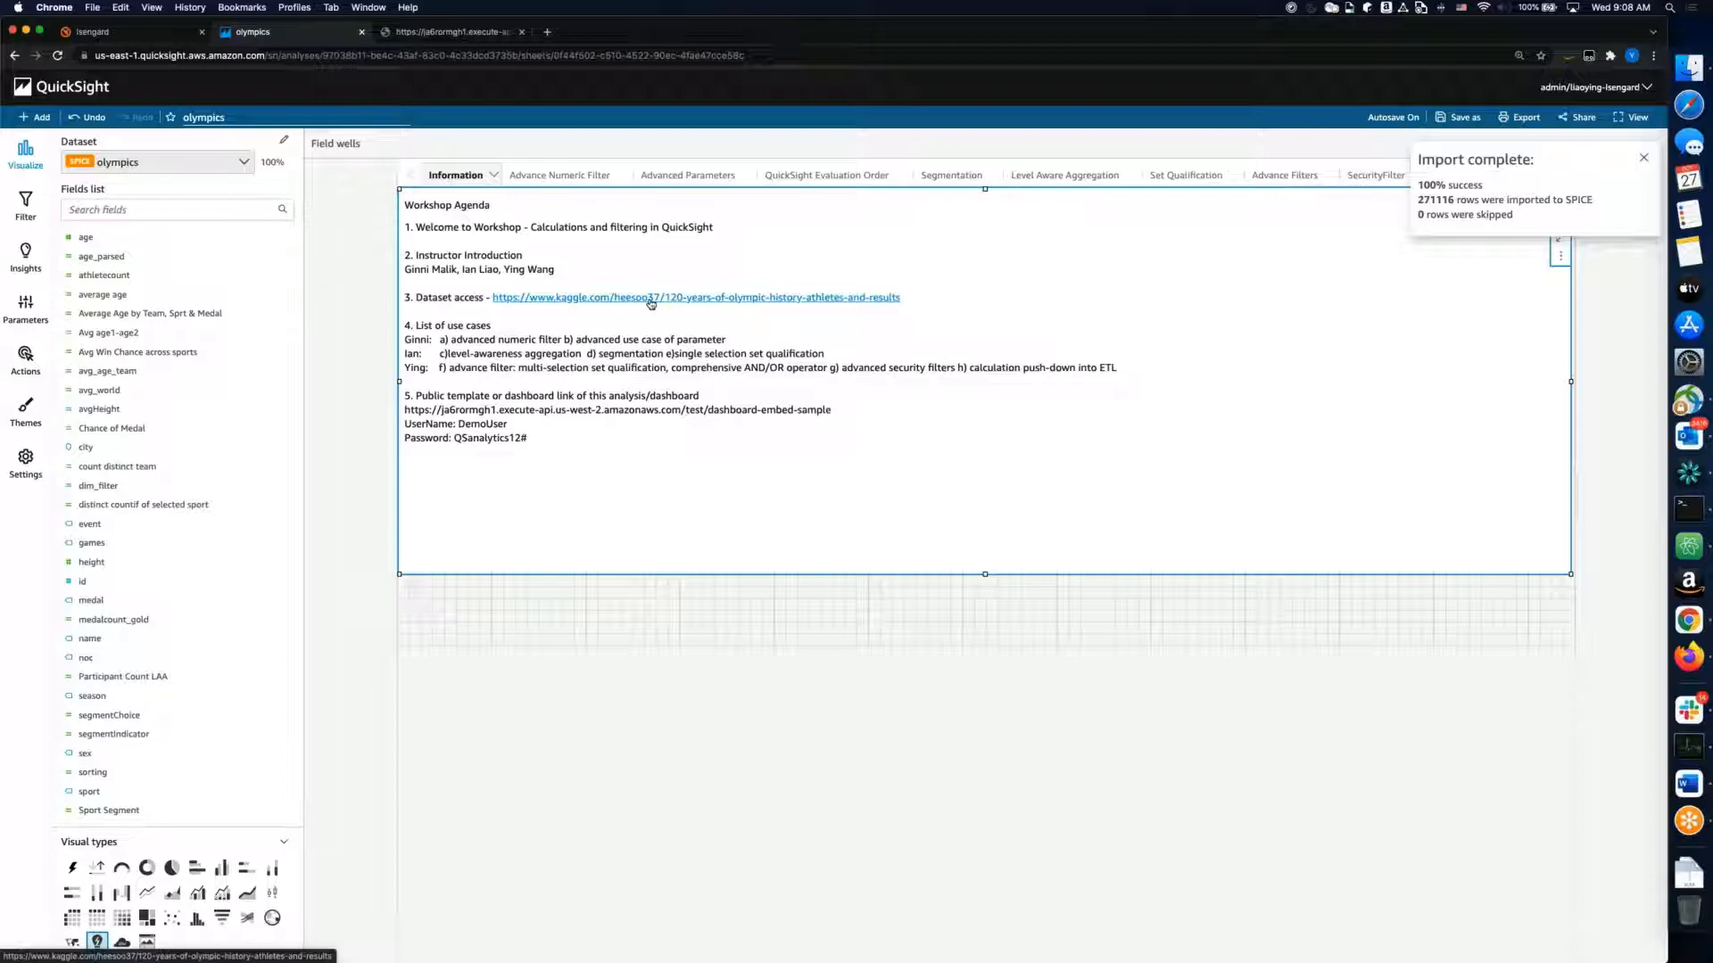
Step: Open the linked Kaggle dataset of 120 years of Olympic history and look through its athlete_events.csv preview
{"action": "left_click", "coordinate": [667, 301]}
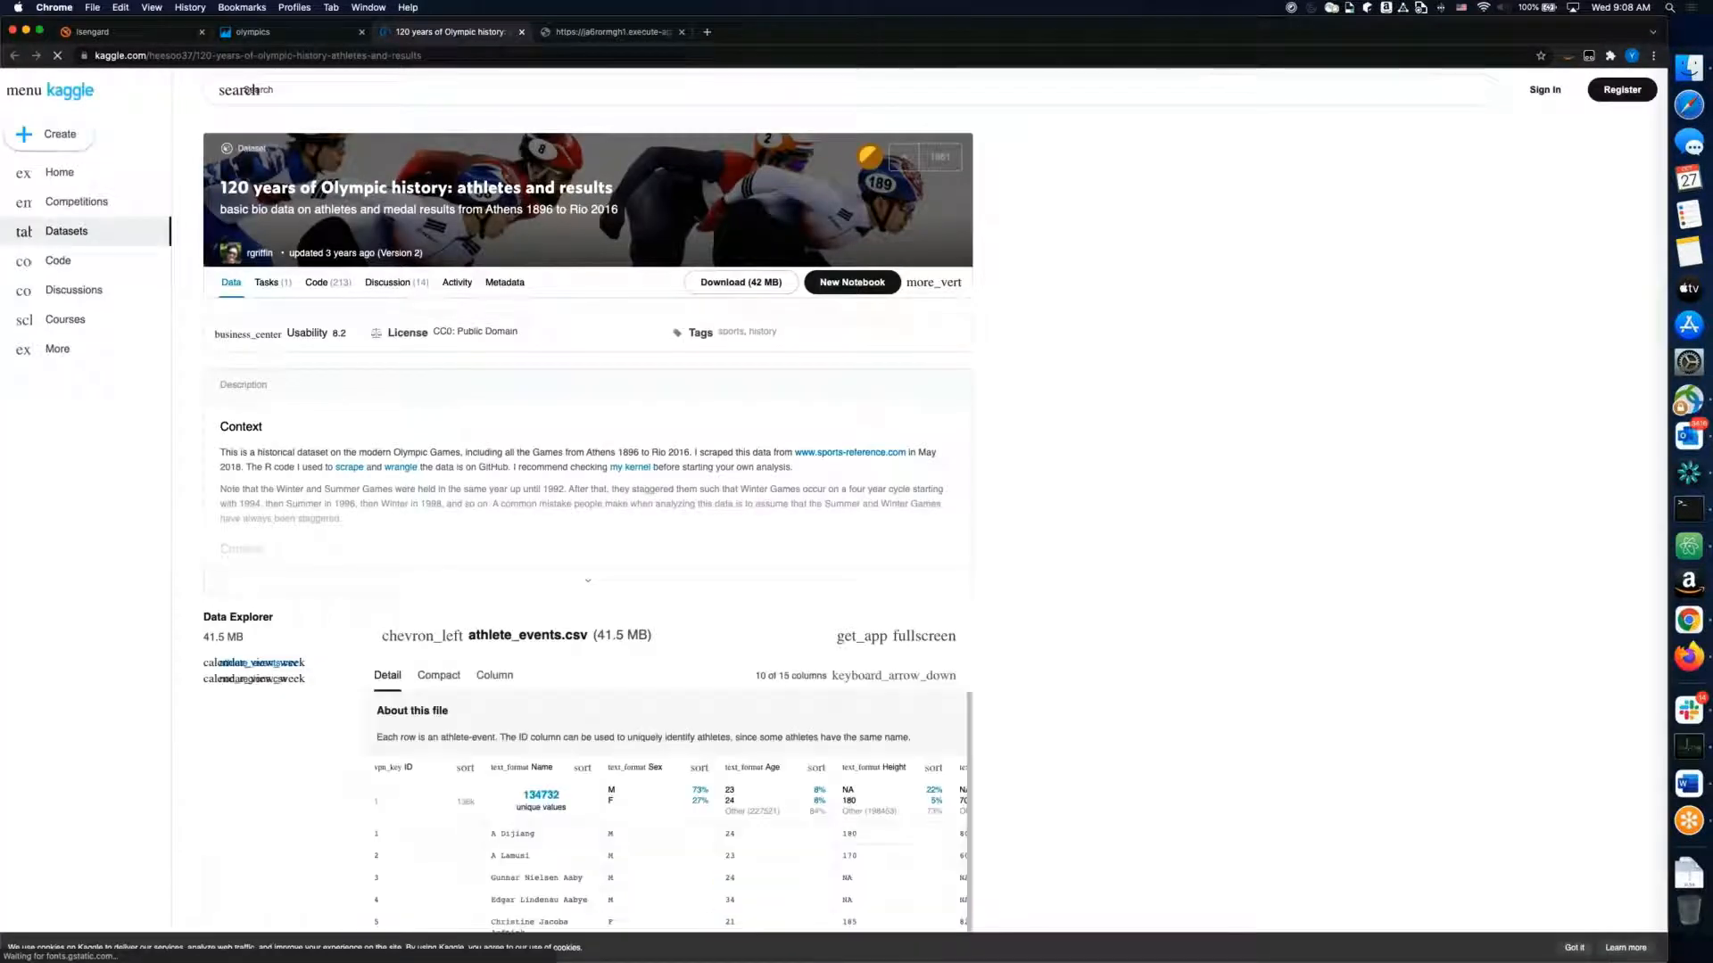
{"action": "scroll", "coordinate": [323, 593], "scroll_direction": "down", "scroll_amount": 5}
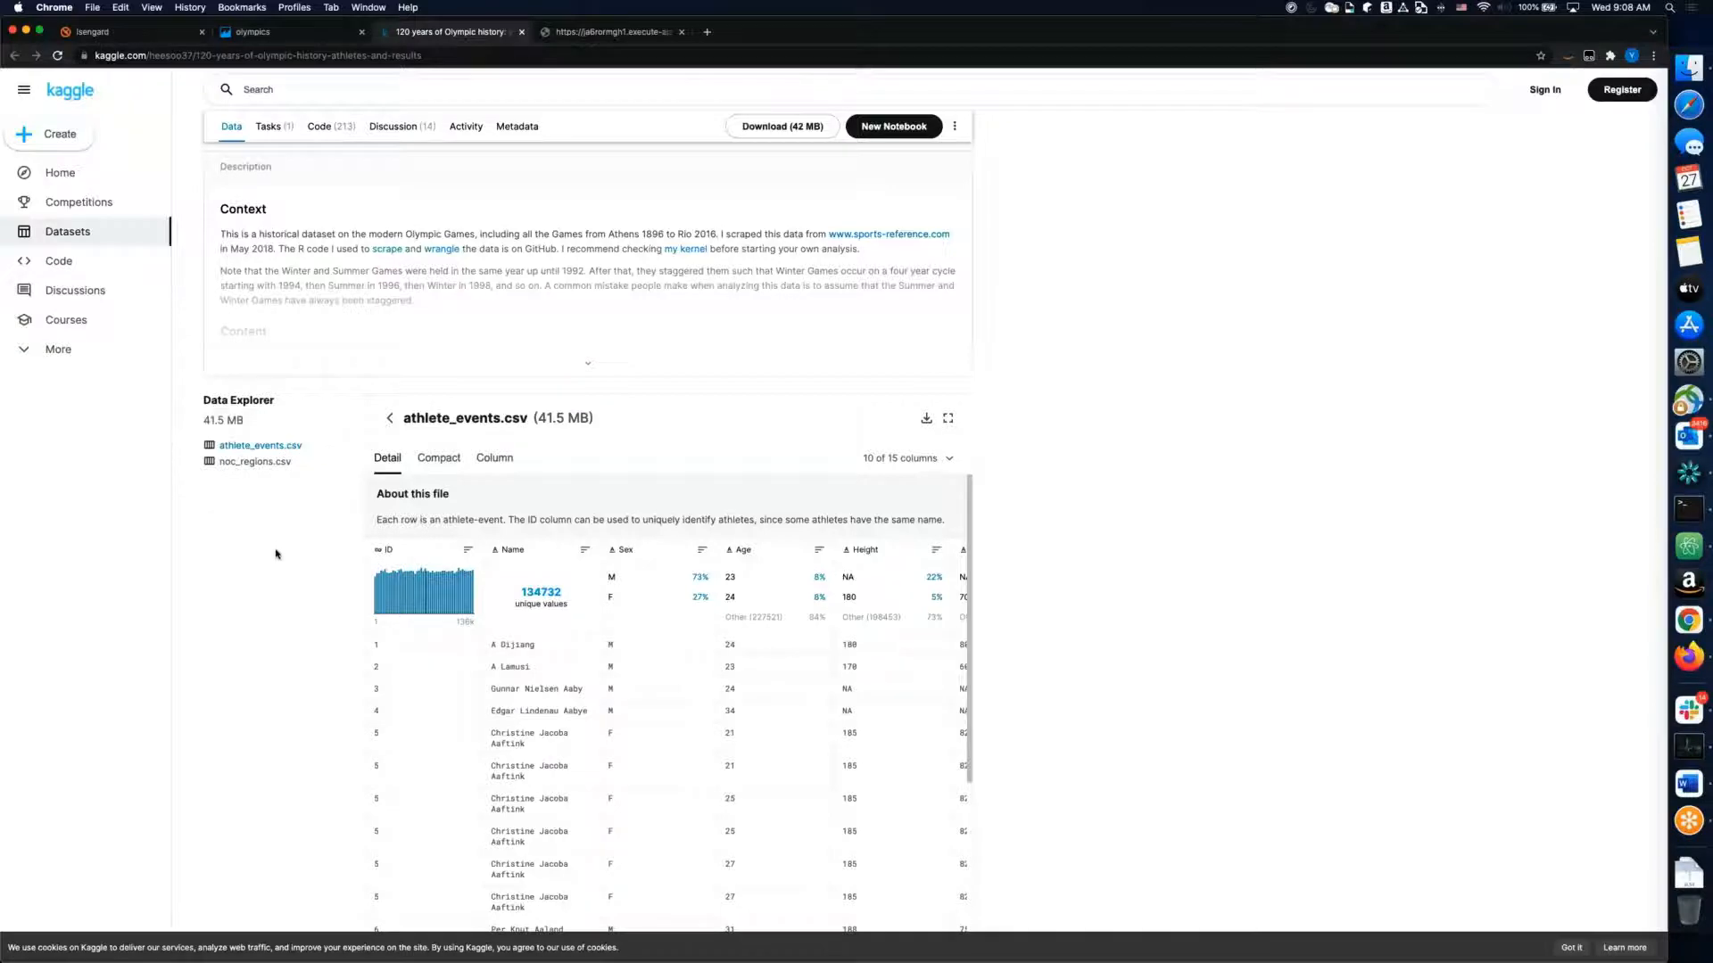
{"action": "scroll", "coordinate": [279, 593], "scroll_direction": "down", "scroll_amount": 5}
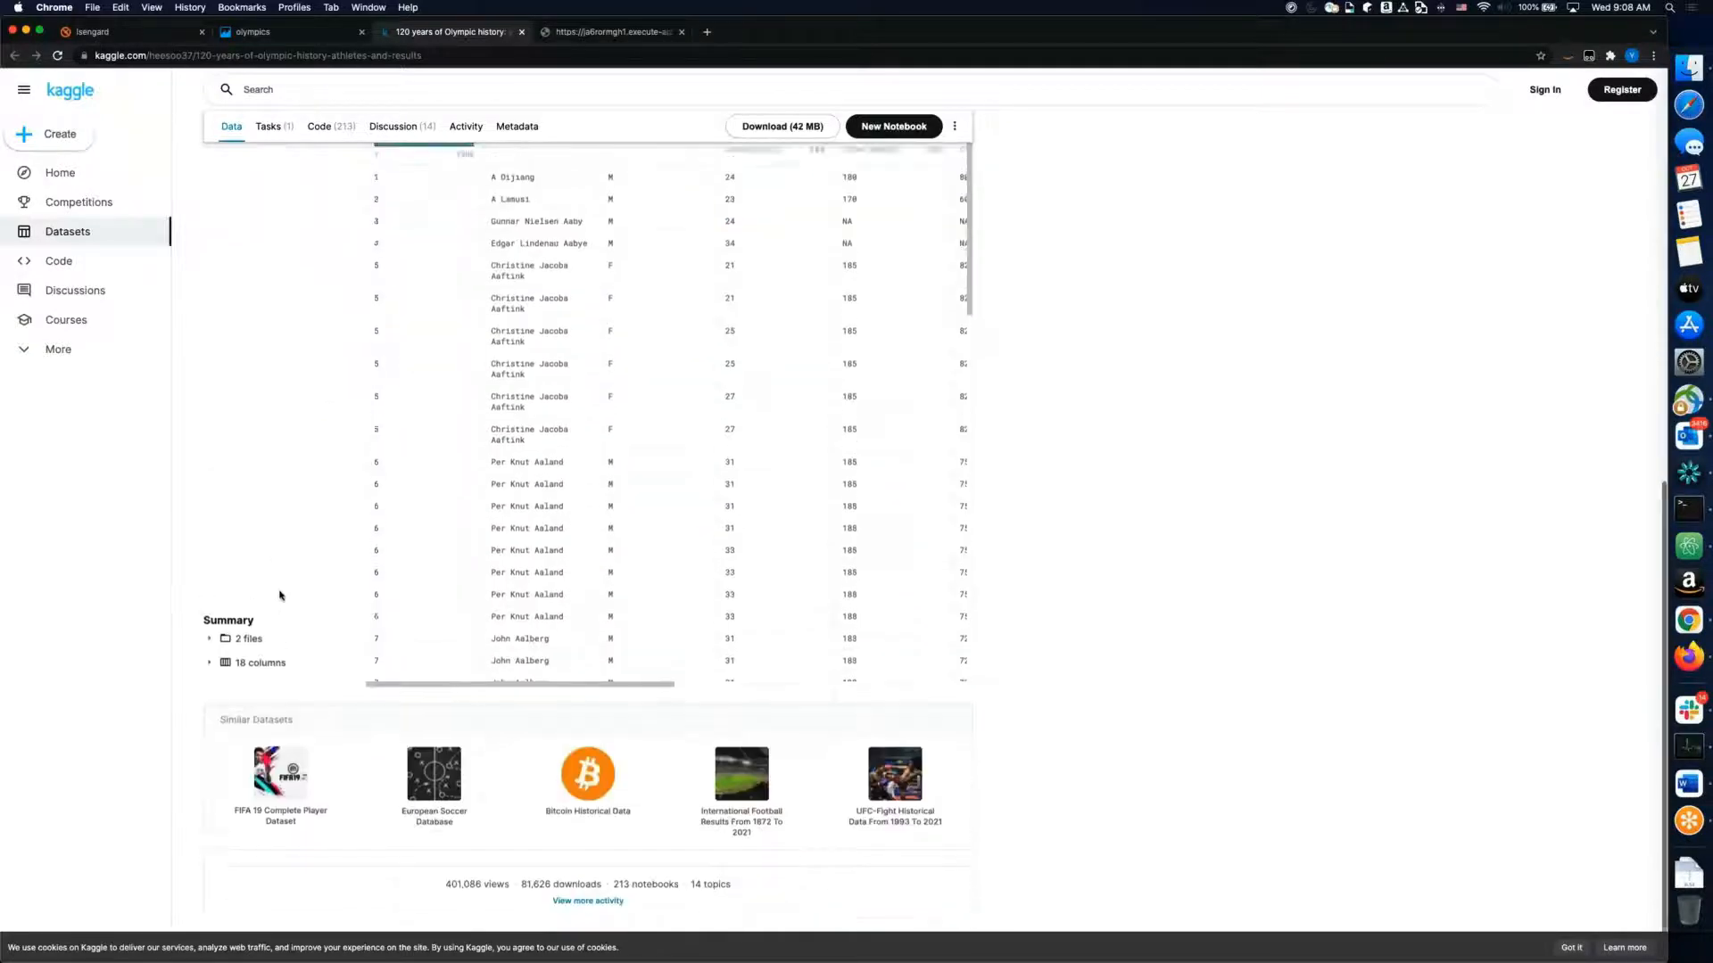
{"action": "scroll", "coordinate": [279, 594], "scroll_direction": "up", "scroll_amount": 3}
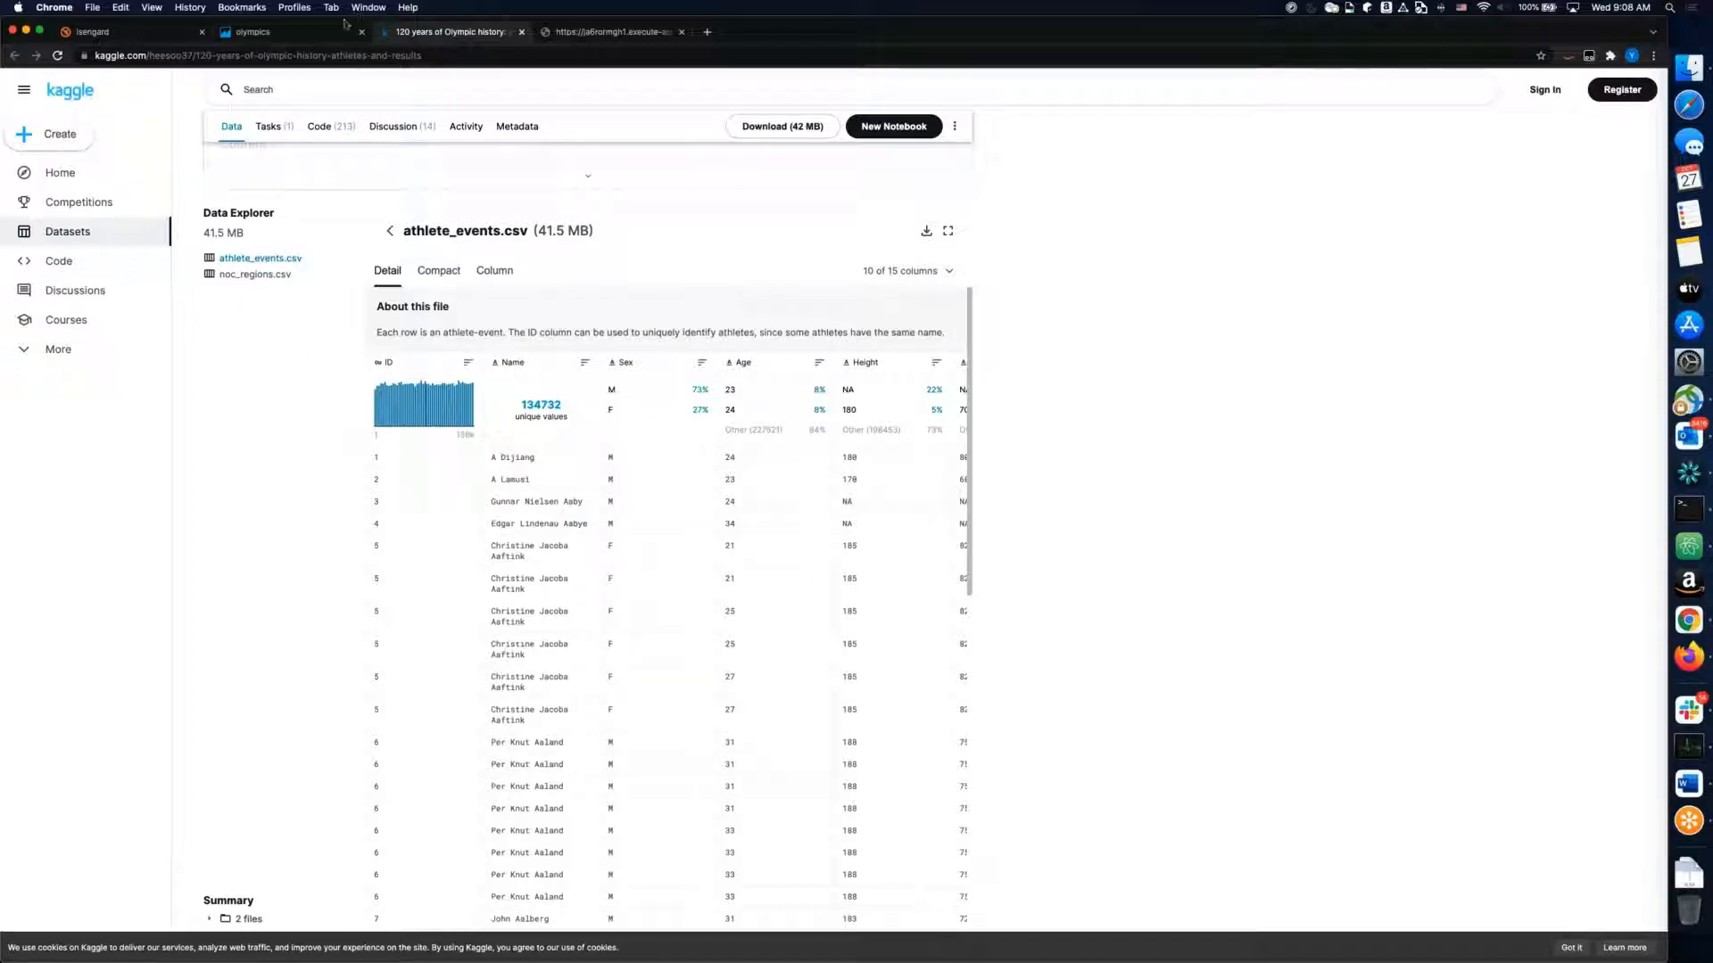
Step: Return to the olympics analysis in QuickSight and dismiss the import notification
{"action": "left_click", "coordinate": [308, 31]}
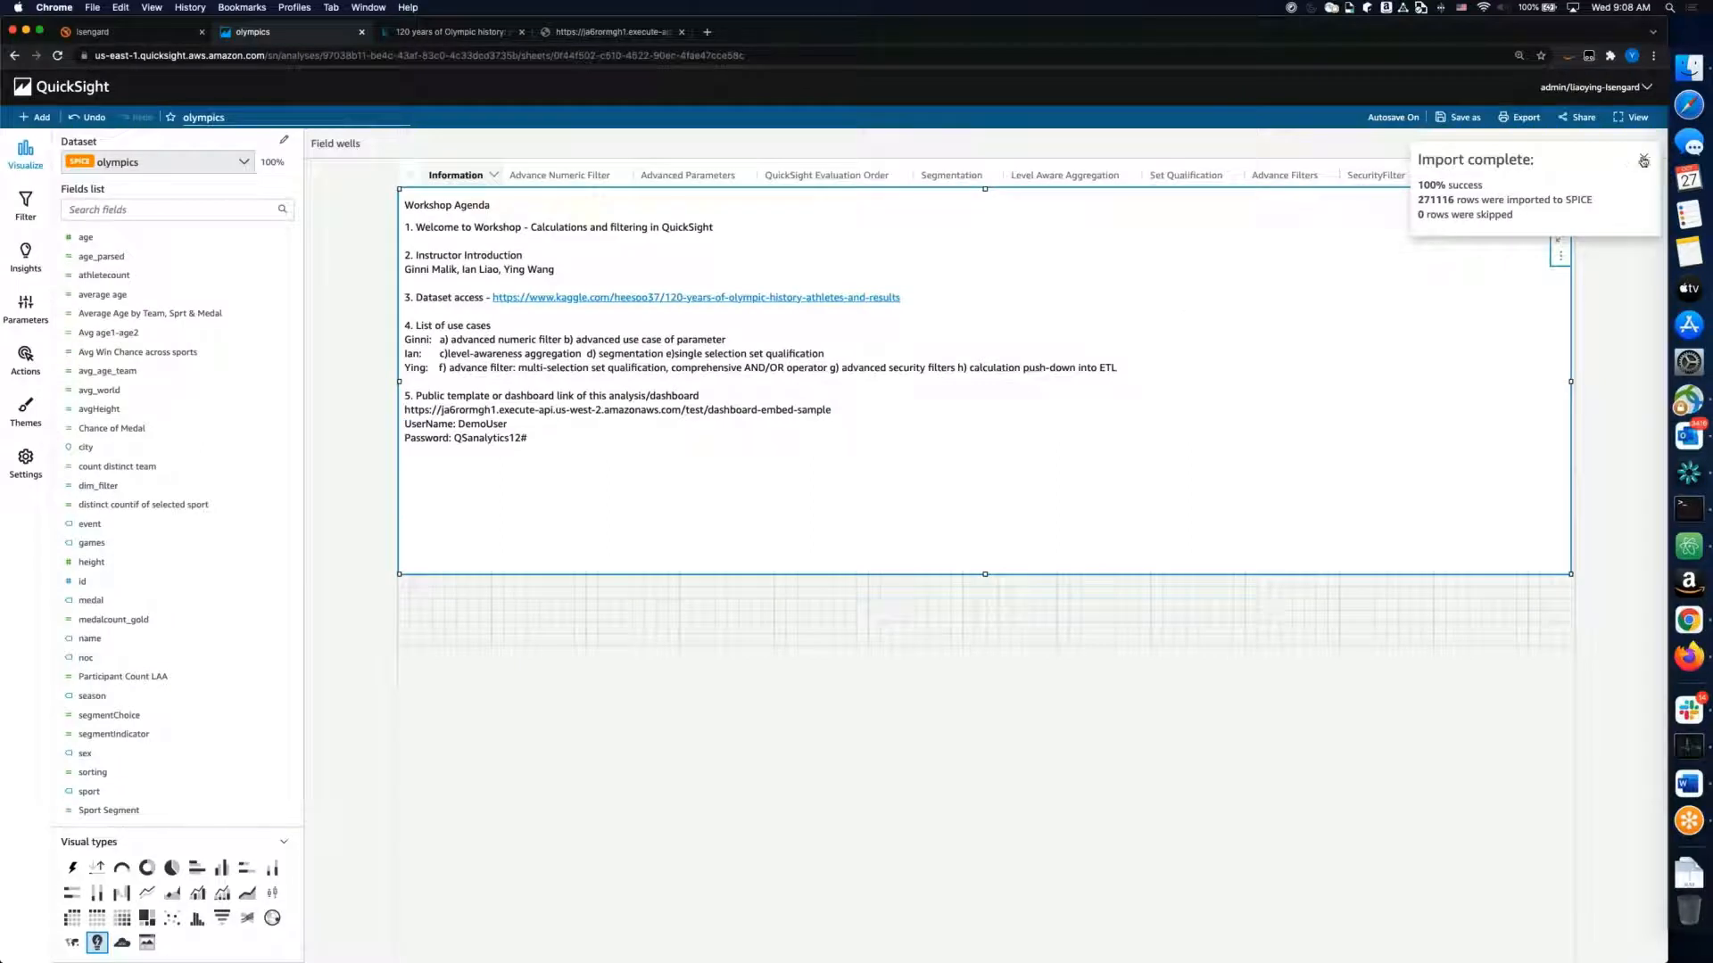
{"action": "left_click", "coordinate": [1643, 161]}
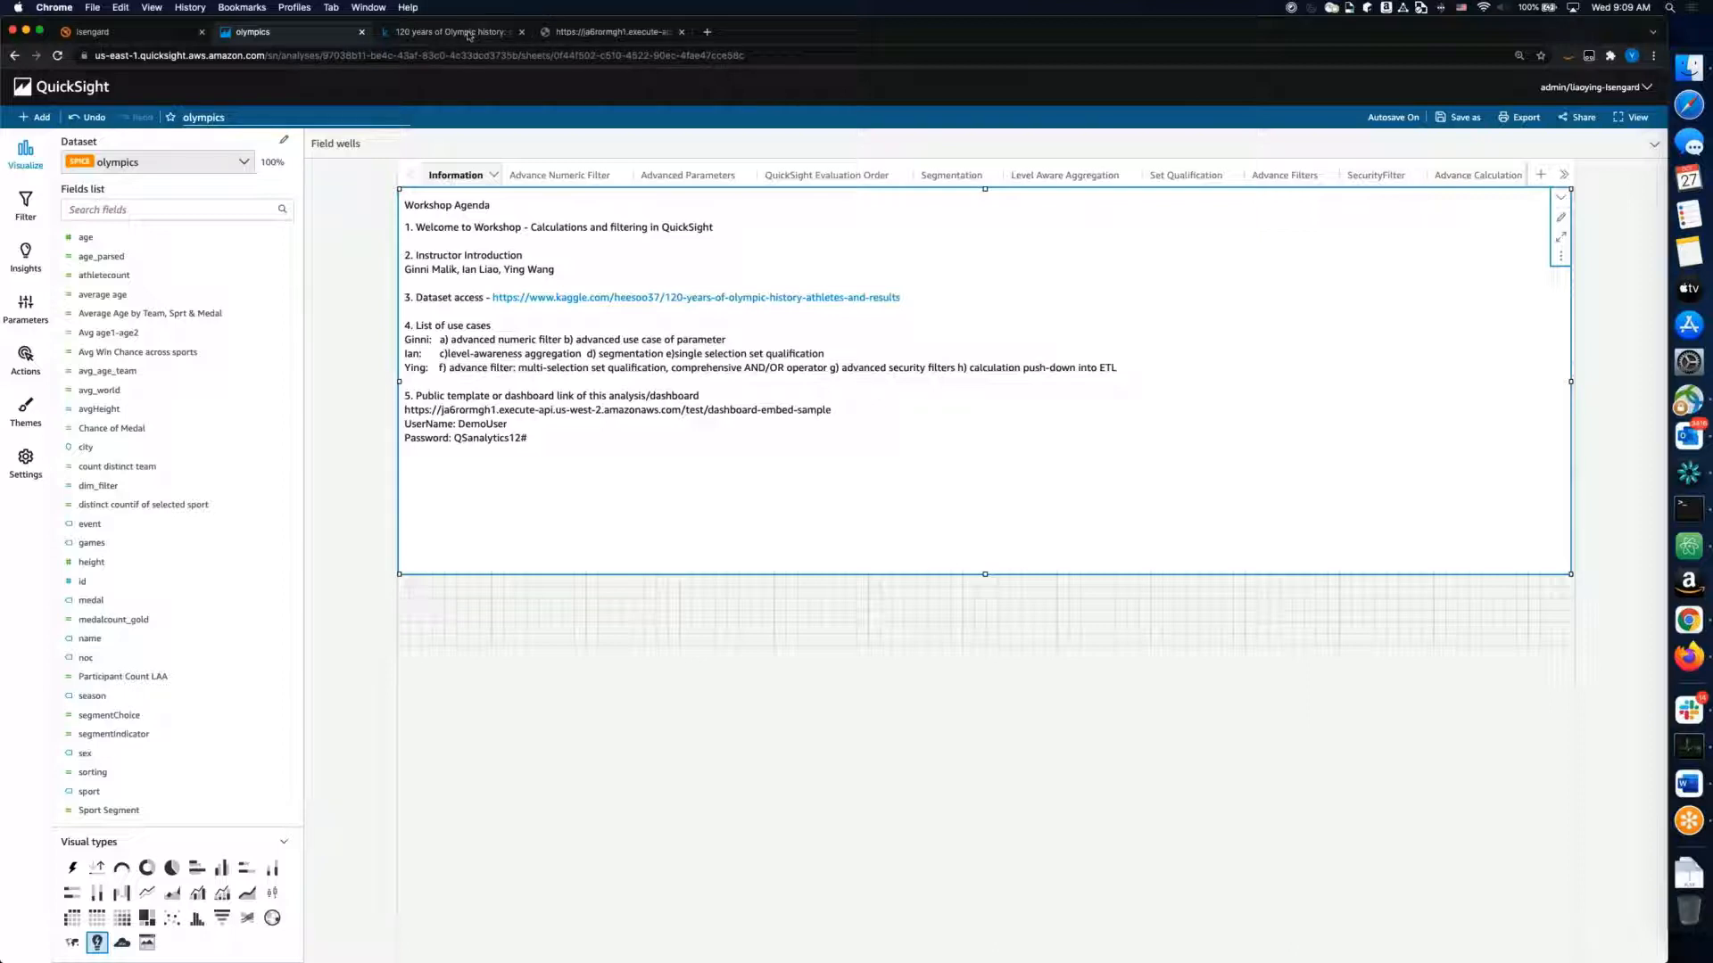
Step: Revisit the Kaggle dataset page to view the athlete_events.csv file, and return to the olympics analysis in QuickSight
{"action": "left_click", "coordinate": [430, 29]}
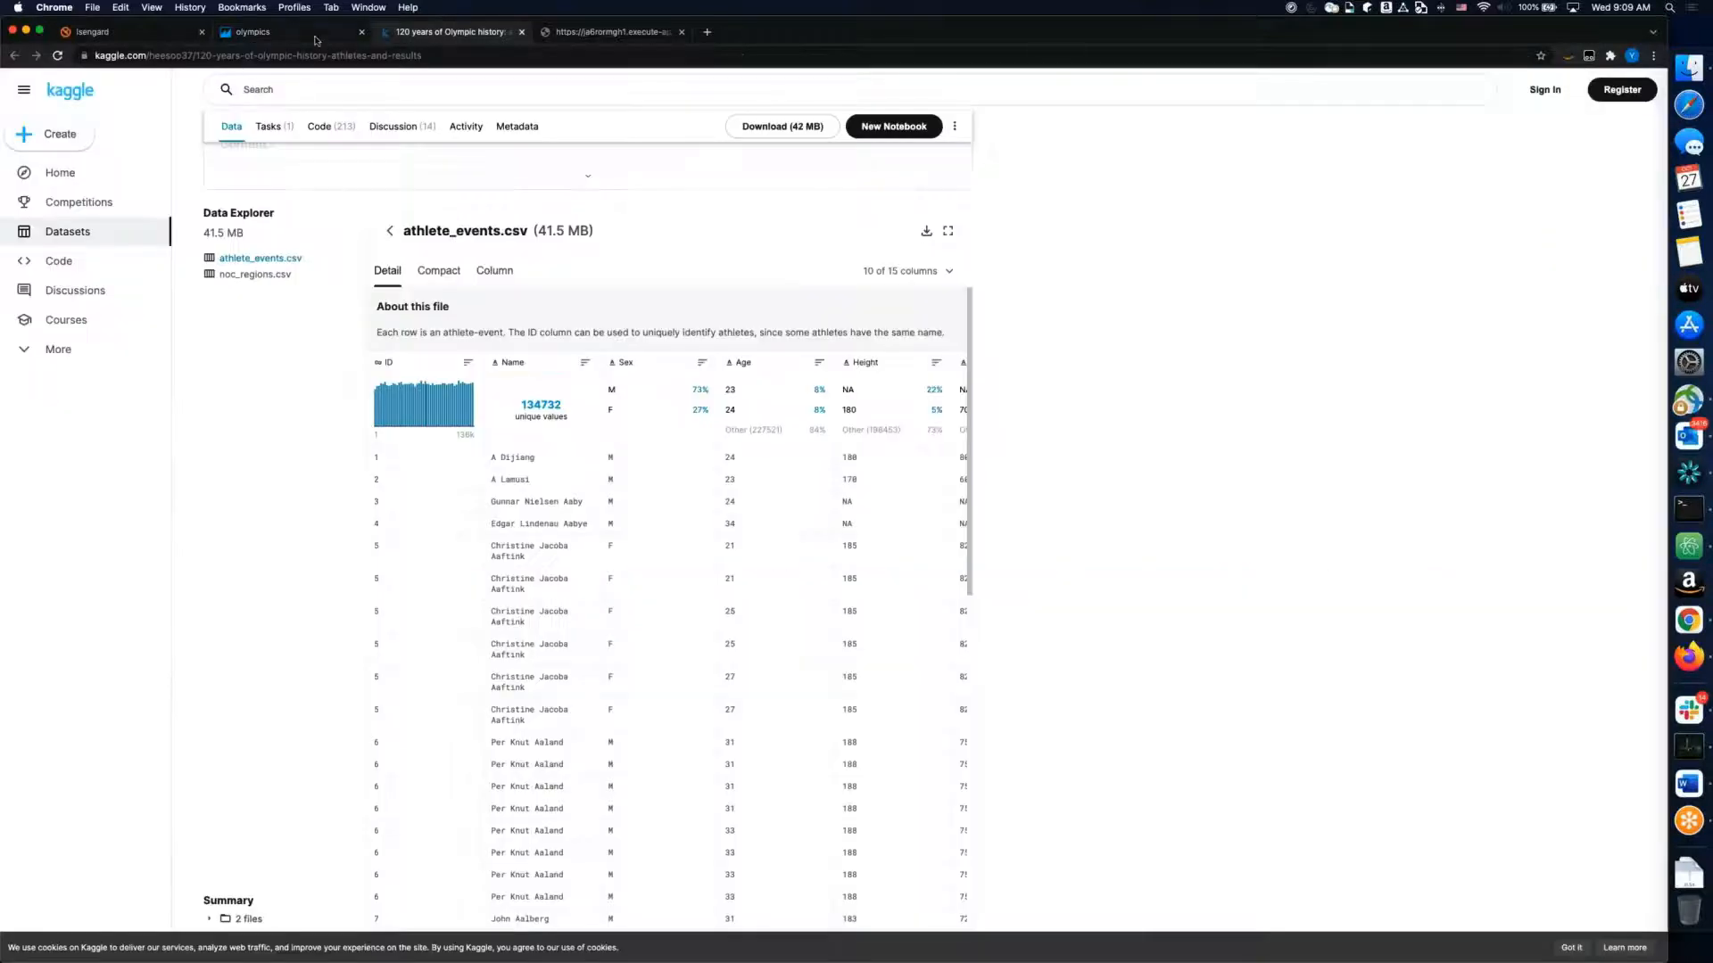
{"action": "left_click", "coordinate": [318, 37]}
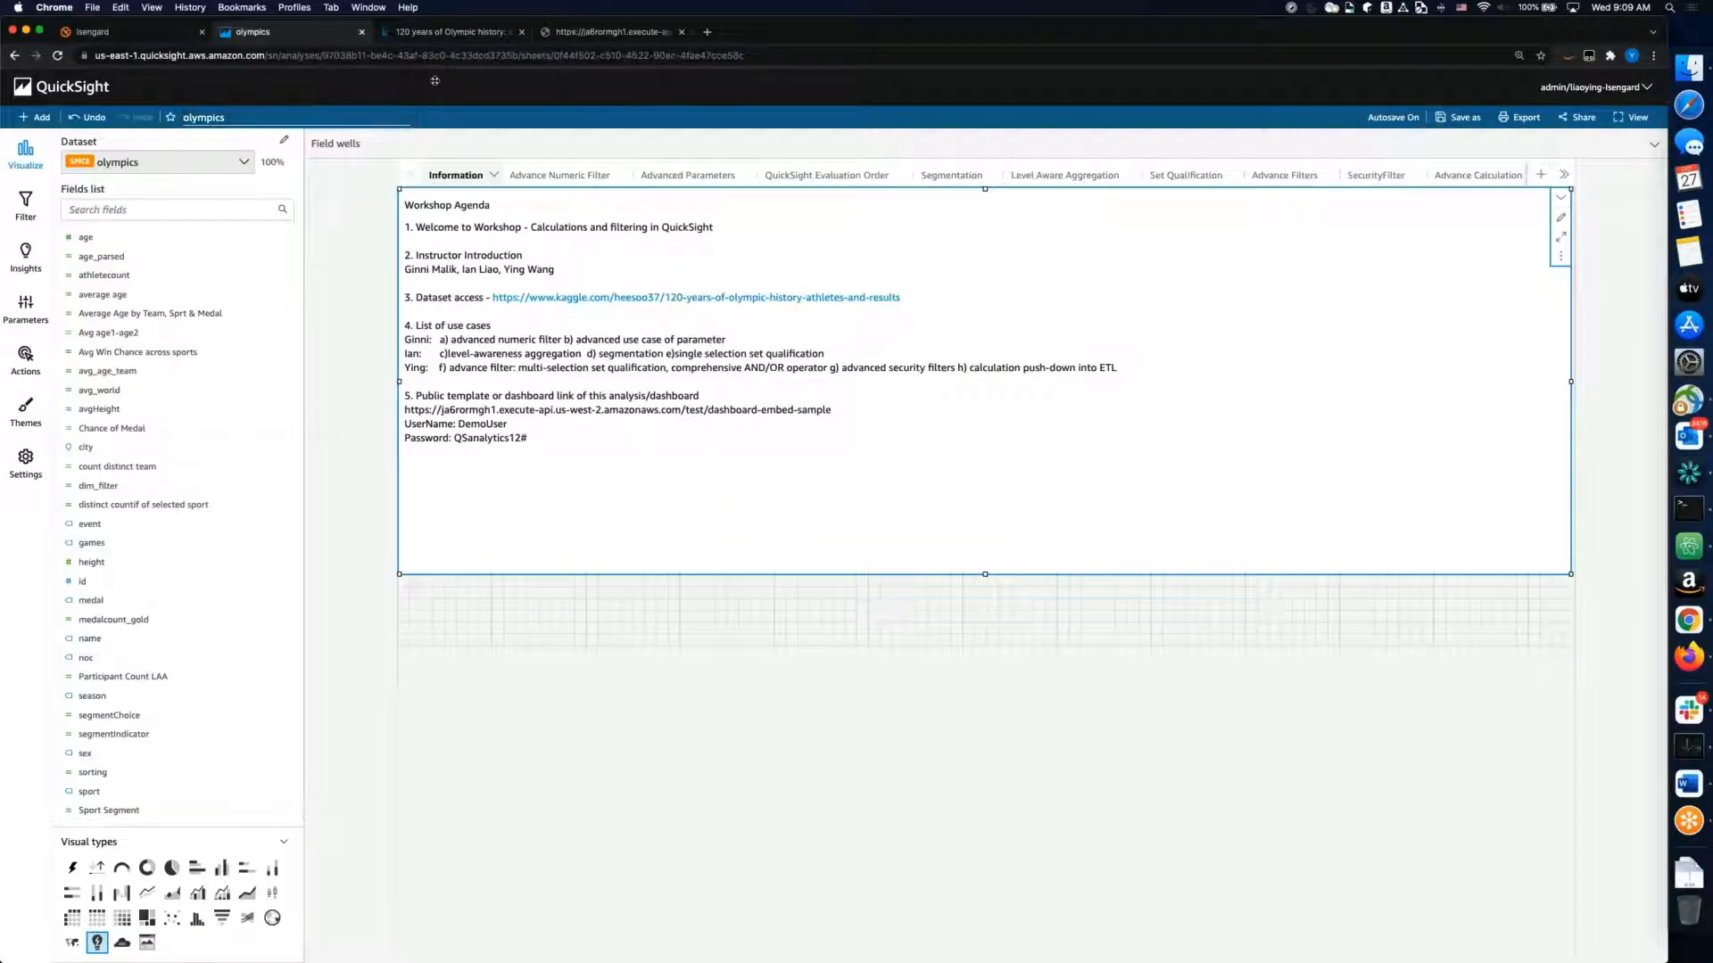
{"action": "left_click", "coordinate": [437, 34]}
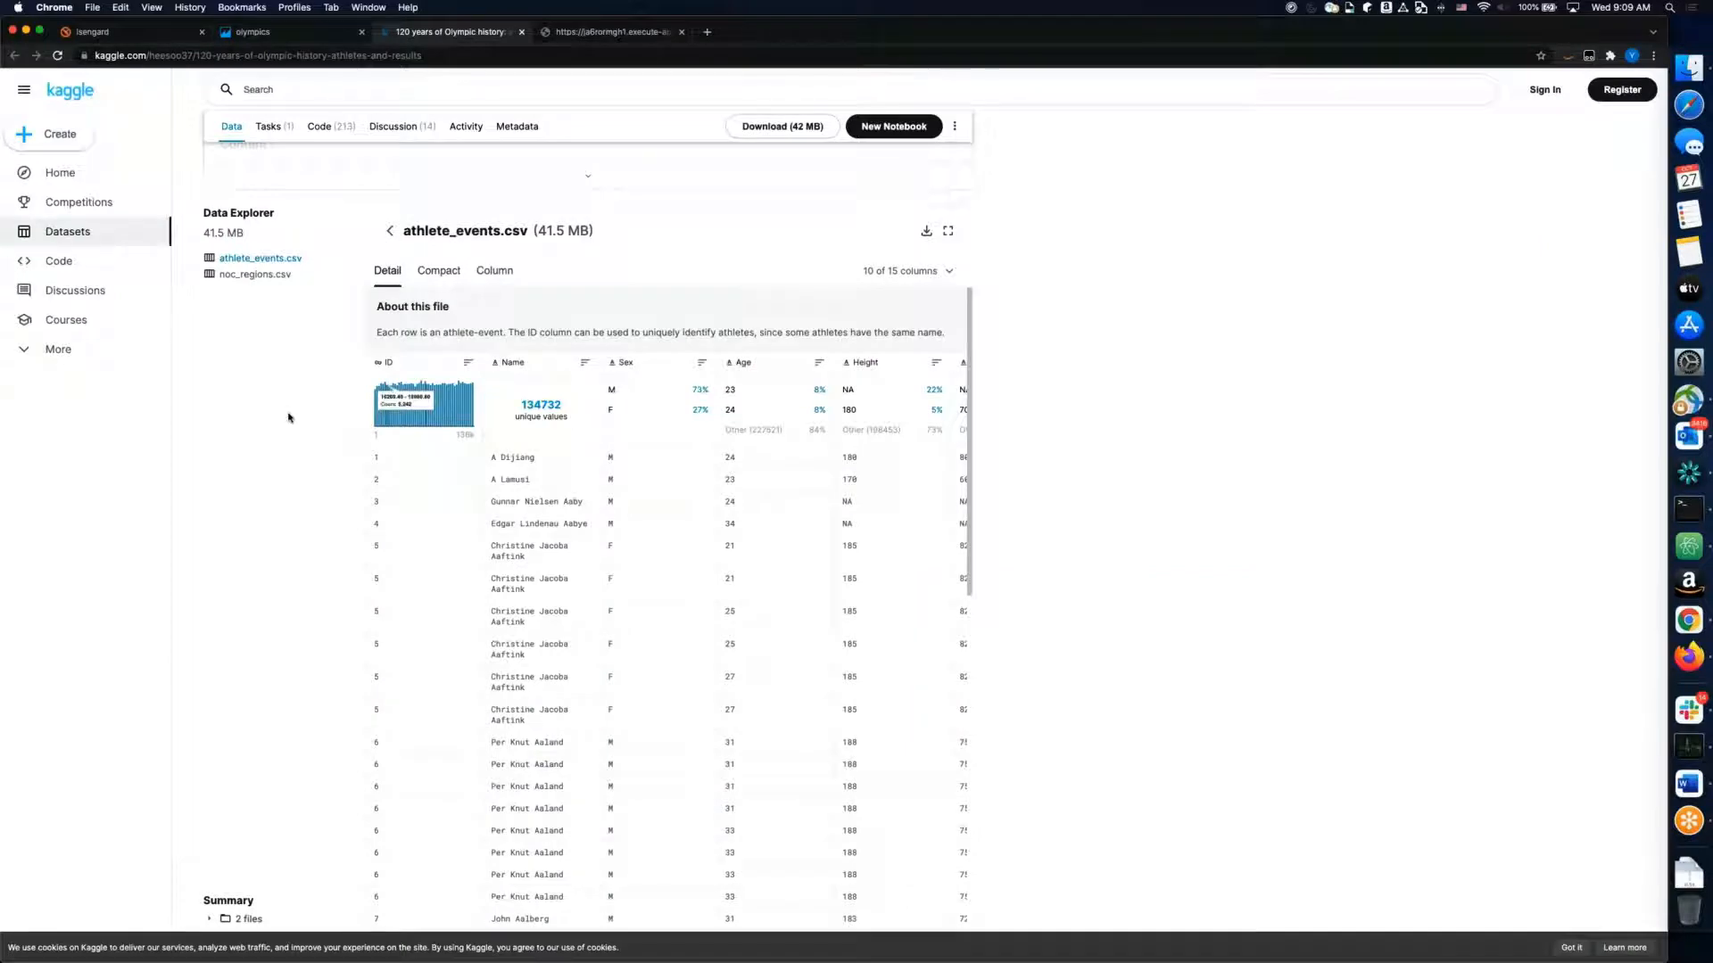
{"action": "left_click", "coordinate": [239, 261]}
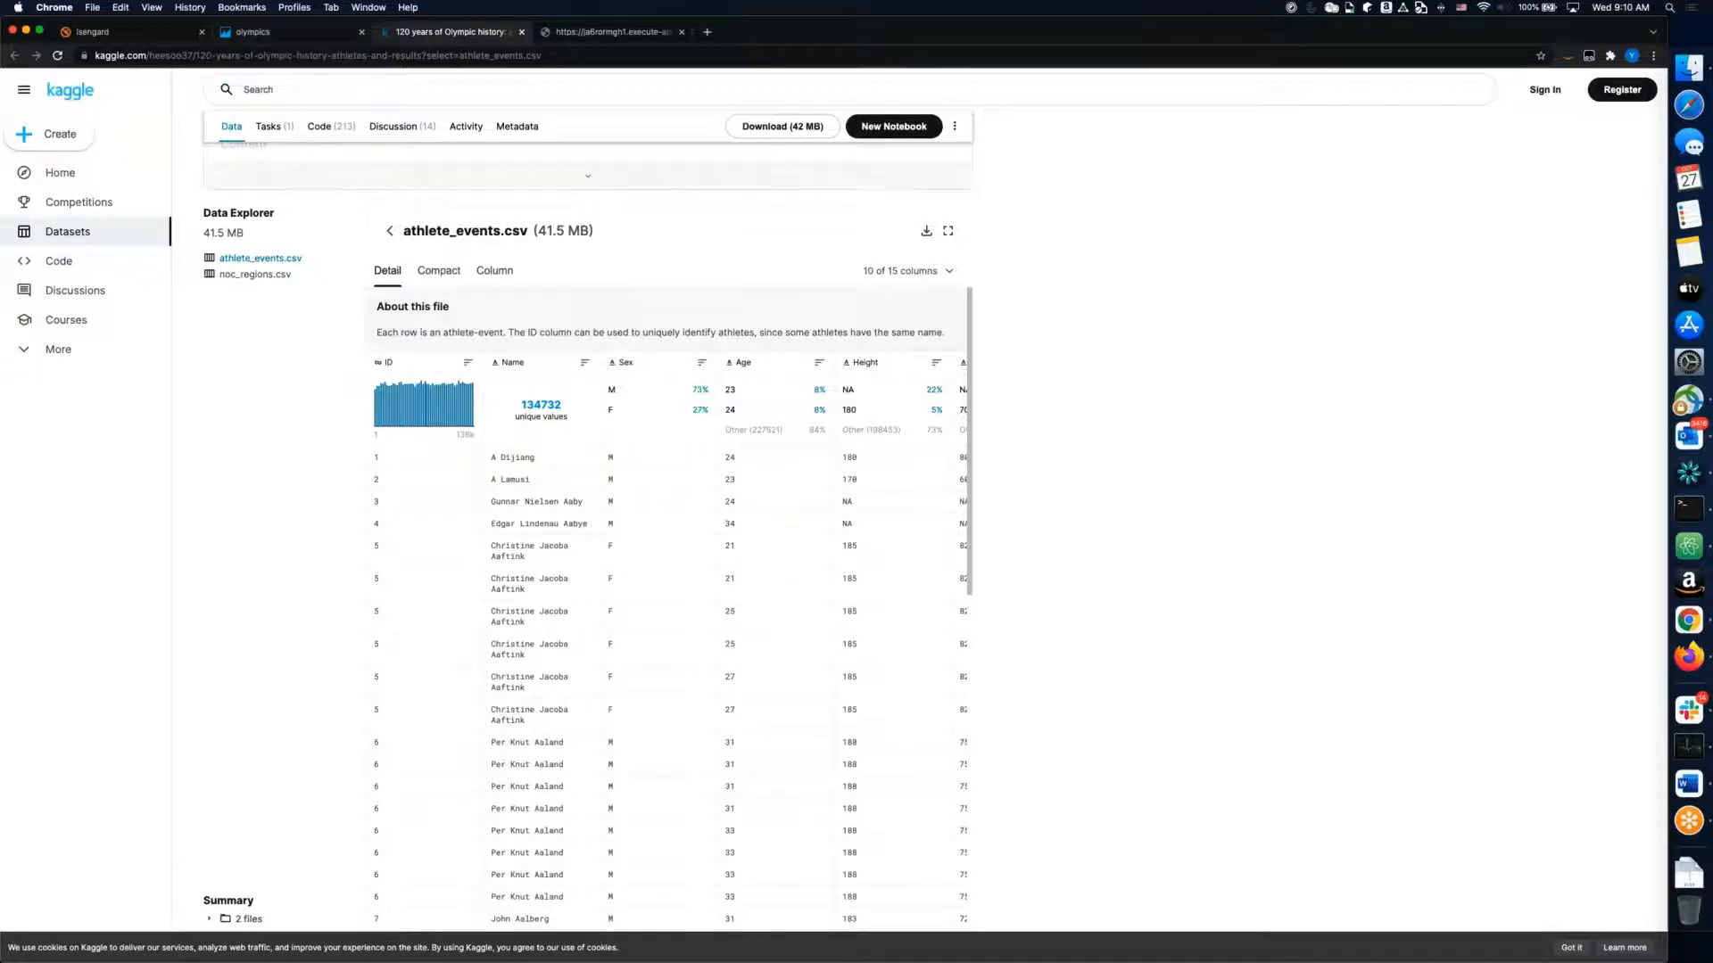
{"action": "left_click", "coordinate": [253, 32]}
{"action": "left_click", "coordinate": [351, 297]}
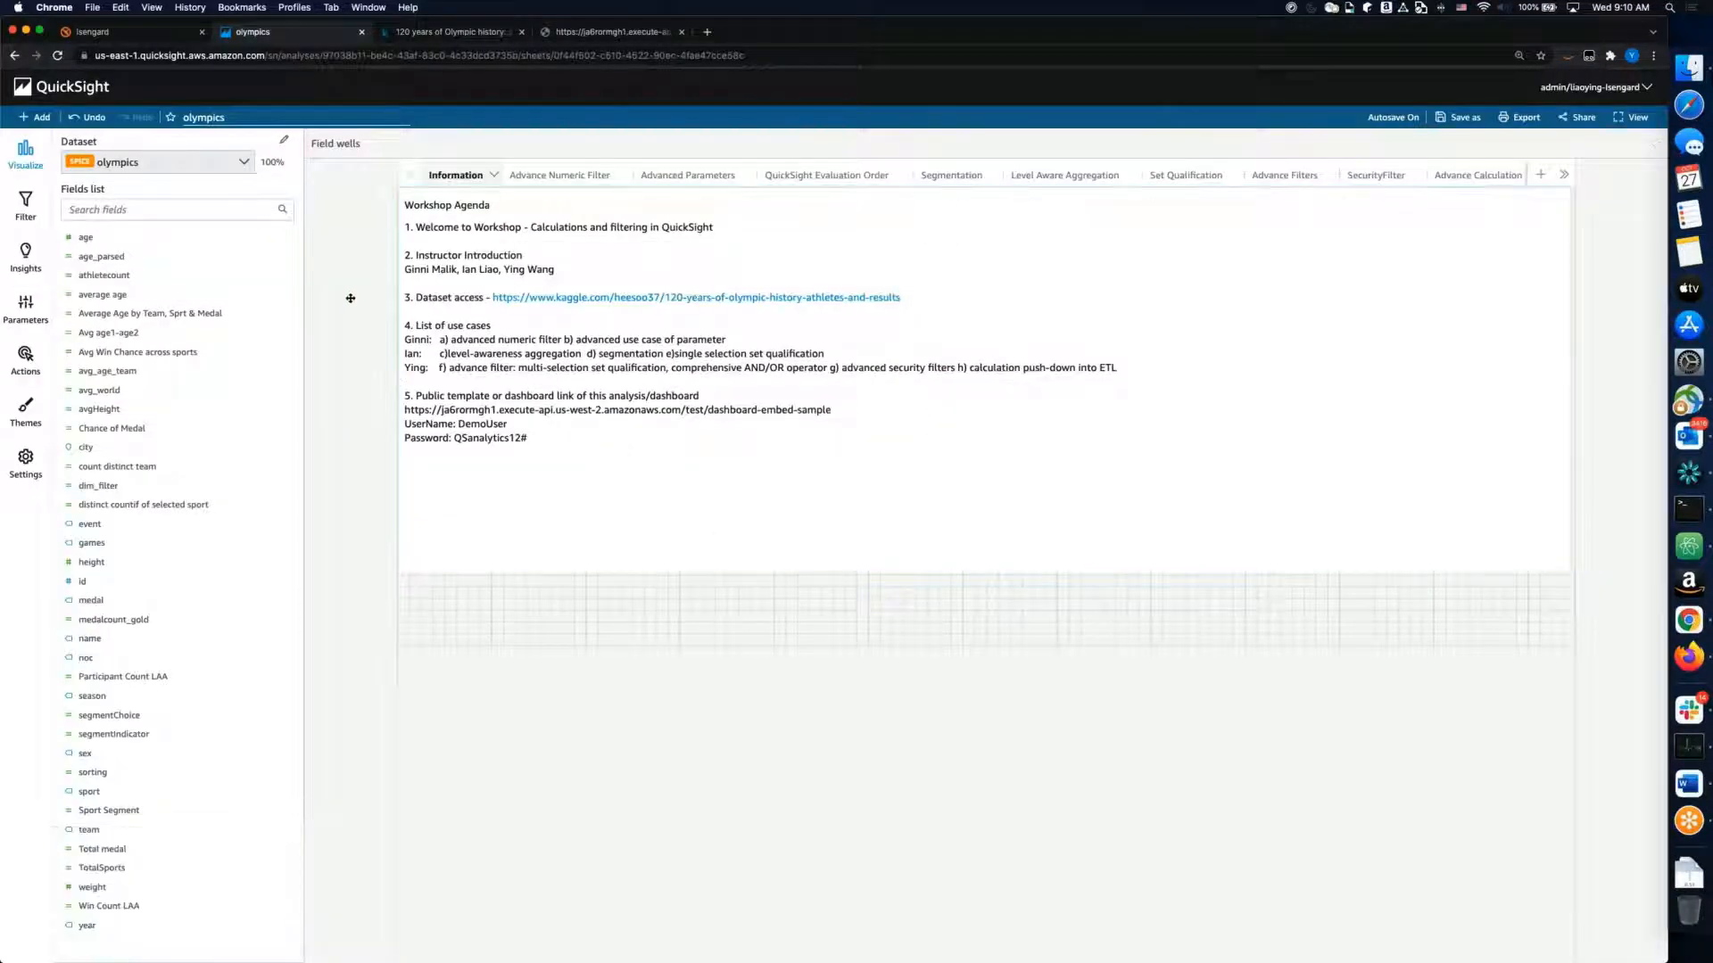
Step: Open the Advance Numeric Filter sheet and examine its Top Teams table and the Building Steps notes
{"action": "left_click", "coordinate": [556, 178]}
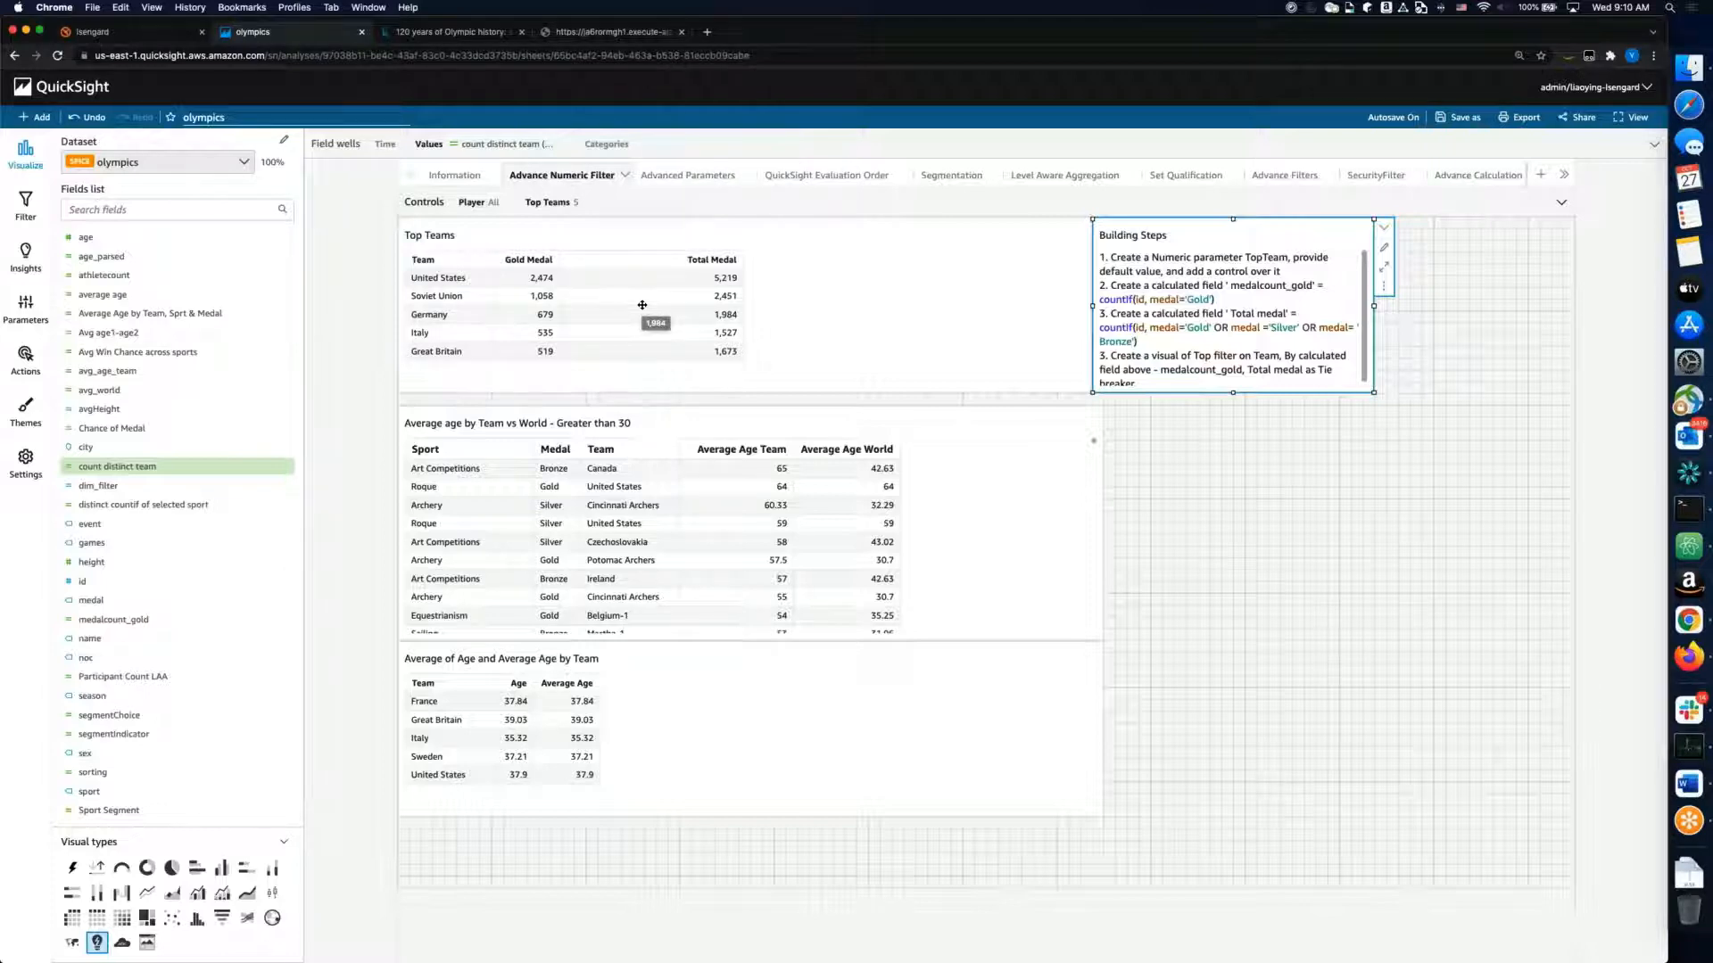
{"action": "left_click", "coordinate": [801, 286]}
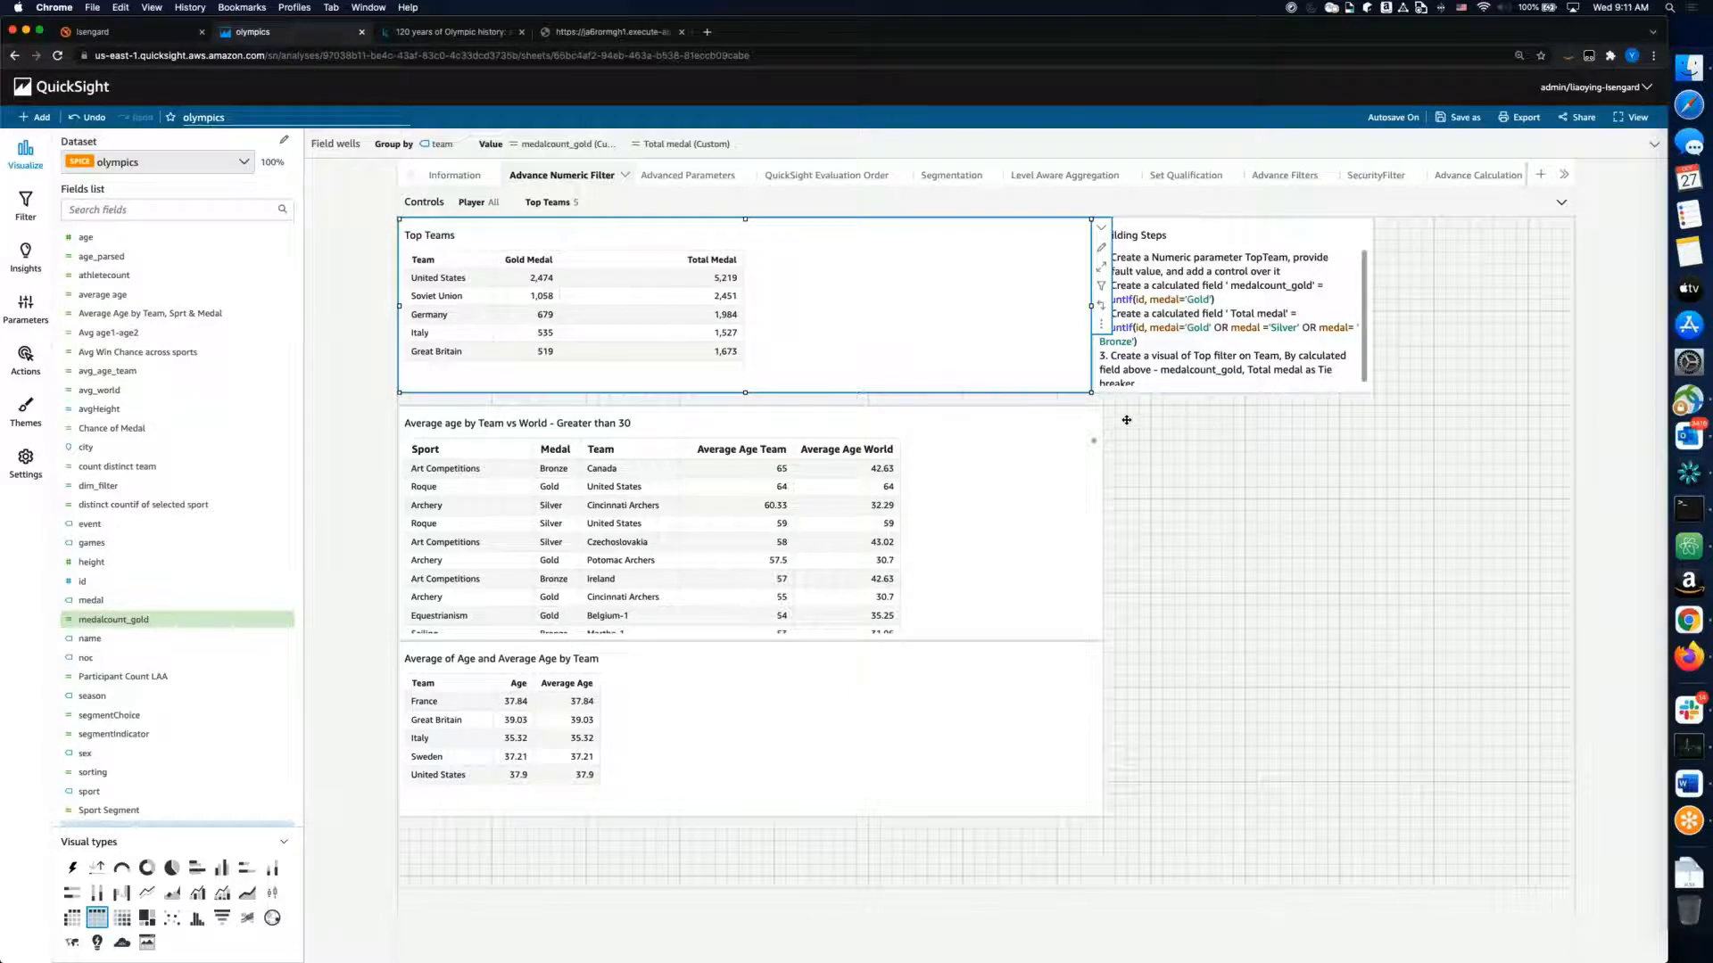
{"action": "left_click", "coordinate": [1192, 351]}
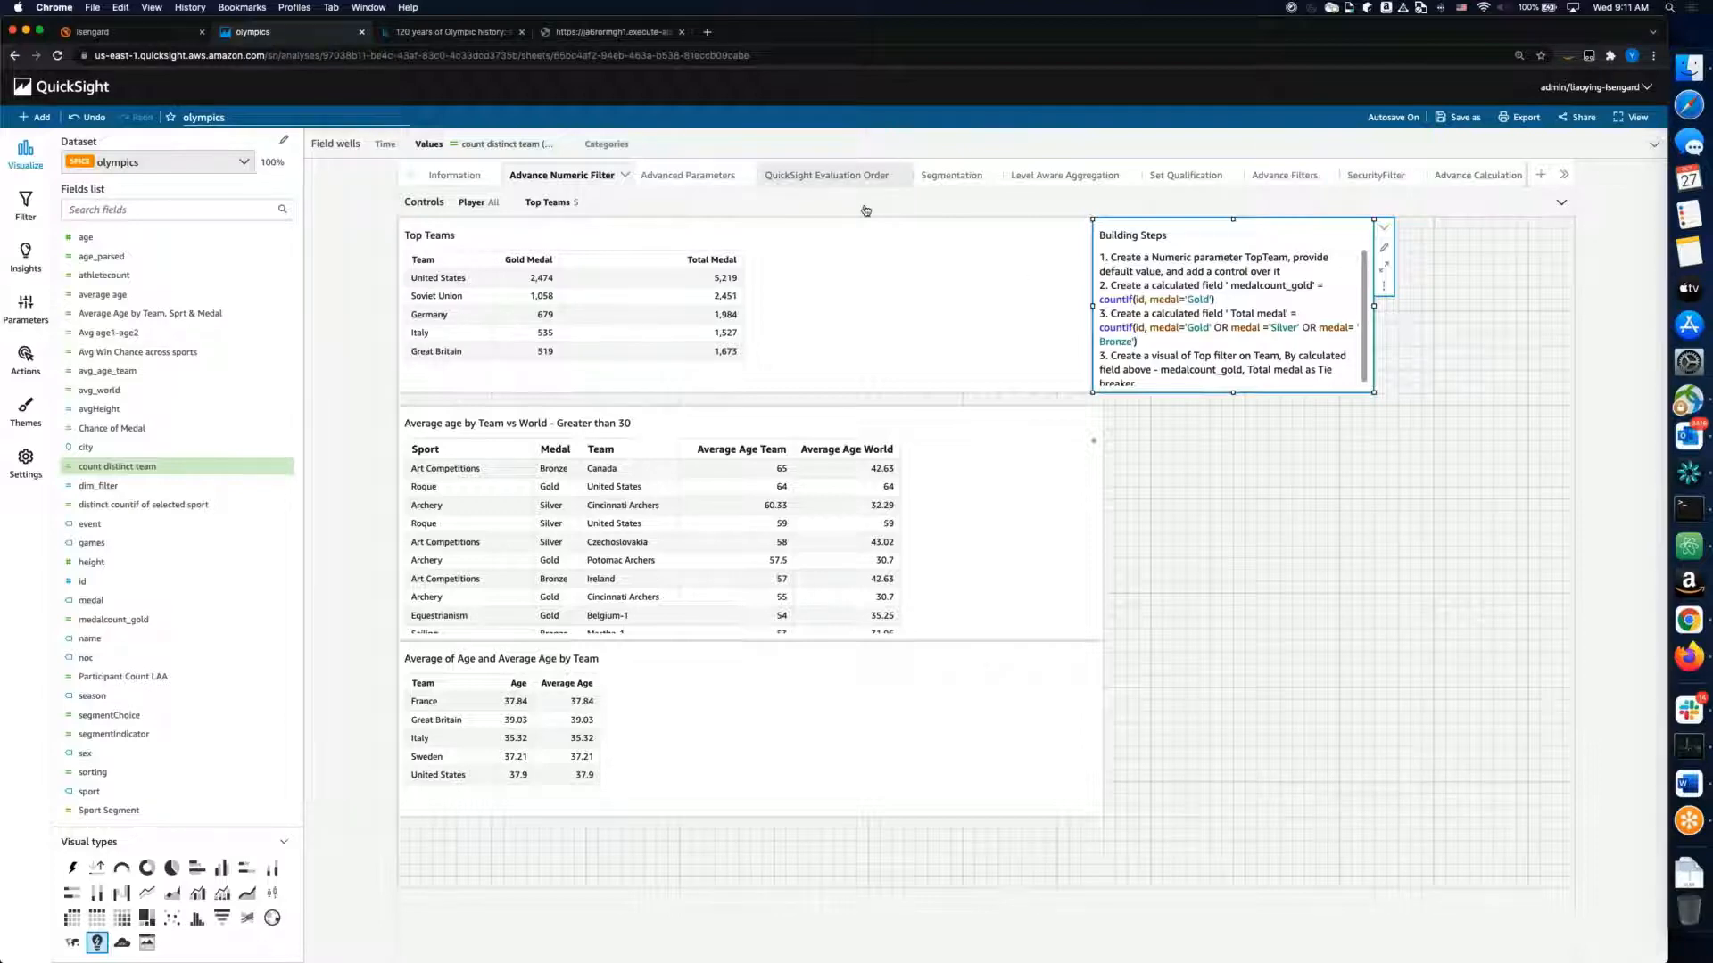
{"action": "left_click", "coordinate": [853, 331]}
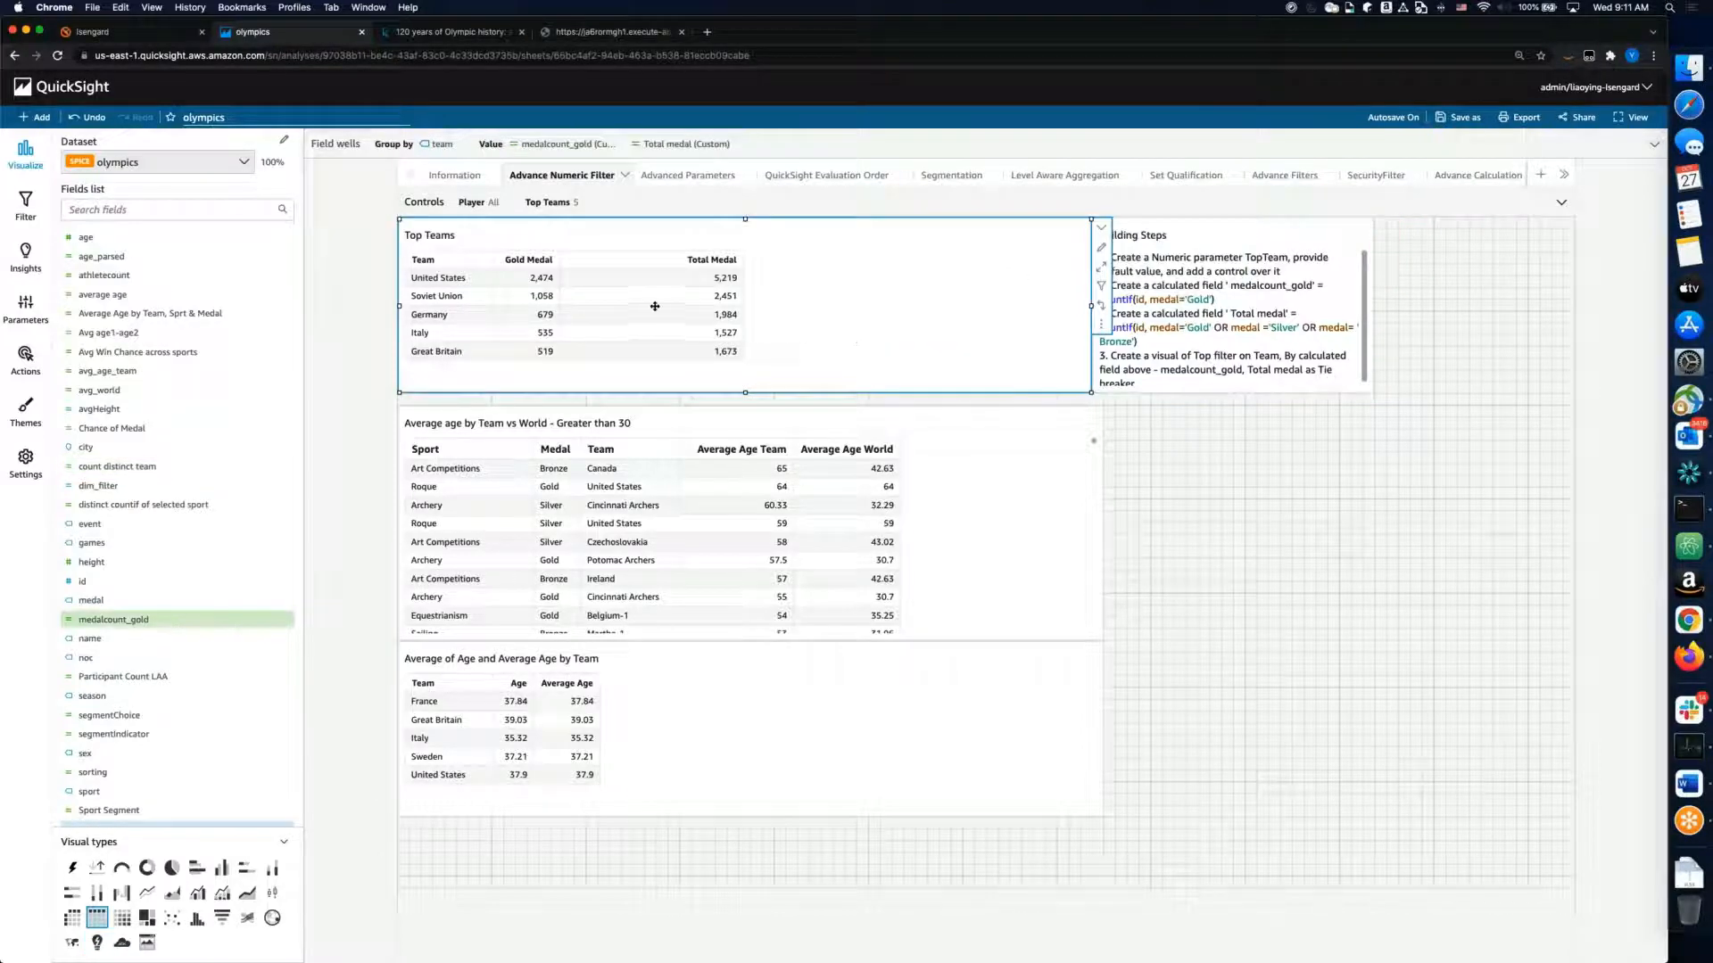
Step: Review the TopTeam parameter's data type and default value settings, and close them without changes
{"action": "left_click", "coordinate": [25, 319]}
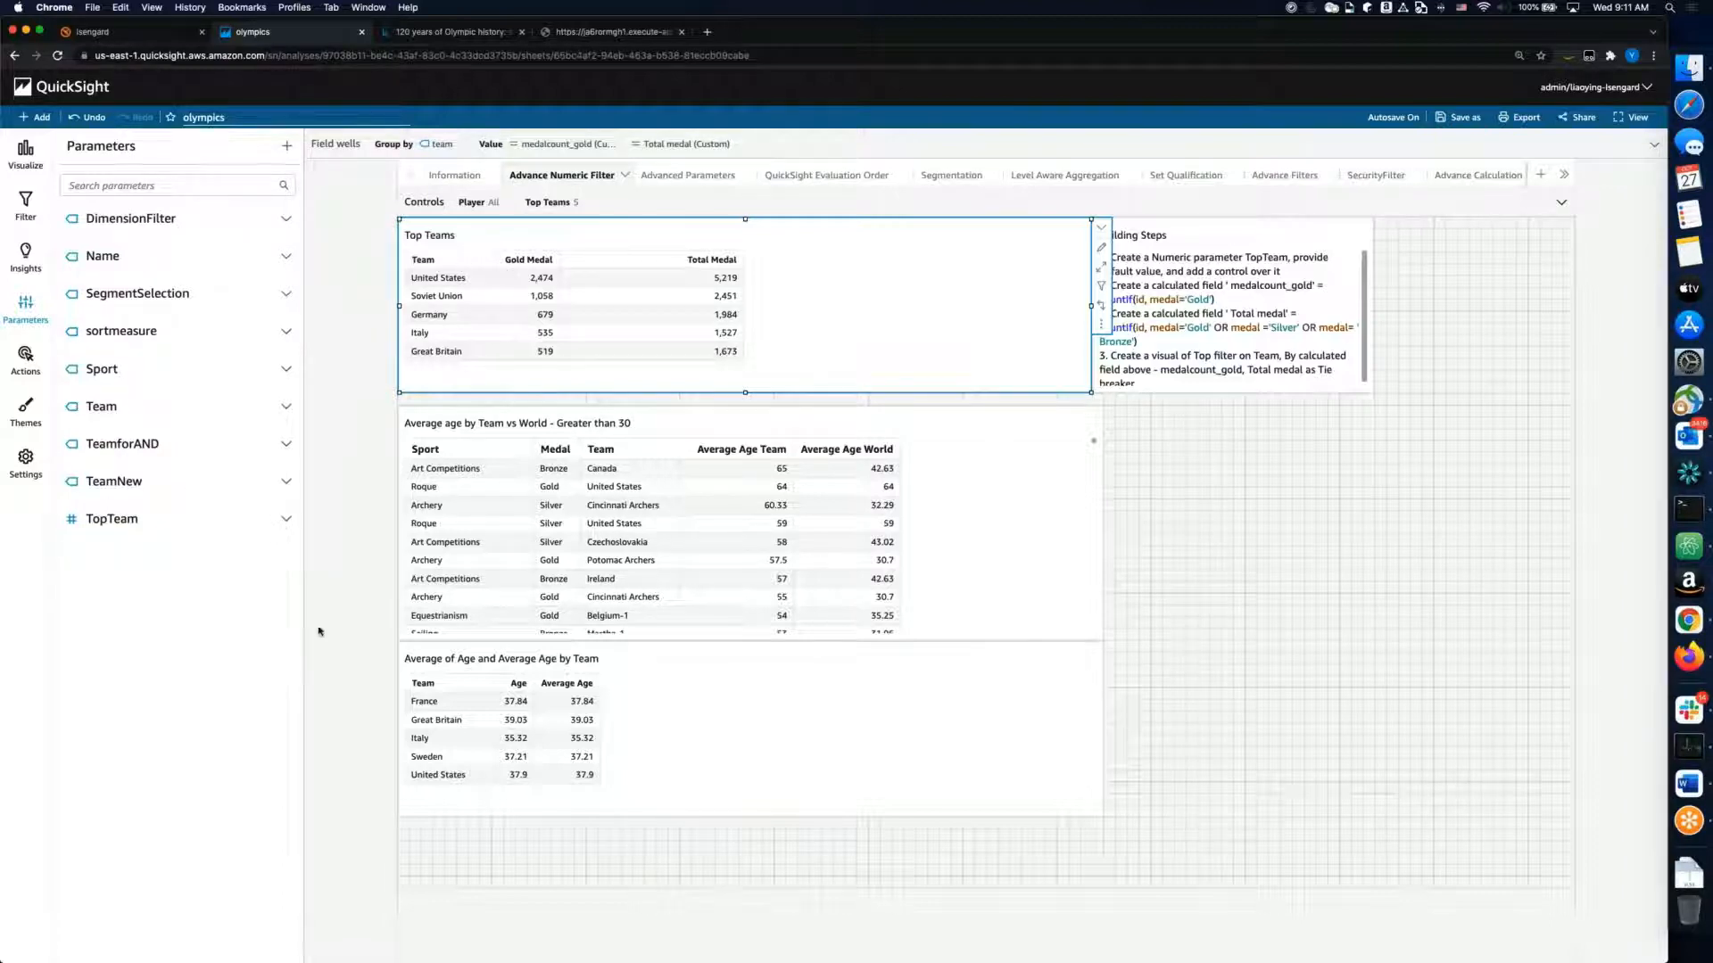
{"action": "left_click", "coordinate": [282, 521]}
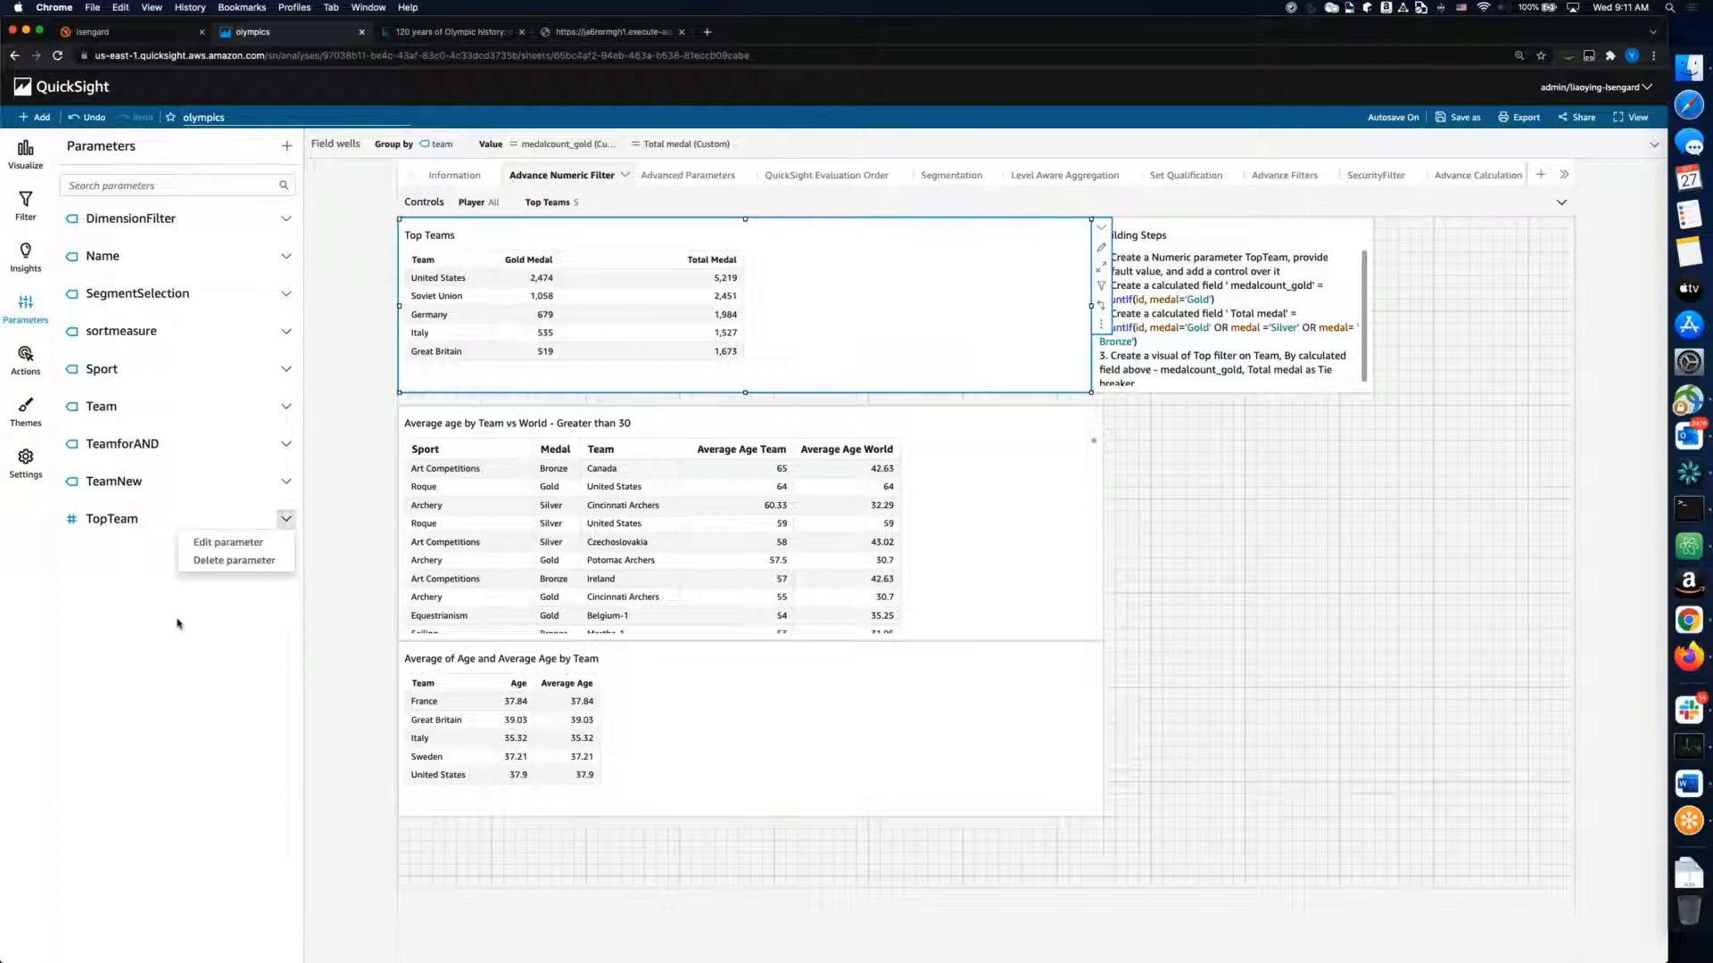
{"action": "left_click", "coordinate": [198, 545]}
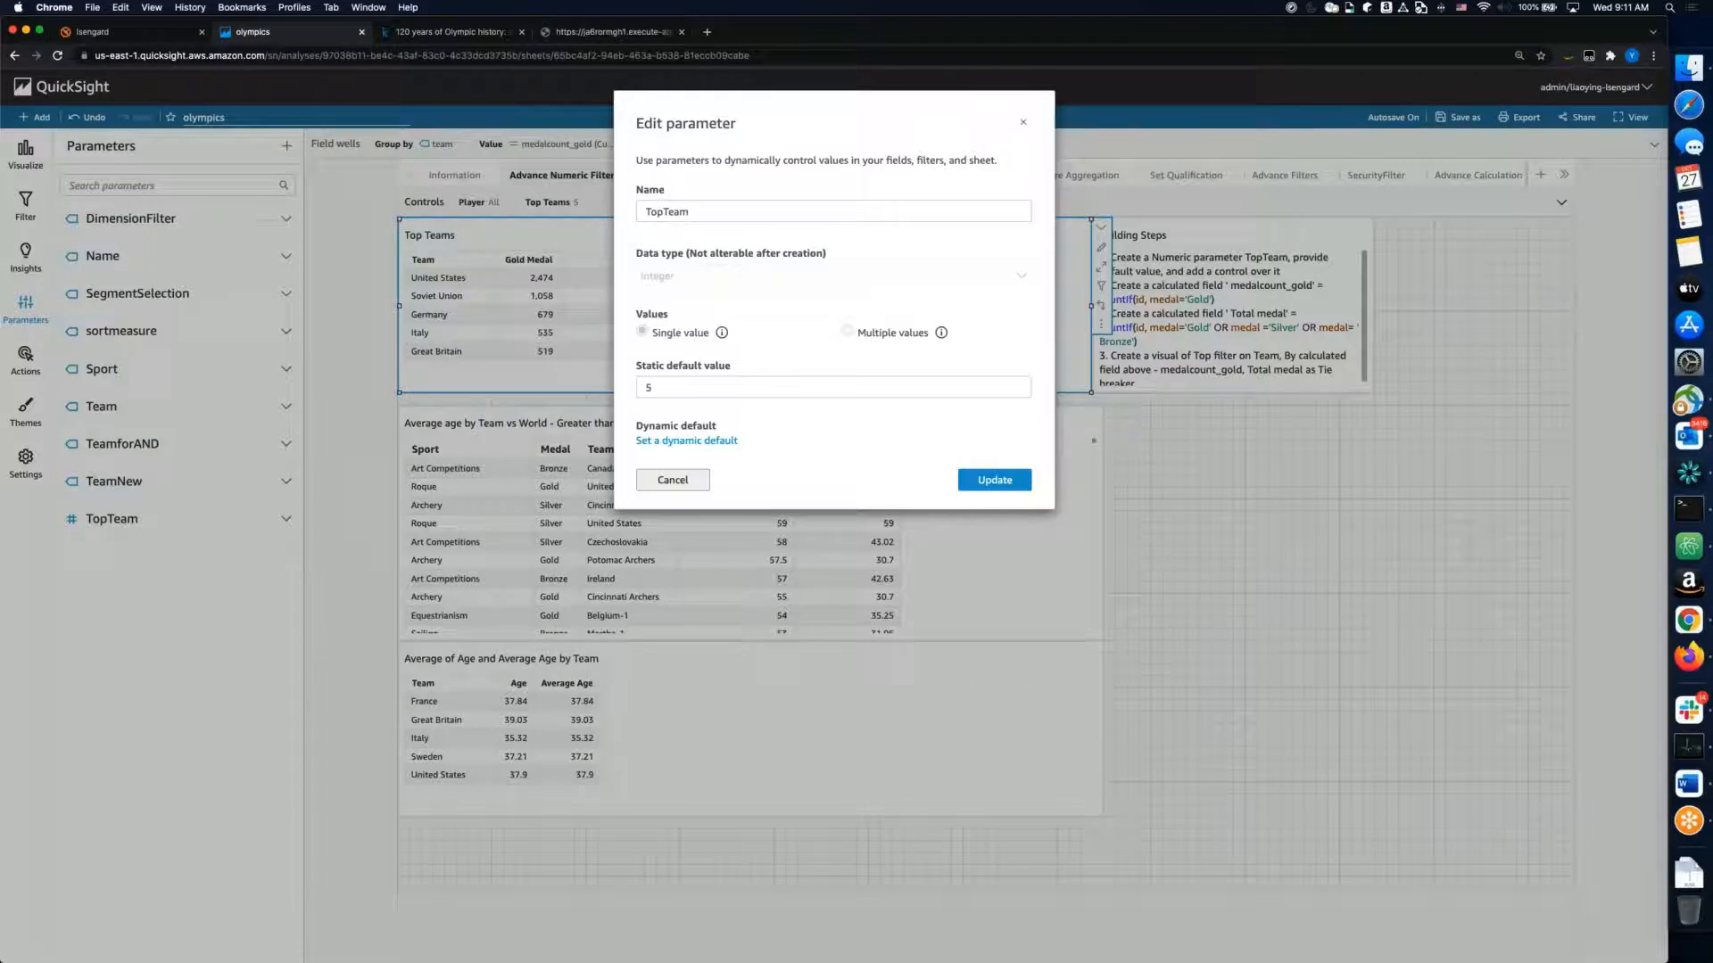
{"action": "left_click", "coordinate": [672, 480]}
Step: Expand the sheet controls, set the Top Teams control to 8, and look through the Top Teams table
{"action": "left_click", "coordinate": [413, 211]}
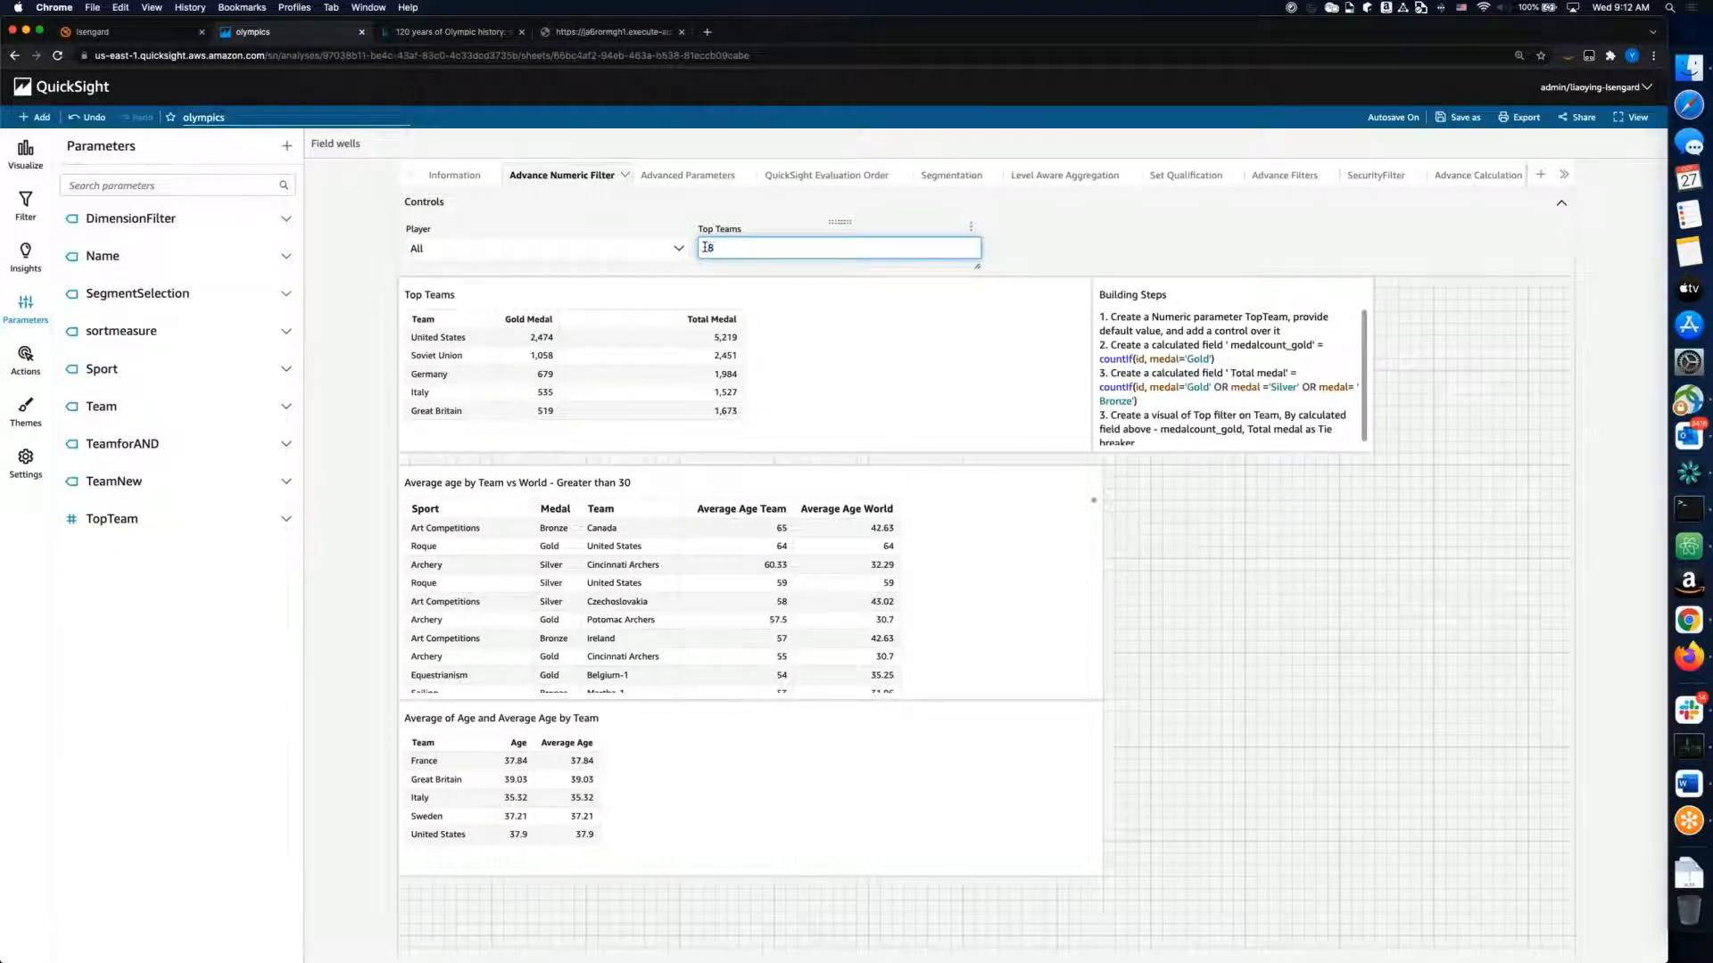
{"action": "key", "text": "Return"}
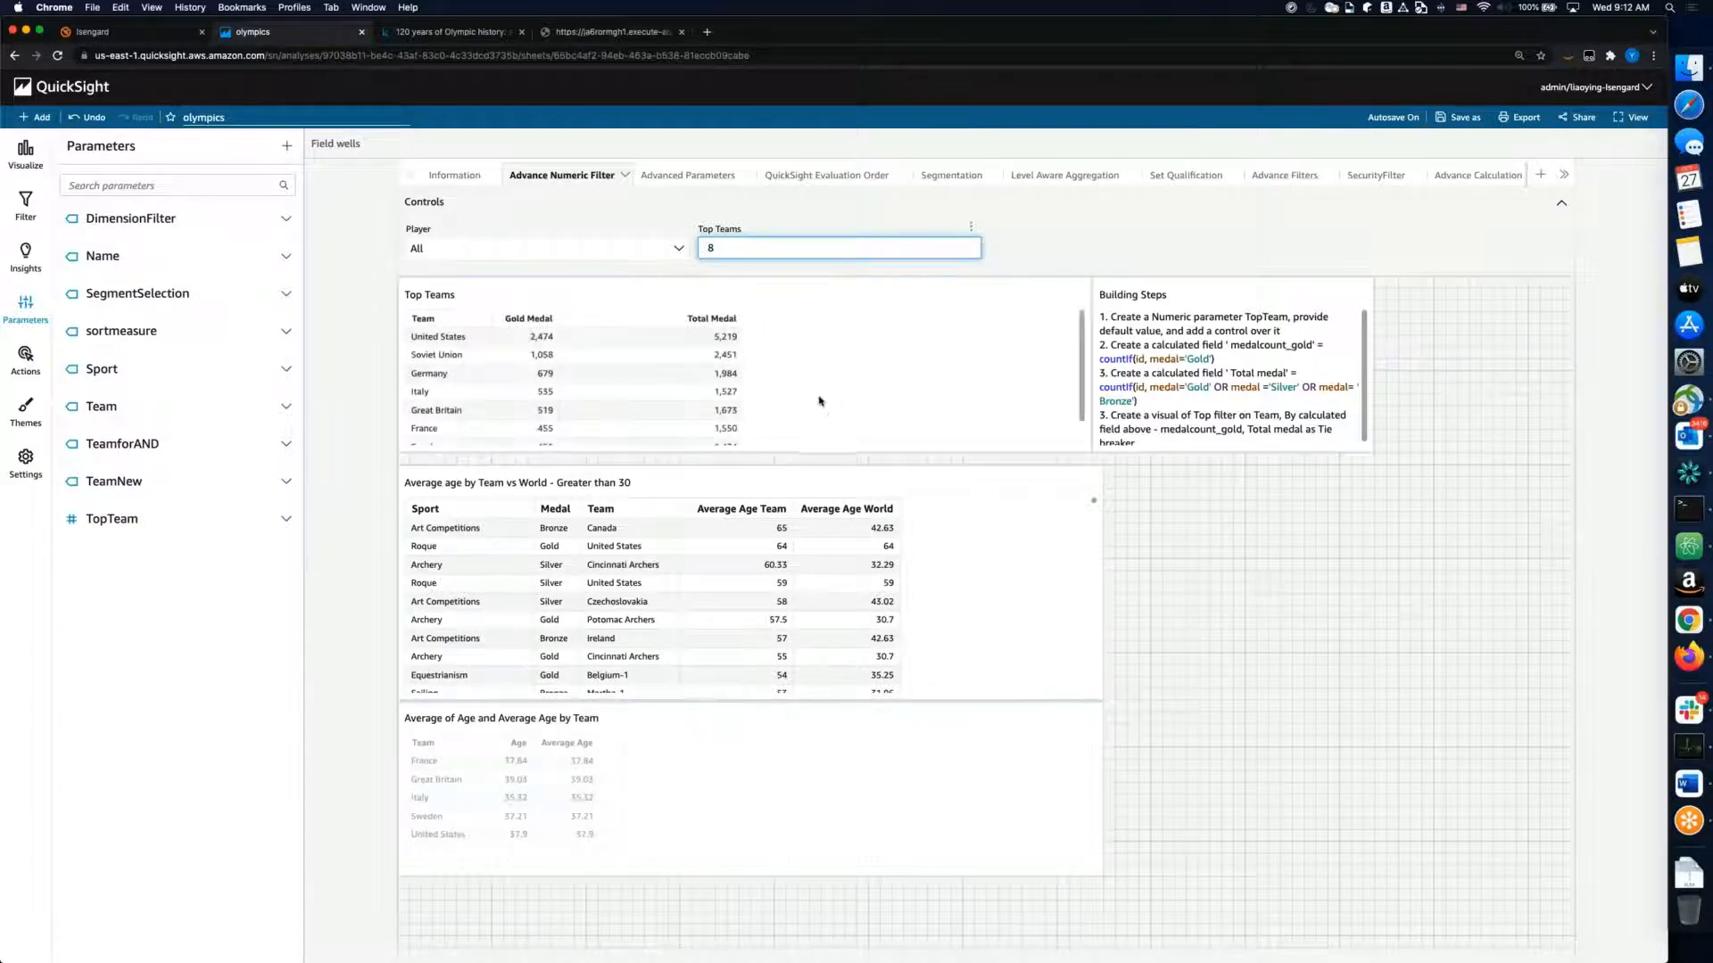
{"action": "left_click", "coordinate": [997, 447]}
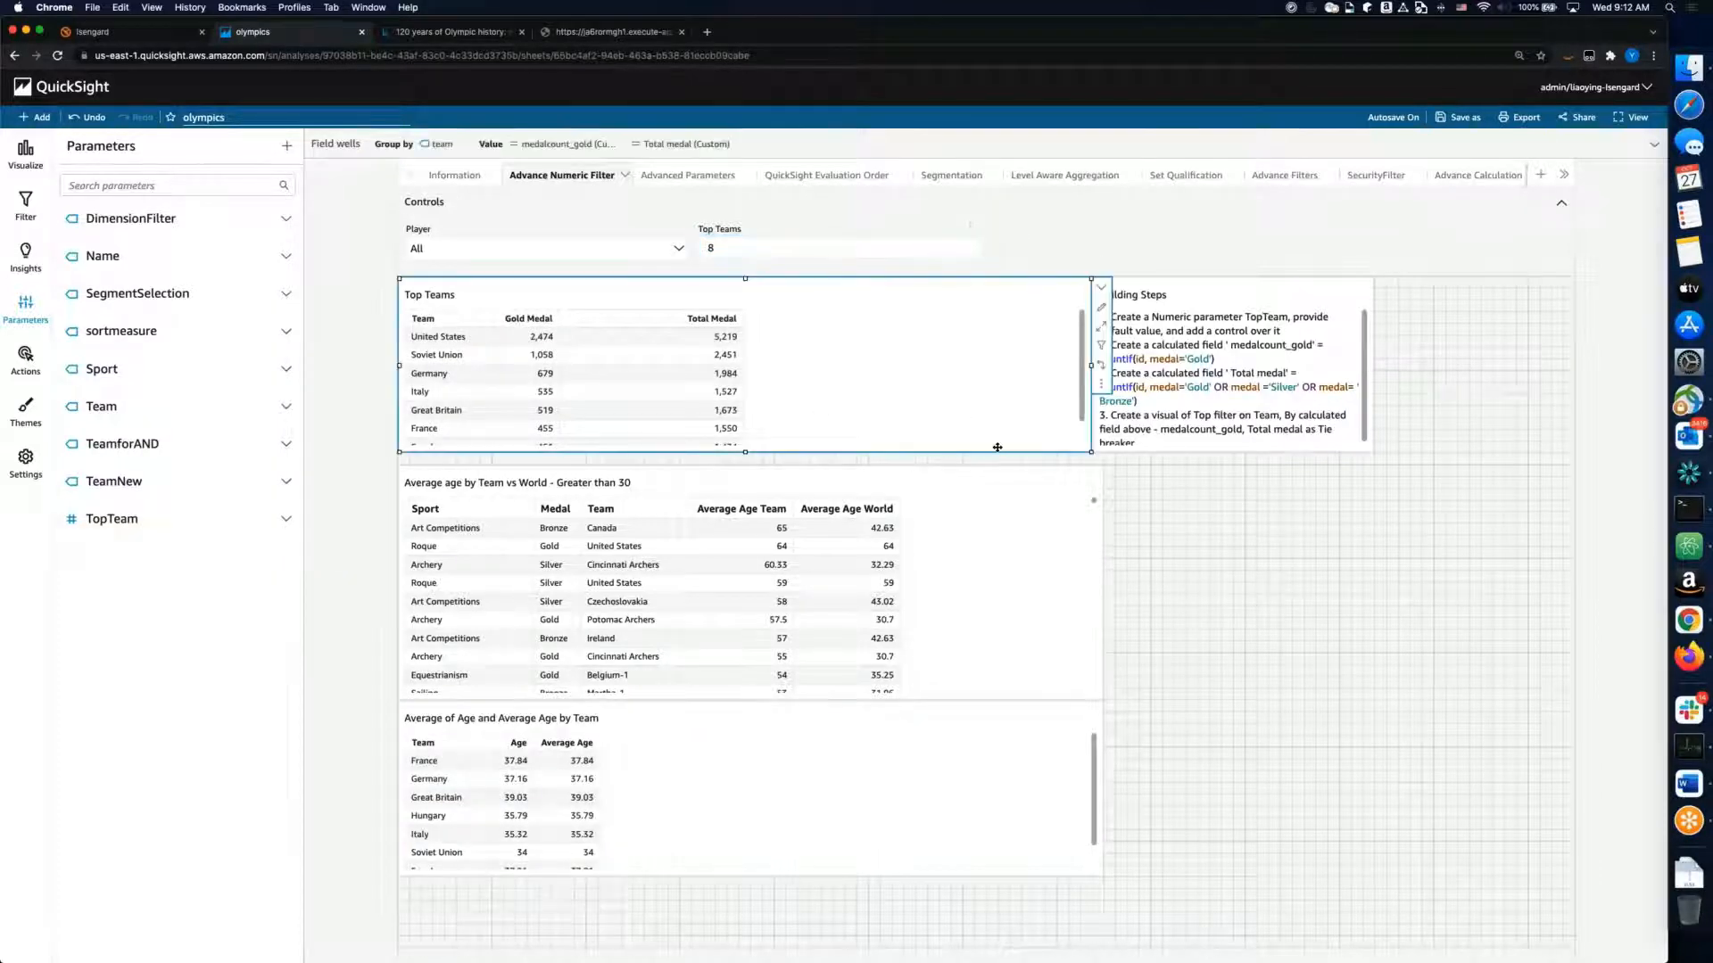
{"action": "scroll", "coordinate": [757, 392], "scroll_direction": "down", "scroll_amount": 1}
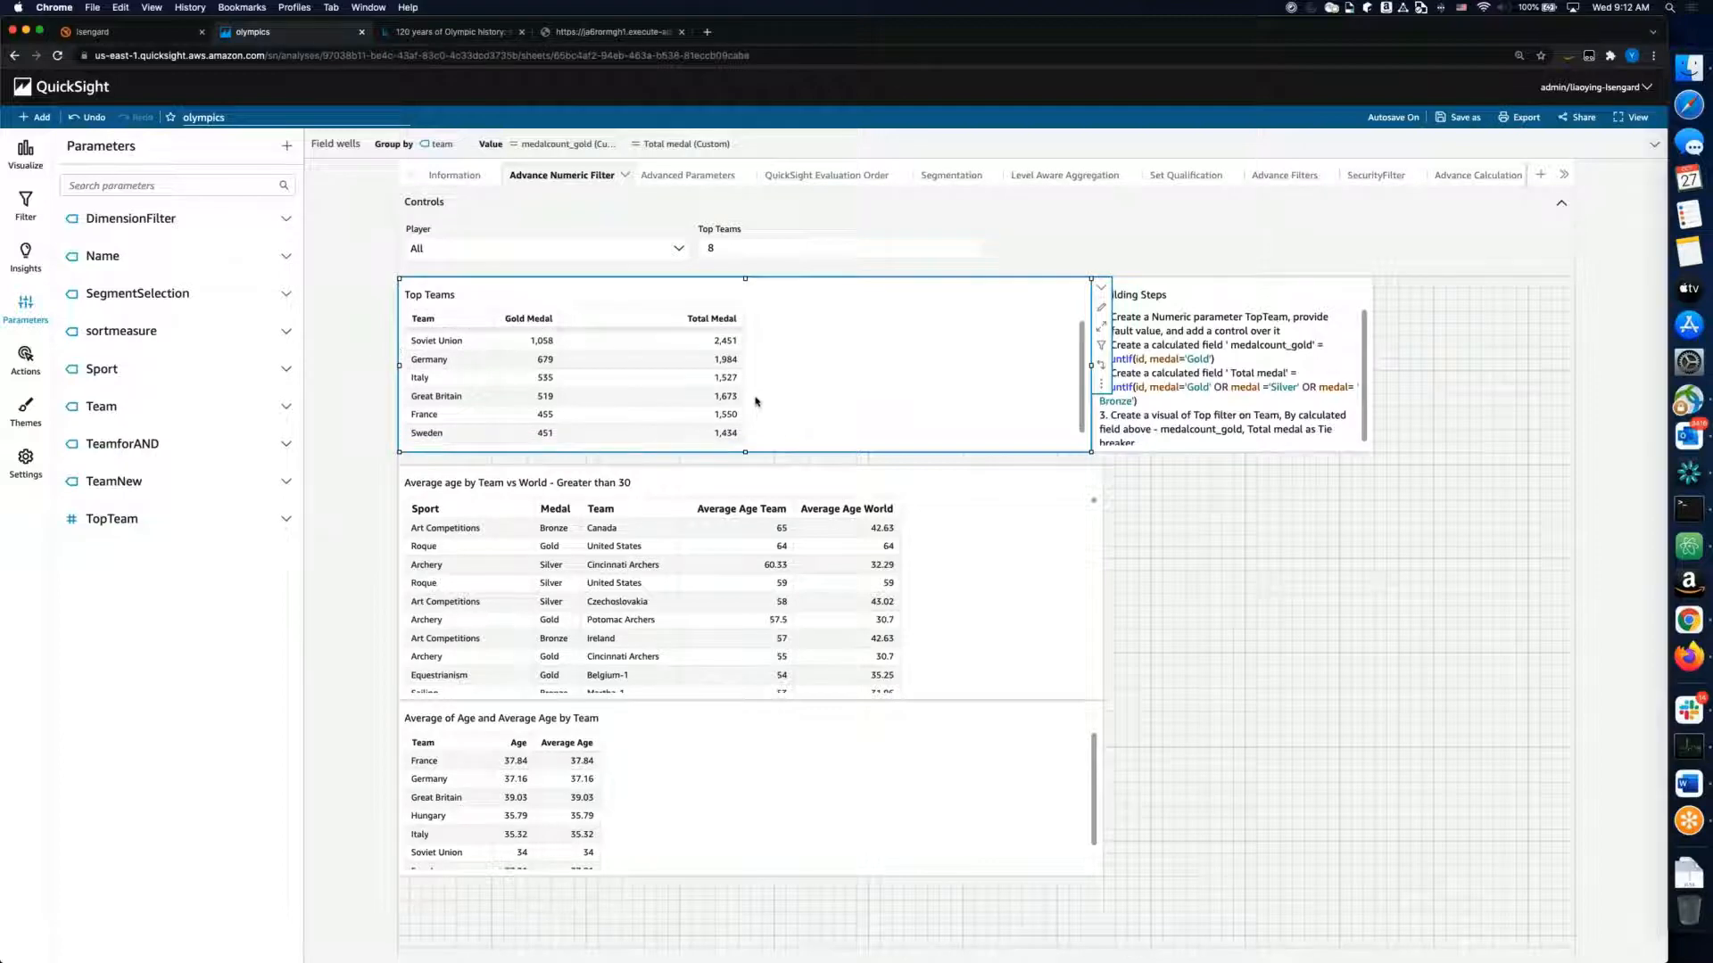
{"action": "scroll", "coordinate": [758, 402], "scroll_direction": "up", "scroll_amount": 1}
Step: Reset the Top Teams control to 5
{"action": "left_click", "coordinate": [973, 248]}
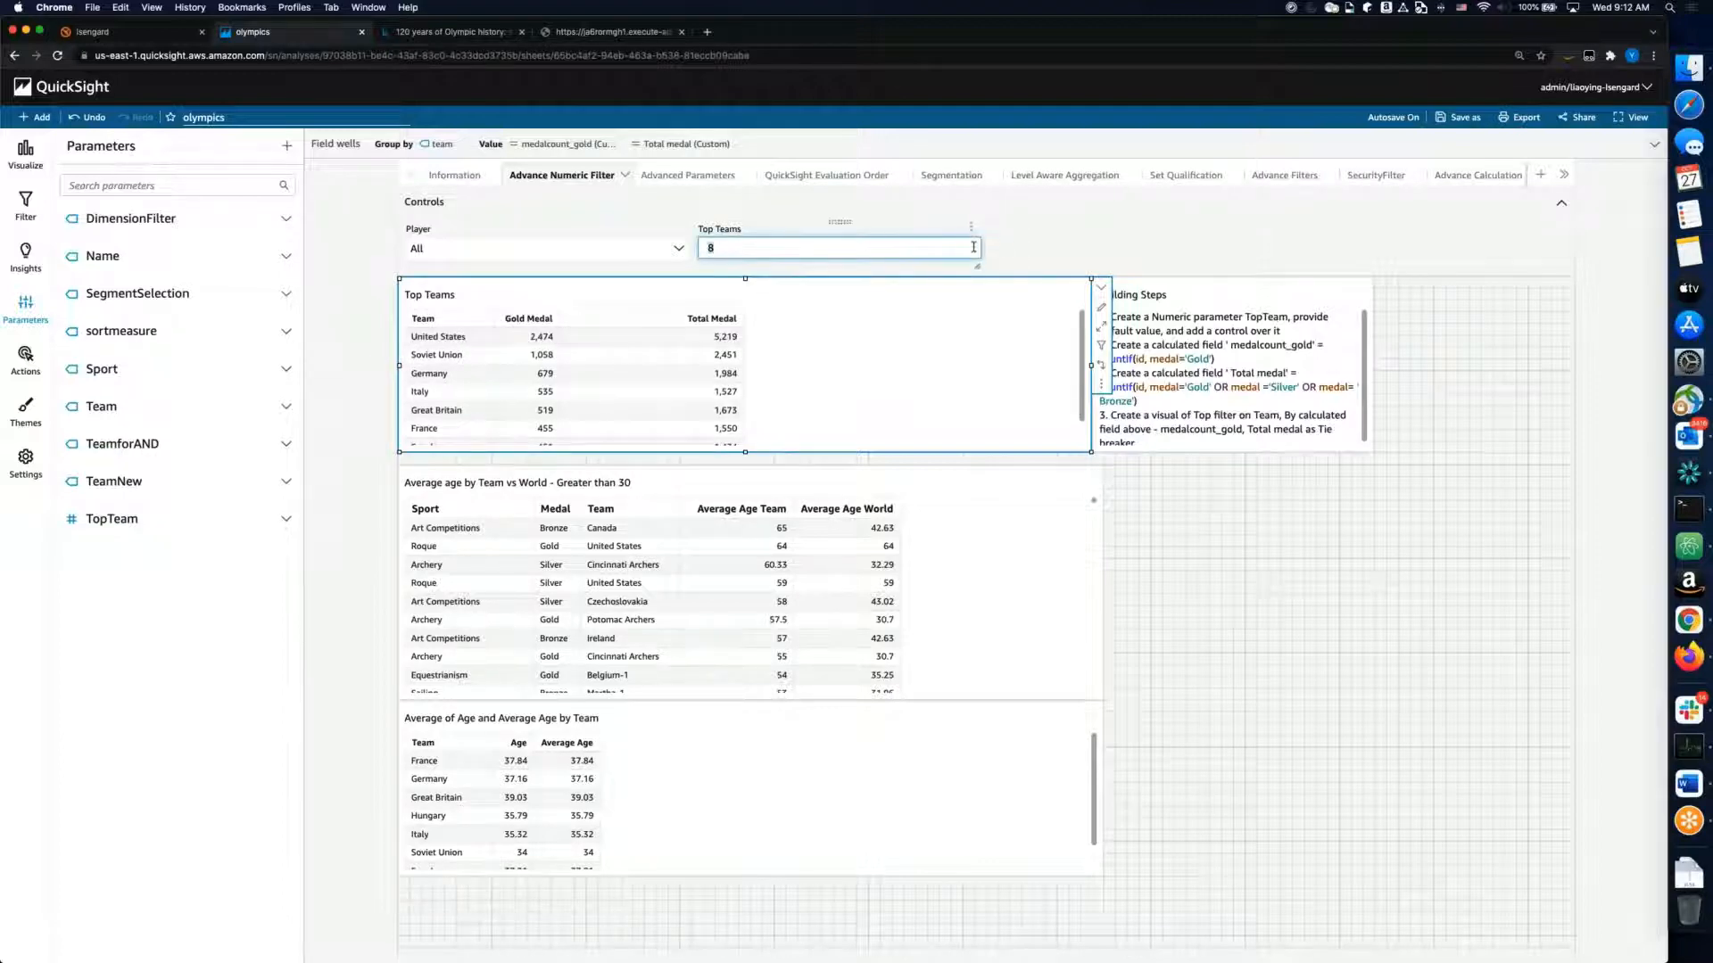
{"action": "left_click", "coordinate": [970, 227]}
{"action": "left_click", "coordinate": [979, 268]}
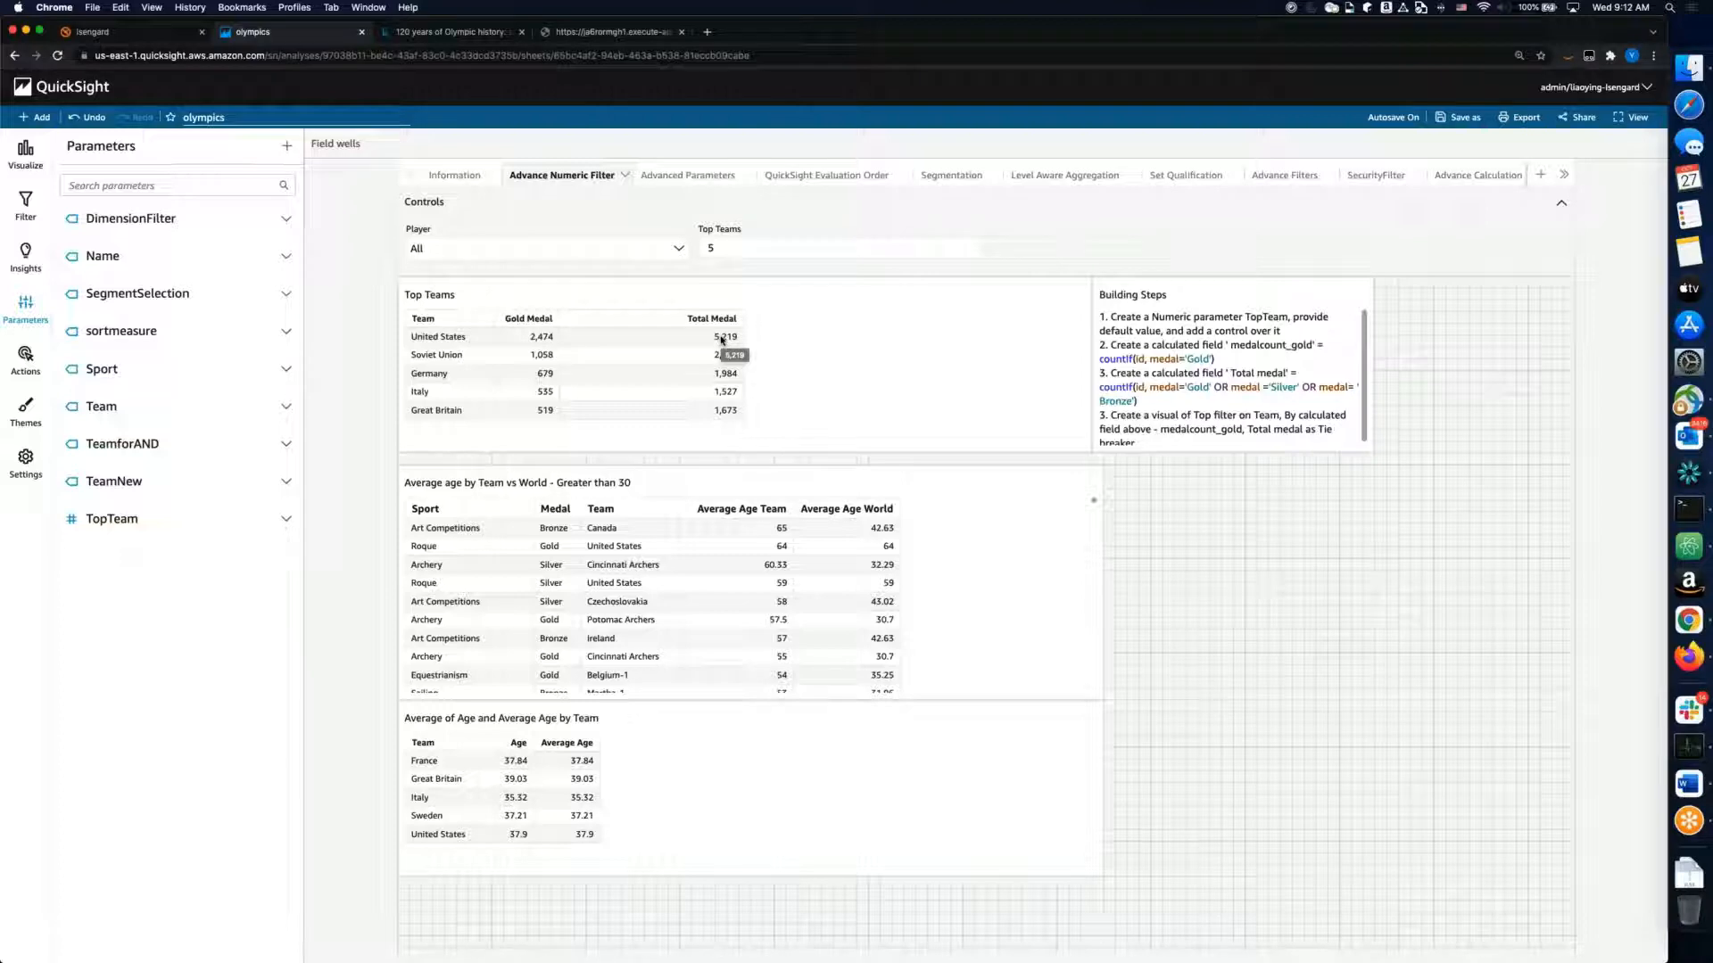
Step: Compare the Top Teams table's gold and total medal columns with the calculated fields described in Building Steps
{"action": "left_click", "coordinate": [779, 333]}
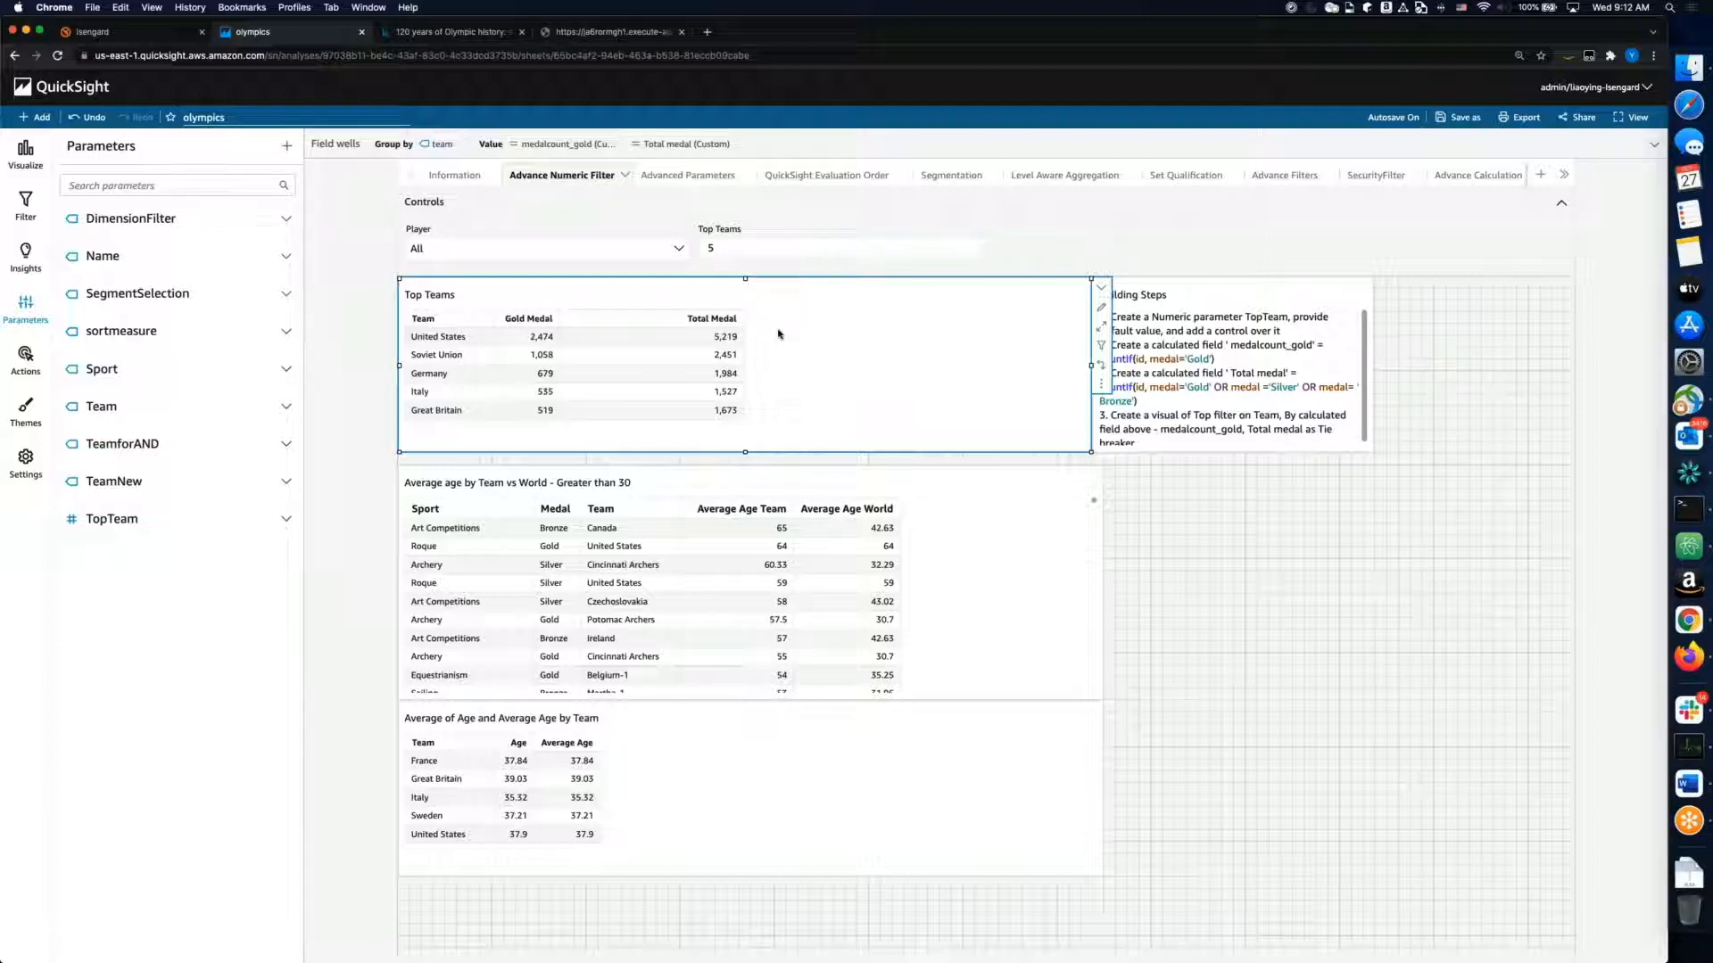
{"action": "left_click", "coordinate": [1283, 357]}
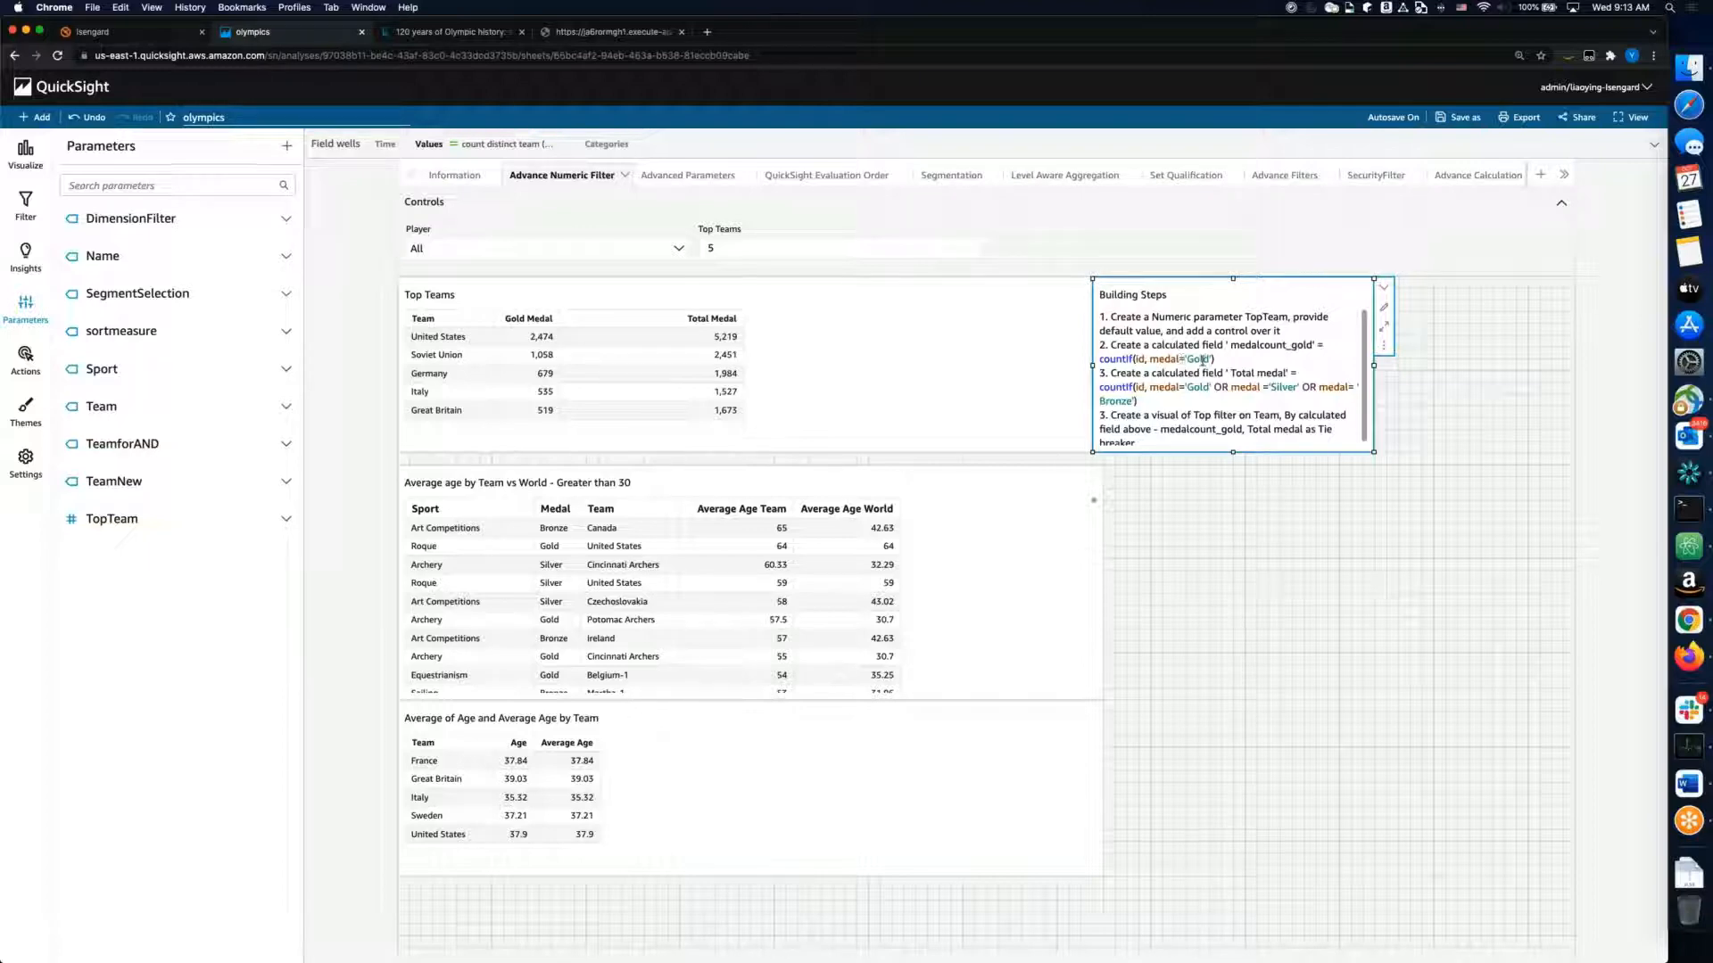
{"action": "left_click", "coordinate": [805, 353]}
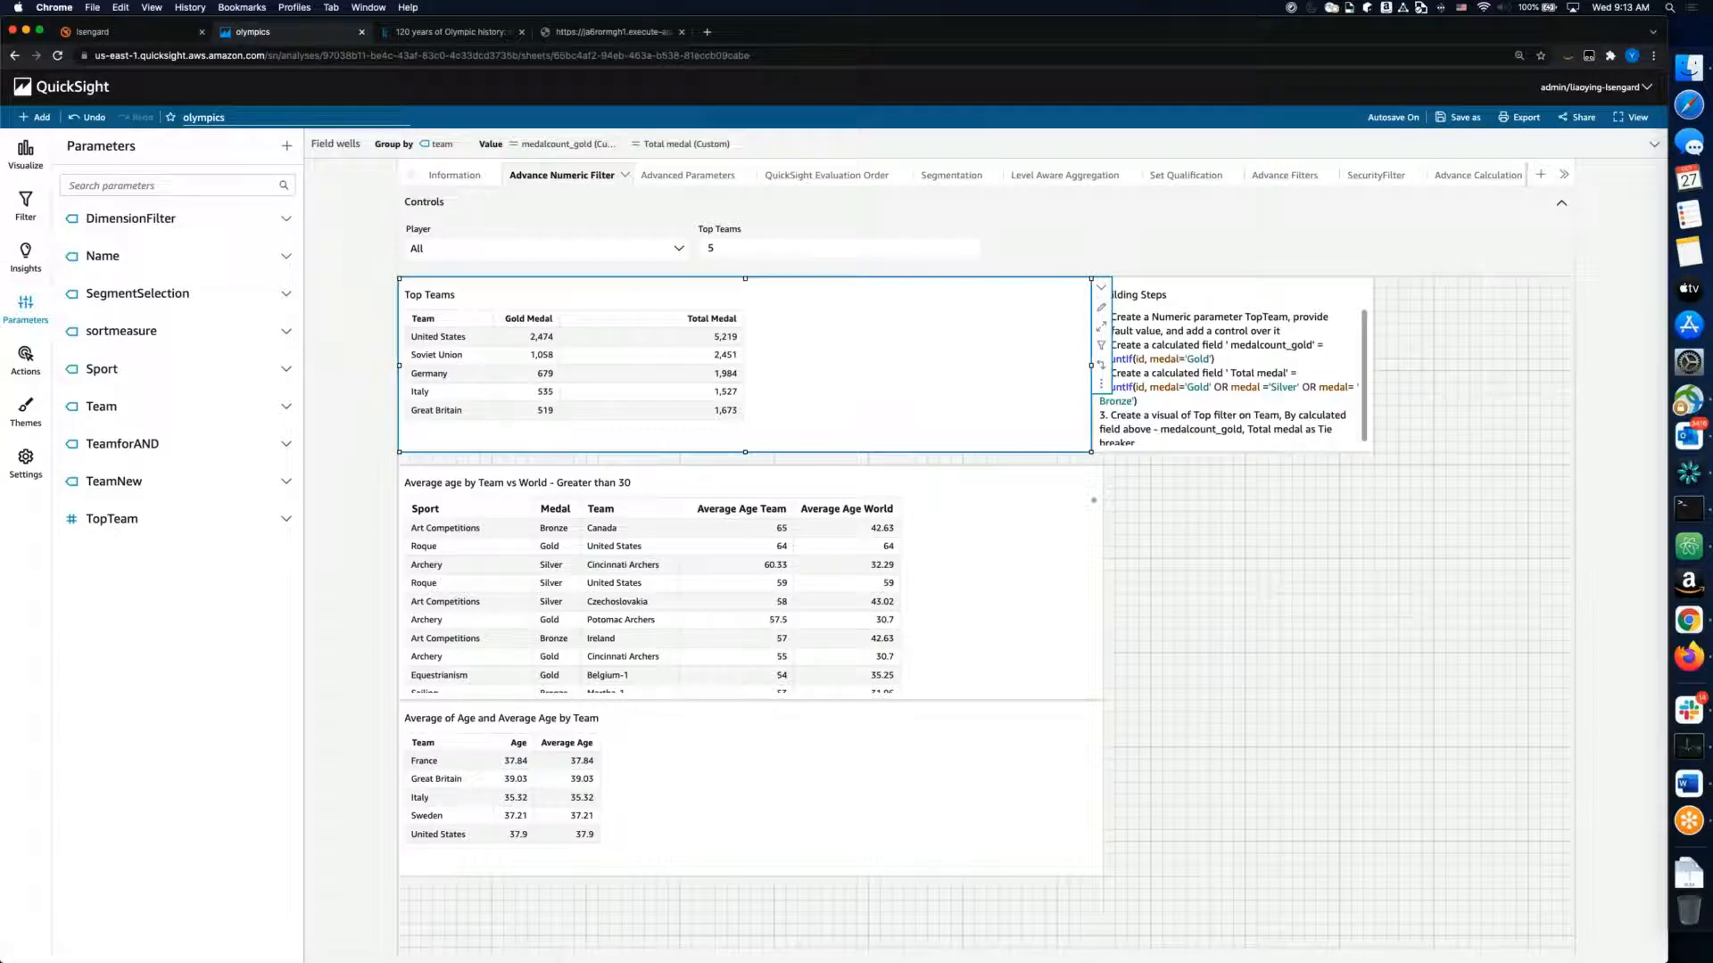
Step: Inspect the formula of the medalcount_gold calculated field and leave the editor without saving
{"action": "left_click", "coordinate": [19, 151]}
{"action": "scroll", "coordinate": [268, 516], "scroll_direction": "down", "scroll_amount": 3}
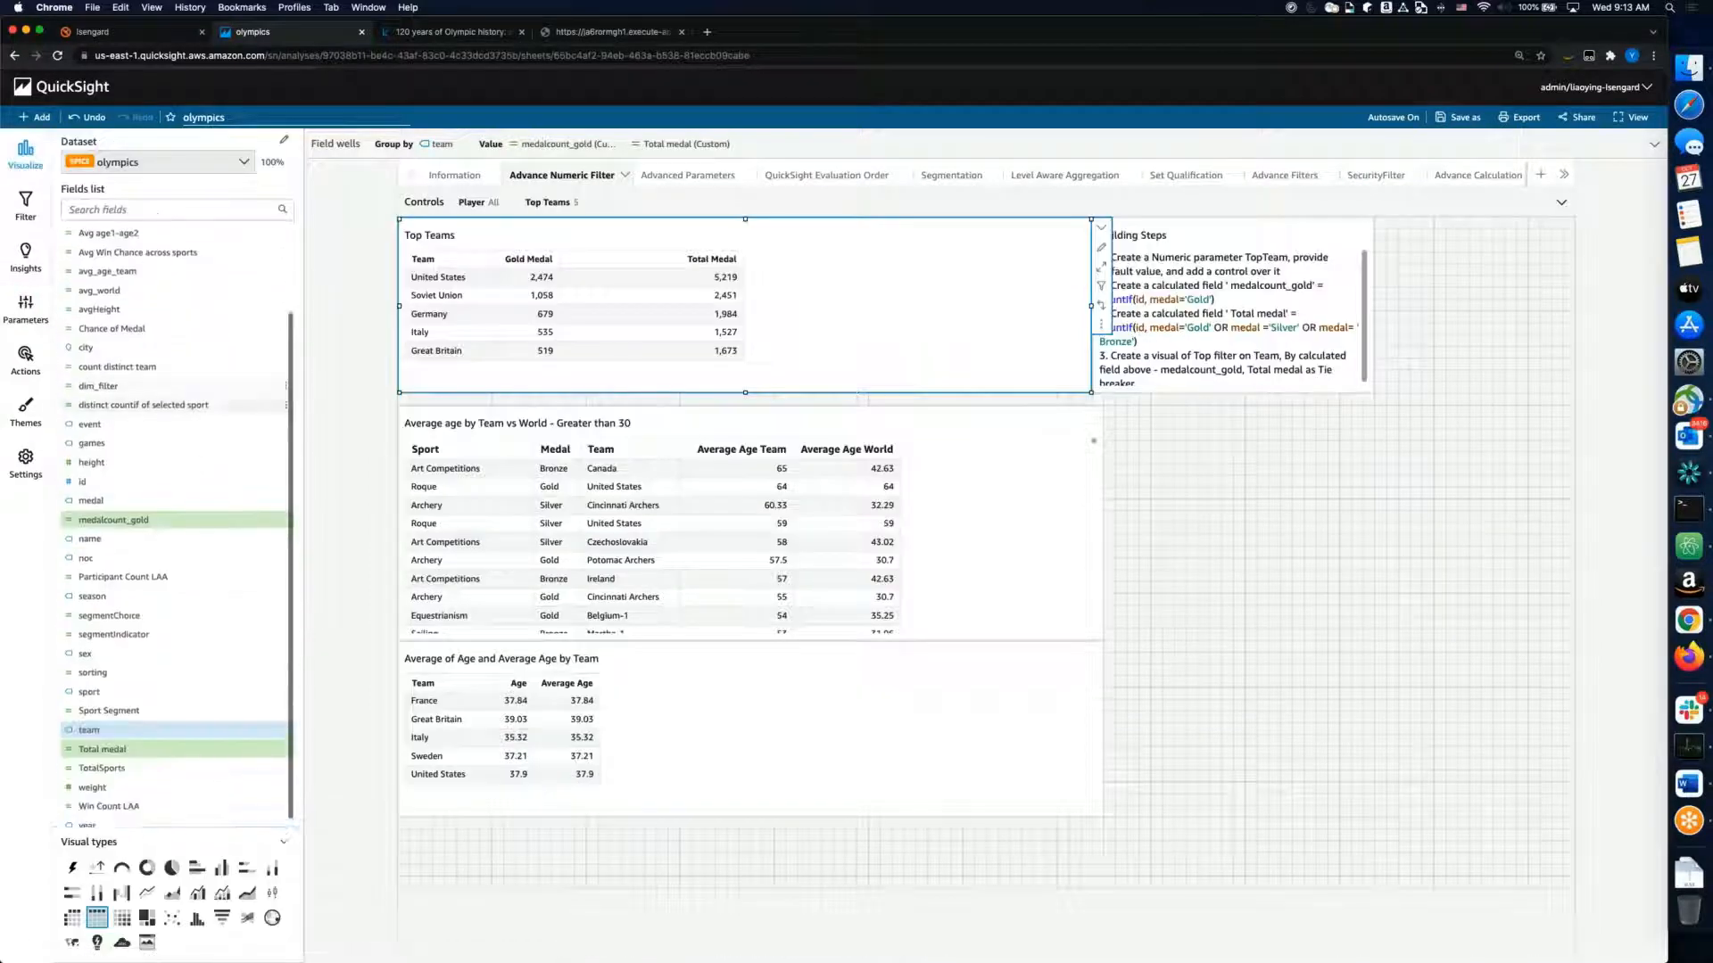
{"action": "left_click", "coordinate": [286, 512]}
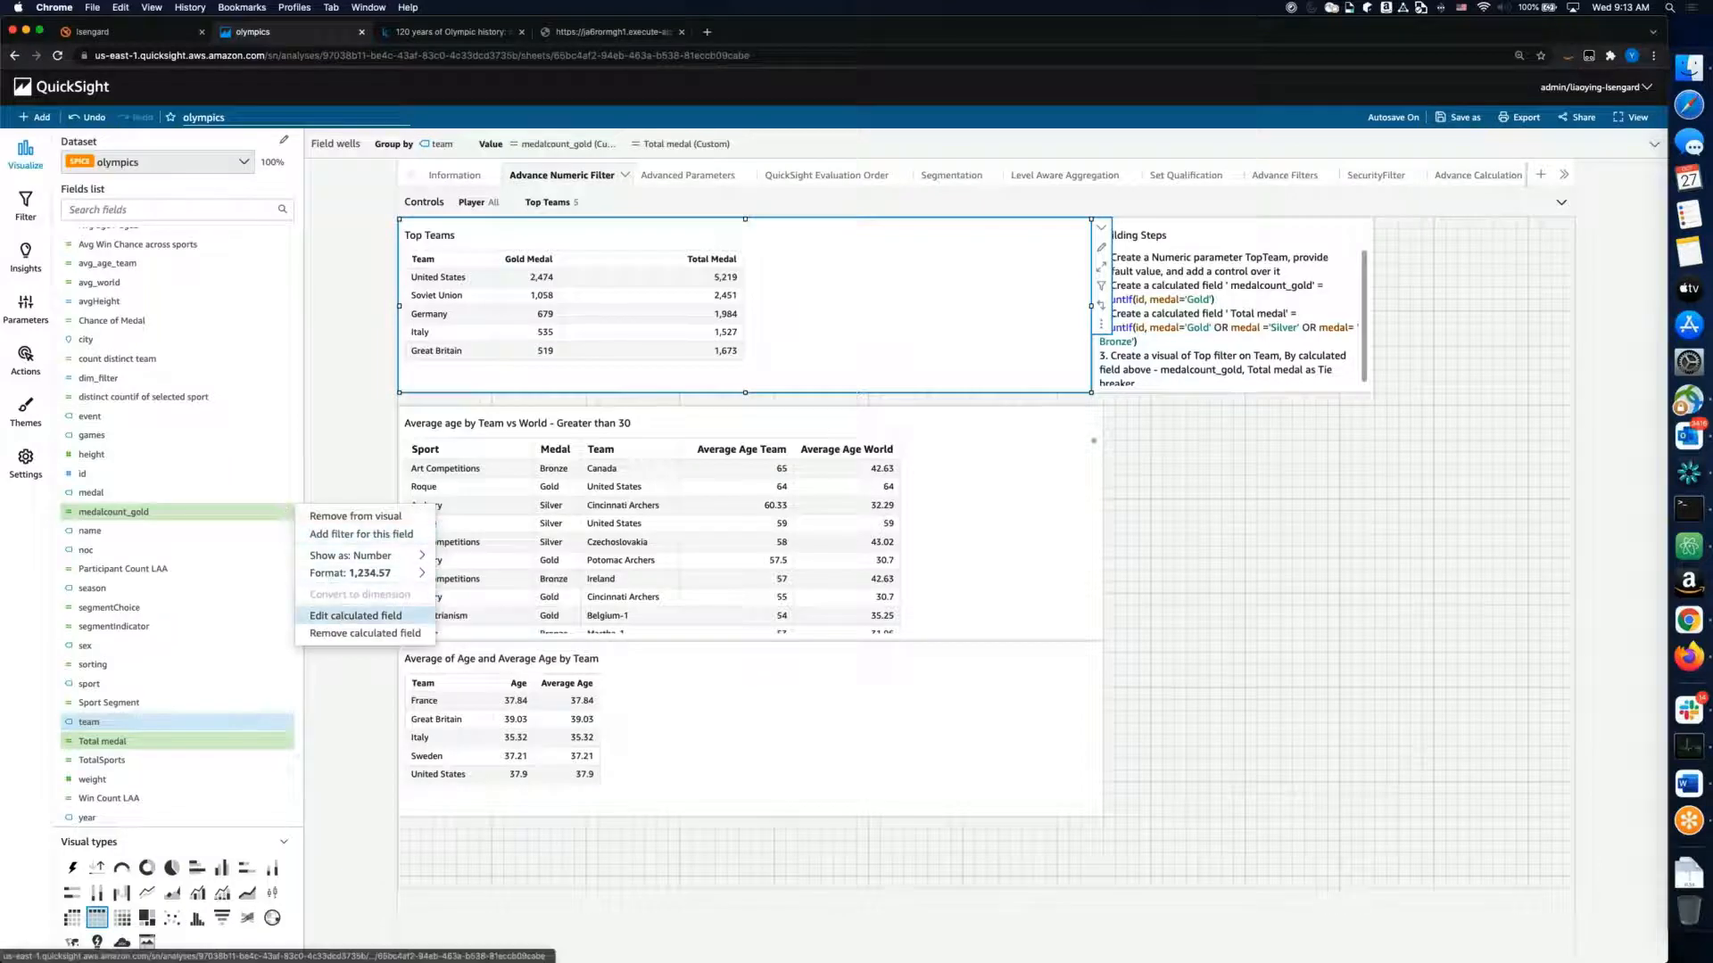
{"action": "left_click", "coordinate": [355, 615]}
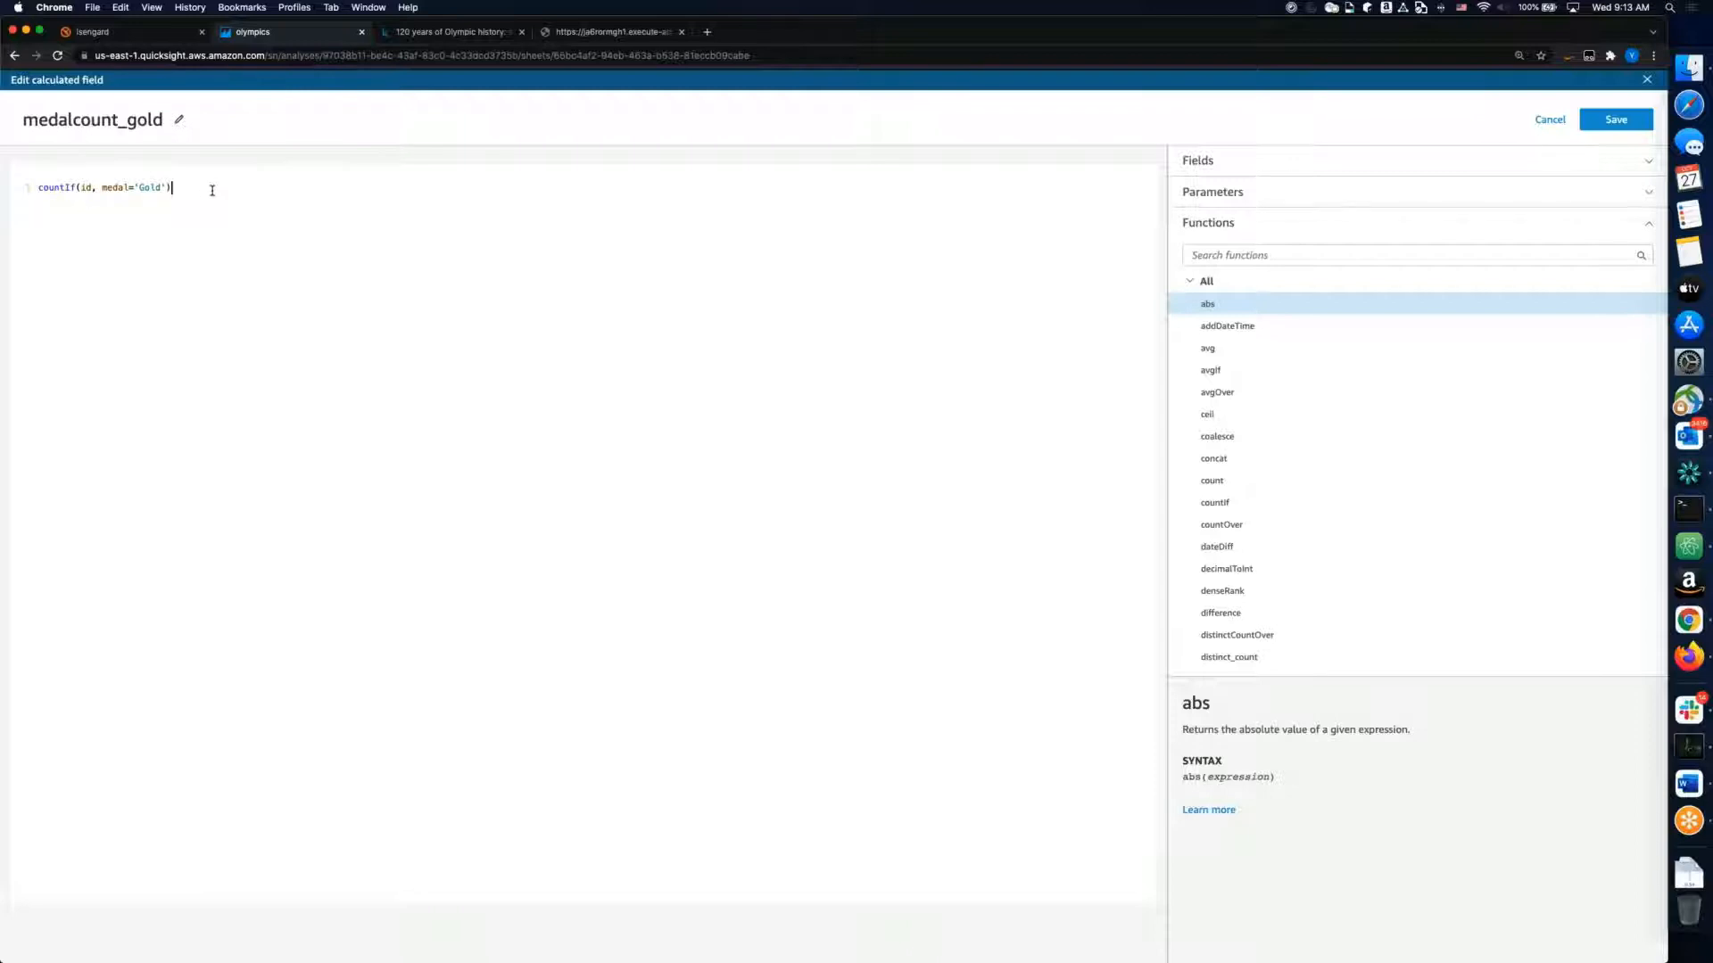
{"action": "left_click", "coordinate": [1550, 120]}
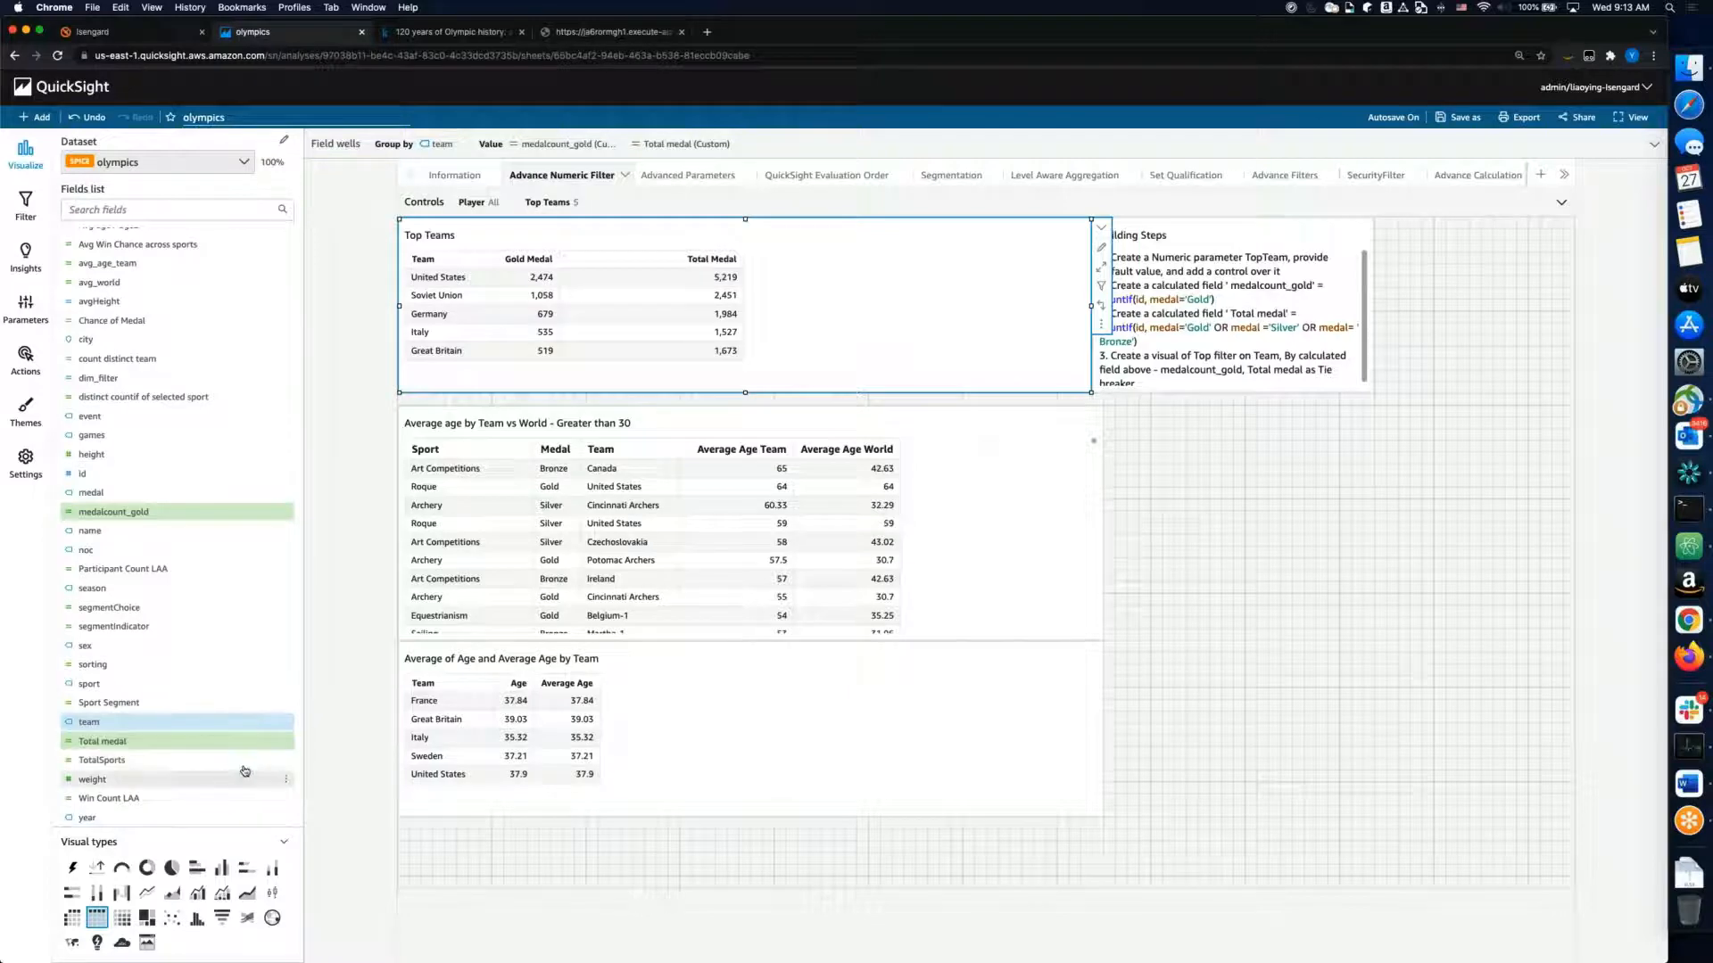
Step: Inspect the formula of the Total medal calculated field and leave the editor without saving
{"action": "left_click", "coordinate": [282, 742]}
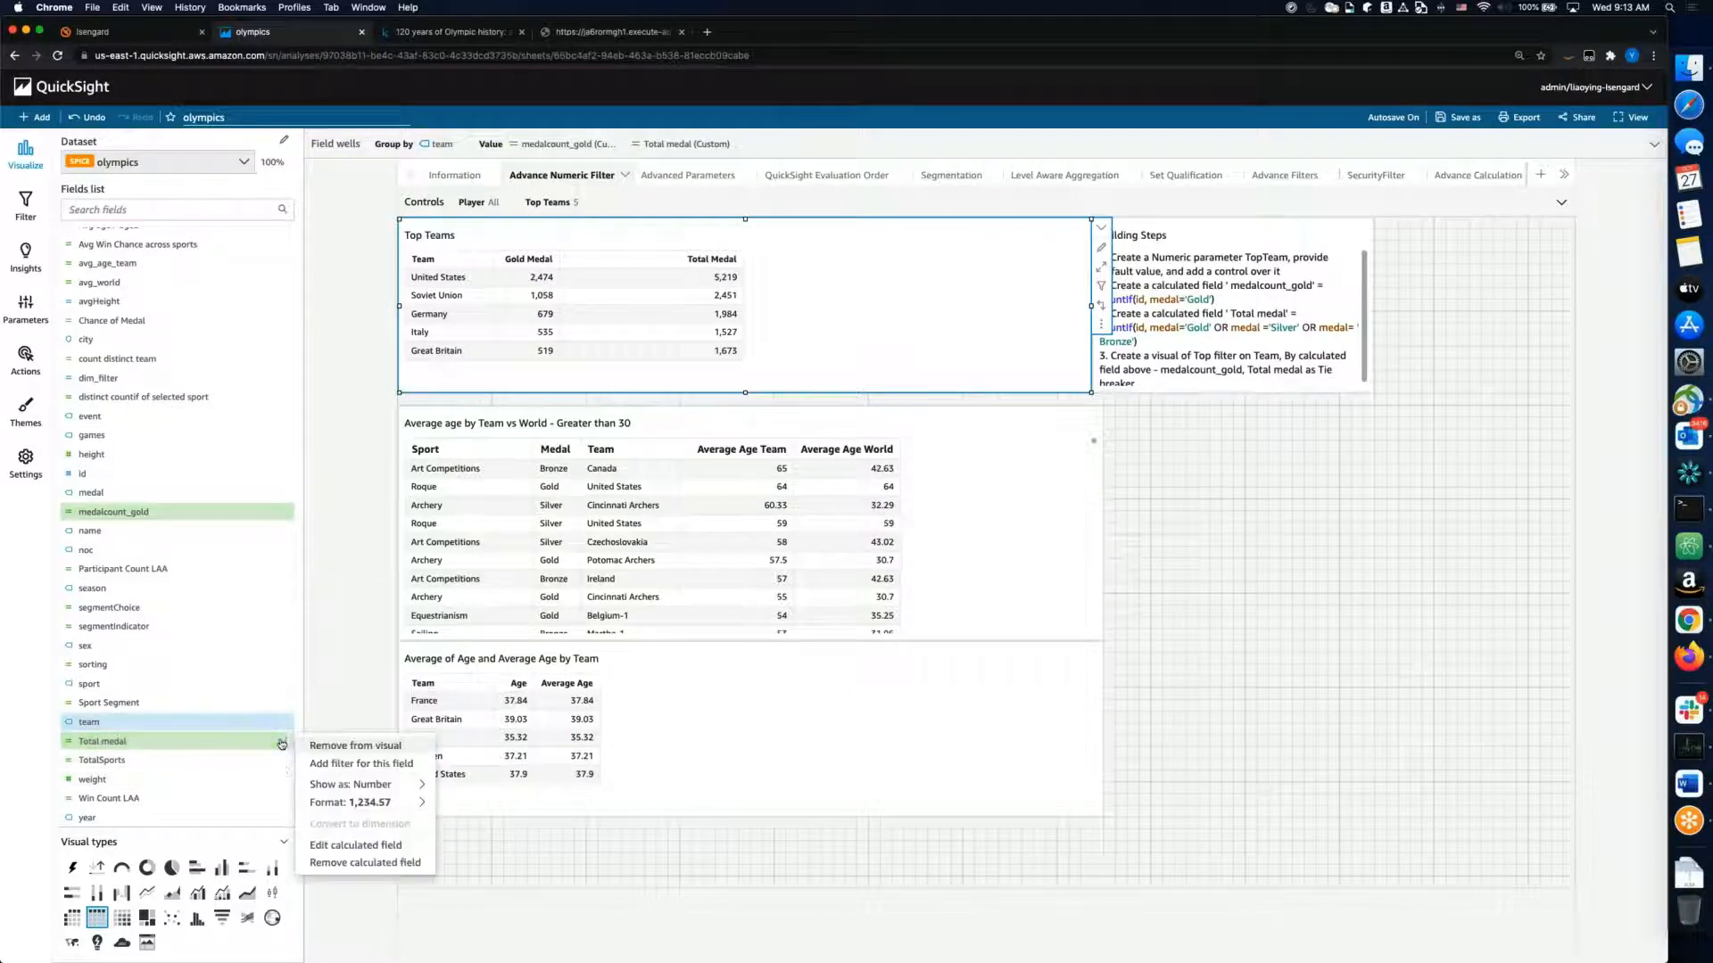
{"action": "left_click", "coordinate": [355, 845]}
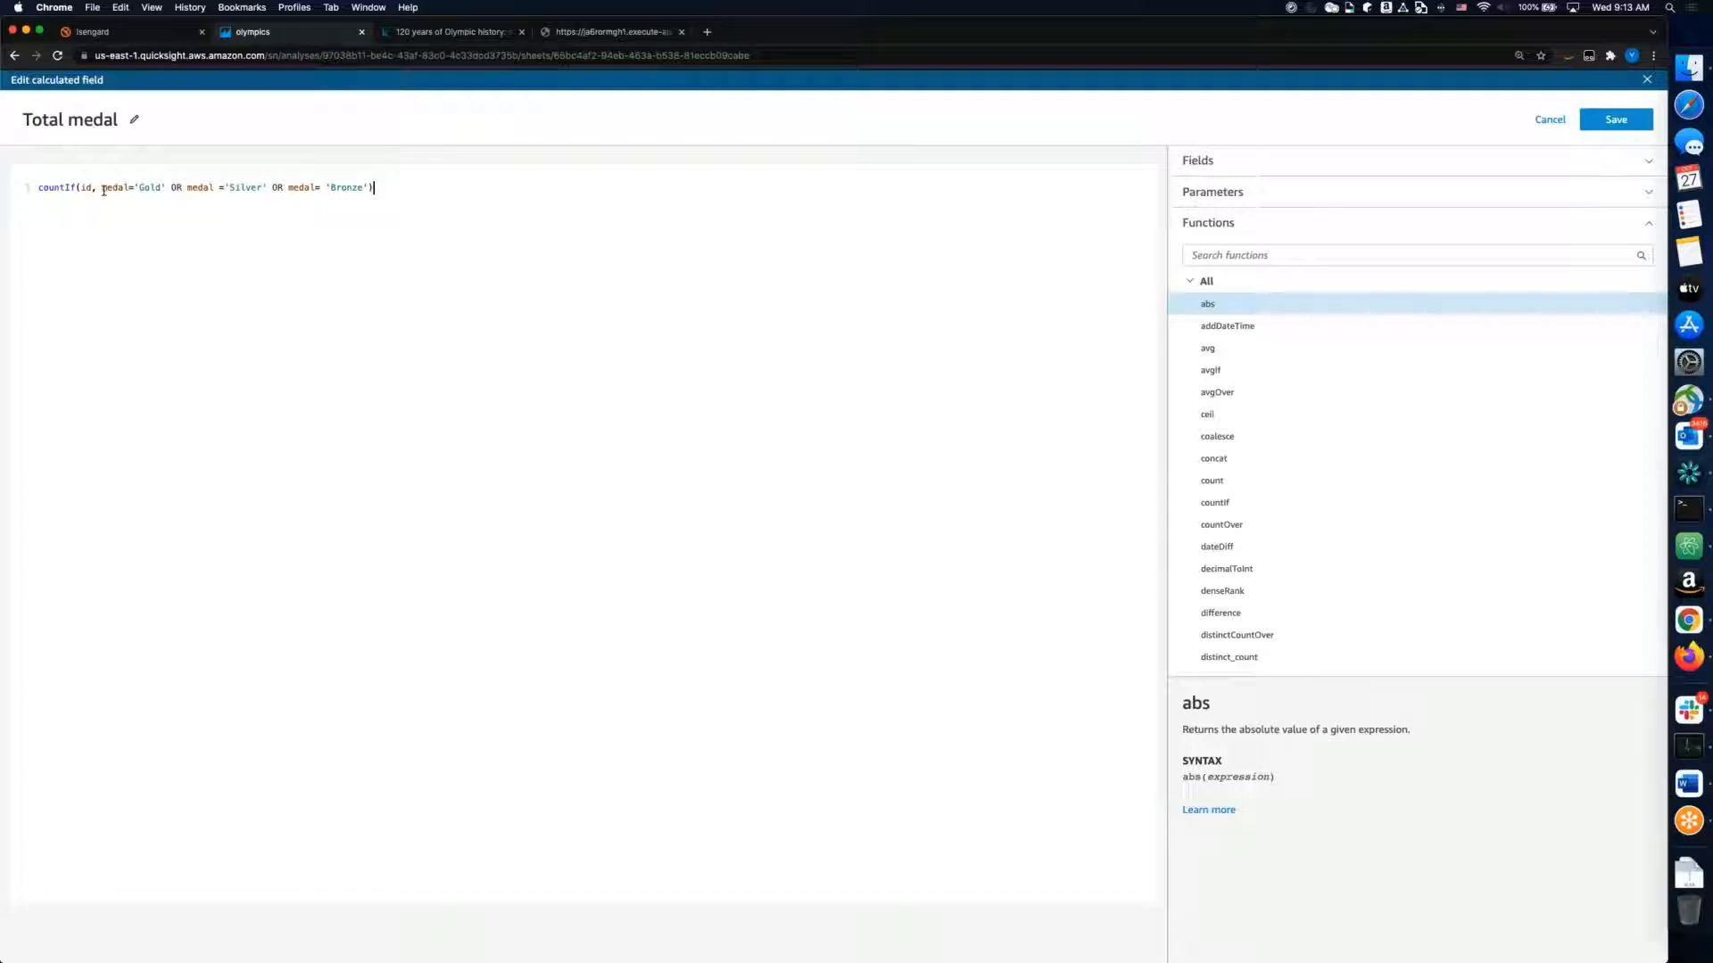
{"action": "left_click", "coordinate": [1552, 118]}
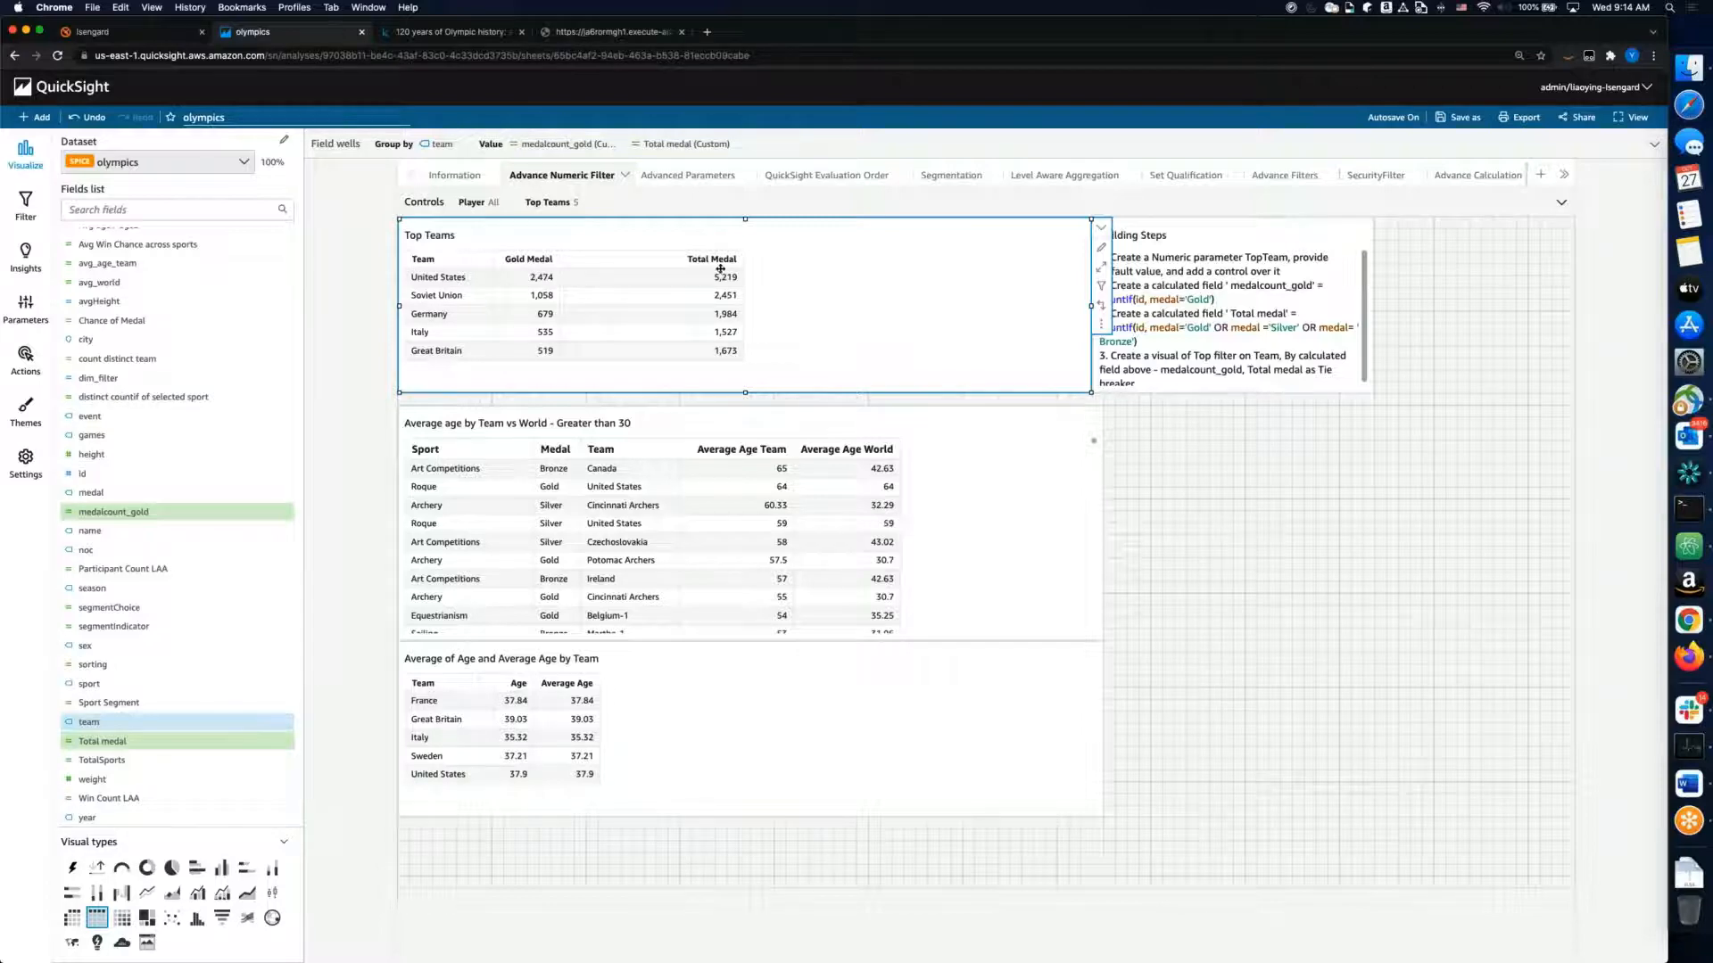
Step: Expand the Top Teams table's field wells to examine its grouping and value fields
{"action": "left_click", "coordinate": [317, 153]}
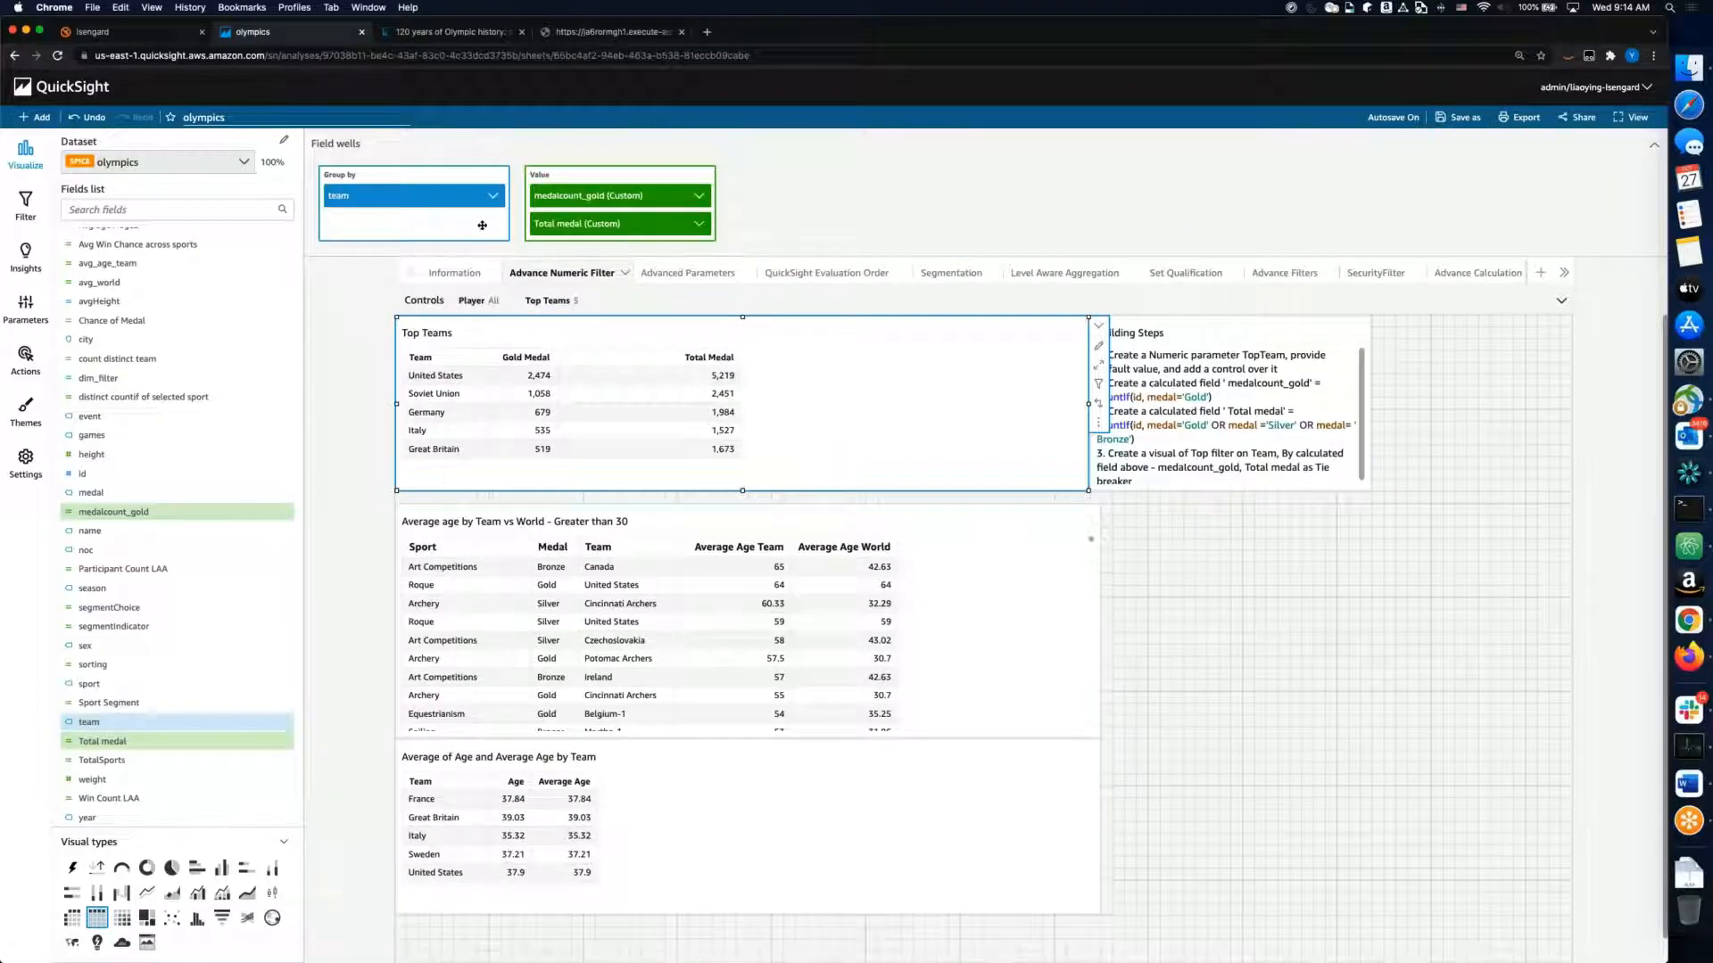
Step: Check the aggregation options available for the Total medal value in the Top Teams table
{"action": "left_click", "coordinate": [708, 231]}
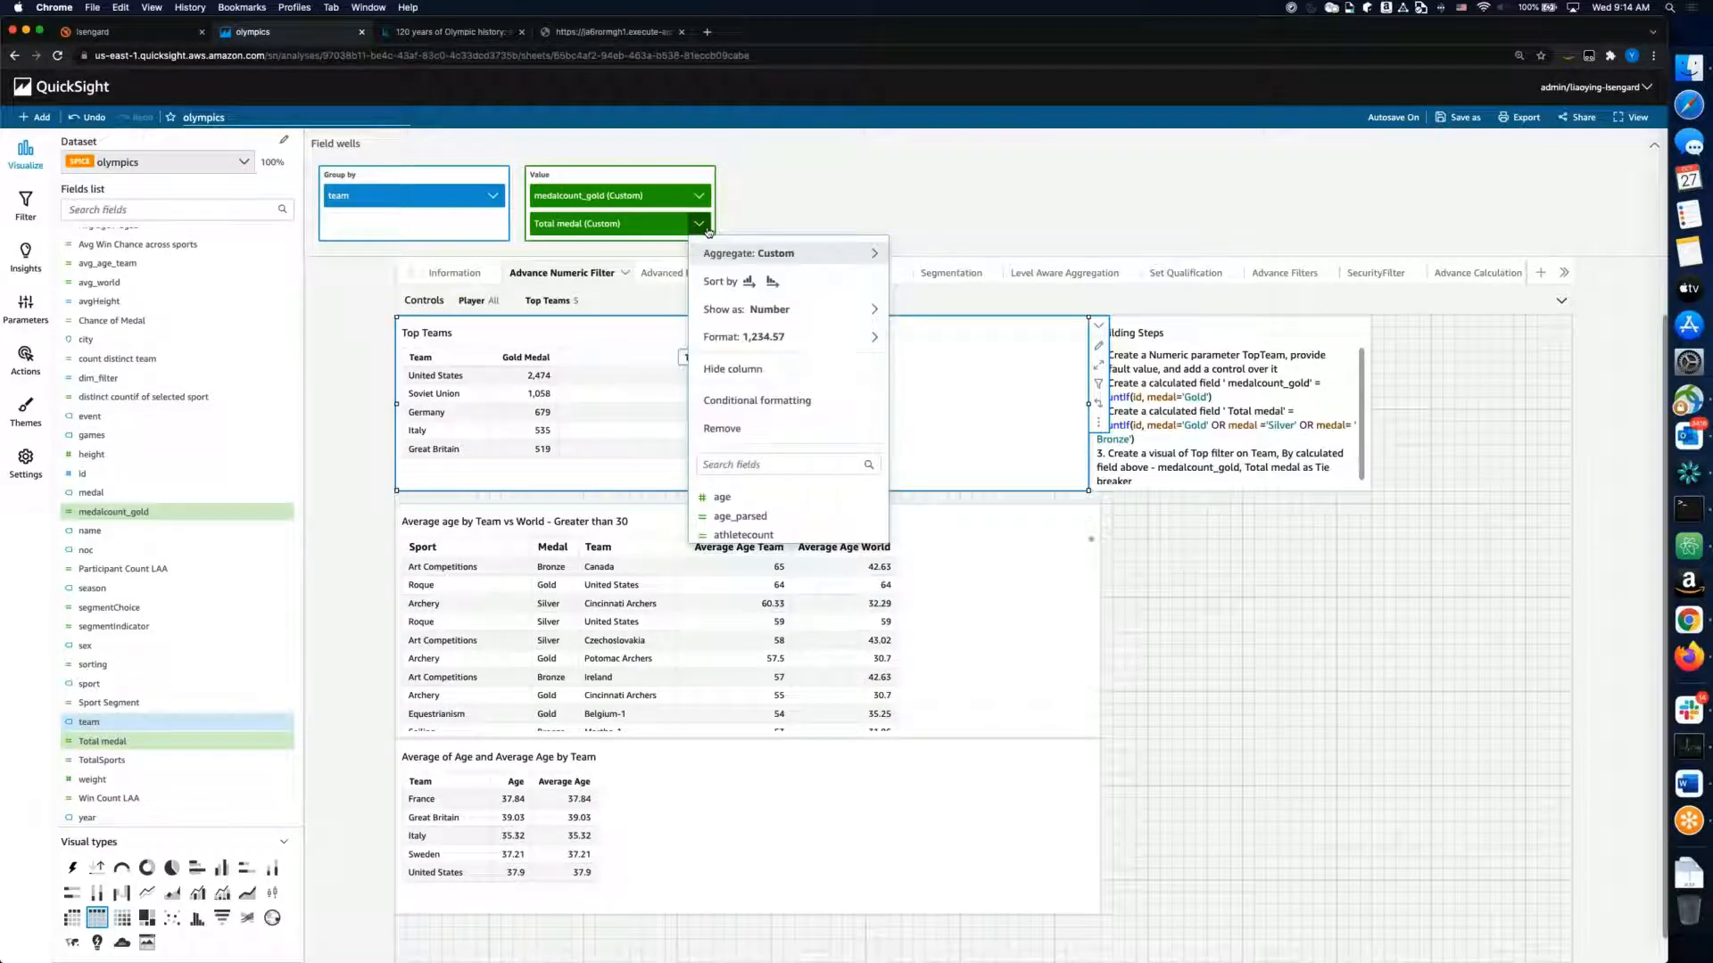
{"action": "mouse_move", "coordinate": [730, 258]}
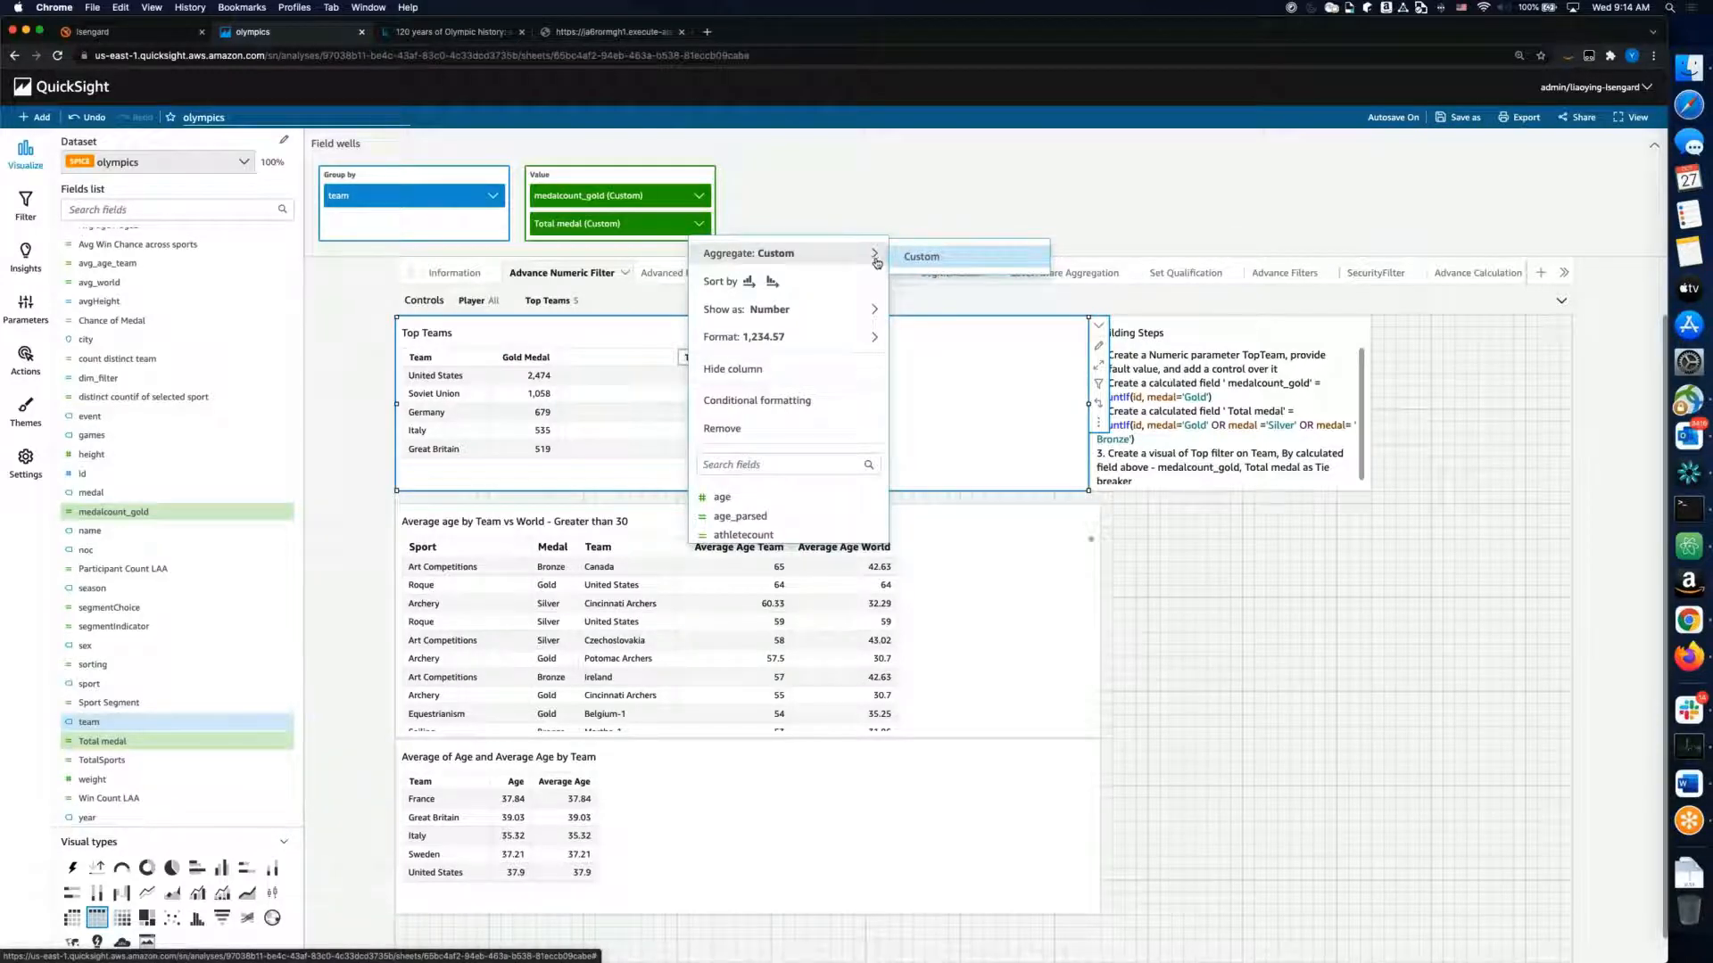
{"action": "left_click", "coordinate": [953, 342]}
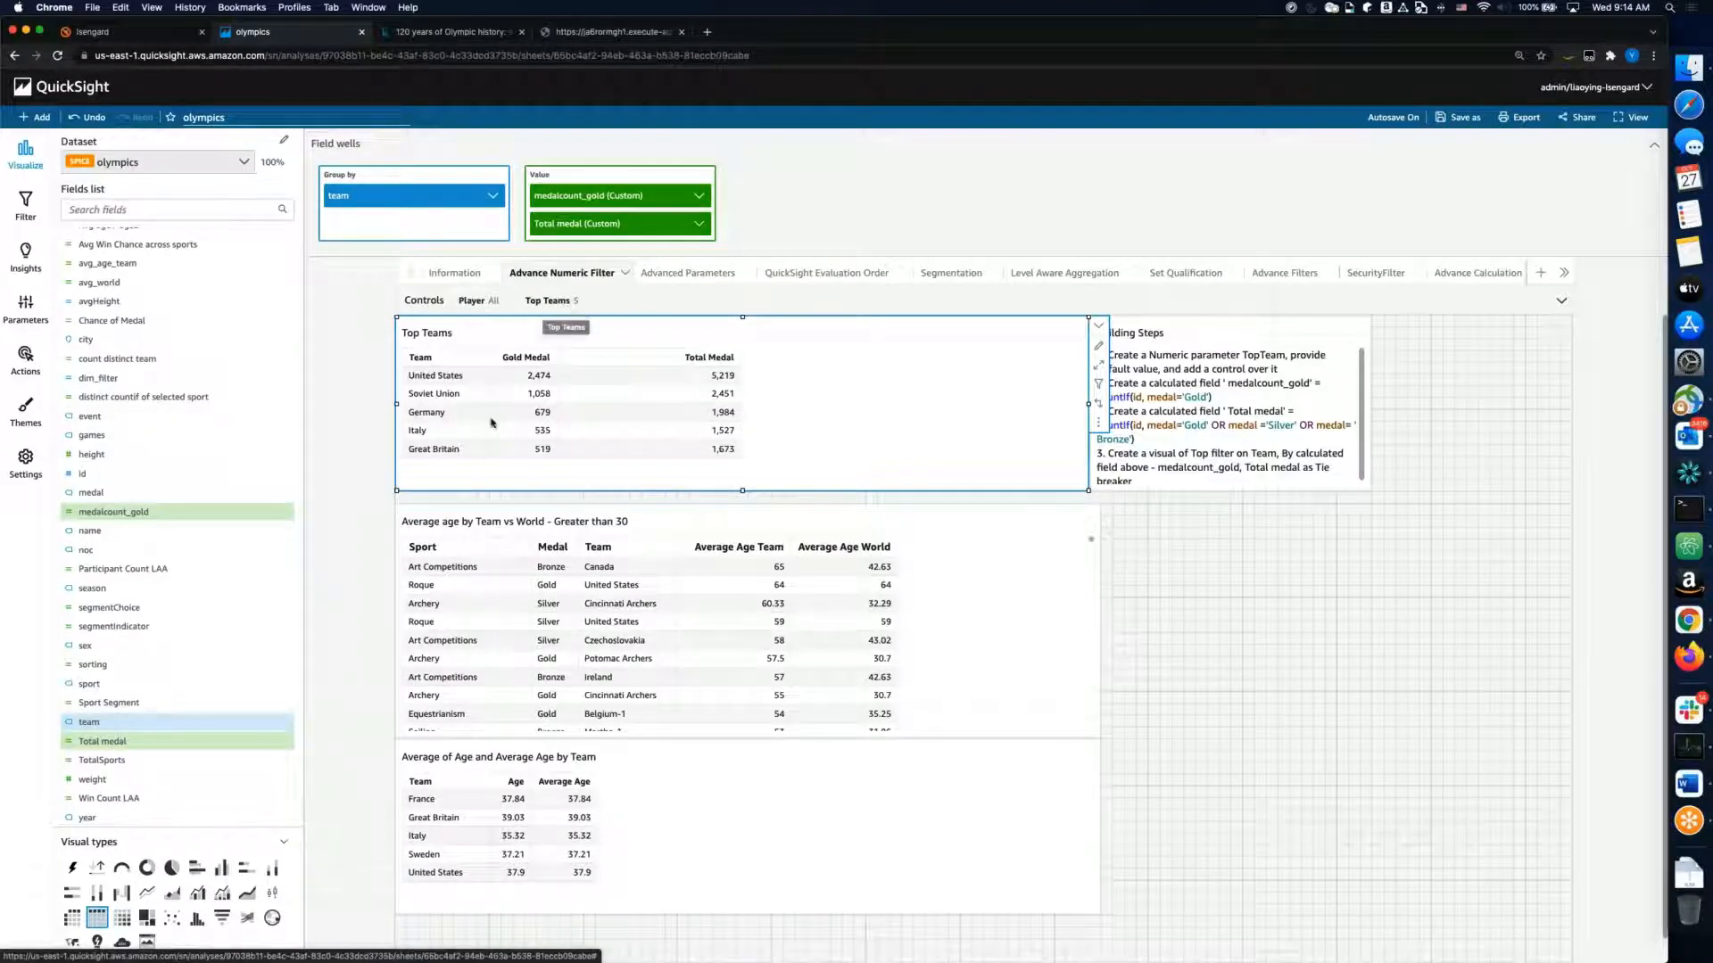
Step: Open the Top Teams table's team filter for editing and examine which parameter can set the number of top teams shown
{"action": "left_click", "coordinate": [25, 206]}
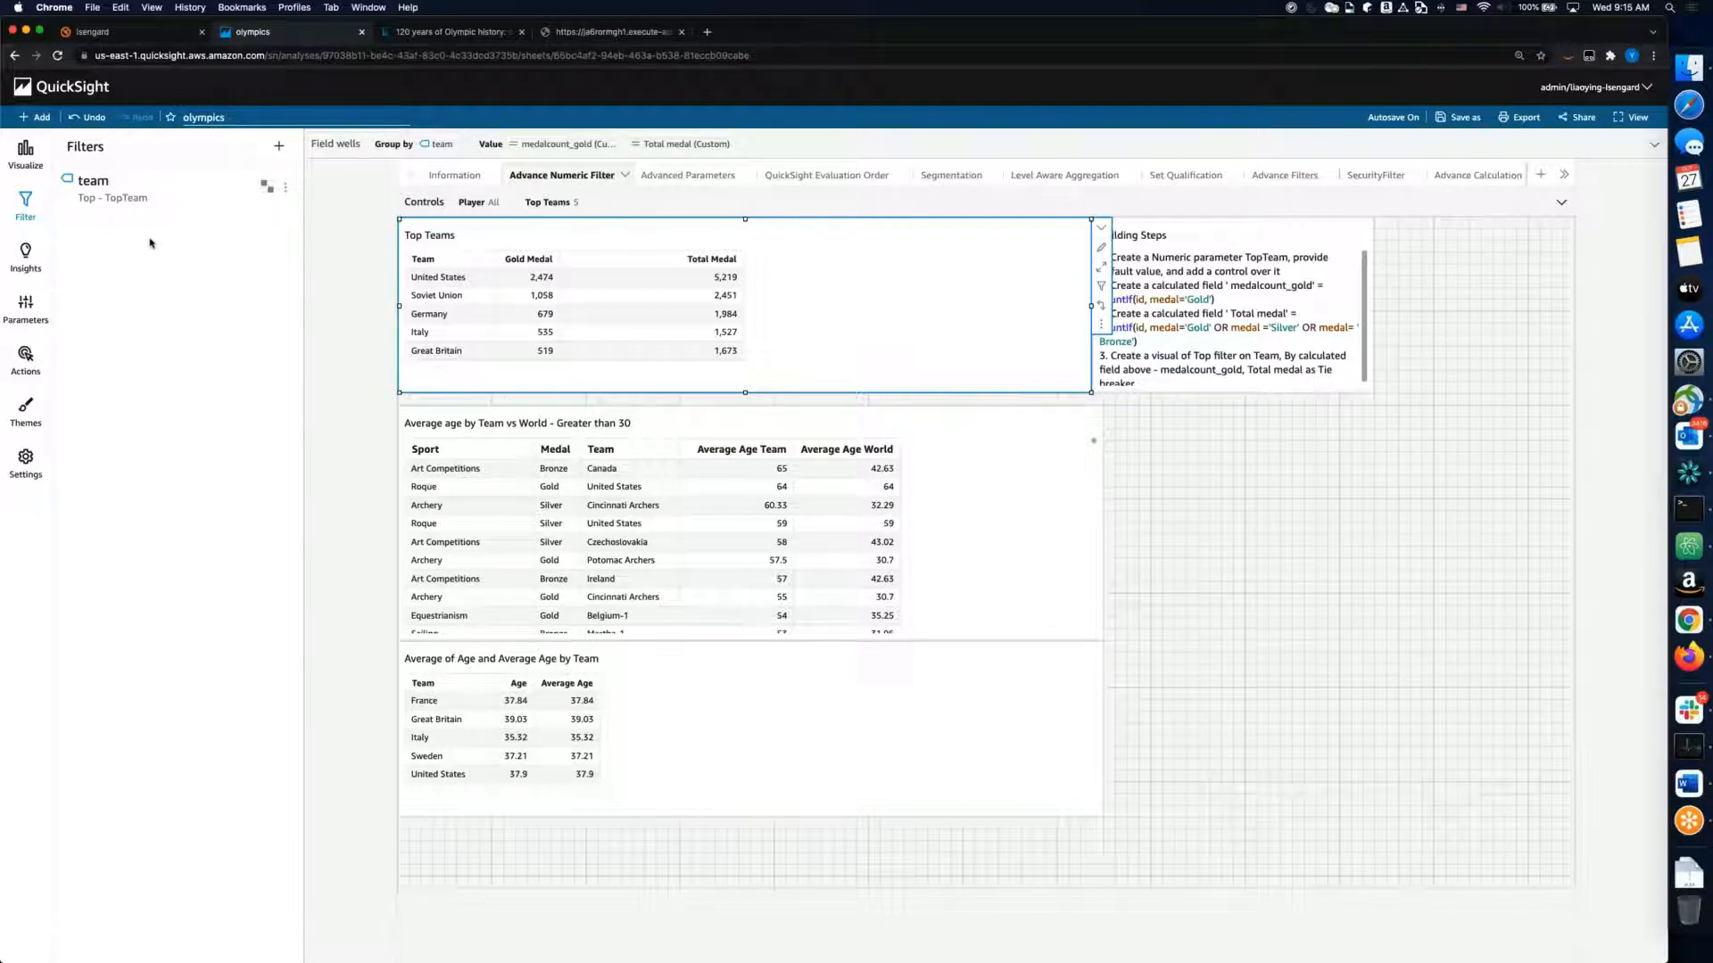
{"action": "left_click", "coordinate": [285, 188]}
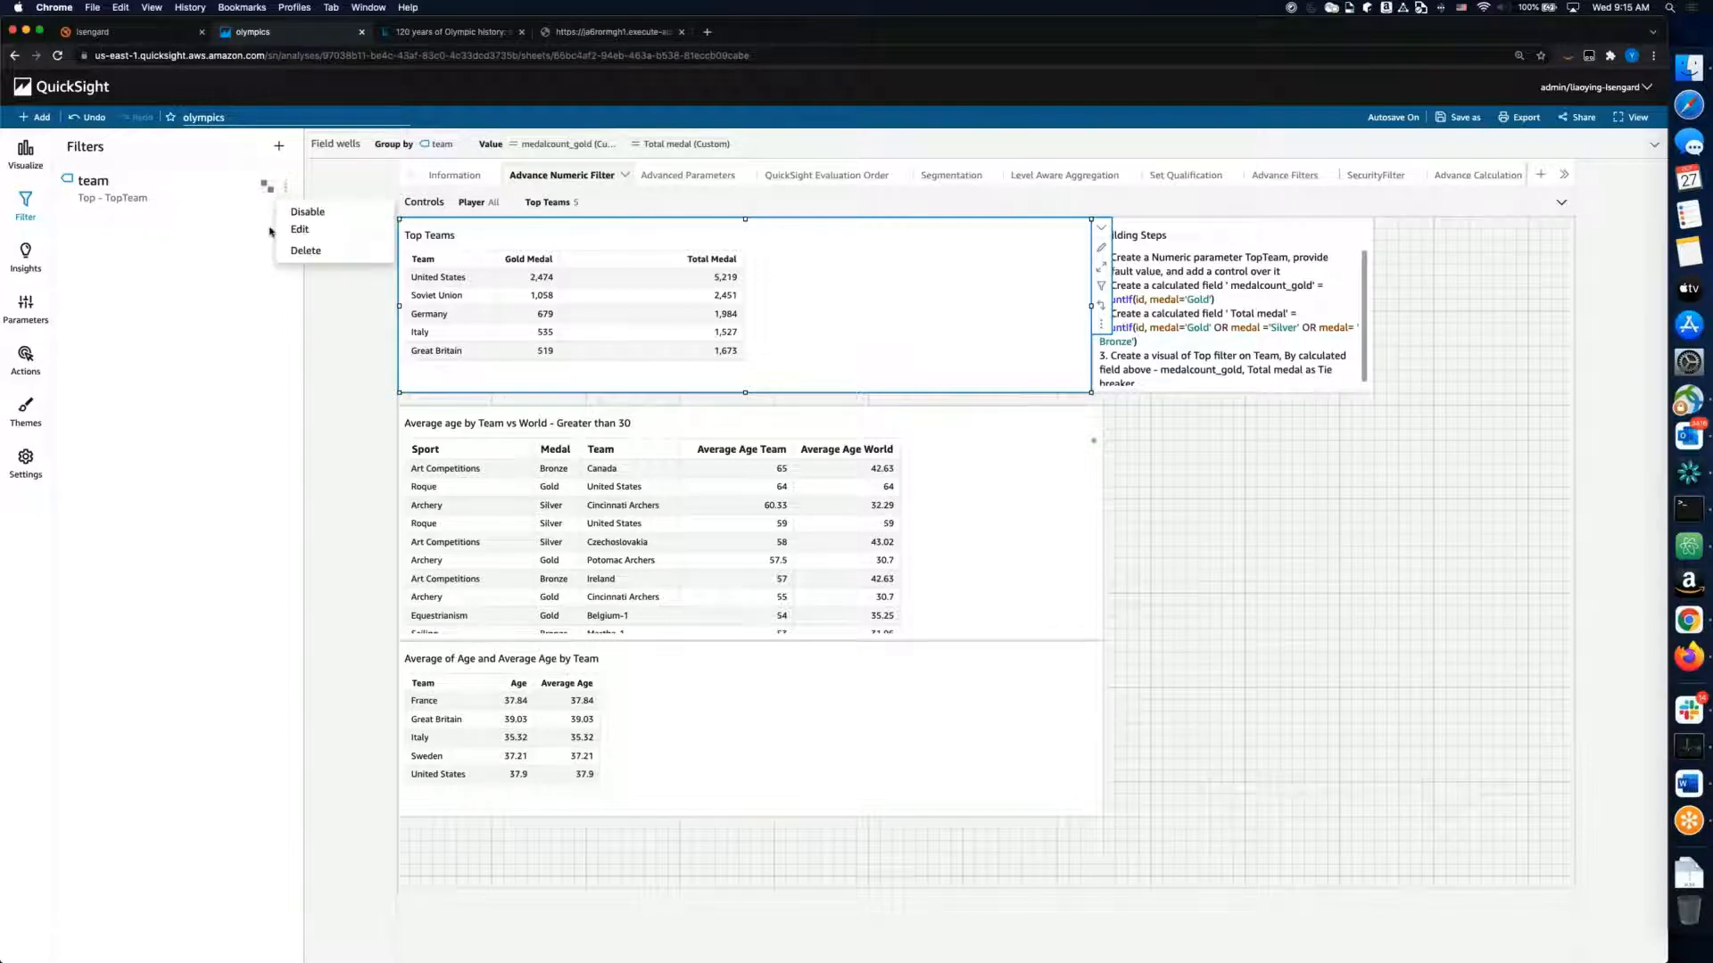
{"action": "left_click", "coordinate": [296, 229]}
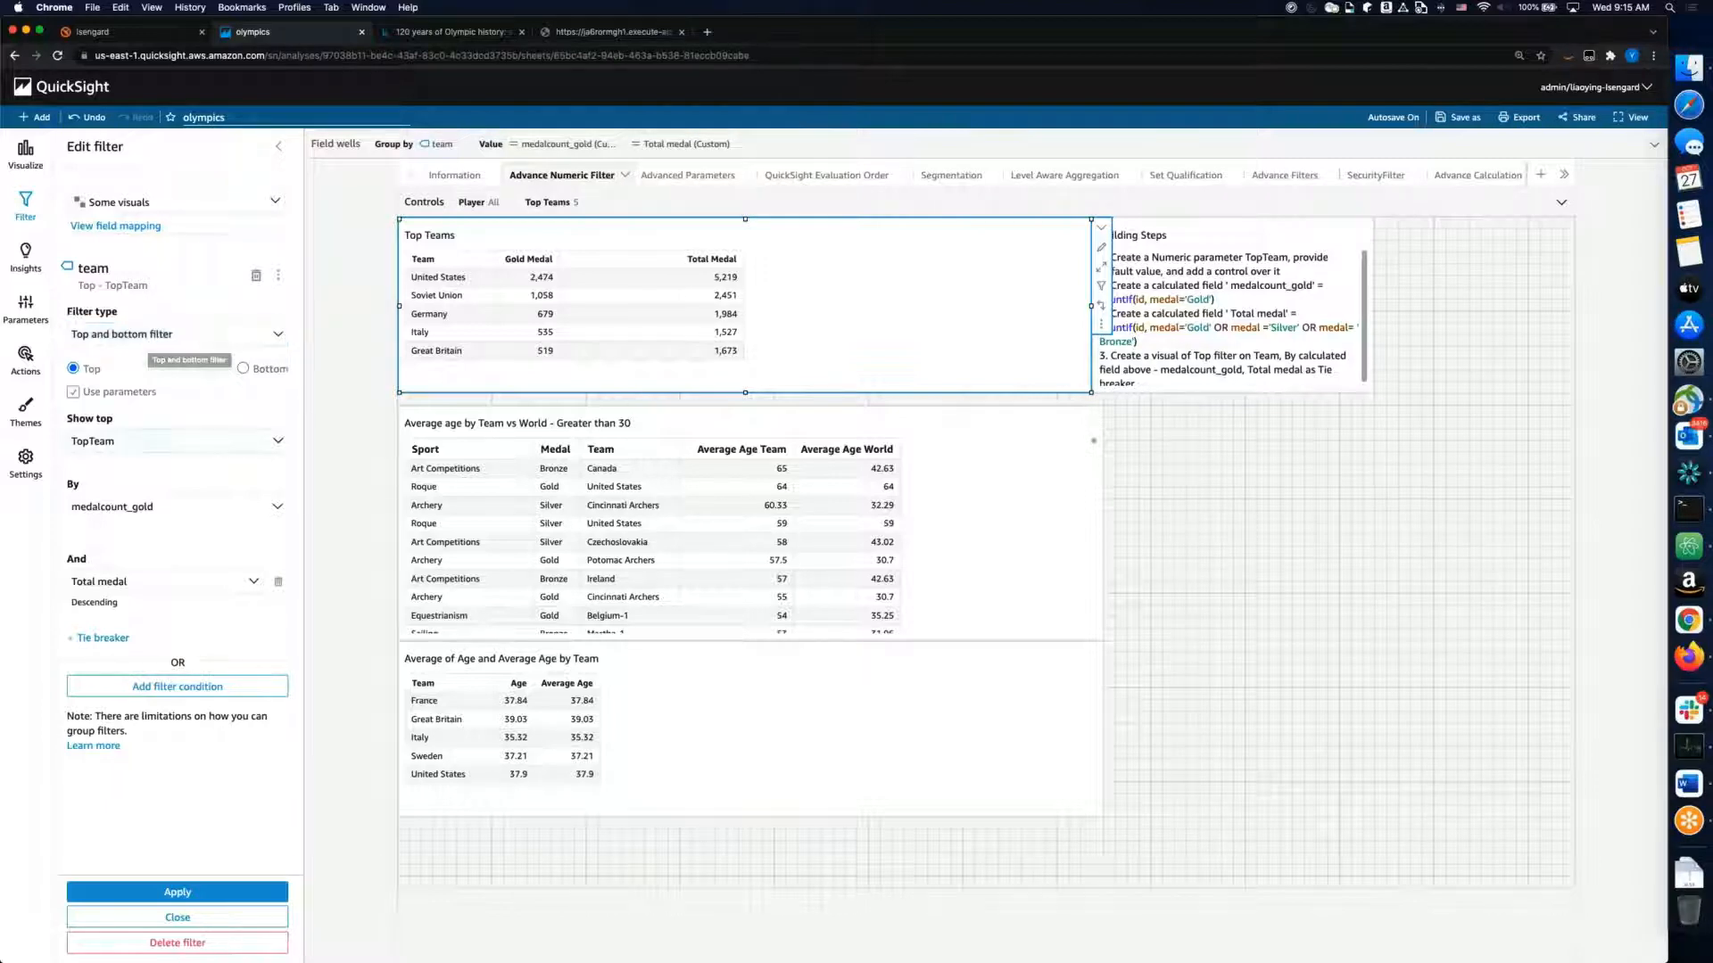
{"action": "left_click", "coordinate": [279, 442]}
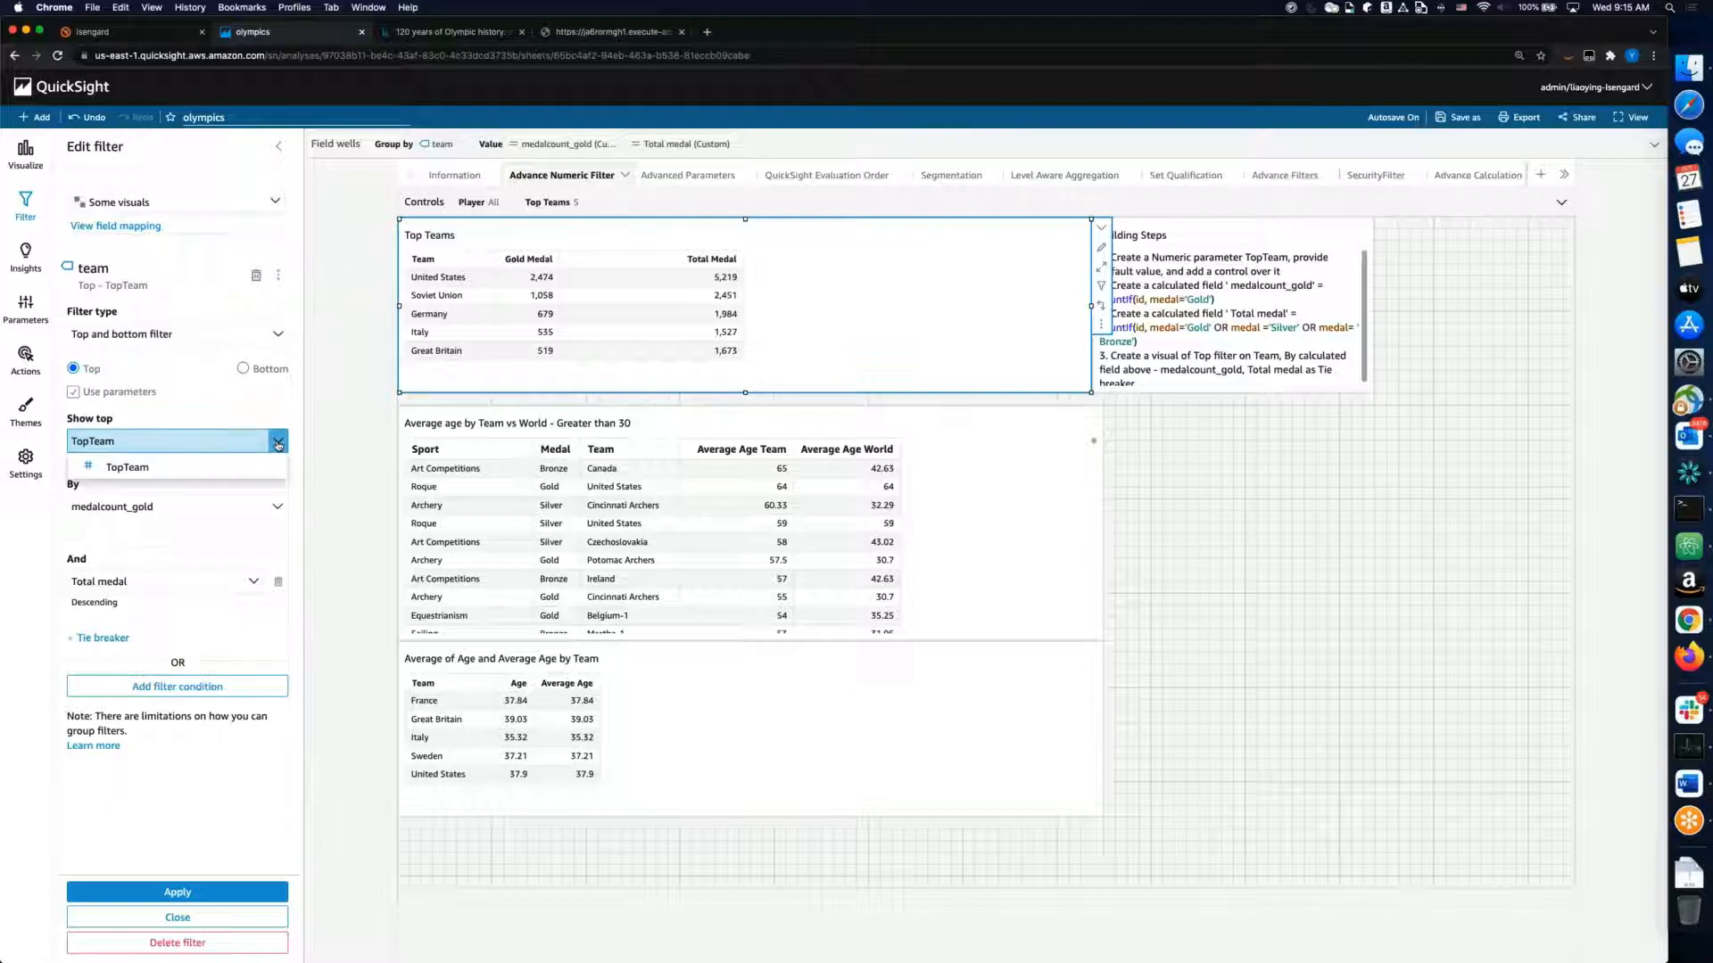
{"action": "left_click", "coordinate": [278, 444]}
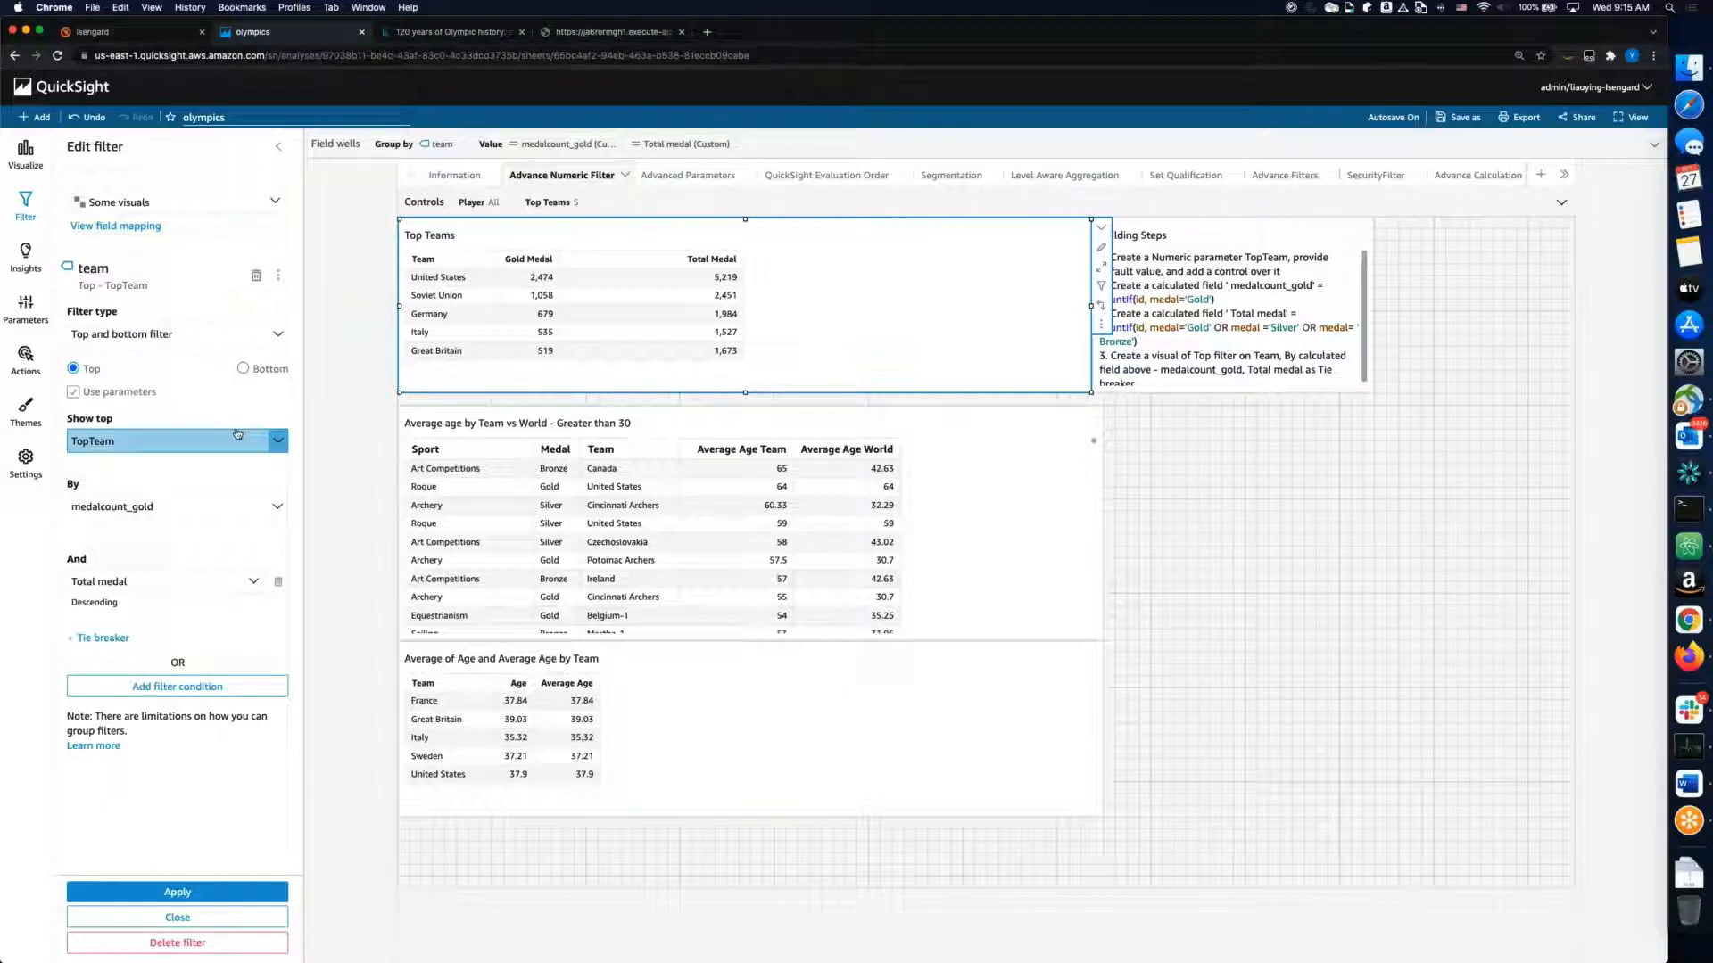
{"action": "left_click", "coordinate": [279, 445]}
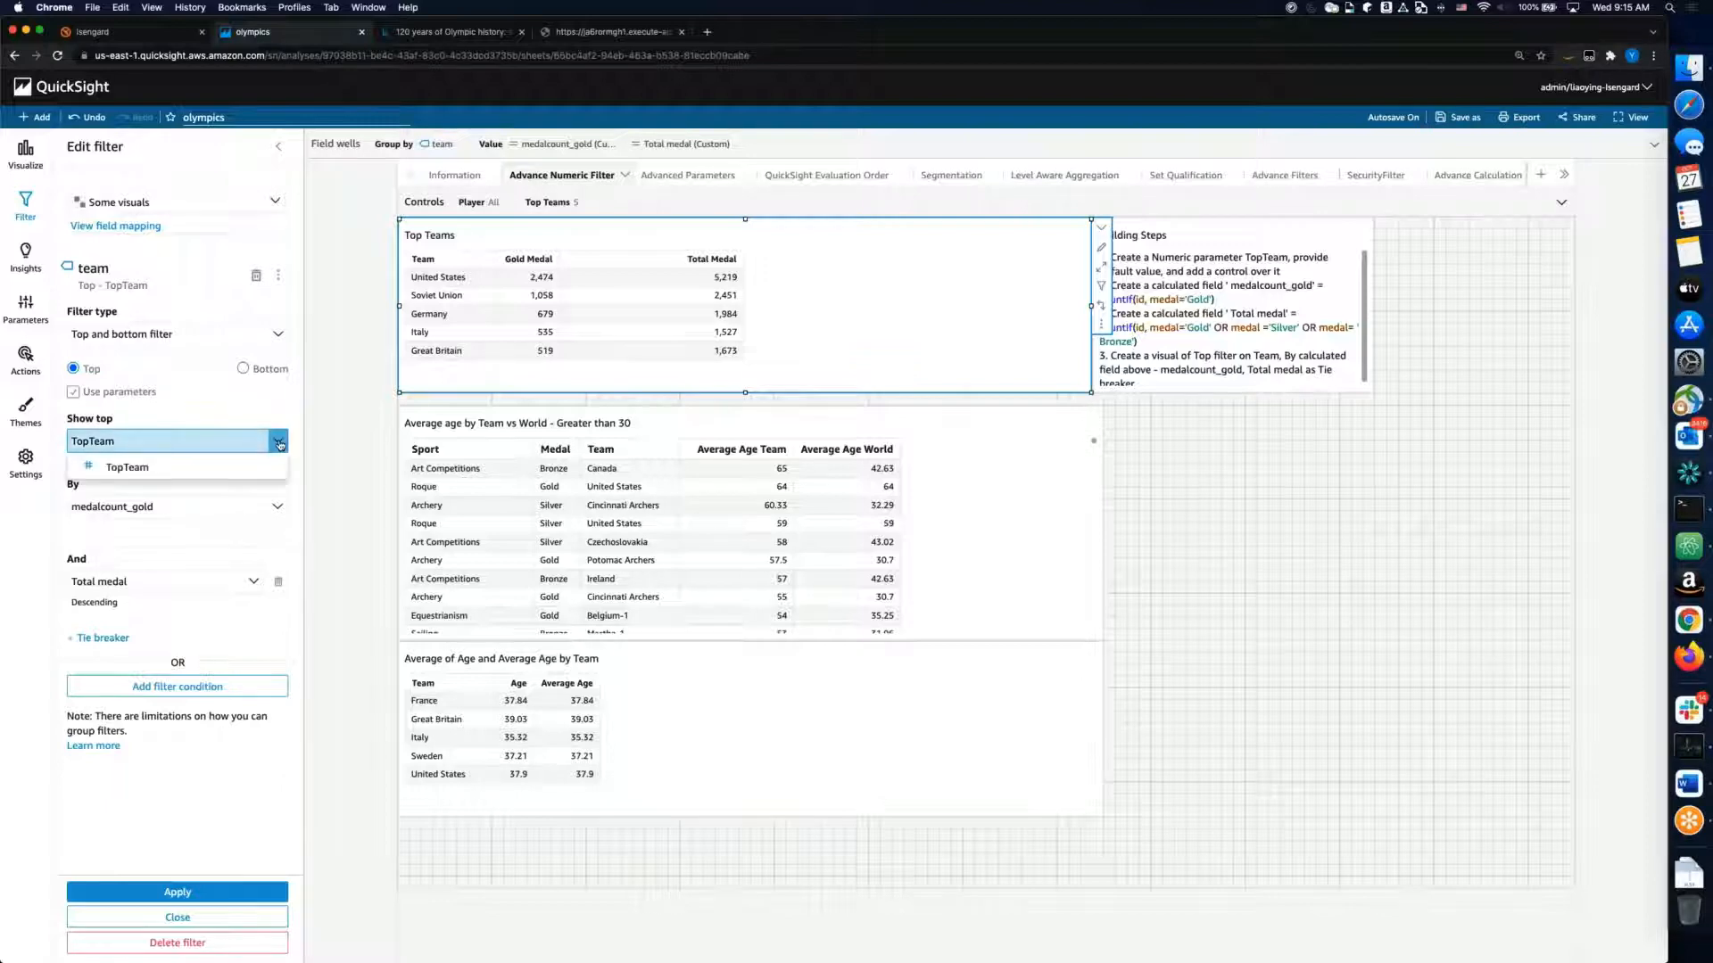
{"action": "left_click", "coordinate": [219, 470]}
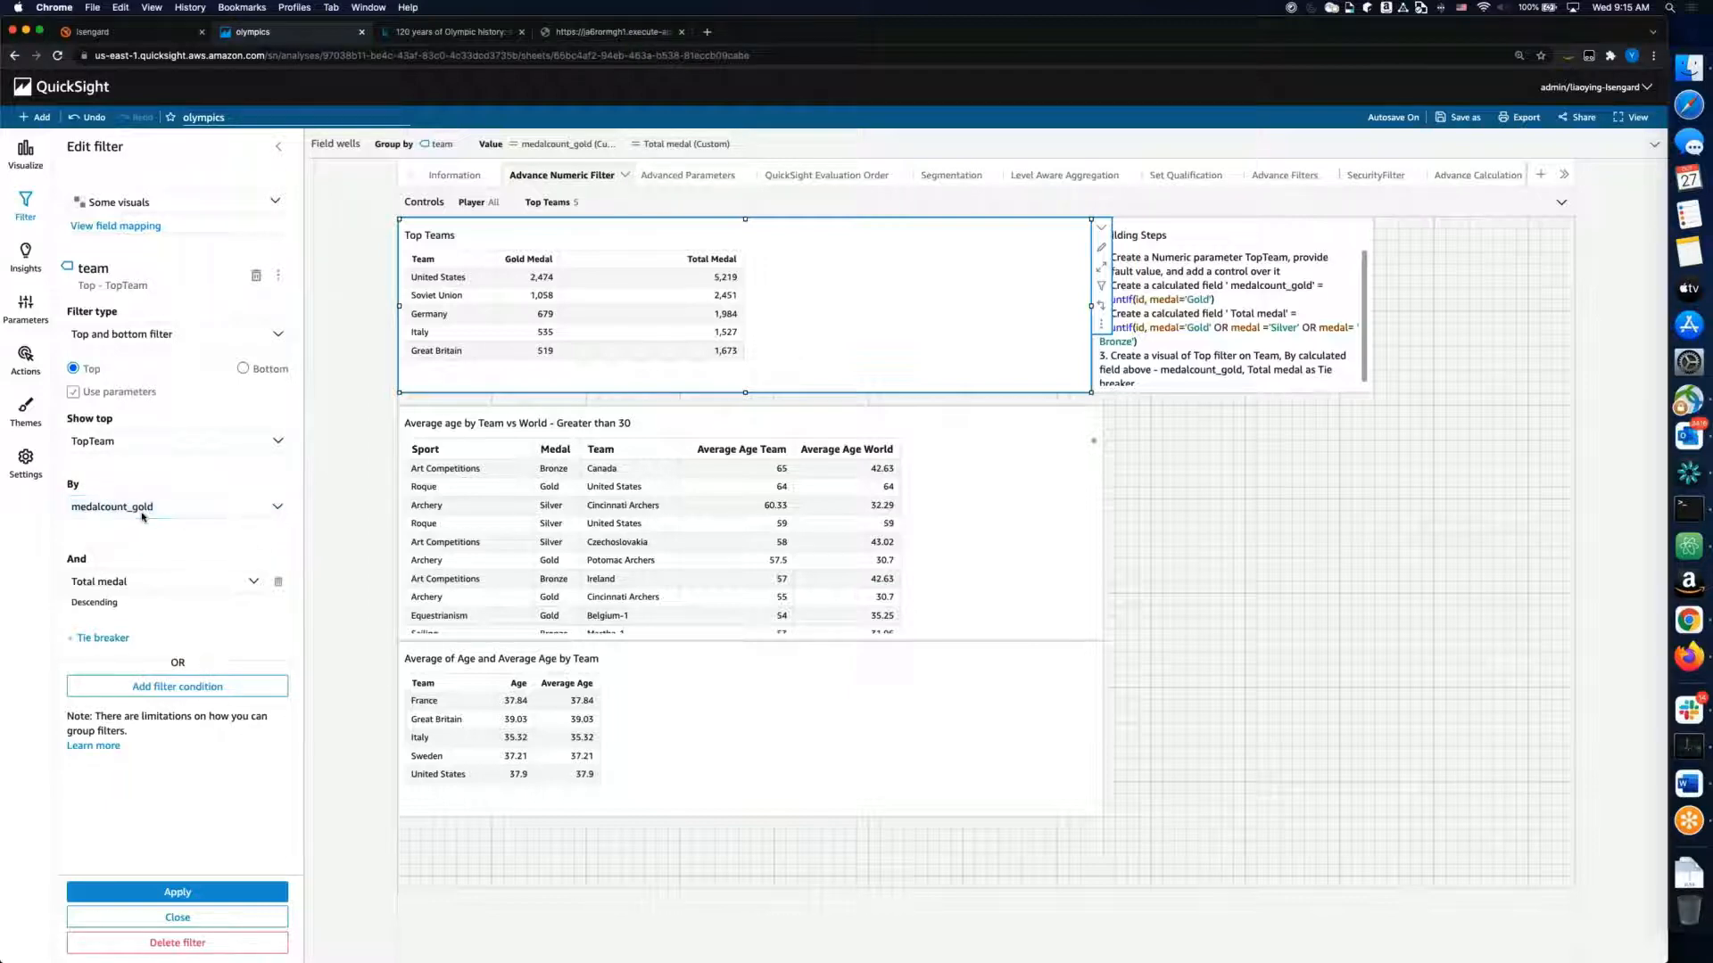
Step: Inspect the aggregate and sort options of the team filter's Total medal tie breaker, and leave the filter editor without applying changes
{"action": "left_click", "coordinate": [72, 389]}
{"action": "left_click", "coordinate": [254, 582]}
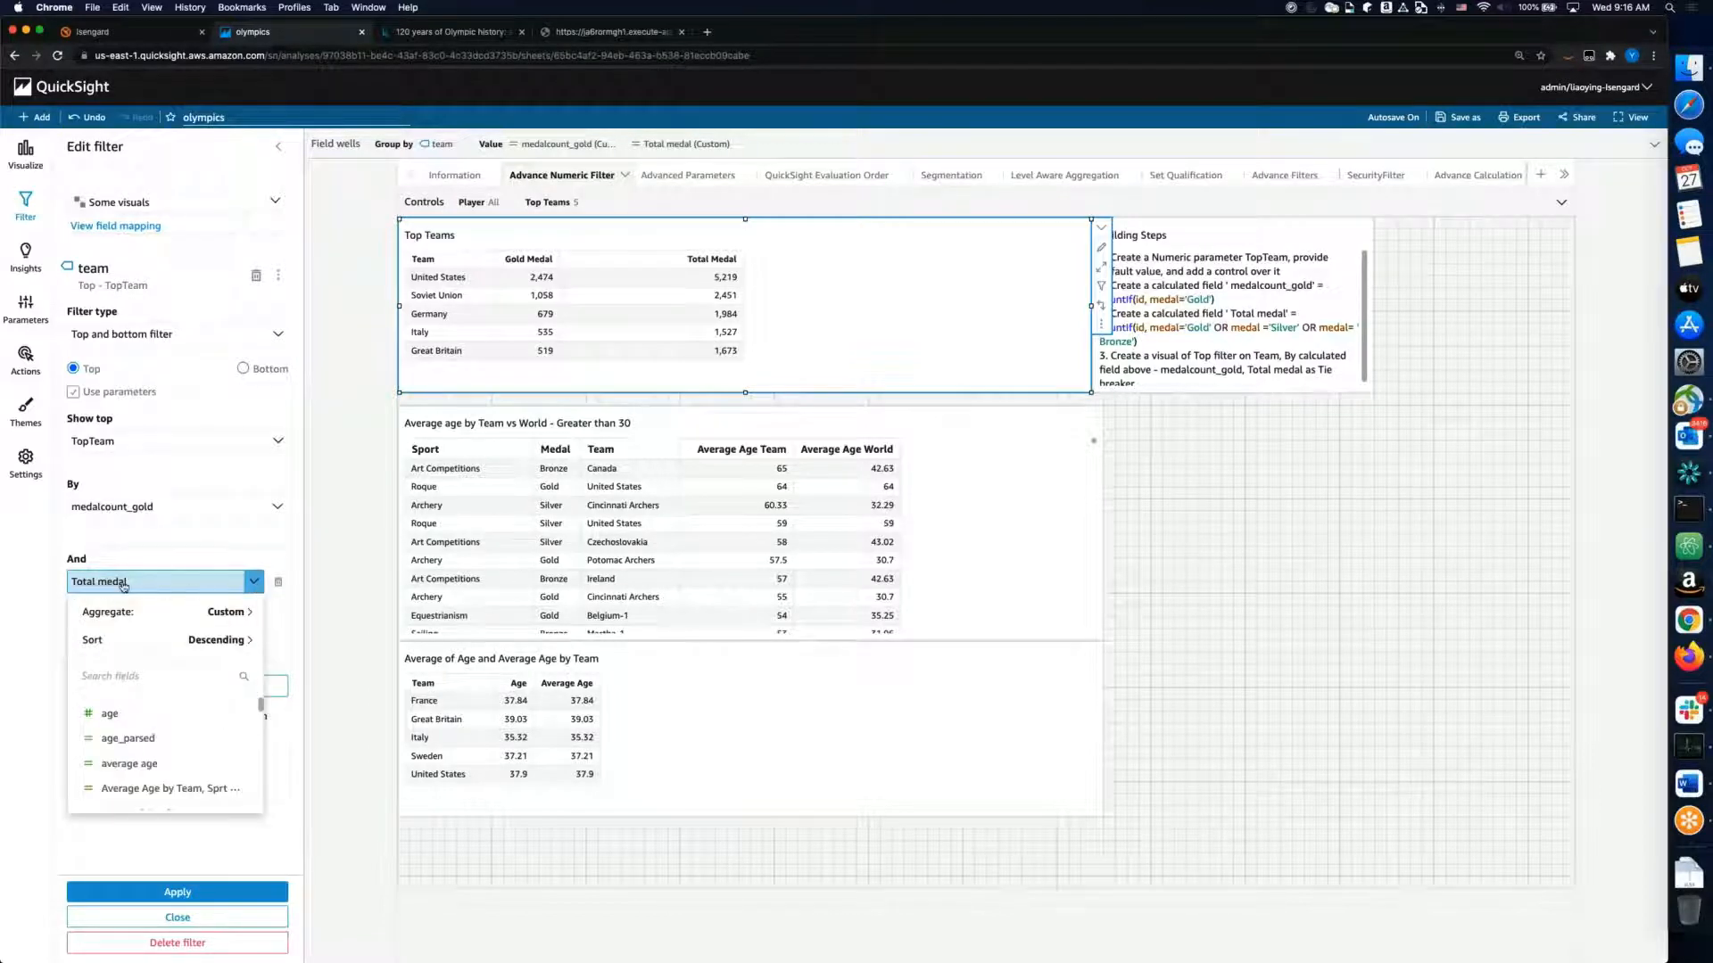
{"action": "mouse_move", "coordinate": [252, 612]}
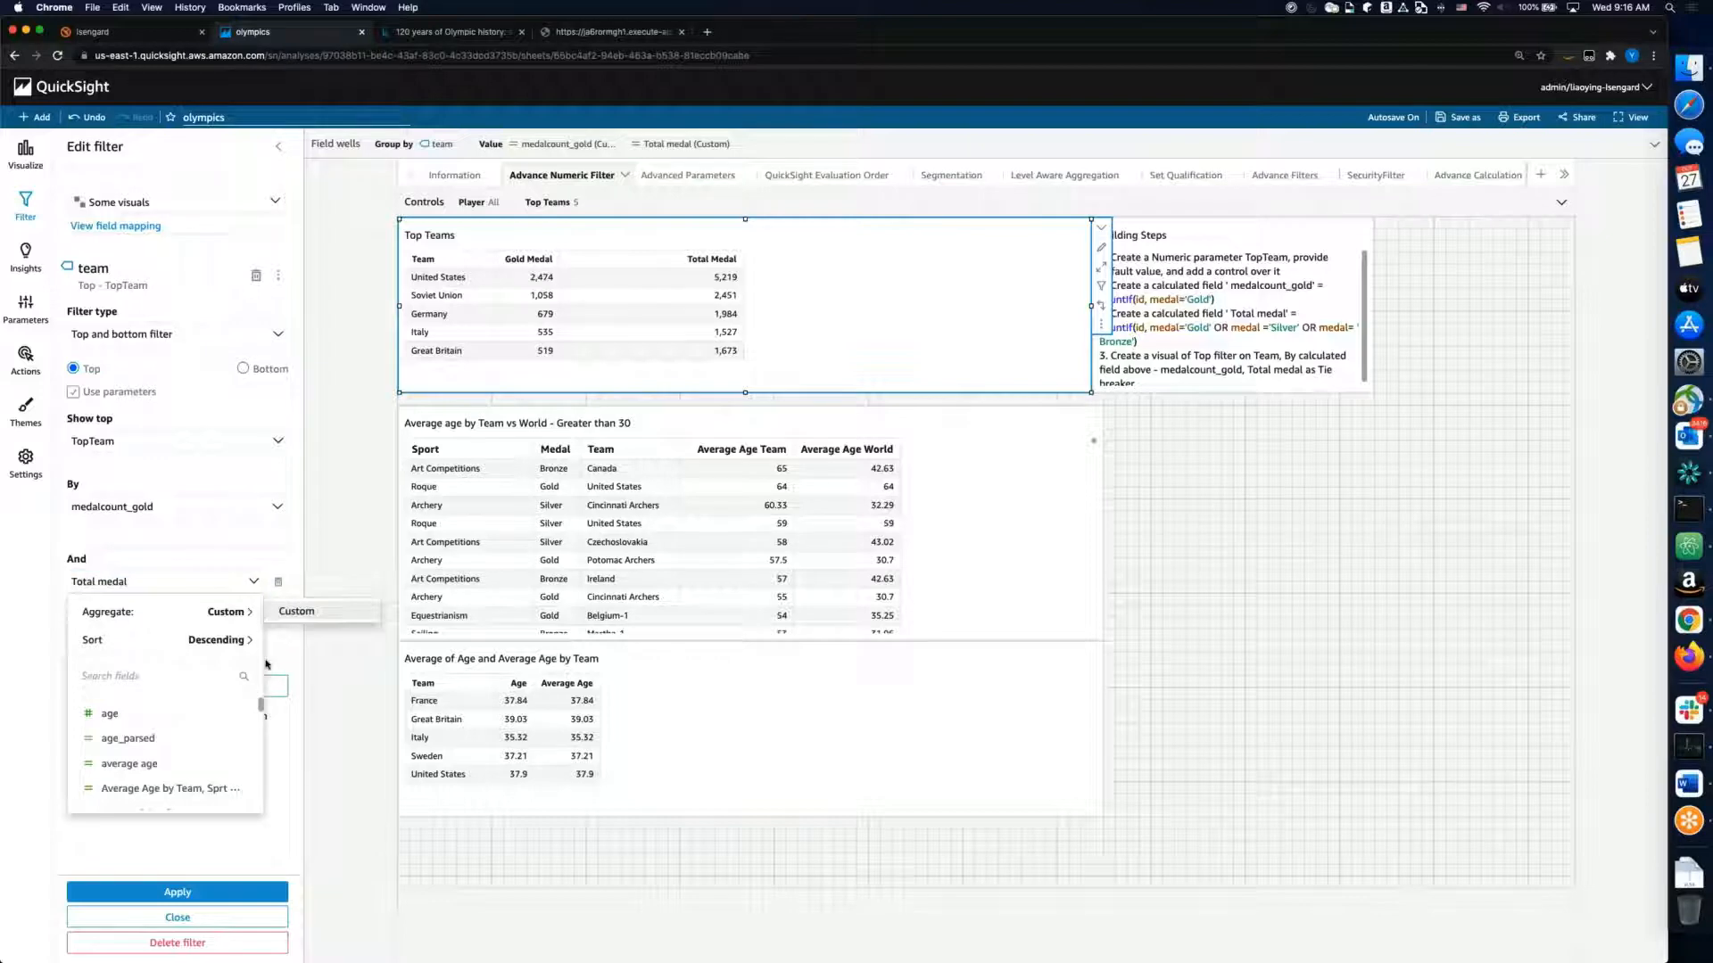
{"action": "mouse_move", "coordinate": [239, 652]}
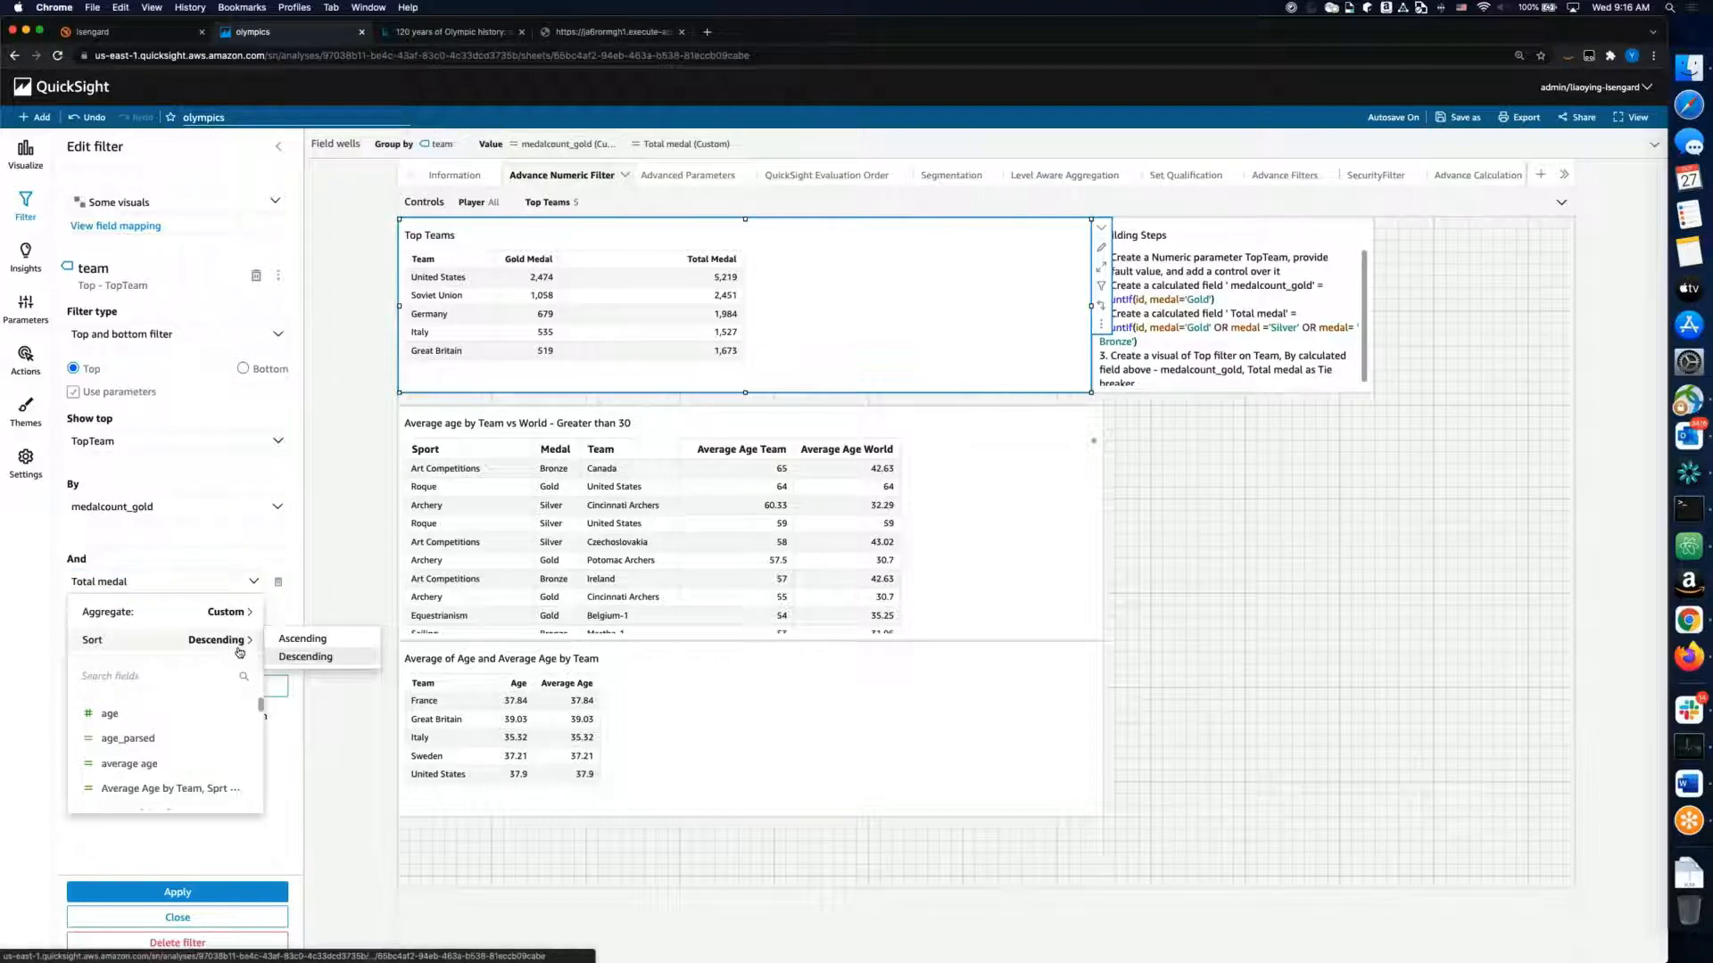
{"action": "mouse_move", "coordinate": [118, 617]}
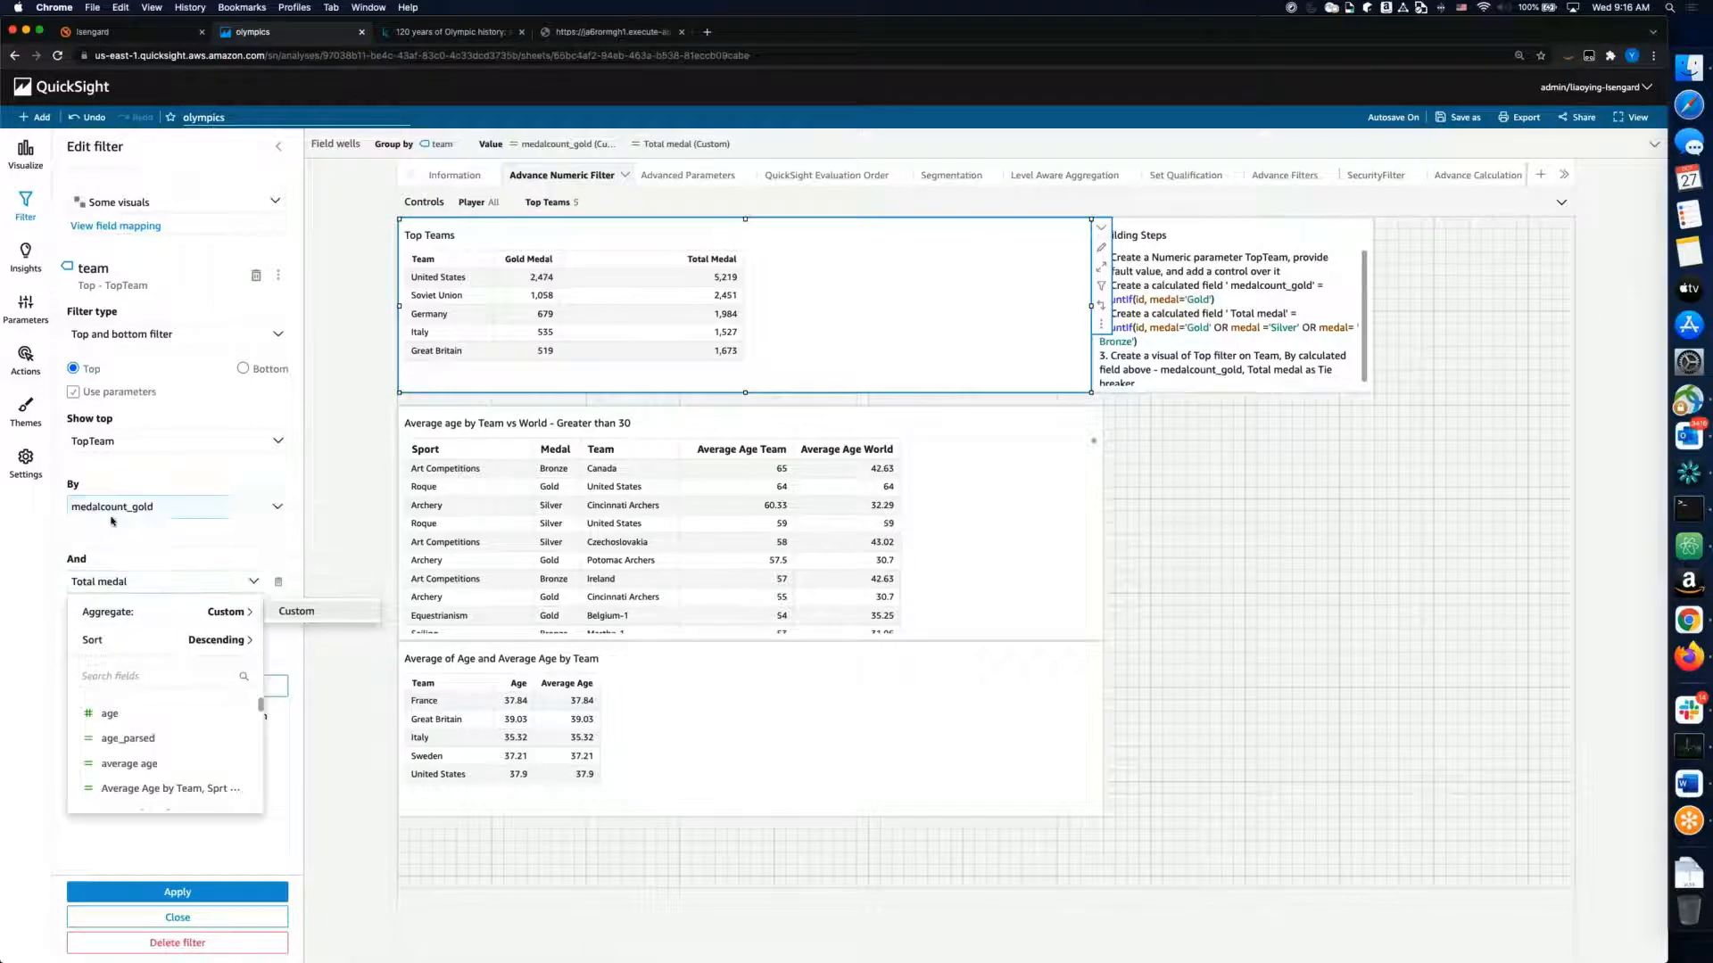
{"action": "left_click", "coordinate": [140, 539]}
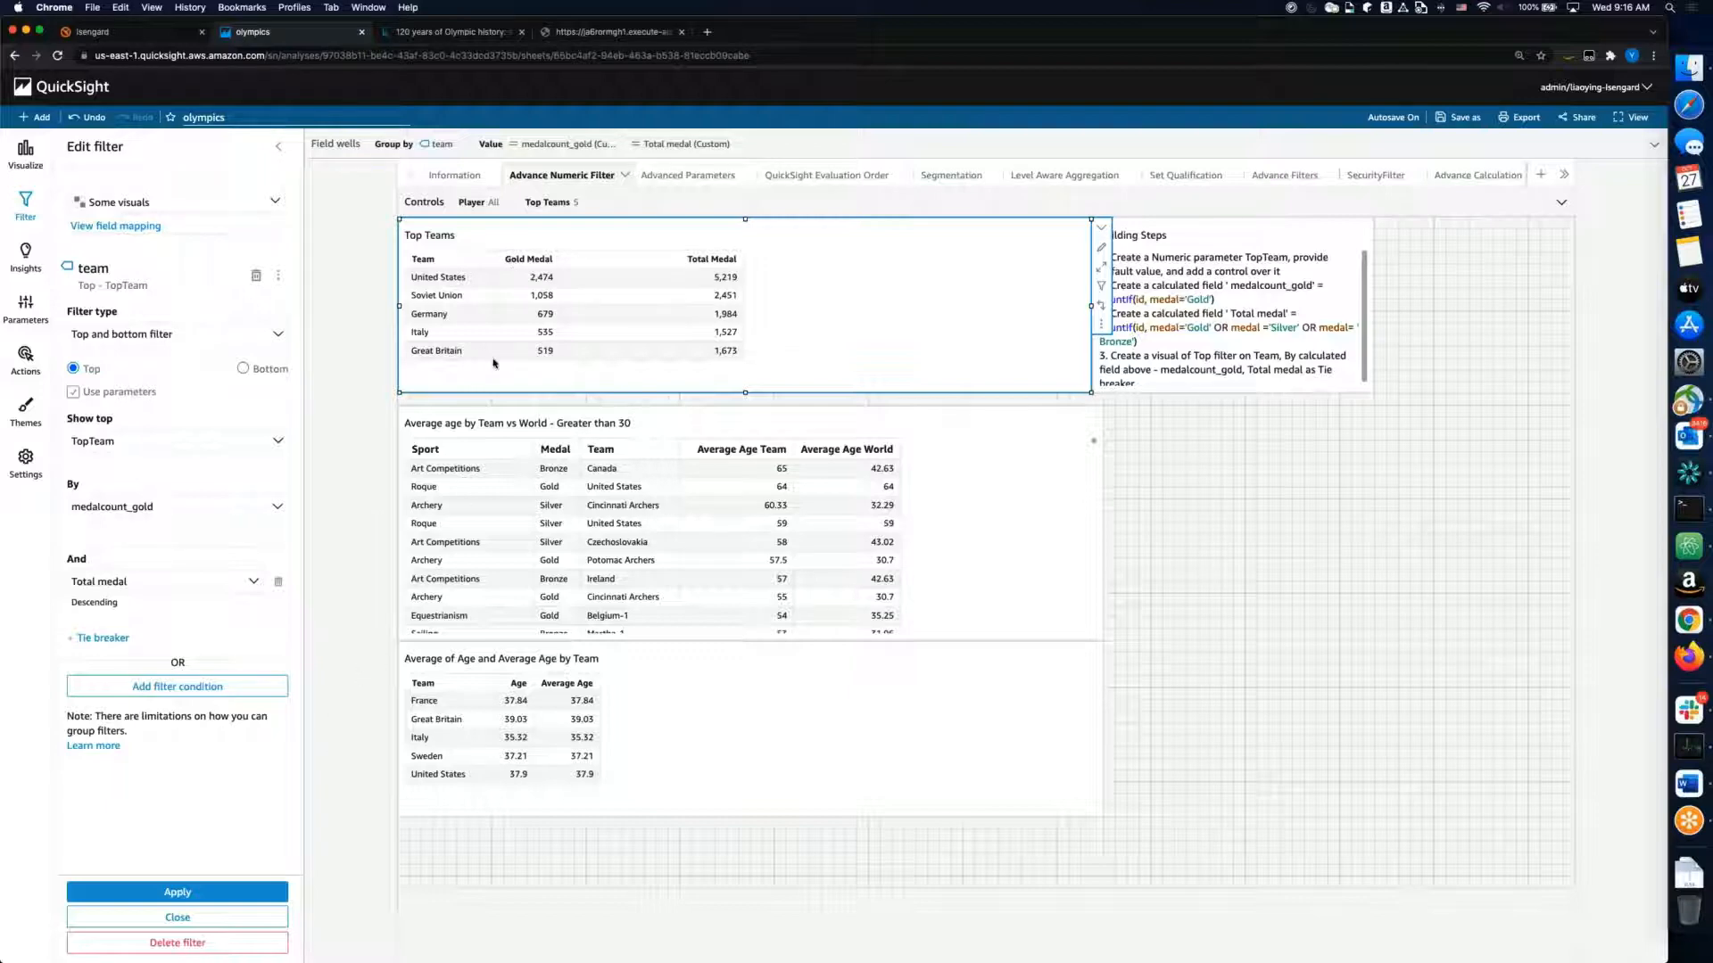
{"action": "left_click", "coordinate": [162, 923]}
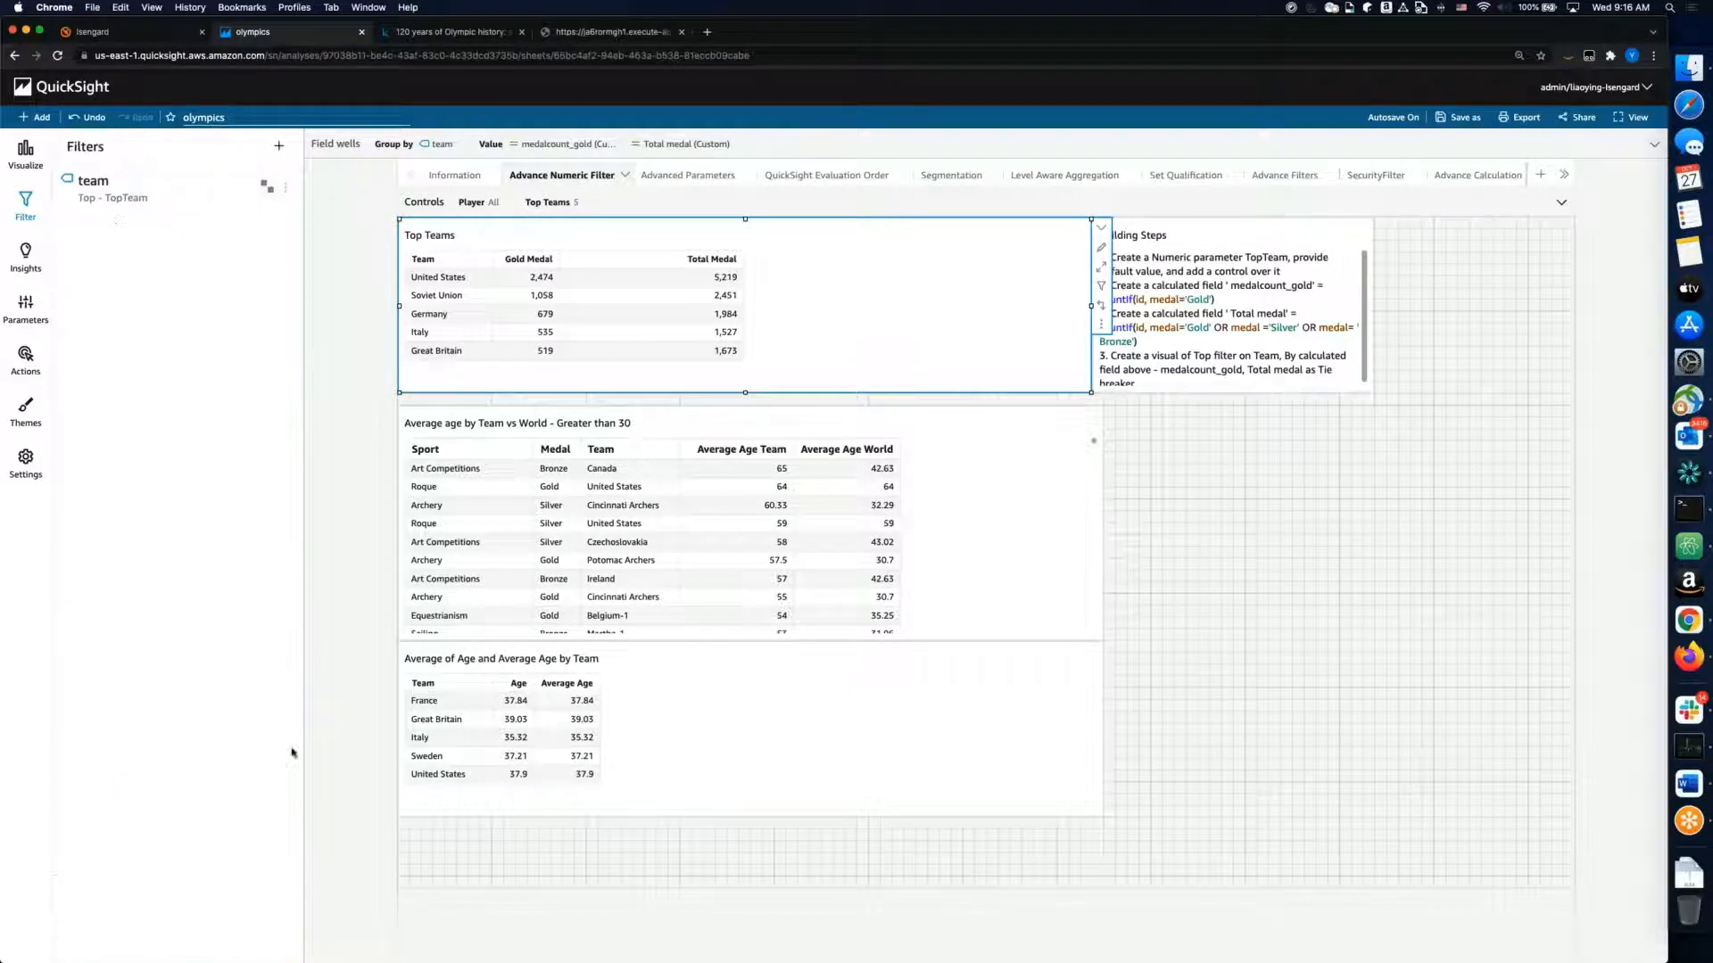
Step: Disable the team filter and browse the unfiltered rows of the Top Teams table
{"action": "left_click", "coordinate": [286, 187]}
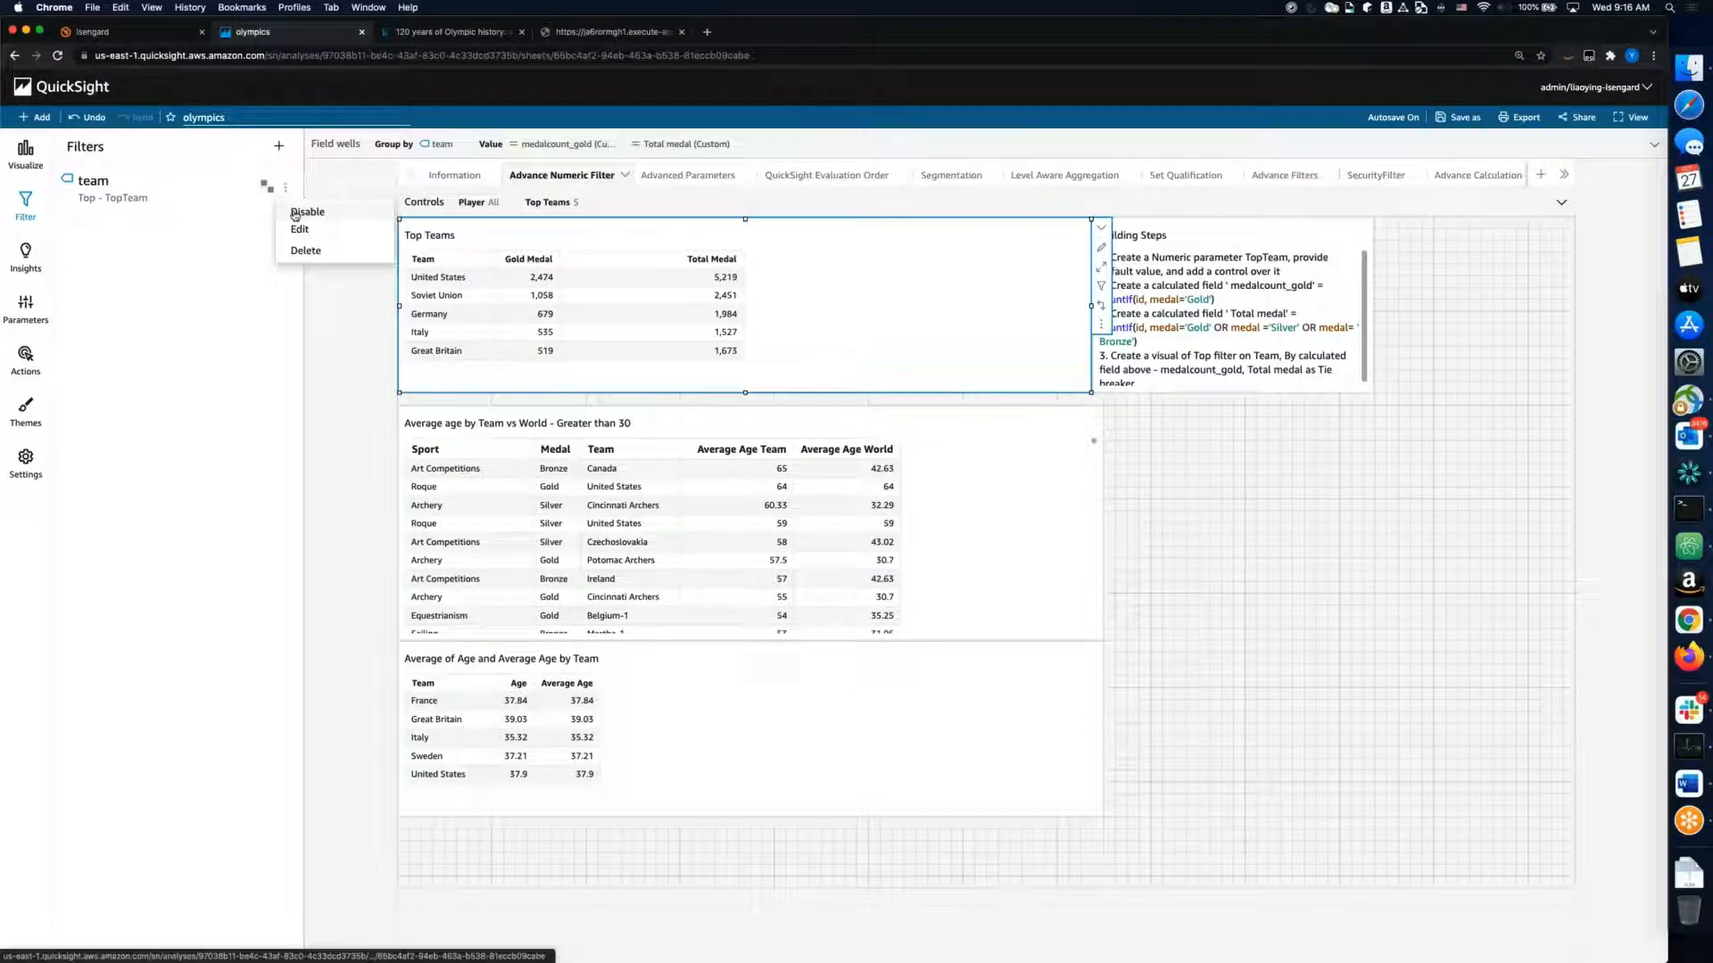
{"action": "left_click", "coordinate": [296, 215]}
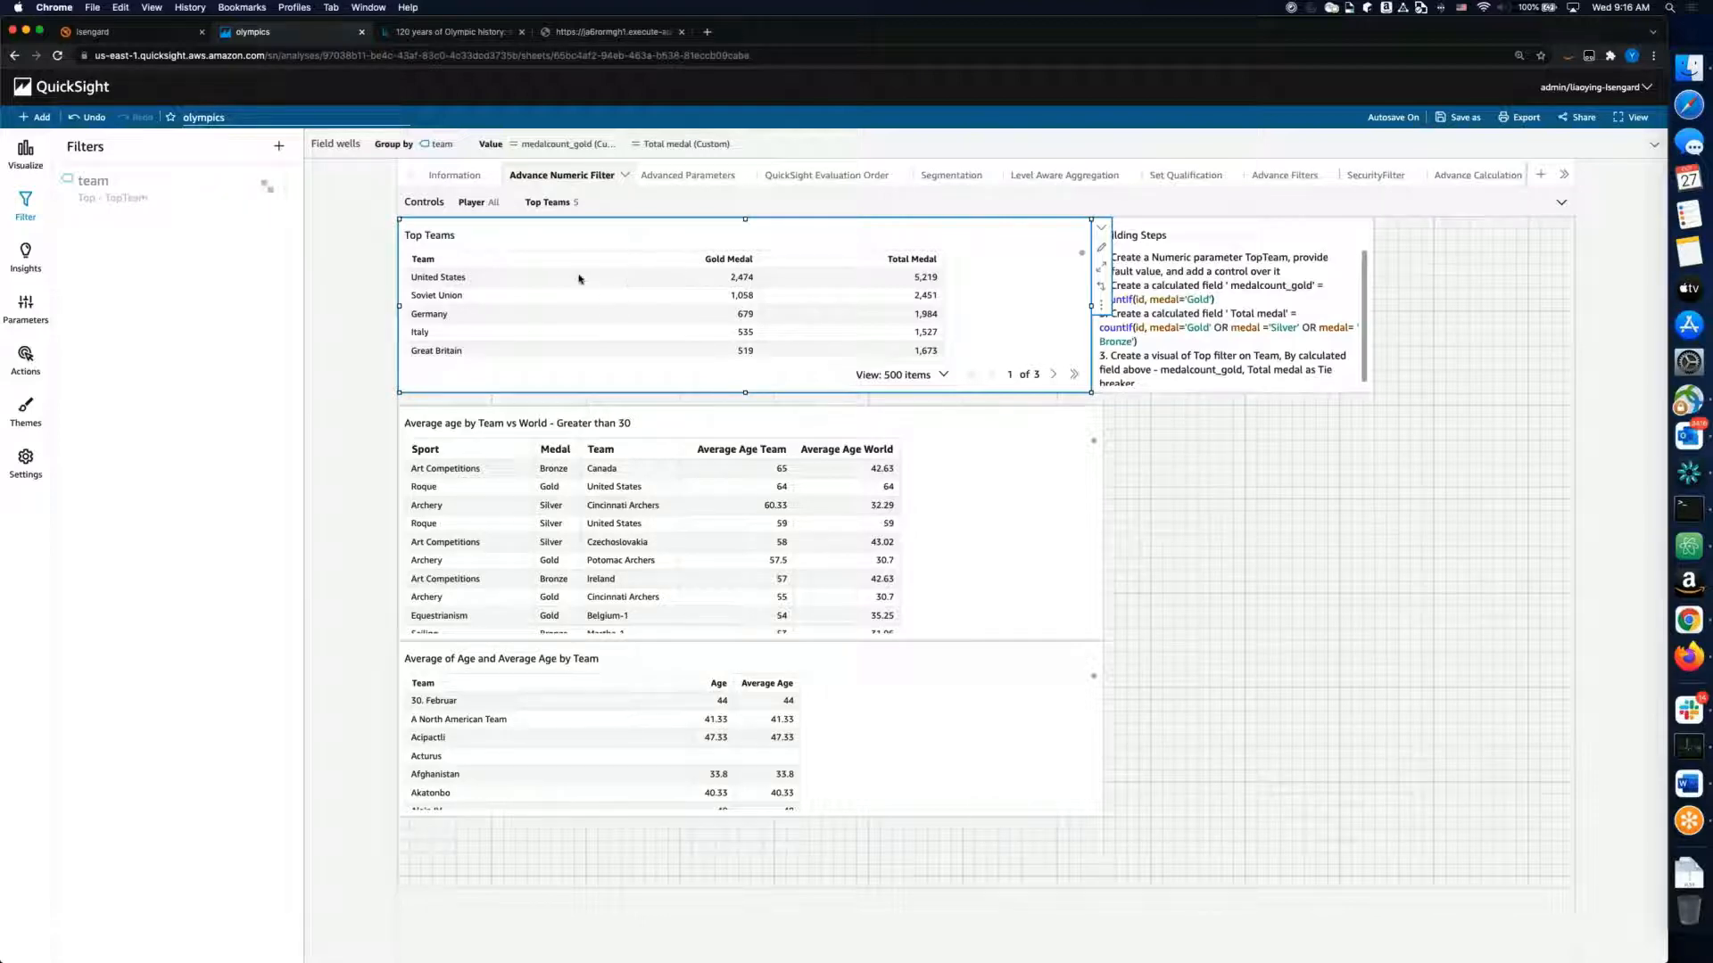
{"action": "scroll", "coordinate": [611, 294], "scroll_direction": "down", "scroll_amount": 20}
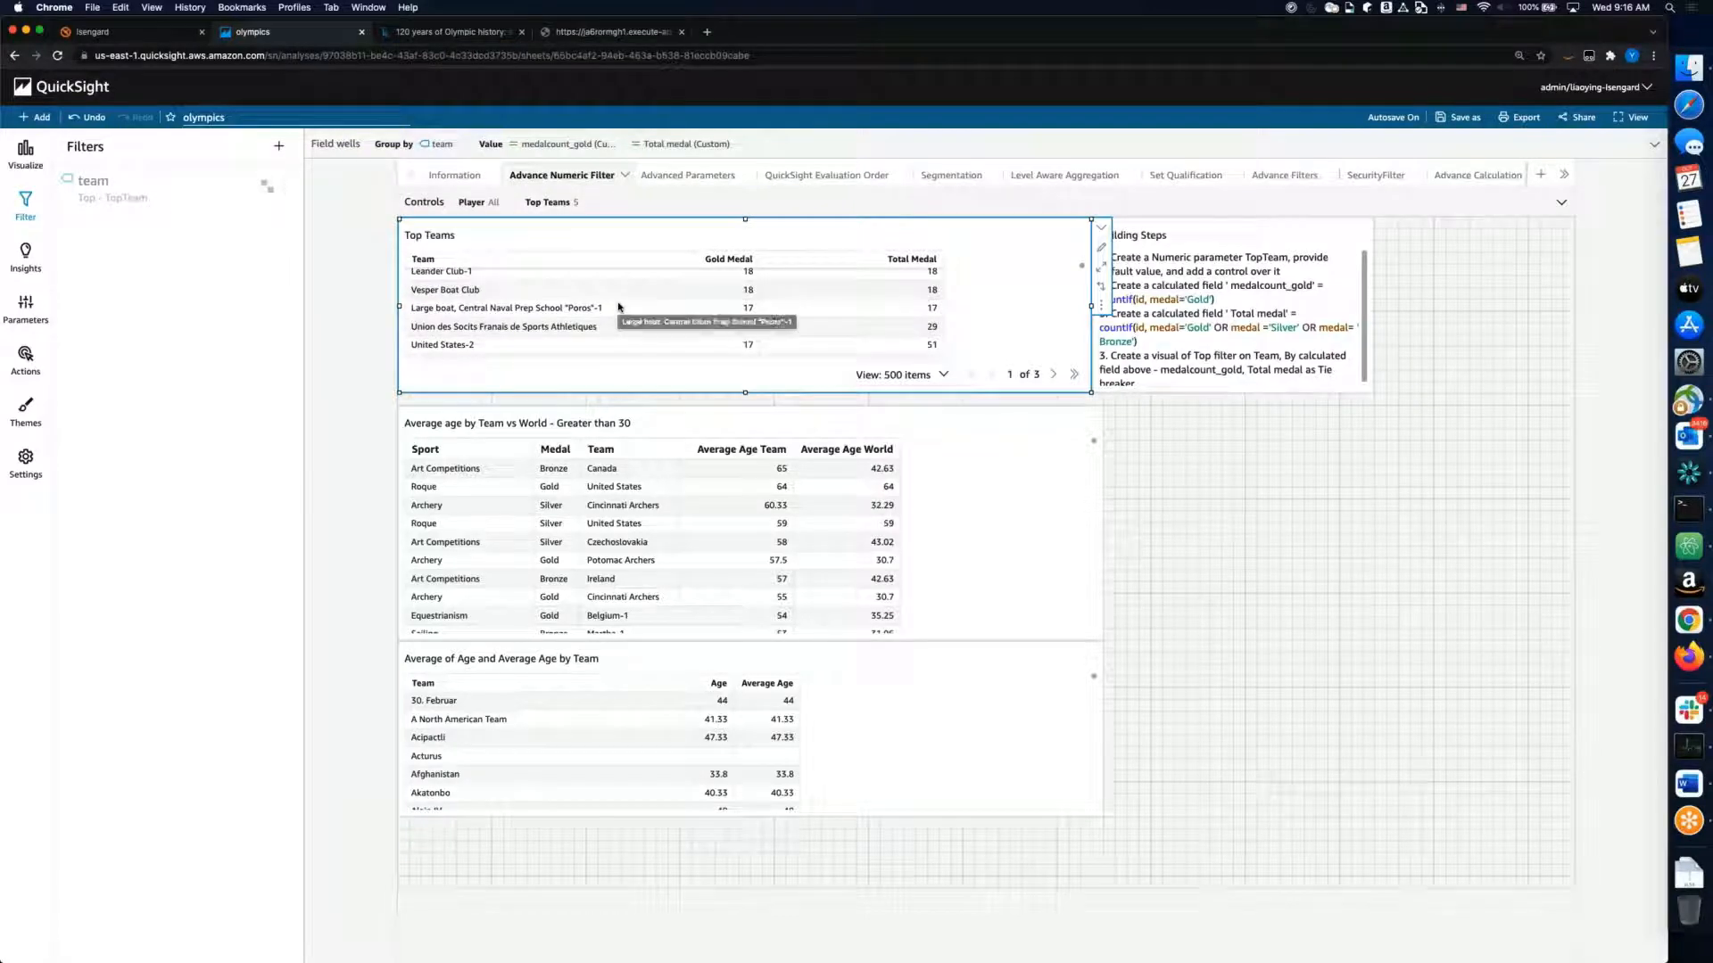
{"action": "scroll", "coordinate": [618, 307], "scroll_direction": "up", "scroll_amount": 3}
{"action": "scroll", "coordinate": [619, 307], "scroll_direction": "up", "scroll_amount": 5}
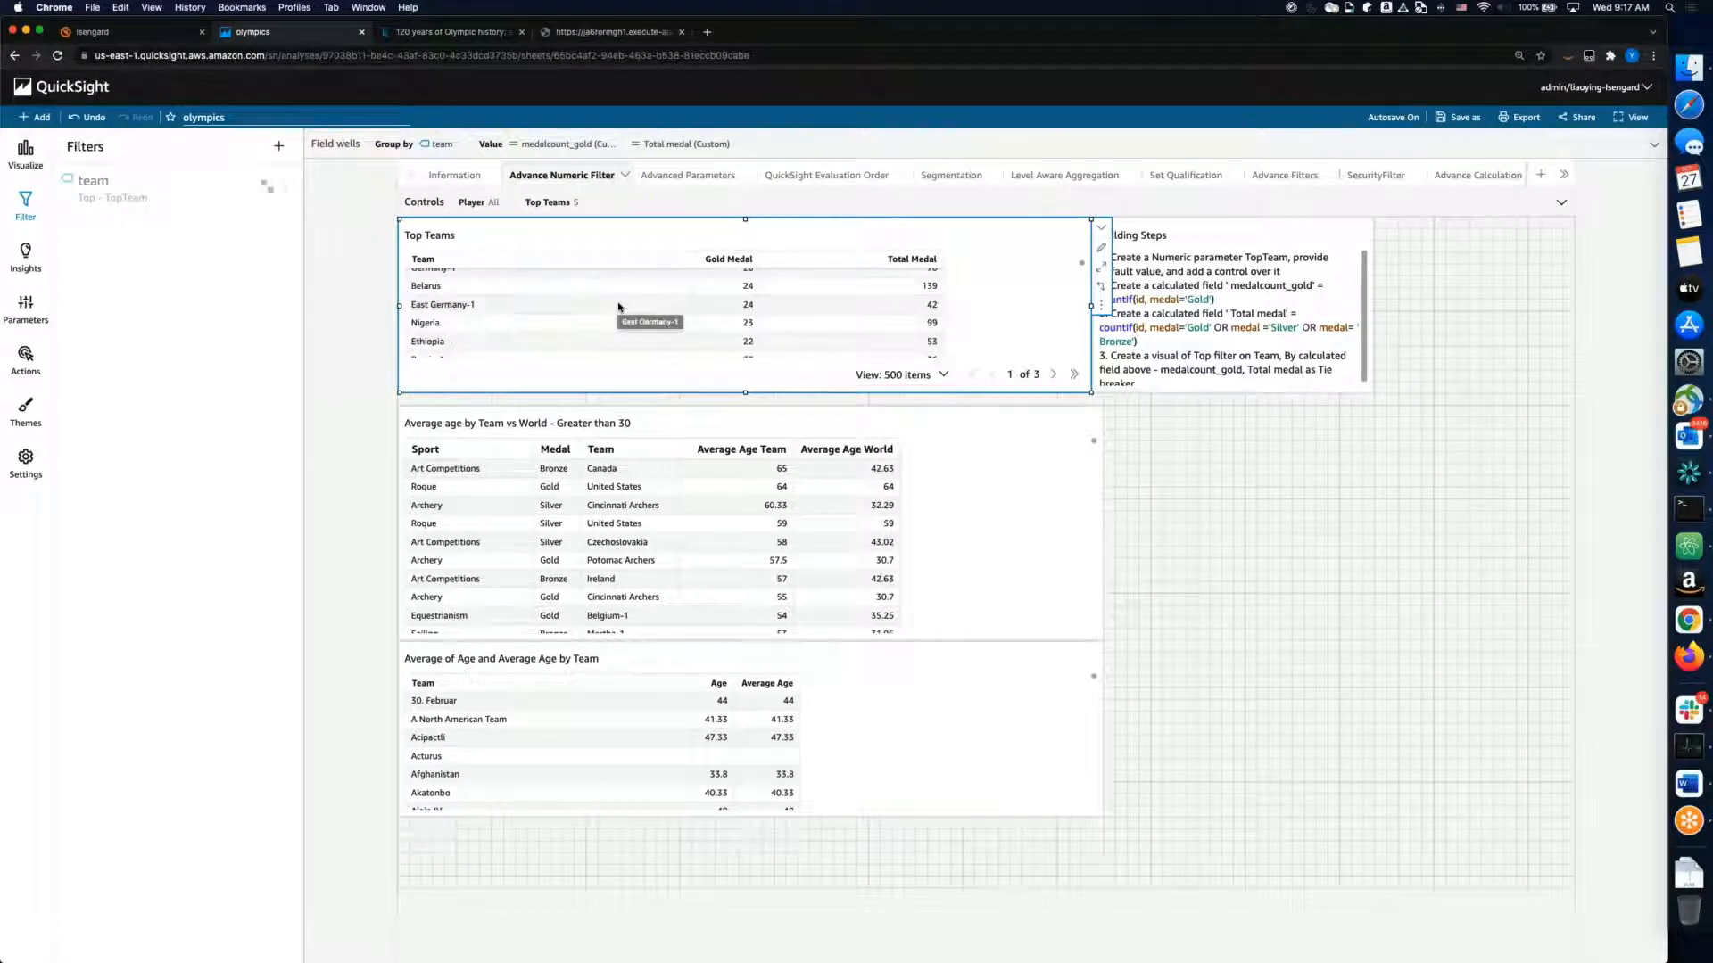
{"action": "scroll", "coordinate": [619, 307], "scroll_direction": "up", "scroll_amount": 6}
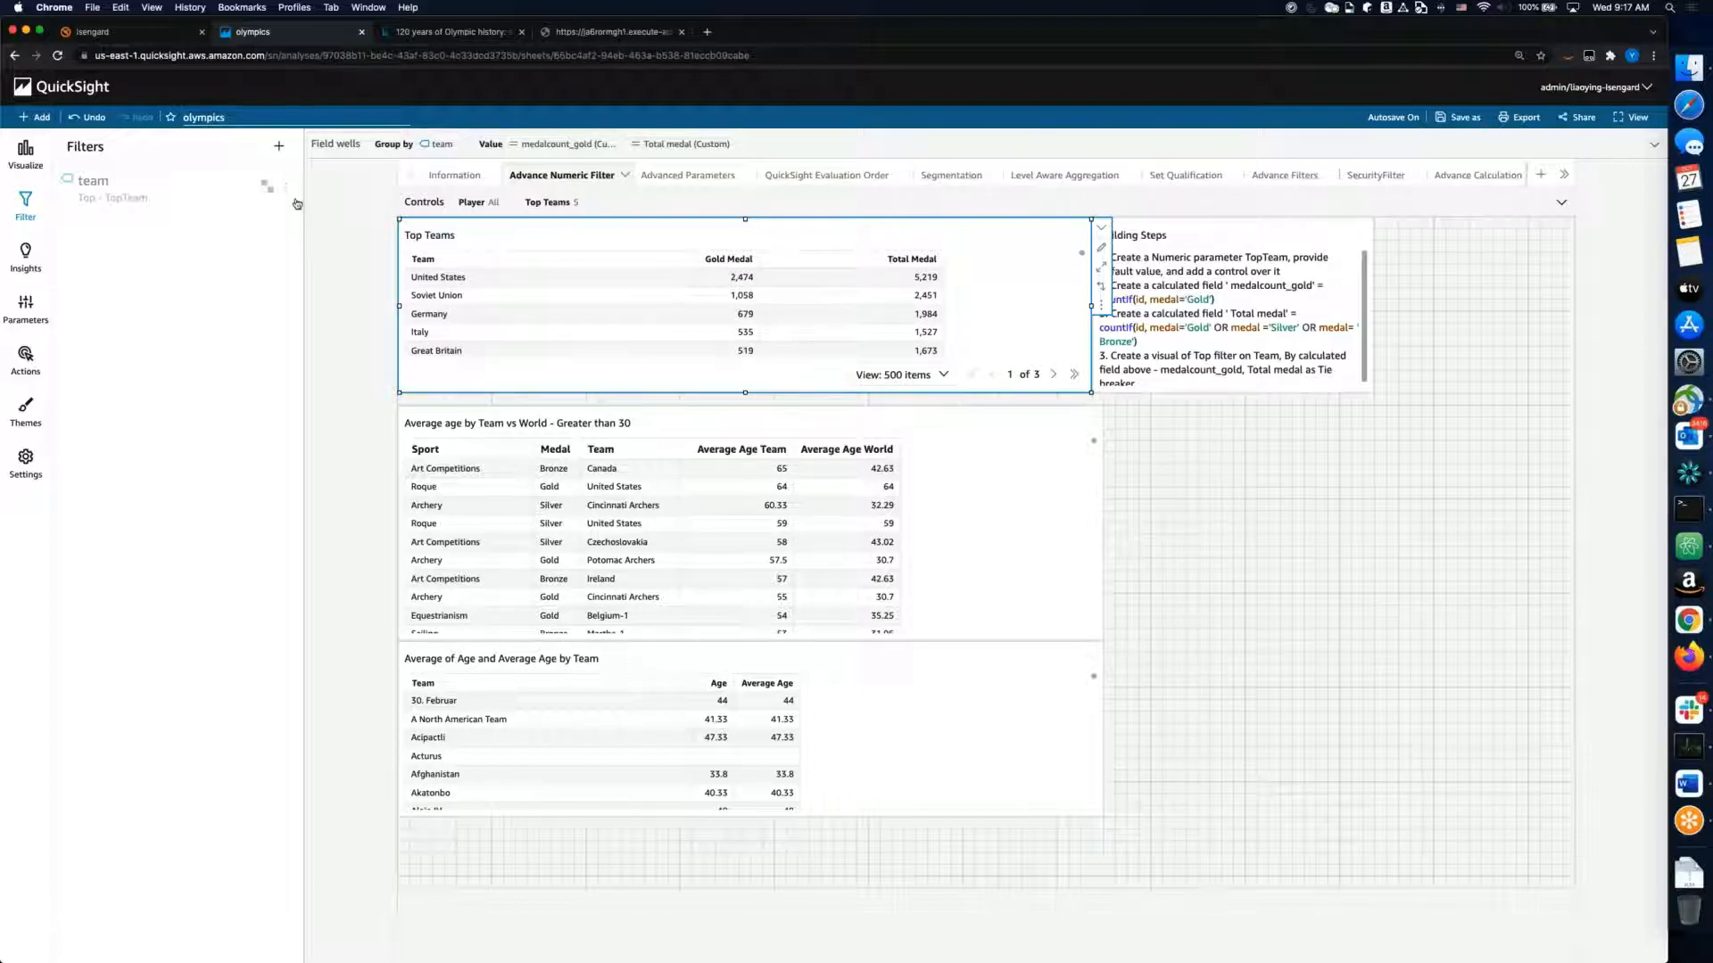
Step: Re-enable the team filter on the Top Teams table
{"action": "left_click", "coordinate": [285, 186]}
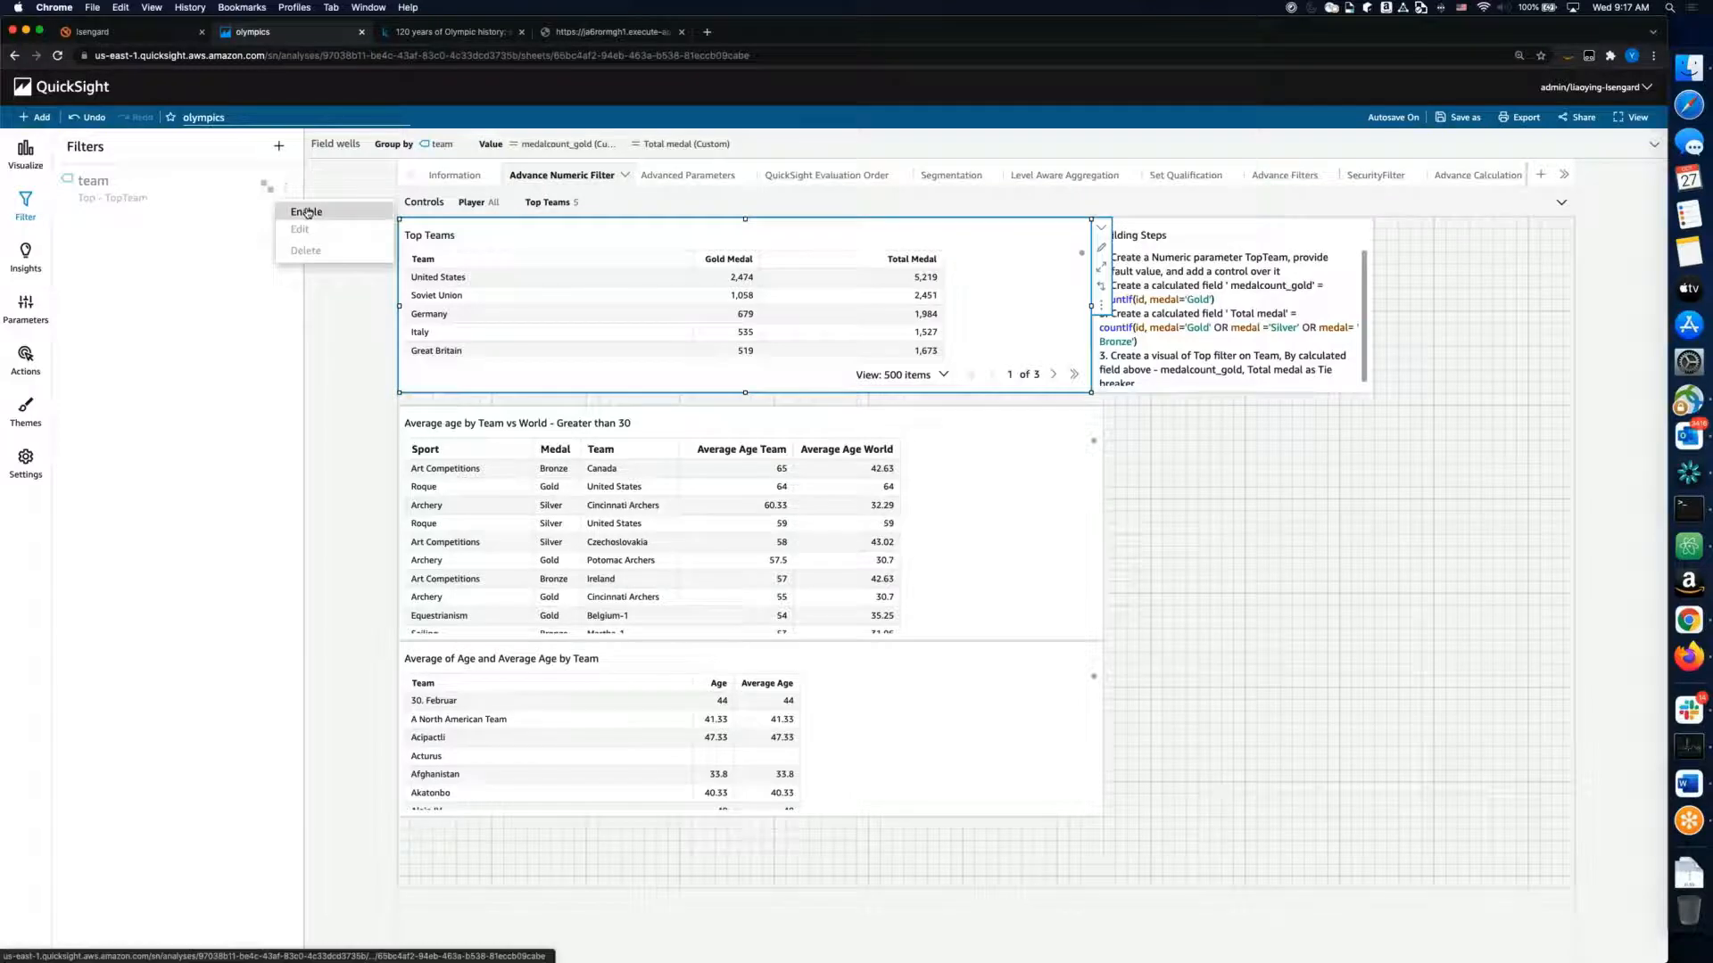
{"action": "left_click", "coordinate": [307, 212]}
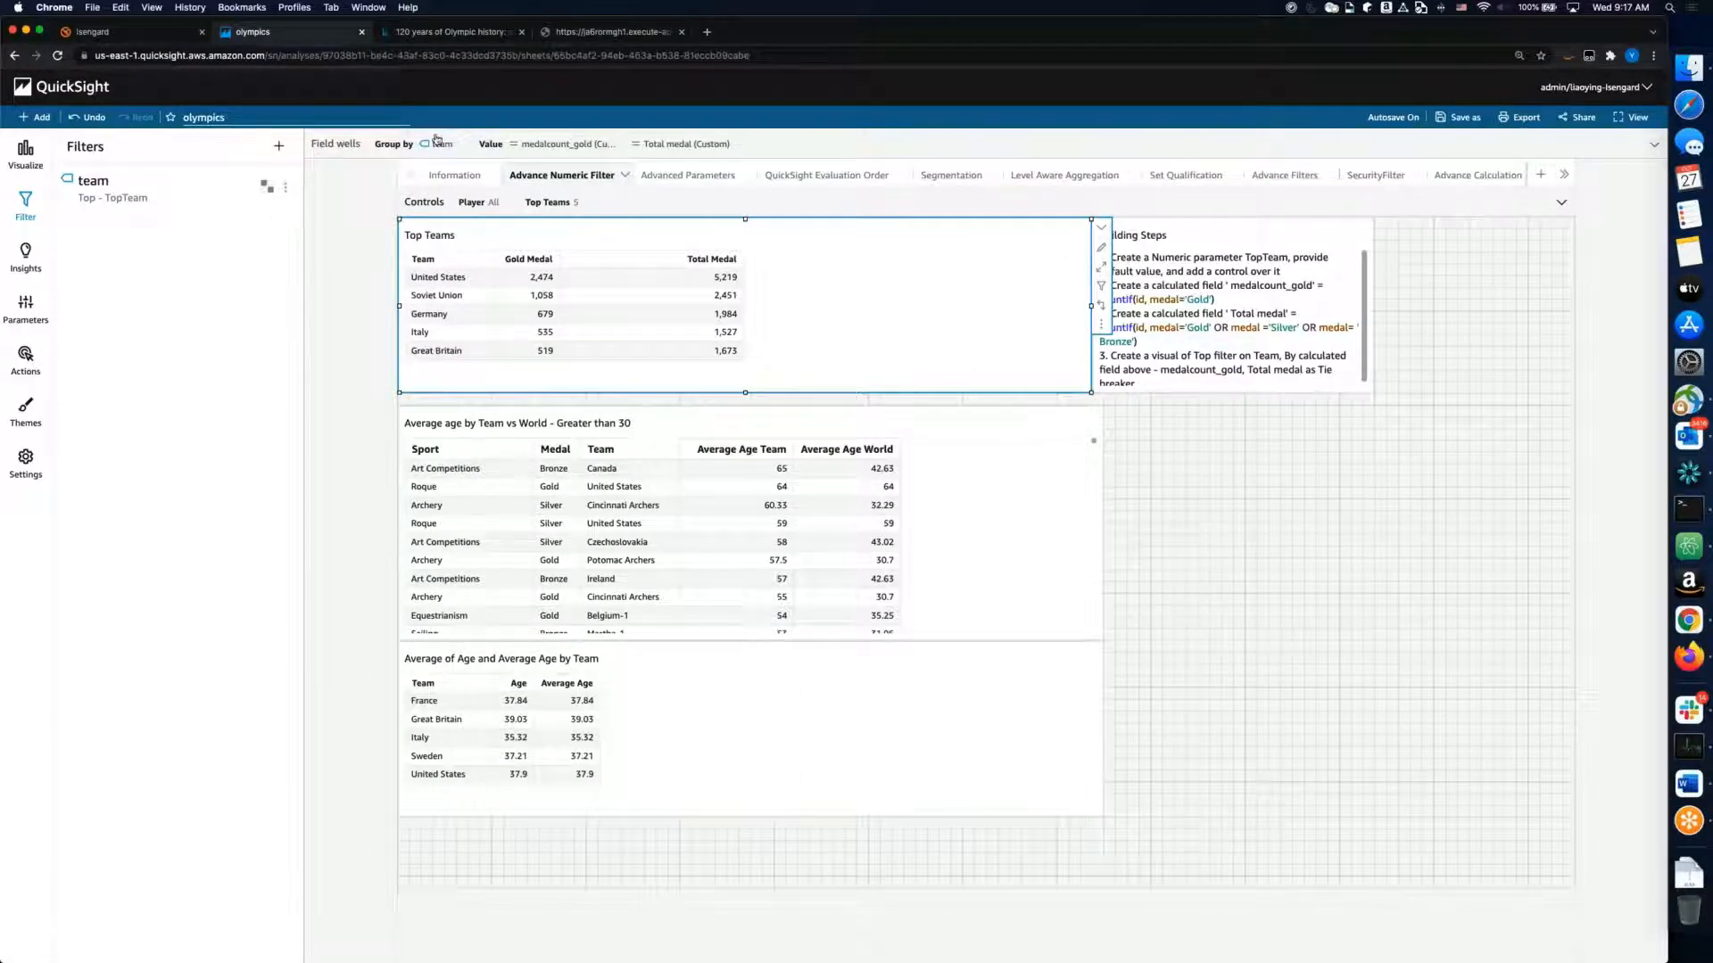
Step: Expand the sheet controls and set the Top Teams control to 100
{"action": "left_click", "coordinate": [461, 204]}
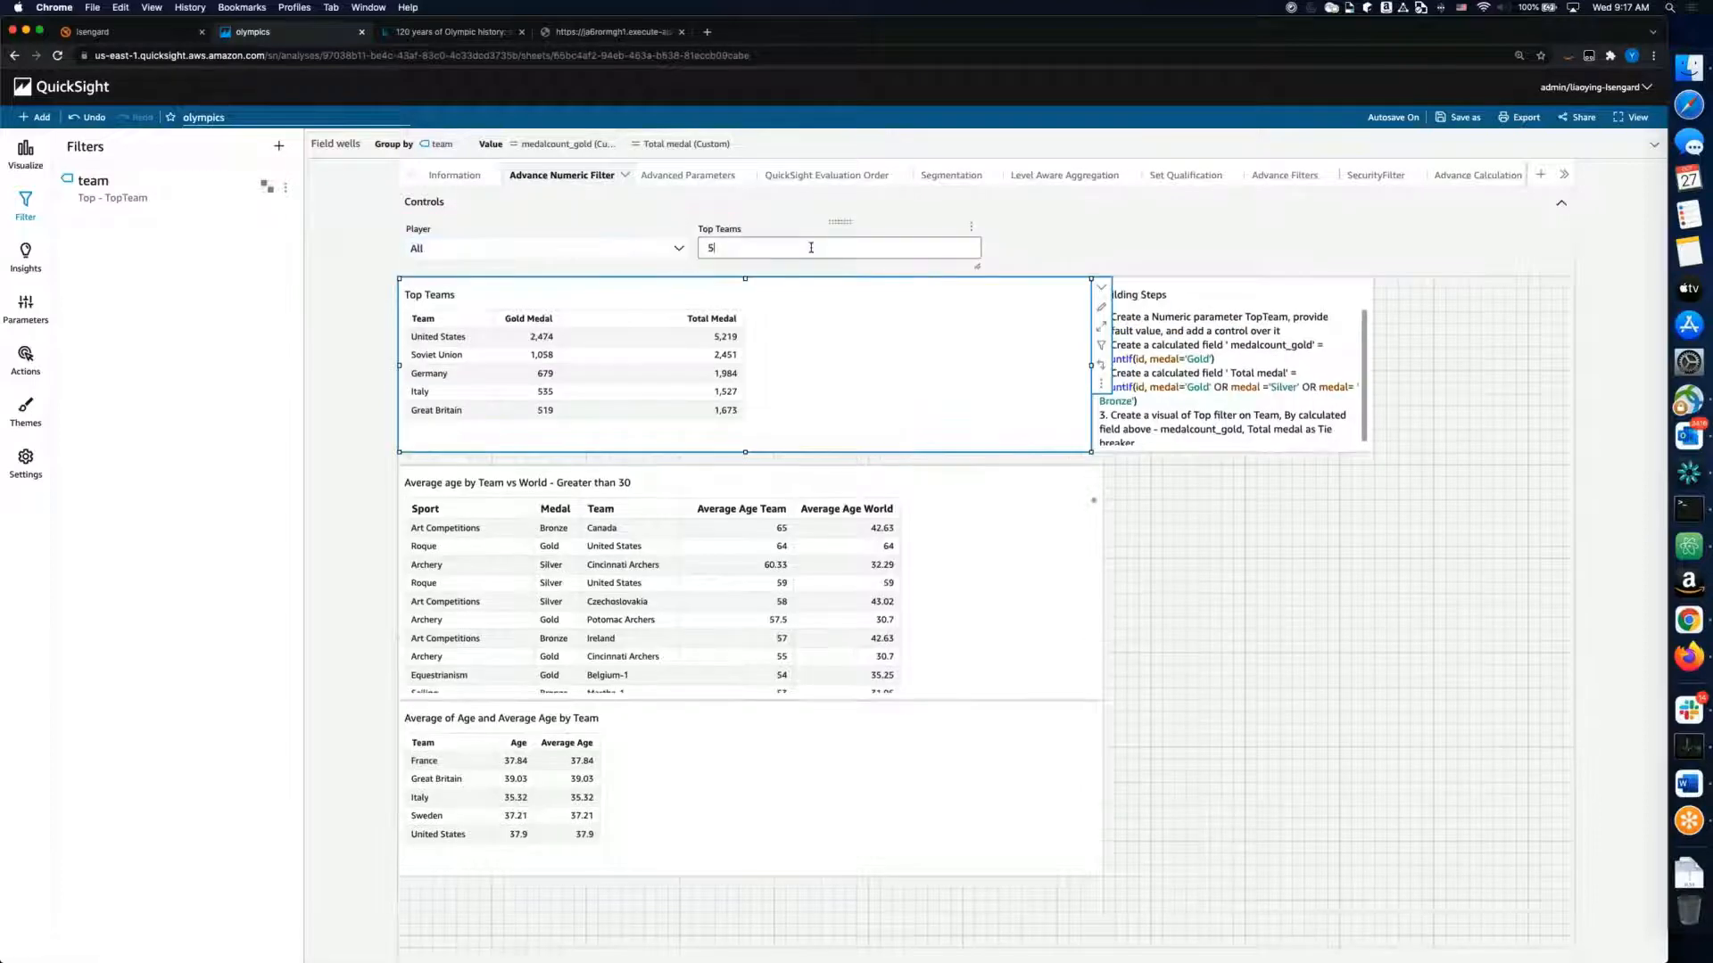
{"action": "left_click", "coordinate": [906, 250]}
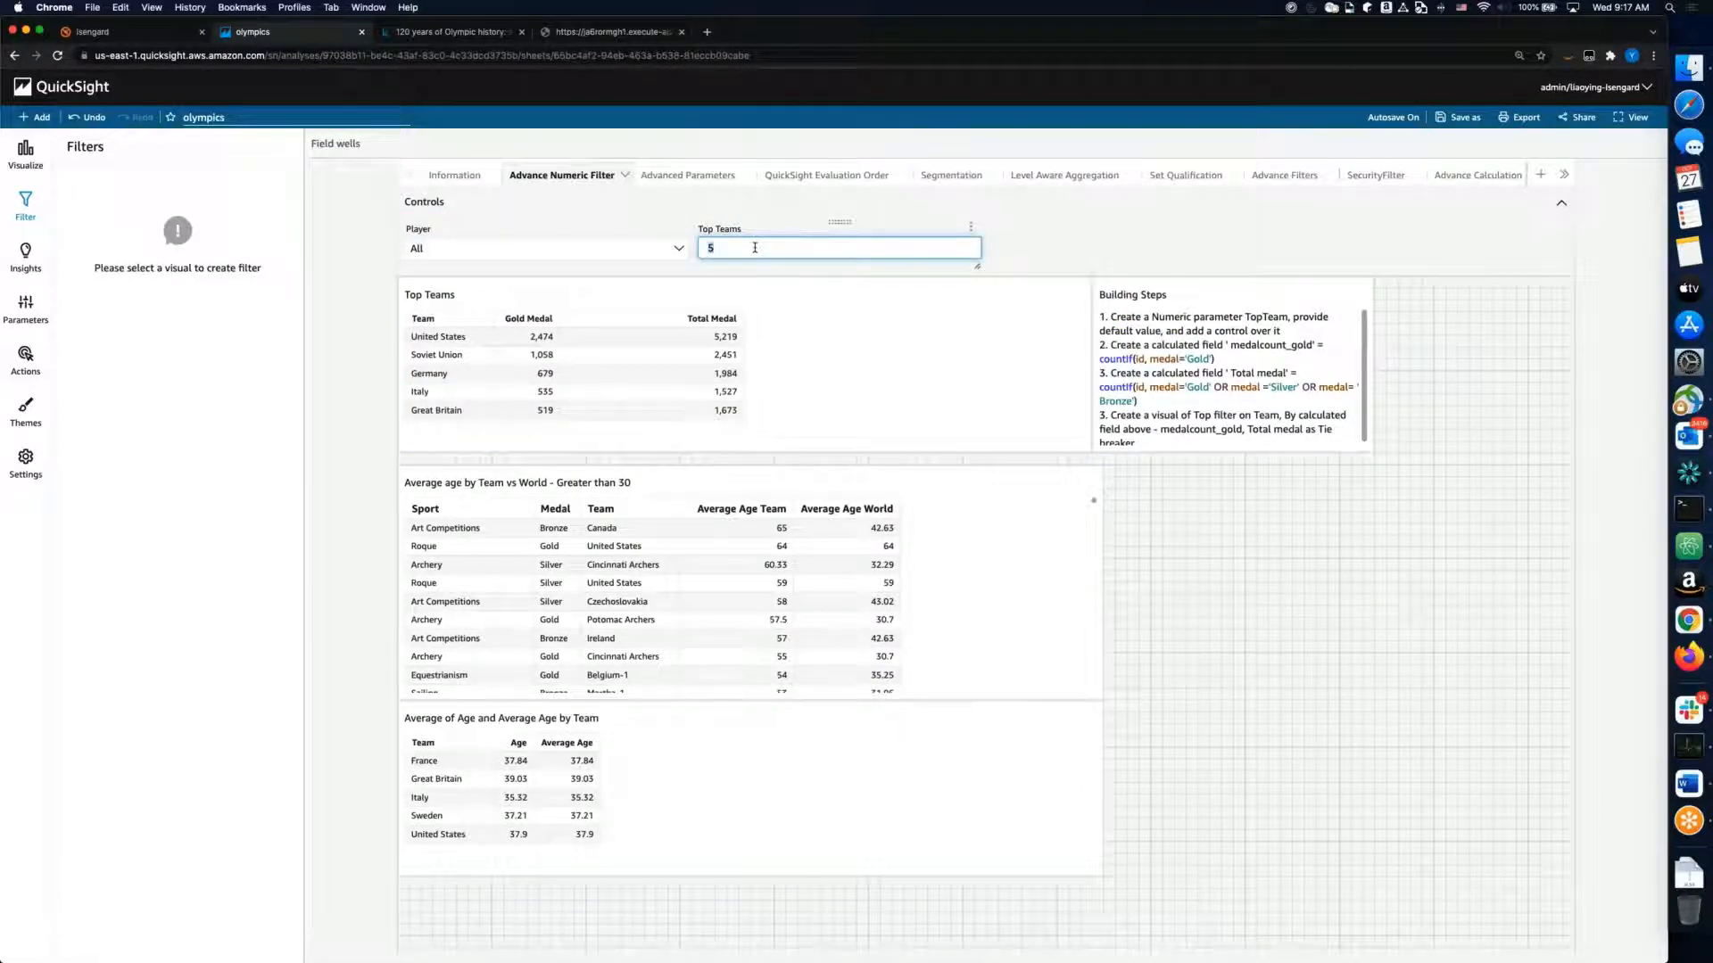
{"action": "type", "text": "100"}
{"action": "key", "text": "Return"}
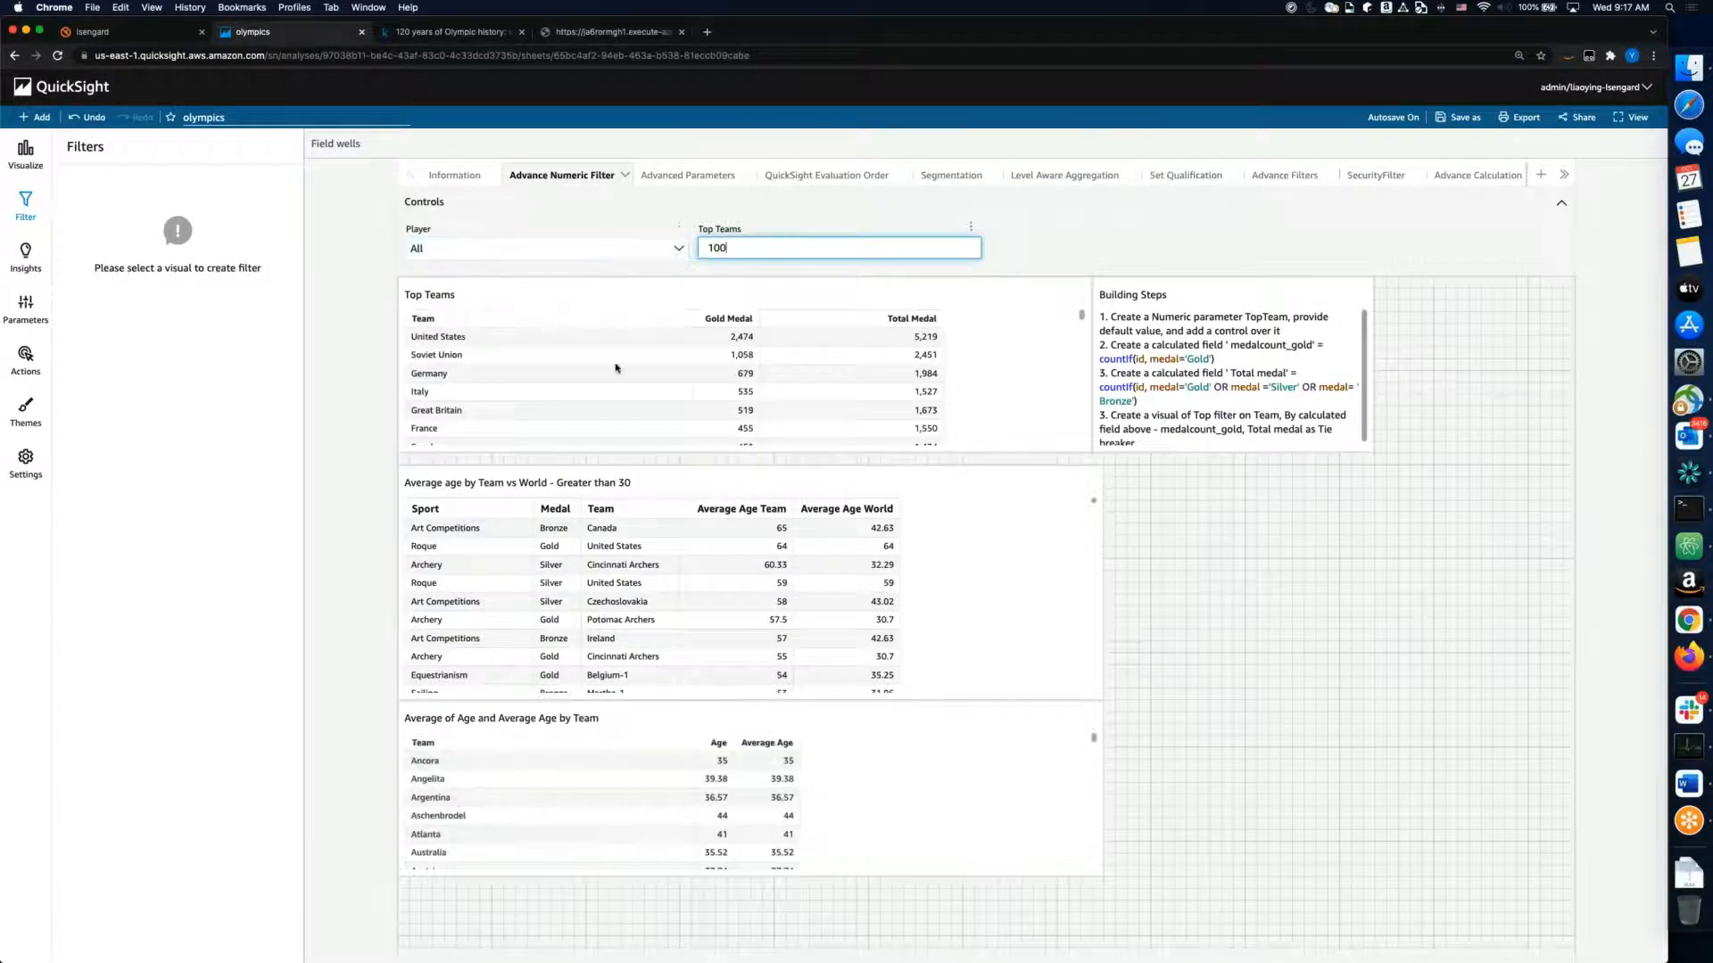
Step: Examine the lower-ranked rows of the Top Teams table, comparing gold and total medals for teams tied on gold
{"action": "left_click", "coordinate": [971, 363]}
{"action": "scroll", "coordinate": [969, 364], "scroll_direction": "down", "scroll_amount": 10}
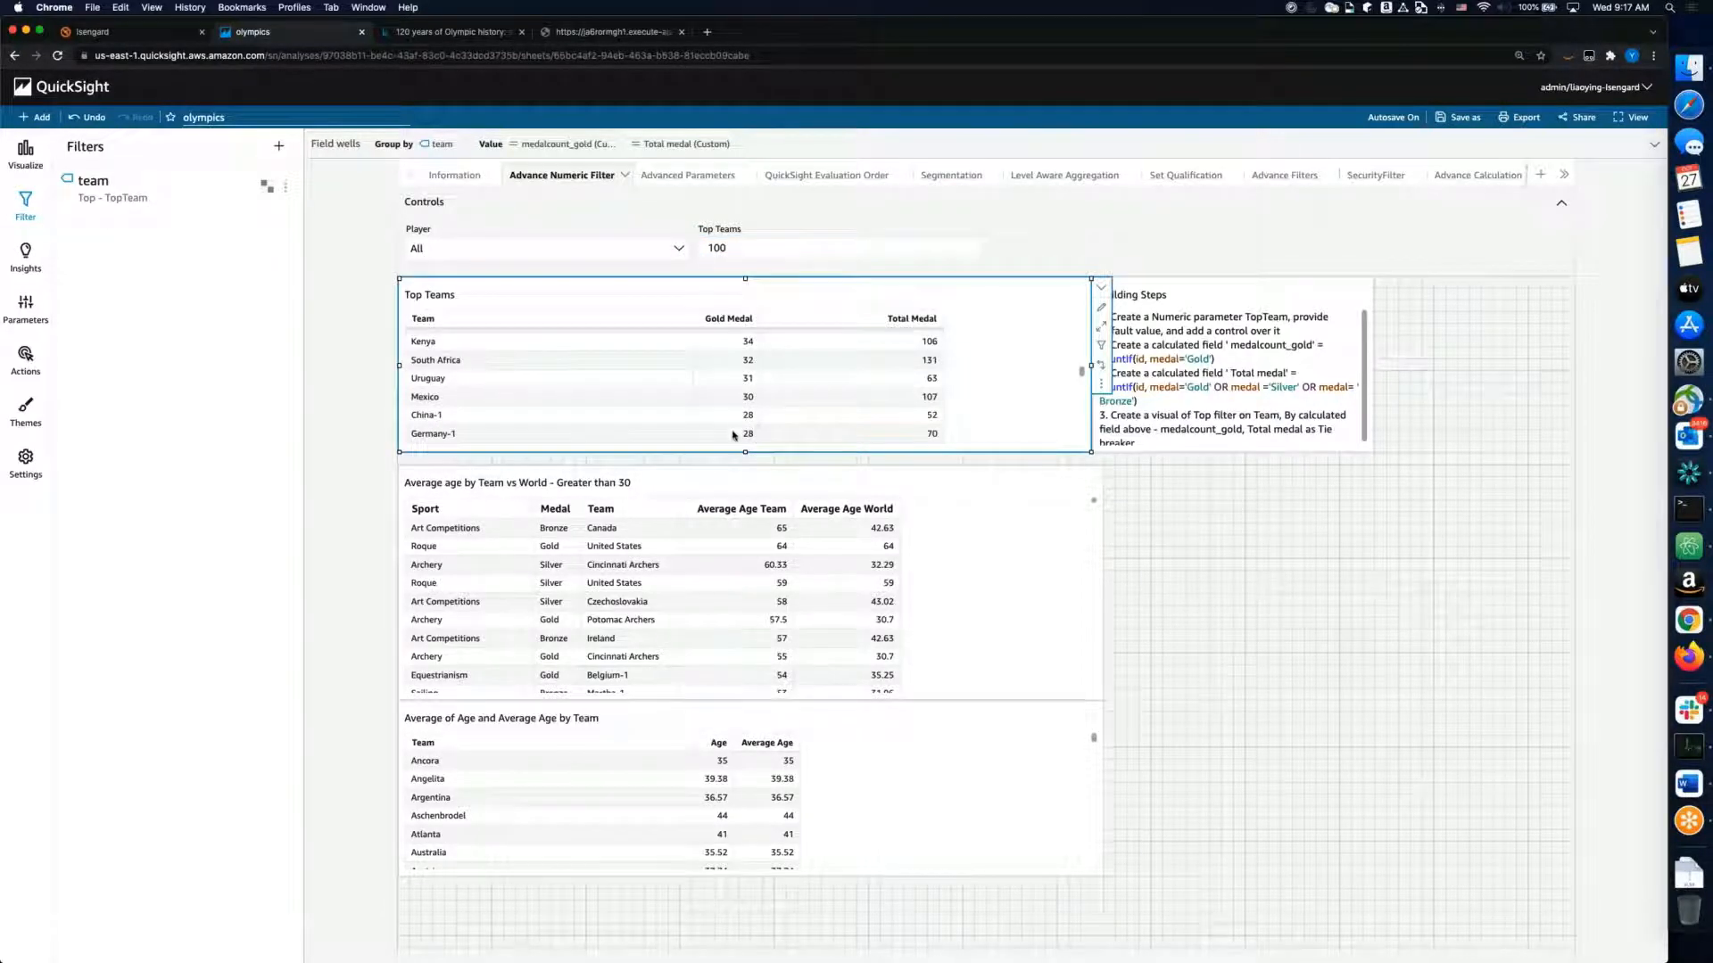
{"action": "scroll", "coordinate": [743, 421], "scroll_direction": "down", "scroll_amount": 10}
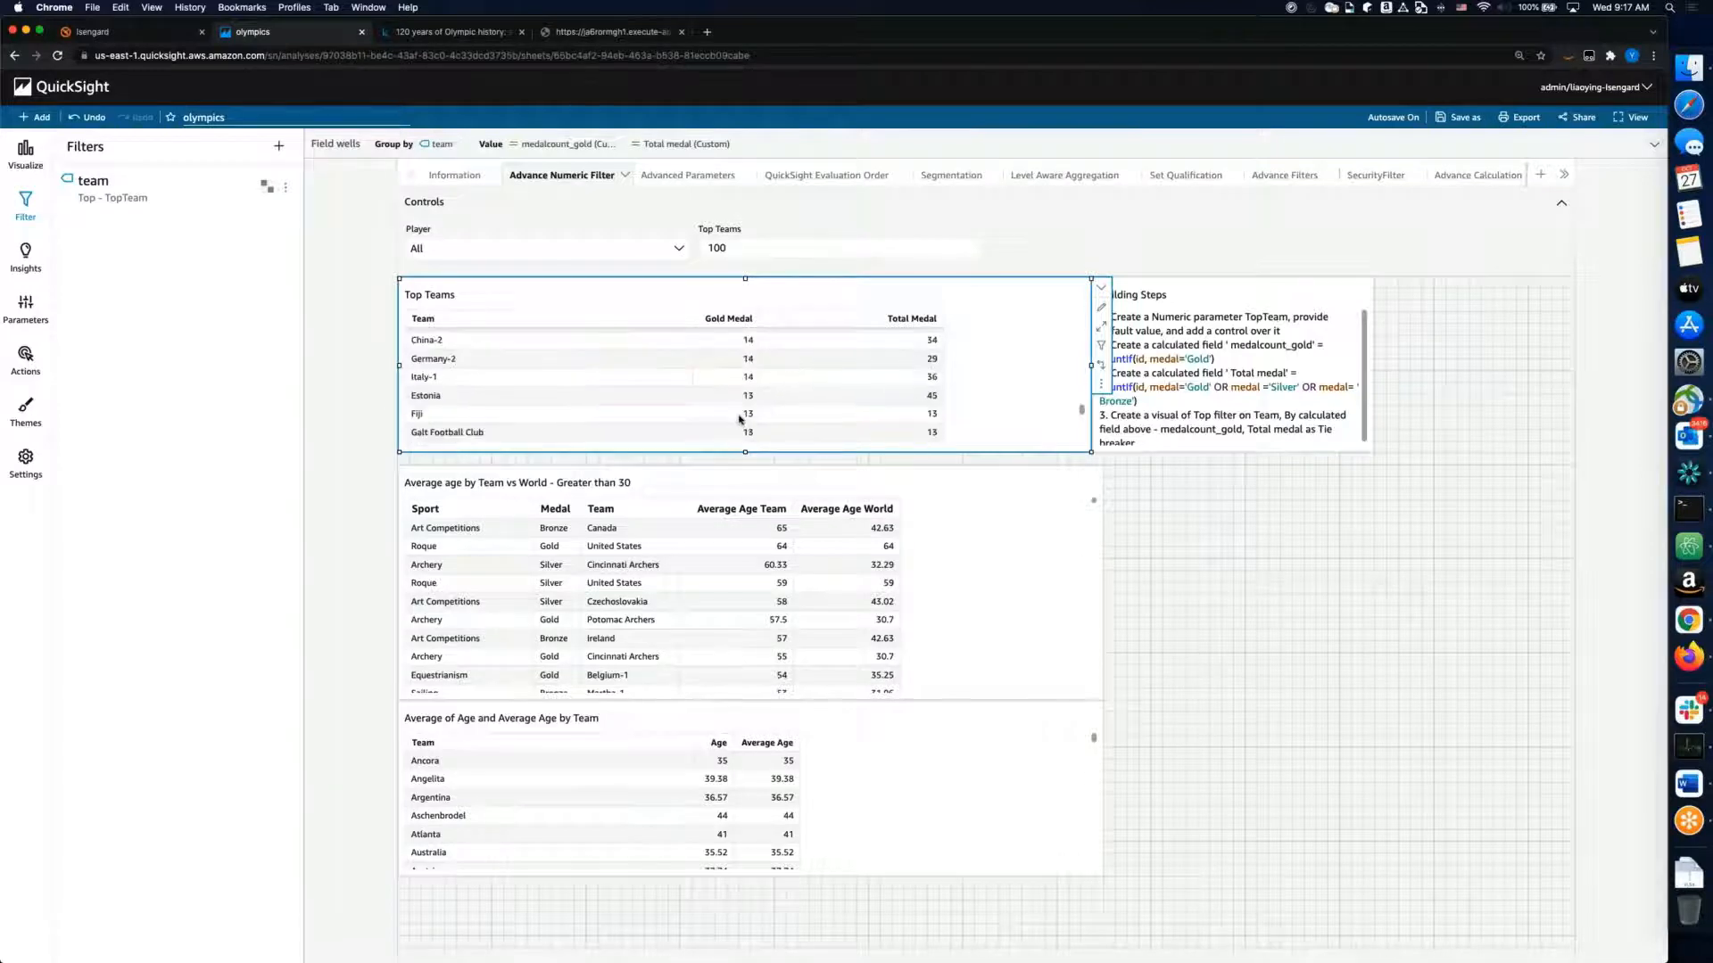
{"action": "scroll", "coordinate": [739, 420], "scroll_direction": "down", "scroll_amount": 3}
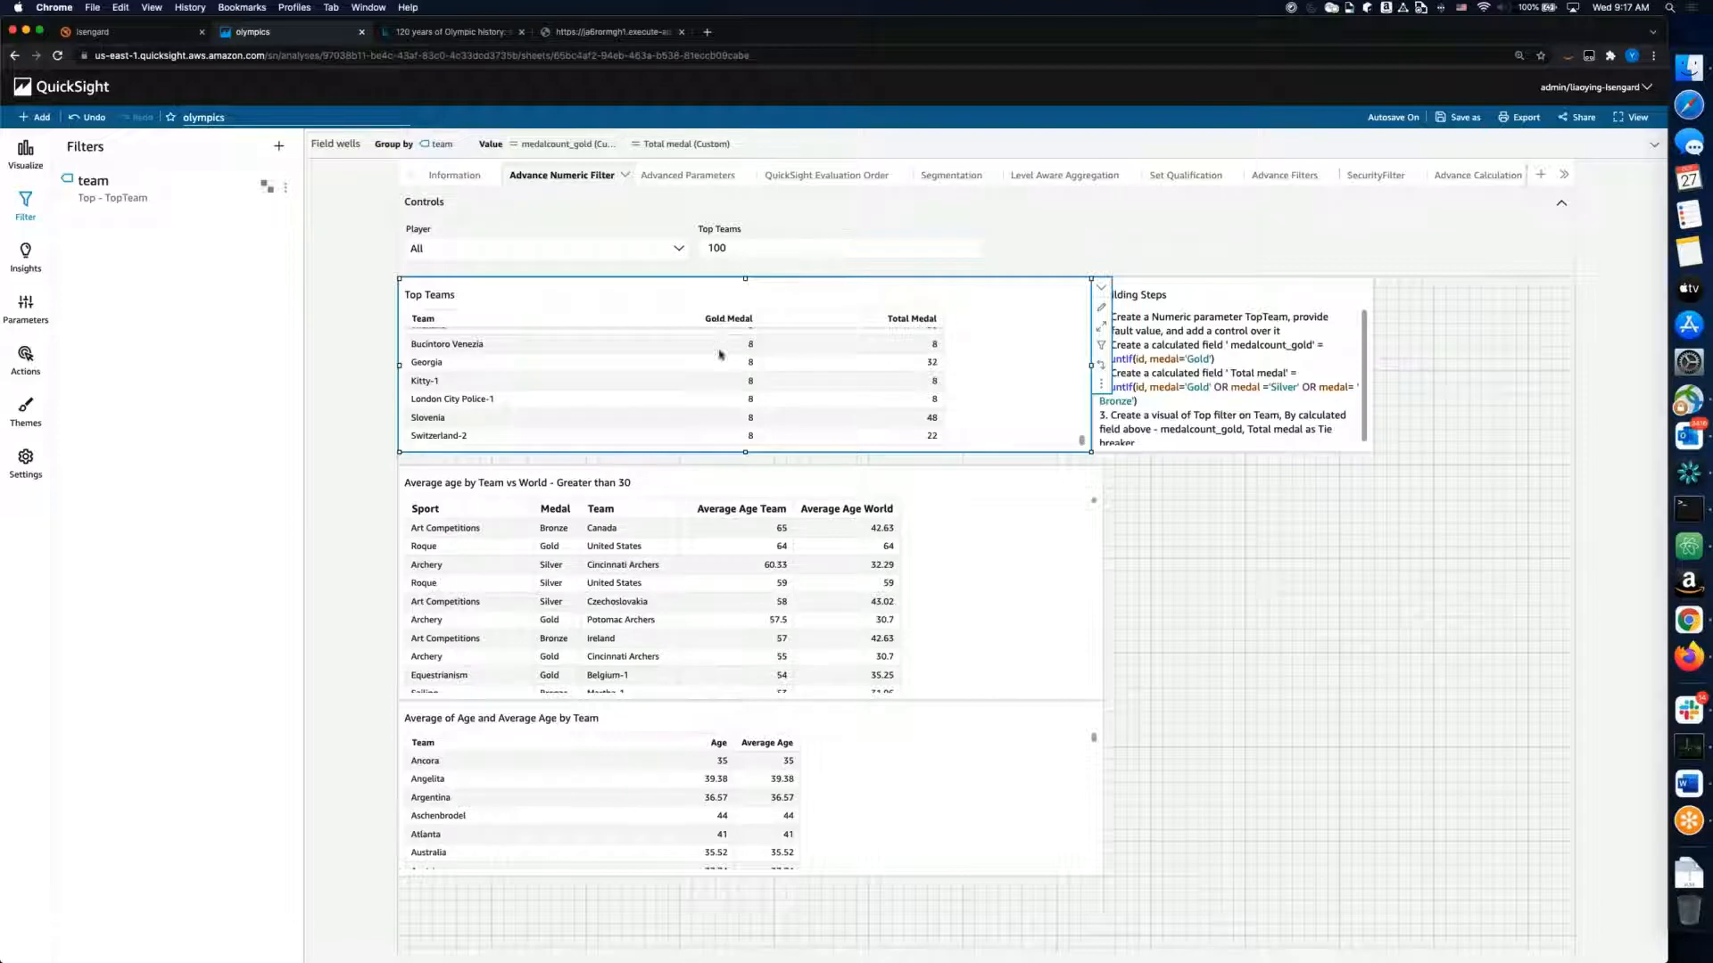
{"action": "scroll", "coordinate": [919, 361], "scroll_direction": "up", "scroll_amount": 2}
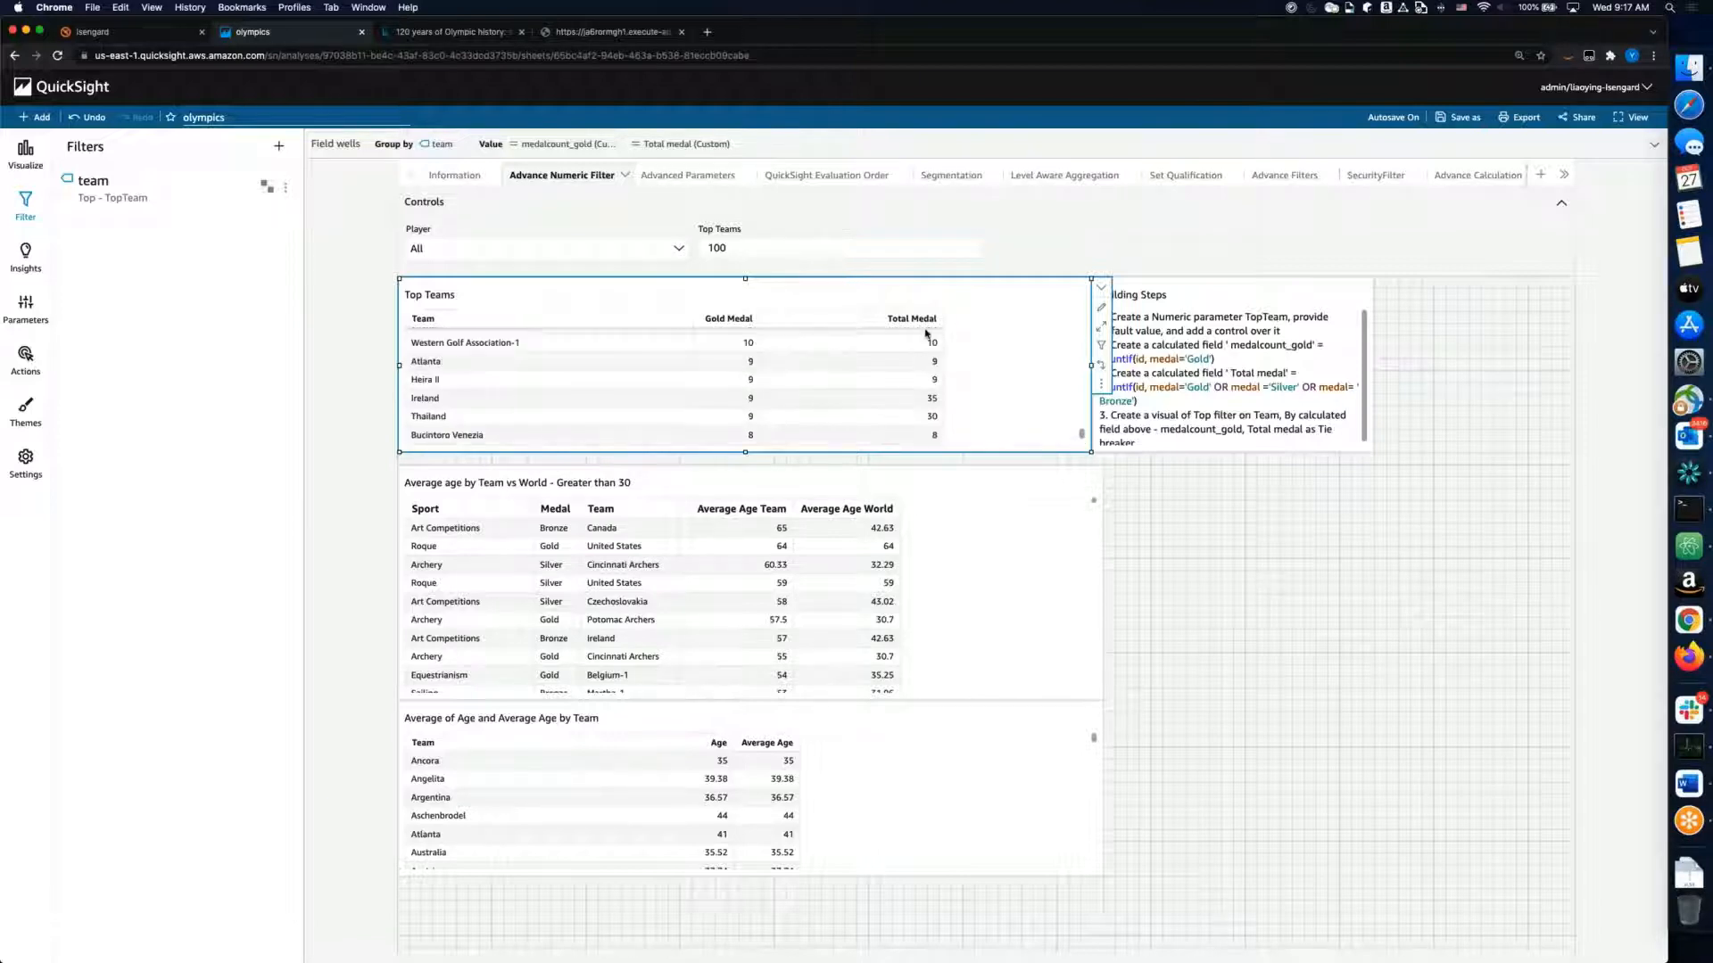
{"action": "scroll", "coordinate": [919, 357], "scroll_direction": "up", "scroll_amount": 2}
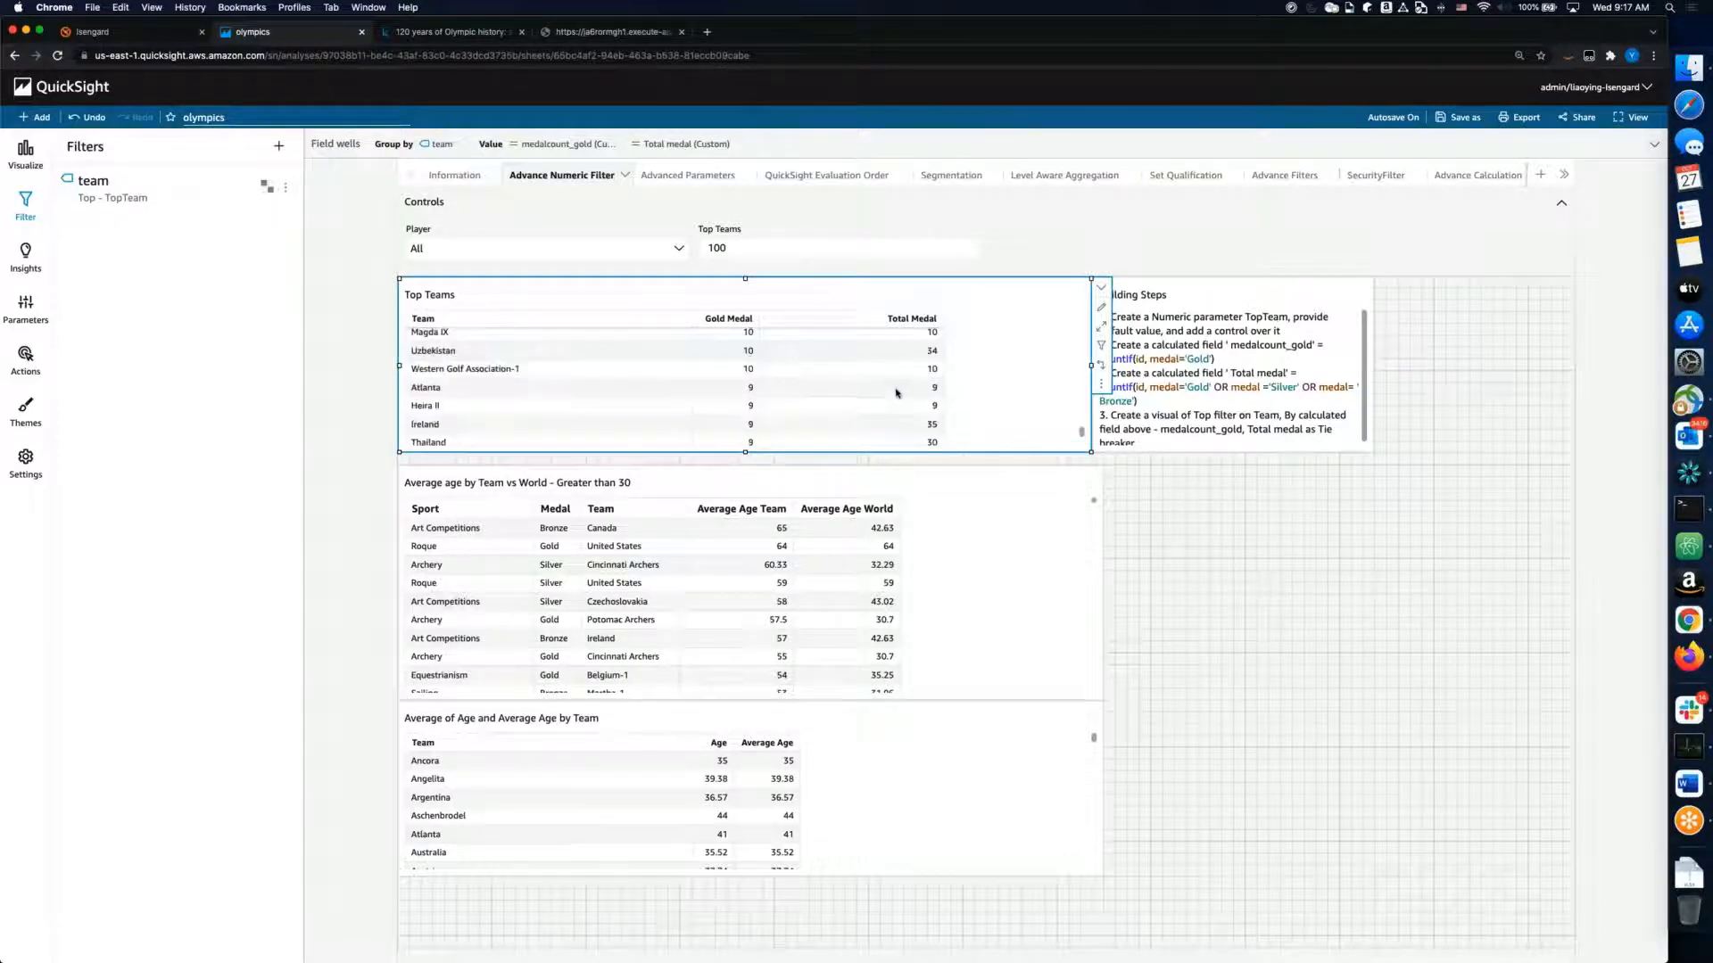
{"action": "scroll", "coordinate": [896, 392], "scroll_direction": "down", "scroll_amount": 4}
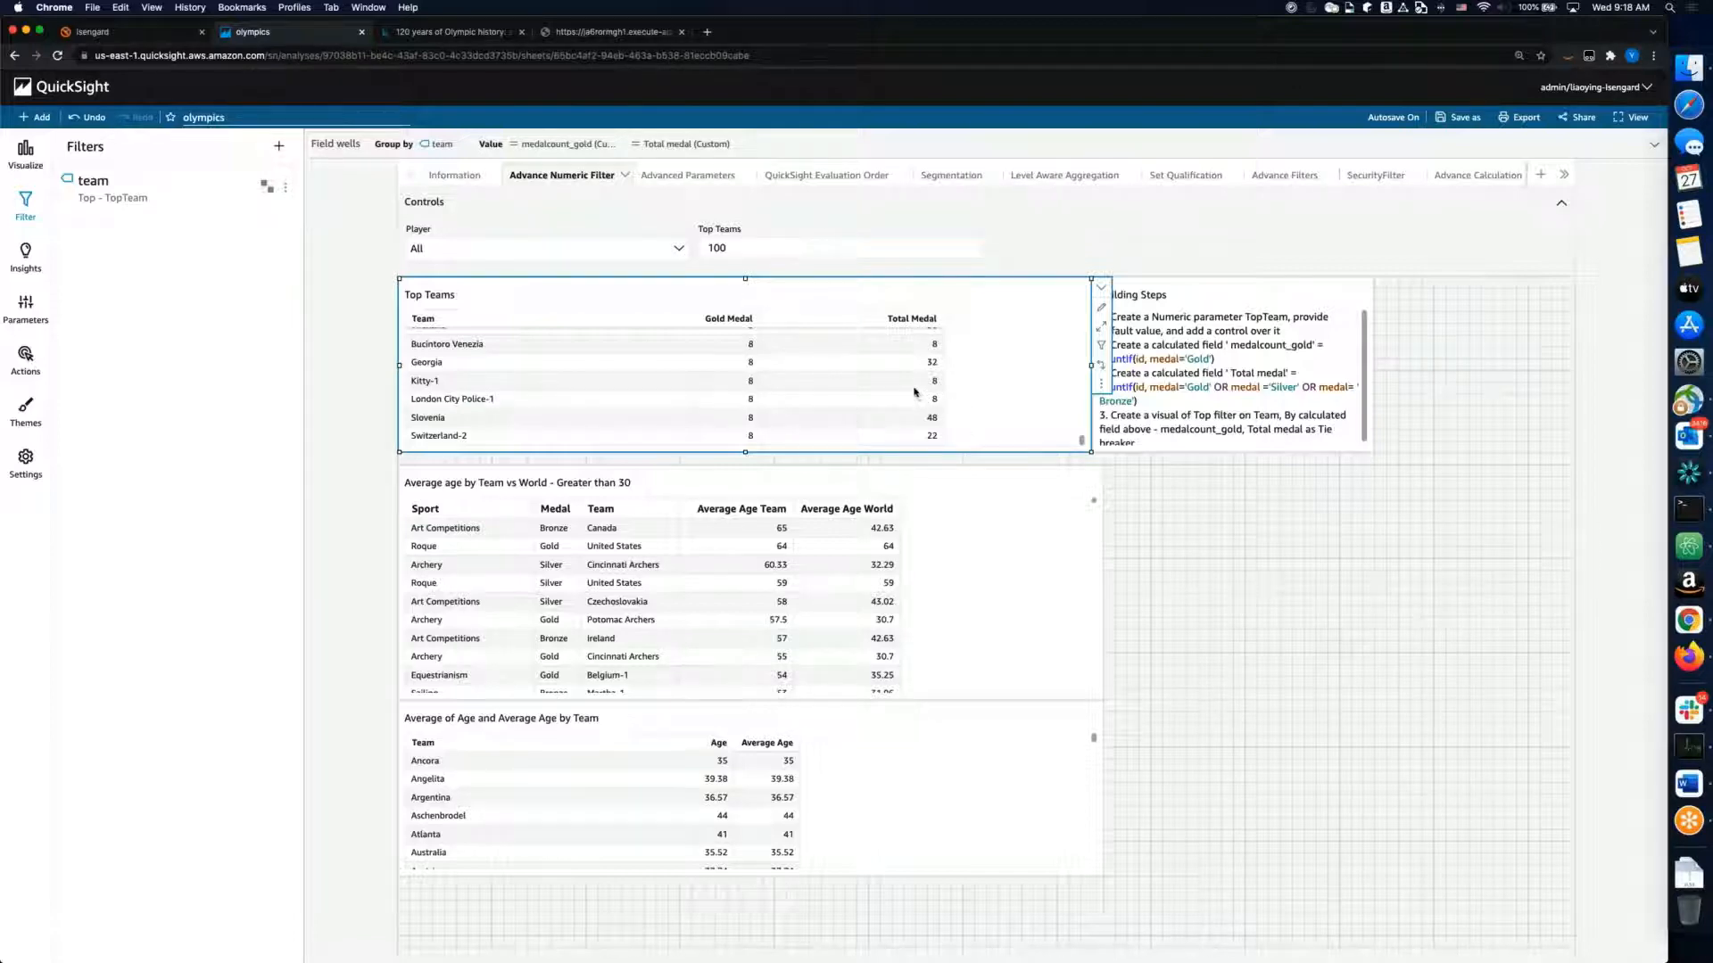
{"action": "scroll", "coordinate": [915, 392], "scroll_direction": "up", "scroll_amount": 3}
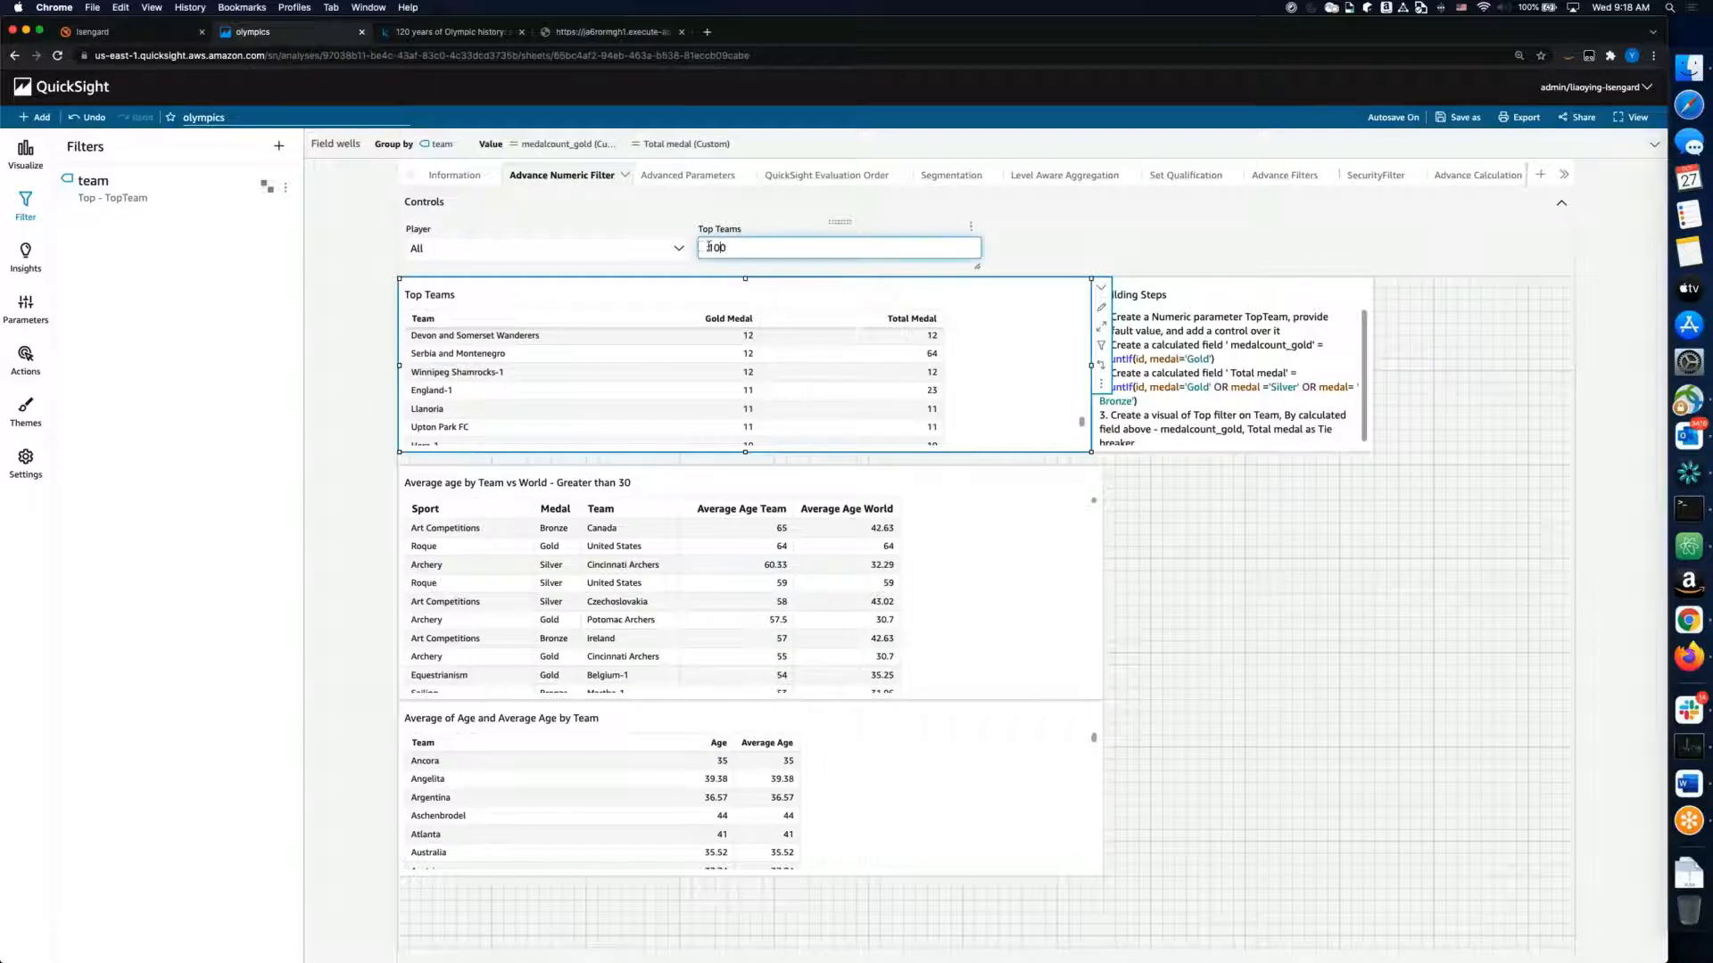
Step: Set the Top Teams control to 200
{"action": "left_click", "coordinate": [700, 247]}
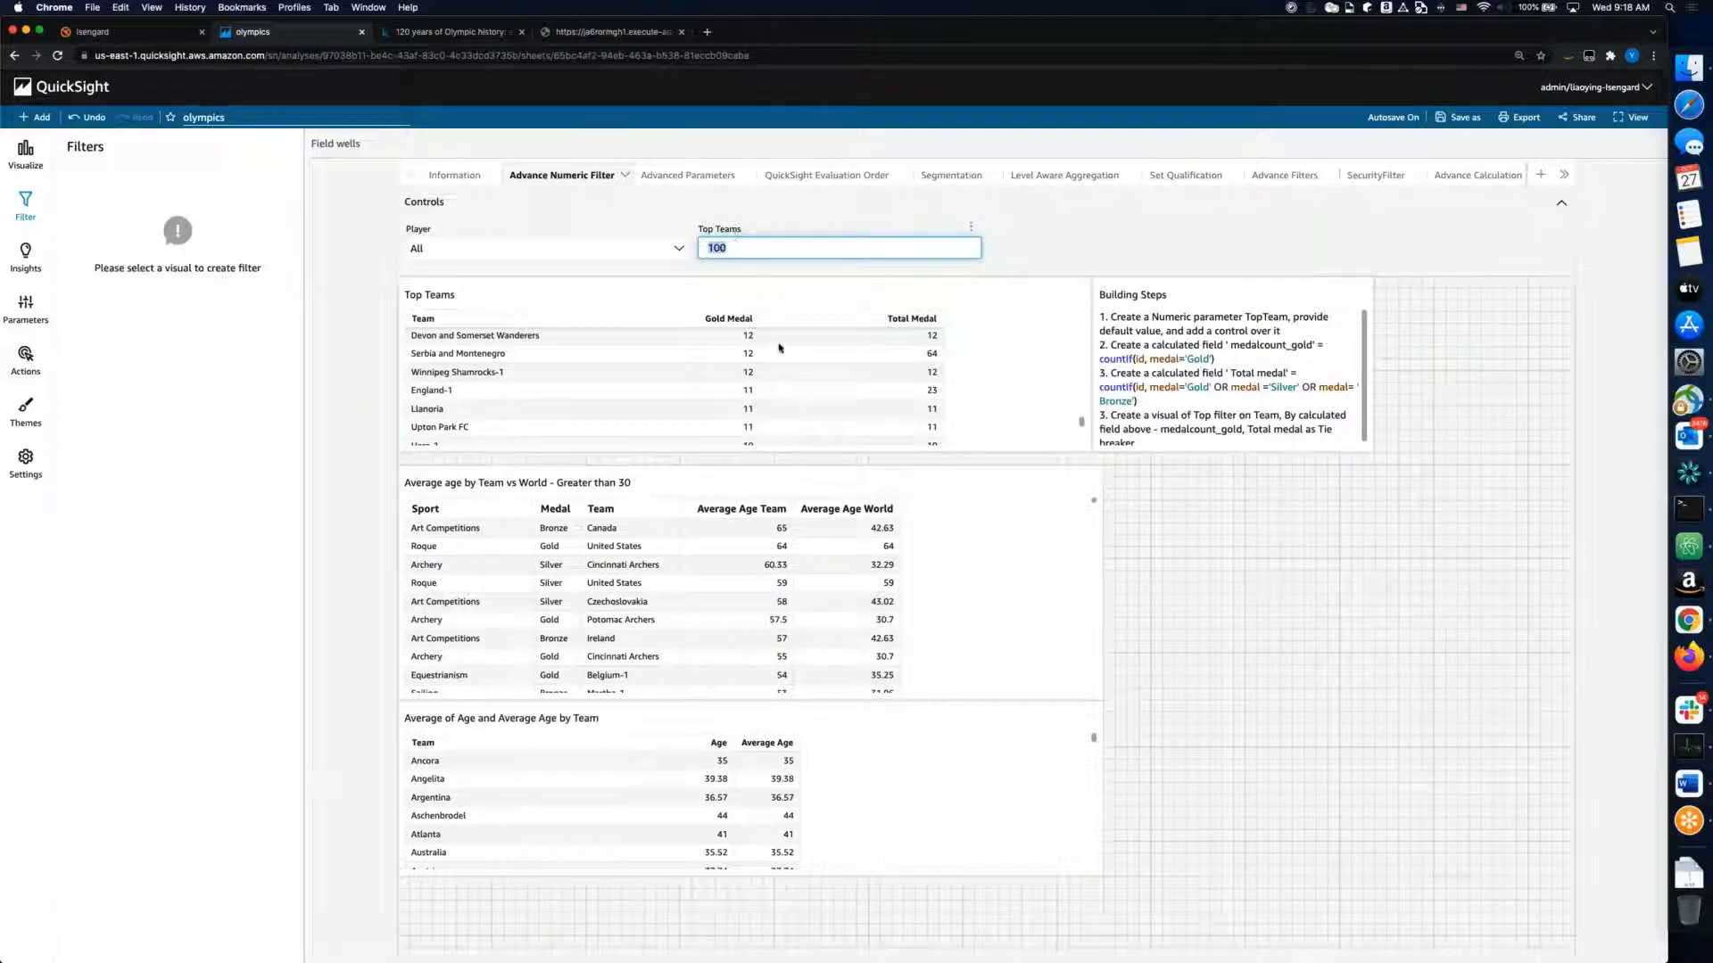
{"action": "left_click", "coordinate": [758, 246]}
{"action": "key", "text": "BackSpace"}
{"action": "key", "text": "BackSpace"}
{"action": "key", "text": "BackSpace"}
{"action": "type", "text": "200"}
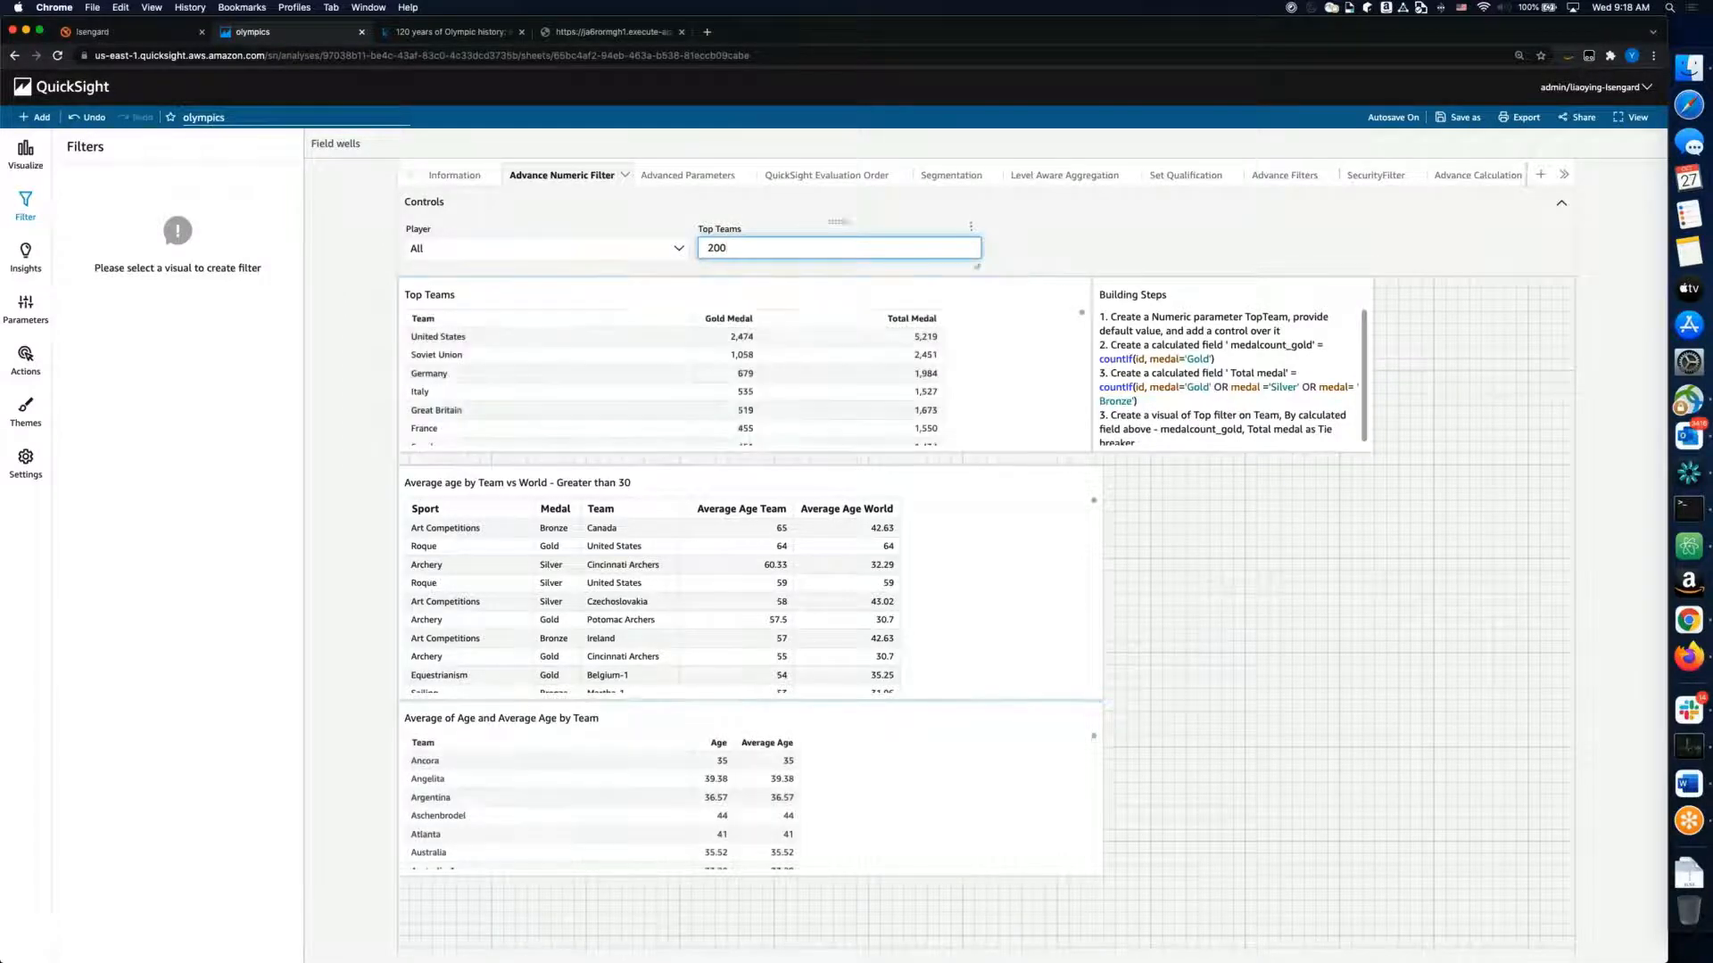
Step: Examine the lowest-ranked rows of the Top Teams table, comparing total medals for teams tied on two gold medals
{"action": "left_click", "coordinate": [1035, 349]}
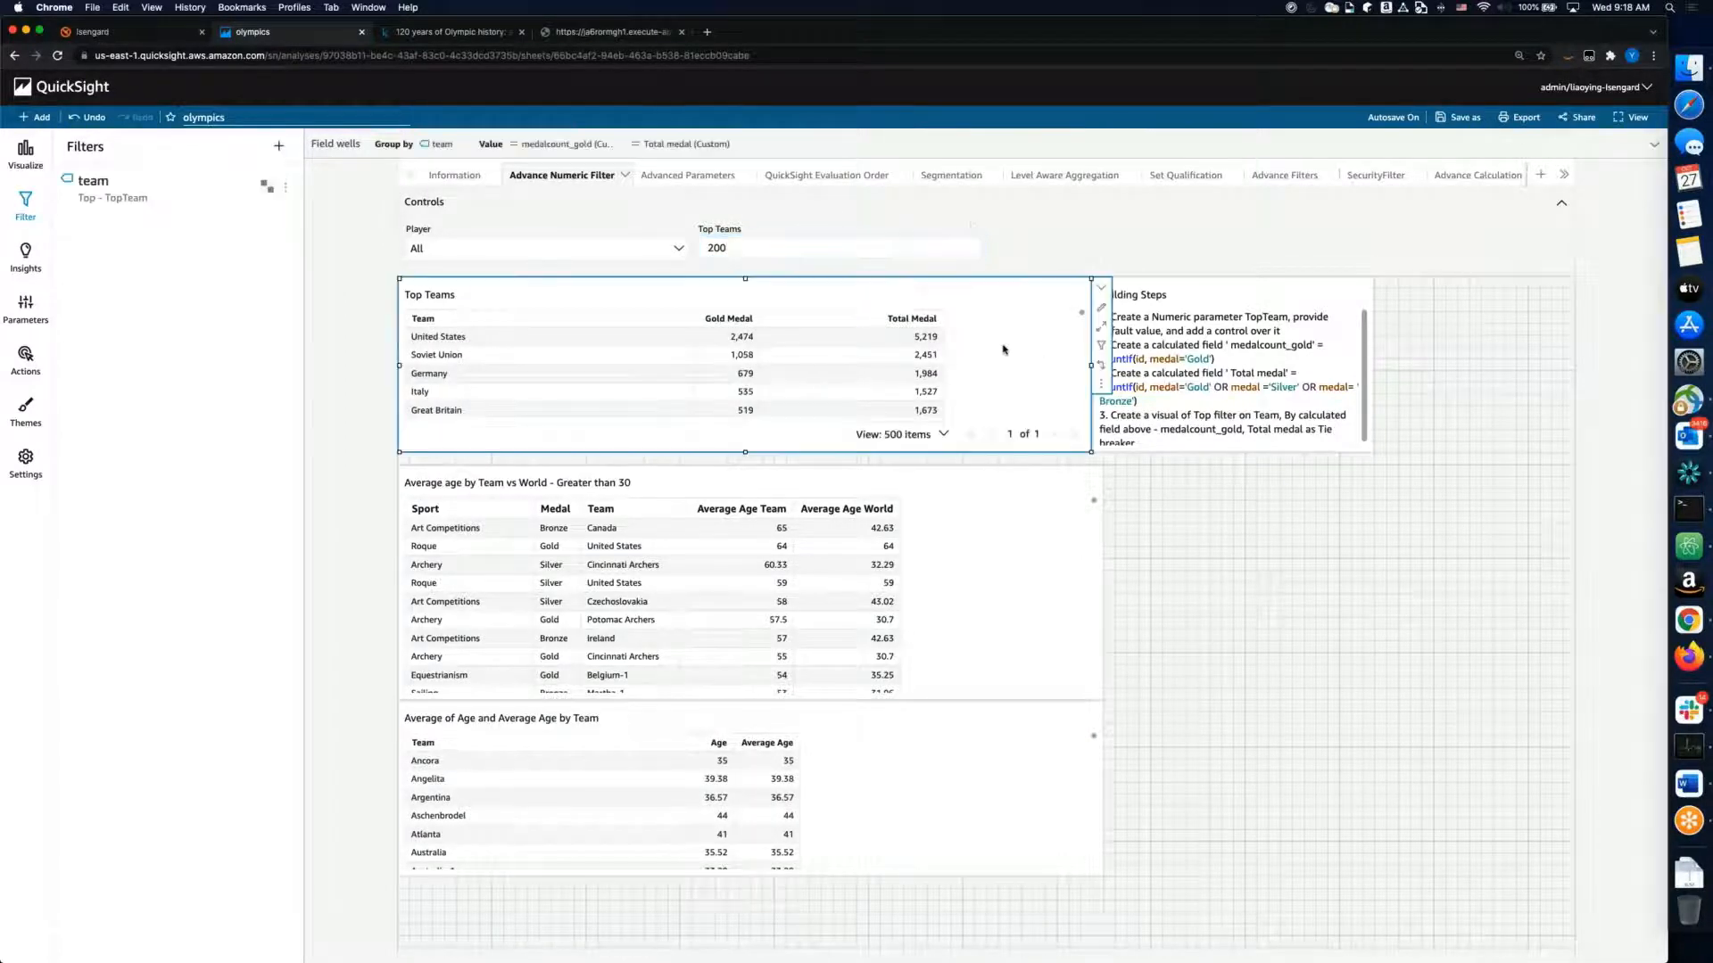
{"action": "scroll", "coordinate": [999, 348], "scroll_direction": "down", "scroll_amount": 15}
{"action": "scroll", "coordinate": [997, 347], "scroll_direction": "down", "scroll_amount": 15}
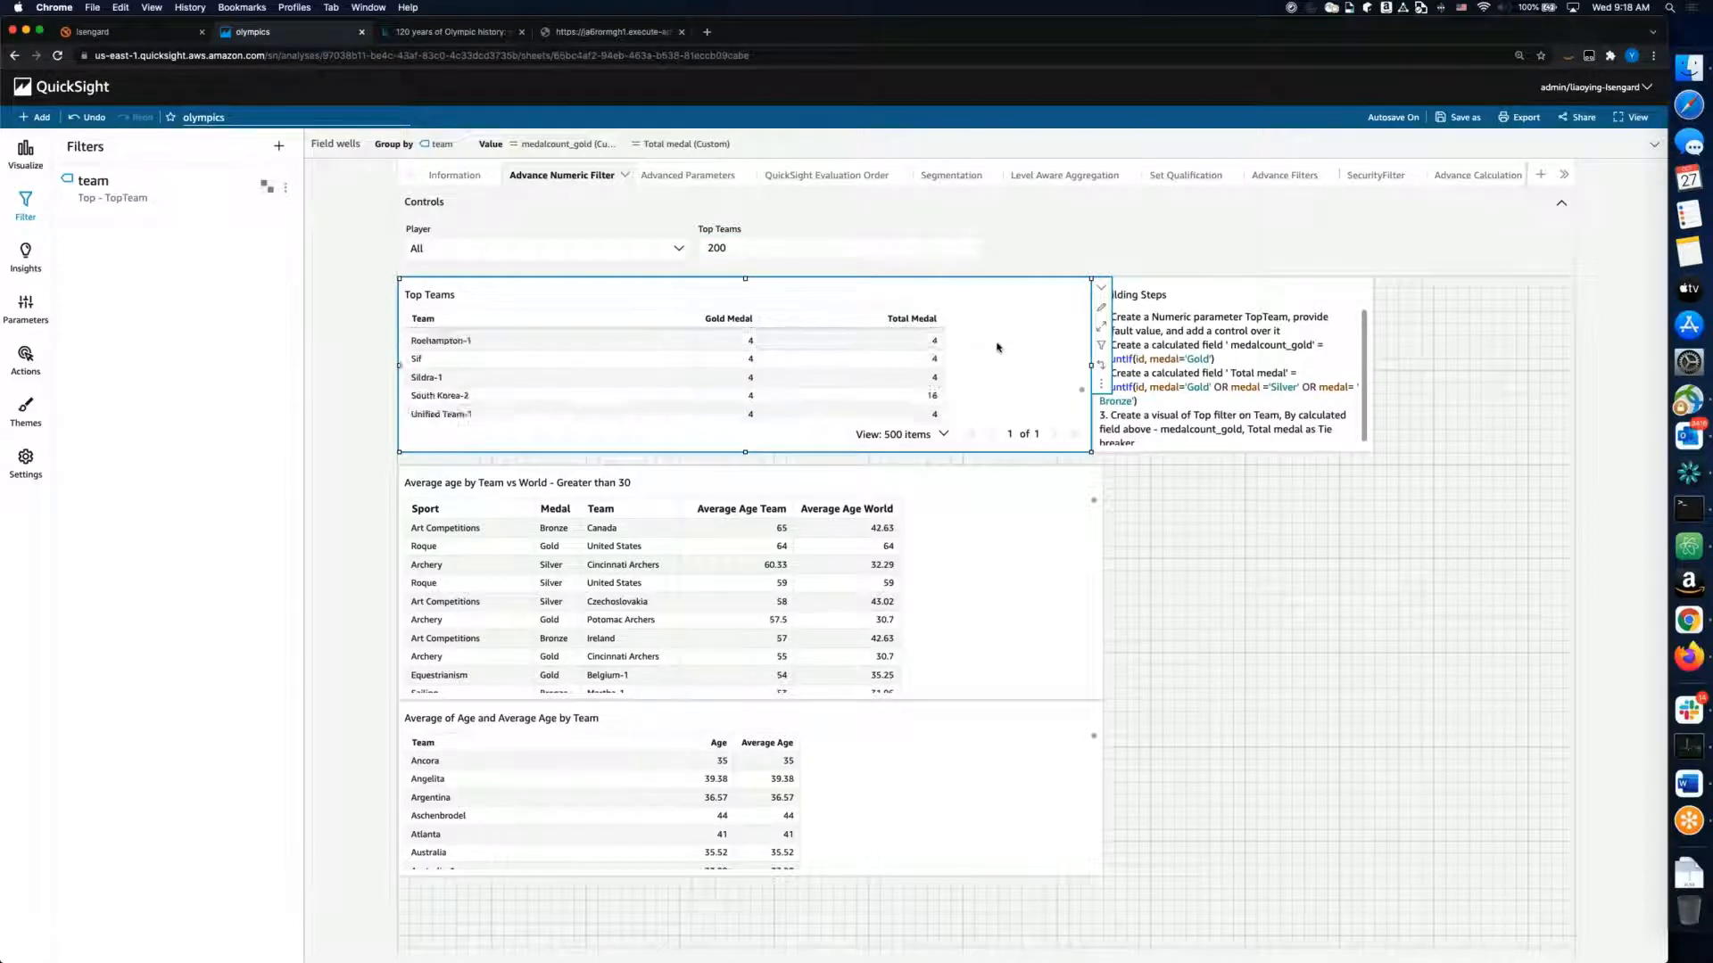
{"action": "scroll", "coordinate": [998, 347], "scroll_direction": "down", "scroll_amount": 5}
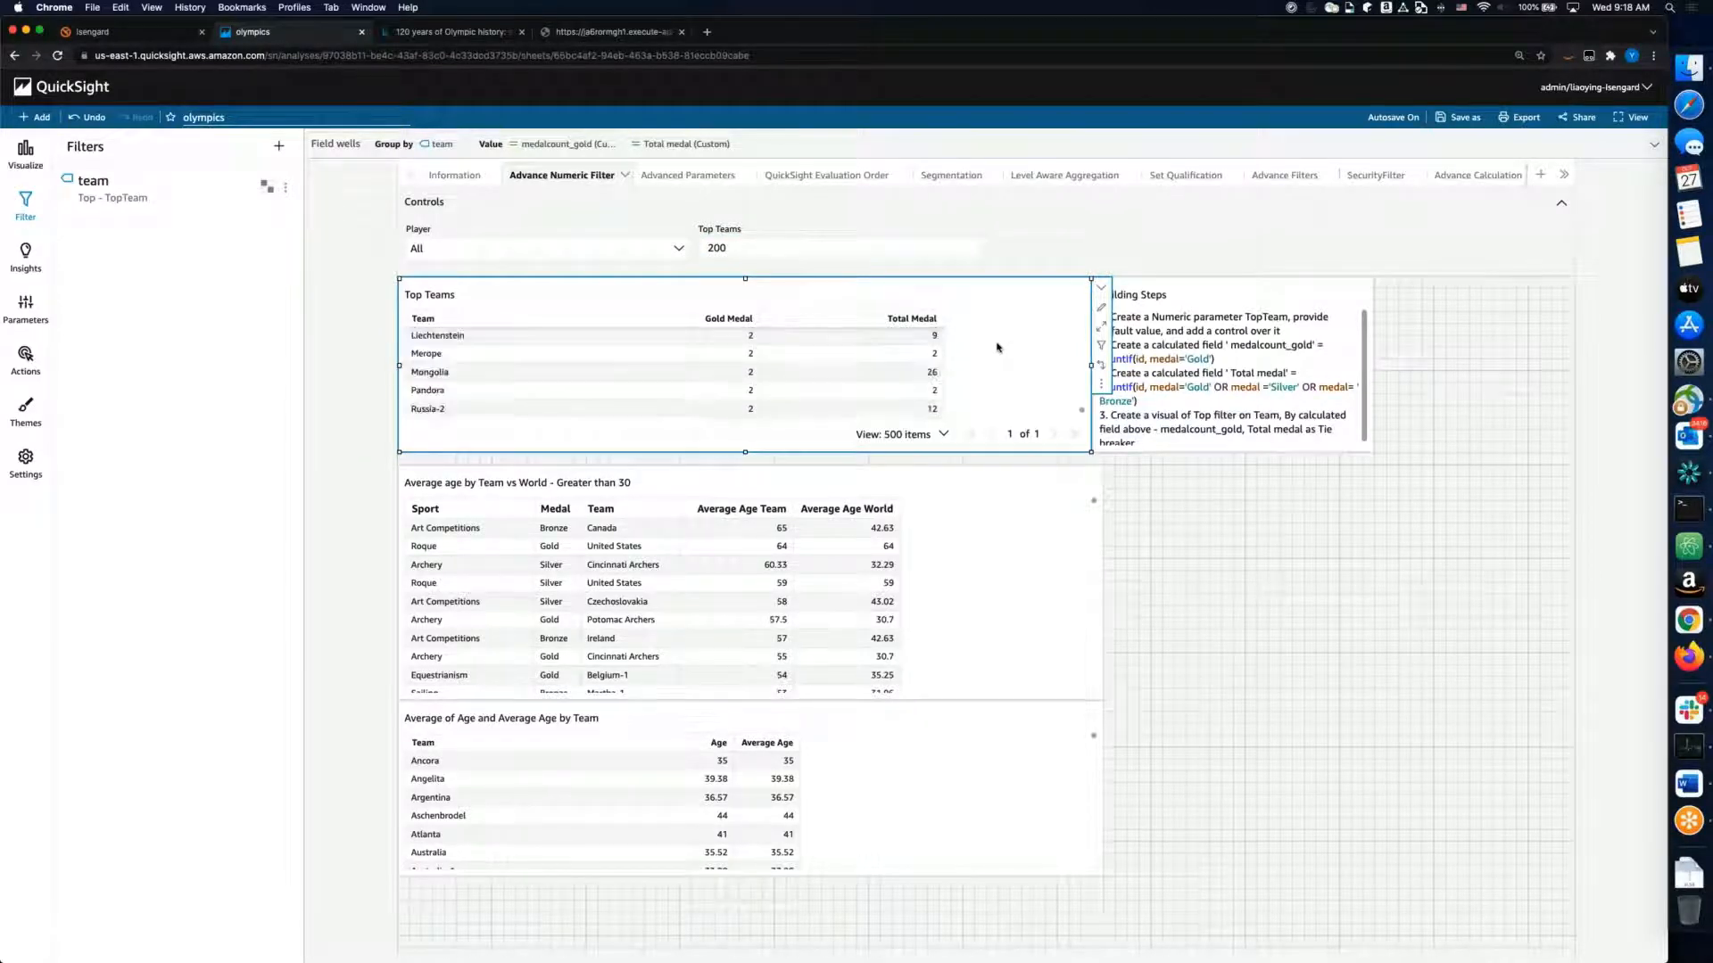
{"action": "scroll", "coordinate": [997, 347], "scroll_direction": "down", "scroll_amount": 1}
{"action": "scroll", "coordinate": [997, 347], "scroll_direction": "down", "scroll_amount": 3}
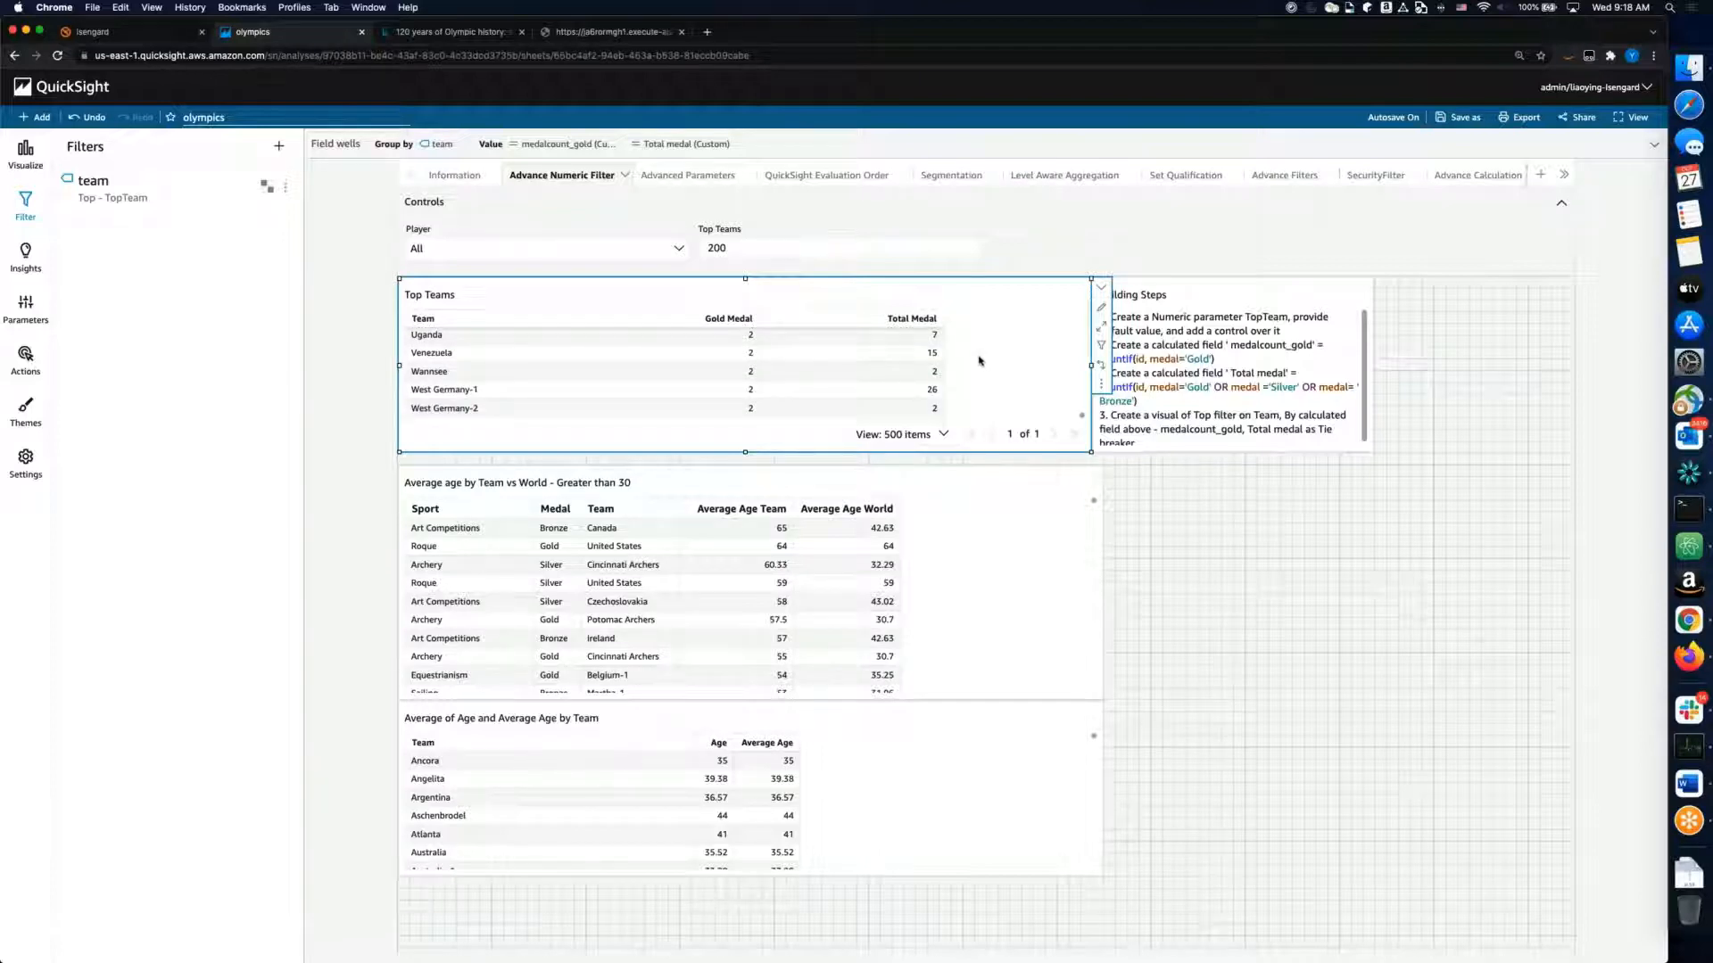
{"action": "scroll", "coordinate": [979, 361], "scroll_direction": "up", "scroll_amount": 10}
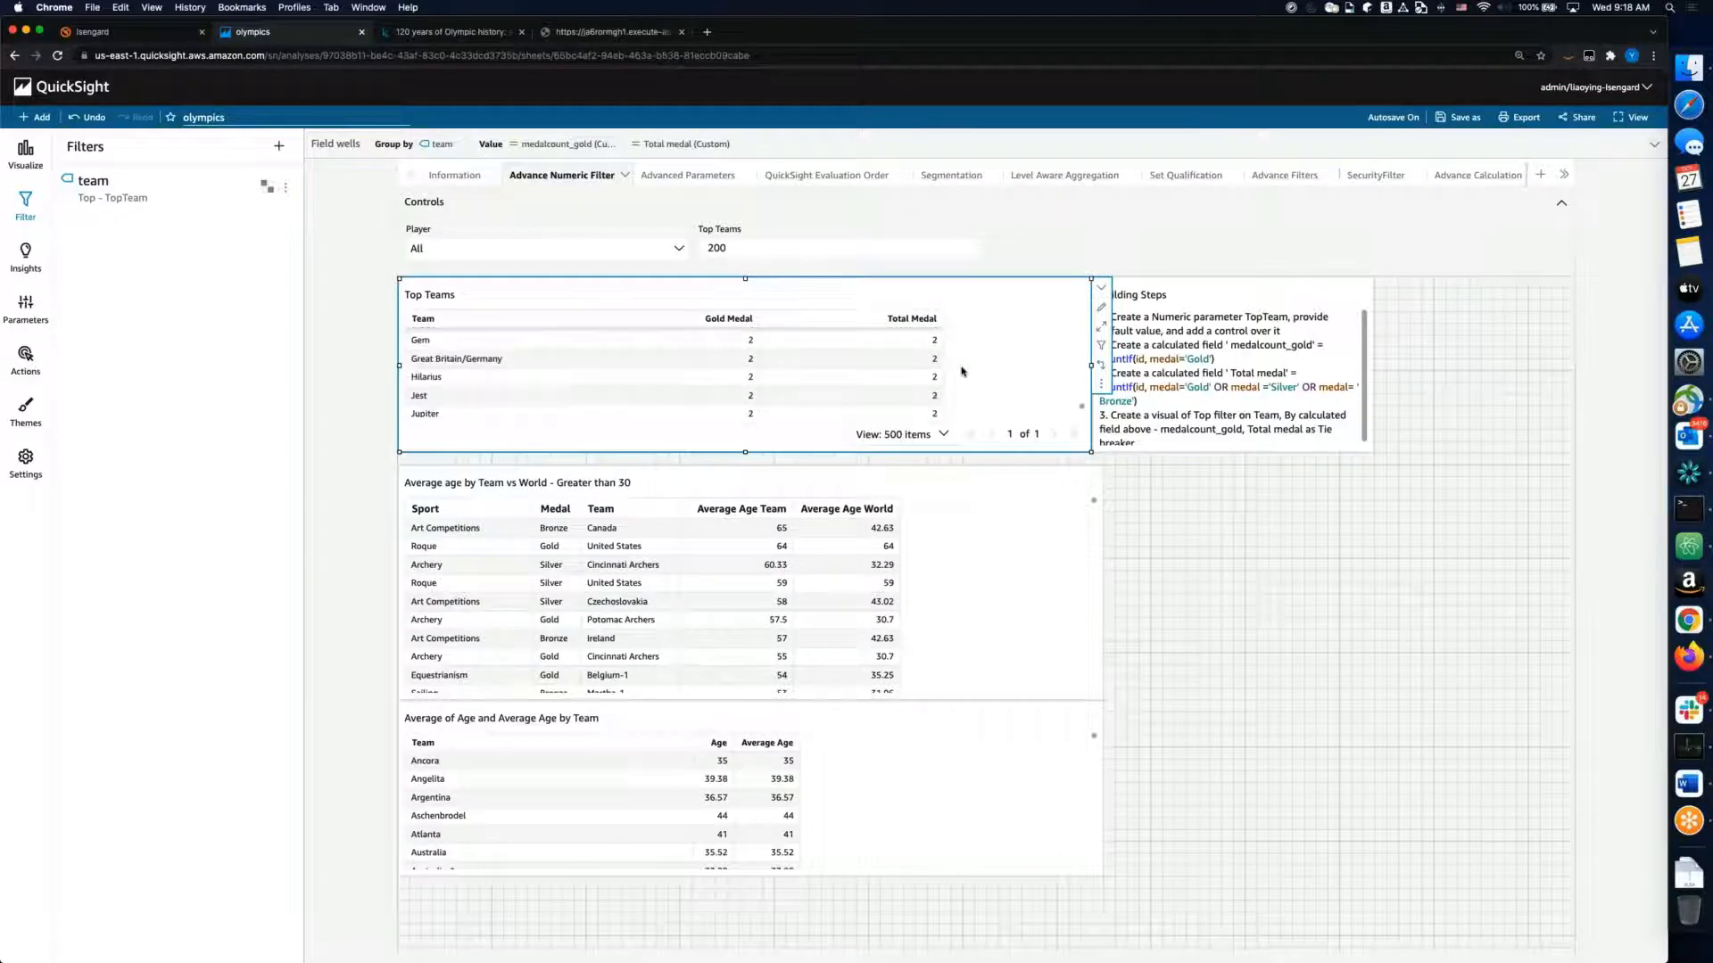
{"action": "scroll", "coordinate": [961, 371], "scroll_direction": "up", "scroll_amount": 5}
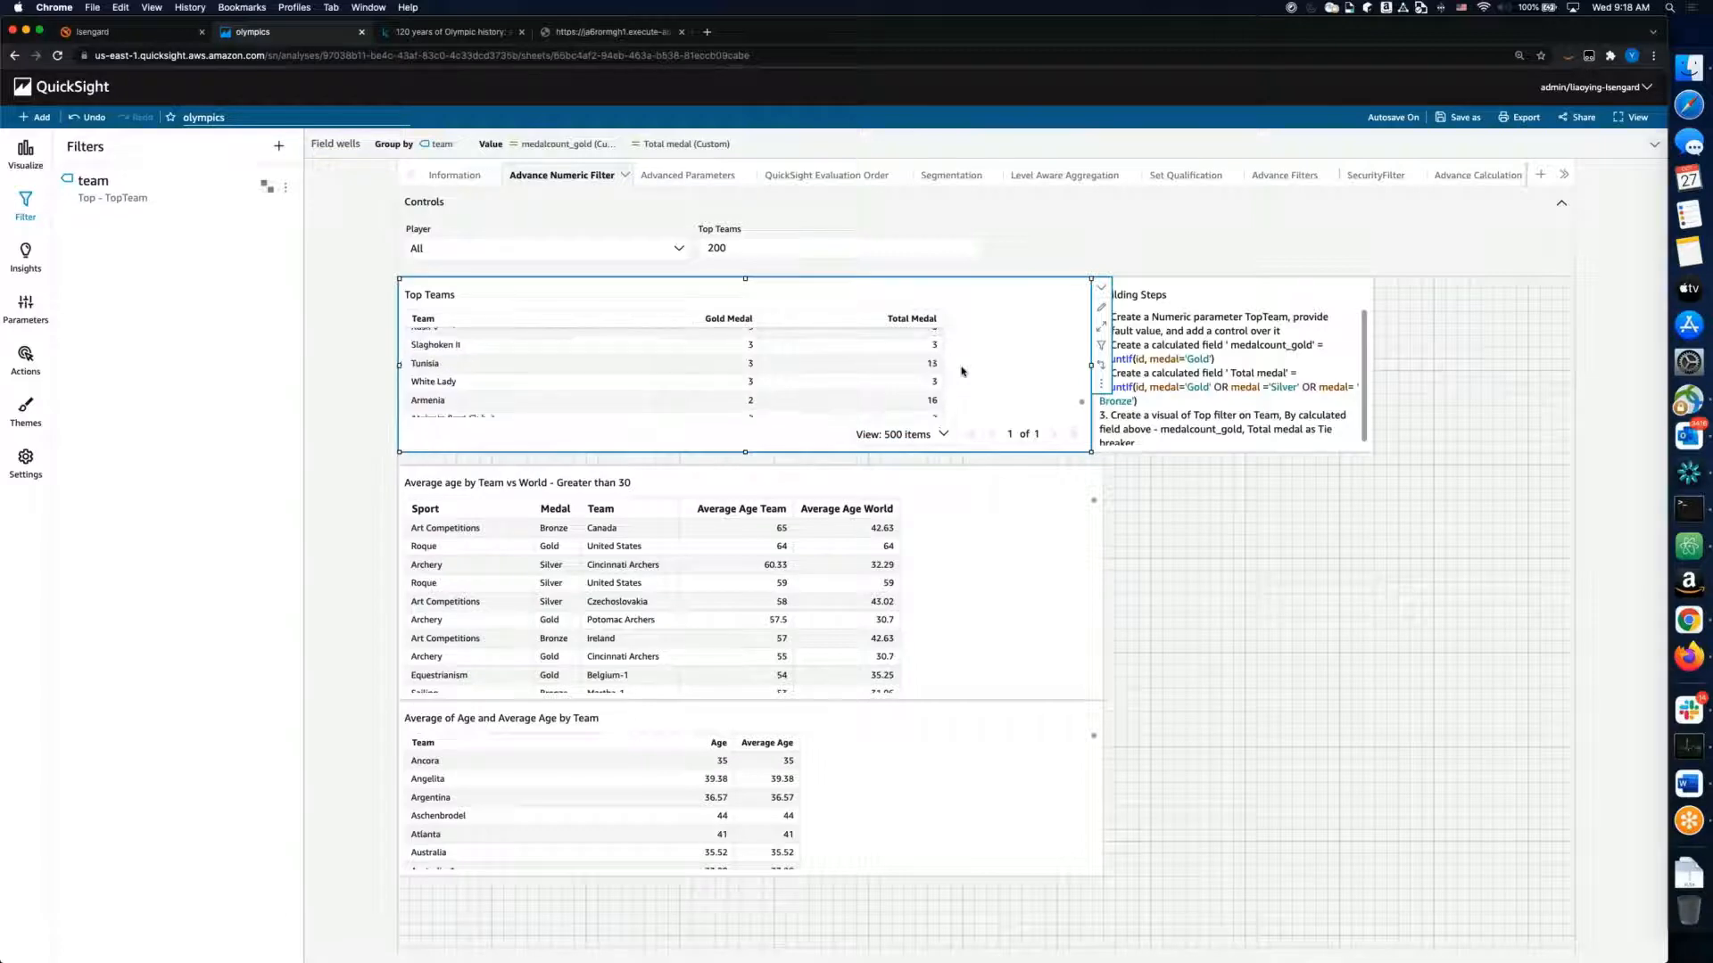
{"action": "scroll", "coordinate": [917, 381], "scroll_direction": "down", "scroll_amount": 3}
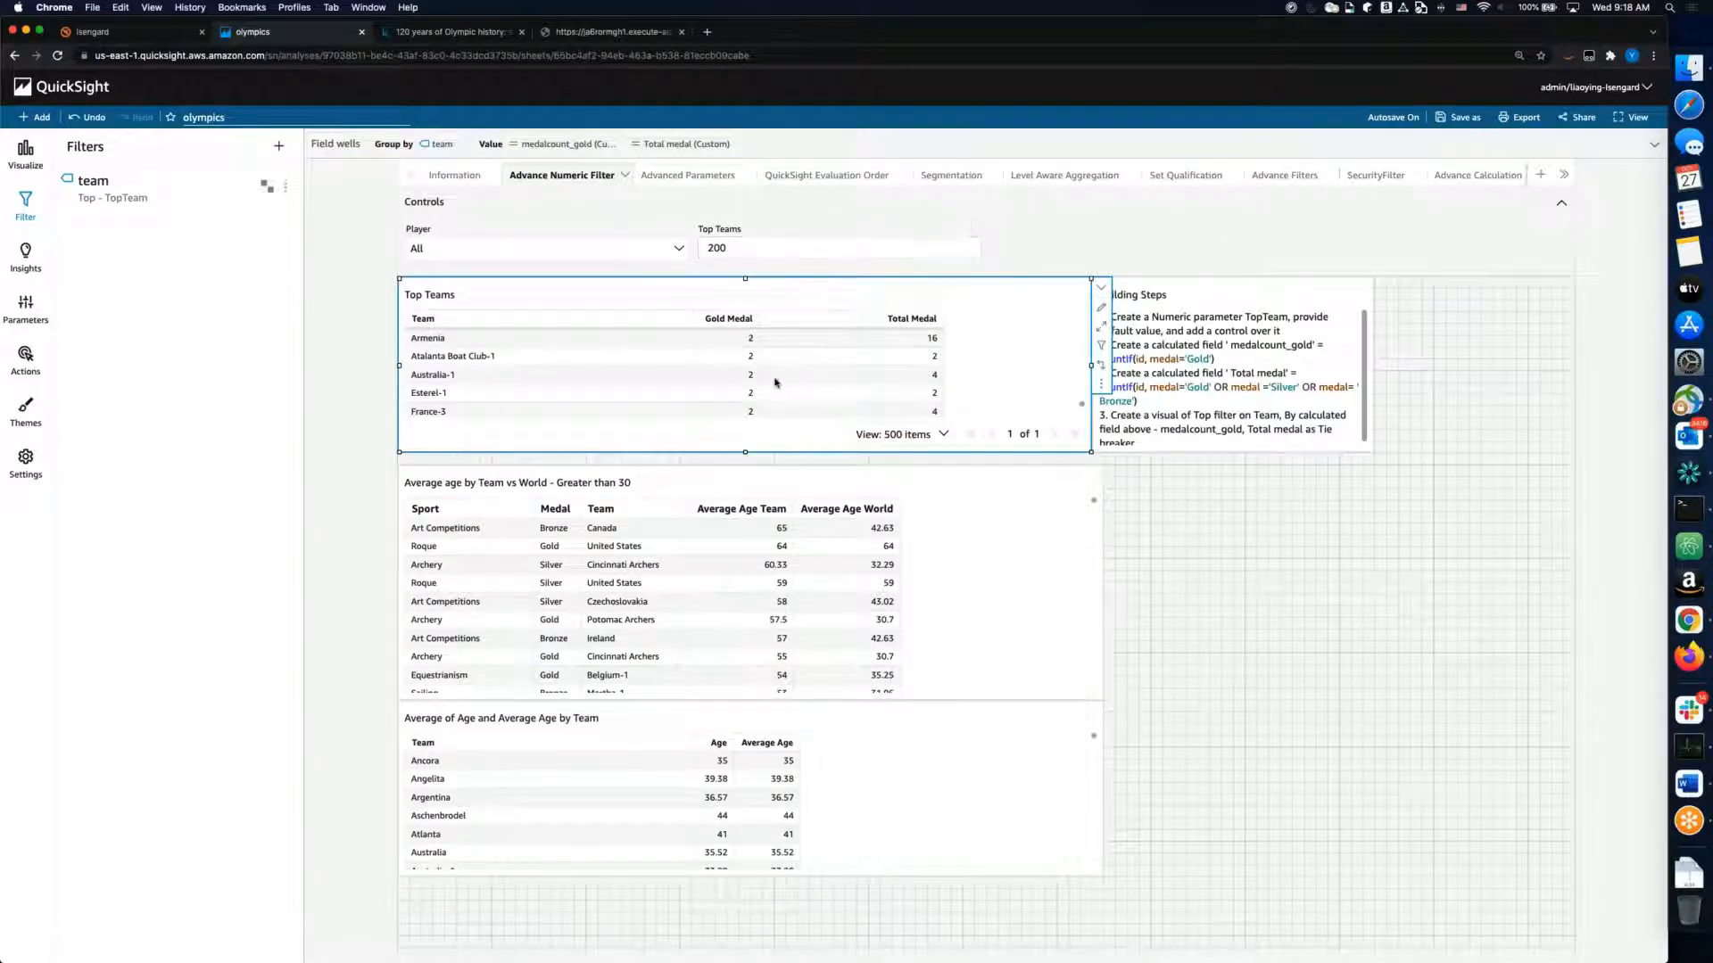
{"action": "scroll", "coordinate": [760, 409], "scroll_direction": "down", "scroll_amount": 1}
{"action": "scroll", "coordinate": [759, 409], "scroll_direction": "down", "scroll_amount": 15}
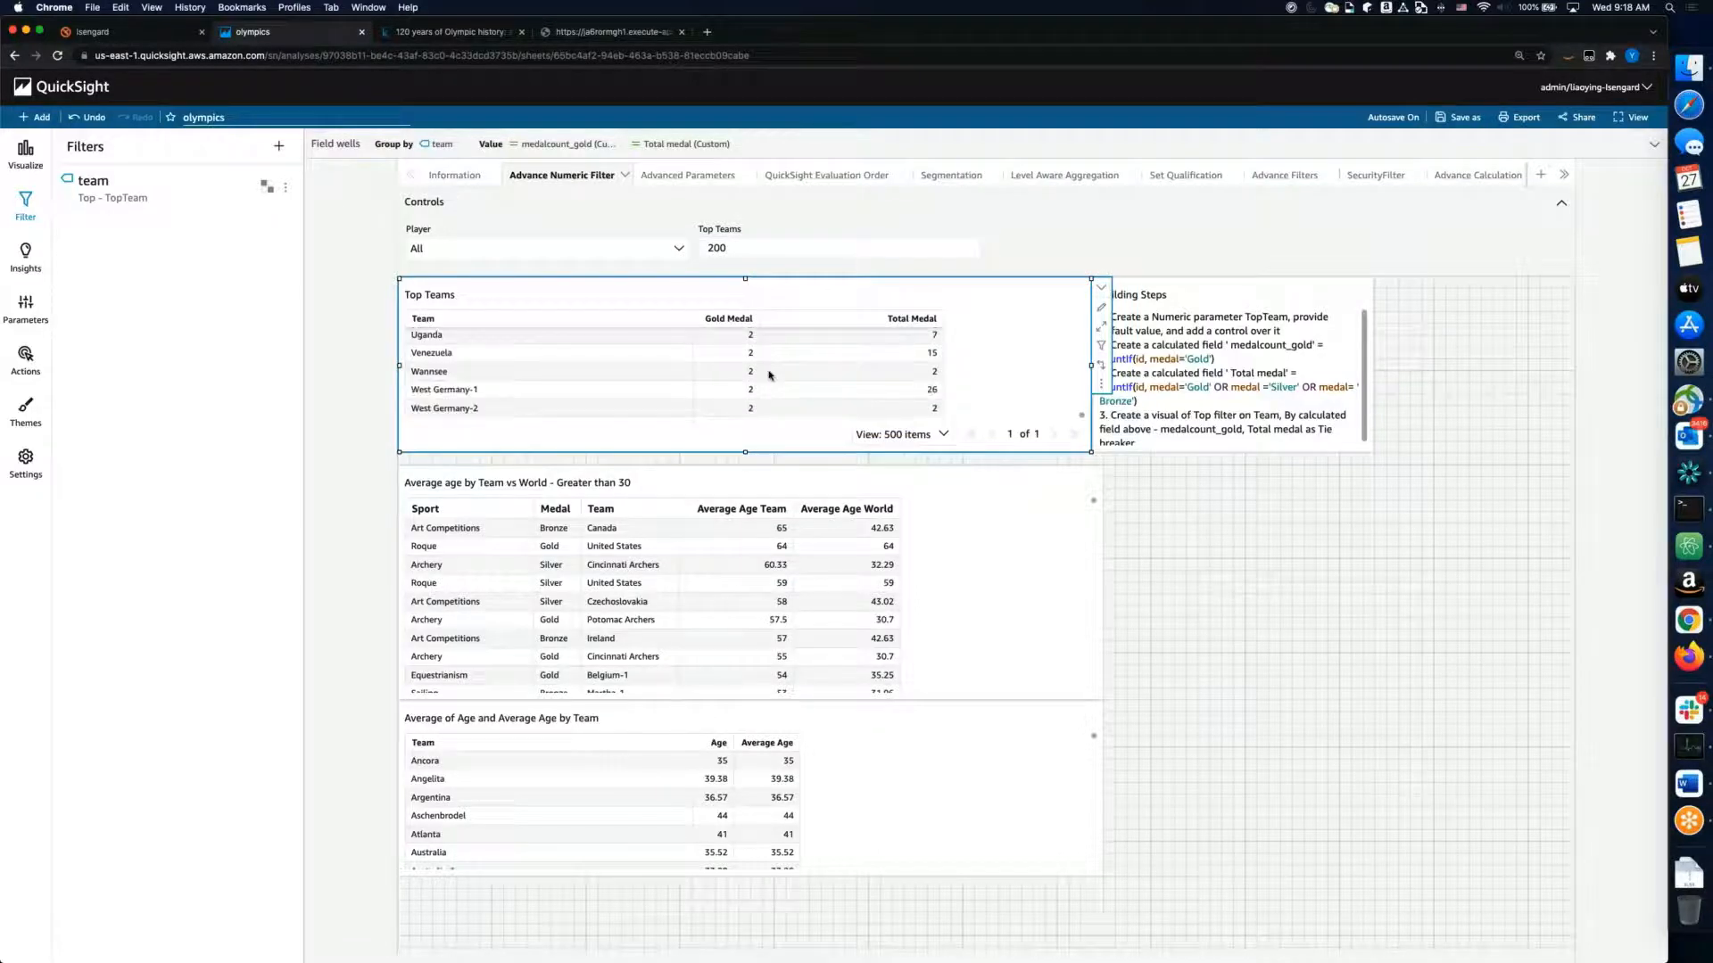
Step: Set the Top Teams control to 185 and check which tied teams remain at the end of the Top Teams table
{"action": "double_click", "coordinate": [701, 247]}
{"action": "type", "text": "185"}
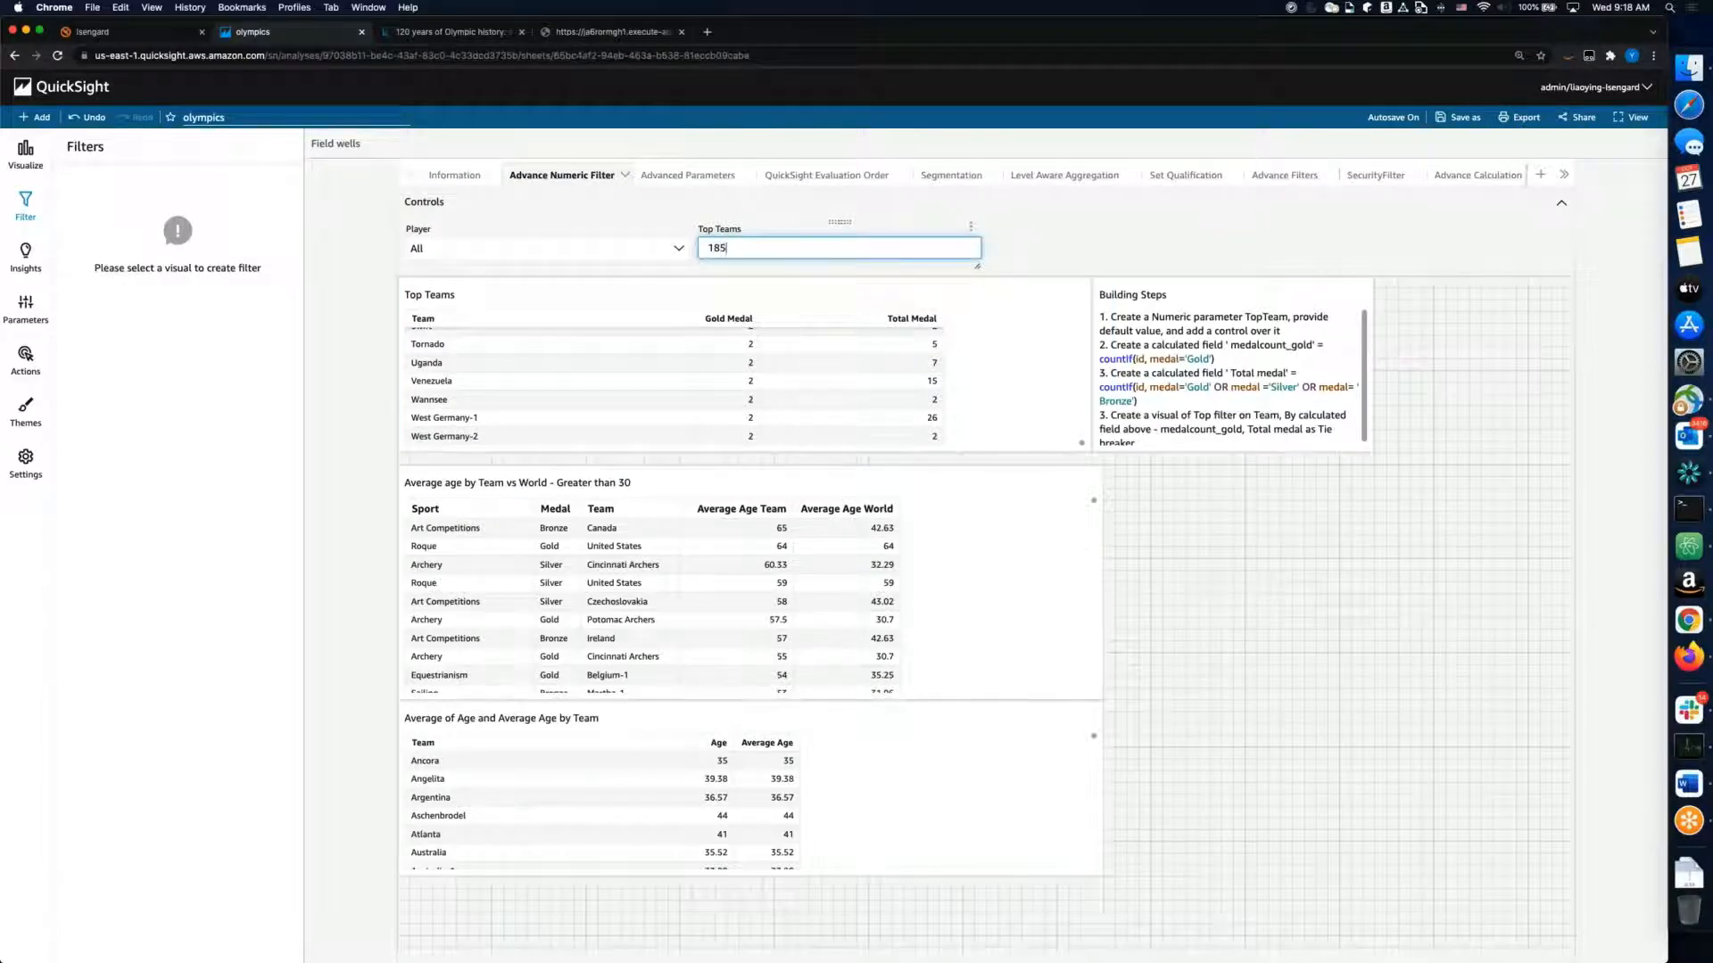
{"action": "key", "text": "Return"}
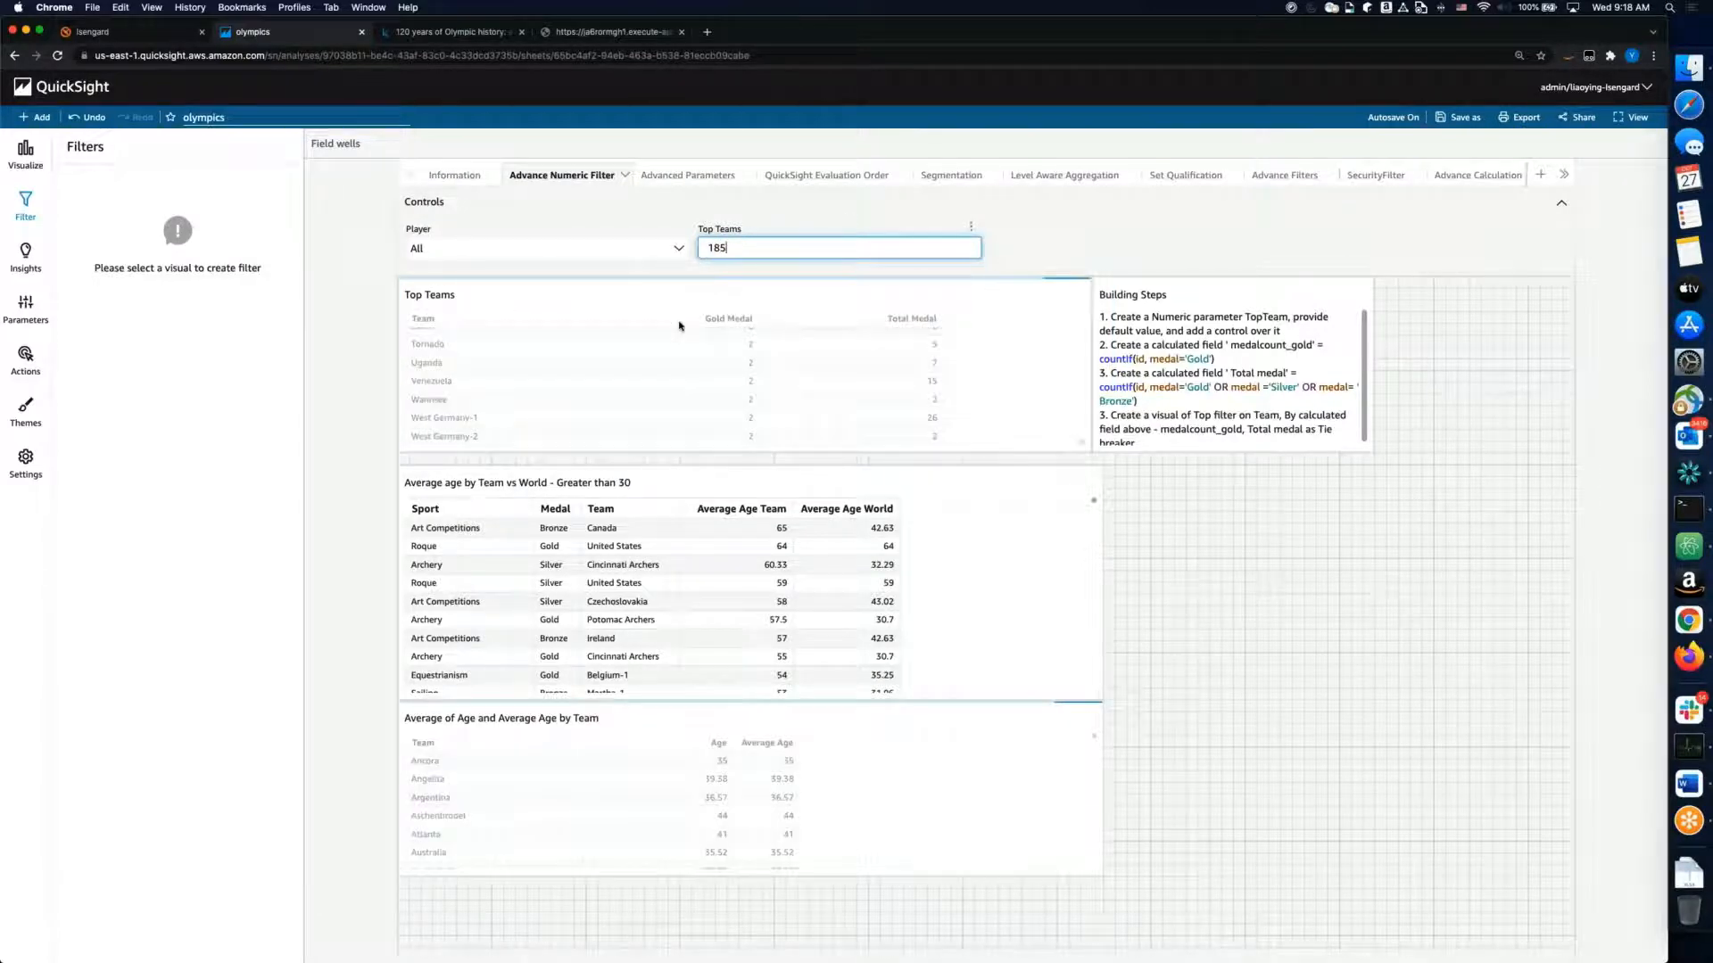
{"action": "scroll", "coordinate": [1040, 352], "scroll_direction": "down", "scroll_amount": 20}
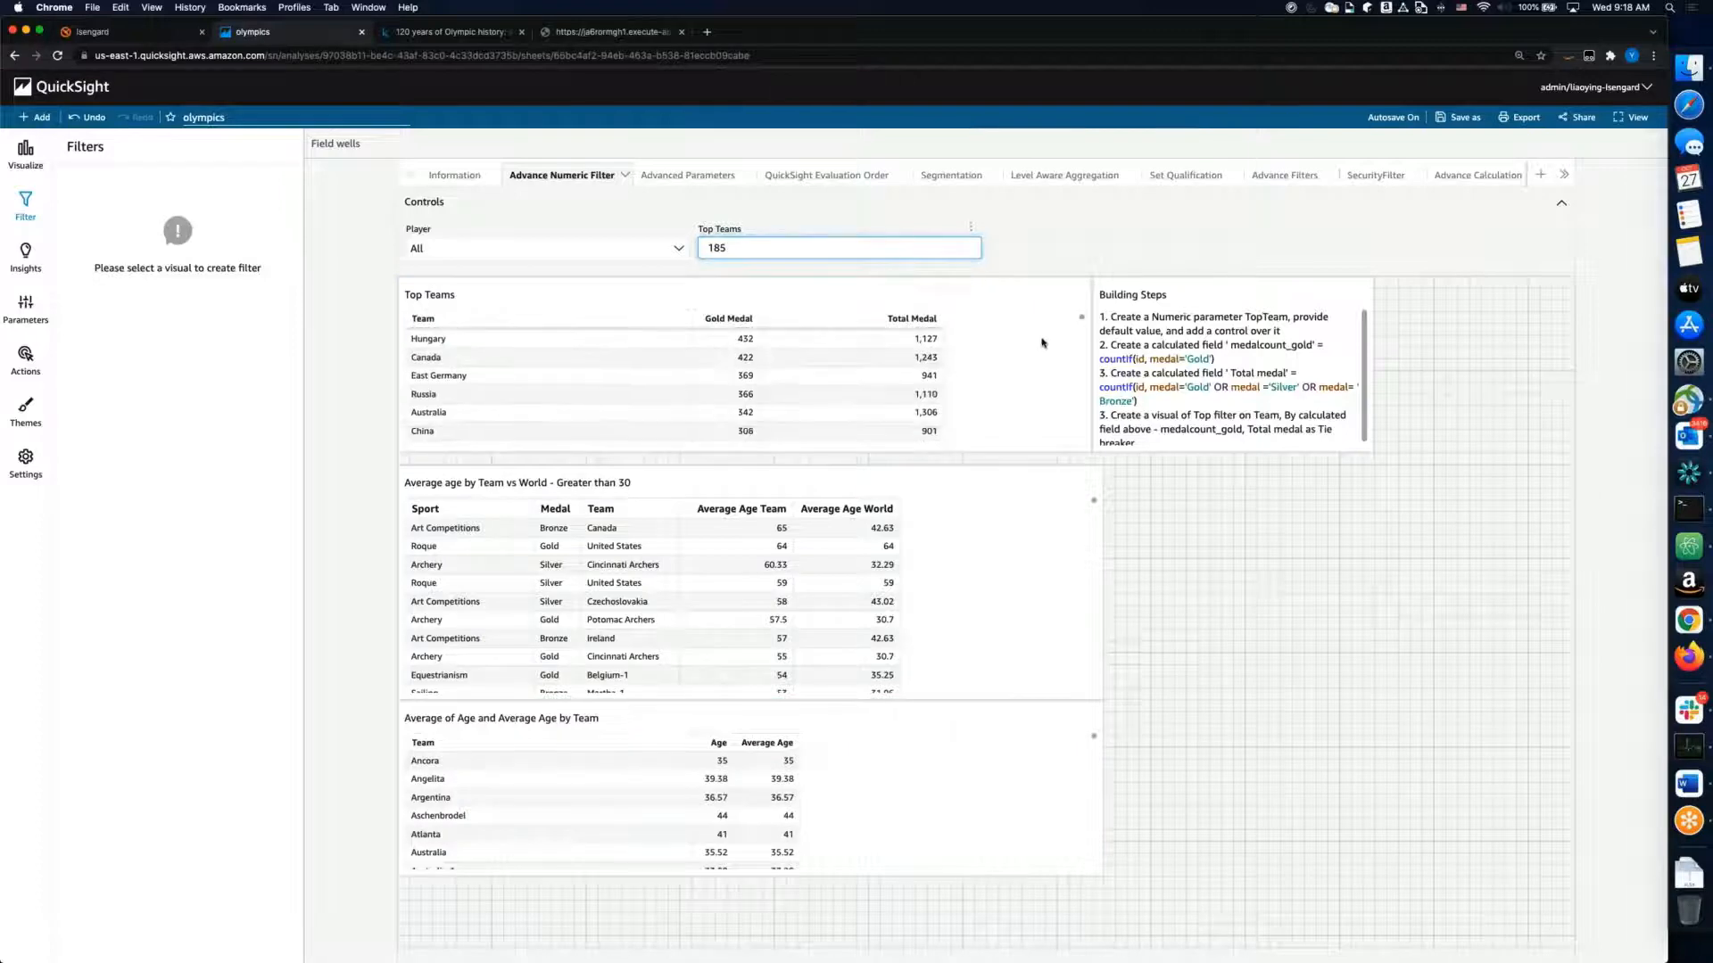
{"action": "left_click", "coordinate": [1041, 352]}
{"action": "scroll", "coordinate": [1041, 352], "scroll_direction": "down", "scroll_amount": 10}
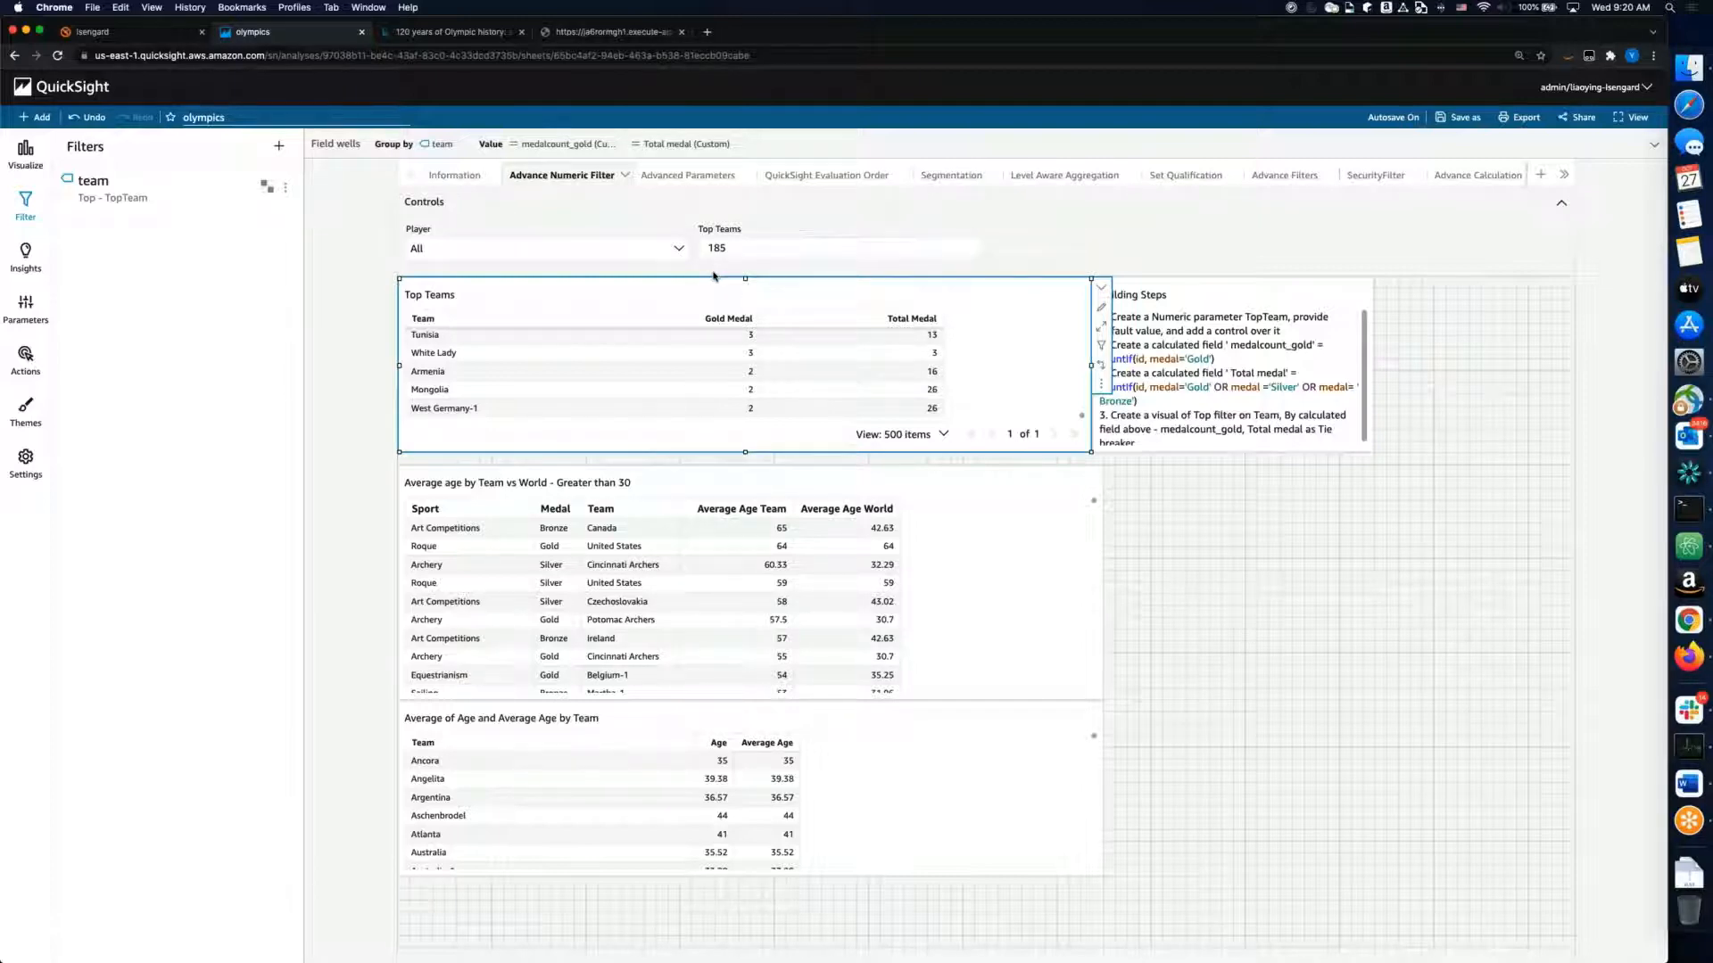
Step: Set the Top Teams control to 10
{"action": "left_click", "coordinate": [735, 253]}
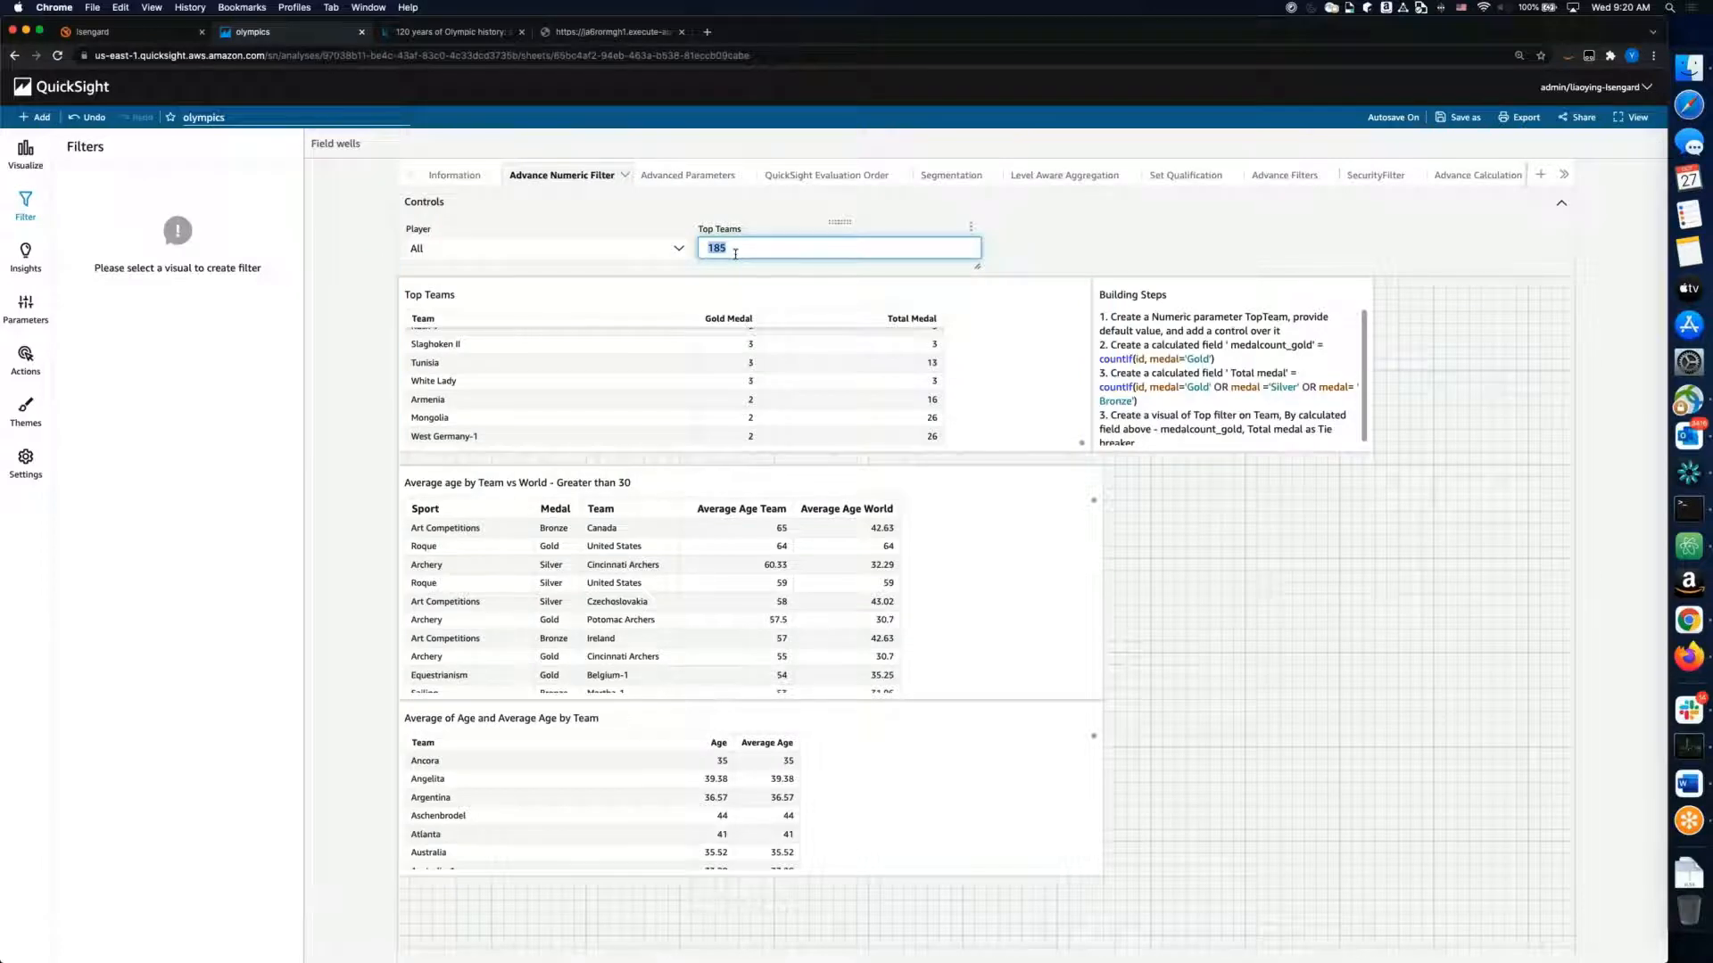
{"action": "type", "text": "10"}
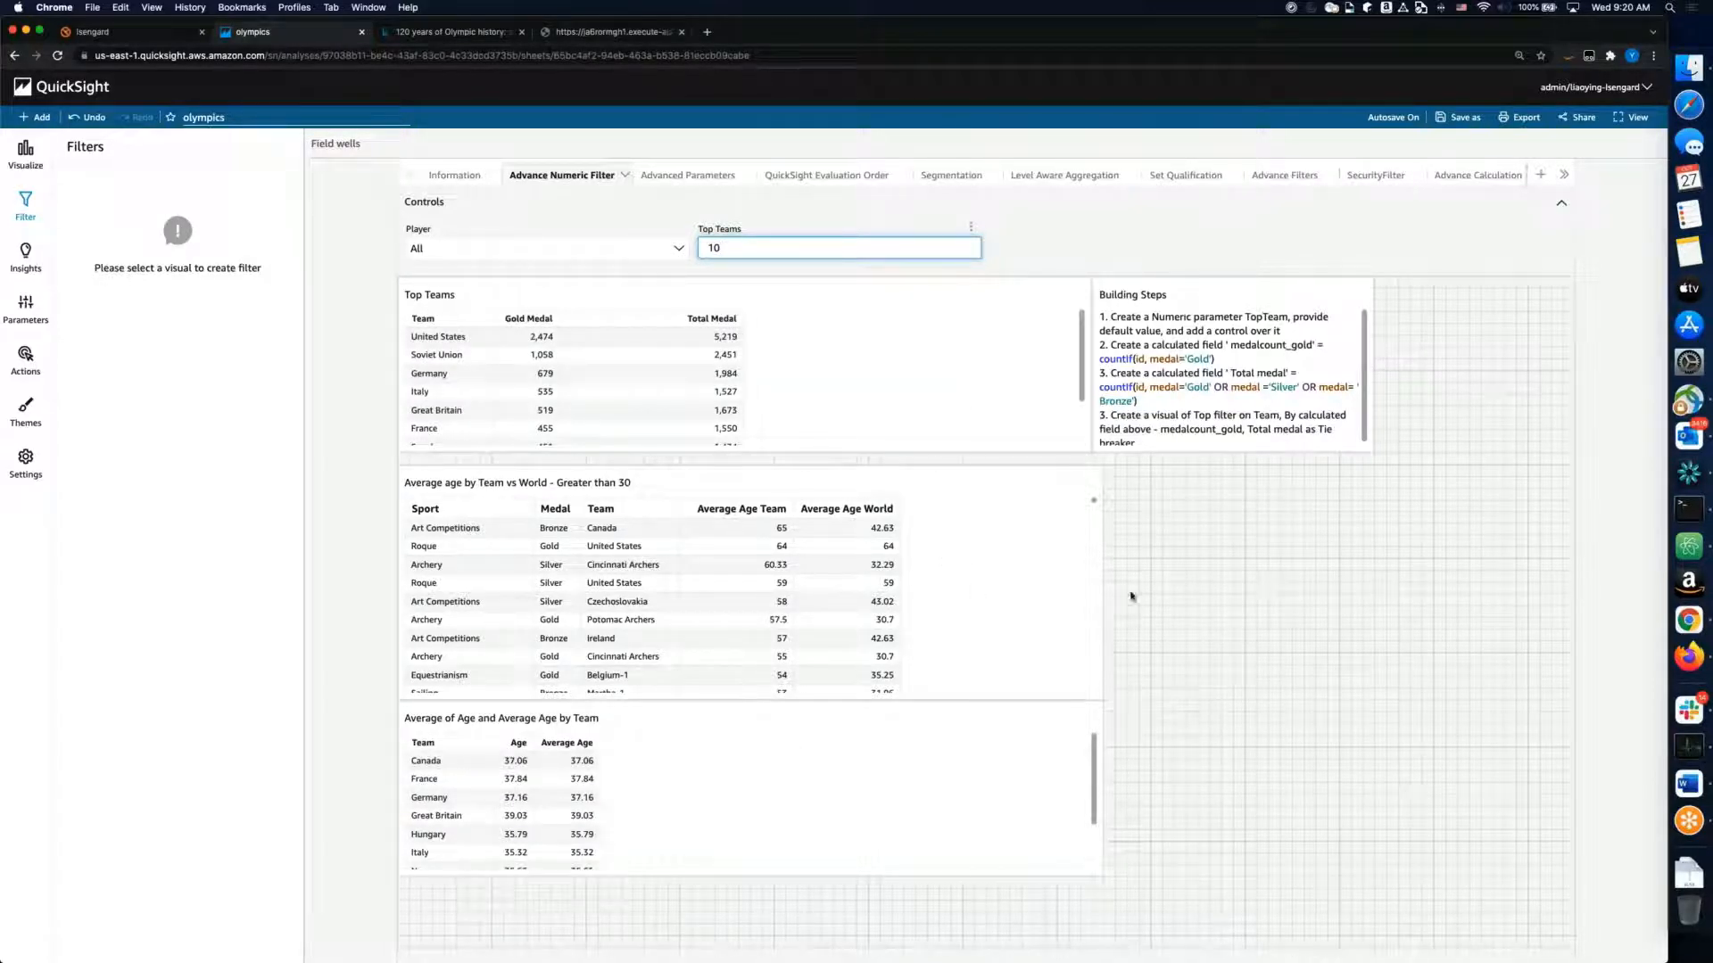
Step: Disable the avg_age_team filter on the Average age by Team vs World table and look through its rows
{"action": "left_click", "coordinate": [1017, 560]}
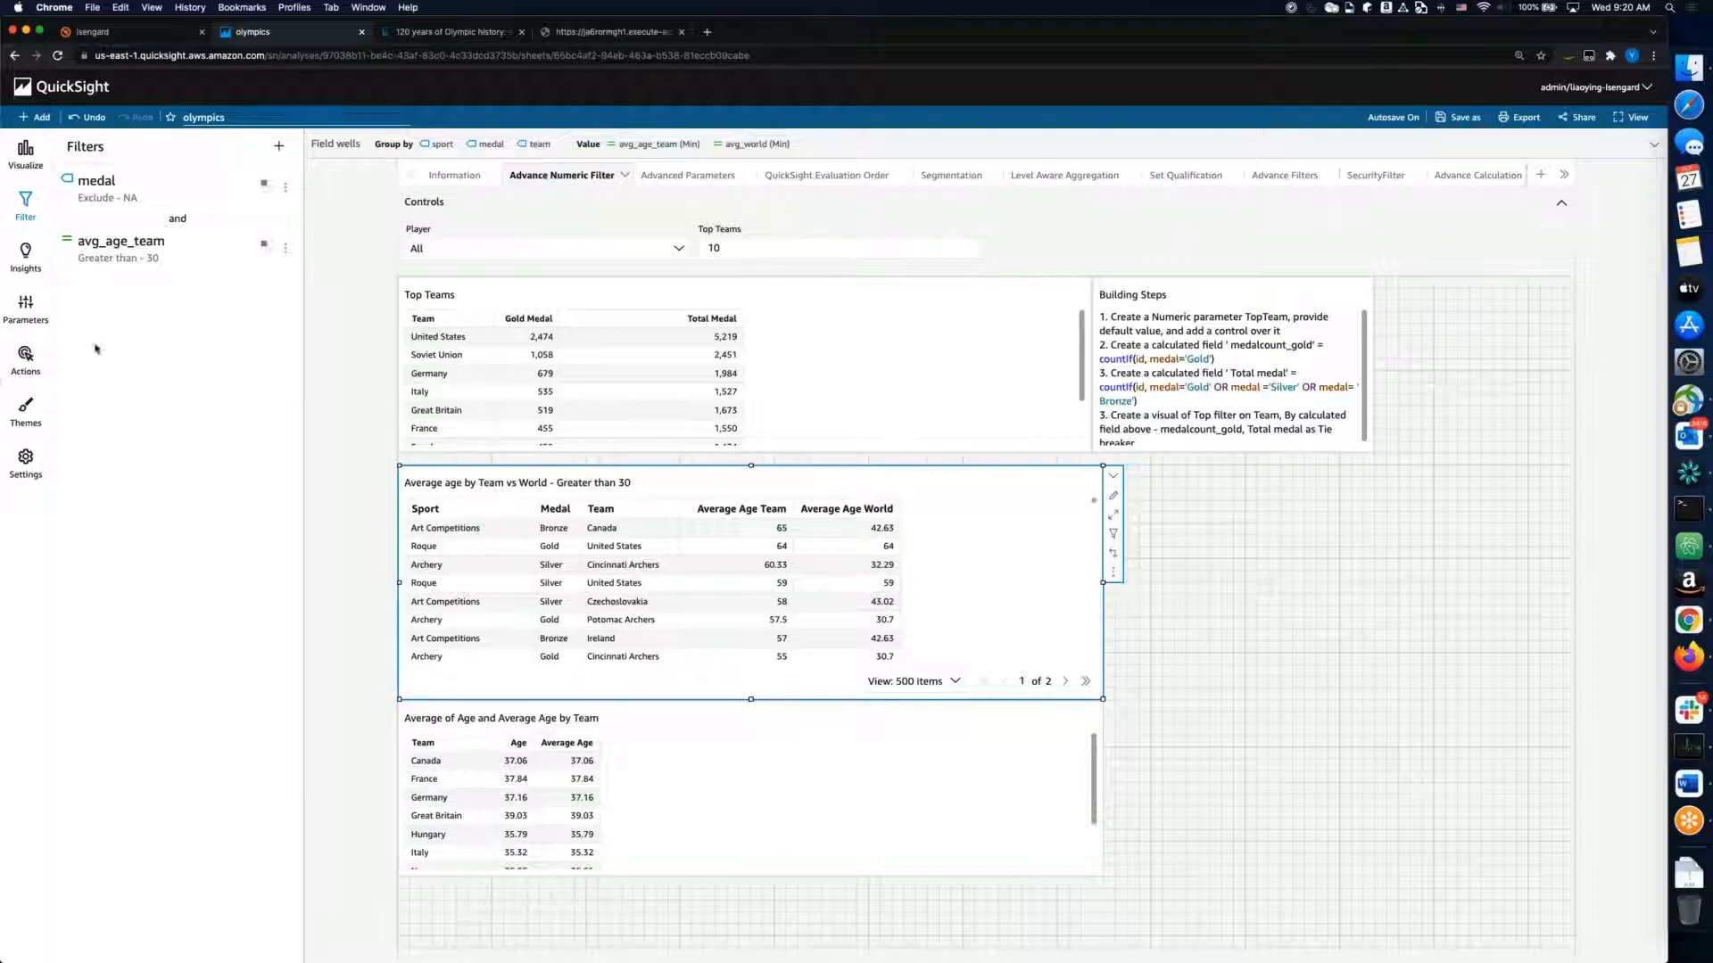
{"action": "left_click", "coordinate": [285, 248]}
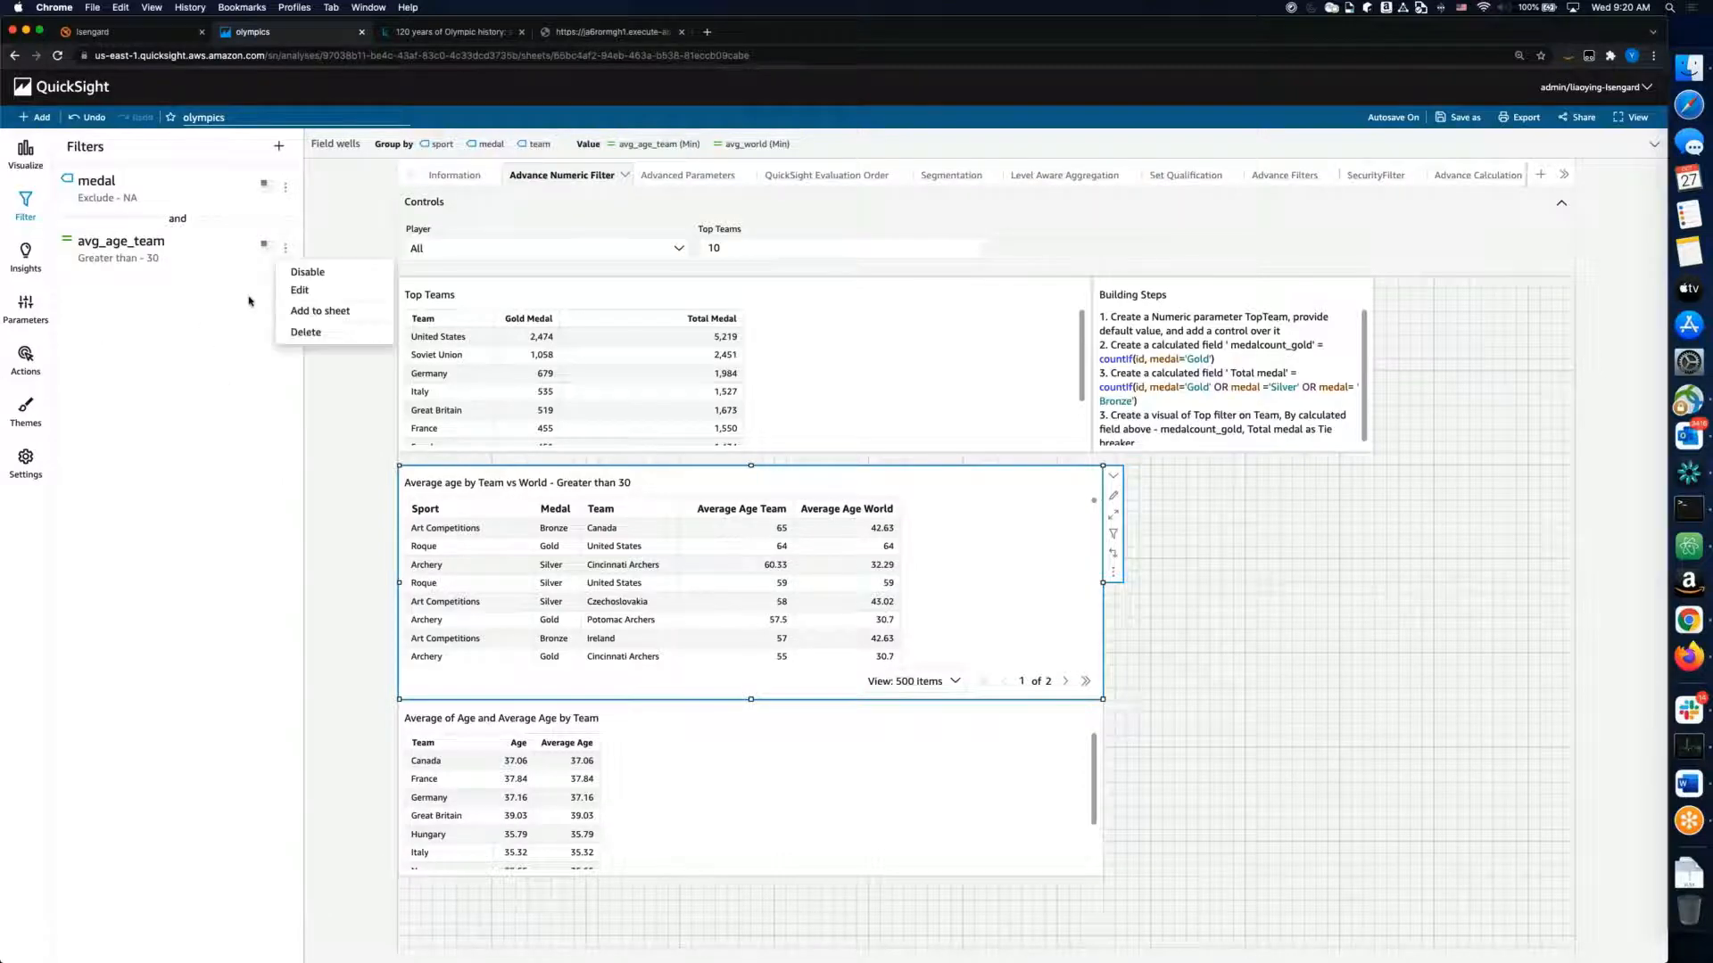
{"action": "left_click", "coordinate": [326, 272]}
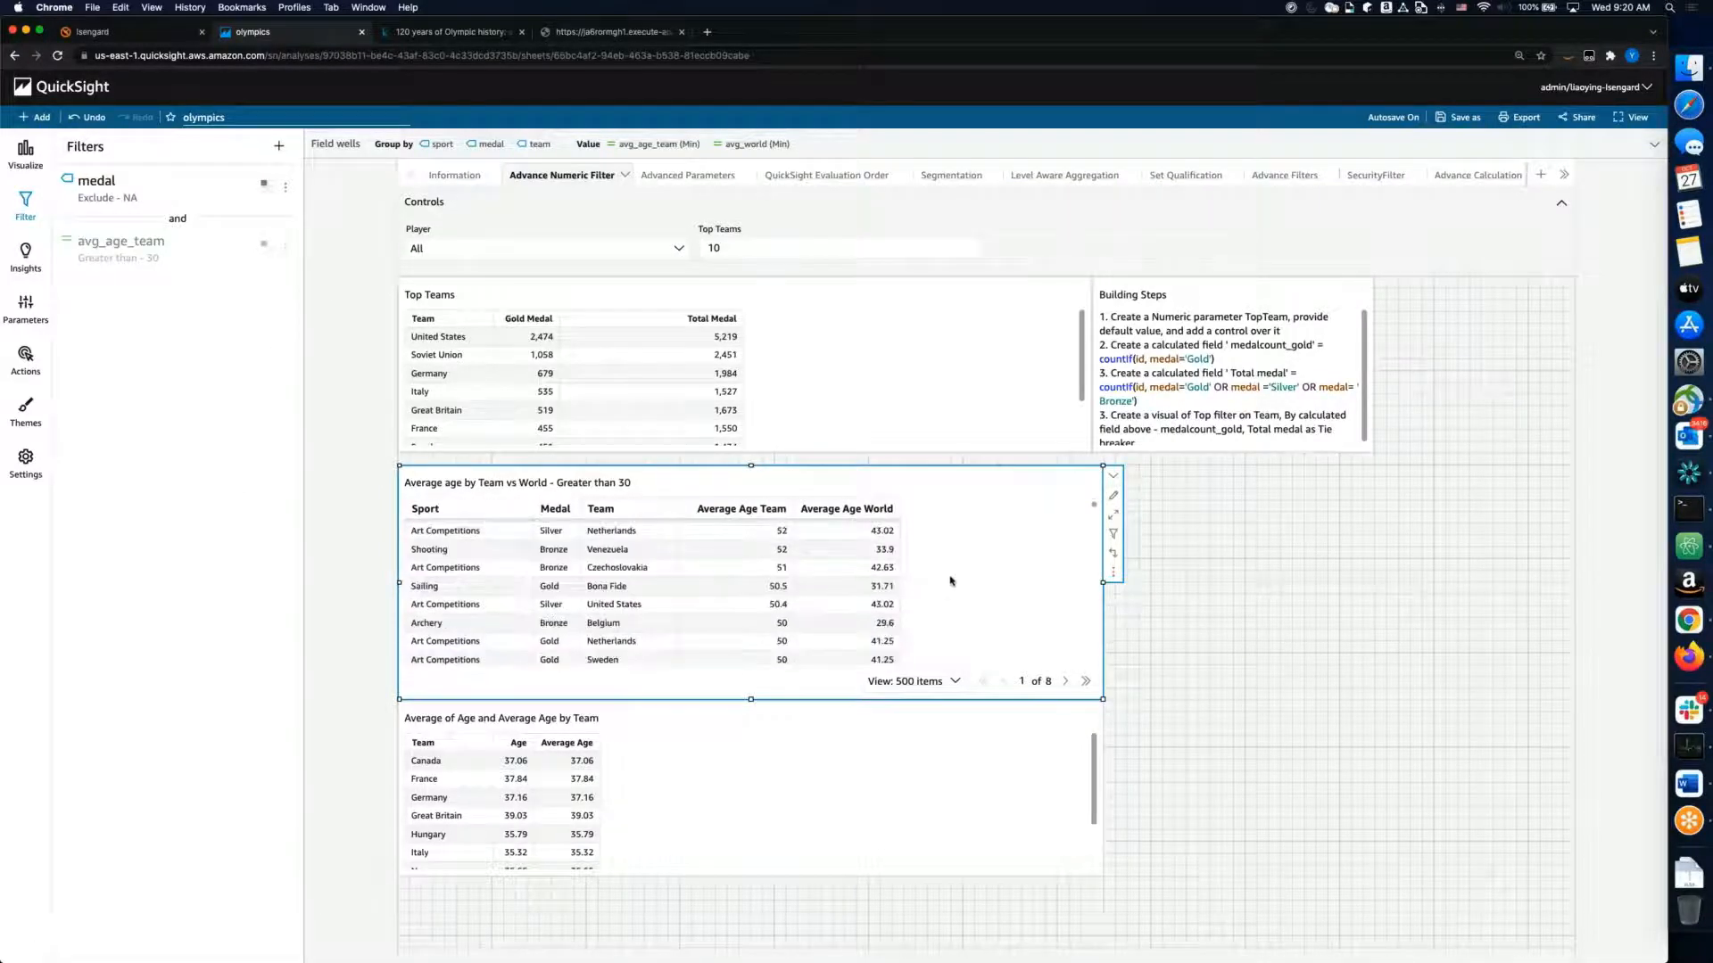
{"action": "scroll", "coordinate": [948, 582], "scroll_direction": "down", "scroll_amount": 5}
{"action": "scroll", "coordinate": [948, 582], "scroll_direction": "up", "scroll_amount": 5}
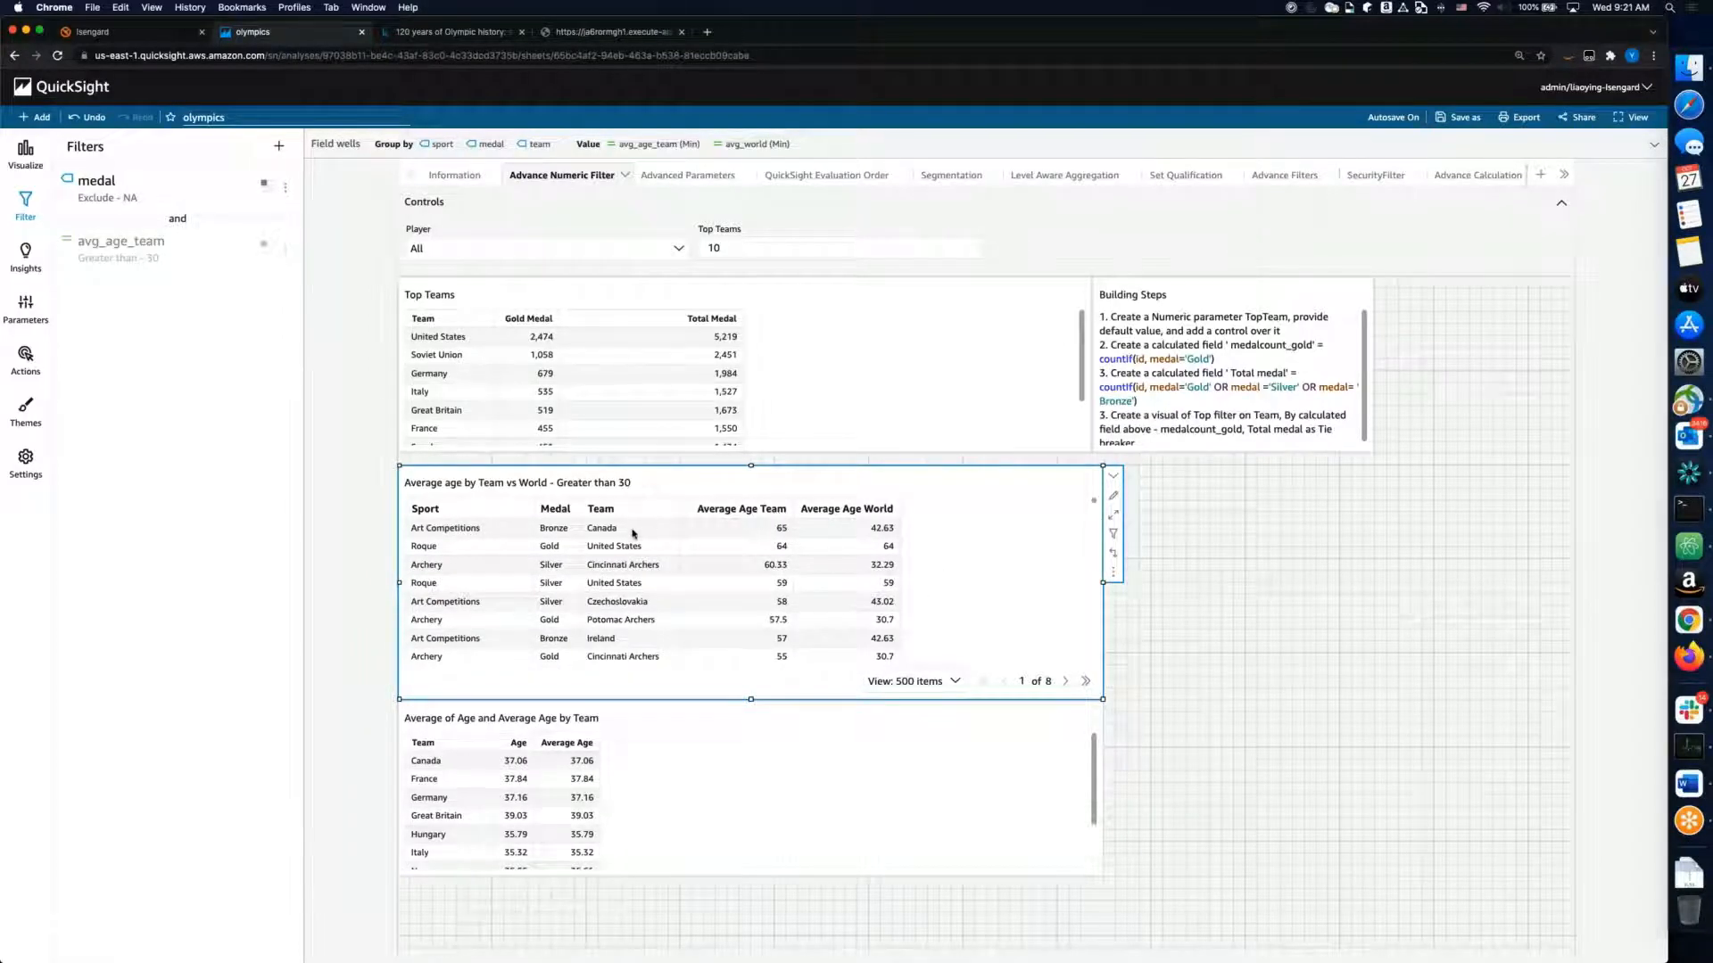
Step: Sort the Average age by Team vs World table by sport and compare the team and world averages
{"action": "left_click", "coordinate": [516, 506]}
{"action": "mouse_move", "coordinate": [526, 555]}
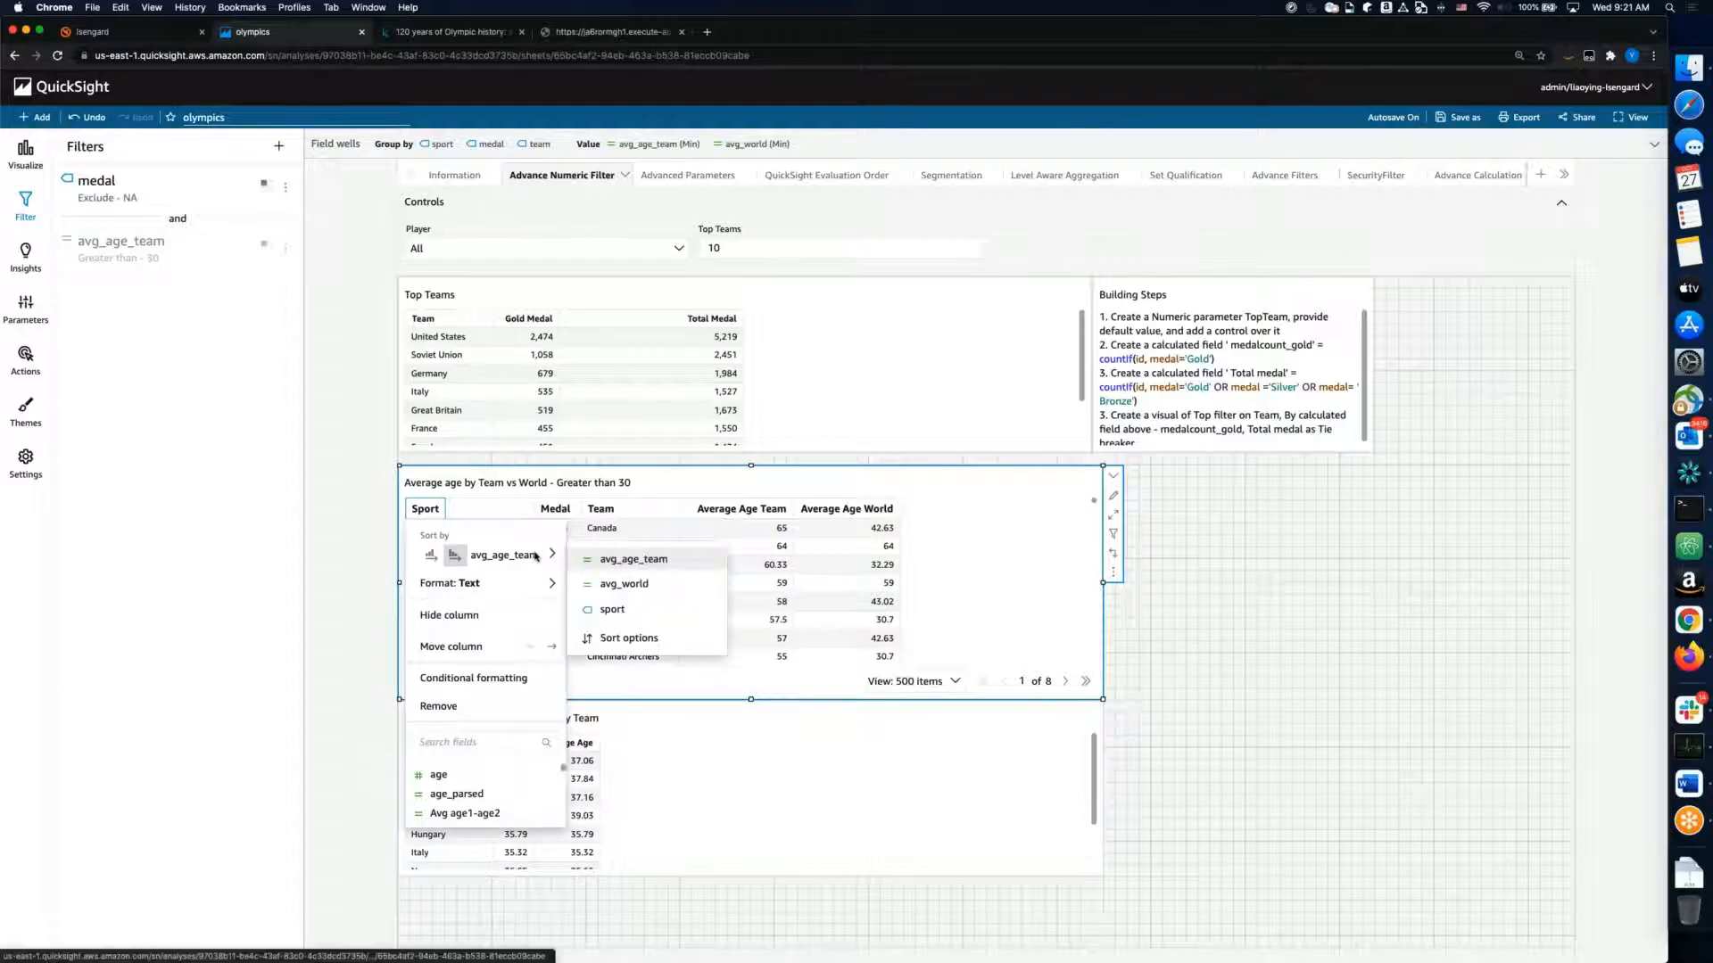
{"action": "left_click", "coordinate": [607, 613]}
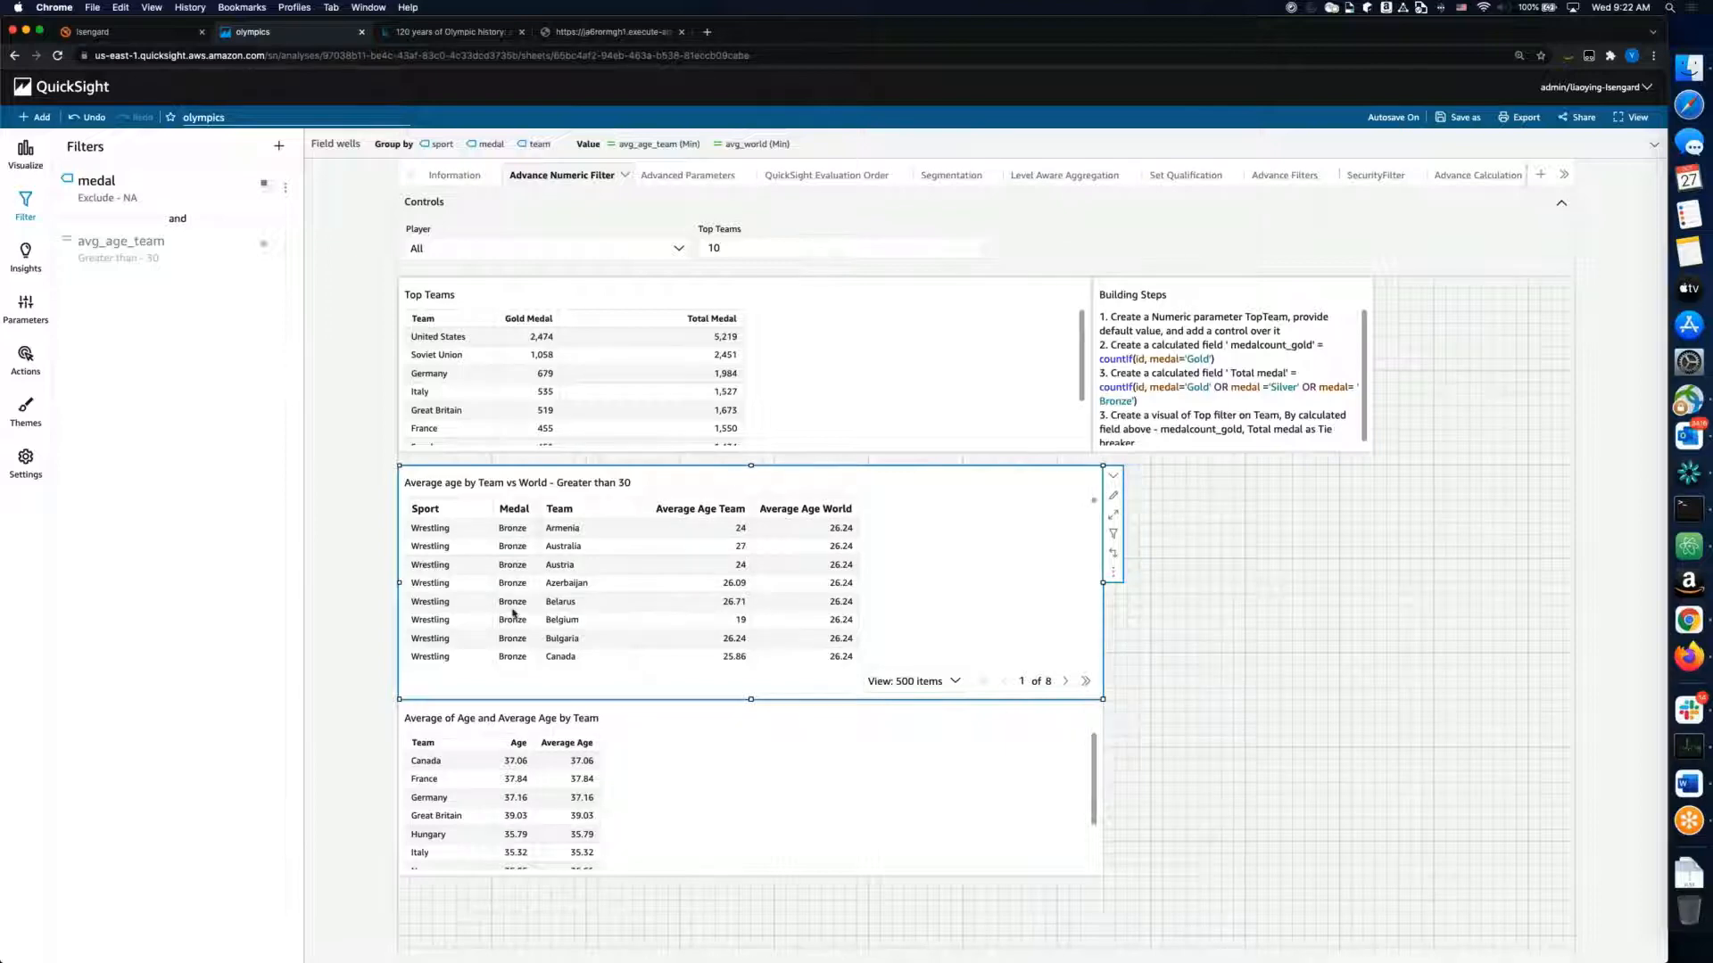
{"action": "scroll", "coordinate": [512, 613], "scroll_direction": "down", "scroll_amount": 2}
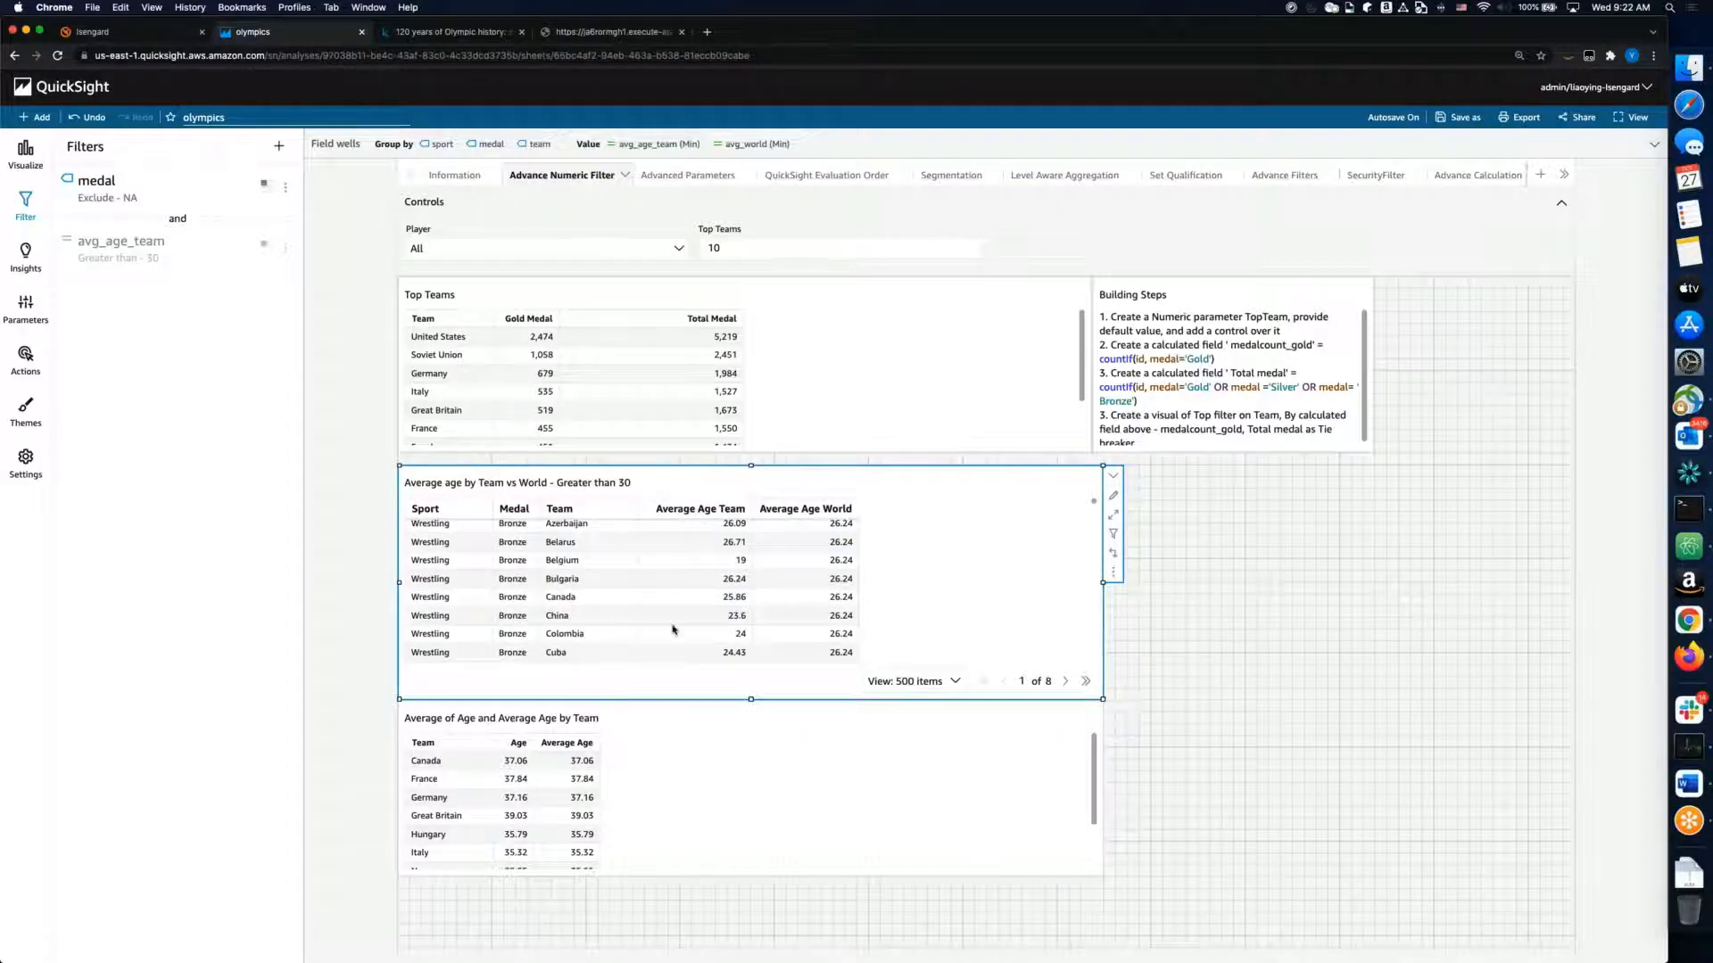
{"action": "scroll", "coordinate": [684, 591], "scroll_direction": "up", "scroll_amount": 1}
{"action": "scroll", "coordinate": [684, 592], "scroll_direction": "up", "scroll_amount": 1}
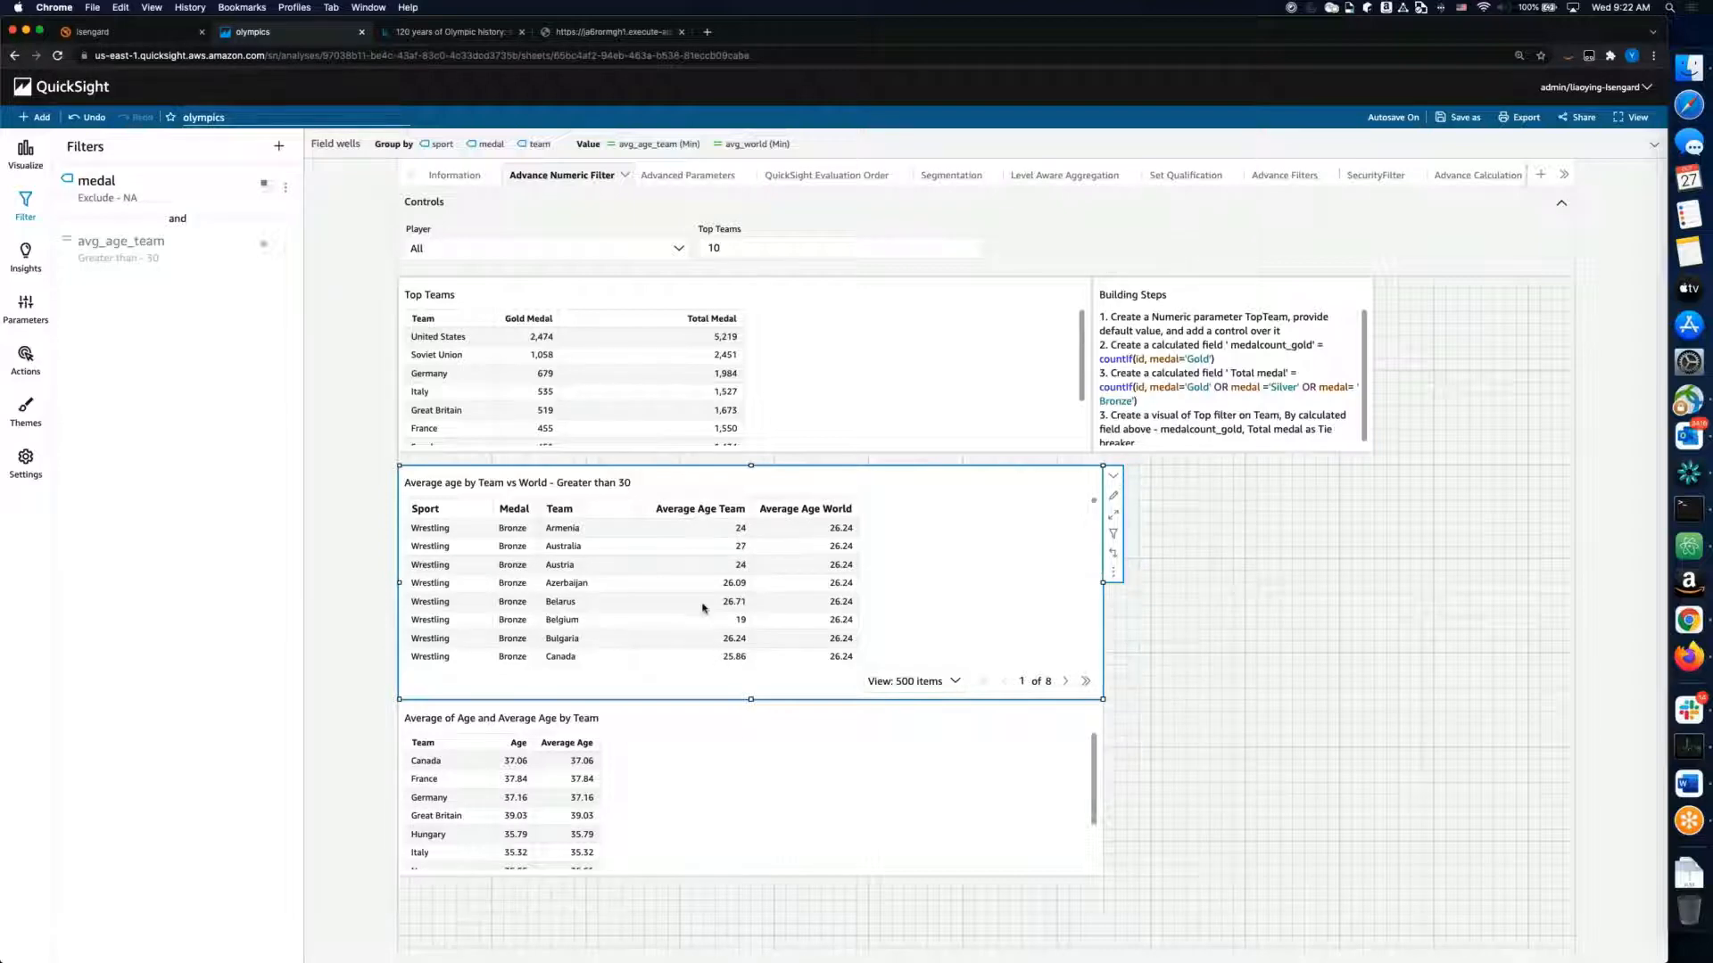
{"action": "scroll", "coordinate": [702, 601], "scroll_direction": "down", "scroll_amount": 2}
{"action": "scroll", "coordinate": [690, 585], "scroll_direction": "up", "scroll_amount": 2}
Step: Open the avg_age_team calculated field, examine its avgOver measure, partition fields and calculation level, and close it without saving
{"action": "left_click", "coordinate": [25, 151]}
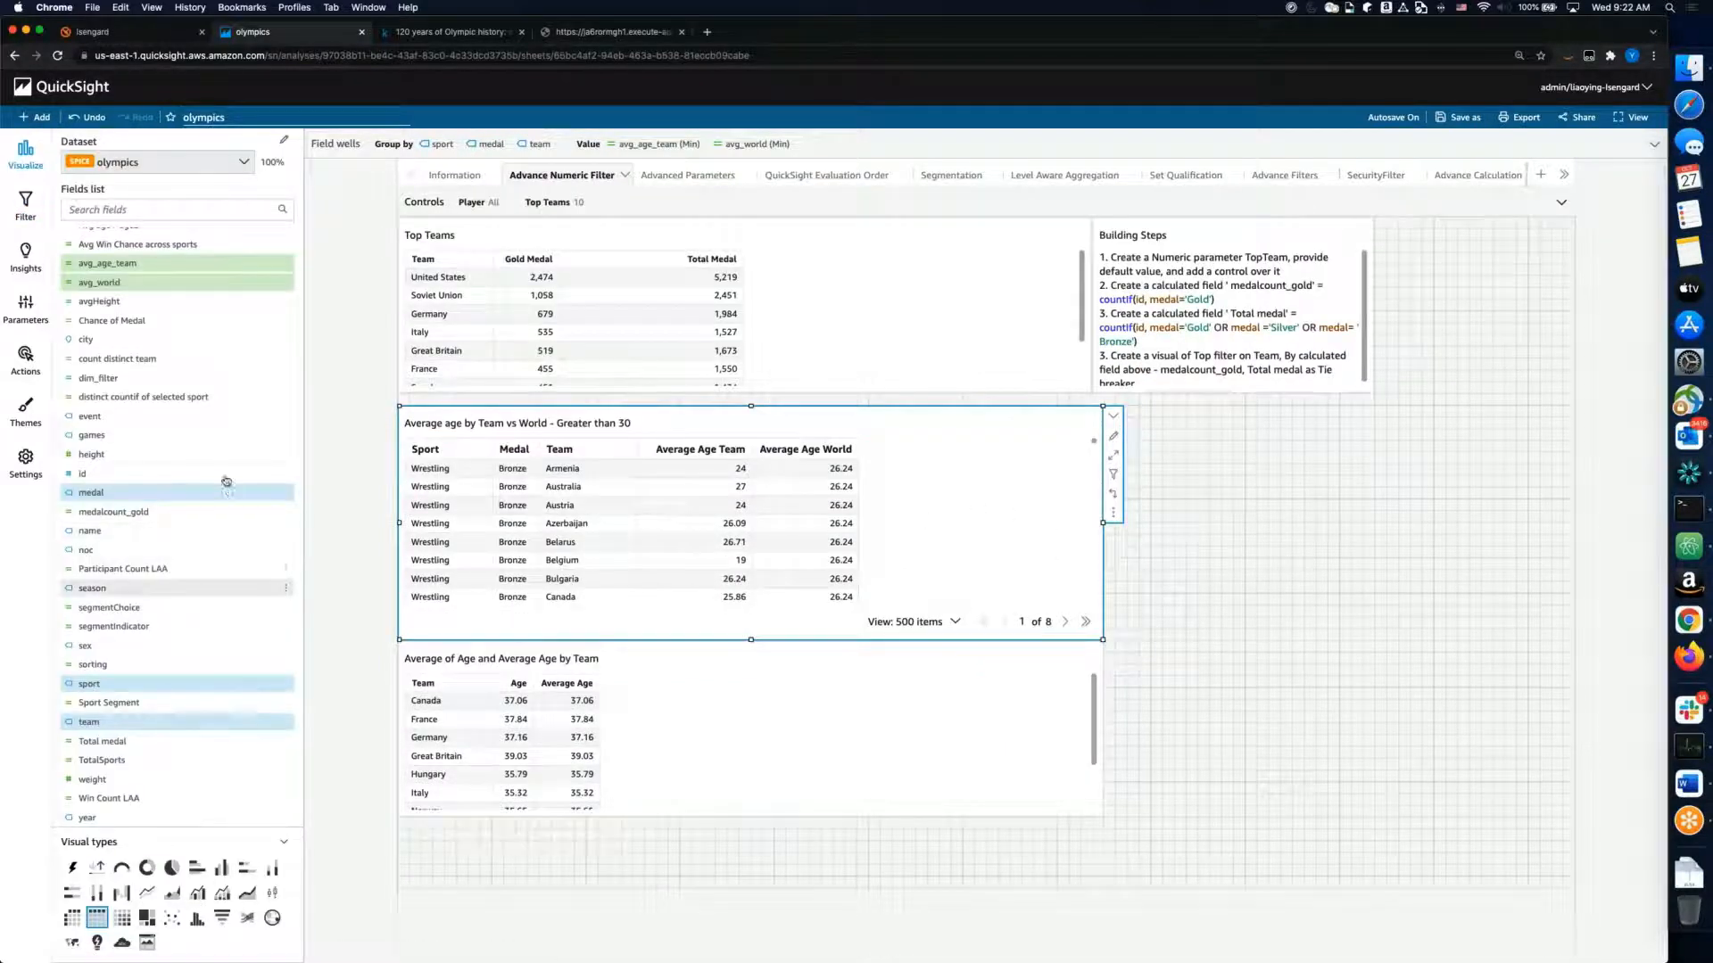
{"action": "scroll", "coordinate": [227, 478], "scroll_direction": "up", "scroll_amount": 3}
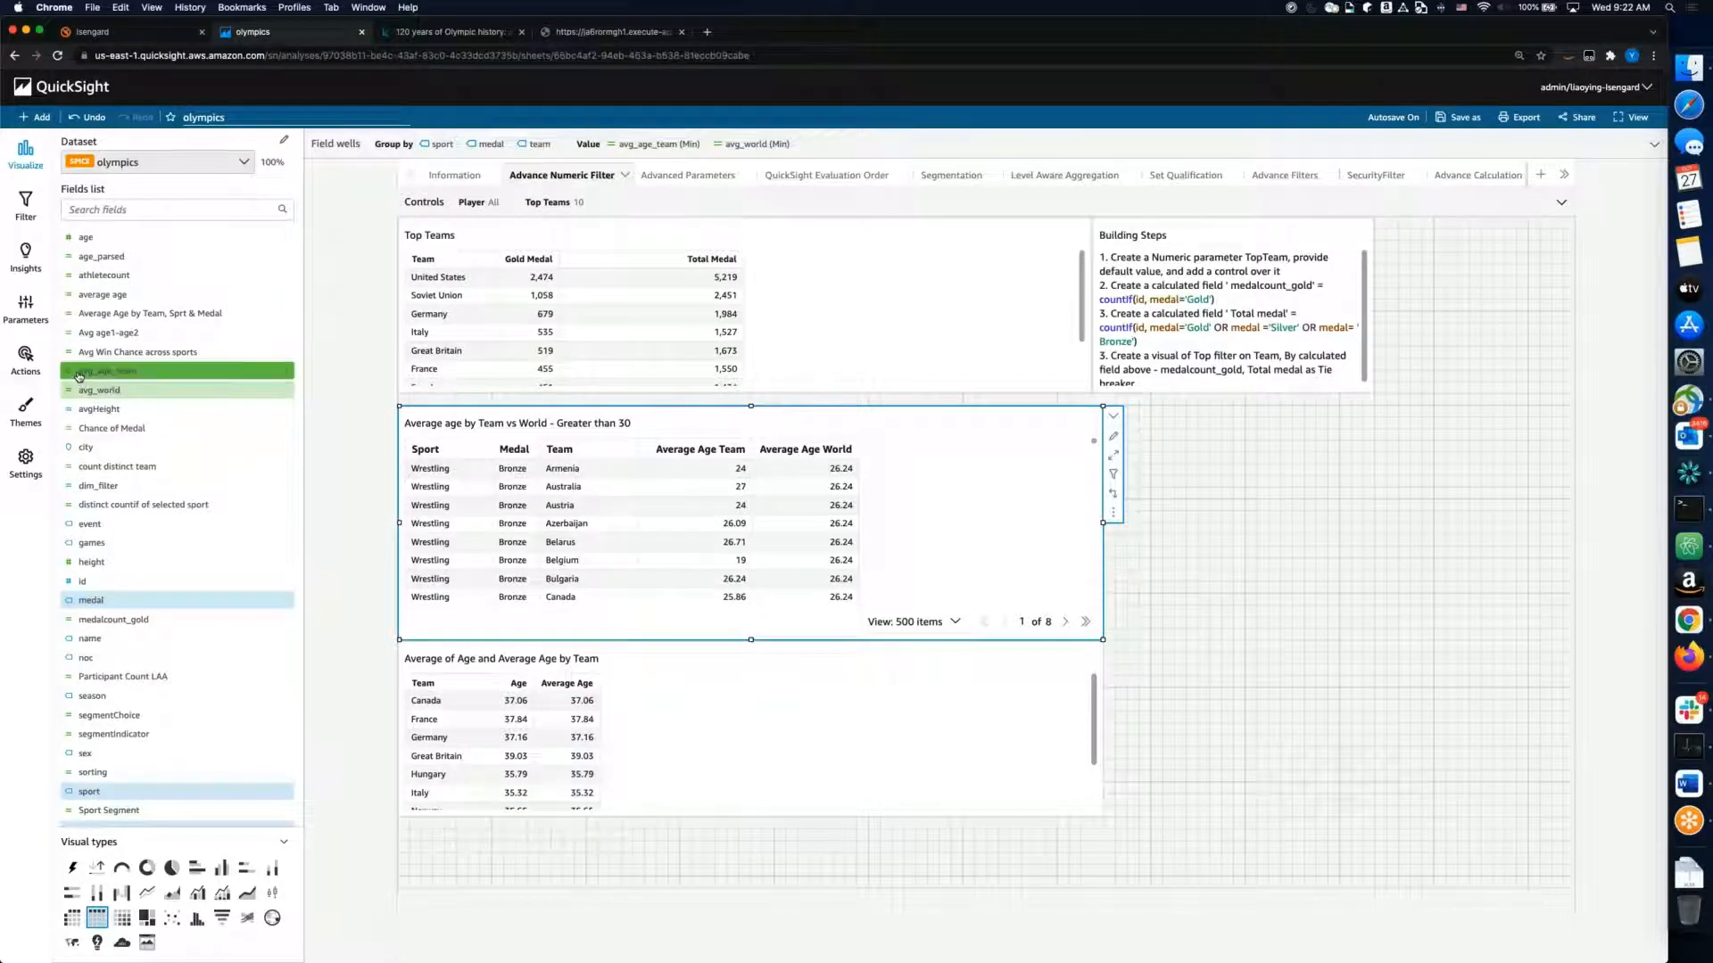
{"action": "left_click", "coordinate": [285, 371]}
{"action": "left_click", "coordinate": [355, 474]}
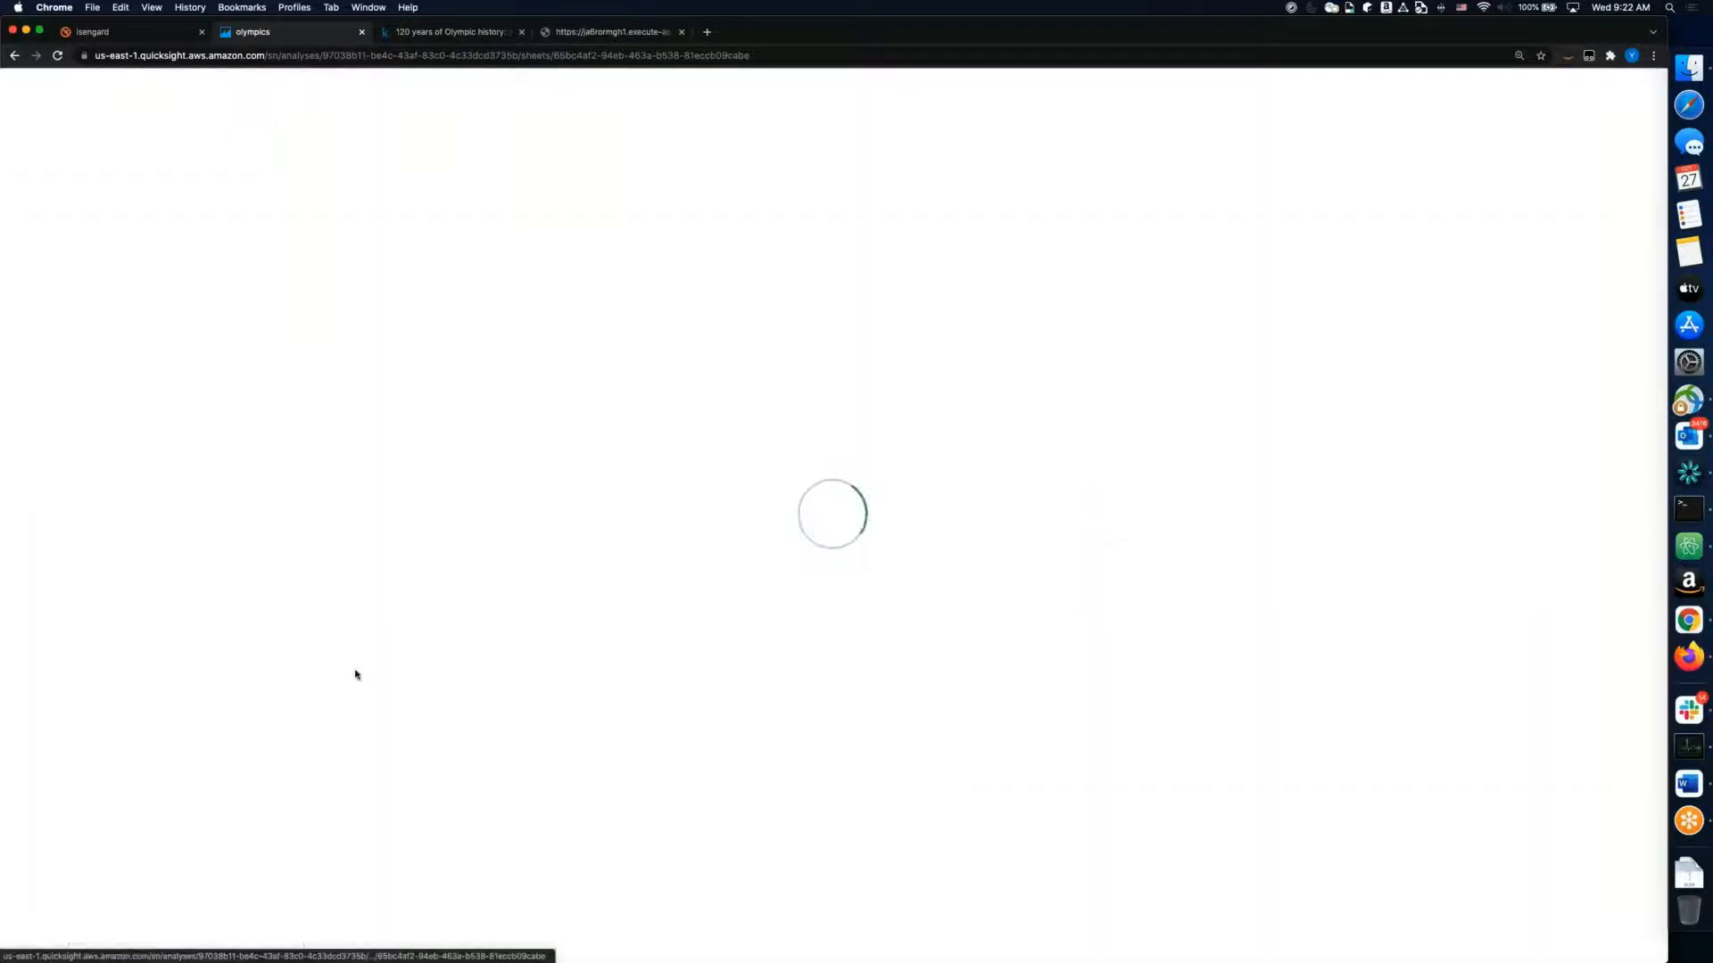
{"action": "left_click", "coordinate": [276, 513]}
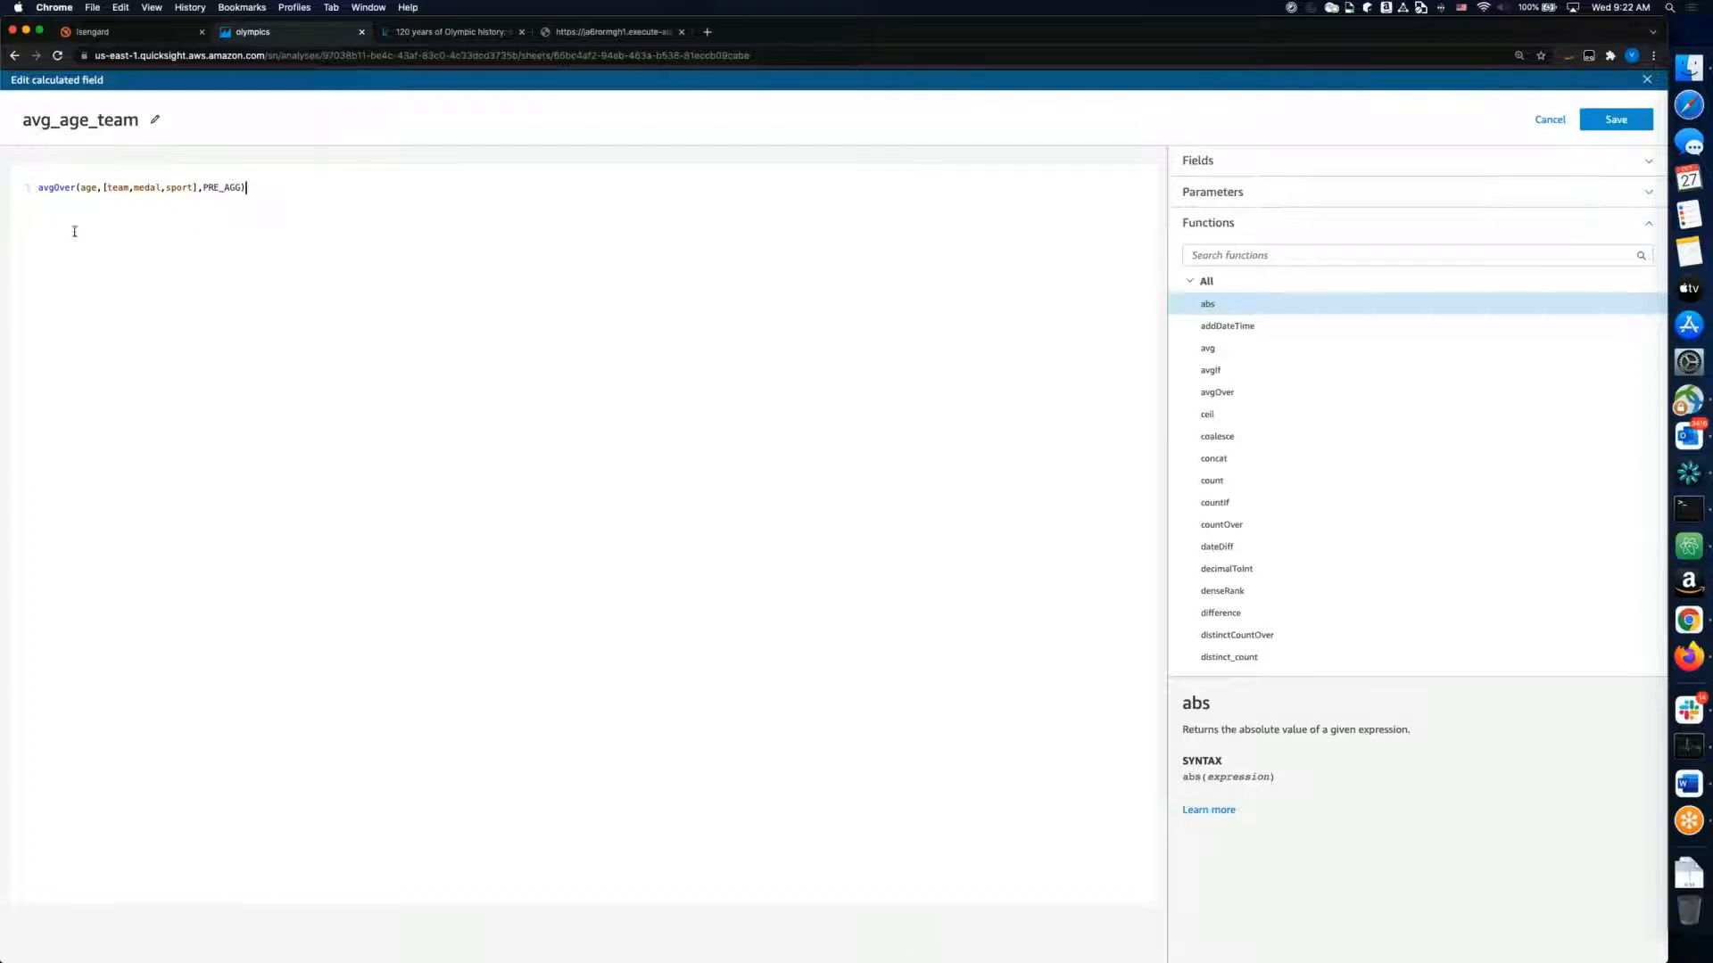
{"action": "double_click", "coordinate": [88, 187]}
{"action": "left_click_drag", "start_coordinate": [104, 188], "coordinate": [200, 188]}
{"action": "double_click", "coordinate": [222, 190]}
{"action": "left_click", "coordinate": [1558, 122]}
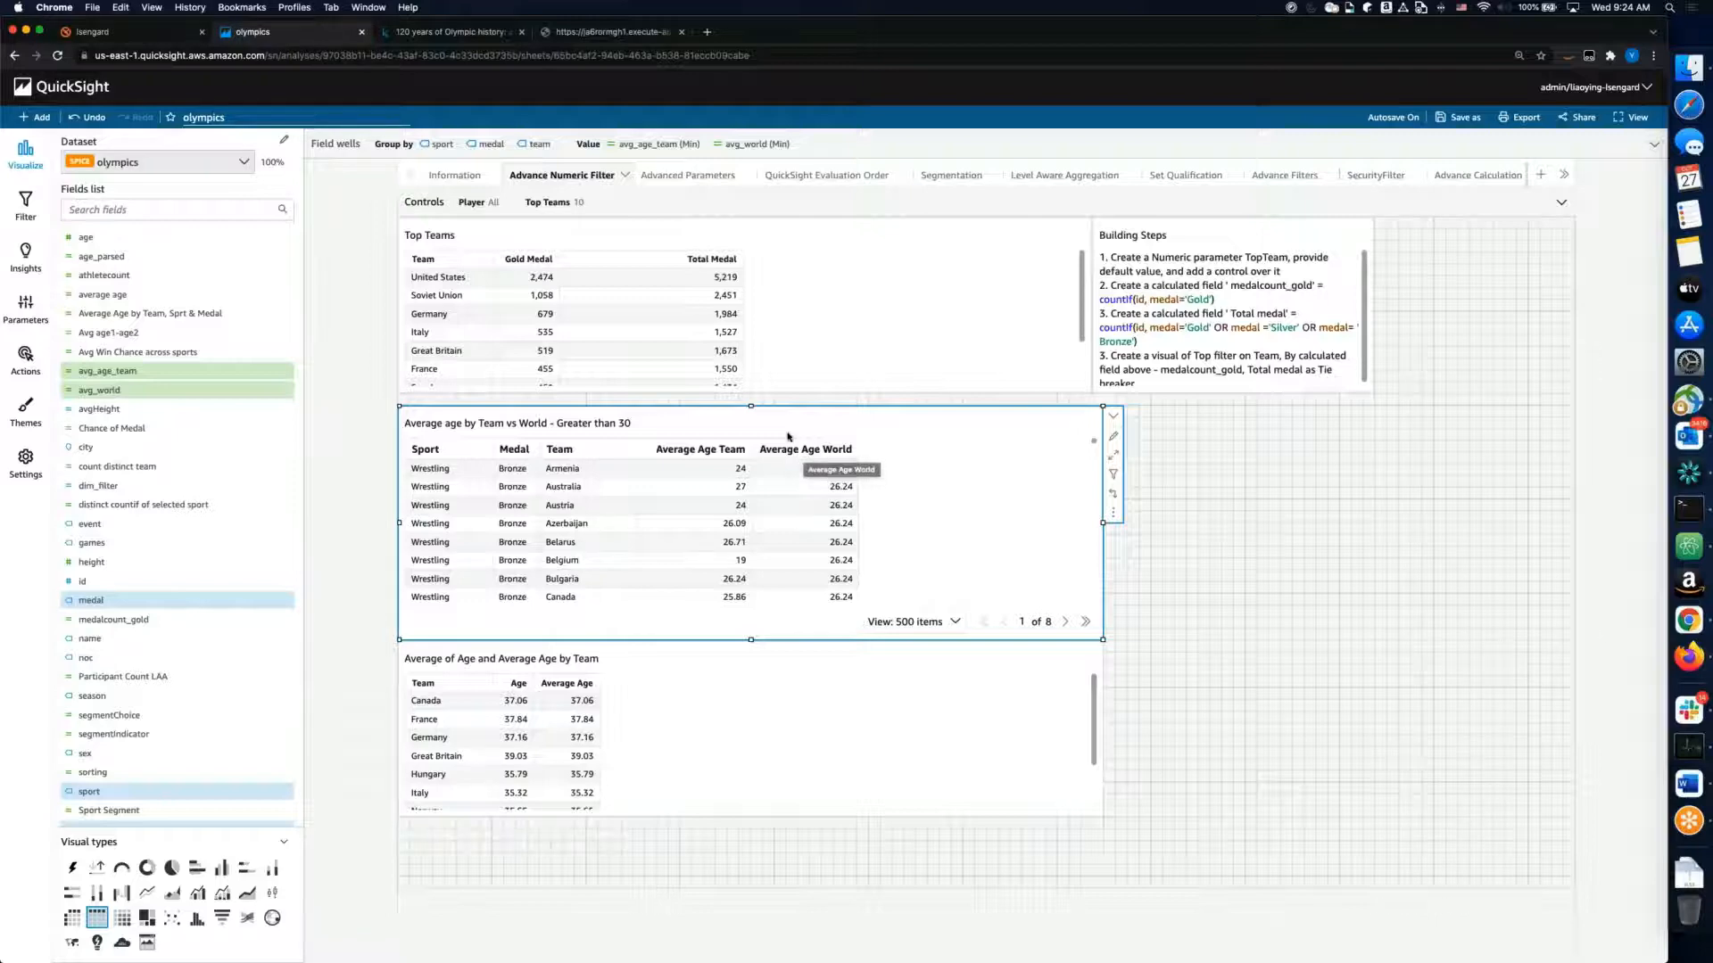
Step: Open the avg_world calculated field, examine its avgOver formula, and close it without saving
{"action": "left_click", "coordinate": [288, 391]}
{"action": "left_click", "coordinate": [332, 493]}
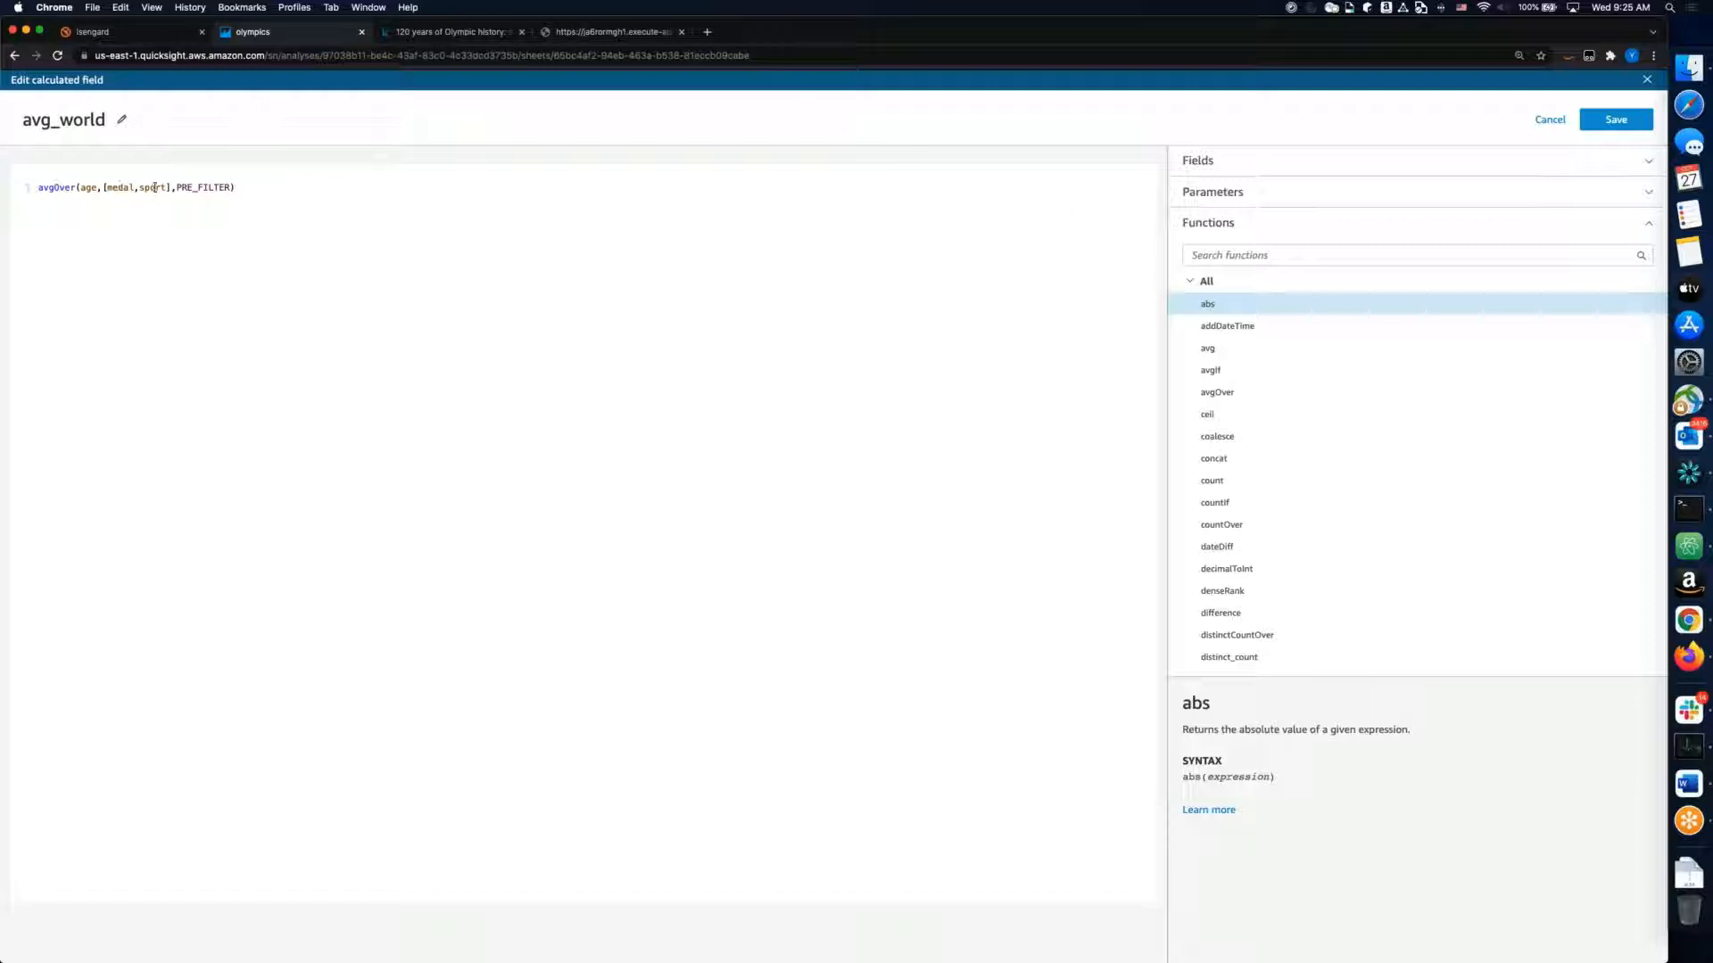
{"action": "left_click", "coordinate": [1549, 120]}
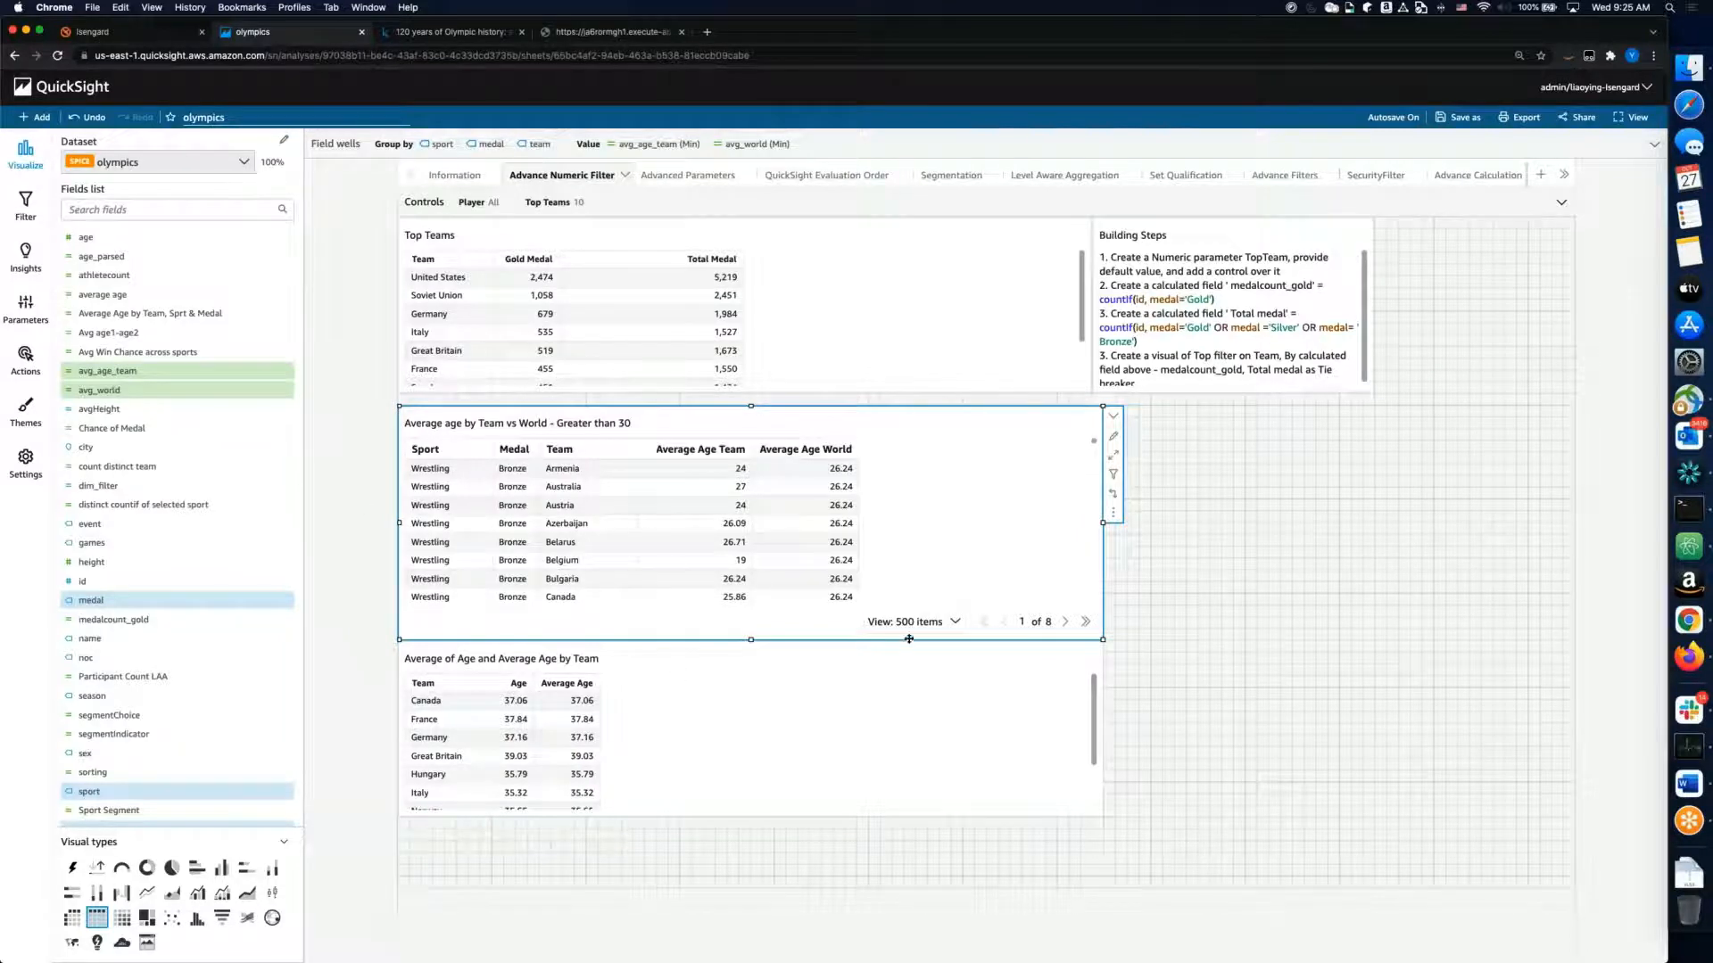
Step: Expand the field wells and check the aggregation of avg_world and avg_age_team against the table's average age columns
{"action": "left_click", "coordinate": [348, 148]}
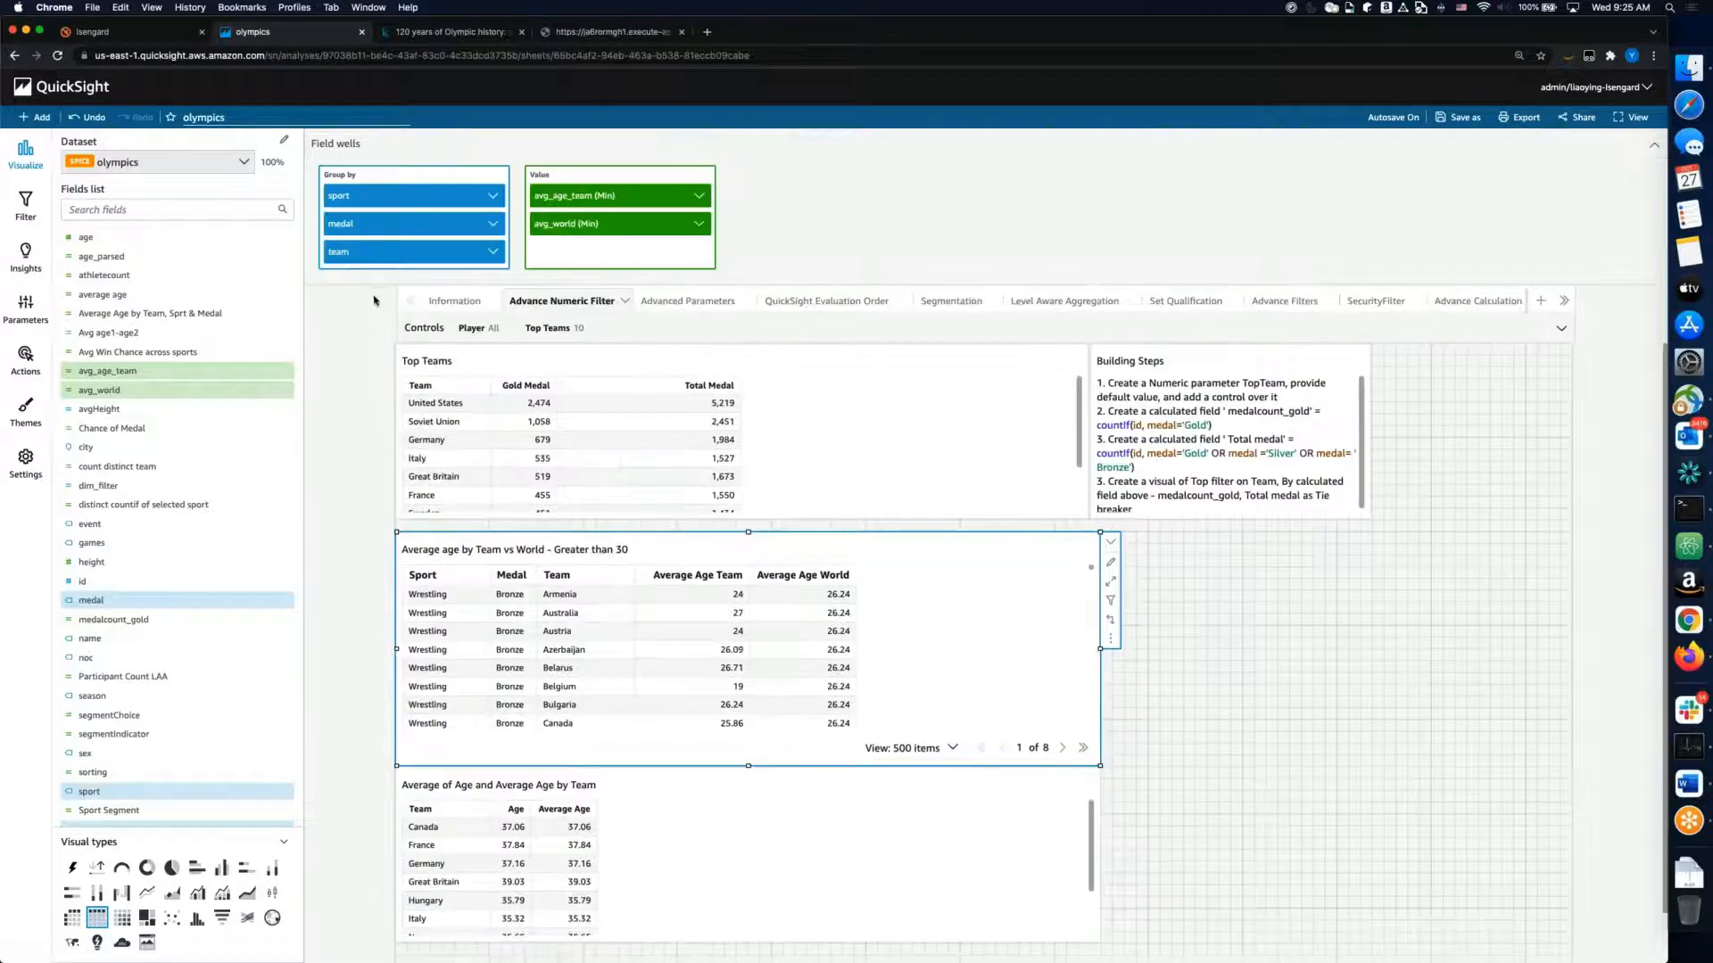
{"action": "left_click", "coordinate": [696, 230]}
{"action": "left_click", "coordinate": [697, 228]}
{"action": "left_click", "coordinate": [697, 198]}
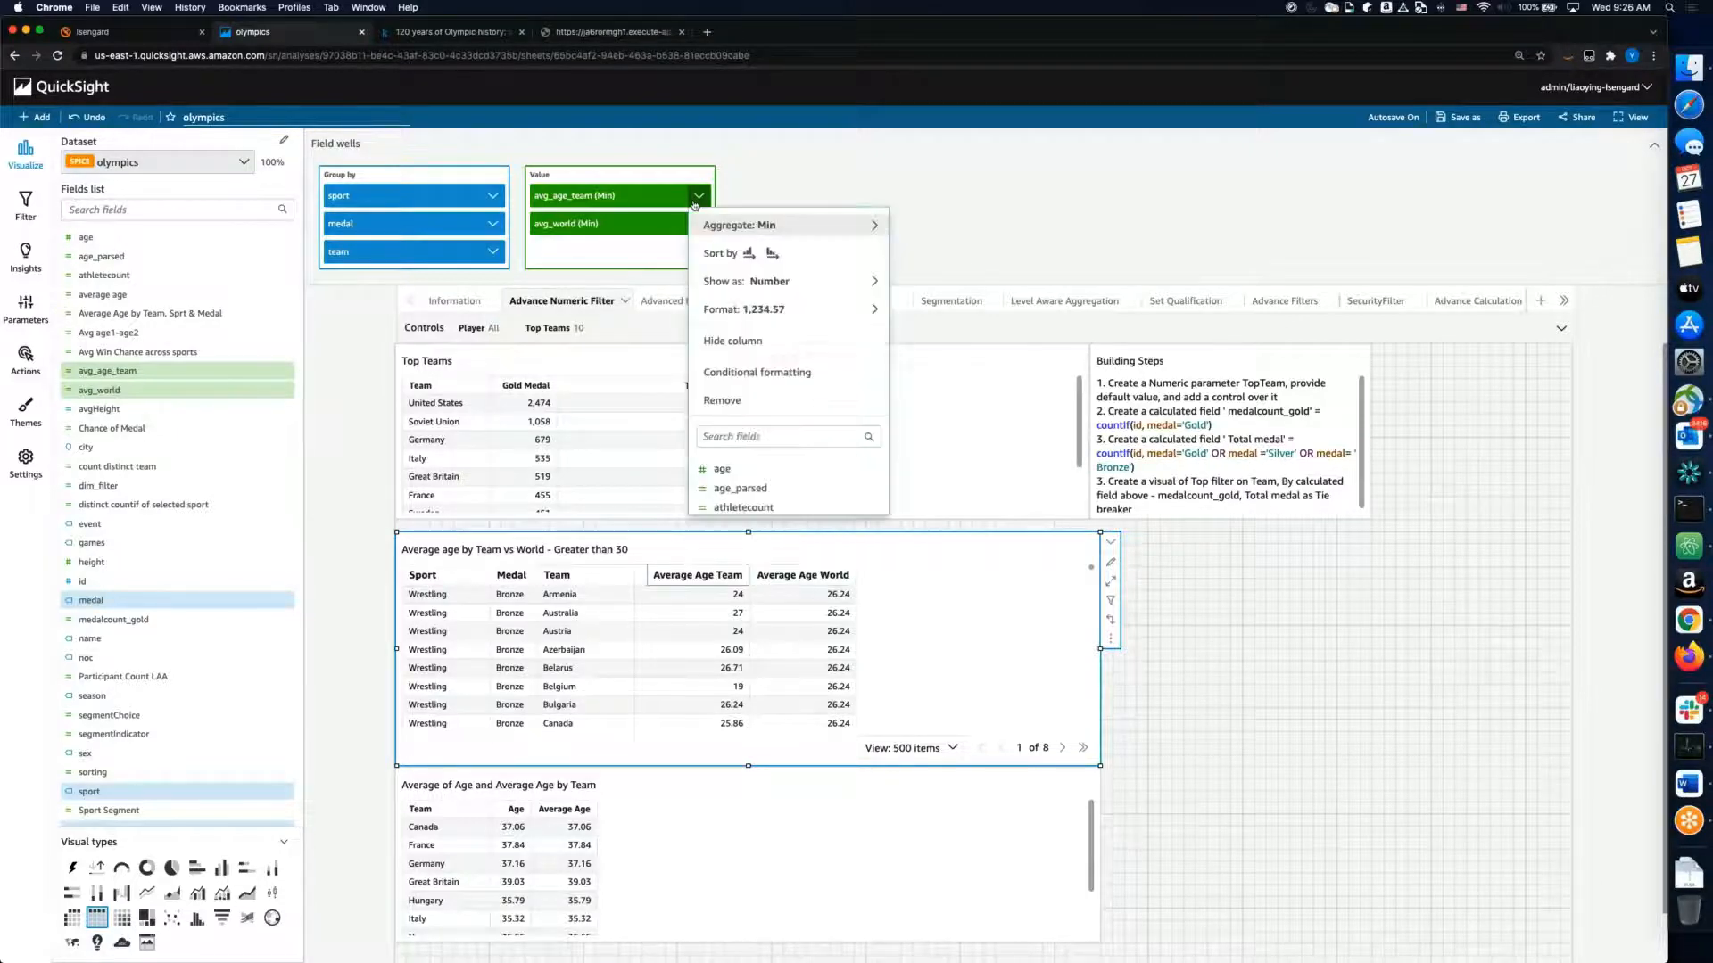
{"action": "left_click", "coordinate": [695, 204]}
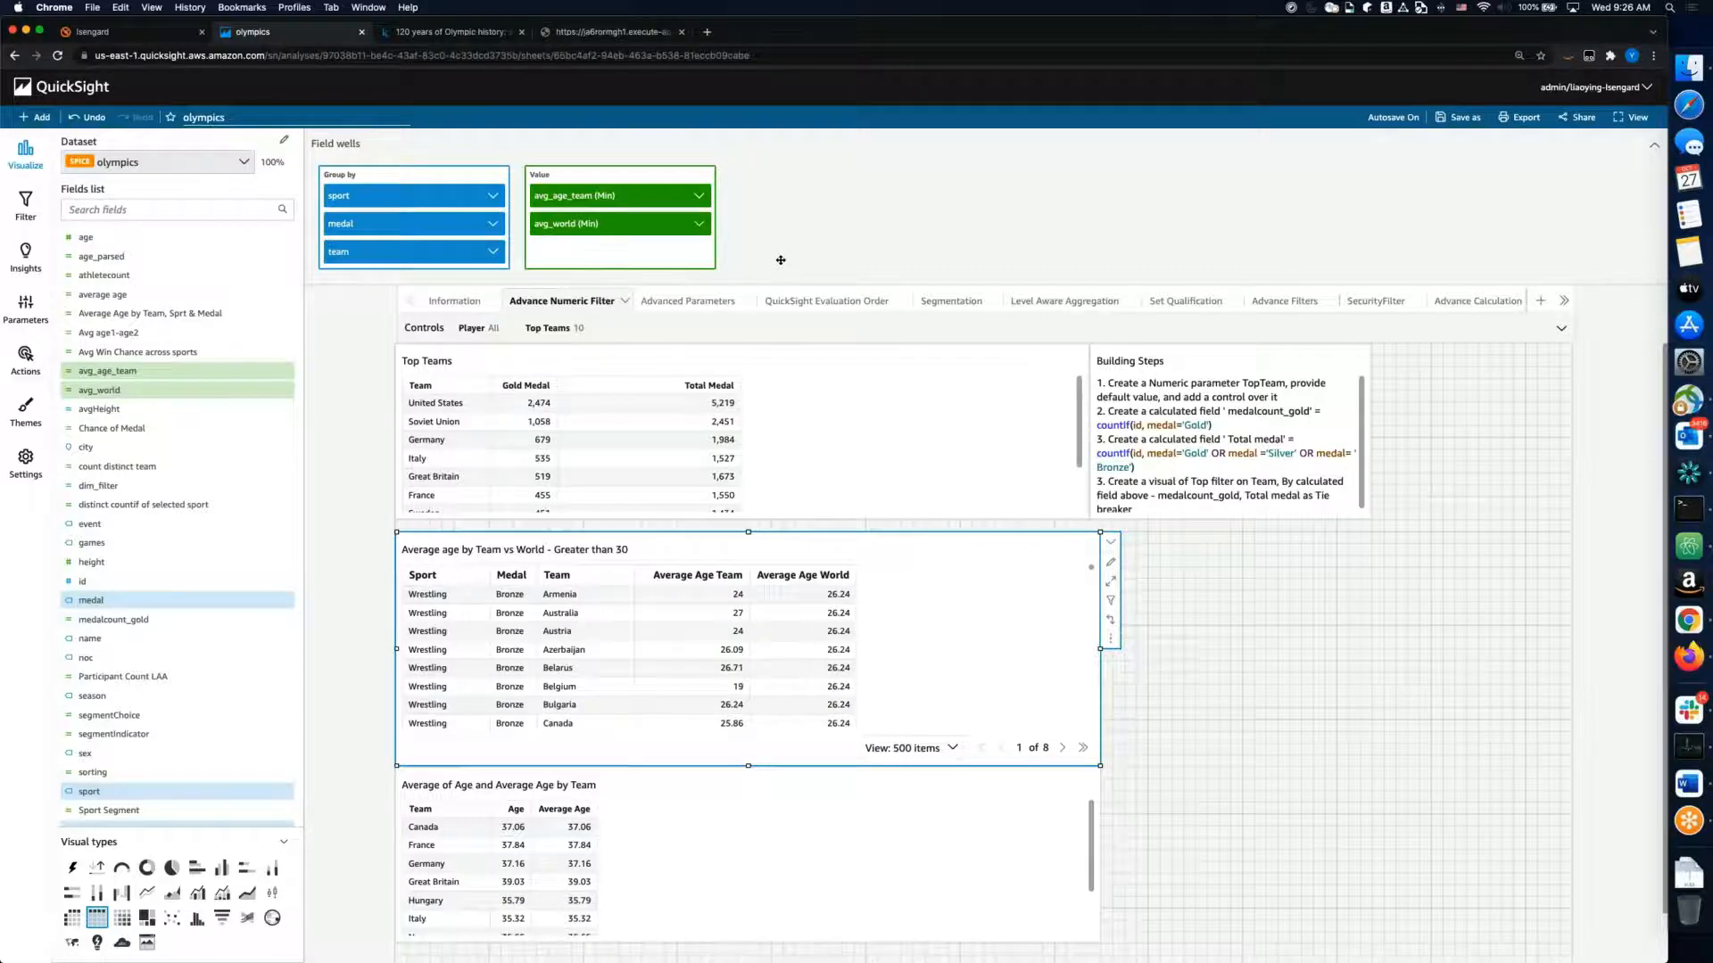
{"action": "scroll", "coordinate": [1041, 597], "scroll_direction": "down", "scroll_amount": 2}
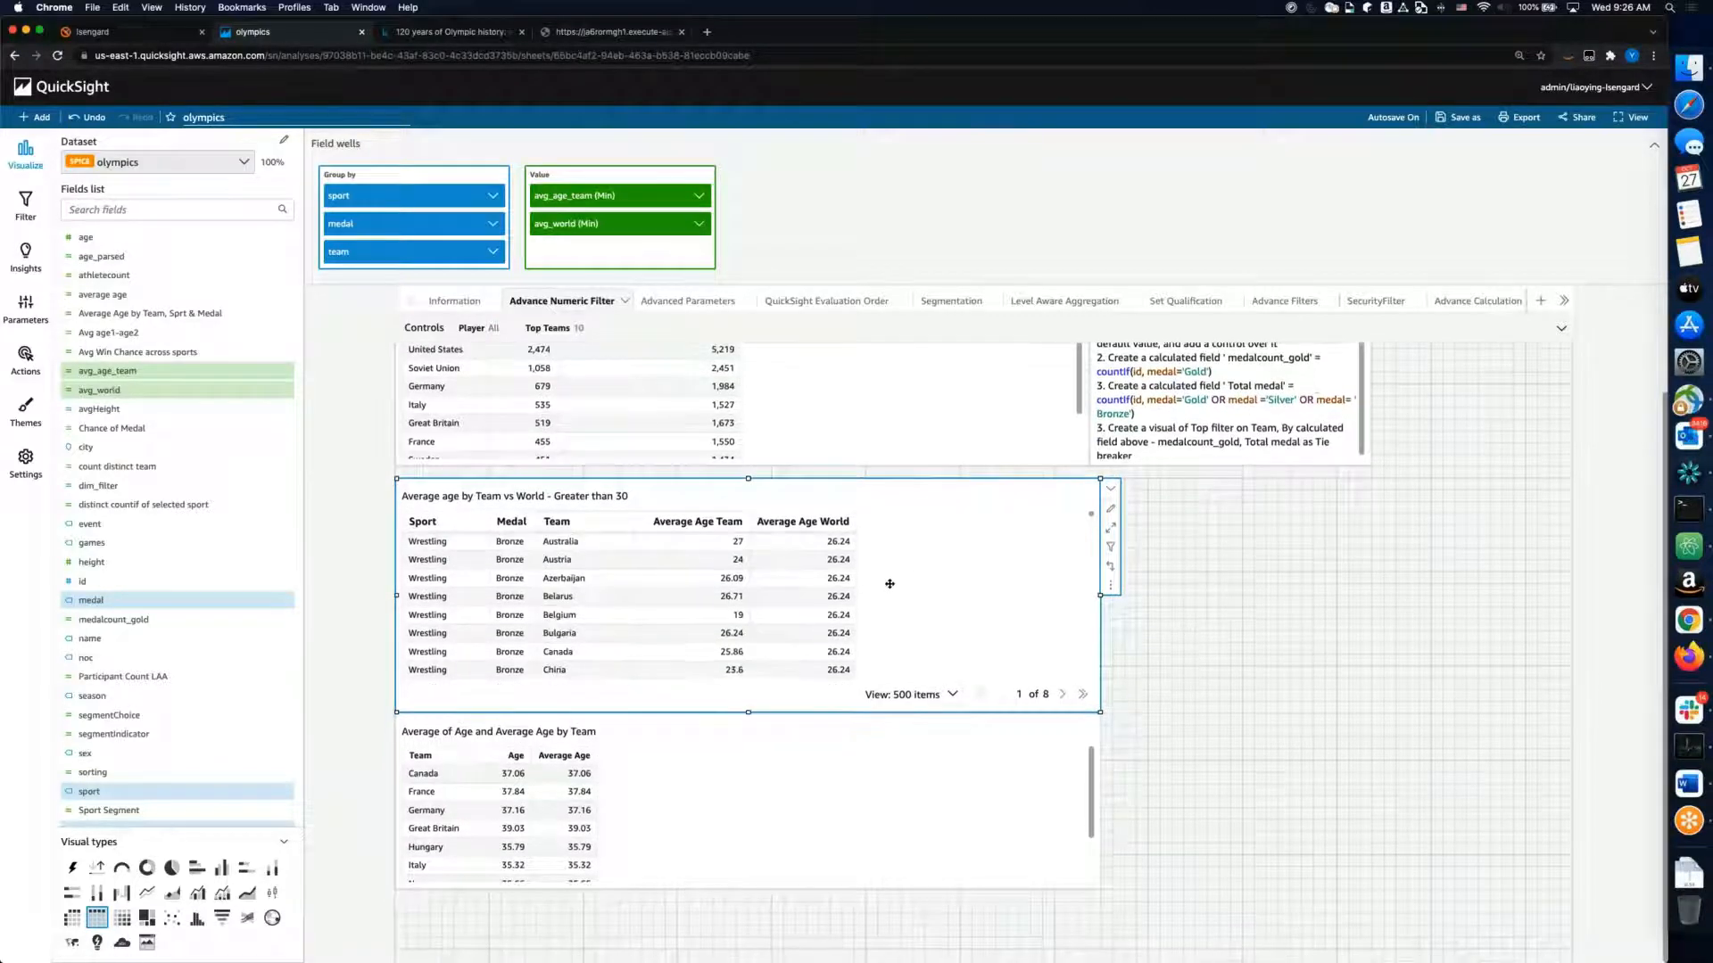
{"action": "scroll", "coordinate": [870, 592], "scroll_direction": "up", "scroll_amount": 1}
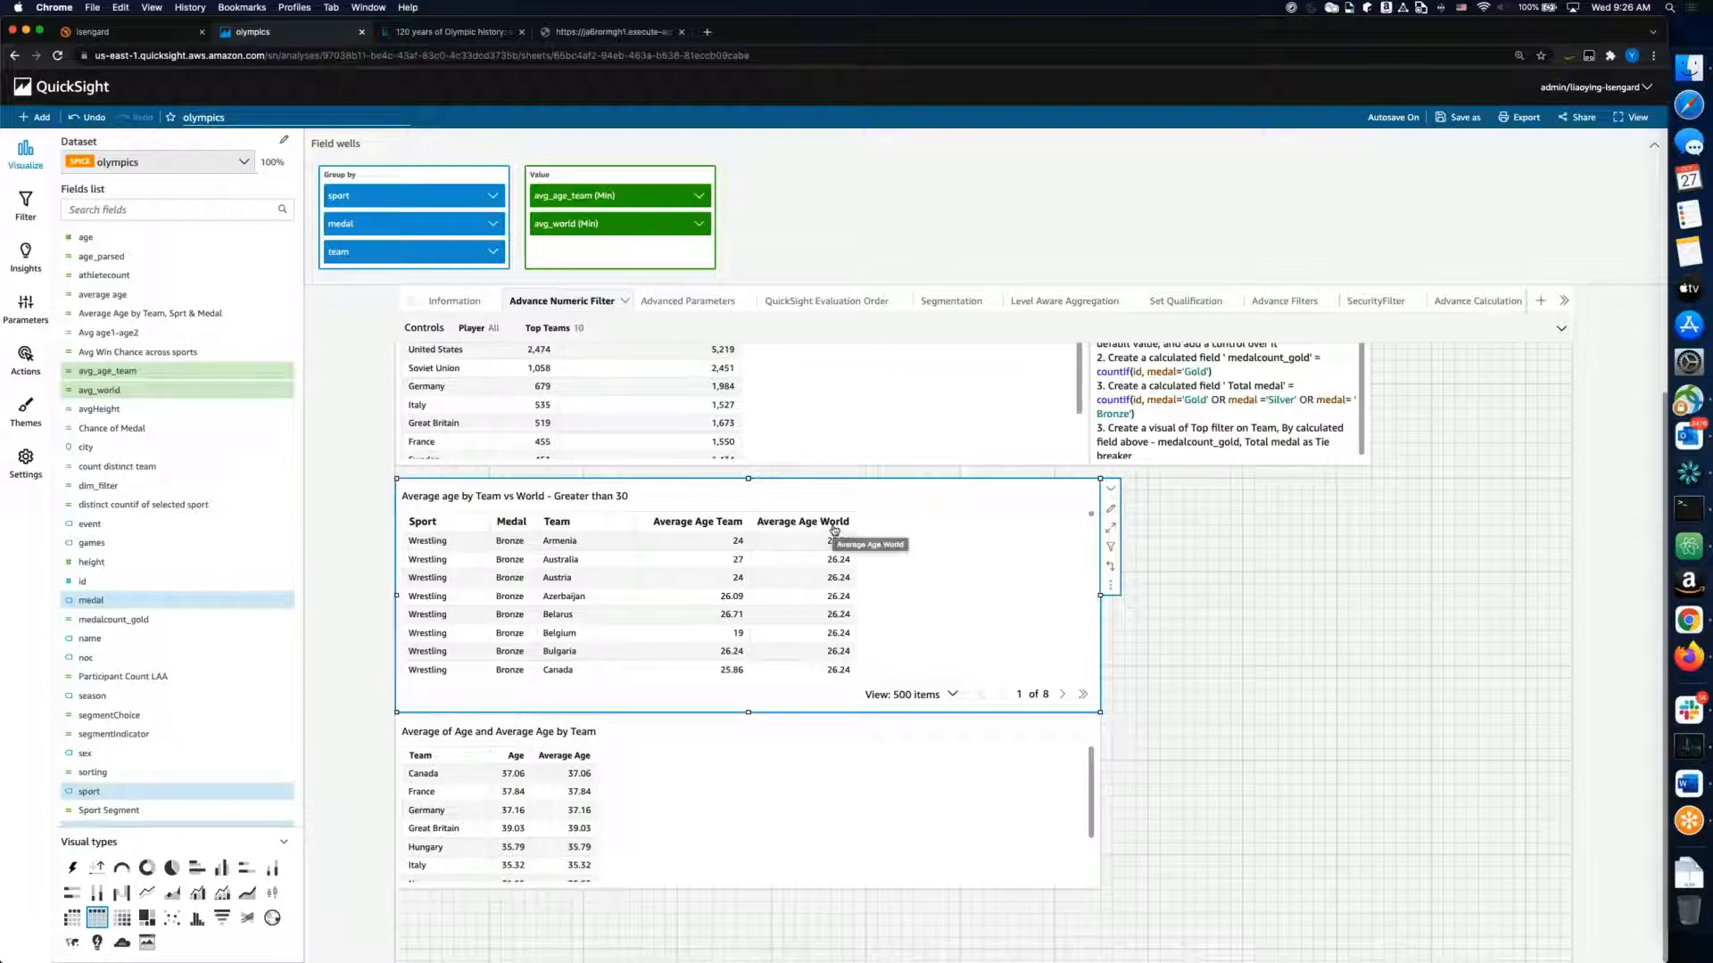
Step: Enable the avg_age_team greater than 30 filter on the Average age by Team vs World table
{"action": "left_click", "coordinate": [25, 201]}
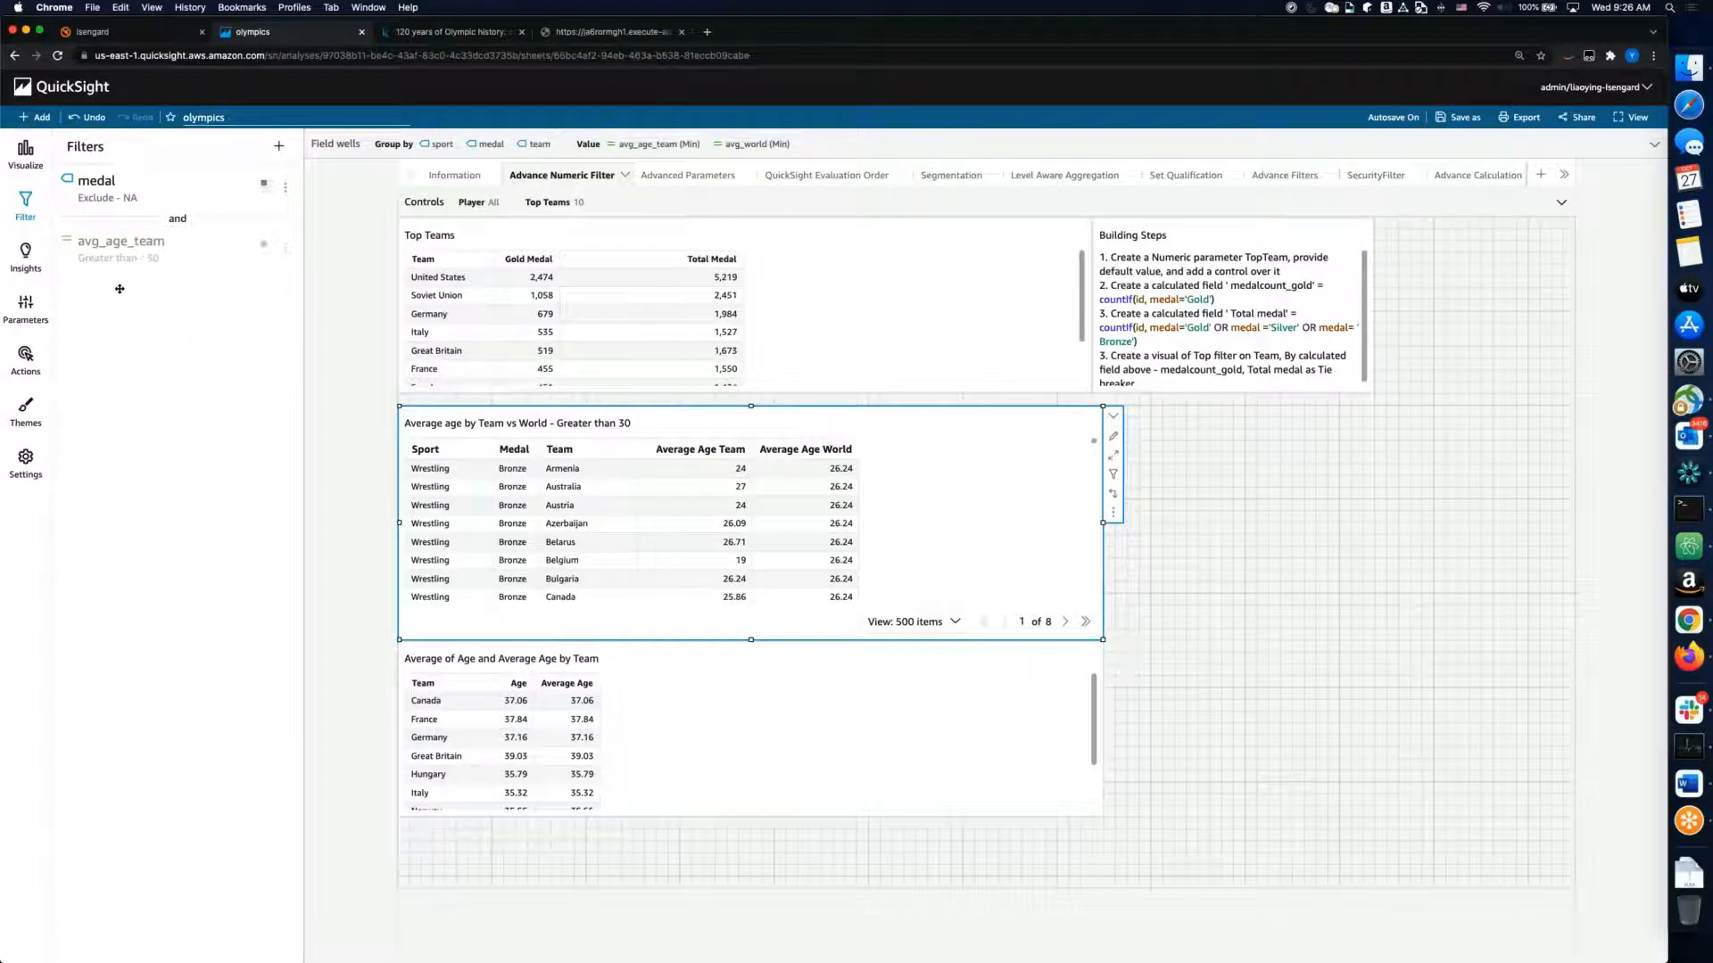
{"action": "left_click", "coordinate": [284, 248]}
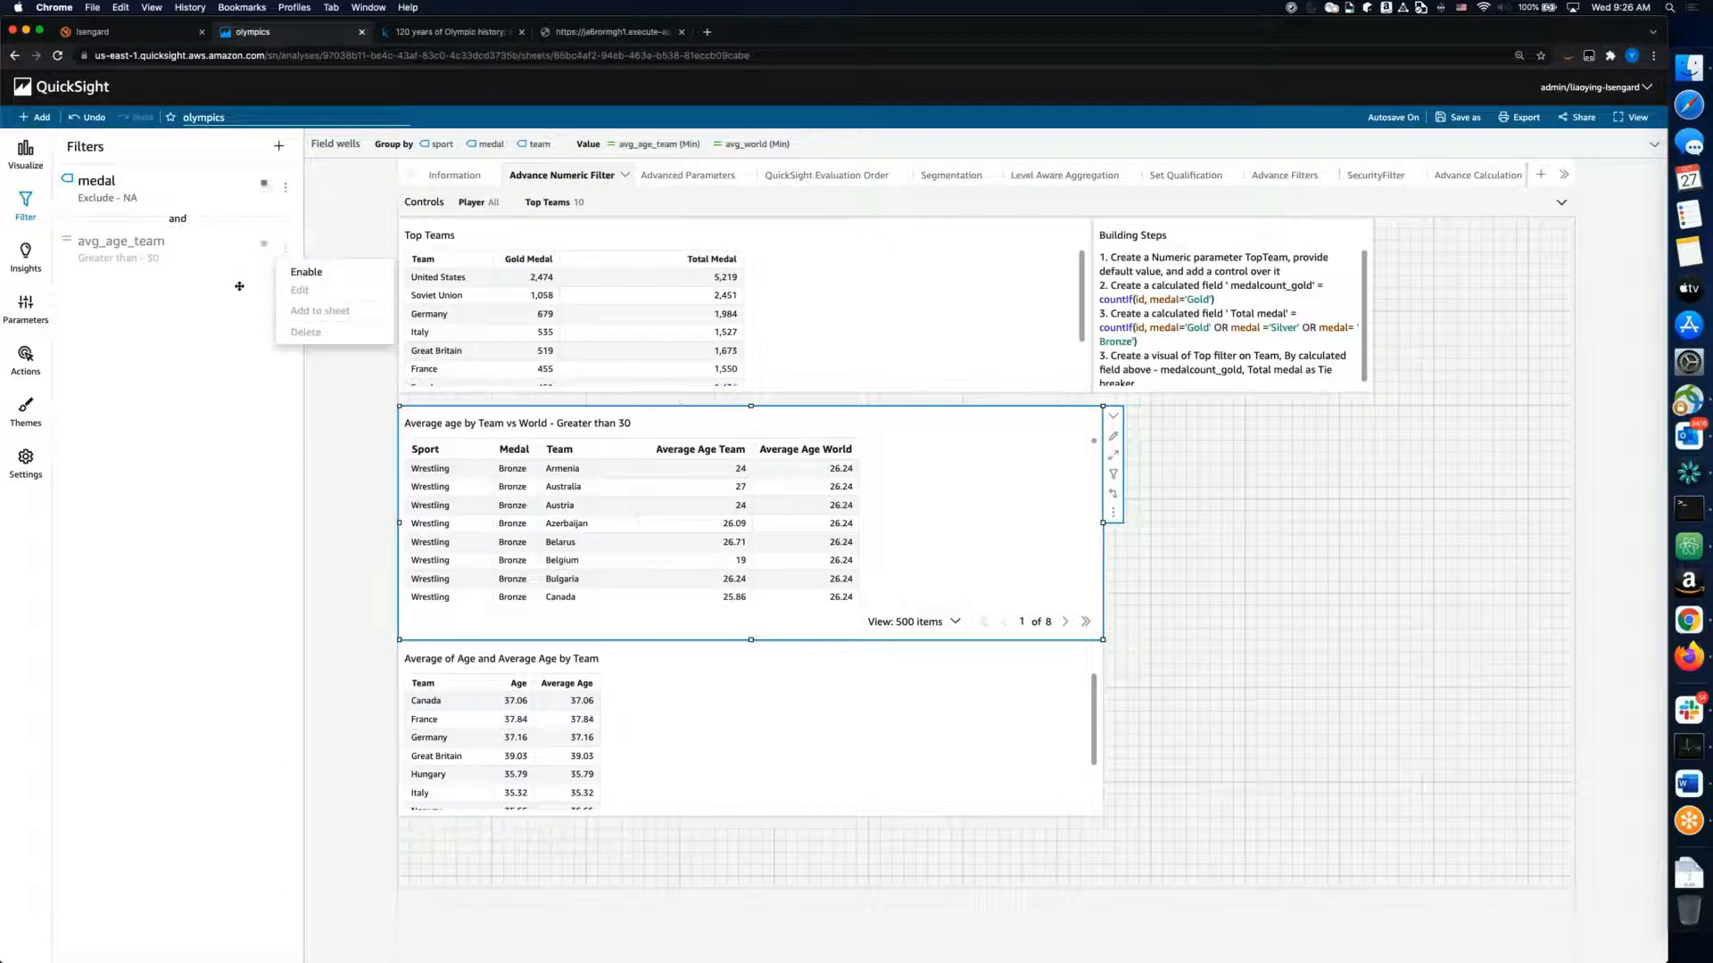
{"action": "left_click", "coordinate": [303, 272]}
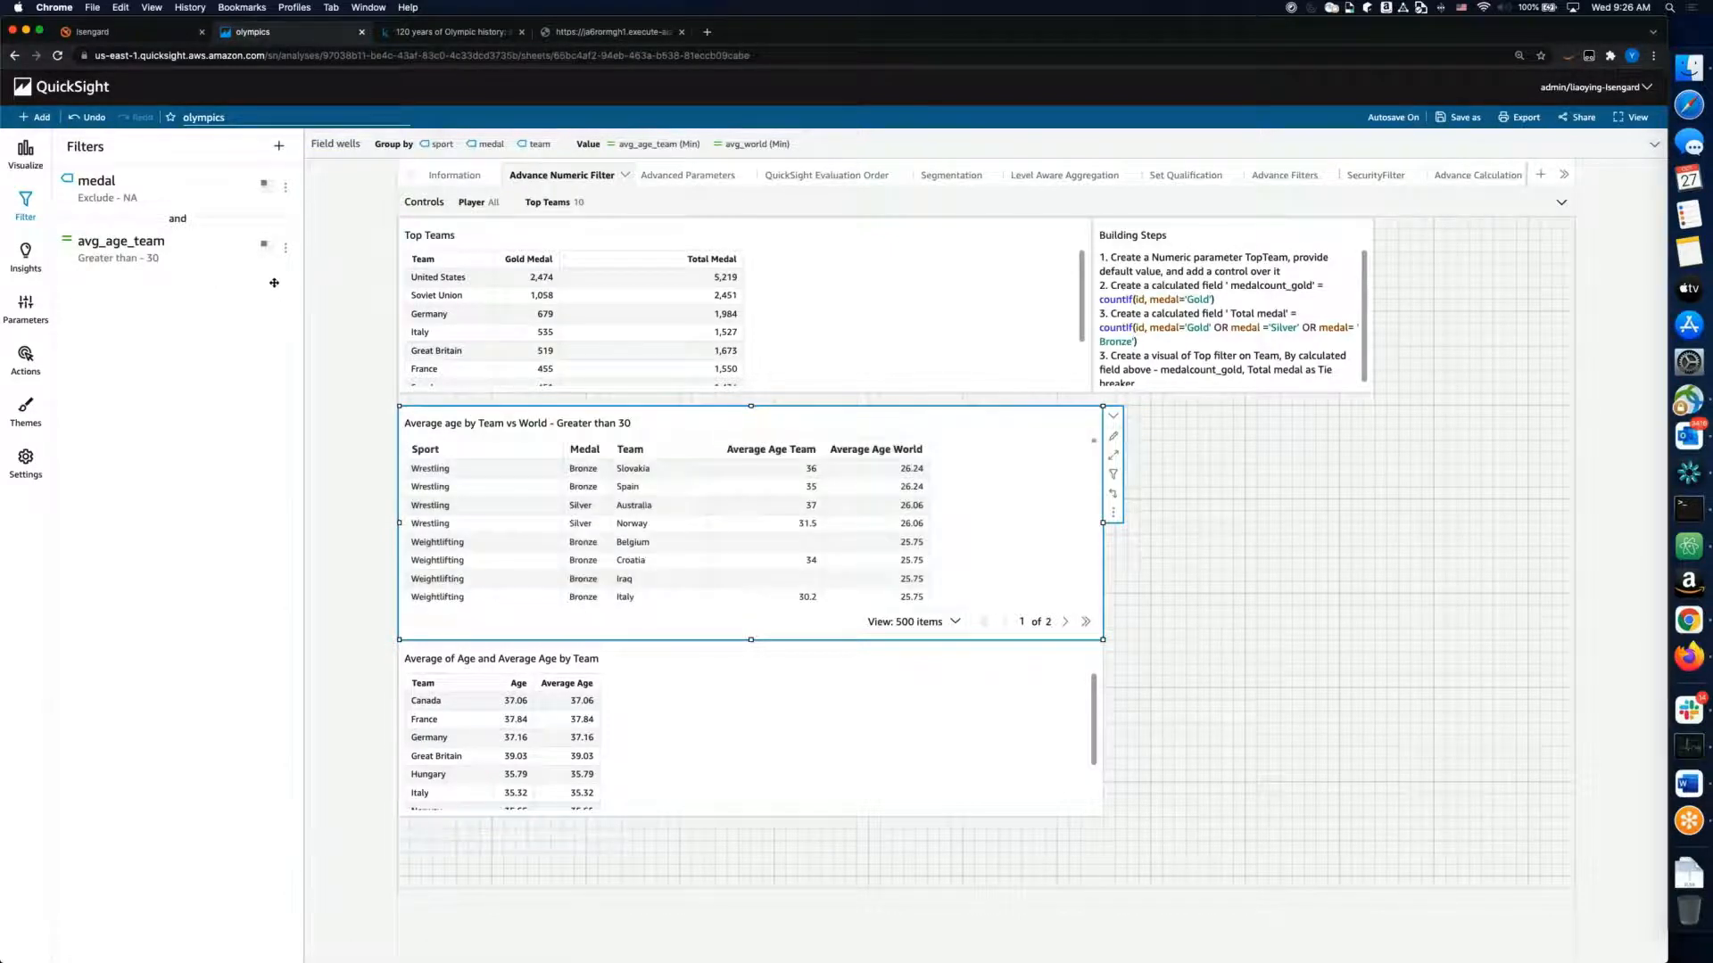
Step: Open the avg_age_team filter, examine its aggregation options and condition with Min kept, and close it without applying changes
{"action": "left_click", "coordinate": [285, 247]}
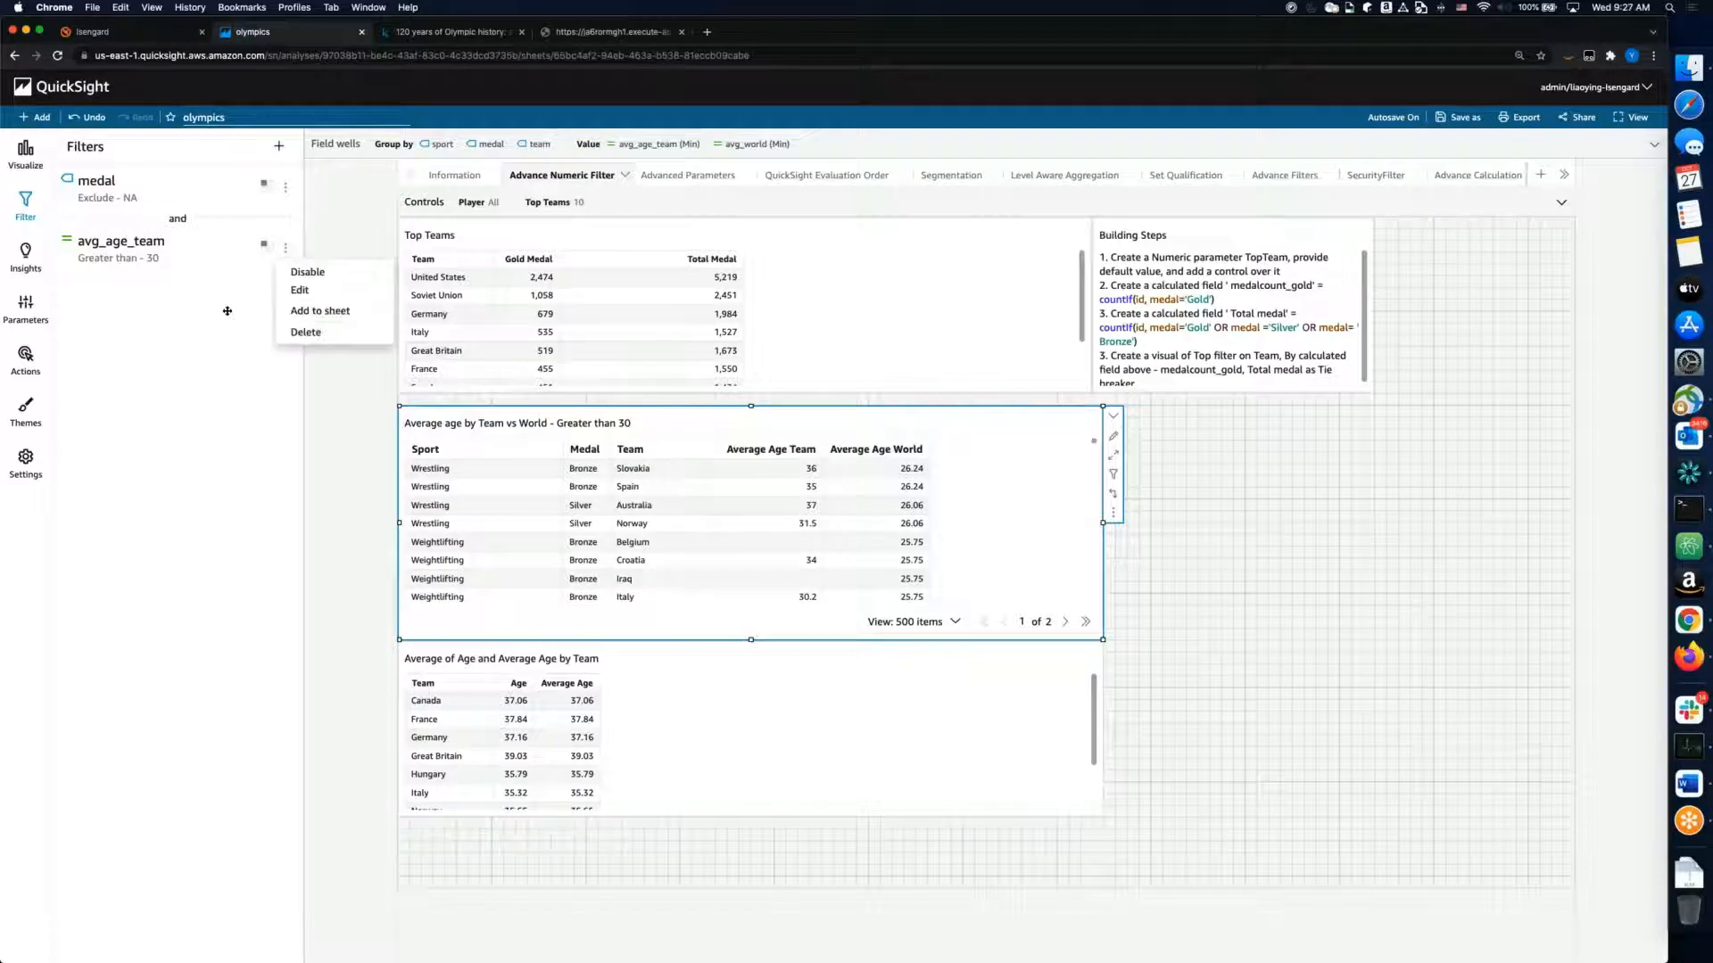
{"action": "left_click", "coordinate": [300, 295]}
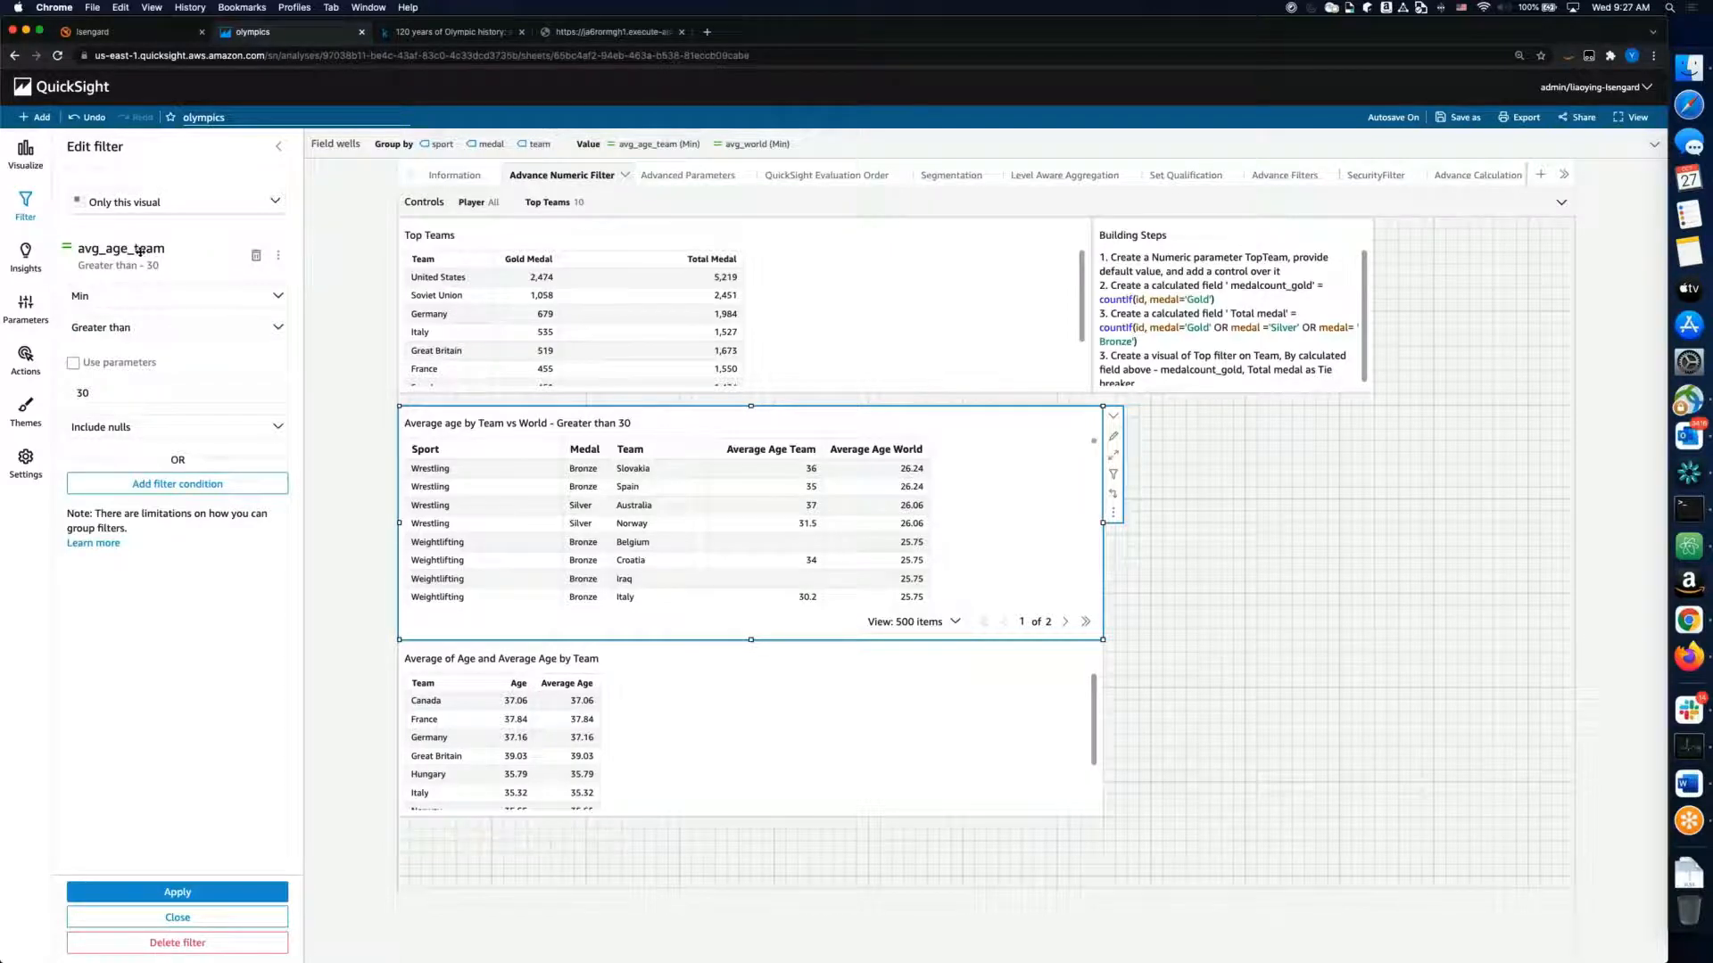
{"action": "left_click", "coordinate": [275, 296]}
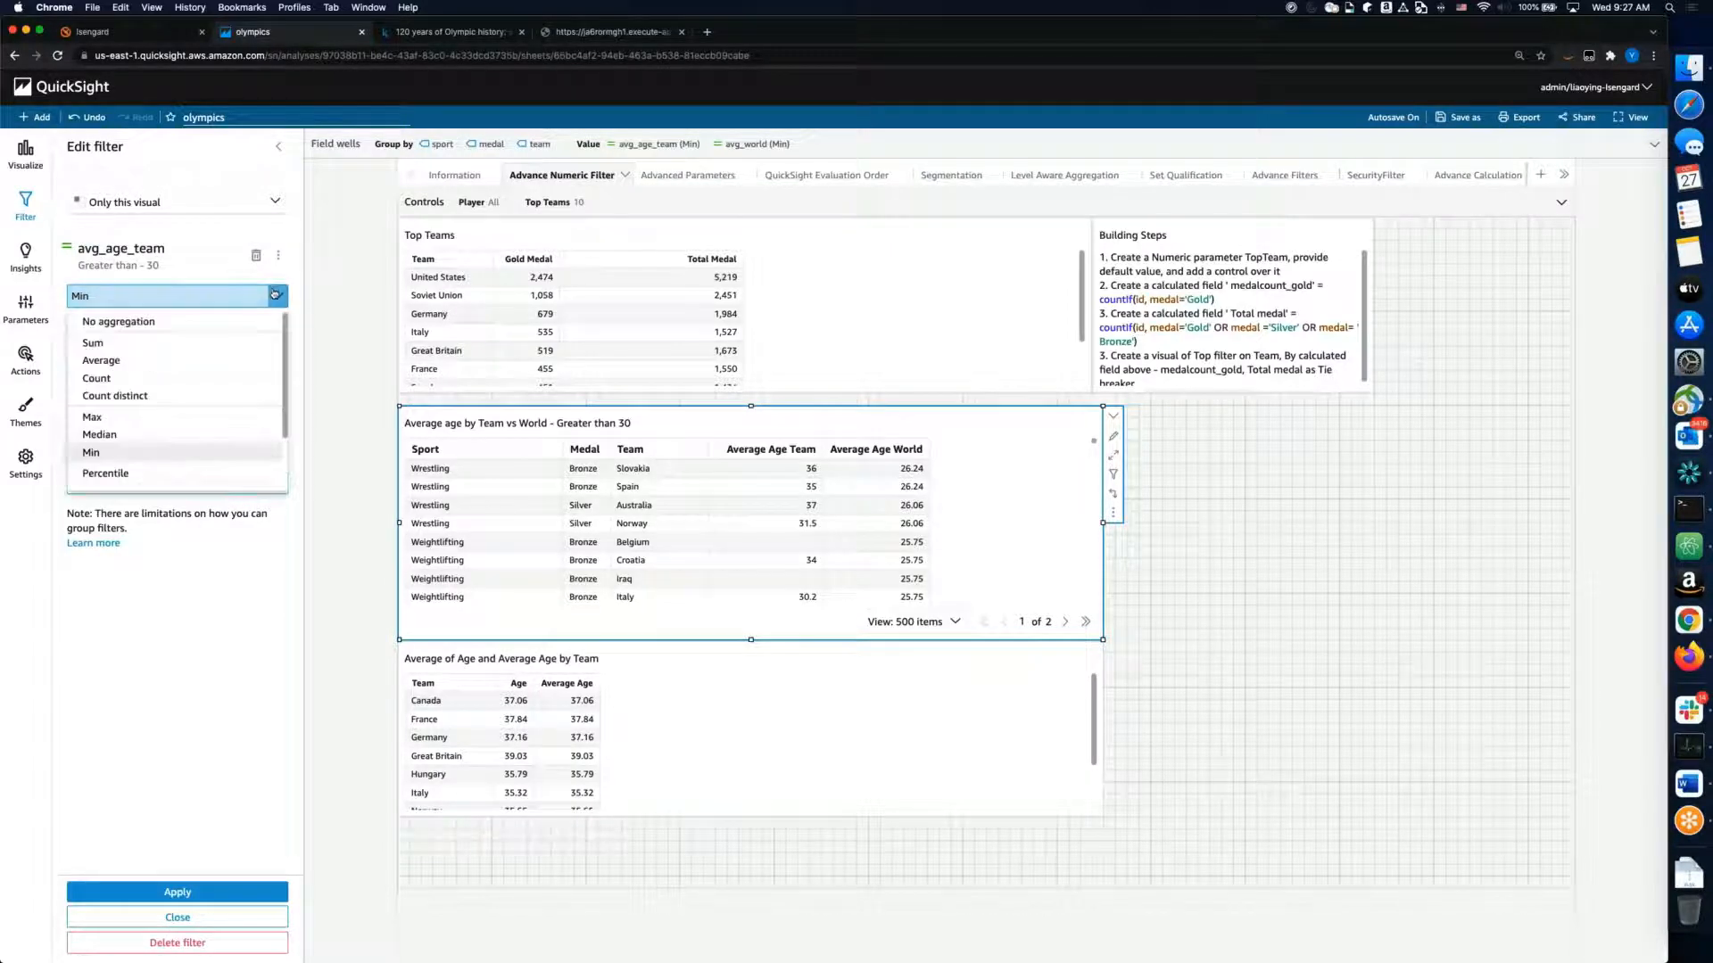
{"action": "left_click", "coordinate": [112, 452]}
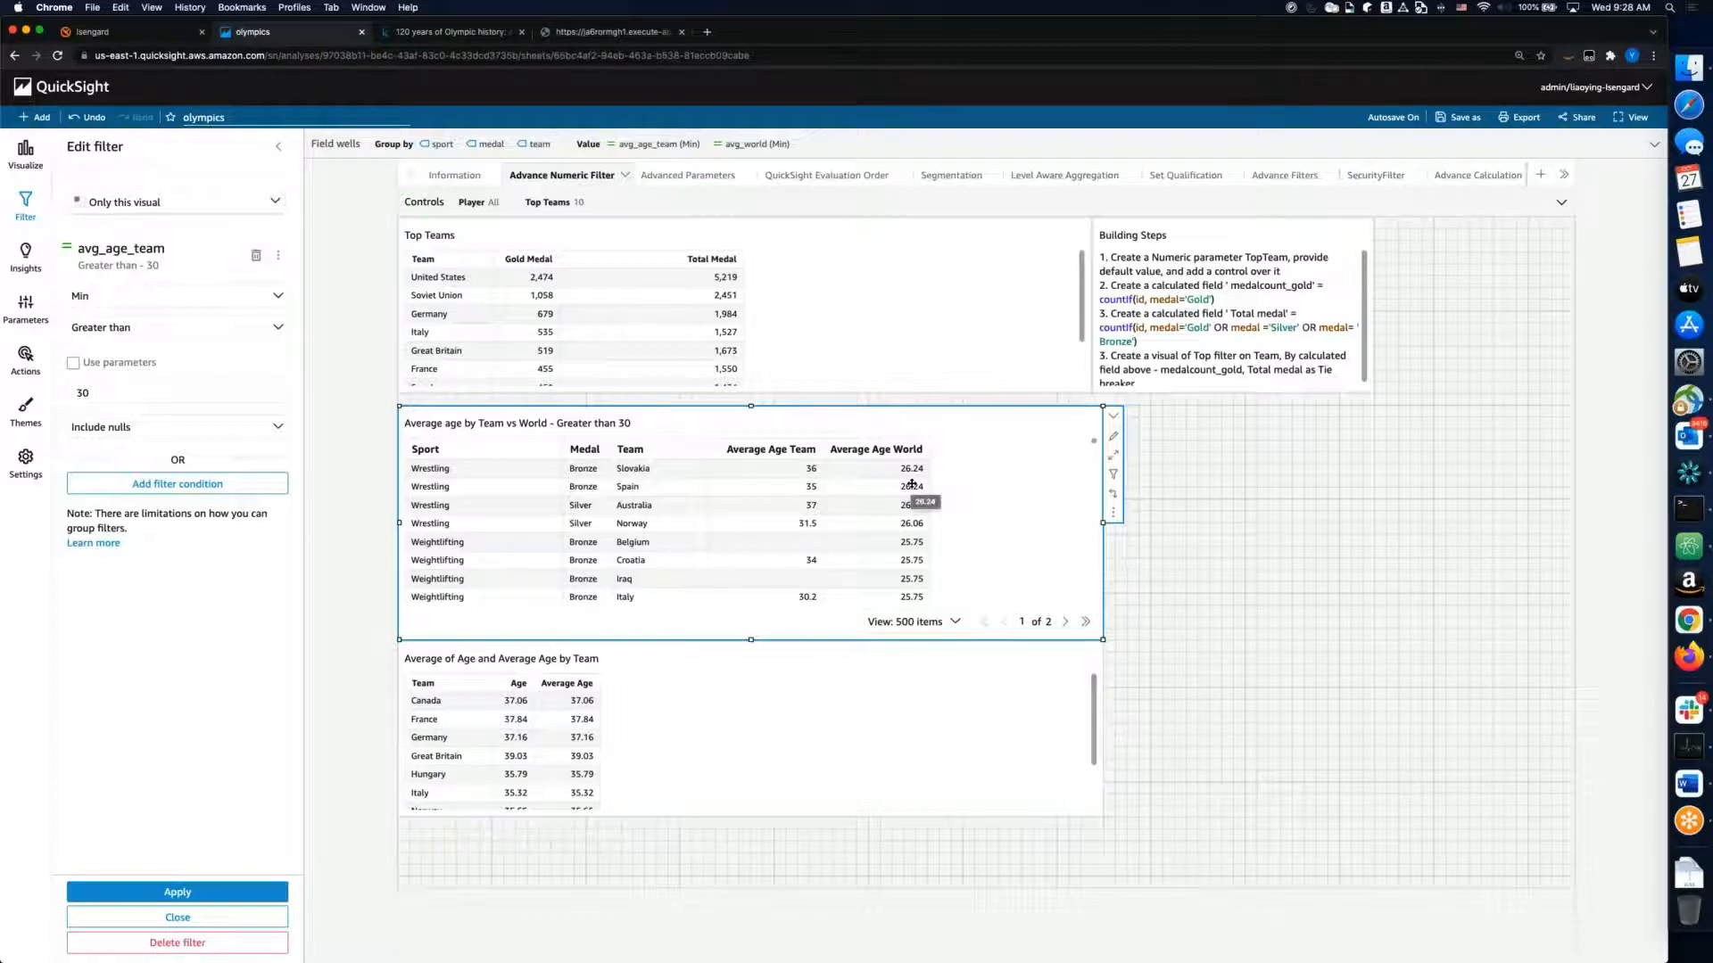
{"action": "left_click", "coordinate": [278, 147]}
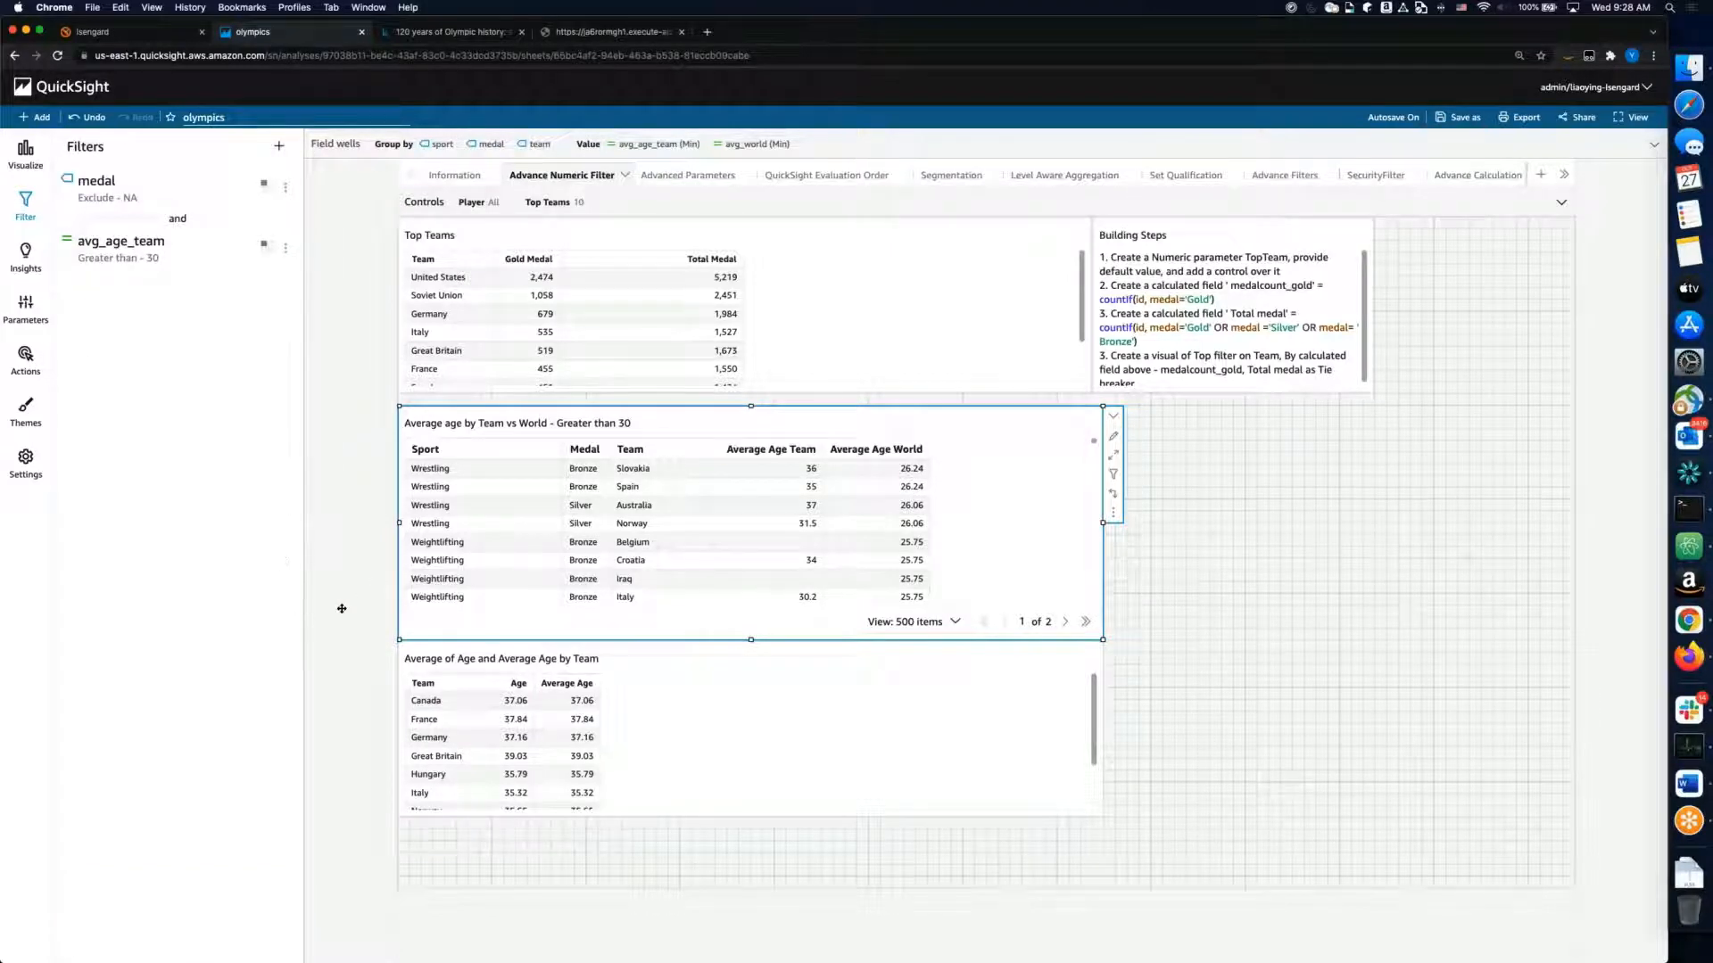
Step: From the Average of Age and Average Age by Team table, open the average age calculated field, examine its formula, and close it without saving
{"action": "left_click", "coordinate": [726, 723]}
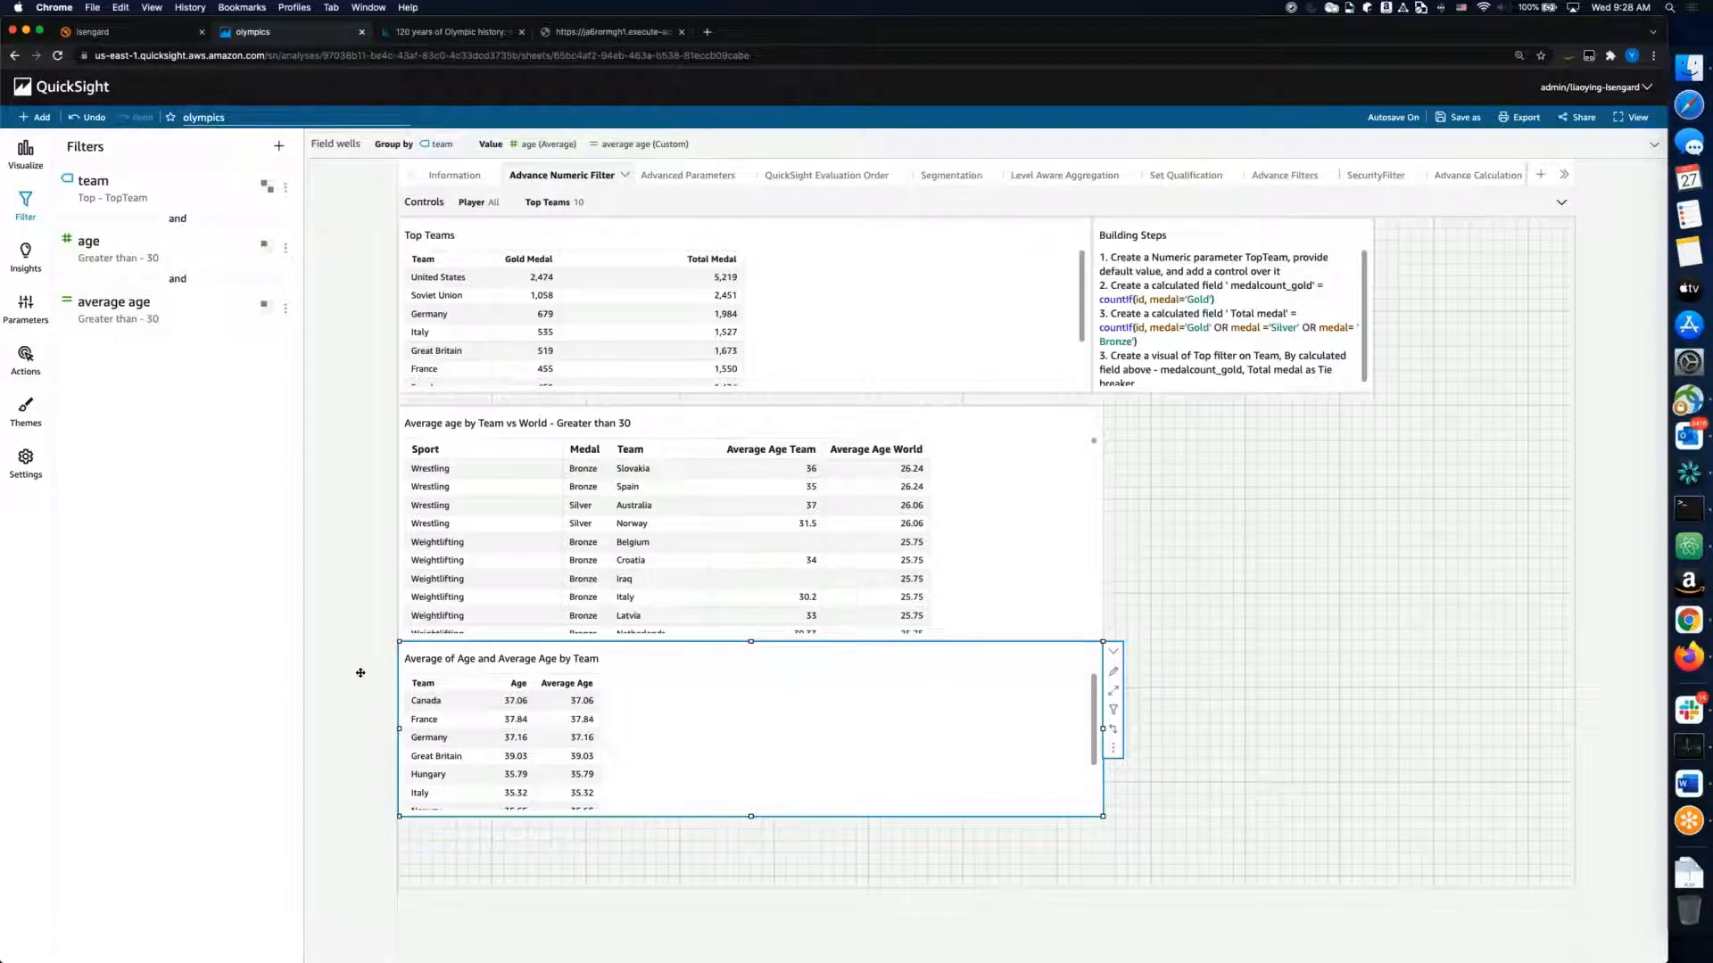
{"action": "left_click", "coordinate": [341, 148]}
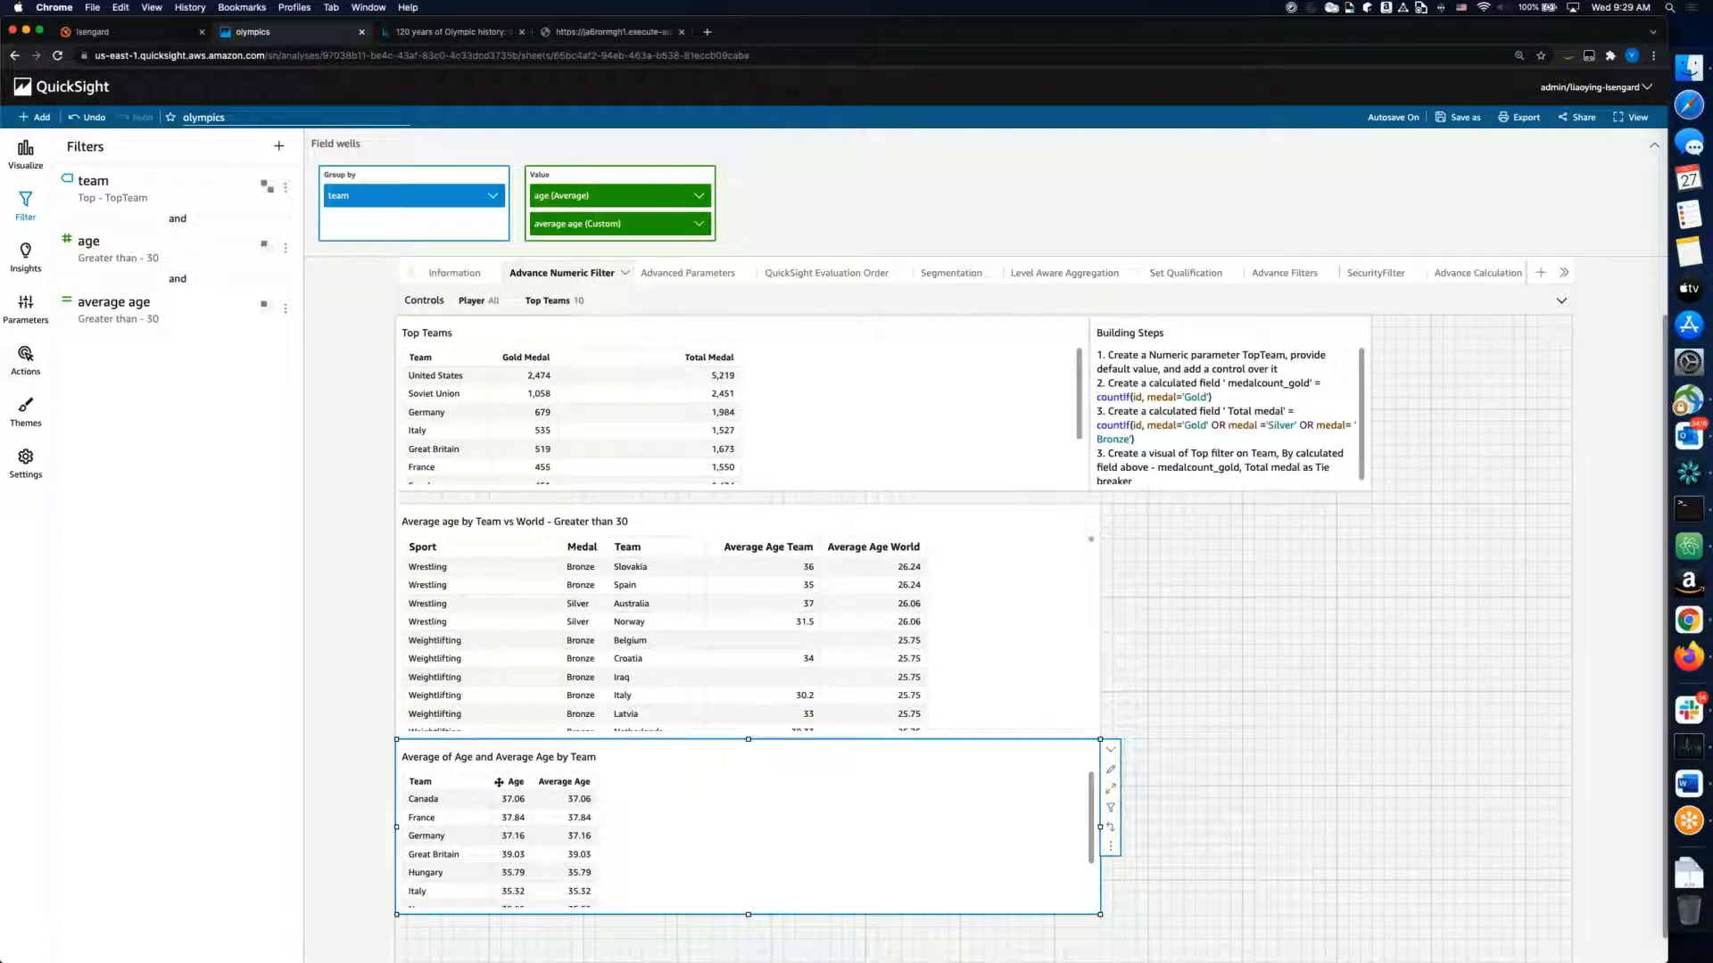
{"action": "left_click", "coordinate": [25, 161]}
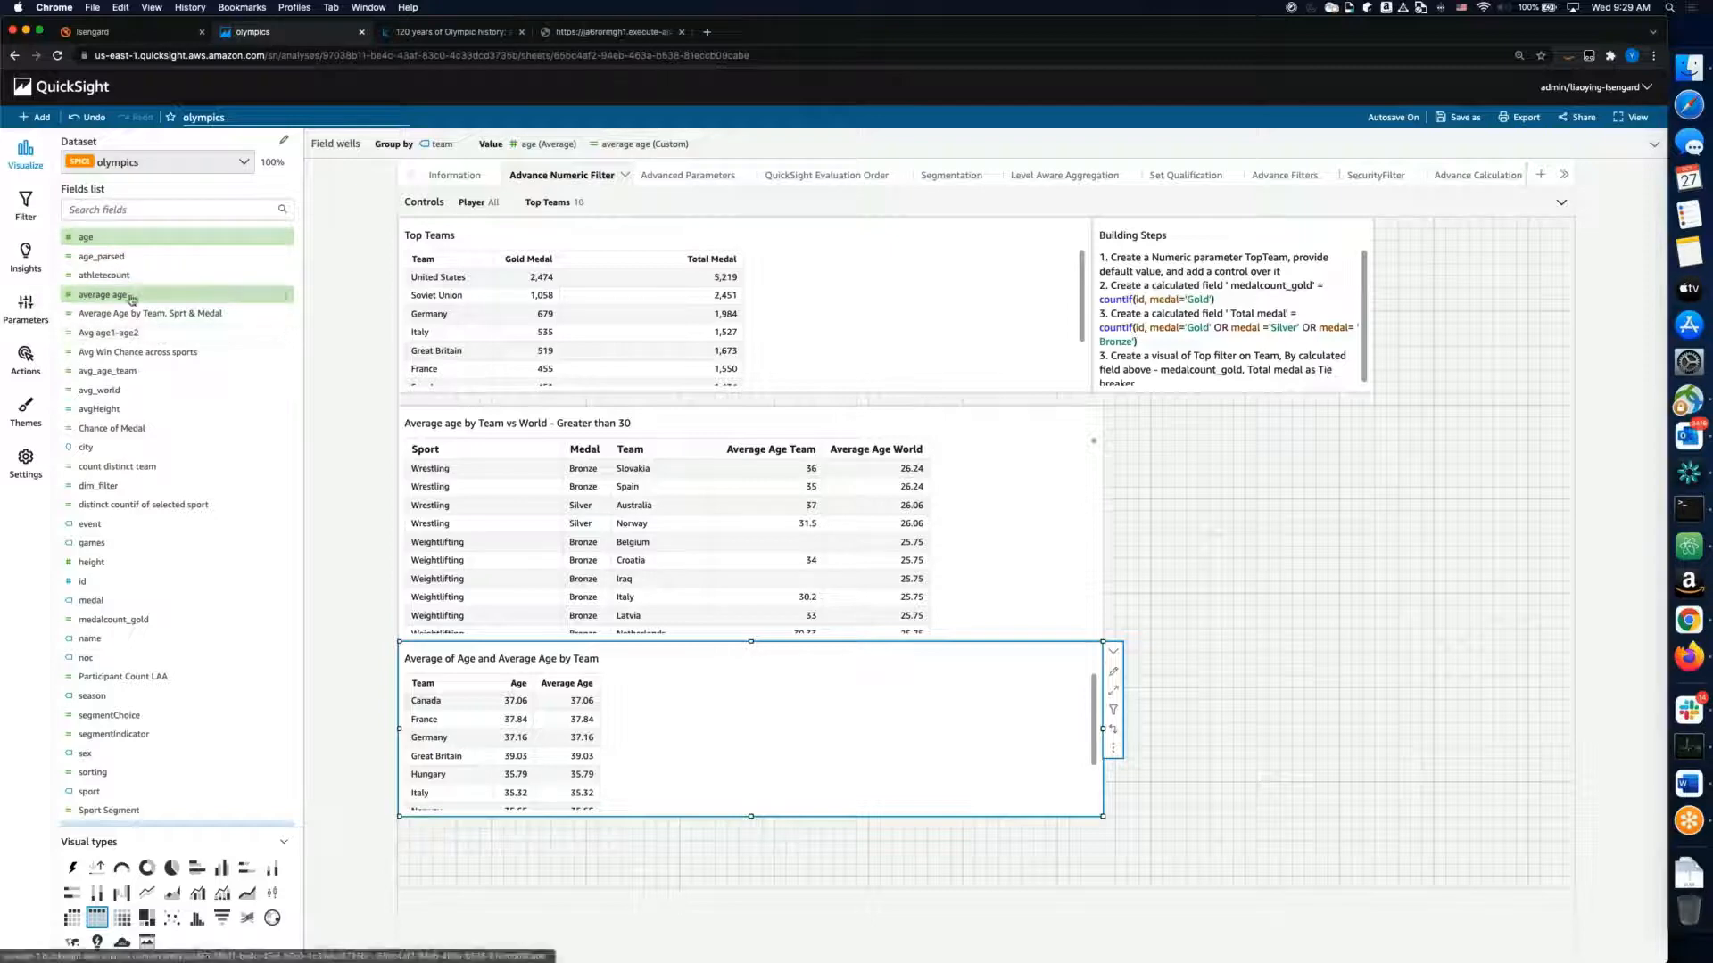
{"action": "left_click", "coordinate": [286, 295]}
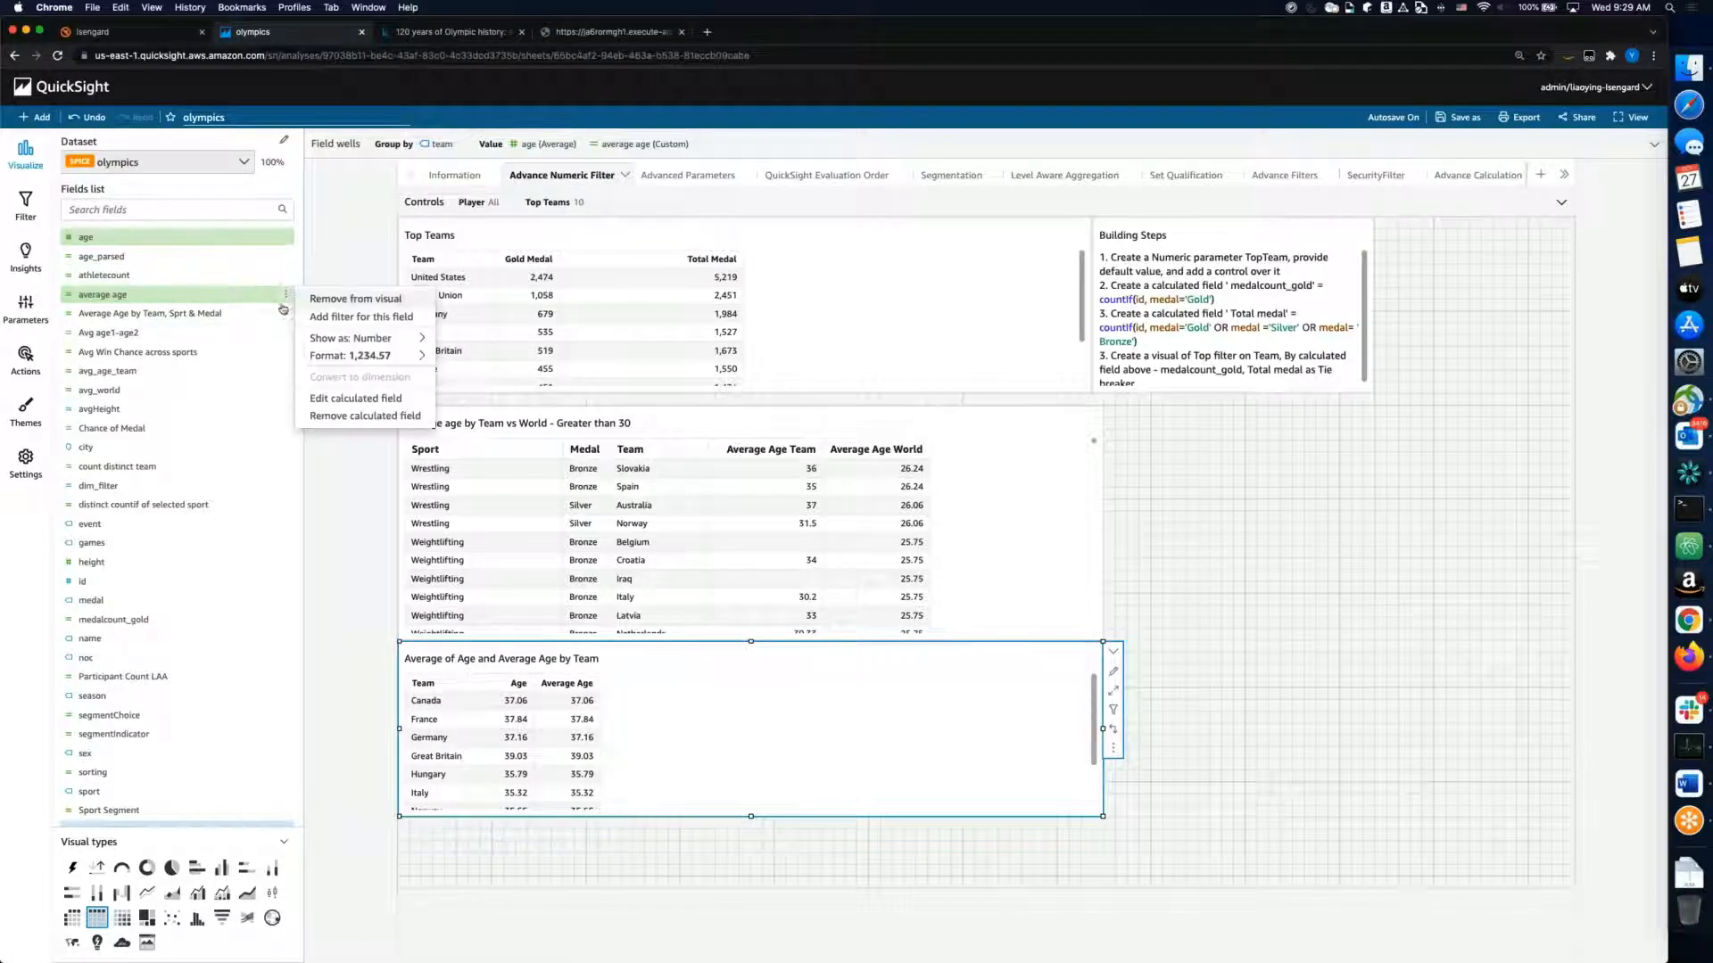
{"action": "left_click", "coordinate": [339, 398]}
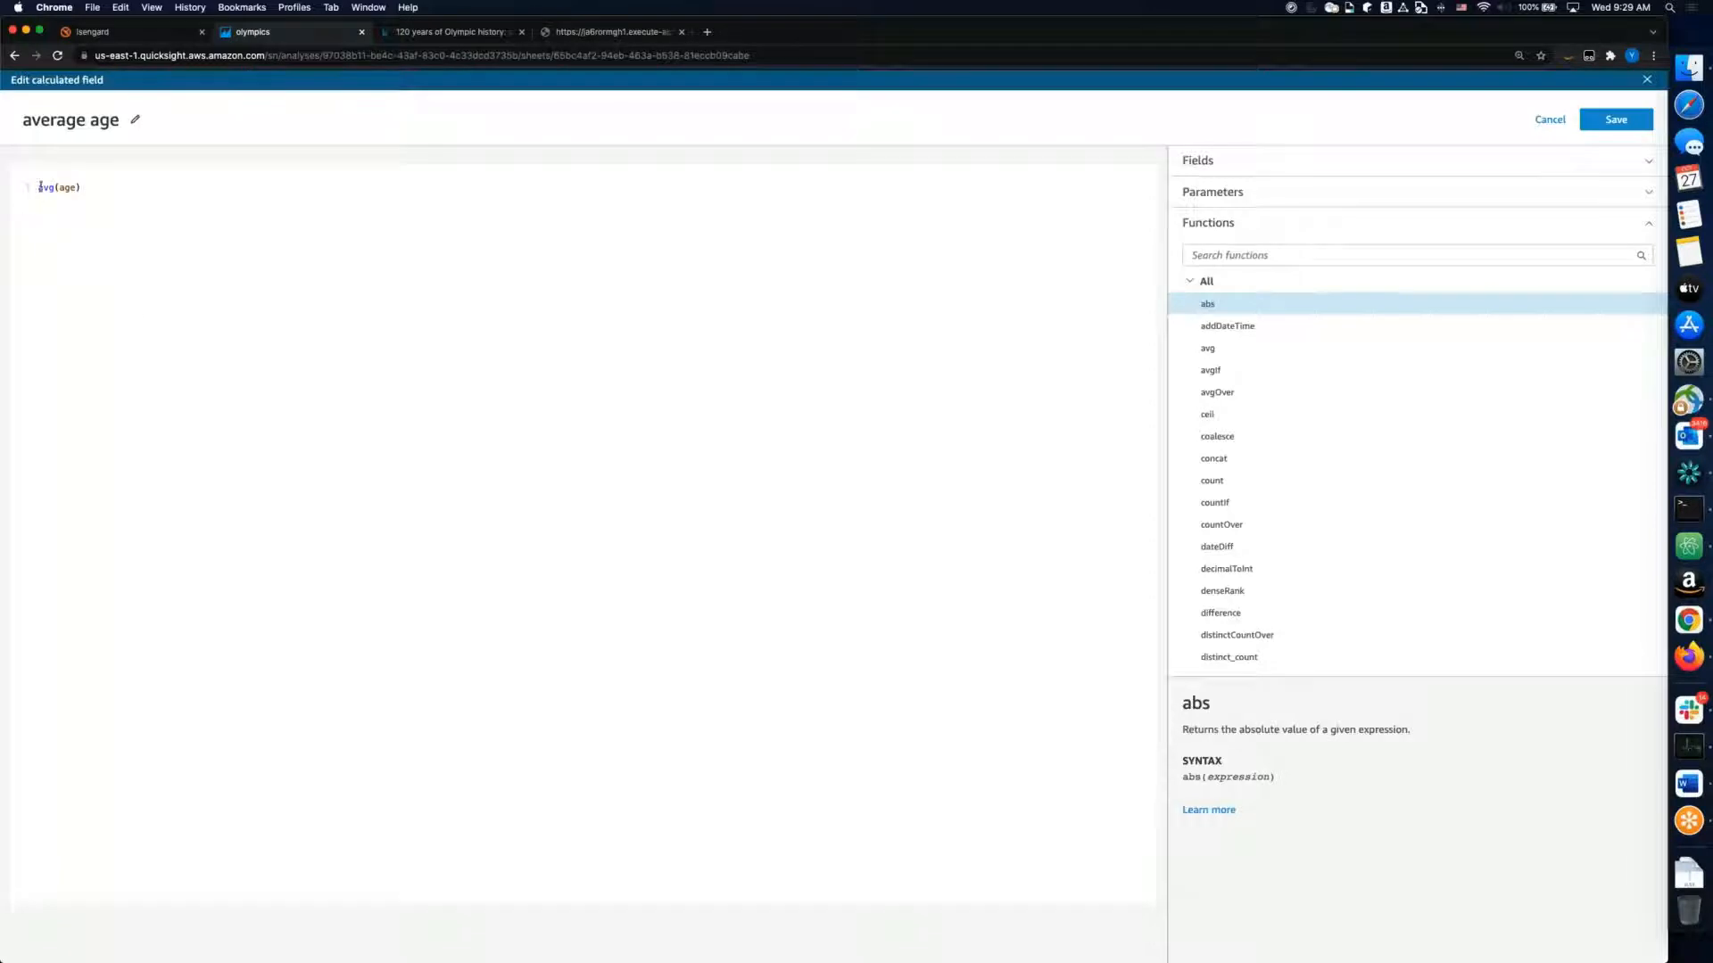
{"action": "double_click", "coordinate": [45, 190]}
{"action": "double_click", "coordinate": [69, 187]}
{"action": "left_click", "coordinate": [1544, 122]}
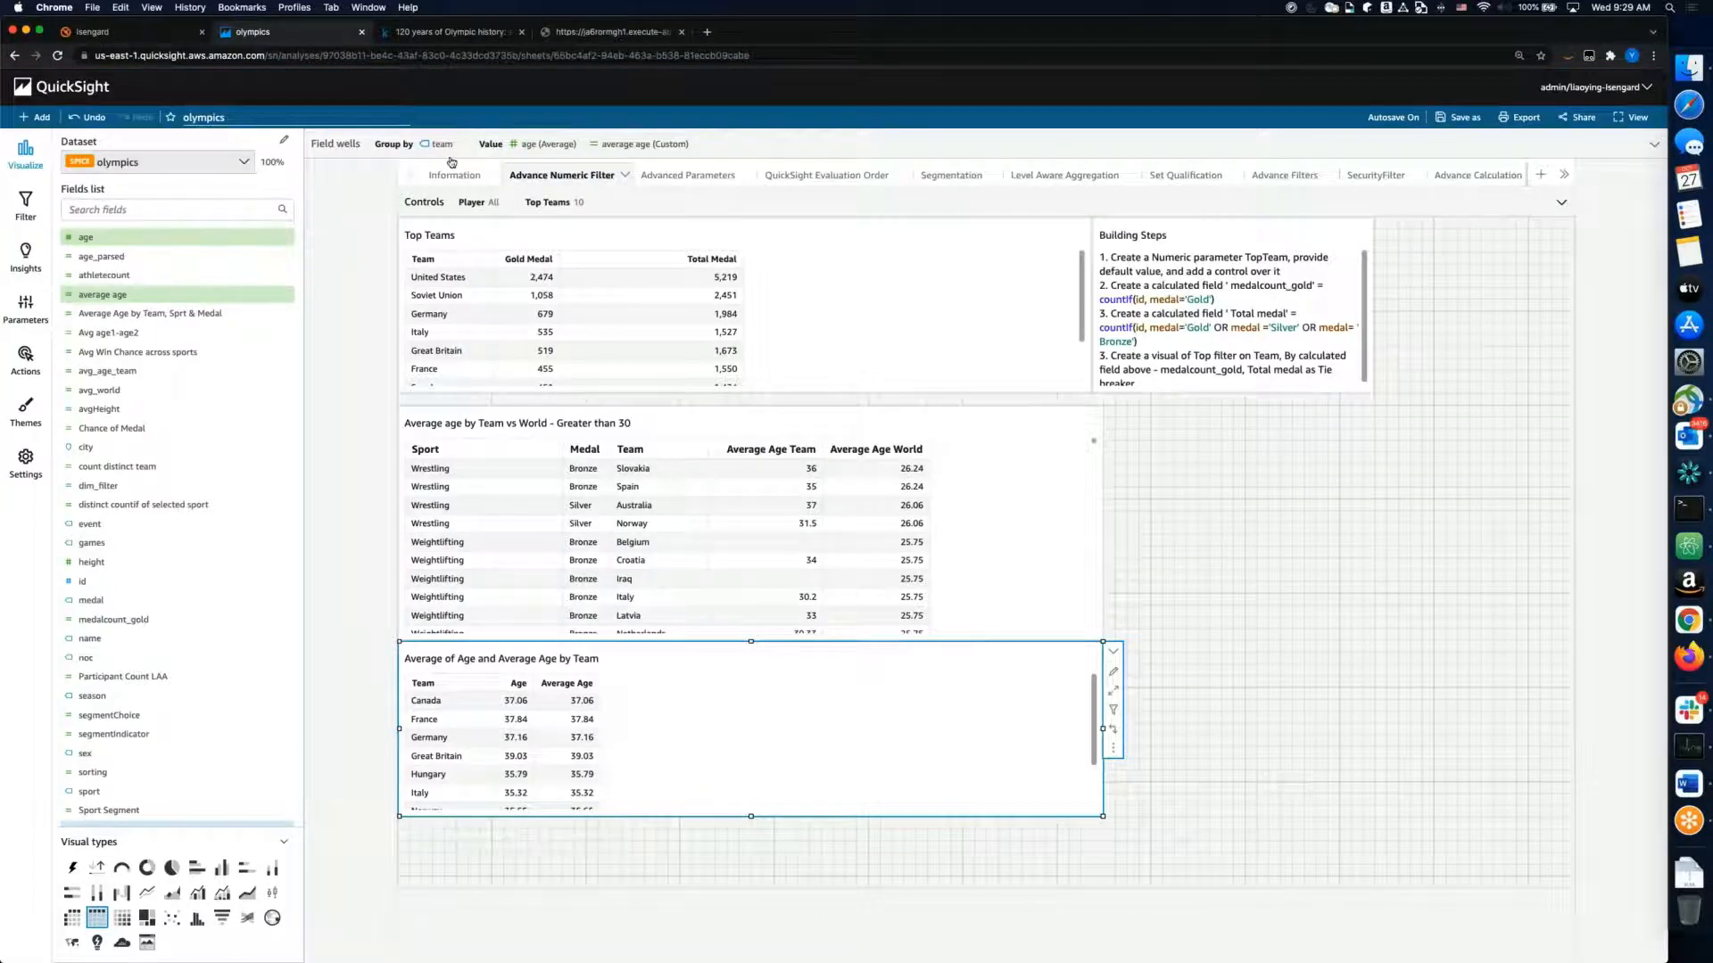
Step: Check the aggregation settings of the age and average age values in the table's field wells
{"action": "left_click", "coordinate": [335, 145]}
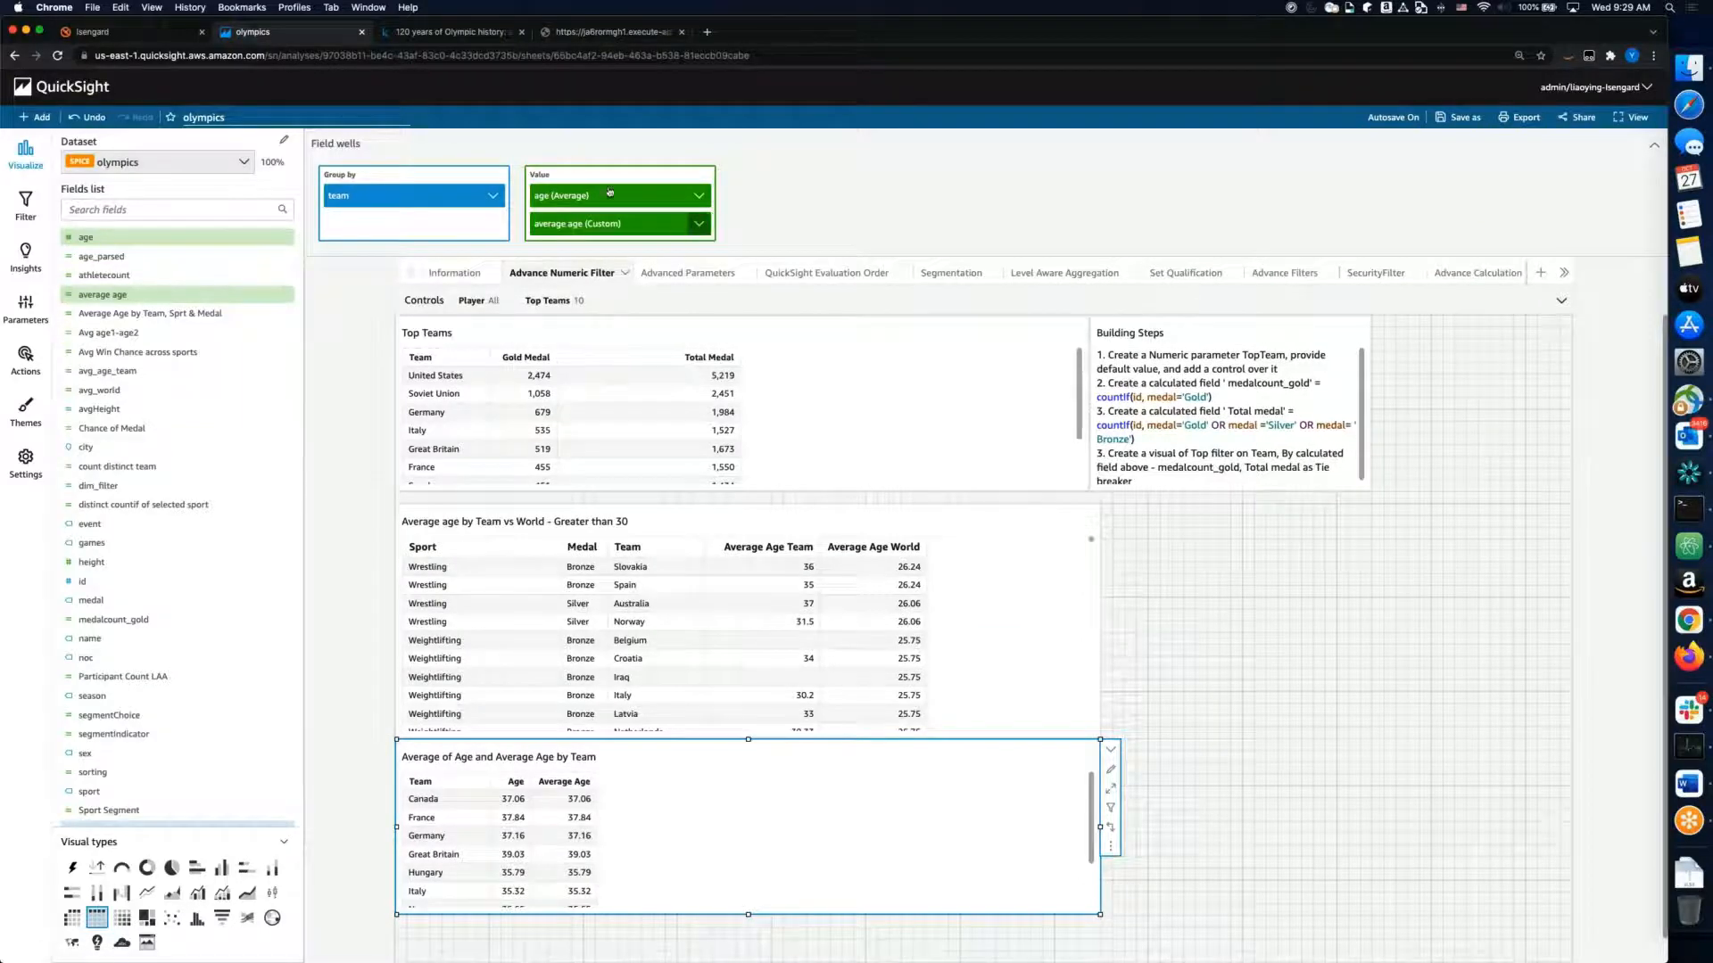
{"action": "left_click", "coordinate": [697, 196]}
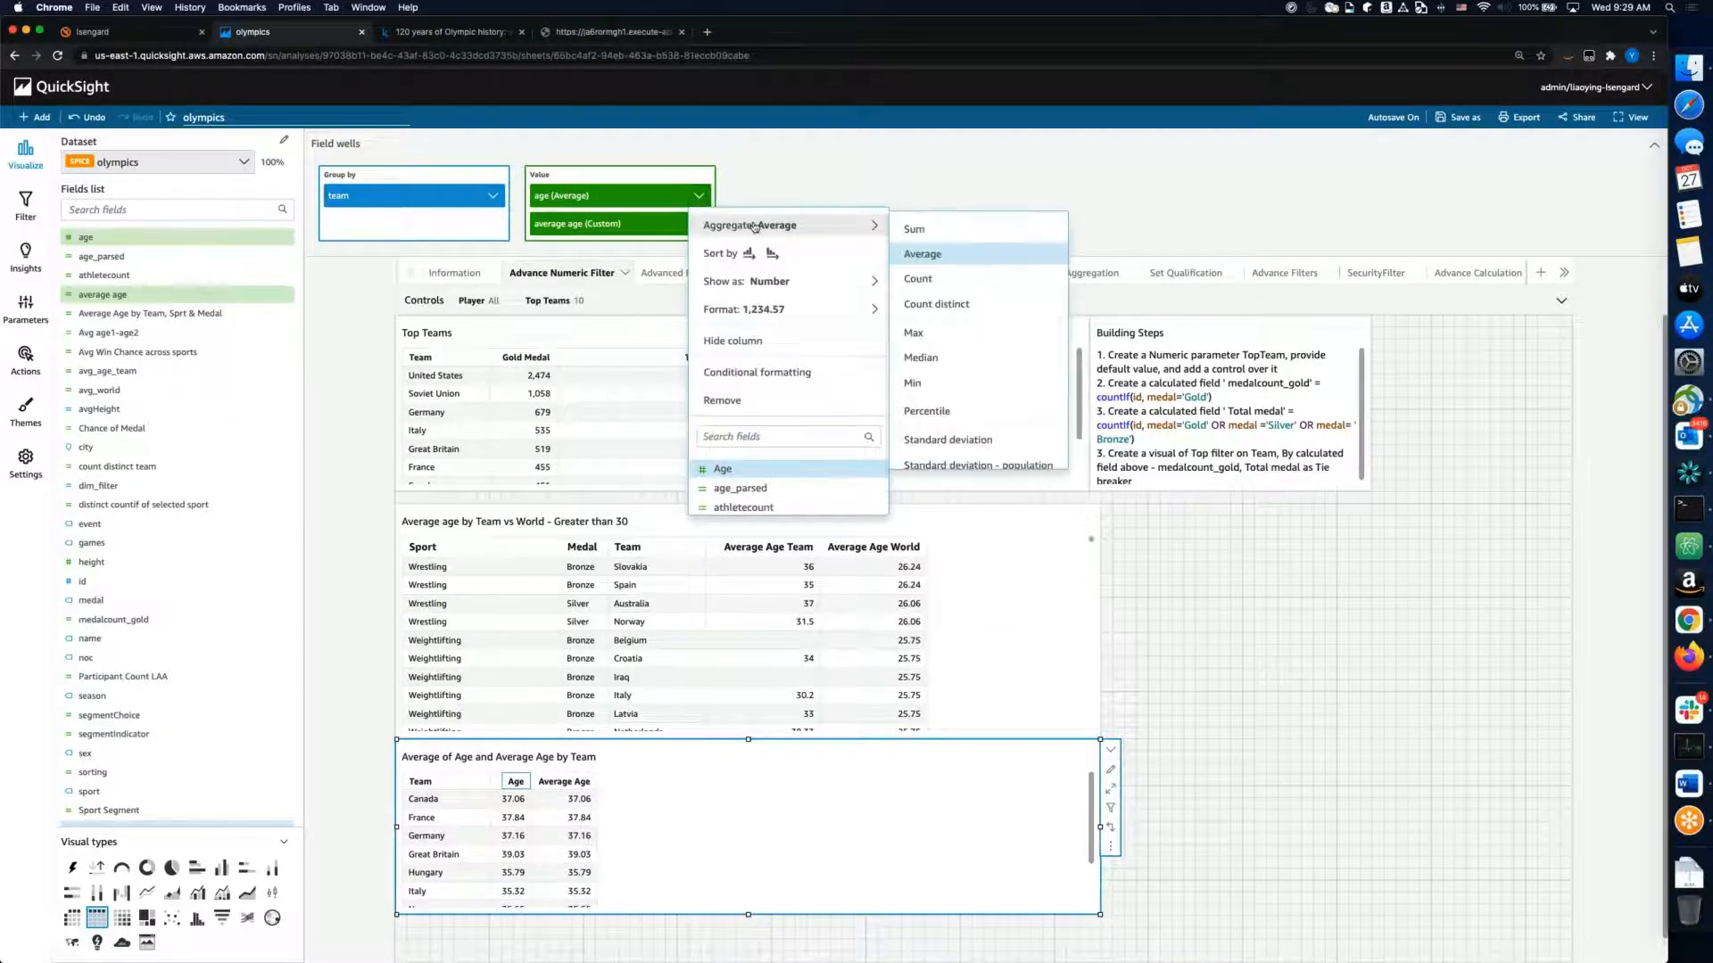
{"action": "left_click", "coordinate": [789, 181]}
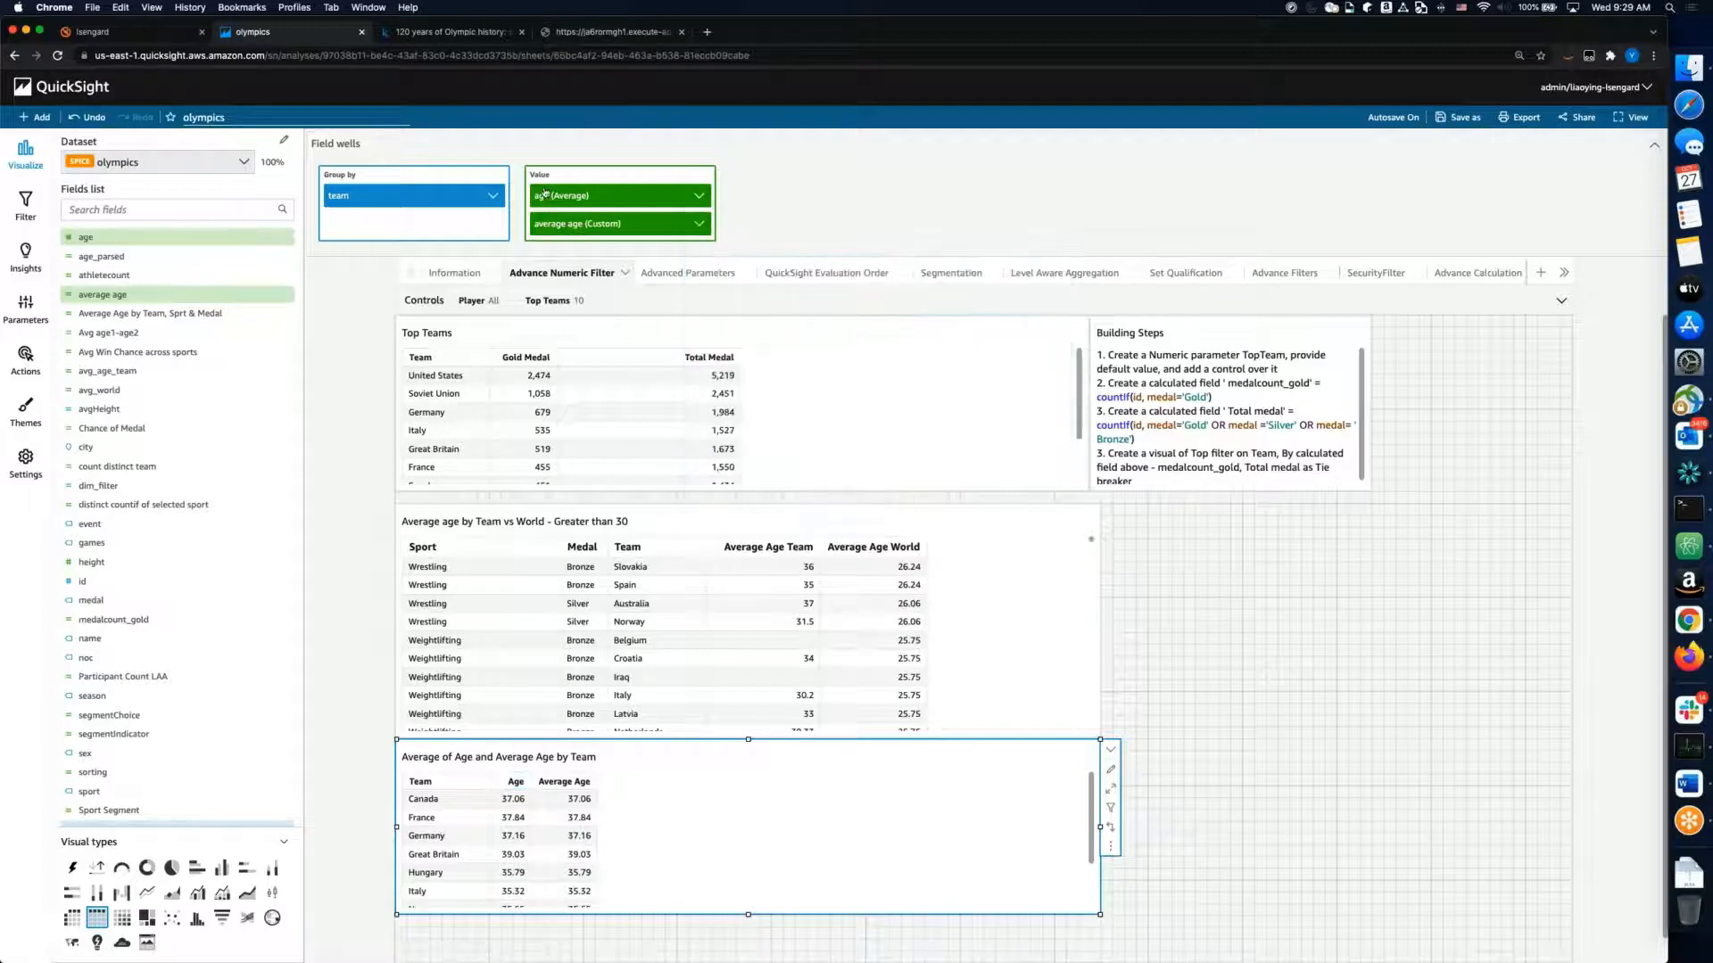
{"action": "left_click", "coordinate": [698, 223]}
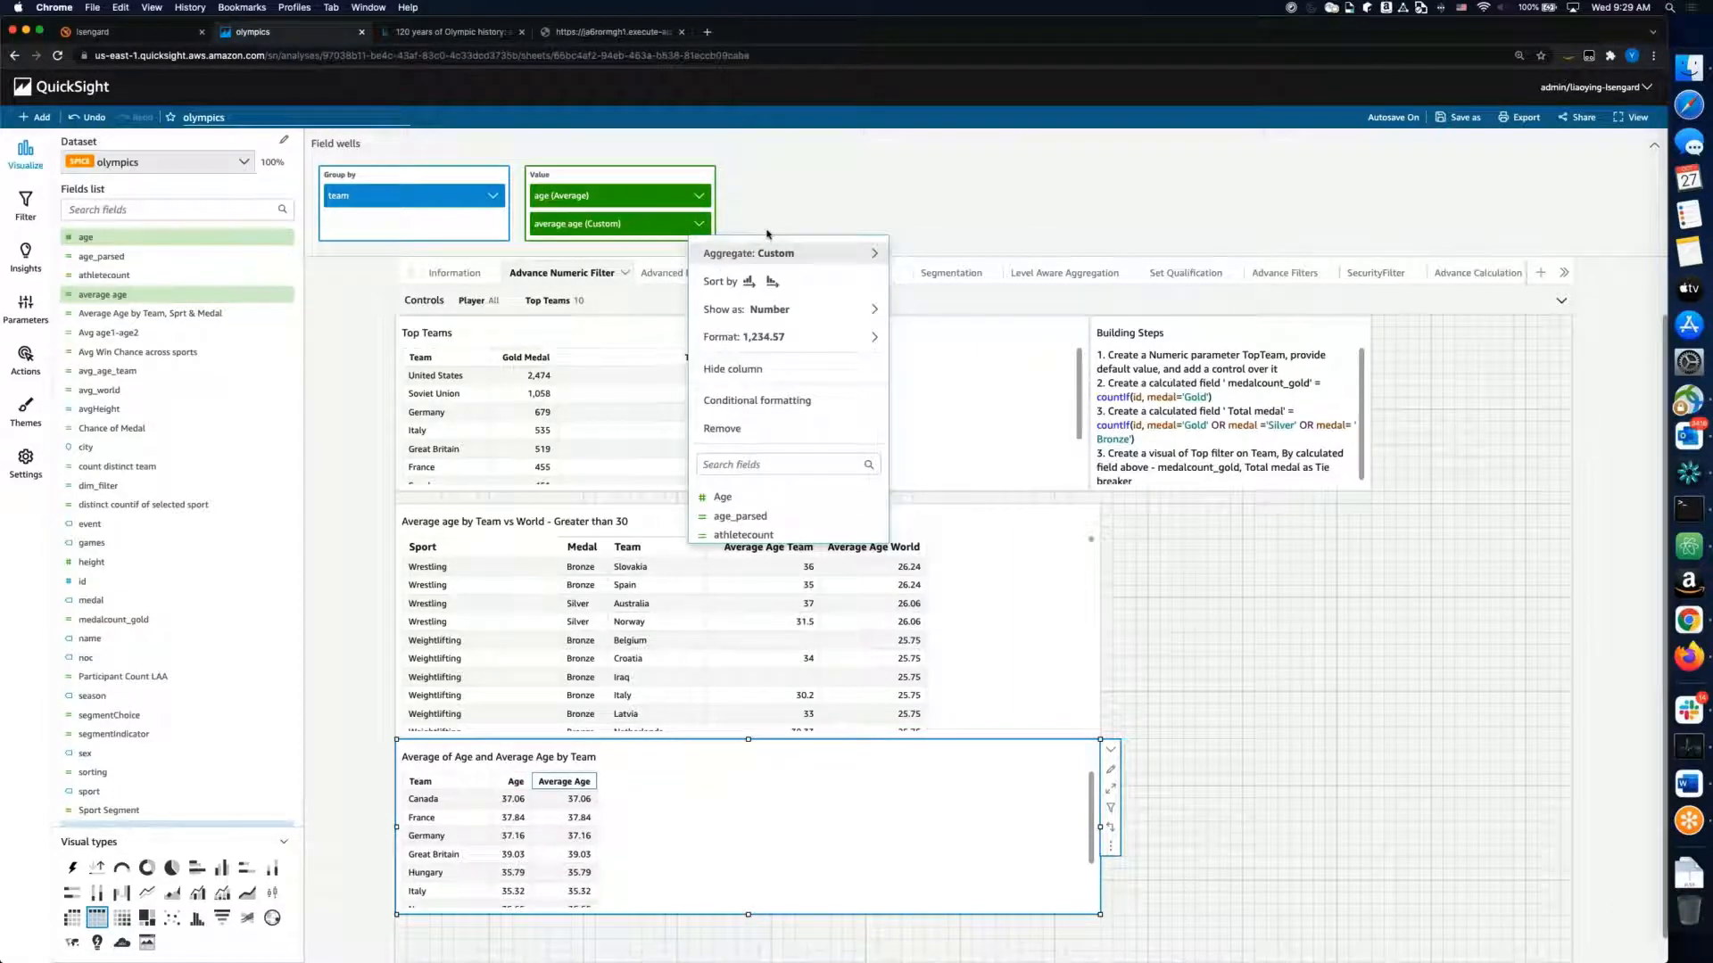
{"action": "mouse_move", "coordinate": [765, 243]}
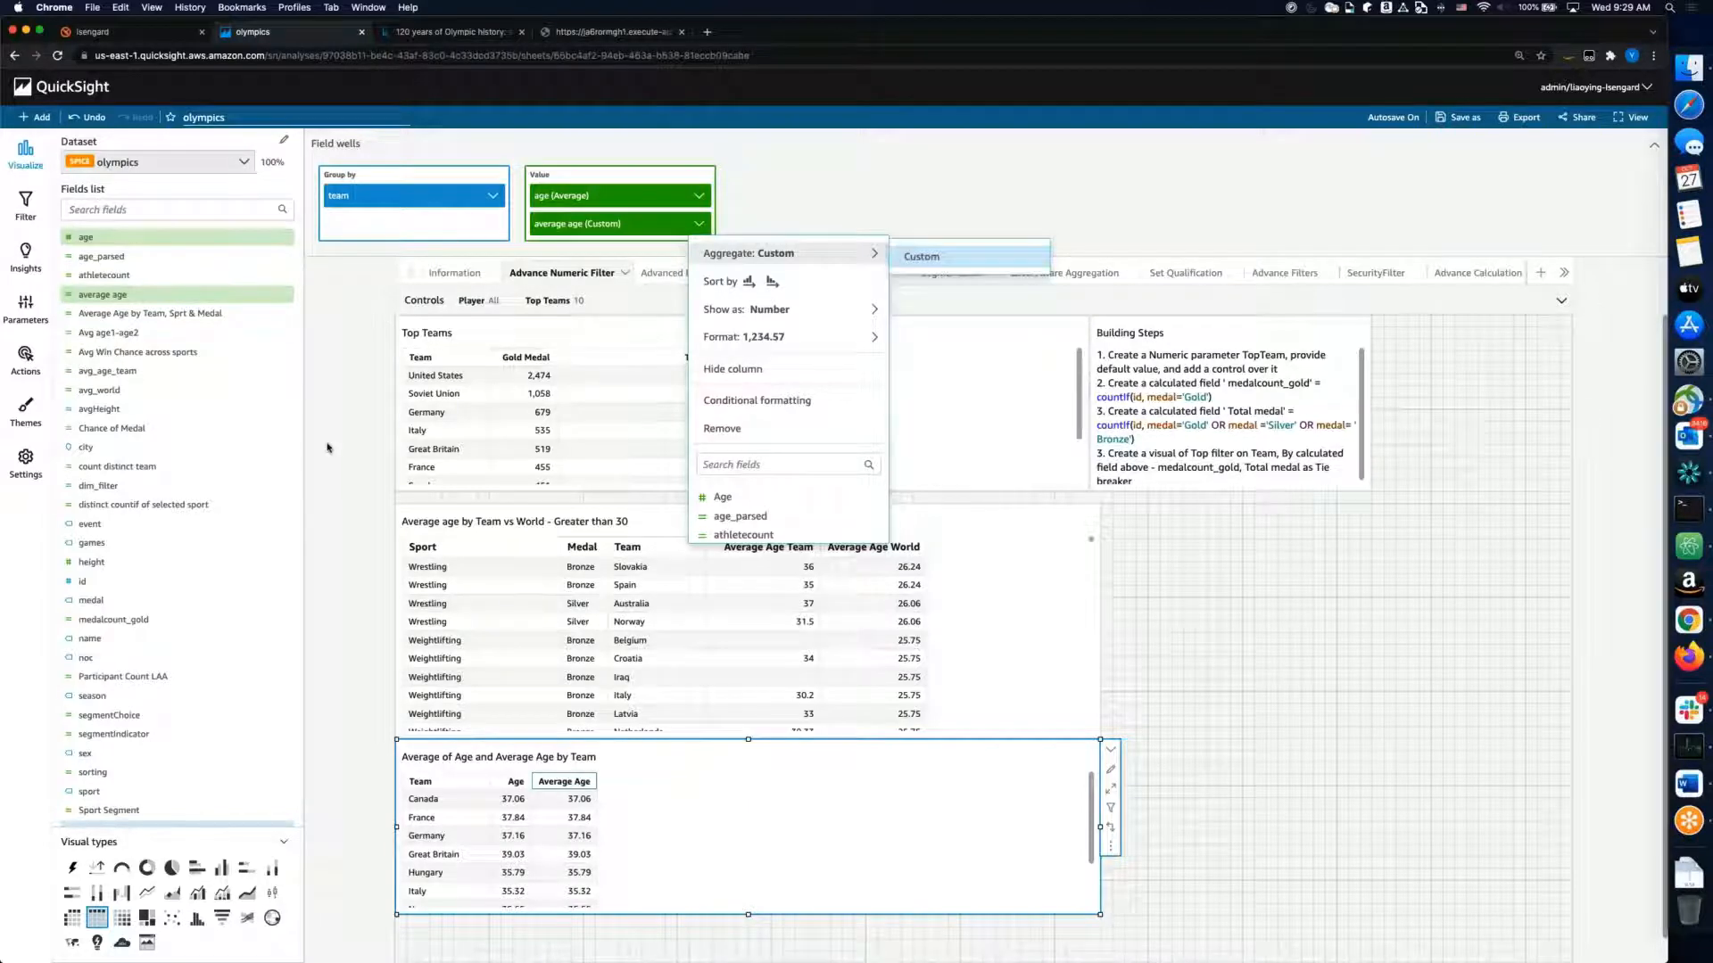
{"action": "left_click", "coordinate": [322, 636]}
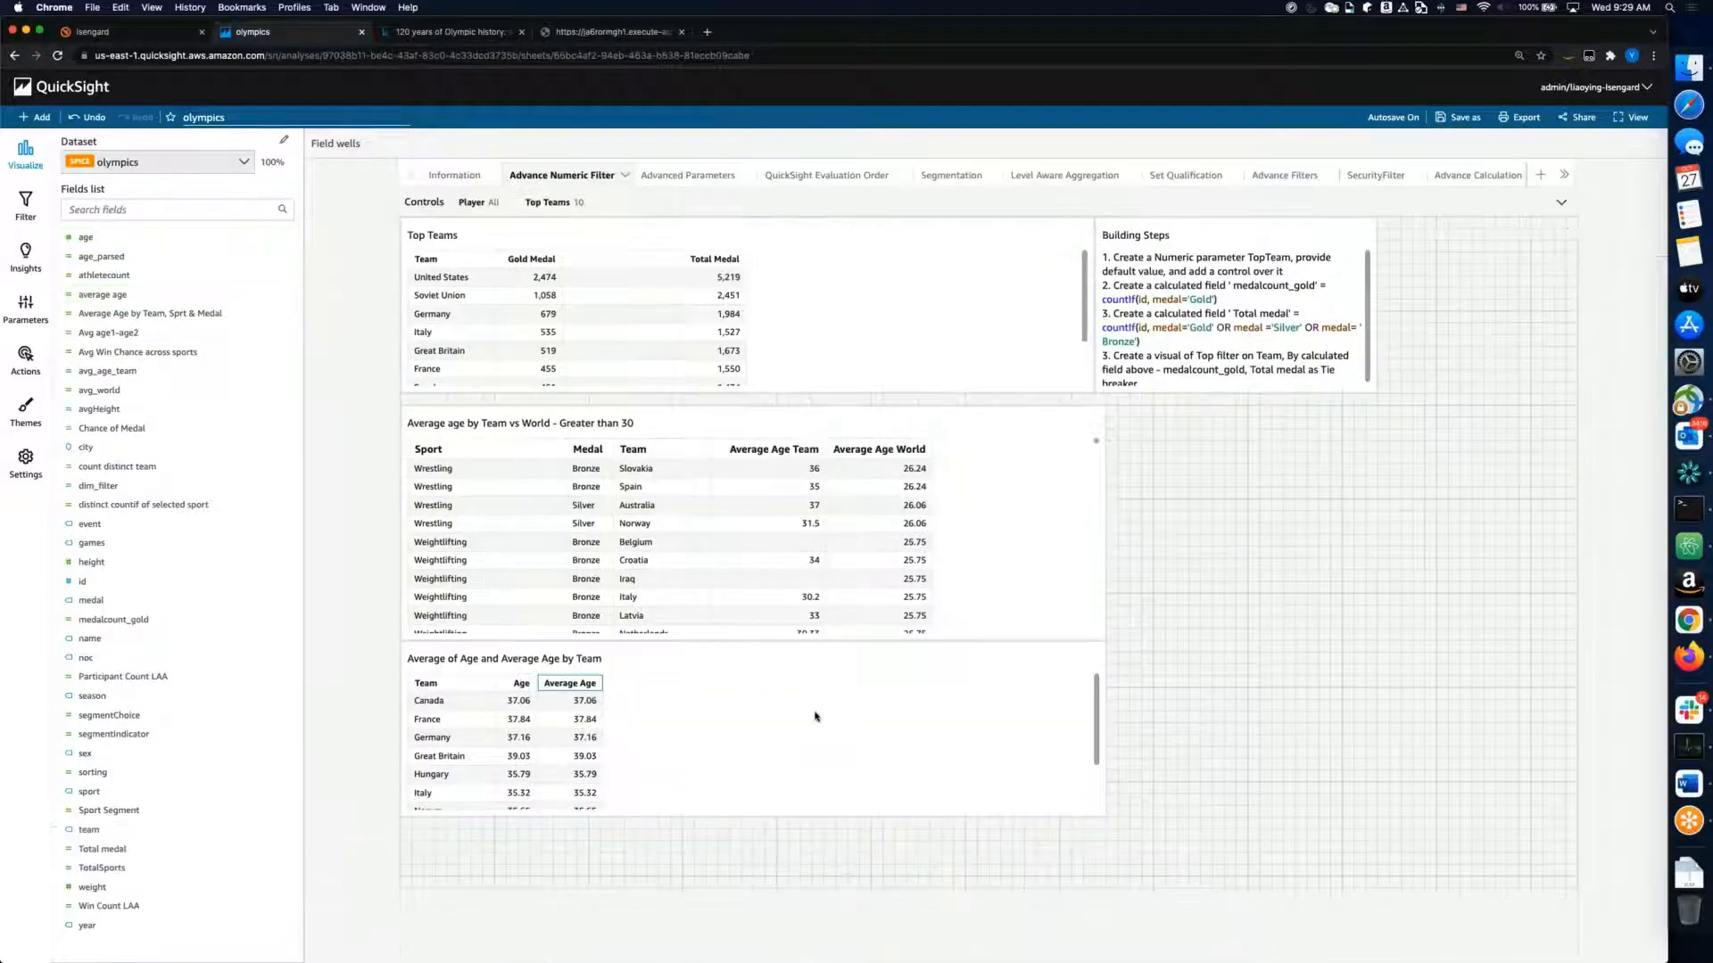
Step: Disable the age and average age filters on the Average of Age and Average Age by Team table
{"action": "left_click", "coordinate": [803, 717]}
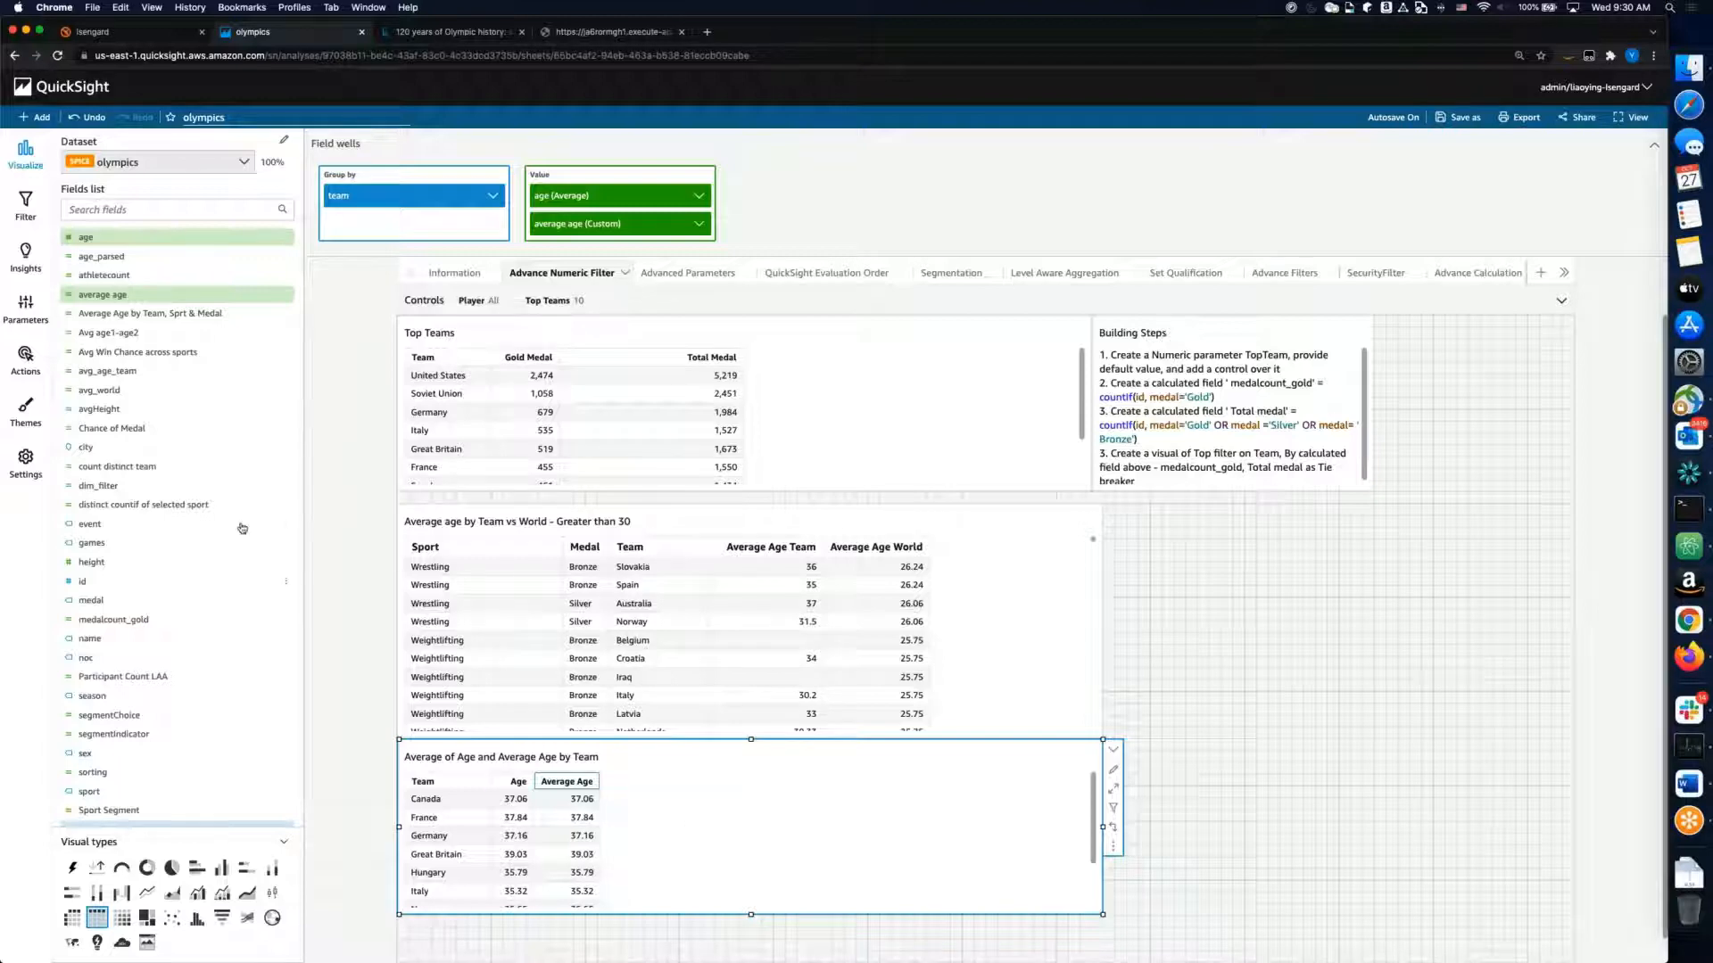
{"action": "left_click", "coordinate": [25, 202]}
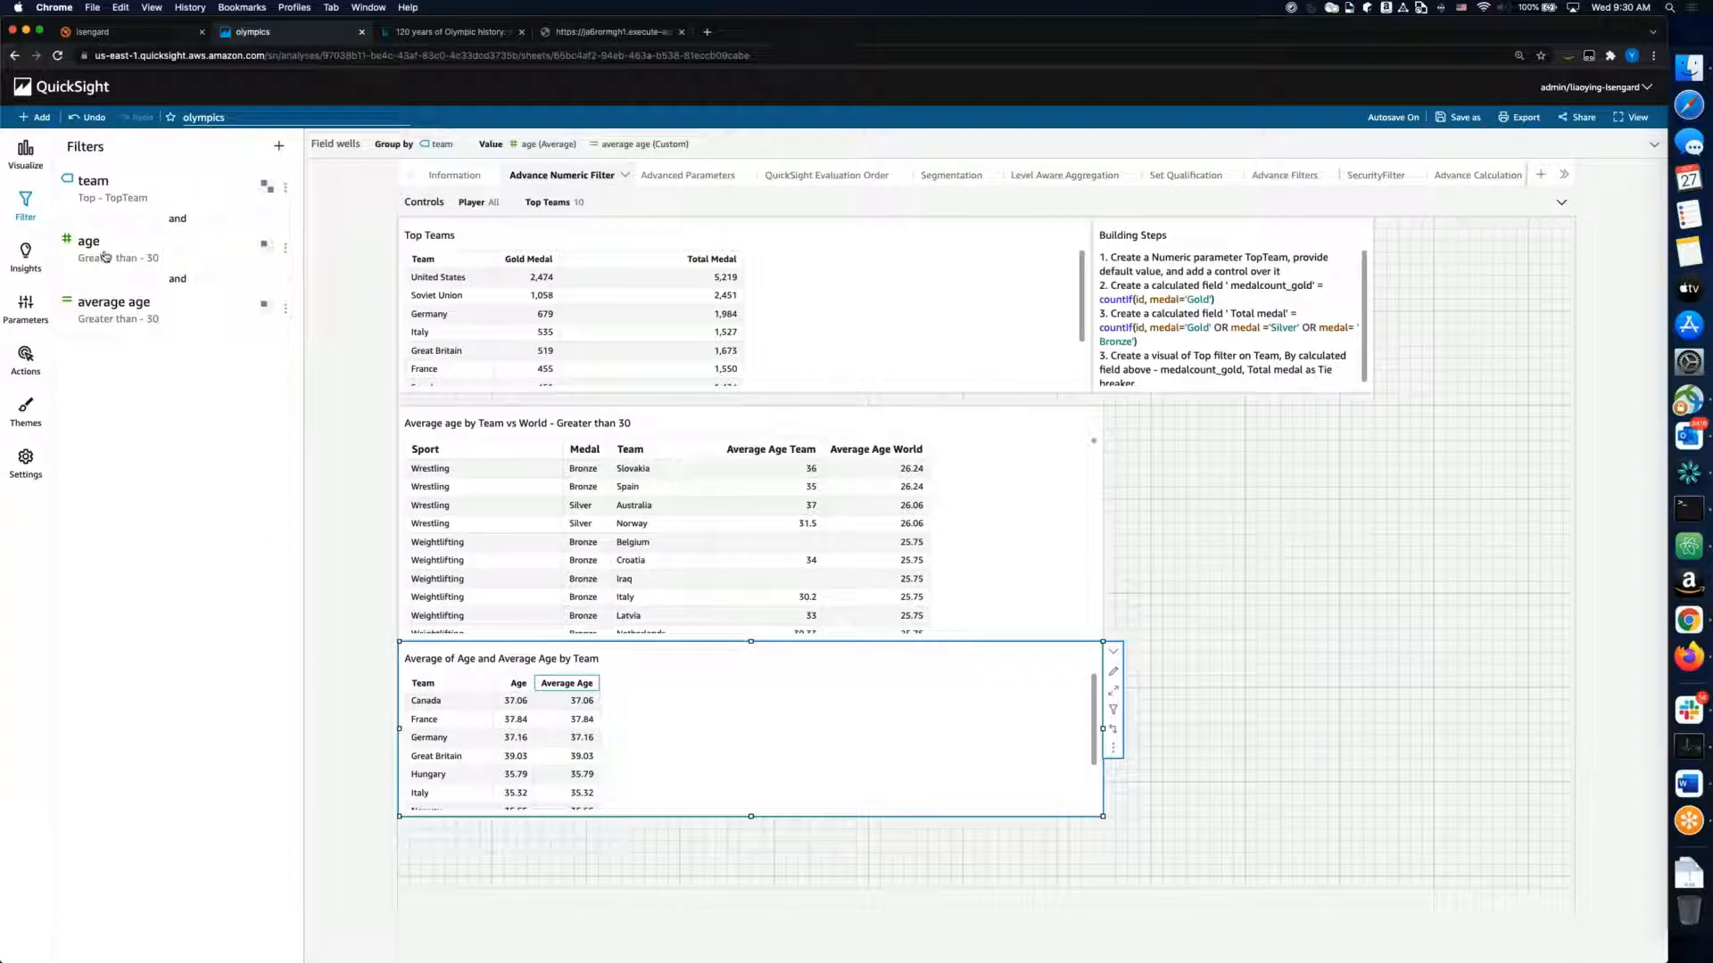
{"action": "left_click", "coordinate": [285, 247]}
{"action": "left_click", "coordinate": [308, 273]}
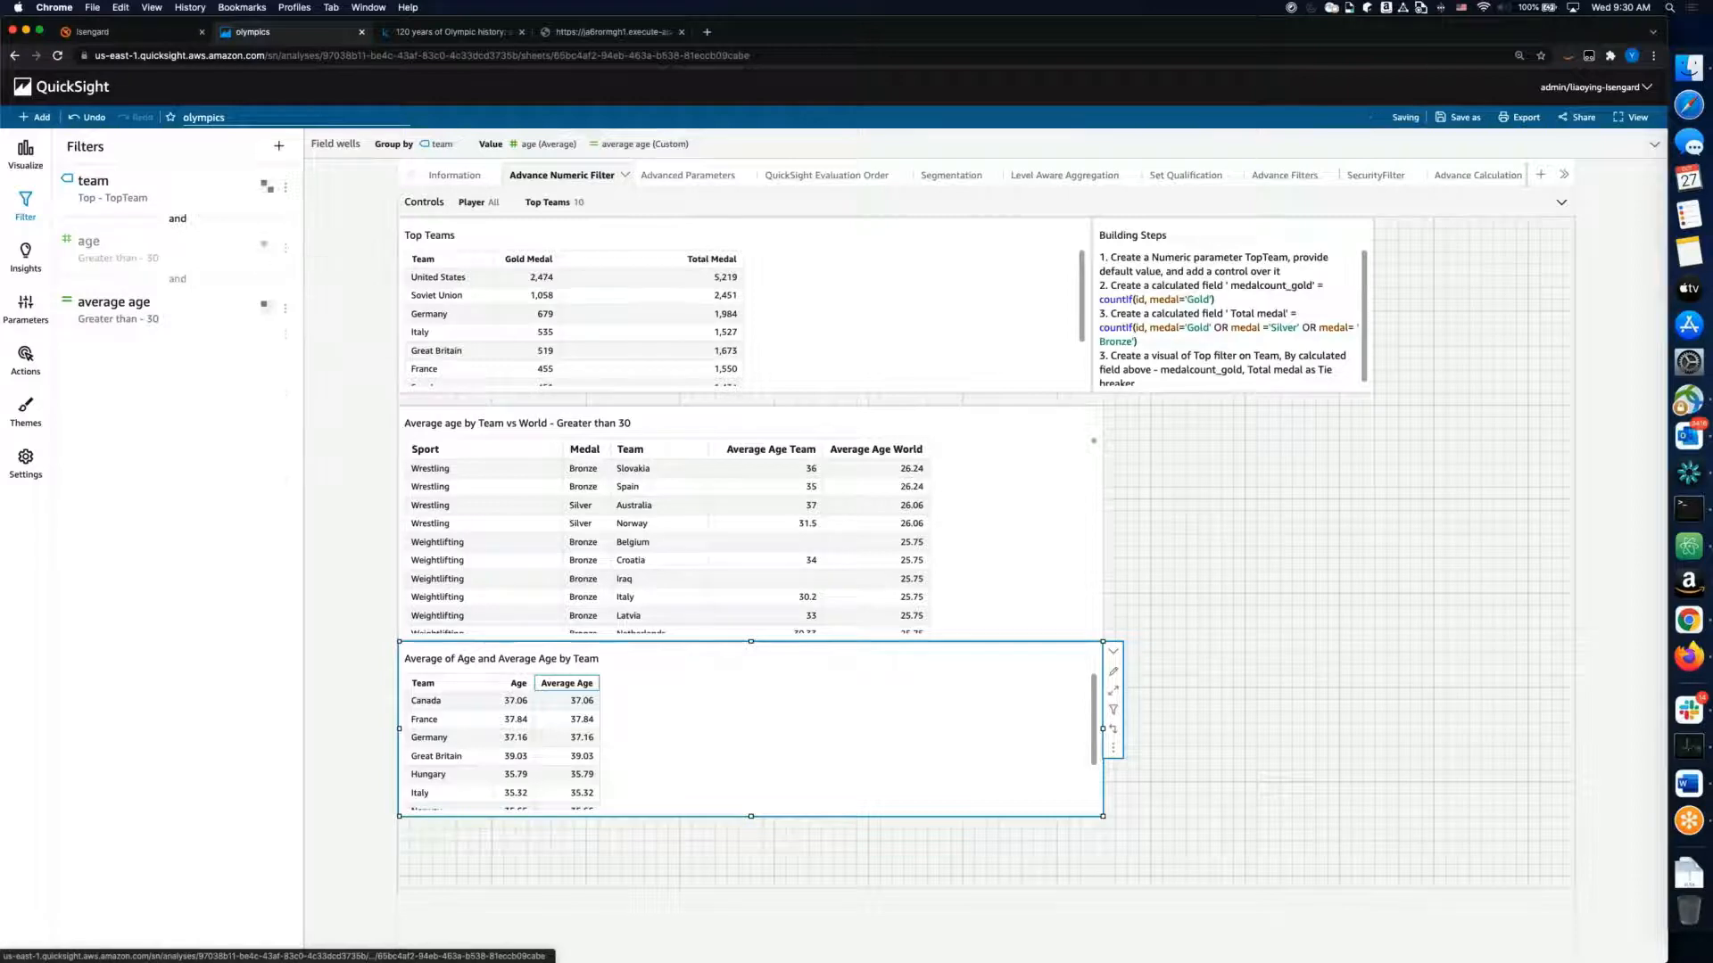
{"action": "left_click", "coordinate": [285, 308]}
{"action": "left_click", "coordinate": [294, 332]}
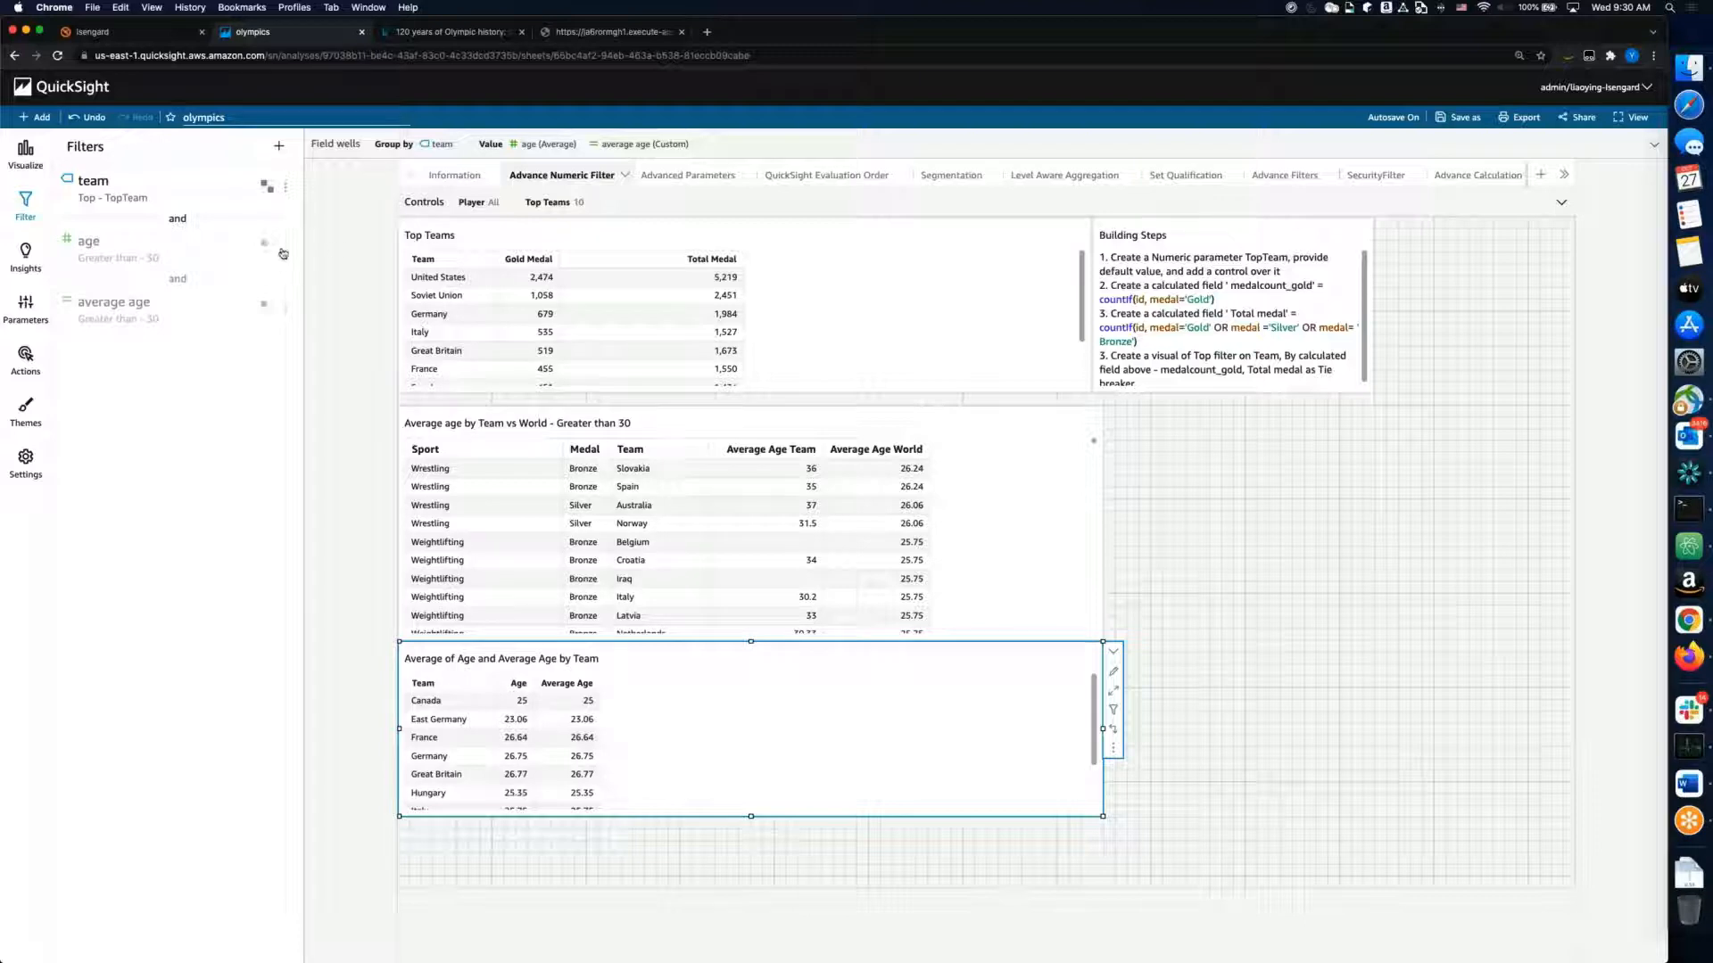
Step: Enable the age filter, review its aggregation options, and apply it with No aggregation and the greater than 30 condition
{"action": "left_click", "coordinate": [286, 247]}
{"action": "left_click", "coordinate": [306, 271]}
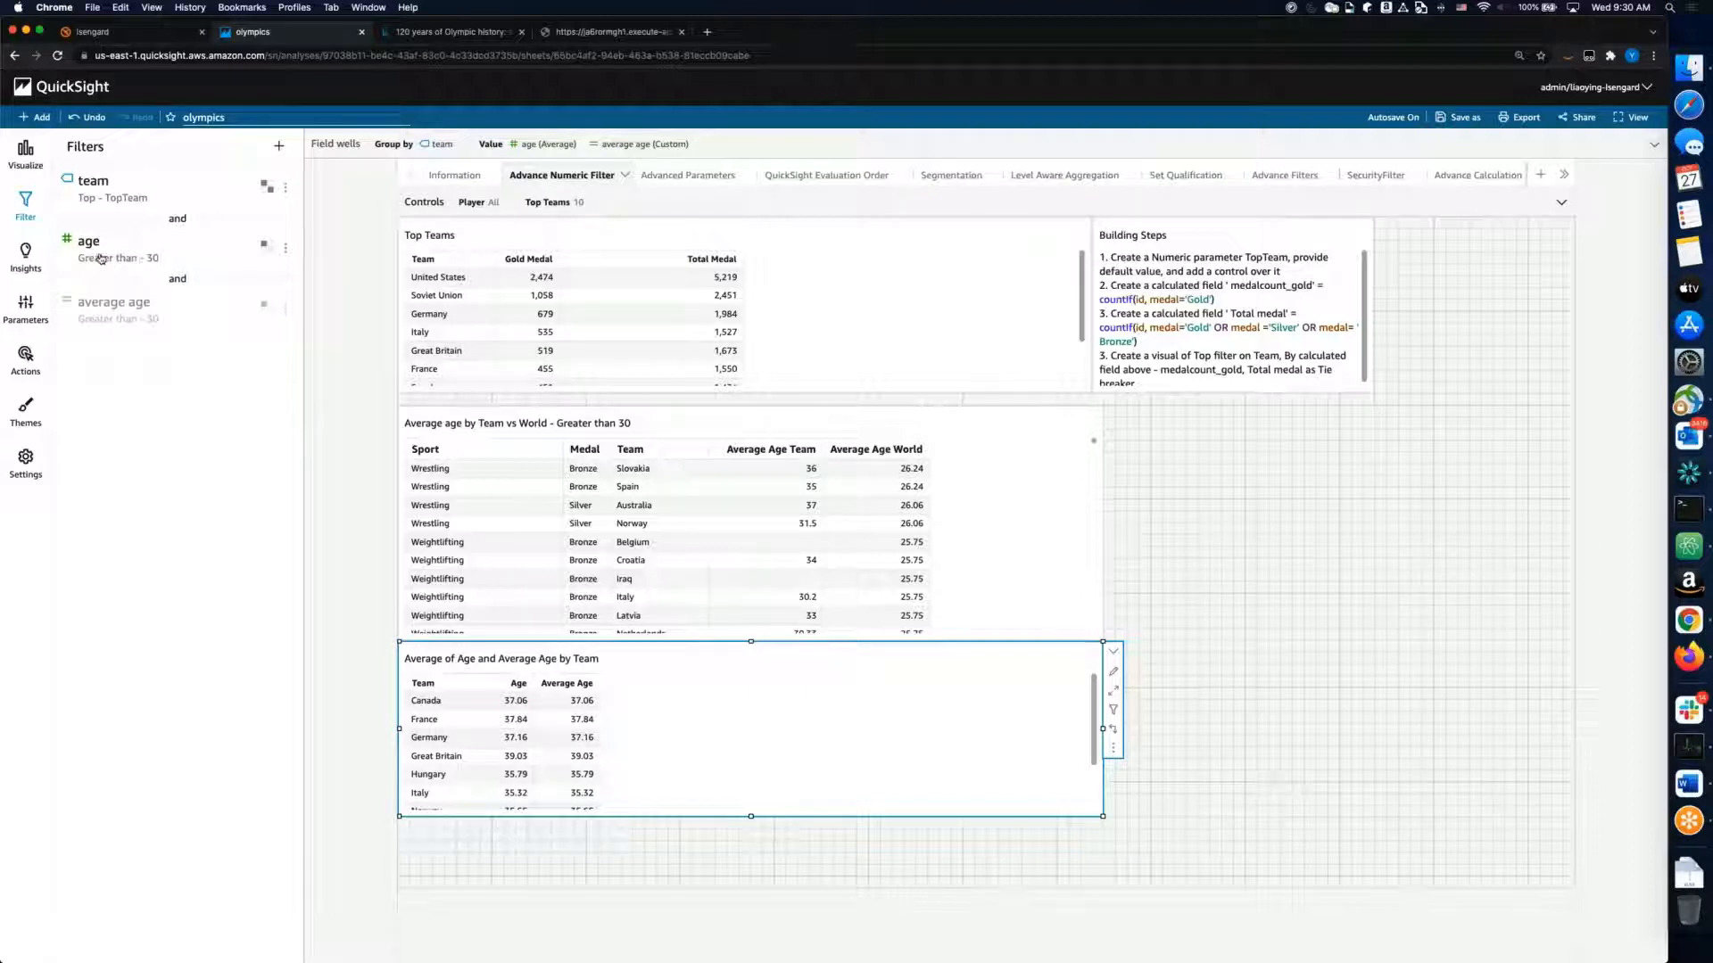
{"action": "left_click", "coordinate": [286, 247]}
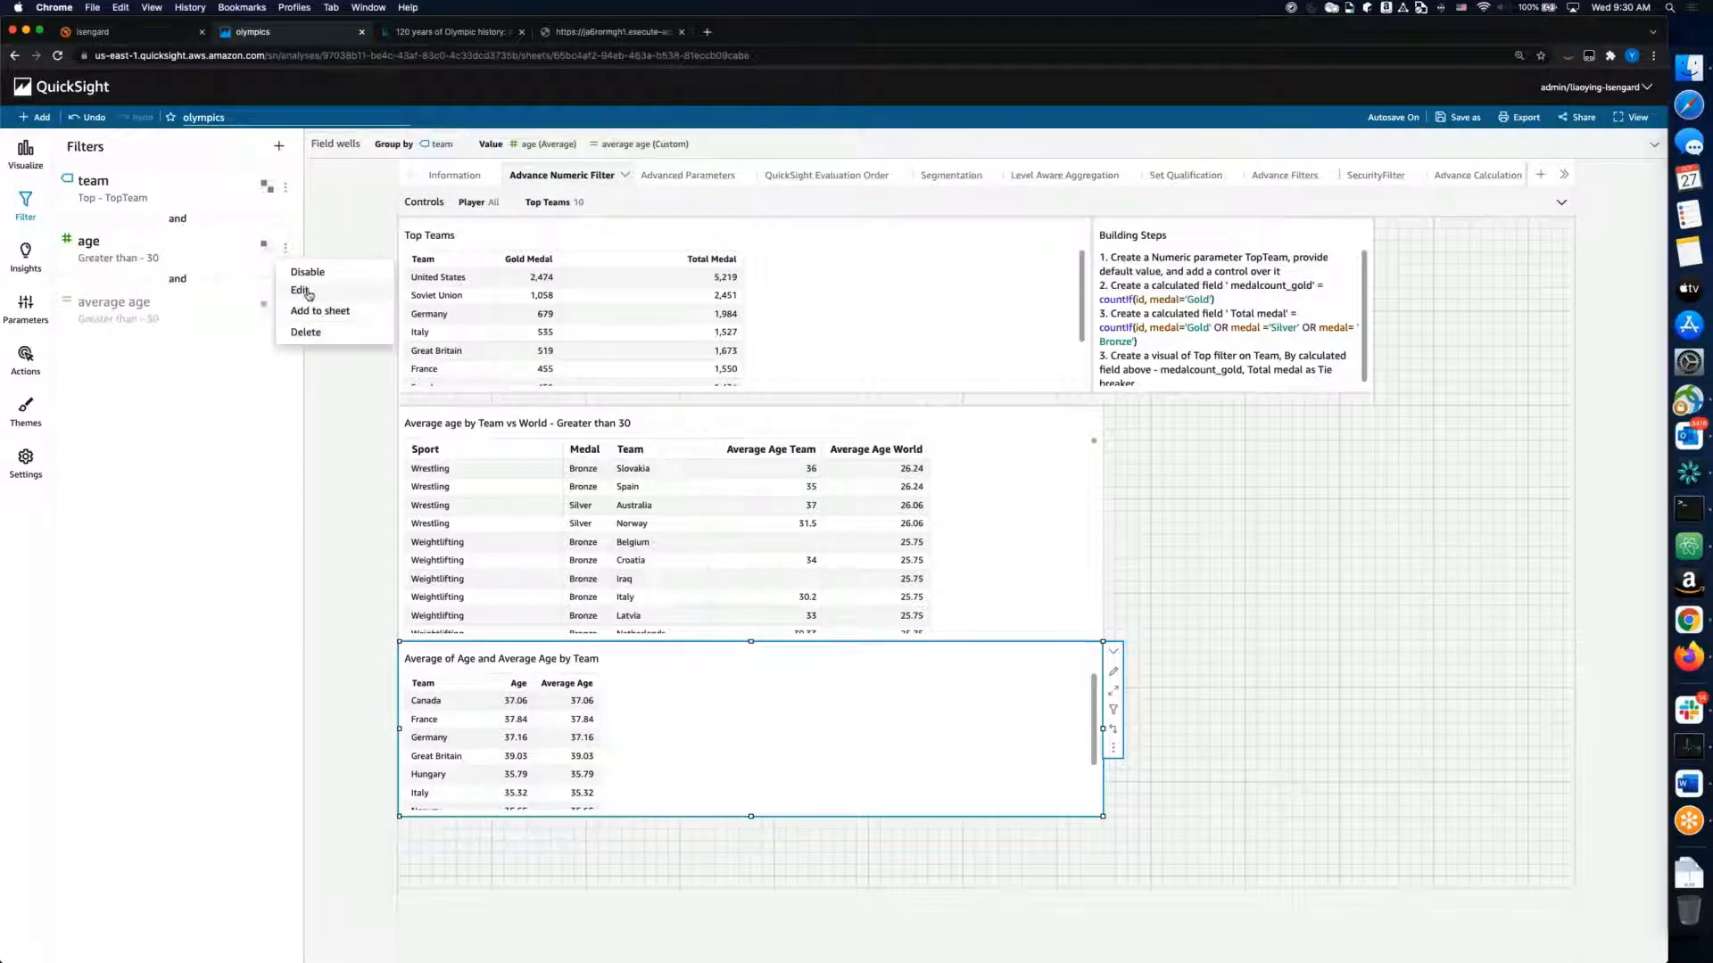
{"action": "left_click", "coordinate": [301, 290]}
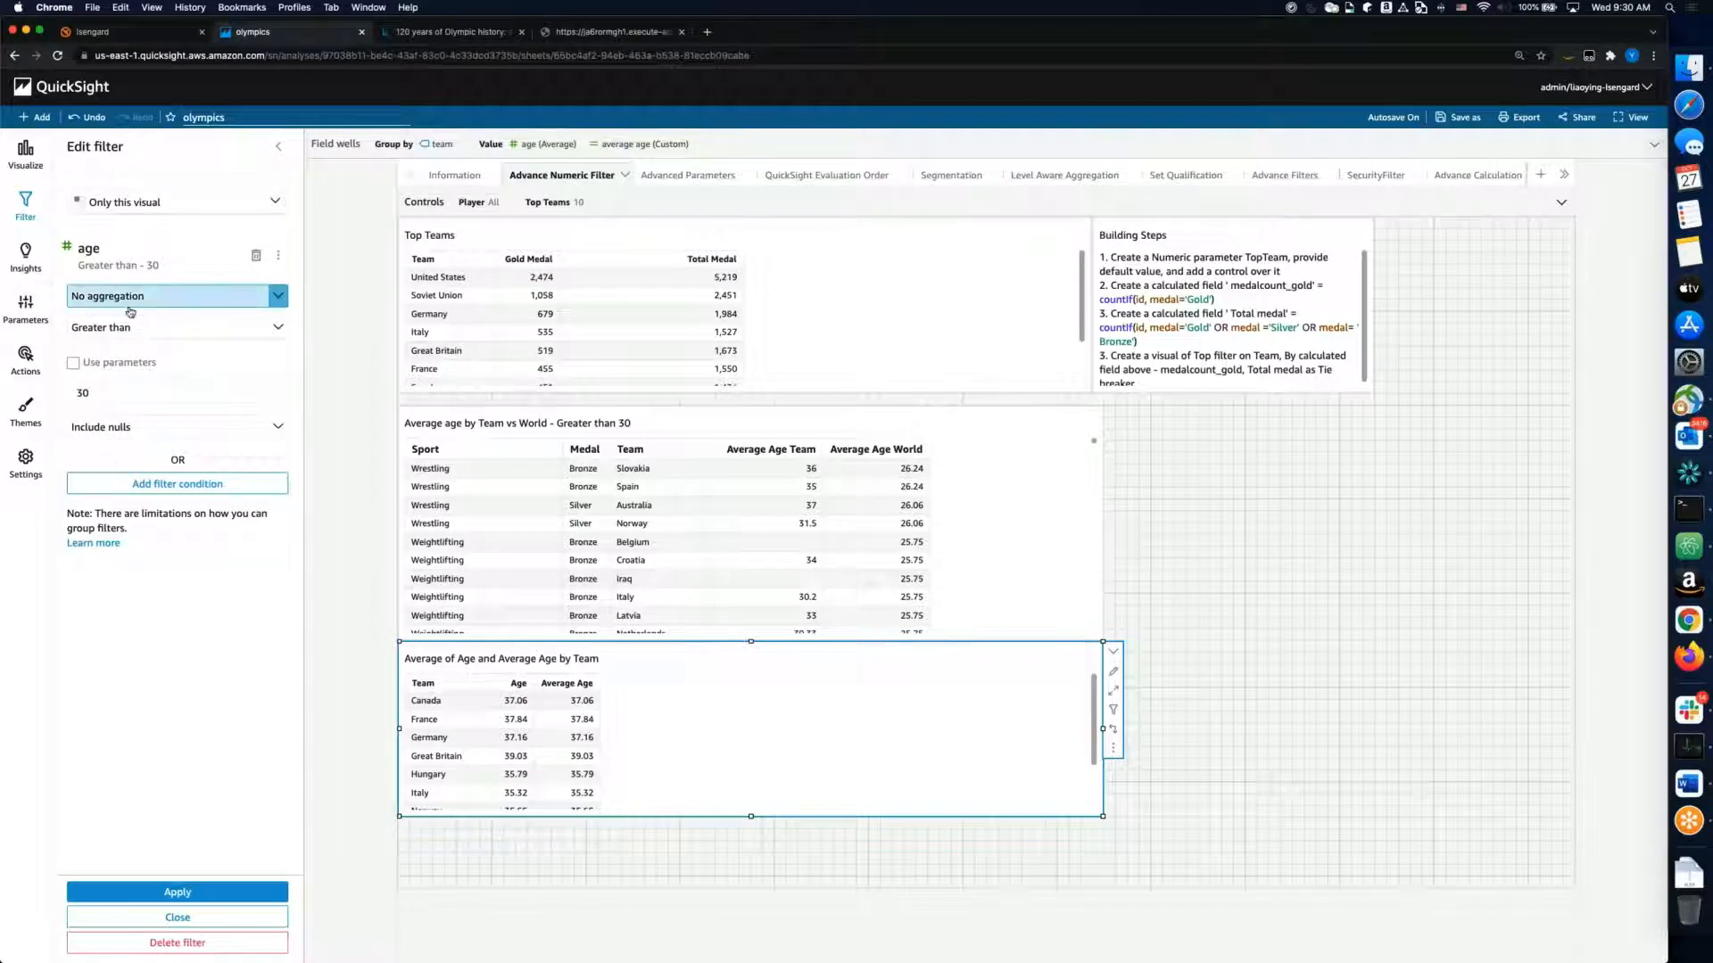
{"action": "left_click", "coordinate": [278, 297]}
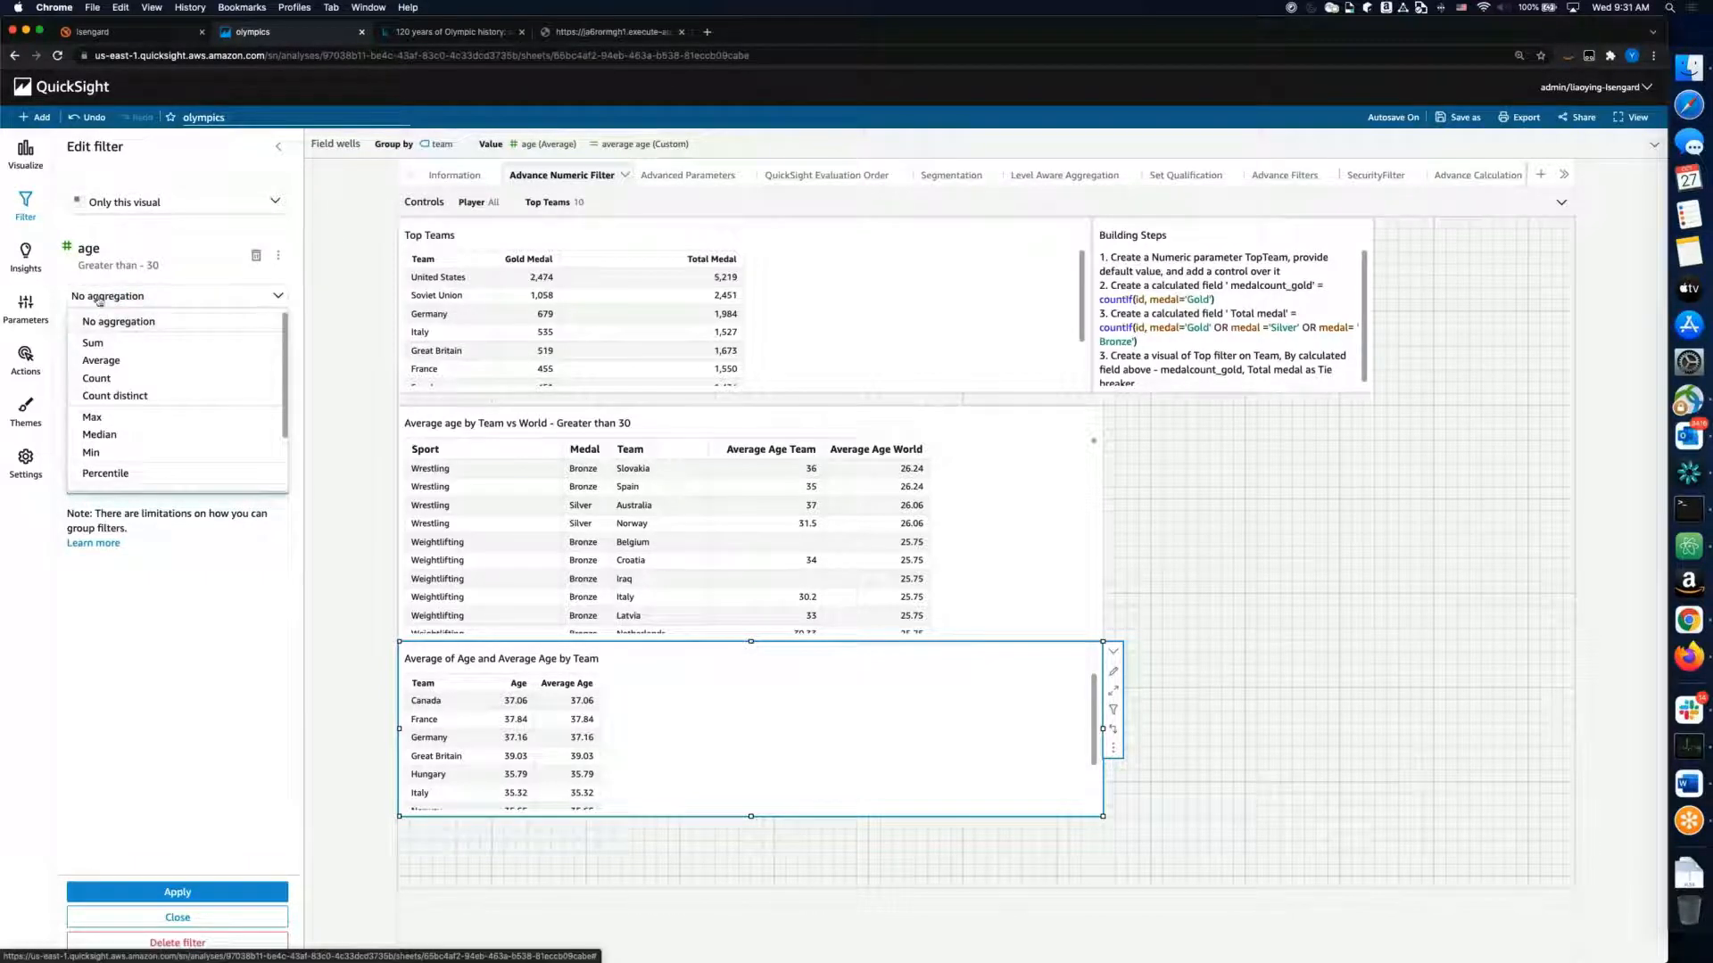
{"action": "left_click", "coordinate": [124, 321]}
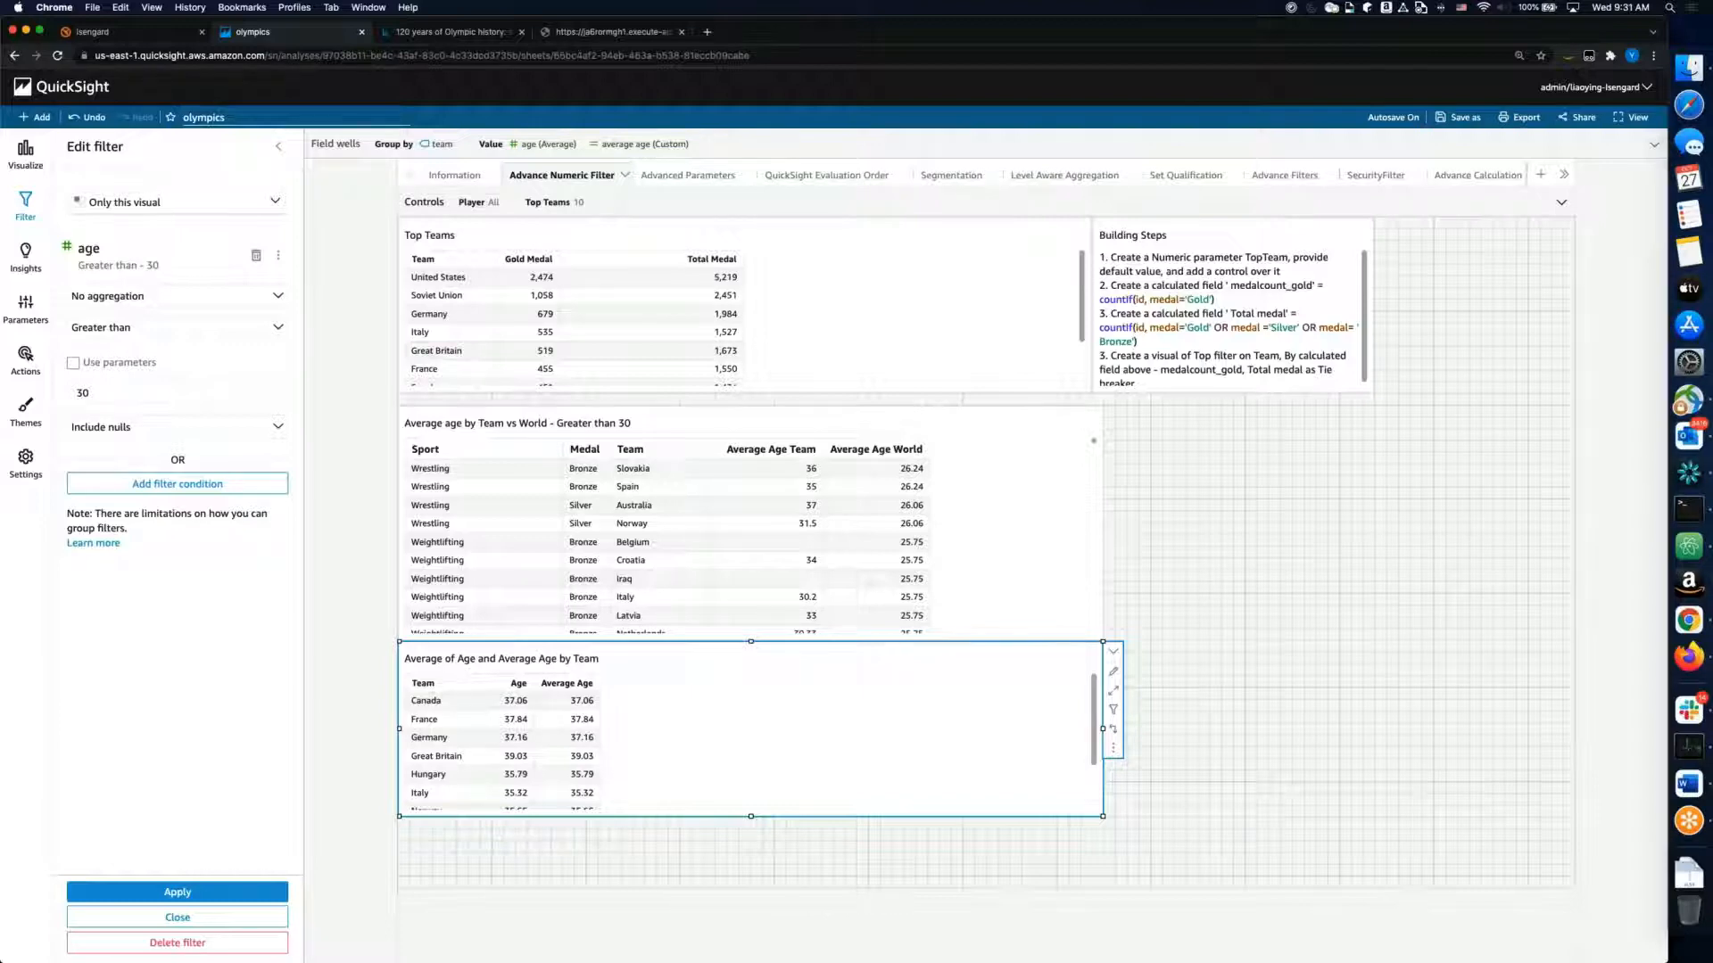
{"action": "left_click", "coordinate": [183, 893]}
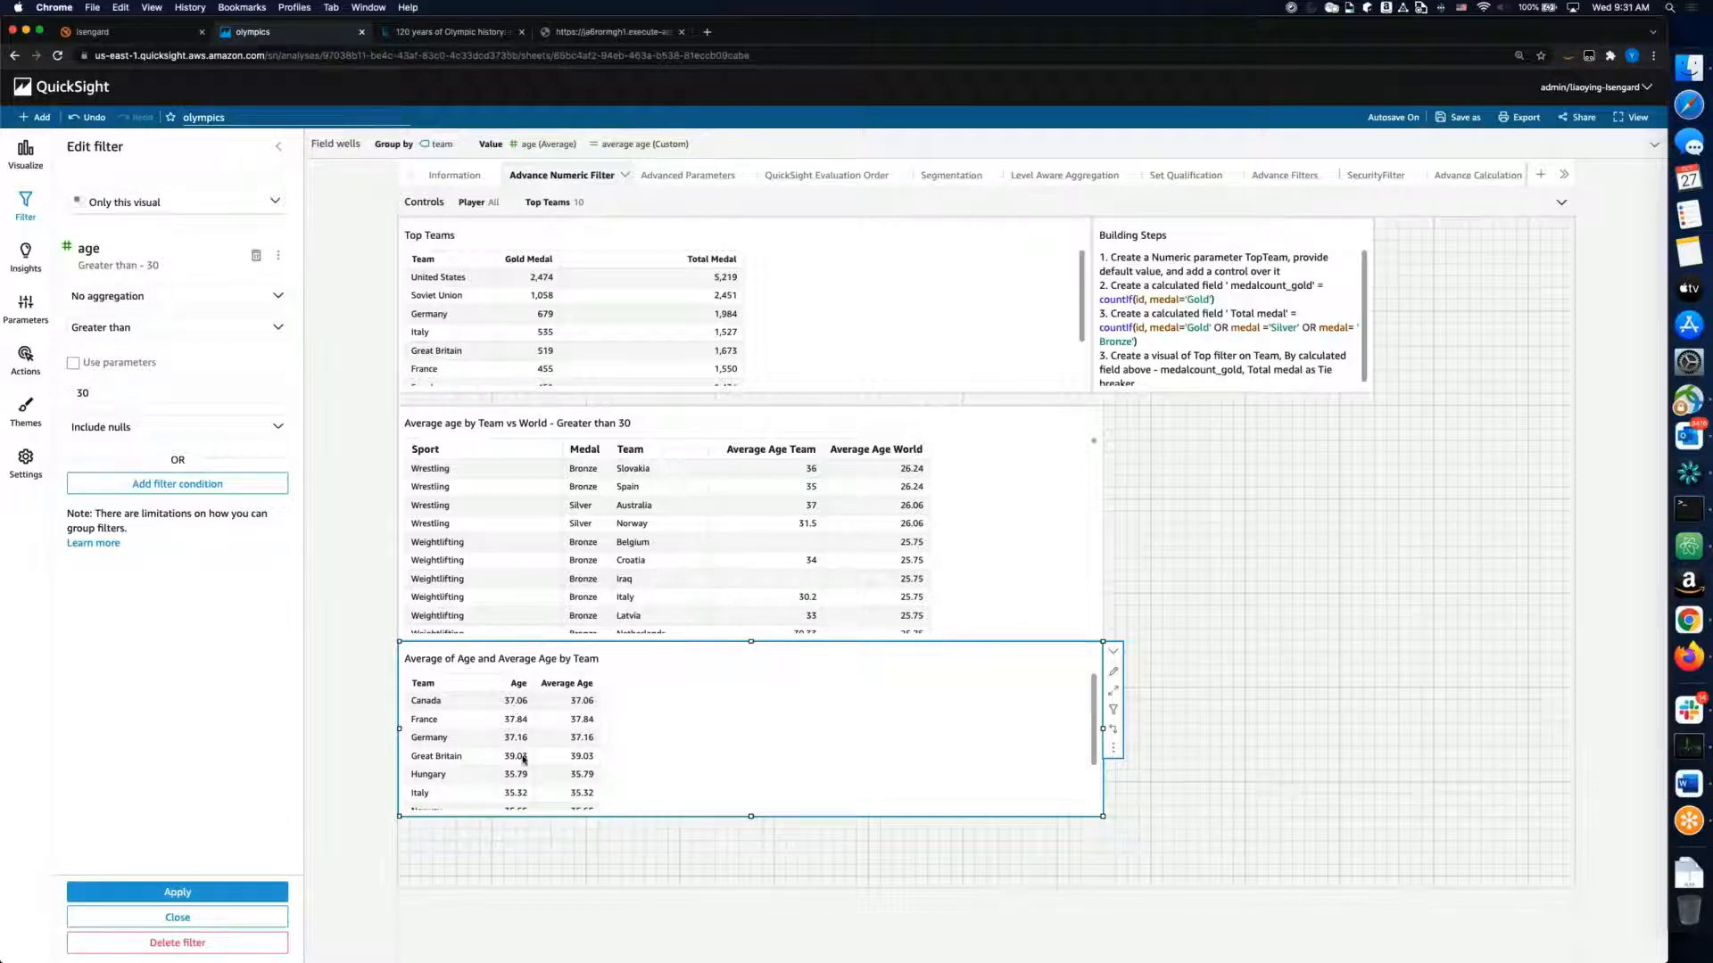
{"action": "left_click", "coordinate": [207, 921]}
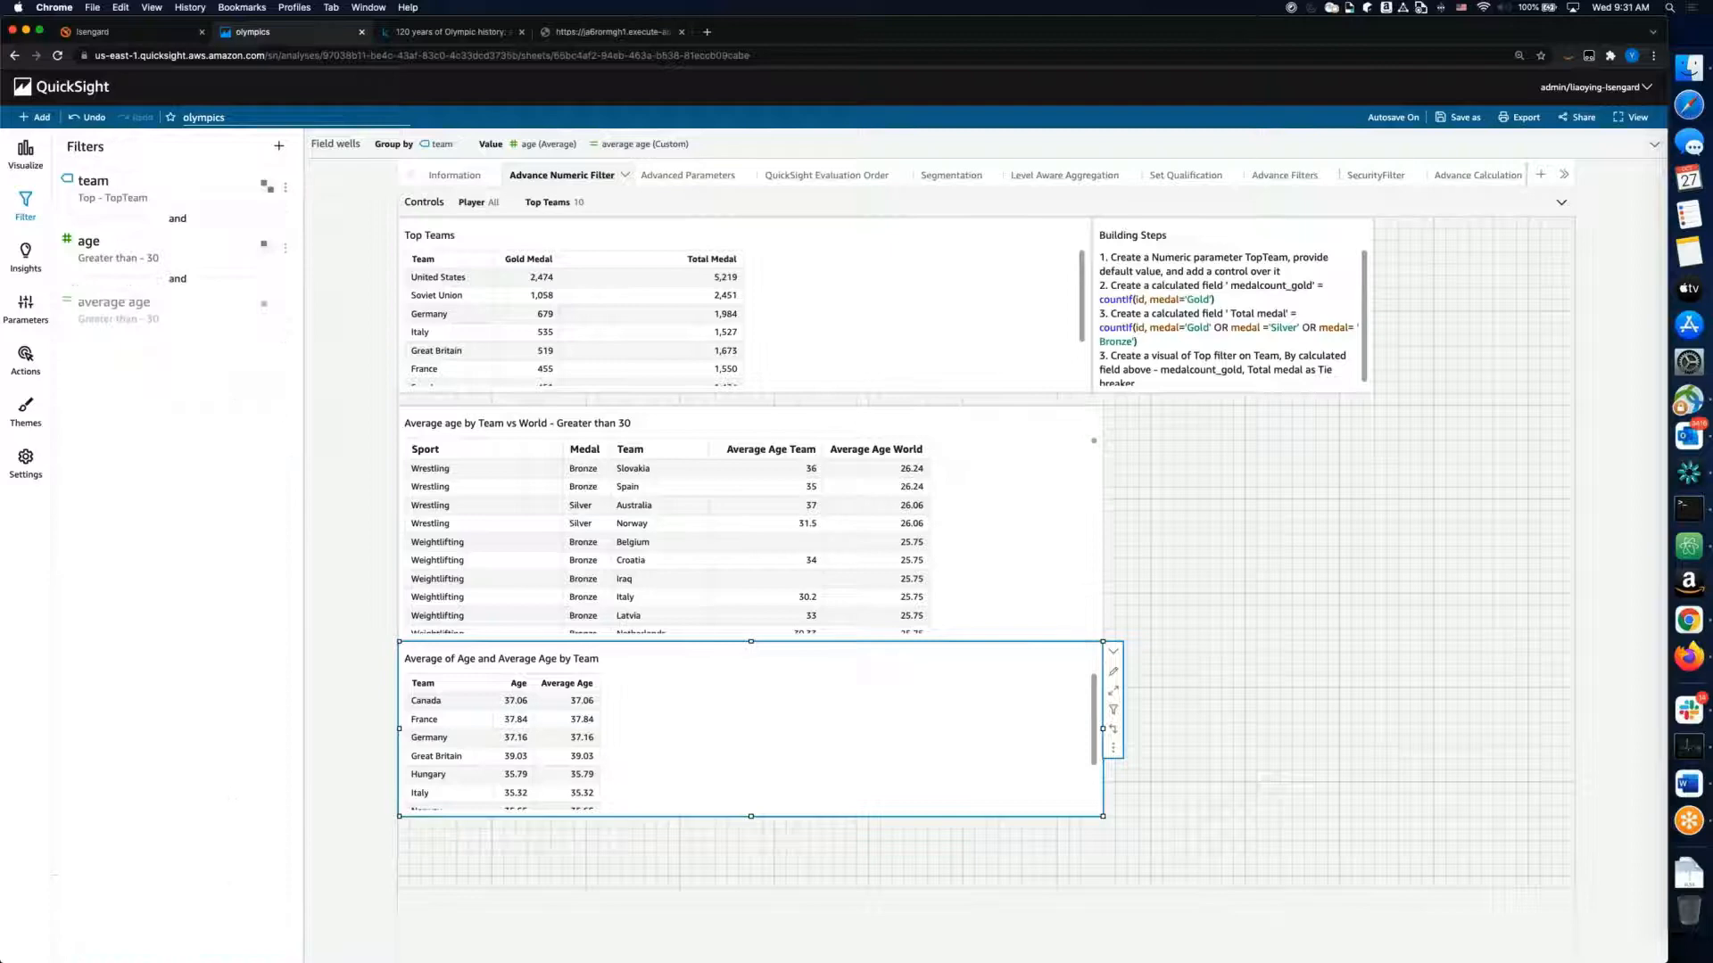
Step: Turn the age filter off and on again to compare the table with and without it
{"action": "left_click", "coordinate": [285, 247]}
{"action": "left_click", "coordinate": [303, 268]}
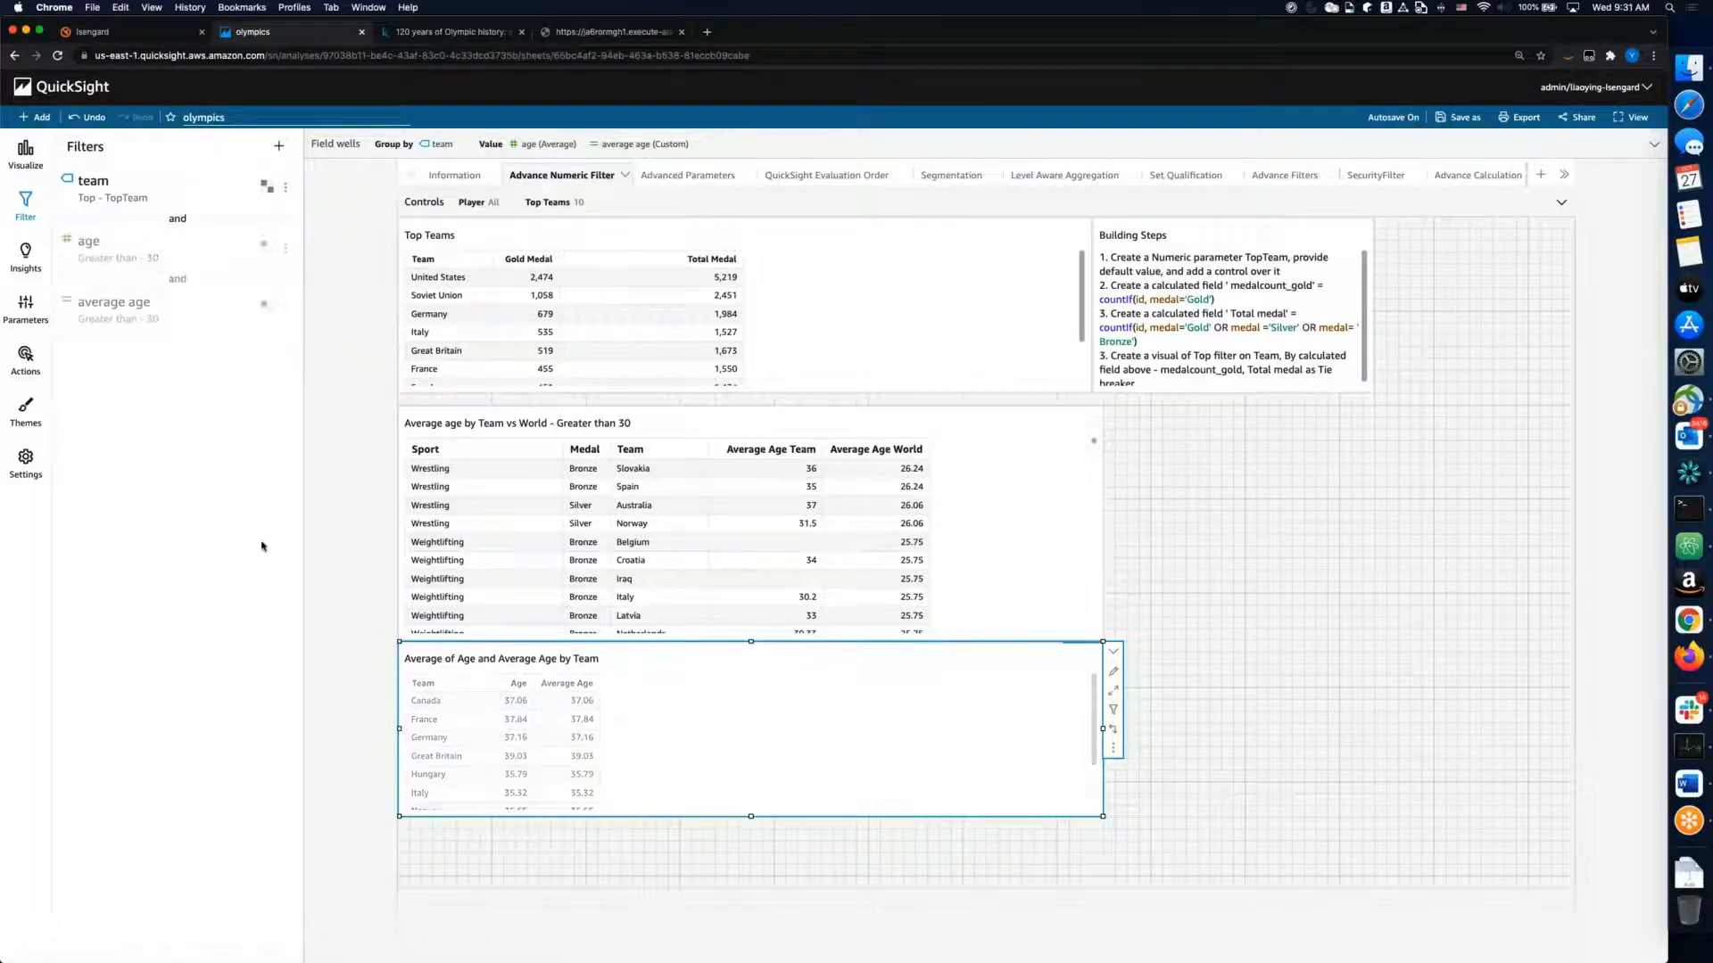
{"action": "left_click", "coordinate": [286, 247]}
{"action": "left_click", "coordinate": [306, 271]}
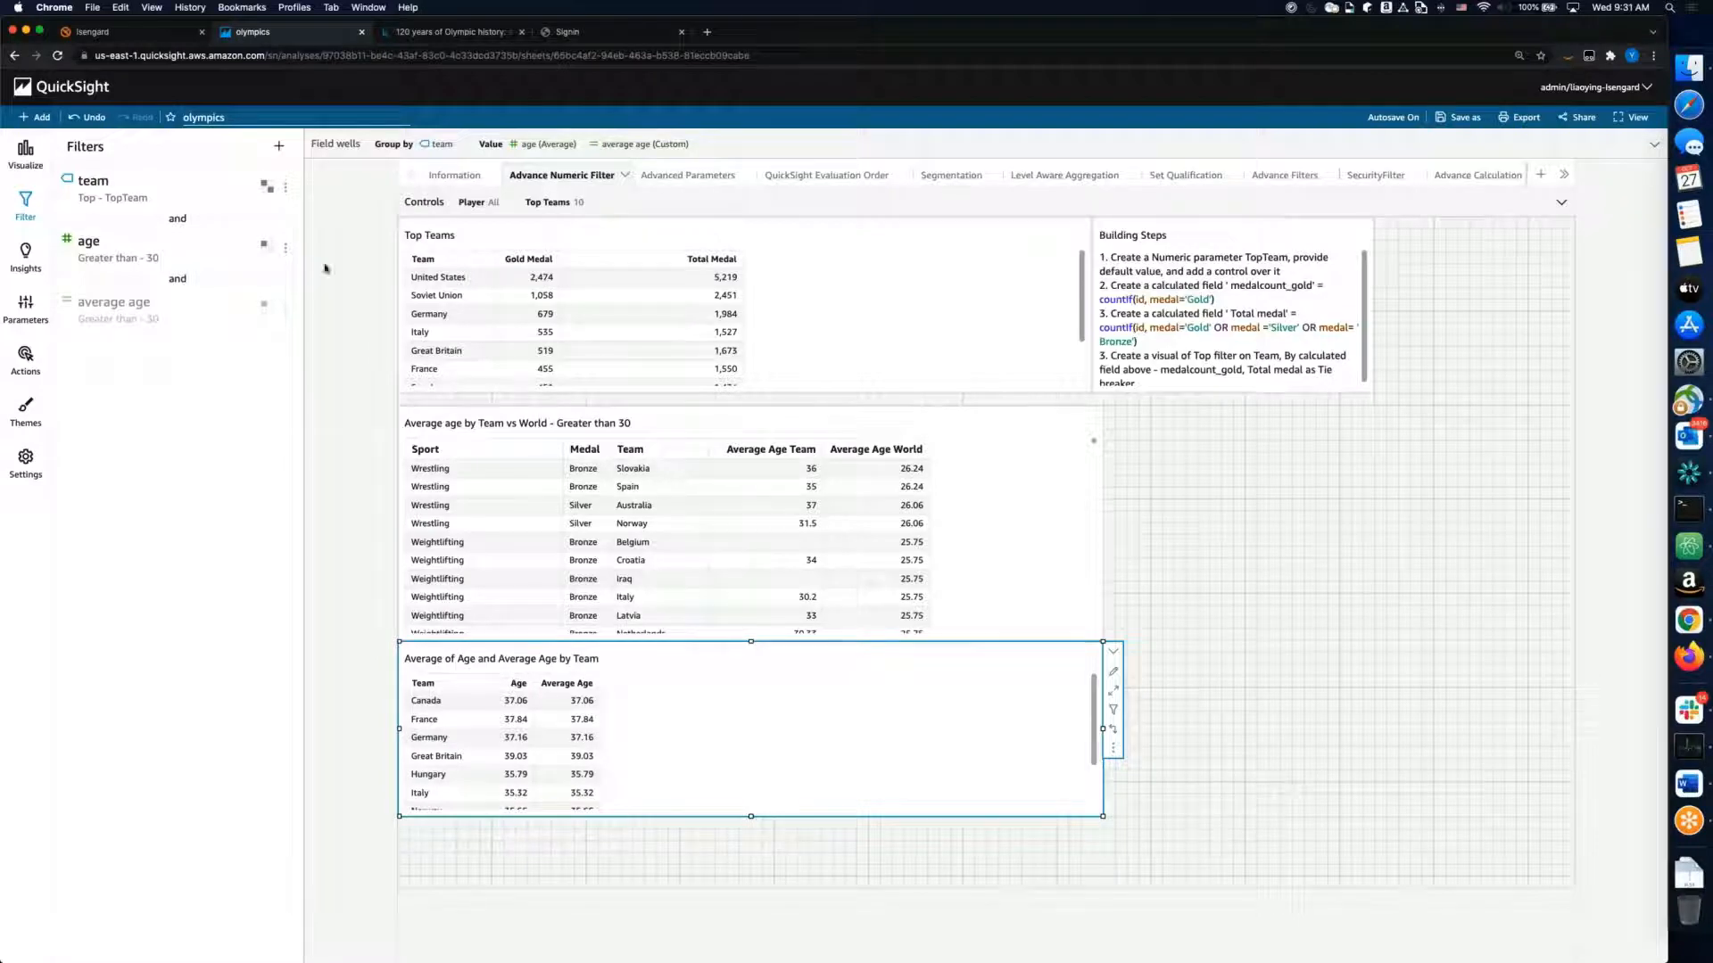
Step: Disable the age filter and enable the average age greater than 30 filter instead
{"action": "left_click", "coordinate": [286, 247]}
{"action": "left_click", "coordinate": [306, 271]}
{"action": "left_click", "coordinate": [284, 308]}
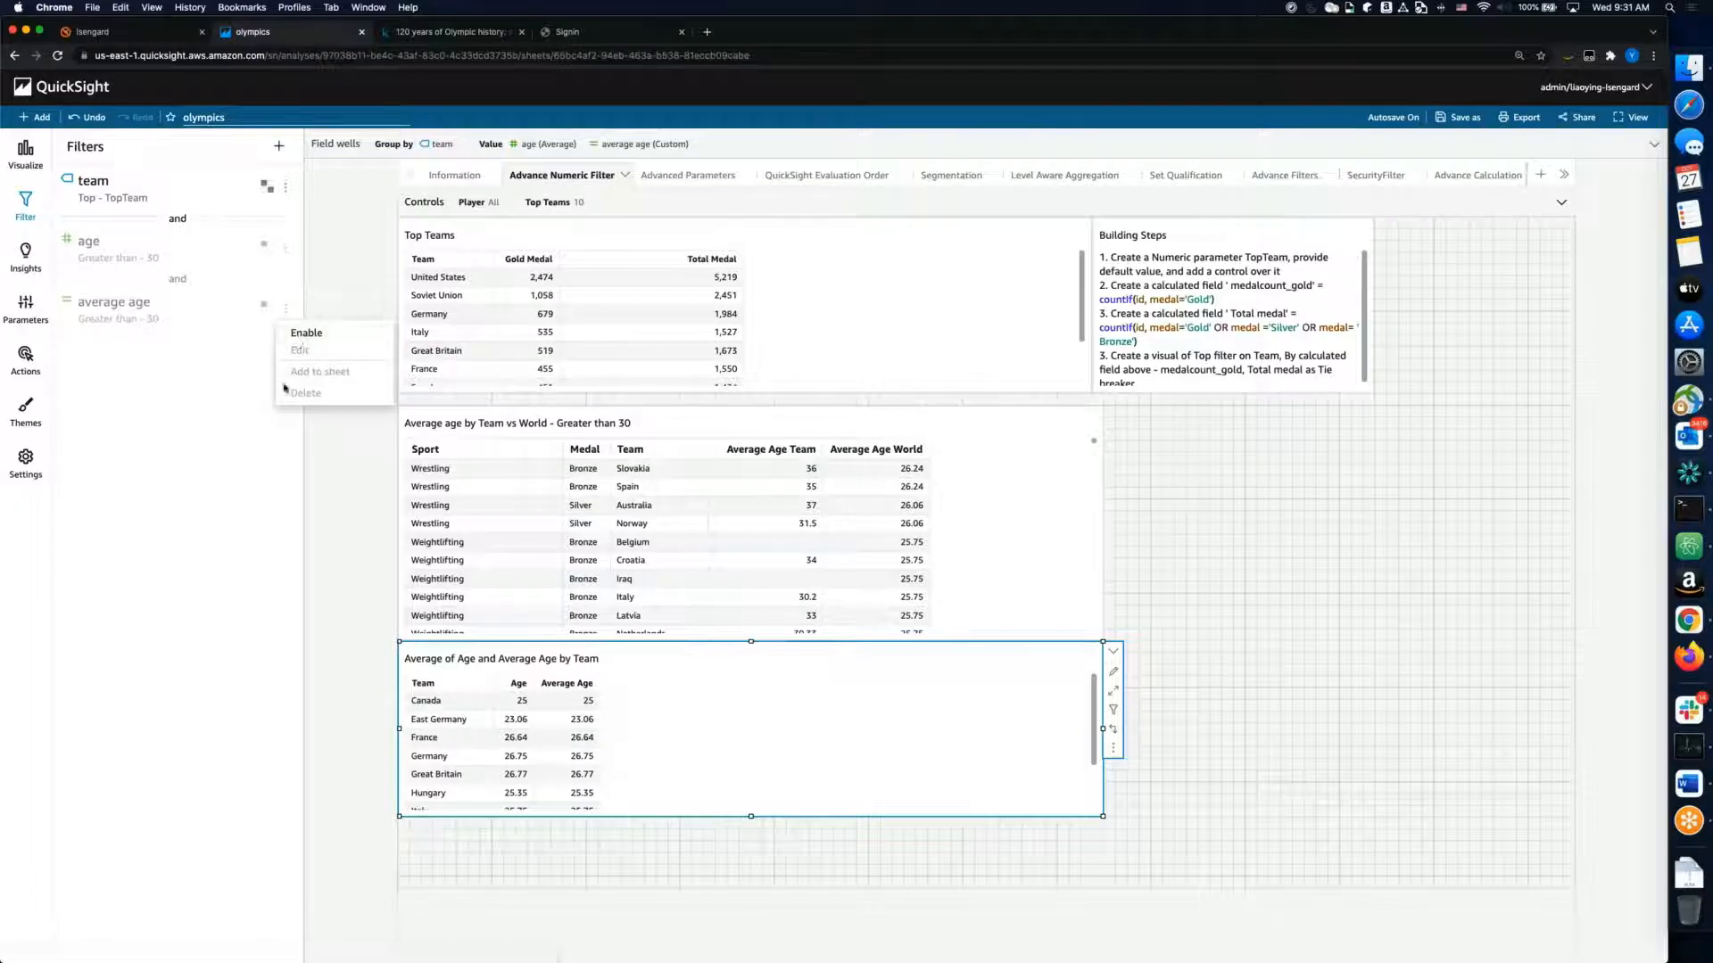
{"action": "left_click", "coordinate": [298, 335]}
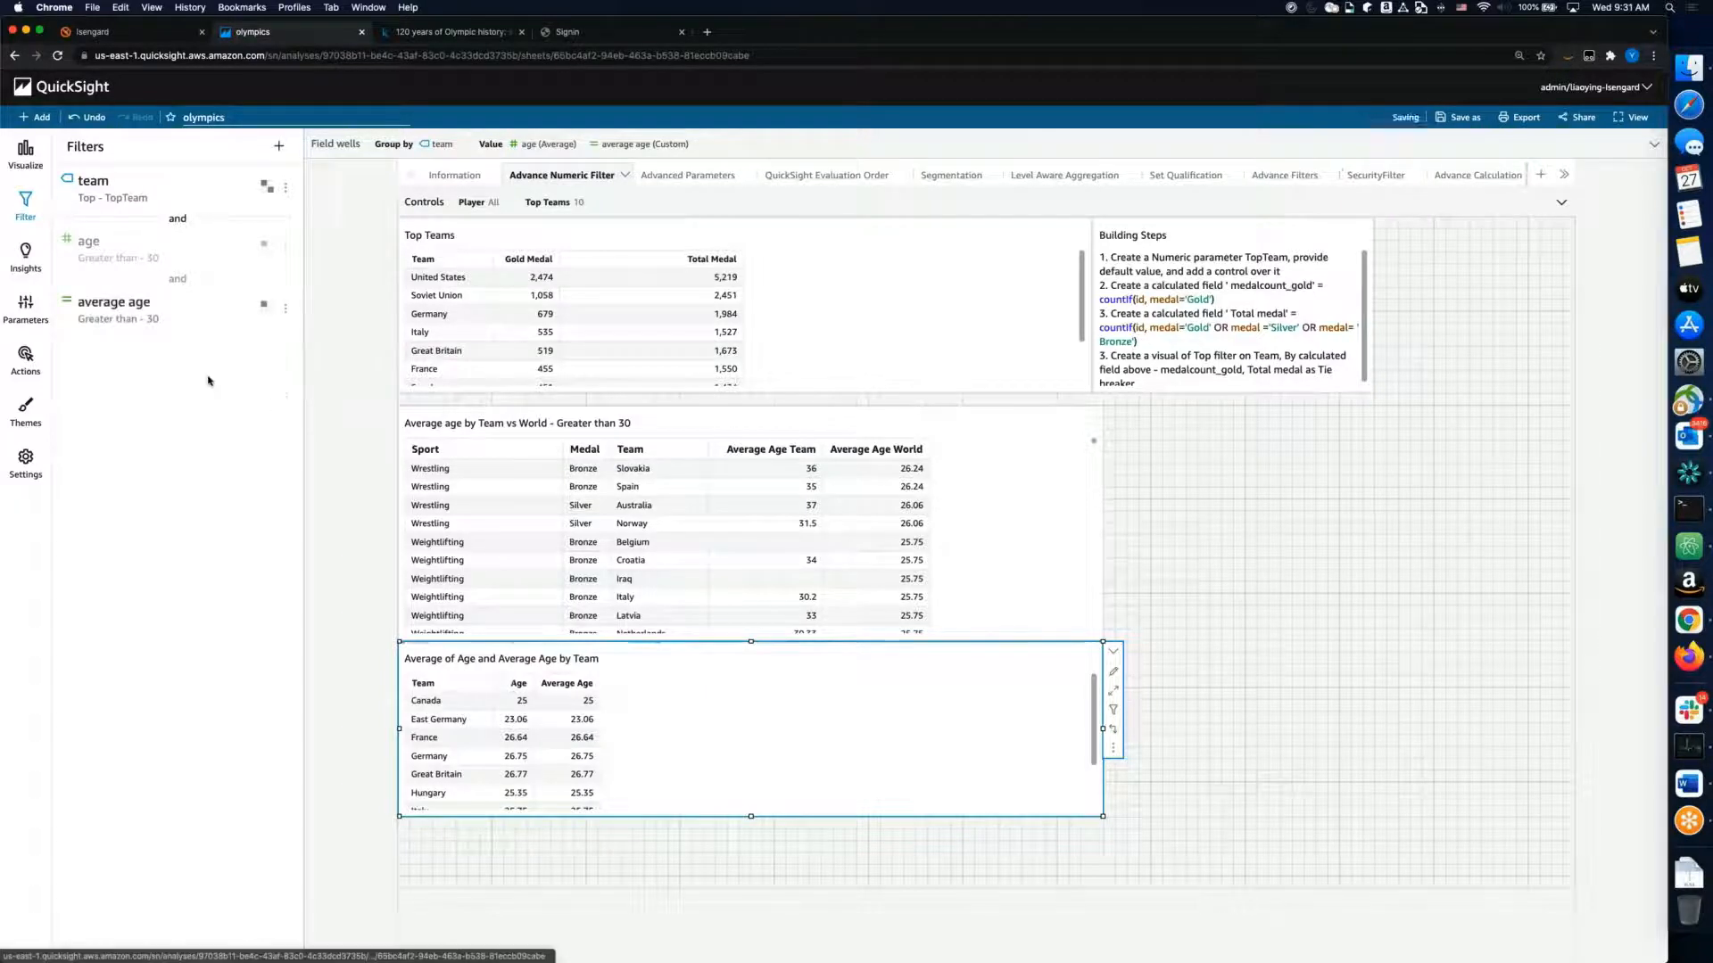
Step: Review the average age filter's Custom, Greater than 30 condition and its null handling without changing anything
{"action": "left_click", "coordinate": [286, 309]}
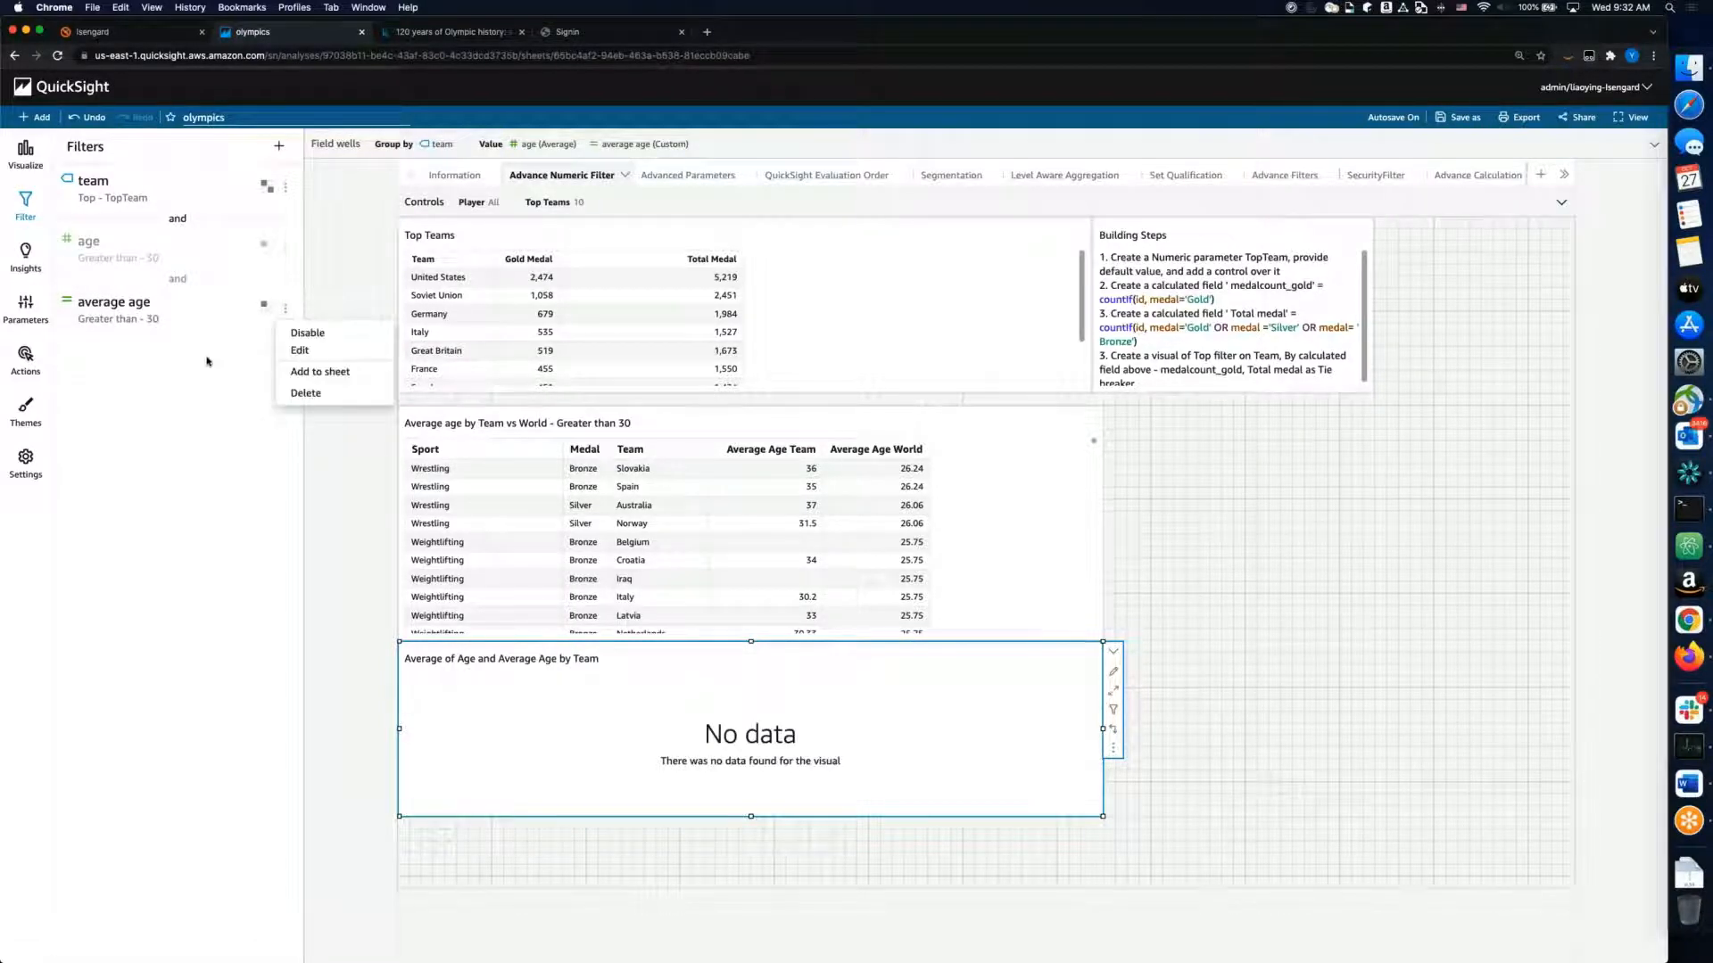
{"action": "left_click", "coordinate": [301, 352]}
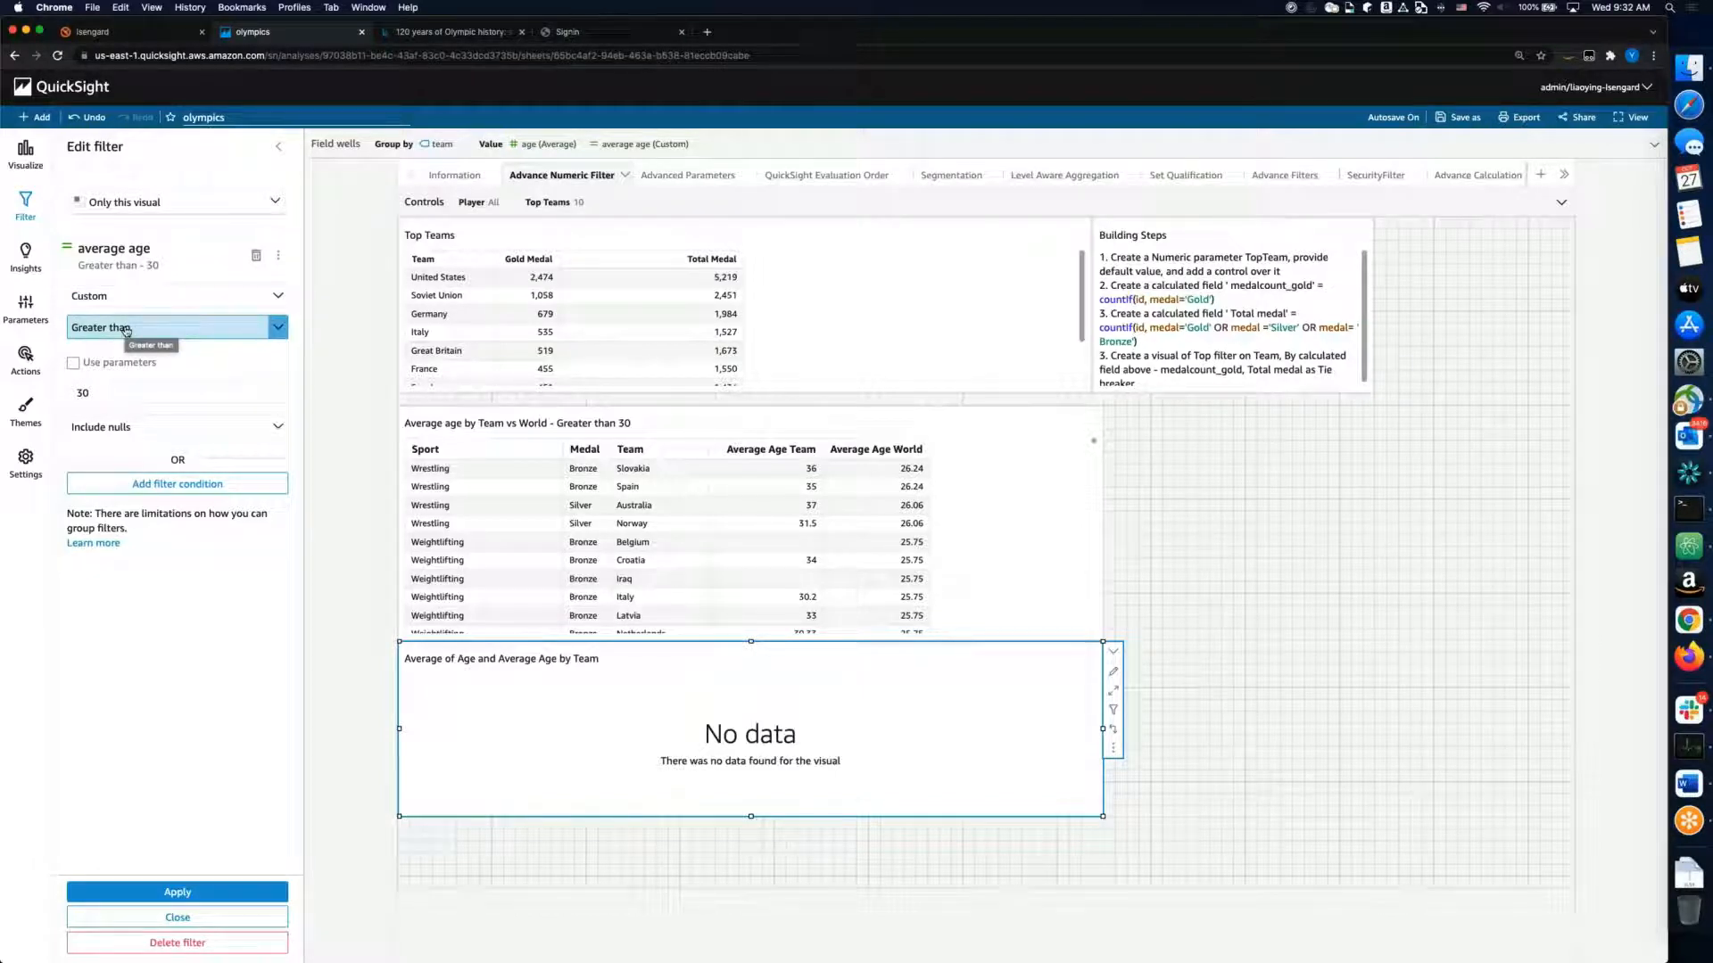
{"action": "left_click", "coordinate": [90, 394]}
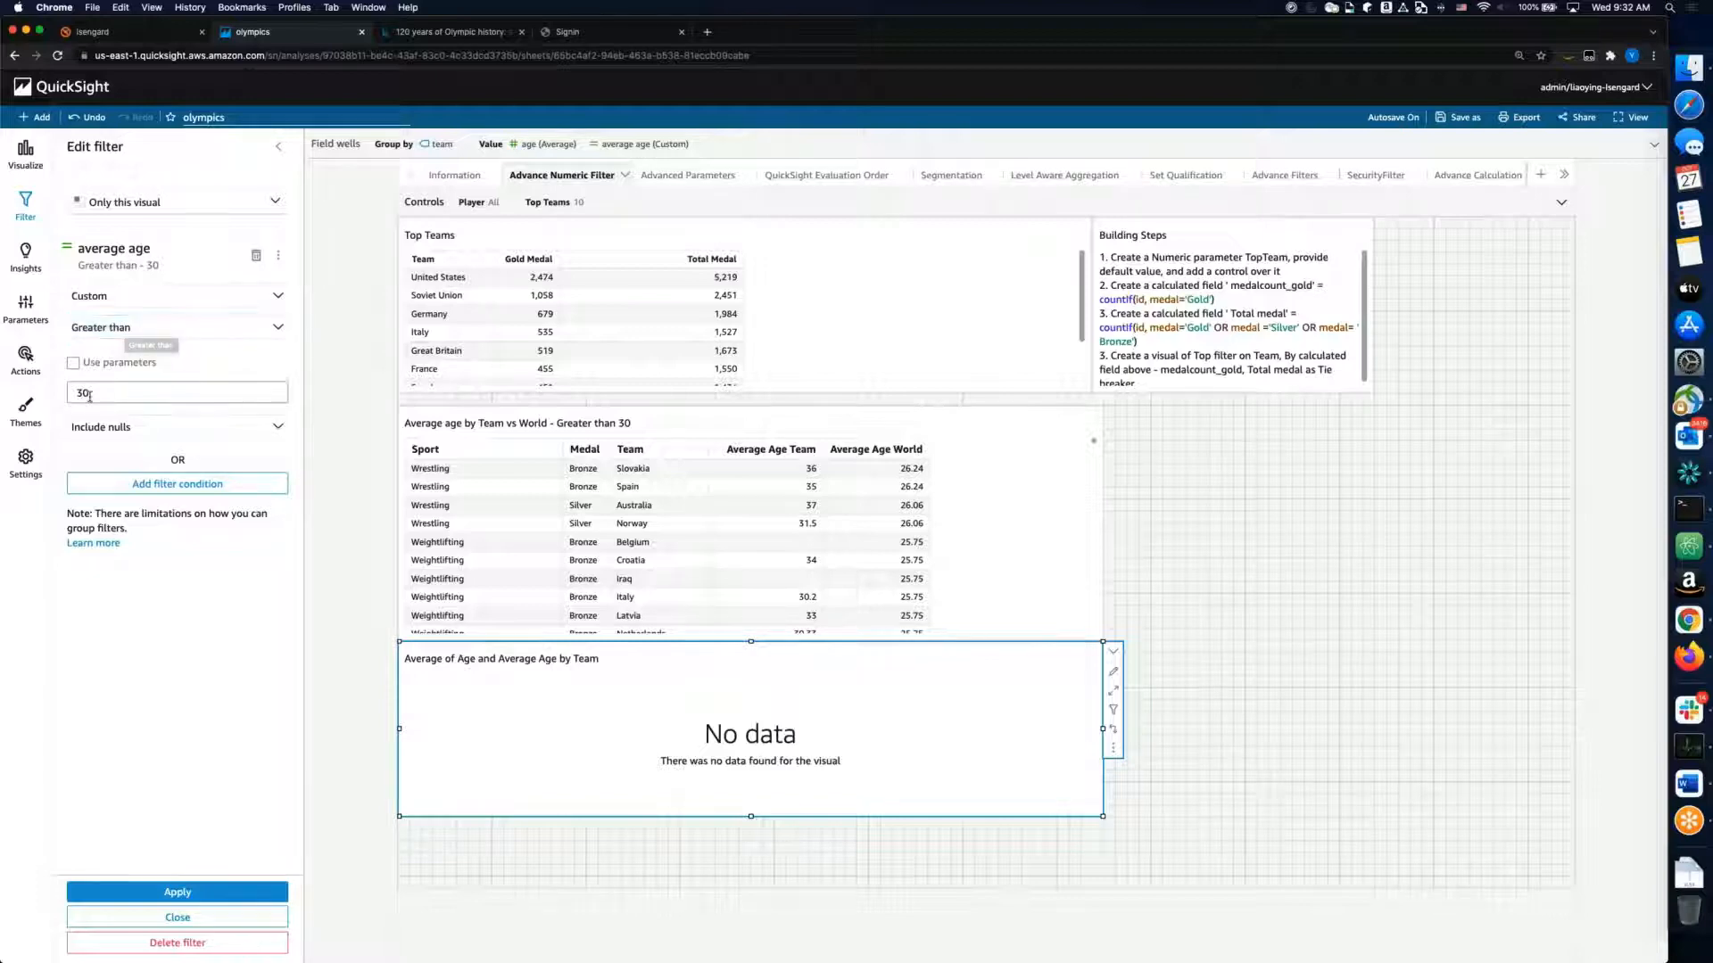
{"action": "left_click", "coordinate": [279, 146]}
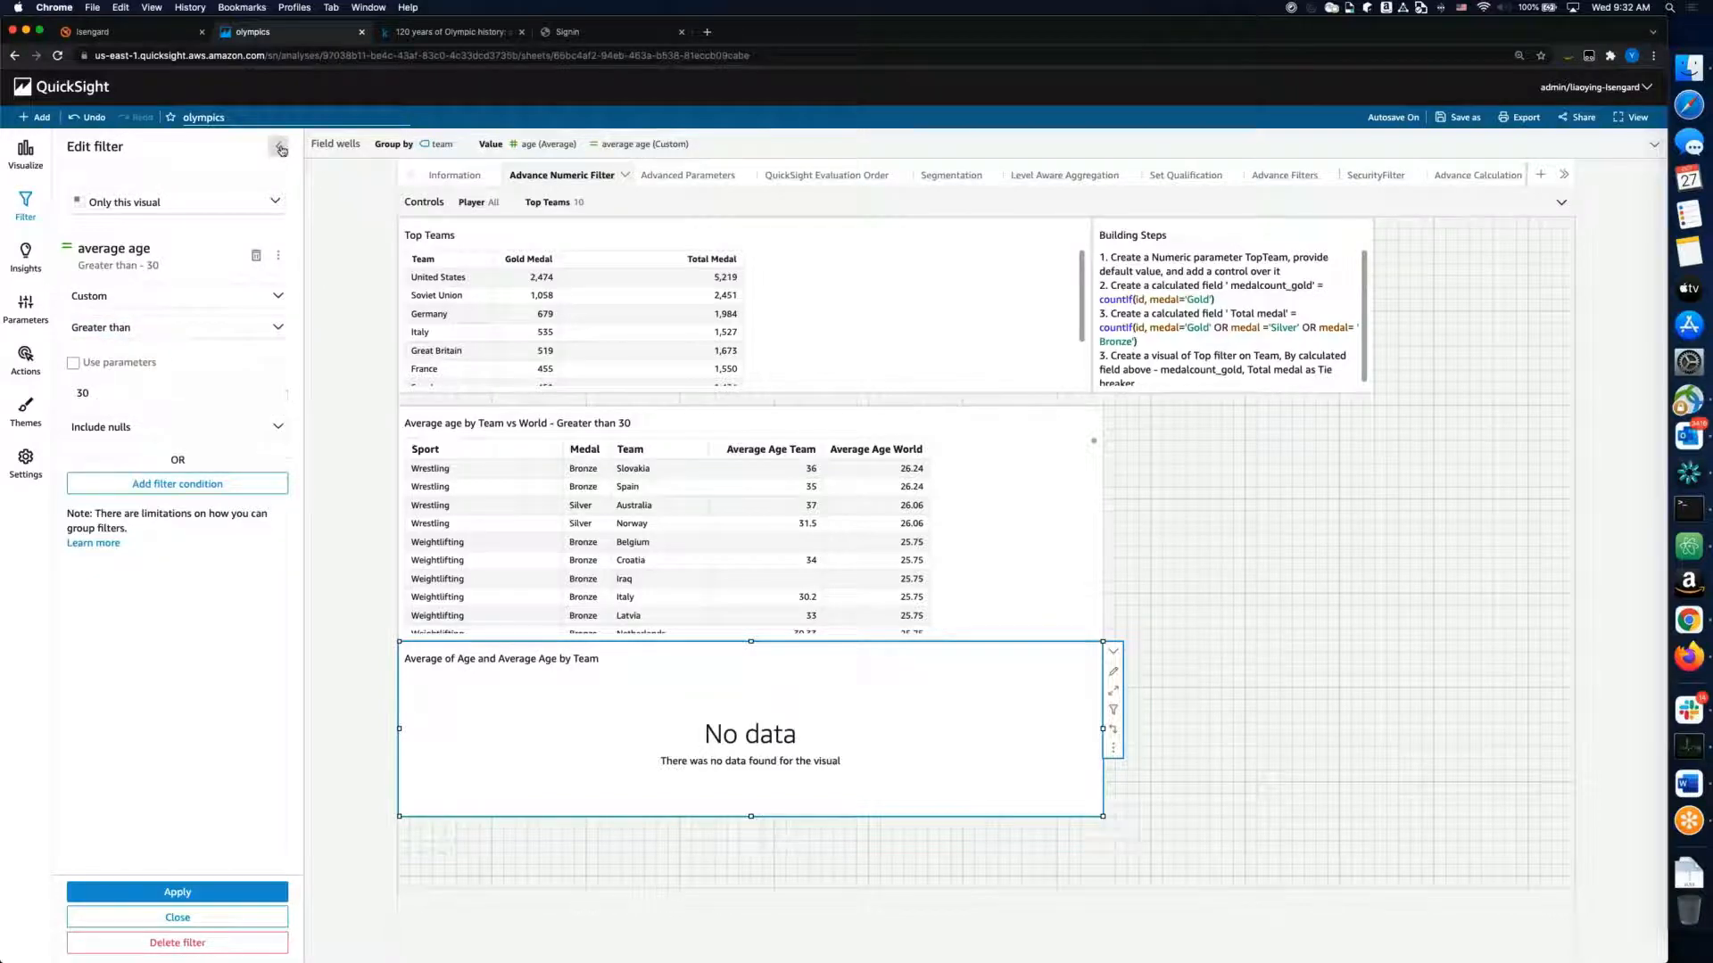
Step: Disable the average age filter and examine every team's values in the Average of Age and Average Age by Team table
{"action": "left_click", "coordinate": [286, 309]}
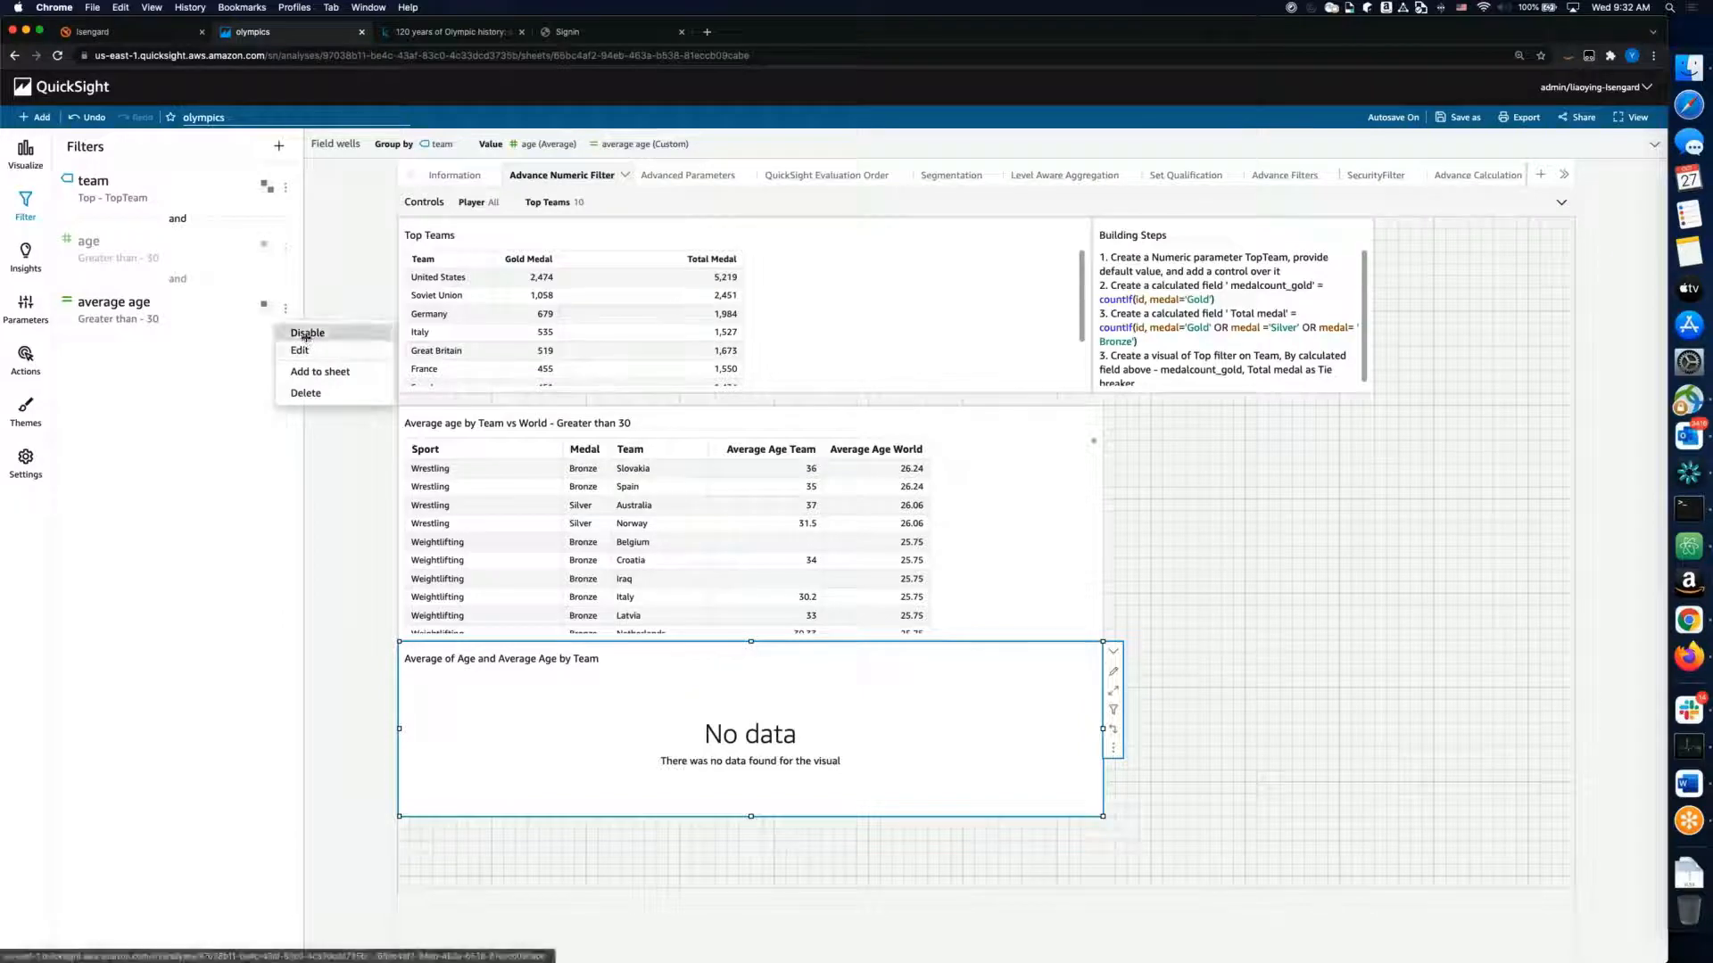
{"action": "left_click", "coordinate": [299, 333]}
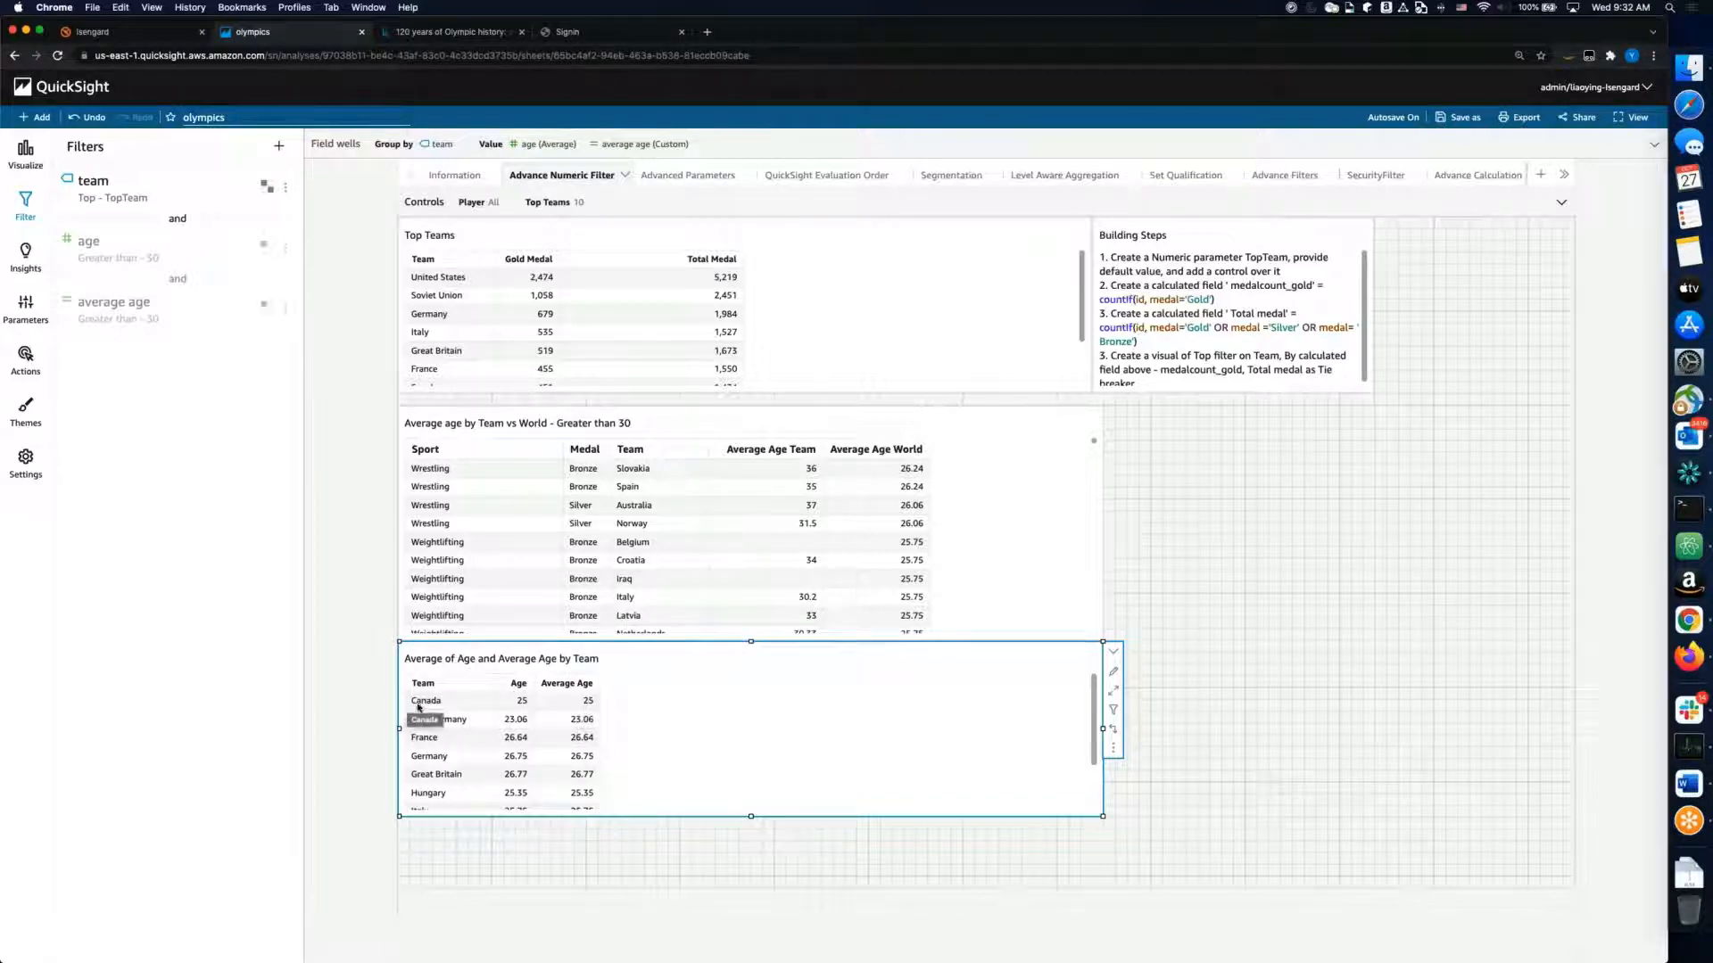
{"action": "scroll", "coordinate": [553, 736], "scroll_direction": "down", "scroll_amount": 3}
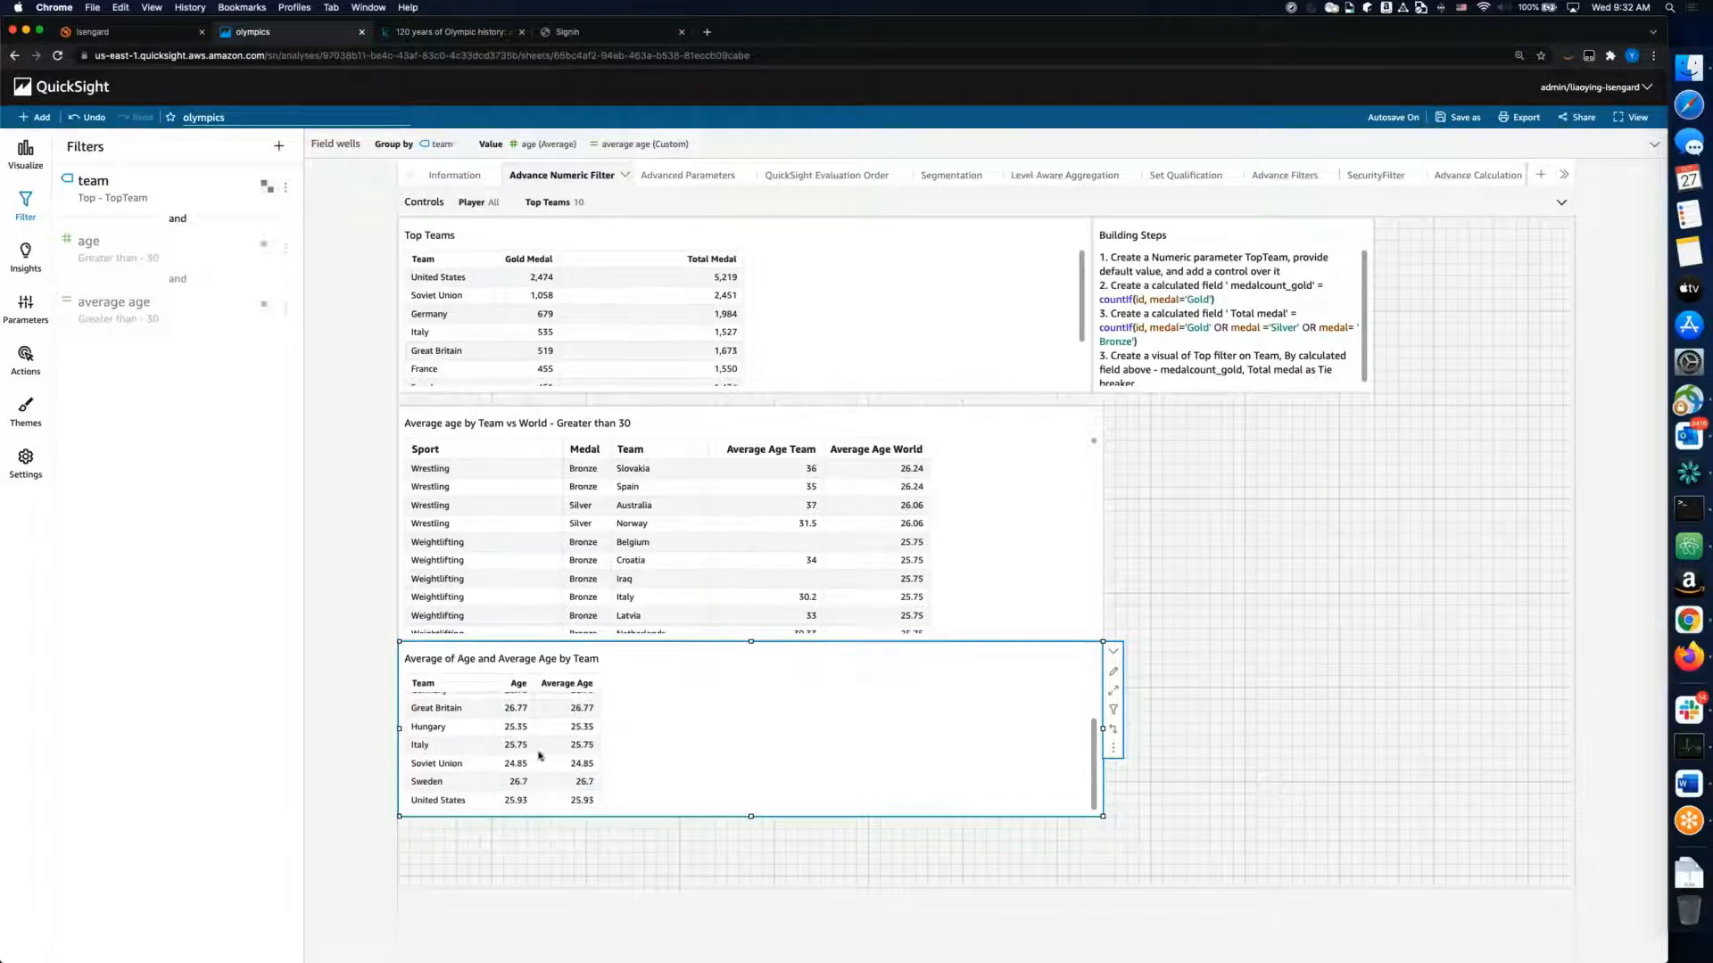
{"action": "scroll", "coordinate": [537, 752], "scroll_direction": "up", "scroll_amount": 3}
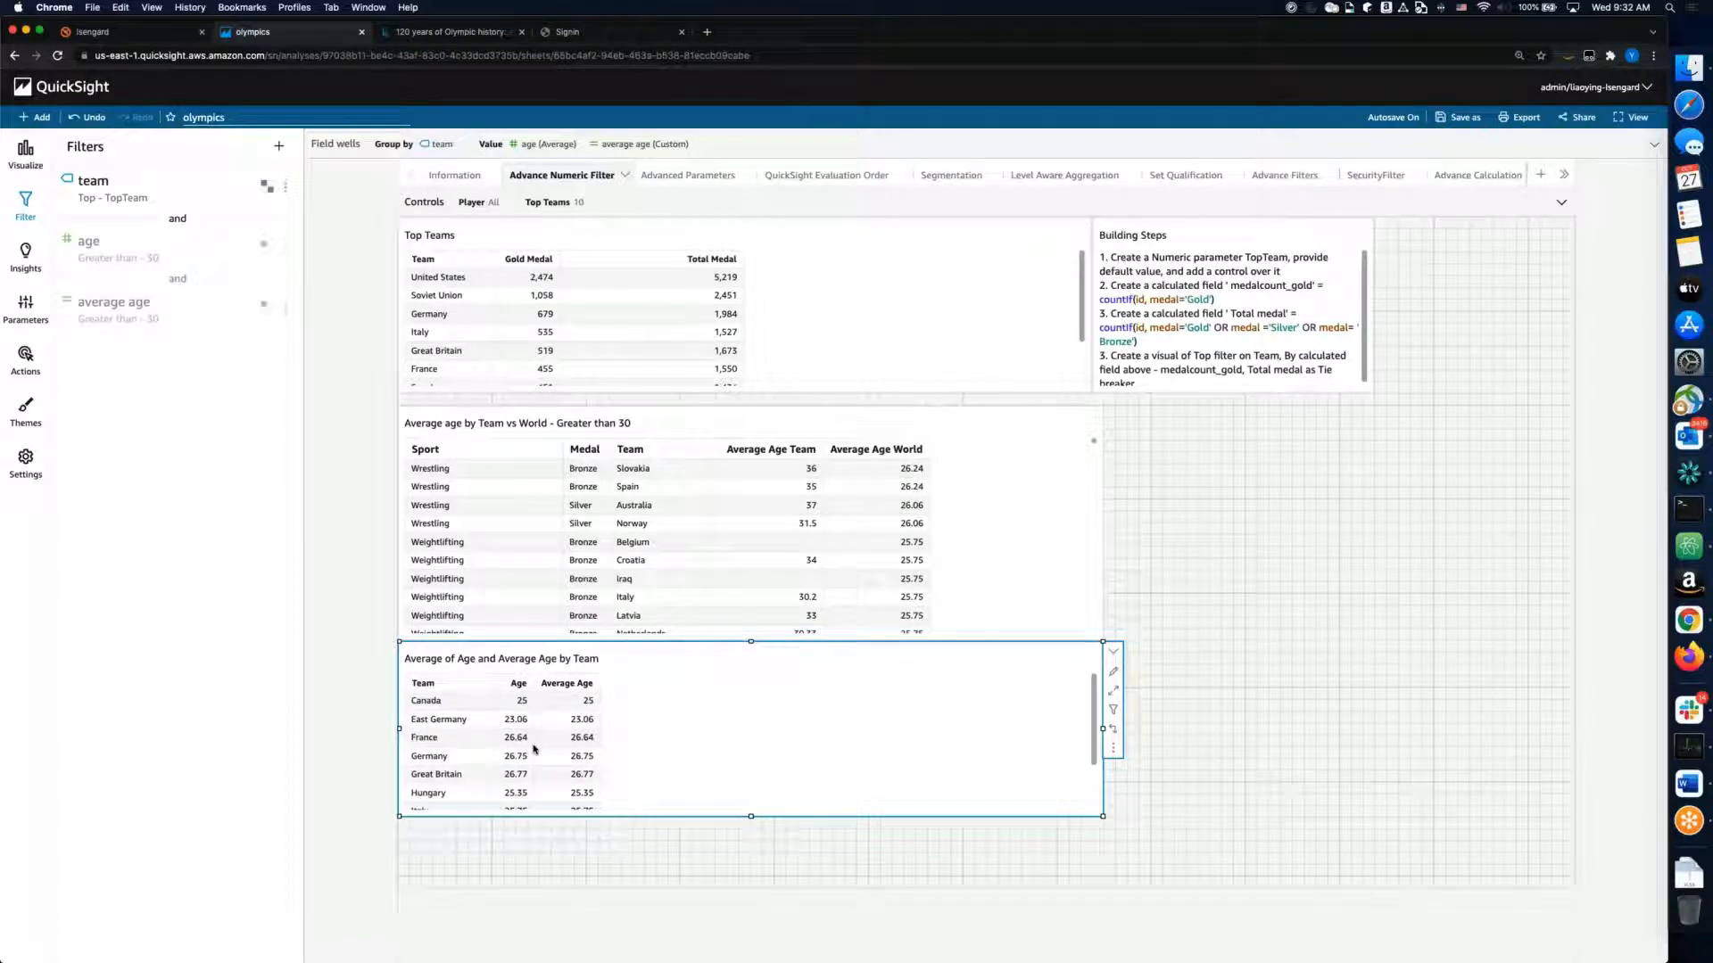
{"action": "scroll", "coordinate": [535, 749], "scroll_direction": "down", "scroll_amount": 3}
{"action": "scroll", "coordinate": [534, 749], "scroll_direction": "up", "scroll_amount": 3}
{"action": "scroll", "coordinate": [505, 744], "scroll_direction": "down", "scroll_amount": 3}
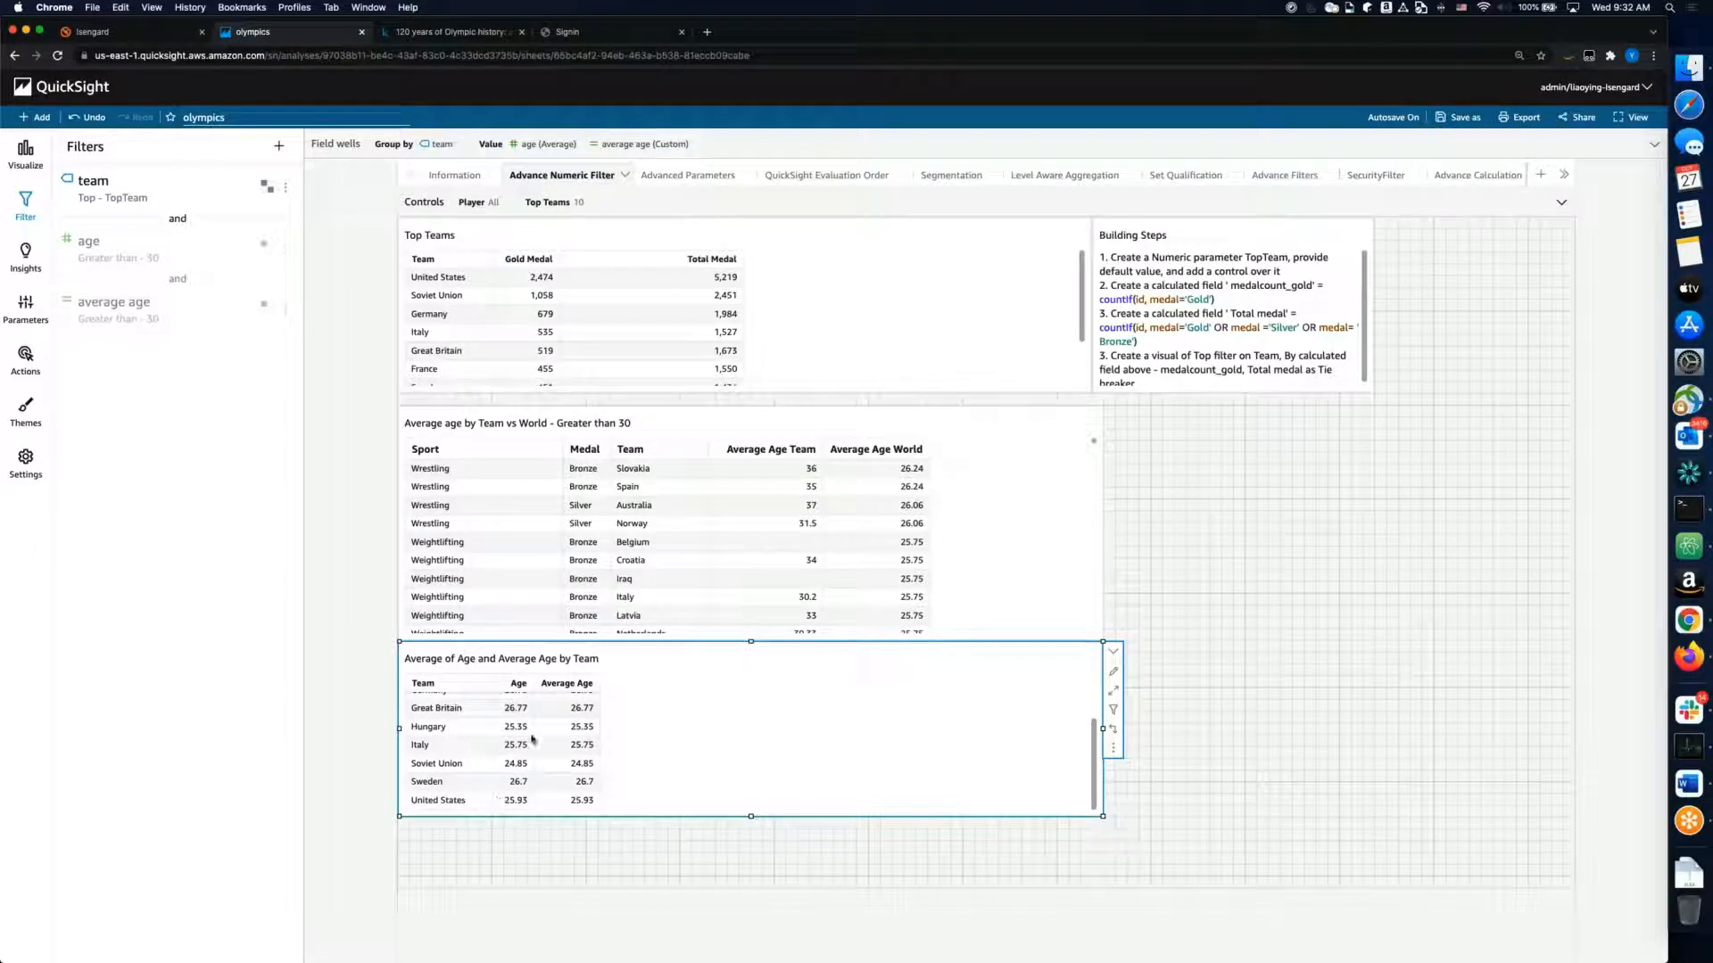
{"action": "scroll", "coordinate": [525, 717], "scroll_direction": "up", "scroll_amount": 3}
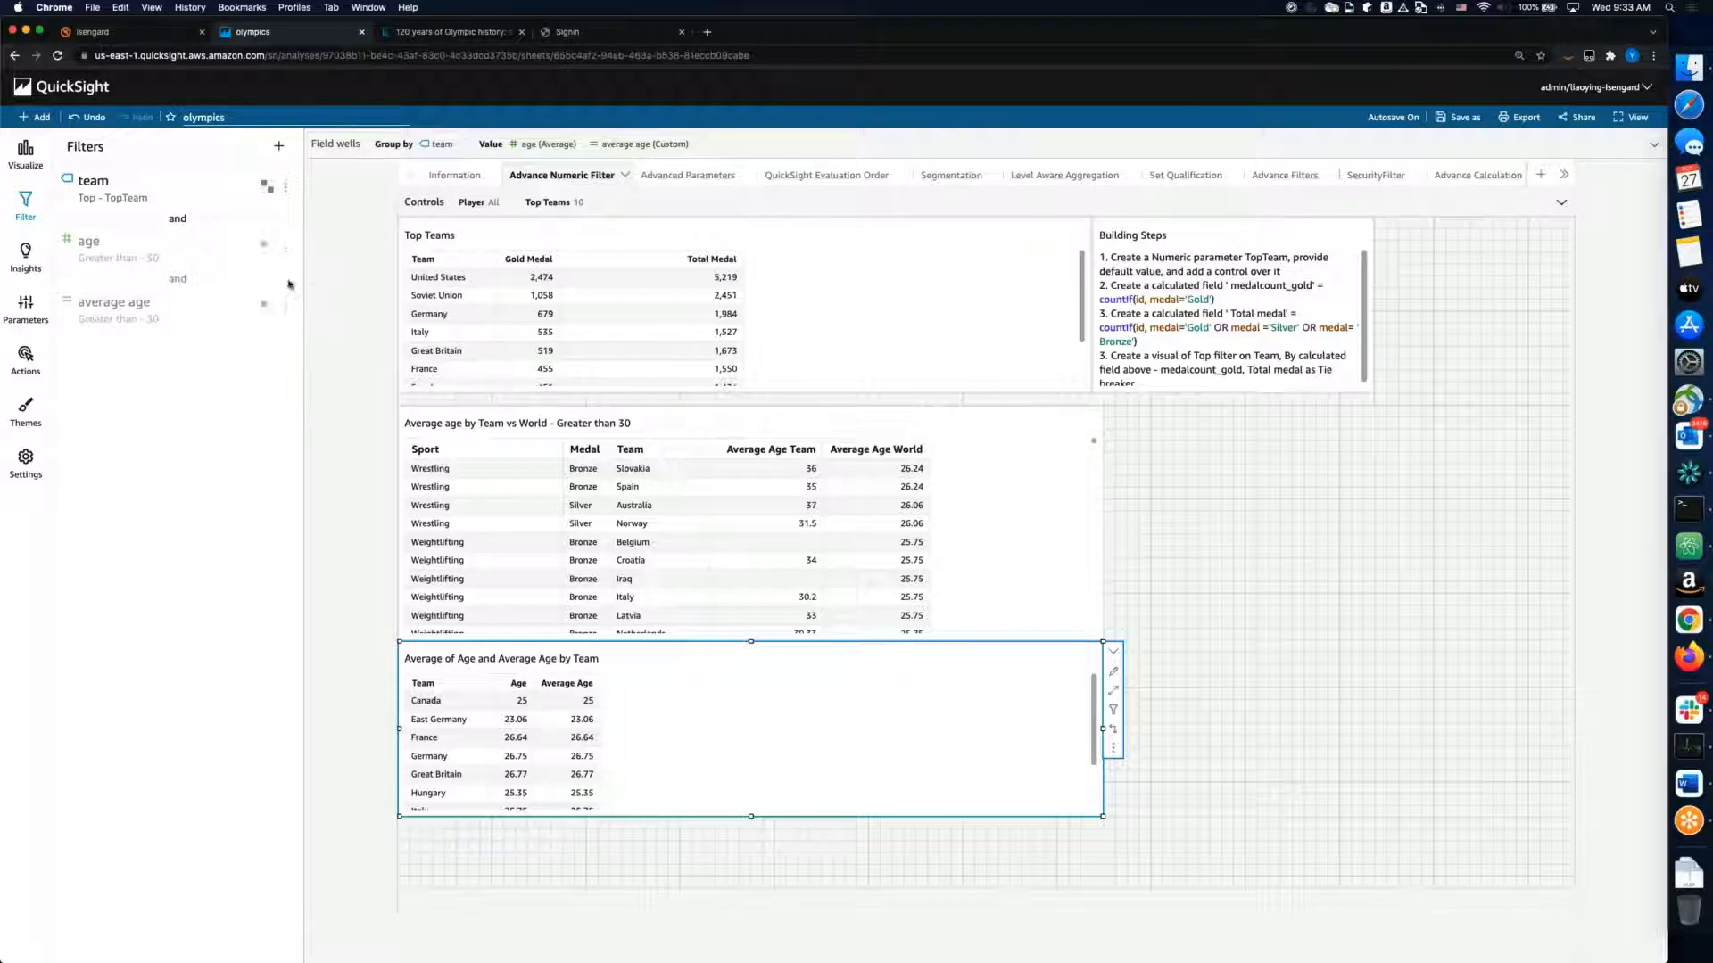
Step: Enable the age greater than 30 filter together with the average age greater than 30 filter and look through the table
{"action": "left_click", "coordinate": [286, 248]}
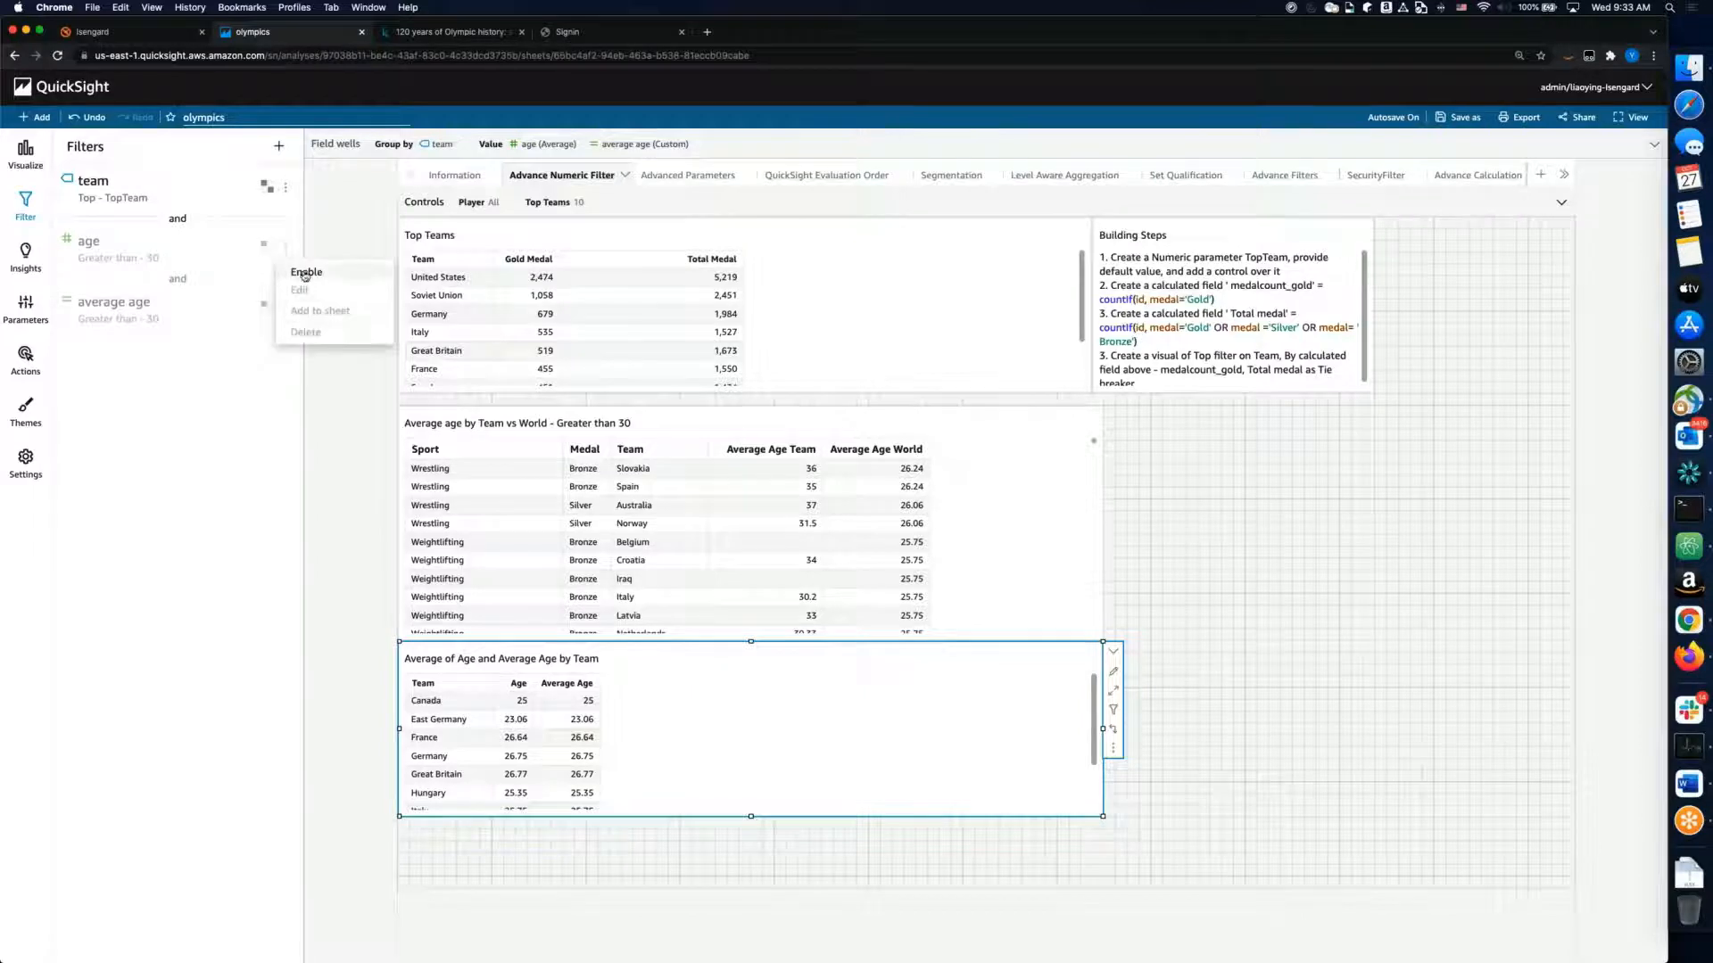
{"action": "left_click", "coordinate": [304, 273]}
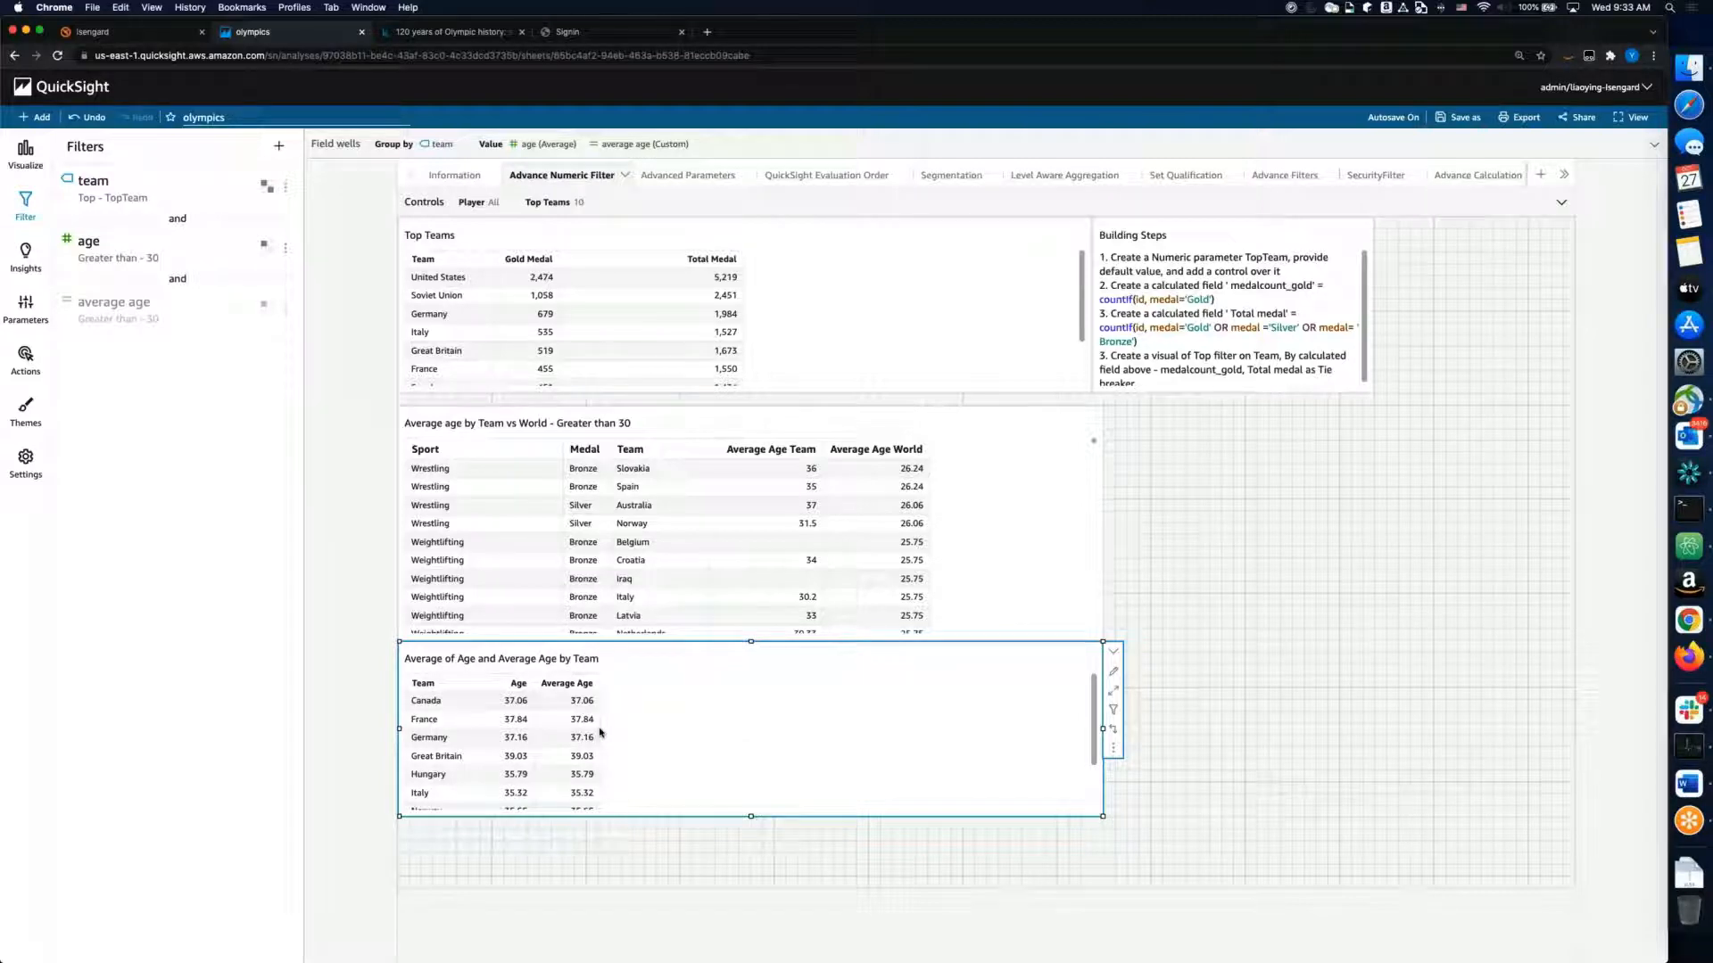
{"action": "mouse_move", "coordinate": [600, 732]}
{"action": "left_click", "coordinate": [286, 309]}
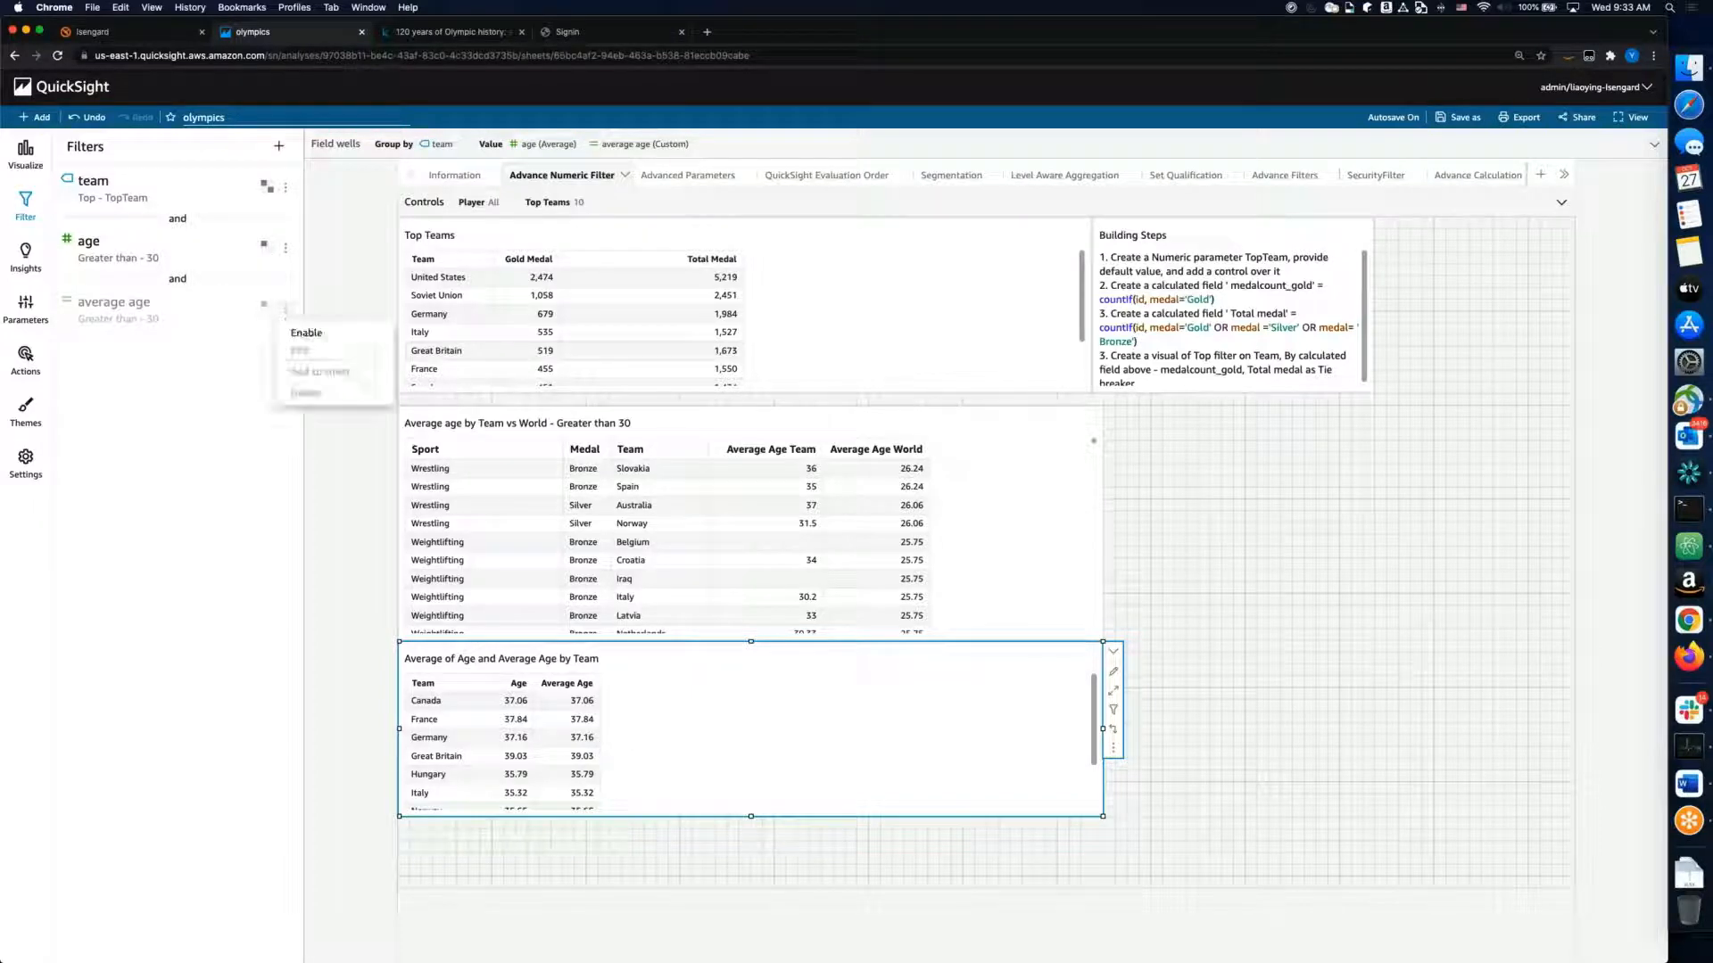
{"action": "left_click", "coordinate": [286, 334]}
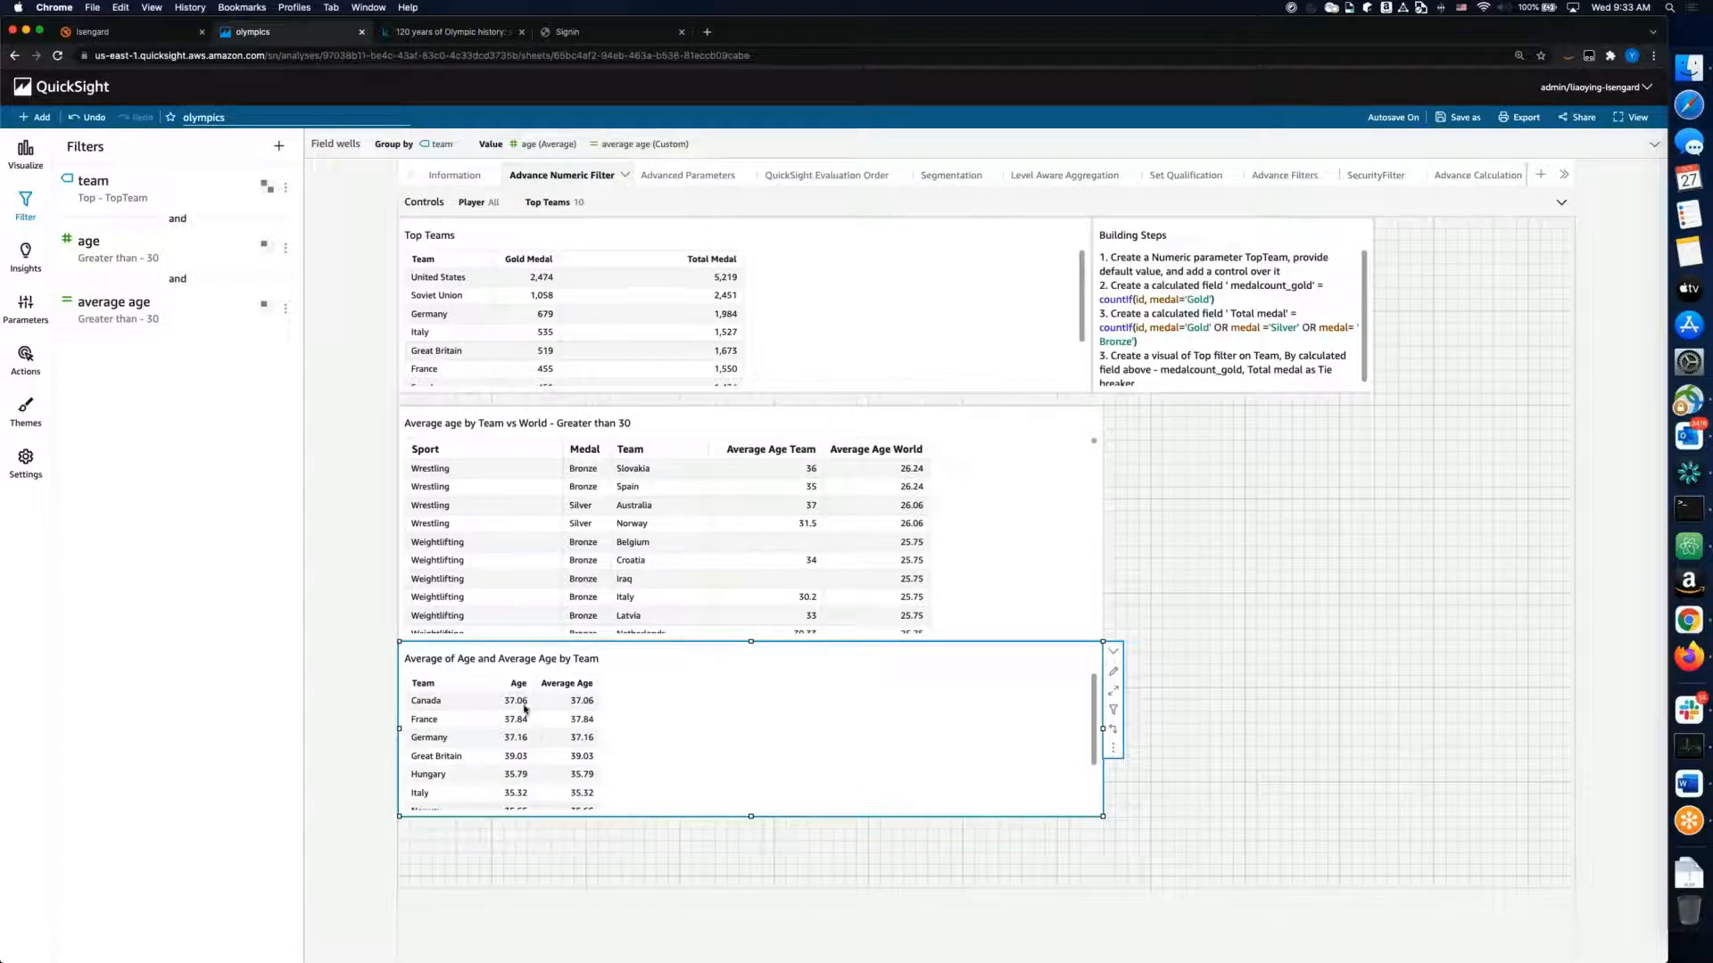
{"action": "scroll", "coordinate": [520, 740], "scroll_direction": "down", "scroll_amount": 3}
{"action": "scroll", "coordinate": [515, 784], "scroll_direction": "up", "scroll_amount": 3}
Step: On the Advanced Parameters sheet, review the DimensionFilter parameter's value type and static default without changing them
{"action": "left_click", "coordinate": [684, 177]}
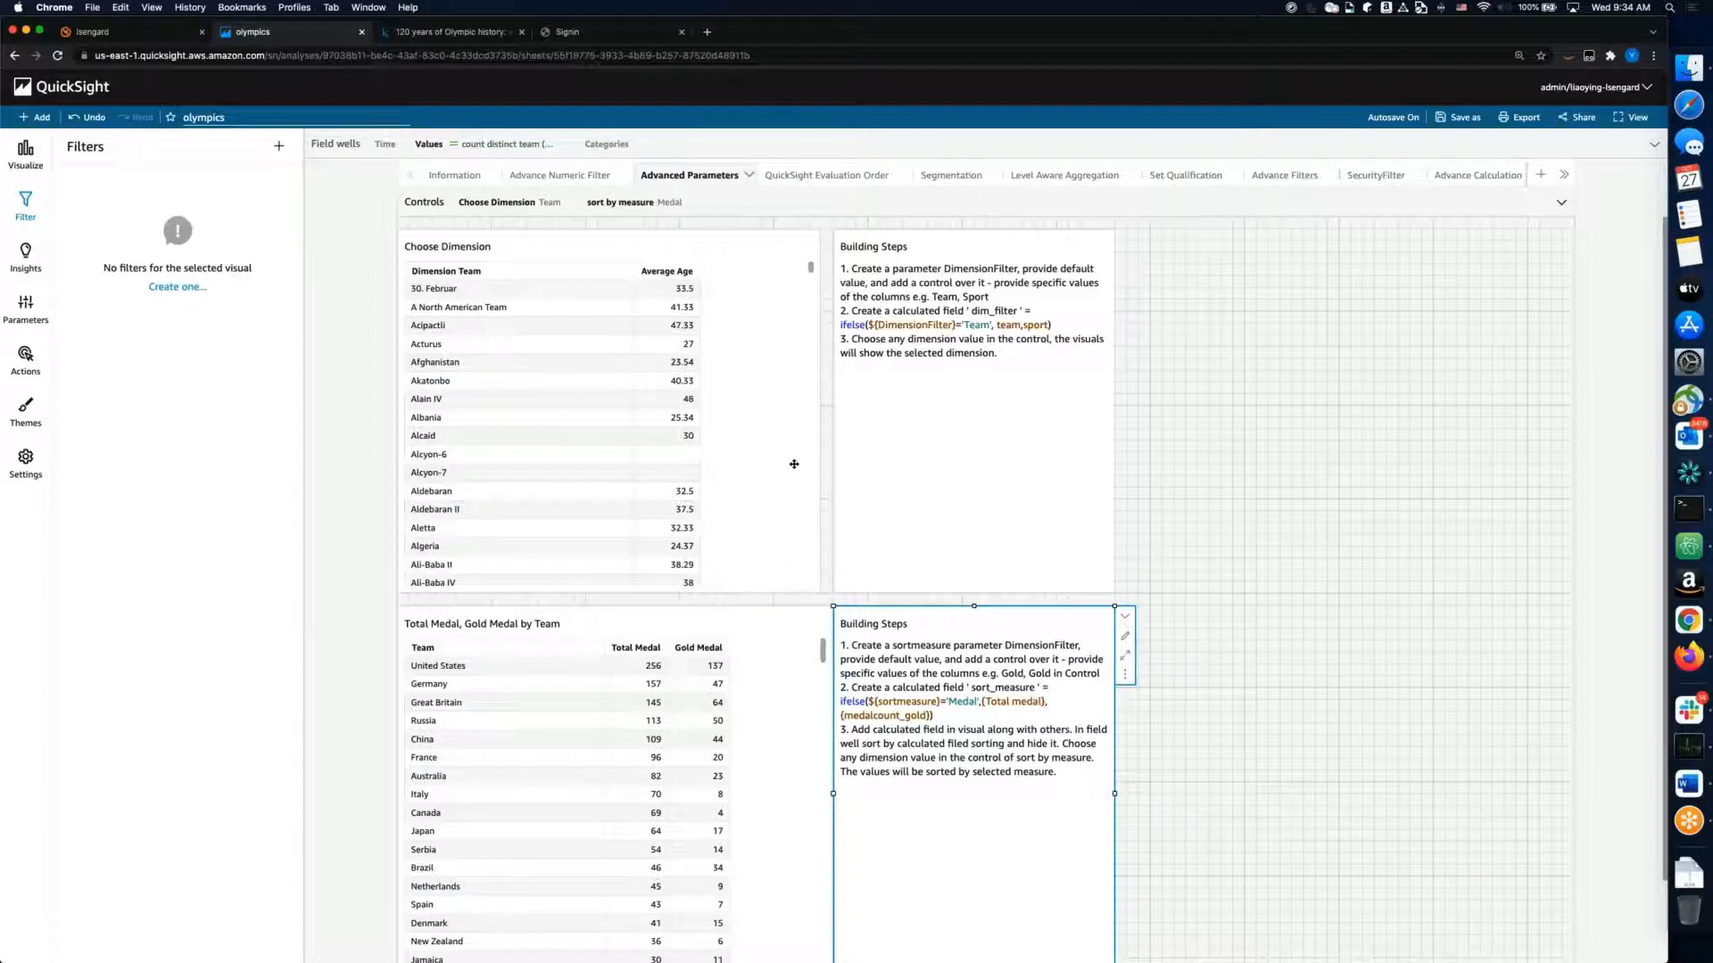
{"action": "left_click", "coordinate": [787, 564]}
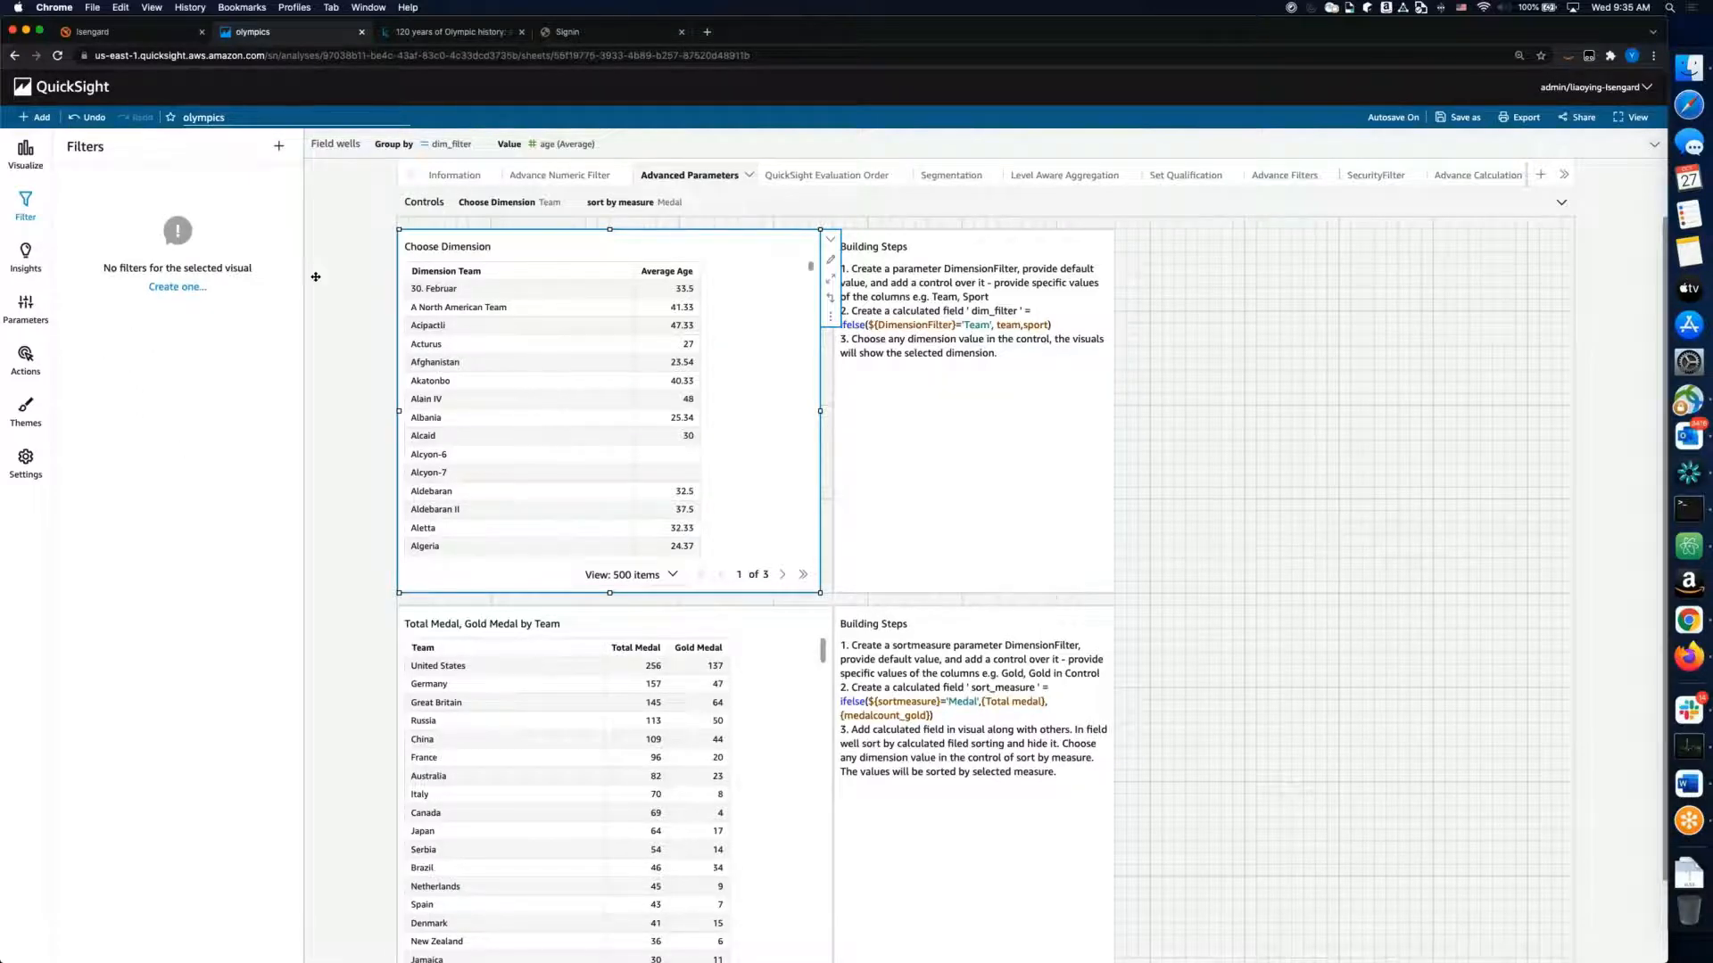
{"action": "left_click", "coordinate": [25, 306]}
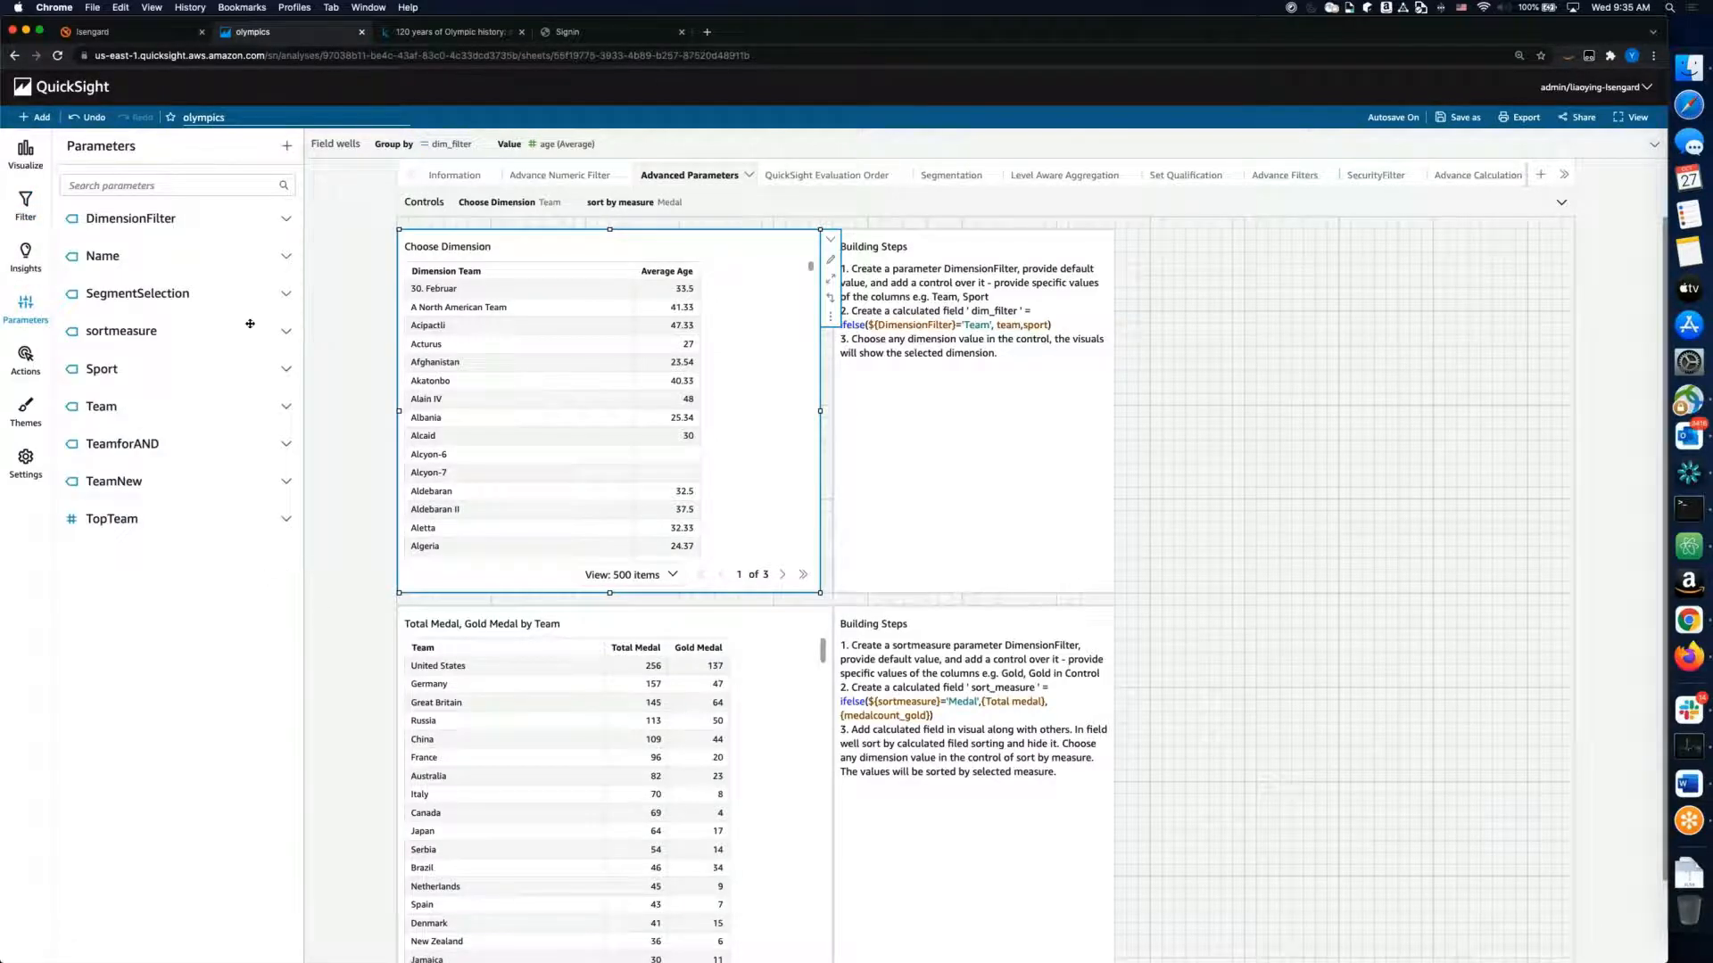
{"action": "left_click", "coordinate": [286, 220]}
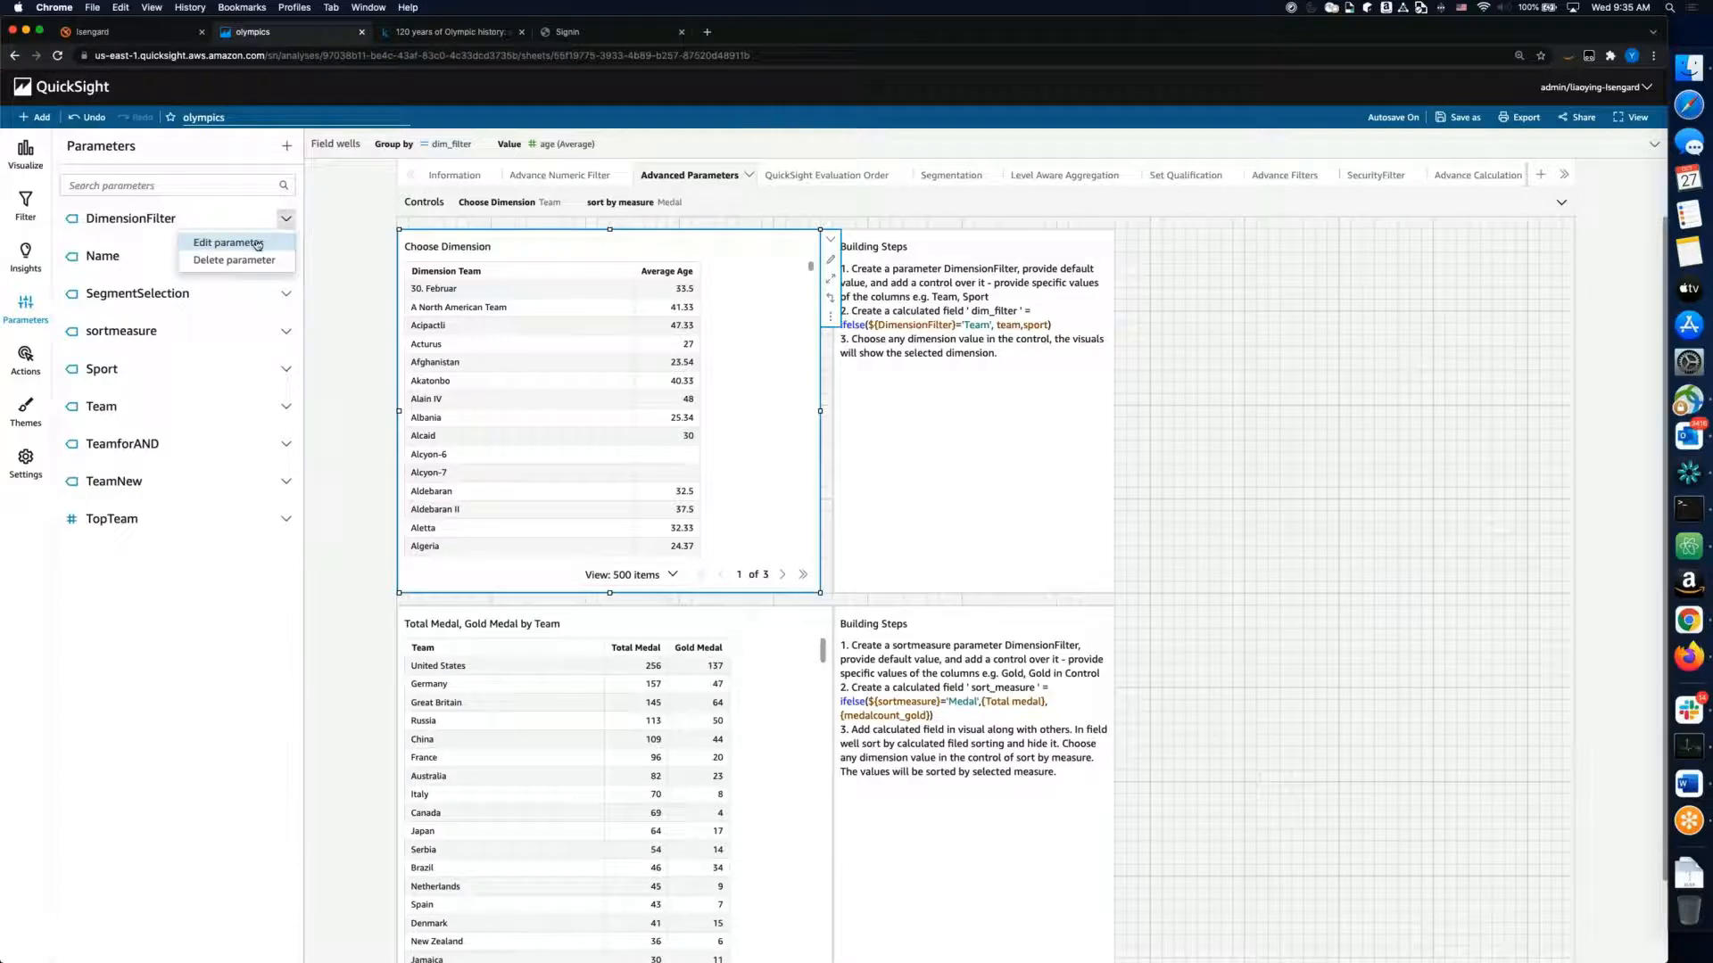
{"action": "left_click", "coordinate": [228, 242]}
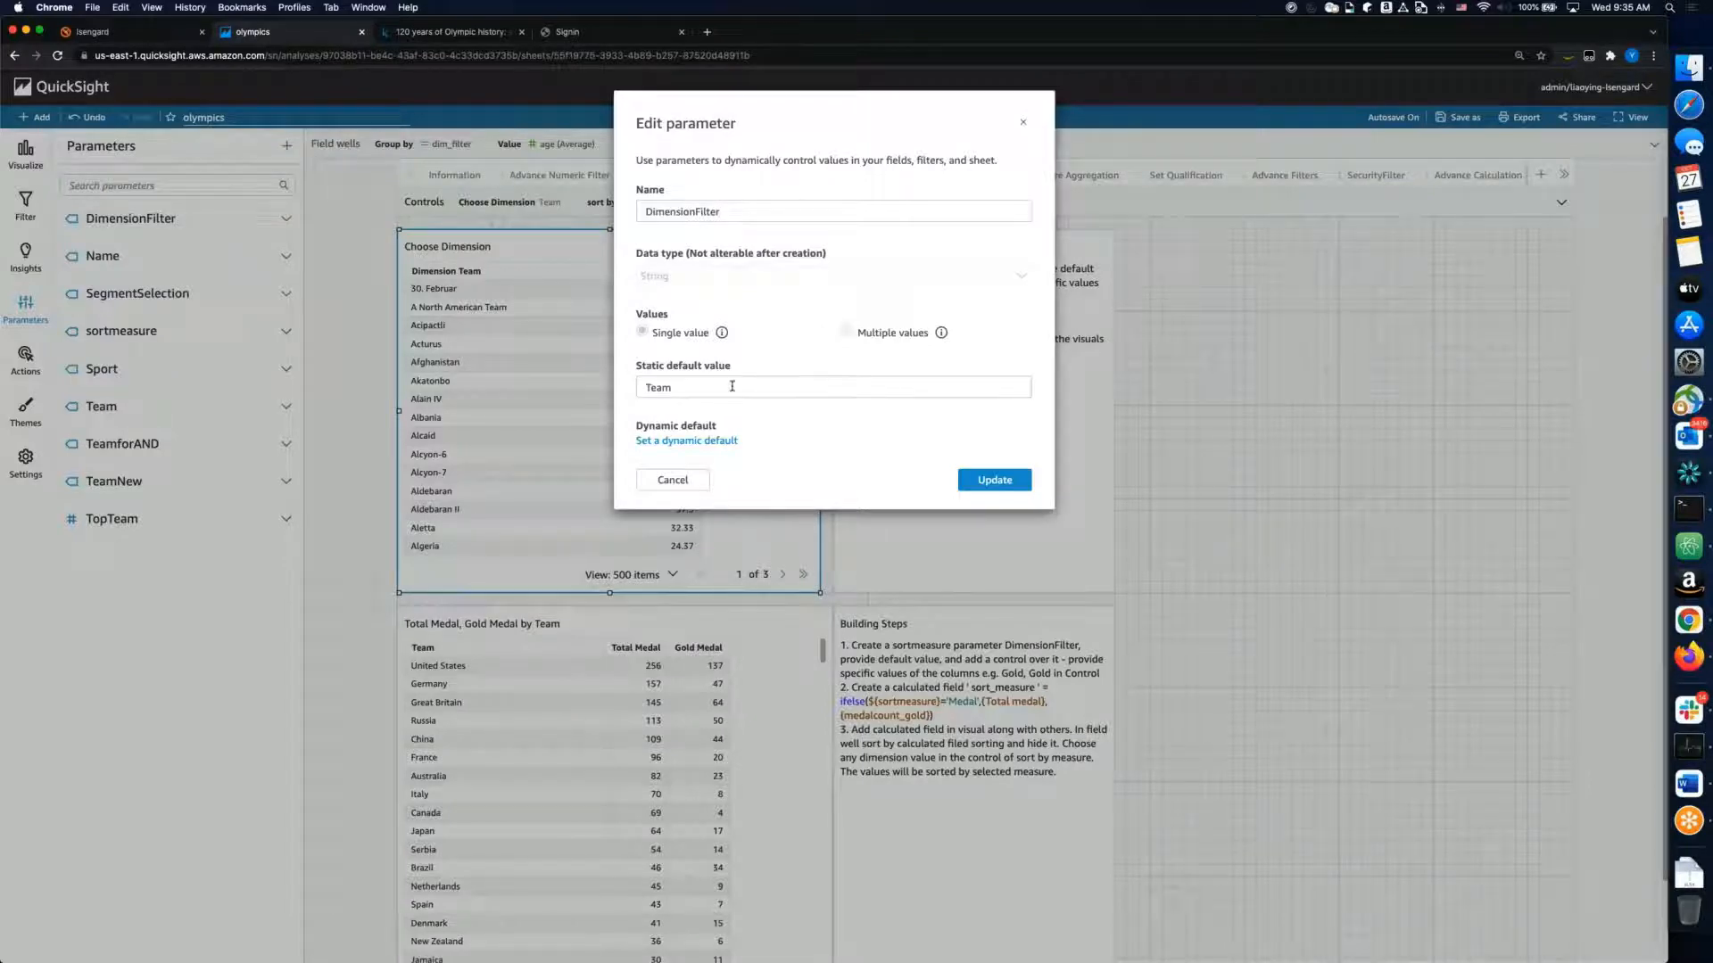
{"action": "left_click", "coordinate": [676, 483]}
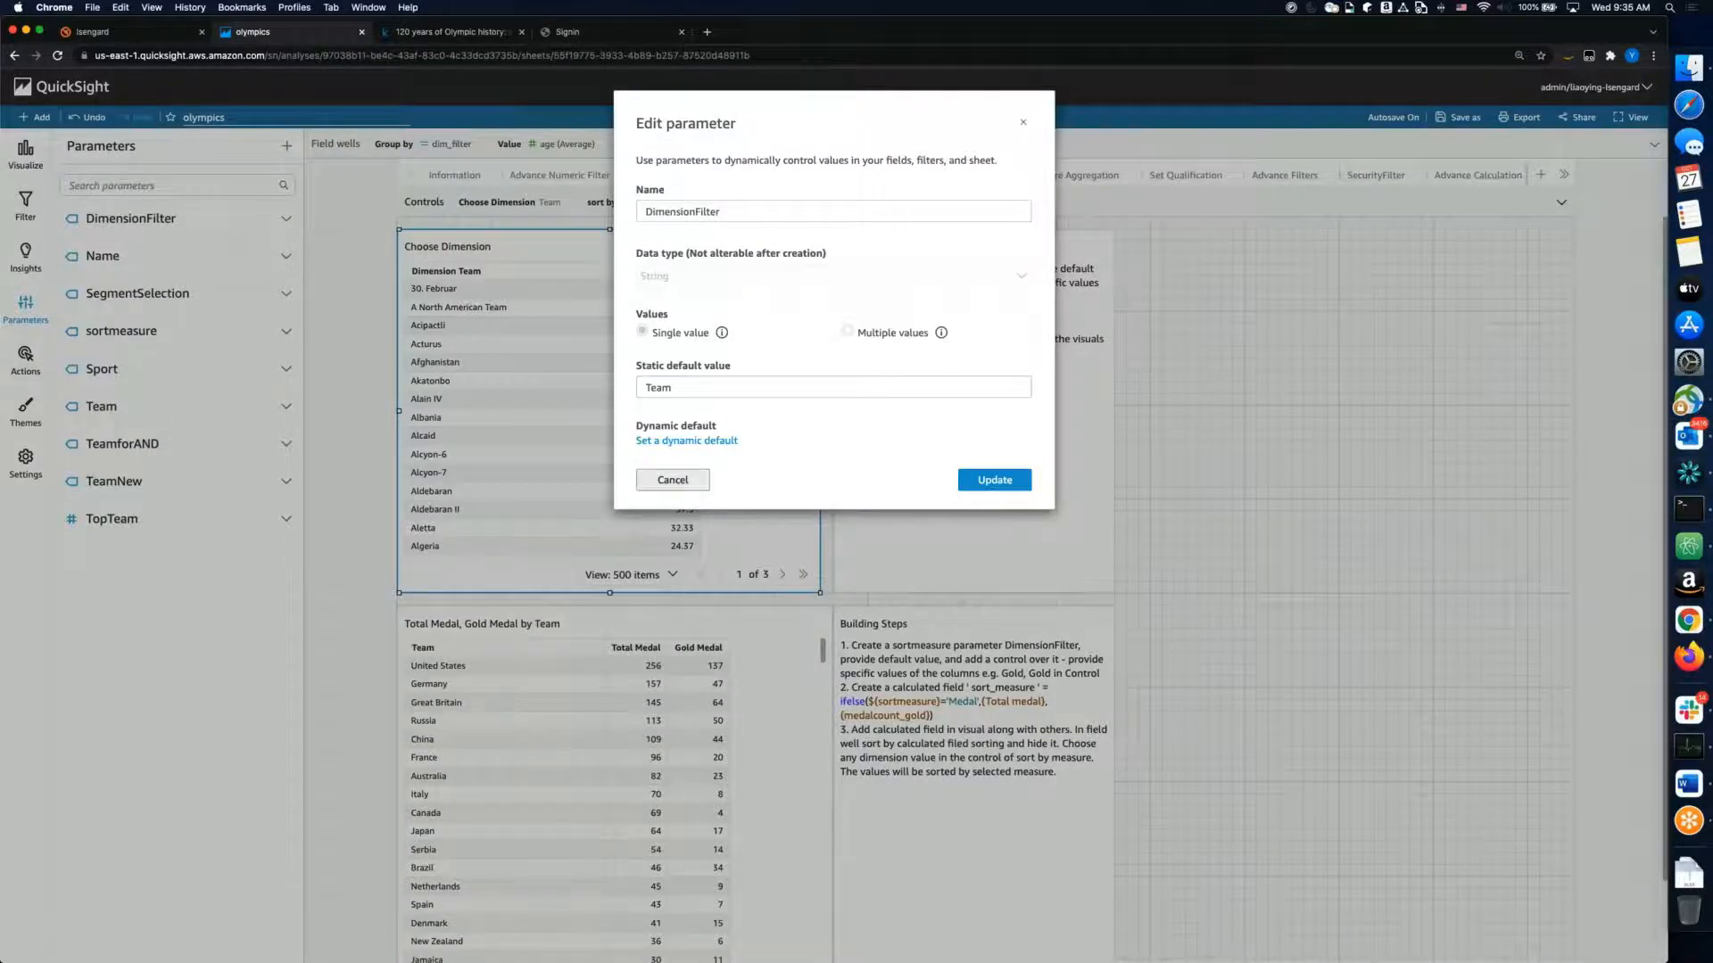
Step: Review the Choose Dimension control's style and list of specific values, and leave its formatting unchanged
{"action": "left_click", "coordinate": [416, 206]}
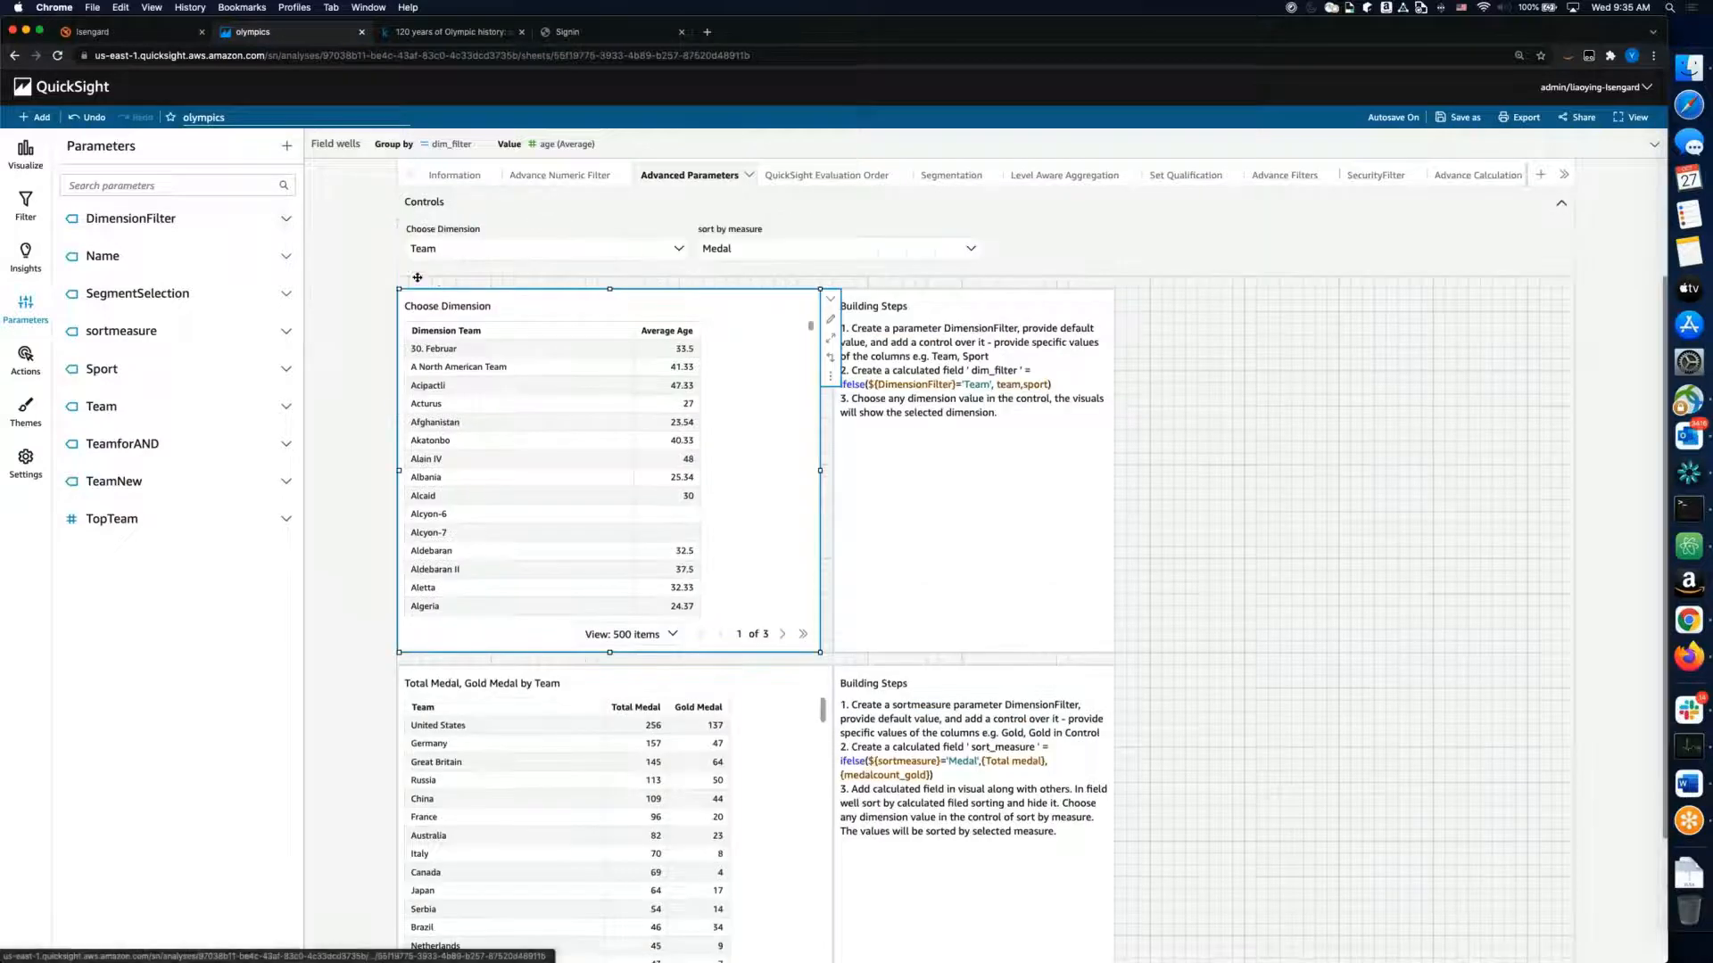
{"action": "left_click", "coordinate": [679, 227]}
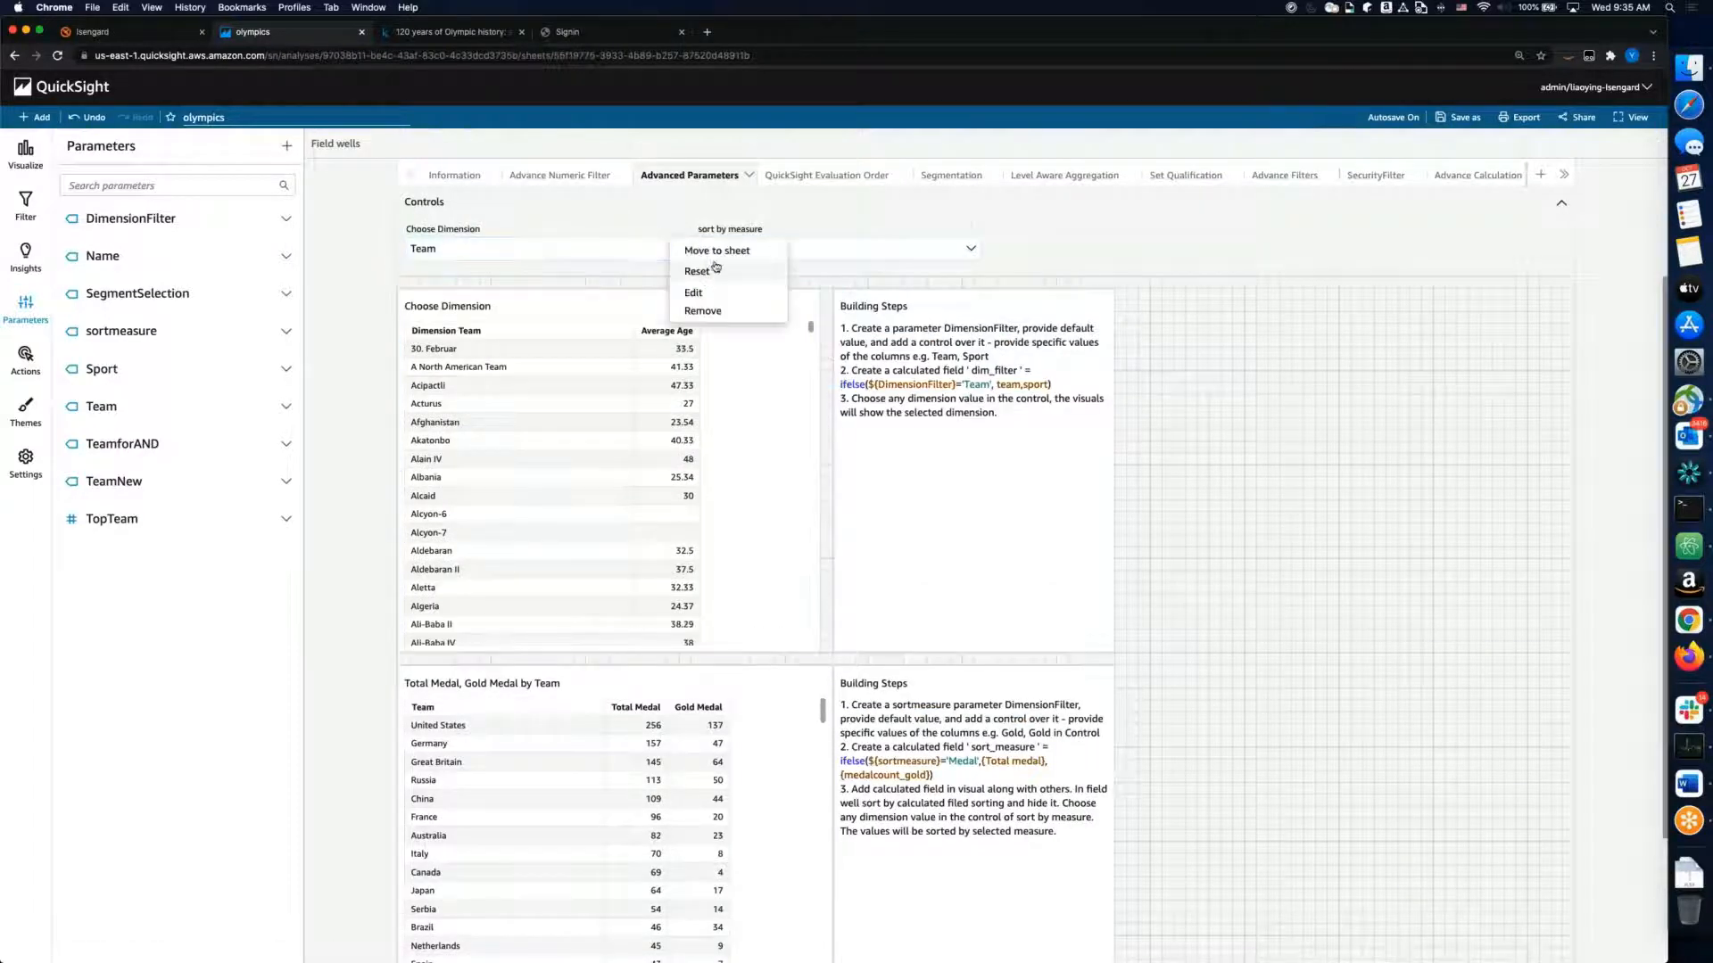
{"action": "left_click", "coordinate": [741, 292]}
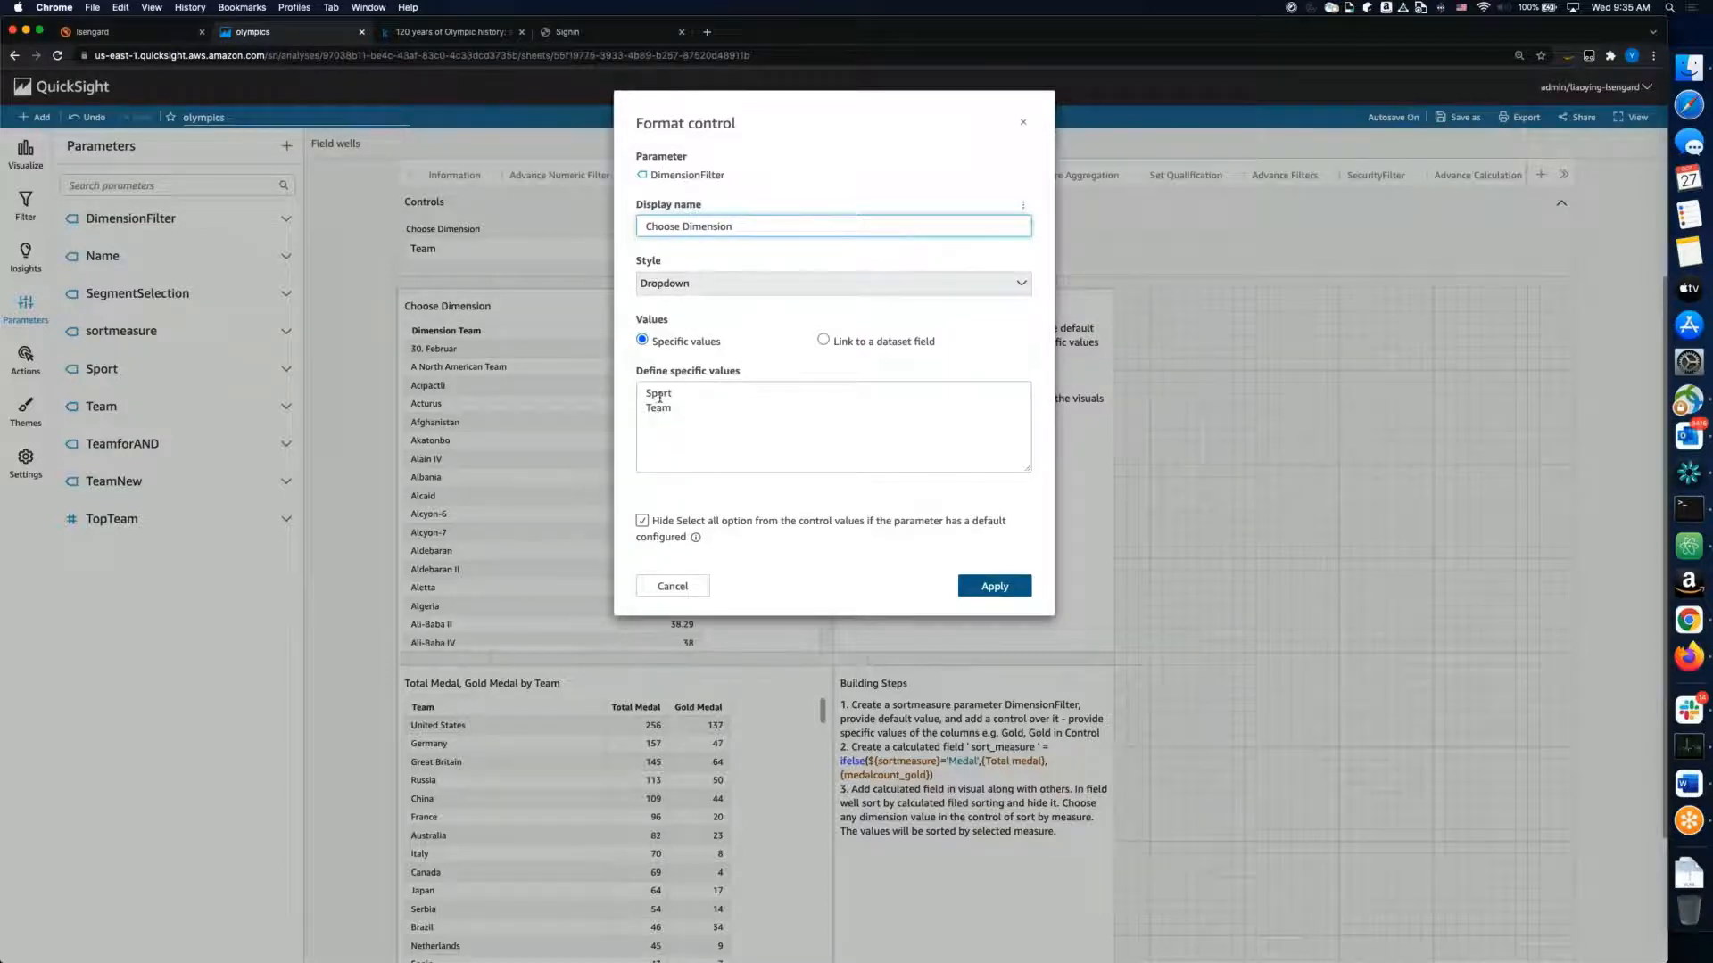
{"action": "left_click", "coordinate": [1024, 123]}
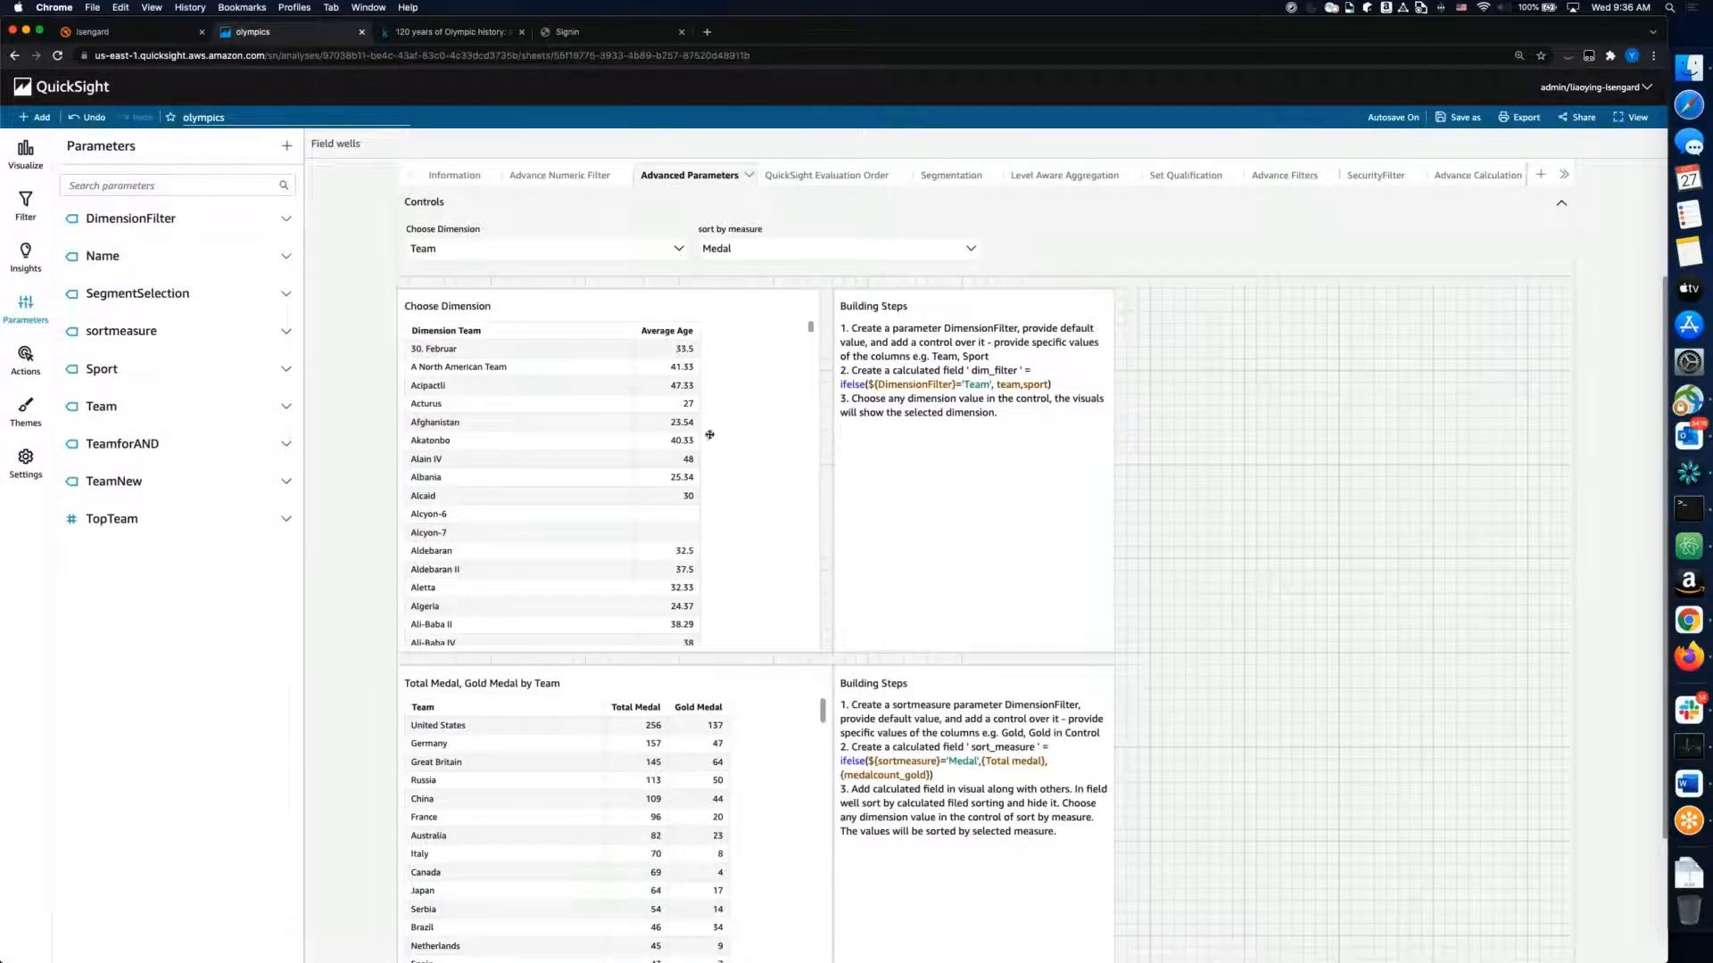
Step: Show the fields used in the Choose Dimension table and open its dim_filter calculated field for editing
{"action": "left_click", "coordinate": [768, 420]}
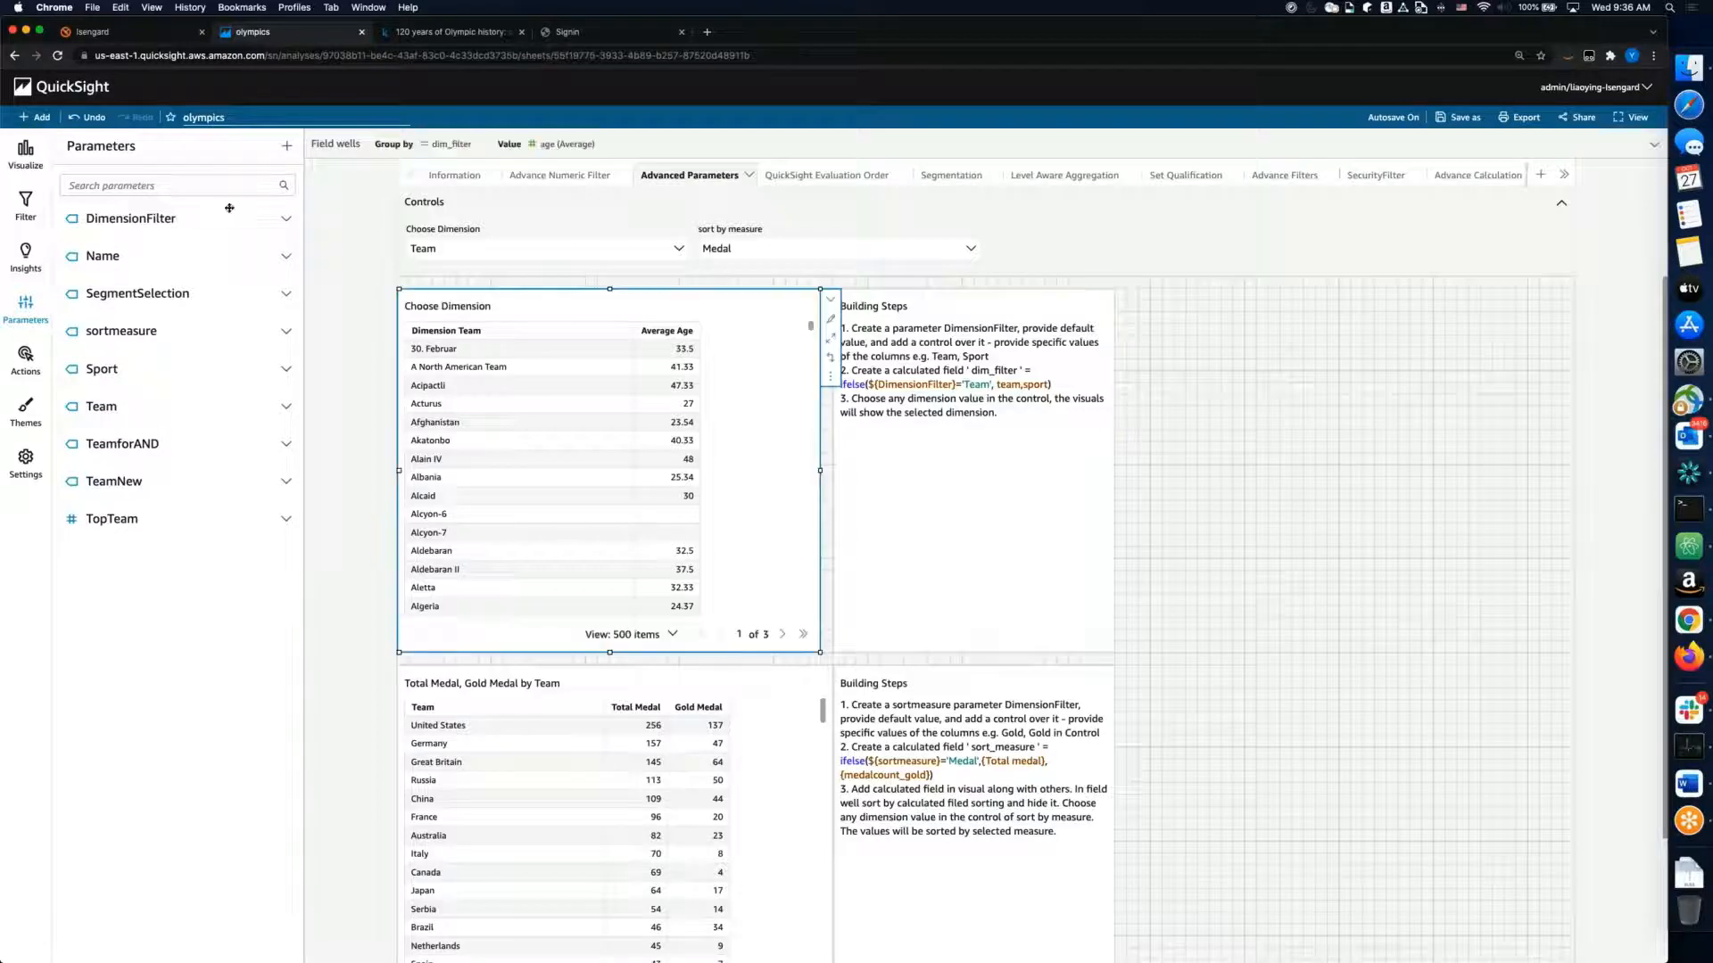
{"action": "left_click", "coordinate": [26, 154]}
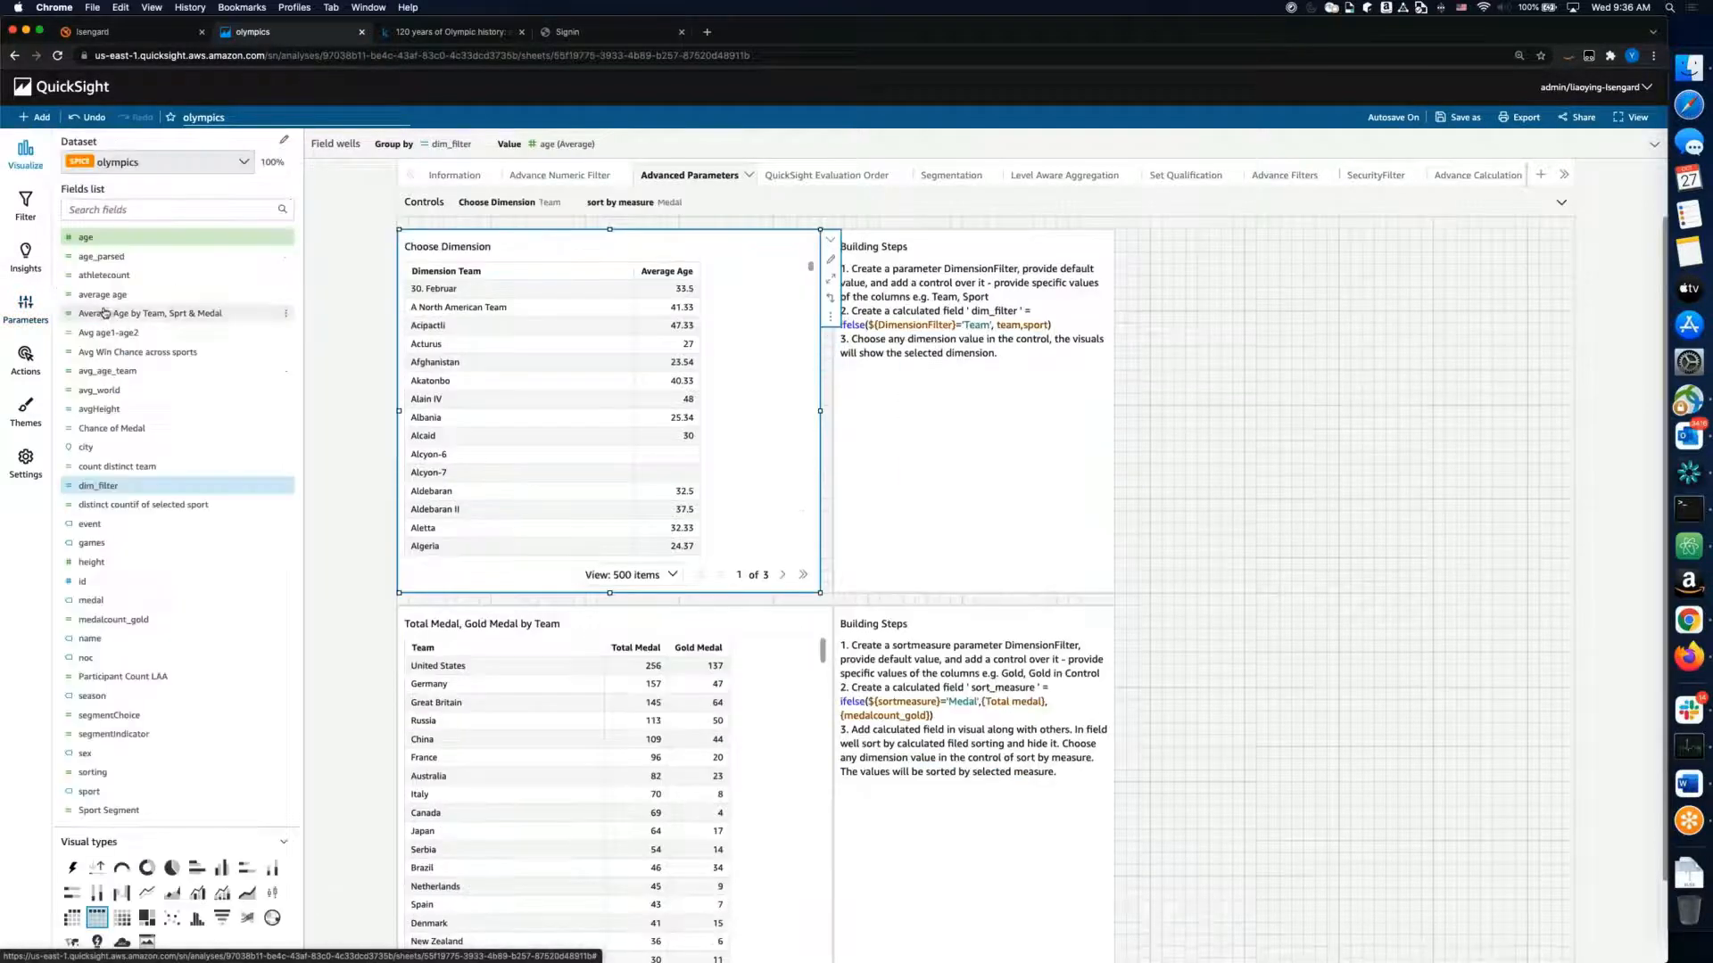
{"action": "left_click", "coordinate": [330, 145]}
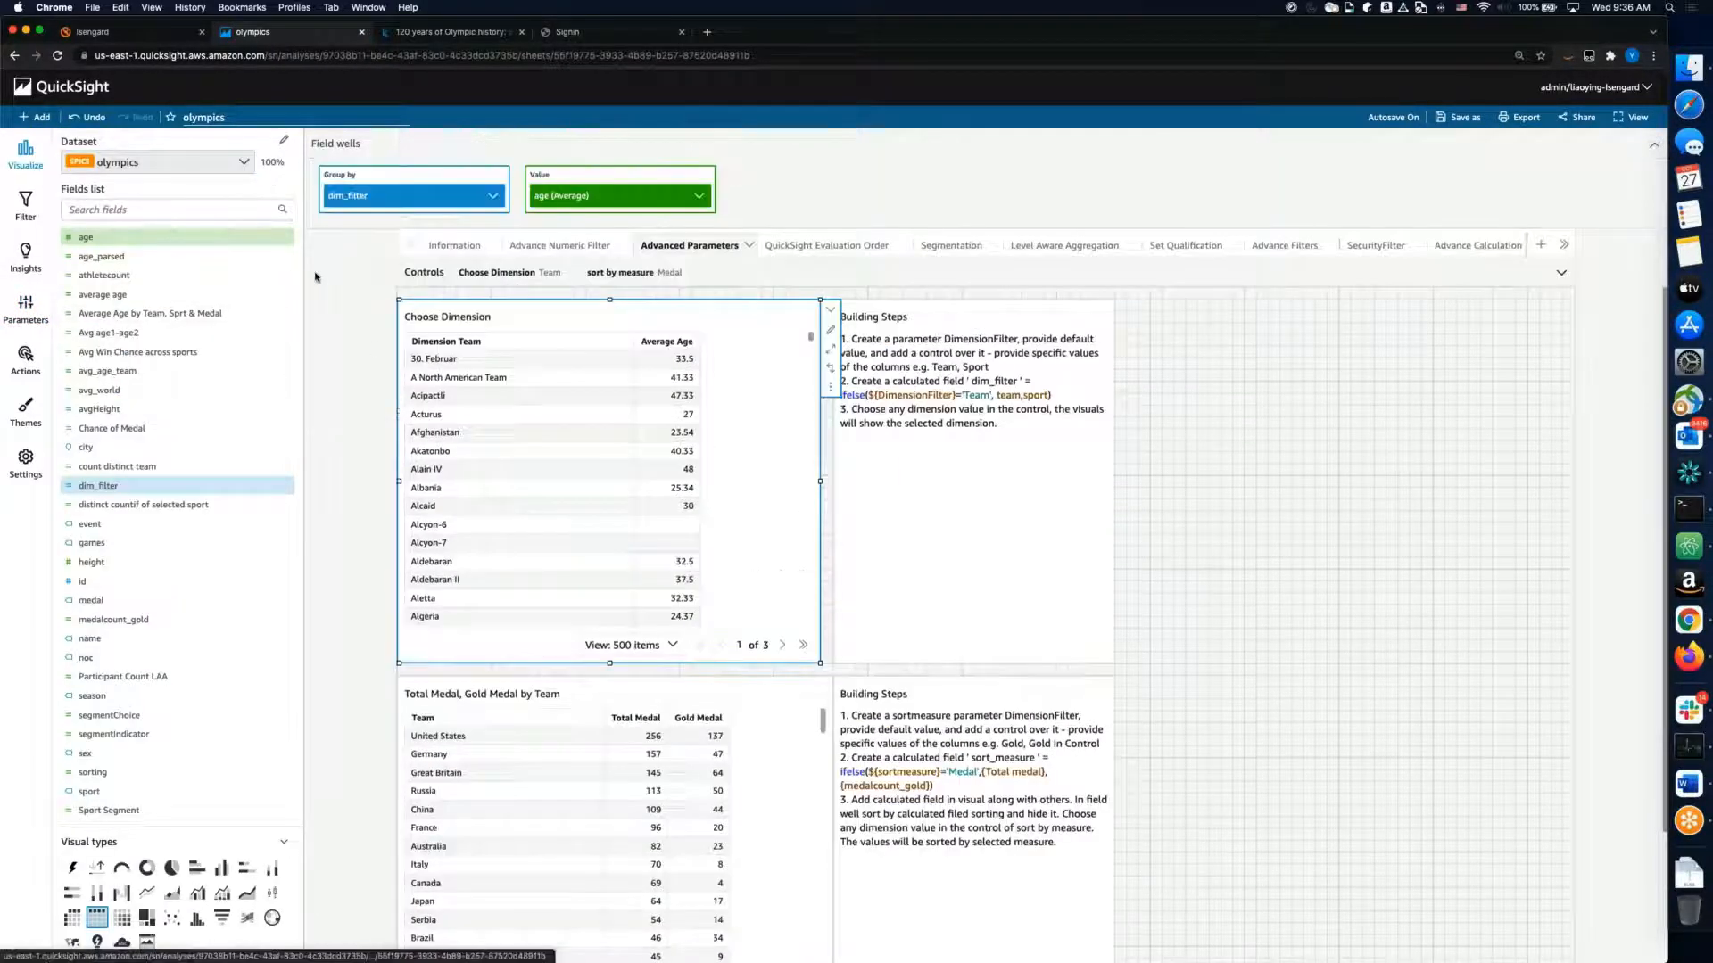
{"action": "left_click", "coordinate": [492, 195]}
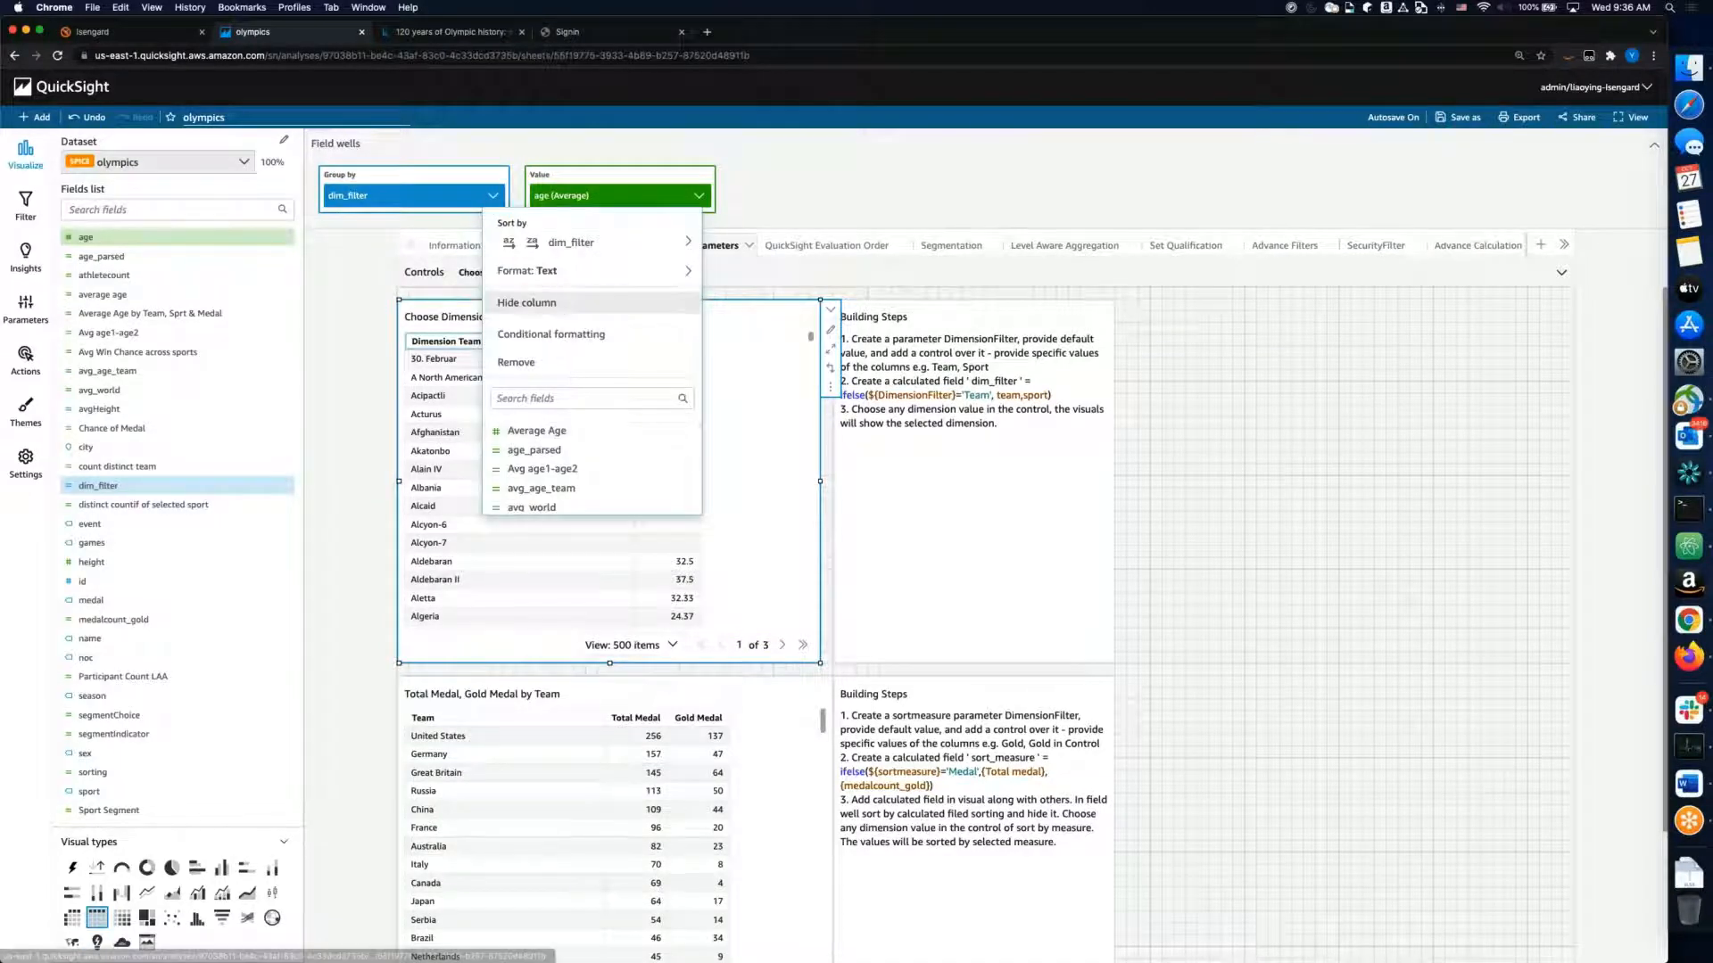
{"action": "left_click", "coordinate": [285, 486]}
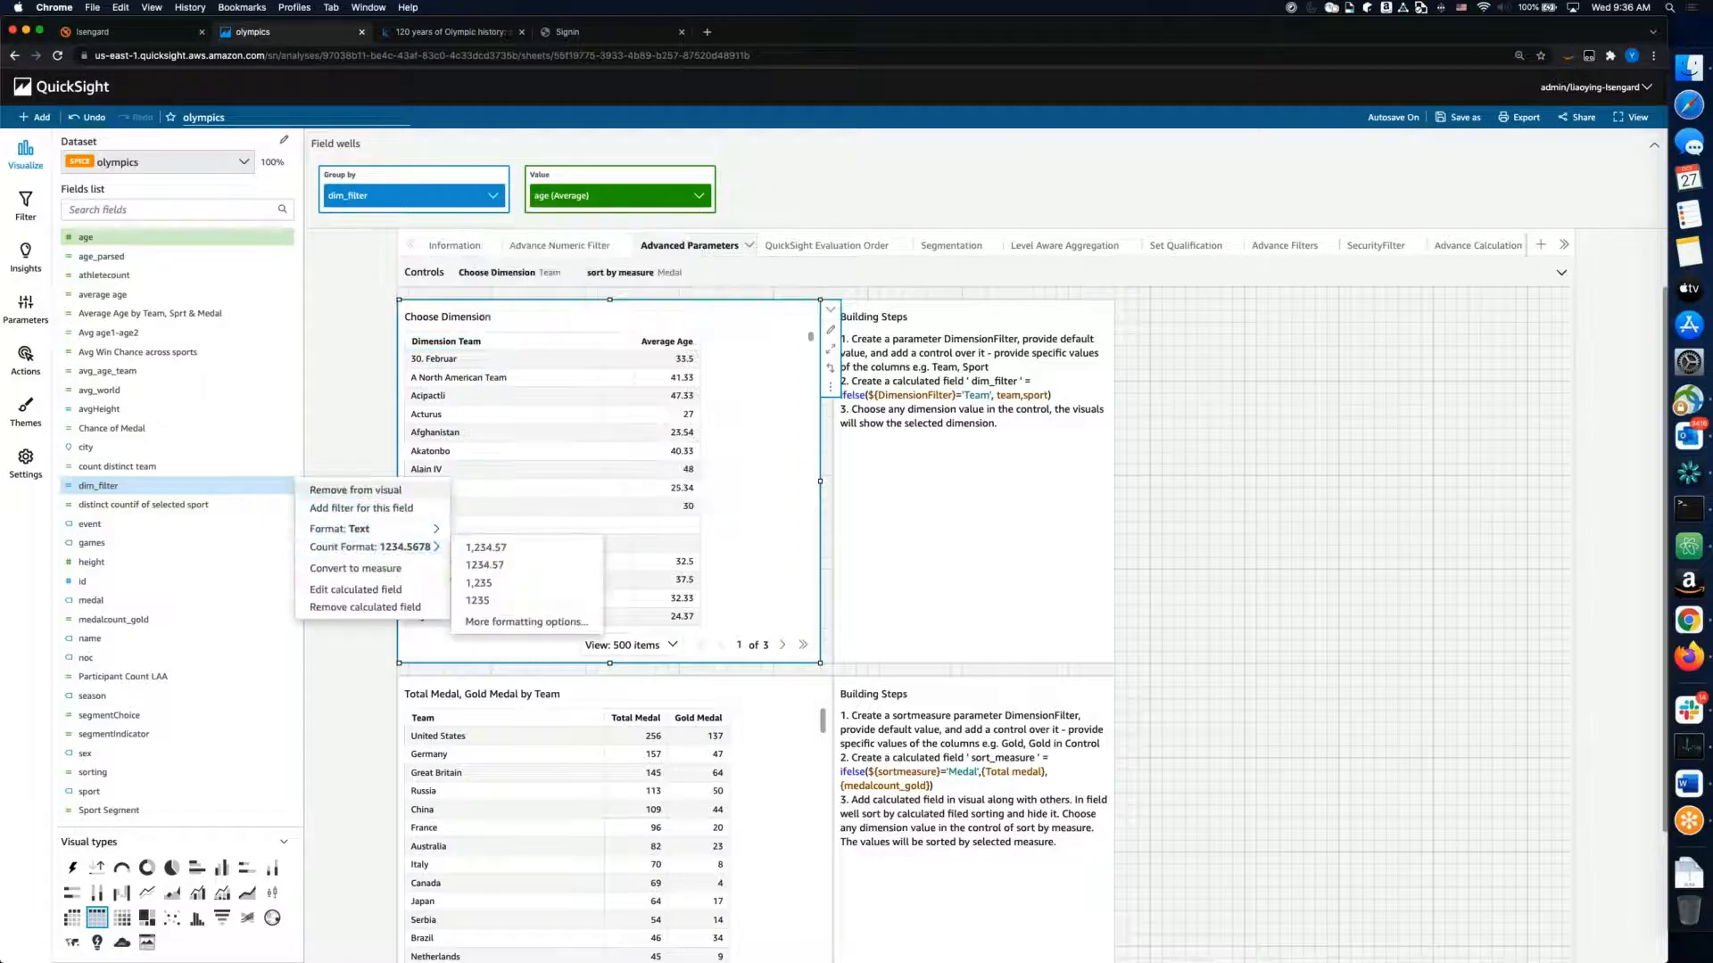
{"action": "left_click", "coordinate": [330, 572]}
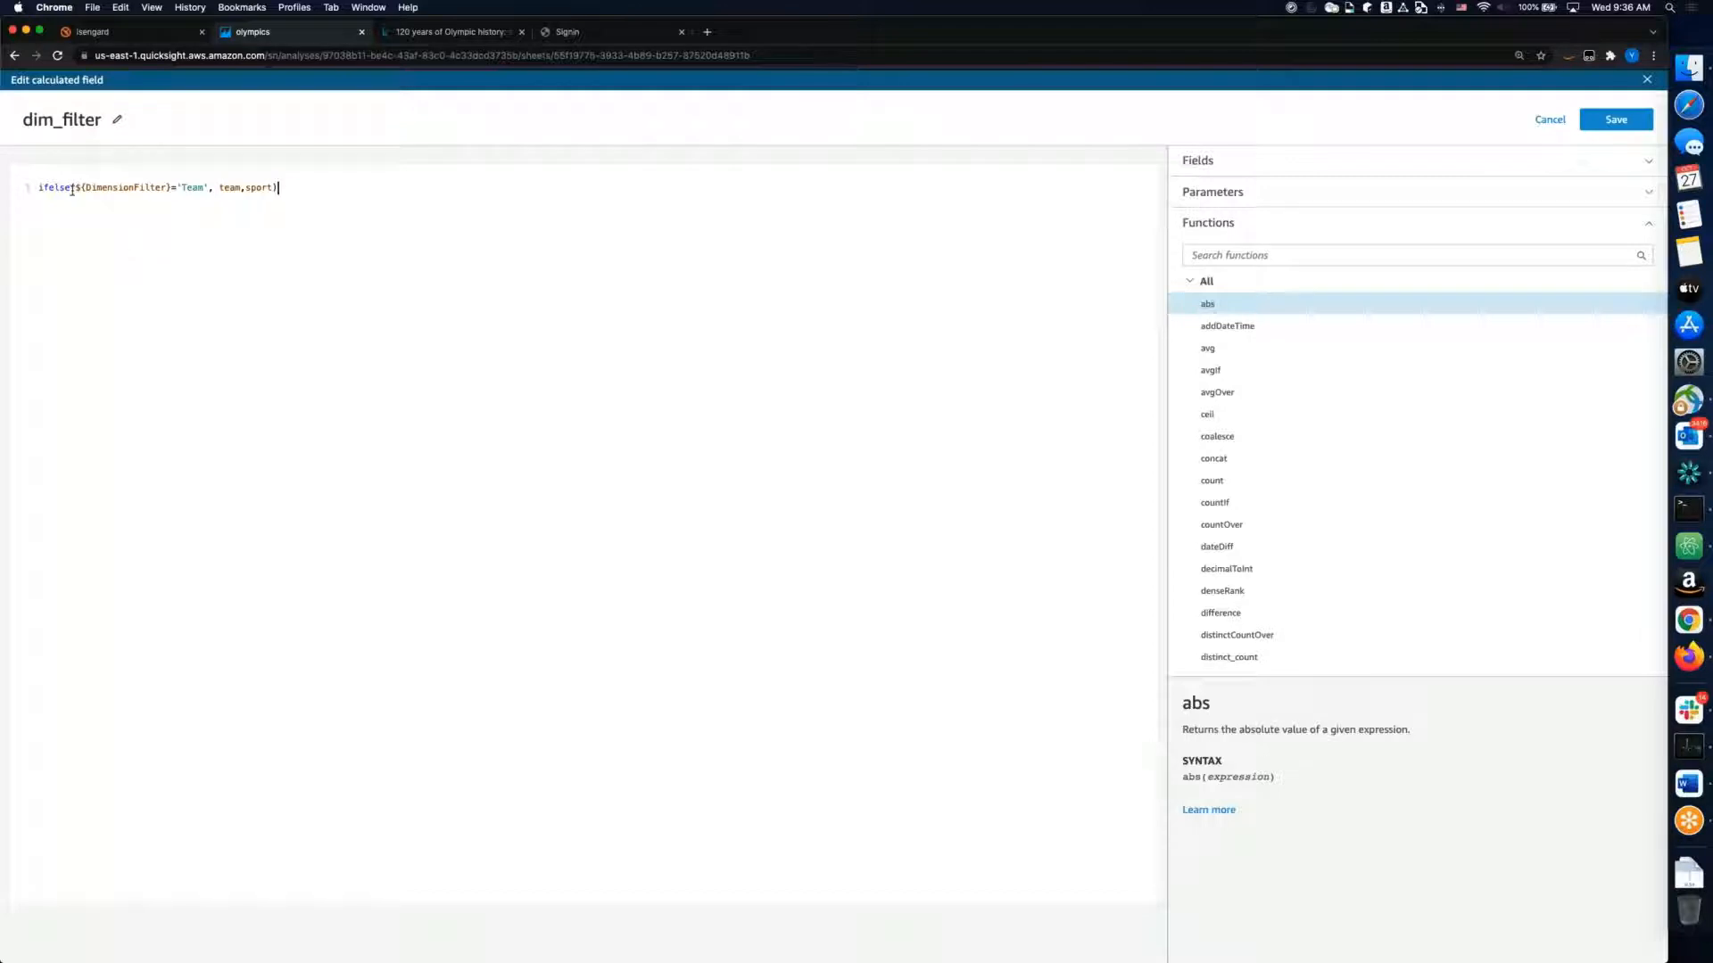
Step: Examine the parameter, the comparison value and the two returned fields in the dim_filter ifelse formula, and leave without saving
{"action": "double_click", "coordinate": [55, 186]}
{"action": "left_click", "coordinate": [100, 210]}
{"action": "double_click", "coordinate": [134, 187]}
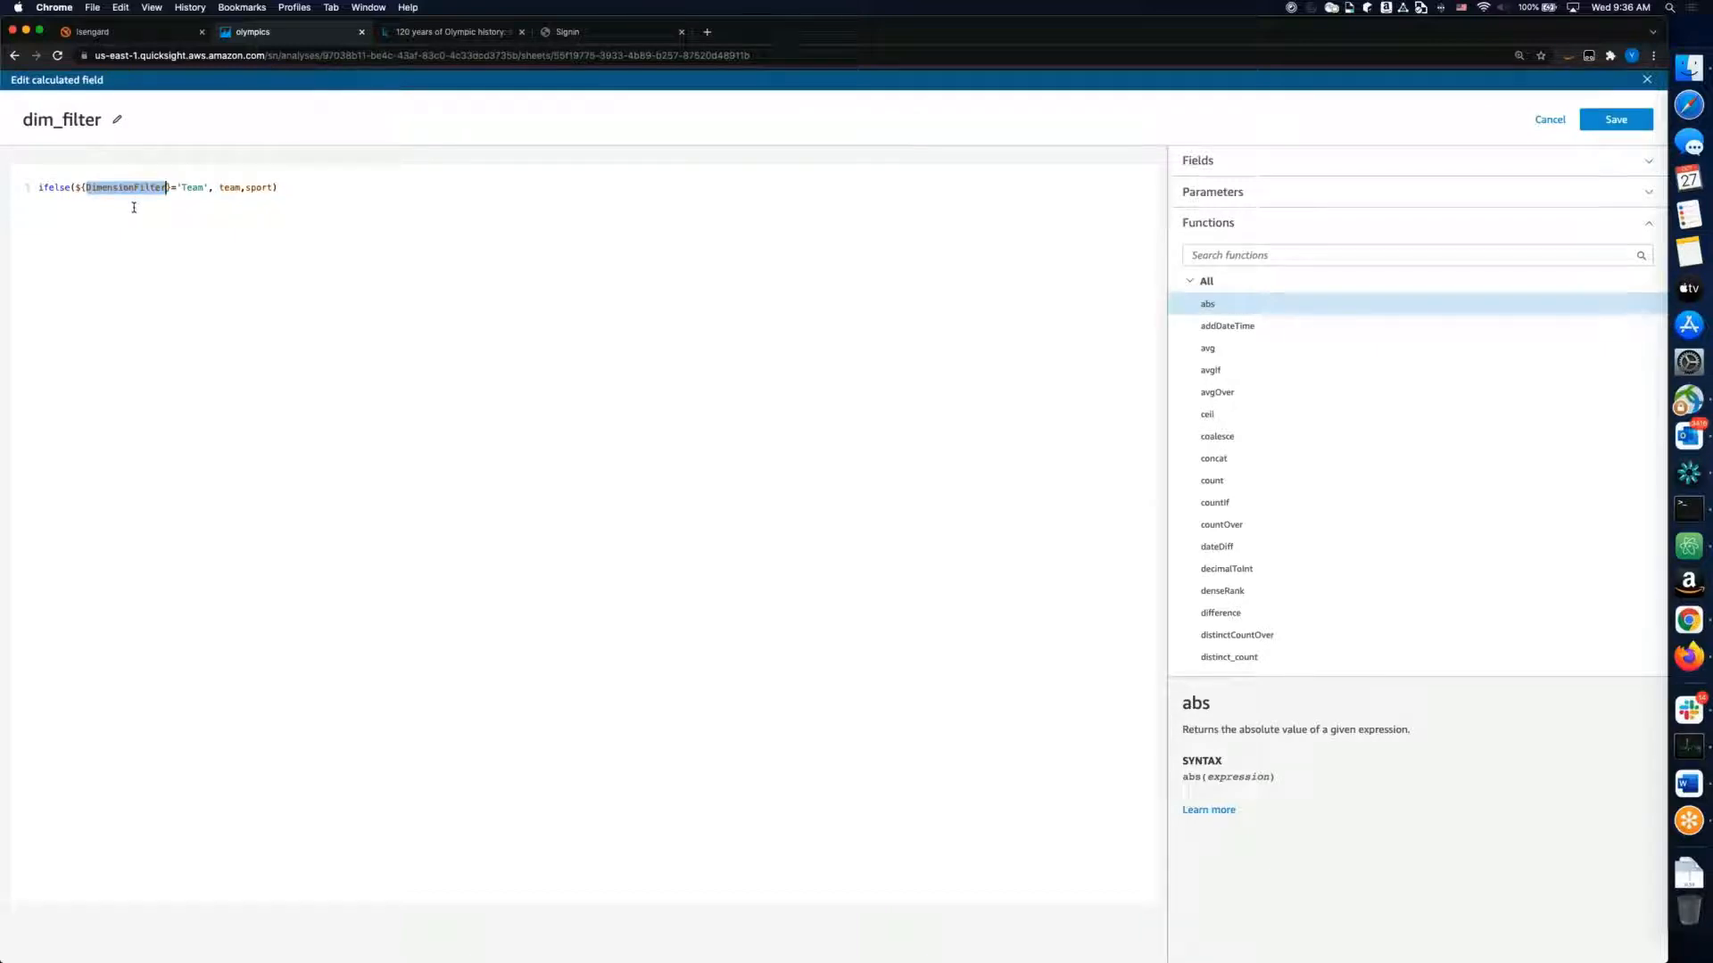
{"action": "double_click", "coordinate": [189, 187]}
{"action": "left_click", "coordinate": [182, 261]}
{"action": "double_click", "coordinate": [230, 188]}
{"action": "double_click", "coordinate": [256, 188]}
{"action": "left_click", "coordinate": [1549, 119]}
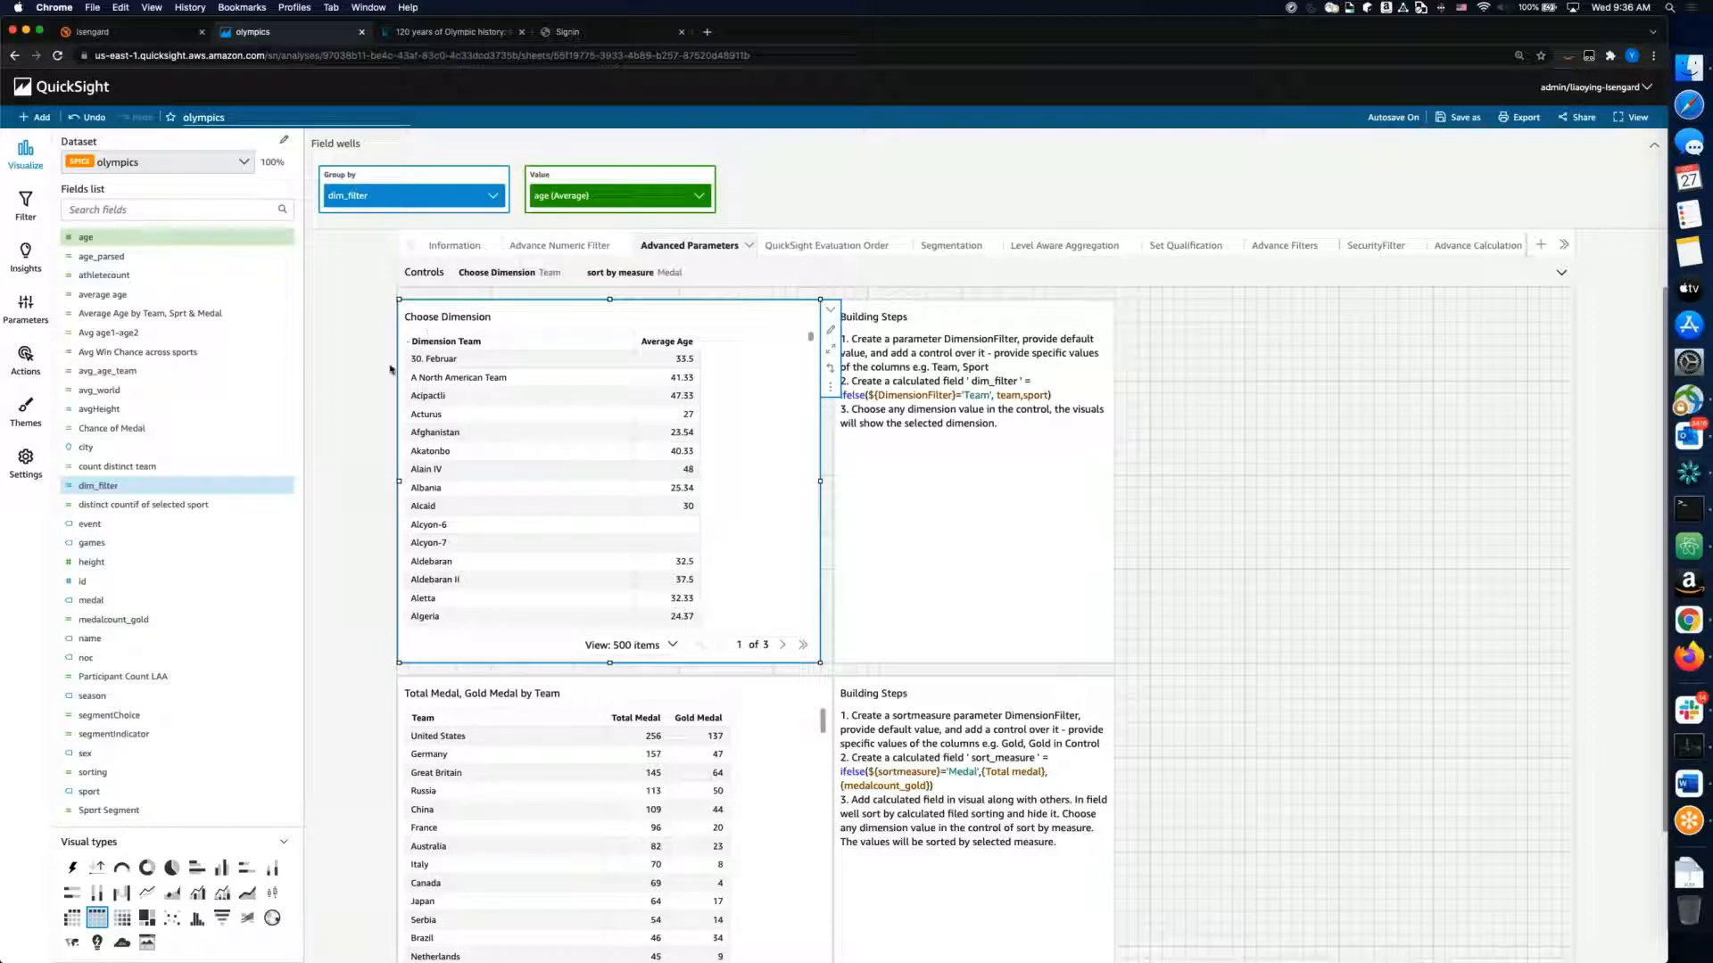
{"action": "left_click", "coordinate": [286, 486]}
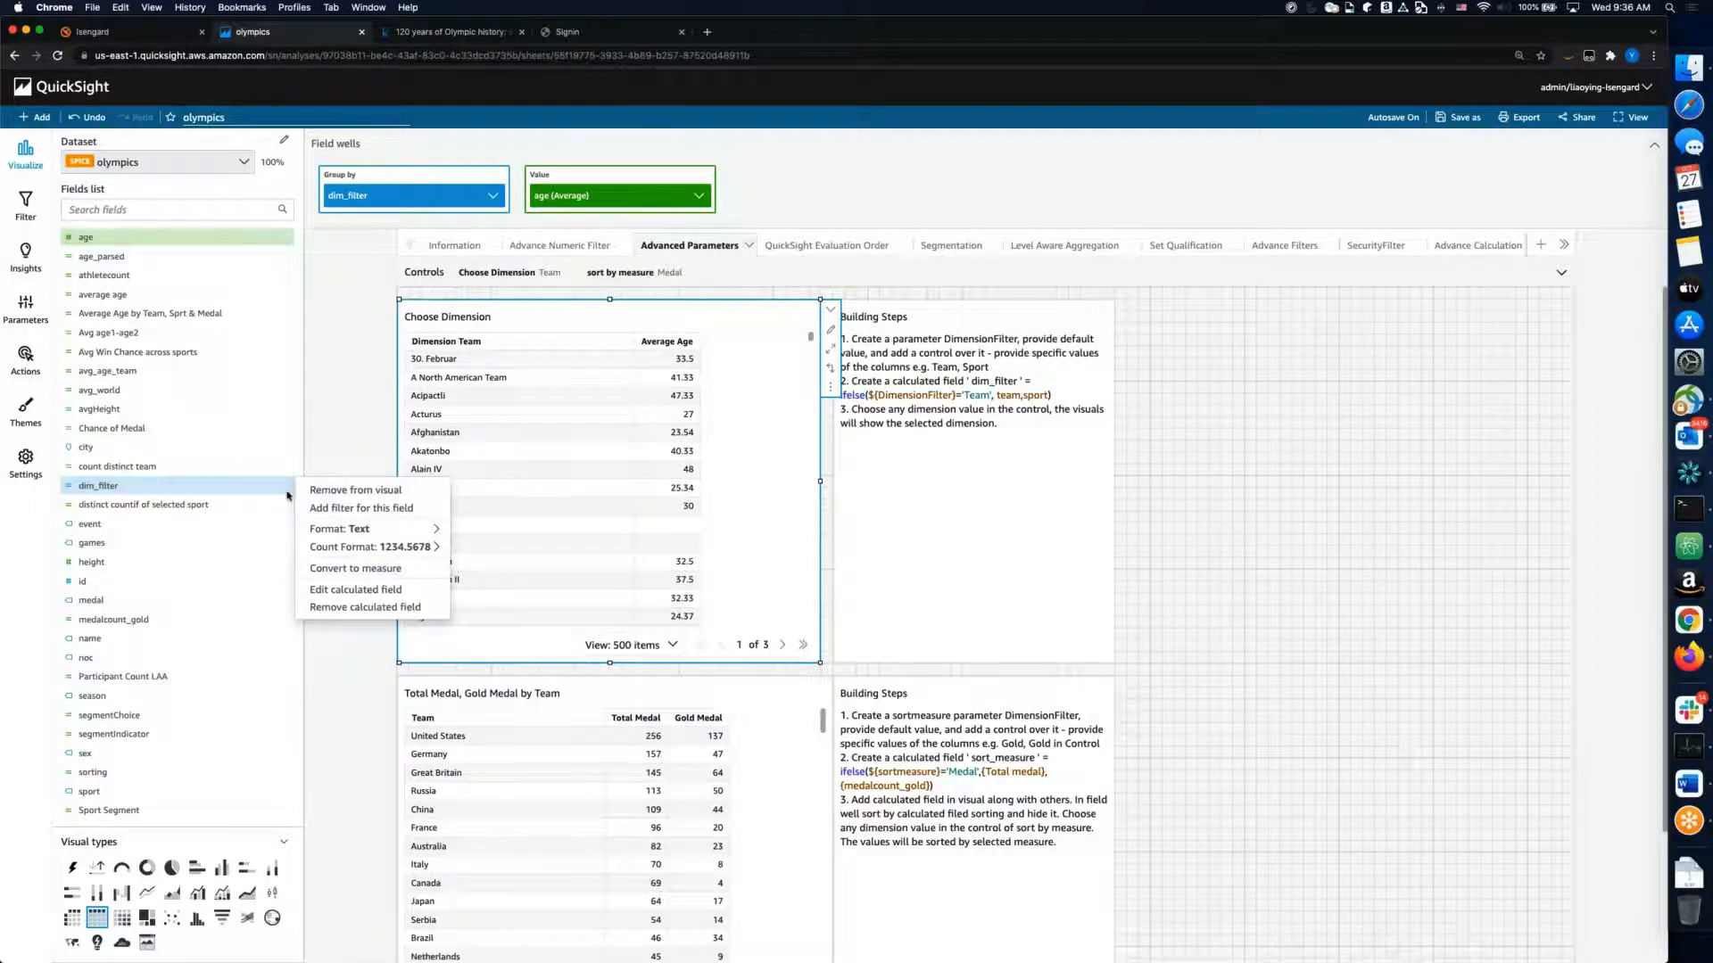
{"action": "left_click", "coordinate": [349, 569]}
{"action": "left_click", "coordinate": [601, 244]}
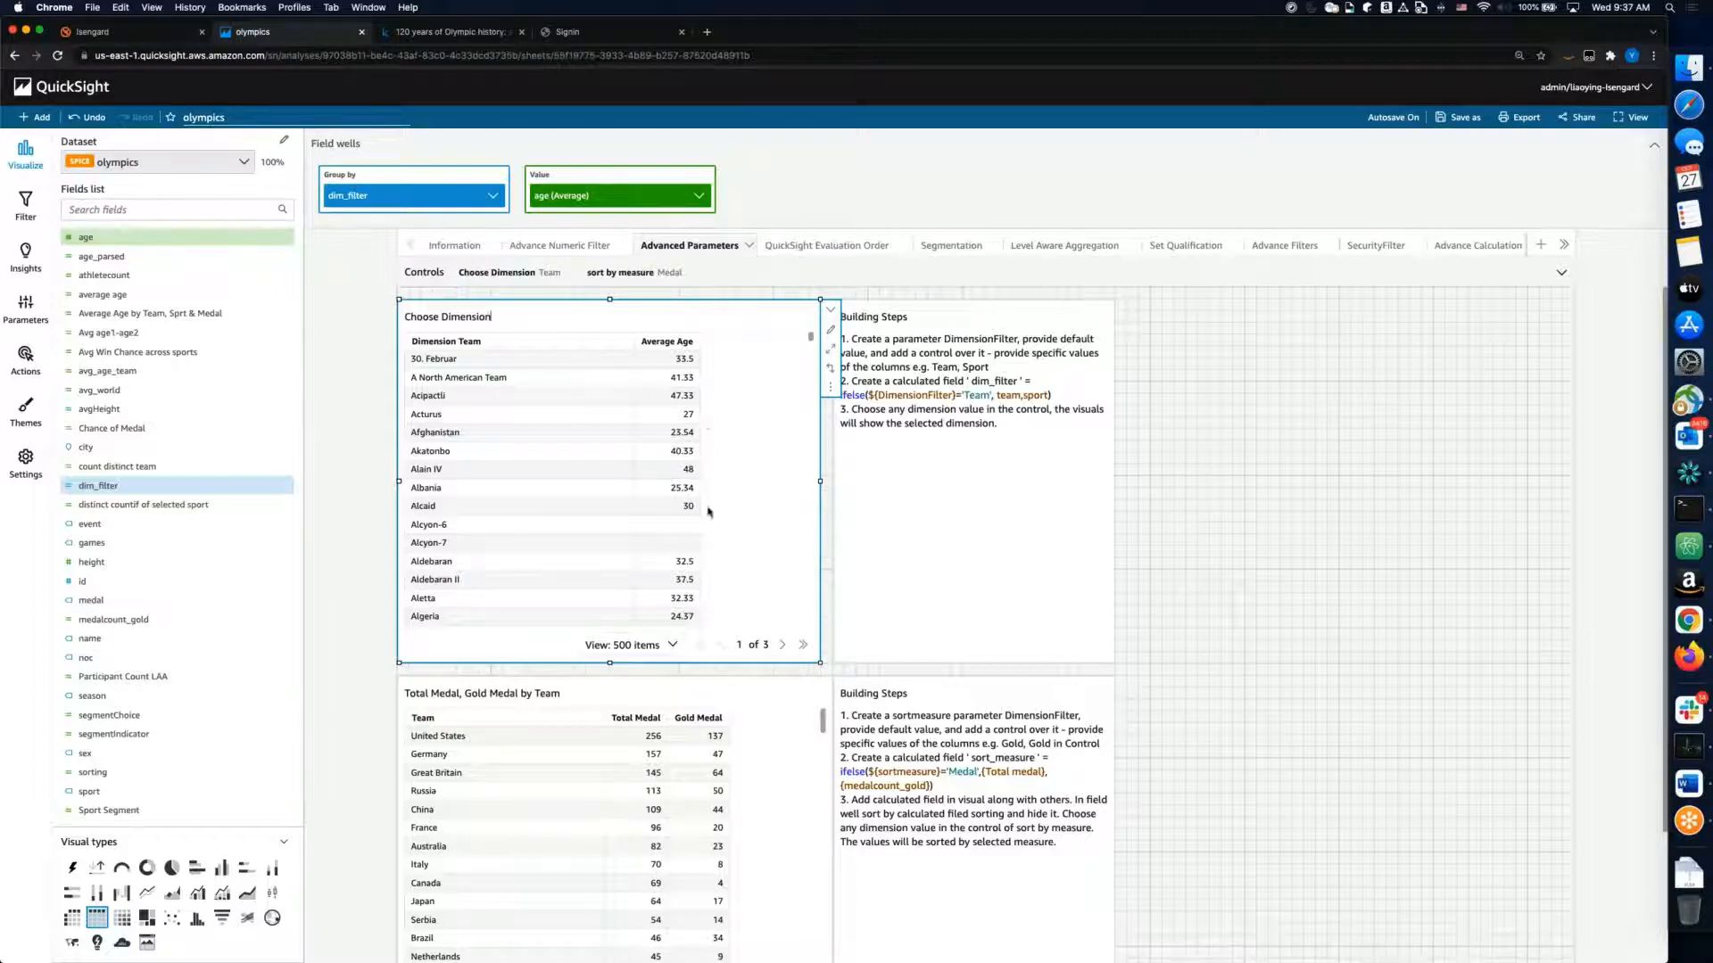
Step: Expand the sheet controls and set the Choose Dimension control to Sport
{"action": "left_click", "coordinate": [416, 274]}
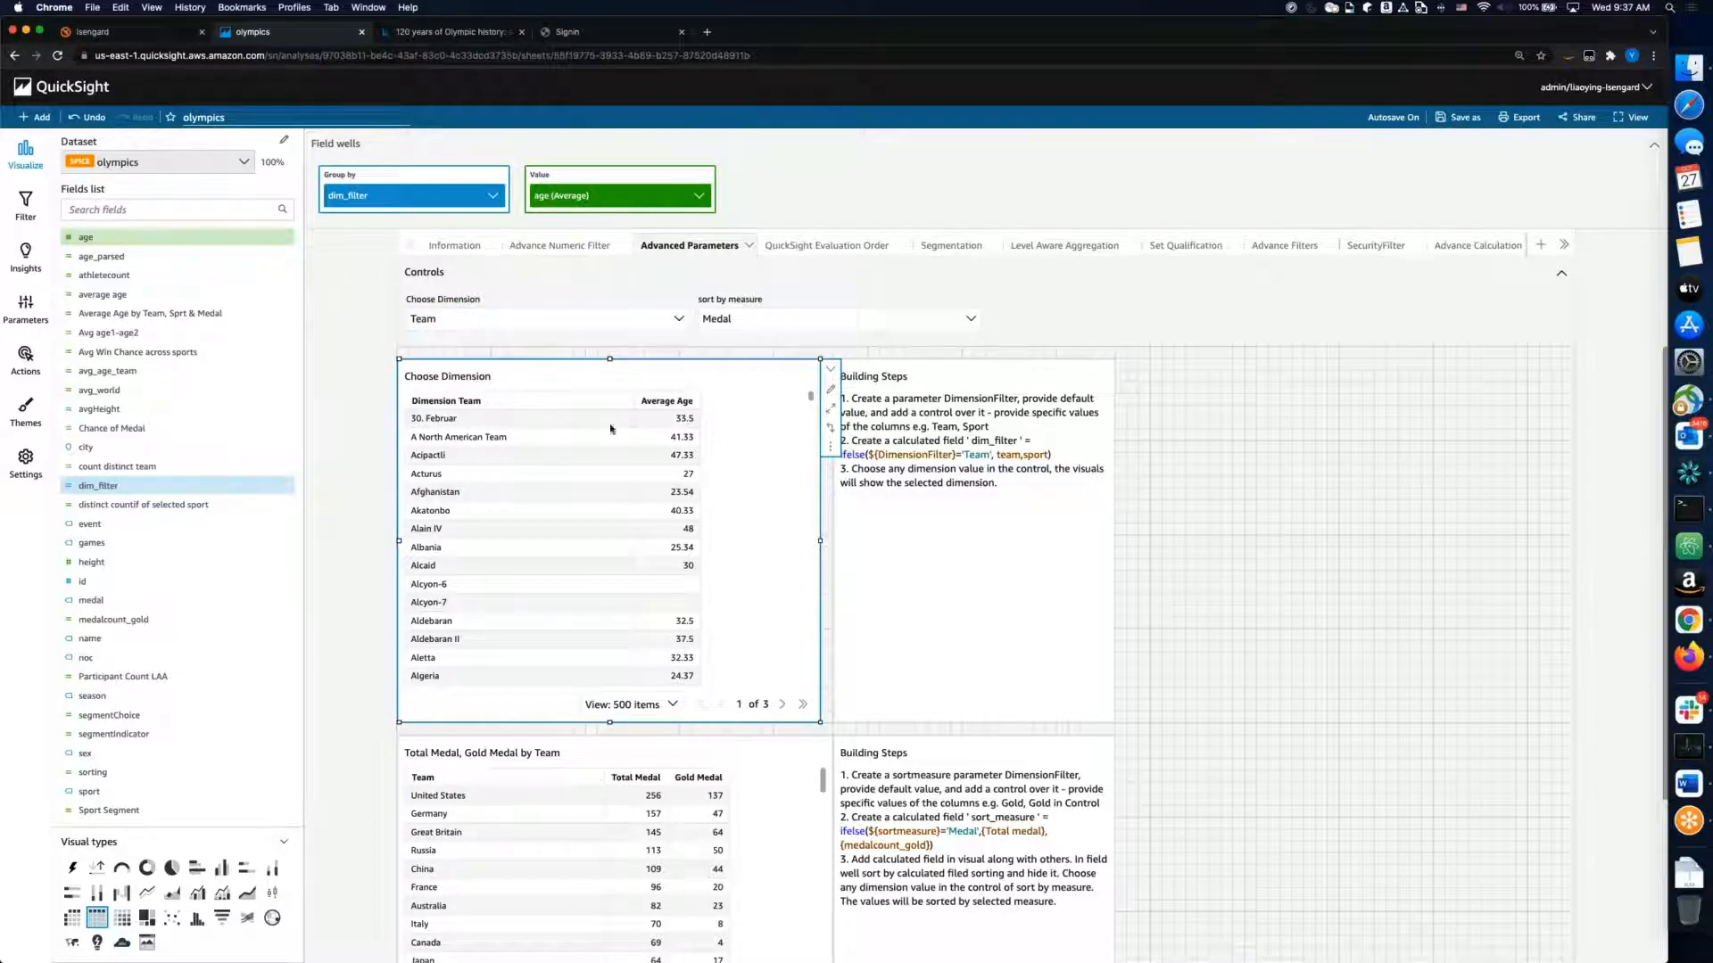
{"action": "left_click", "coordinate": [656, 323]}
{"action": "left_click", "coordinate": [482, 384]}
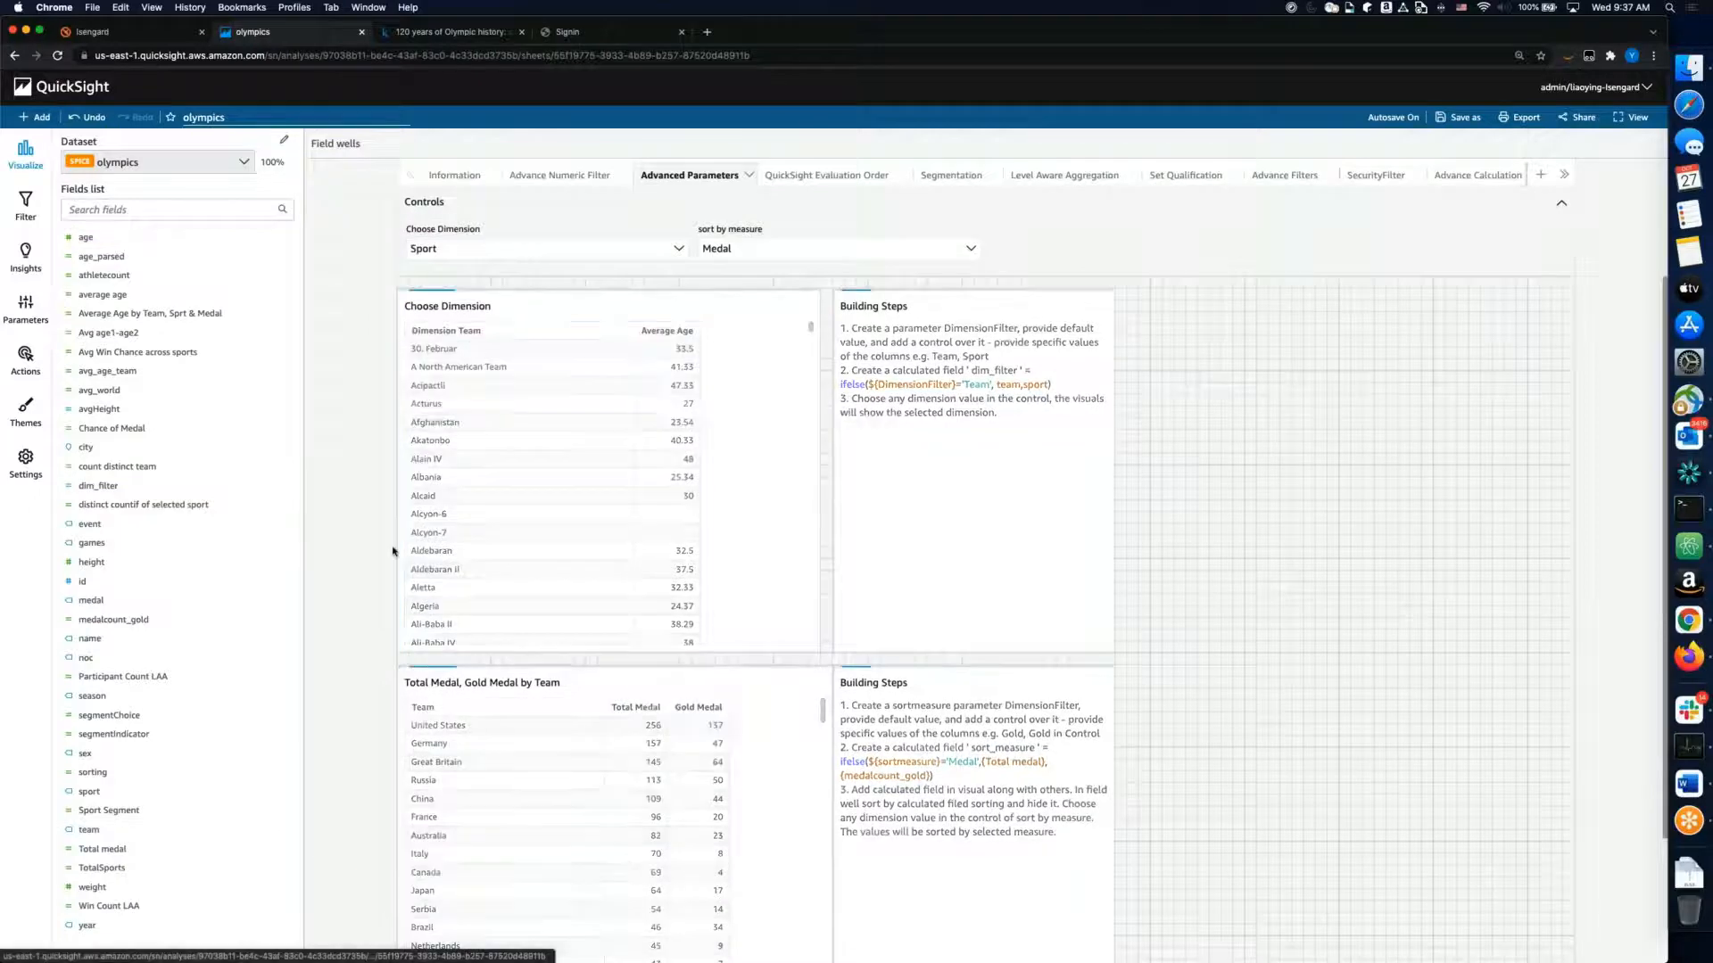
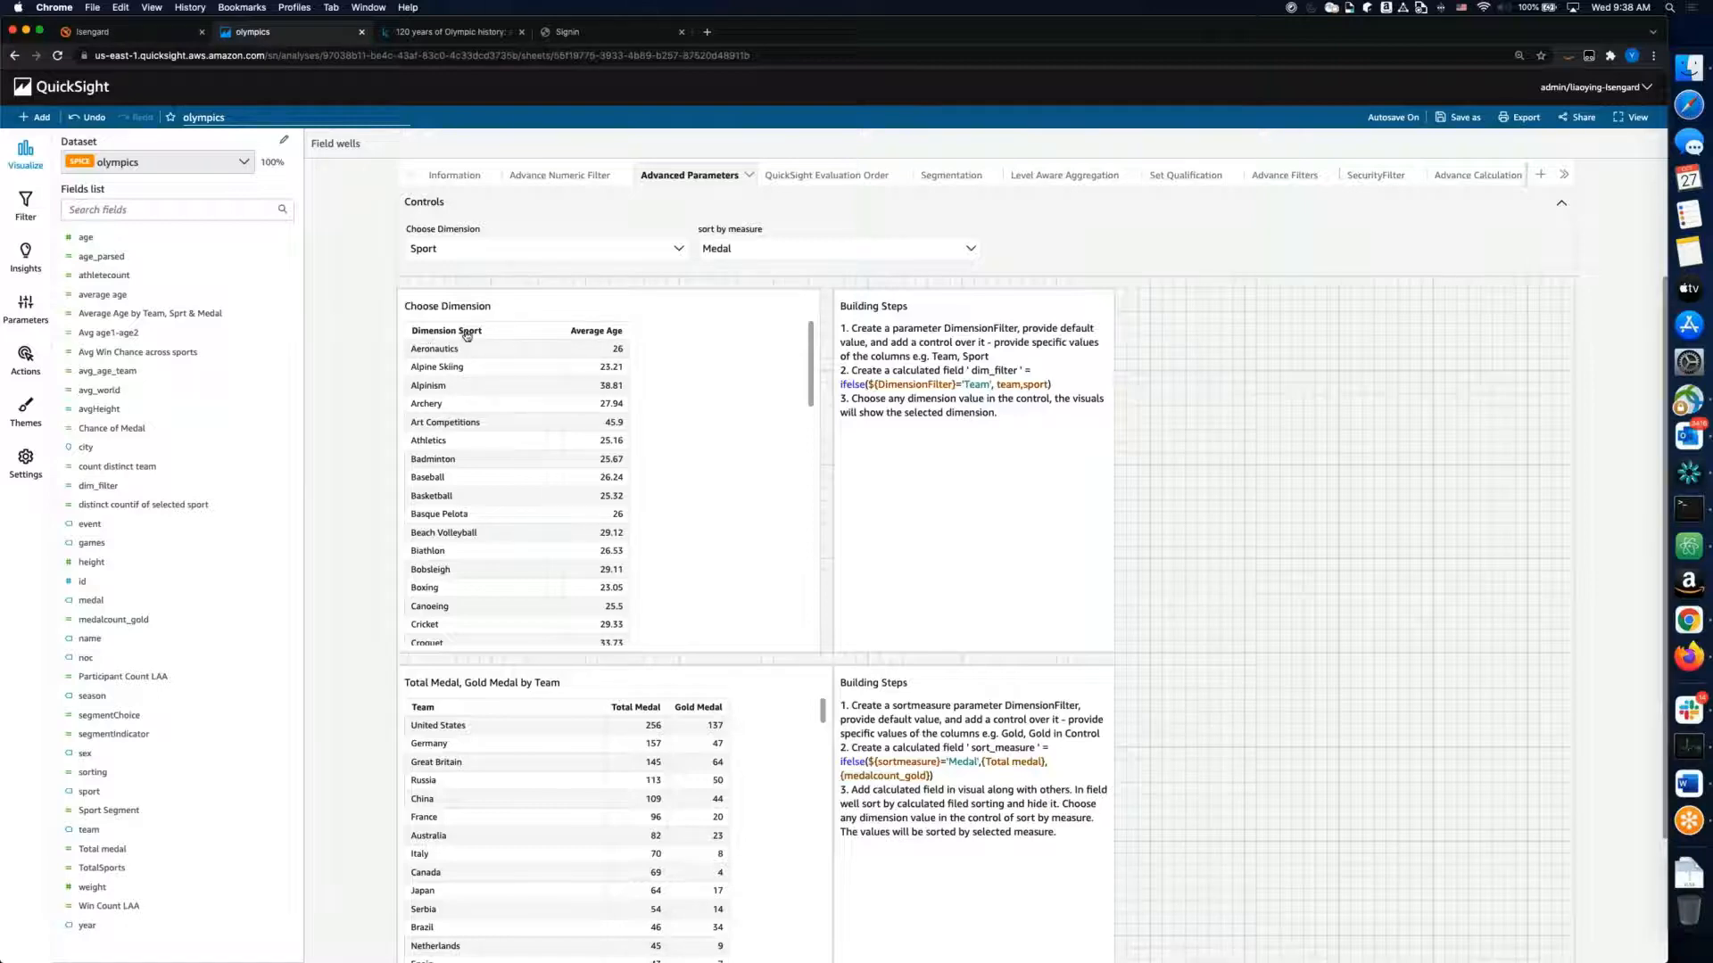
Step: Inspect the parameter-based dim_filter column name in the Choose Dimension table's formatting, and set the Choose Dimension control to Team
{"action": "left_click", "coordinate": [749, 344]}
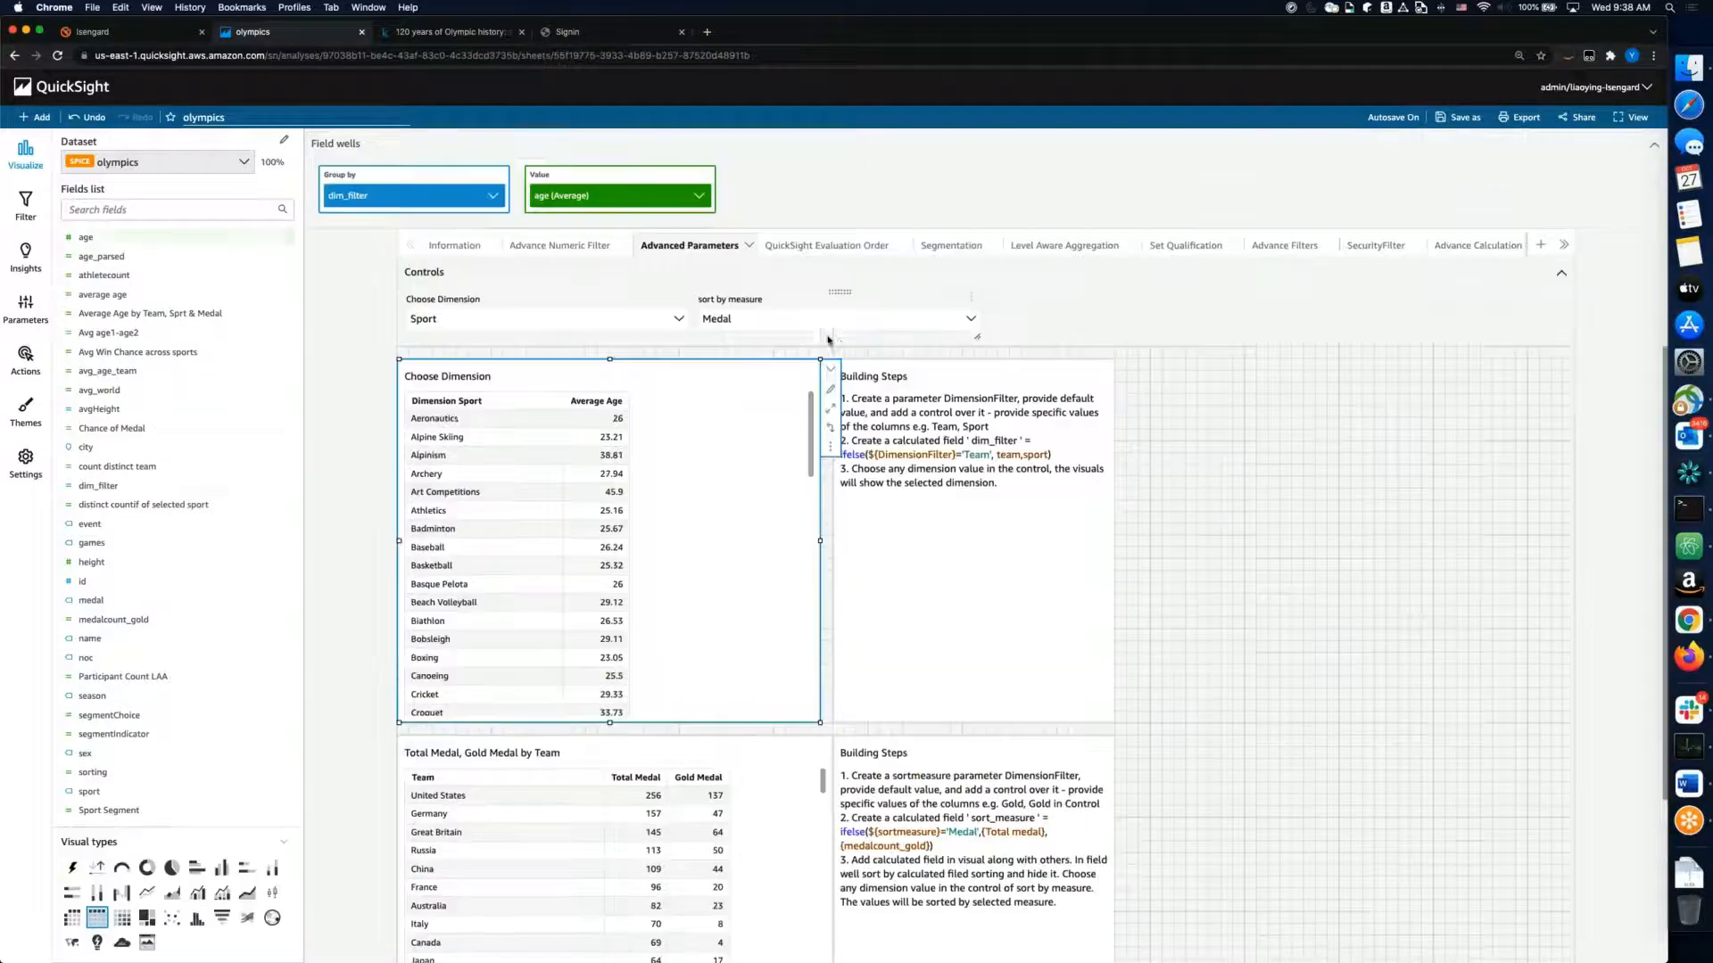
{"action": "left_click", "coordinate": [830, 393]}
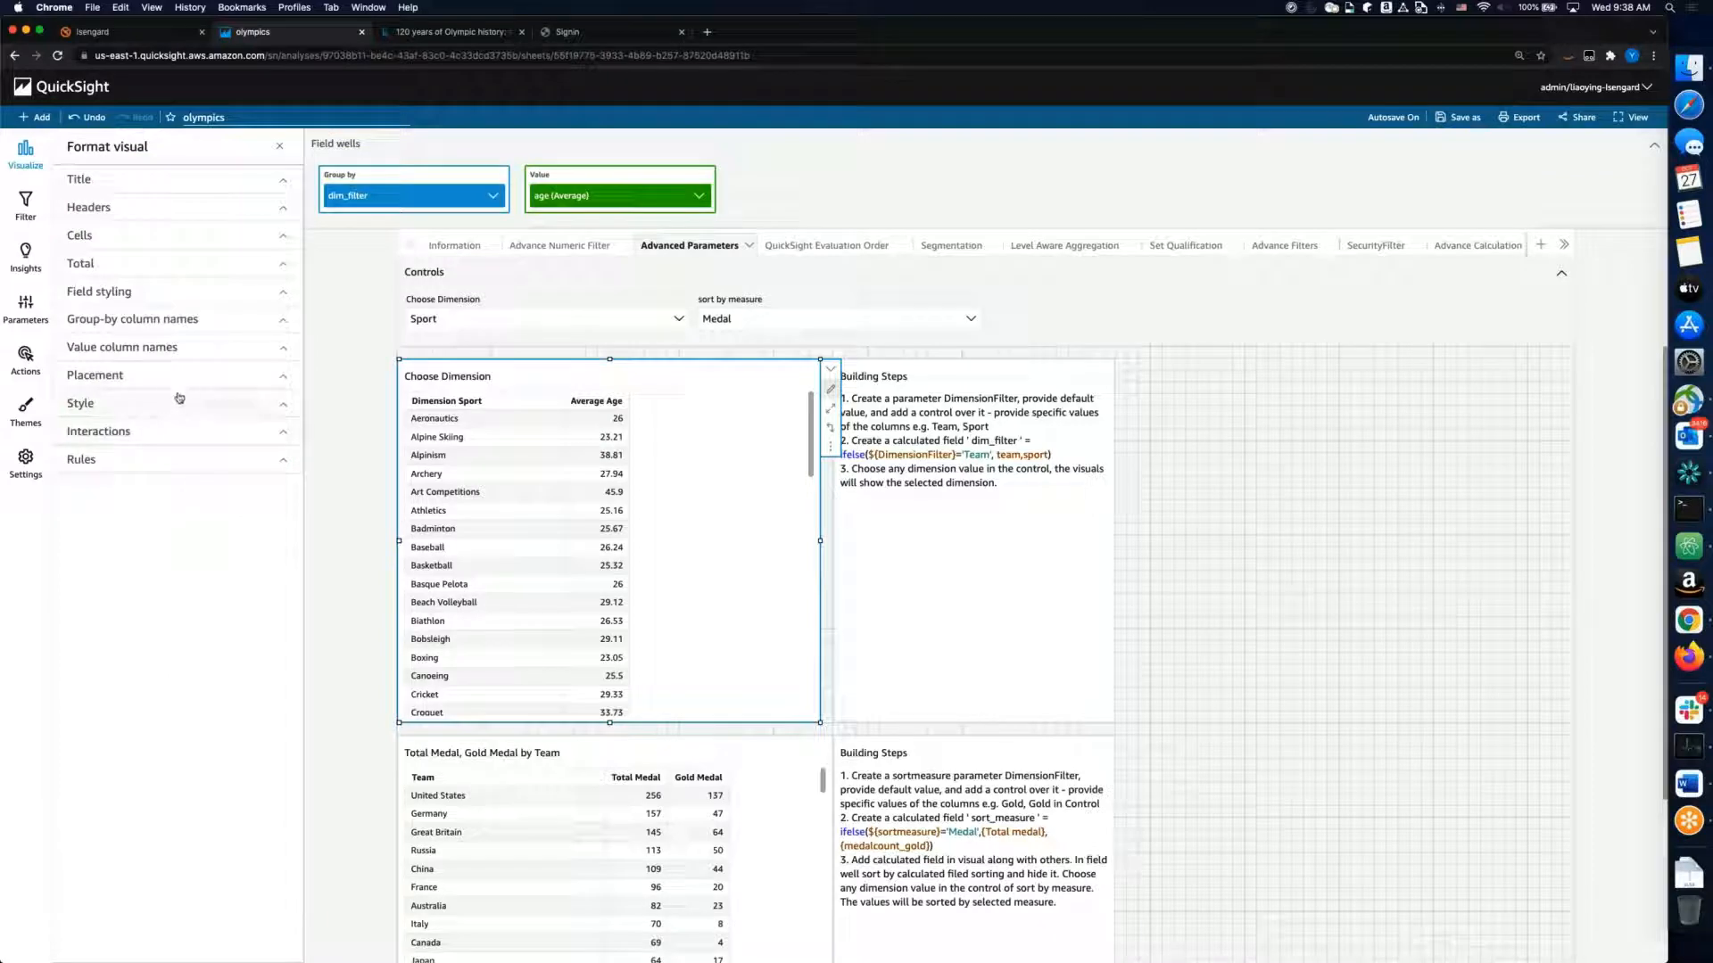
{"action": "left_click", "coordinate": [168, 321]}
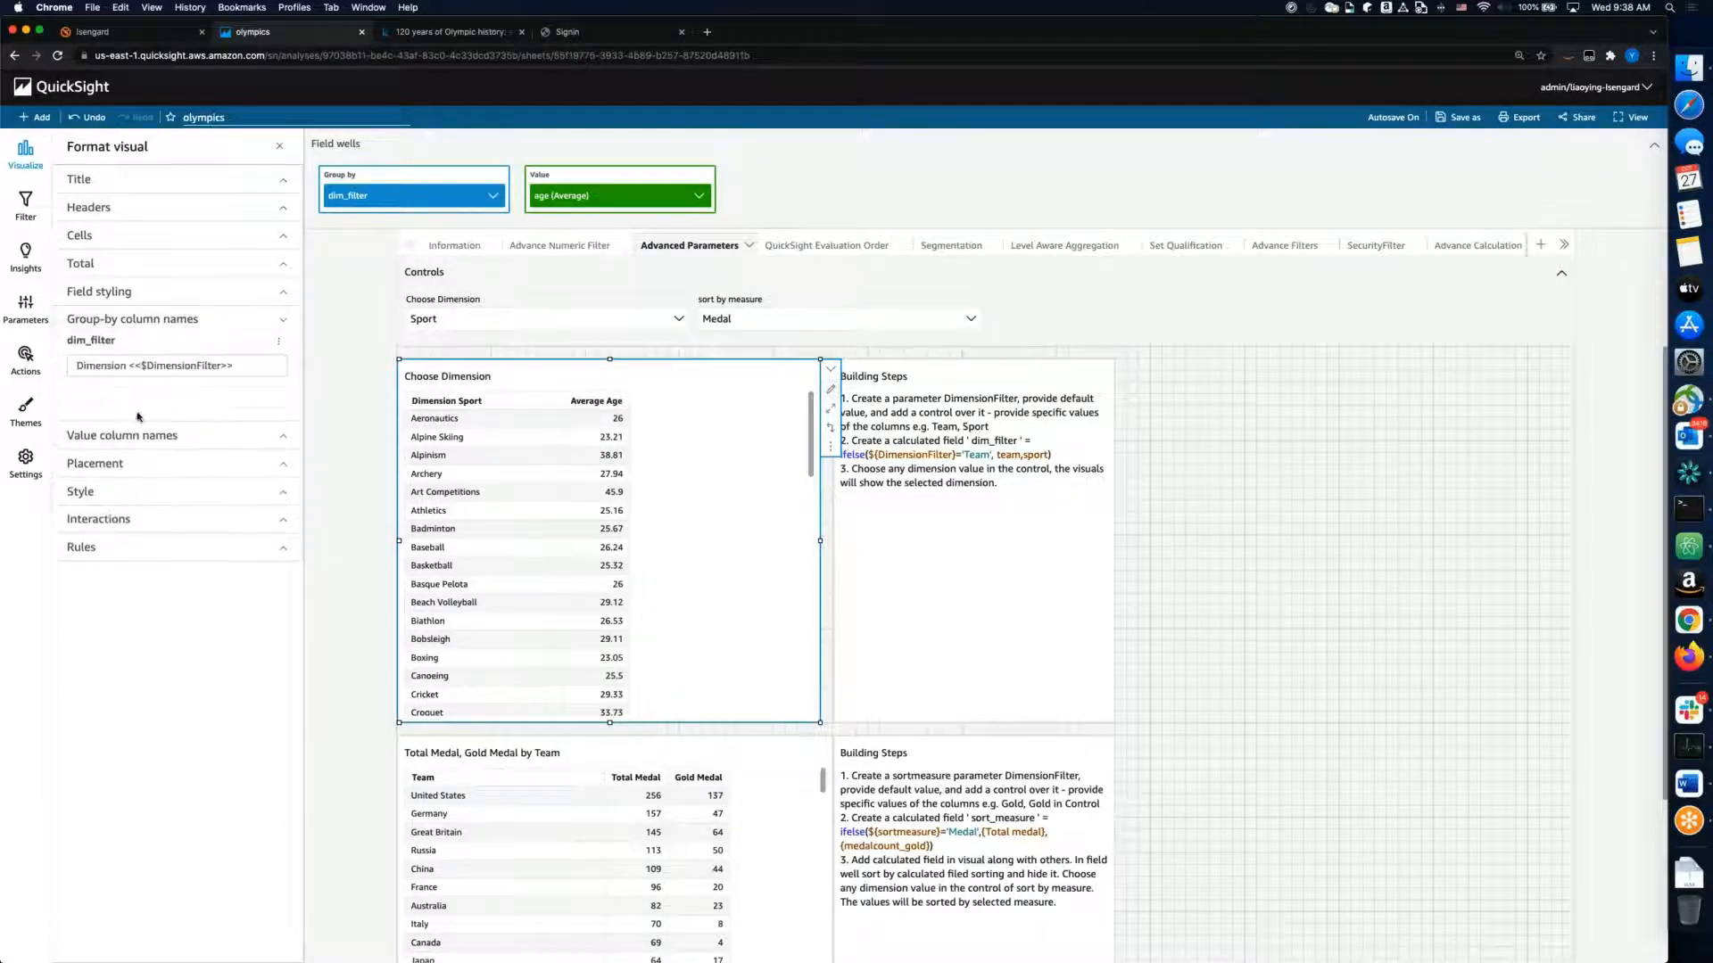
{"action": "left_click", "coordinate": [158, 374]}
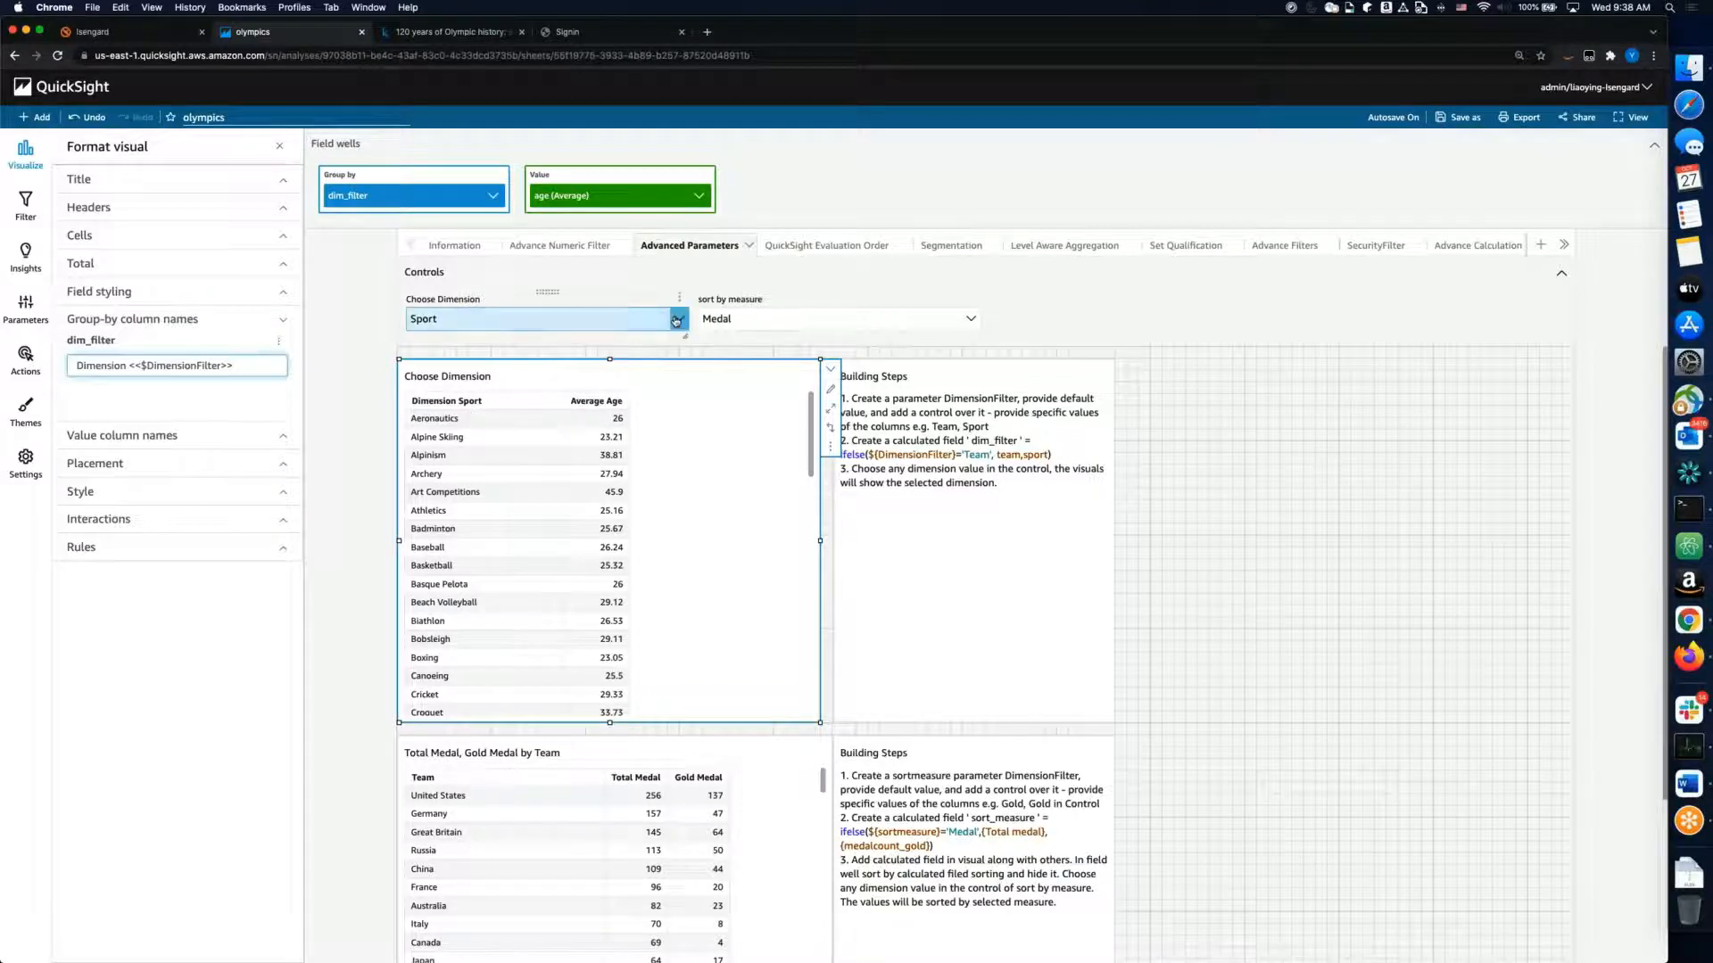
{"action": "left_click", "coordinate": [455, 320]}
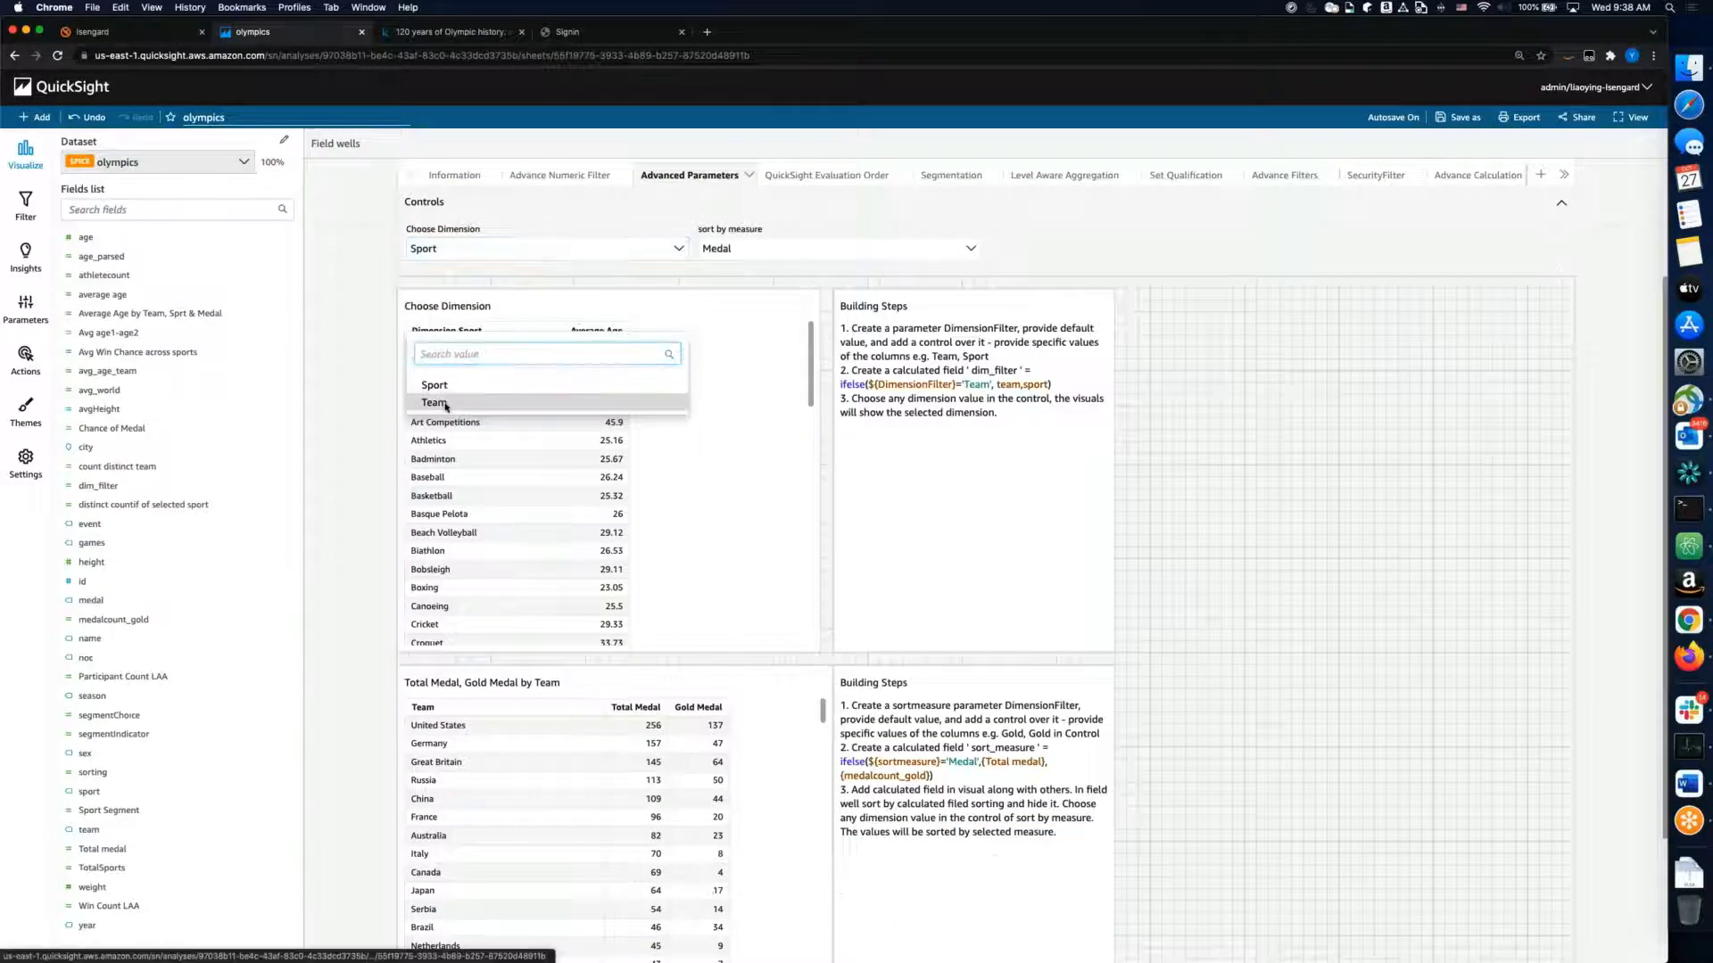
{"action": "left_click", "coordinate": [439, 403]}
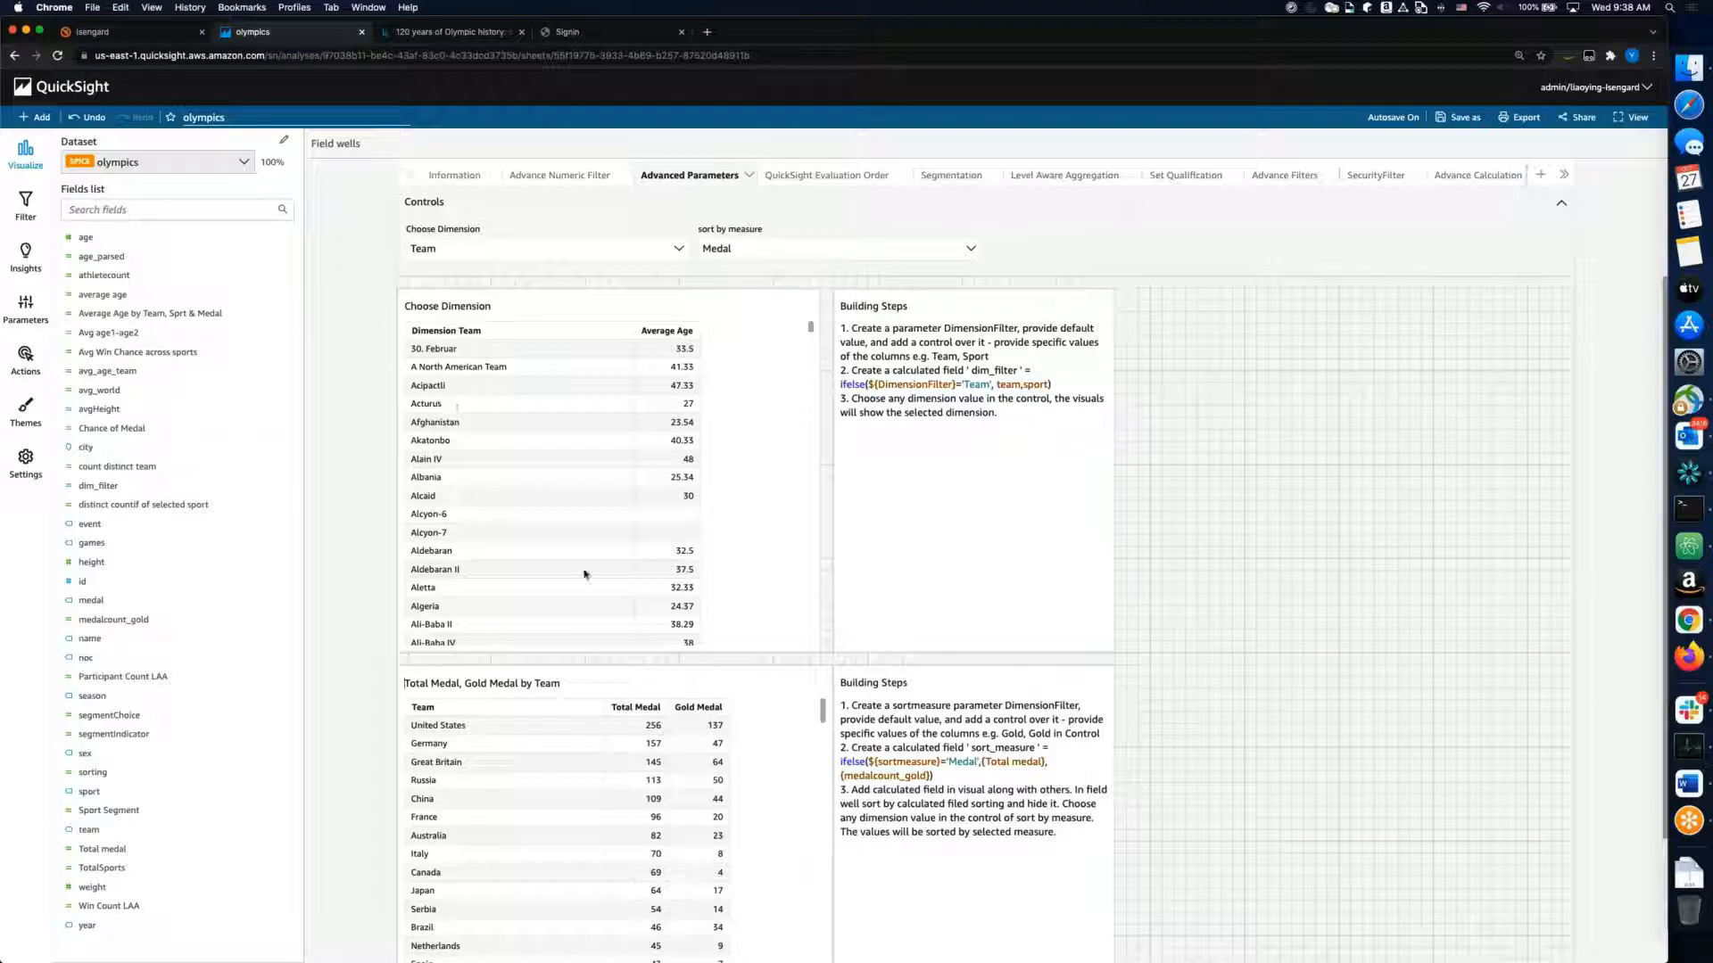
Step: For the Total Medal, Gold Medal by Team table, review the sortmeasure parameter's value type and static default without changing them
{"action": "left_click", "coordinate": [772, 702]}
{"action": "scroll", "coordinate": [353, 483], "scroll_direction": "down", "scroll_amount": 5}
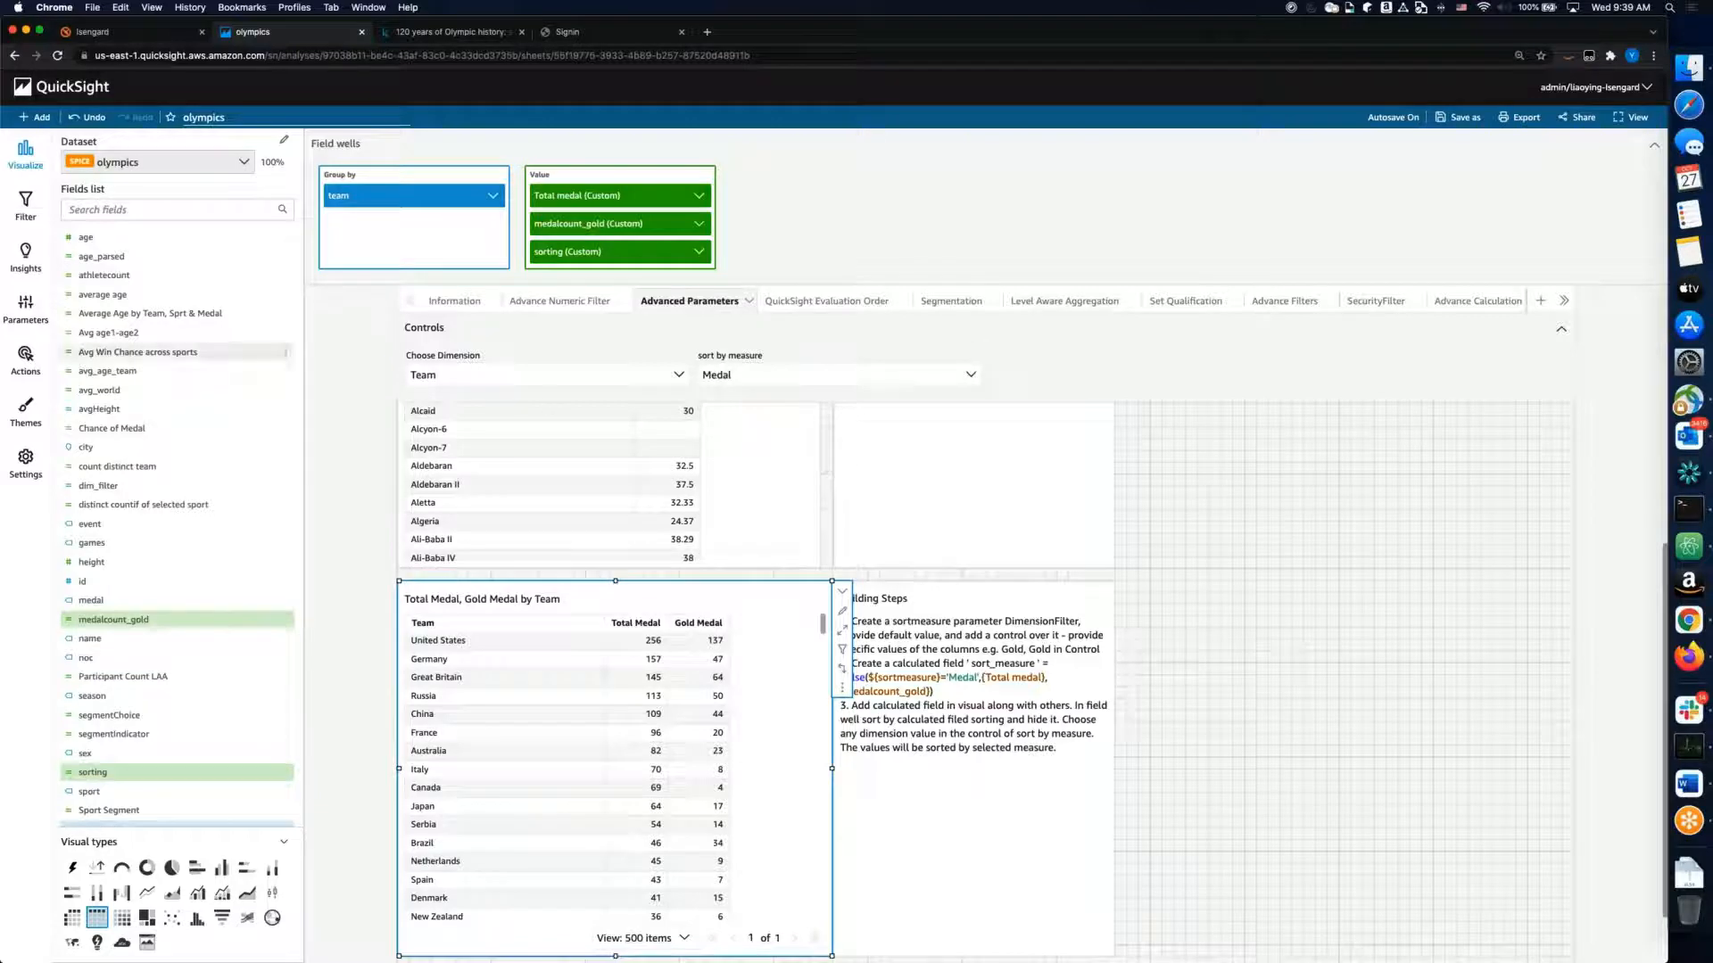
{"action": "left_click", "coordinate": [881, 797]}
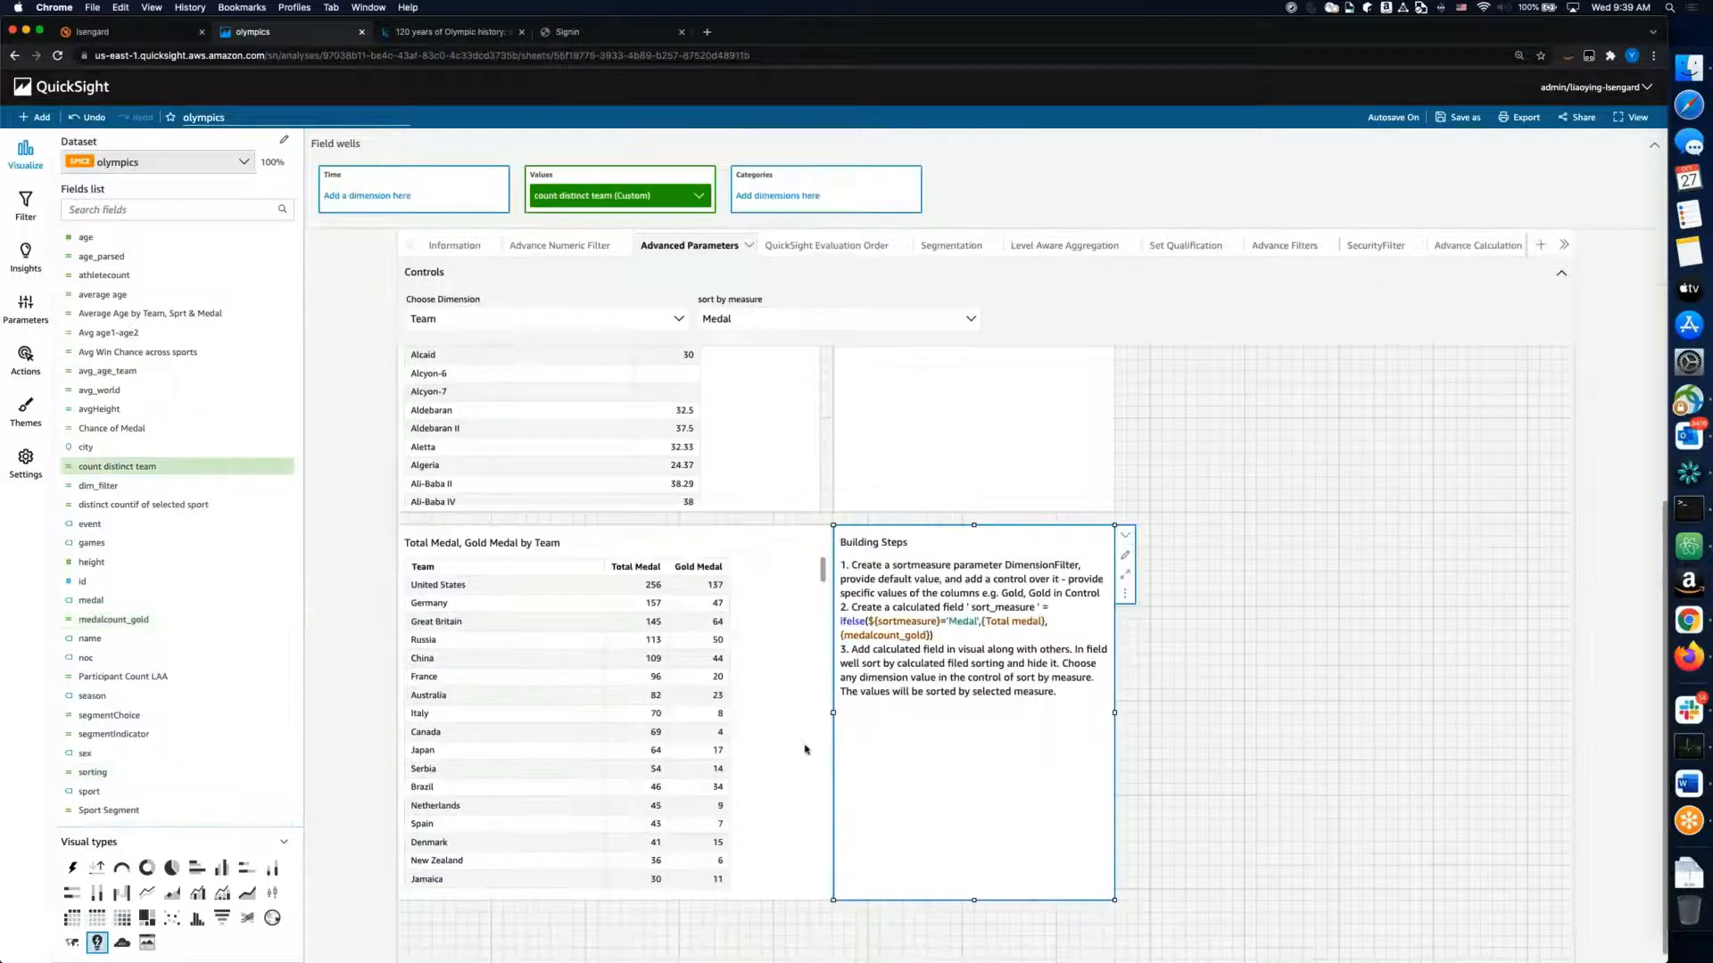
{"action": "left_click", "coordinate": [619, 566]}
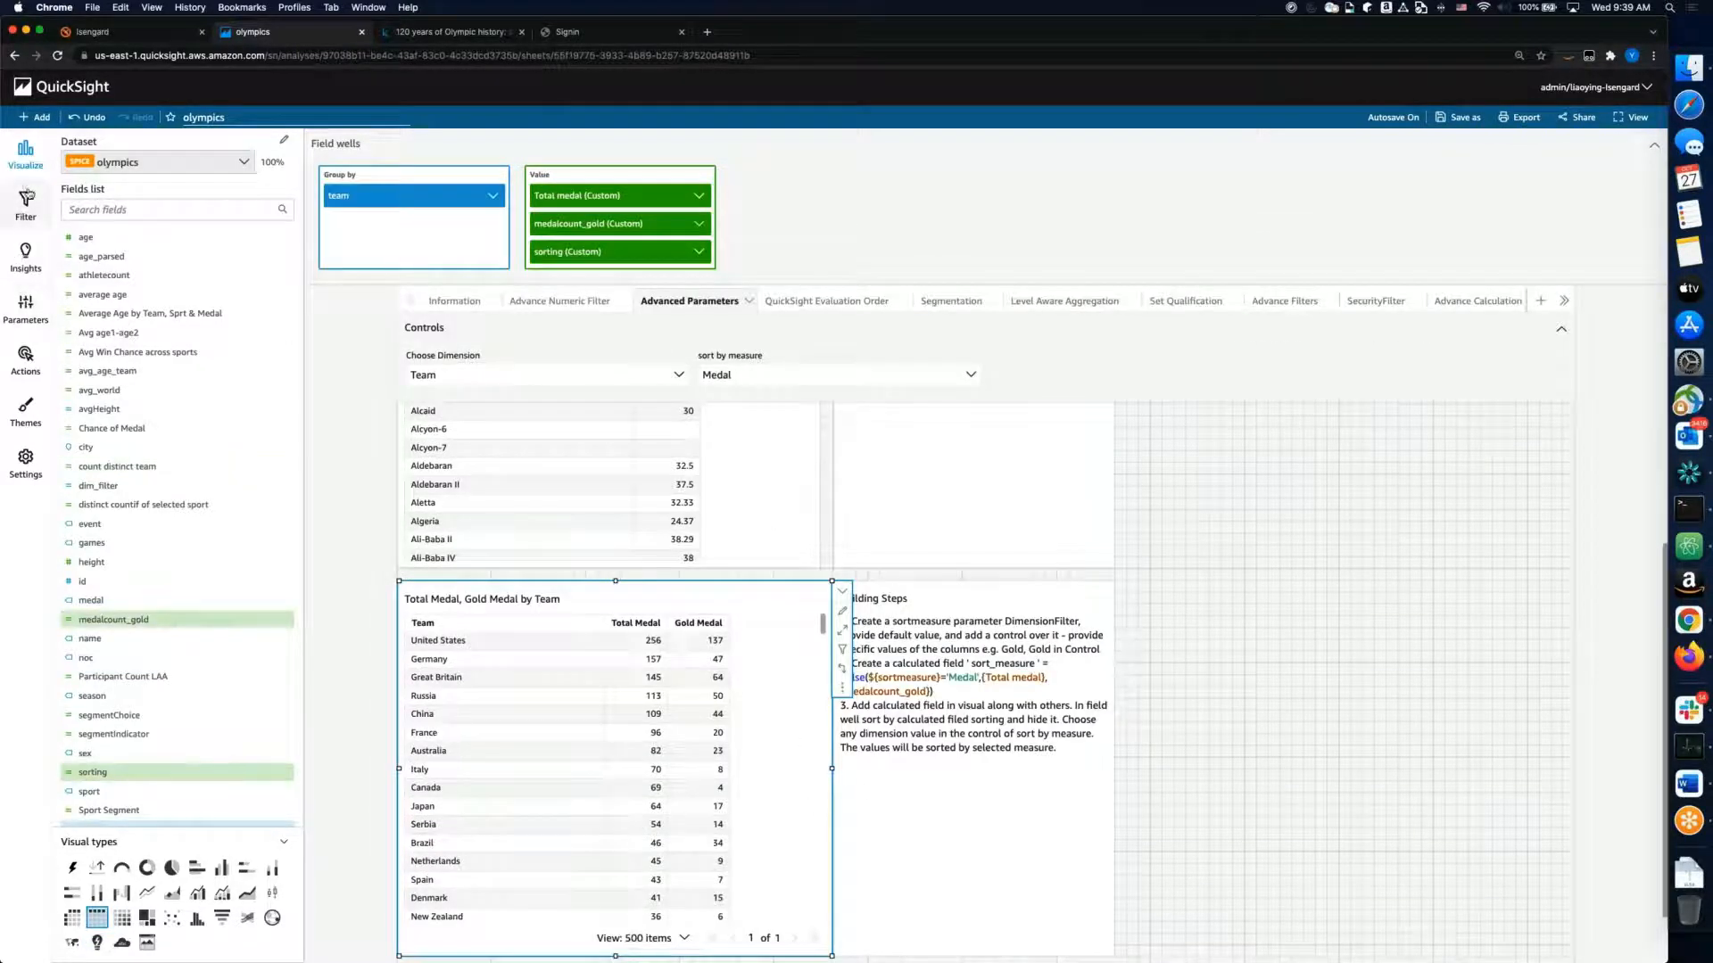
{"action": "left_click", "coordinate": [25, 303]}
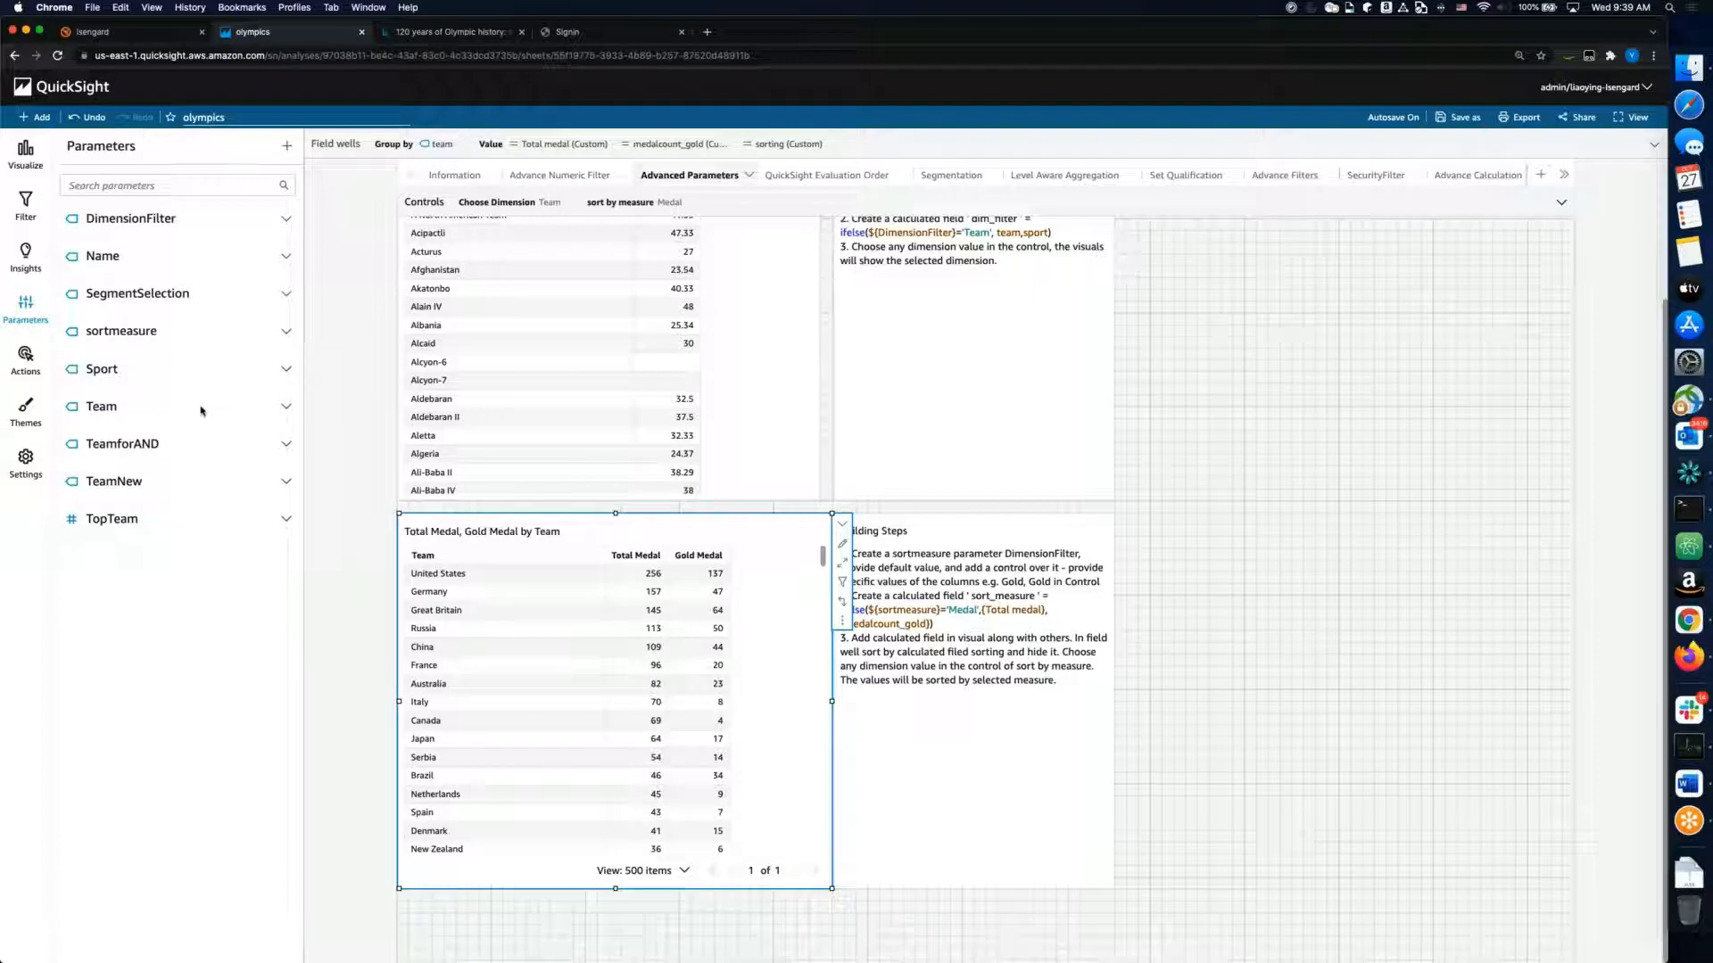
{"action": "left_click", "coordinate": [285, 331]}
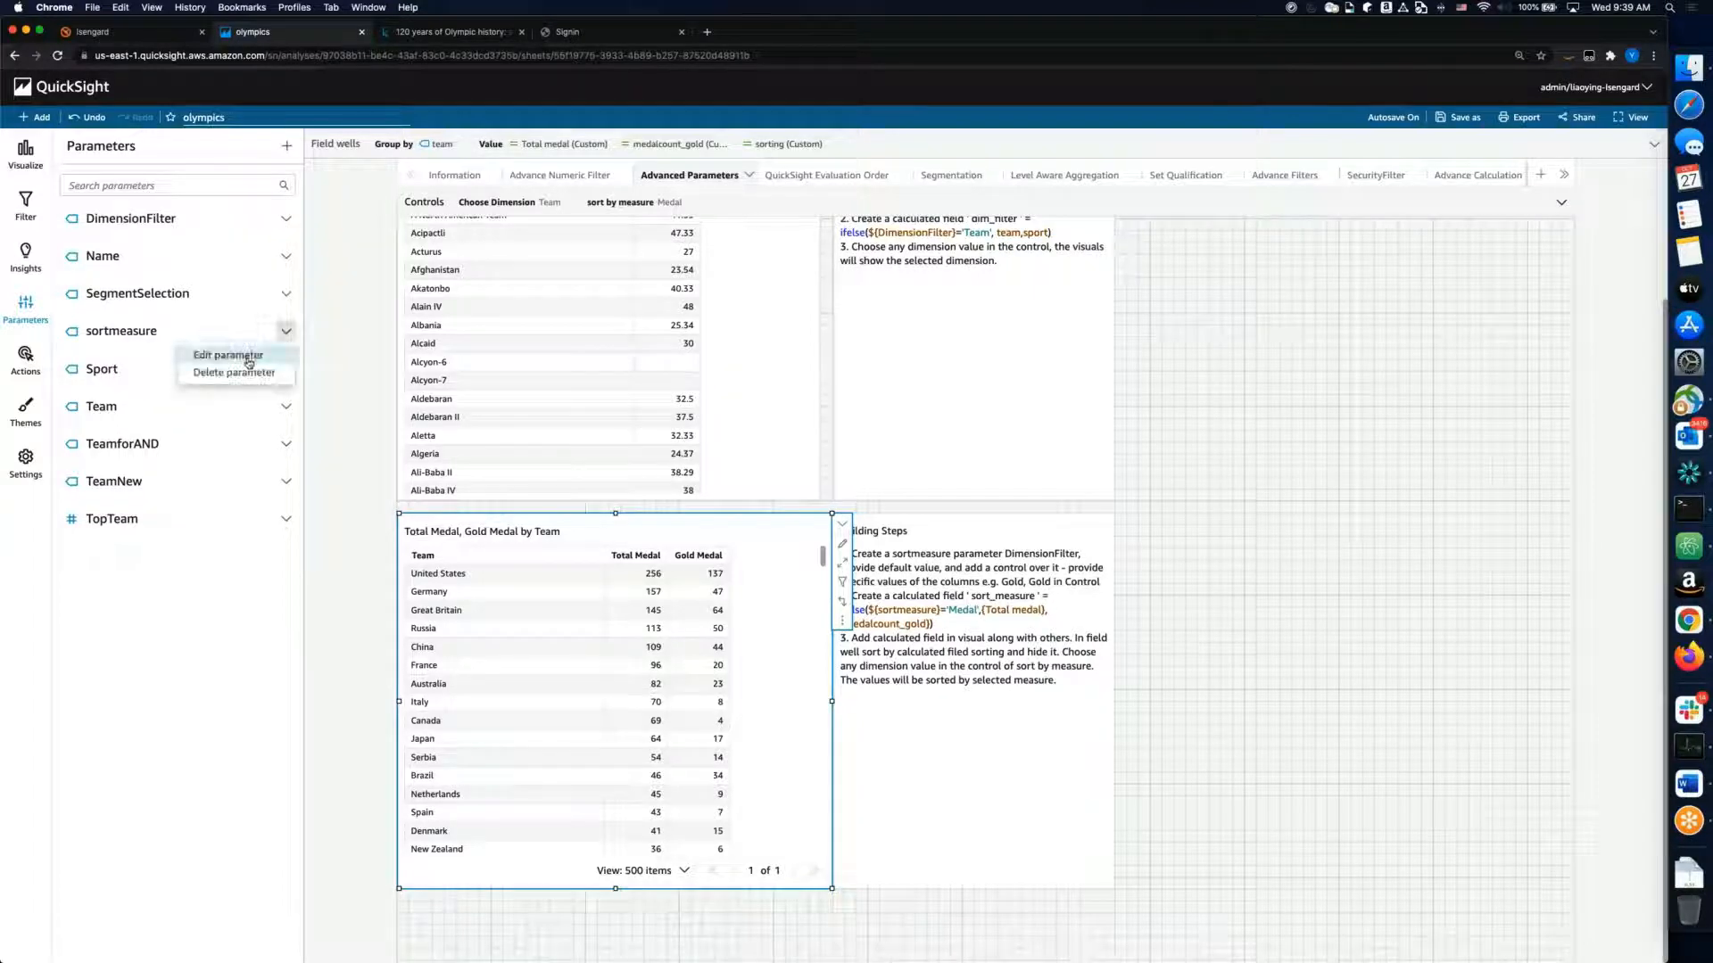
{"action": "left_click", "coordinate": [229, 356]}
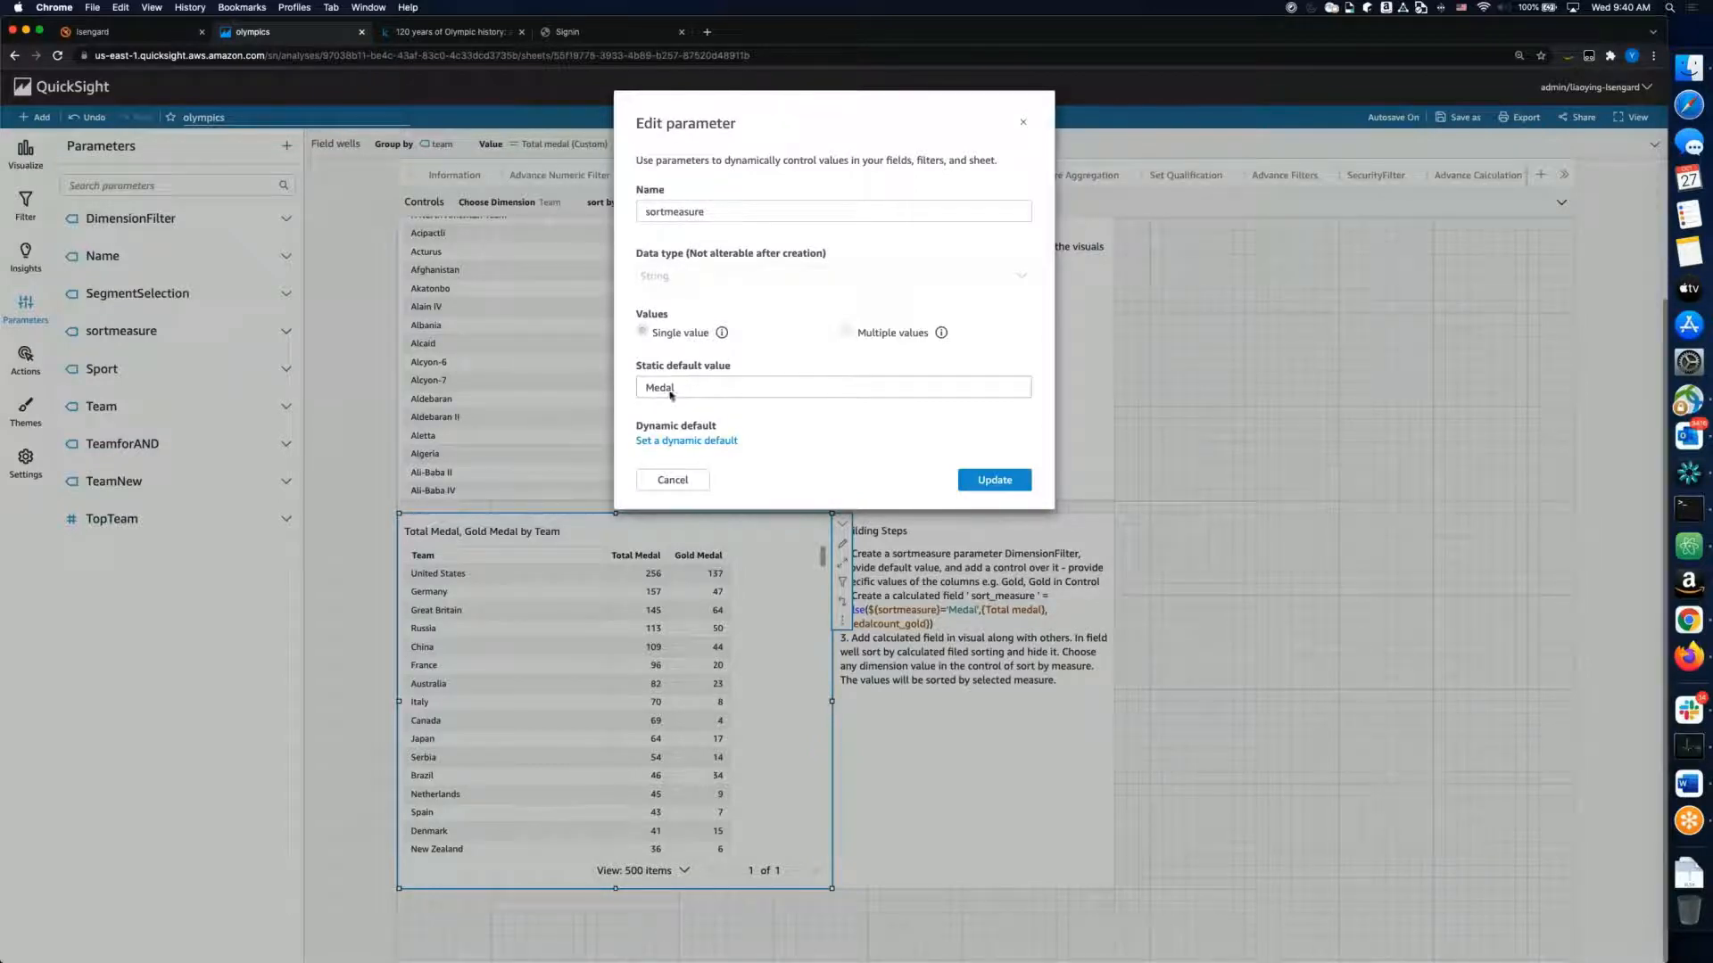
{"action": "left_click", "coordinate": [677, 482]}
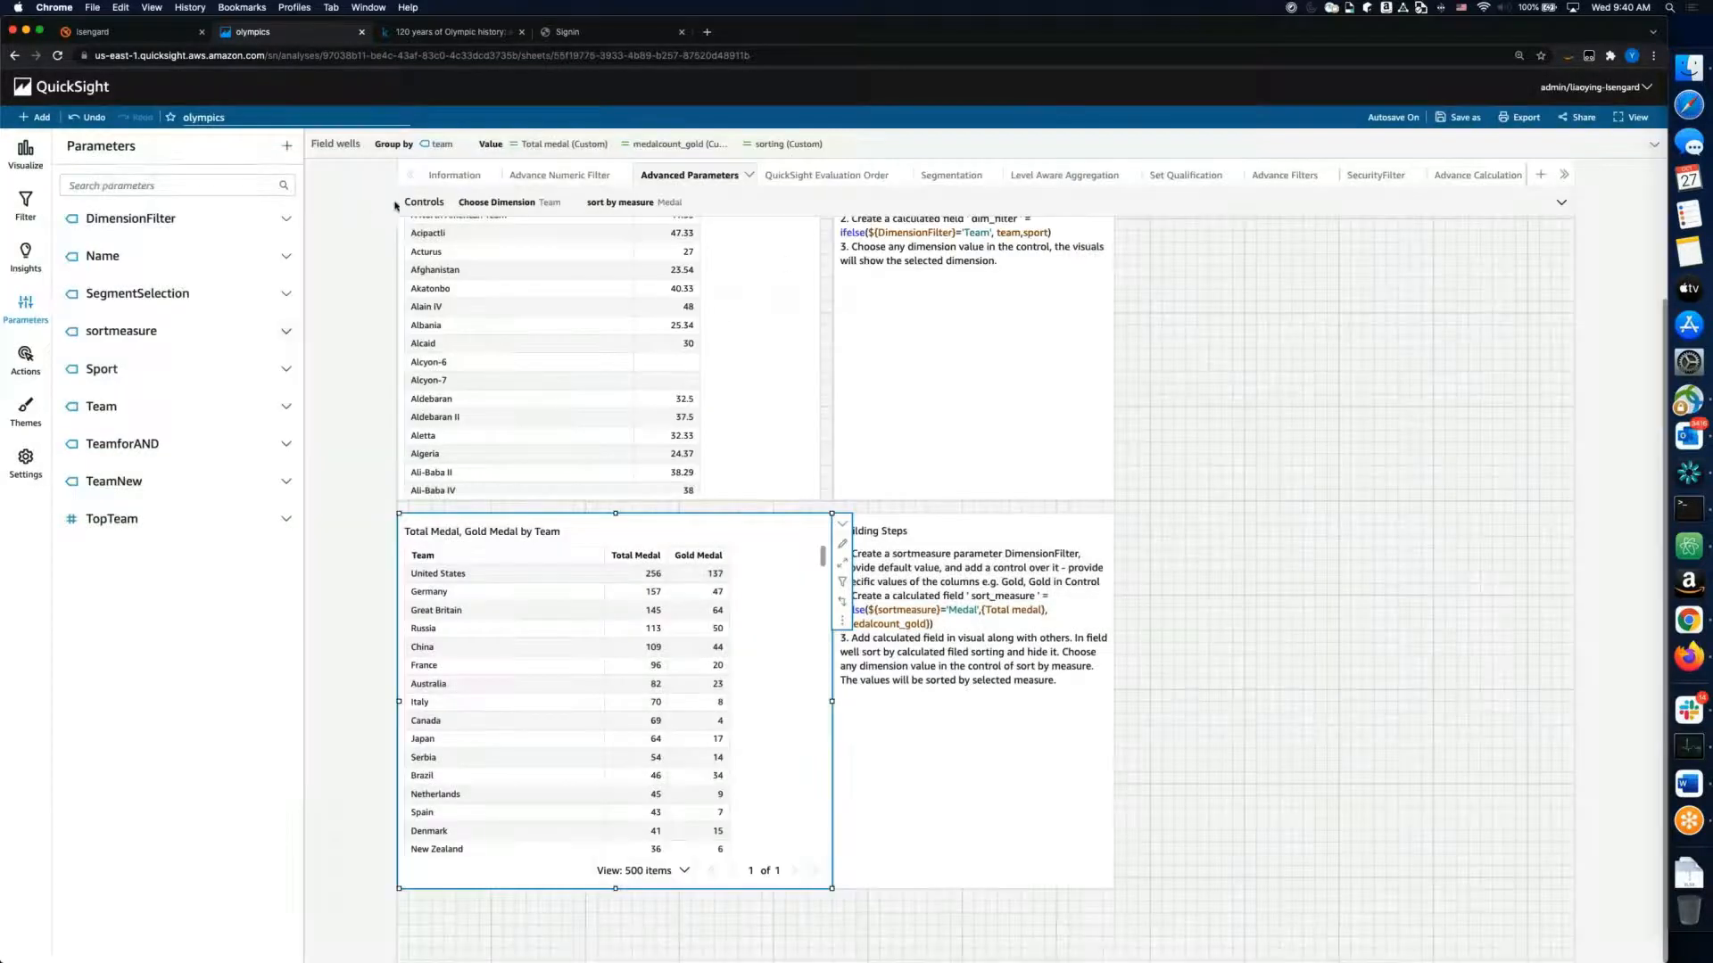
Step: Review the sort by measure control's style and list of specific values, and leave its formatting unchanged
{"action": "left_click", "coordinate": [413, 203]}
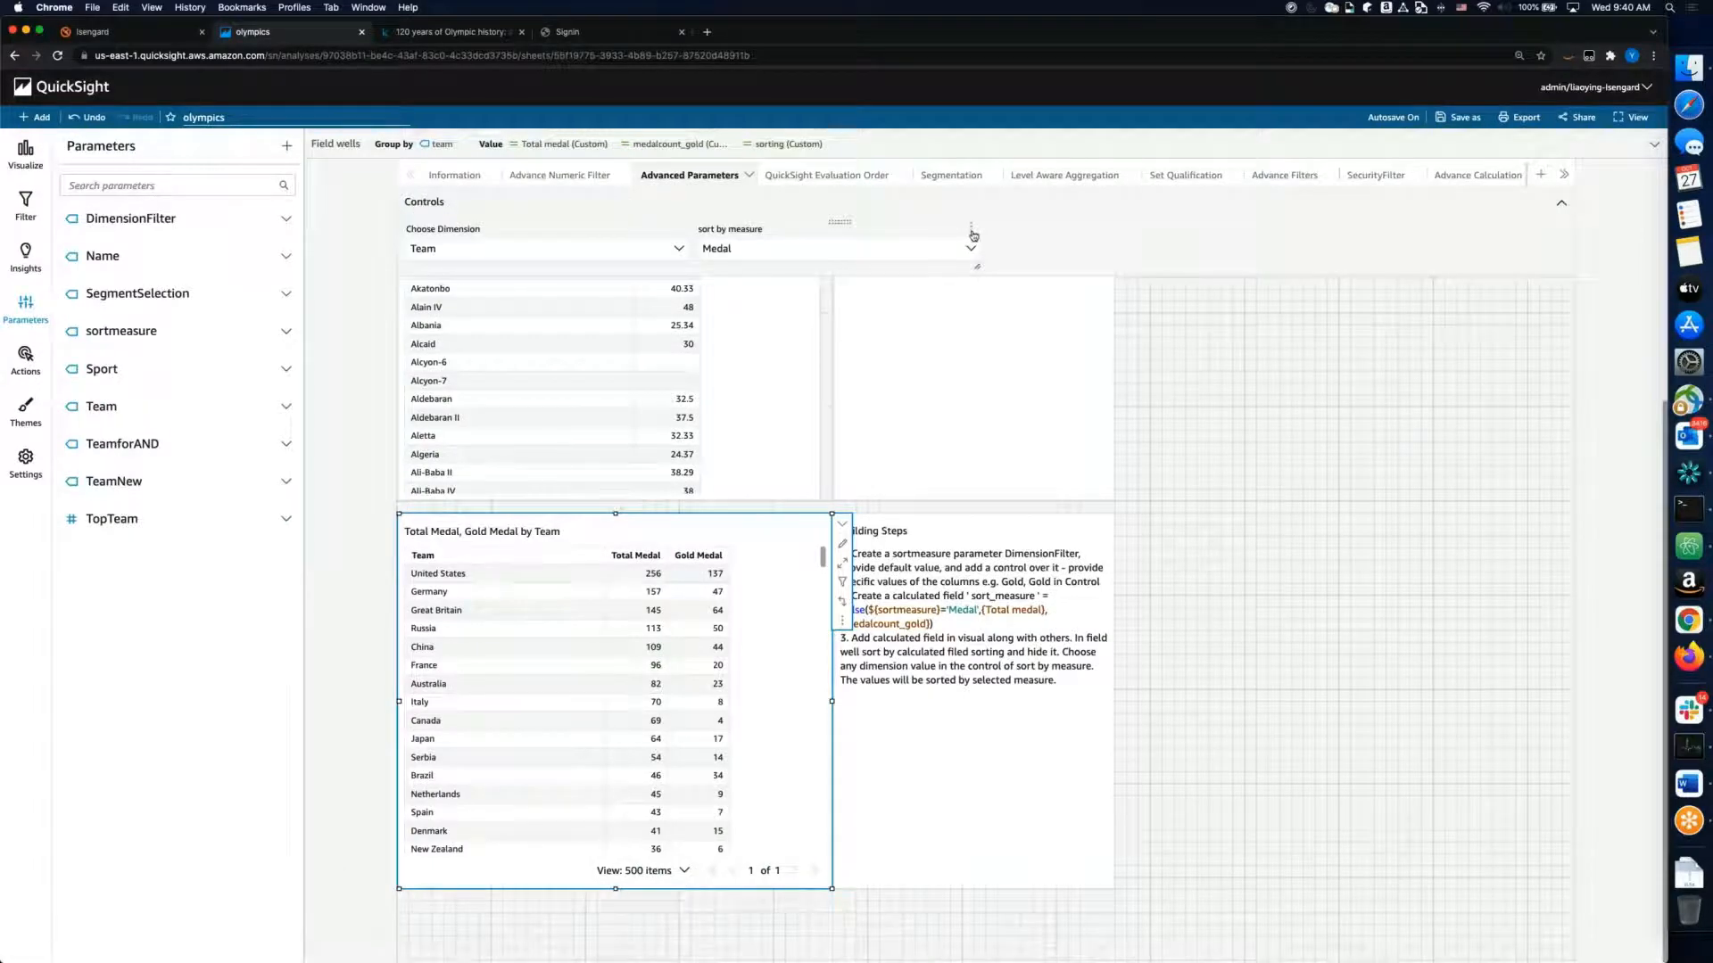
{"action": "left_click", "coordinate": [972, 233]}
{"action": "left_click", "coordinate": [984, 292]}
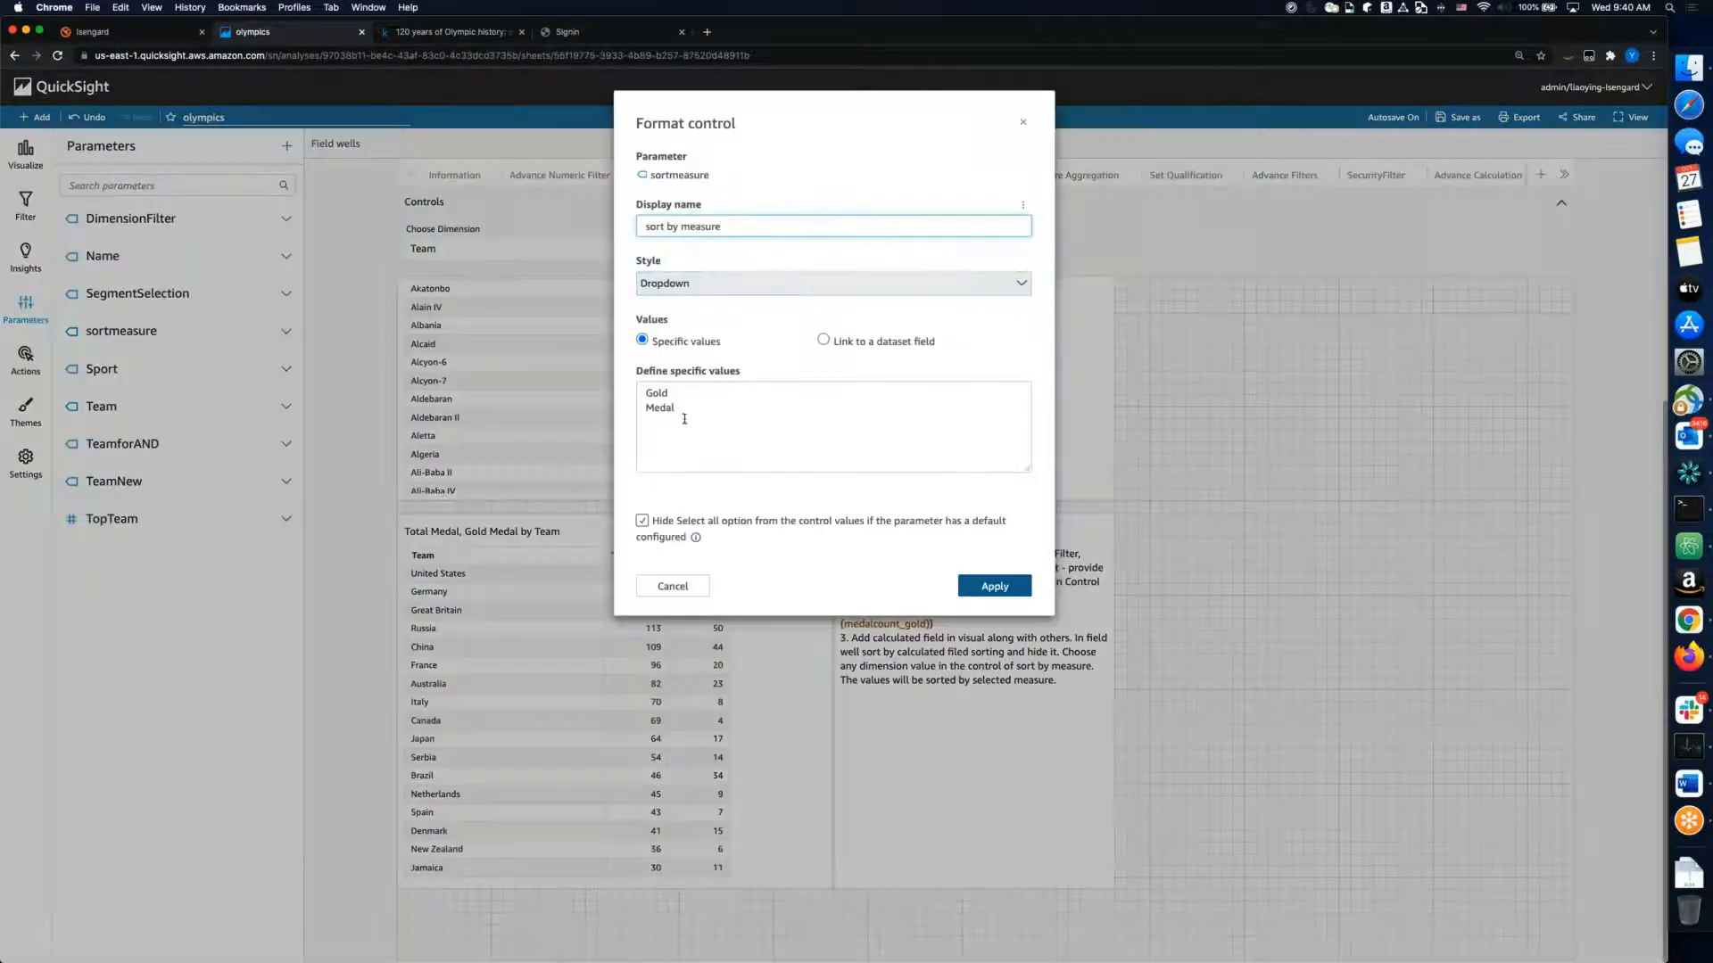
{"action": "left_click", "coordinate": [686, 416]}
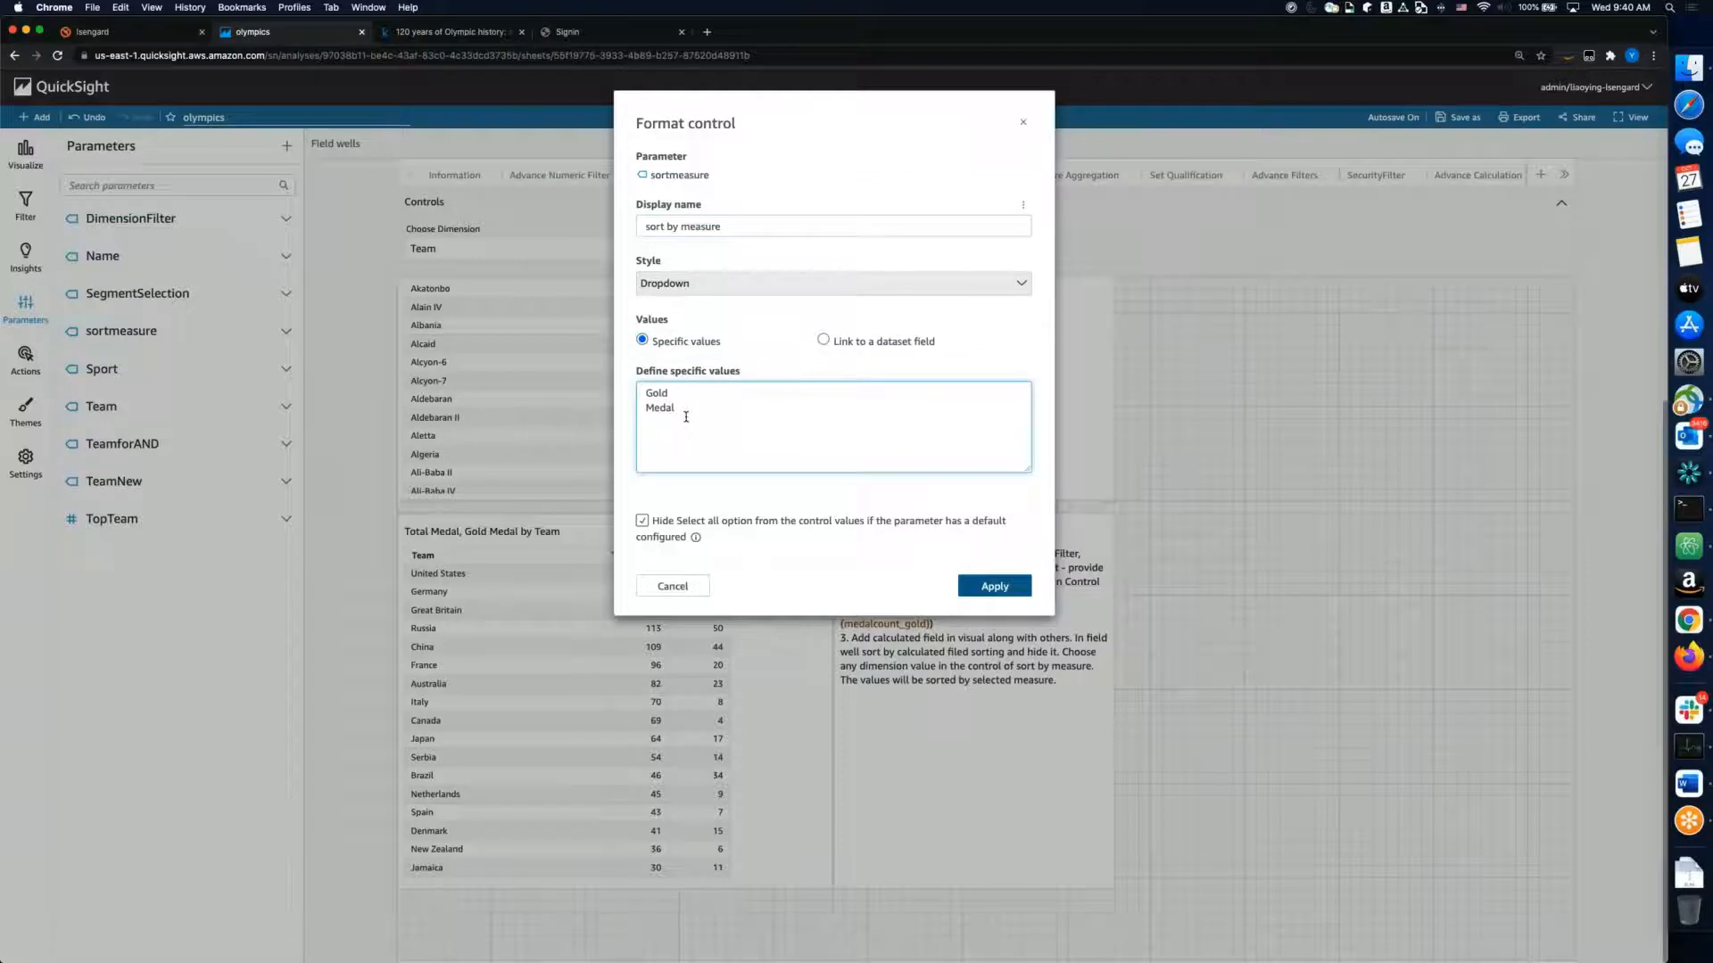
{"action": "double_click", "coordinate": [685, 404]}
{"action": "left_click", "coordinate": [678, 398]}
{"action": "left_click", "coordinate": [689, 584]}
{"action": "scroll", "coordinate": [798, 582], "scroll_direction": "up", "scroll_amount": 3}
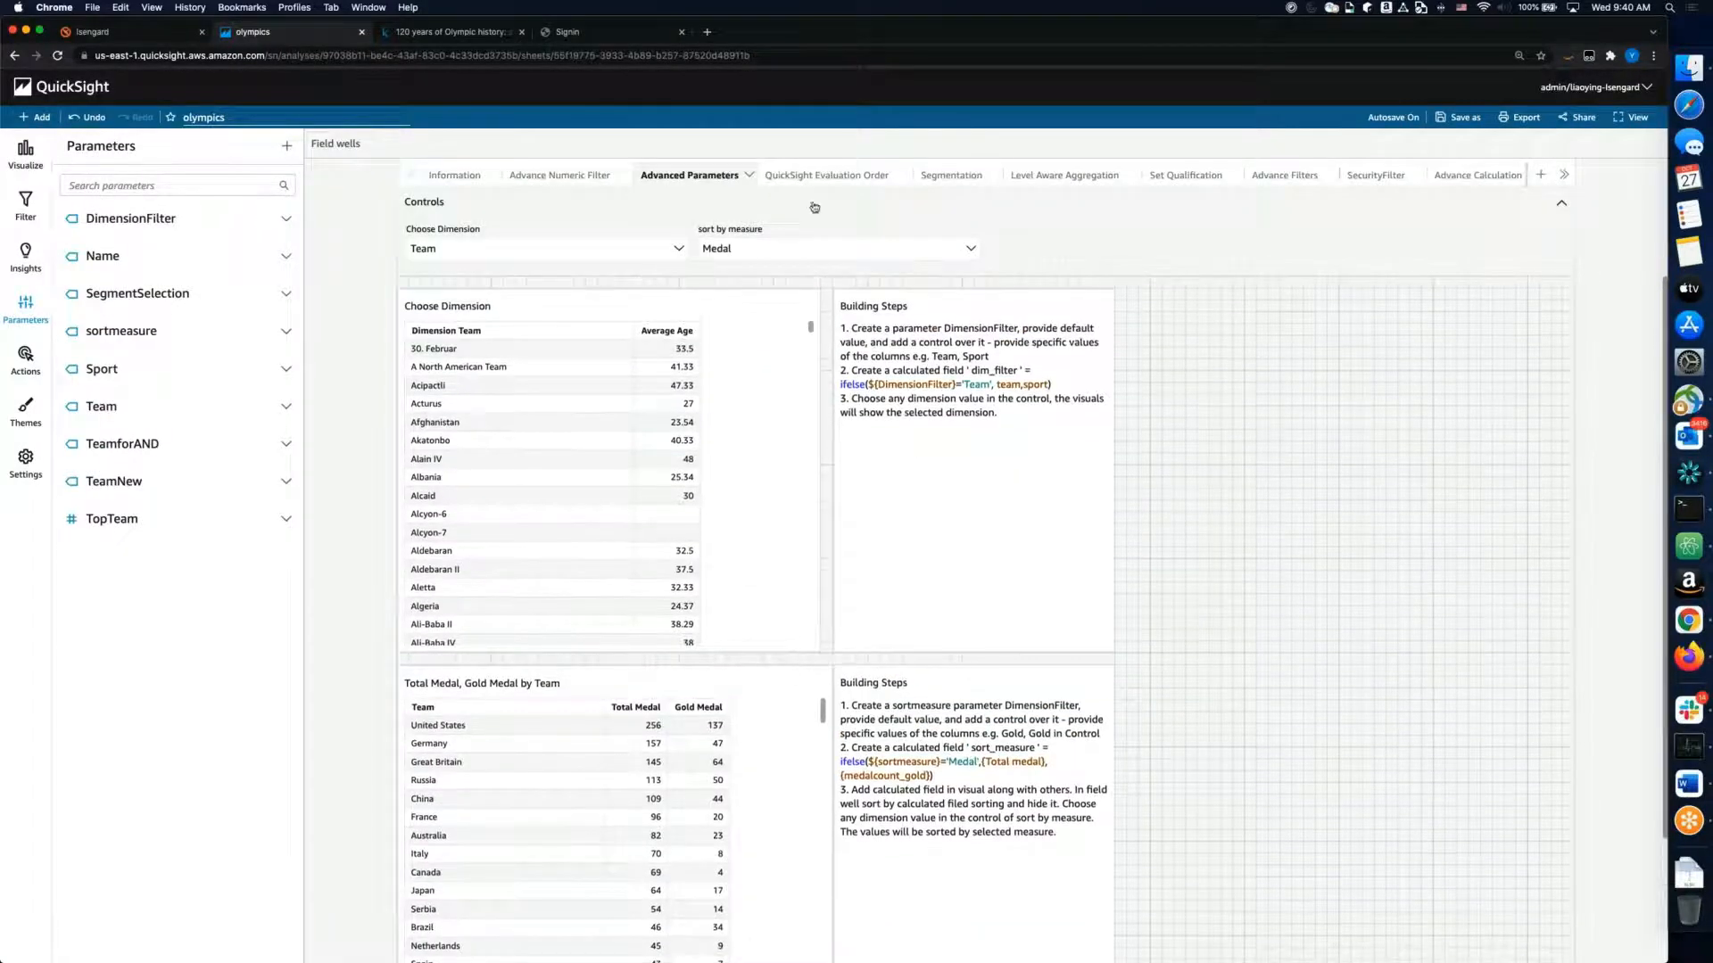
Step: Show the fields used in the Total Medal, Gold Medal by Team table and open its sorting calculated field for editing
{"action": "mouse_move", "coordinate": [971, 233]}
{"action": "left_click", "coordinate": [26, 153]}
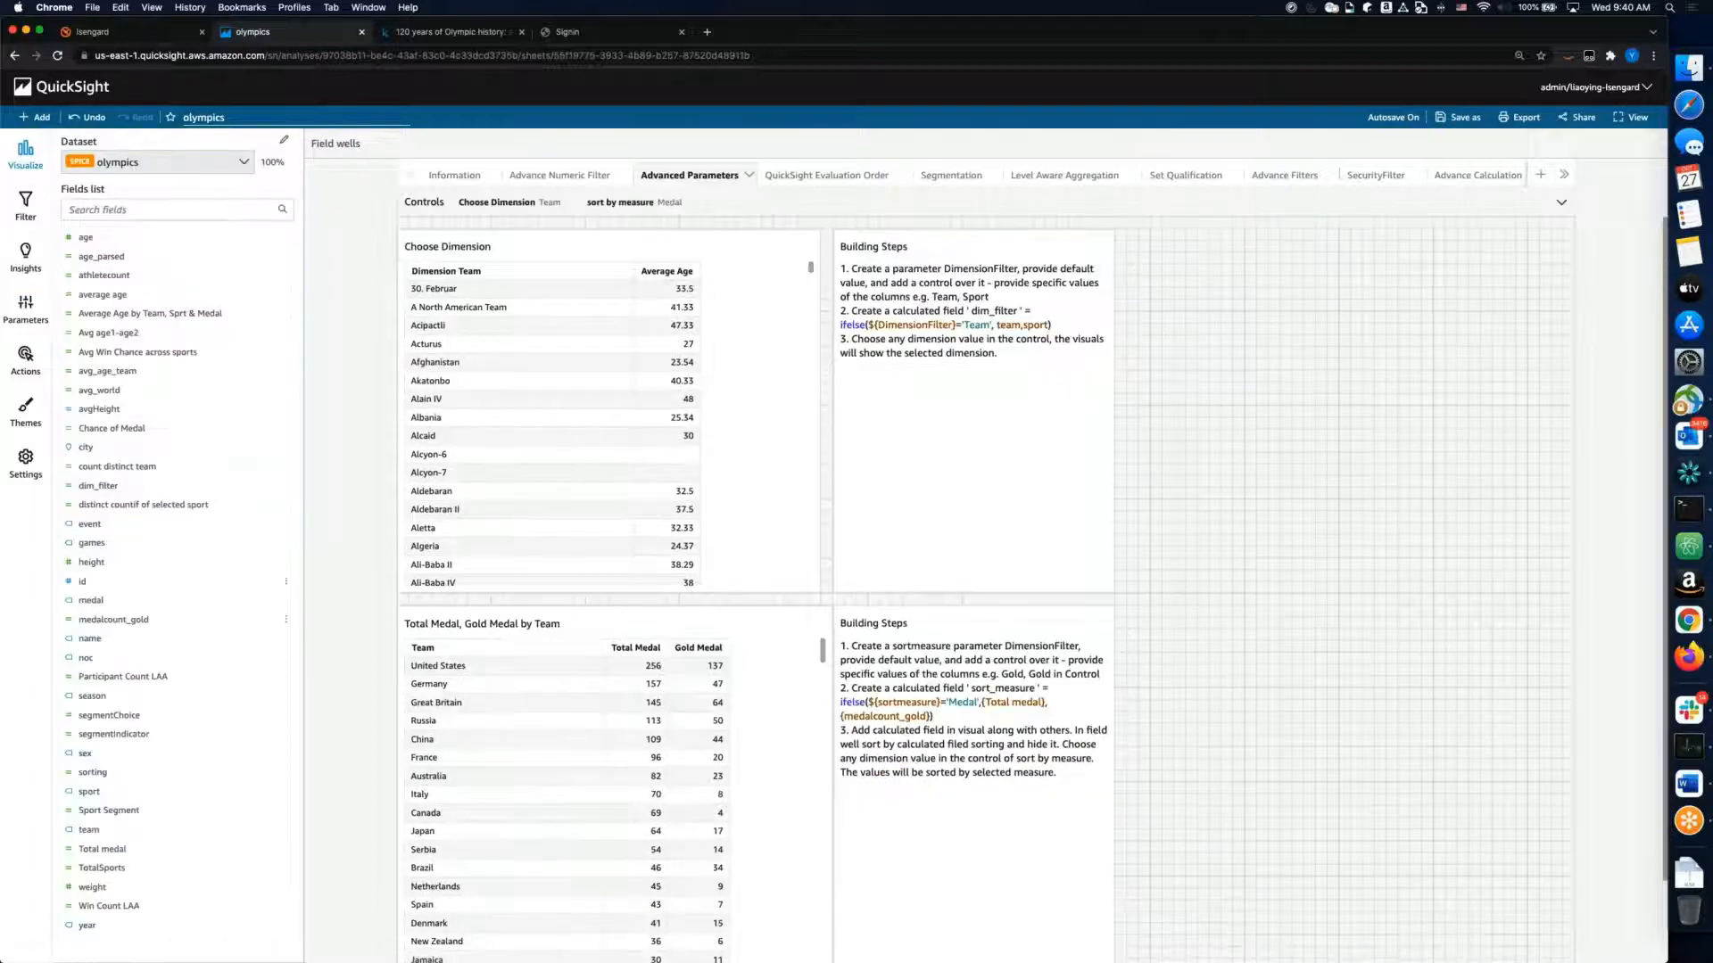
{"action": "left_click", "coordinate": [769, 719]}
{"action": "scroll", "coordinate": [287, 642], "scroll_direction": "down", "scroll_amount": 3}
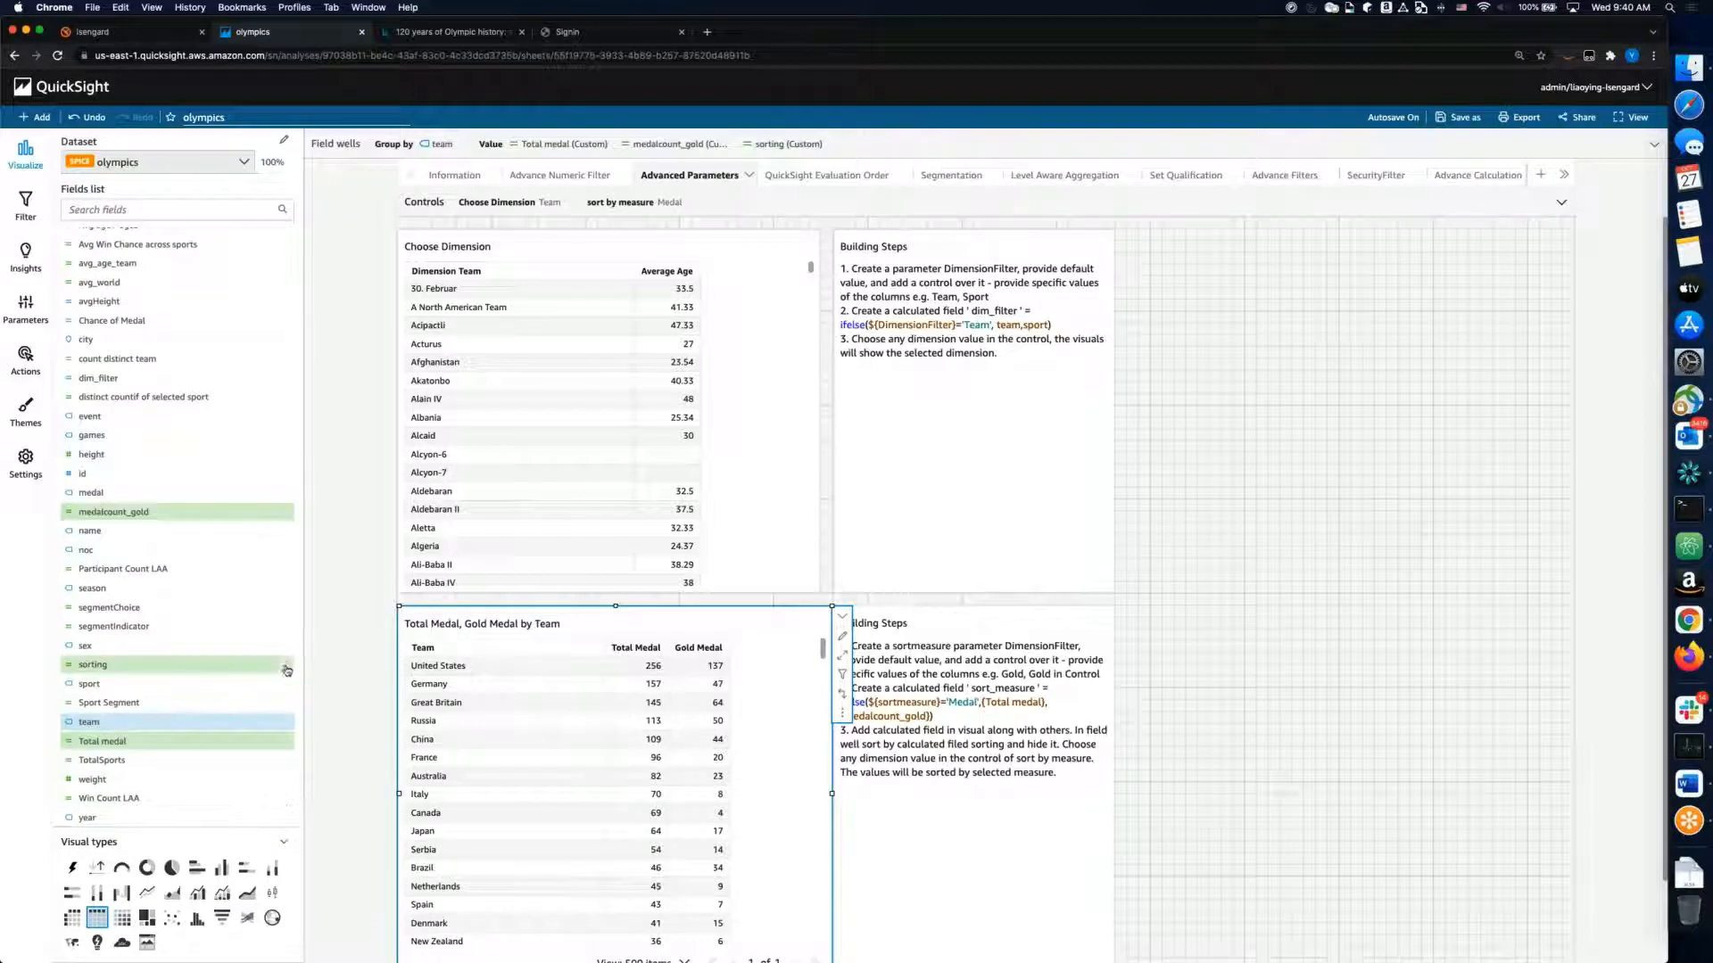
{"action": "left_click", "coordinate": [287, 665]}
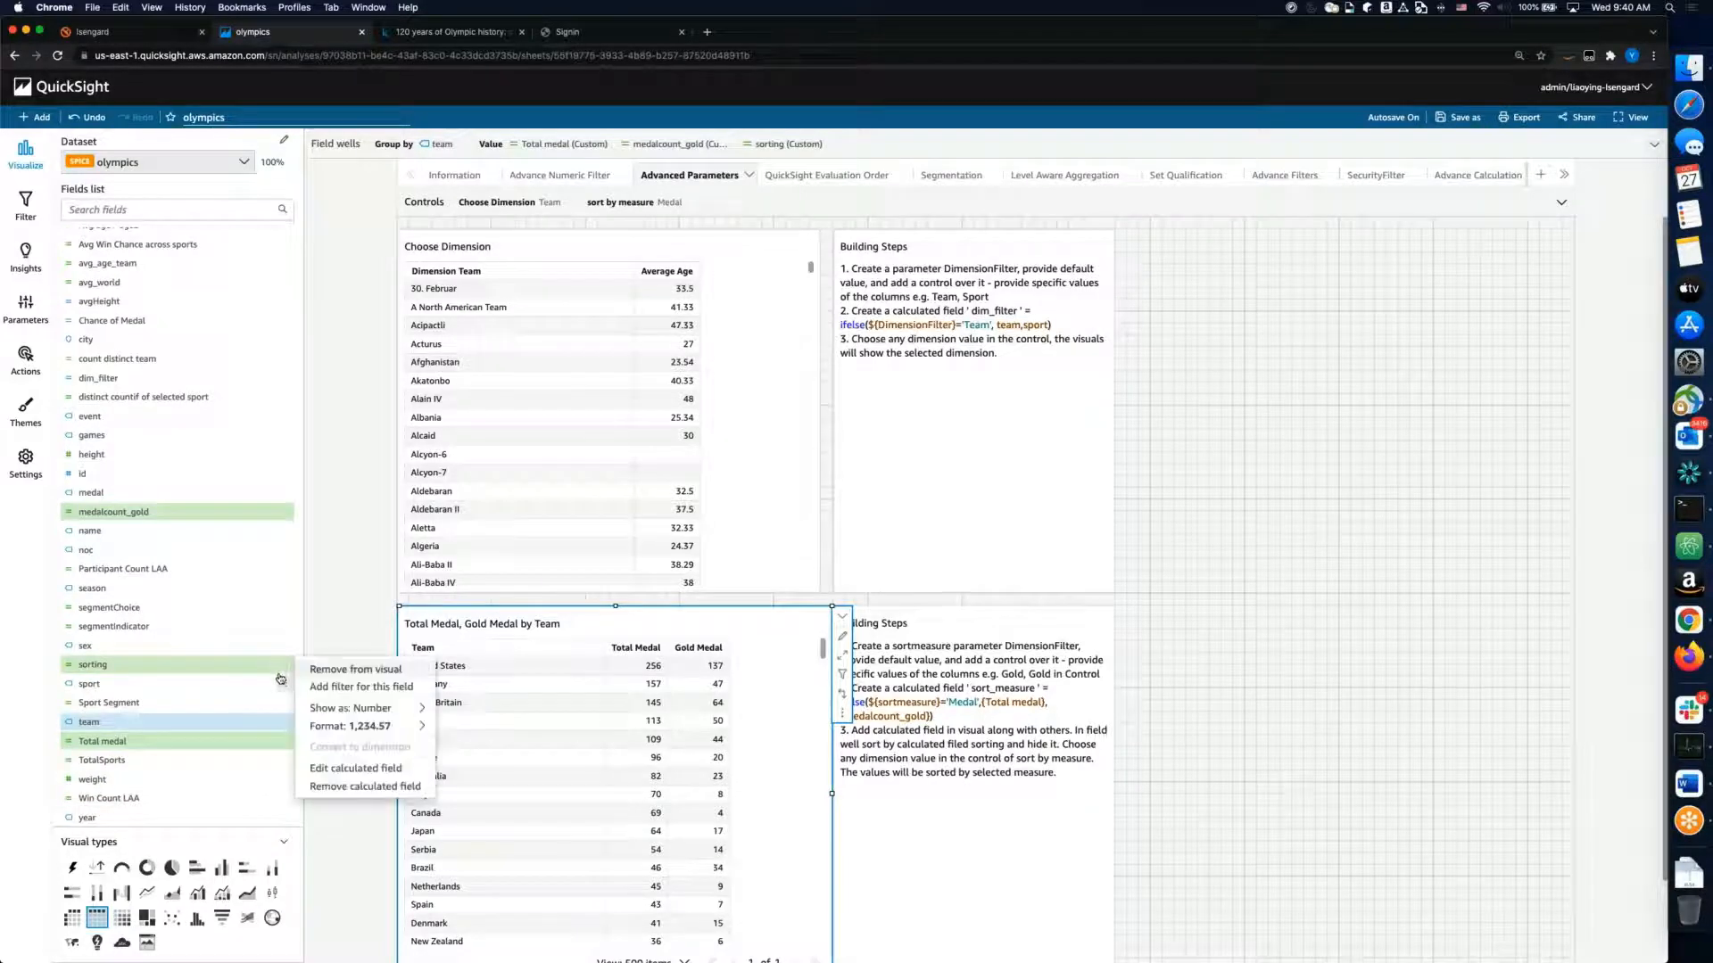
{"action": "left_click", "coordinate": [350, 768]}
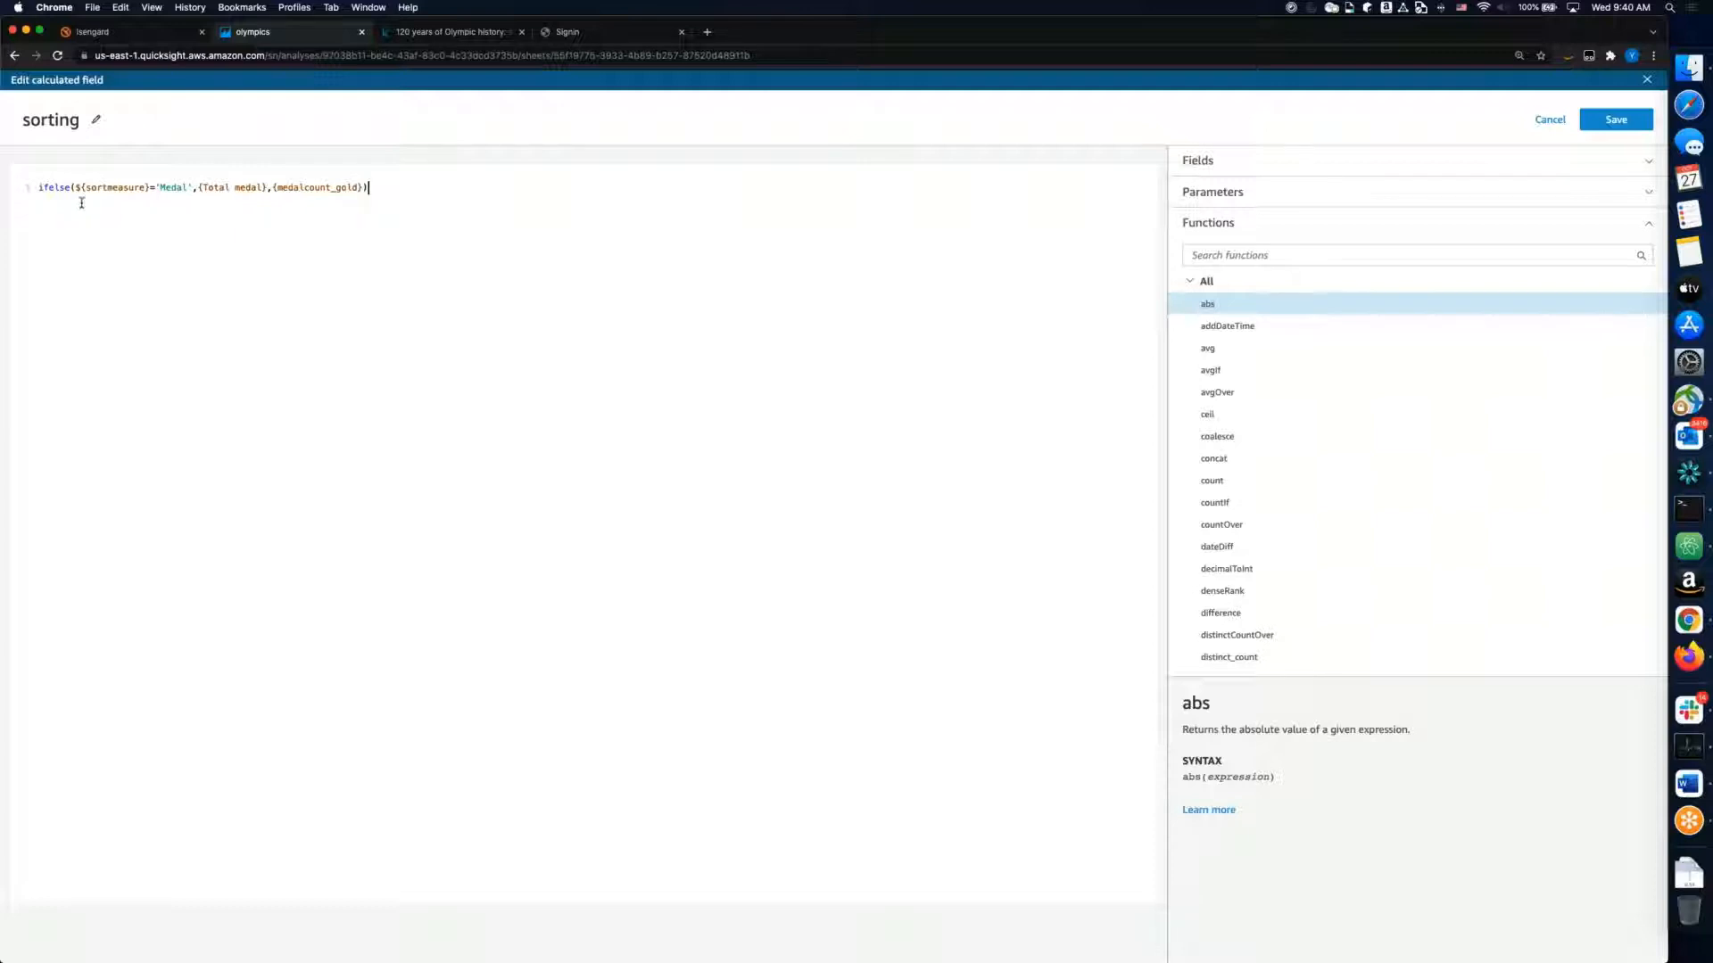
Step: Examine the sortmeasure parameter and the two returned measures in the sorting ifelse formula, and leave without saving
{"action": "left_click_drag", "start_coordinate": [88, 188], "coordinate": [144, 189]}
{"action": "left_click", "coordinate": [169, 212]}
{"action": "left_click_drag", "start_coordinate": [199, 187], "coordinate": [266, 188]}
{"action": "left_click", "coordinate": [222, 211]}
{"action": "left_click_drag", "start_coordinate": [273, 187], "coordinate": [363, 187]}
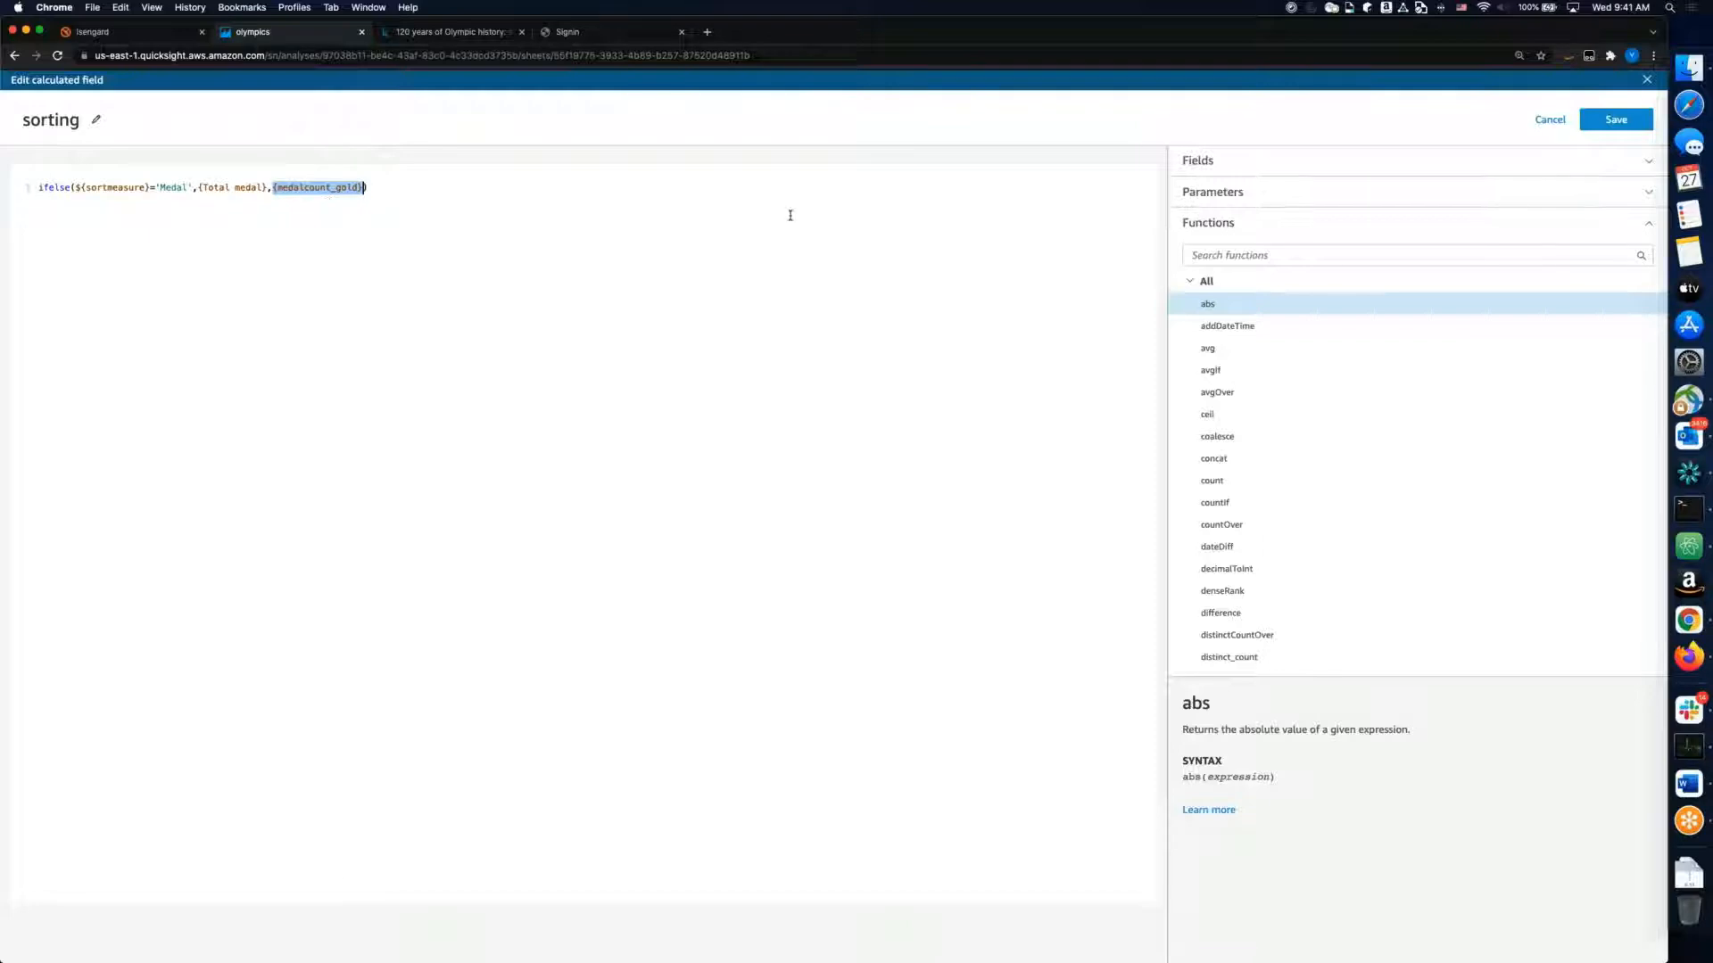
{"action": "left_click", "coordinate": [1552, 123]}
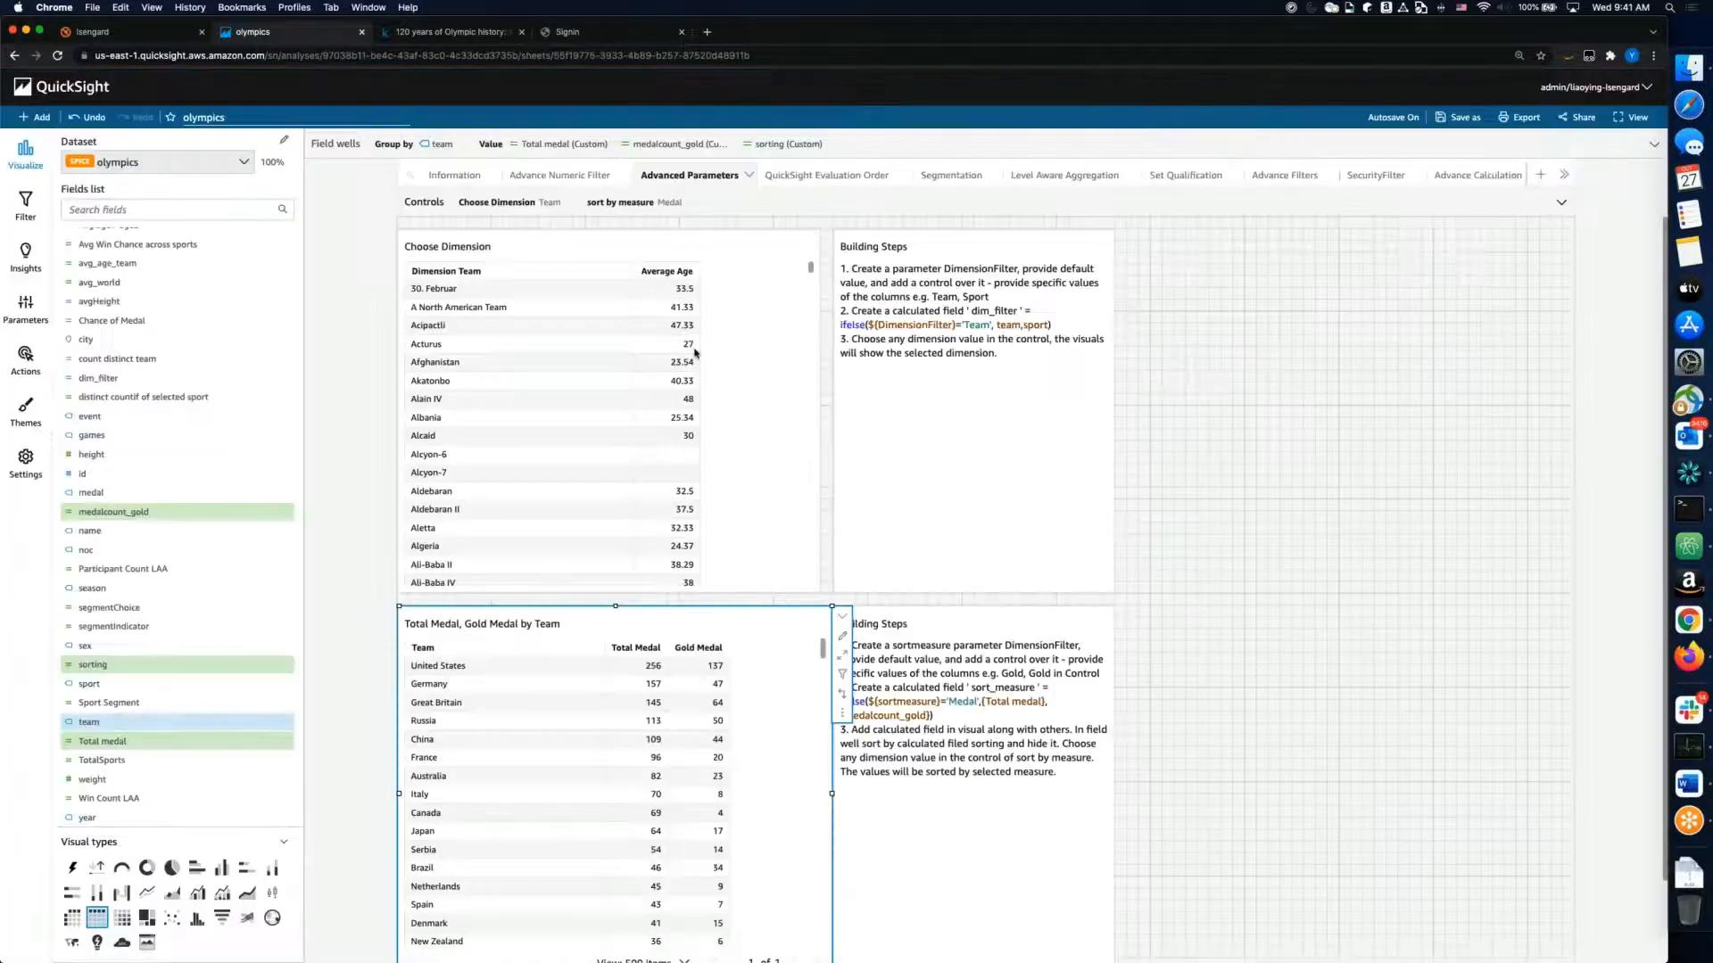
Step: Show the hidden sorting column in the Total Medal, Gold Medal by Team table and hide it again
{"action": "left_click", "coordinate": [339, 144]}
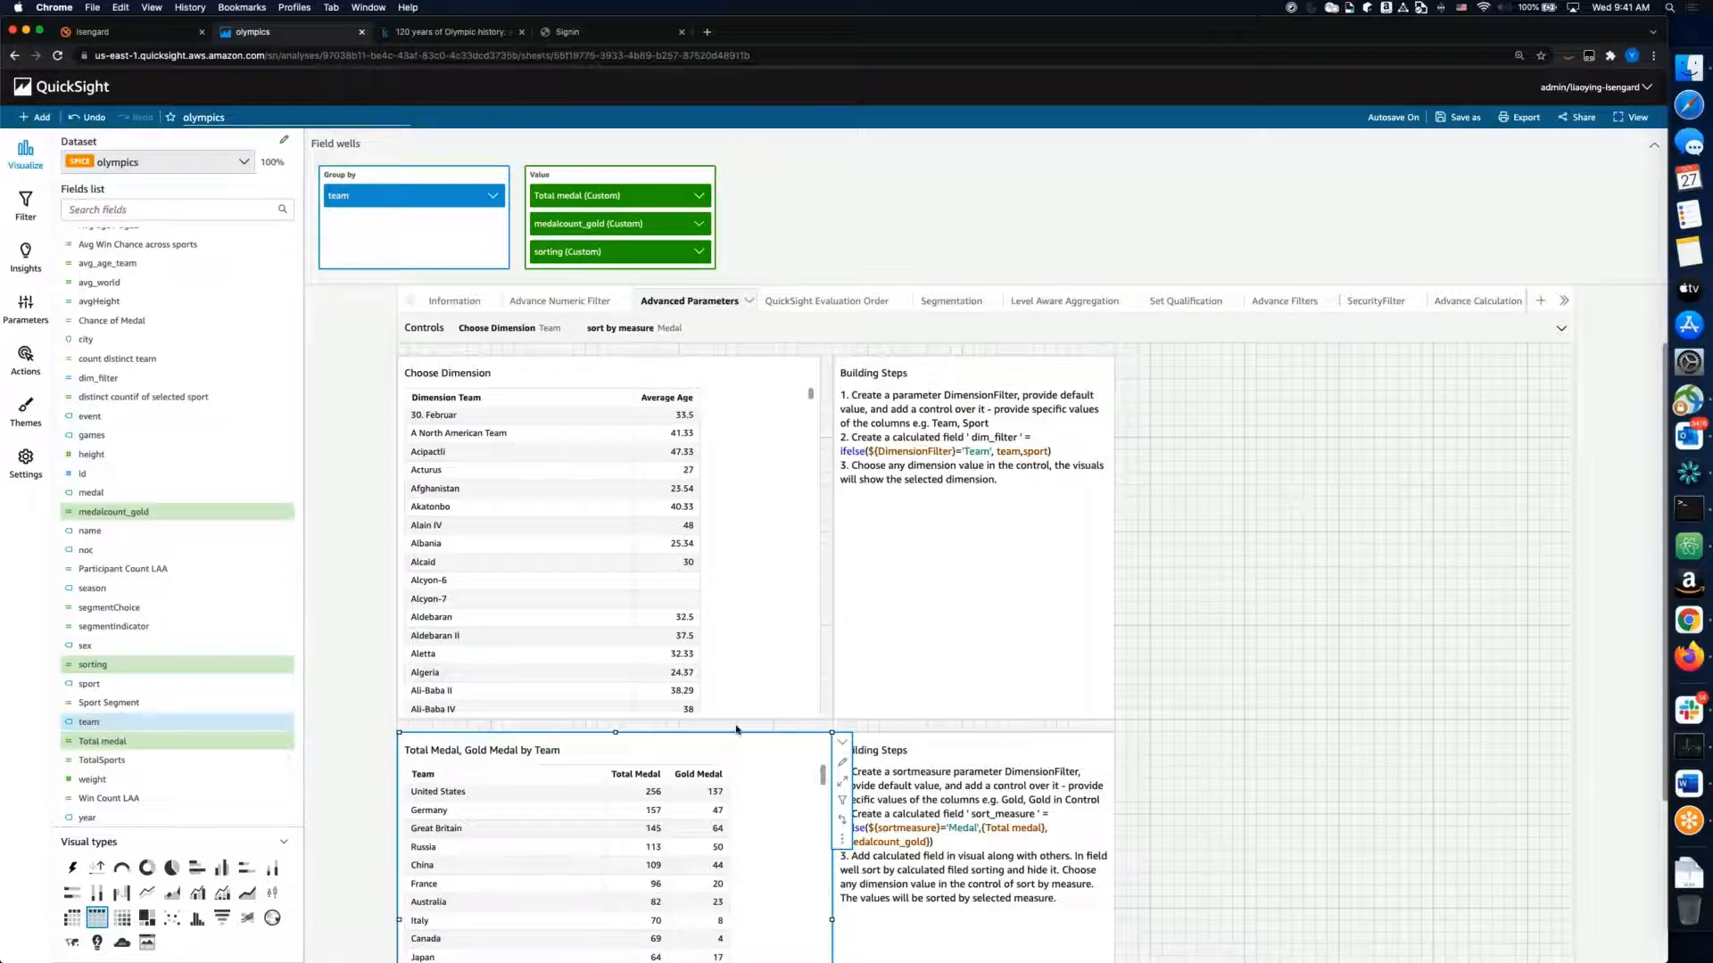
{"action": "left_click", "coordinate": [700, 252]}
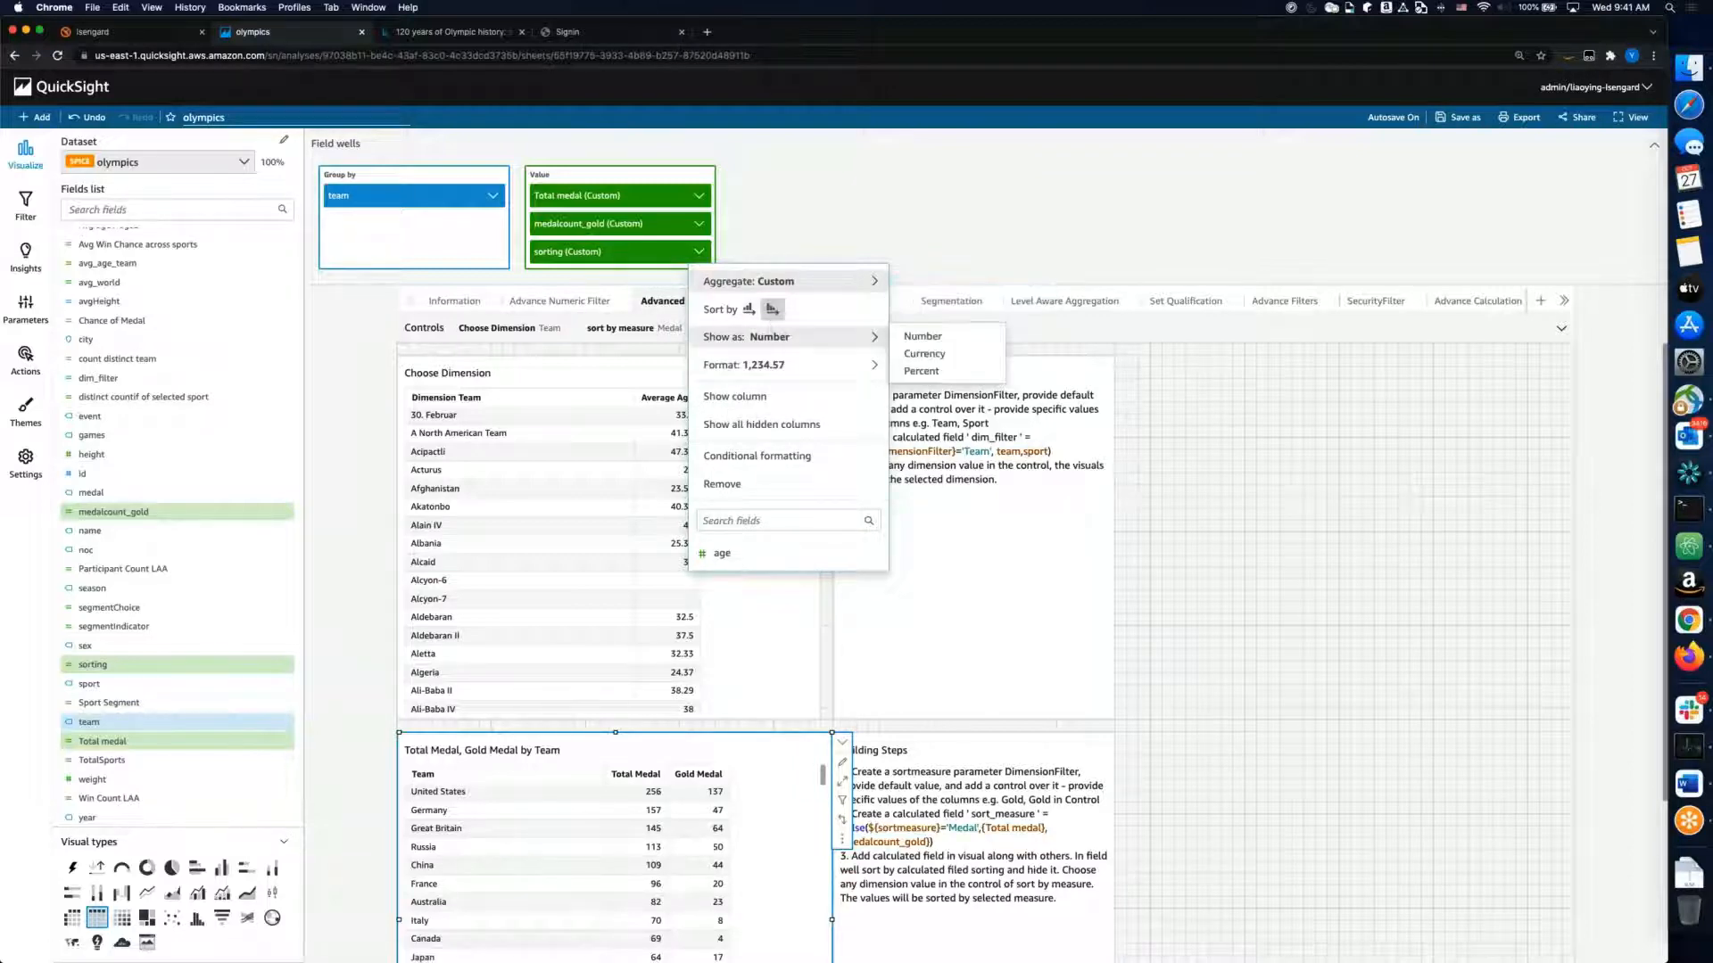
{"action": "left_click", "coordinate": [772, 405]}
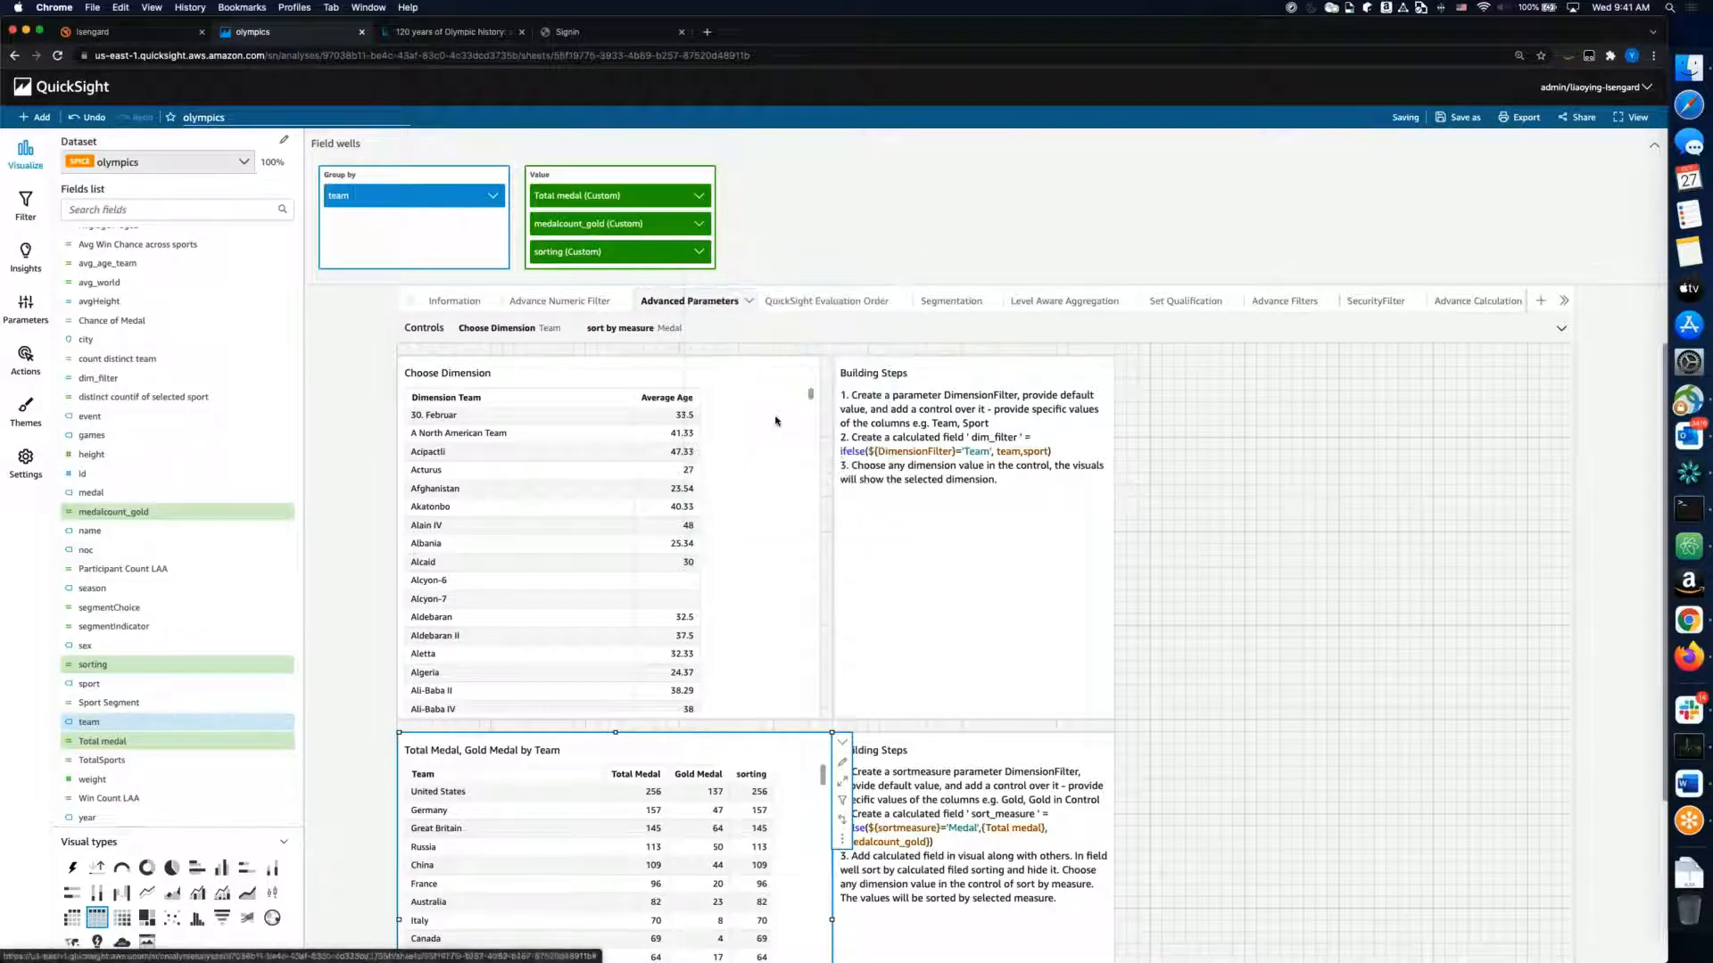
{"action": "left_click", "coordinate": [698, 251]}
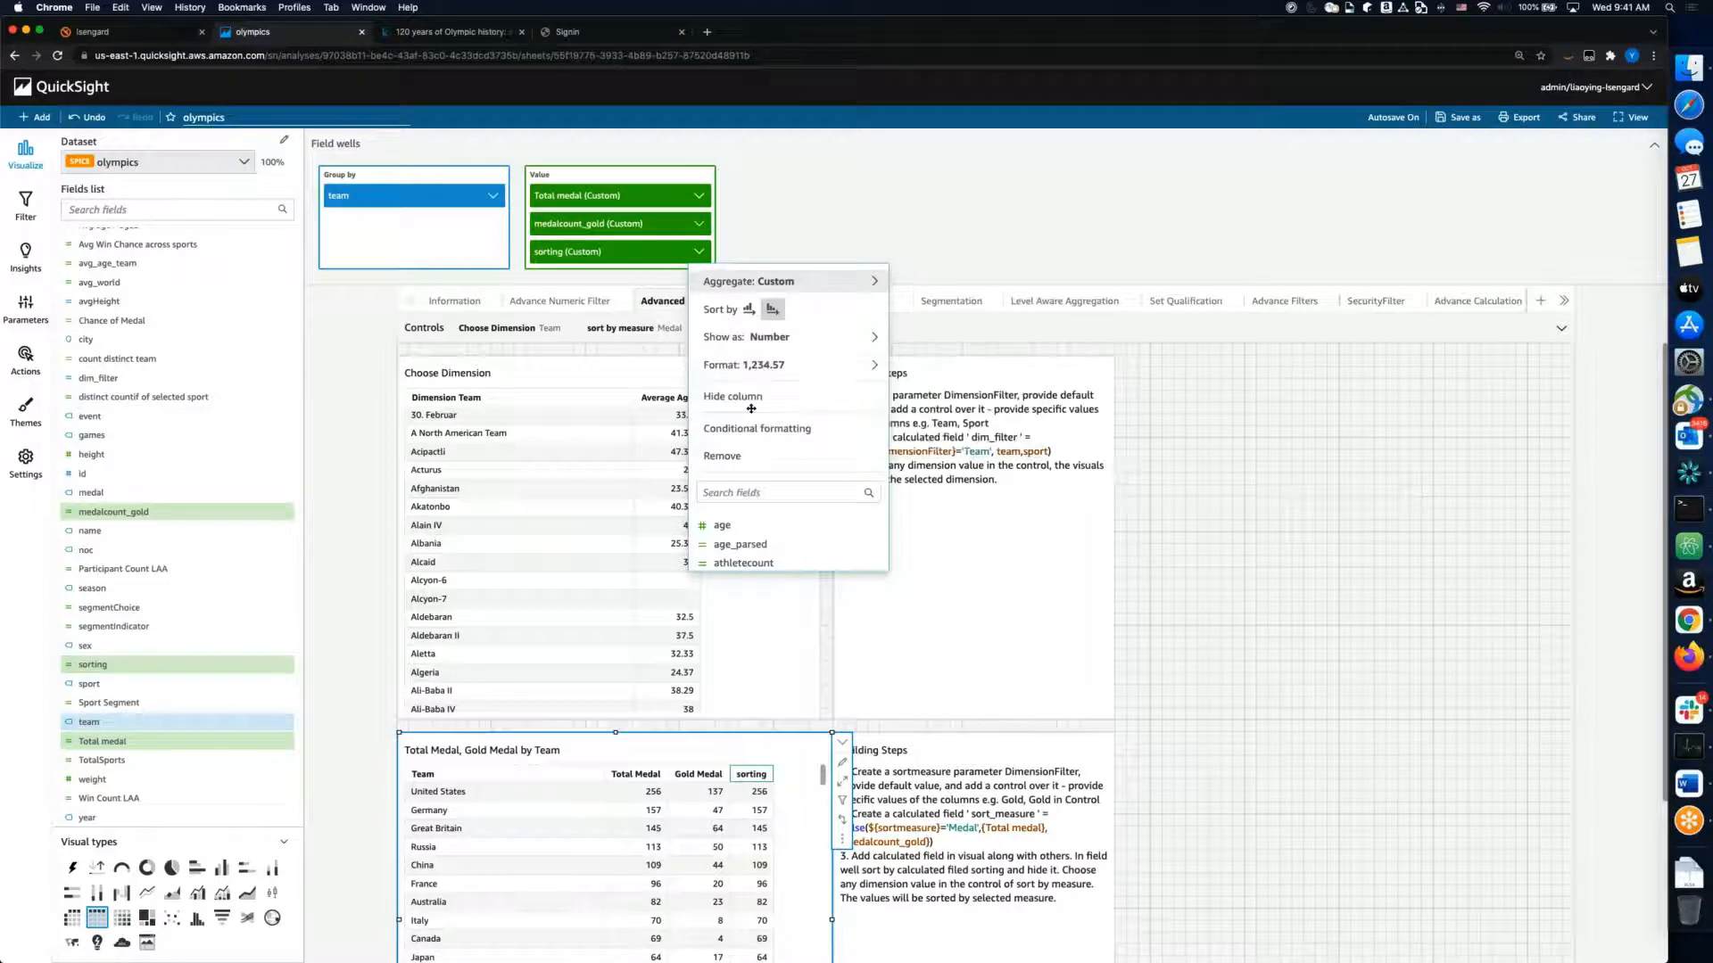
{"action": "left_click", "coordinate": [733, 396]}
{"action": "left_click", "coordinate": [371, 650]}
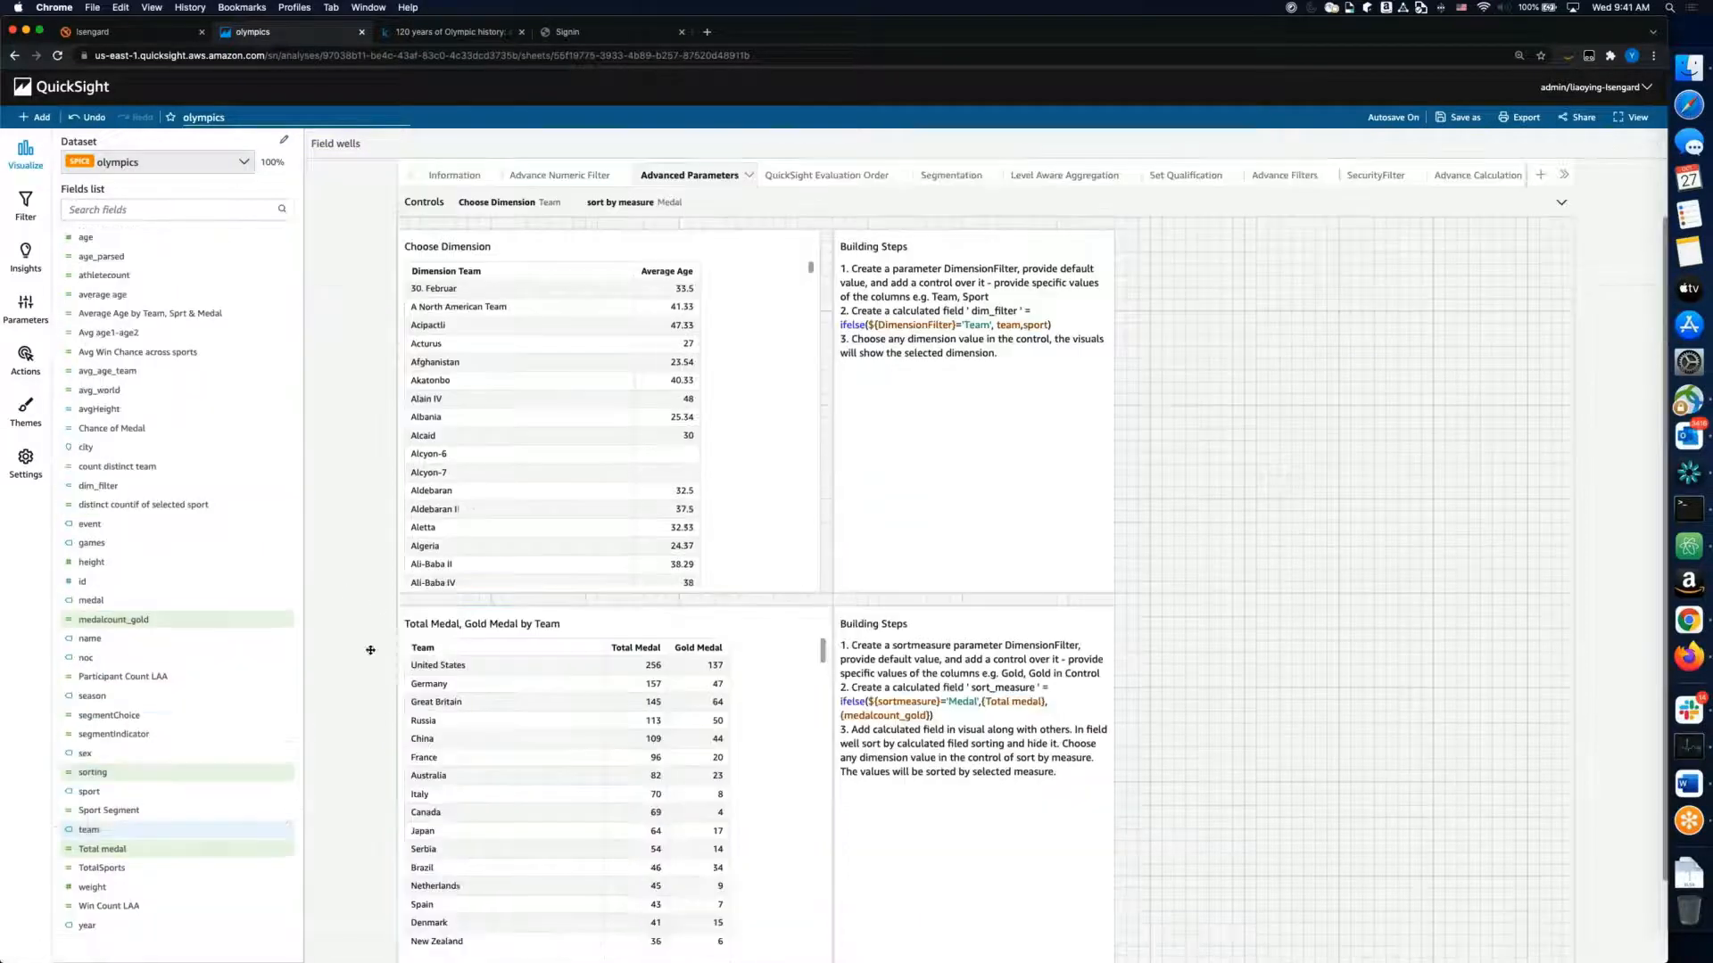
Step: Set the sort by measure control to Gold and show the filters applied to the Total Medal, Gold Medal by Team table
{"action": "left_click", "coordinate": [747, 683]}
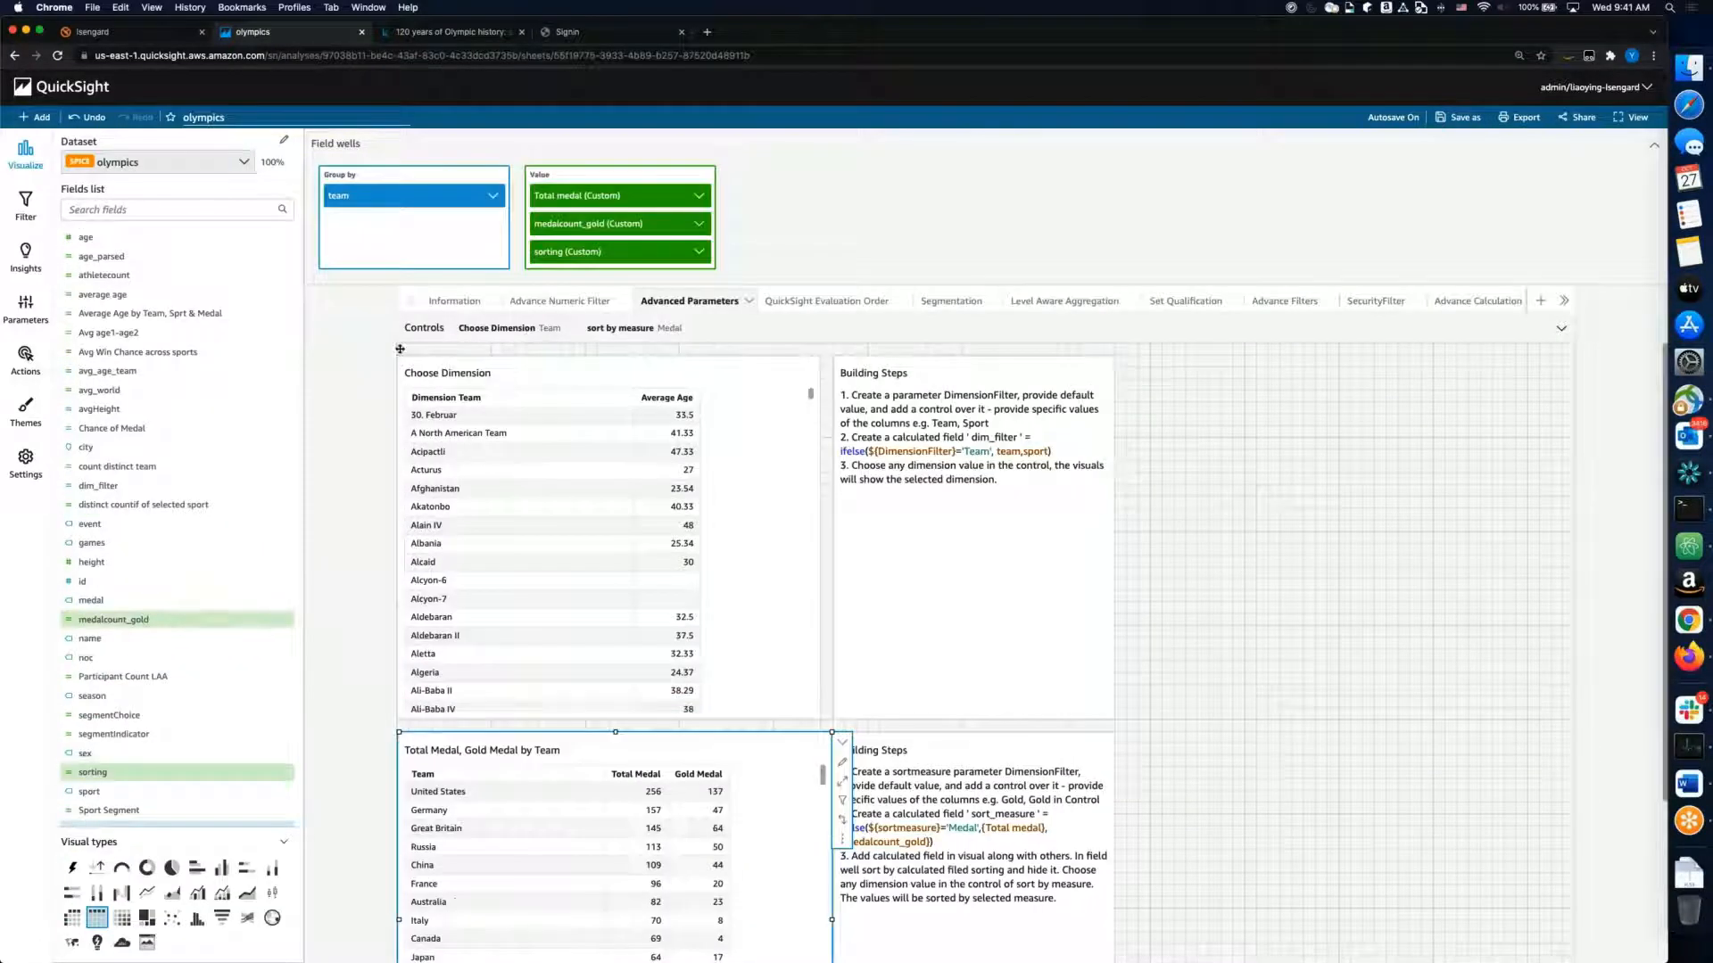
{"action": "left_click", "coordinate": [420, 334]}
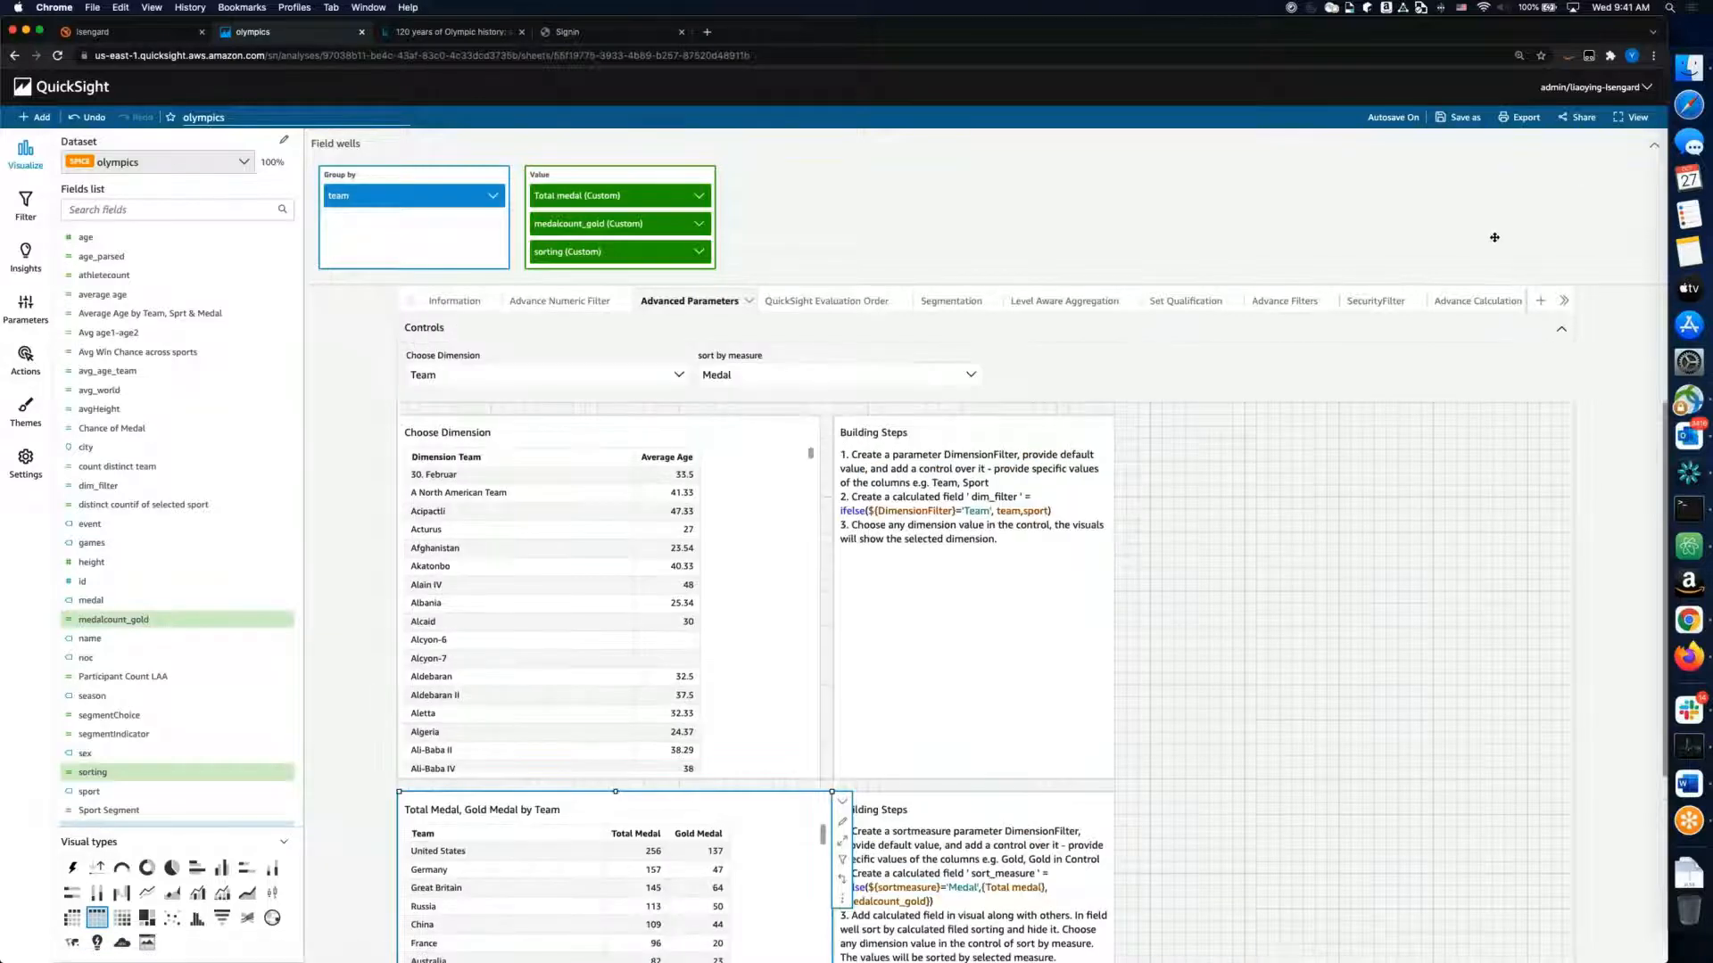
{"action": "left_click", "coordinate": [1654, 145]}
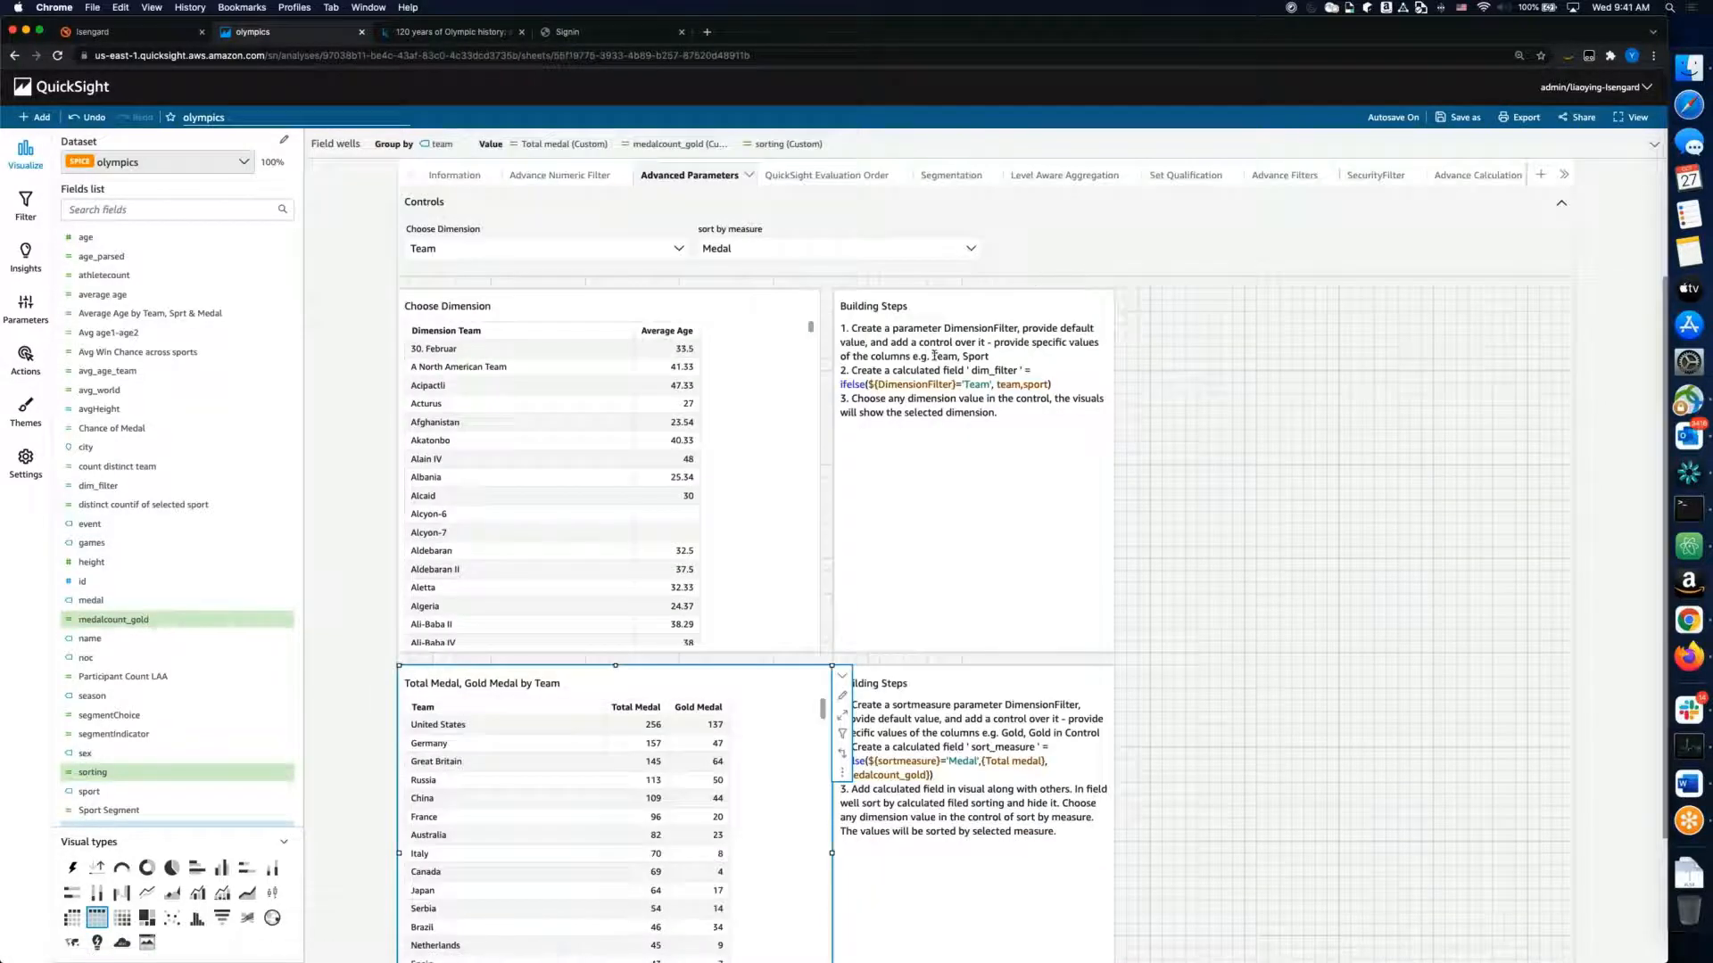
{"action": "left_click", "coordinate": [892, 249]}
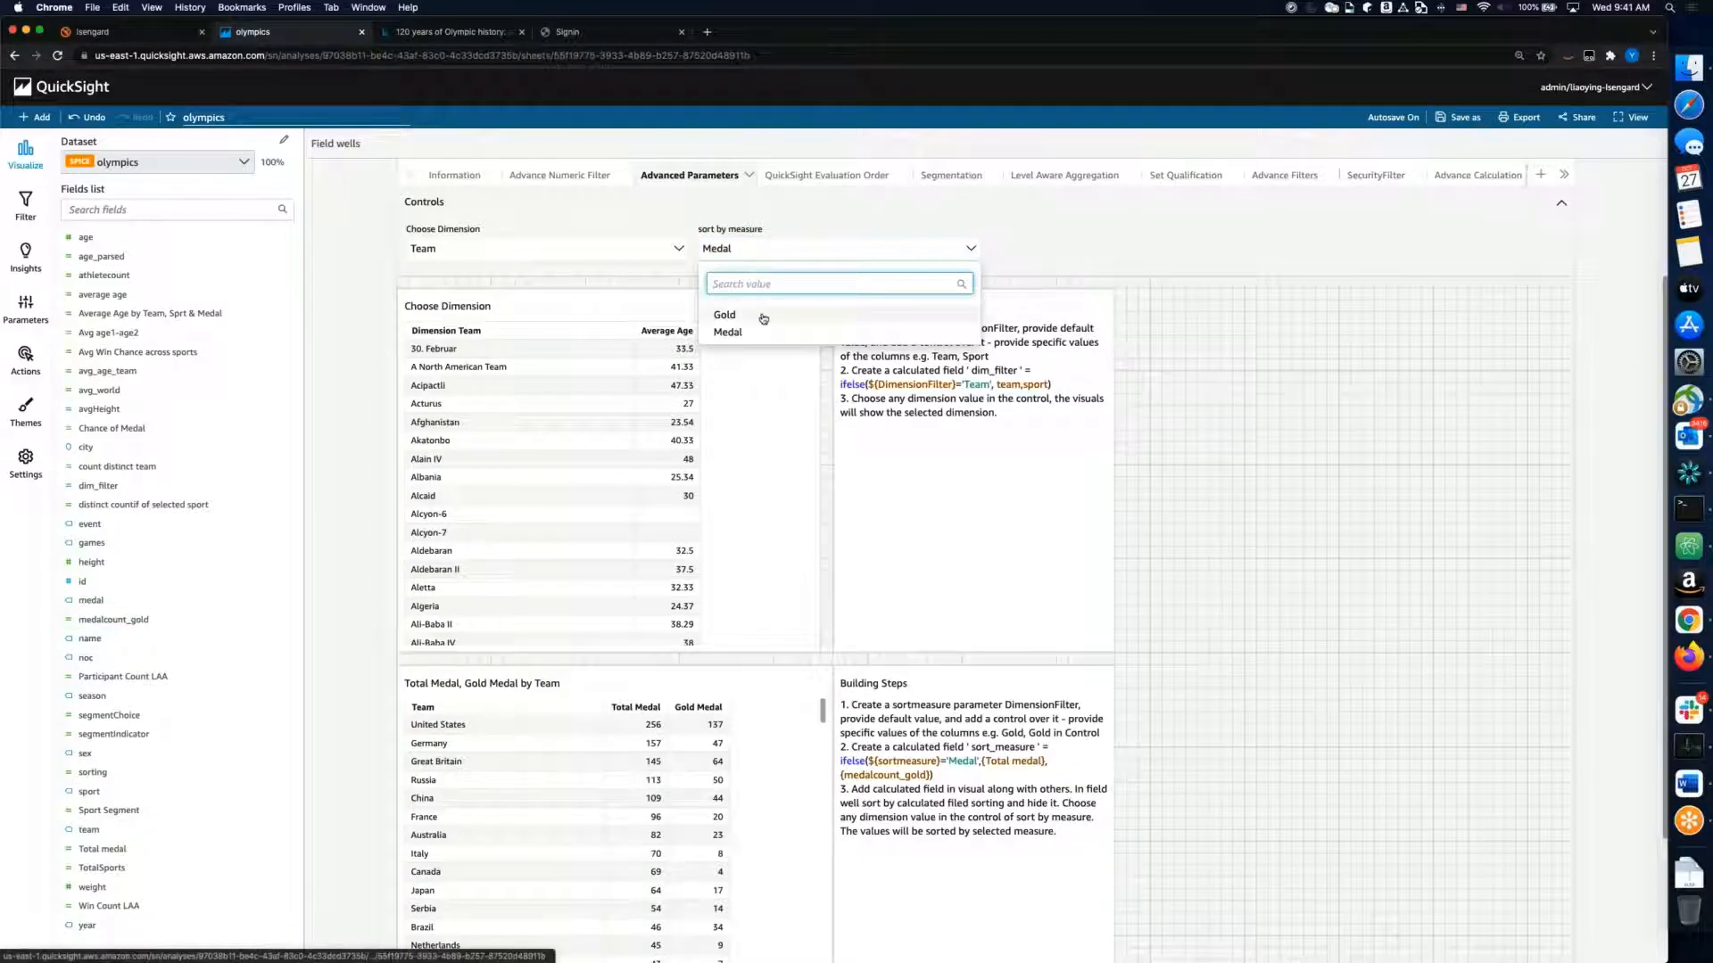
{"action": "left_click", "coordinate": [724, 314]}
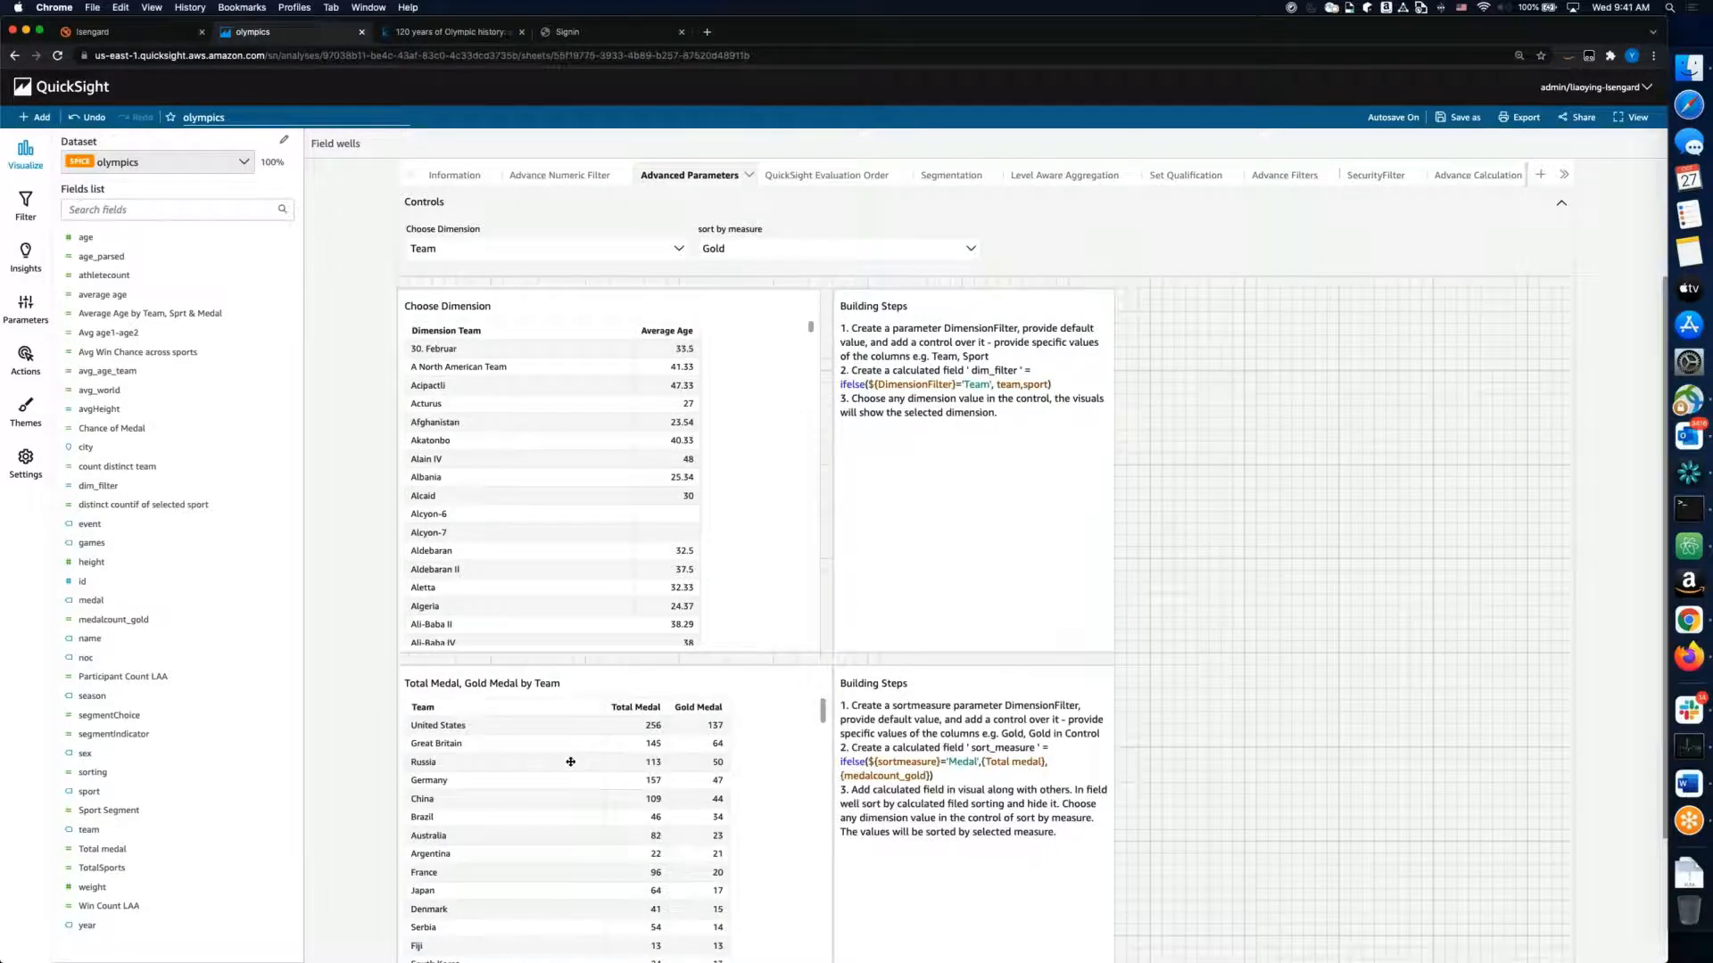
{"action": "left_click", "coordinate": [768, 688]}
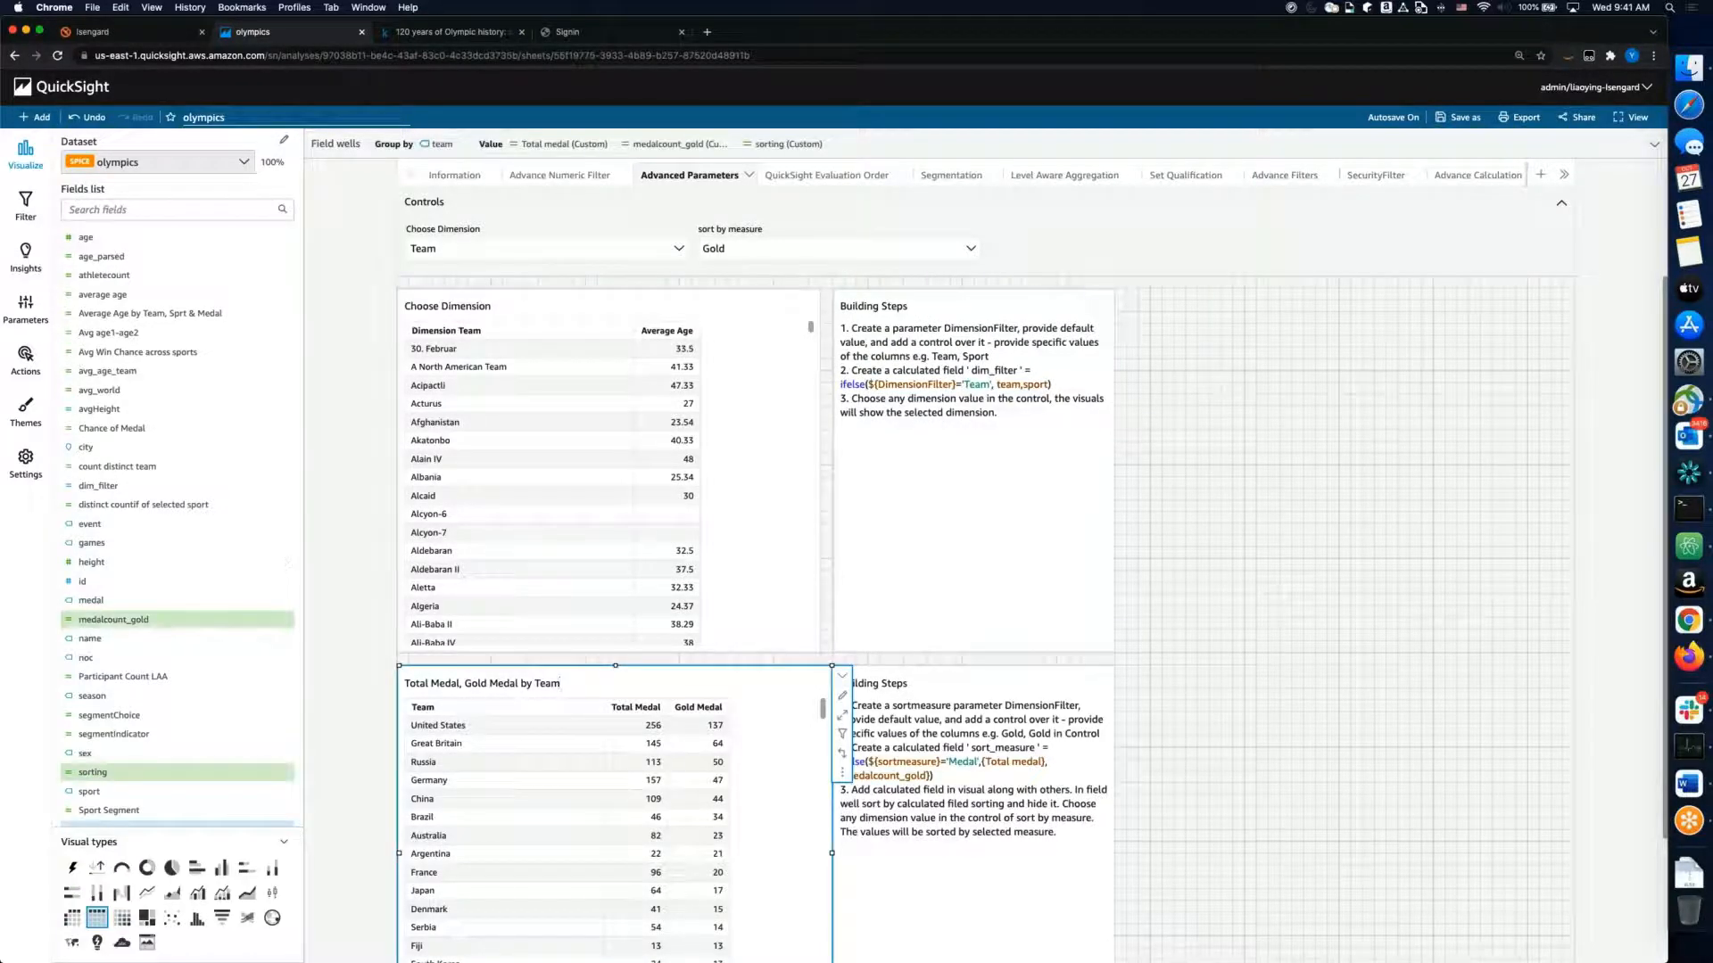
{"action": "left_click", "coordinate": [36, 198]}
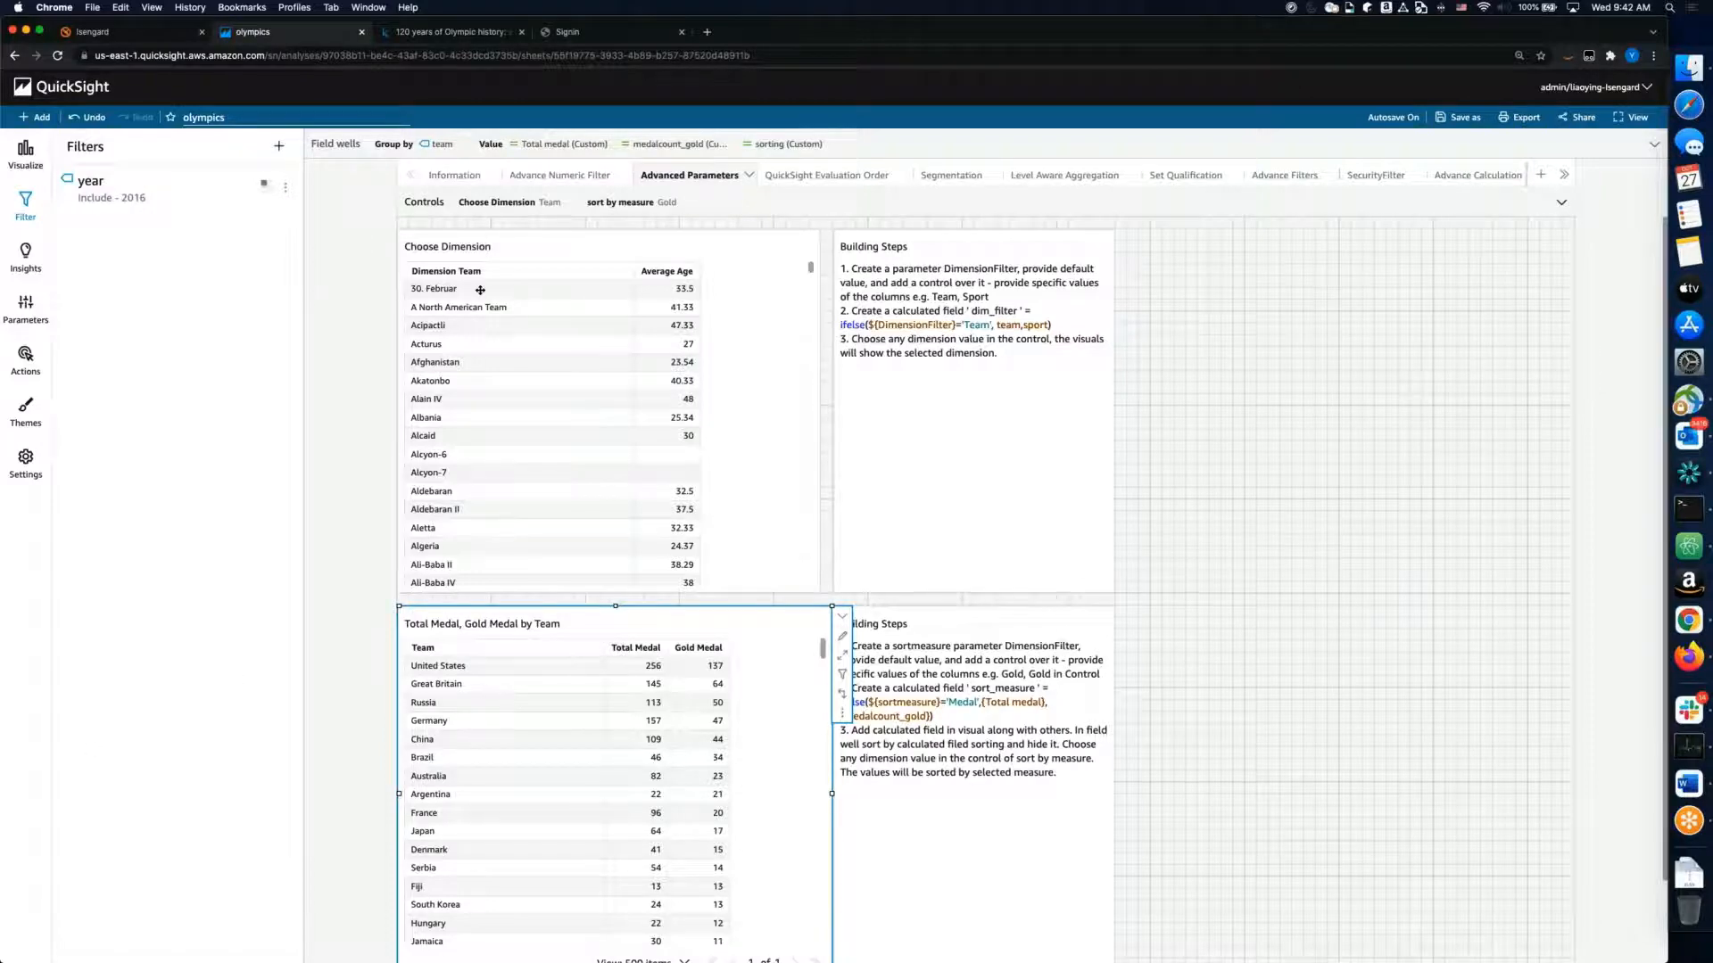
Step: Set the sort by measure control back to Medal
{"action": "left_click", "coordinate": [430, 205]}
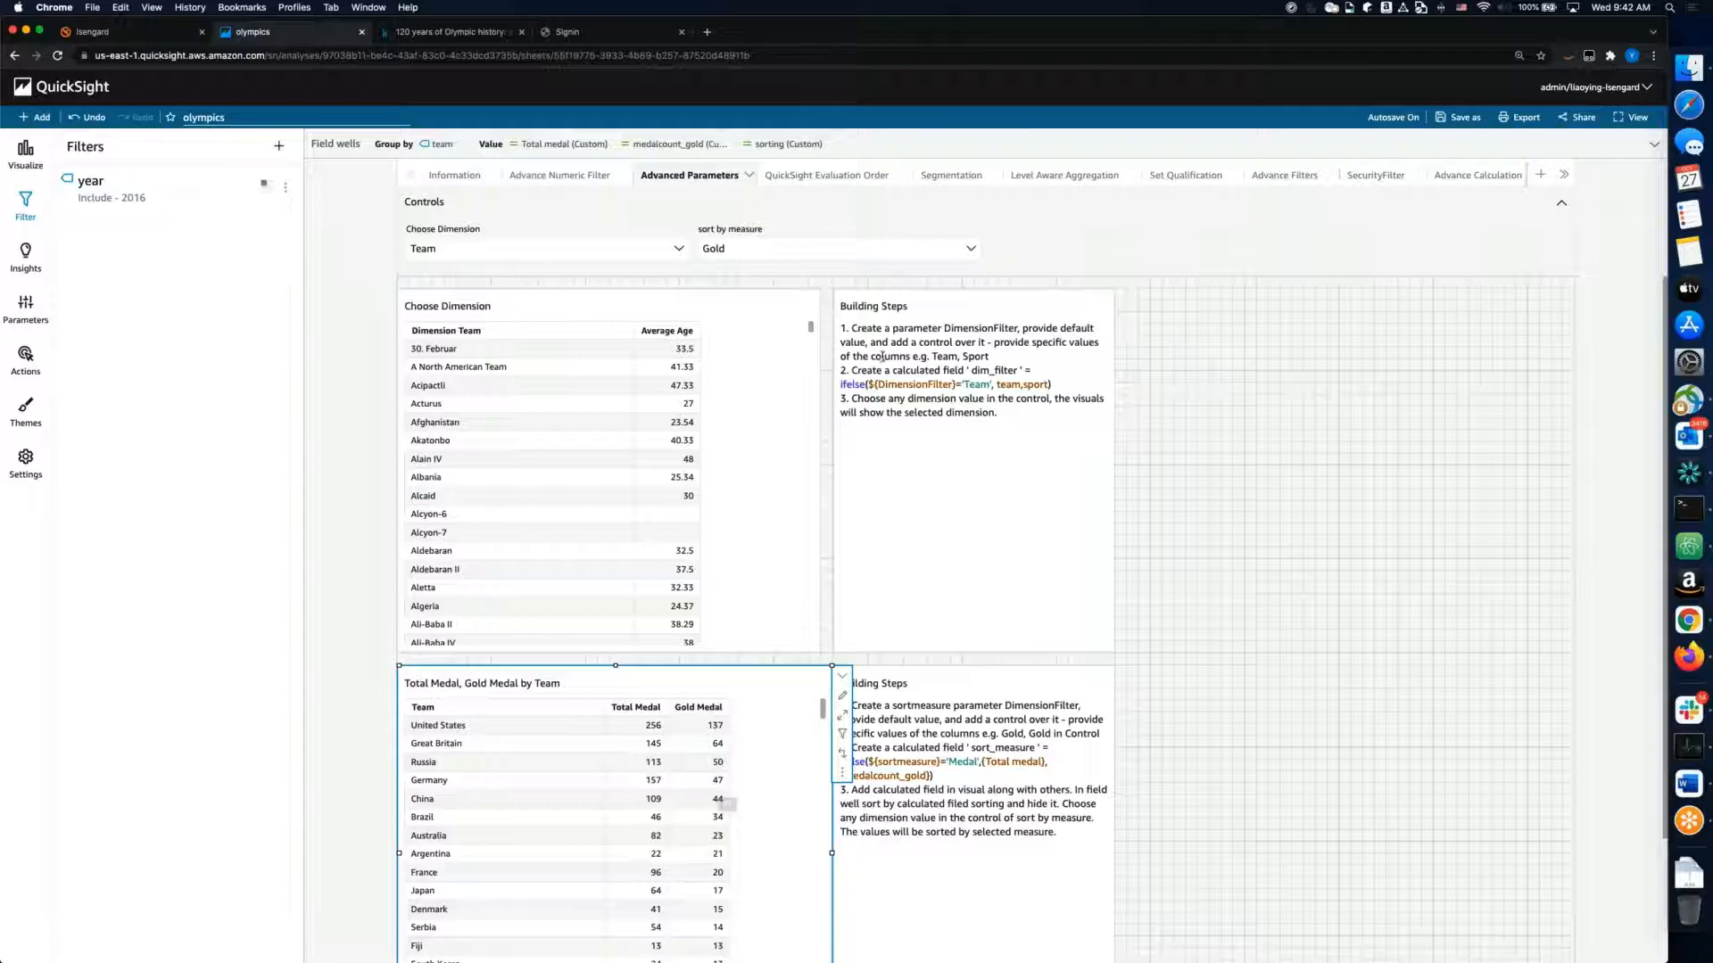
{"action": "left_click", "coordinate": [839, 249]}
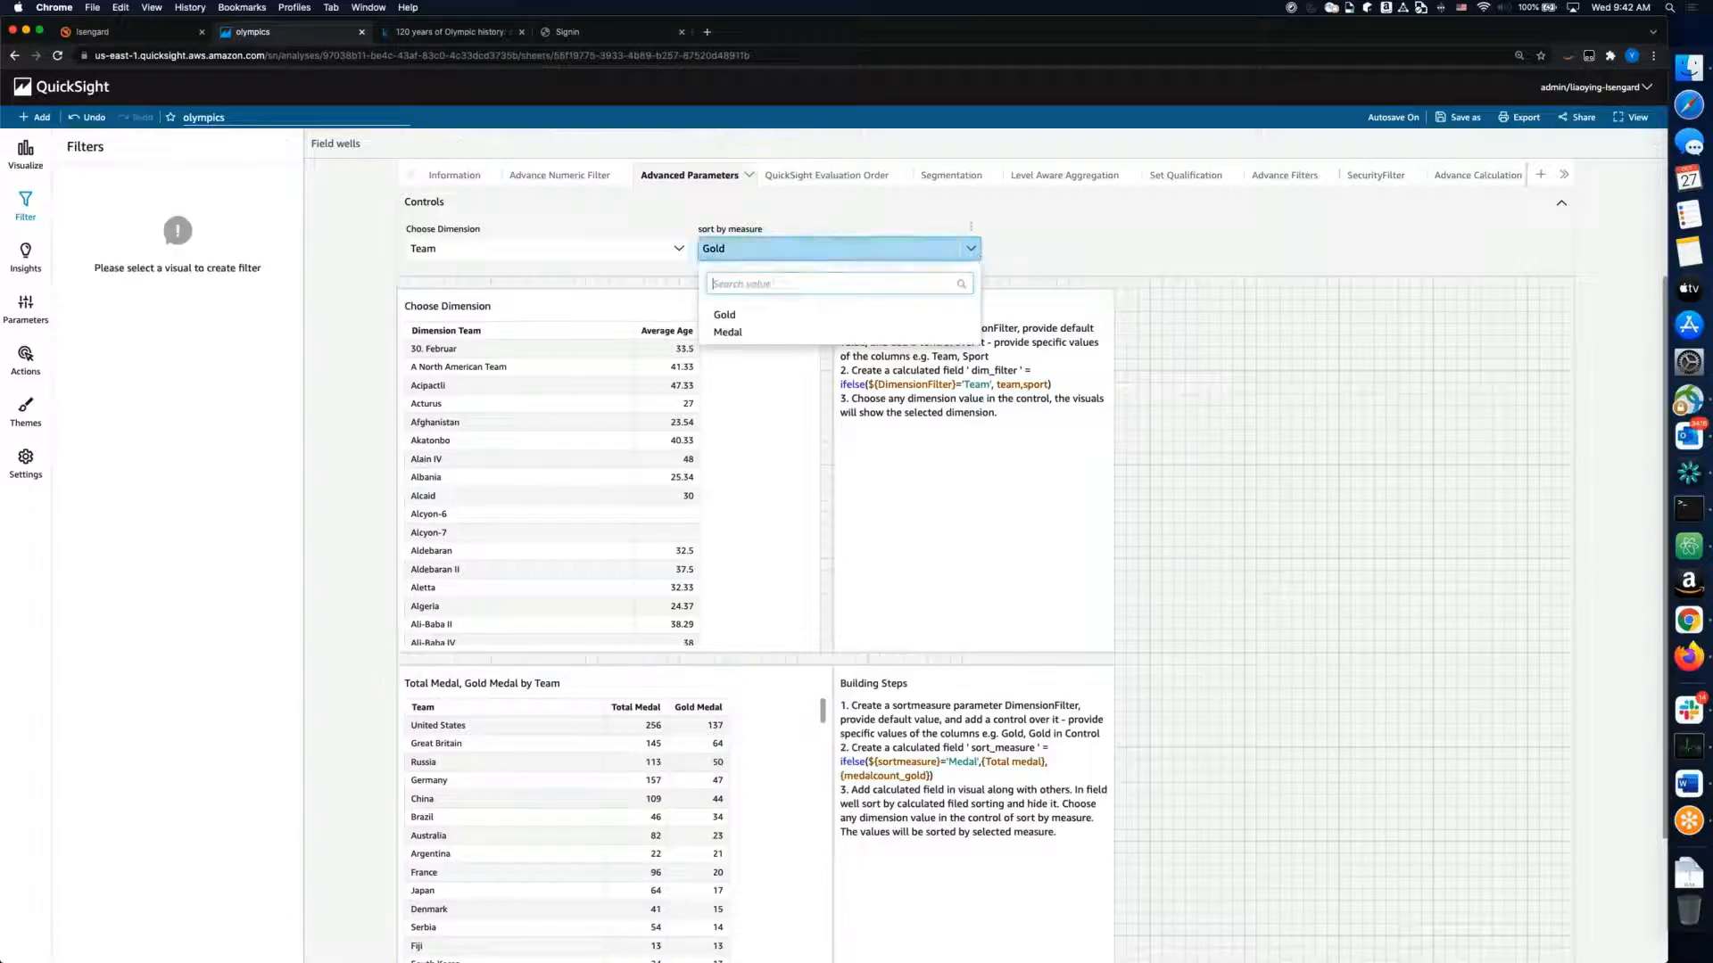
{"action": "left_click", "coordinate": [728, 333]}
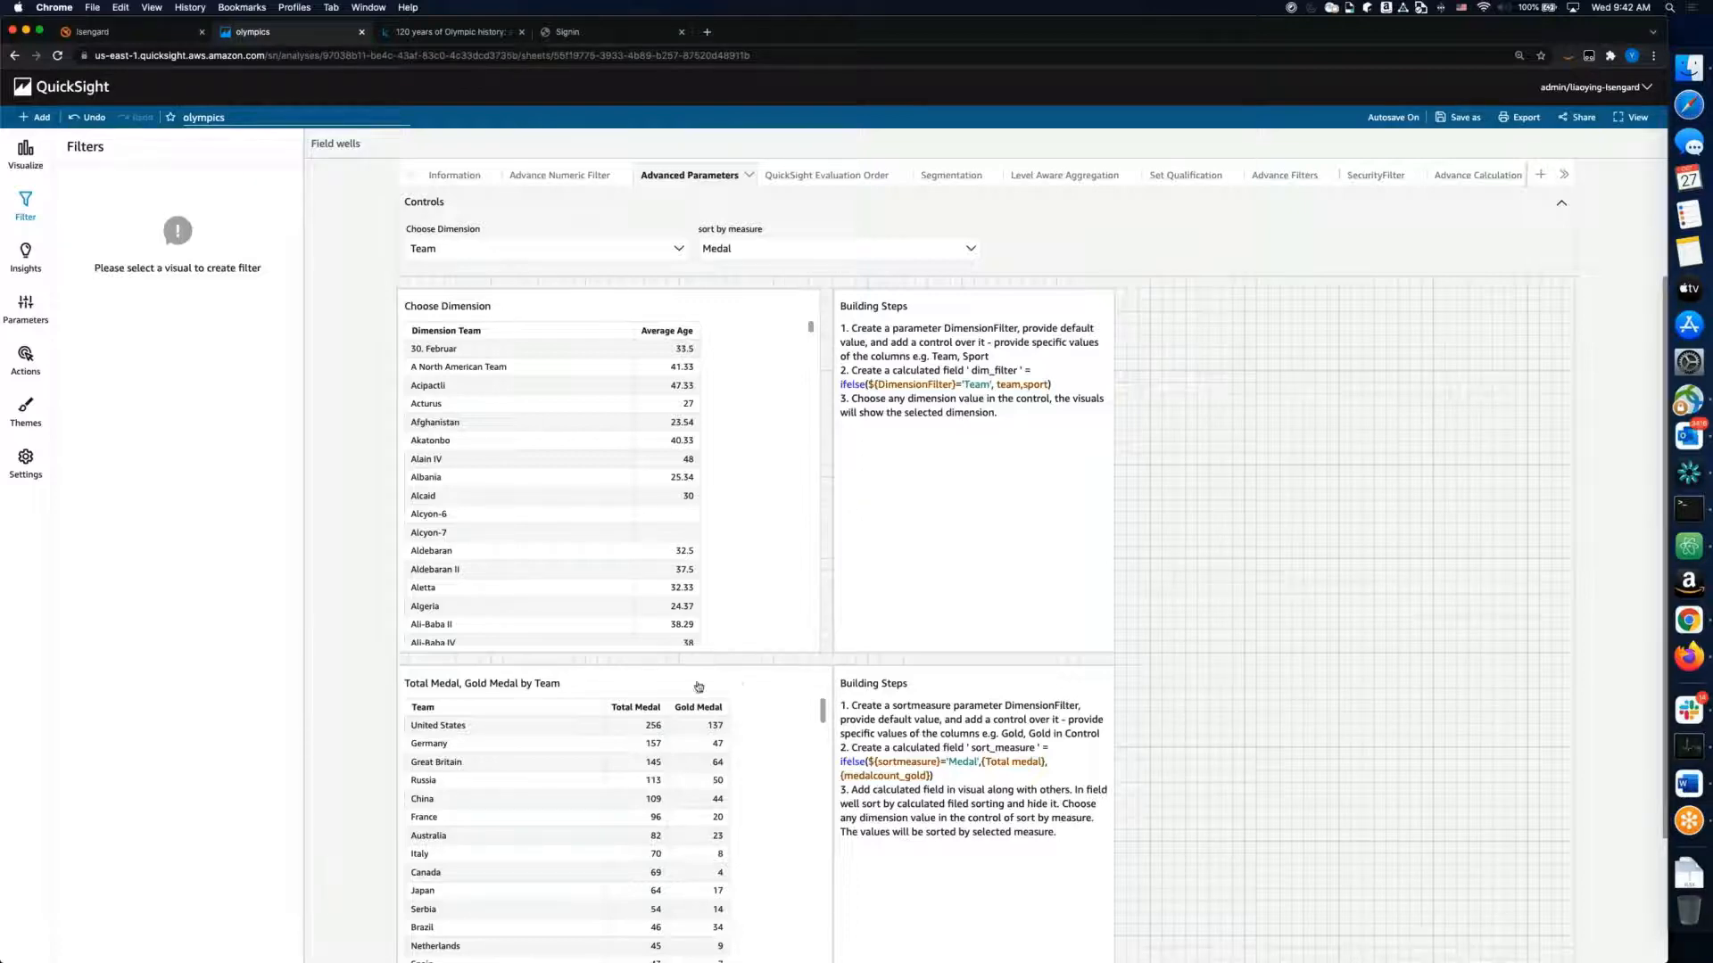
Step: Review the column options of Total Medal in the Total Medal, Gold Medal by Team table and leave them unchanged
{"action": "scroll", "coordinate": [1245, 700], "scroll_direction": "down", "scroll_amount": 3}
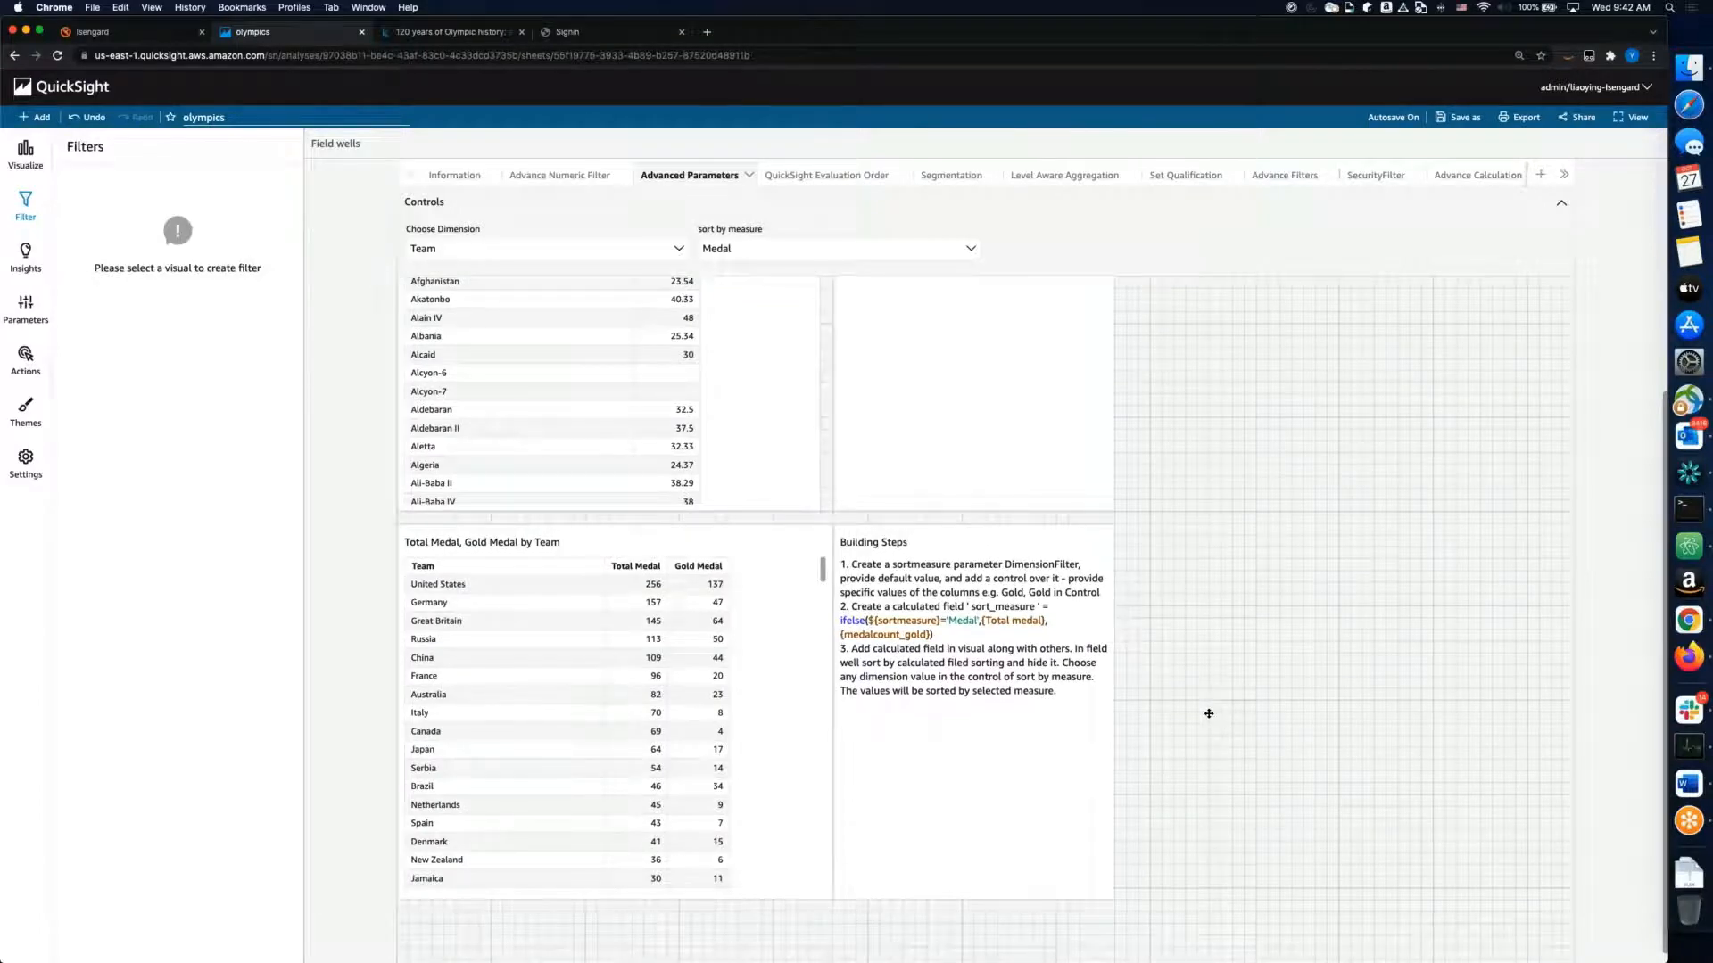
{"action": "right_click", "coordinate": [642, 571]}
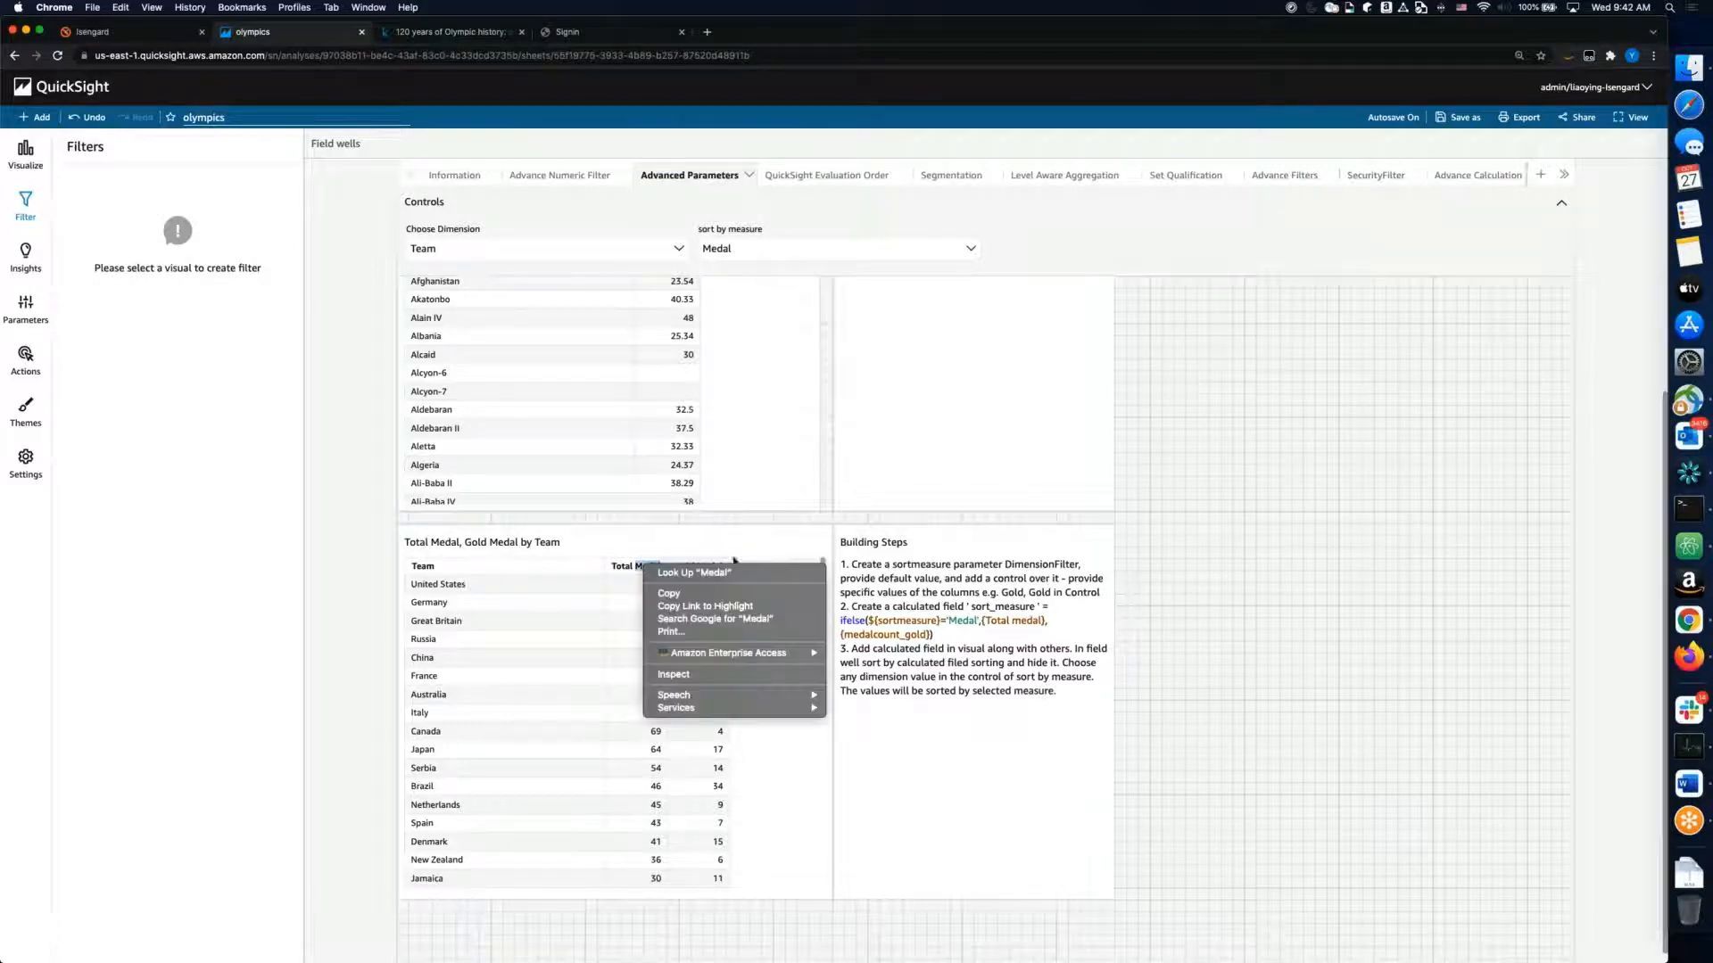
{"action": "key", "text": "Escape"}
{"action": "left_click", "coordinate": [652, 573]}
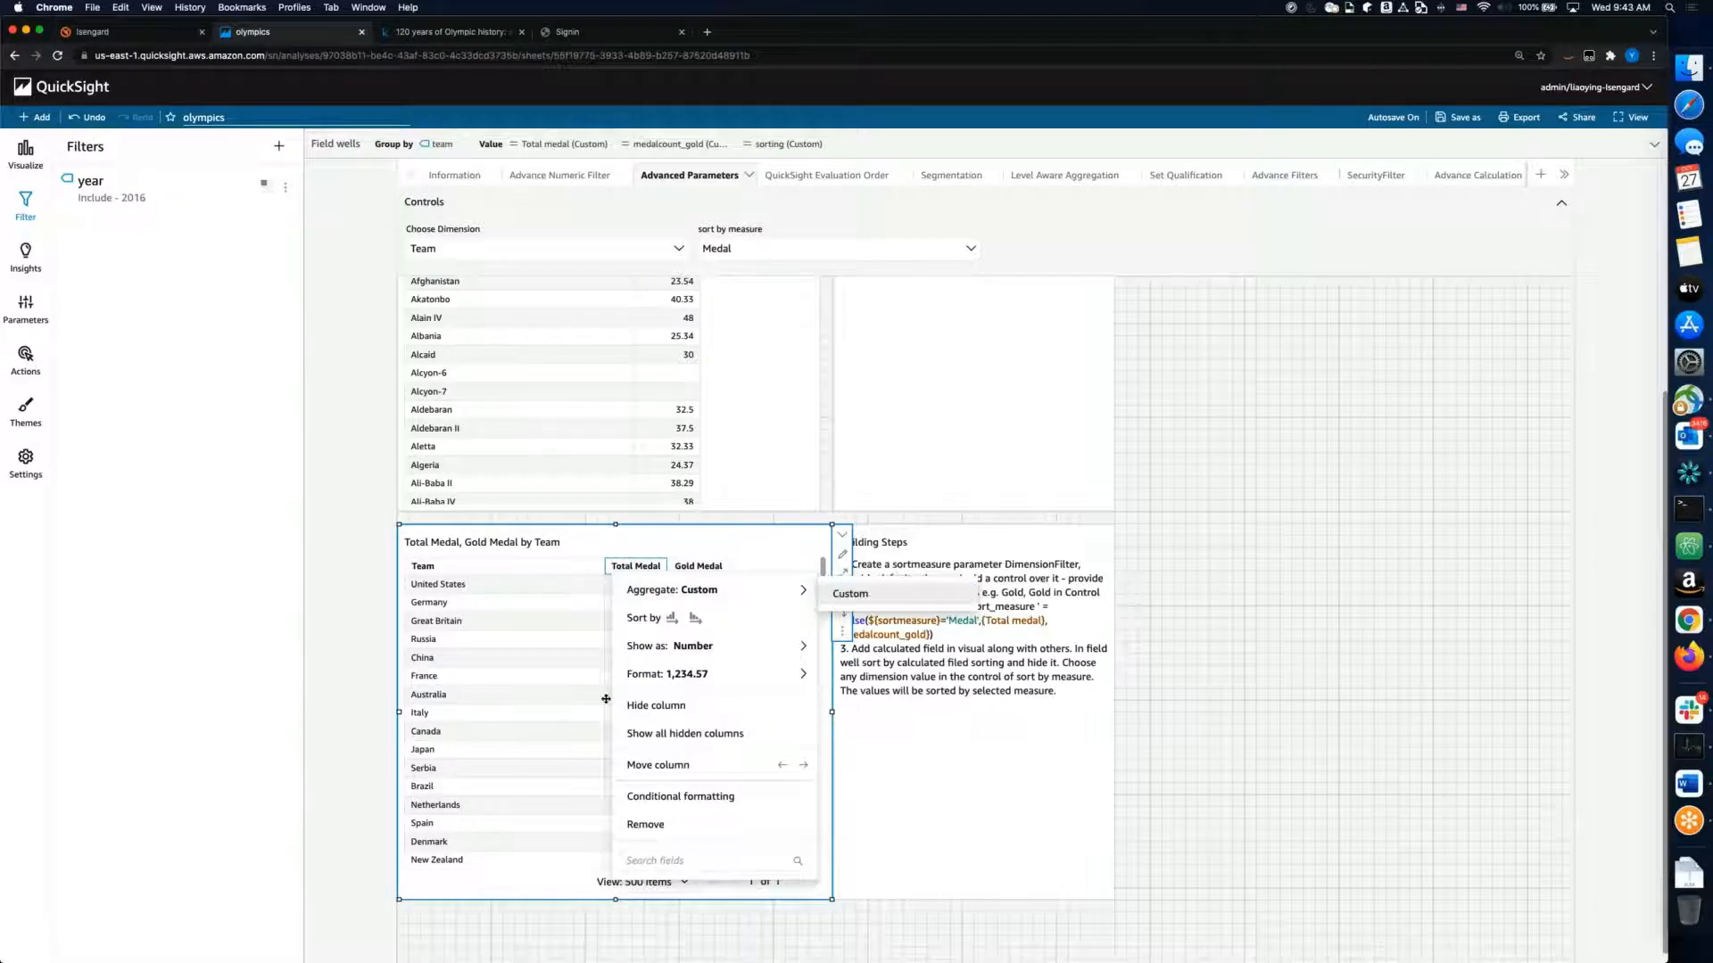
{"action": "left_click", "coordinate": [335, 671]}
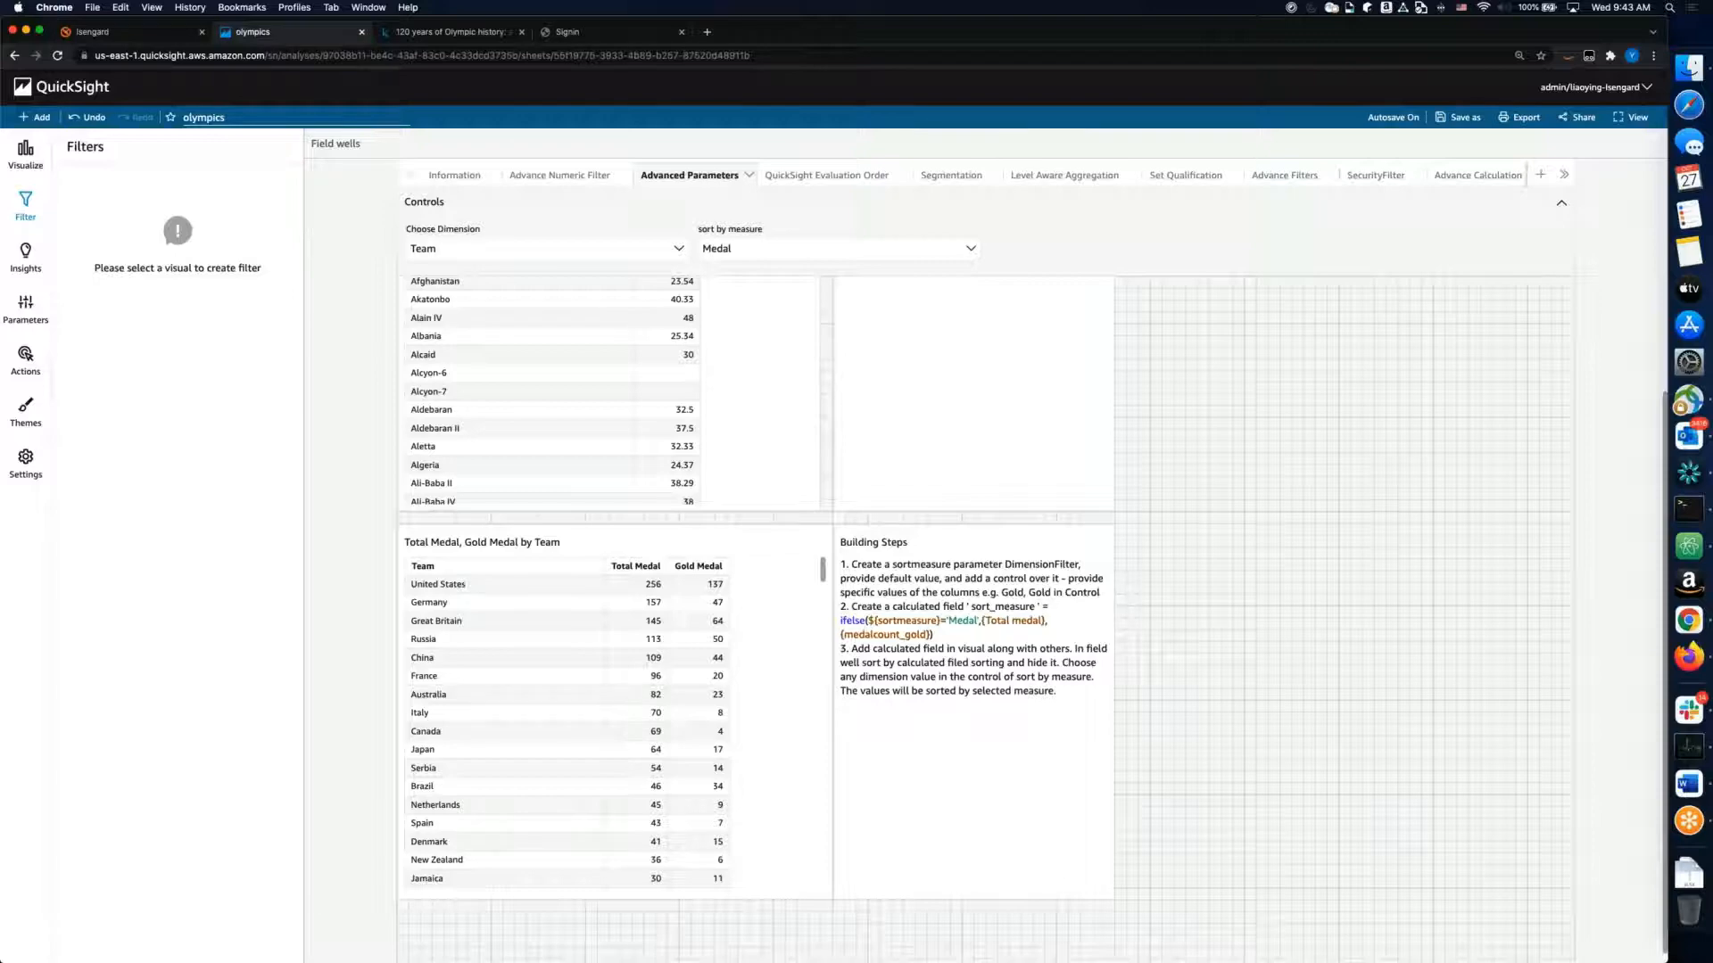
Step: Review the evaluation order diagrams on the QuickSight Evaluation Order sheet alongside the Top Teams example on the Advance Numeric Filter sheet
{"action": "left_click", "coordinate": [826, 176]}
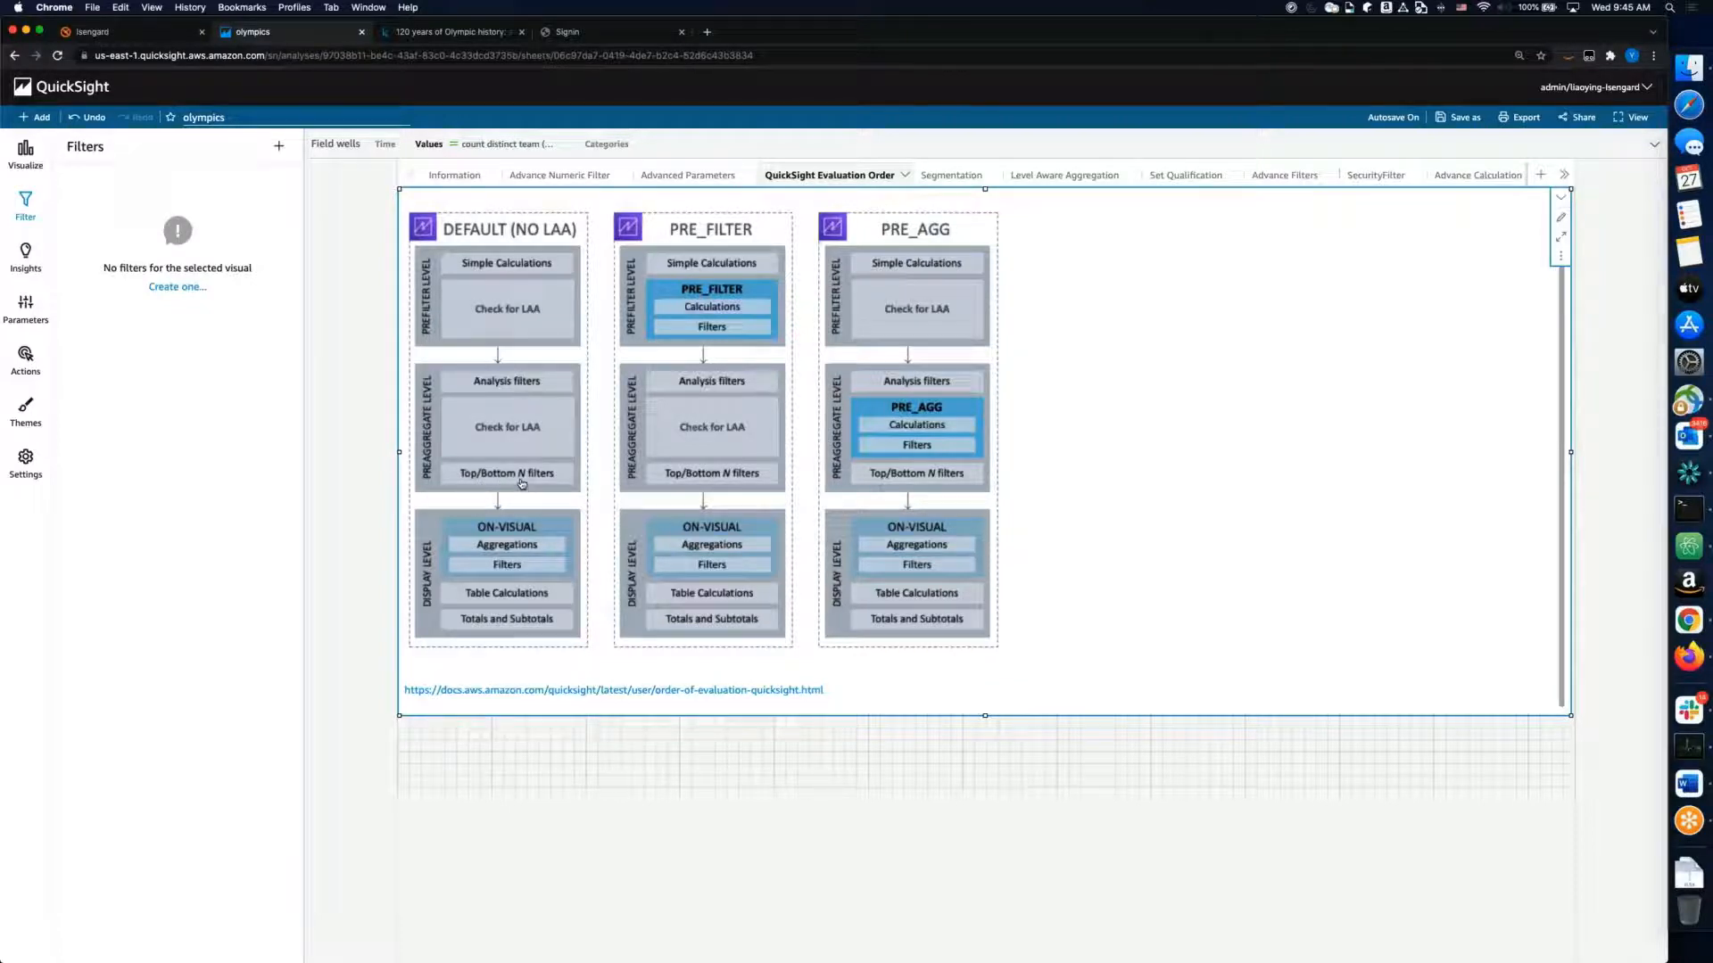
{"action": "left_click", "coordinate": [564, 176]}
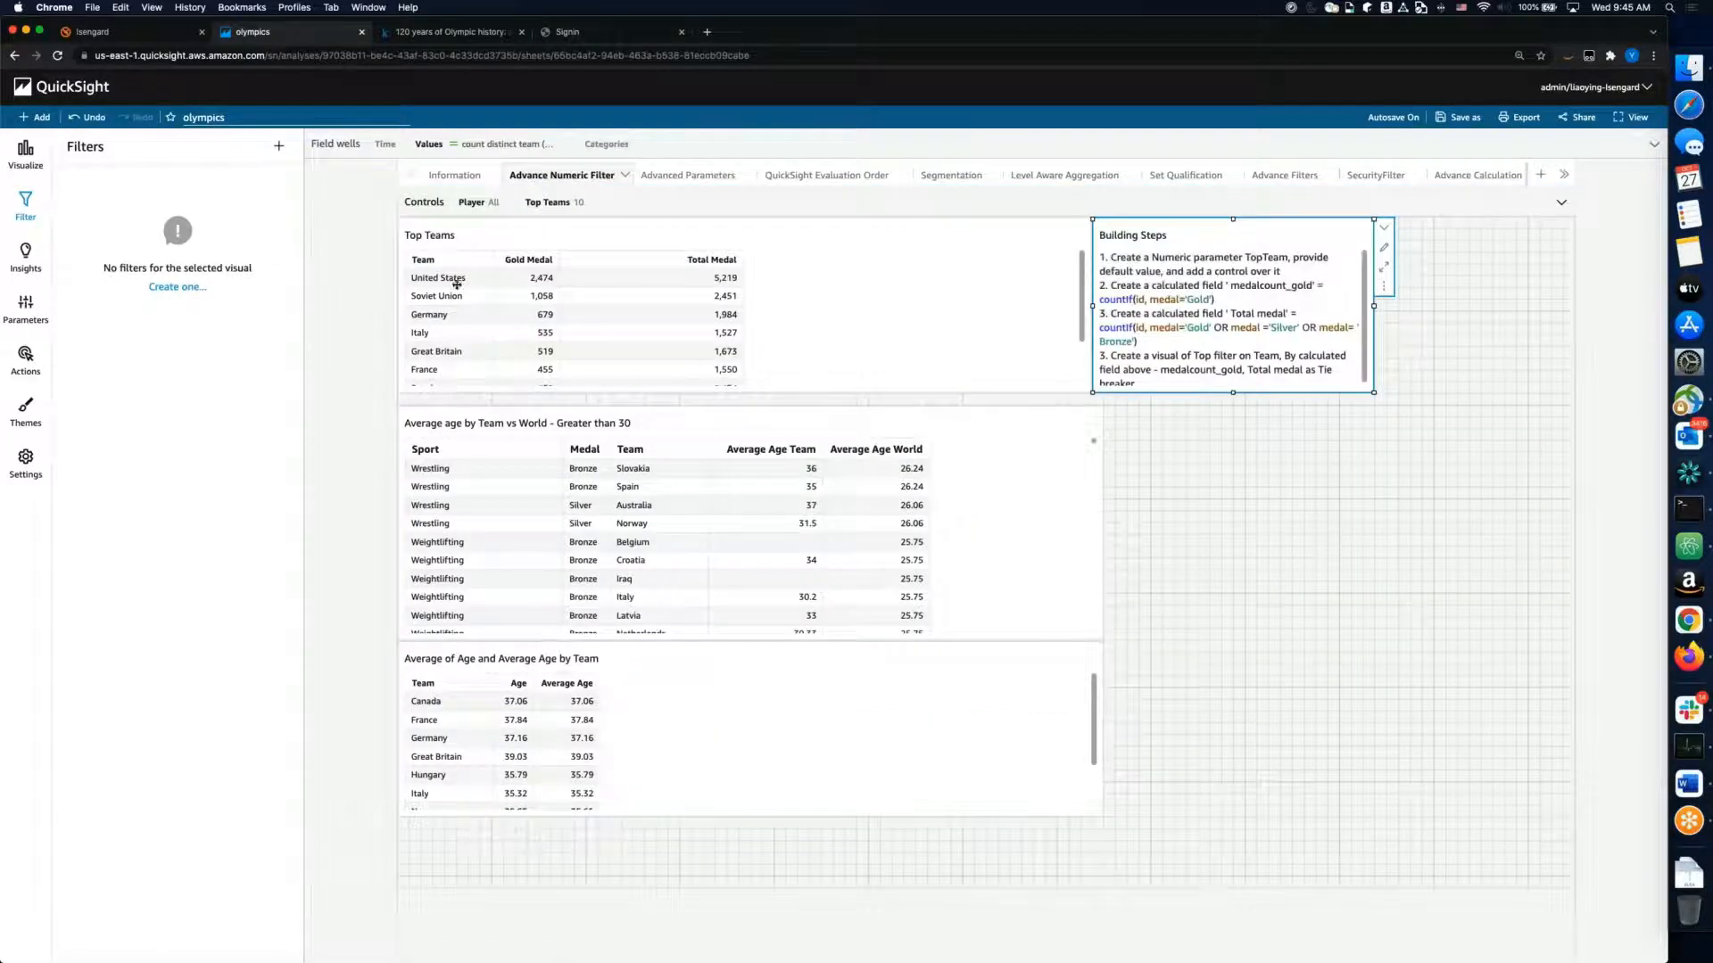
{"action": "left_click", "coordinate": [817, 177]}
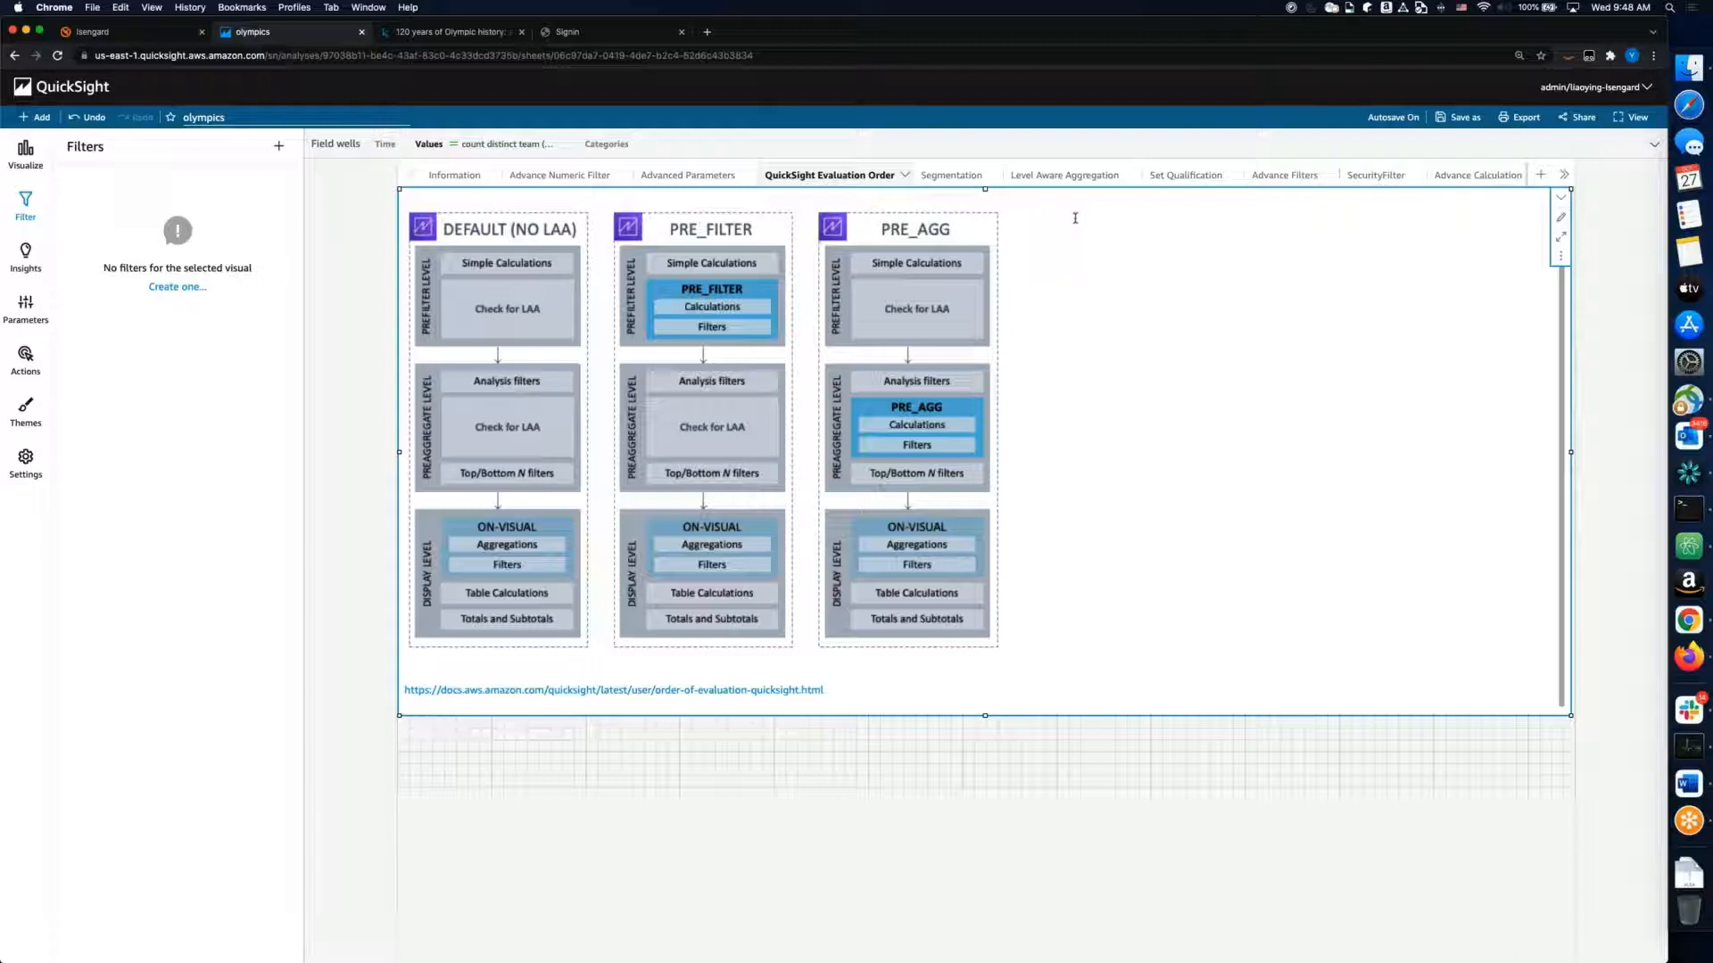
Step: Go to the Segmentation sheet and examine the All Sports and Team Sports definitions in the Sport Segmentation text
{"action": "left_click", "coordinate": [950, 182]}
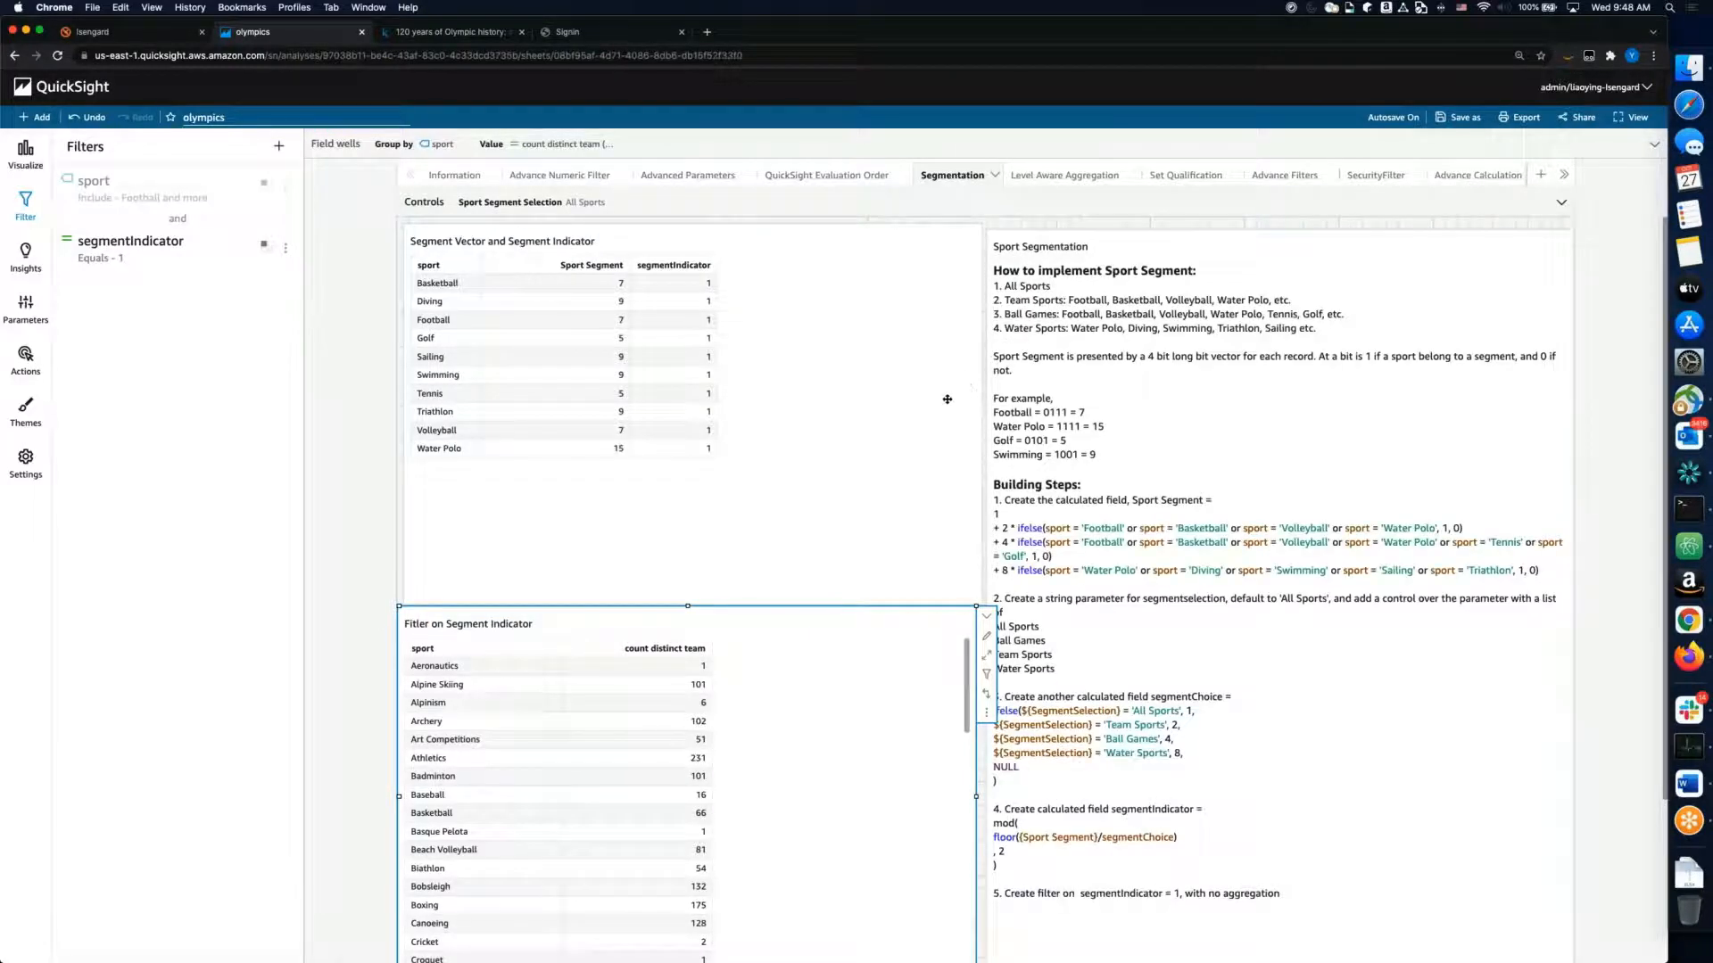
{"action": "left_click", "coordinate": [1229, 643]}
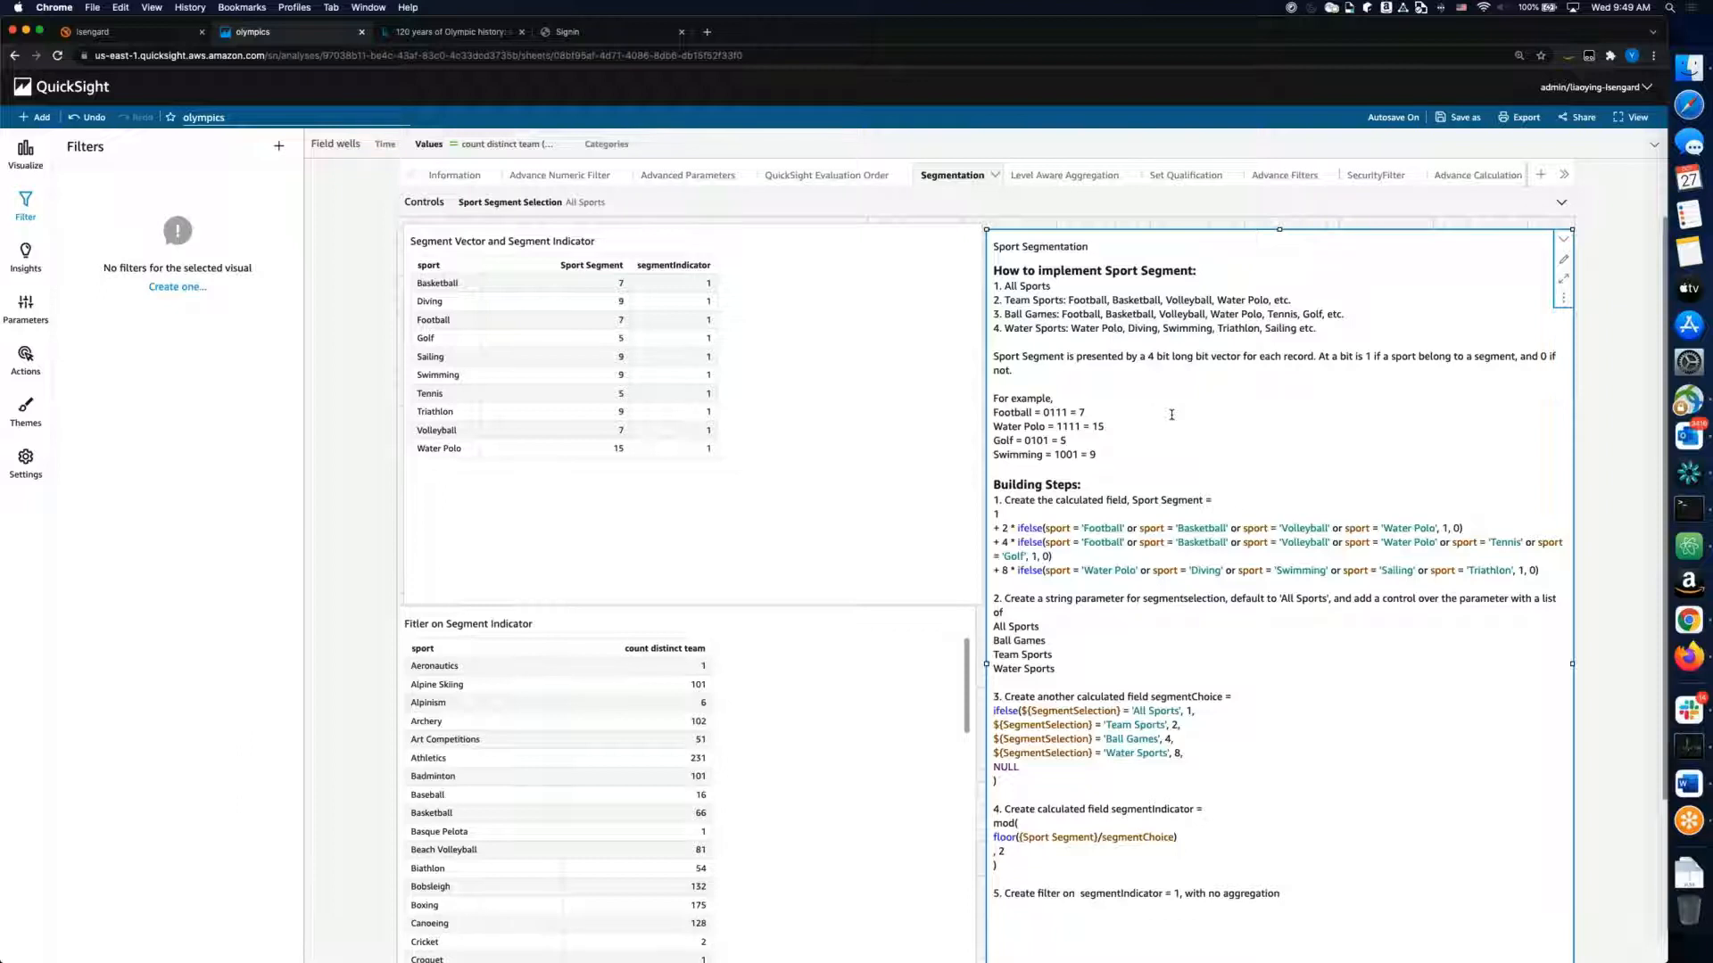
{"action": "triple_click", "coordinate": [1054, 286]}
{"action": "left_click_drag", "start_coordinate": [1006, 301], "coordinate": [1062, 297]}
{"action": "double_click", "coordinate": [1079, 300]}
{"action": "left_click", "coordinate": [1139, 301]}
{"action": "double_click", "coordinate": [1188, 301]}
{"action": "double_click", "coordinate": [1259, 300]}
{"action": "double_click", "coordinate": [1231, 301]}
Step: Examine which sports belong to the Ball Games and Water Sports segments in the Sport Segmentation text
{"action": "double_click", "coordinate": [1040, 315]}
{"action": "double_click", "coordinate": [1086, 316]}
{"action": "double_click", "coordinate": [1131, 315]}
{"action": "double_click", "coordinate": [1182, 315]}
{"action": "double_click", "coordinate": [1250, 315]}
{"action": "double_click", "coordinate": [1282, 315]}
{"action": "double_click", "coordinate": [1311, 315]}
{"action": "double_click", "coordinate": [1278, 330]}
{"action": "double_click", "coordinate": [1018, 328]}
{"action": "scroll", "coordinate": [1175, 465], "scroll_direction": "down", "scroll_amount": 1}
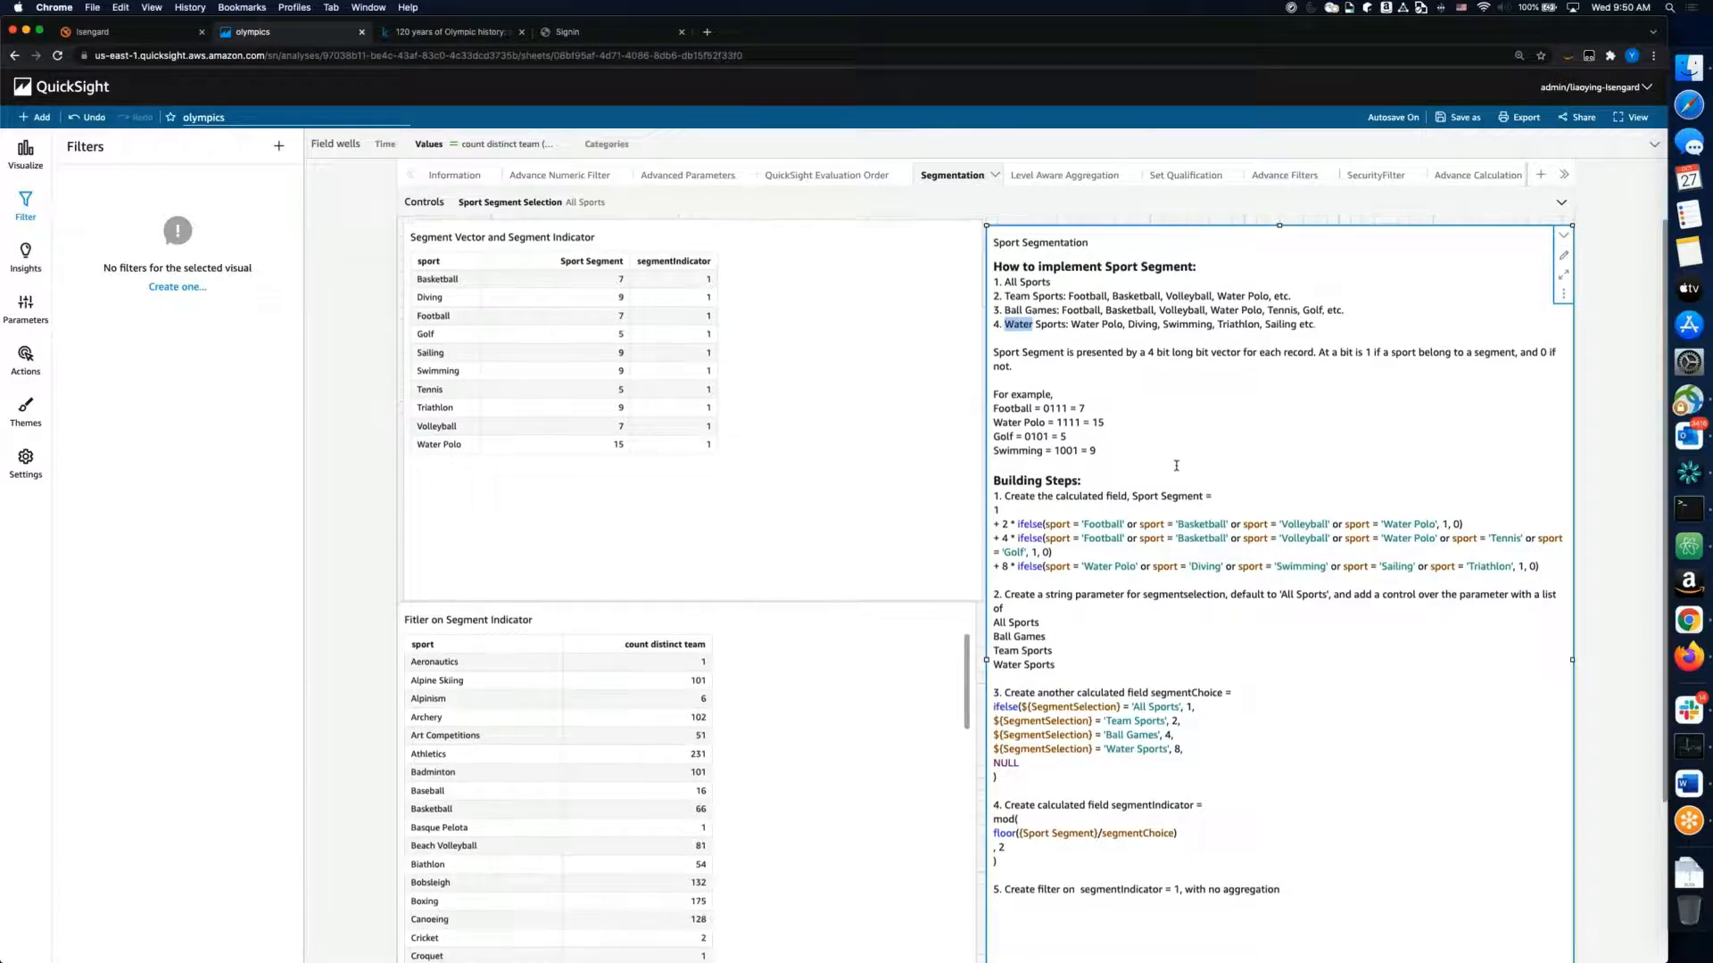
{"action": "scroll", "coordinate": [1175, 466], "scroll_direction": "down", "scroll_amount": 5}
{"action": "scroll", "coordinate": [1176, 466], "scroll_direction": "up", "scroll_amount": 5}
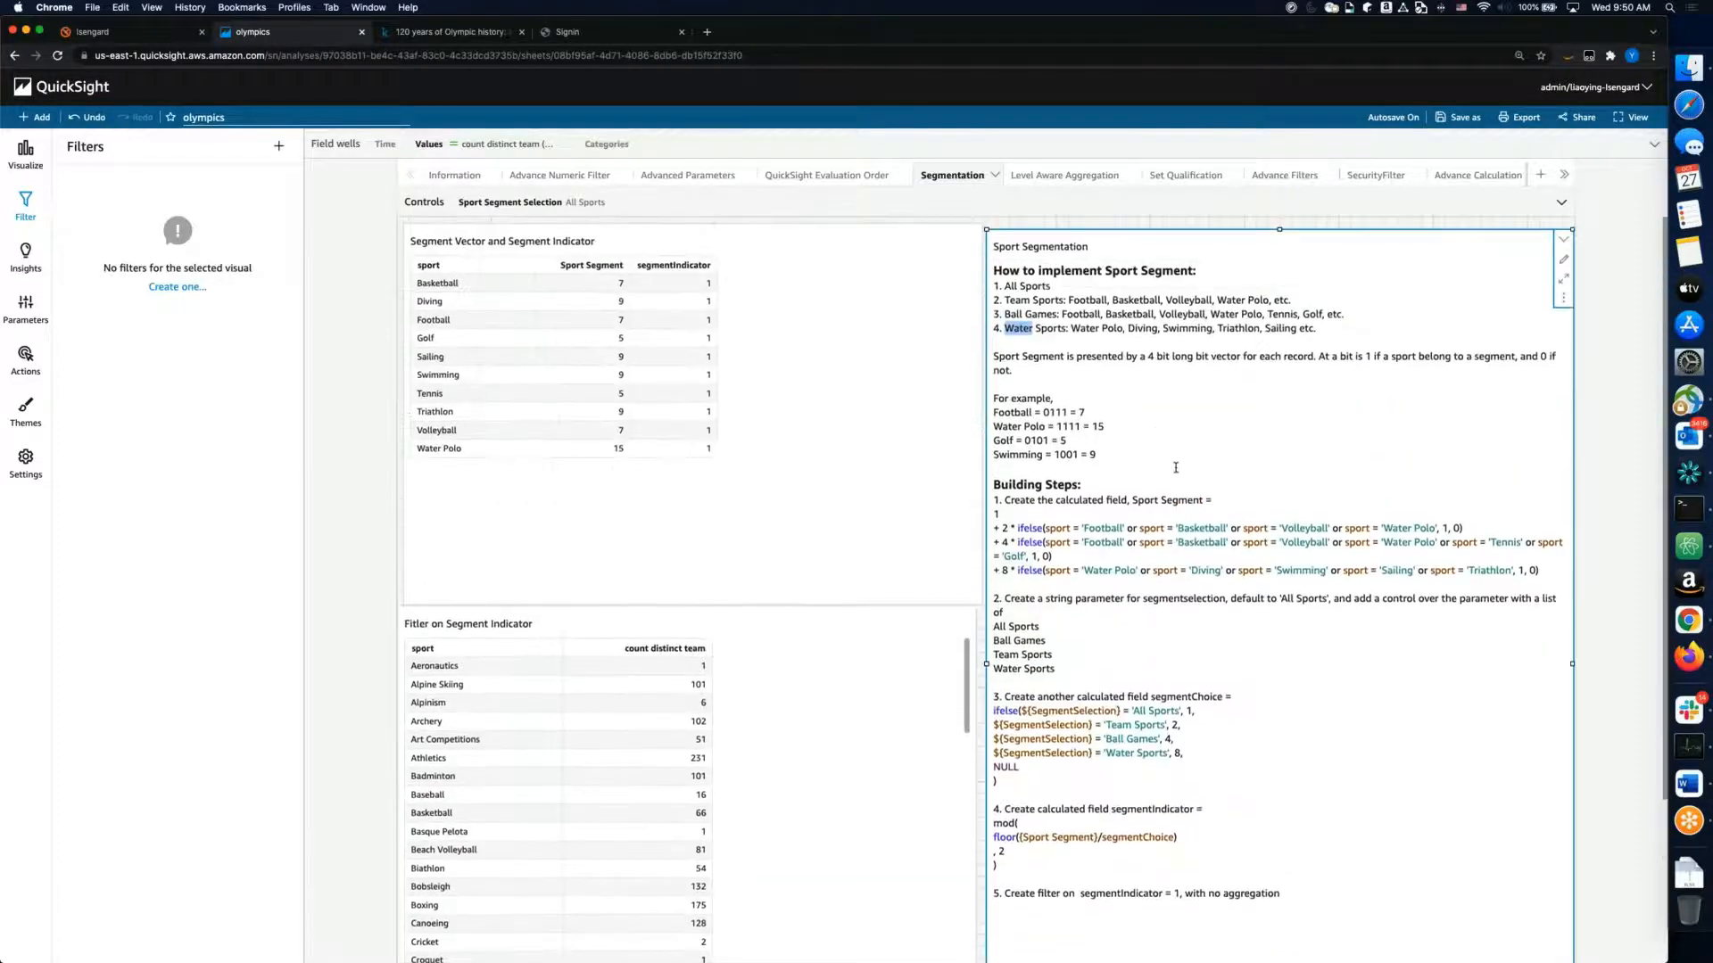
Step: Examine the bit vector examples for Football, Water Polo, Golf and Swimming in the Sport Segmentation text
{"action": "left_click", "coordinate": [1129, 464]}
{"action": "double_click", "coordinate": [1017, 411]}
{"action": "left_click_drag", "start_coordinate": [1061, 412], "coordinate": [1068, 411]}
{"action": "left_click_drag", "start_coordinate": [1037, 415], "coordinate": [1055, 416]}
{"action": "double_click", "coordinate": [1082, 413]}
{"action": "left_click", "coordinate": [1027, 426]}
{"action": "double_click", "coordinate": [1099, 426]}
{"action": "double_click", "coordinate": [1002, 440]}
{"action": "left_click", "coordinate": [1044, 440]}
{"action": "double_click", "coordinate": [1012, 452]}
{"action": "left_click", "coordinate": [1104, 452]}
Step: Examine the first building step, covering the Sport Segment formula and its team sports ifelse term multiplied by 2
{"action": "scroll", "coordinate": [1097, 511], "scroll_direction": "down", "scroll_amount": 1}
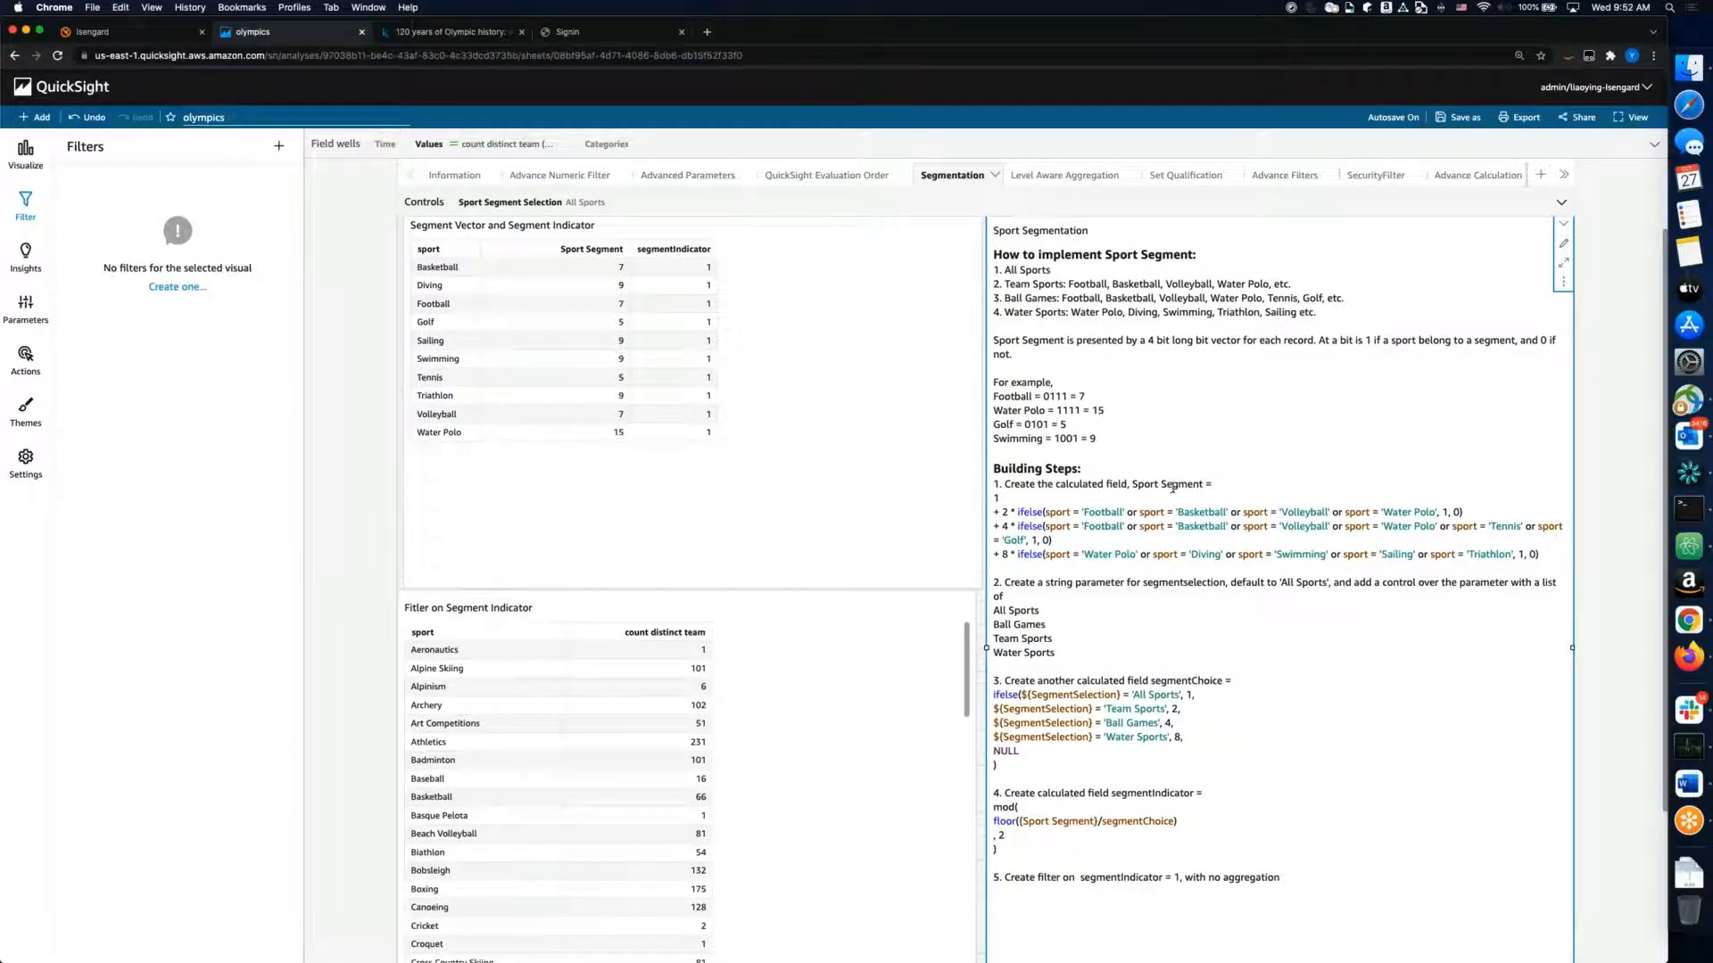
{"action": "double_click", "coordinate": [1146, 484]}
{"action": "double_click", "coordinate": [1187, 485]}
{"action": "double_click", "coordinate": [1023, 512]}
{"action": "left_click", "coordinate": [1009, 511]}
{"action": "left_click_drag", "start_coordinate": [1043, 511], "coordinate": [1467, 511]}
{"action": "left_click", "coordinate": [1474, 509]}
{"action": "left_click_drag", "start_coordinate": [1015, 513], "coordinate": [1009, 513]}
{"action": "left_click", "coordinate": [1006, 500]}
{"action": "double_click", "coordinate": [1004, 513]}
Step: Open the Sport Segment calculated field, examine its commented formula, and leave without saving
{"action": "left_click", "coordinate": [534, 371]}
{"action": "left_click", "coordinate": [25, 152]}
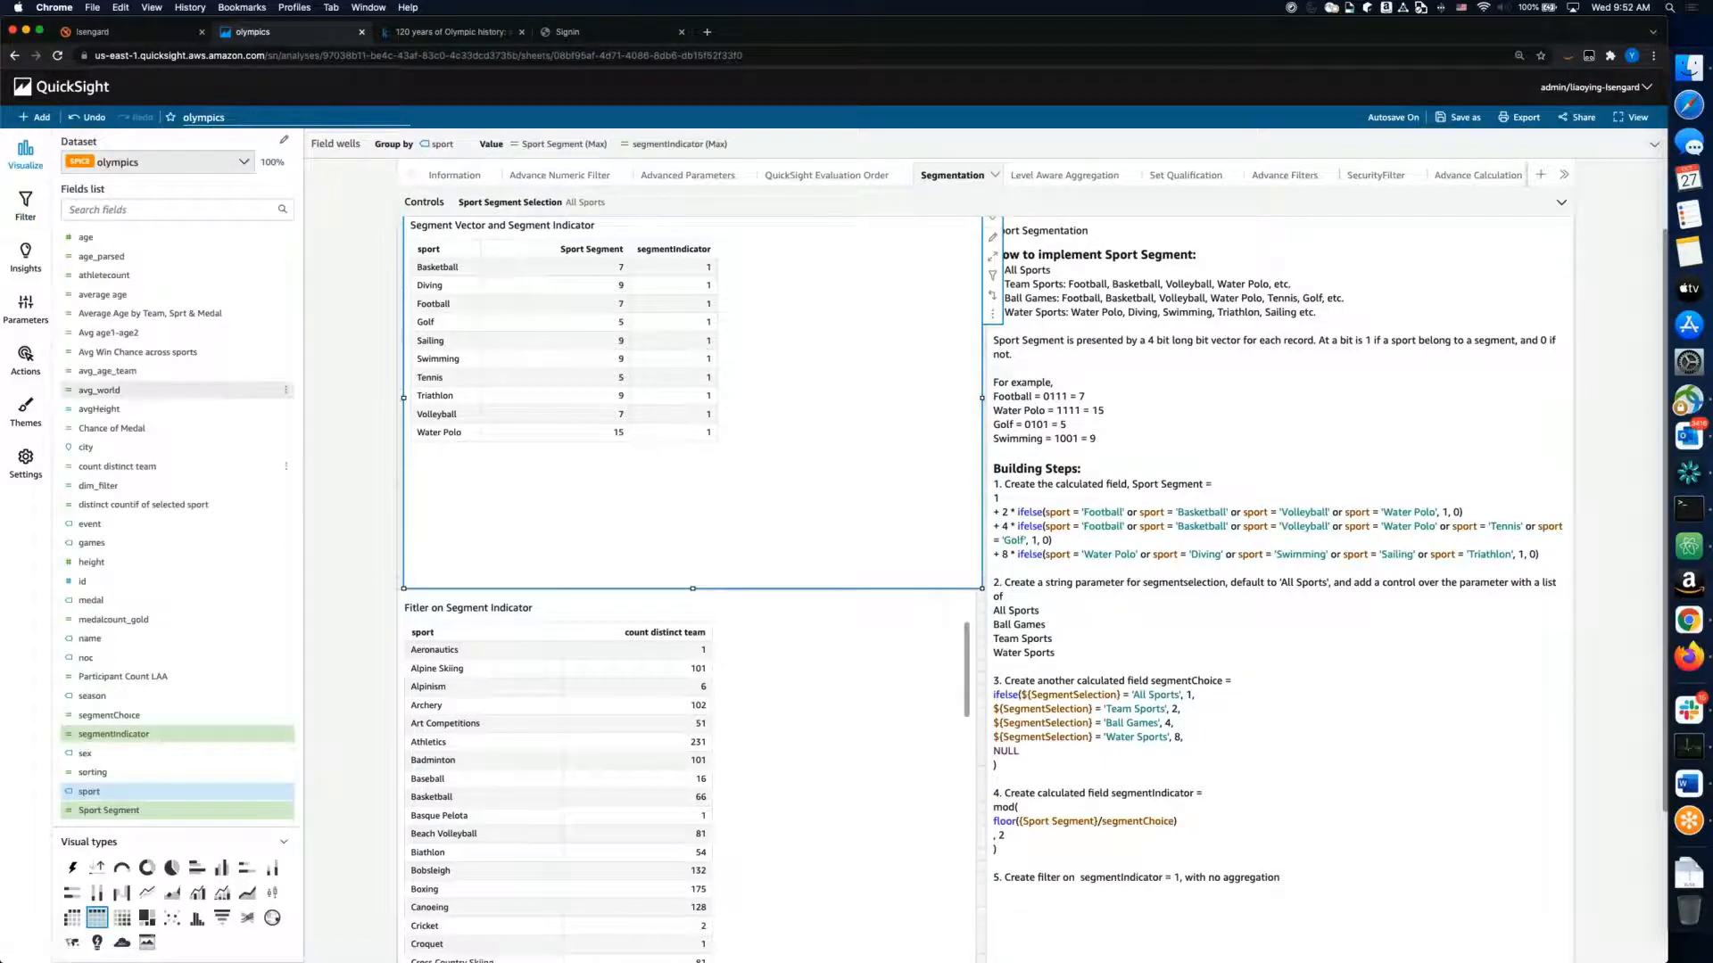
{"action": "scroll", "coordinate": [158, 549], "scroll_direction": "down", "scroll_amount": 3}
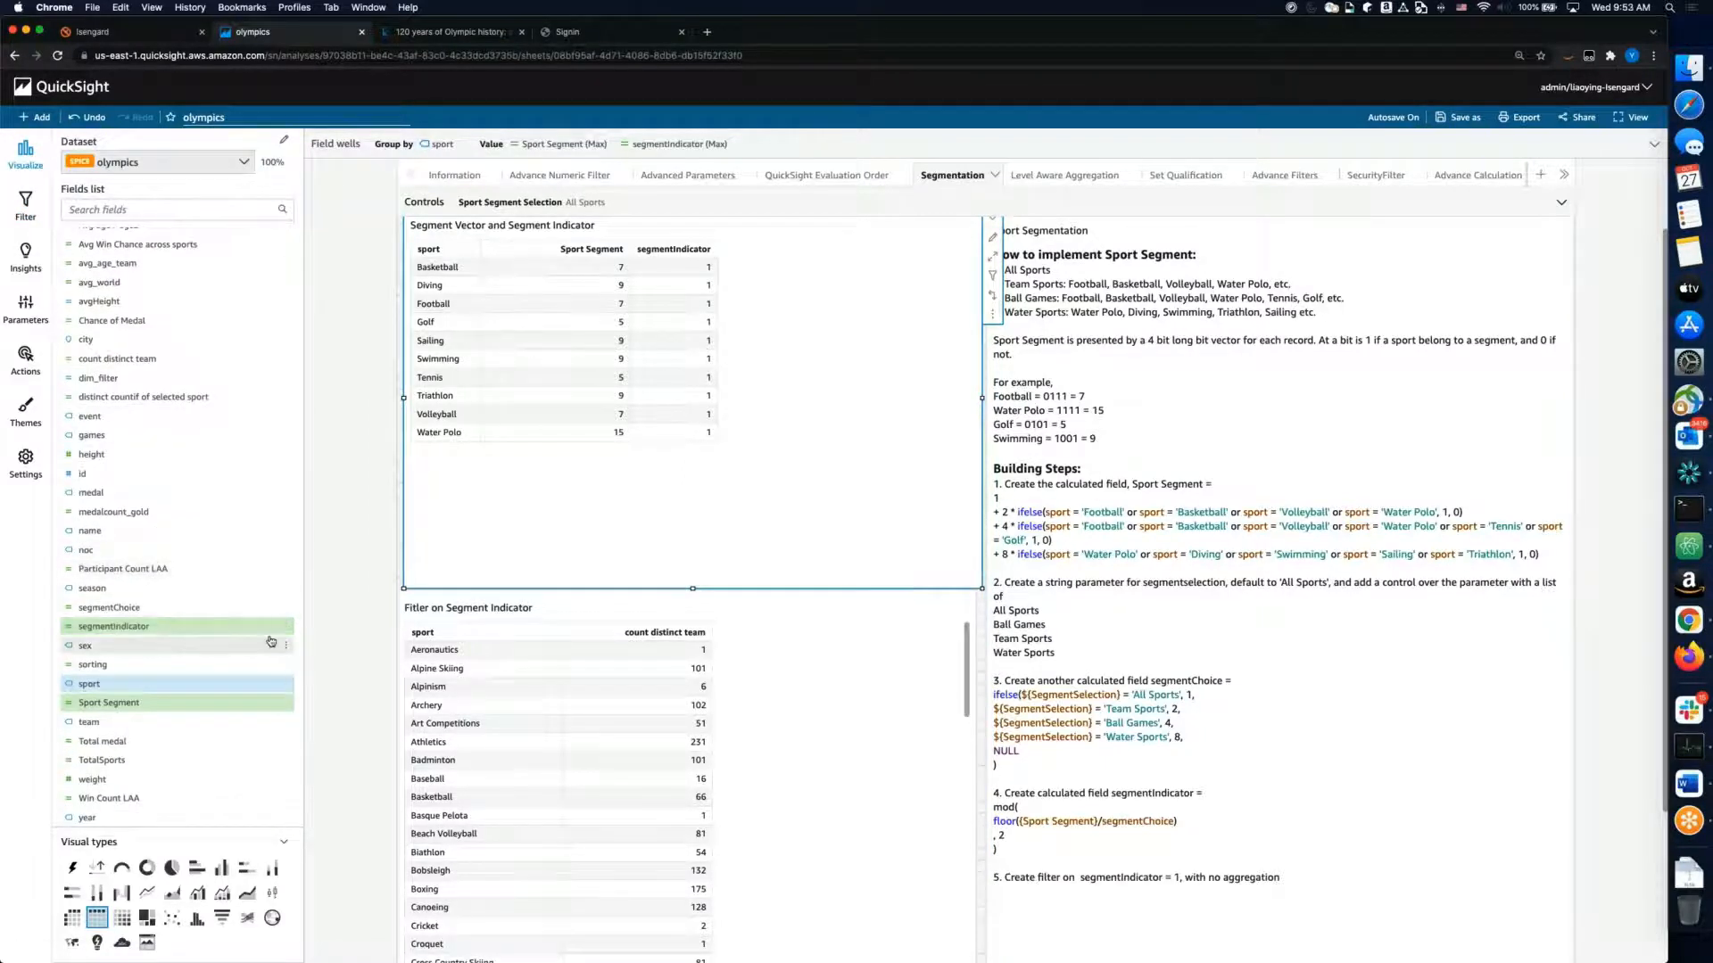
{"action": "left_click", "coordinate": [286, 703]}
{"action": "left_click", "coordinate": [355, 805]}
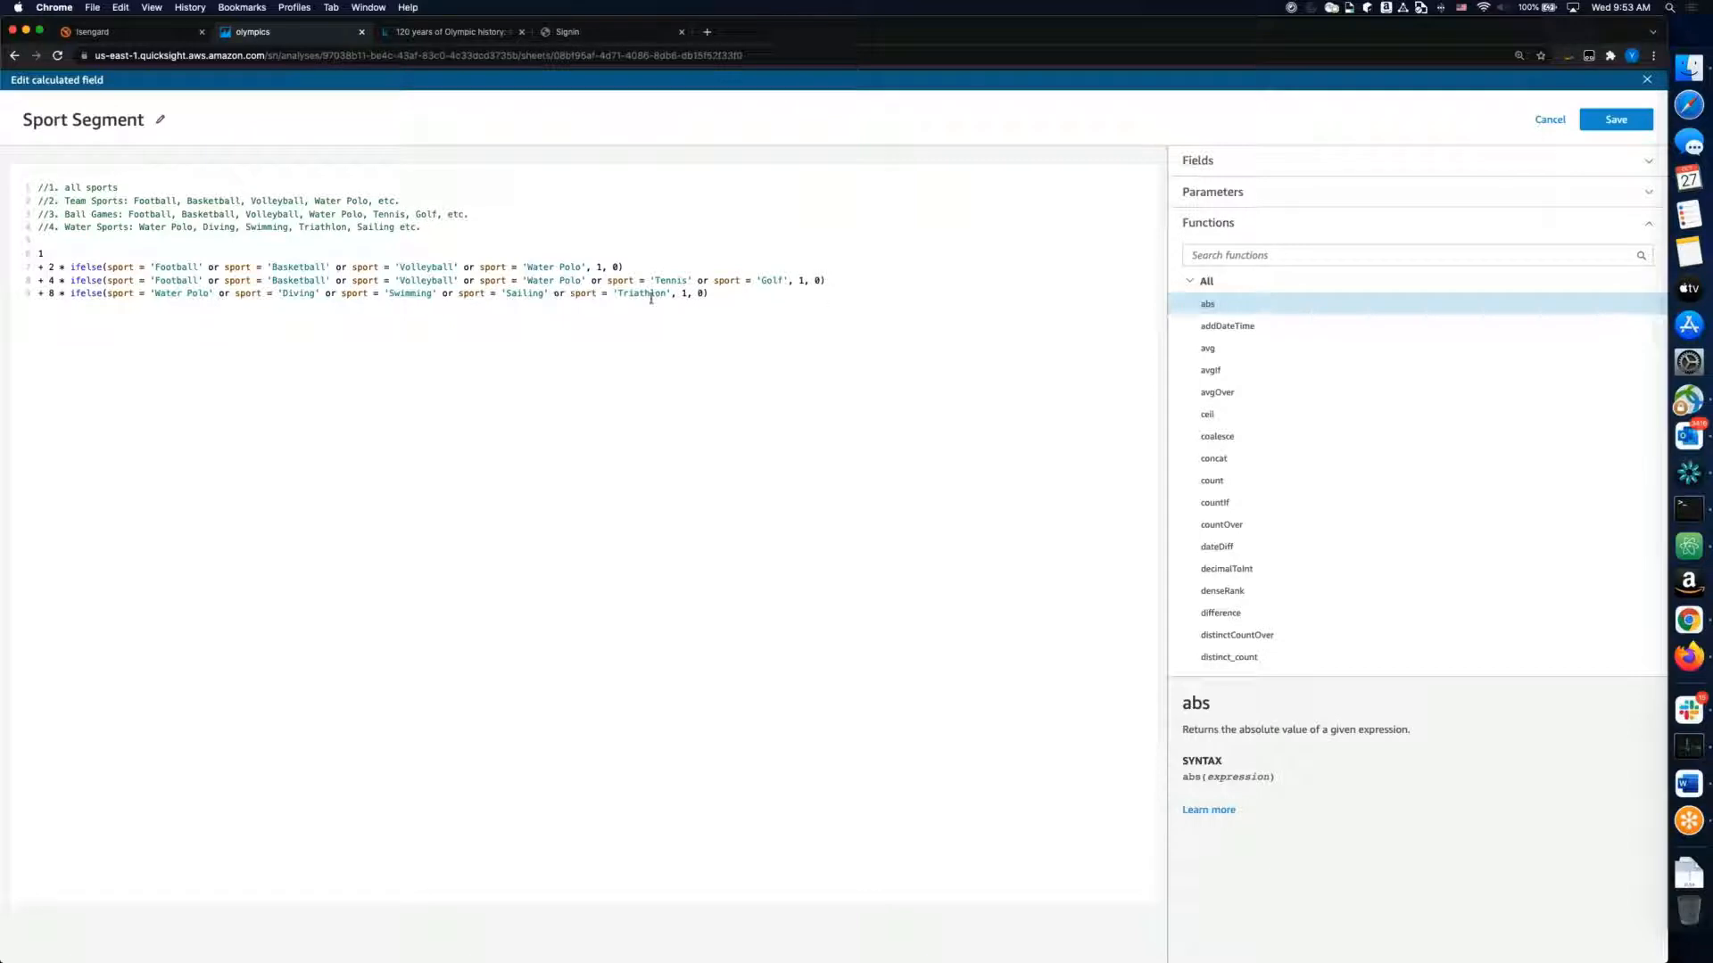
{"action": "left_click", "coordinate": [1548, 119]}
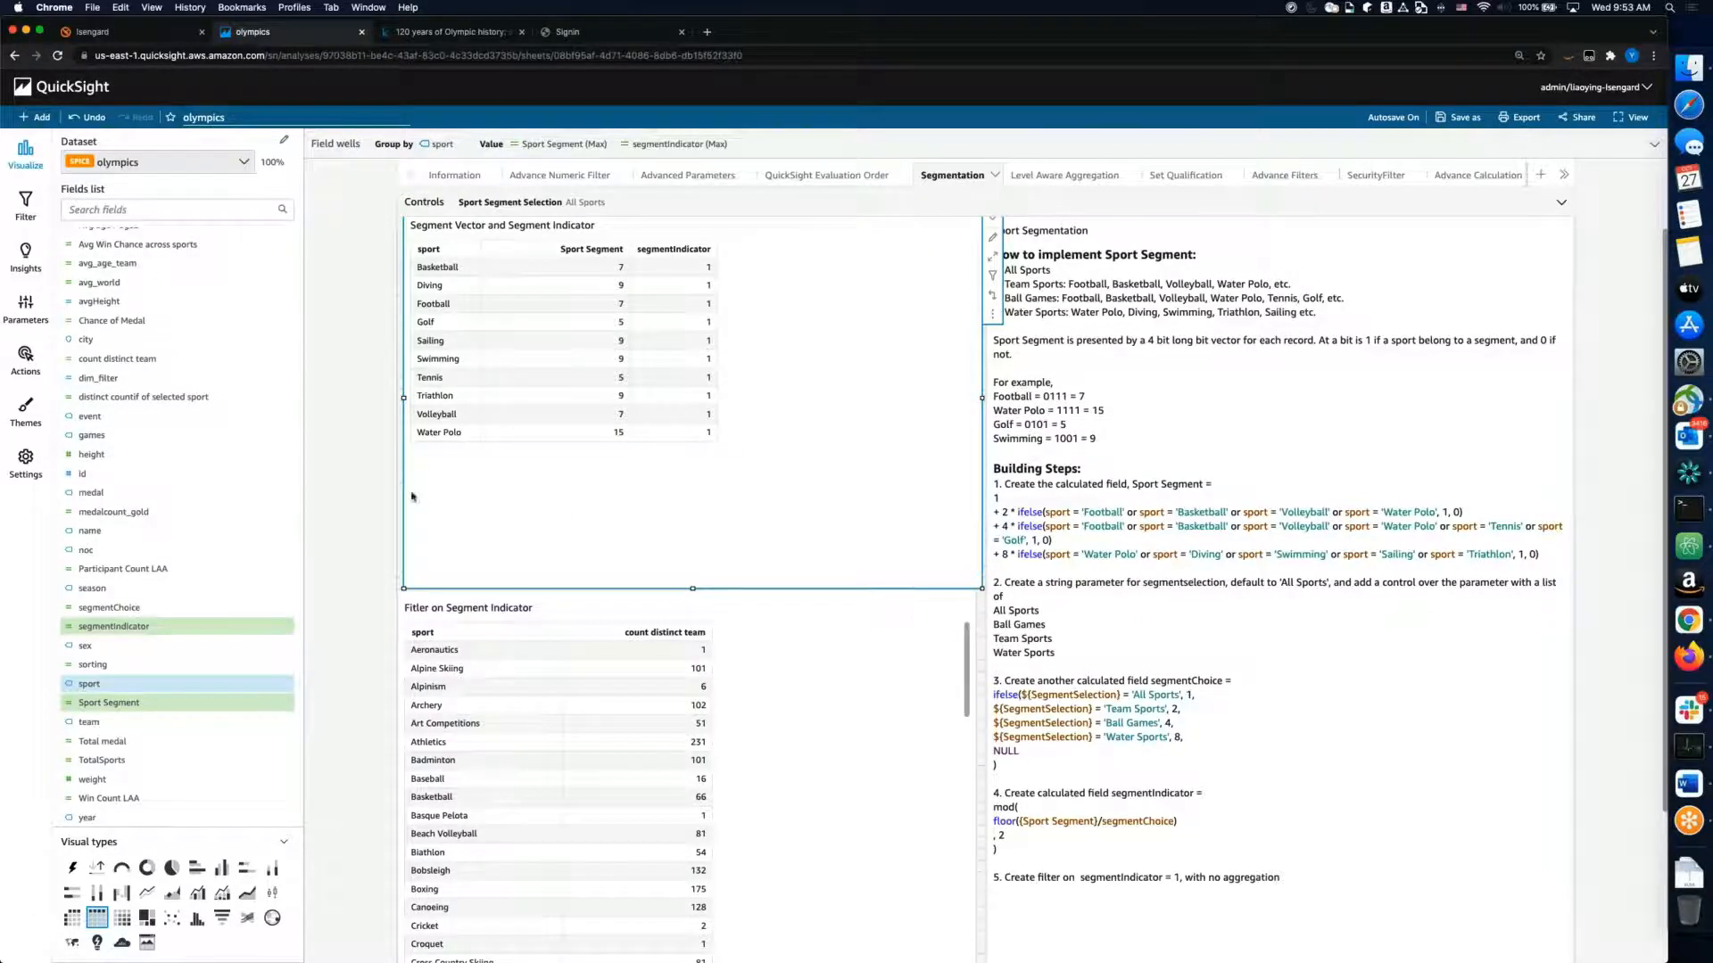
Step: Check the sport filter on the Segment Vector and Segment Indicator table and the aggregation of its Sport Segment value
{"action": "scroll", "coordinate": [348, 446], "scroll_direction": "up", "scroll_amount": 1}
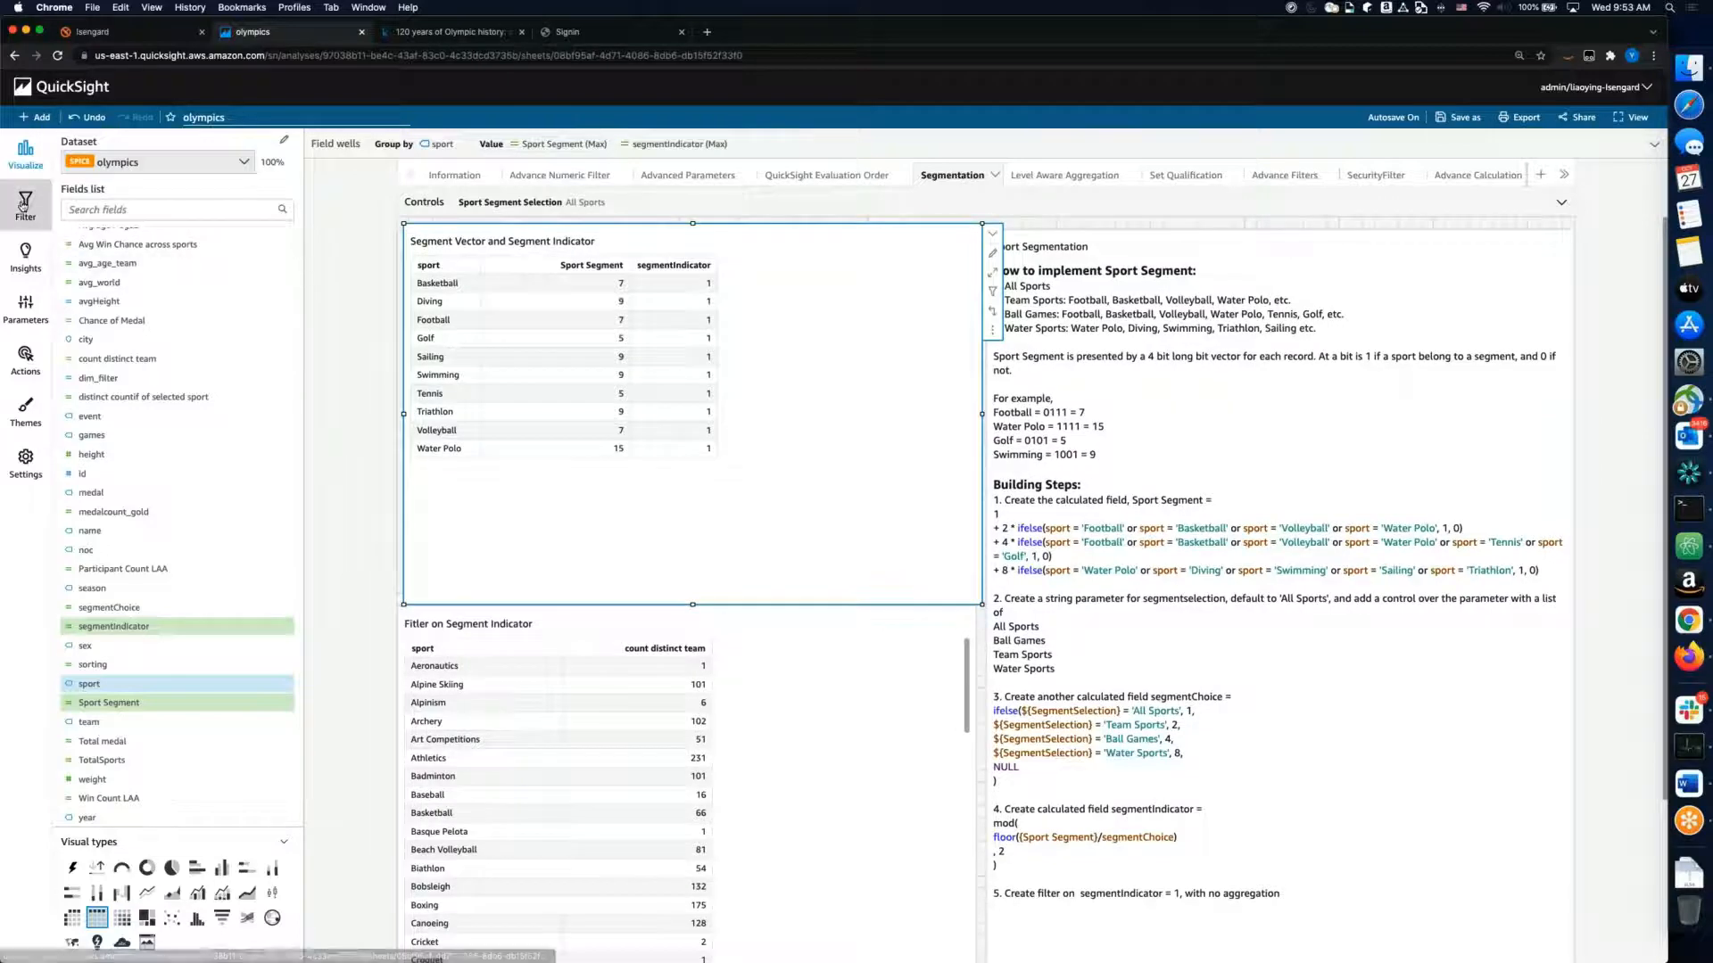
{"action": "left_click", "coordinate": [25, 204]}
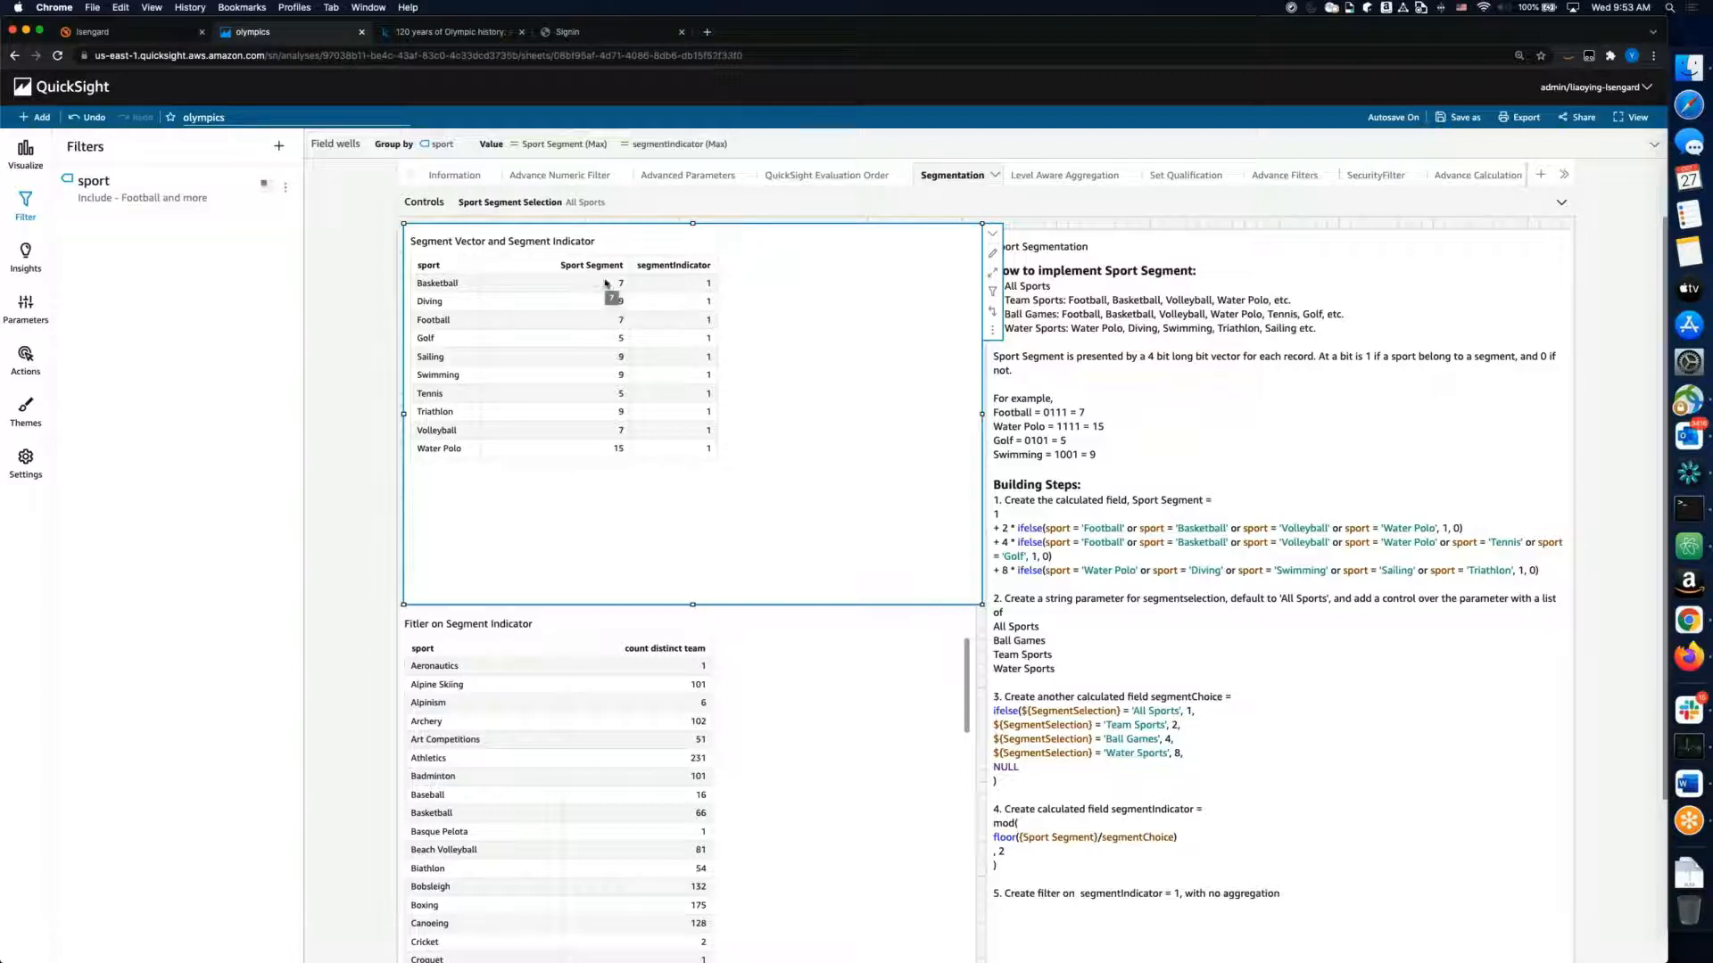
{"action": "left_click", "coordinate": [330, 146]}
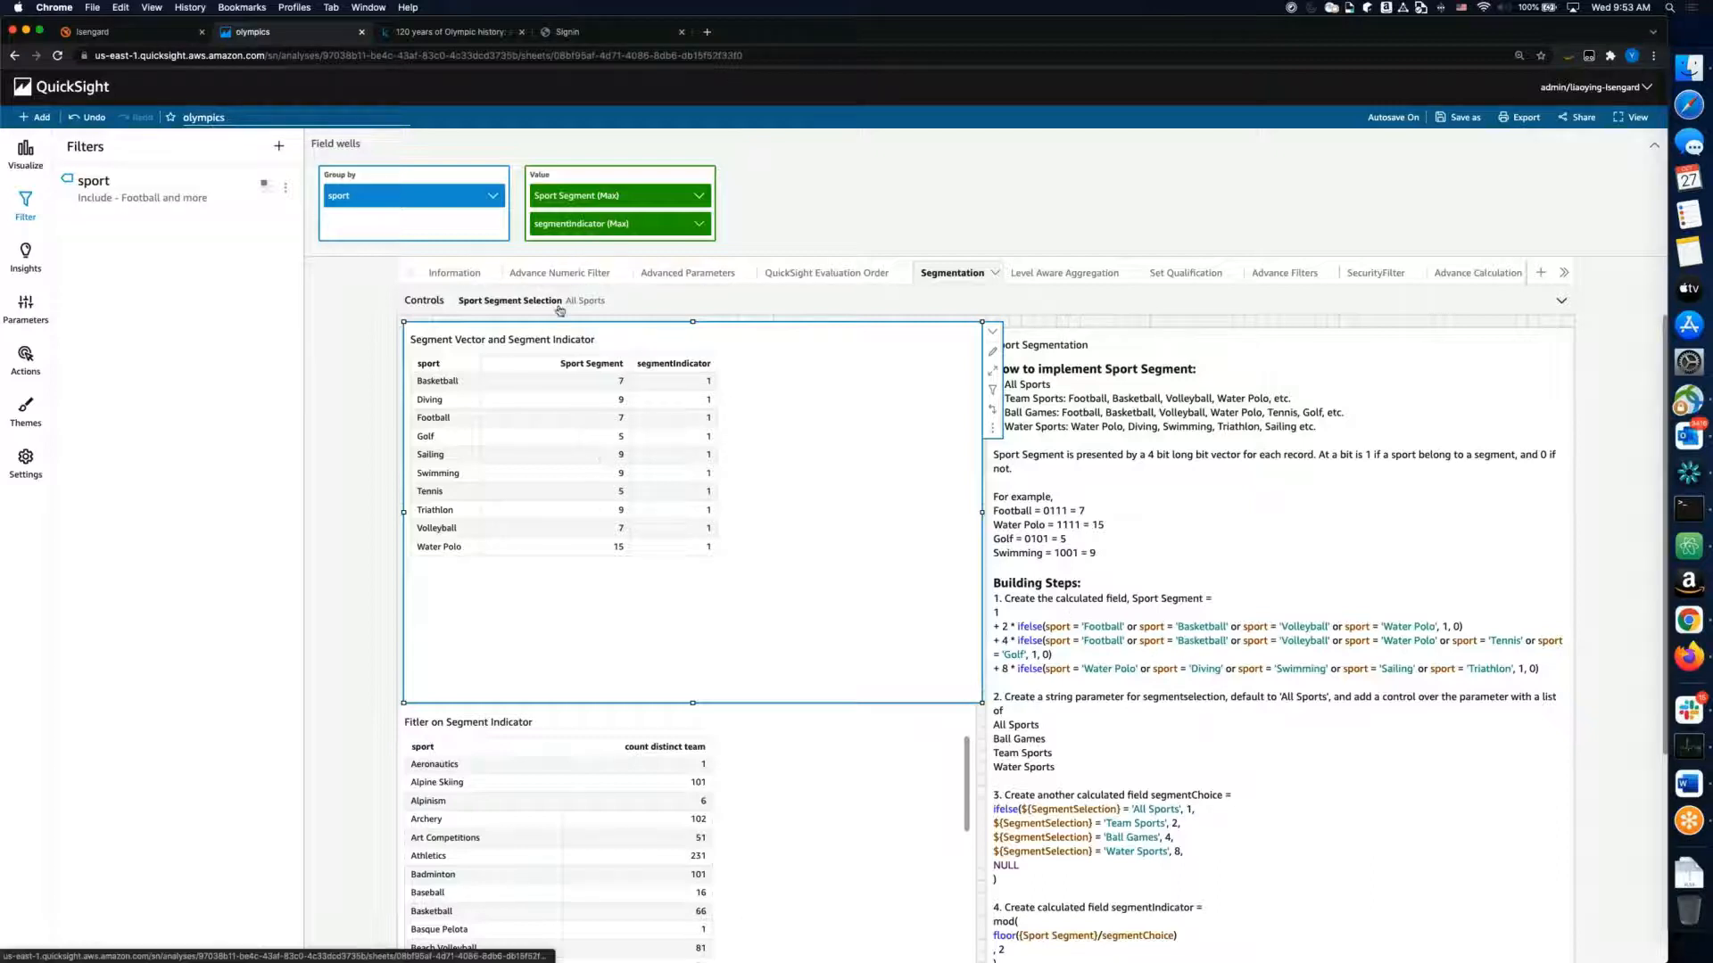
{"action": "left_click", "coordinate": [699, 196]}
{"action": "mouse_move", "coordinate": [707, 223]}
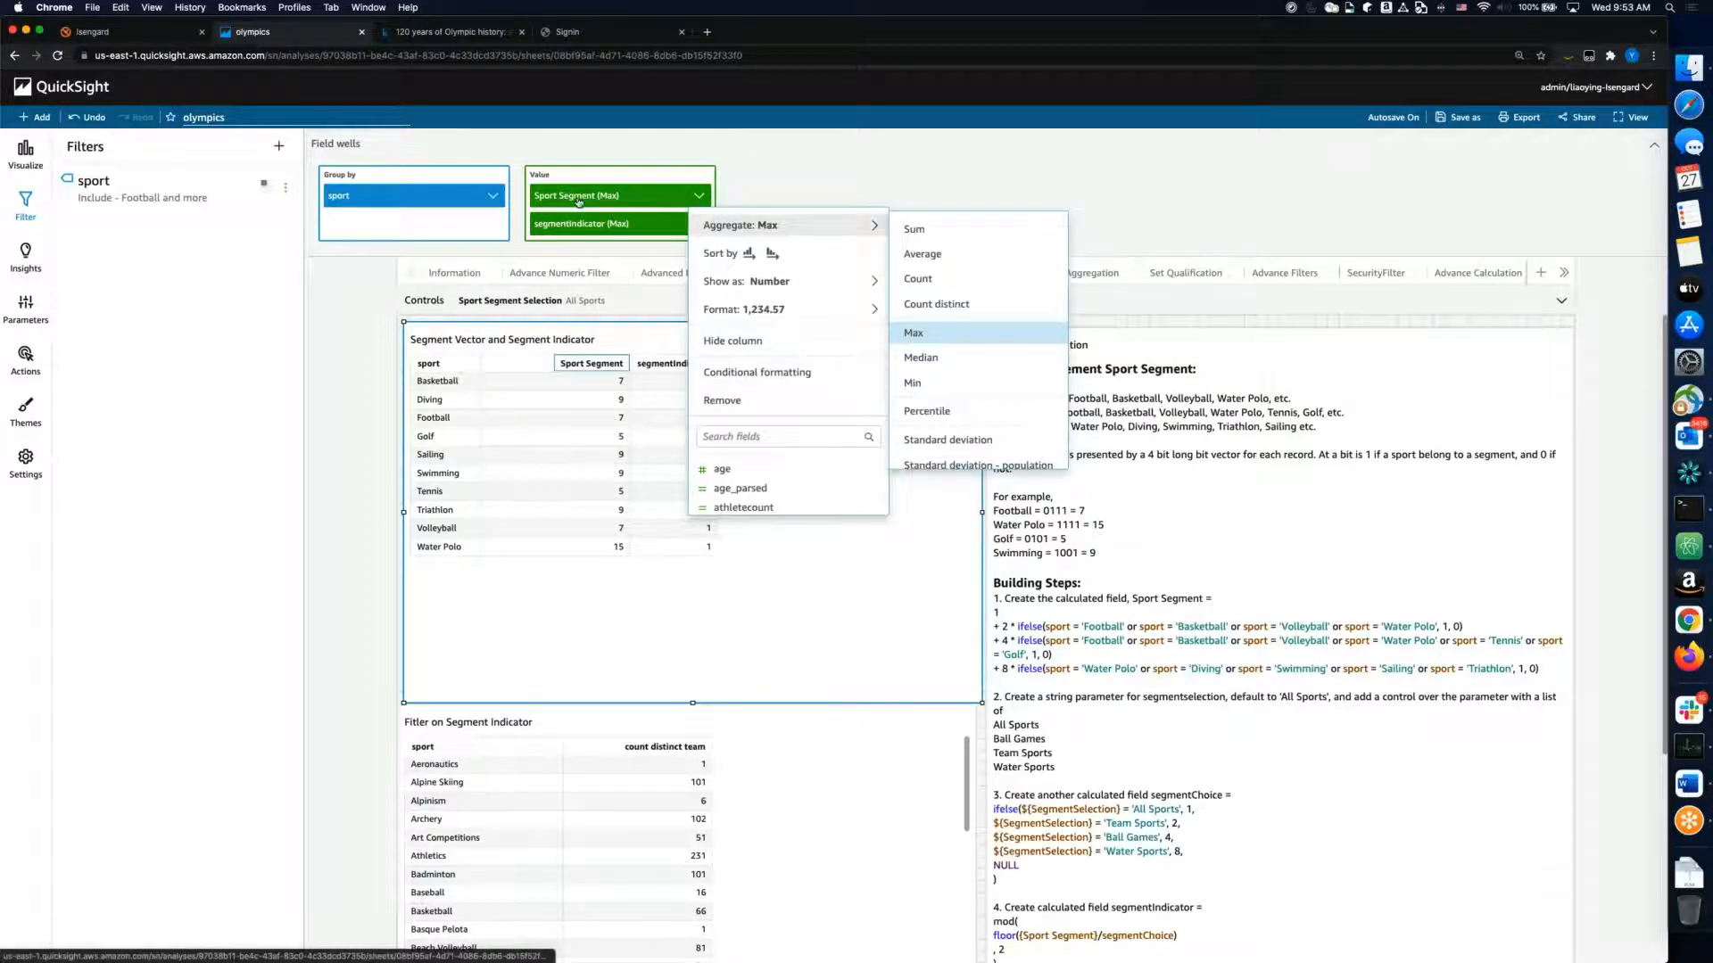
{"action": "left_click", "coordinate": [357, 313]}
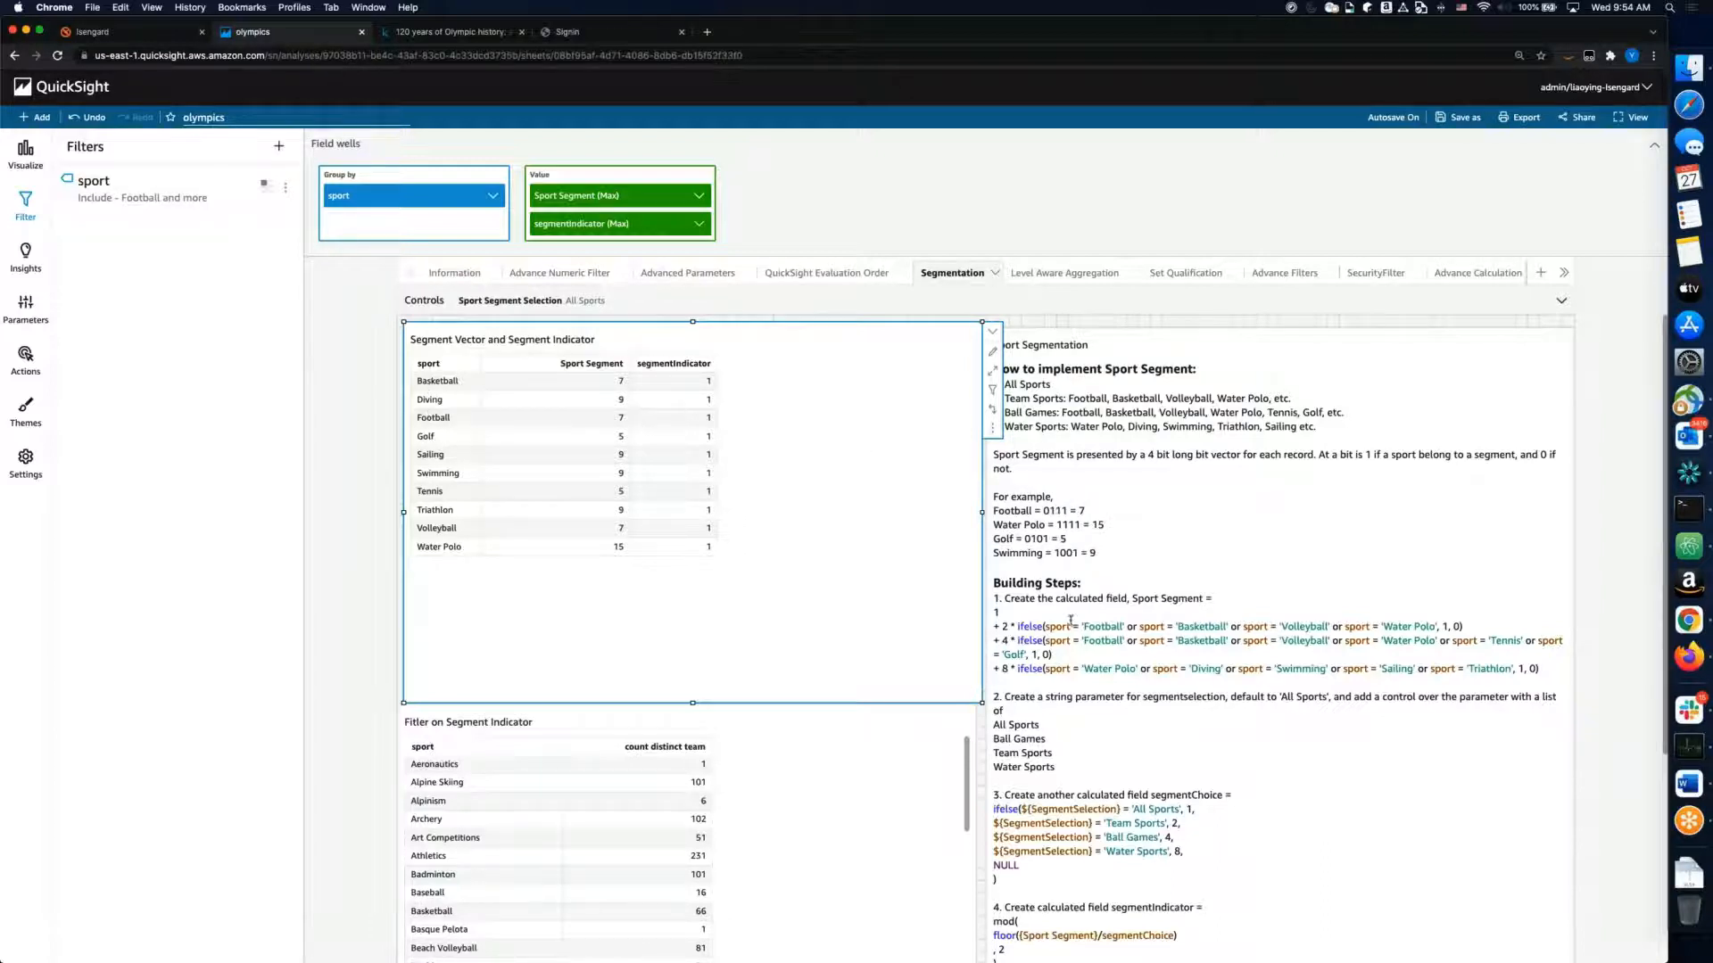
Step: Examine the settings of the SegmentSelection parameter, including its static default value, and leave without changing them
{"action": "scroll", "coordinate": [1082, 643], "scroll_direction": "down", "scroll_amount": 4}
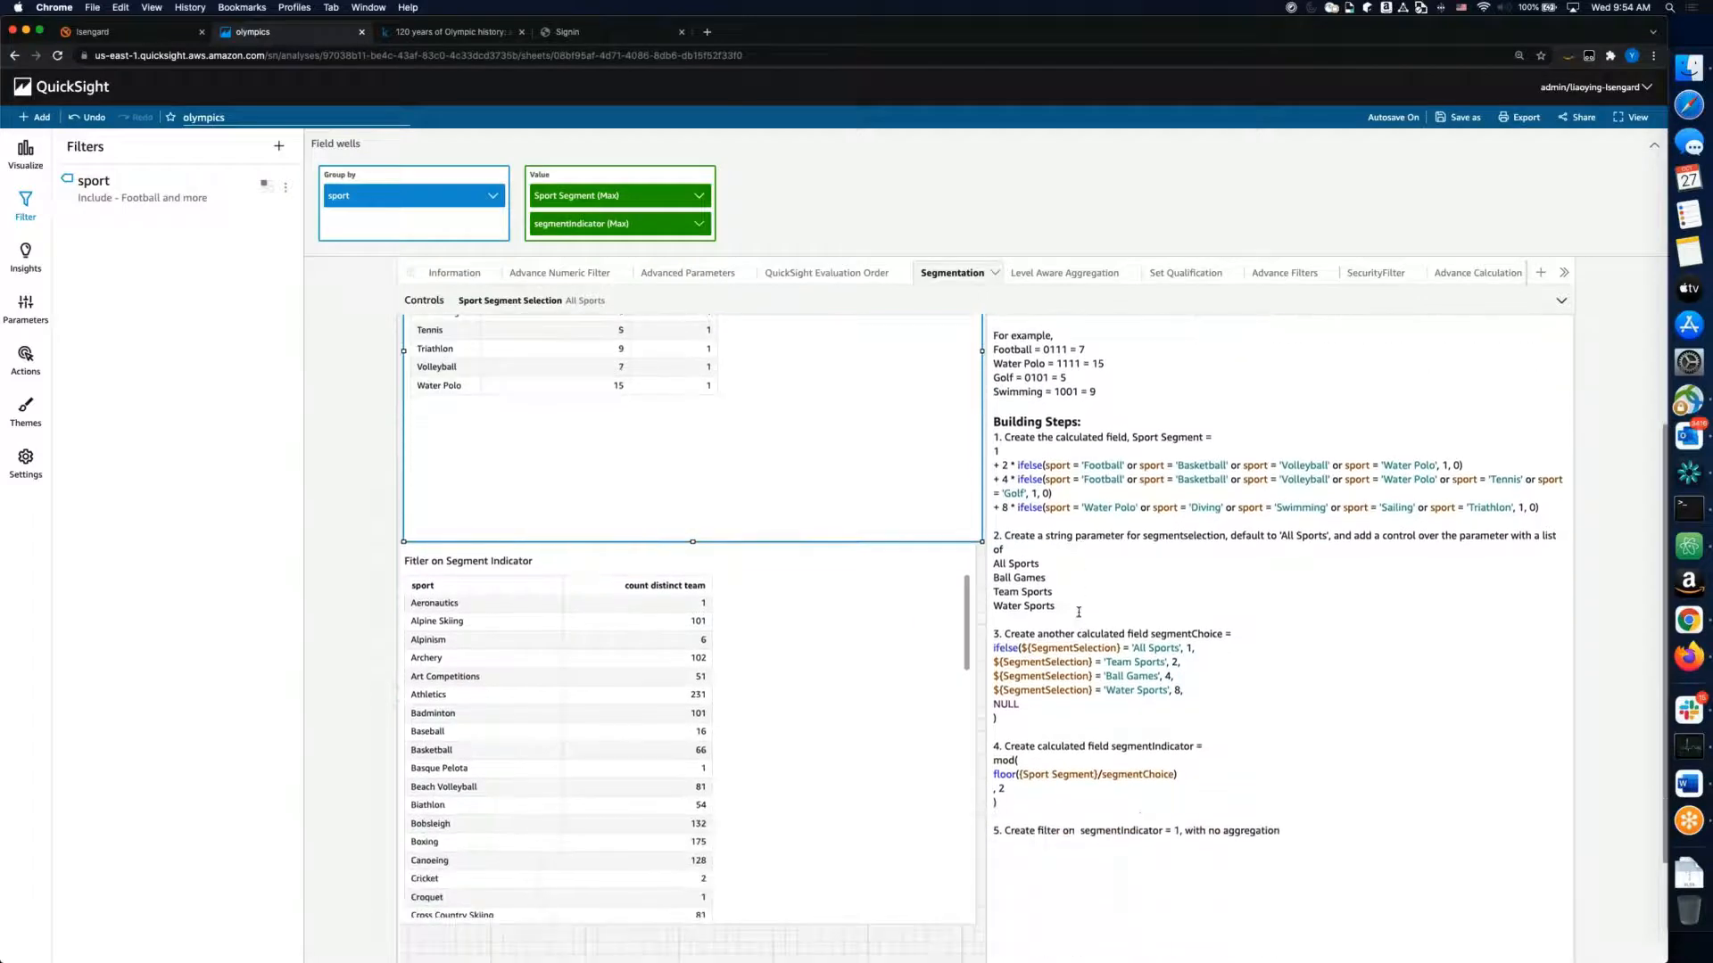
{"action": "scroll", "coordinate": [1084, 594], "scroll_direction": "up", "scroll_amount": 3}
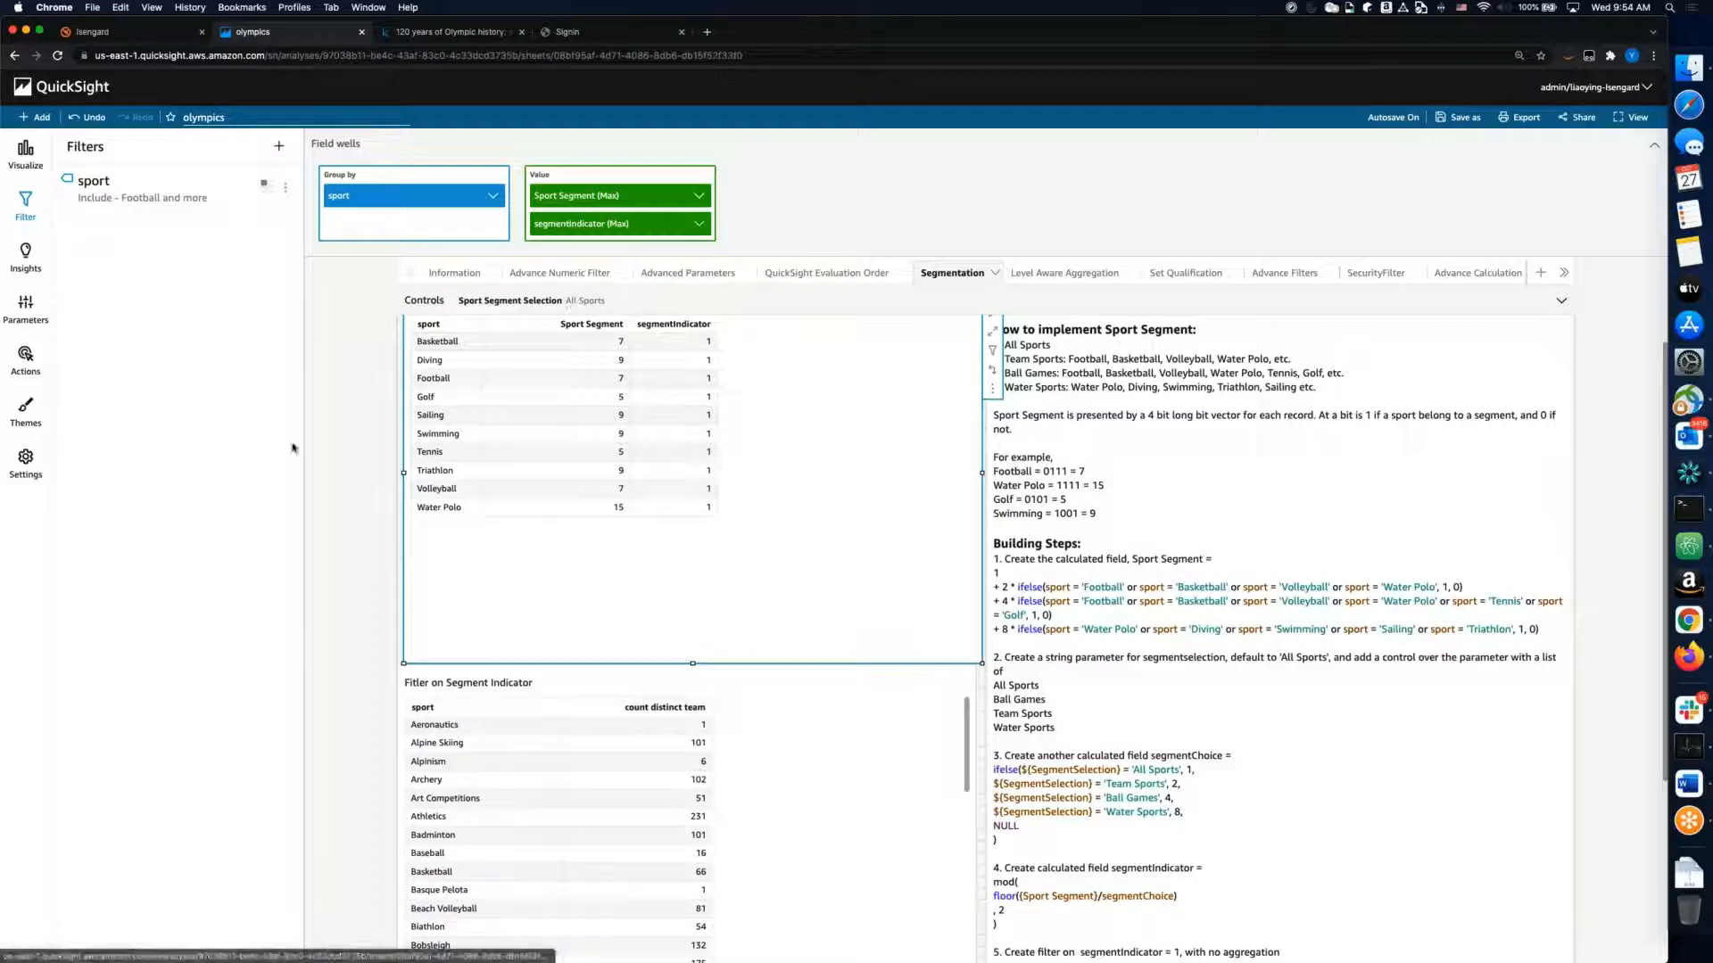
{"action": "left_click", "coordinate": [32, 320]}
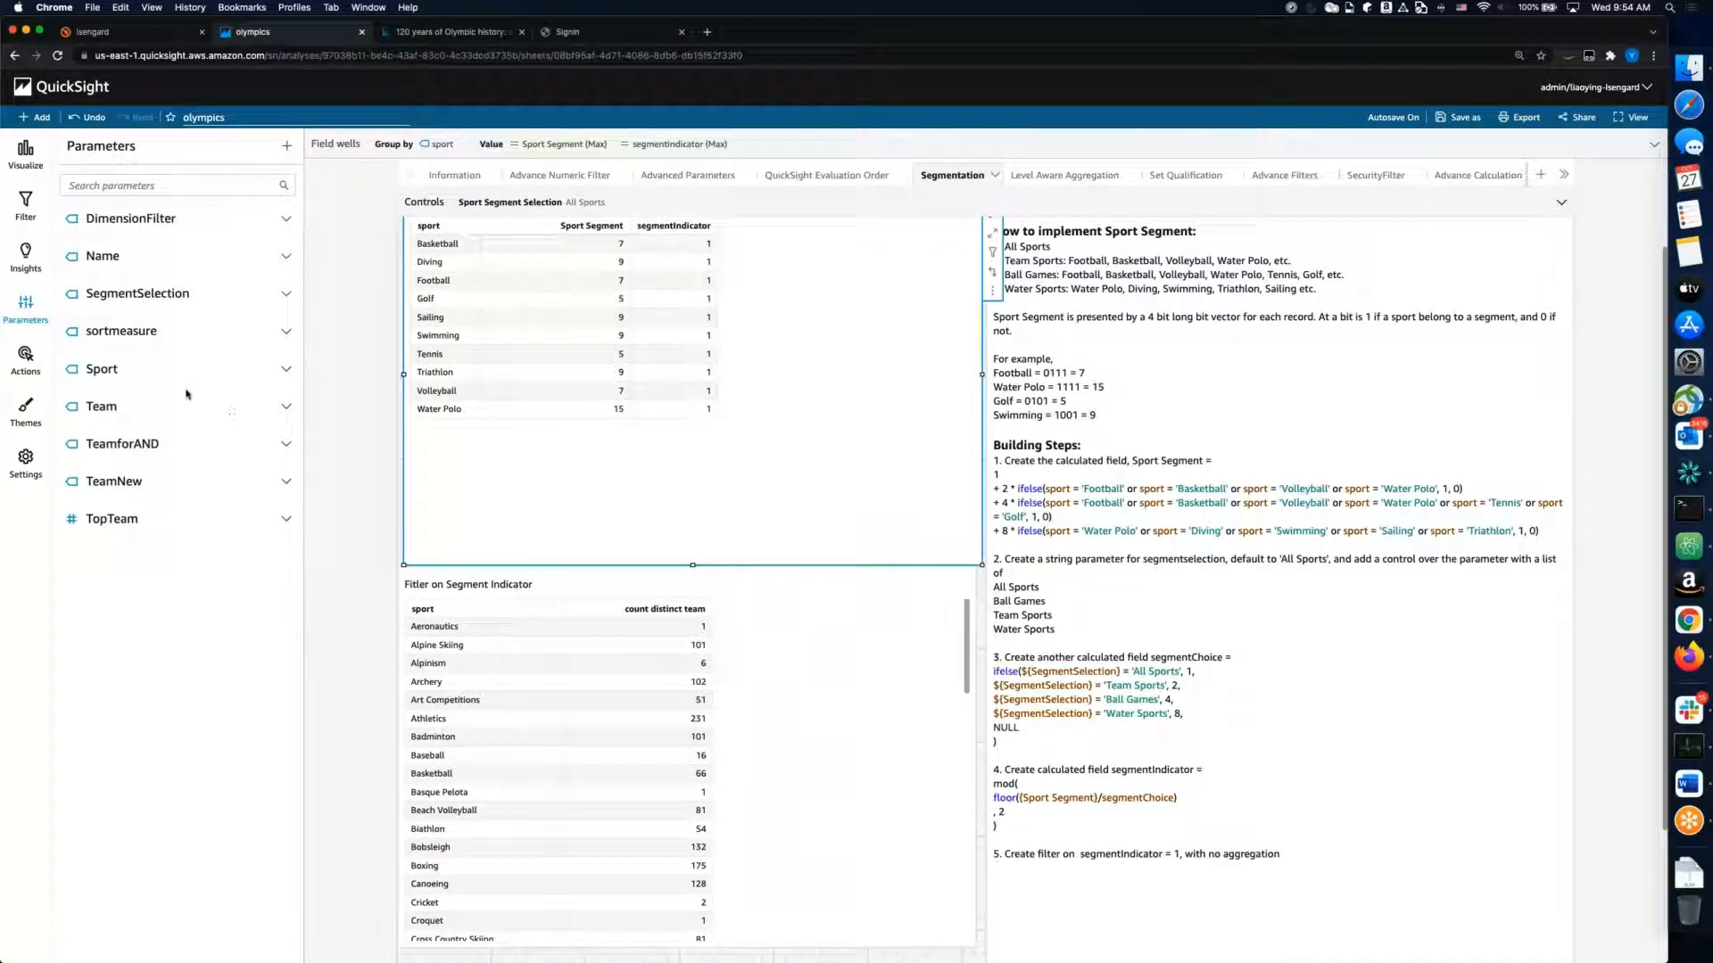
{"action": "left_click", "coordinate": [281, 299]}
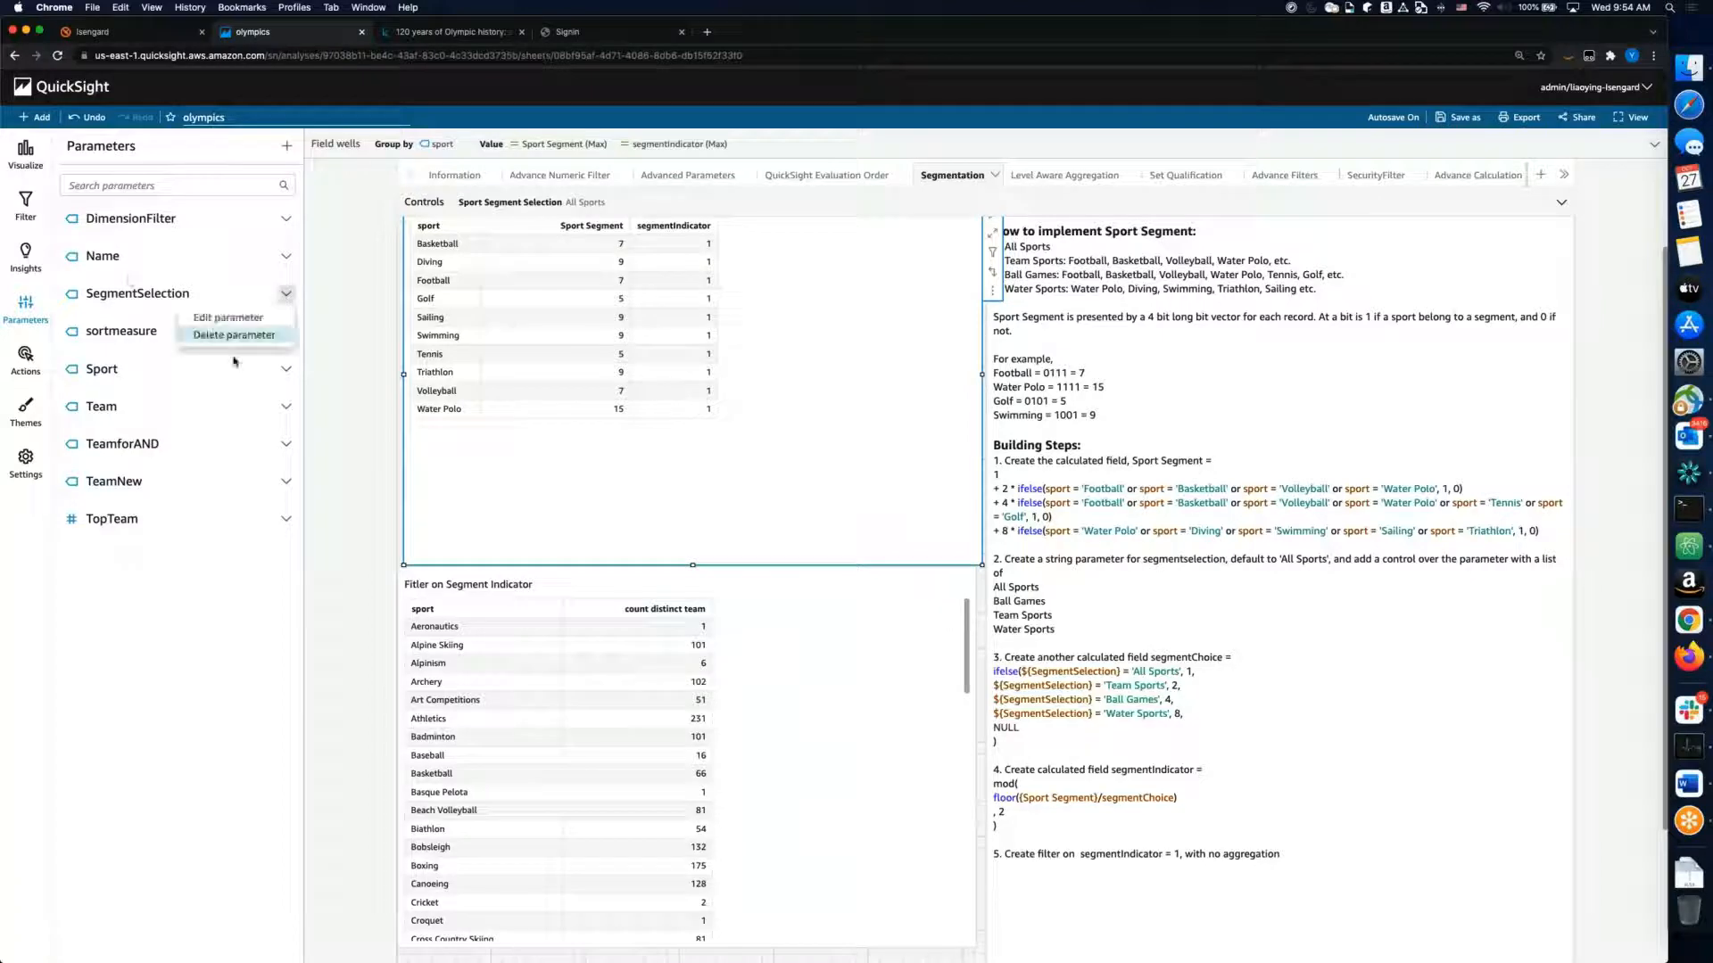
{"action": "left_click", "coordinate": [219, 317]}
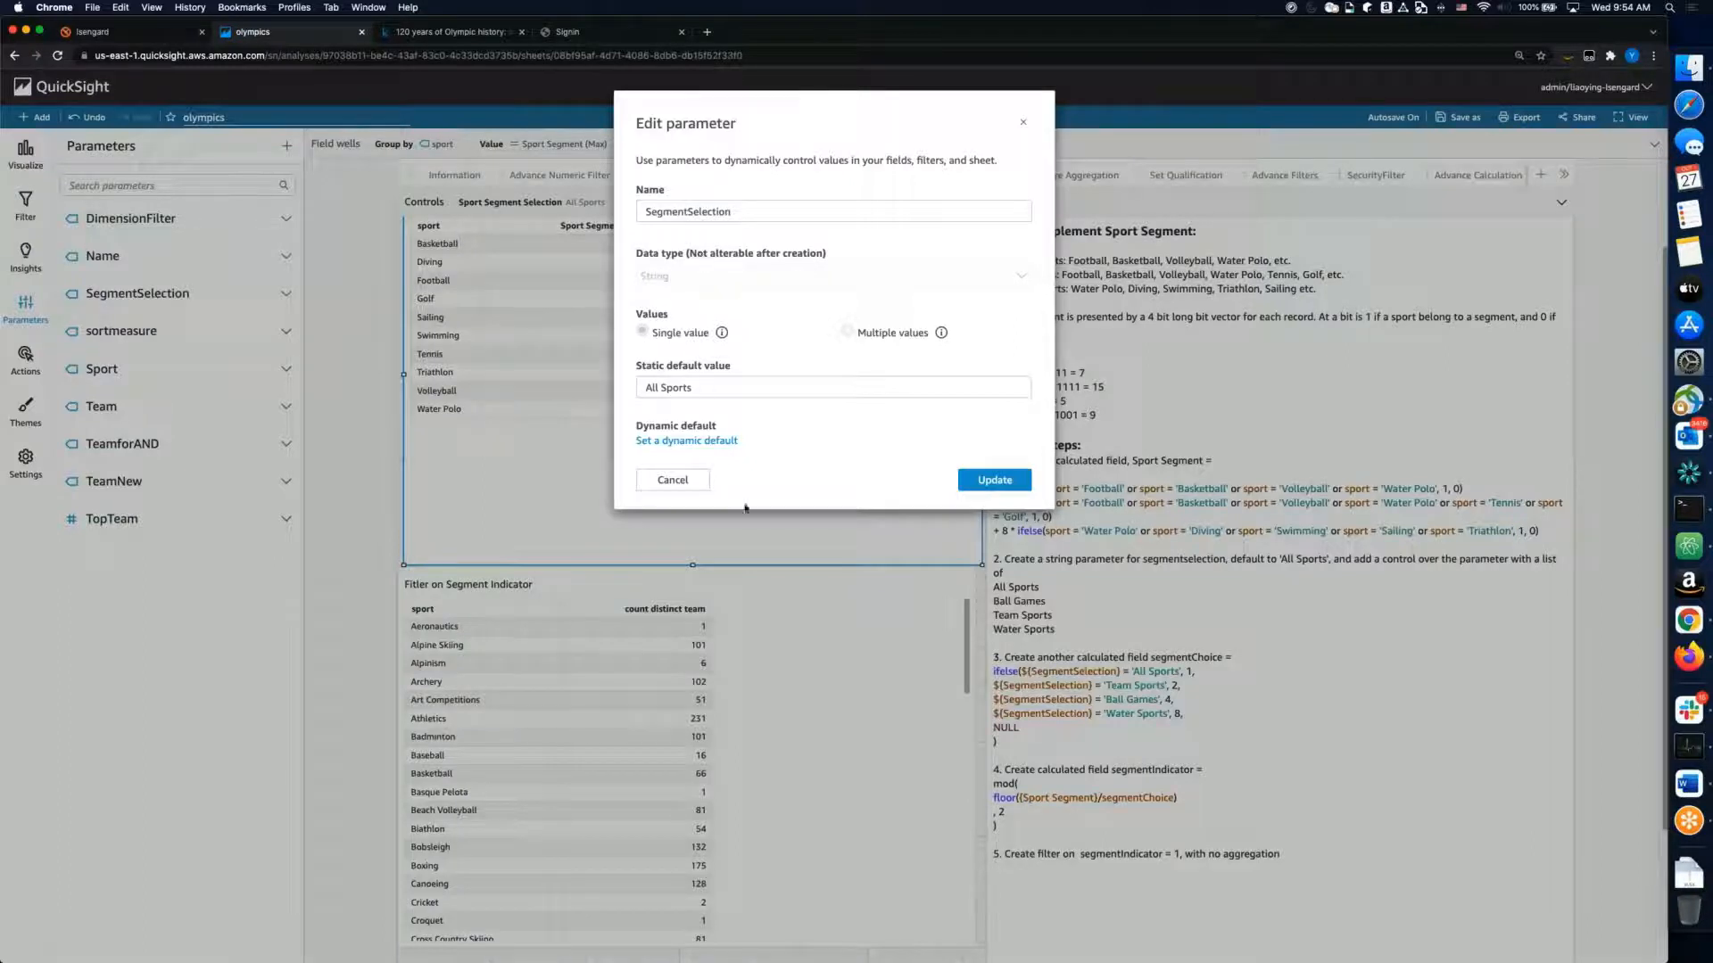
{"action": "left_click", "coordinate": [694, 386]}
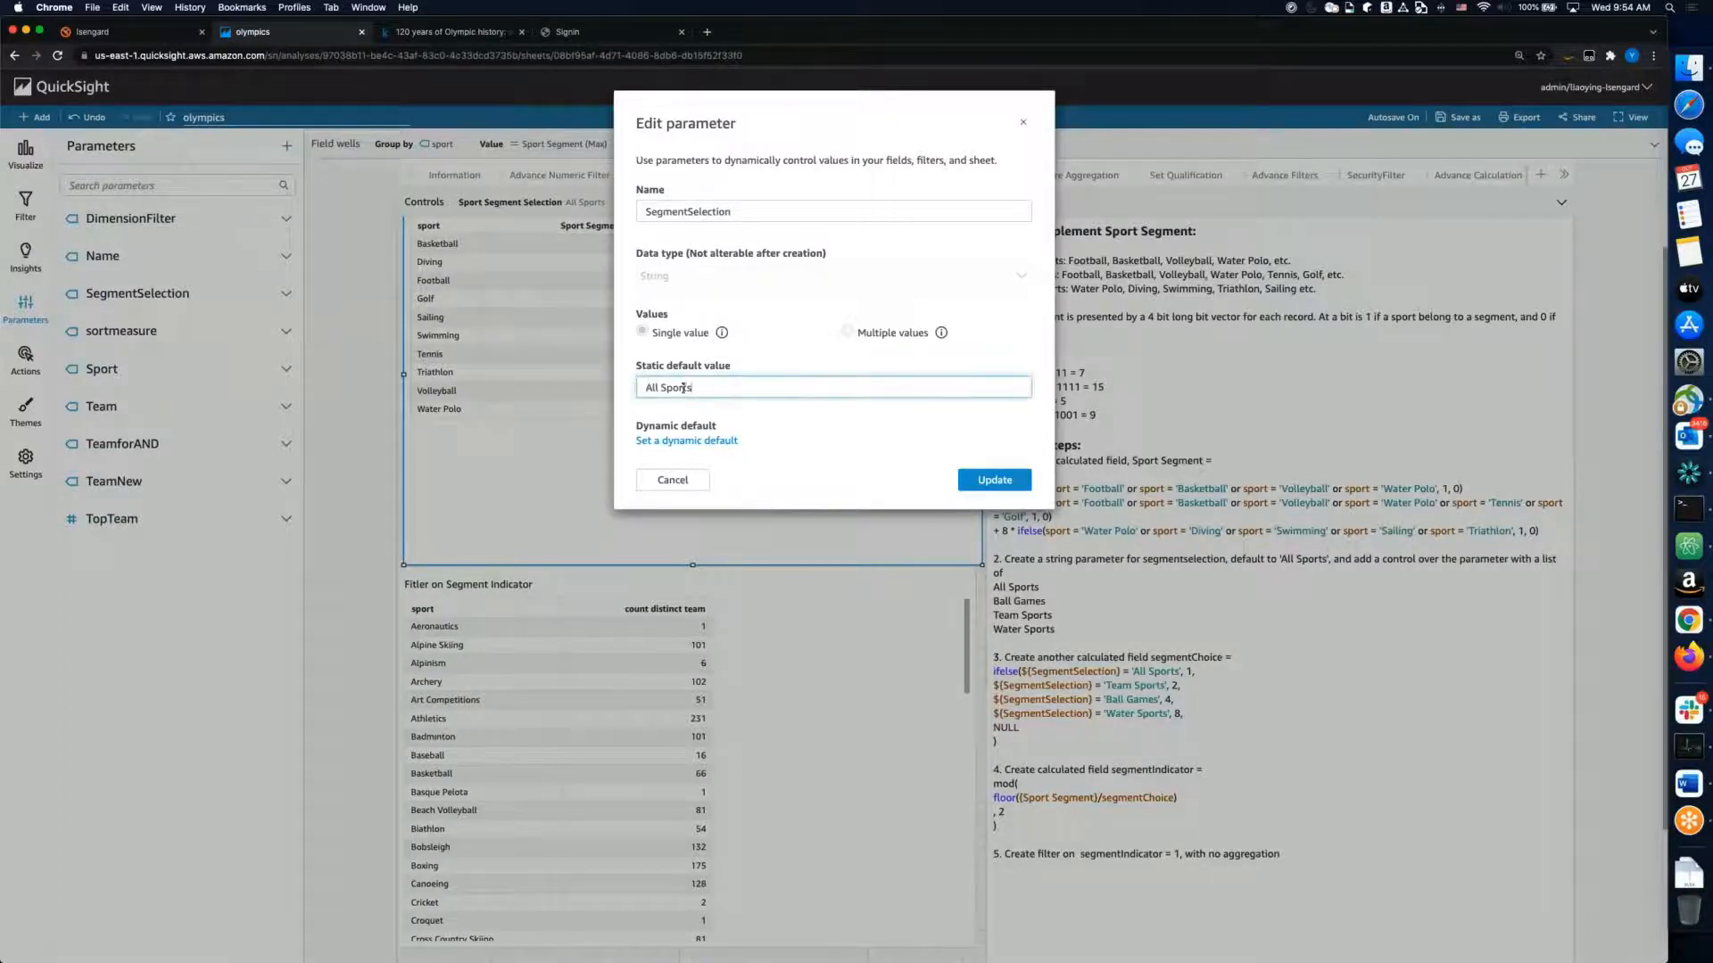
{"action": "left_click", "coordinate": [673, 480]}
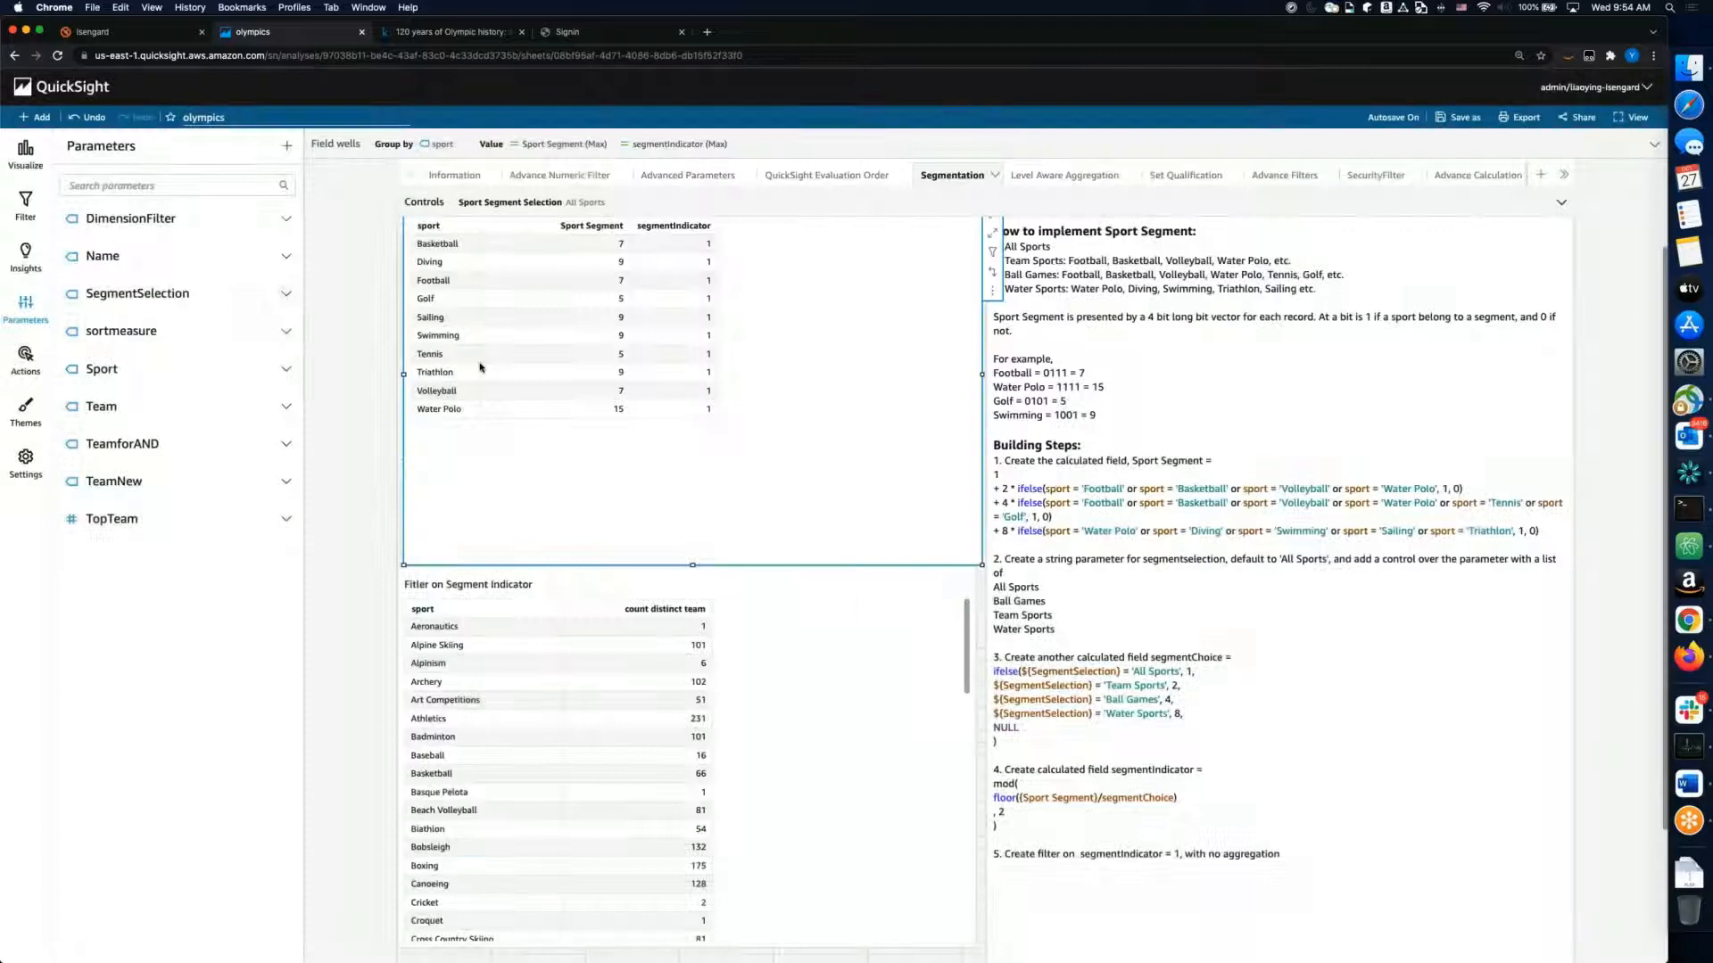
Step: Examine the format settings and specific values of the Sport Segment Selection control, and leave them unchanged
{"action": "left_click", "coordinate": [423, 207]}
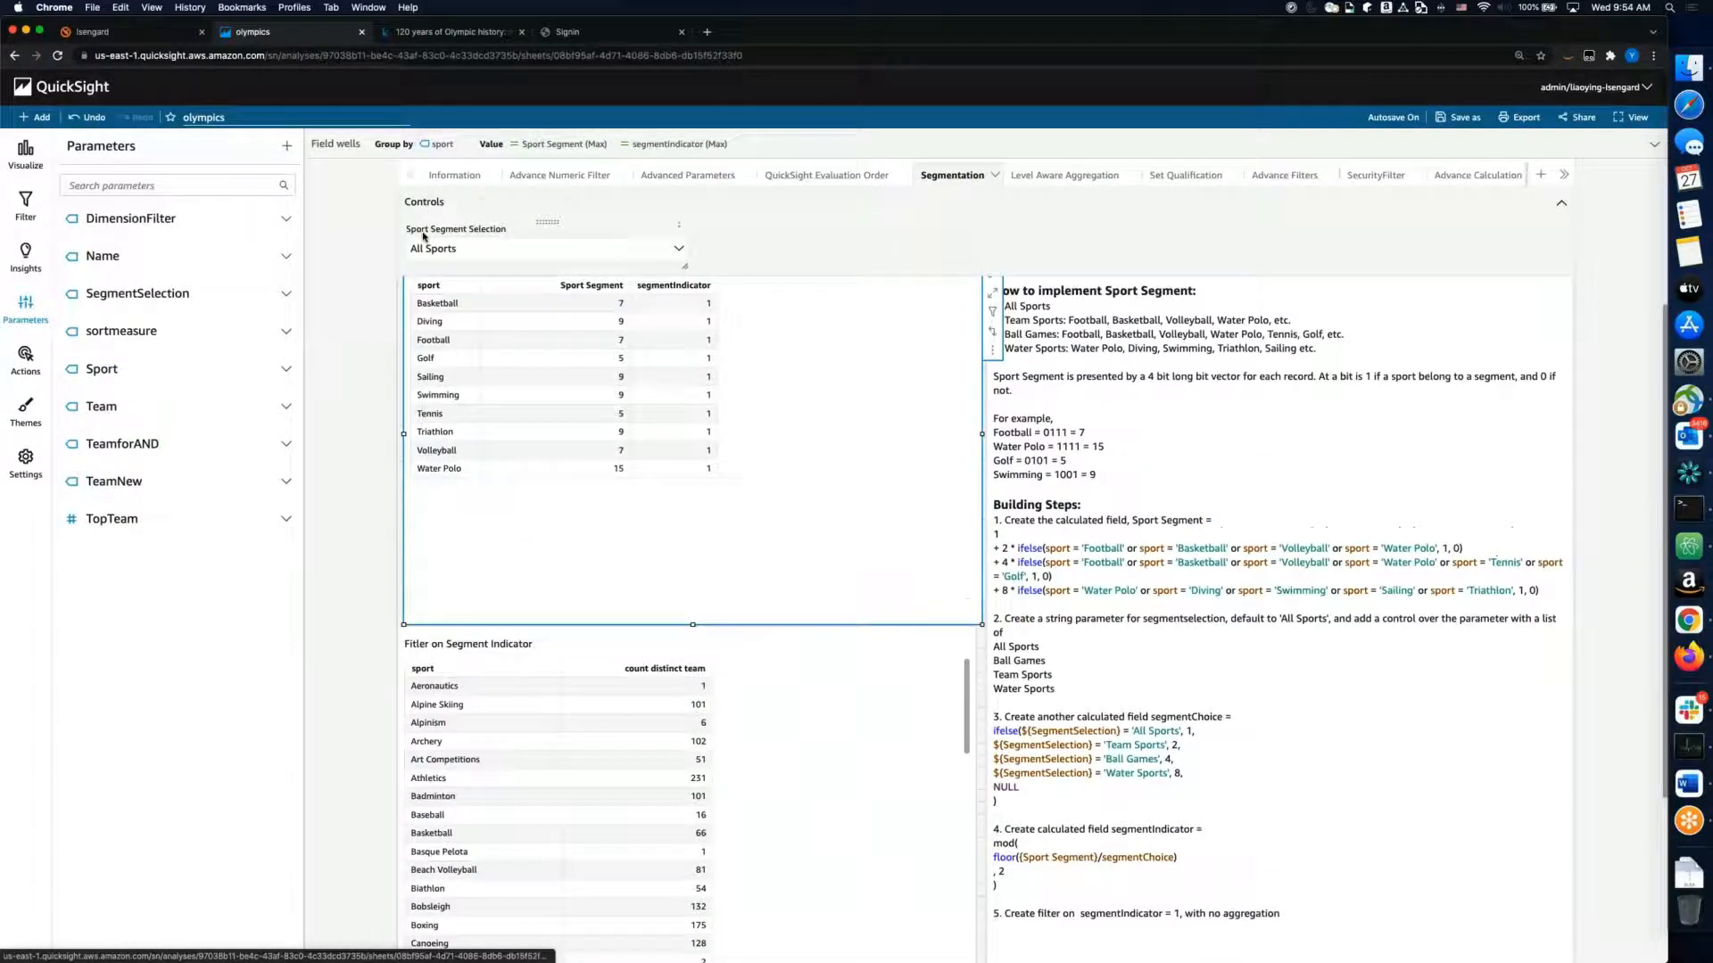
{"action": "left_click", "coordinate": [678, 234]}
{"action": "left_click", "coordinate": [714, 294]}
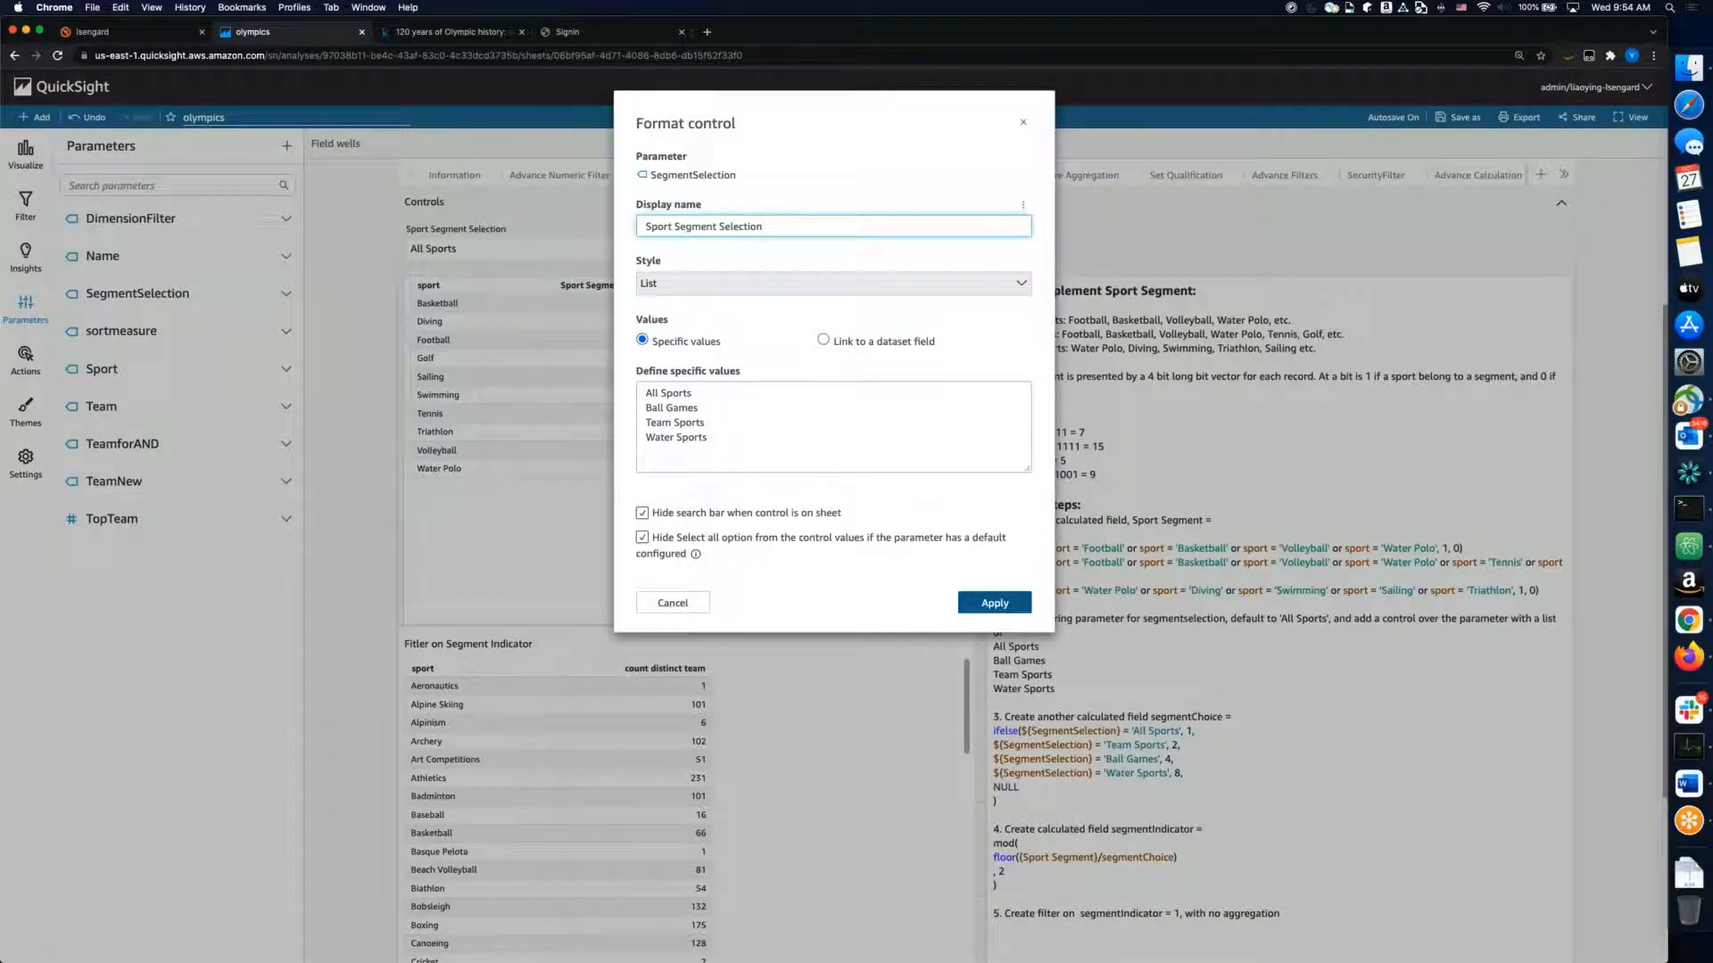
{"action": "left_click", "coordinate": [658, 603]}
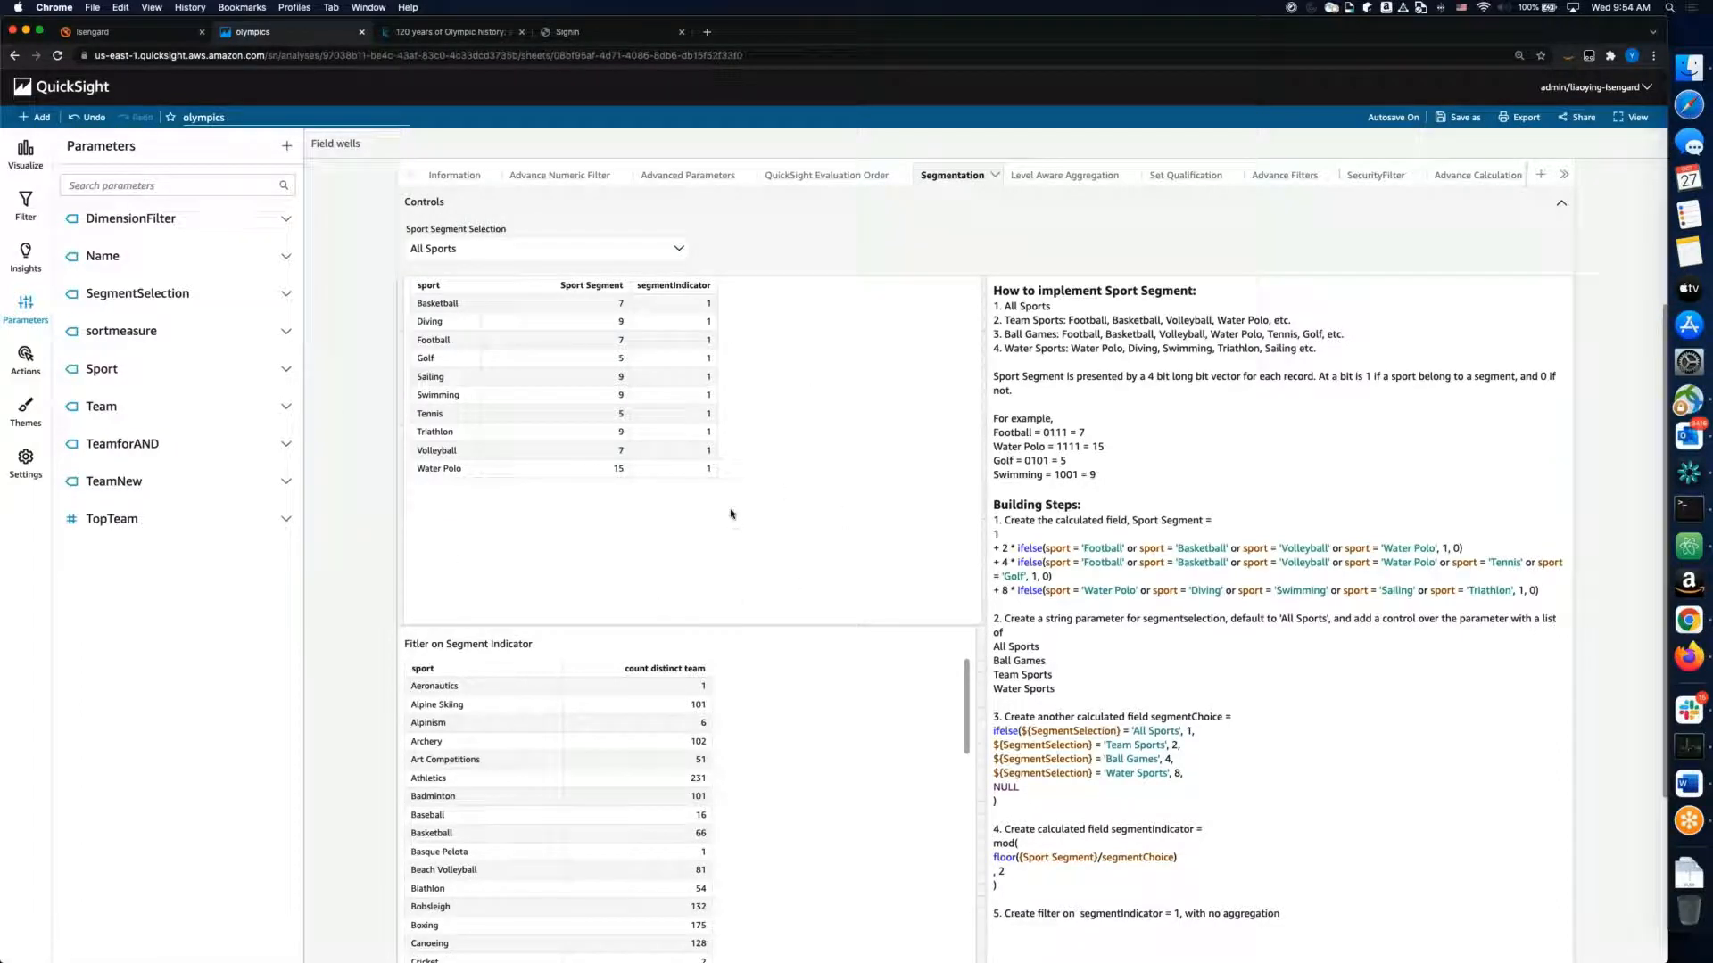
{"action": "left_click", "coordinate": [629, 542]}
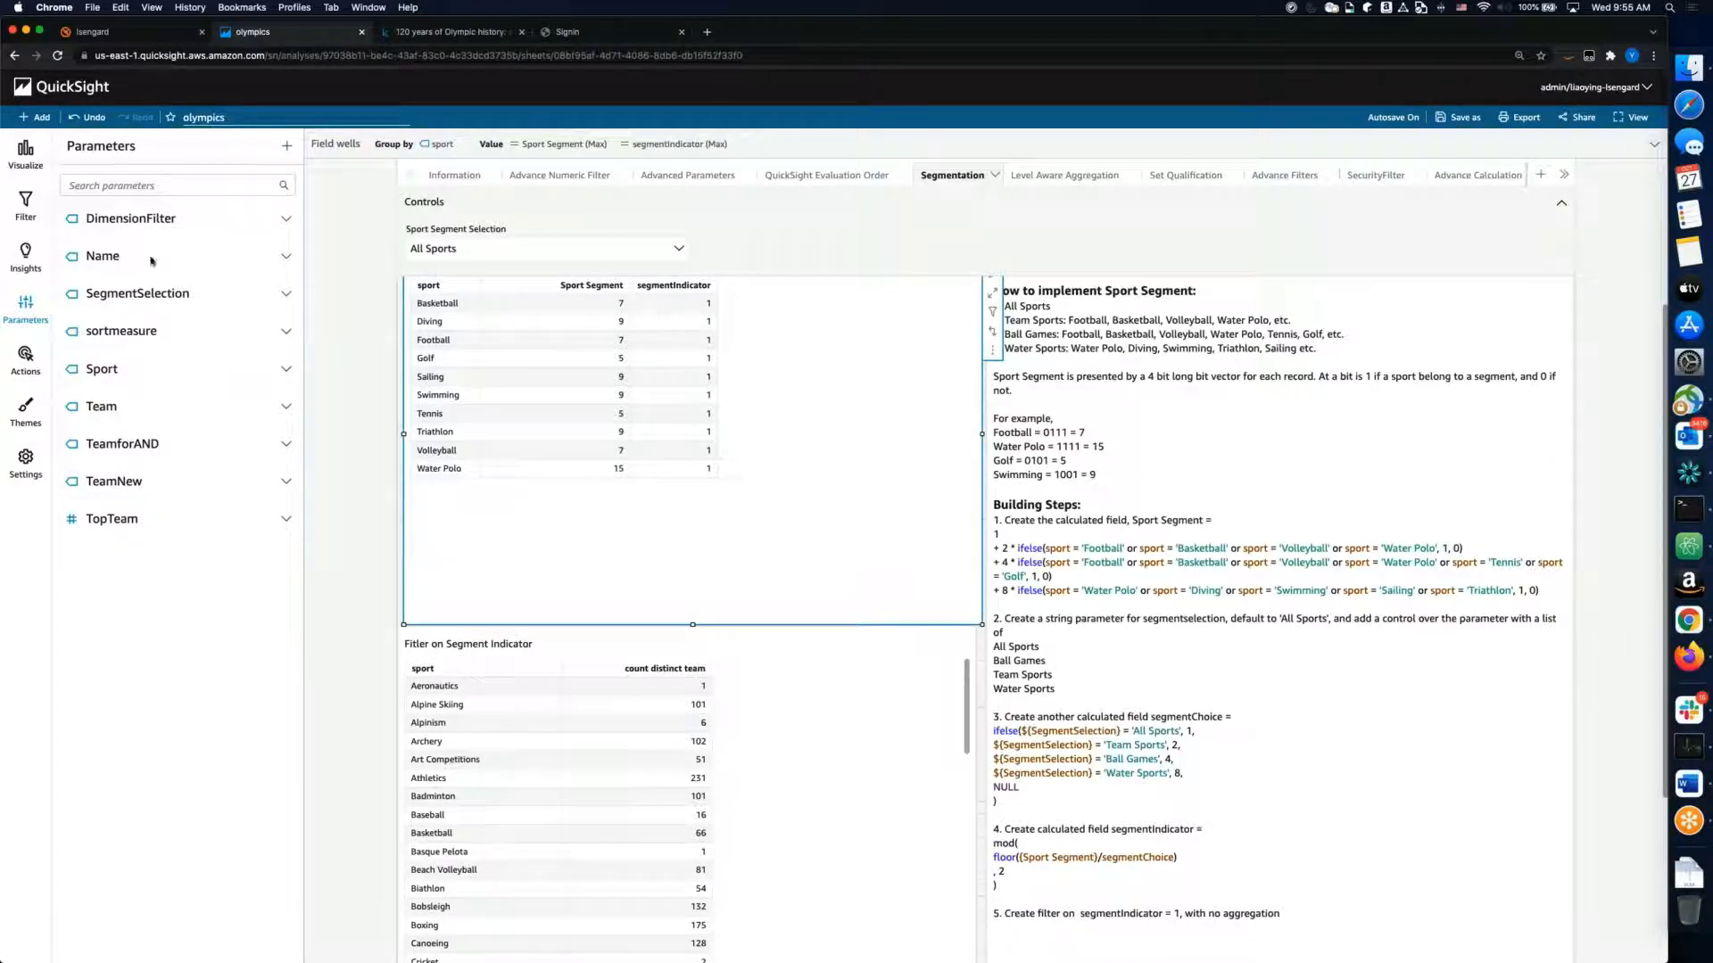
{"action": "left_click", "coordinate": [25, 203]}
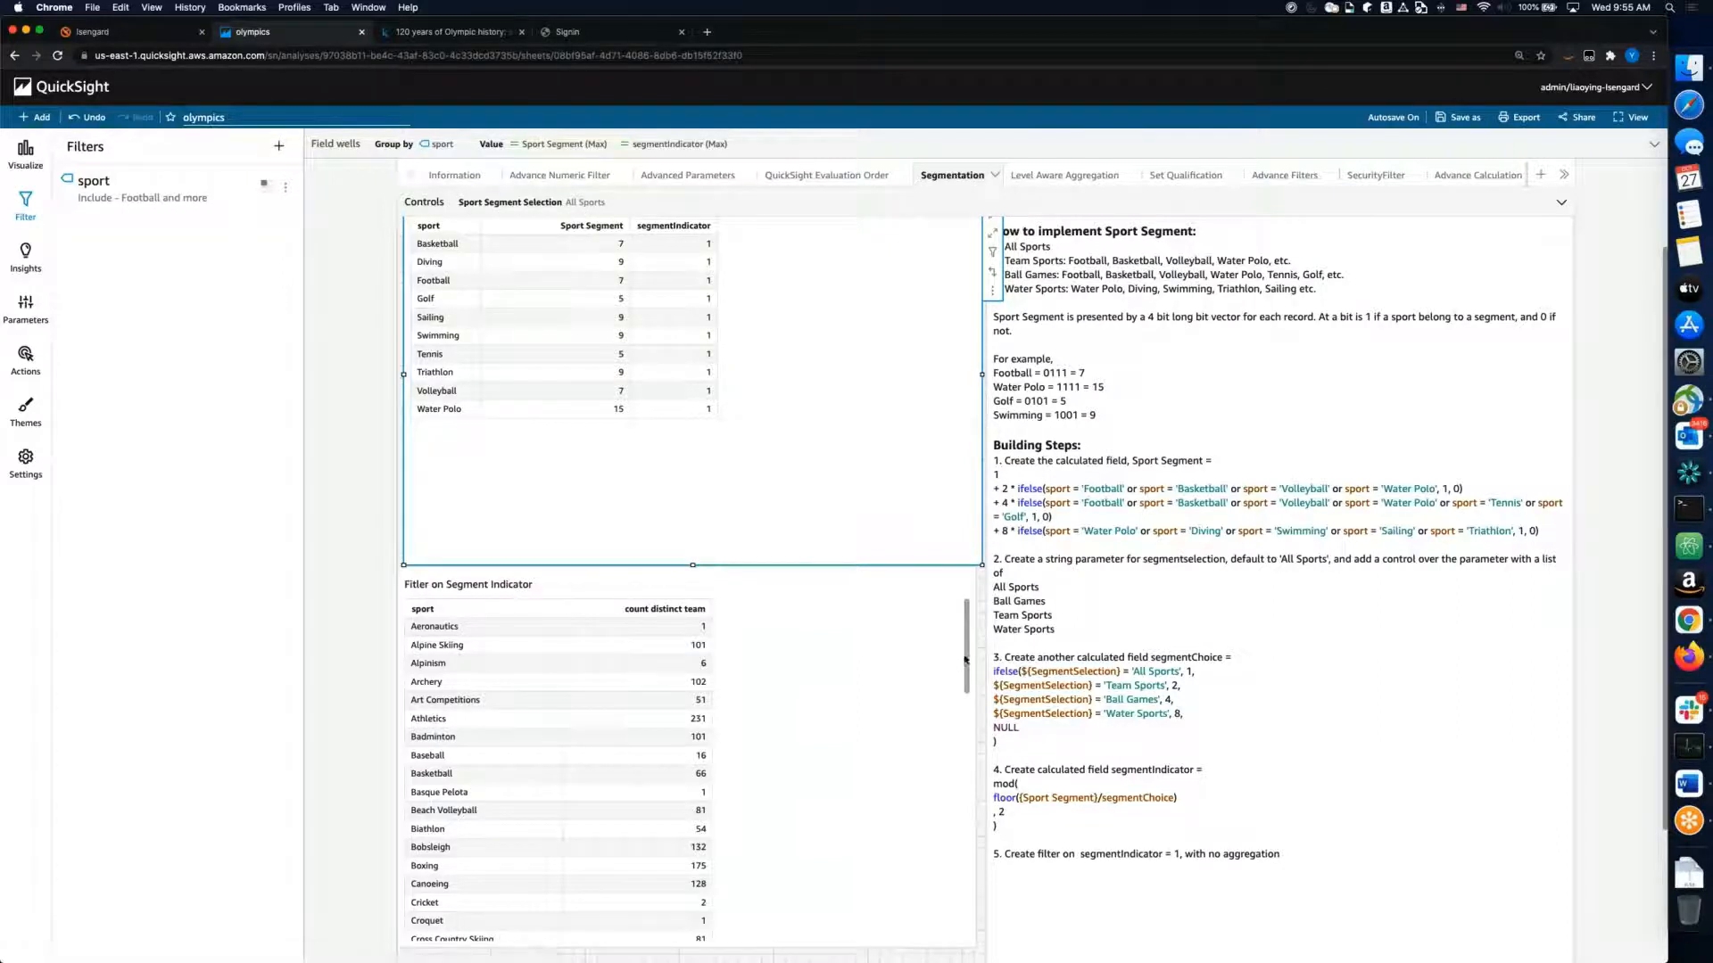
Step: Examine the segmentChoice and segmentIndicator formulas in the building steps against the bit vector examples for Water Polo and Golf
{"action": "left_click", "coordinate": [1043, 741]}
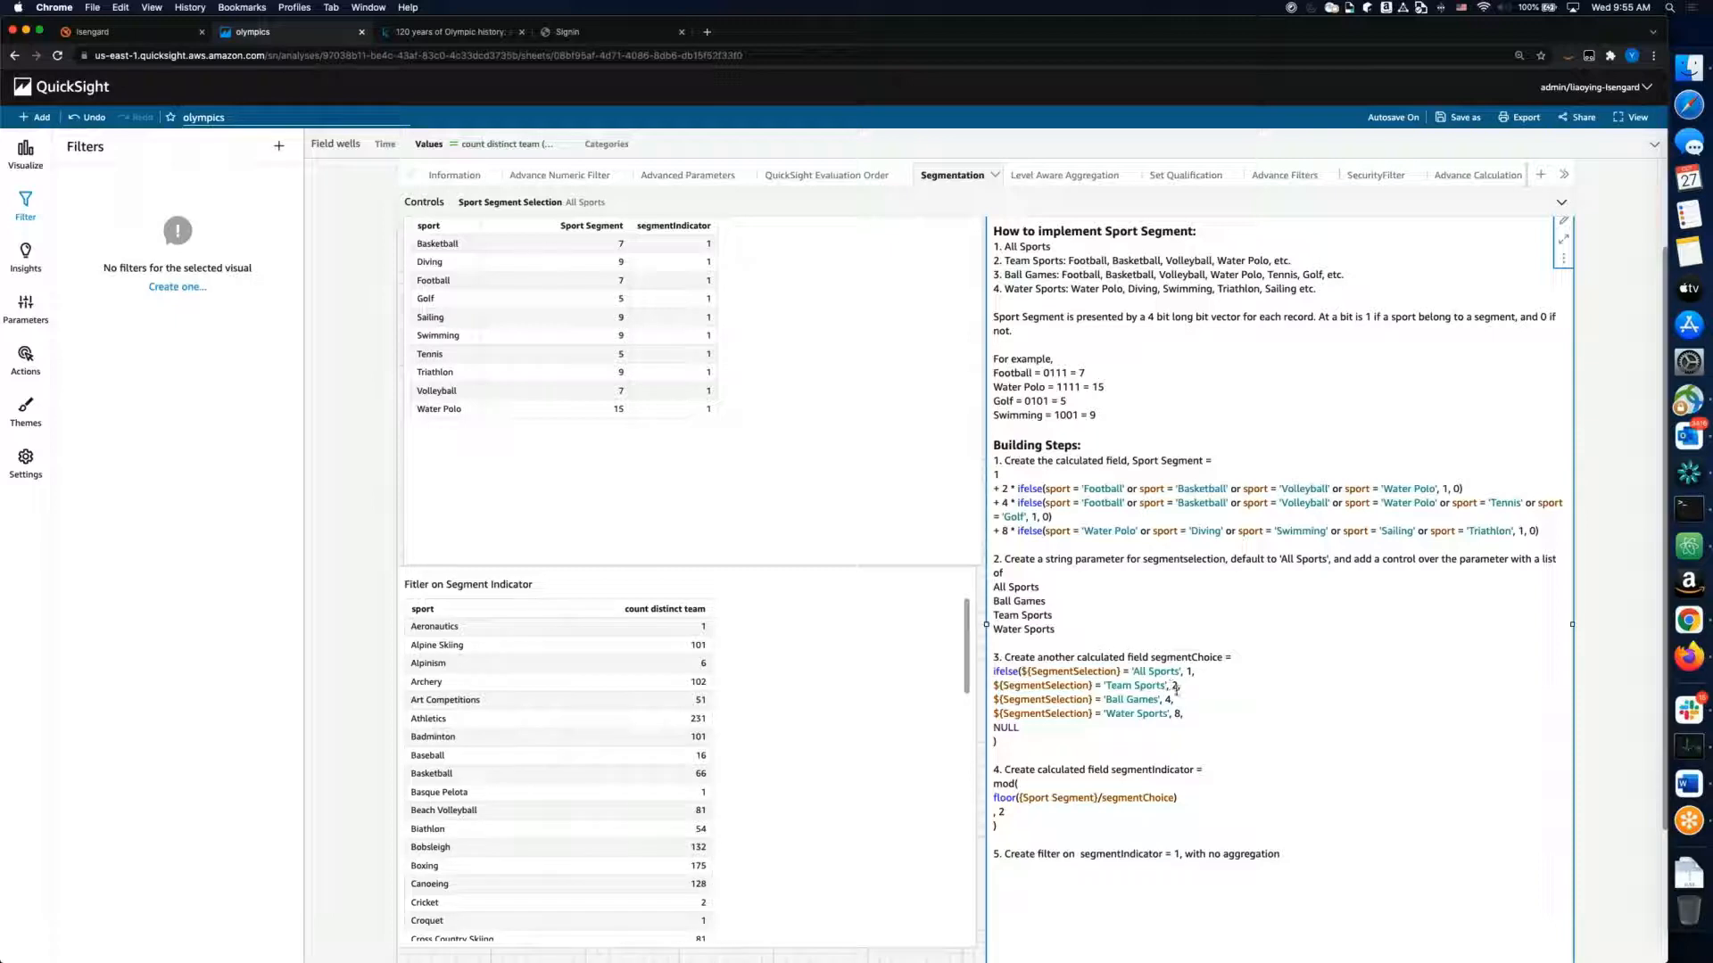
{"action": "double_click", "coordinate": [1151, 673]}
{"action": "left_click", "coordinate": [1134, 686]}
{"action": "left_click", "coordinate": [1070, 387]}
{"action": "left_click", "coordinate": [1032, 400]}
{"action": "left_click_drag", "start_coordinate": [1010, 822], "coordinate": [978, 775]}
{"action": "left_click", "coordinate": [1056, 823]}
Step: Switch to the Atom editor, shrink its window, and place it clear of the Sport Segmentation text
{"action": "left_click", "coordinate": [1689, 545]}
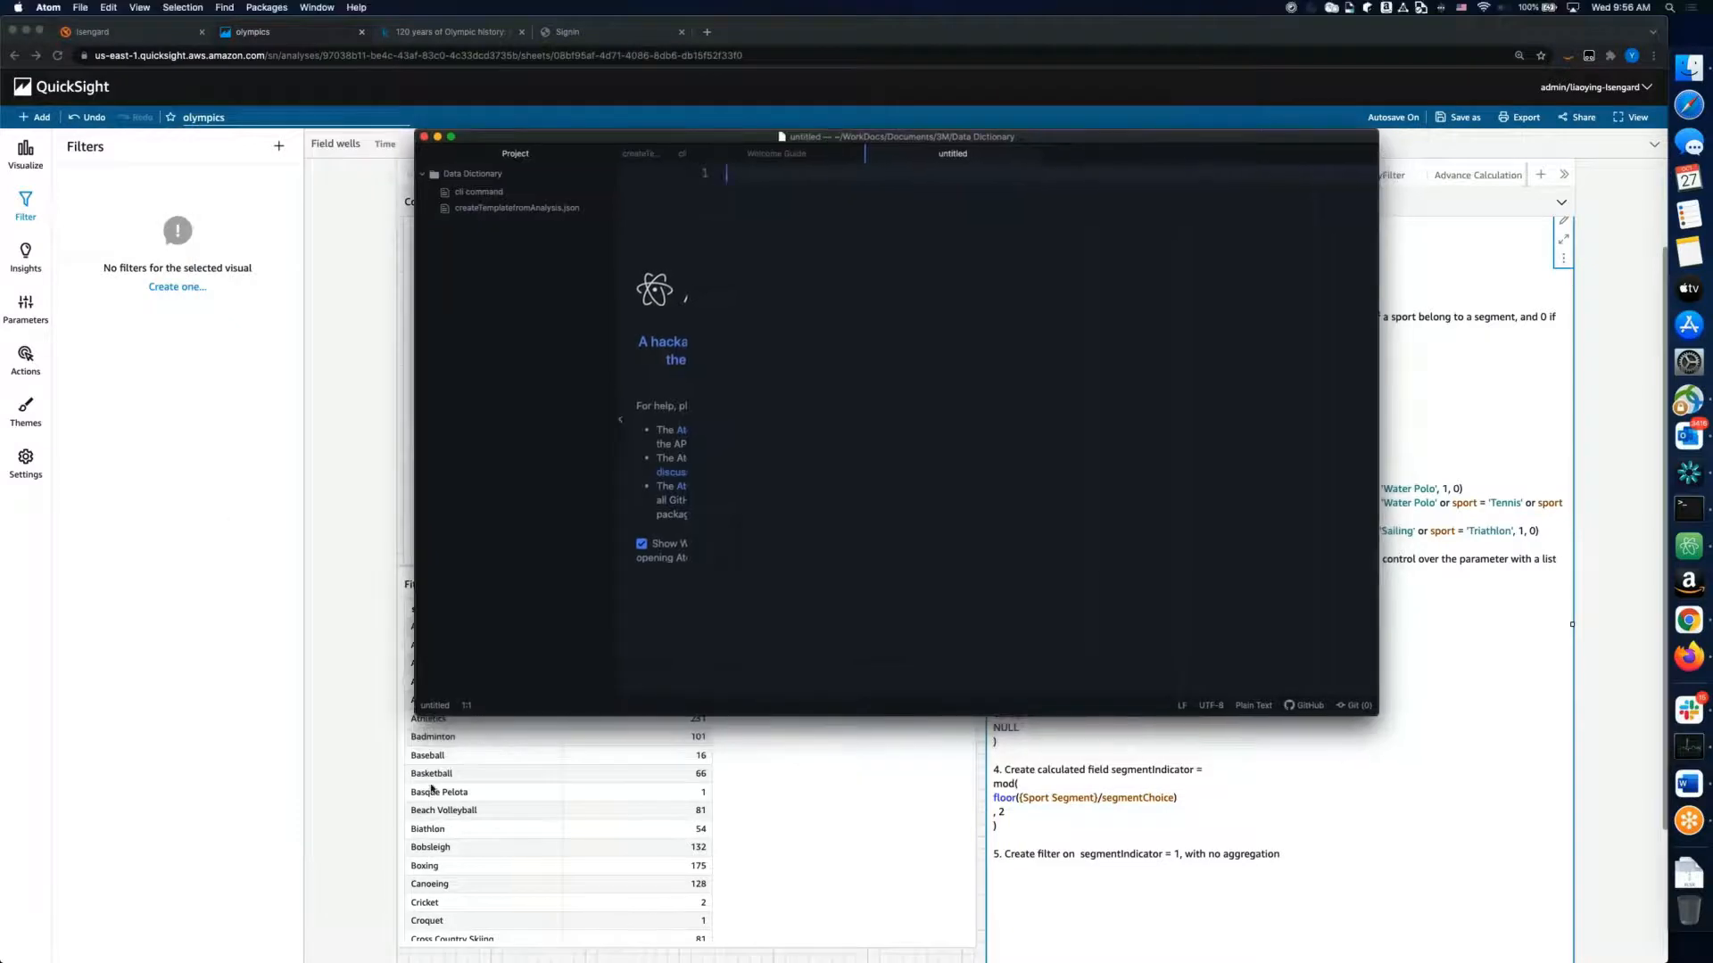
{"action": "left_click_drag", "start_coordinate": [416, 714], "coordinate": [635, 562]}
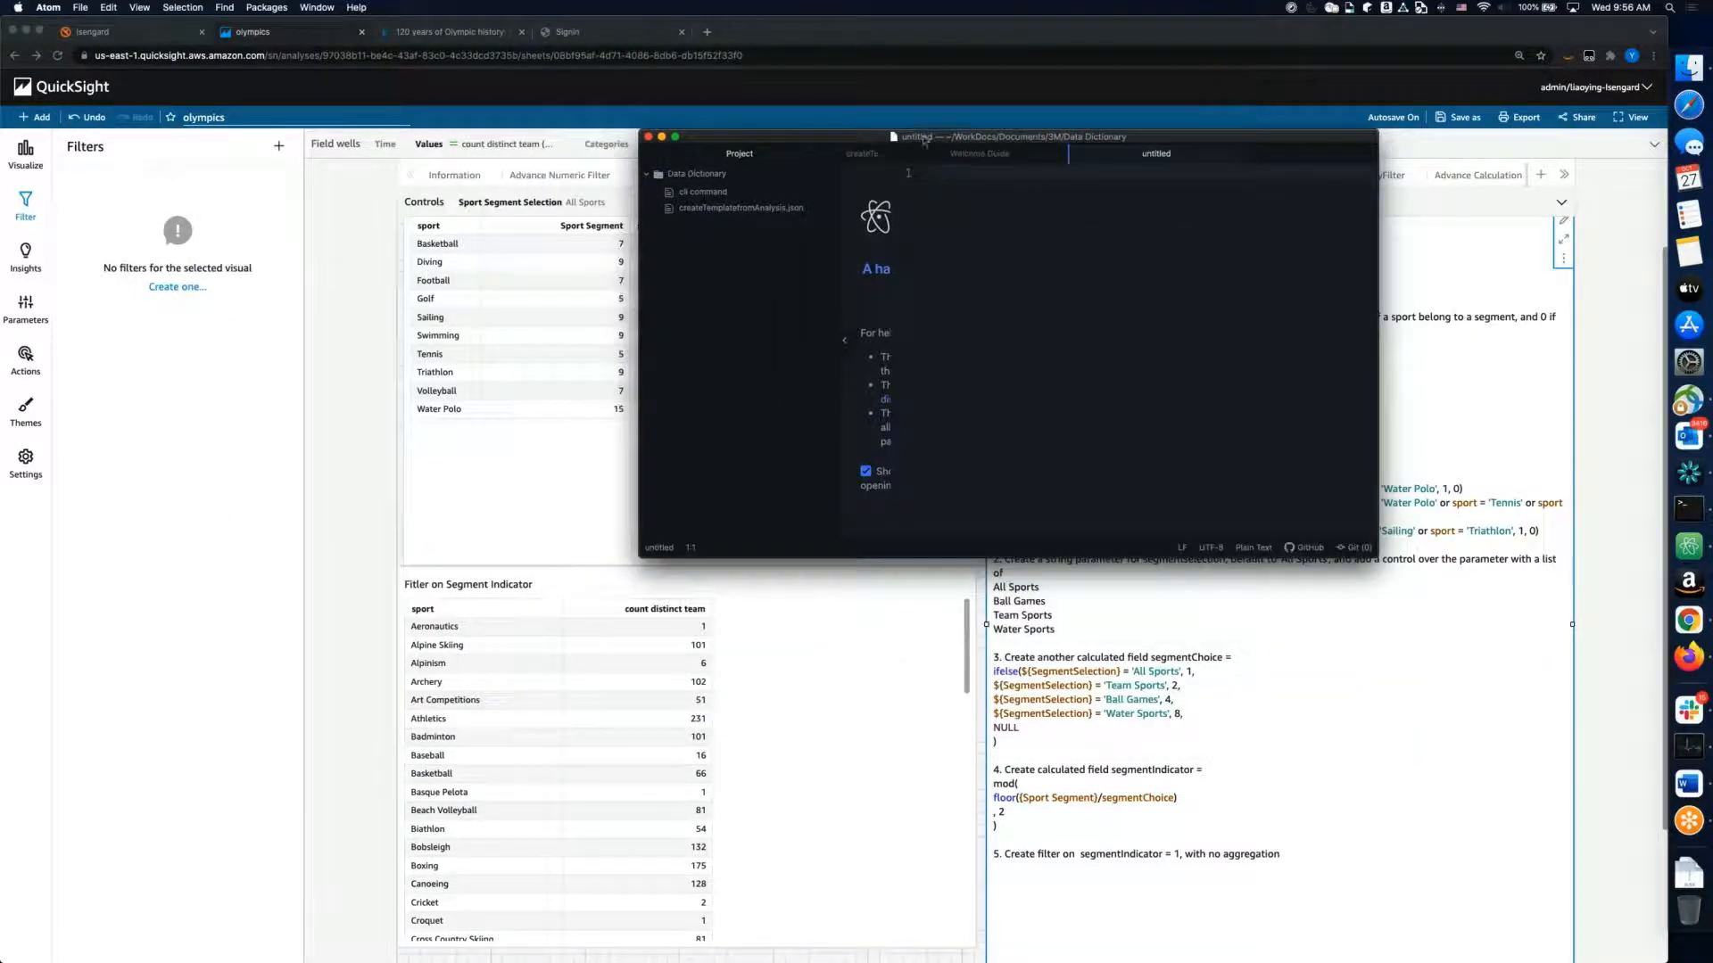
{"action": "left_click_drag", "start_coordinate": [926, 136], "coordinate": [352, 158]}
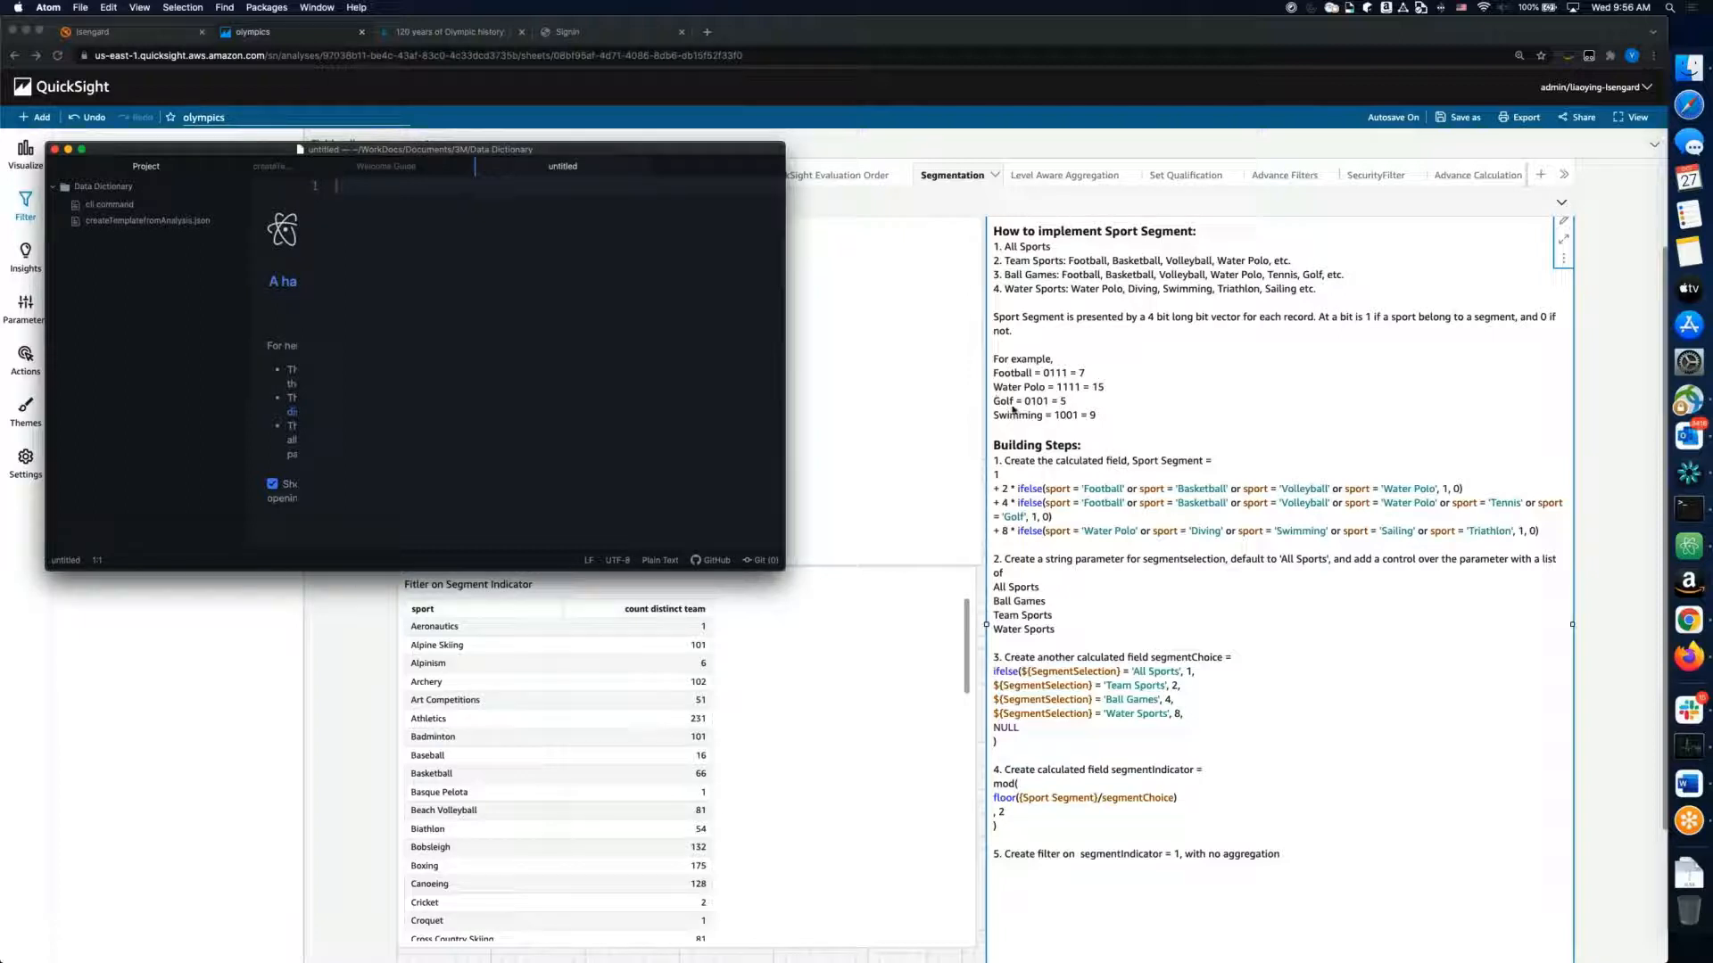
Step: Write the example lines "Golf 0101" and "SegChoice = 2 - TeamSports" in the untitled file
{"action": "type", "text": "Golf 0101"}
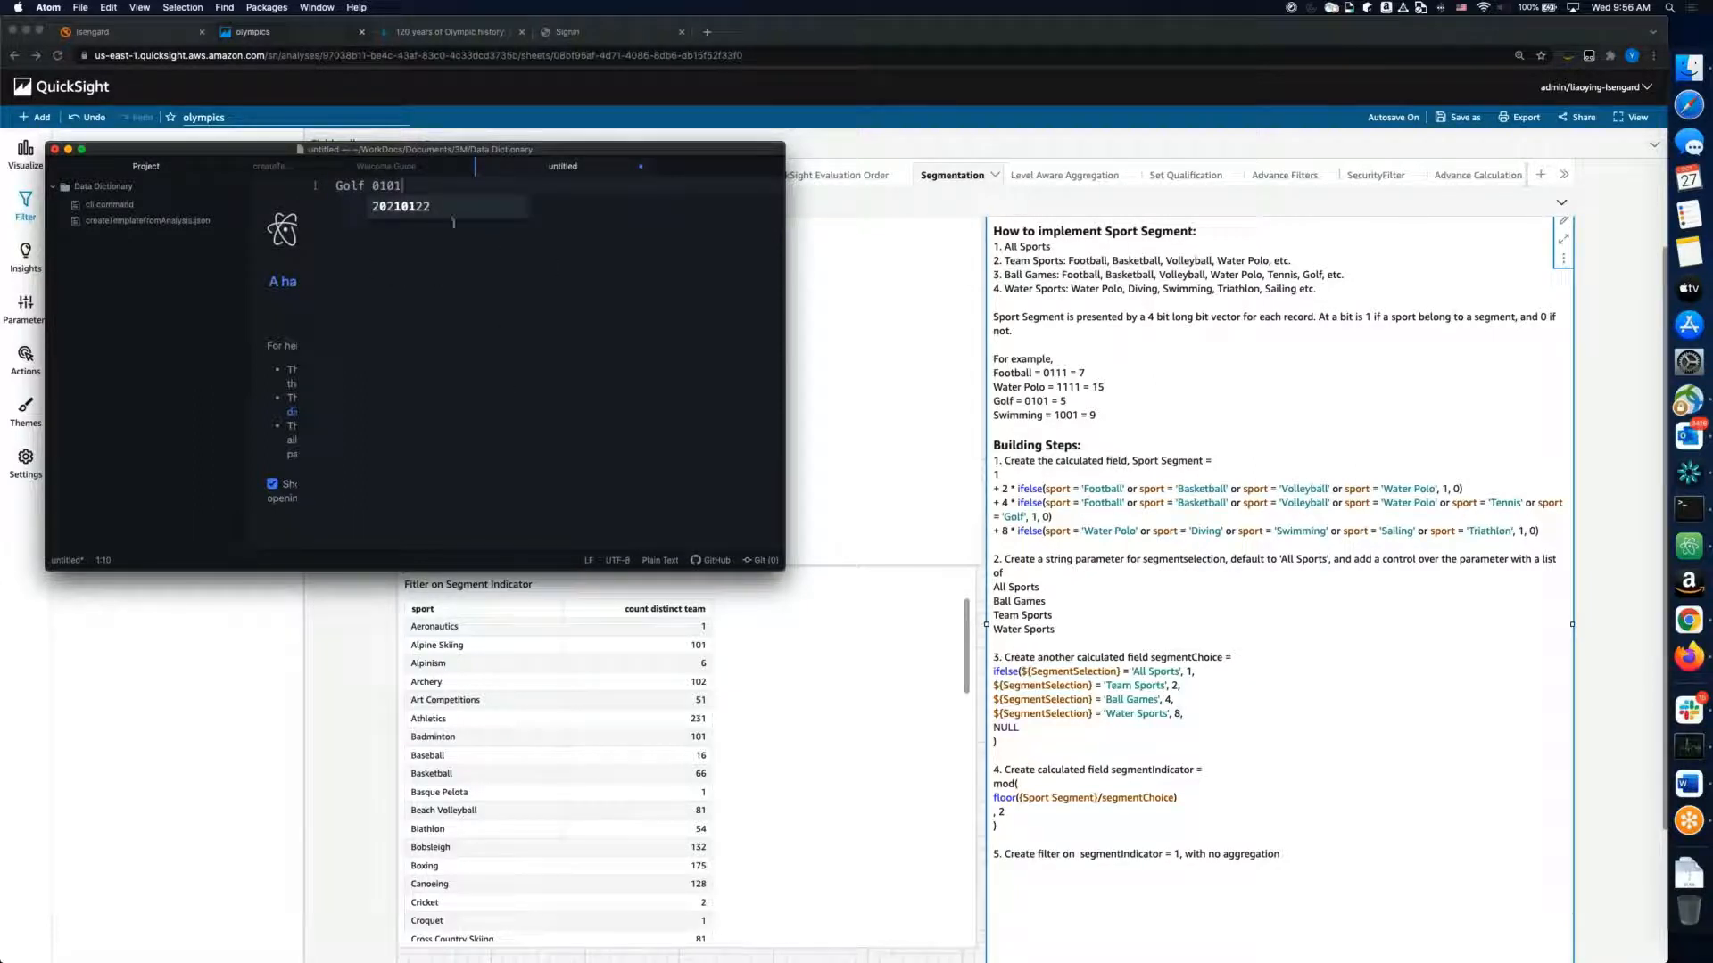
{"action": "left_click", "coordinate": [346, 222]}
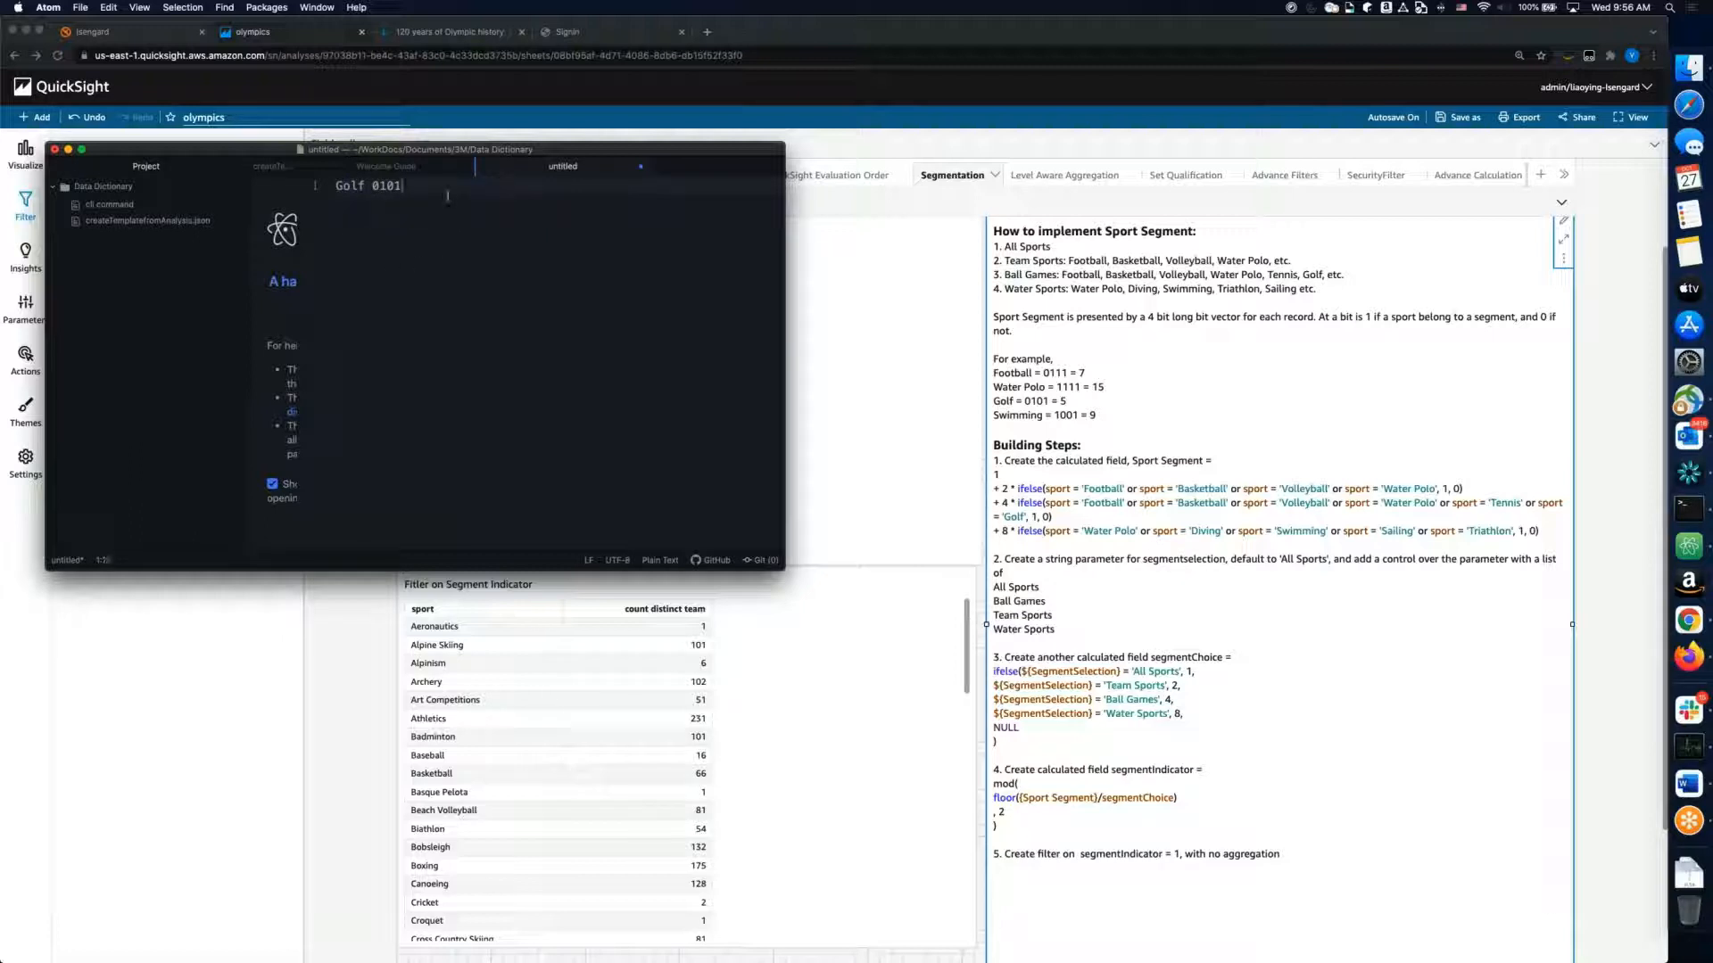
{"action": "type", "text": "Seg "}
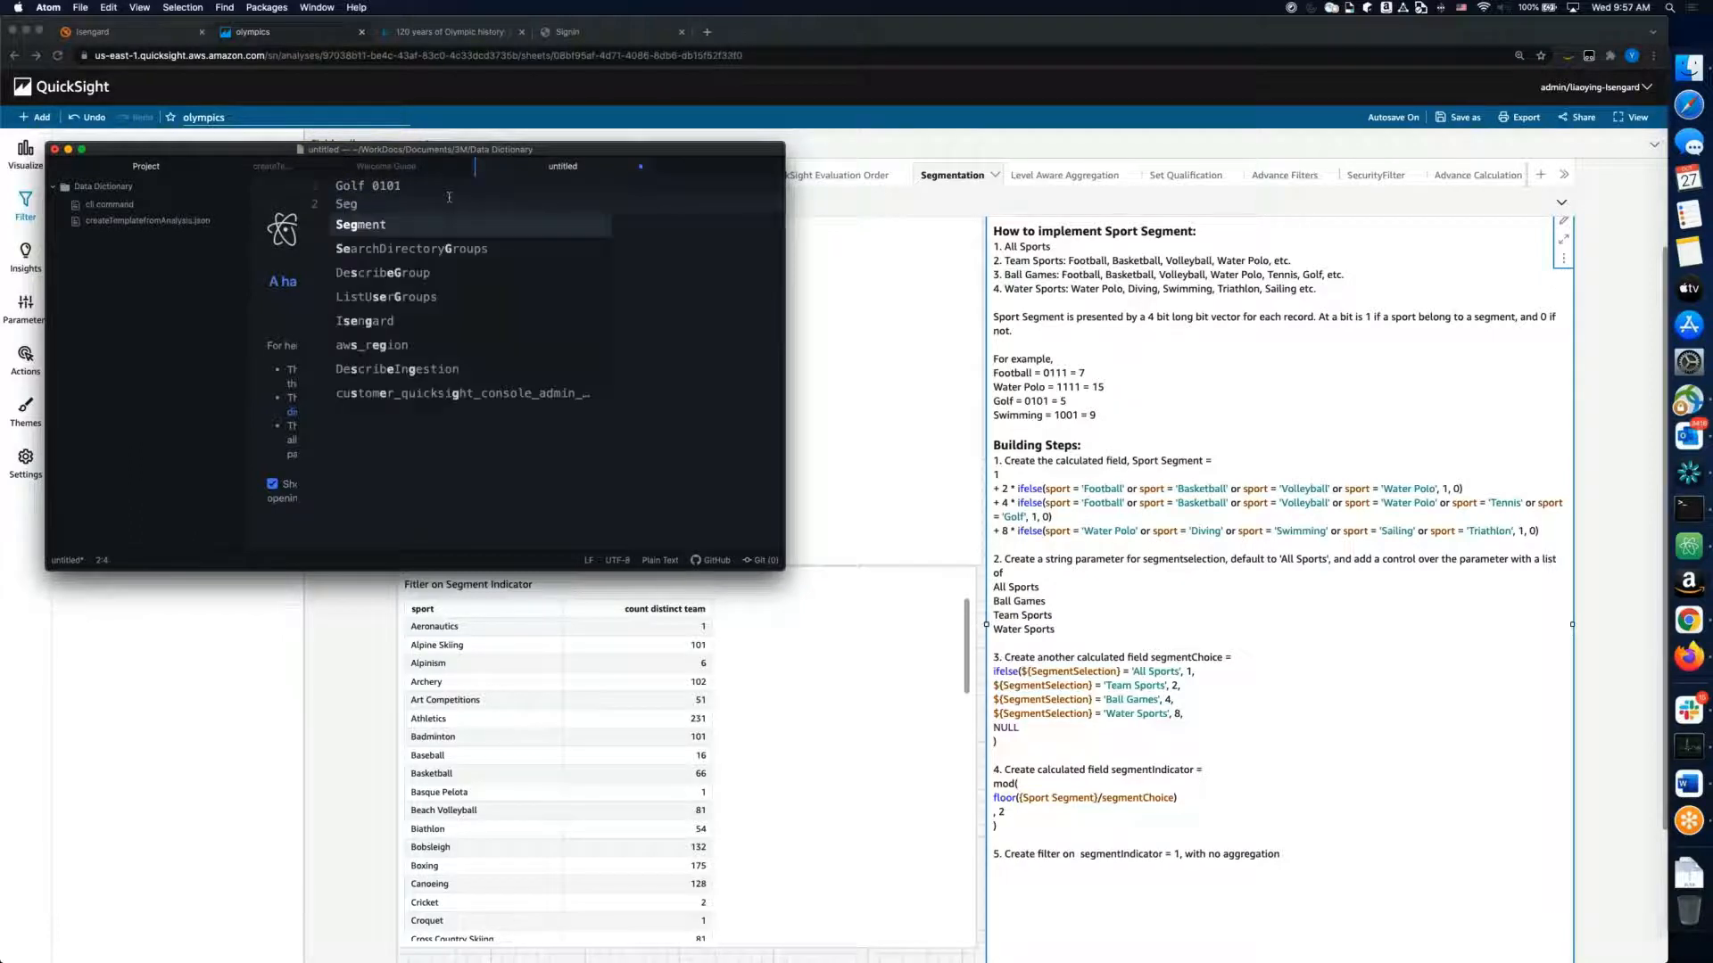
{"action": "type", "text": "= "}
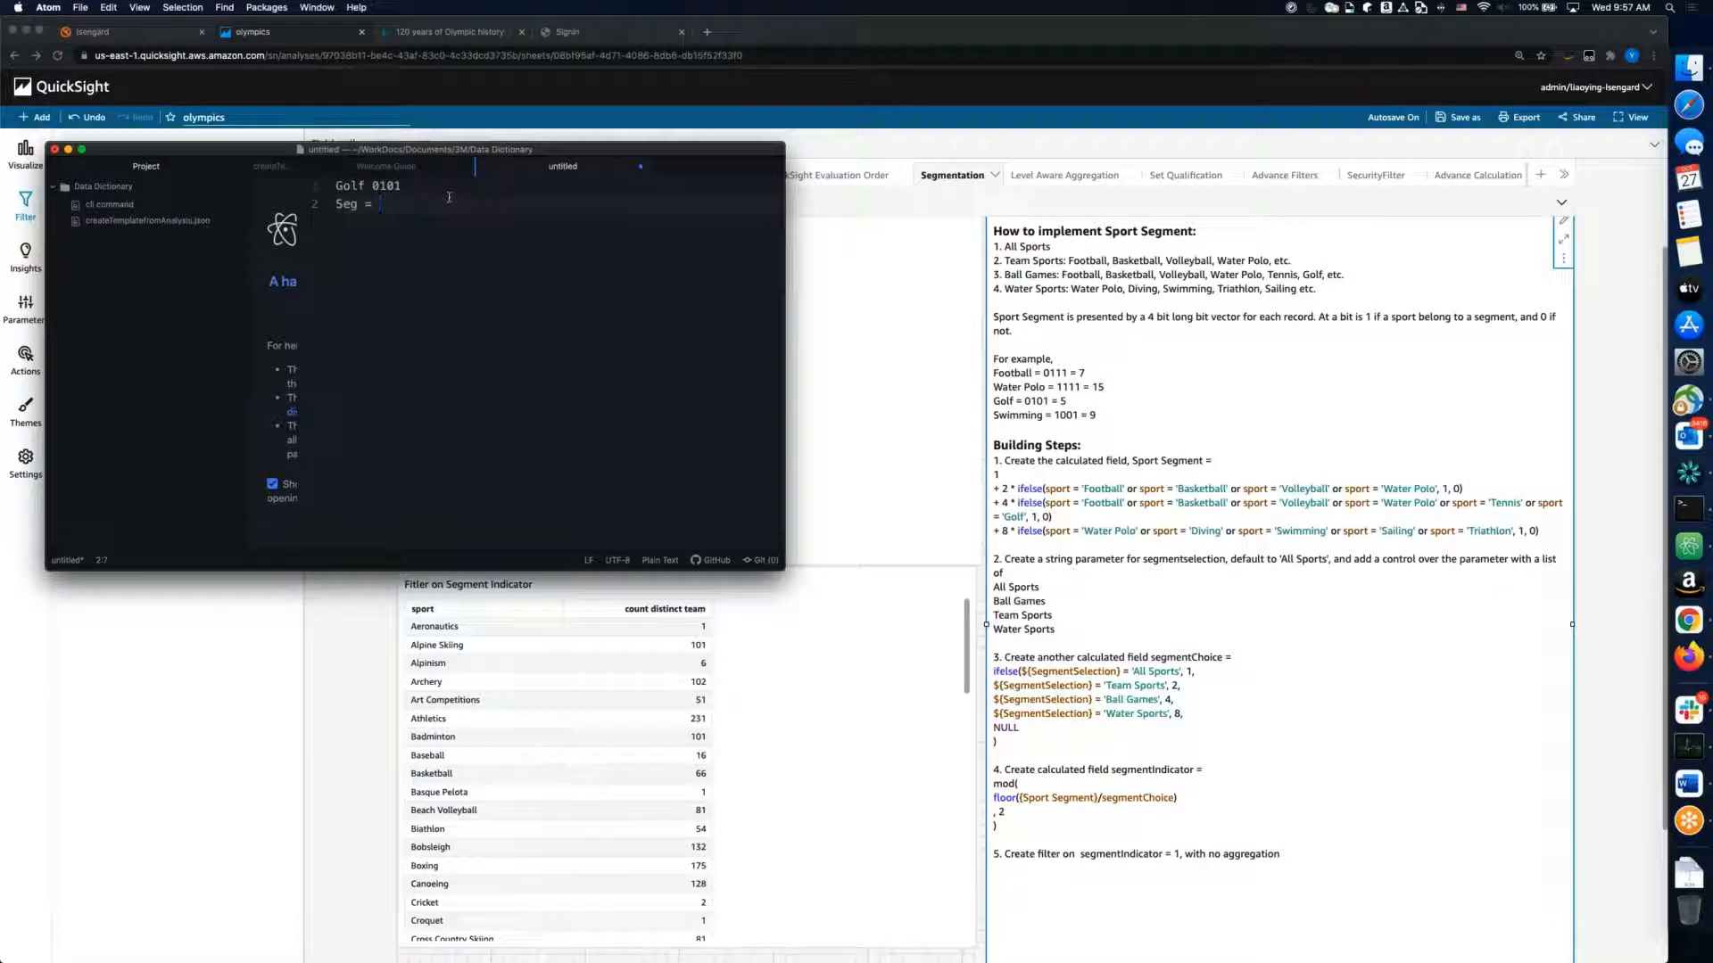
{"action": "type", "text": "2"}
{"action": "left_click", "coordinate": [356, 203]}
{"action": "type", "text": "Choice"}
{"action": "left_click", "coordinate": [437, 204]}
{"action": "type", "text": "- "}
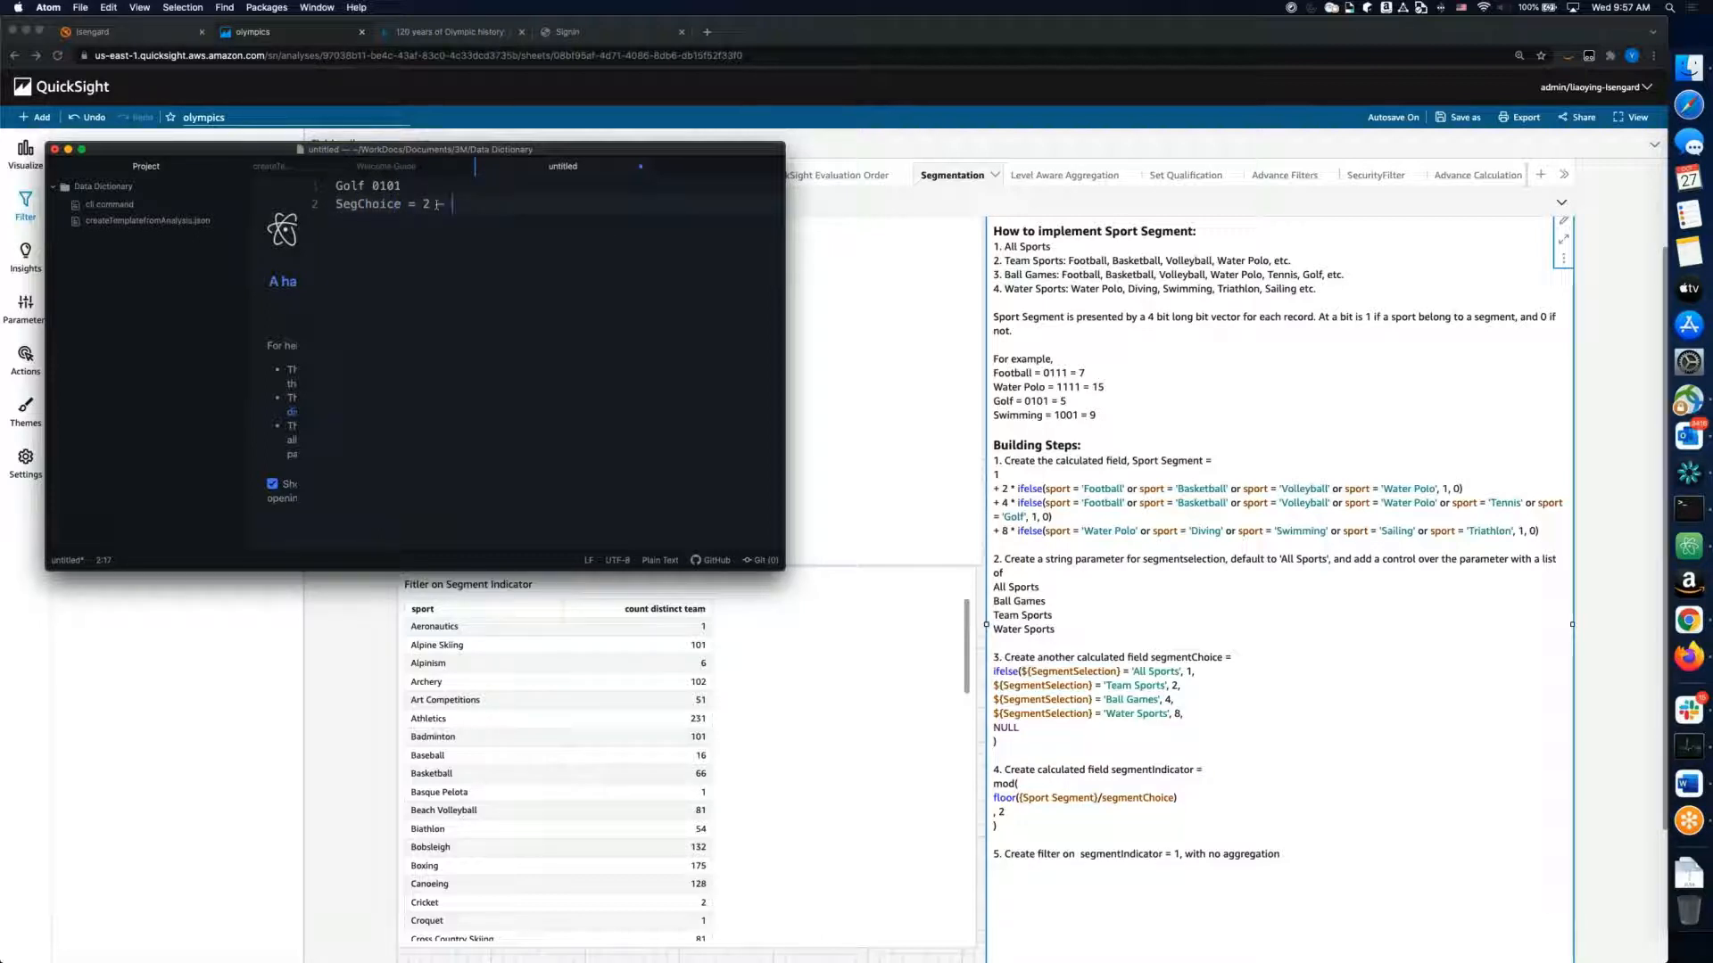
{"action": "type", "text": "Team s"}
{"action": "key", "text": "BackSpace"}
{"action": "key", "text": "BackSpace"}
{"action": "type", "text": "S"}
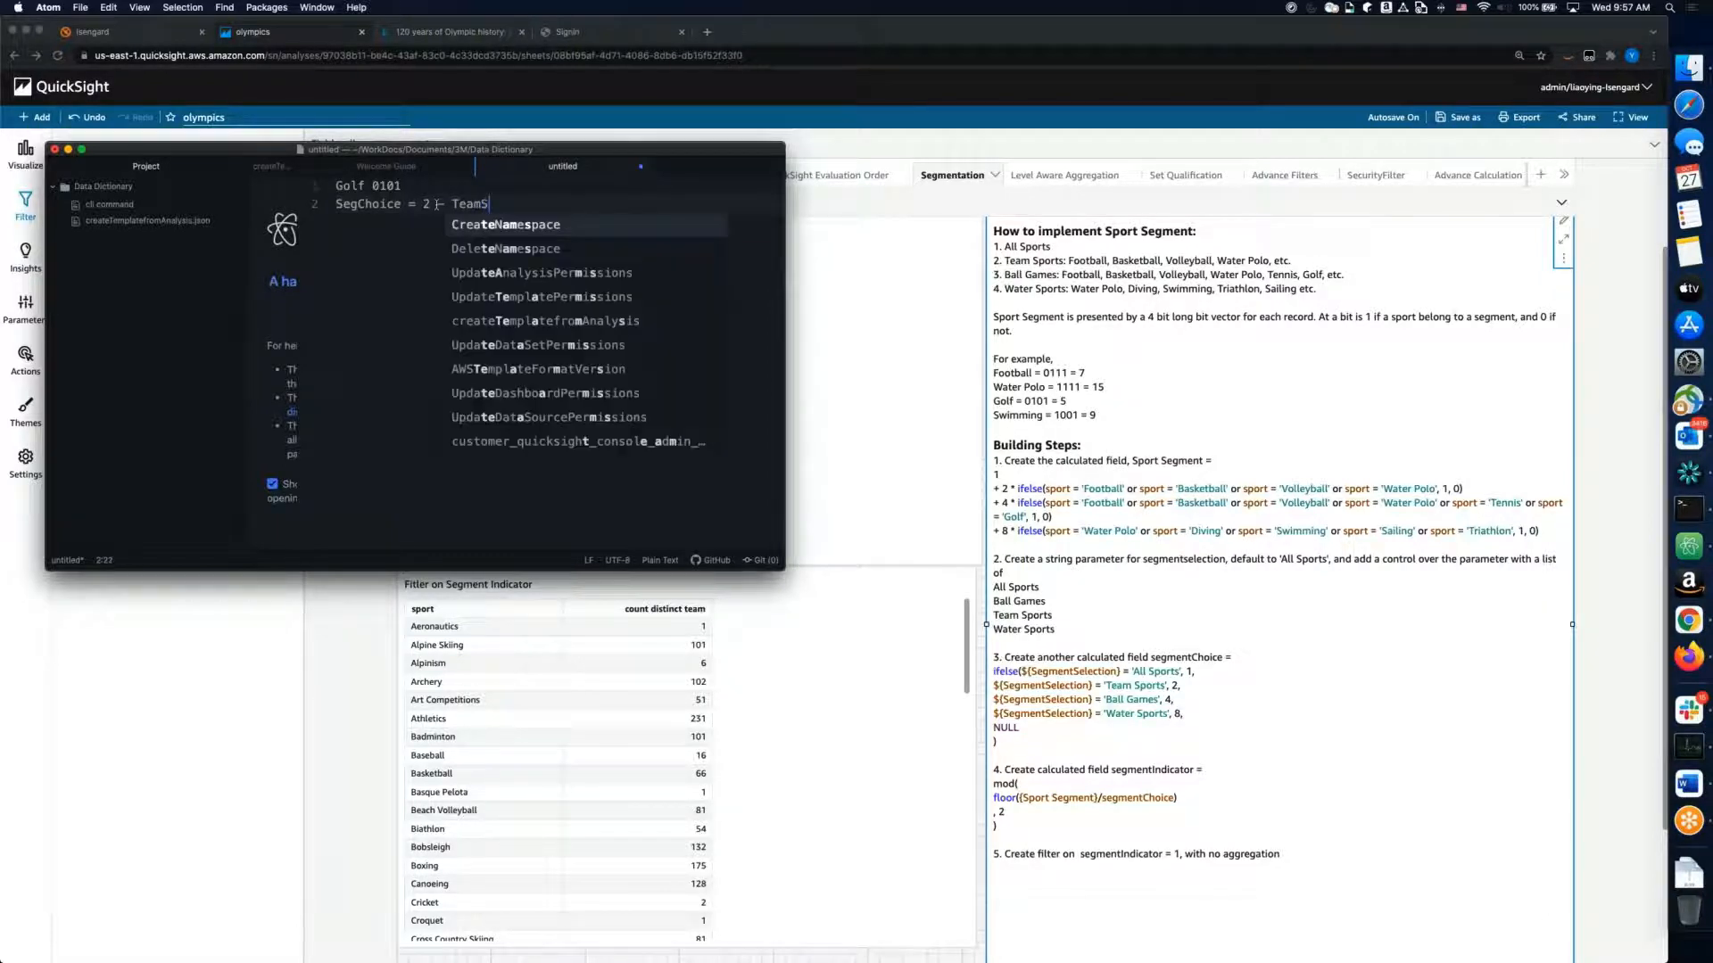
{"action": "type", "text": "ports"}
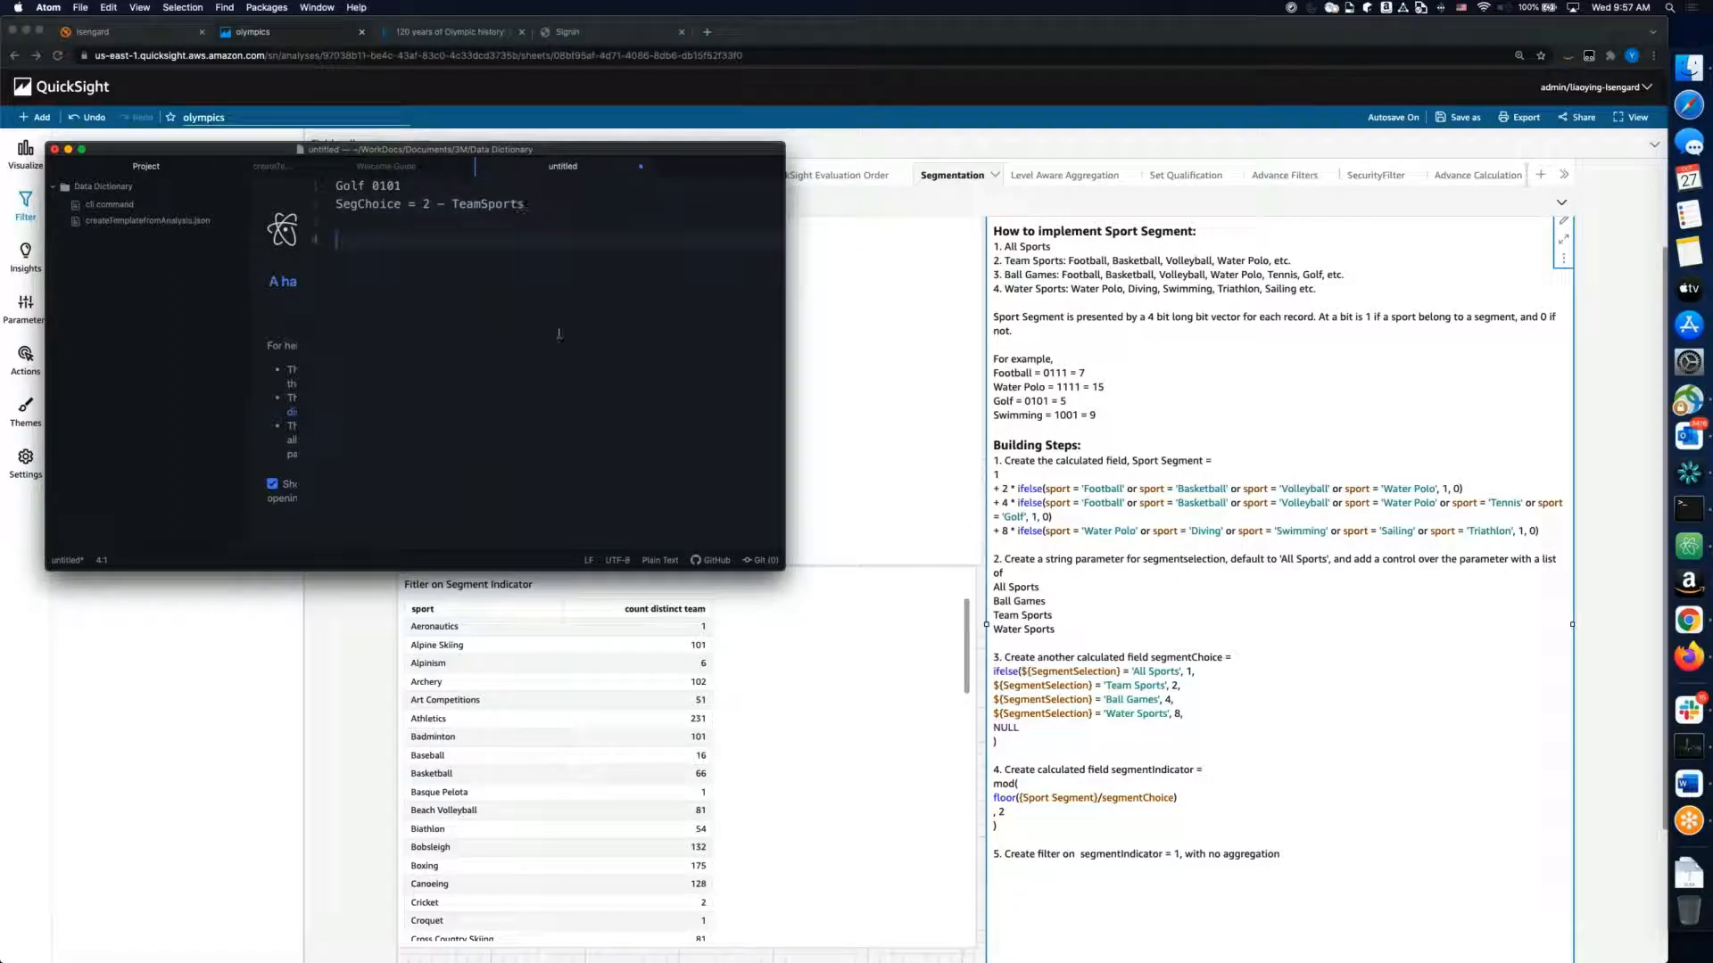
Step: Change the SegChoice value to binary 10 and add the division "0101/10 = 010.1" below it
{"action": "left_click", "coordinate": [427, 205]}
{"action": "type", "text": "10"}
{"action": "key", "text": "Down"}
{"action": "key", "text": "Down"}
{"action": "type", "text": "0101"}
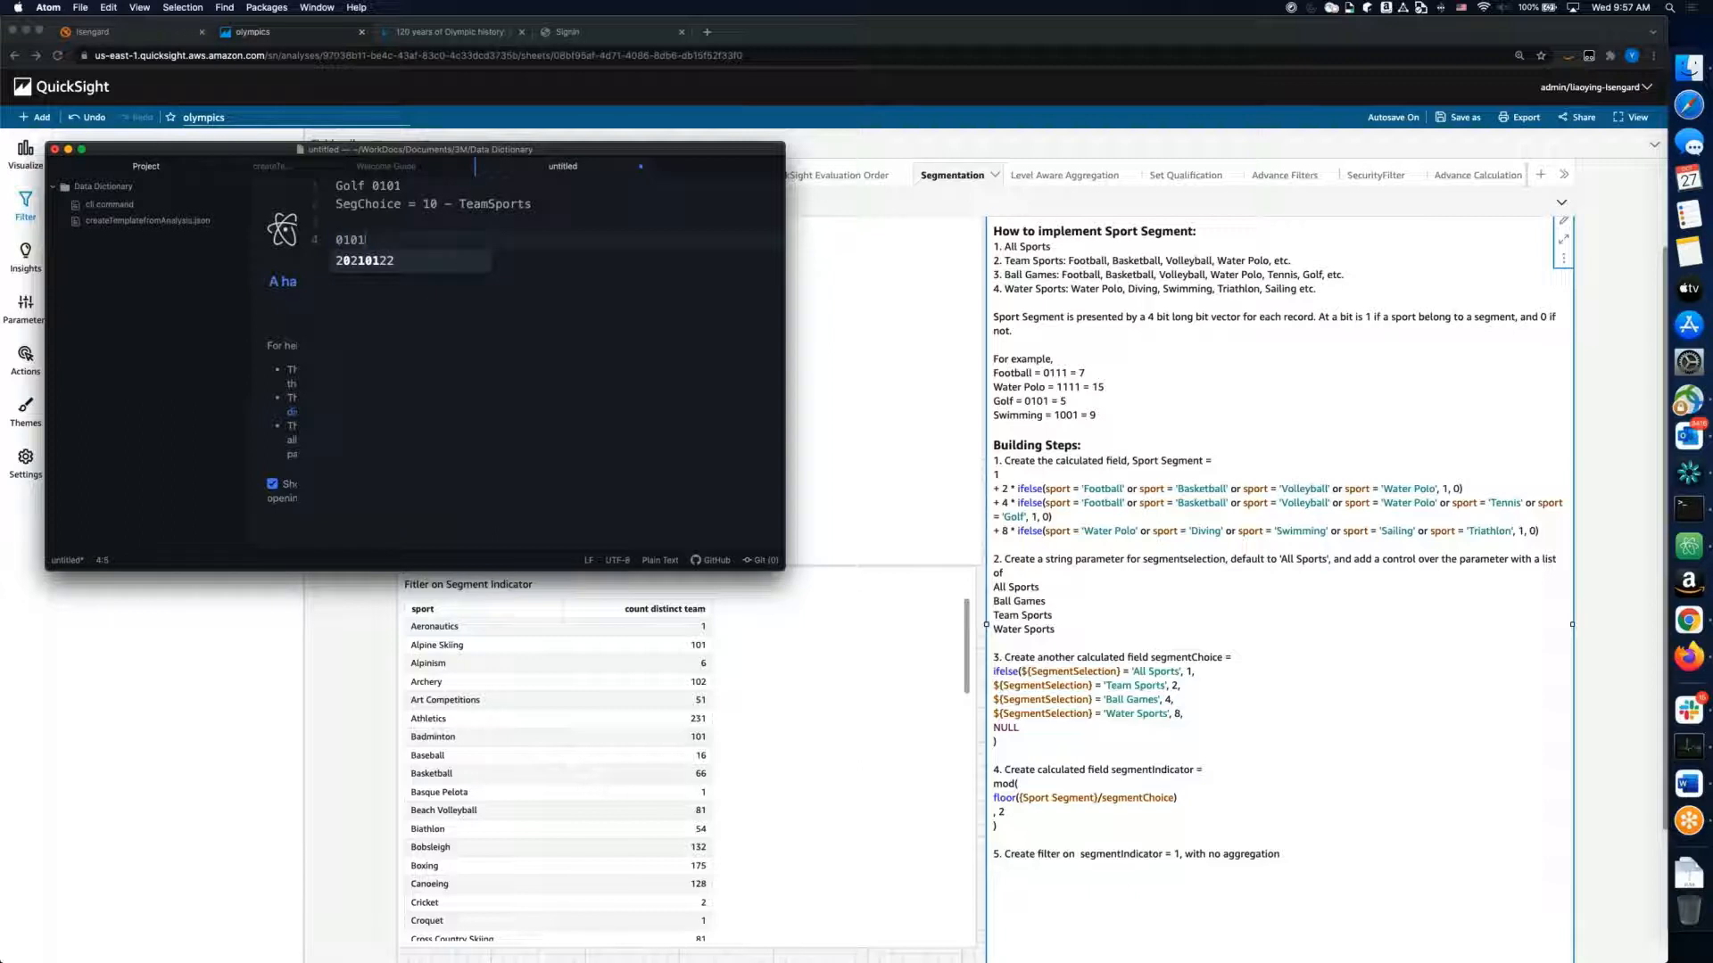
{"action": "type", "text": "/10"}
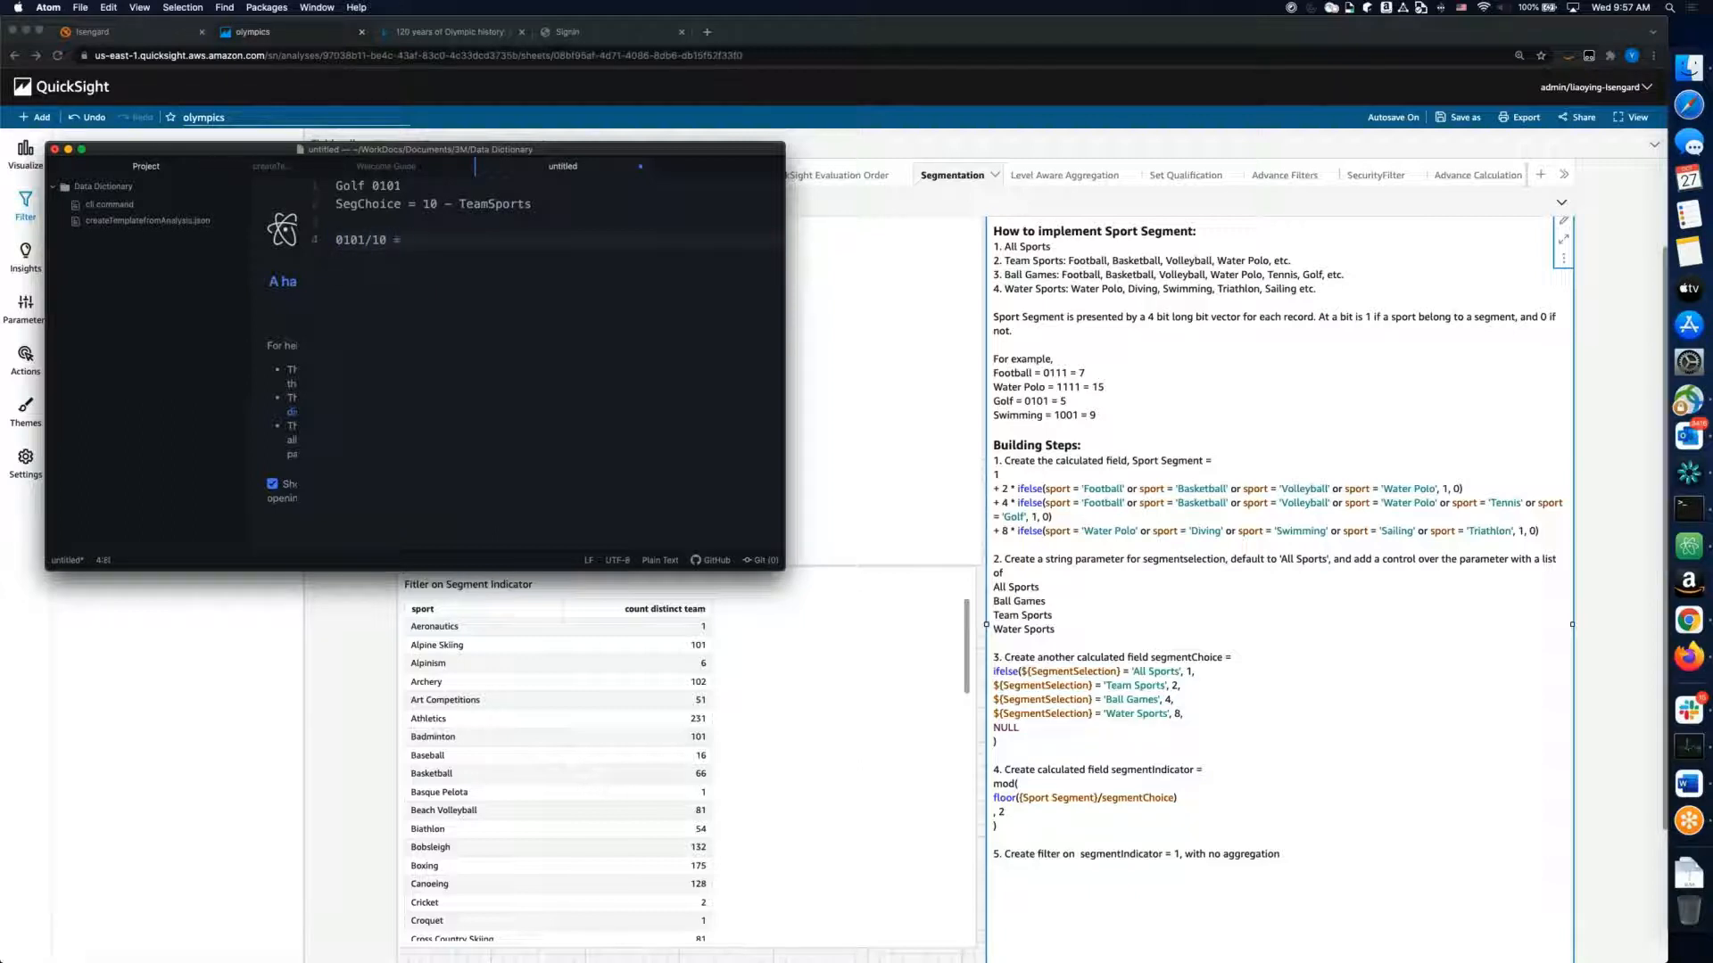
{"action": "type", "text": " = 010.1"}
Step: Wrap the division in floor() and trim its result to 010
{"action": "left_click_drag", "start_coordinate": [432, 243], "coordinate": [486, 239]}
{"action": "left_click", "coordinate": [337, 239]}
{"action": "type", "text": "floor("}
{"action": "key", "text": "Right"}
{"action": "key", "text": "Right"}
{"action": "key", "text": "Right"}
{"action": "key", "text": "Right"}
{"action": "type", "text": ")"}
{"action": "left_click_drag", "start_coordinate": [495, 240], "coordinate": [483, 239]}
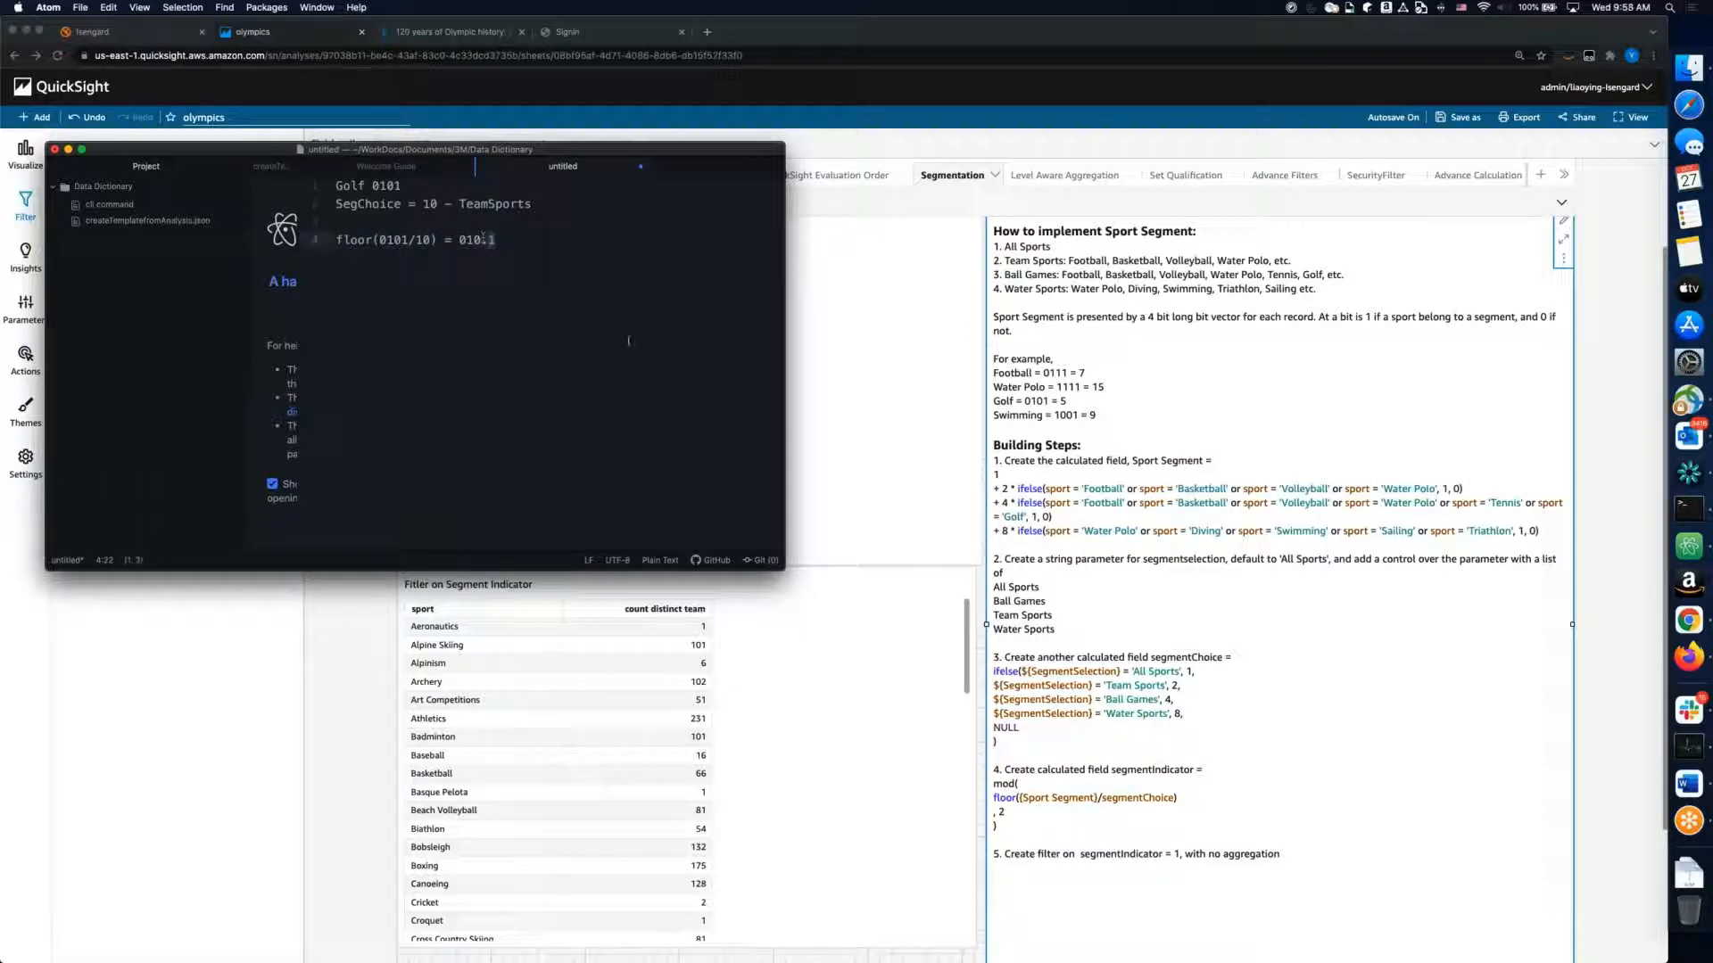
{"action": "key", "text": "BackSpace"}
Step: Extend the expression to mod(floor(0101/10), 10) and reduce its result to 0
{"action": "type", "text": "mod("}
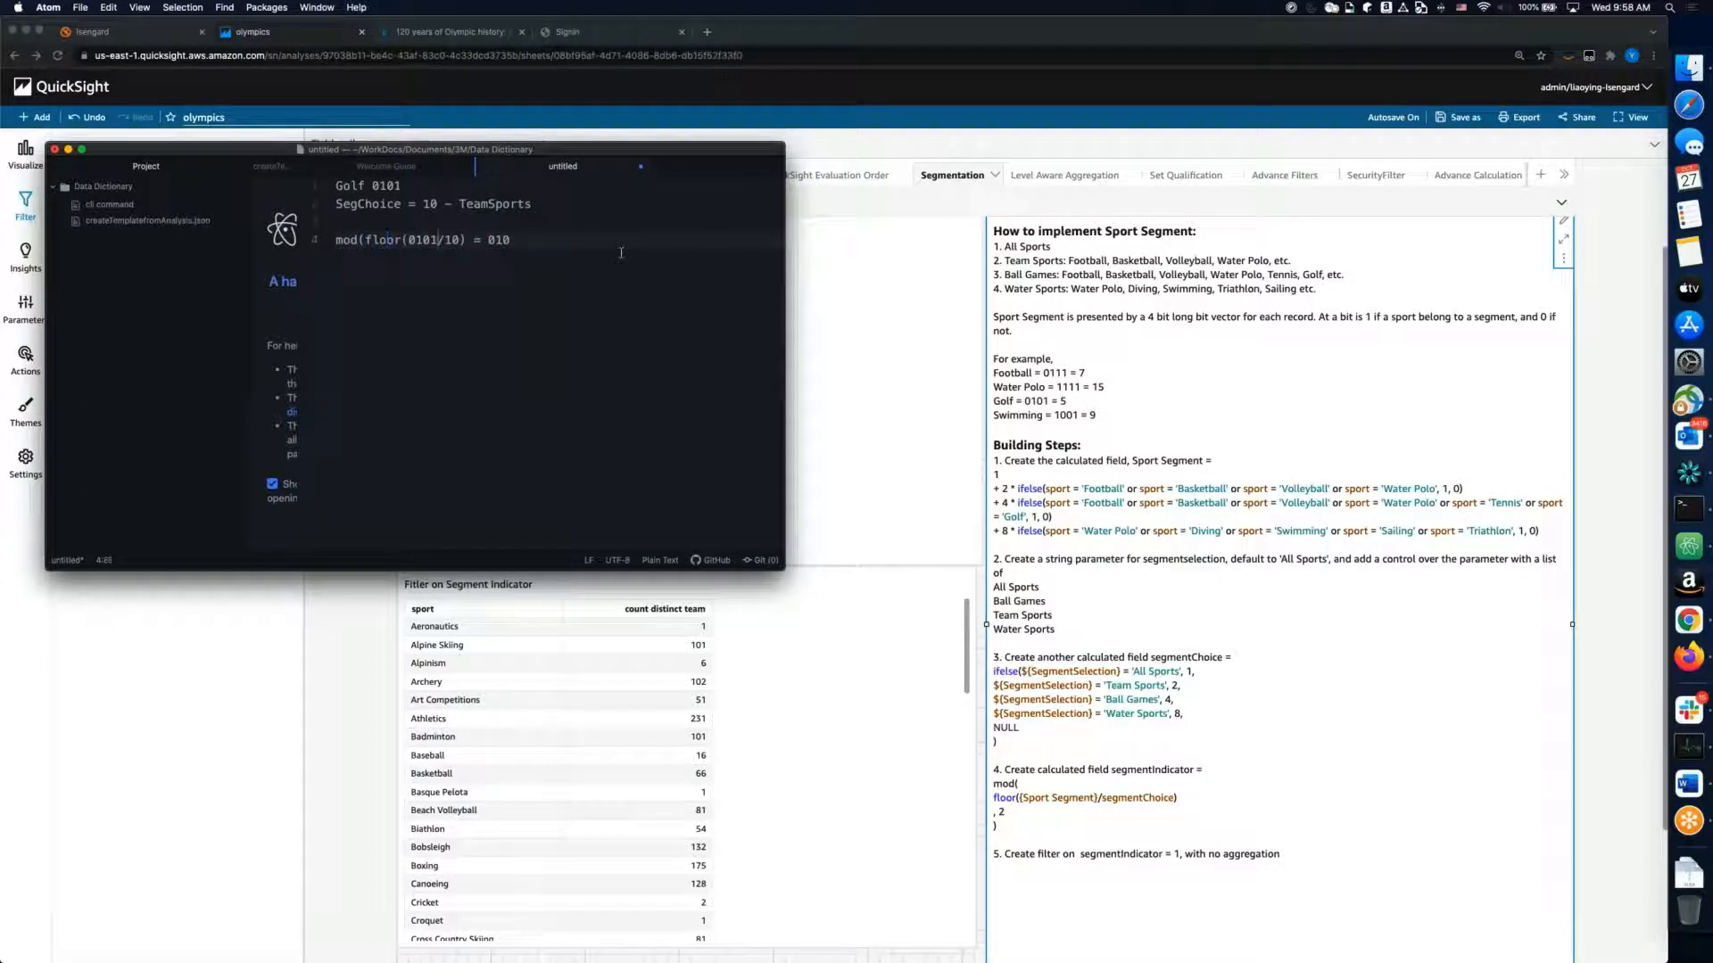
{"action": "key", "text": "Right"}
{"action": "key", "text": "Right"}
{"action": "key", "text": "Right"}
{"action": "type", "text": ", 2)"}
{"action": "left_click", "coordinate": [534, 239]}
{"action": "double_click", "coordinate": [486, 239]}
{"action": "type", "text": "10"}
{"action": "left_click", "coordinate": [537, 242]}
{"action": "left_click_drag", "start_coordinate": [533, 240], "coordinate": [537, 240]}
{"action": "key", "text": "BackSpace"}
Step: Change the SegChoice value to 100 and the divisor in the mod expression to 100
{"action": "left_click", "coordinate": [398, 188]}
{"action": "left_click", "coordinate": [437, 203]}
{"action": "type", "text": "0"}
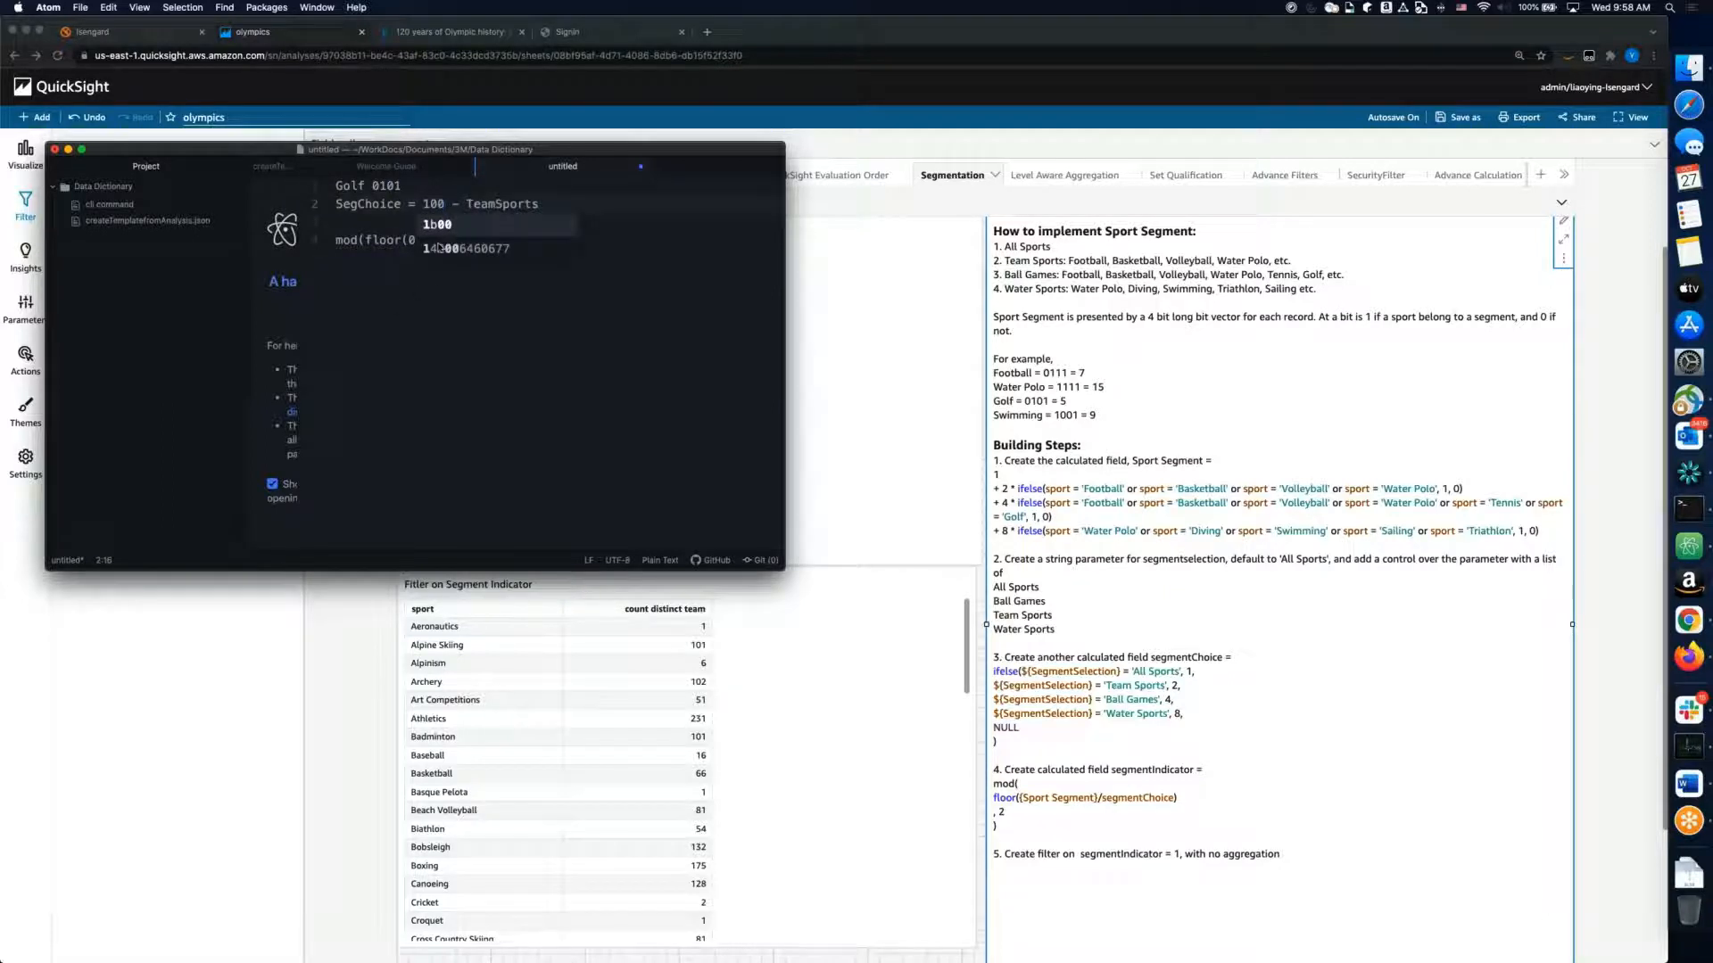
{"action": "key", "text": "Escape"}
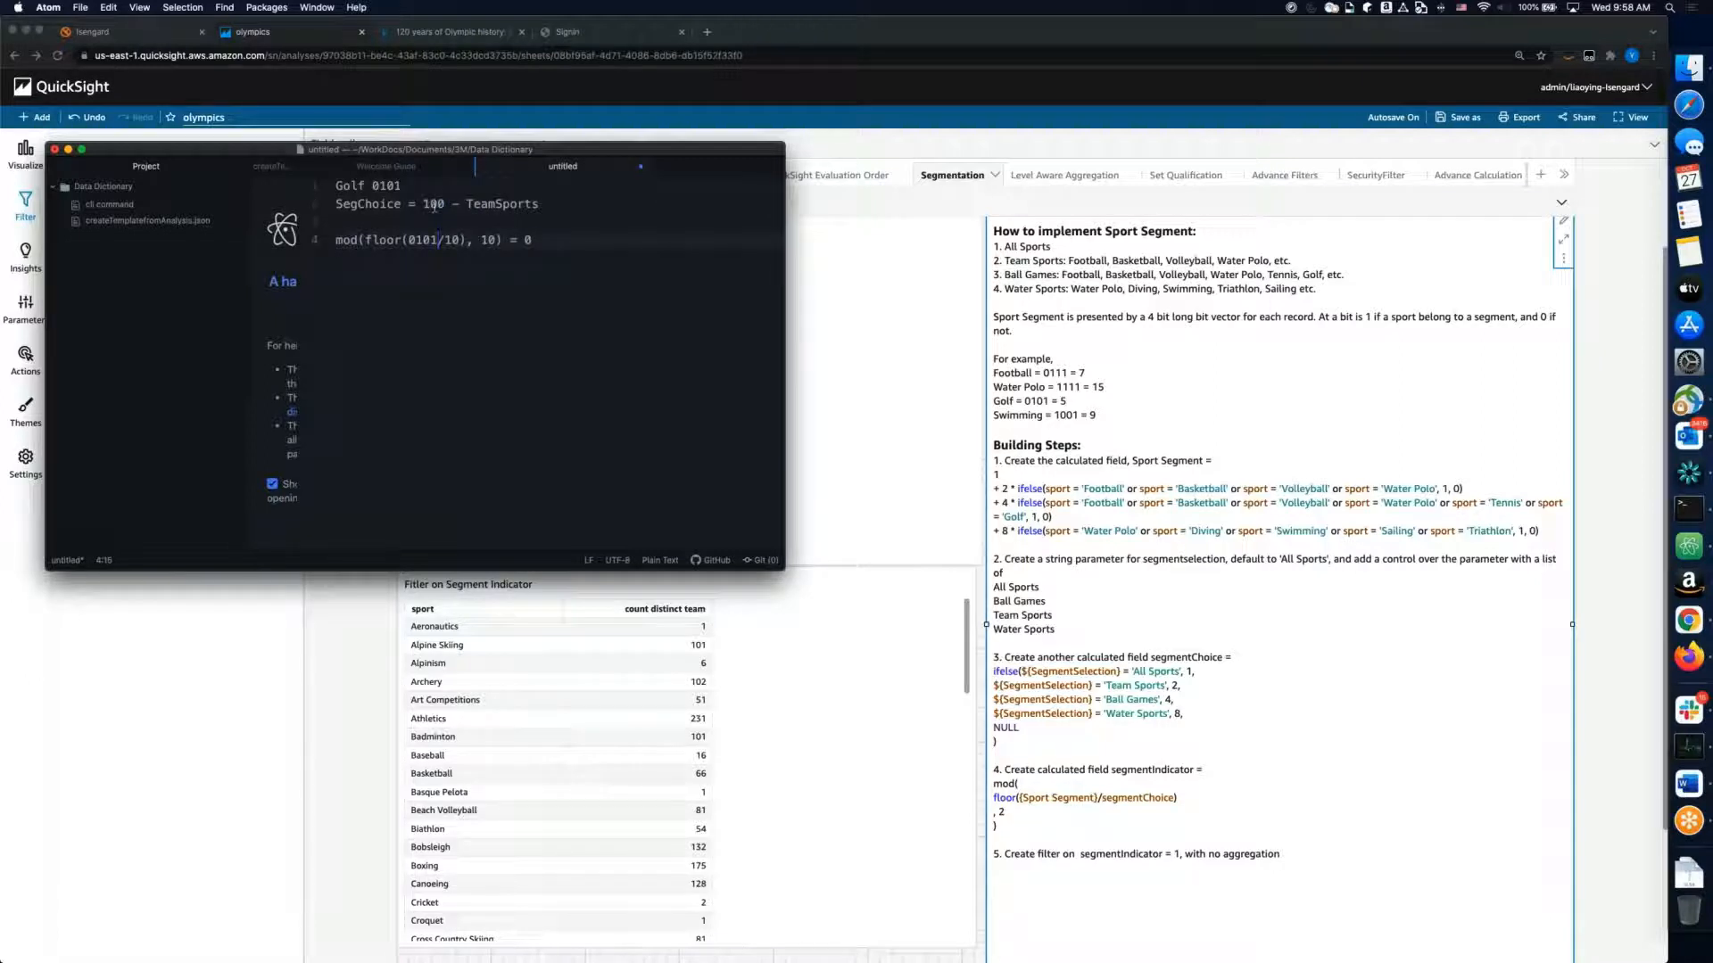
{"action": "left_click", "coordinate": [390, 184]}
{"action": "key", "text": "Down"}
{"action": "key", "text": "Down"}
{"action": "left_click", "coordinate": [388, 184]}
{"action": "left_click", "coordinate": [459, 241]}
{"action": "type", "text": "0"}
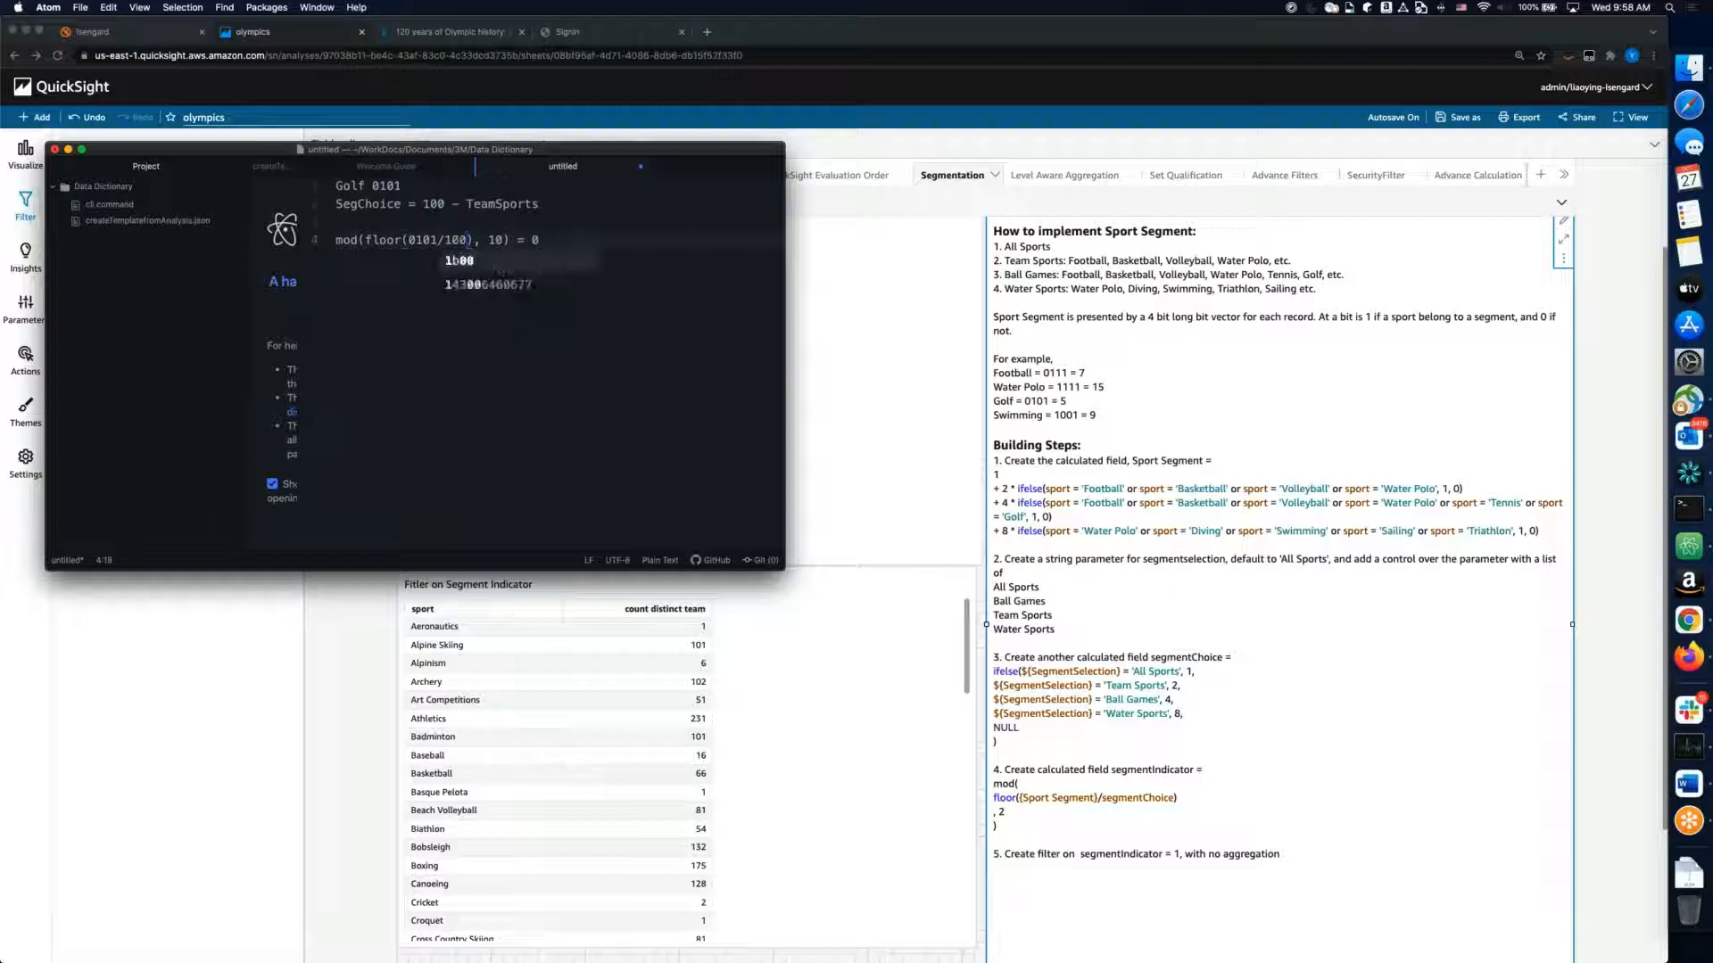
Step: Set the result of the mod expression for the 100 divisor to 1
{"action": "left_click", "coordinate": [558, 238]}
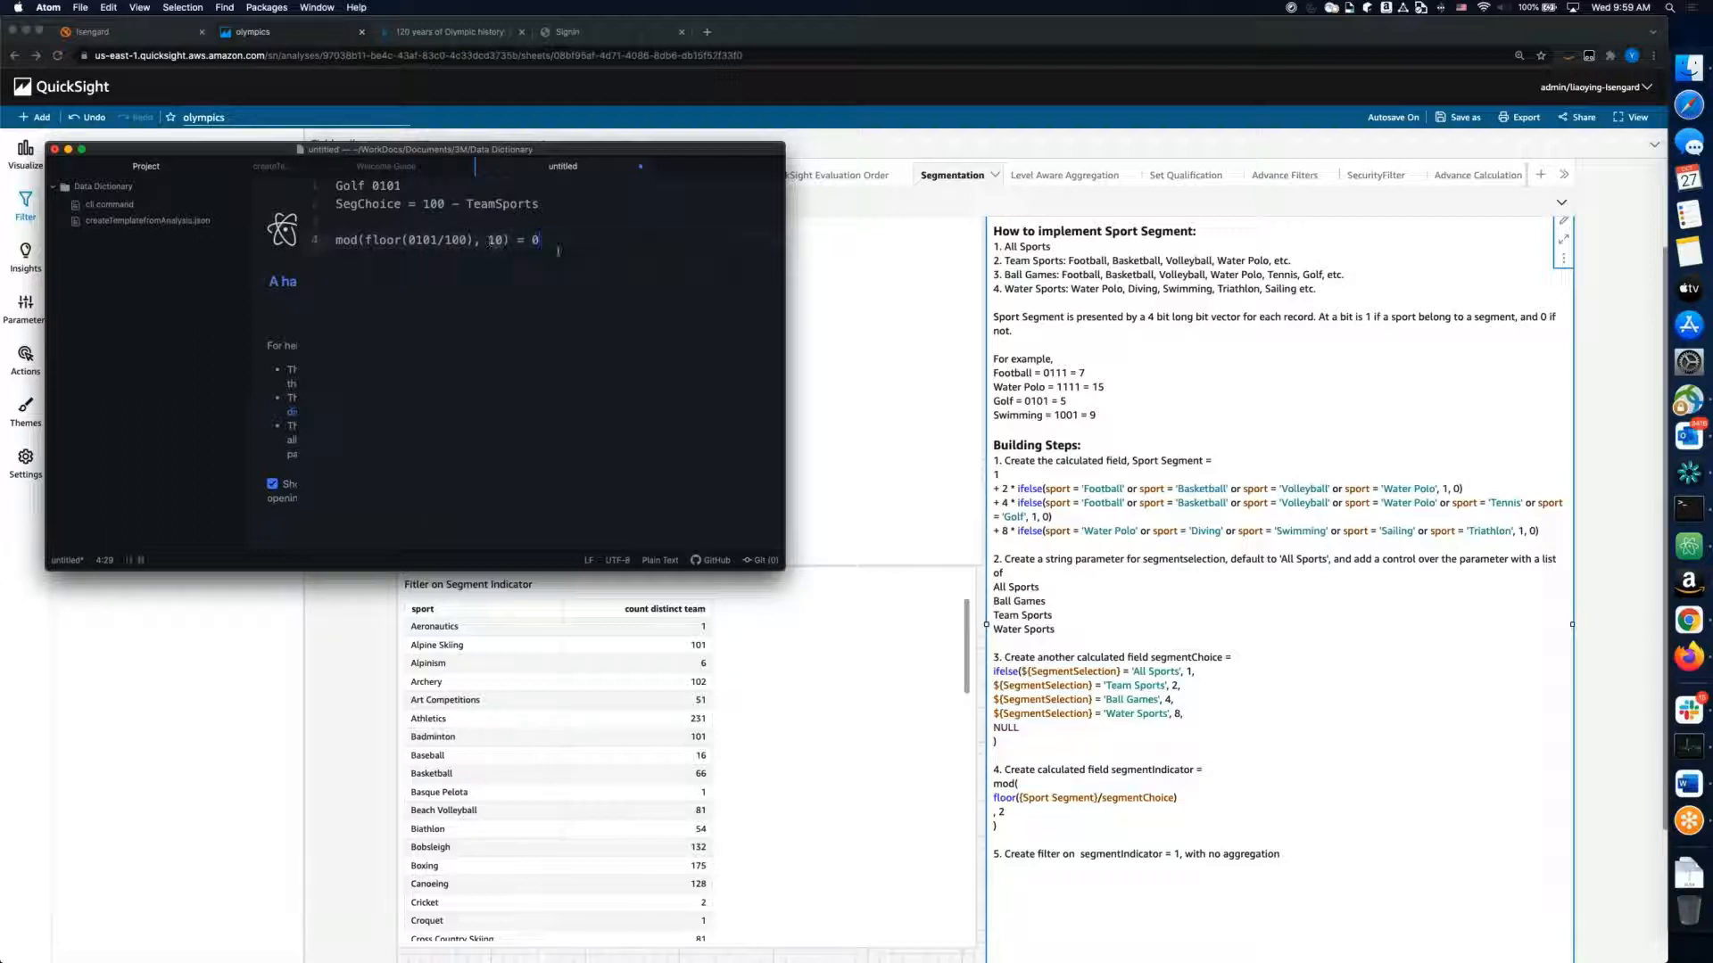
{"action": "key", "text": "shift+Left"}
{"action": "type", "text": "1"}
{"action": "left_click", "coordinate": [420, 240]}
{"action": "left_click", "coordinate": [515, 306]}
Step: Switch back to the QuickSight olympics analysis and try Sport Segment Selection with Ball Games and Water Sports
{"action": "left_click", "coordinate": [1017, 823]}
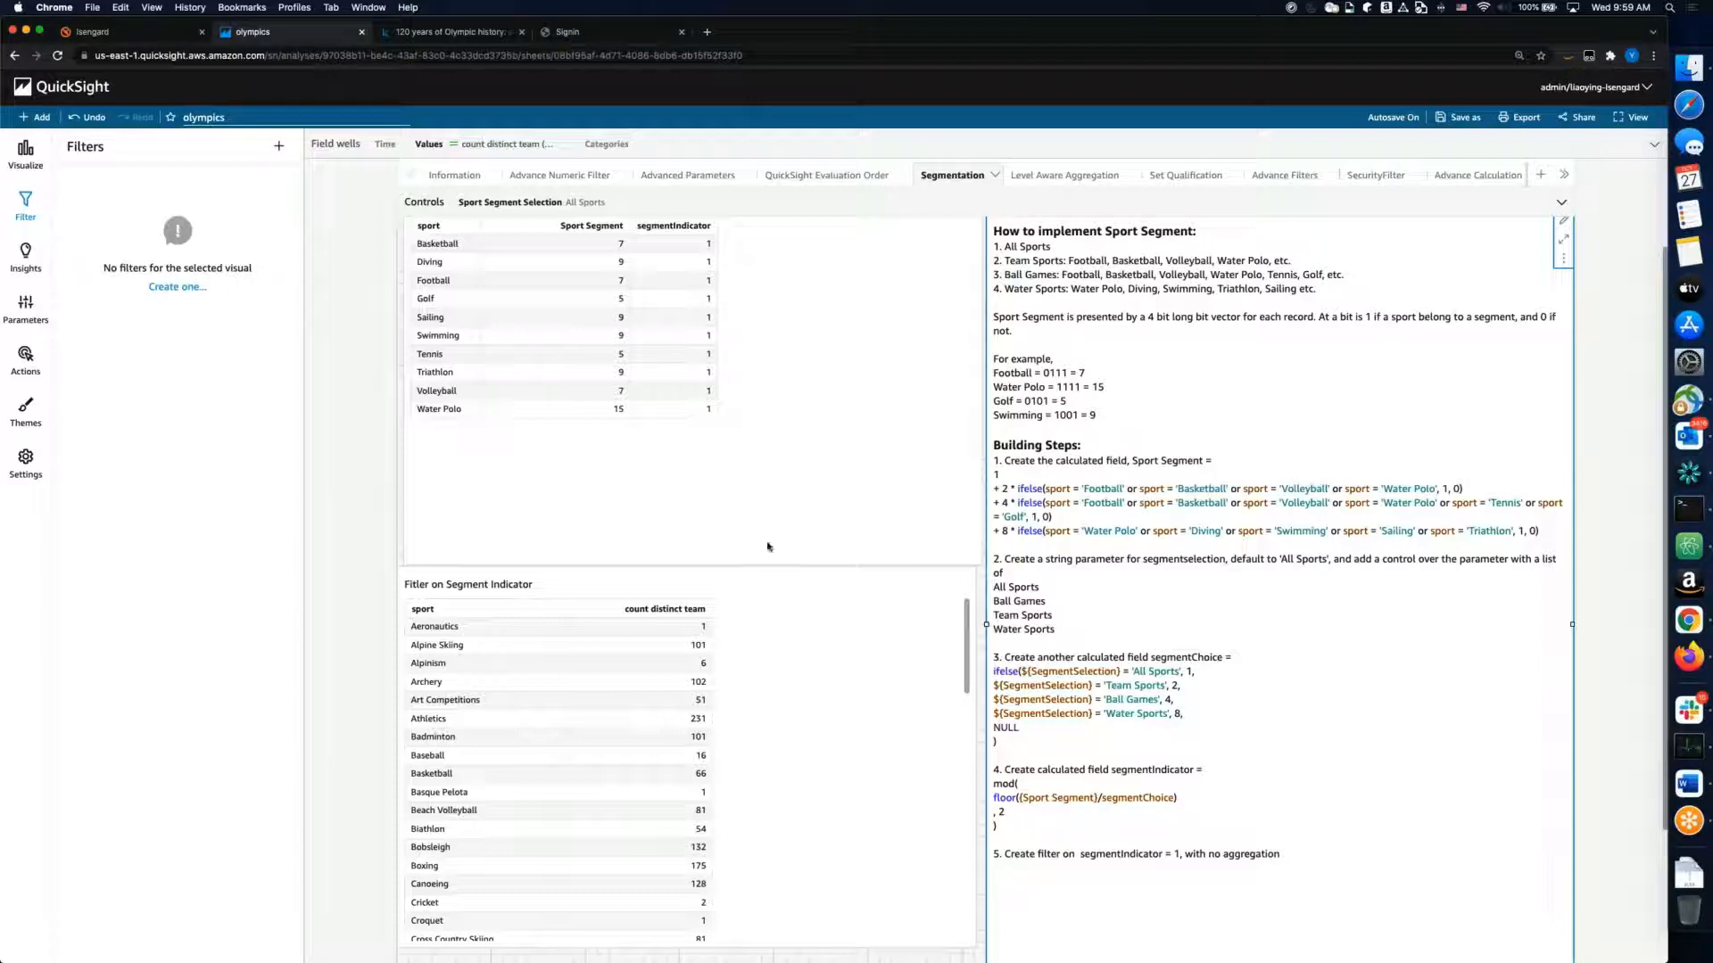
{"action": "left_click", "coordinate": [835, 516]}
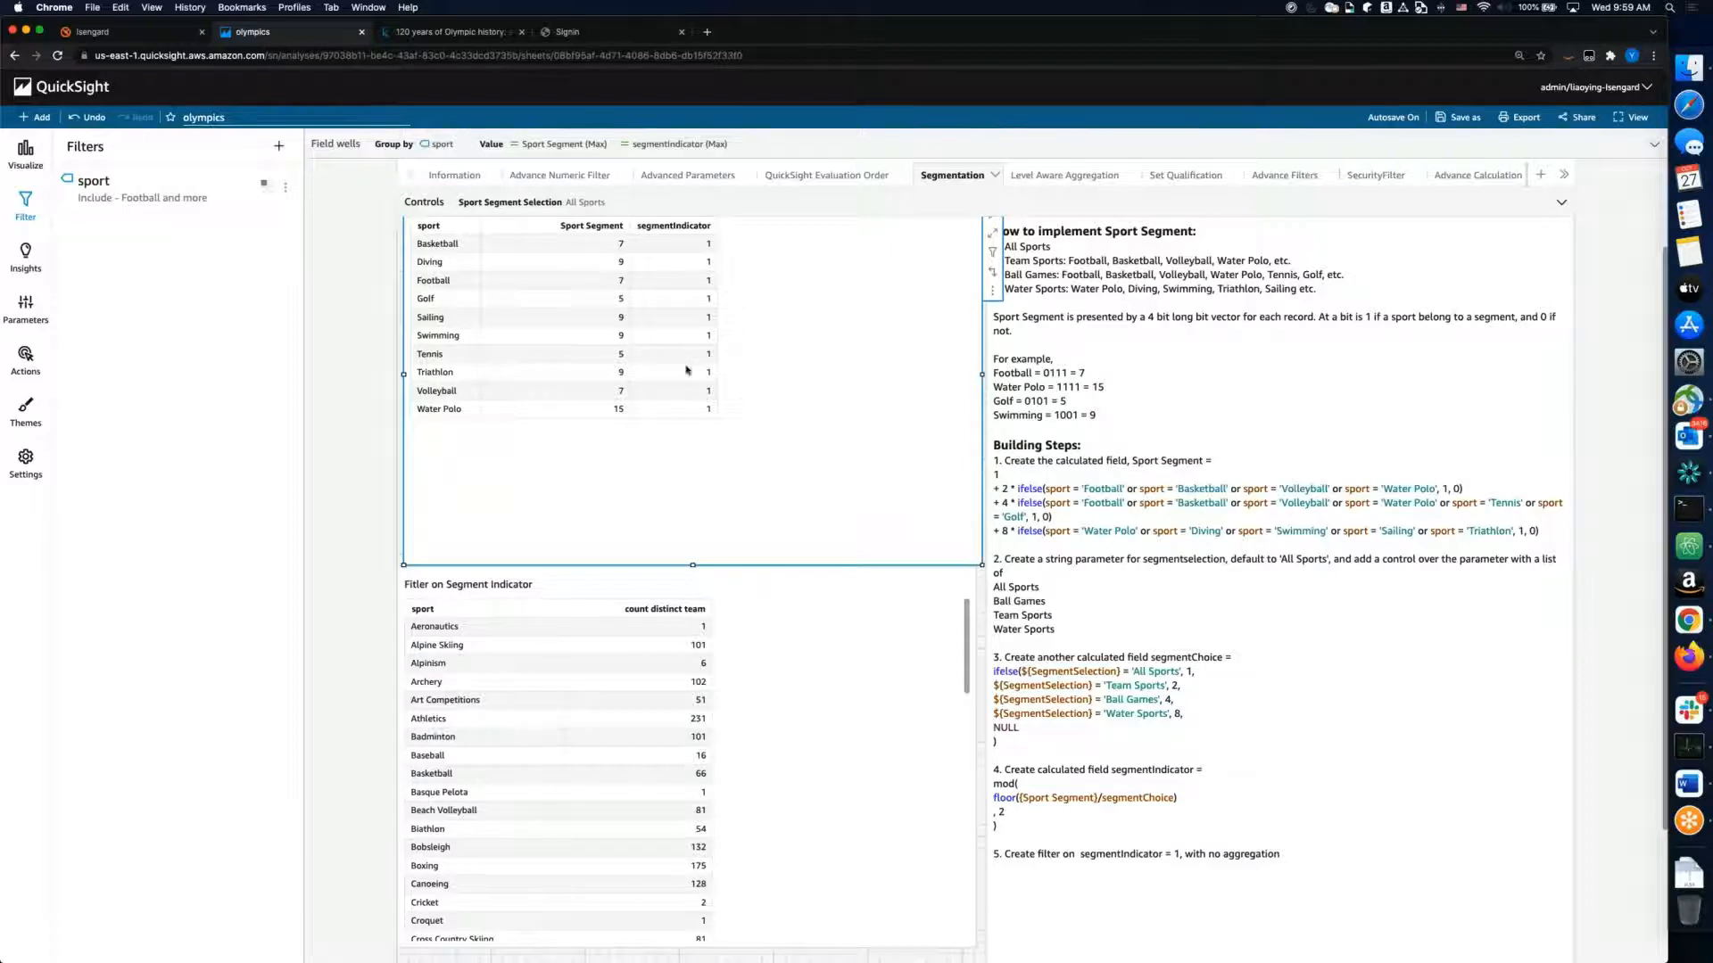
{"action": "left_click", "coordinate": [429, 203]}
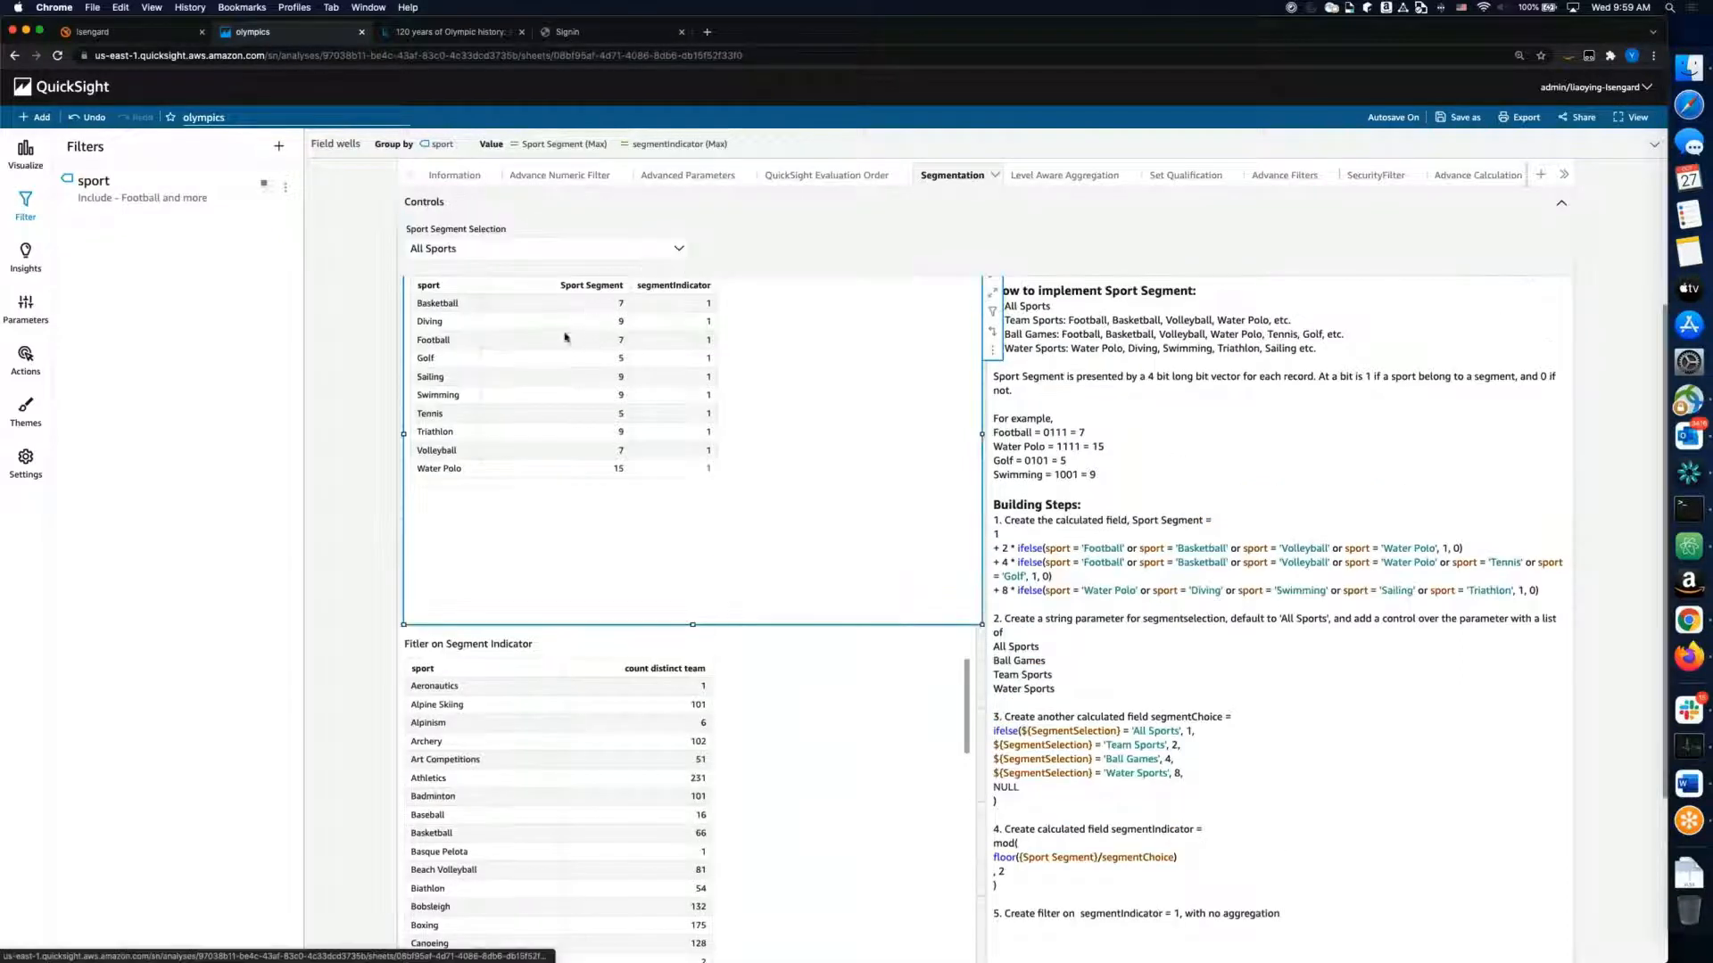
{"action": "left_click", "coordinate": [652, 254]}
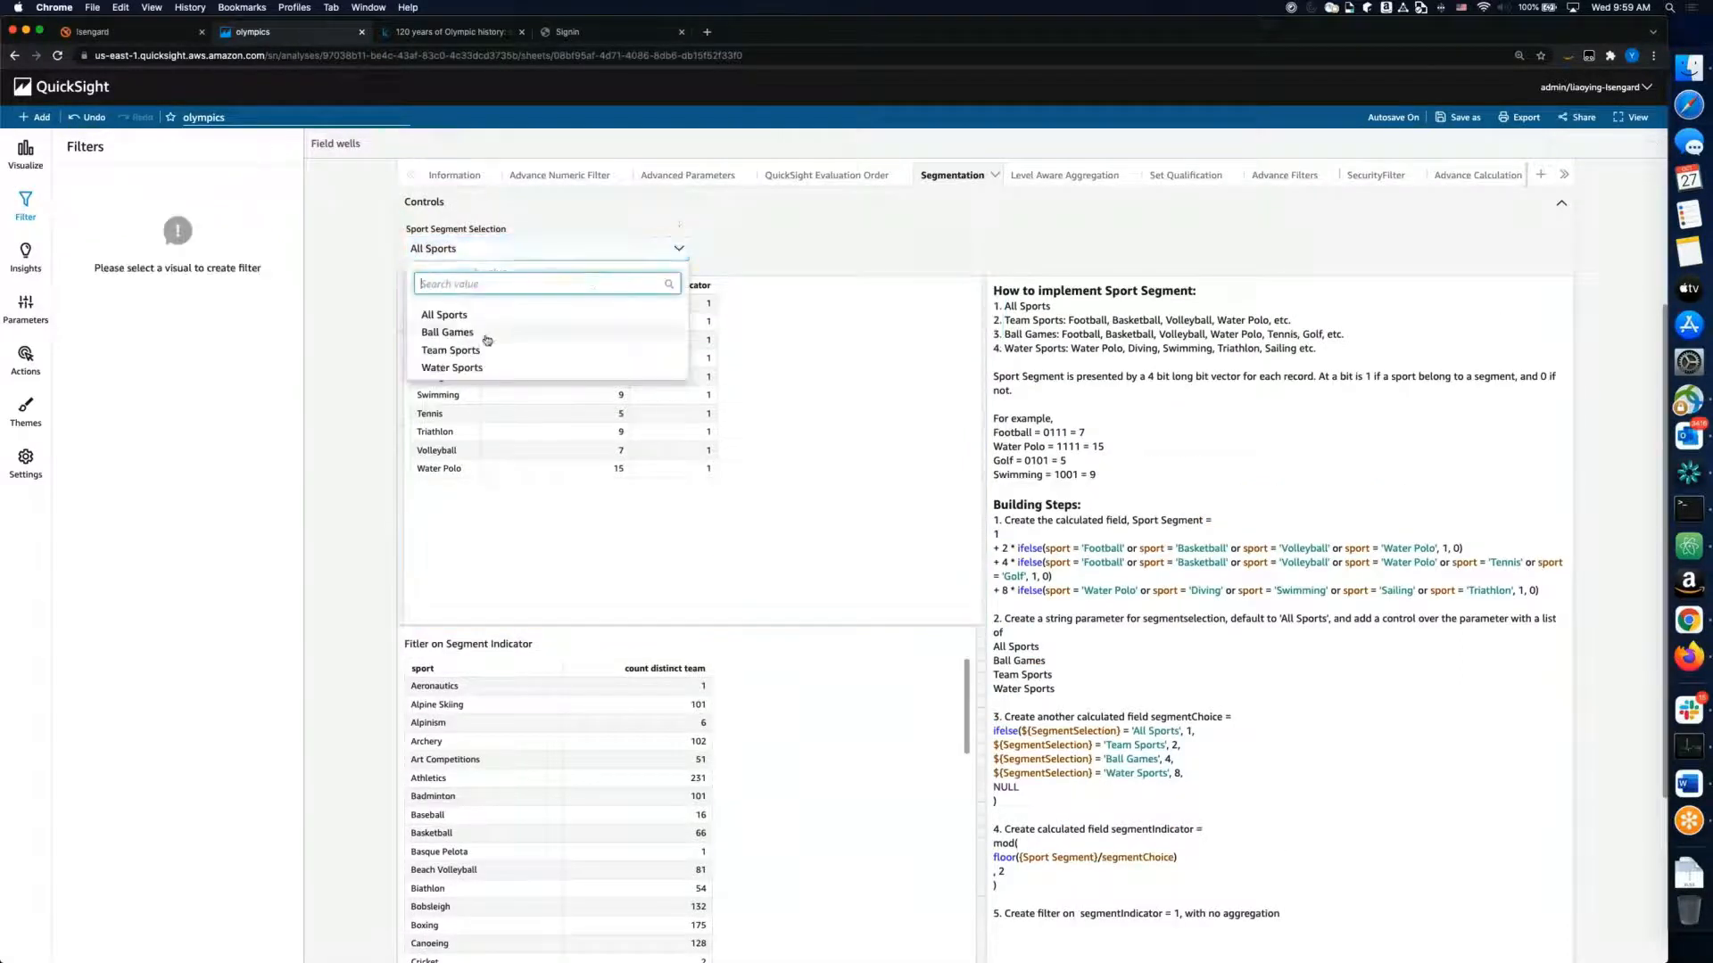
{"action": "left_click", "coordinate": [437, 332]}
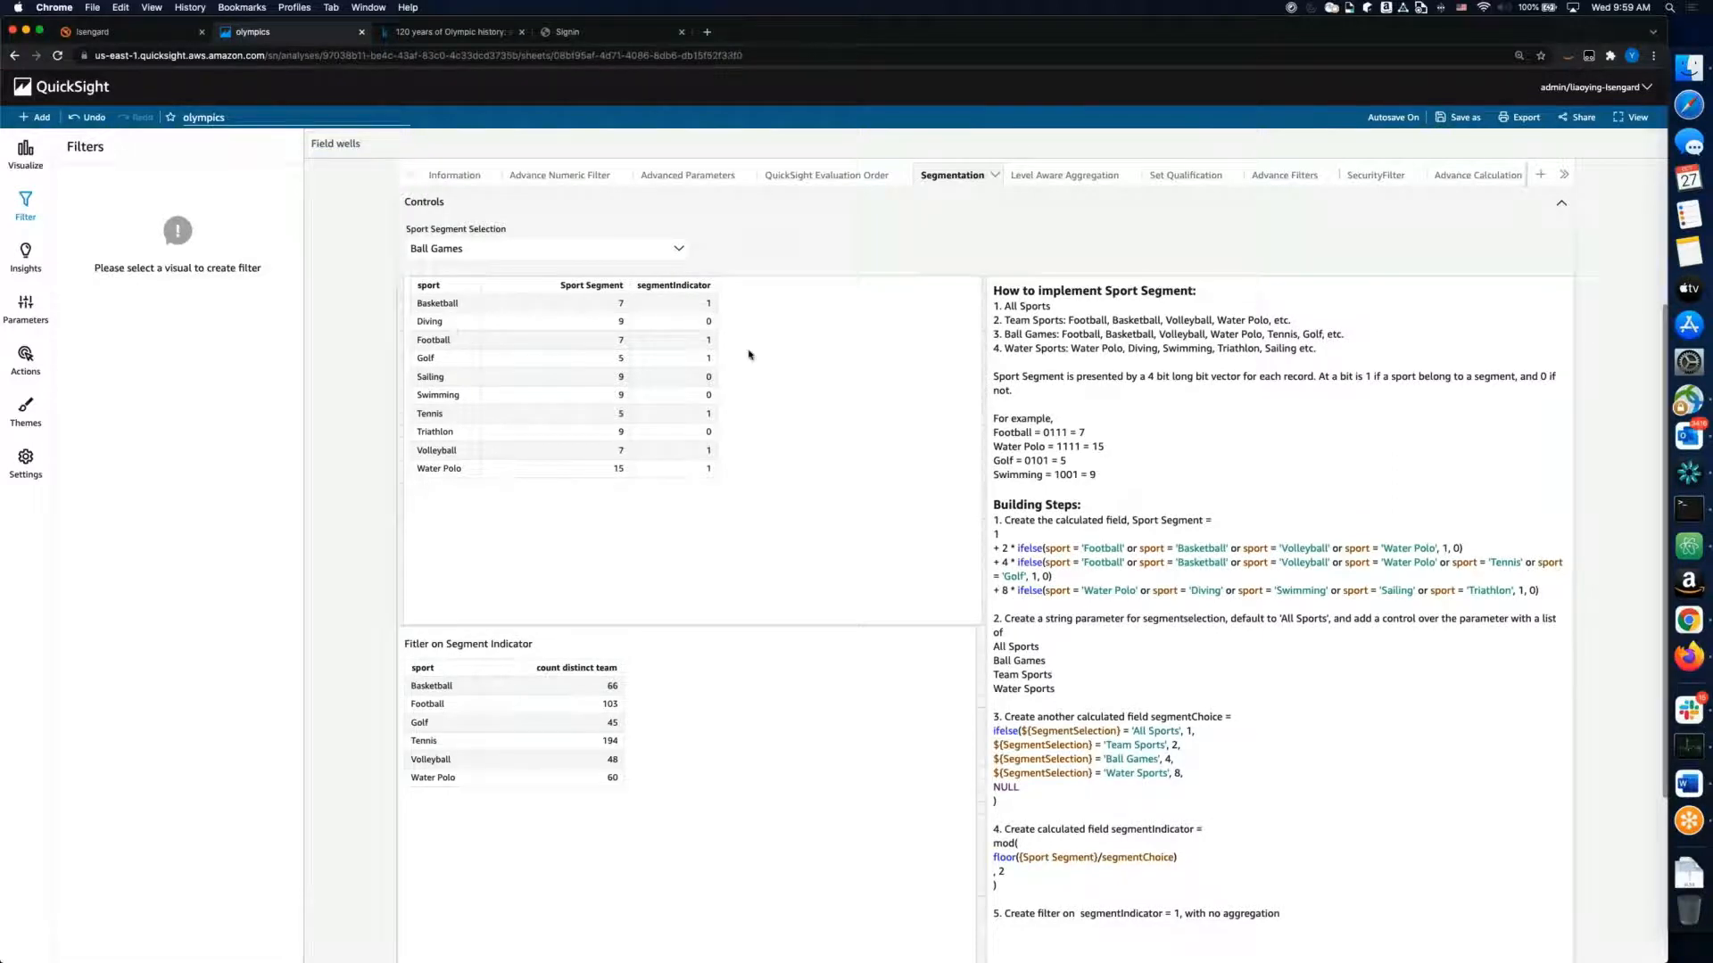
{"action": "left_click", "coordinate": [678, 249]}
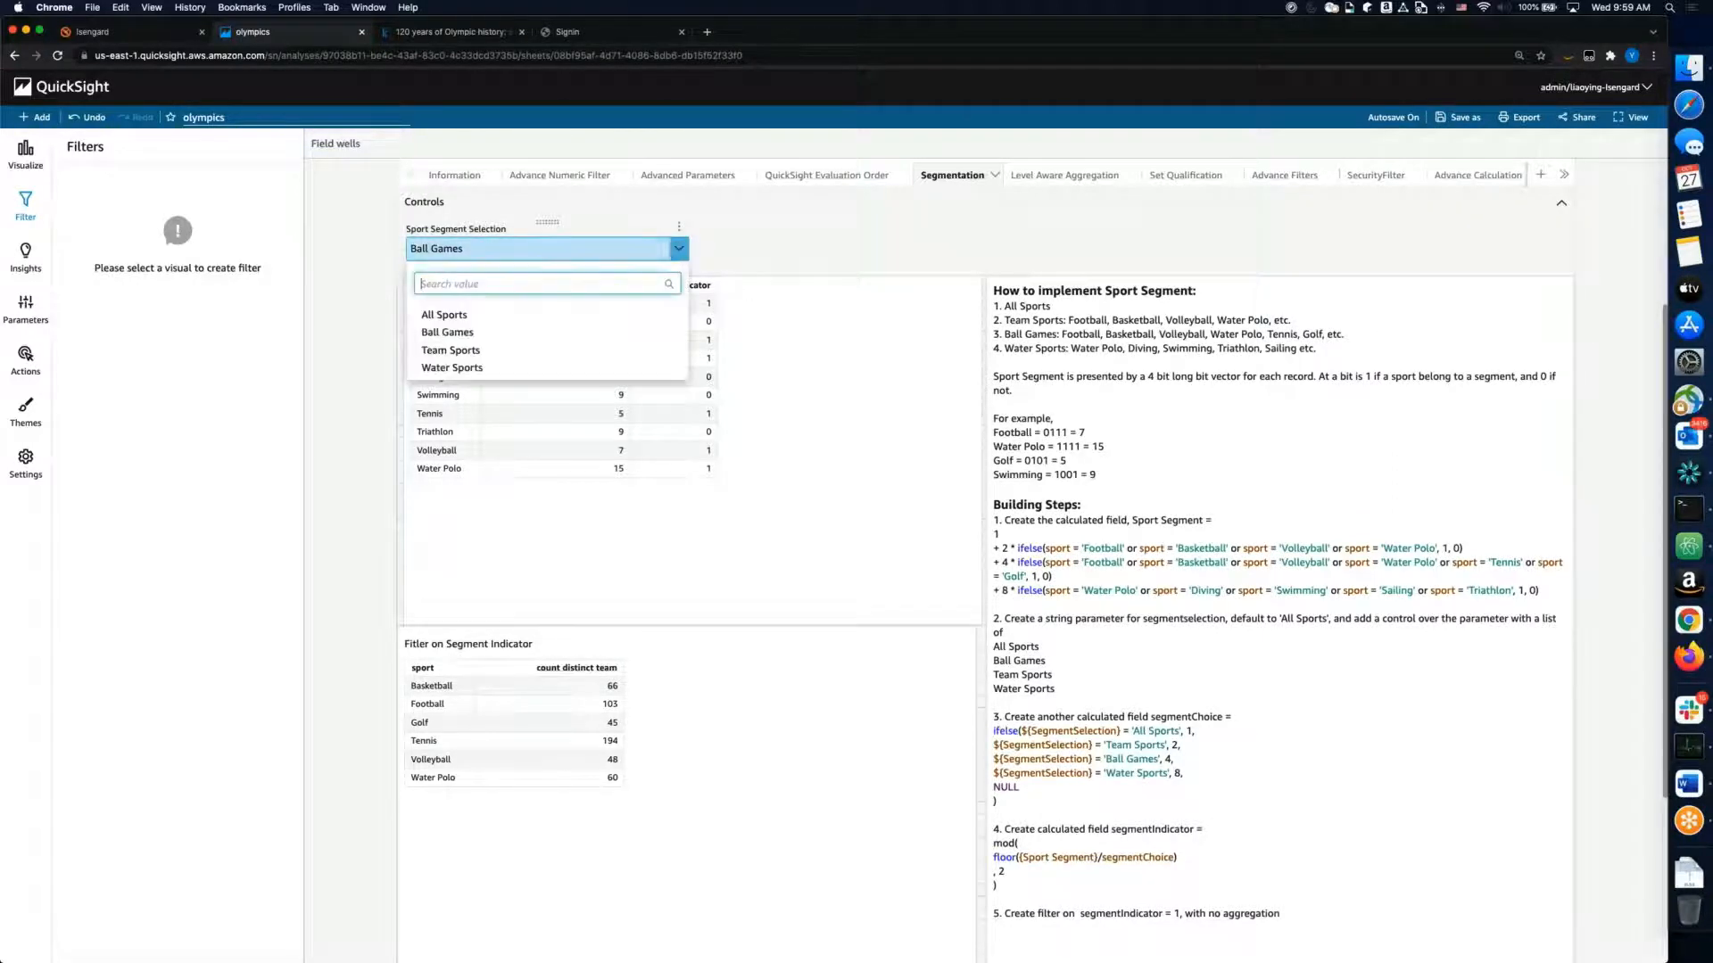
{"action": "left_click", "coordinate": [469, 368]}
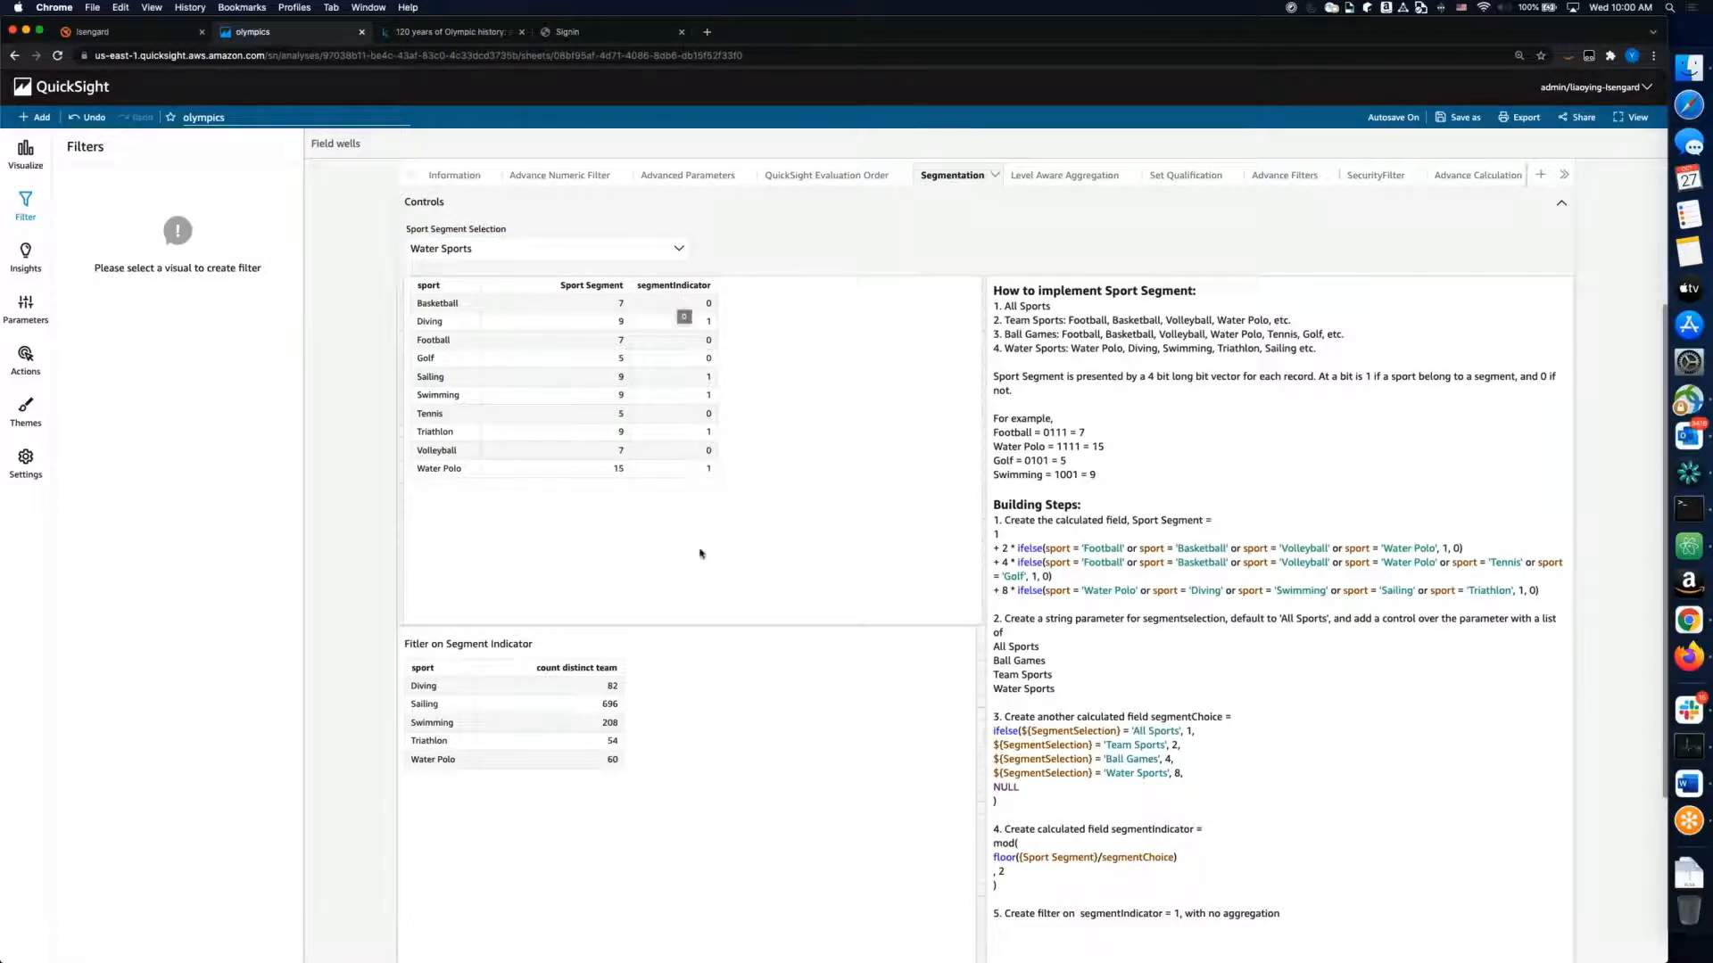
Step: Review the segmentIndicator filter settings on the lower sport table and close them without changes
{"action": "left_click", "coordinate": [761, 721]}
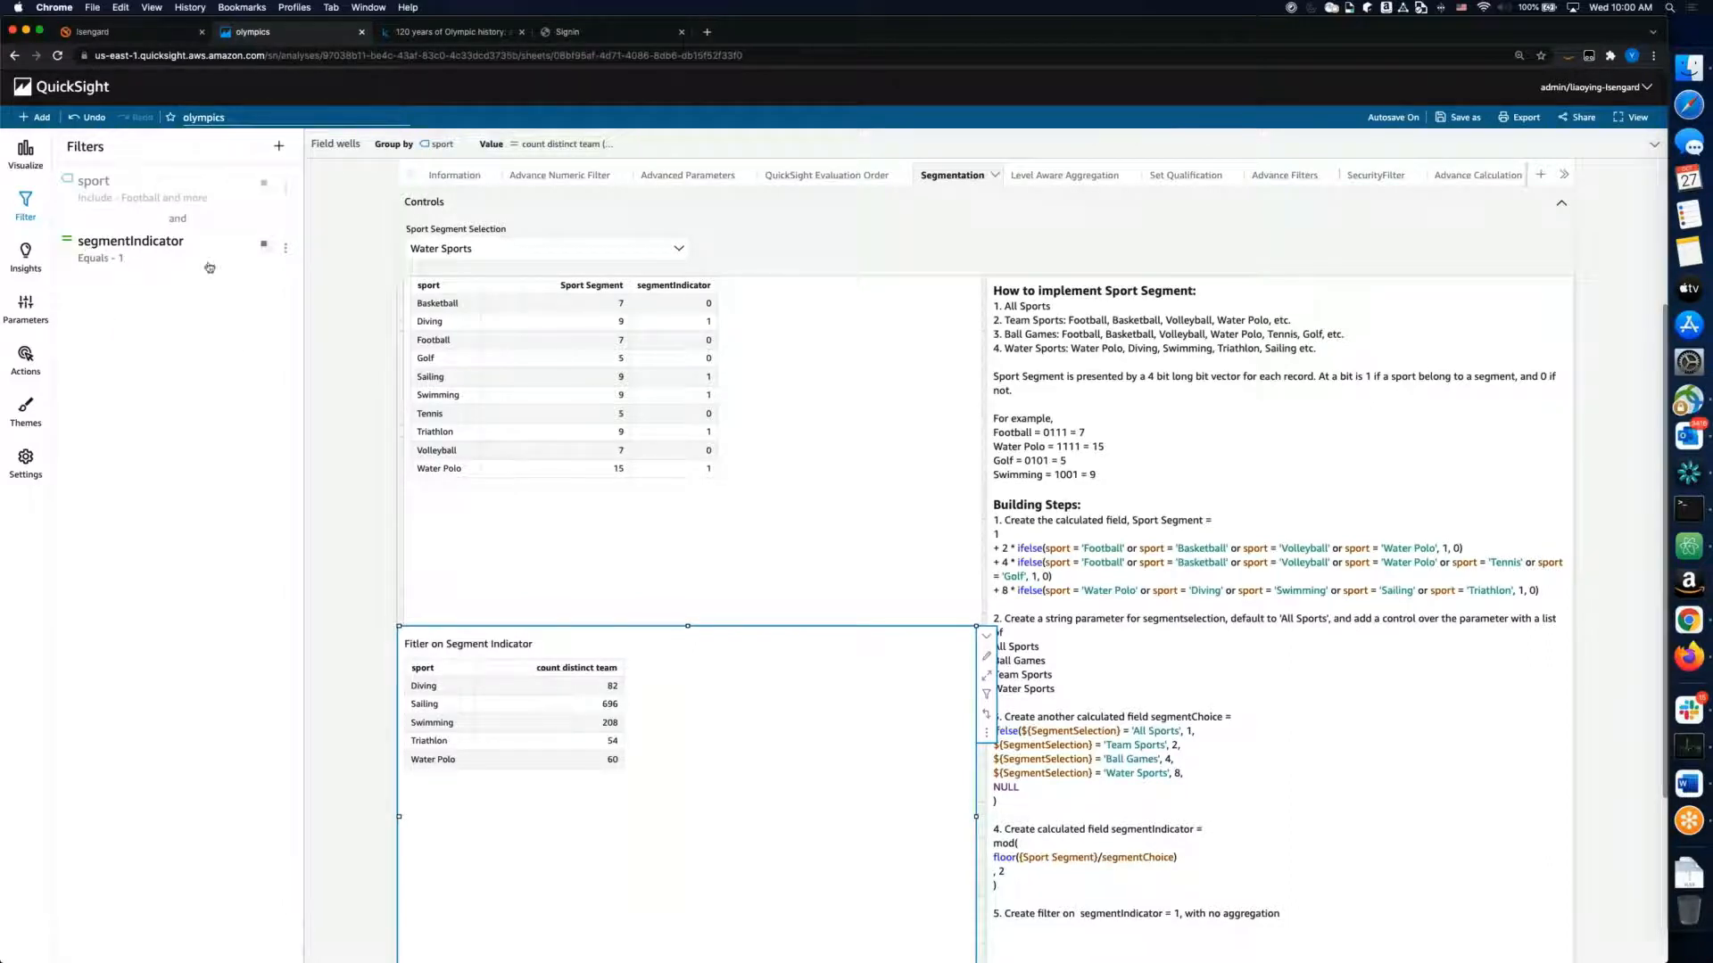
{"action": "left_click", "coordinate": [285, 248]}
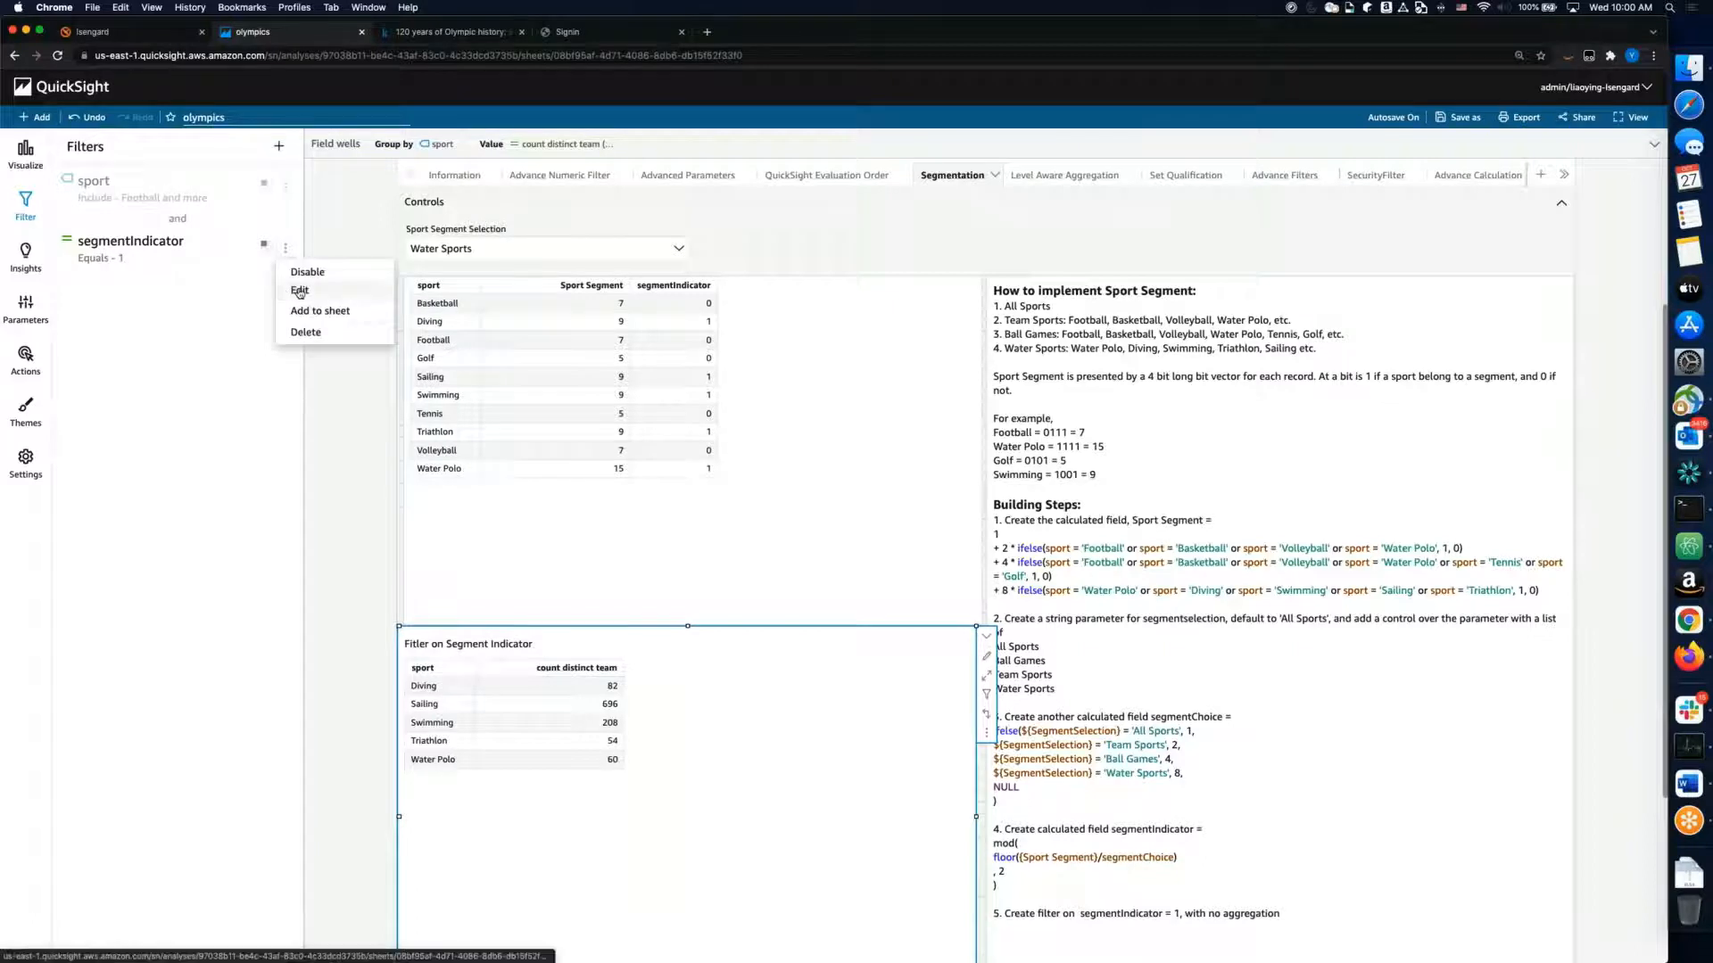
{"action": "left_click", "coordinate": [300, 292]}
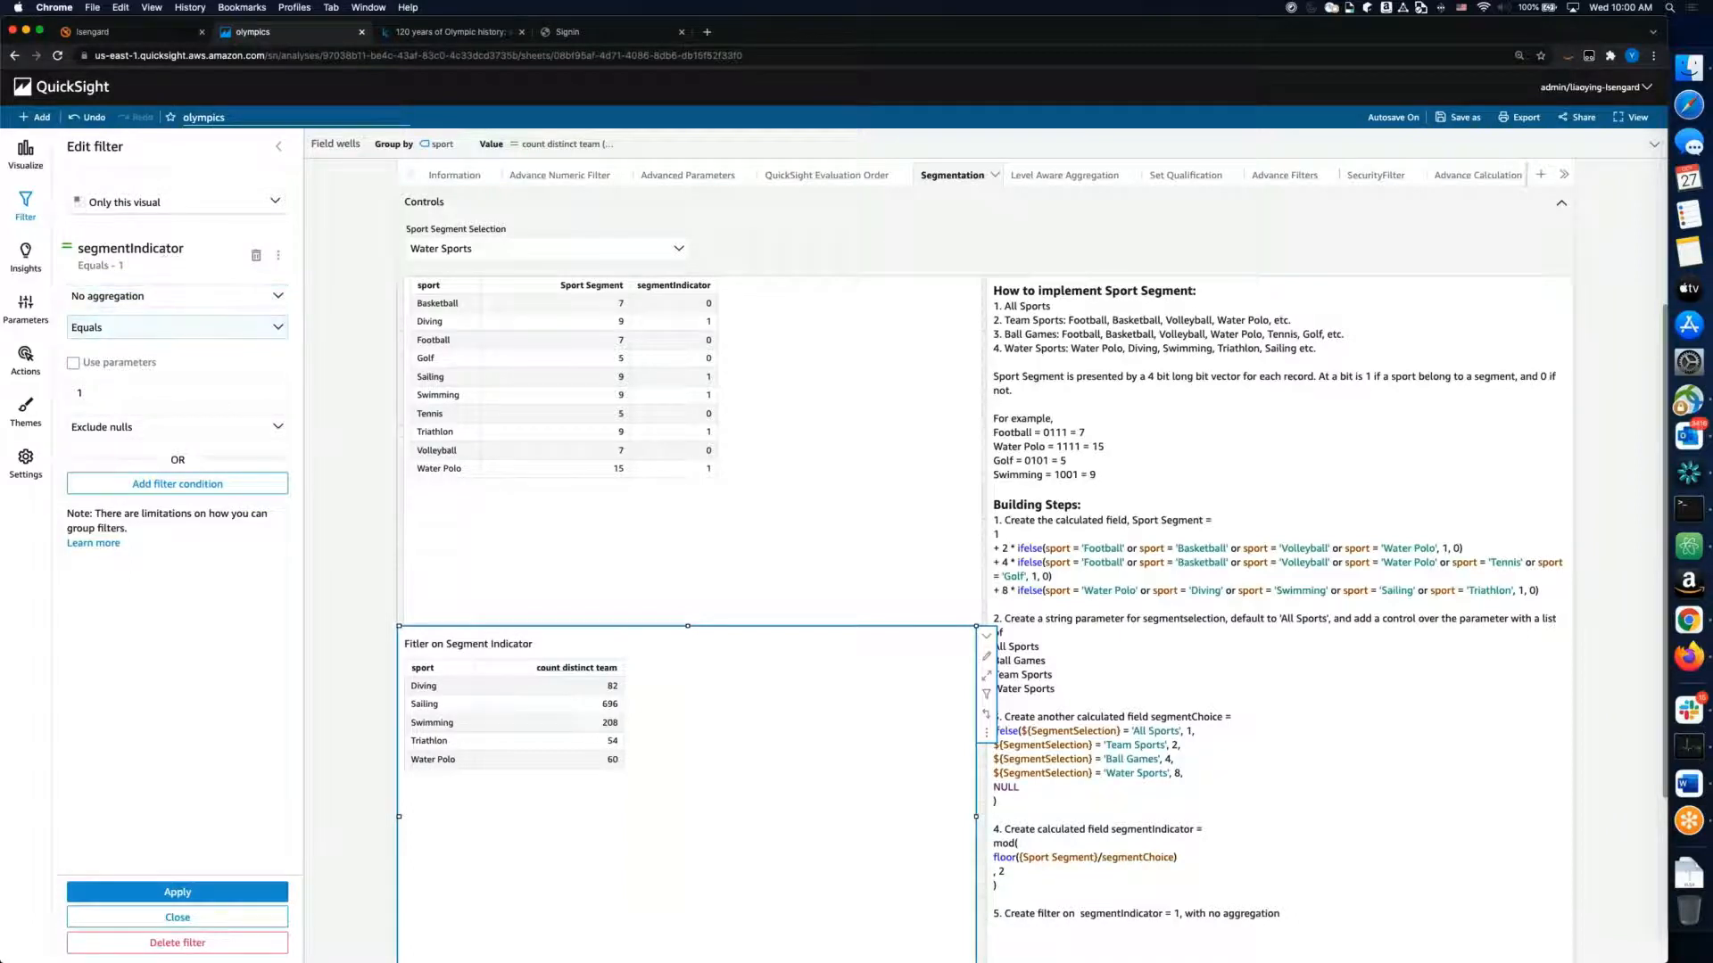
{"action": "left_click", "coordinate": [165, 917]}
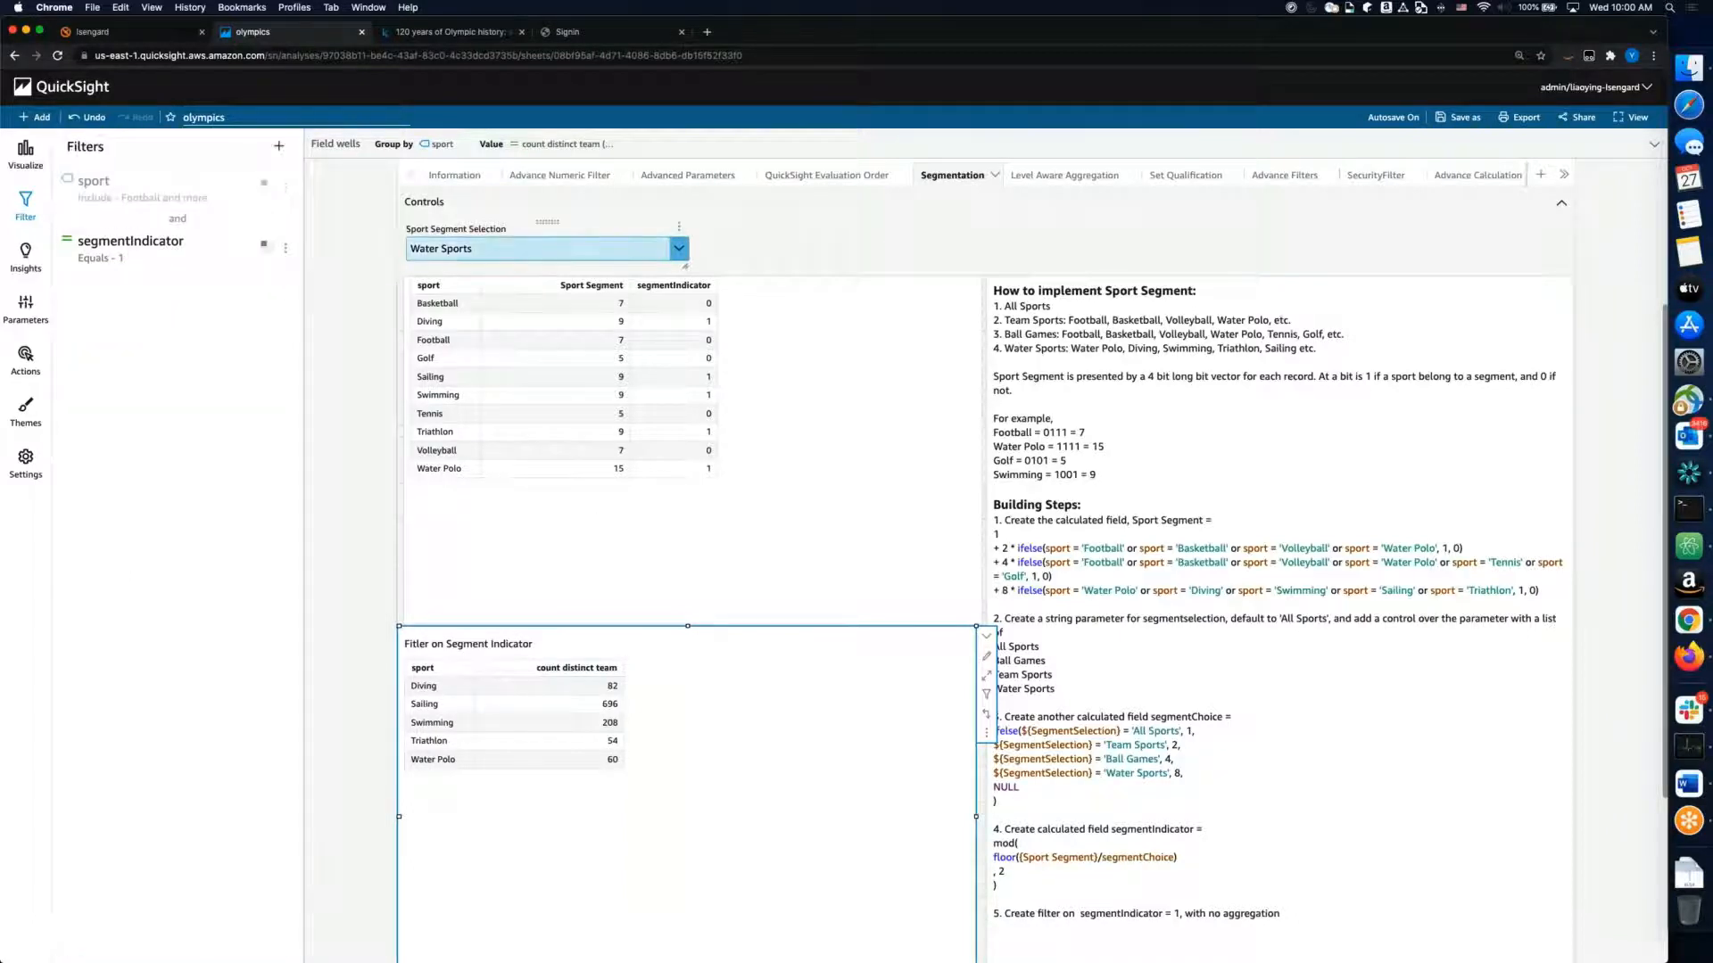
Step: Cycle Sport Segment Selection through All Sports, Ball Games and Team Sports, ending on Water Sports, to compare the filtered sport tables
{"action": "left_click", "coordinate": [678, 254]}
{"action": "left_click", "coordinate": [441, 314]}
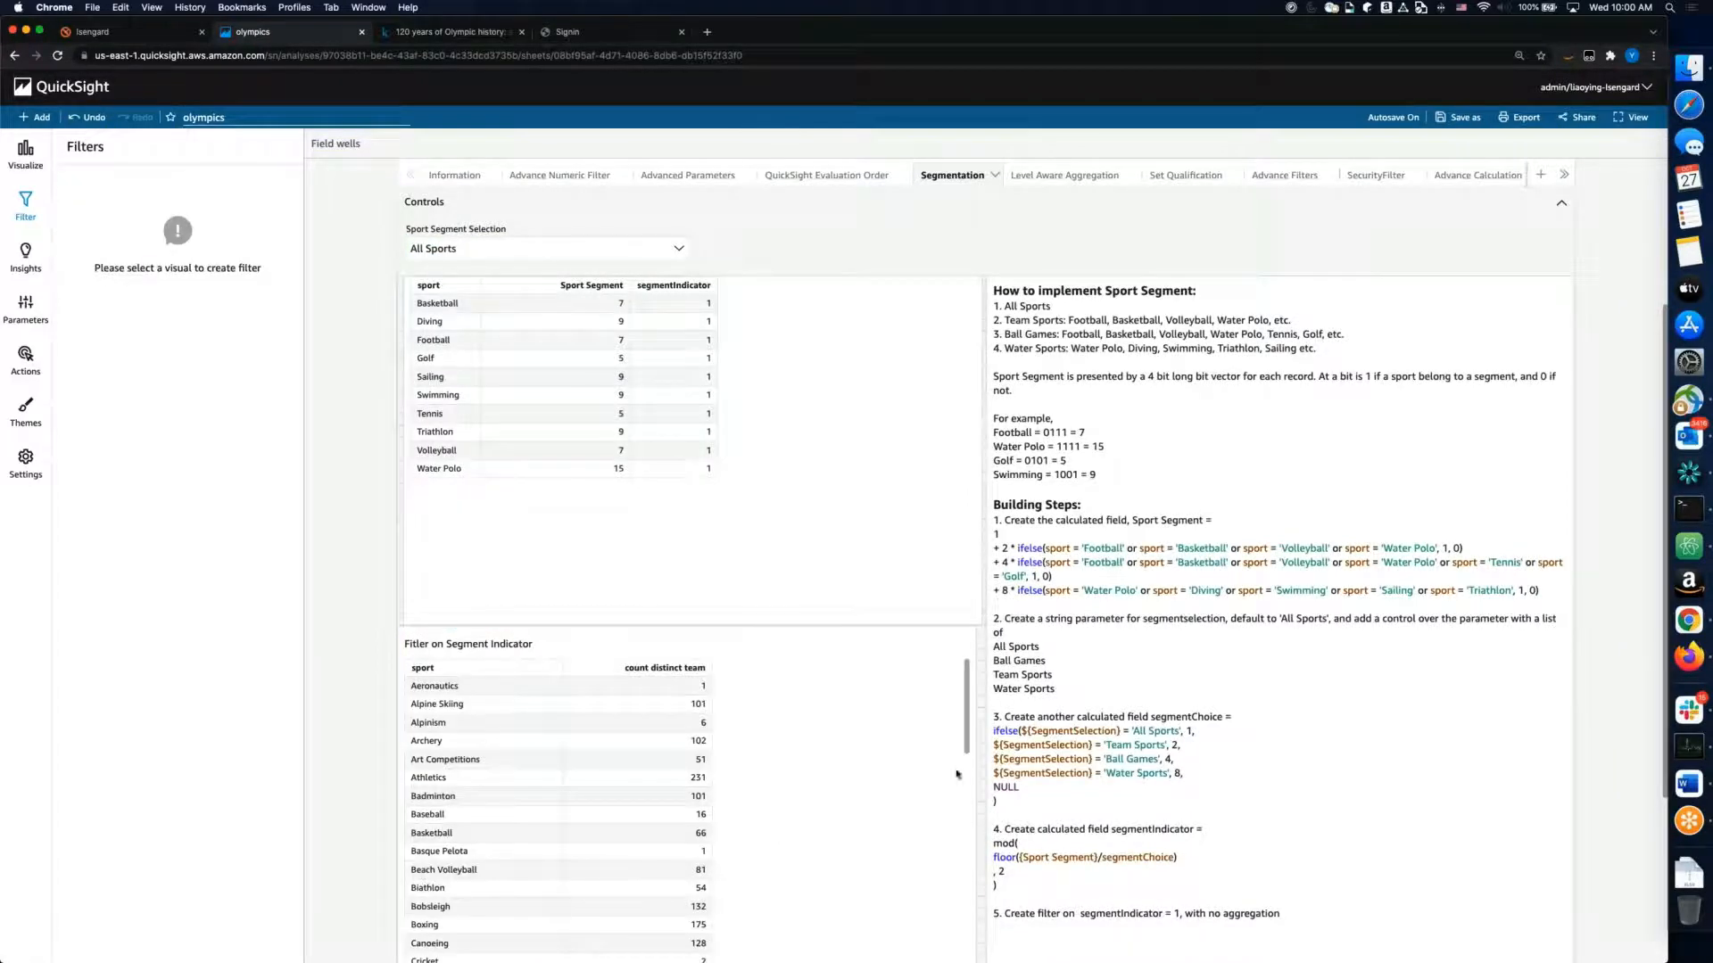
{"action": "left_click", "coordinate": [772, 710]}
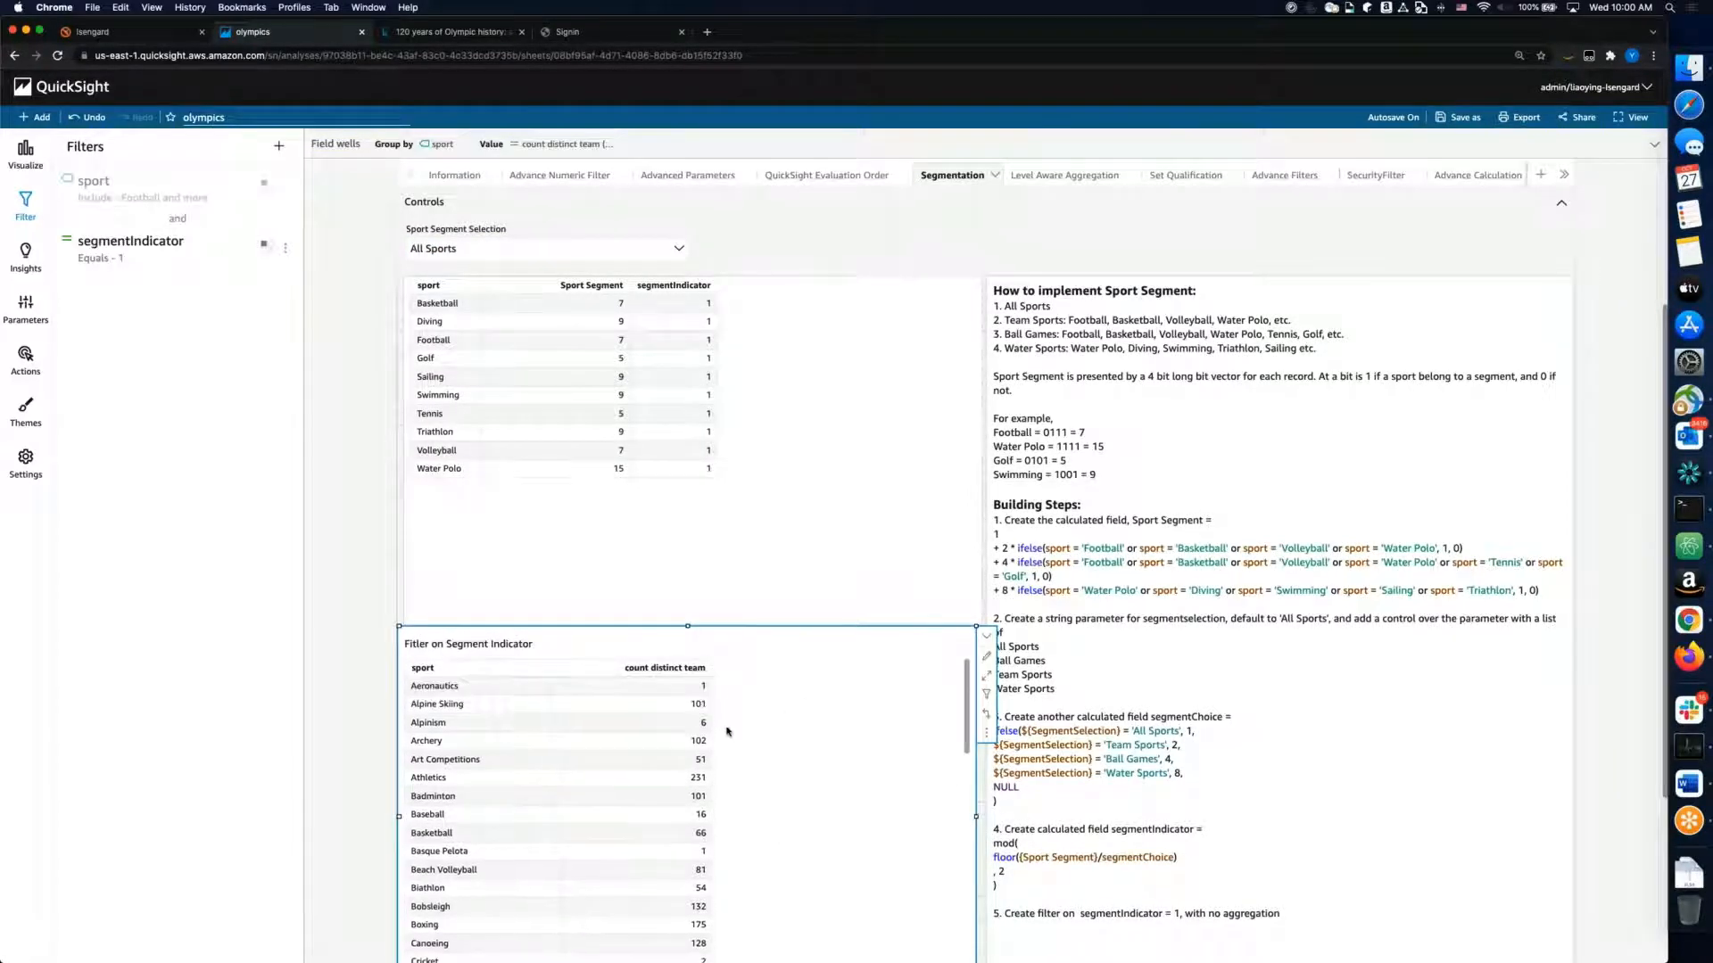
{"action": "left_click", "coordinate": [680, 250]}
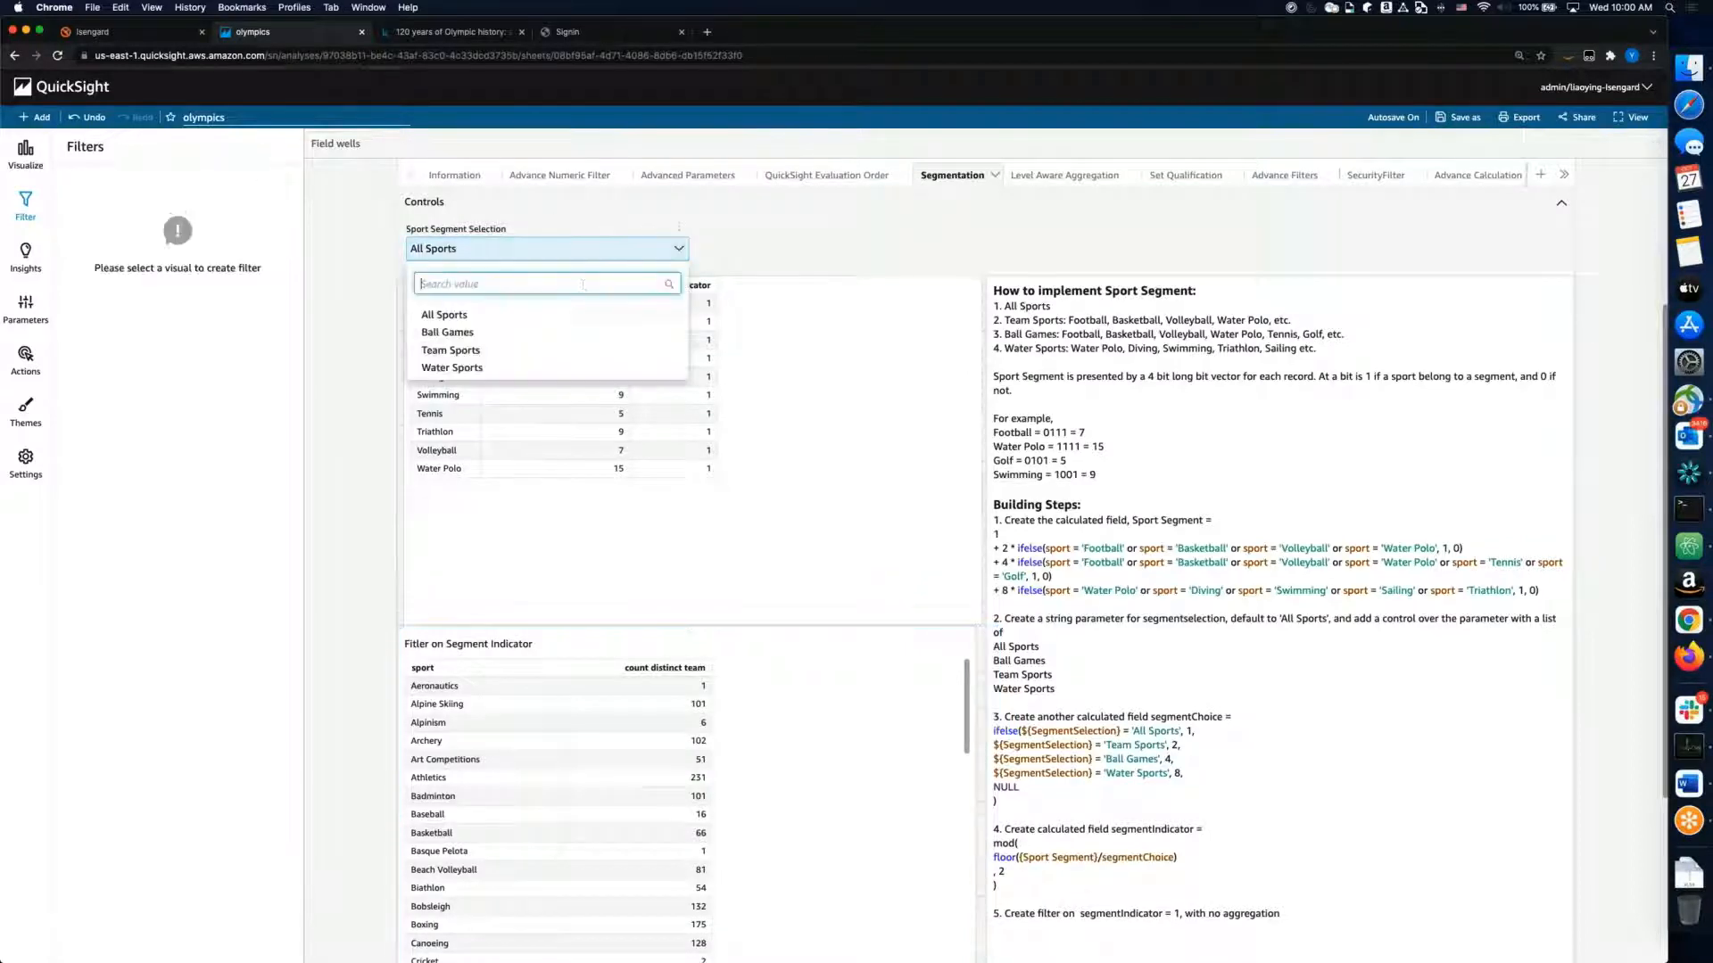
{"action": "left_click", "coordinate": [479, 332]}
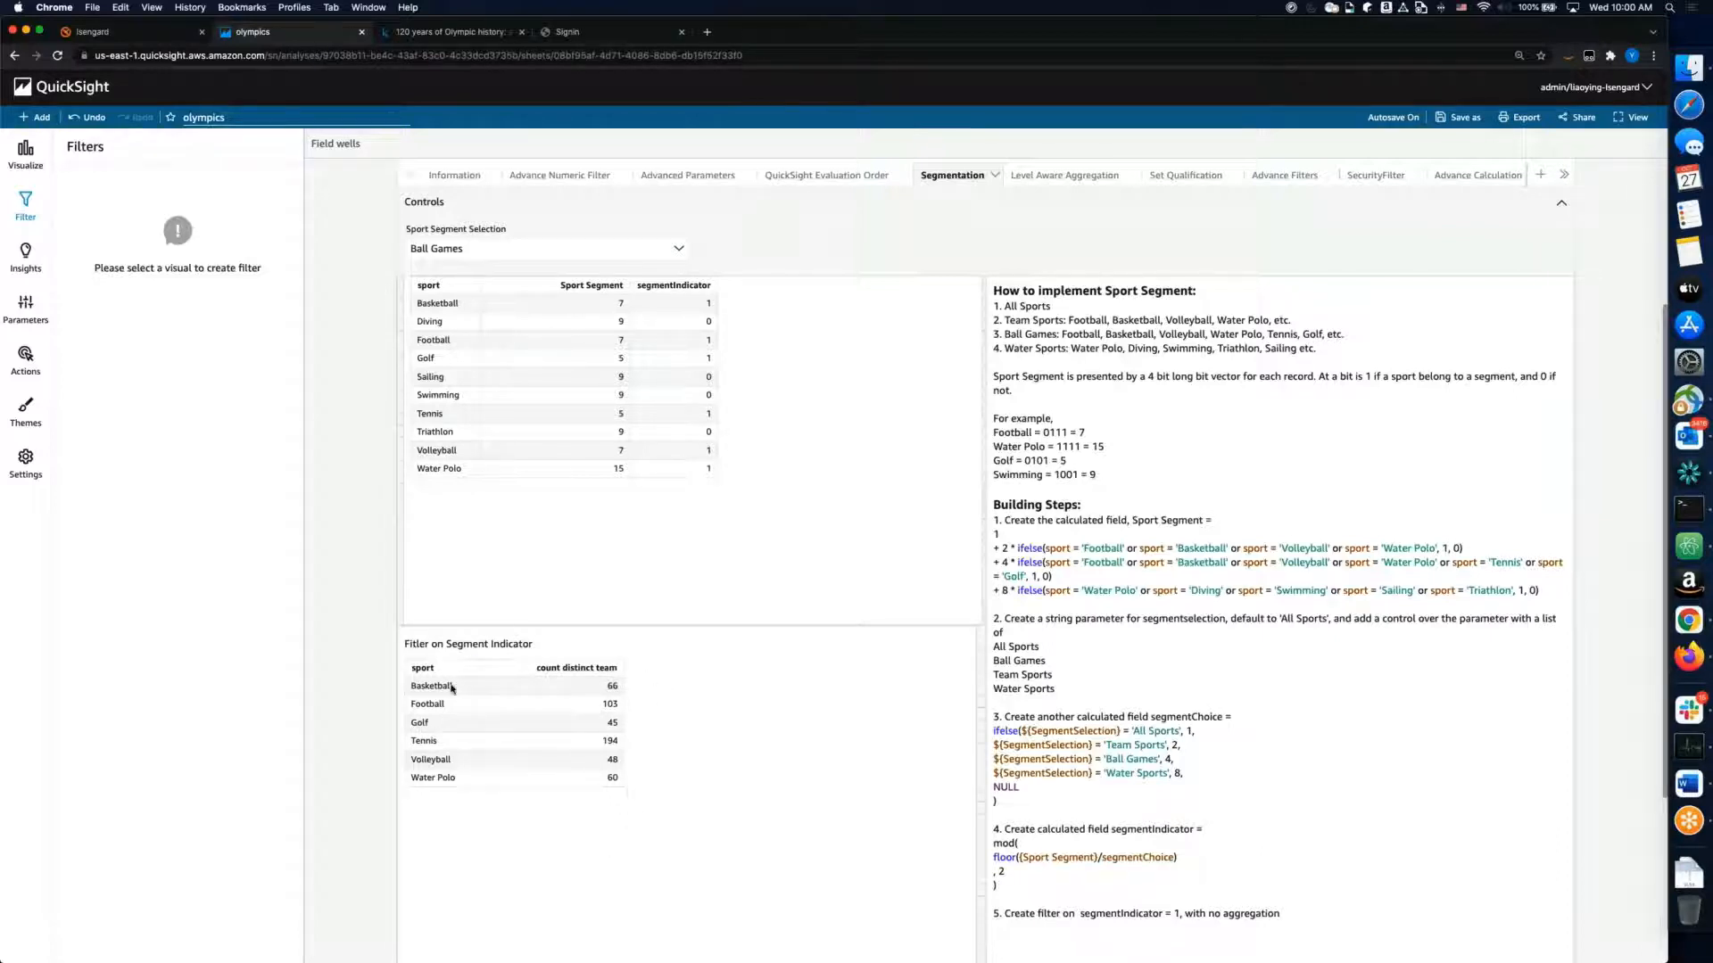
{"action": "left_click", "coordinate": [676, 250]}
{"action": "left_click", "coordinate": [443, 352]}
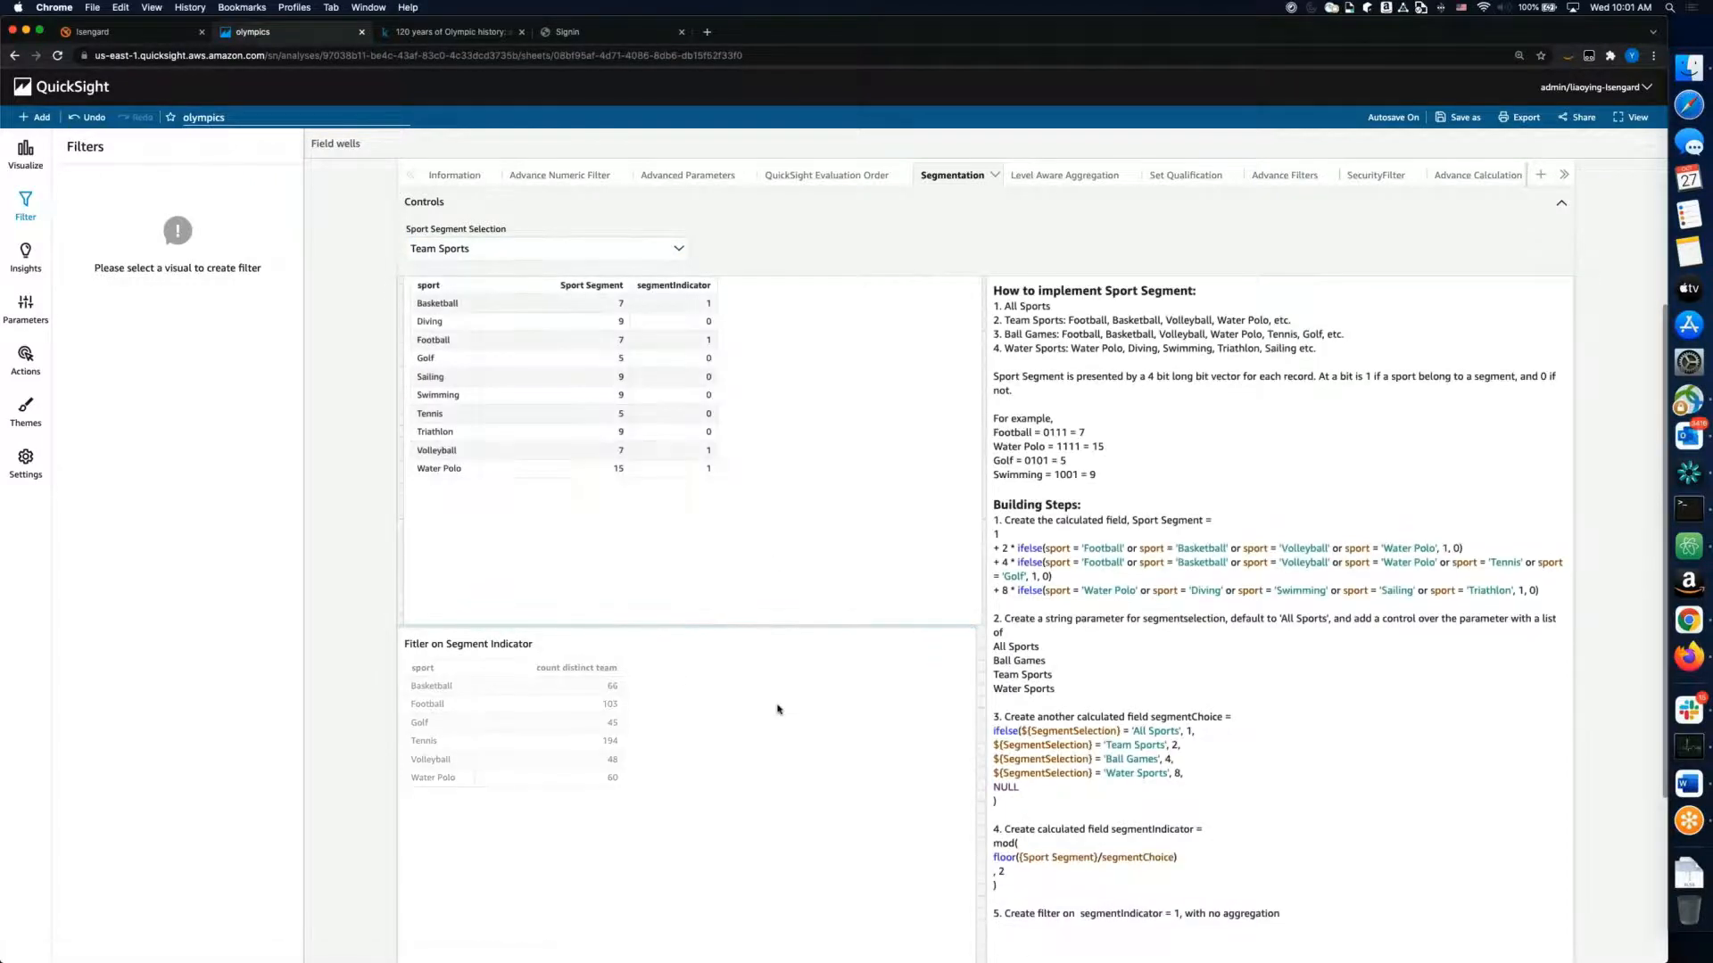
{"action": "left_click", "coordinate": [680, 250]}
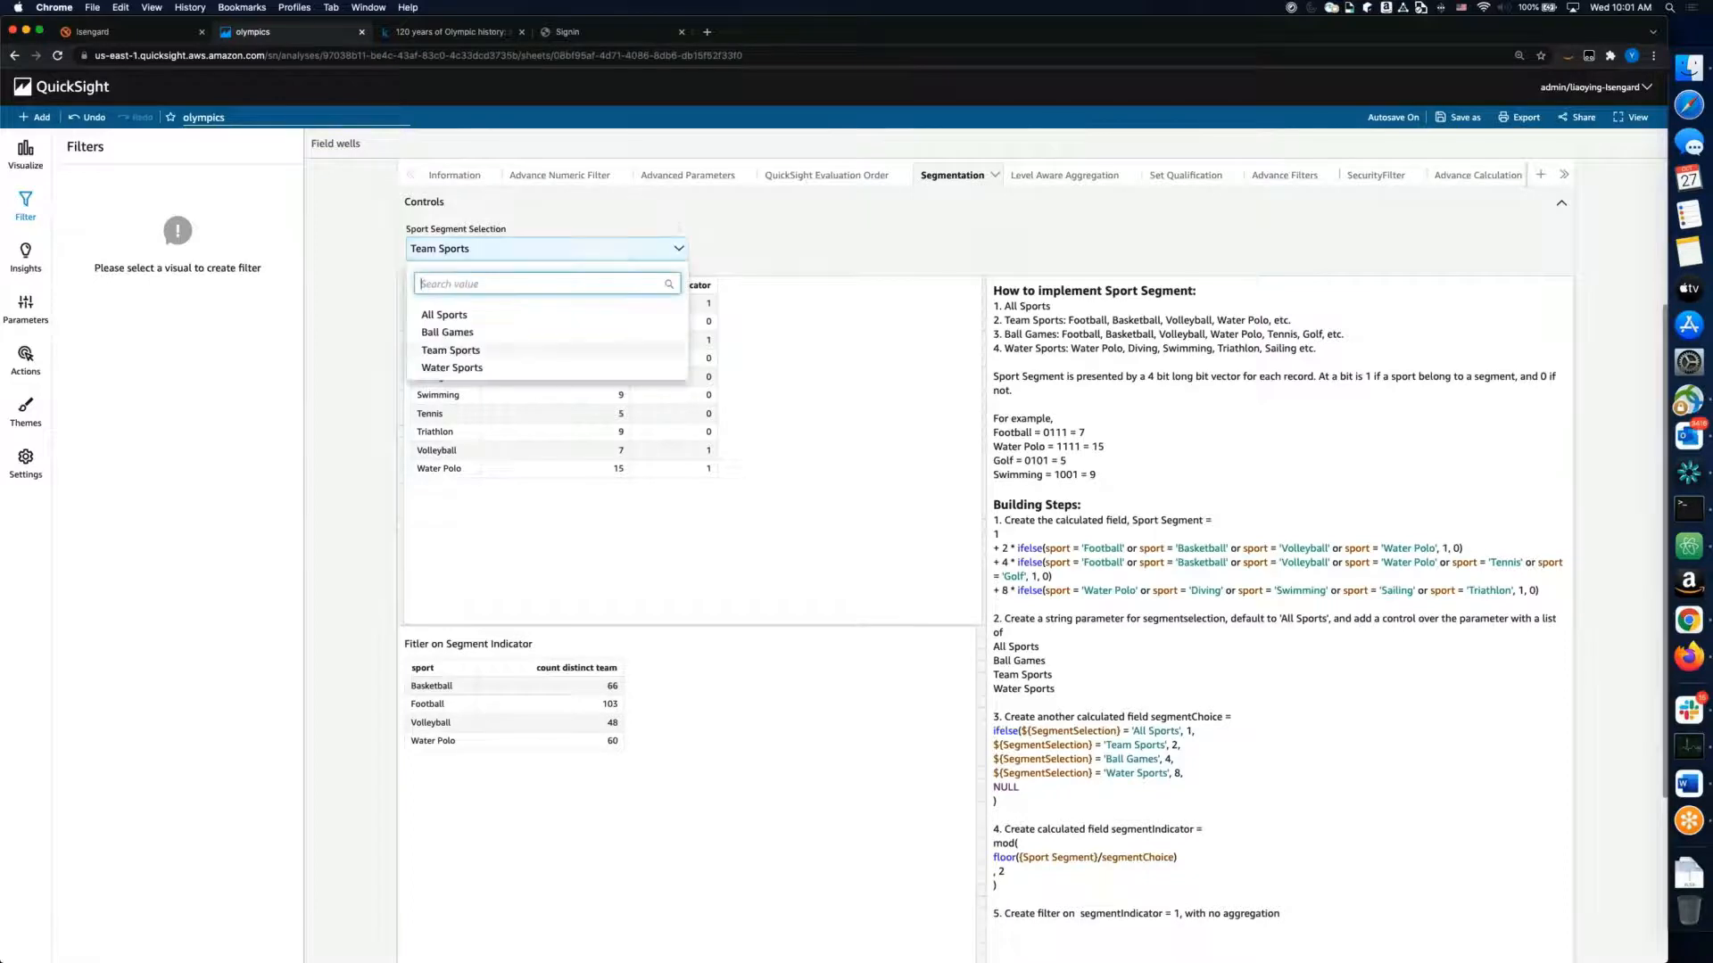
{"action": "left_click", "coordinate": [509, 369]}
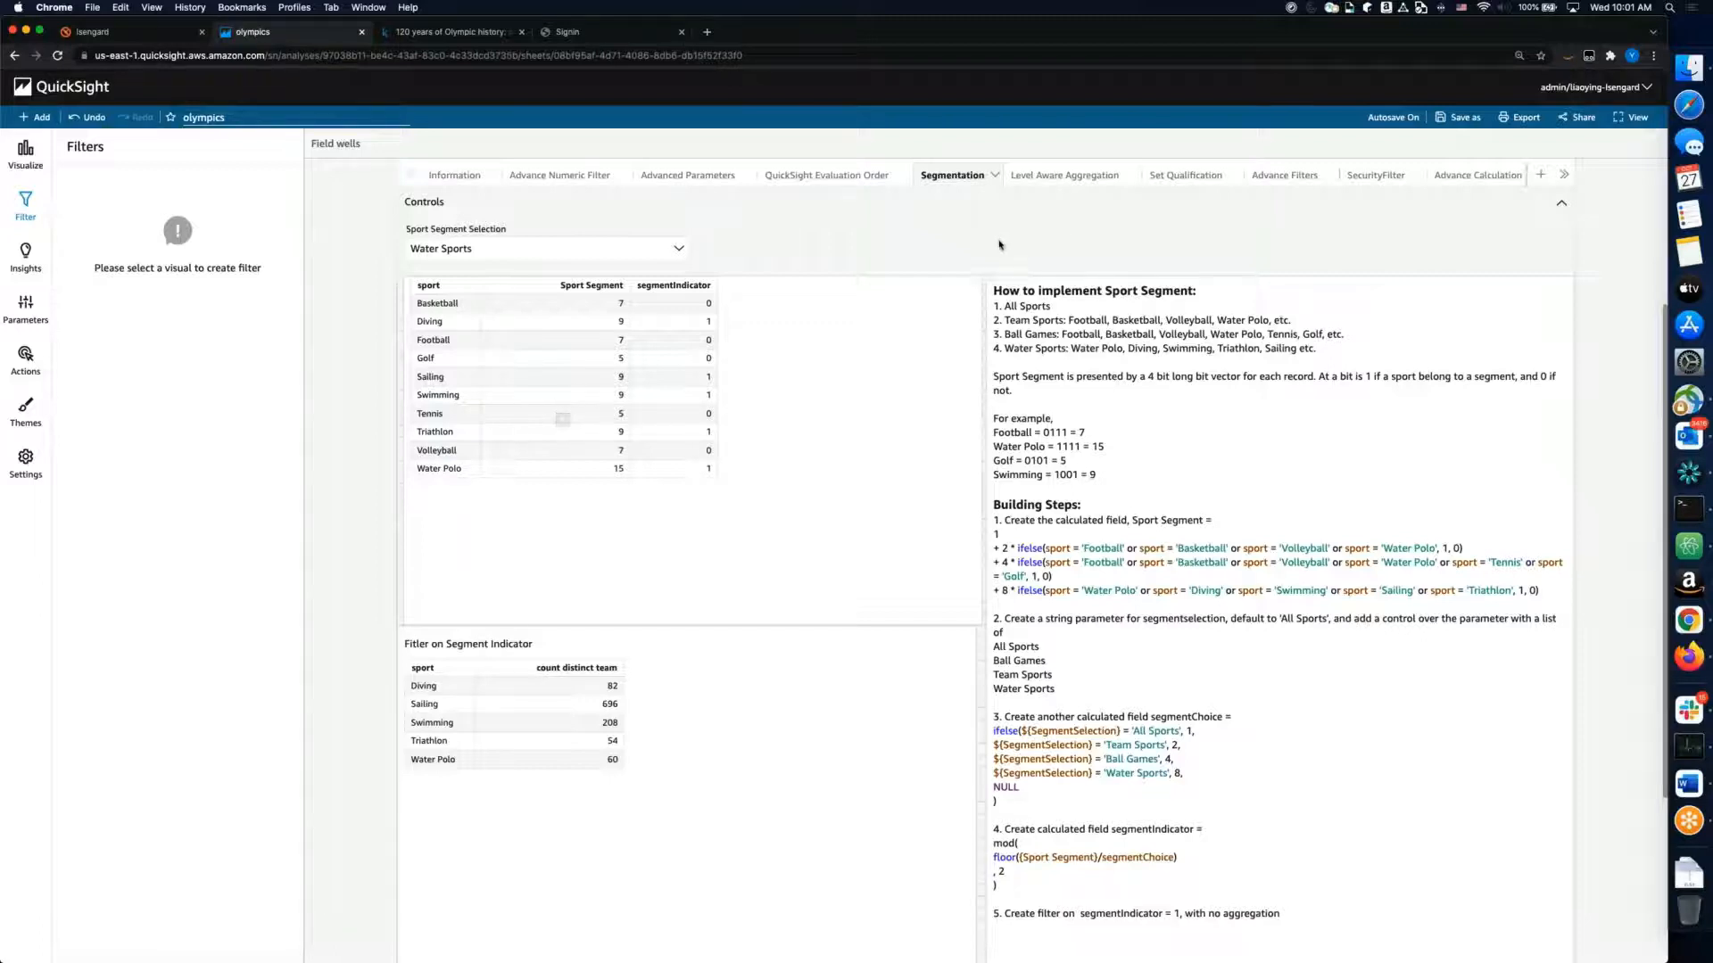
Step: Open the Level Aware Aggregation sheet and select the Chance Of Medal visual
{"action": "left_click", "coordinate": [1065, 180]}
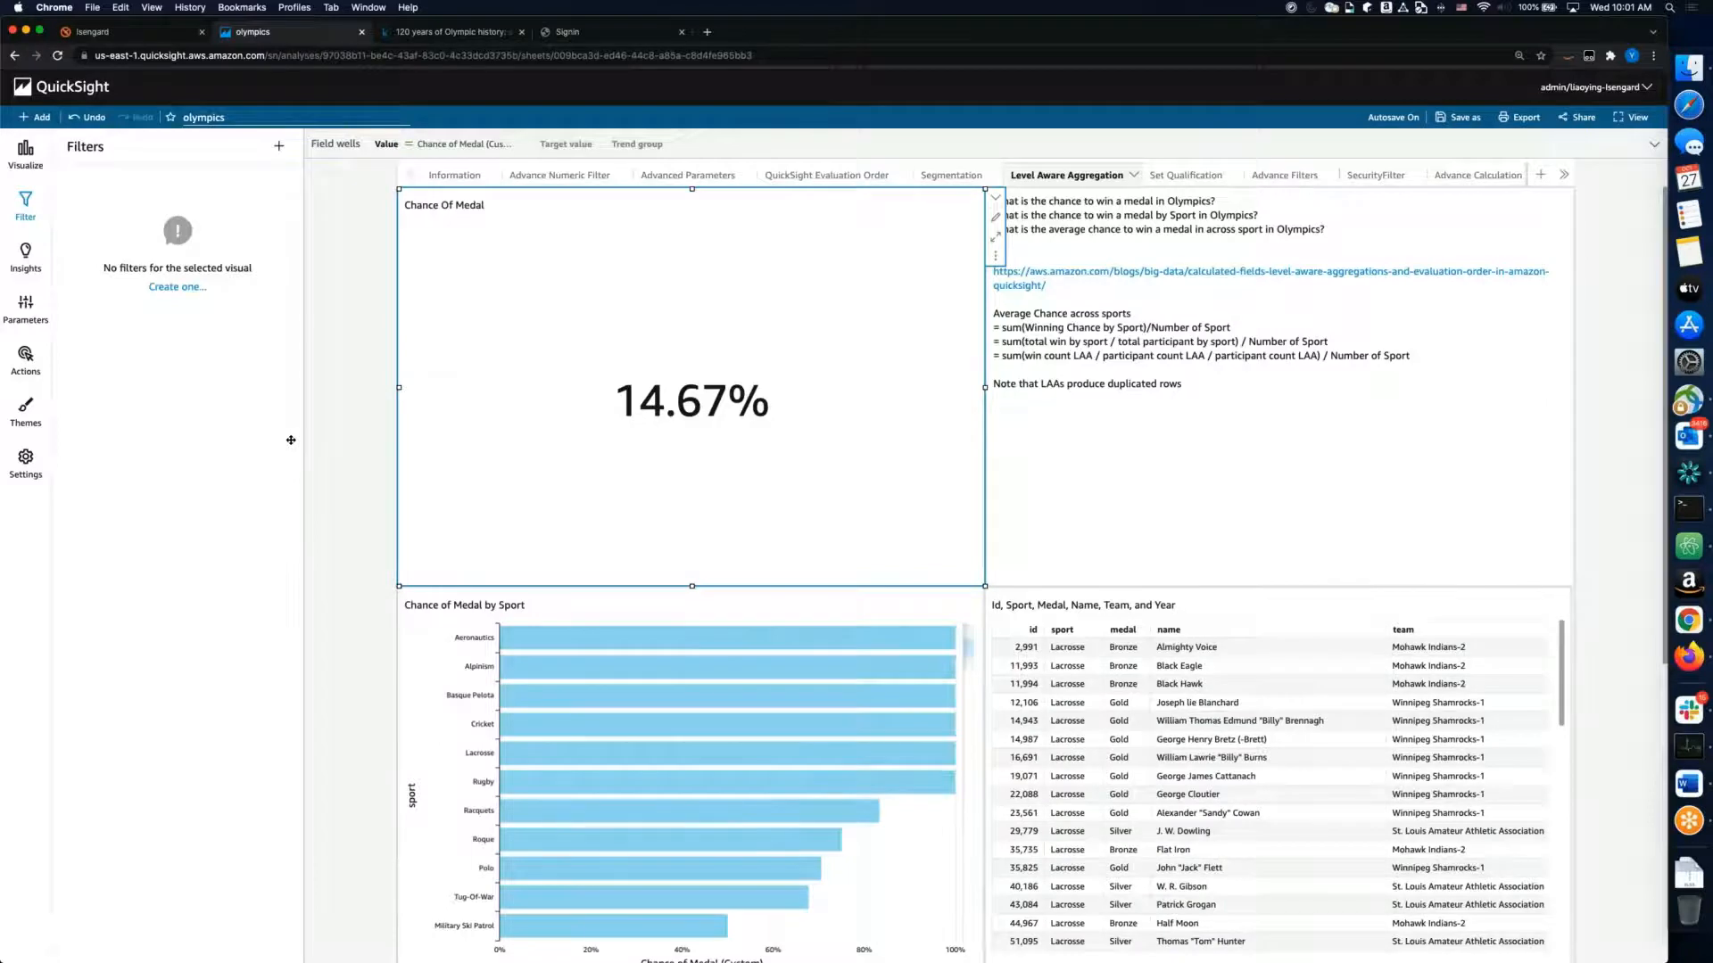
{"action": "left_click", "coordinate": [333, 447]}
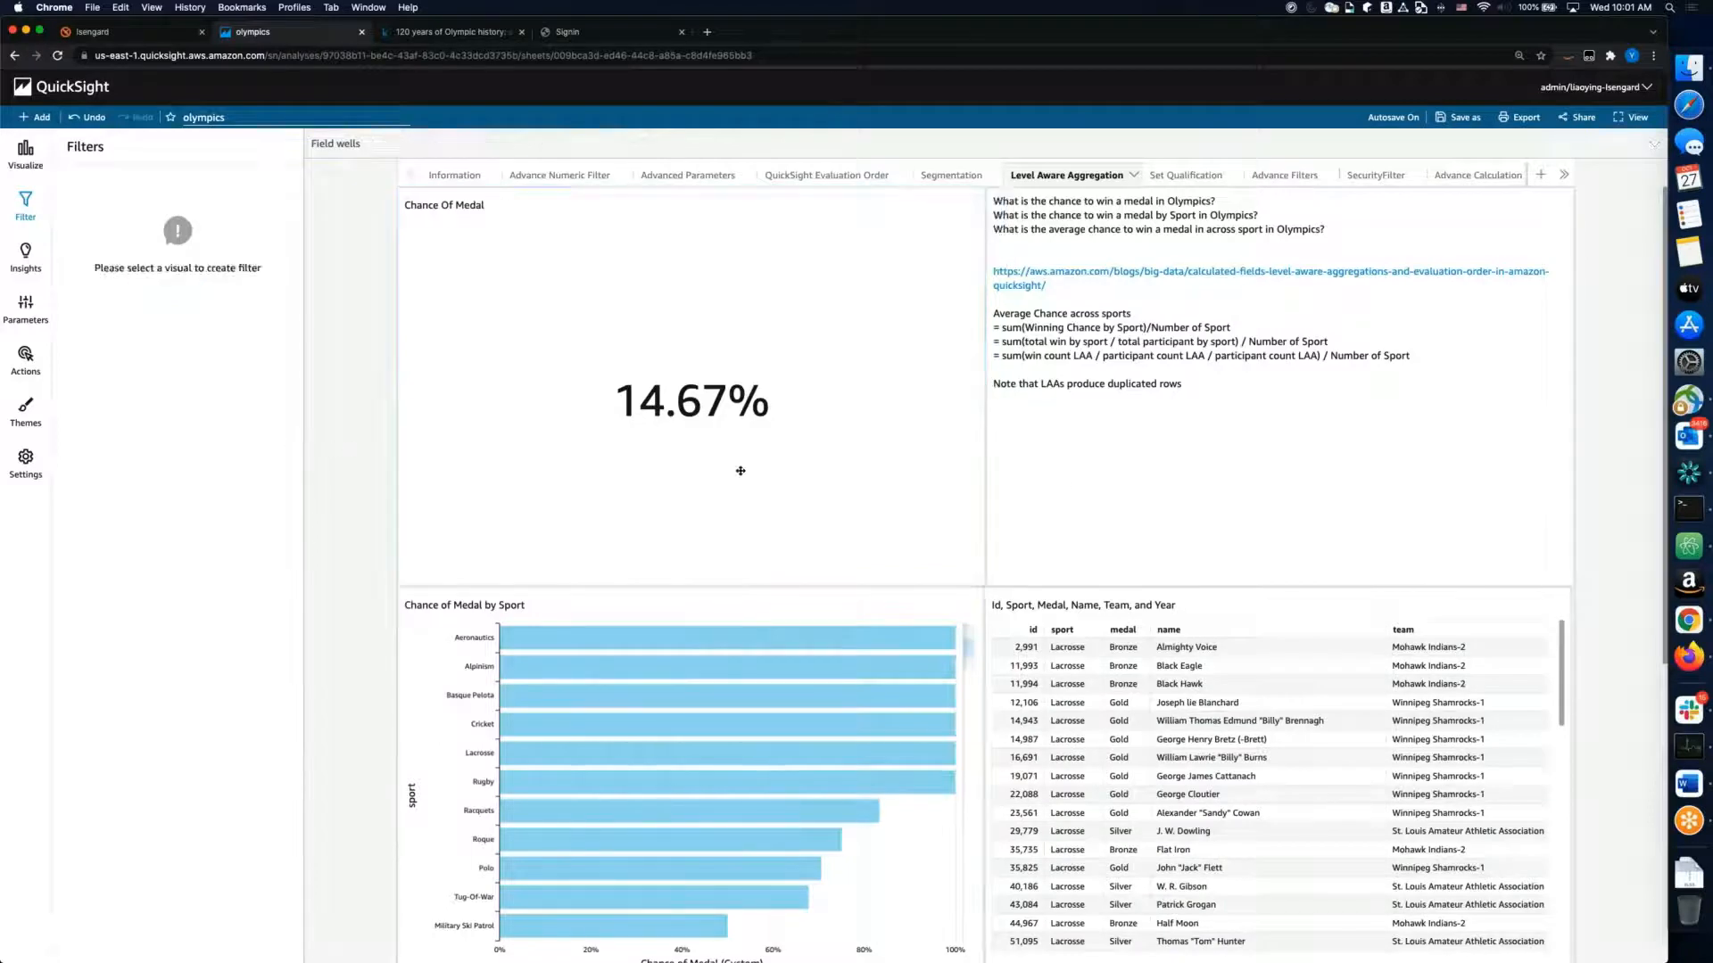
{"action": "left_click", "coordinate": [1075, 469]}
{"action": "left_click", "coordinate": [681, 527]}
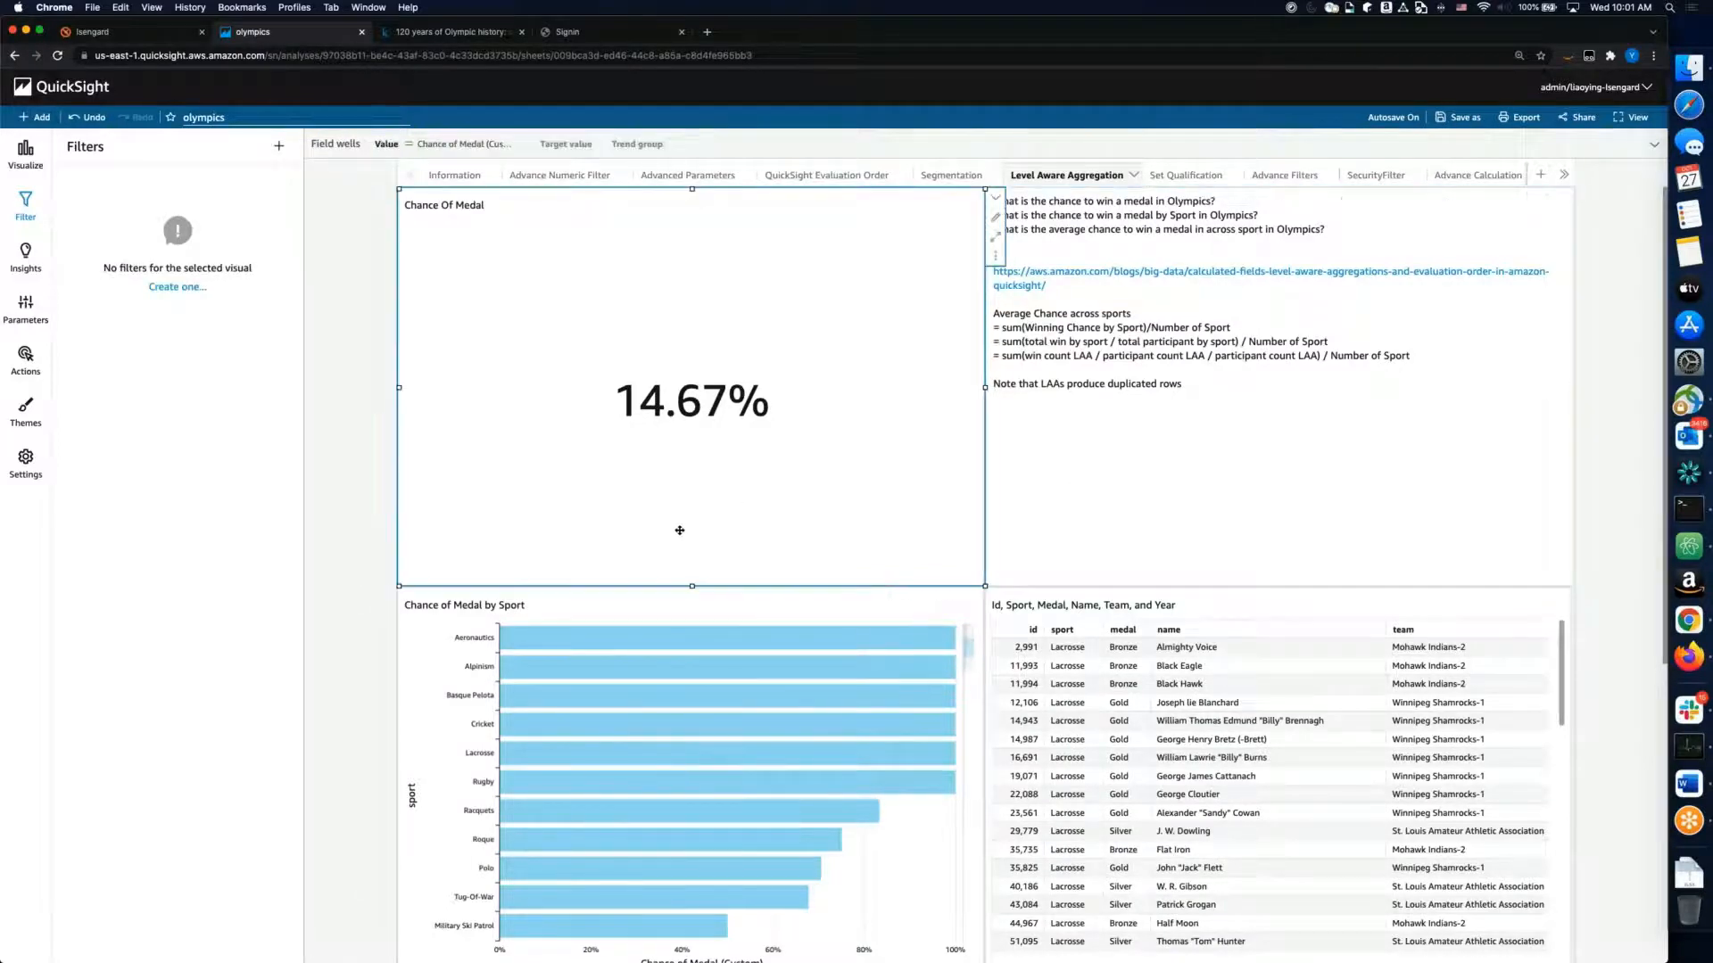
Step: Examine the three questions about the overall, by-sport and average cross-sport chances of winning a medal, along with the related visuals
{"action": "left_click", "coordinate": [1098, 489]}
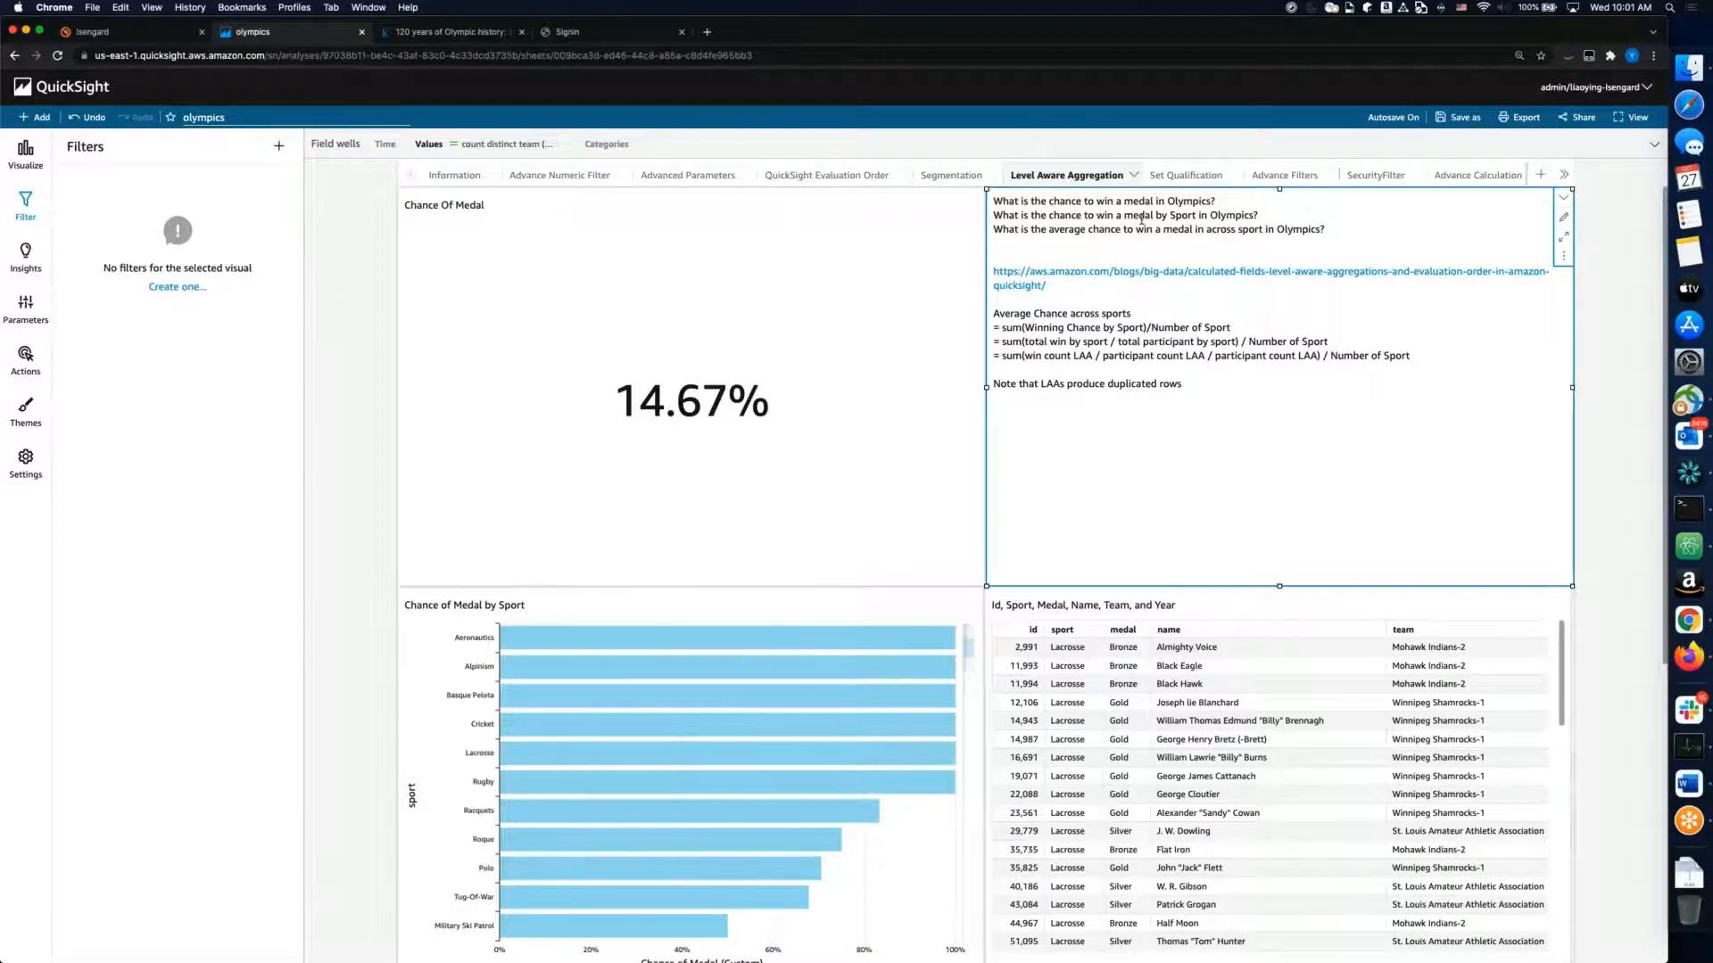
{"action": "double_click", "coordinate": [1090, 230]}
{"action": "double_click", "coordinate": [1059, 202]}
{"action": "double_click", "coordinate": [1040, 214]}
{"action": "double_click", "coordinate": [1076, 230]}
{"action": "double_click", "coordinate": [1086, 216]}
{"action": "double_click", "coordinate": [1093, 232]}
{"action": "double_click", "coordinate": [1179, 215]}
{"action": "scroll", "coordinate": [956, 501], "scroll_direction": "down", "scroll_amount": 3}
{"action": "scroll", "coordinate": [937, 508], "scroll_direction": "up", "scroll_amount": 3}
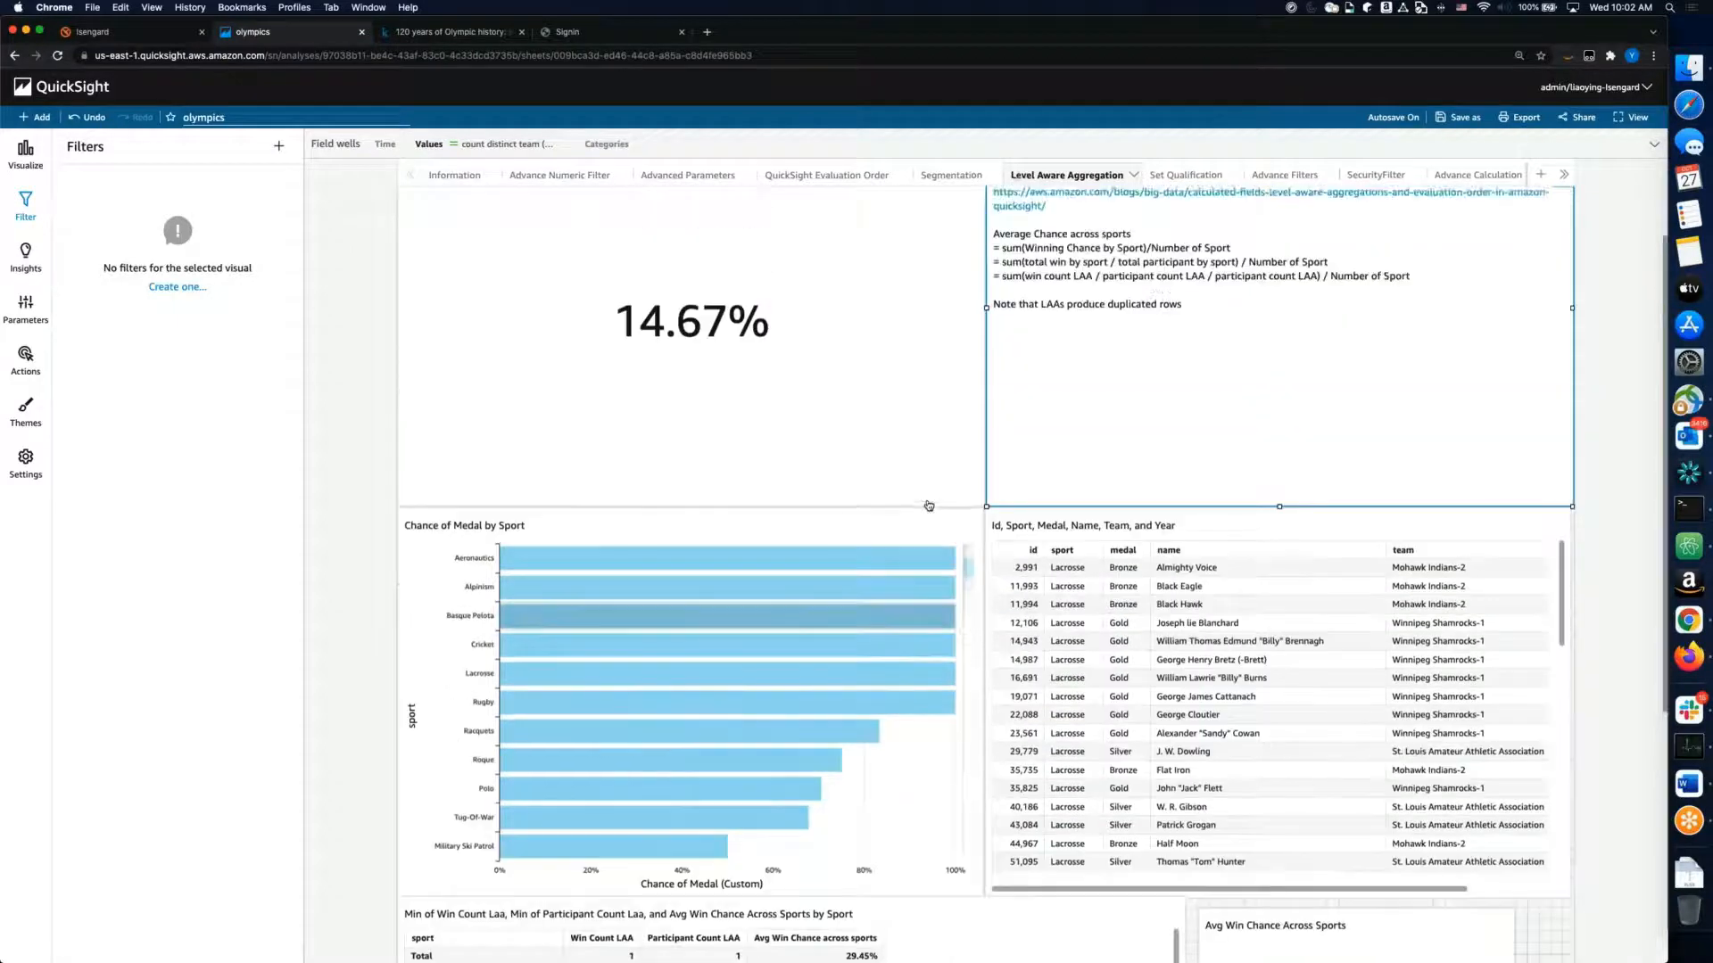
Step: Open the Chance of Medal calculated field, examine its countIf over count(id) formula, and leave it without saving
{"action": "left_click", "coordinate": [722, 206]}
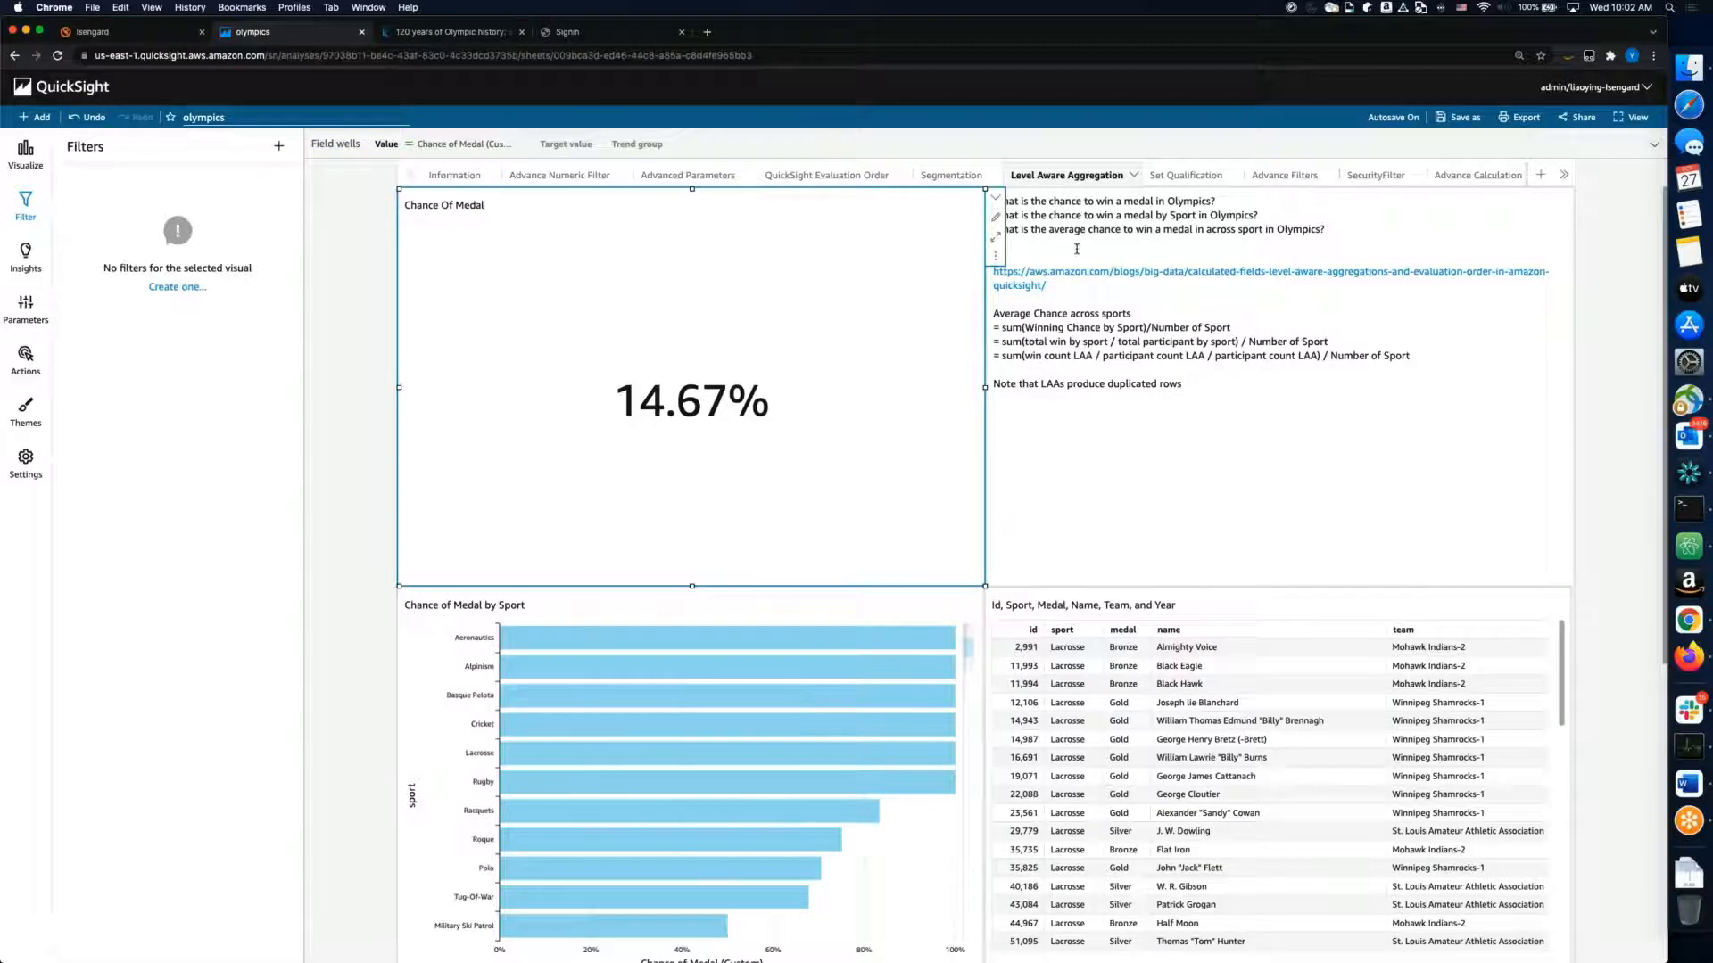
{"action": "left_click", "coordinate": [25, 153]}
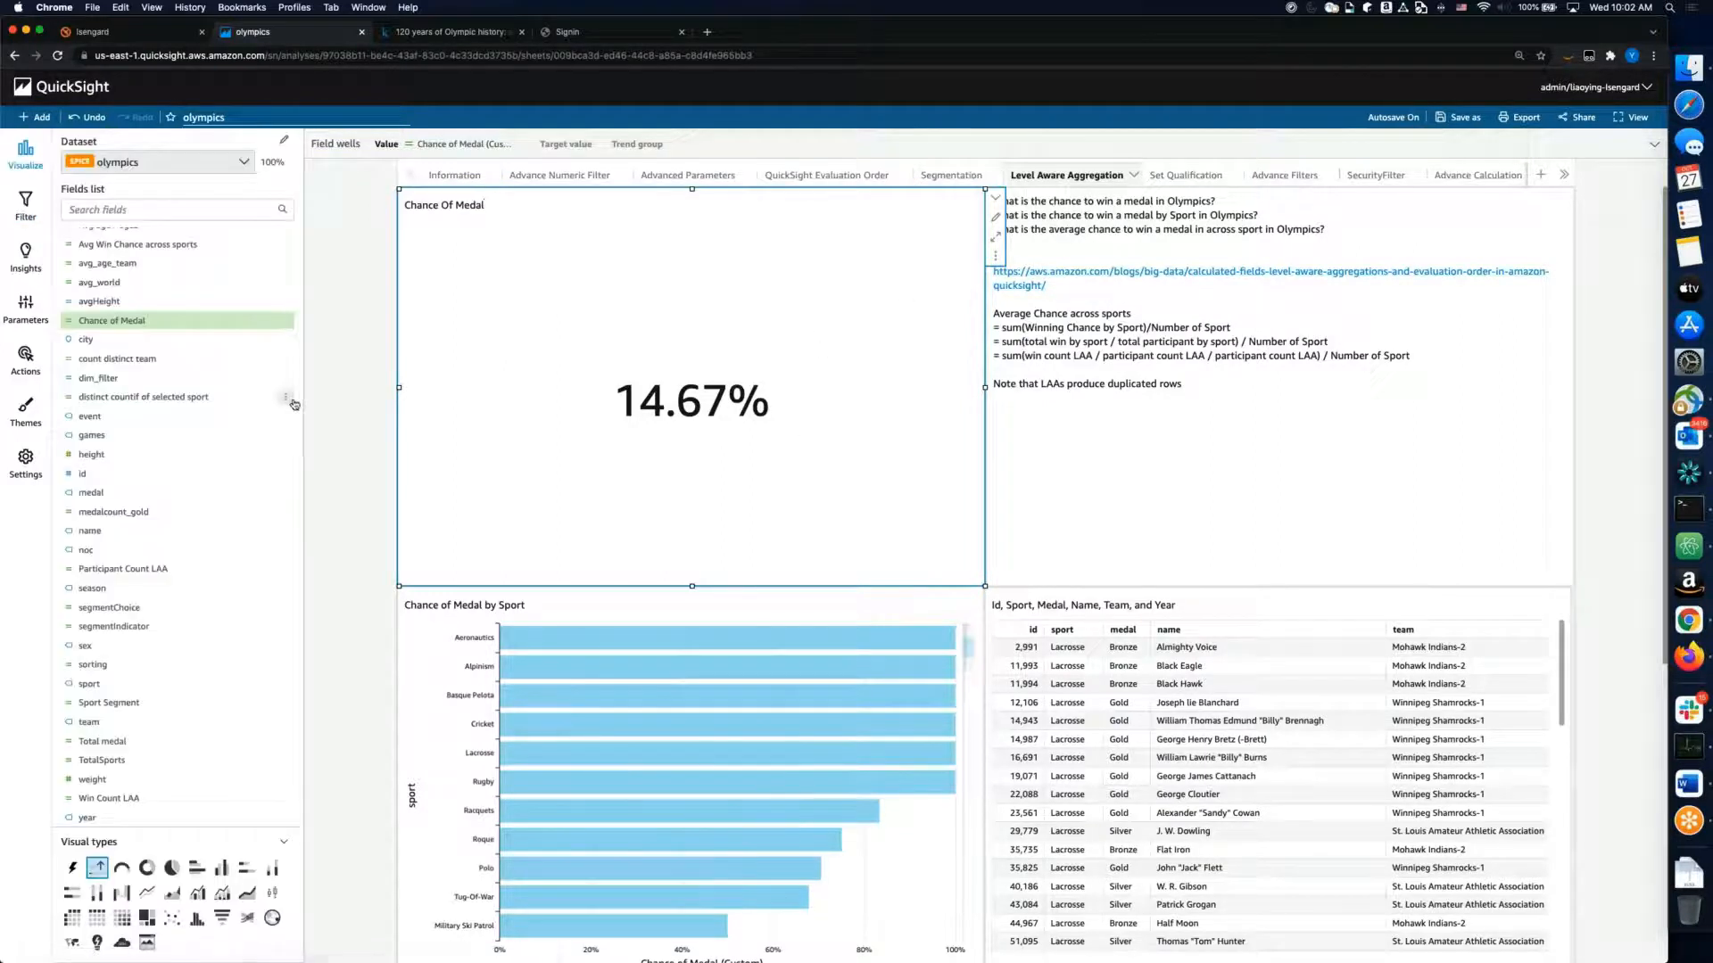
{"action": "left_click", "coordinate": [287, 327]}
{"action": "left_click", "coordinate": [416, 423]}
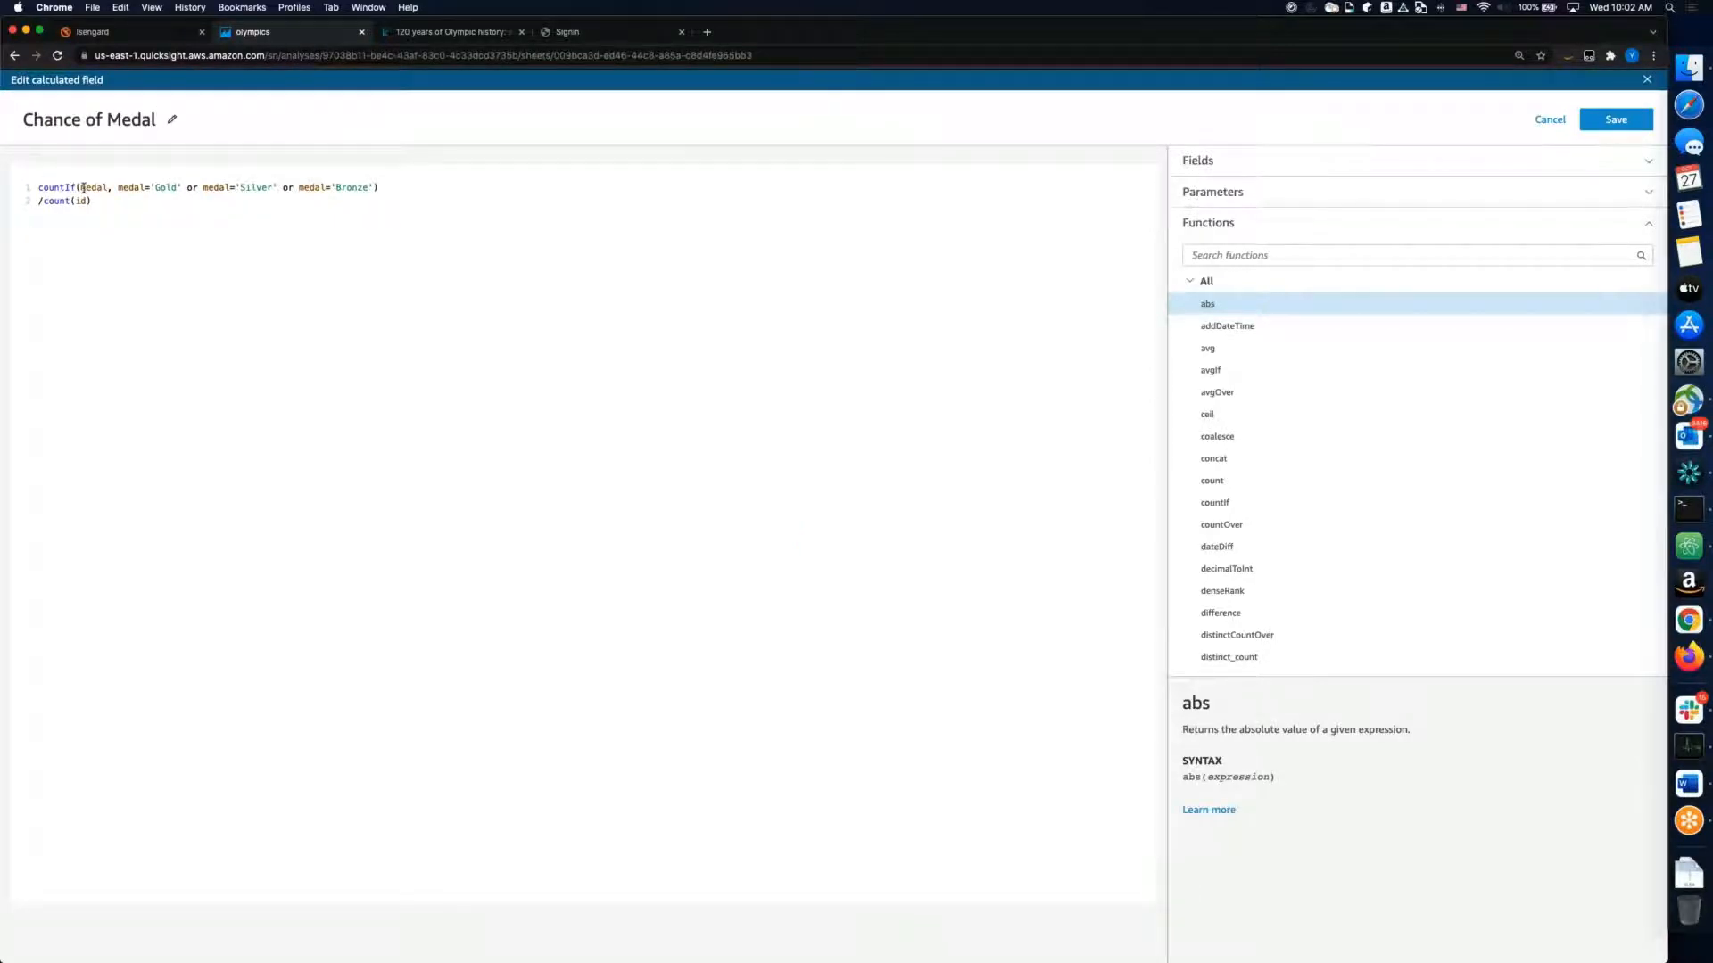
{"action": "left_click", "coordinate": [143, 217]}
{"action": "left_click_drag", "start_coordinate": [111, 201], "coordinate": [20, 182]}
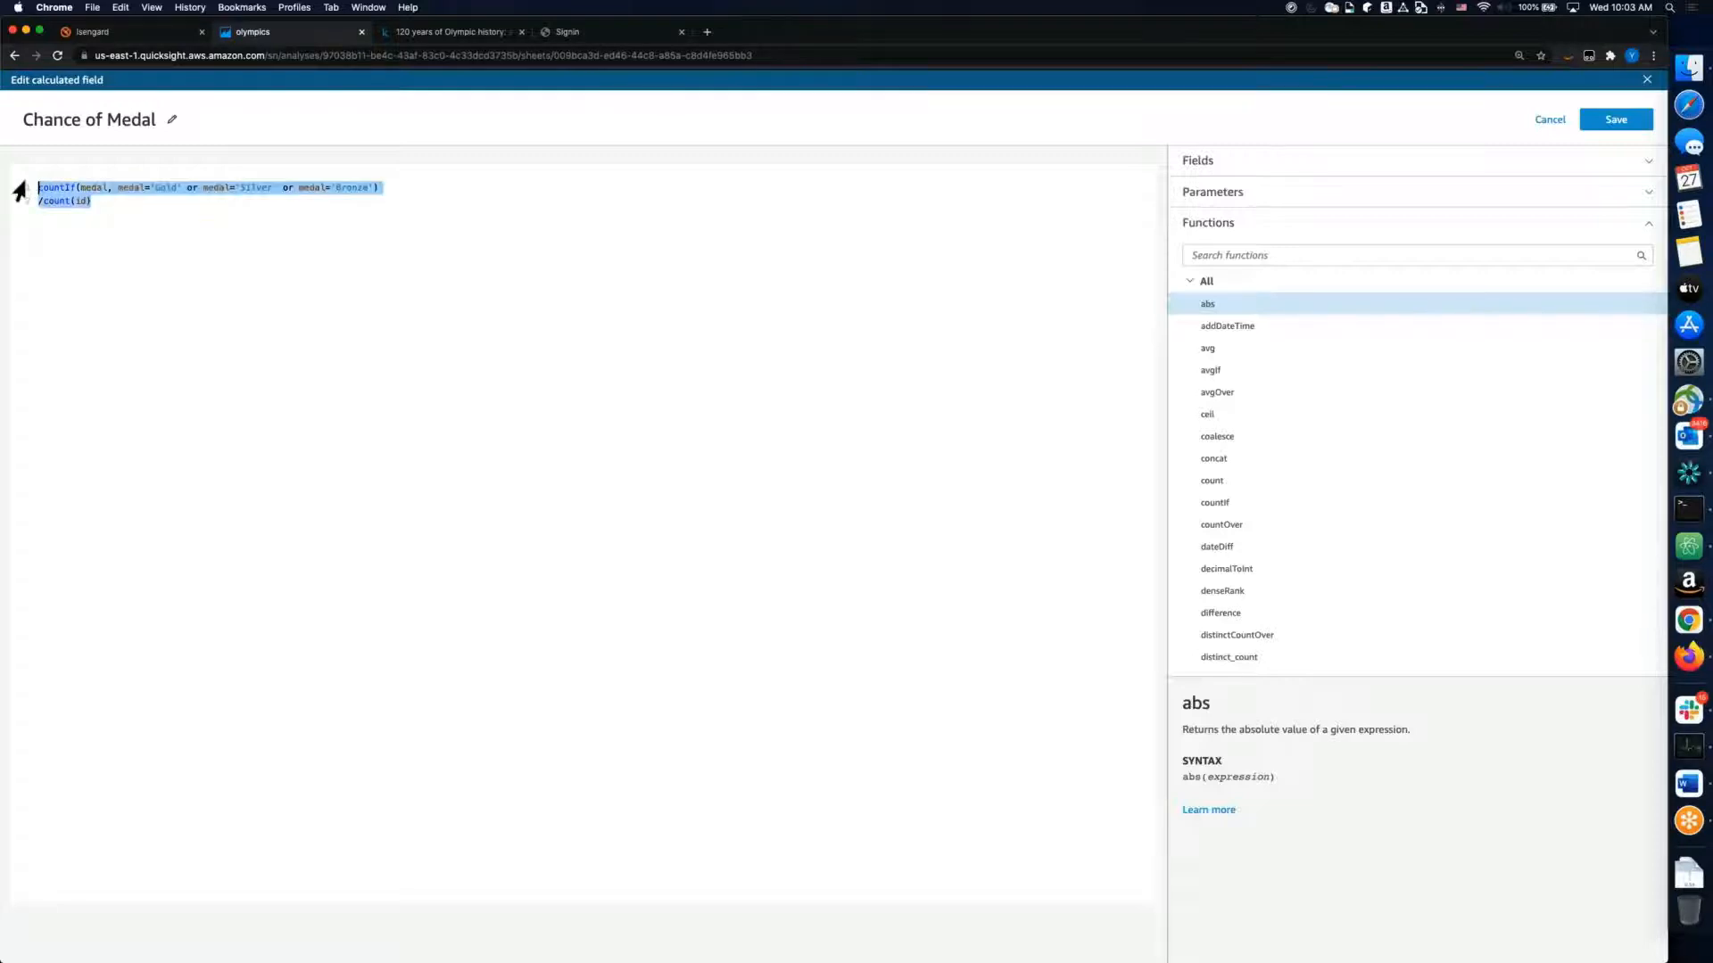
{"action": "left_click", "coordinate": [159, 222]}
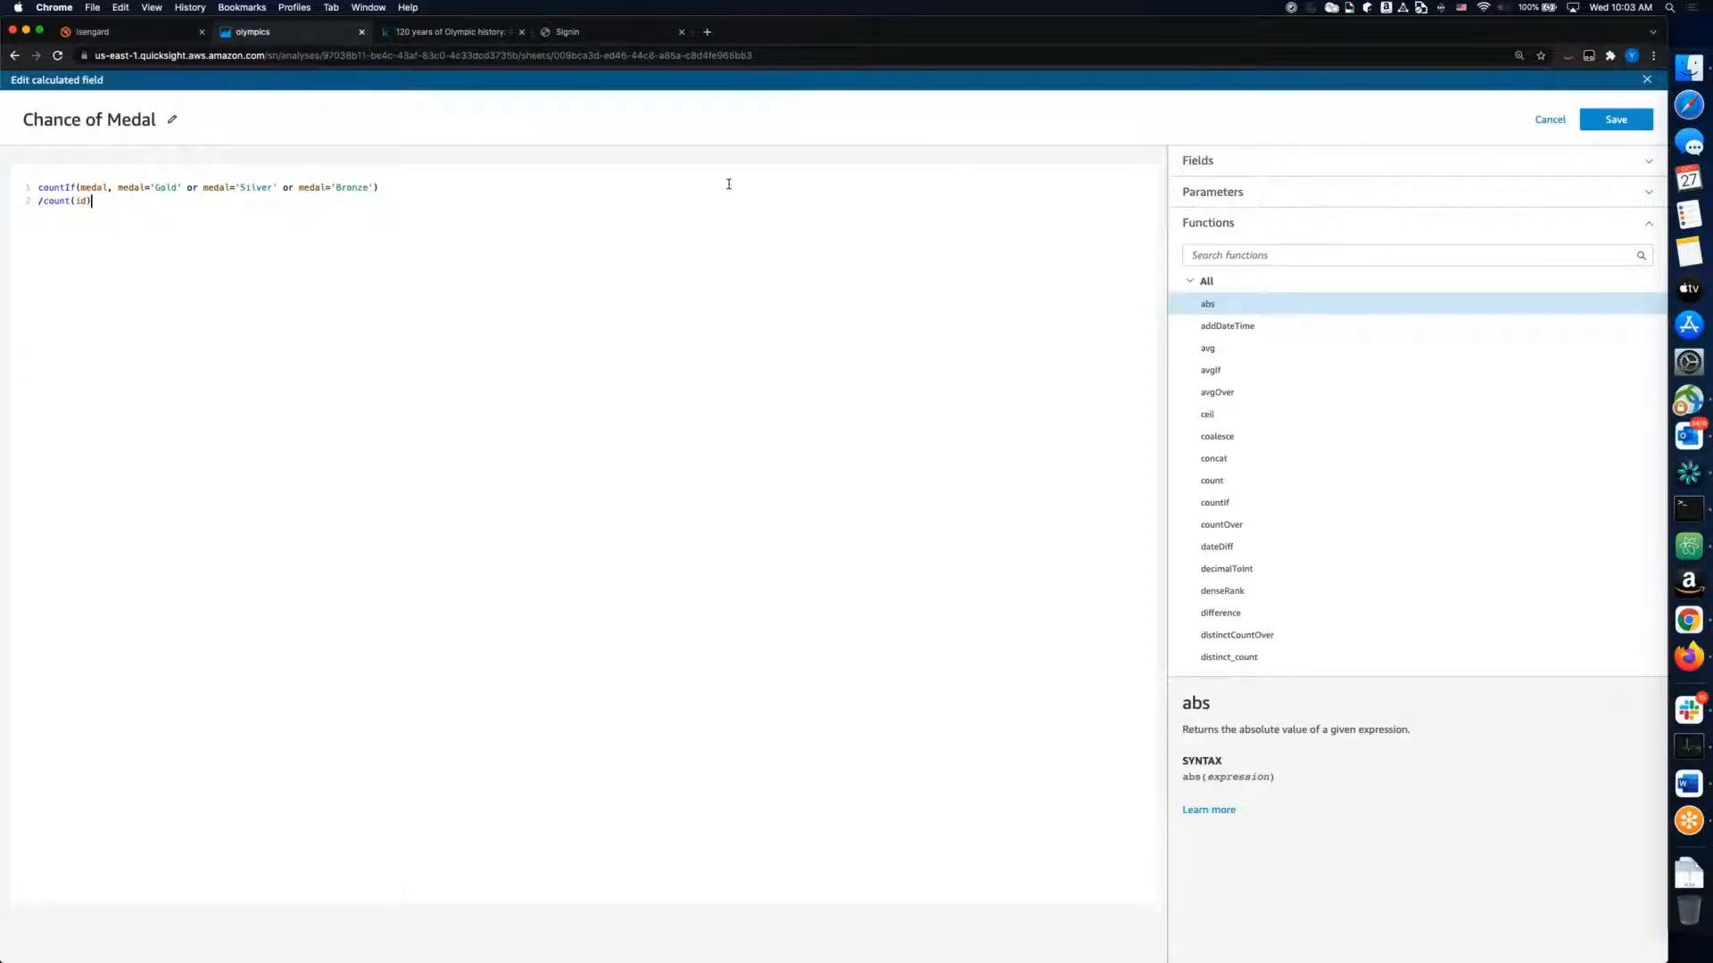
{"action": "left_click", "coordinate": [1550, 121]}
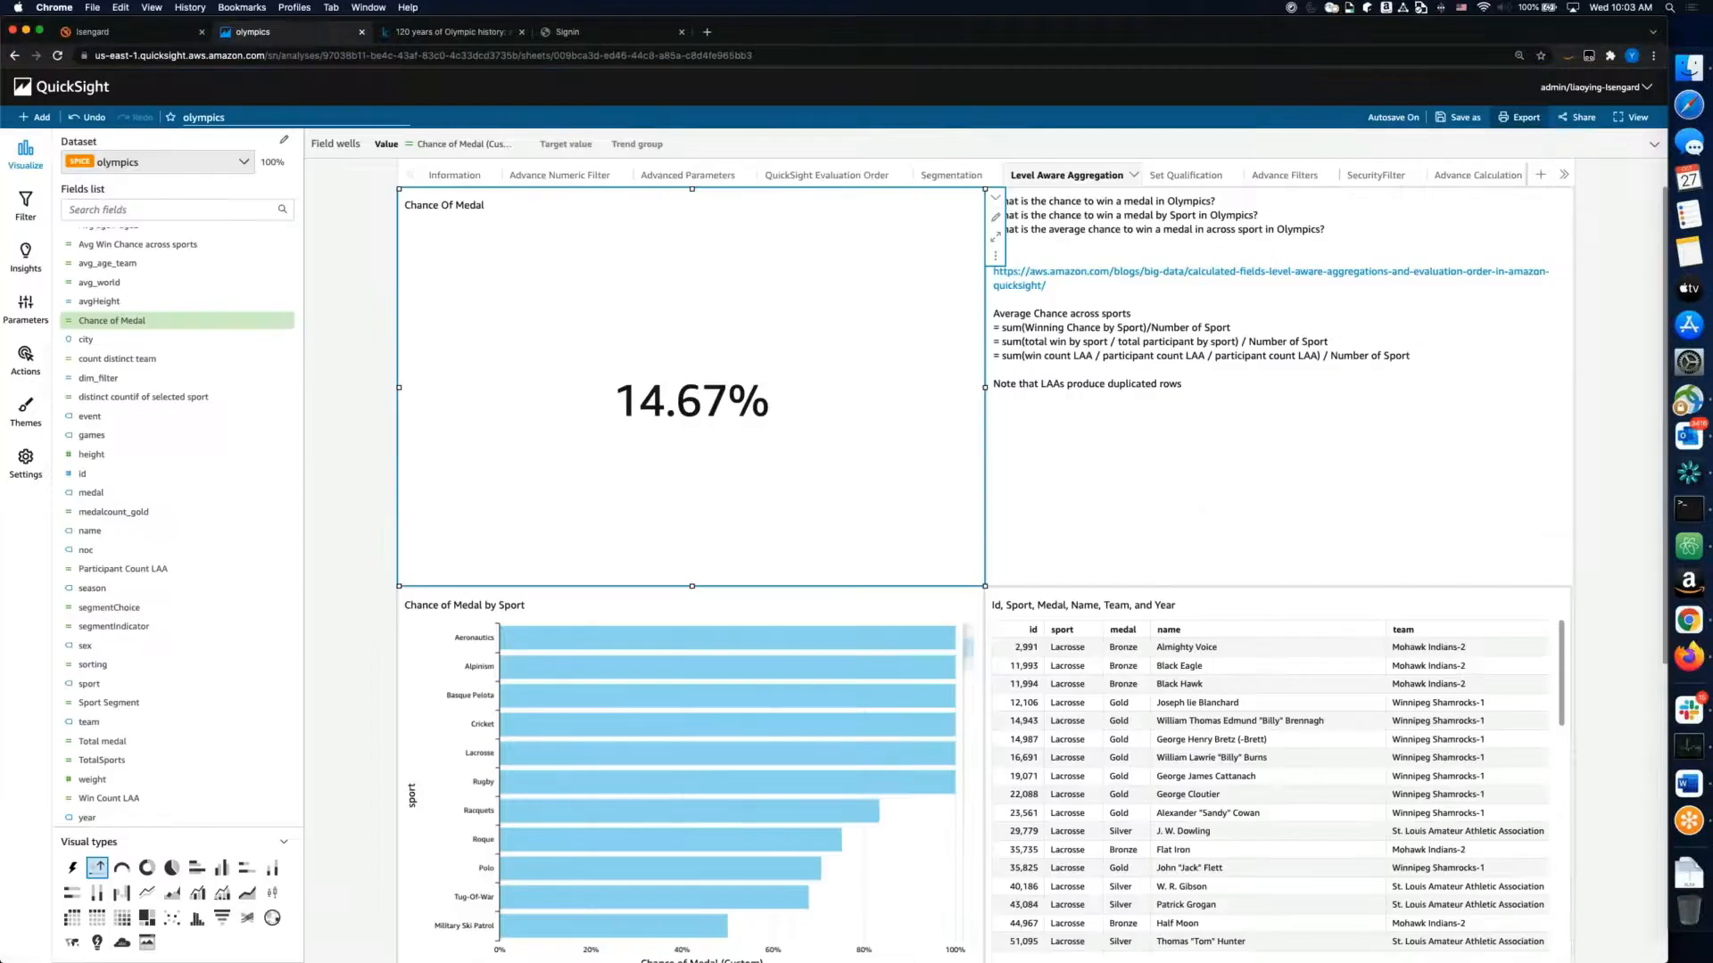
Step: Expand the field wells and select the Chance of Medal by Sport chart to view its assigned fields
{"action": "left_click", "coordinate": [333, 145]}
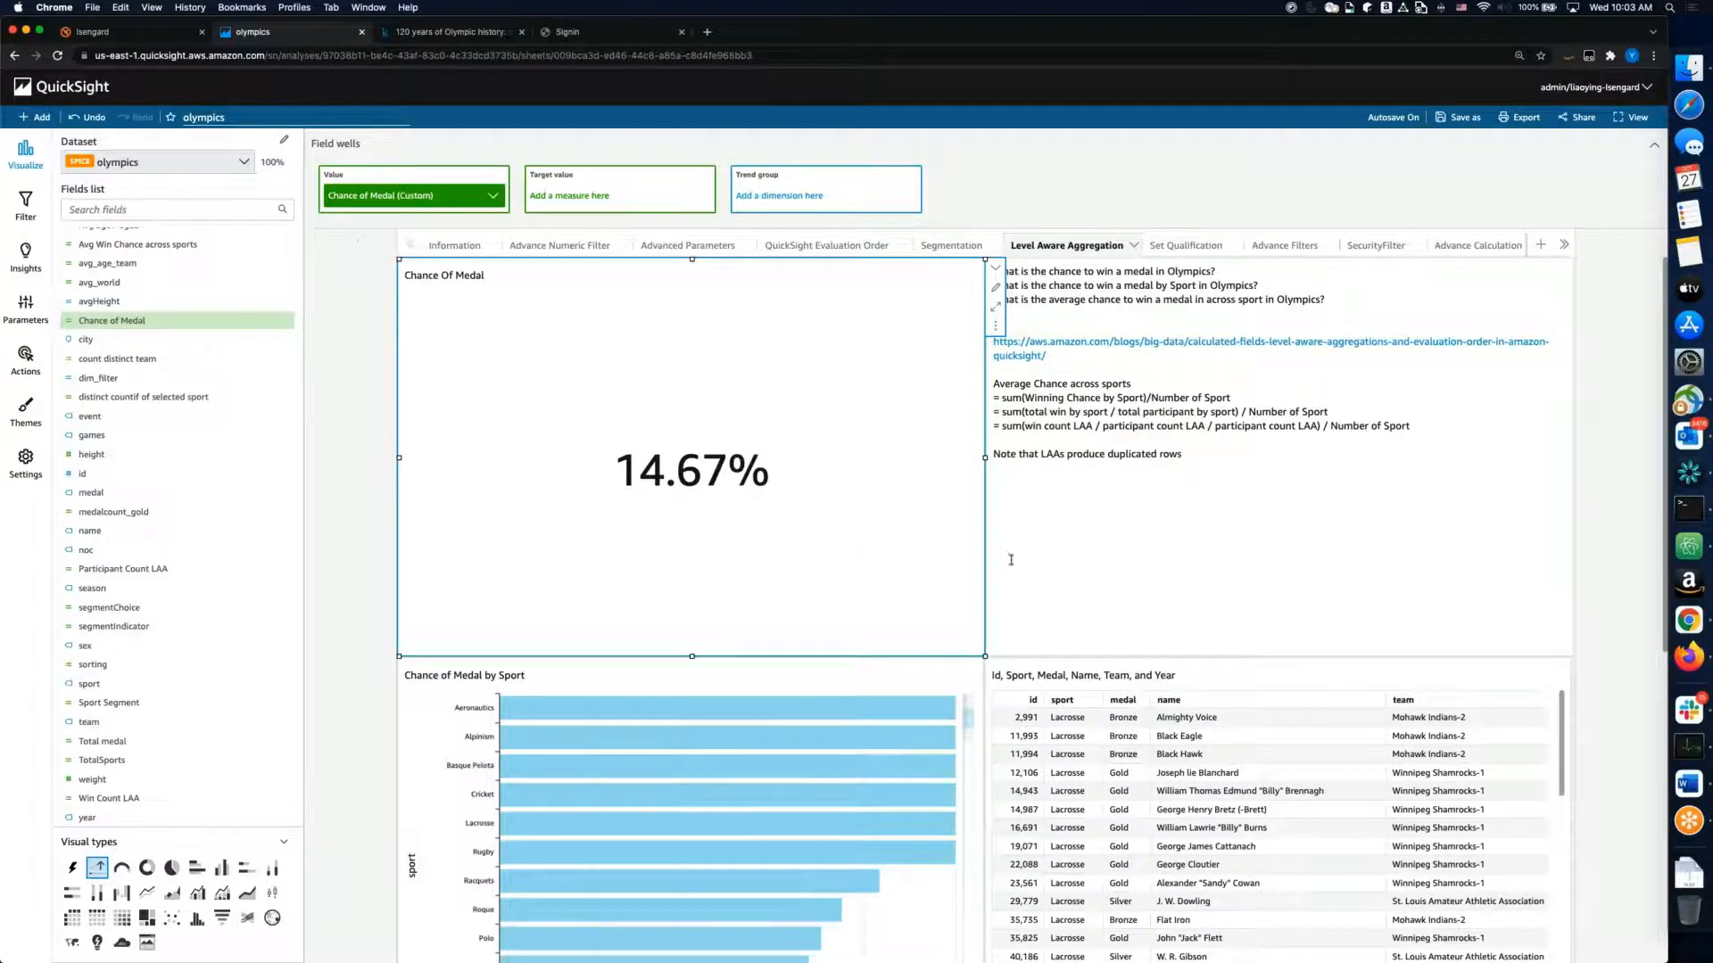
{"action": "scroll", "coordinate": [901, 560], "scroll_direction": "down", "scroll_amount": 4}
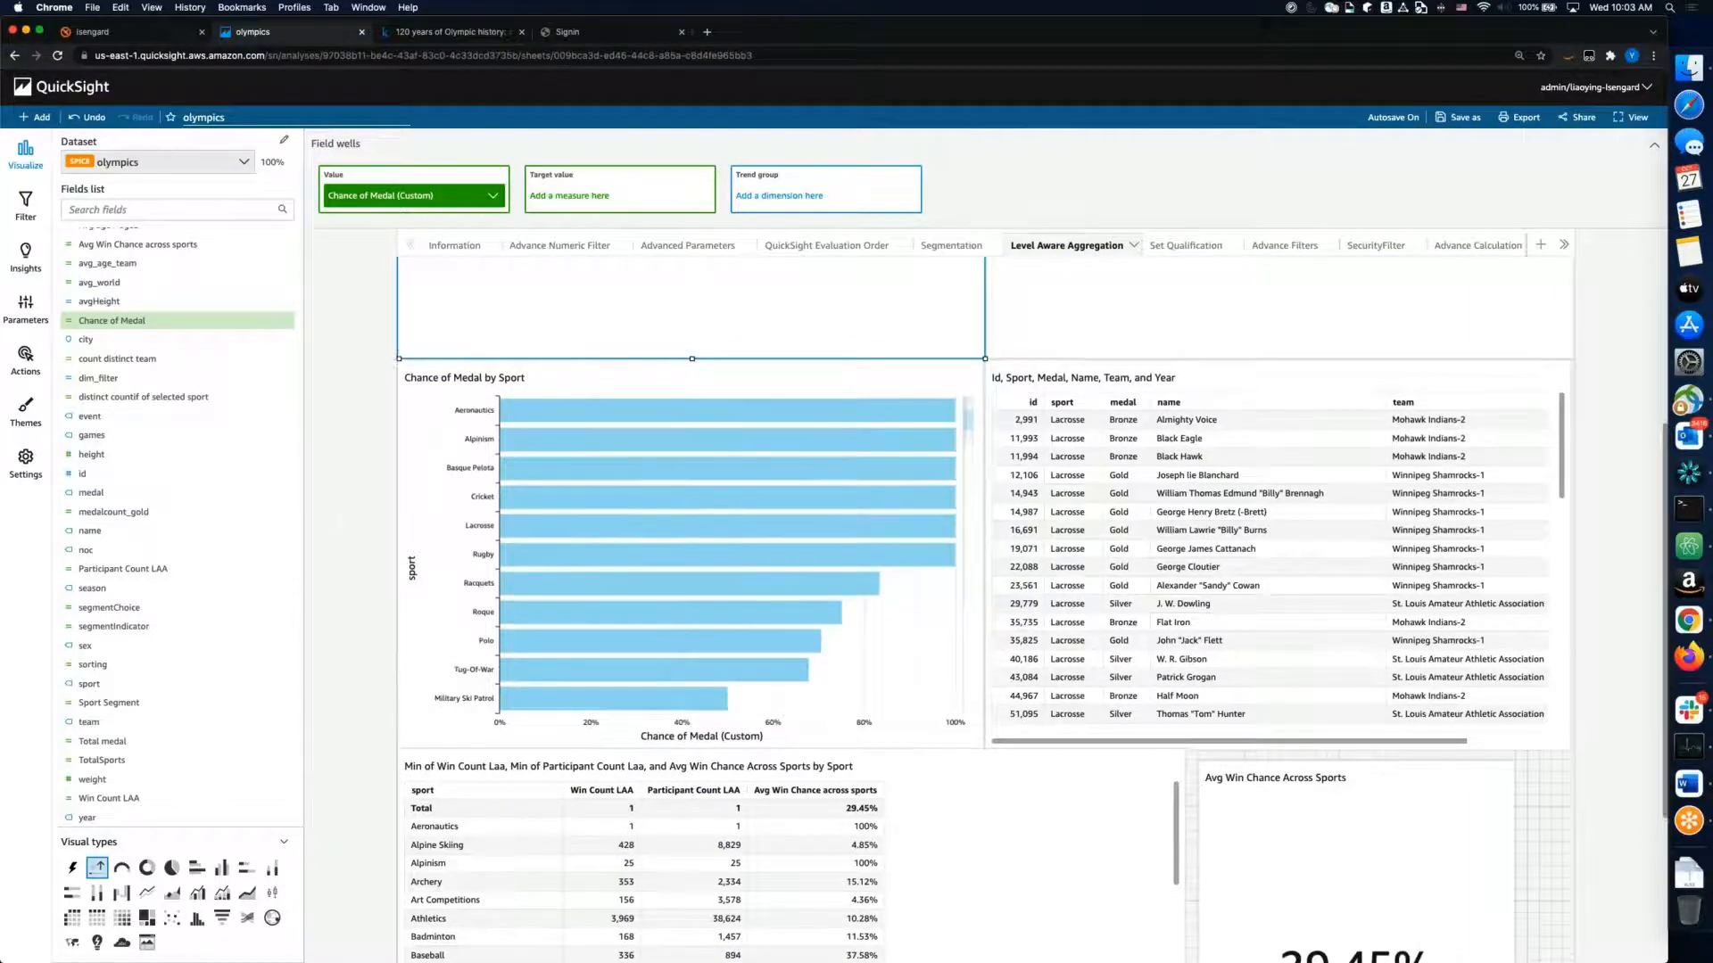
{"action": "left_click", "coordinate": [653, 384]}
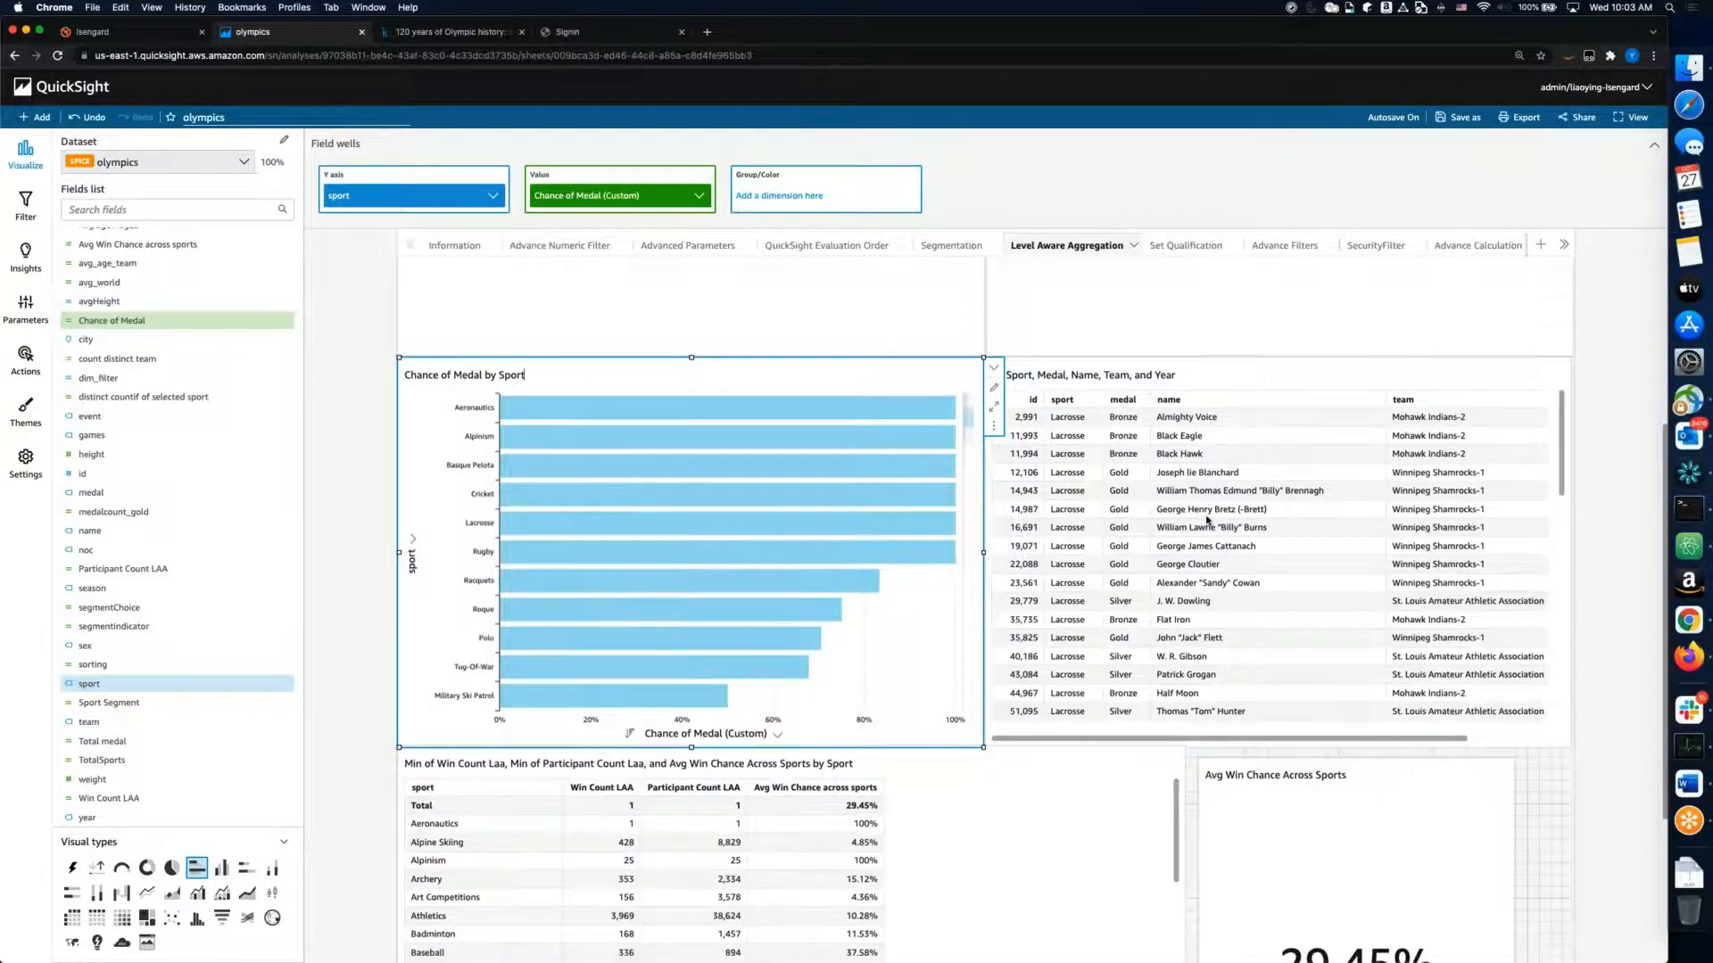
Step: Examine the Lacrosse medal records in the table of Id, Sport, Medal, Name, Team, and Year, across to the year column
{"action": "scroll", "coordinate": [1159, 527], "scroll_direction": "down", "scroll_amount": 2}
{"action": "scroll", "coordinate": [1054, 539], "scroll_direction": "up", "scroll_amount": 2}
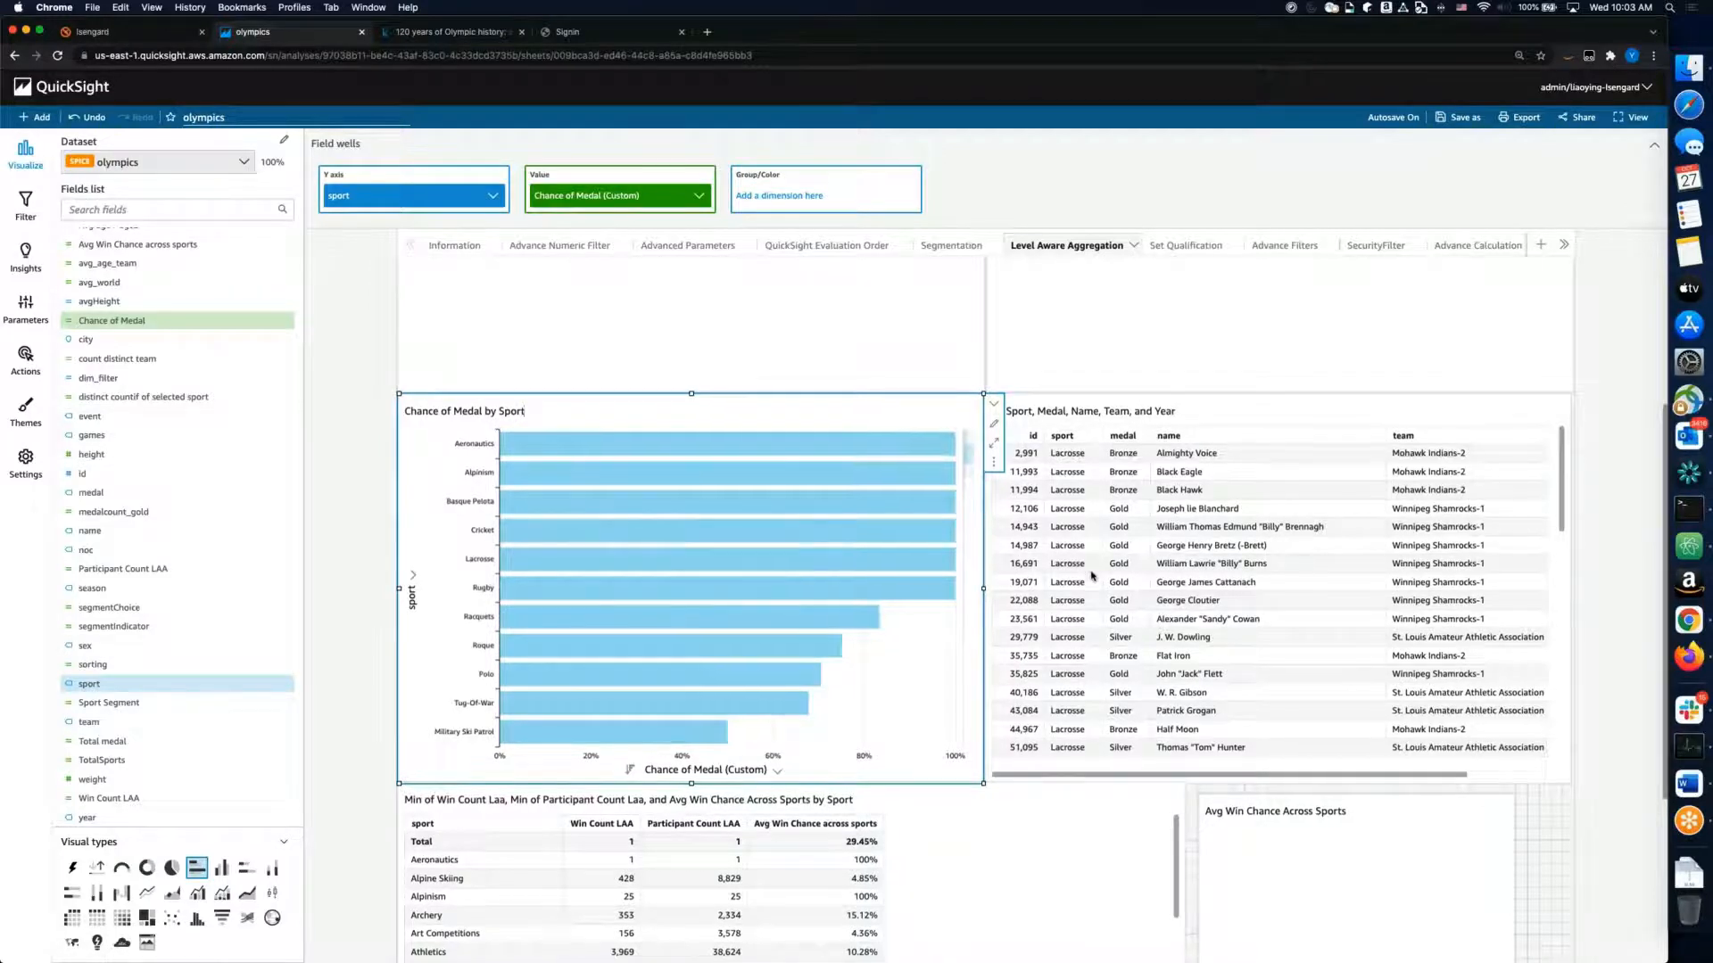
{"action": "scroll", "coordinate": [1294, 527], "scroll_direction": "down", "scroll_amount": 1}
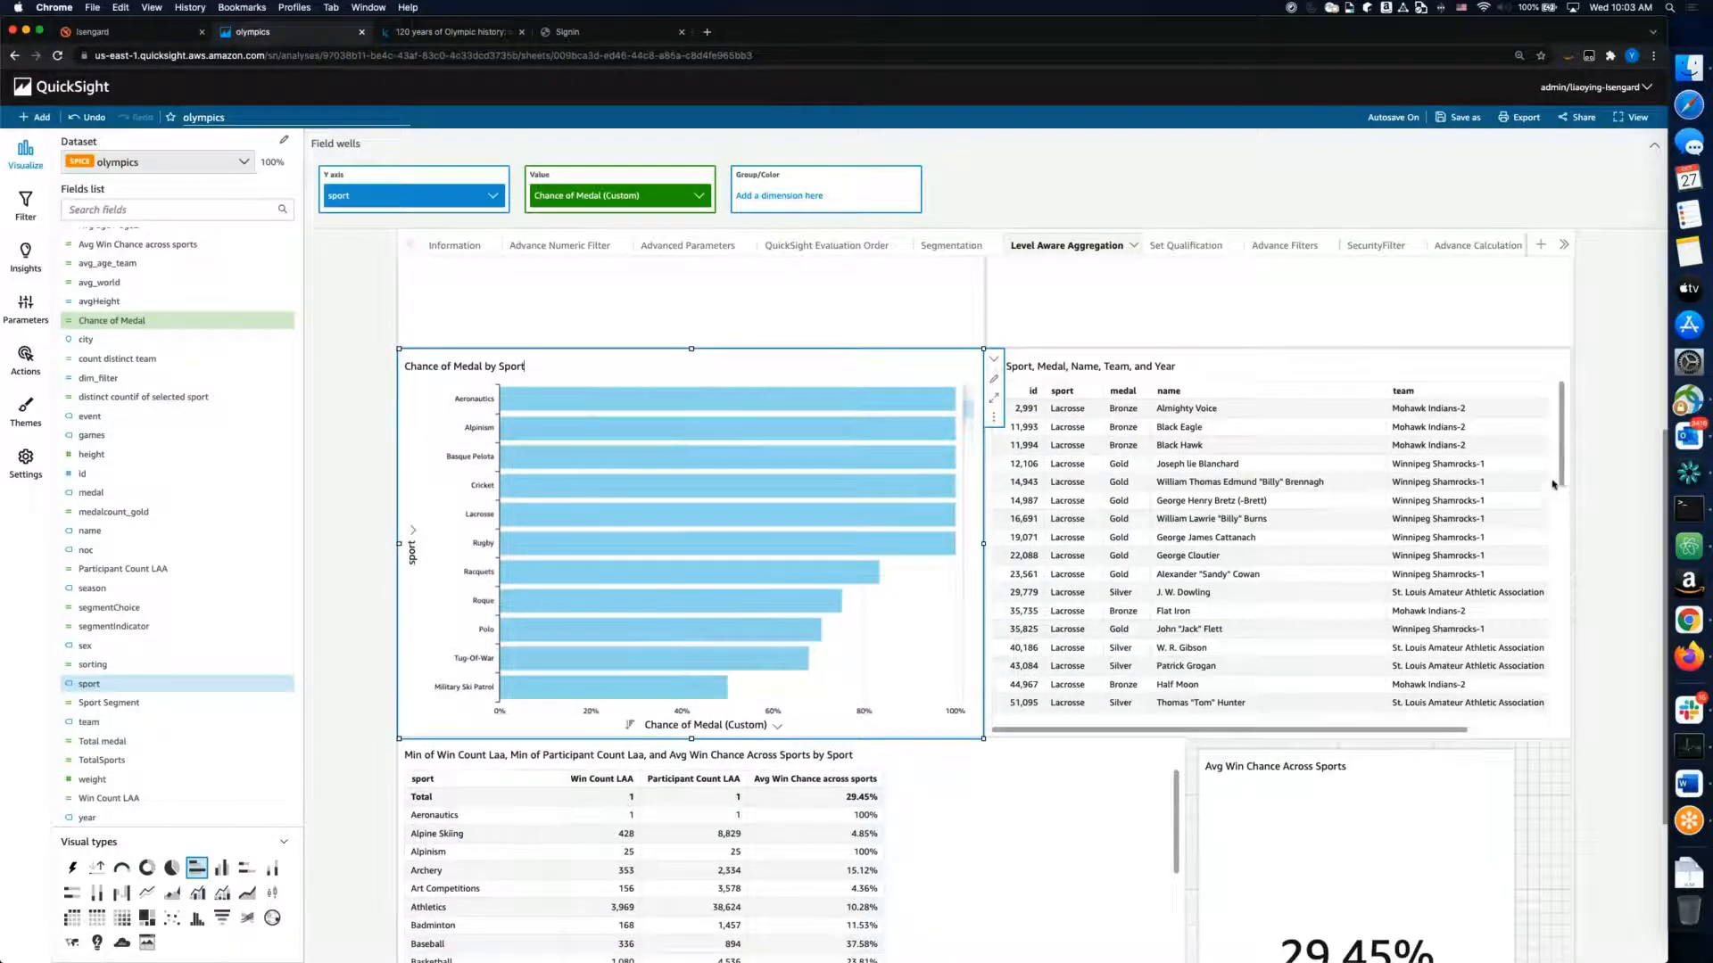
{"action": "left_click_drag", "start_coordinate": [1561, 477], "coordinate": [1572, 418]}
{"action": "left_click_drag", "start_coordinate": [1358, 733], "coordinate": [1476, 731]}
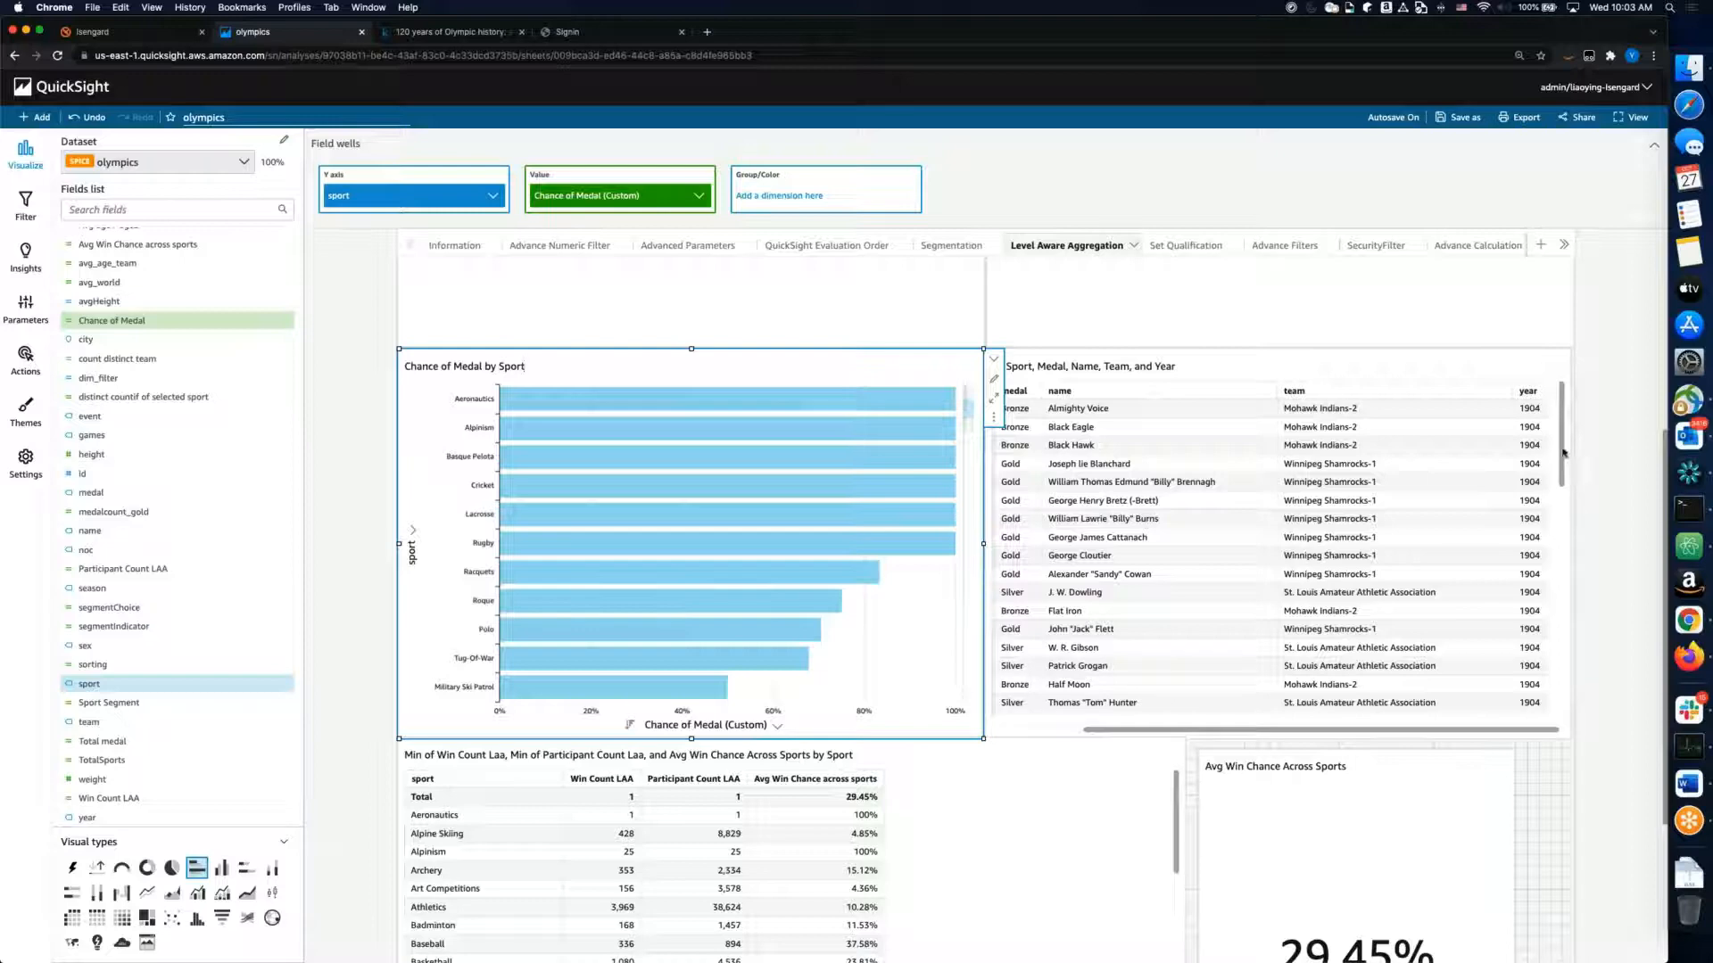
Step: Examine the remaining Lacrosse medal records down to the last row, and return to the table's id and sport columns
{"action": "left_click_drag", "start_coordinate": [1561, 426], "coordinate": [1559, 680]}
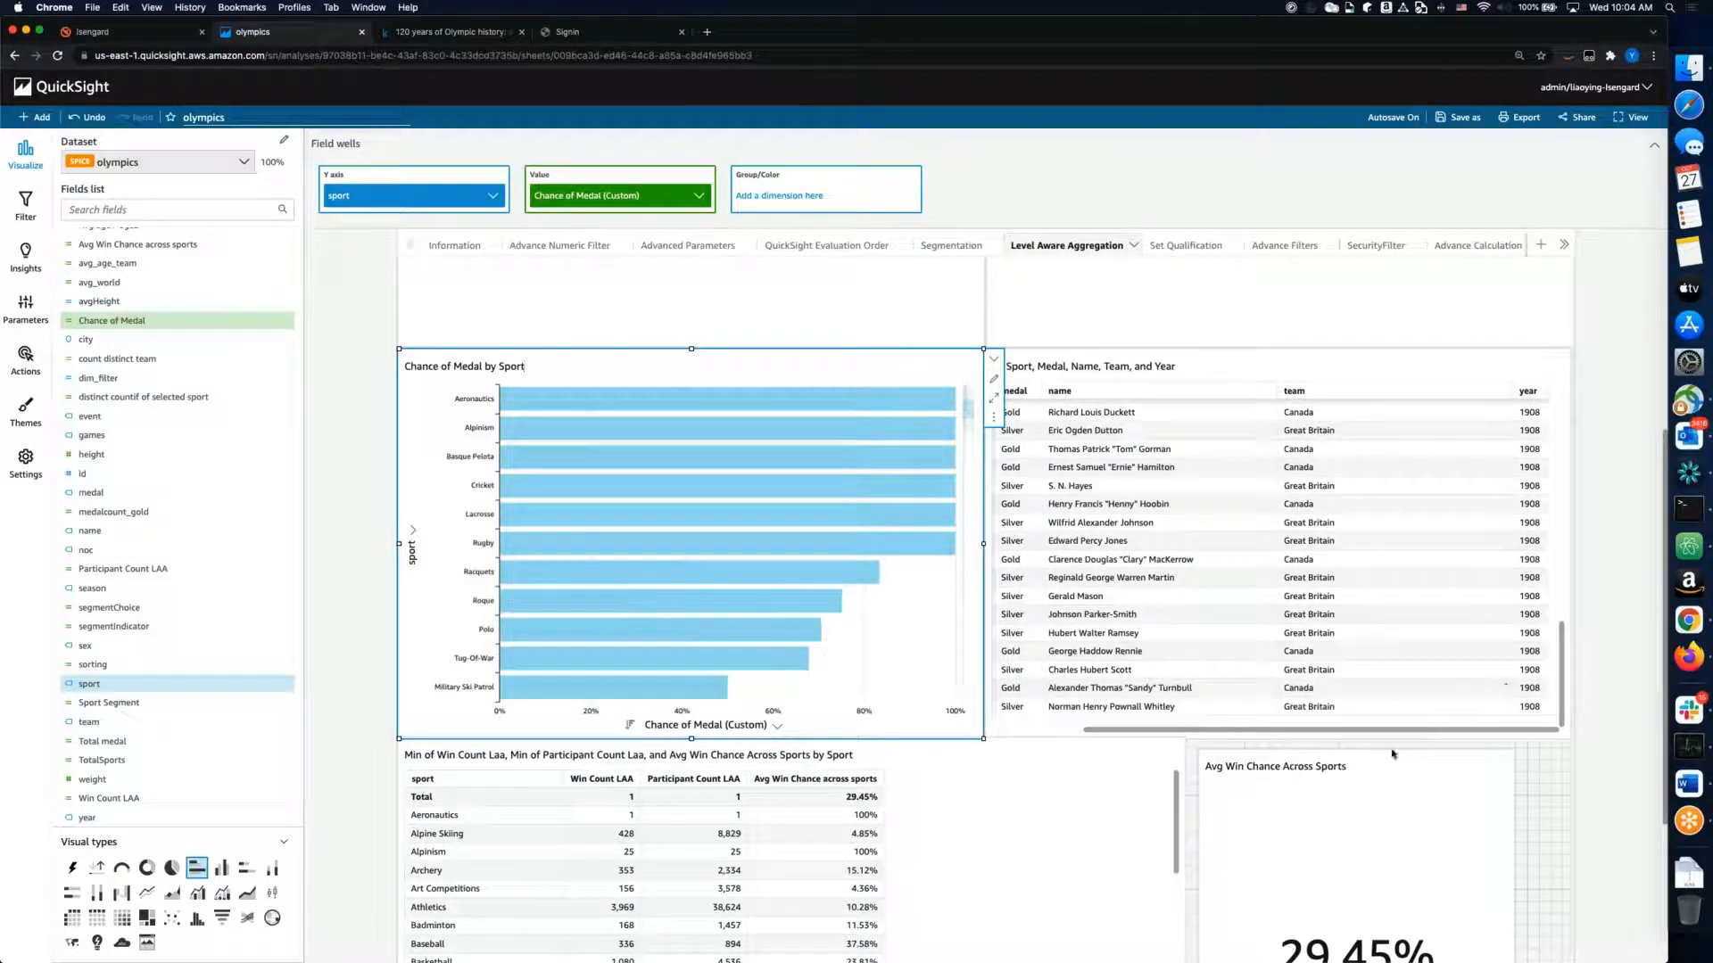
{"action": "left_click_drag", "start_coordinate": [1357, 731], "coordinate": [1266, 731]}
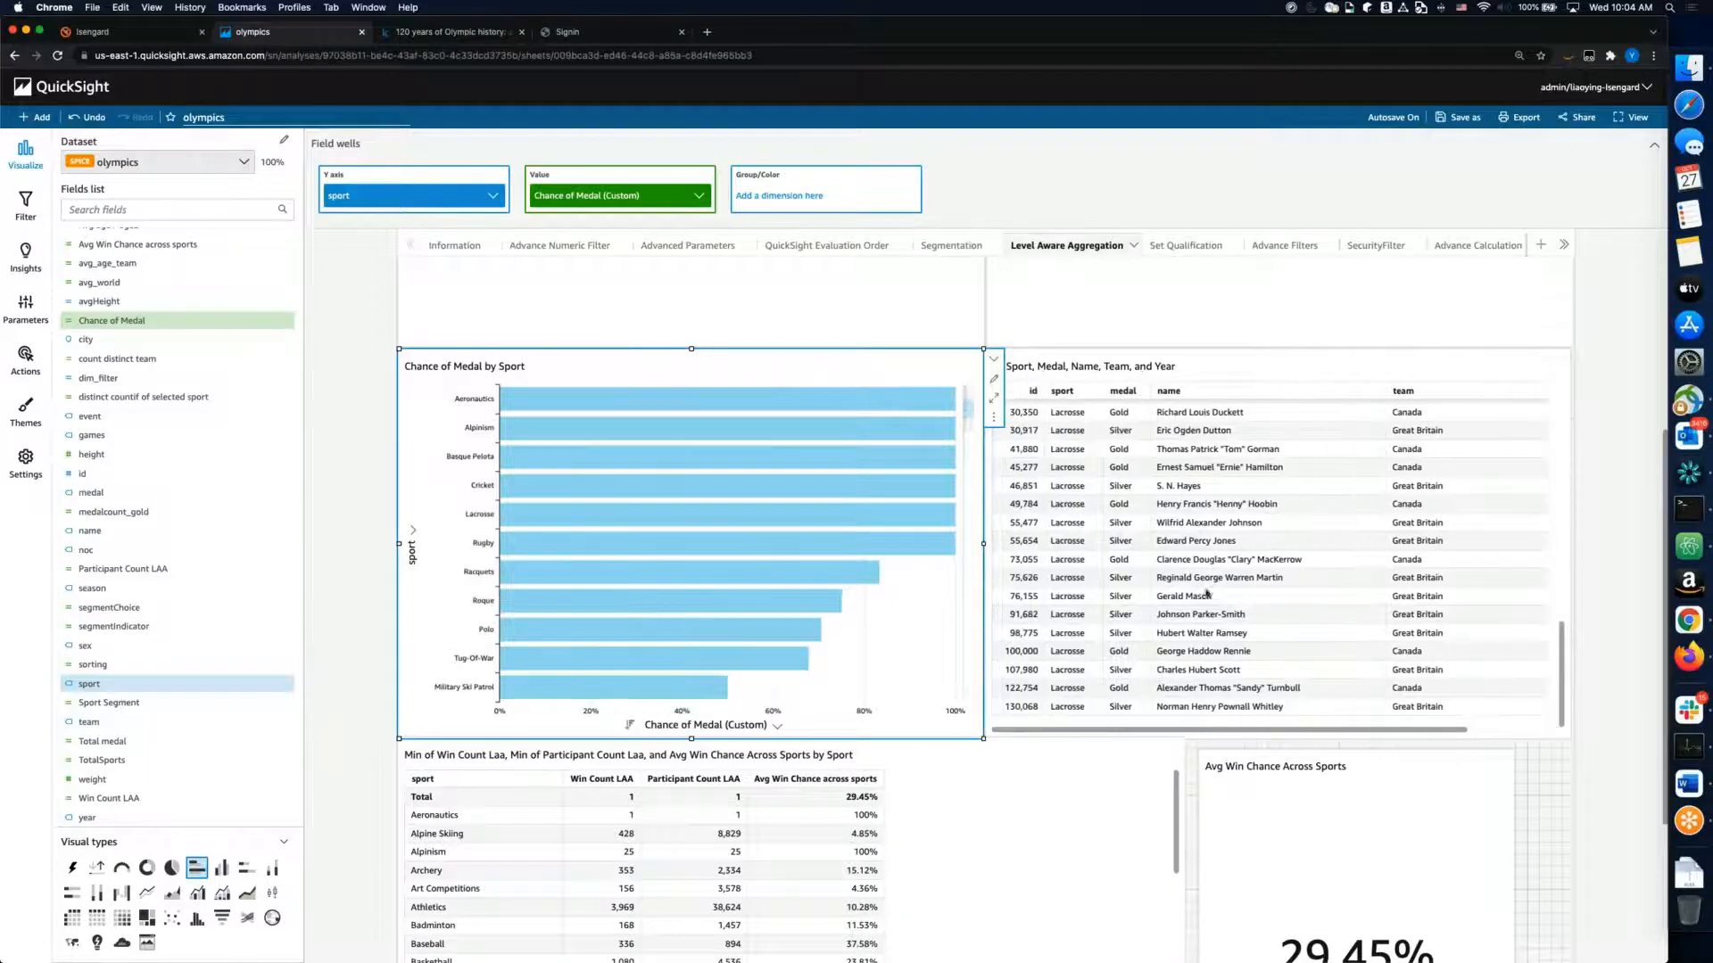
{"action": "scroll", "coordinate": [1214, 597], "scroll_direction": "up", "scroll_amount": 3}
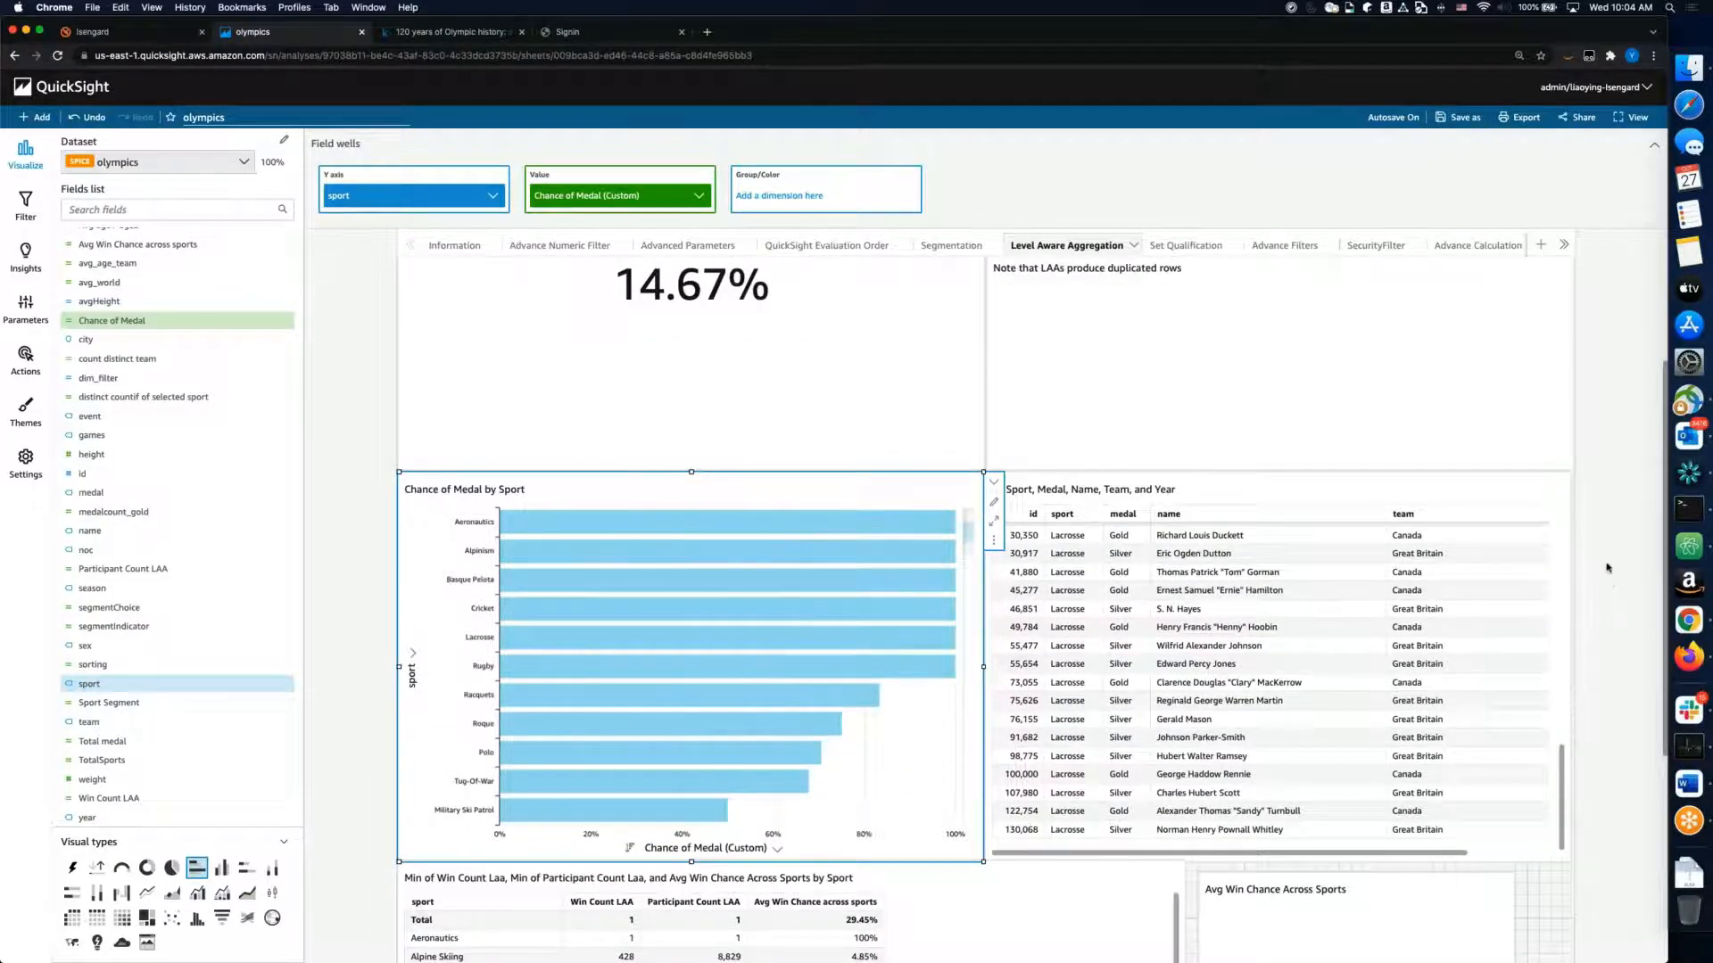
Step: Compare the overall Chance Of Medal, the Chance of Medal by Sport chart, and the Avg Win Chance Across Sports visual
{"action": "scroll", "coordinate": [1588, 566], "scroll_direction": "down", "scroll_amount": 4}
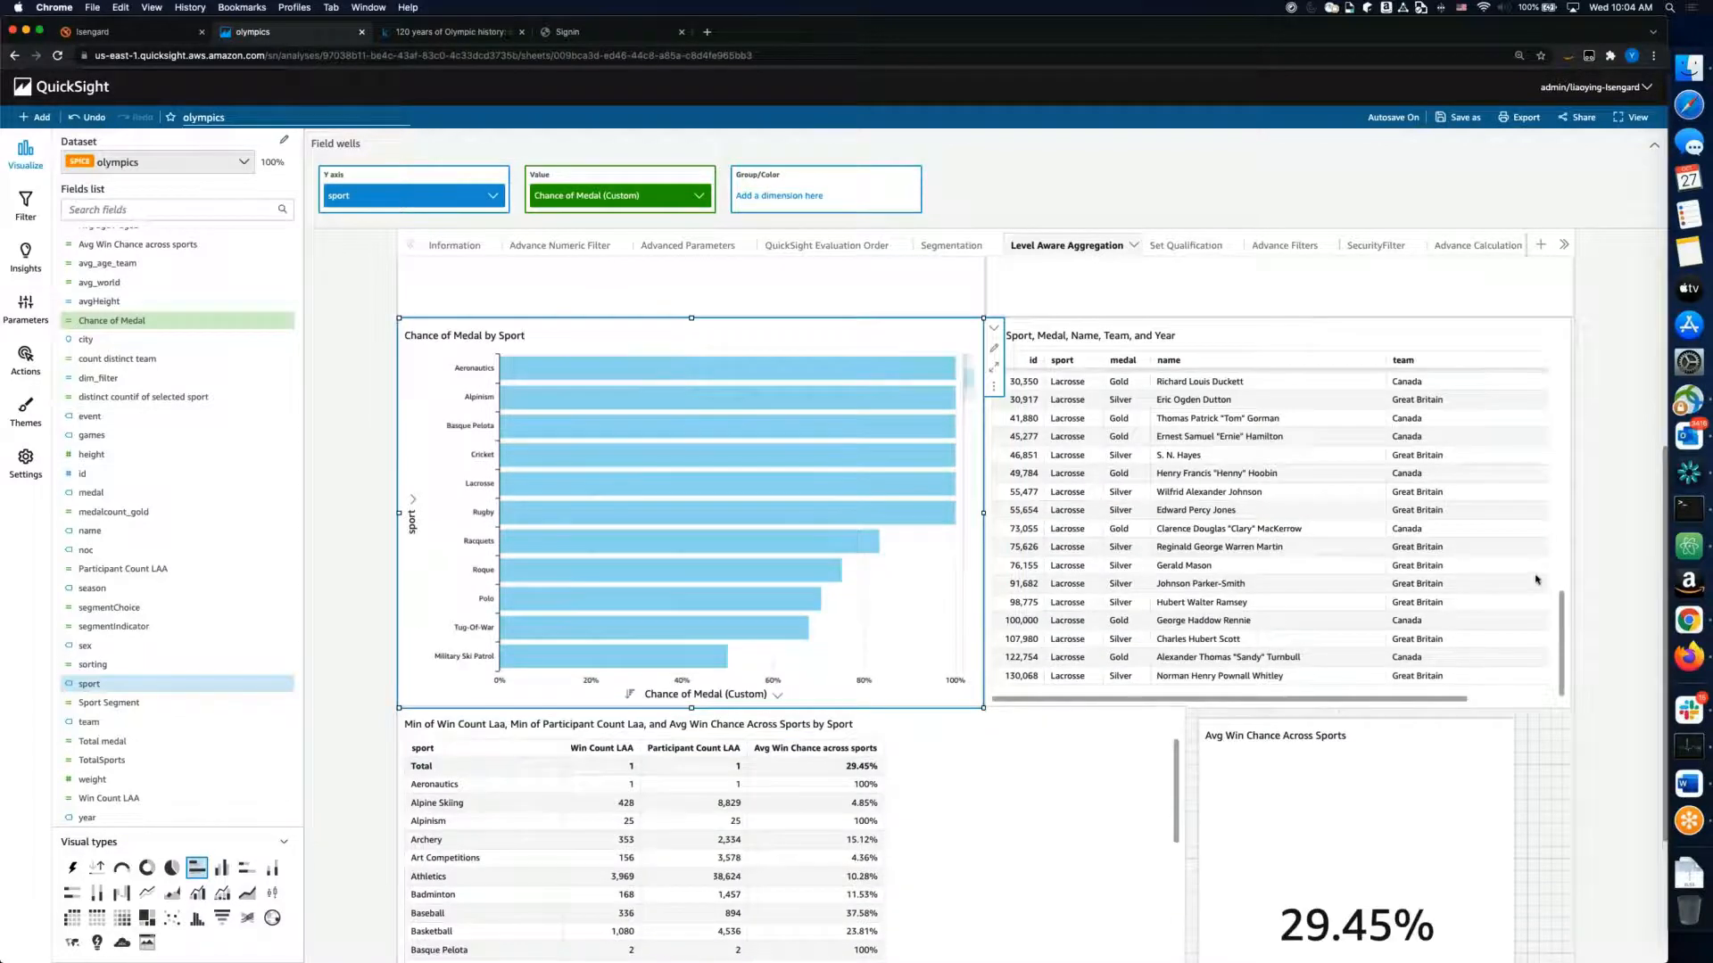
{"action": "scroll", "coordinate": [1536, 580], "scroll_direction": "down", "scroll_amount": 1}
{"action": "scroll", "coordinate": [1532, 587], "scroll_direction": "down", "scroll_amount": 3}
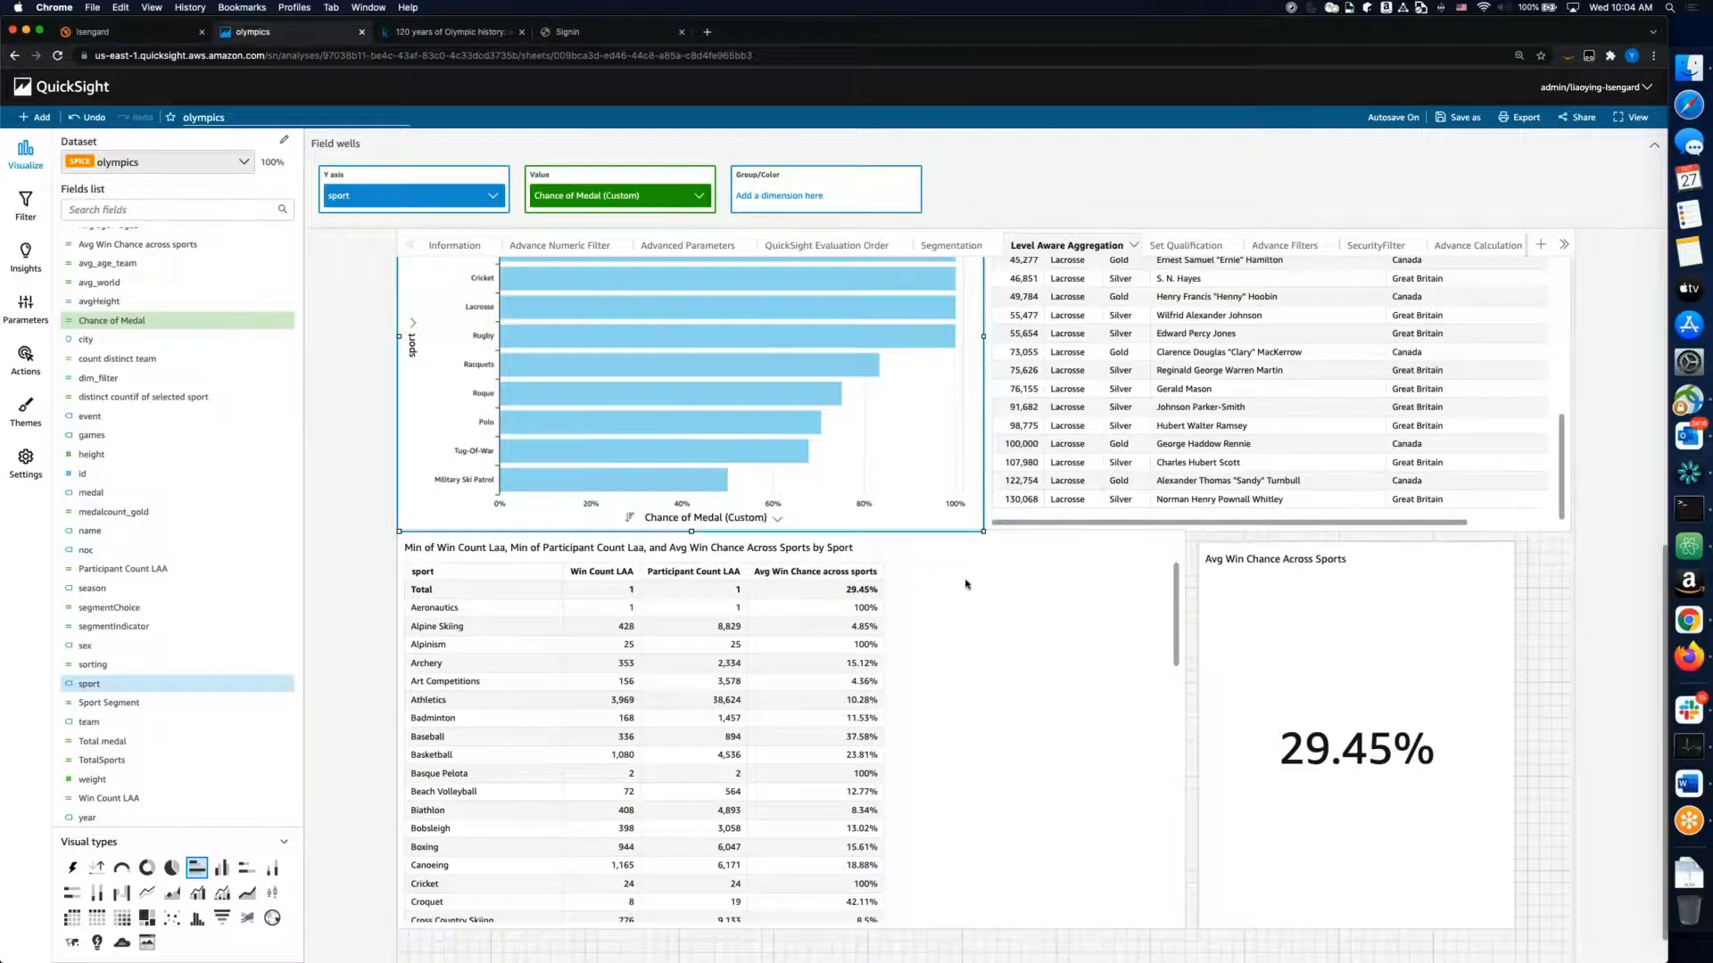
{"action": "scroll", "coordinate": [968, 584], "scroll_direction": "up", "scroll_amount": 9}
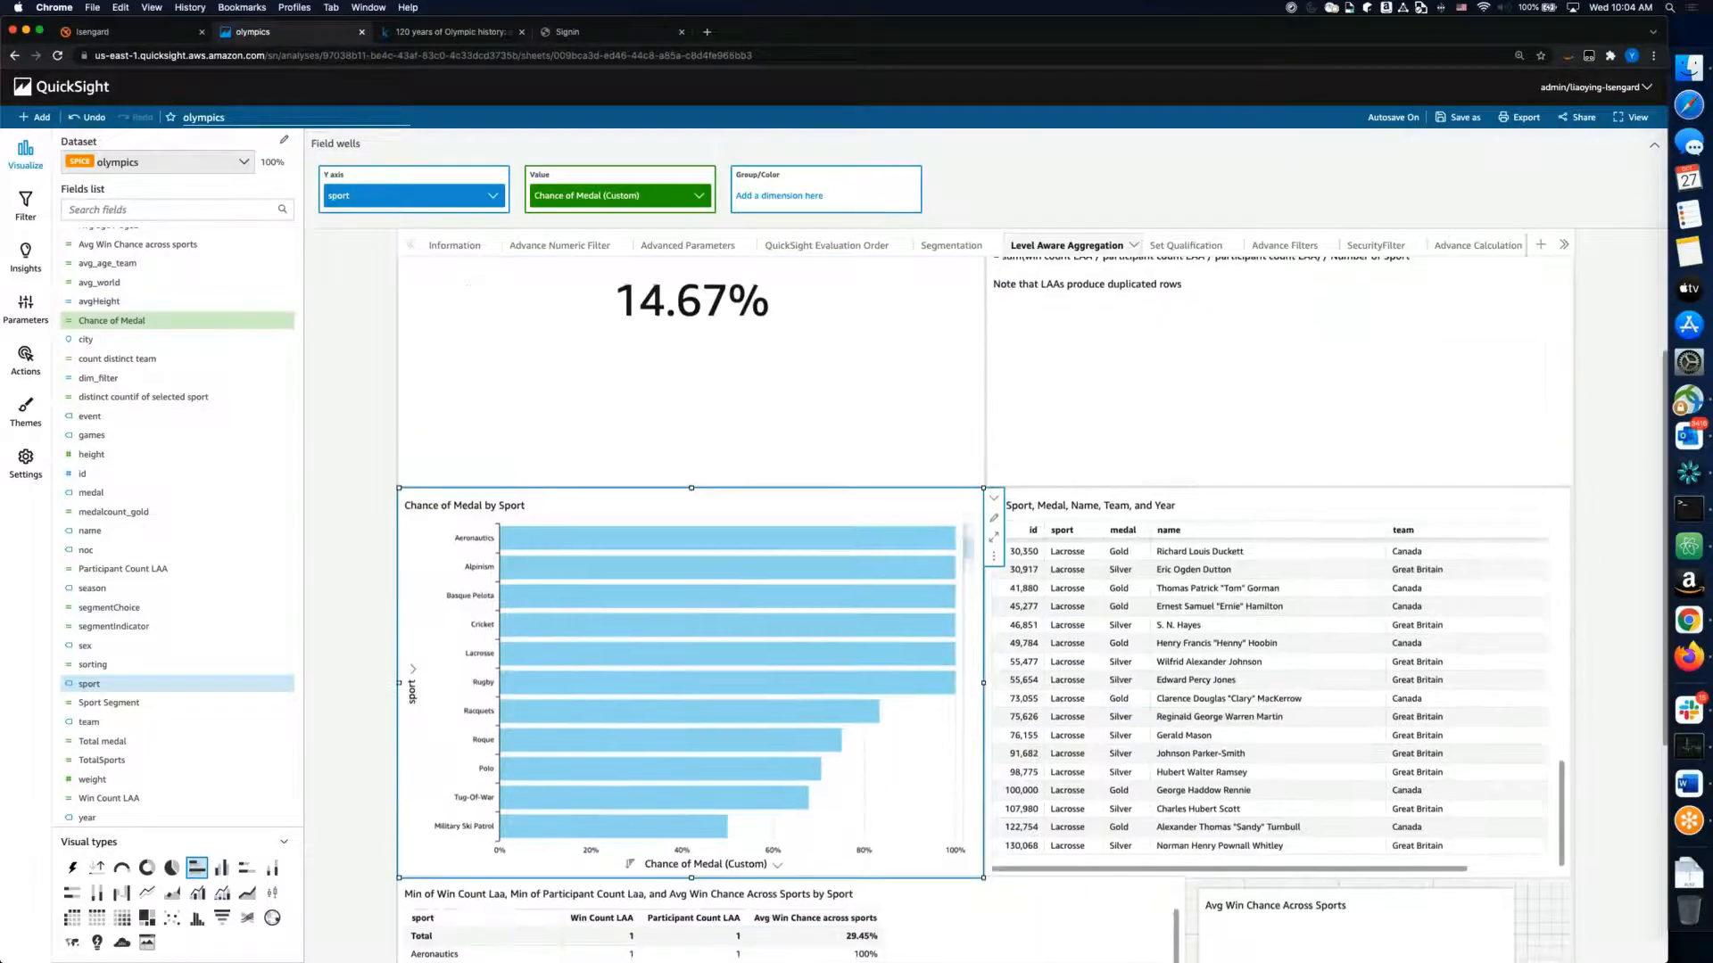
{"action": "scroll", "coordinate": [994, 463], "scroll_direction": "down", "scroll_amount": 4}
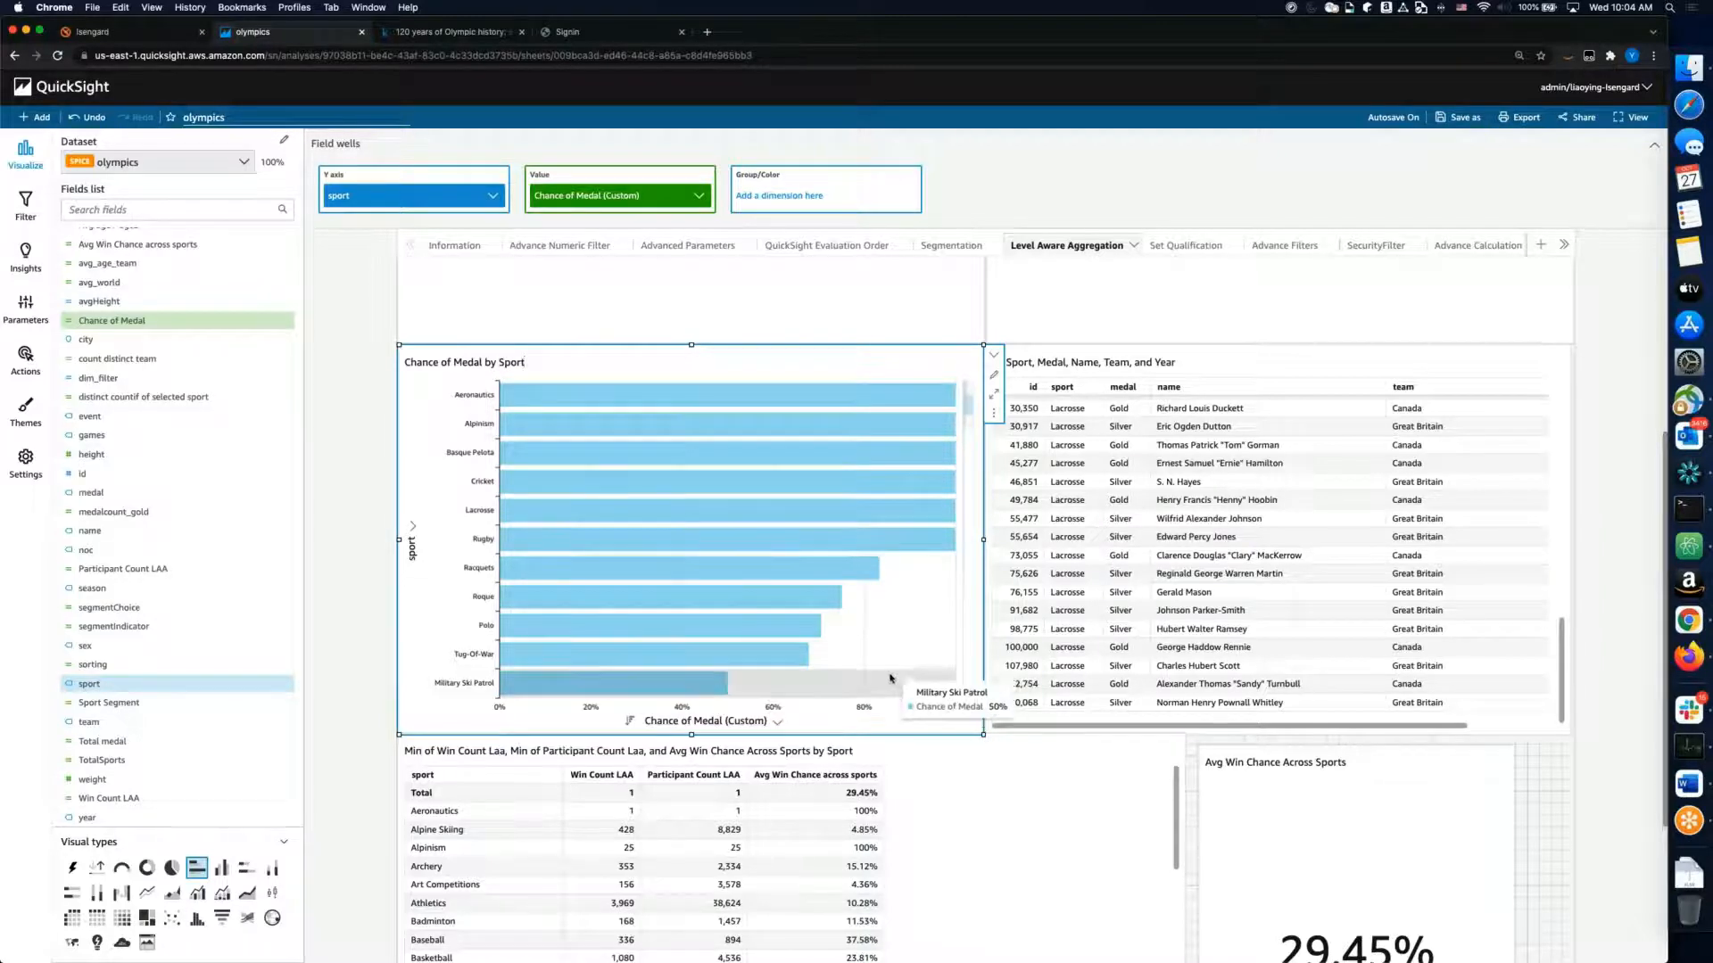
{"action": "scroll", "coordinate": [901, 656], "scroll_direction": "down", "scroll_amount": 1}
{"action": "scroll", "coordinate": [903, 644], "scroll_direction": "up", "scroll_amount": 1}
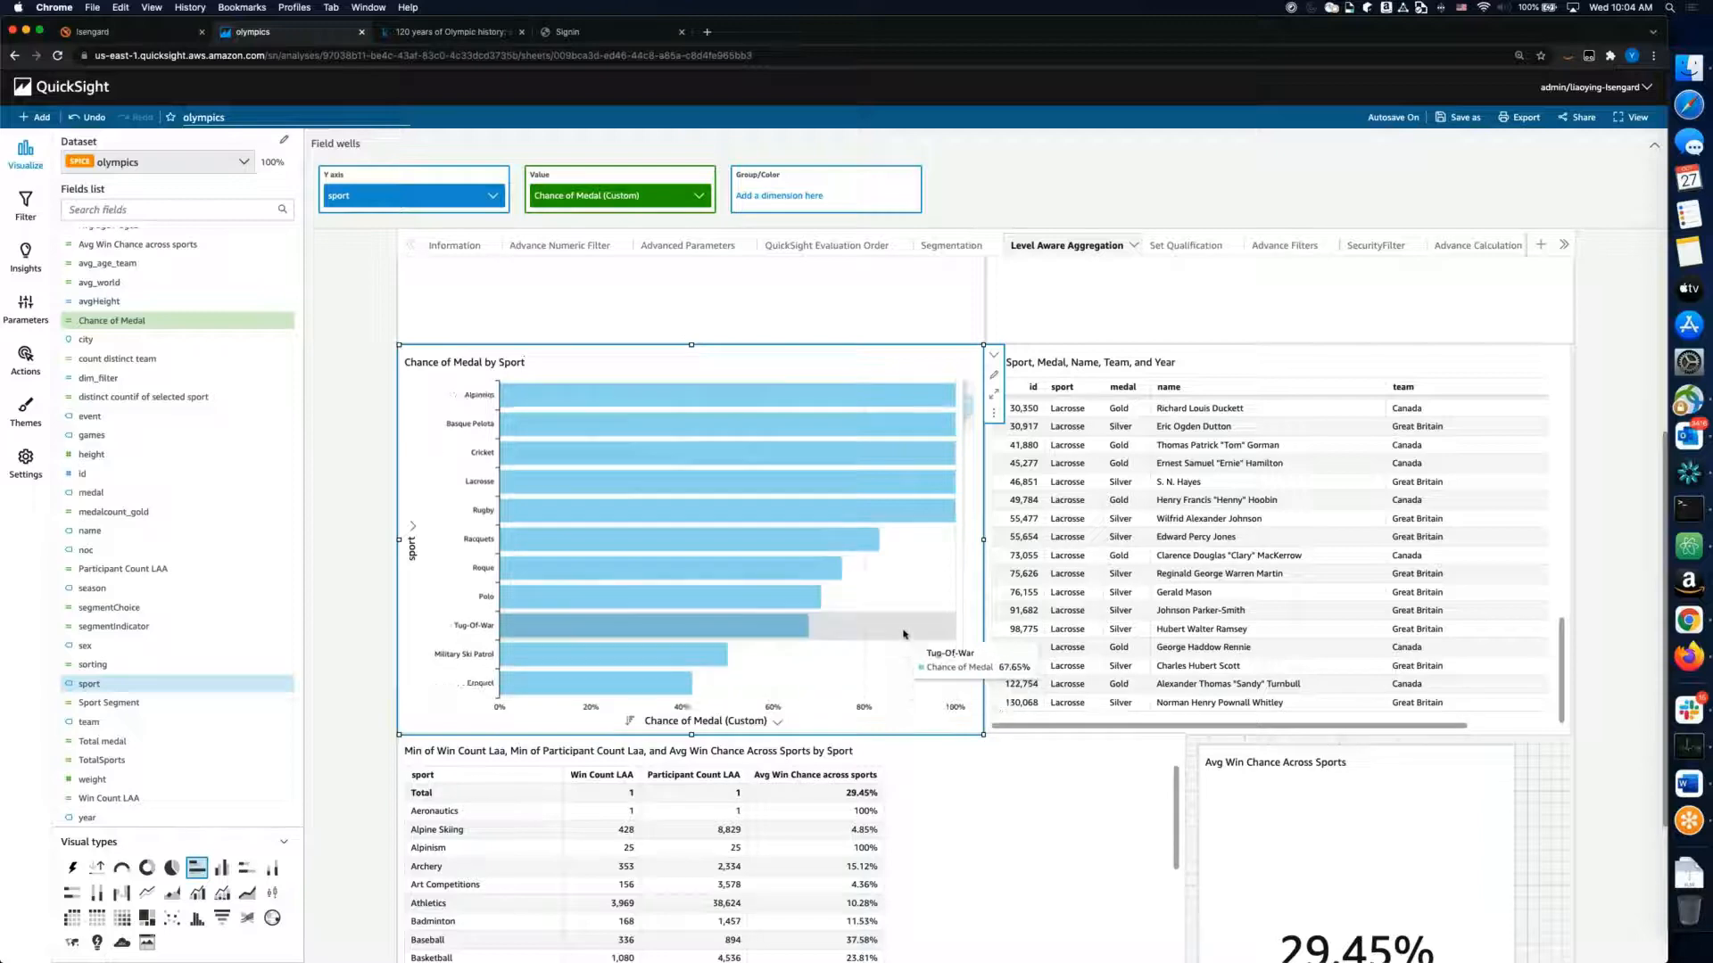
{"action": "scroll", "coordinate": [904, 644], "scroll_direction": "up", "scroll_amount": 2}
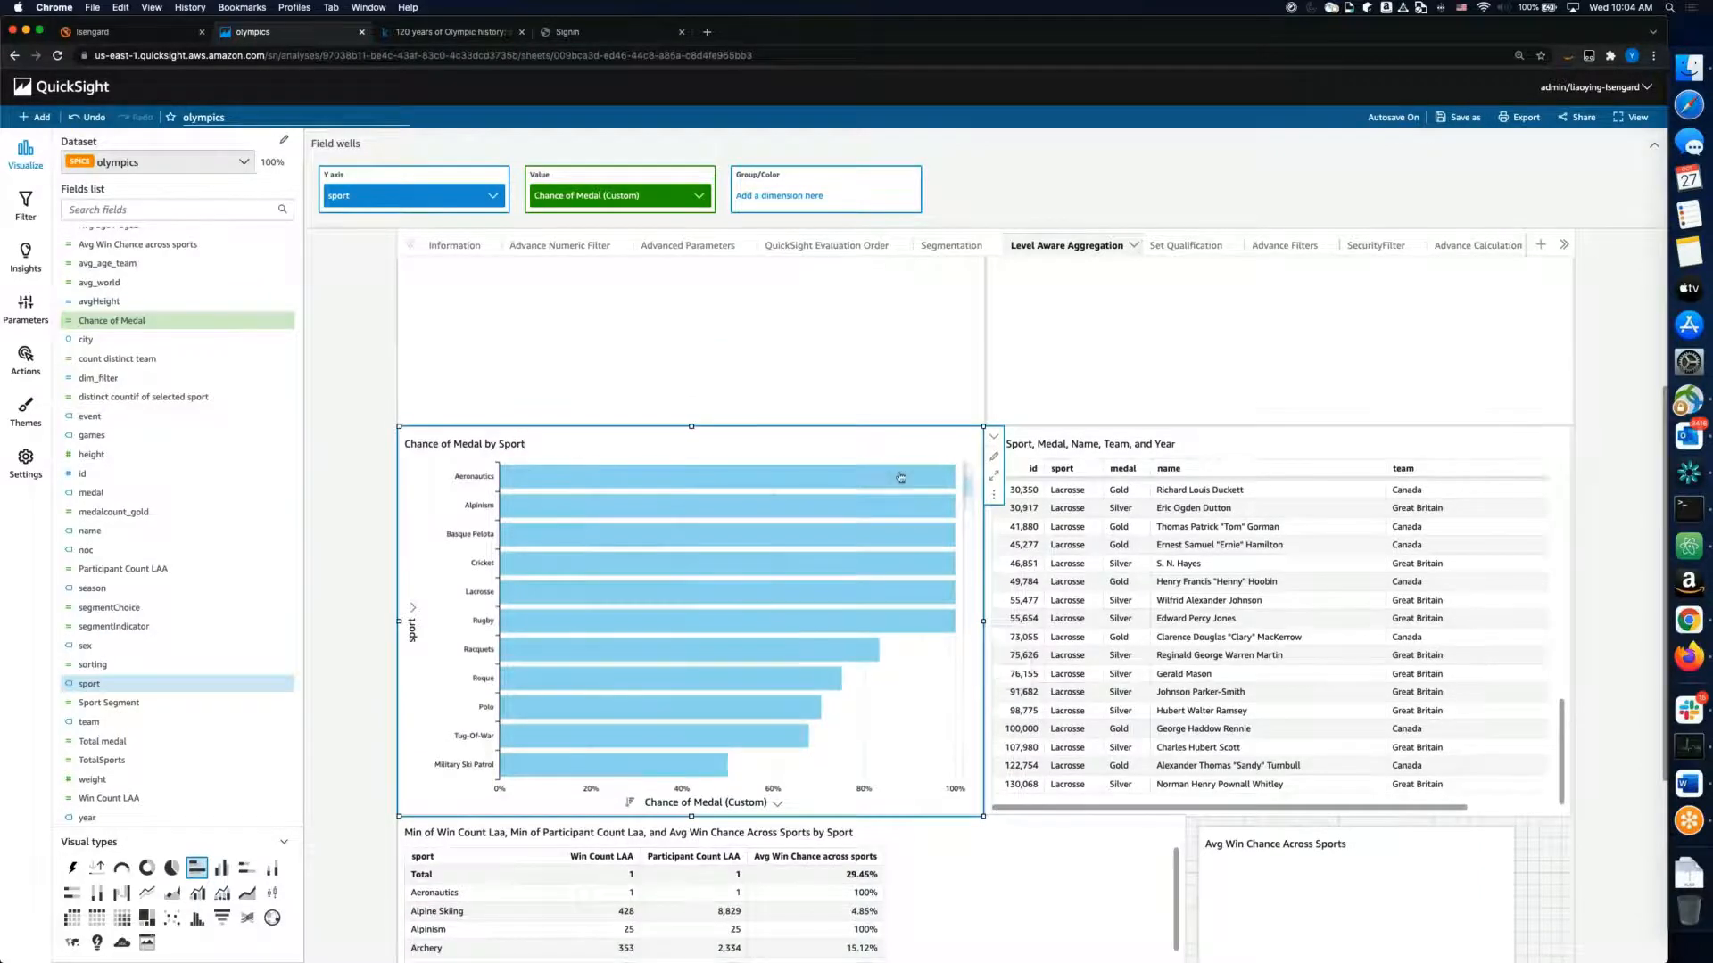
{"action": "scroll", "coordinate": [906, 486], "scroll_direction": "up", "scroll_amount": 3}
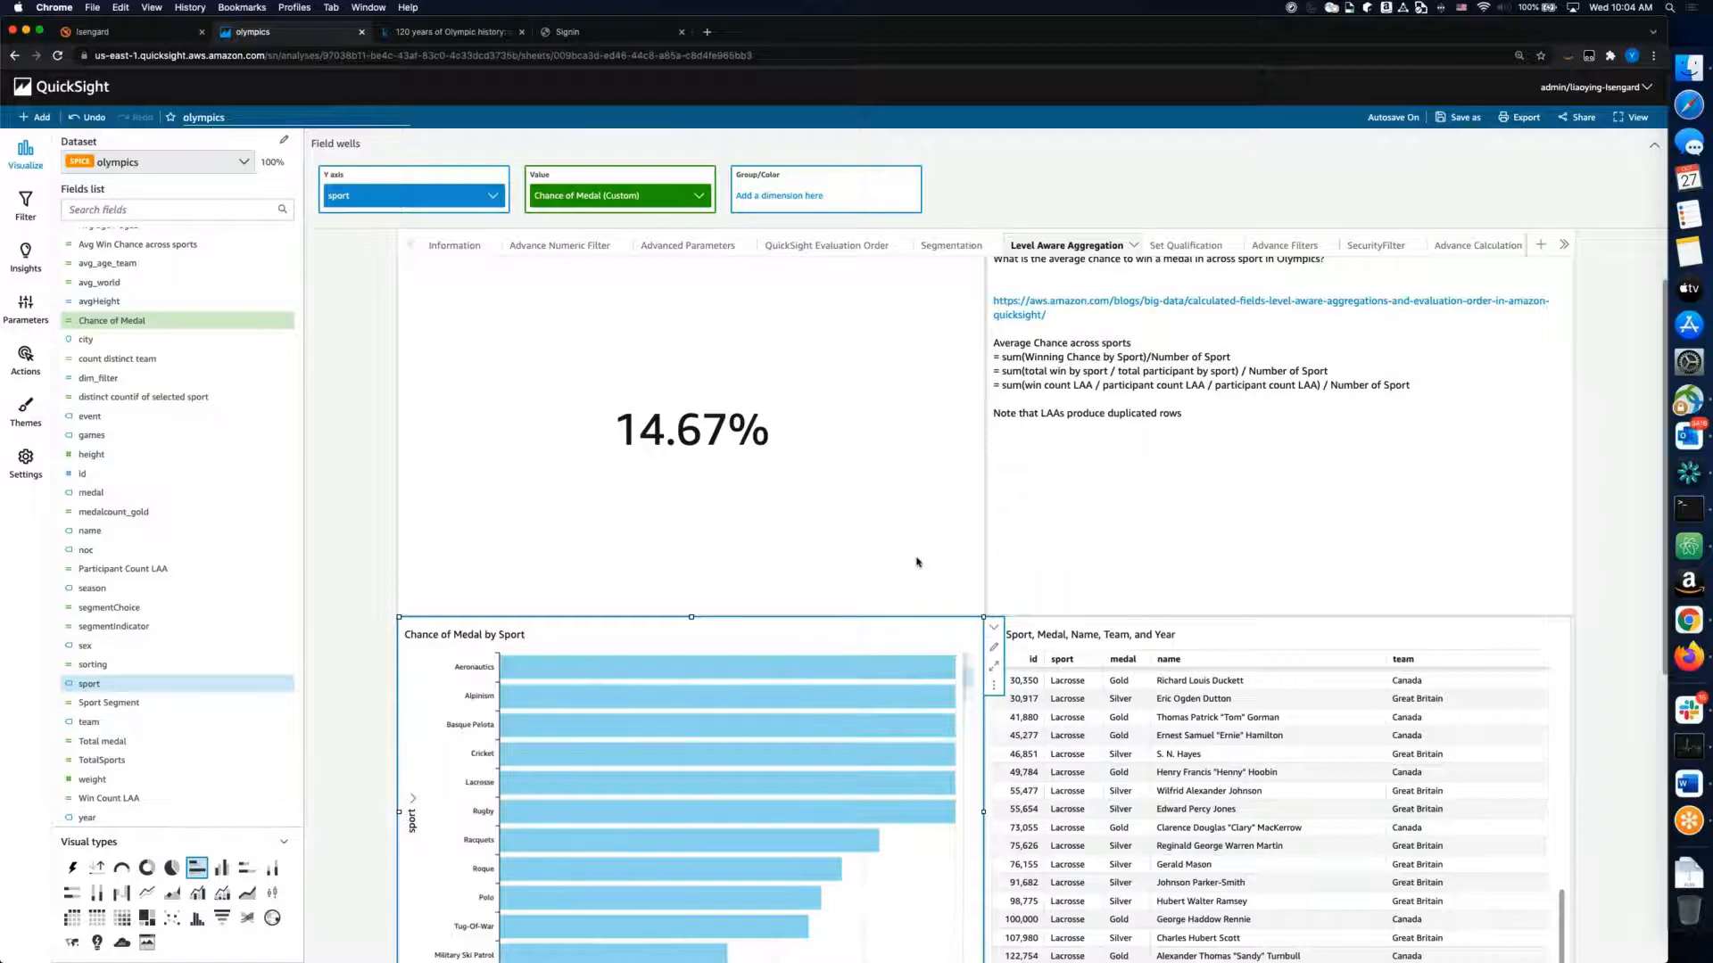
{"action": "scroll", "coordinate": [917, 562], "scroll_direction": "down", "scroll_amount": 5}
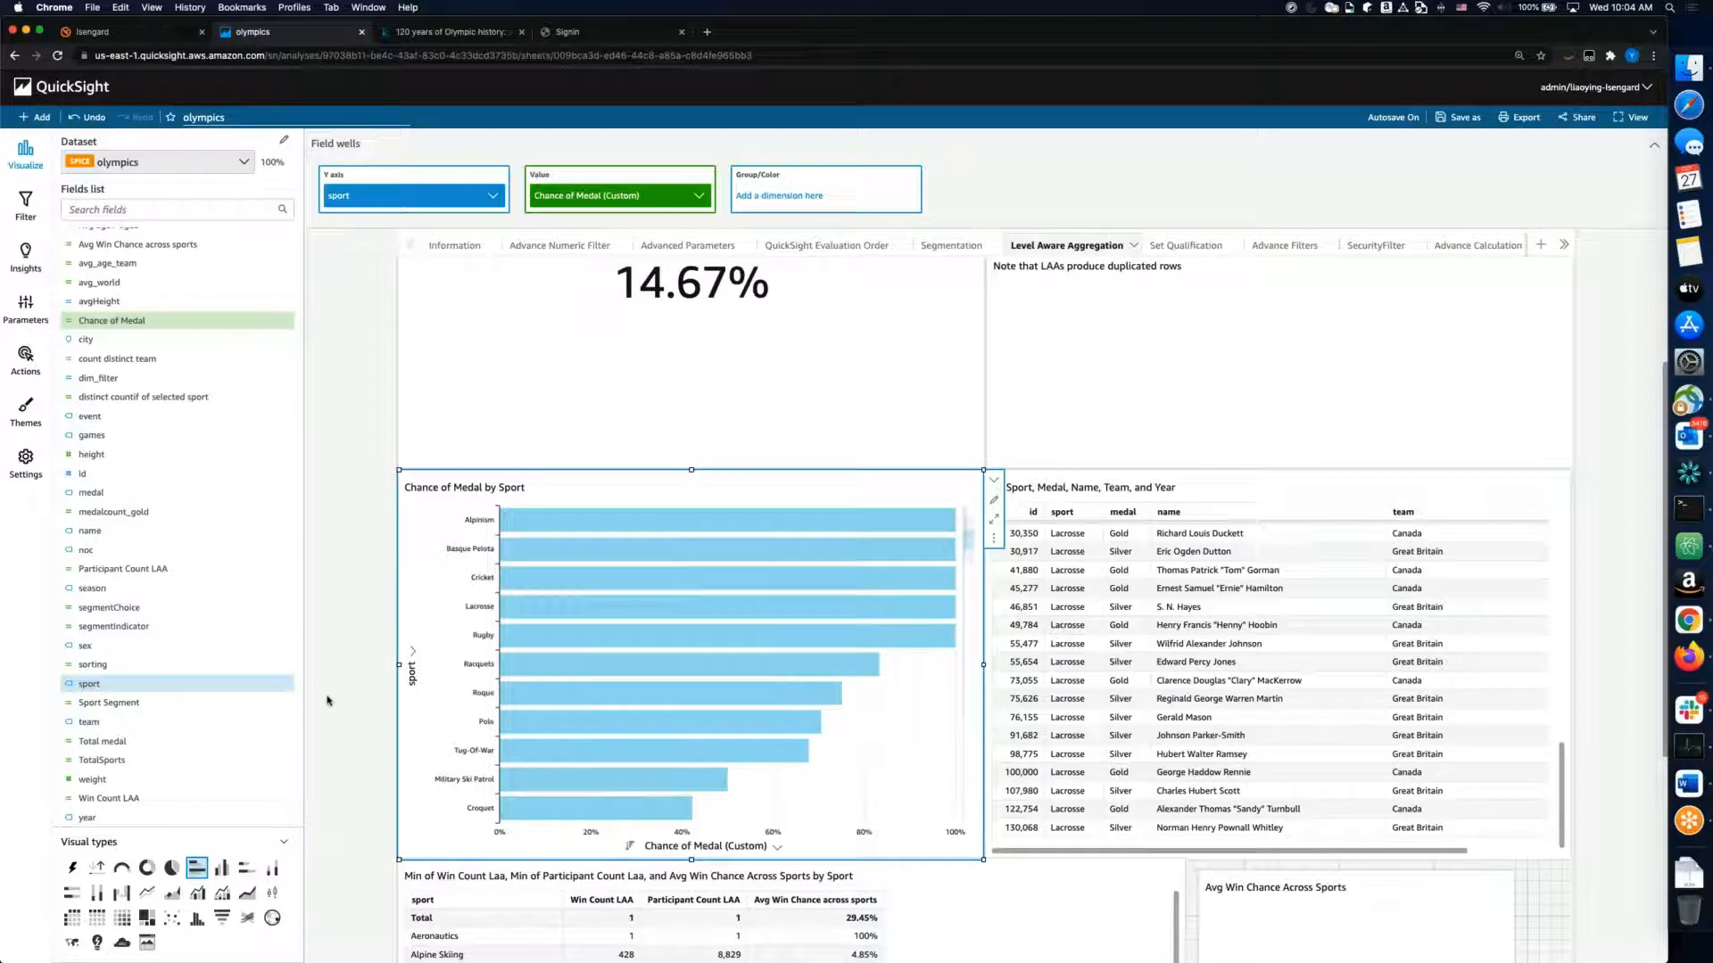
{"action": "scroll", "coordinate": [327, 703], "scroll_direction": "down", "scroll_amount": 1}
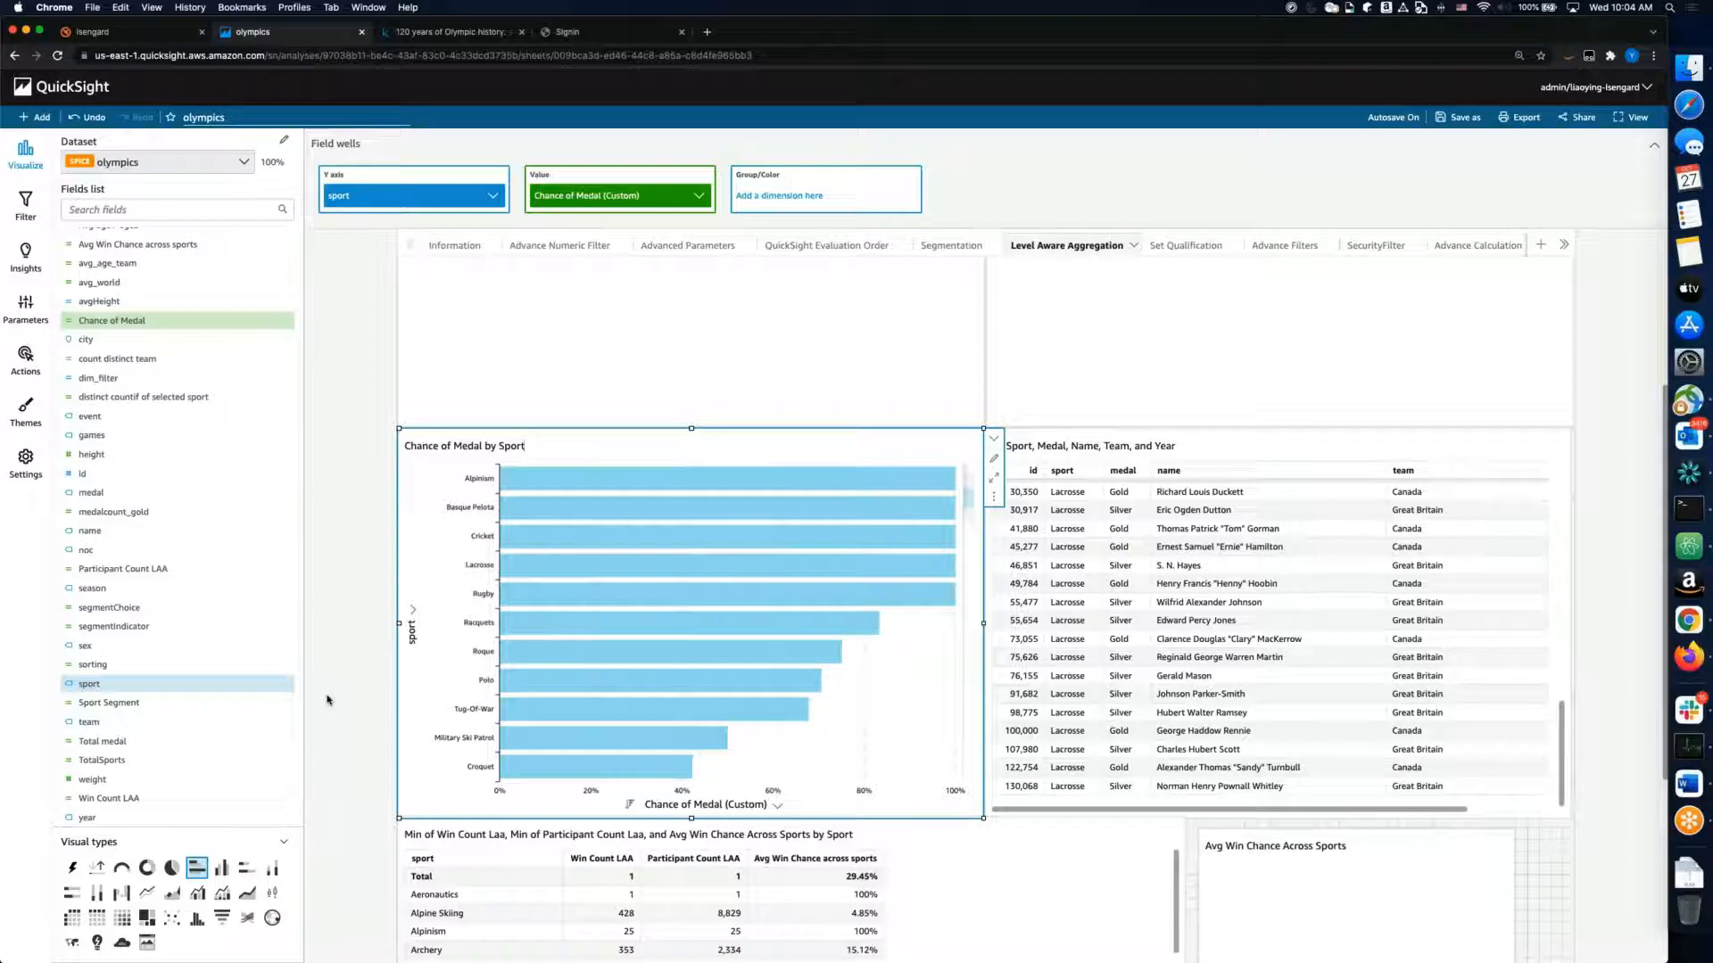
{"action": "scroll", "coordinate": [325, 698], "scroll_direction": "up", "scroll_amount": 3}
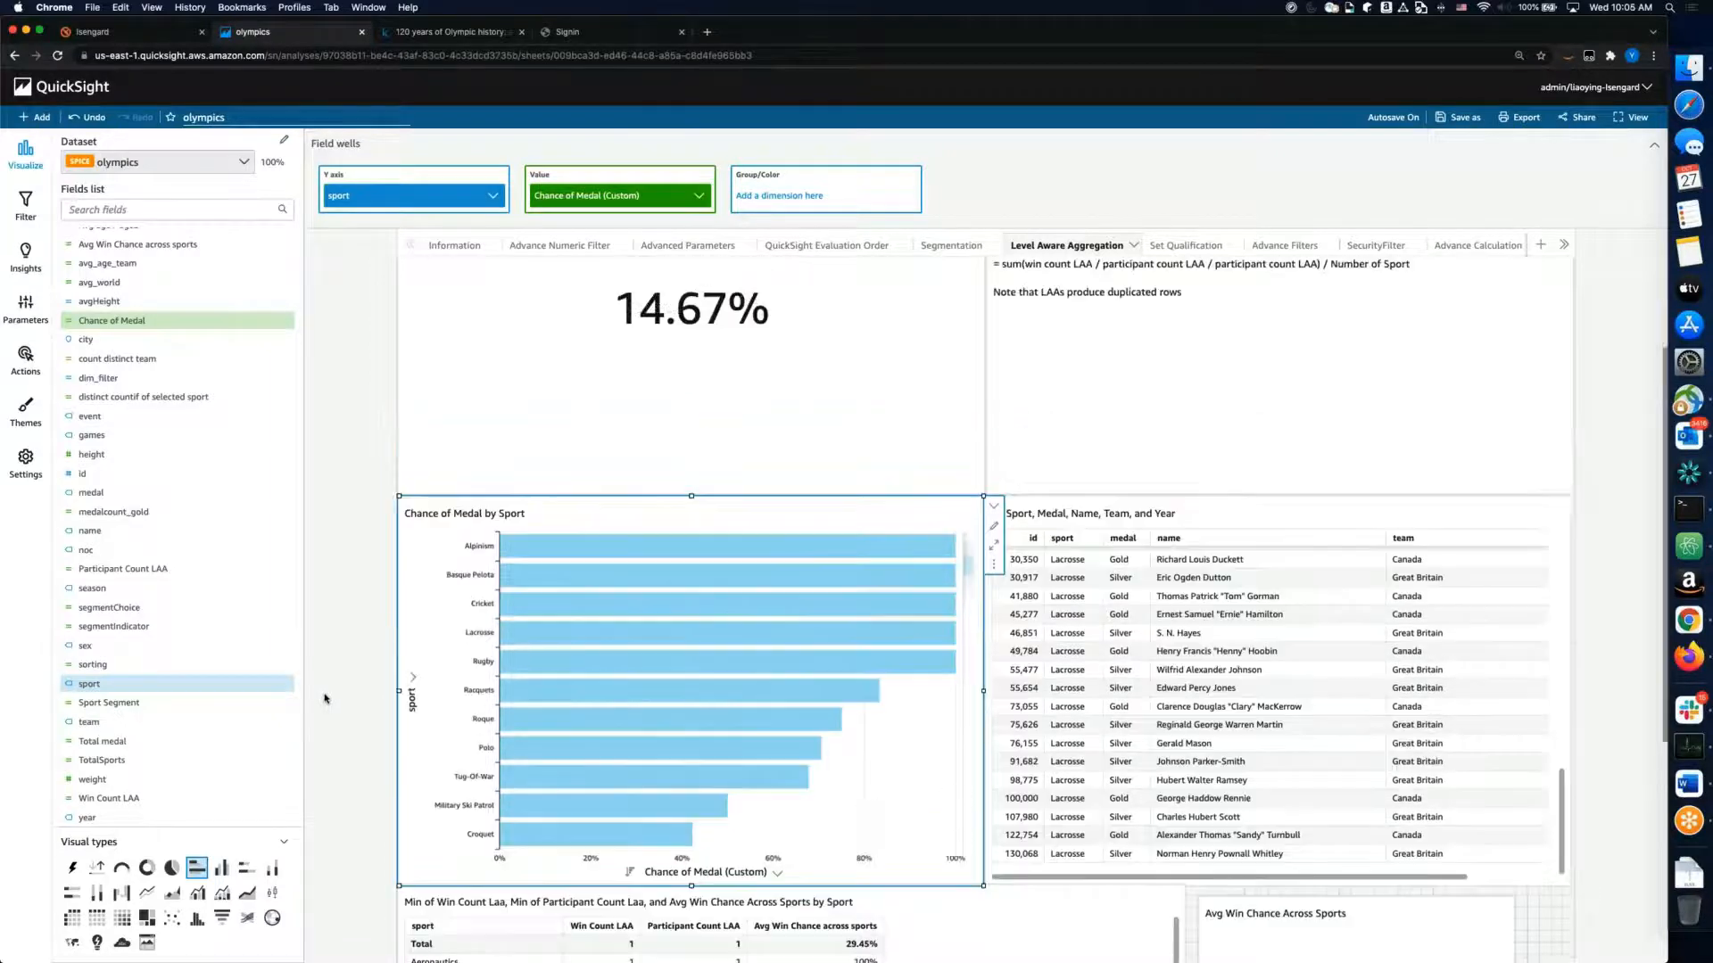
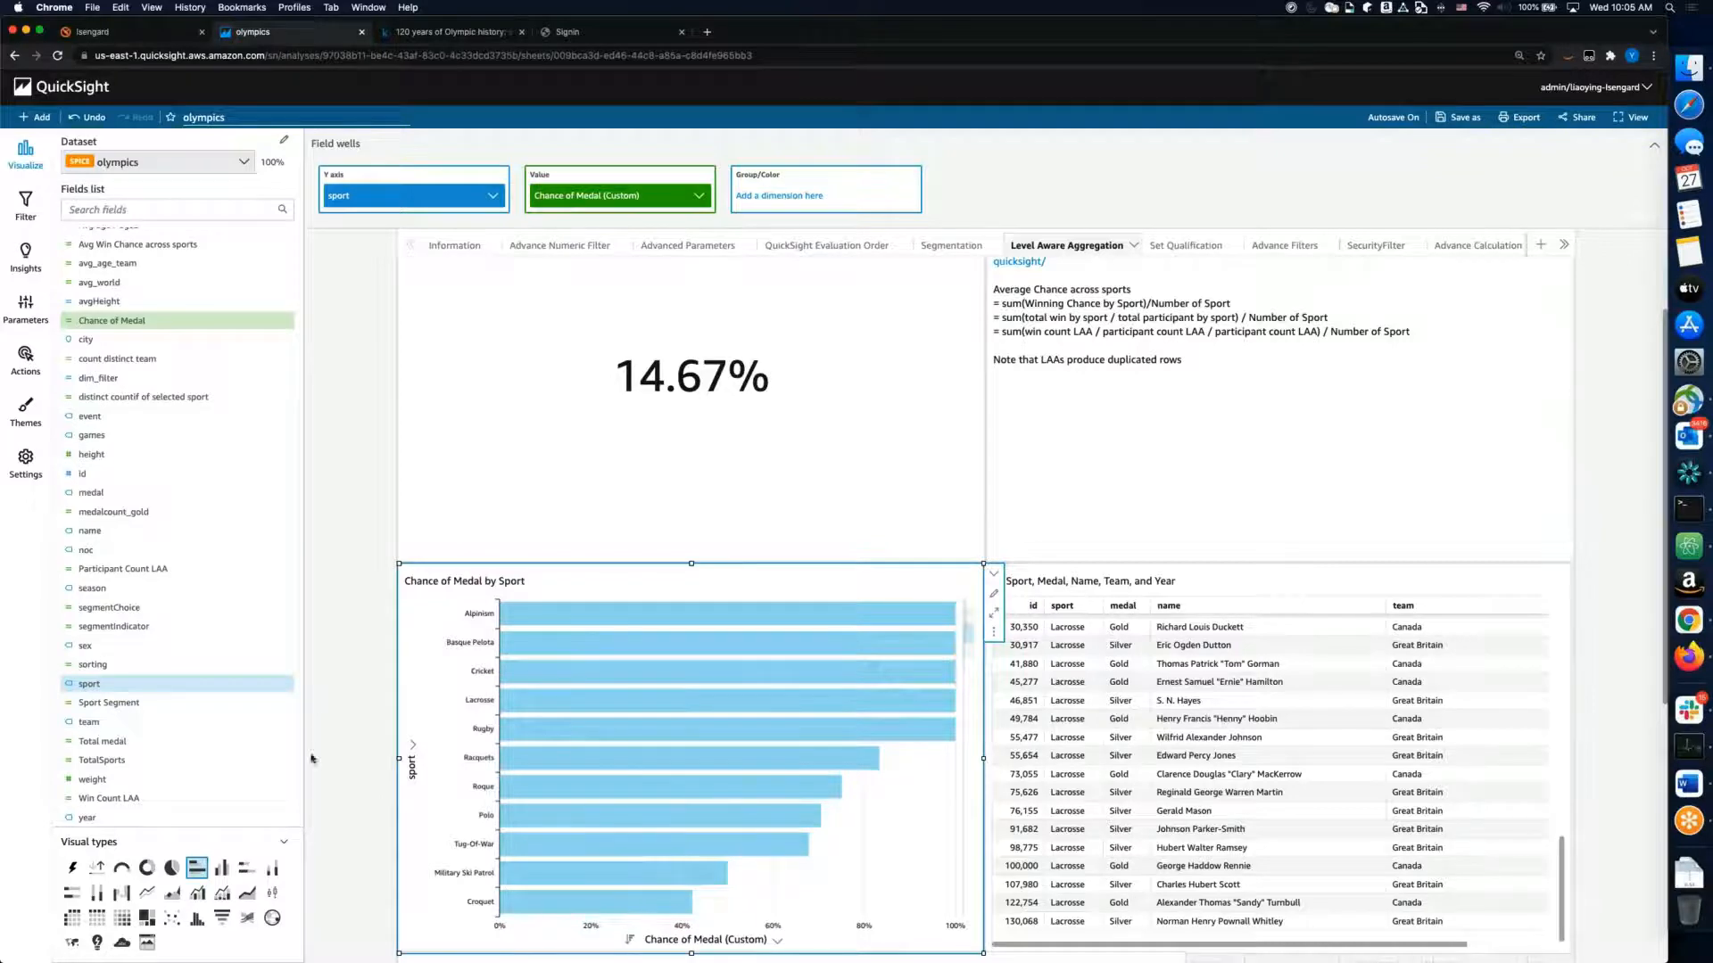
{"action": "scroll", "coordinate": [366, 731], "scroll_direction": "down", "scroll_amount": 5}
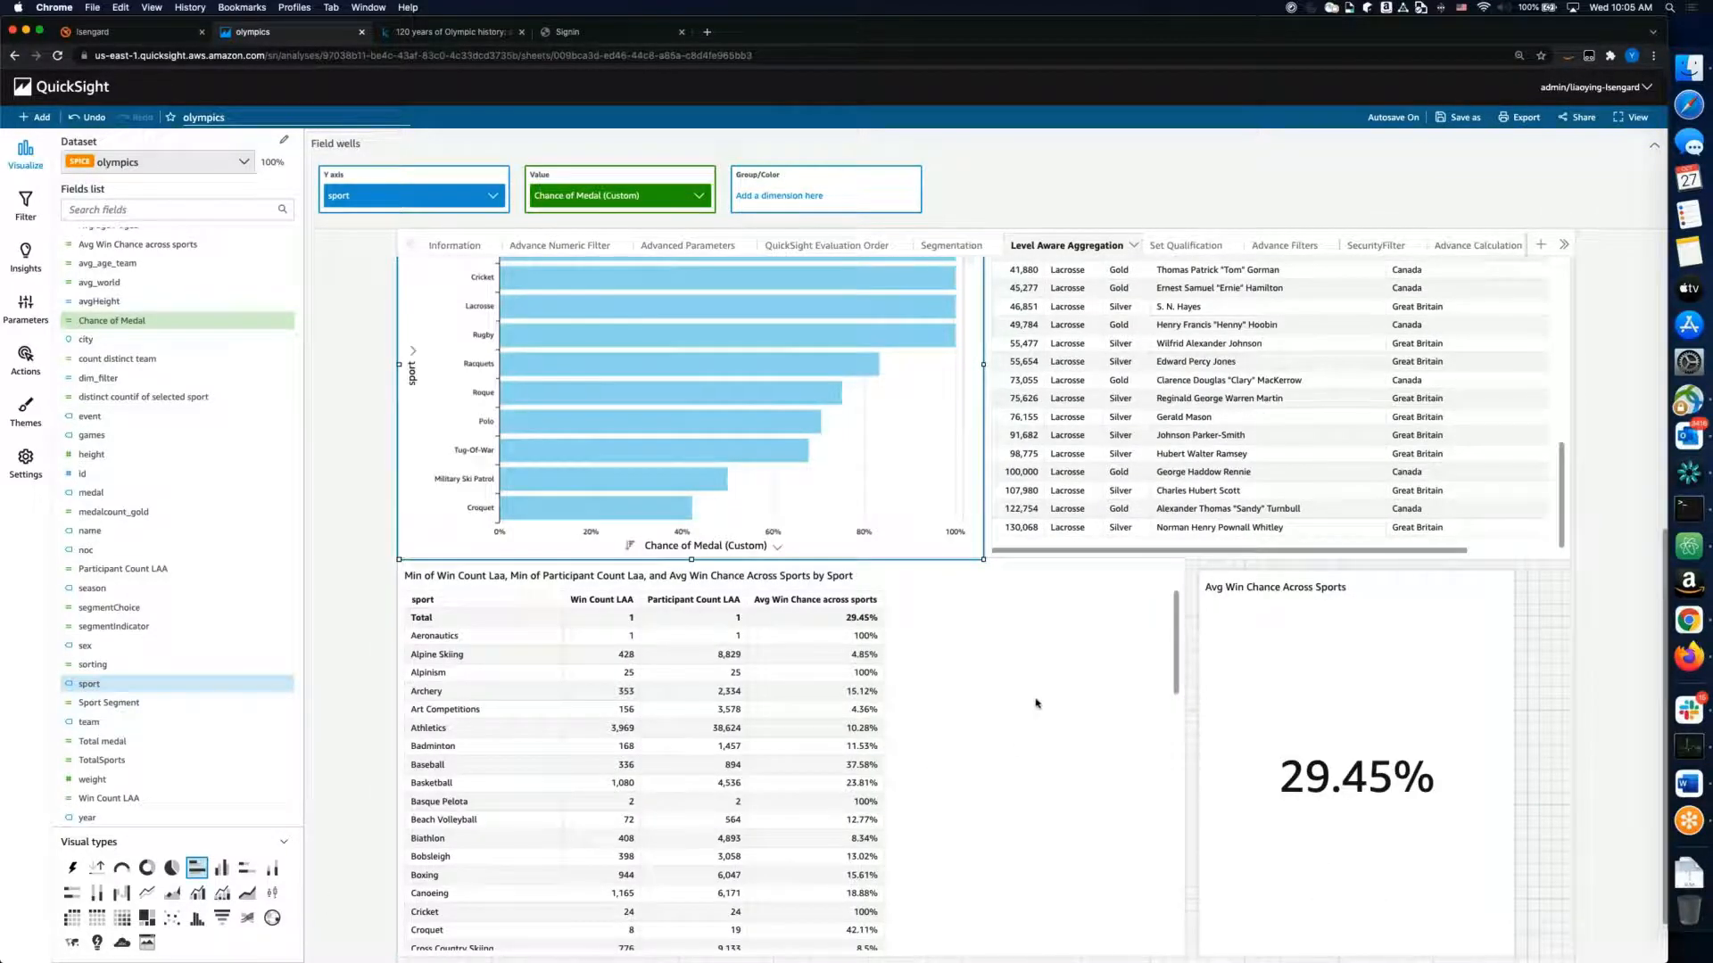
{"action": "scroll", "coordinate": [1036, 703], "scroll_direction": "up", "scroll_amount": 6}
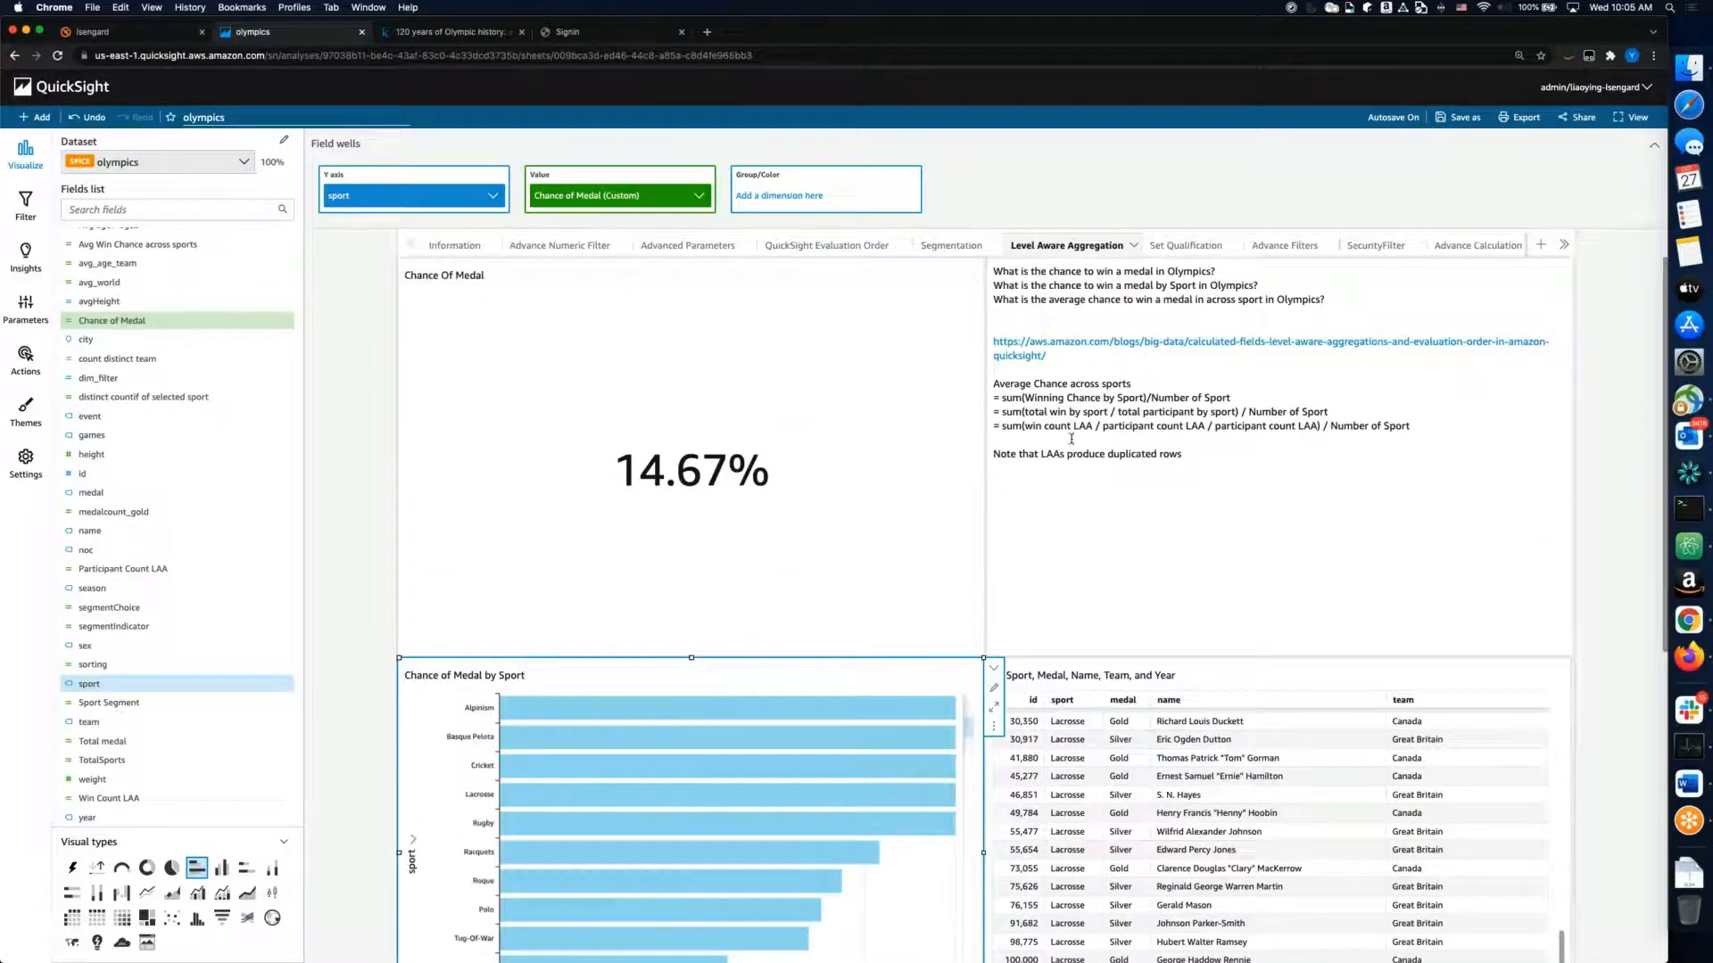
Step: Examine the first Average Chance across sports formula in the notes, sum(Winning Chance by Sport)/Number of Sport, highlighting its parts
{"action": "left_click", "coordinate": [1148, 395]}
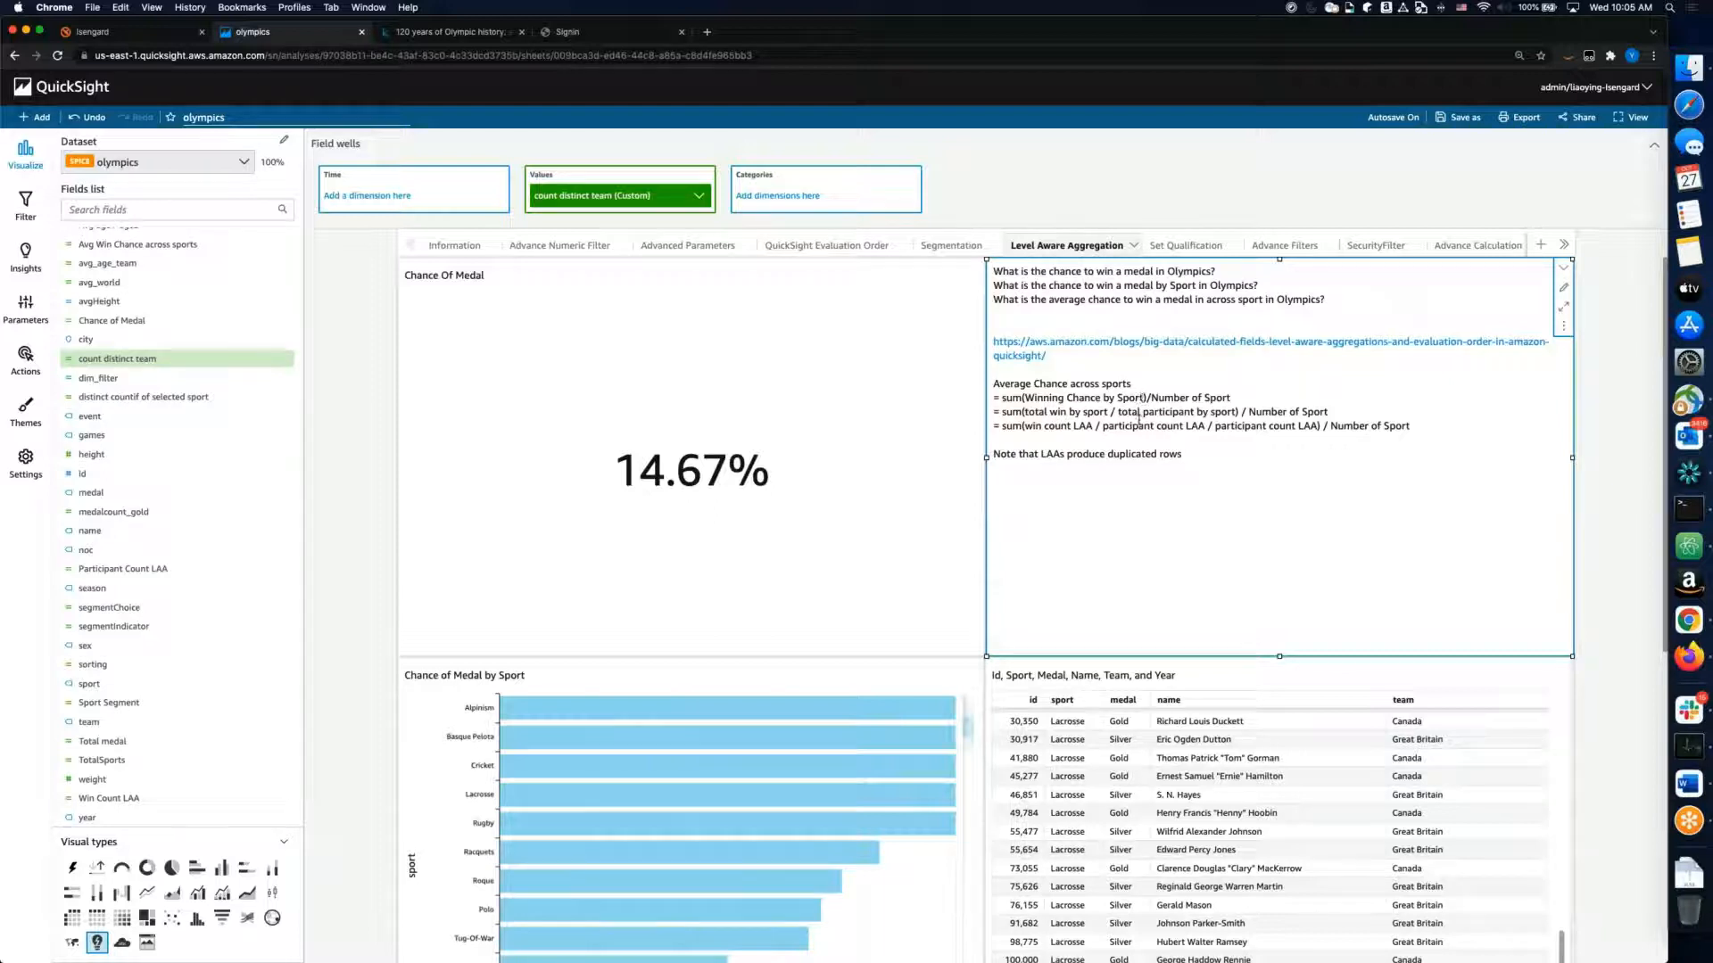
{"action": "double_click", "coordinate": [1008, 397]}
{"action": "double_click", "coordinate": [1048, 384]}
{"action": "double_click", "coordinate": [1124, 384]}
{"action": "left_click_drag", "start_coordinate": [1023, 400], "coordinate": [1144, 399]}
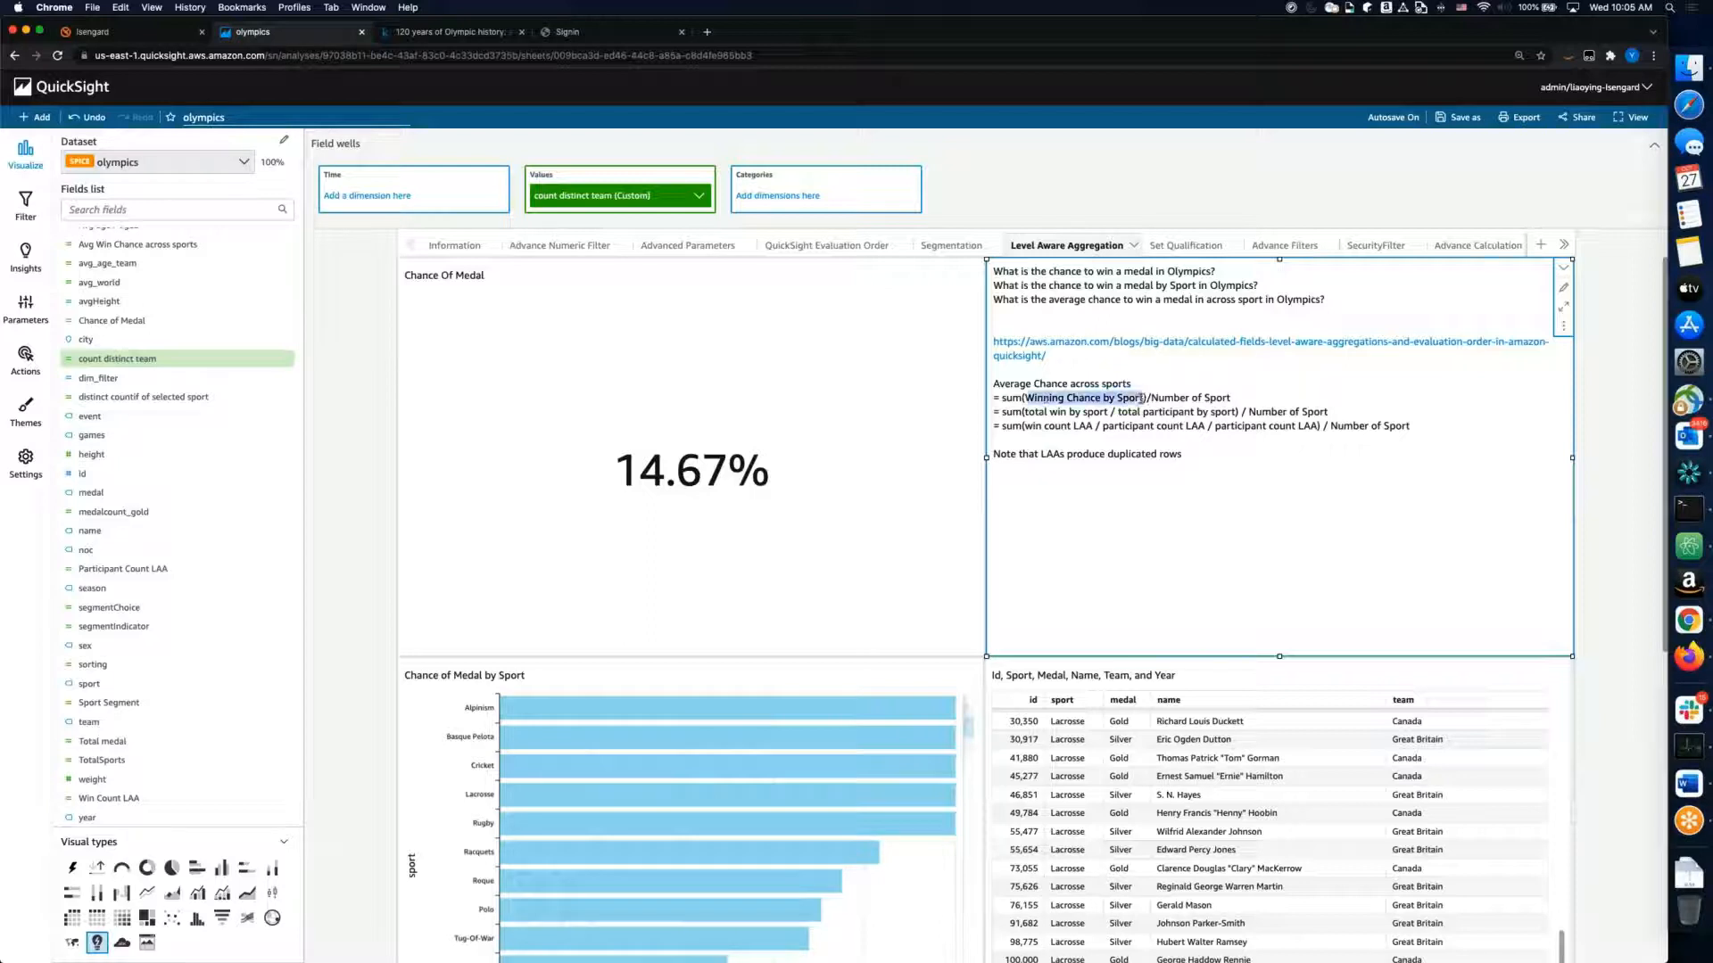
{"action": "double_click", "coordinate": [1012, 399]}
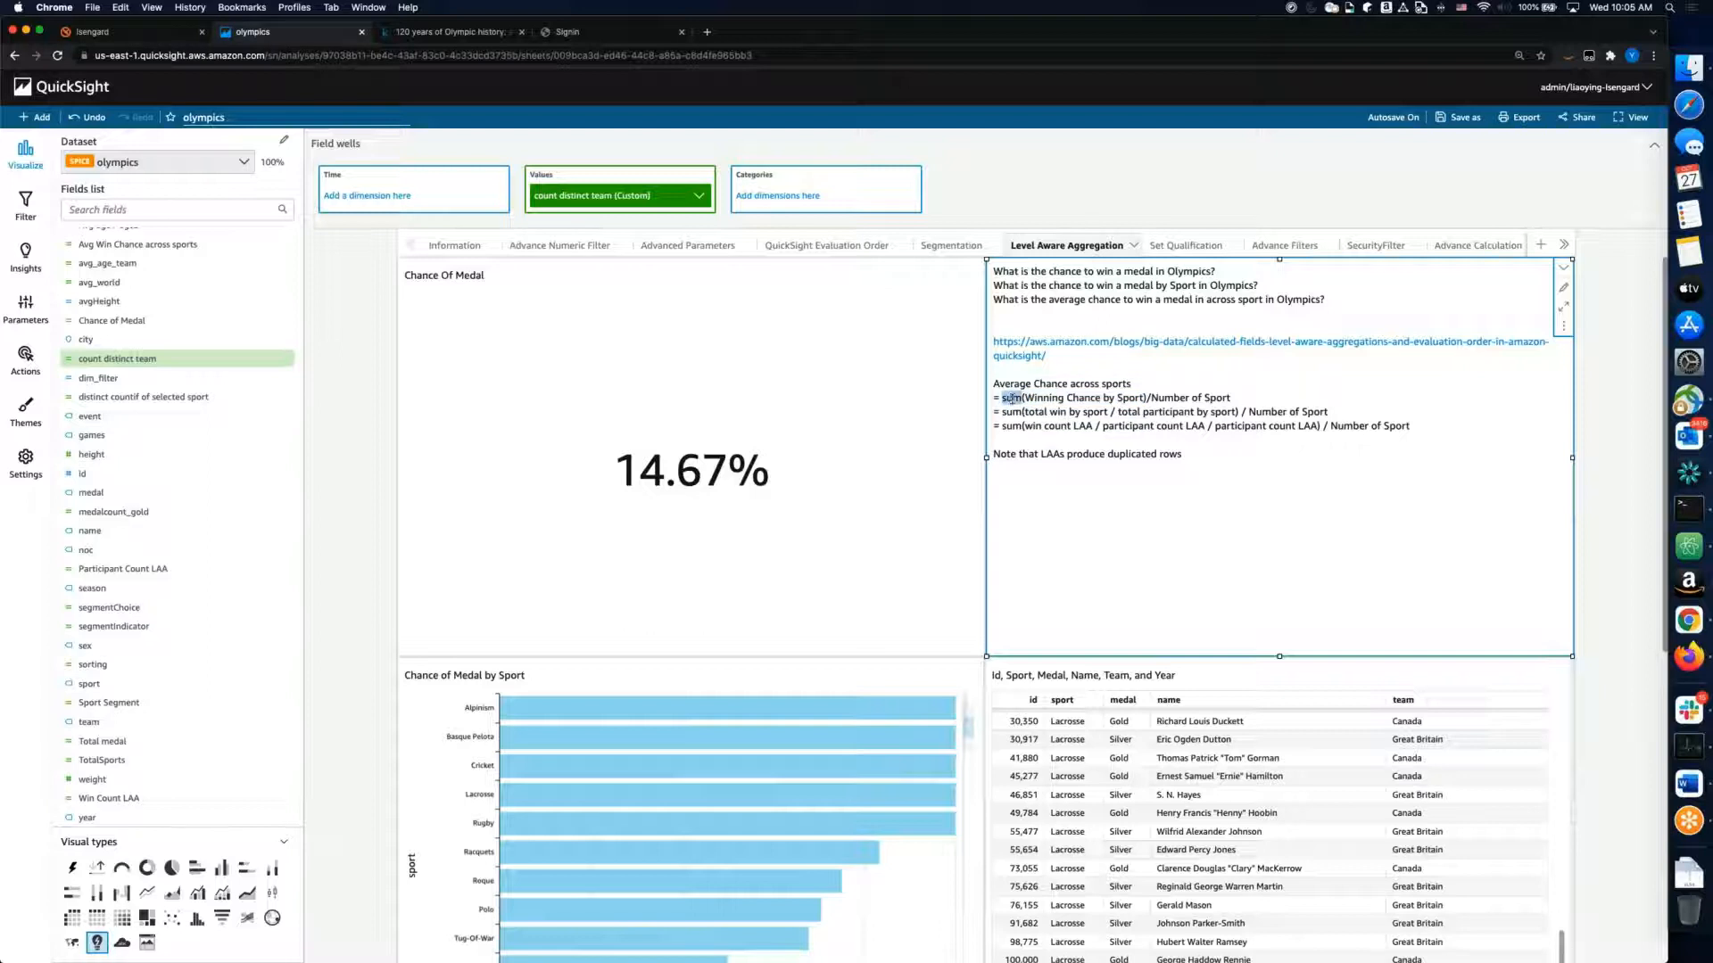
{"action": "double_click", "coordinate": [1161, 399]}
{"action": "double_click", "coordinate": [1215, 399]}
{"action": "left_click_drag", "start_coordinate": [1001, 398], "coordinate": [1238, 399]}
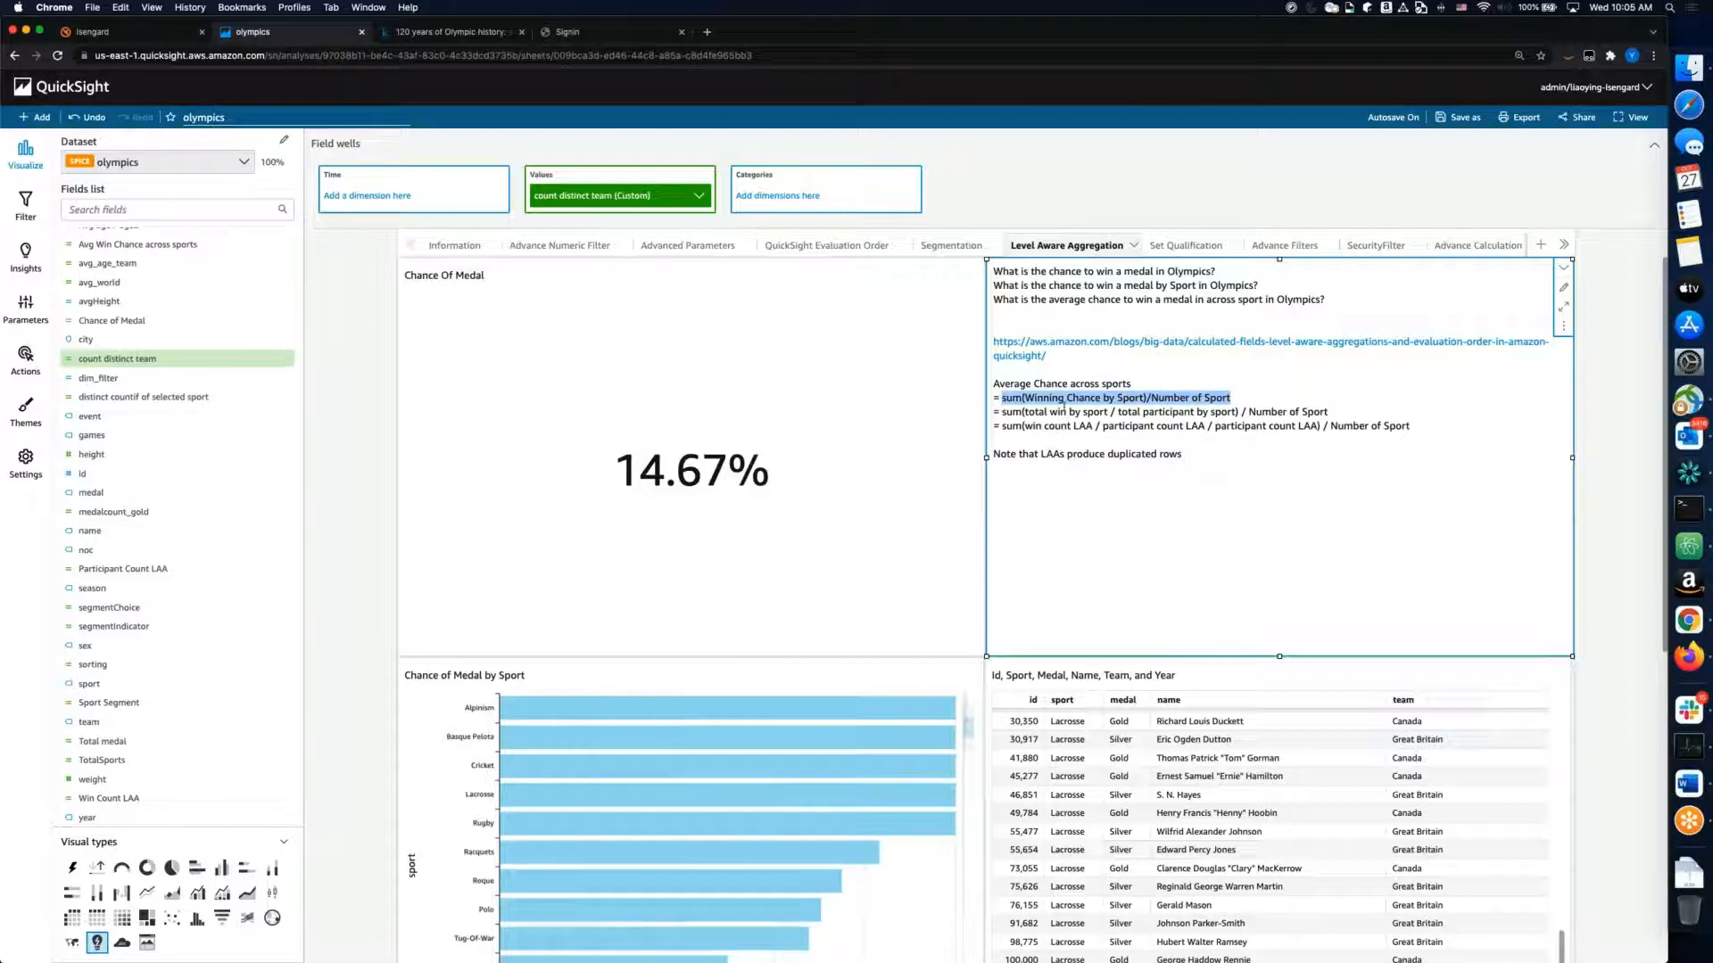
{"action": "left_click", "coordinate": [1062, 402]}
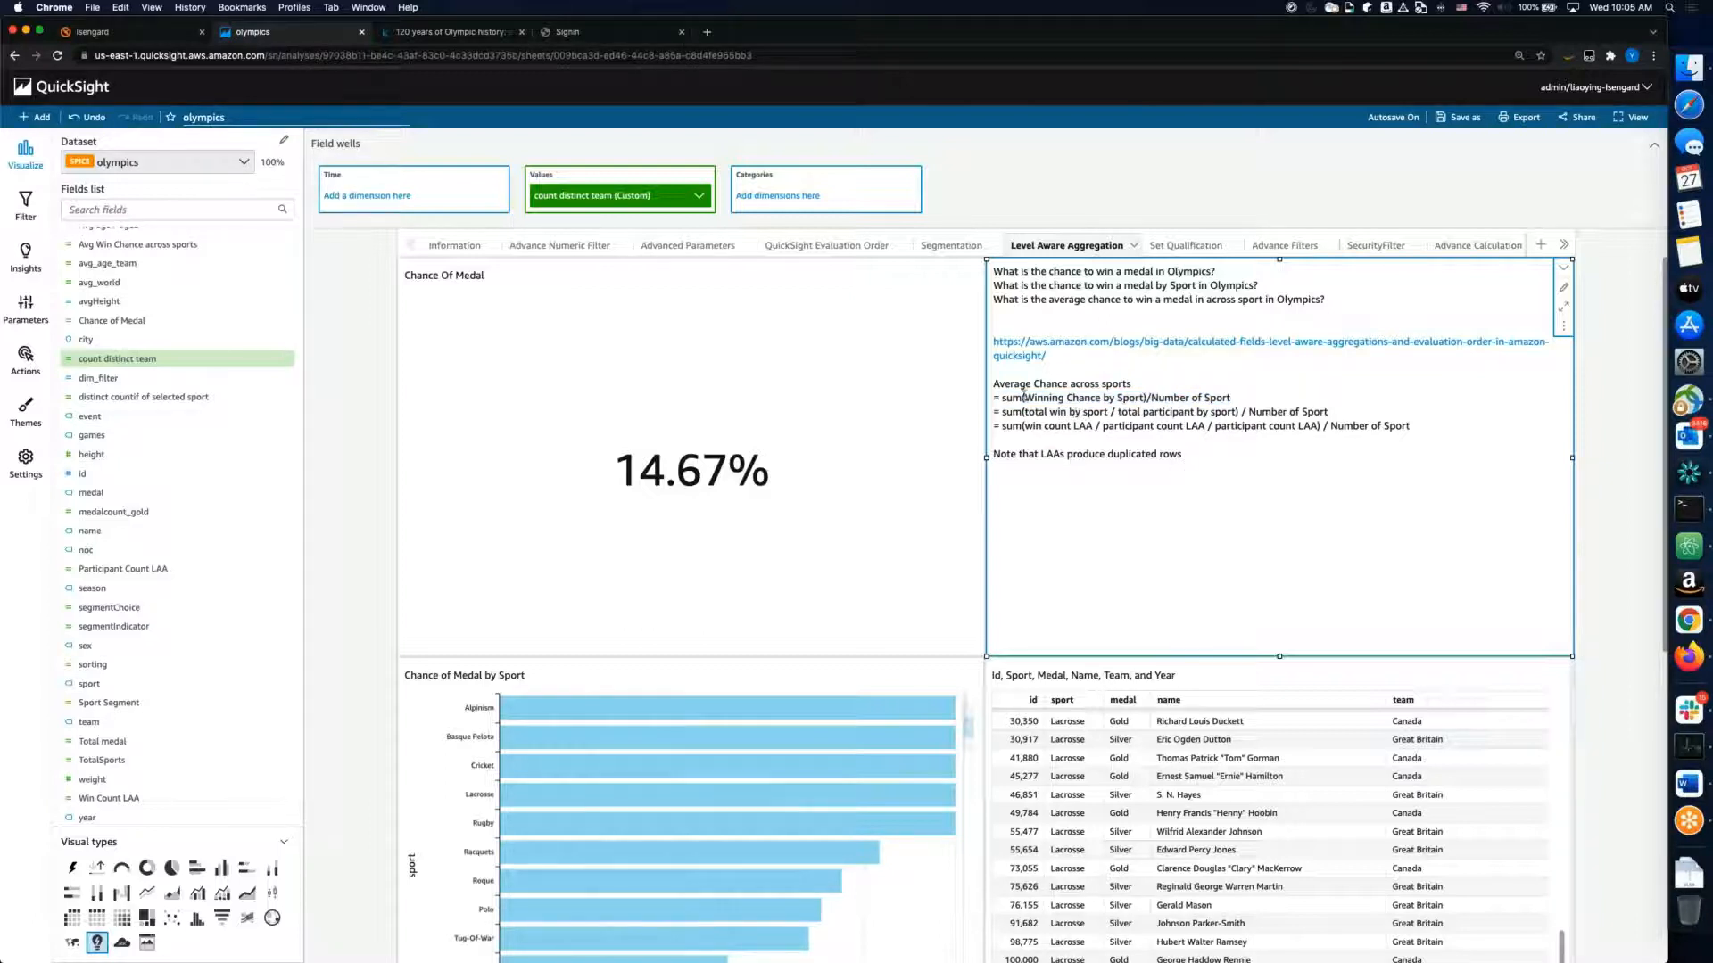
{"action": "left_click_drag", "start_coordinate": [1025, 398], "coordinate": [1144, 400]}
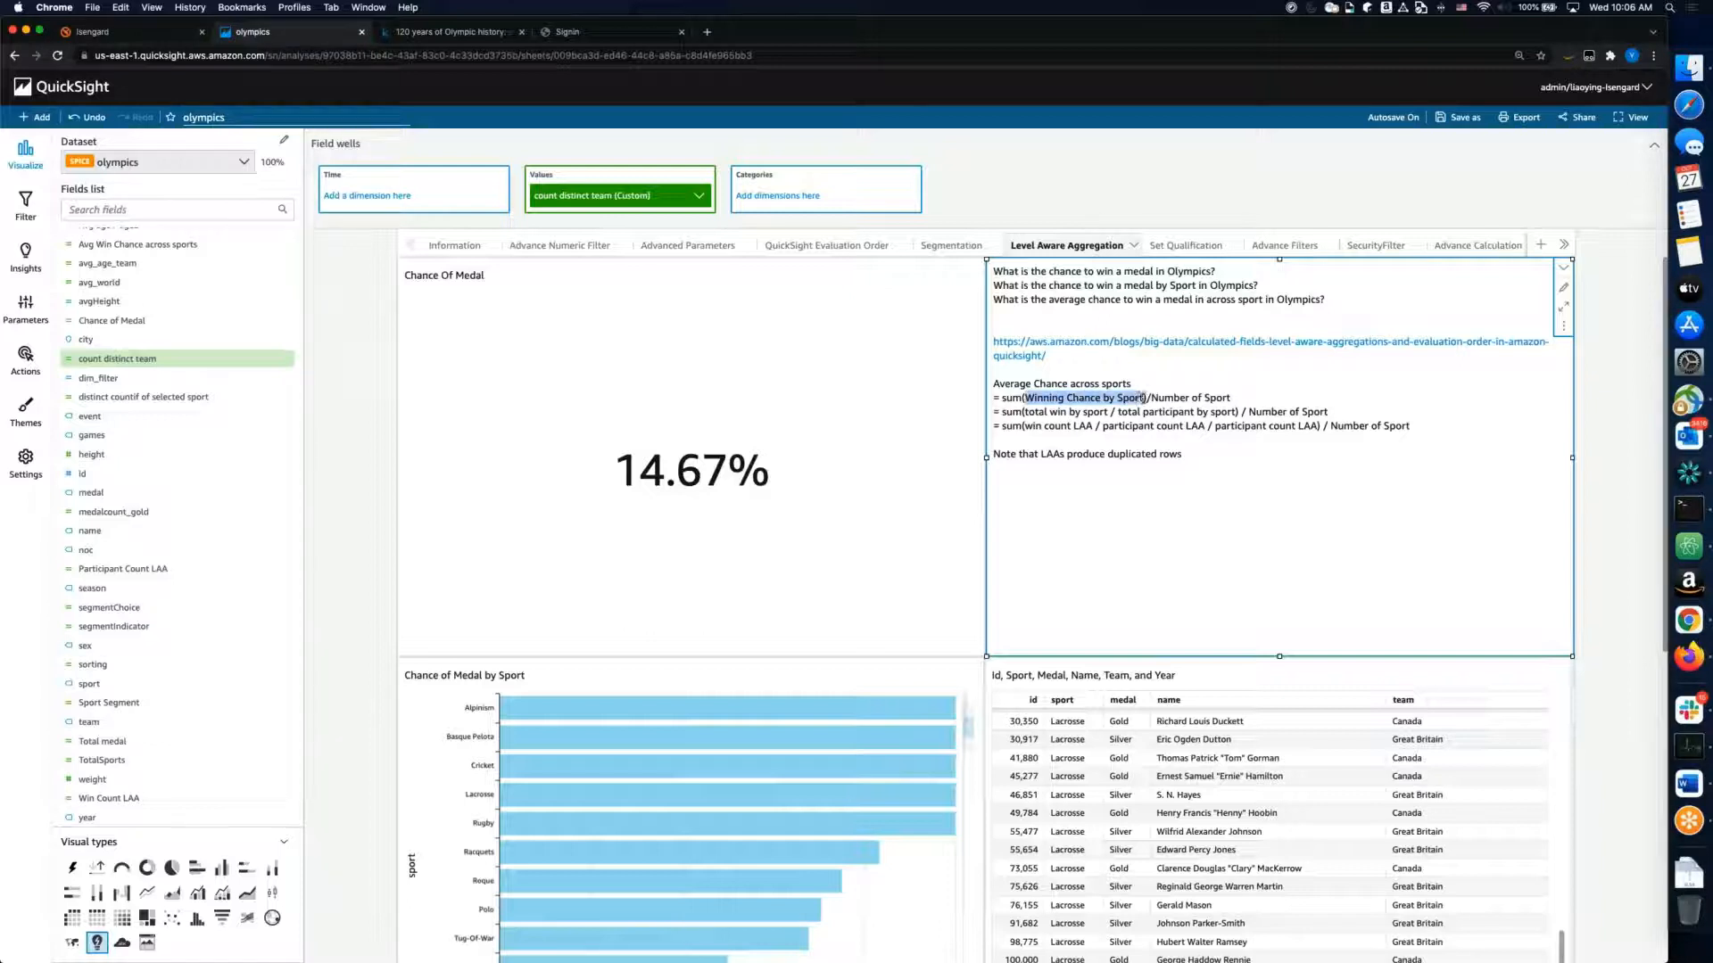
Step: Examine the second formula line, highlighting total win by sport and total participant by sport within the sum
{"action": "double_click", "coordinate": [1039, 416]}
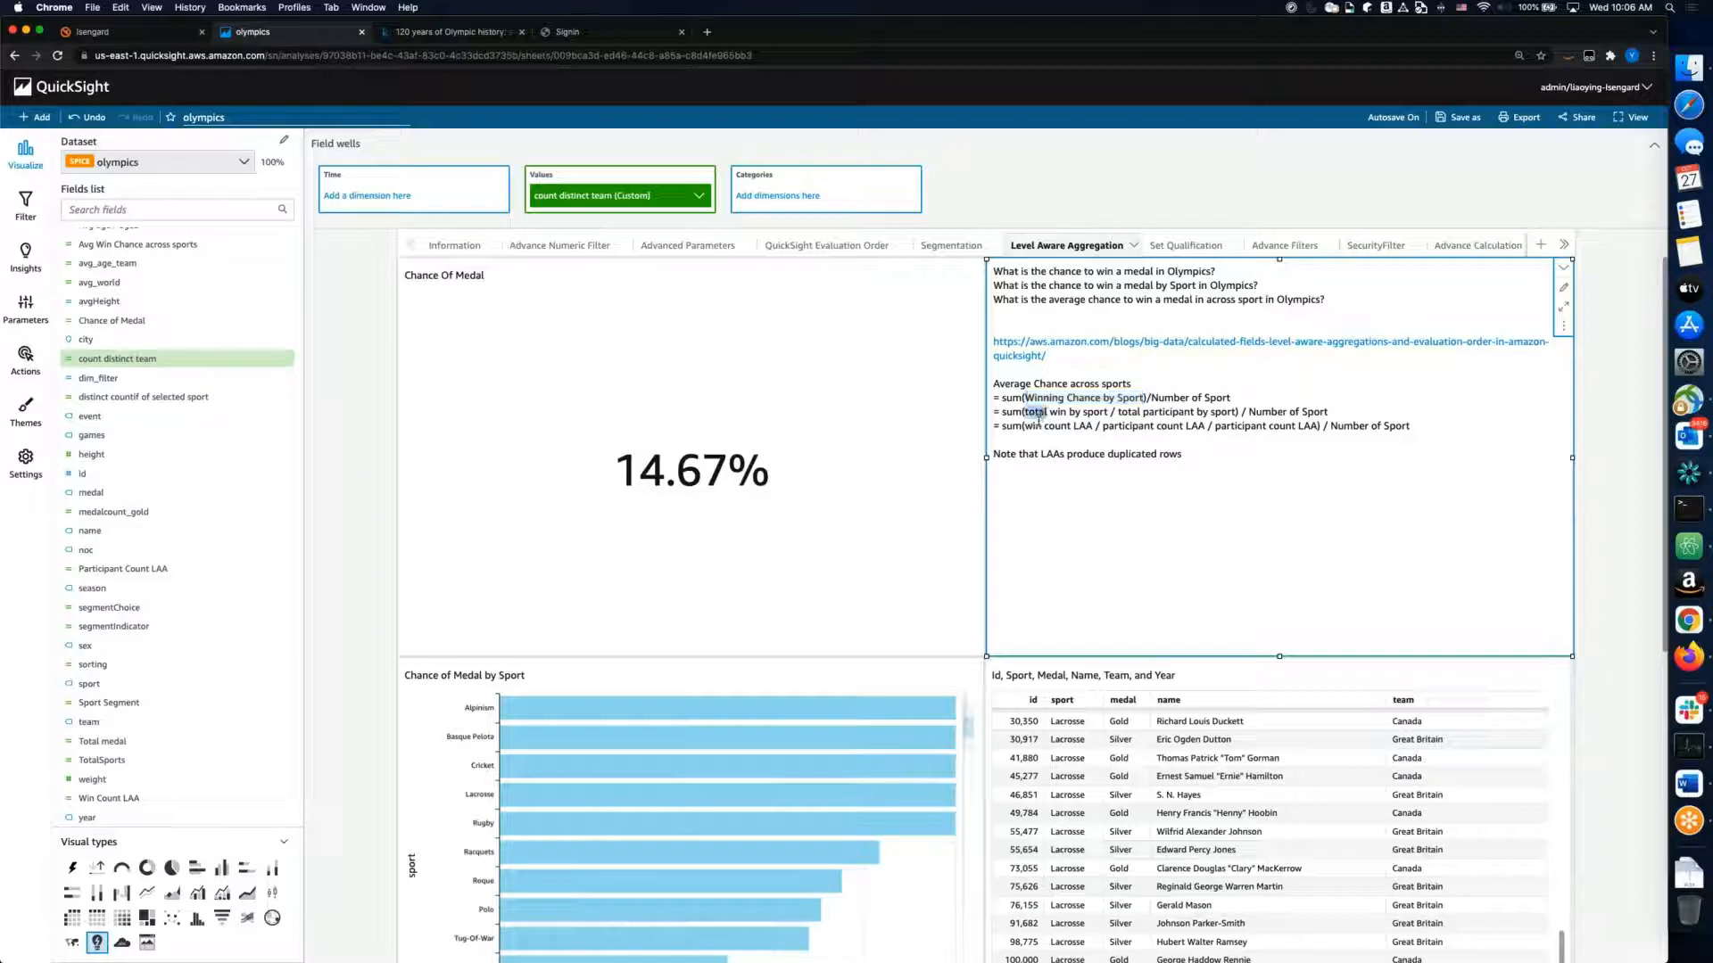
{"action": "left_click", "coordinate": [1079, 413]}
{"action": "left_click_drag", "start_coordinate": [1025, 412], "coordinate": [1237, 412]}
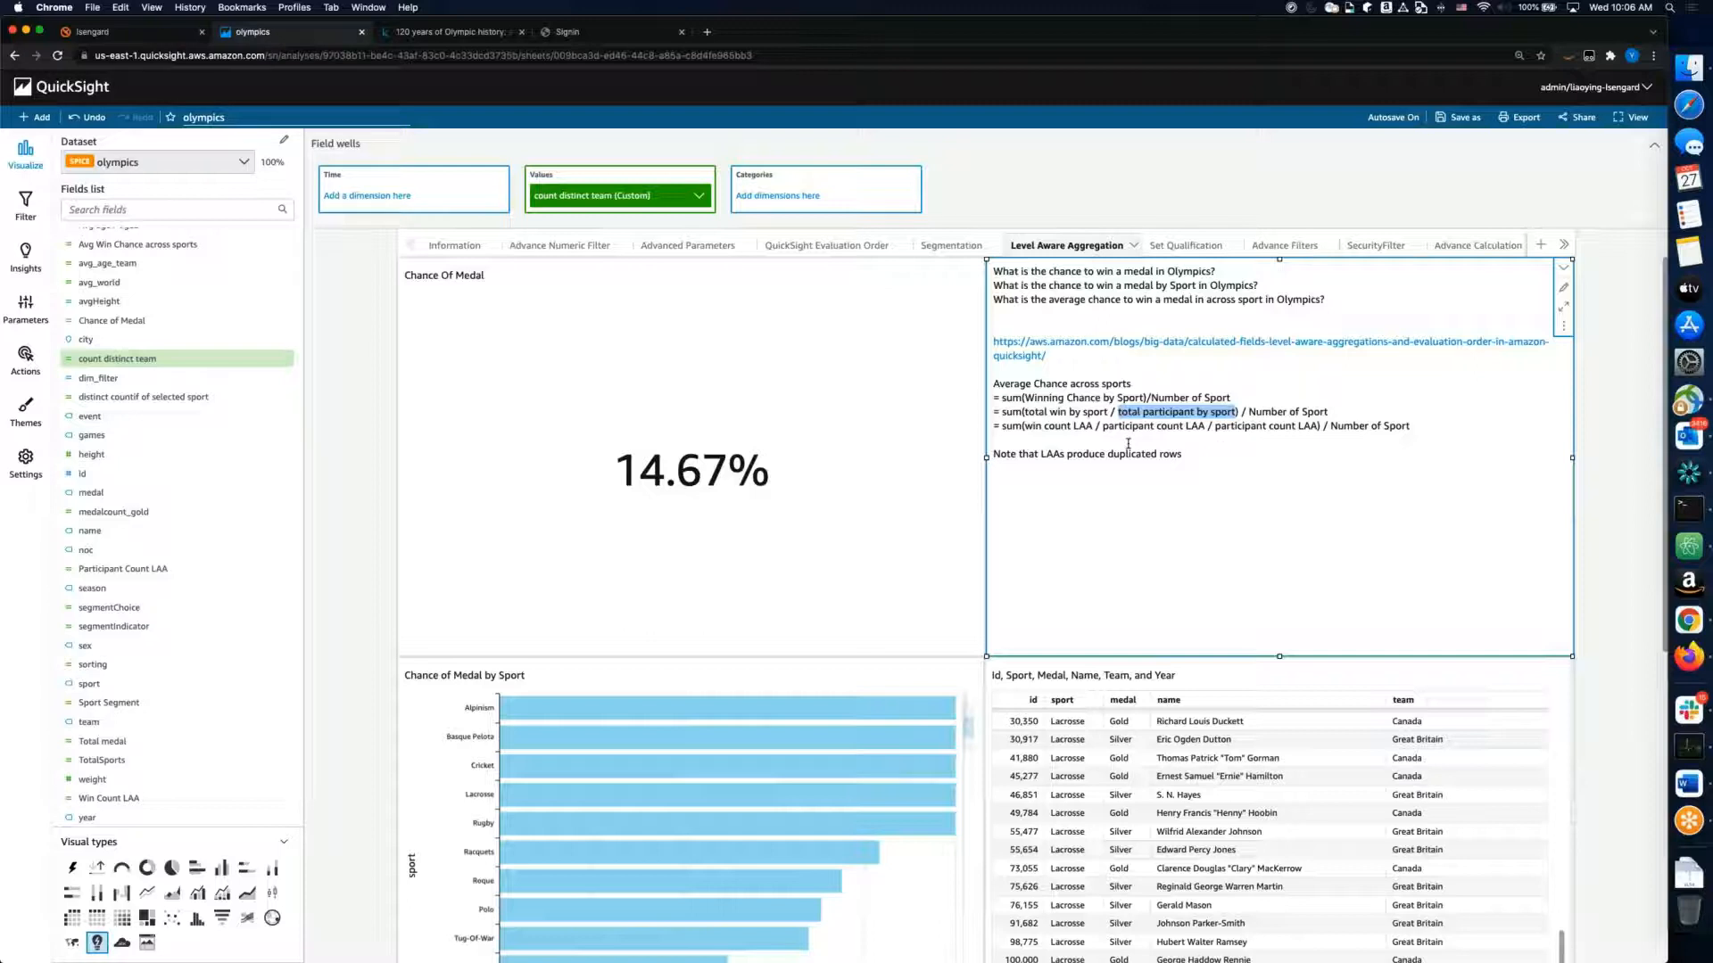
{"action": "left_click", "coordinate": [1050, 413]}
{"action": "double_click", "coordinate": [1052, 413]}
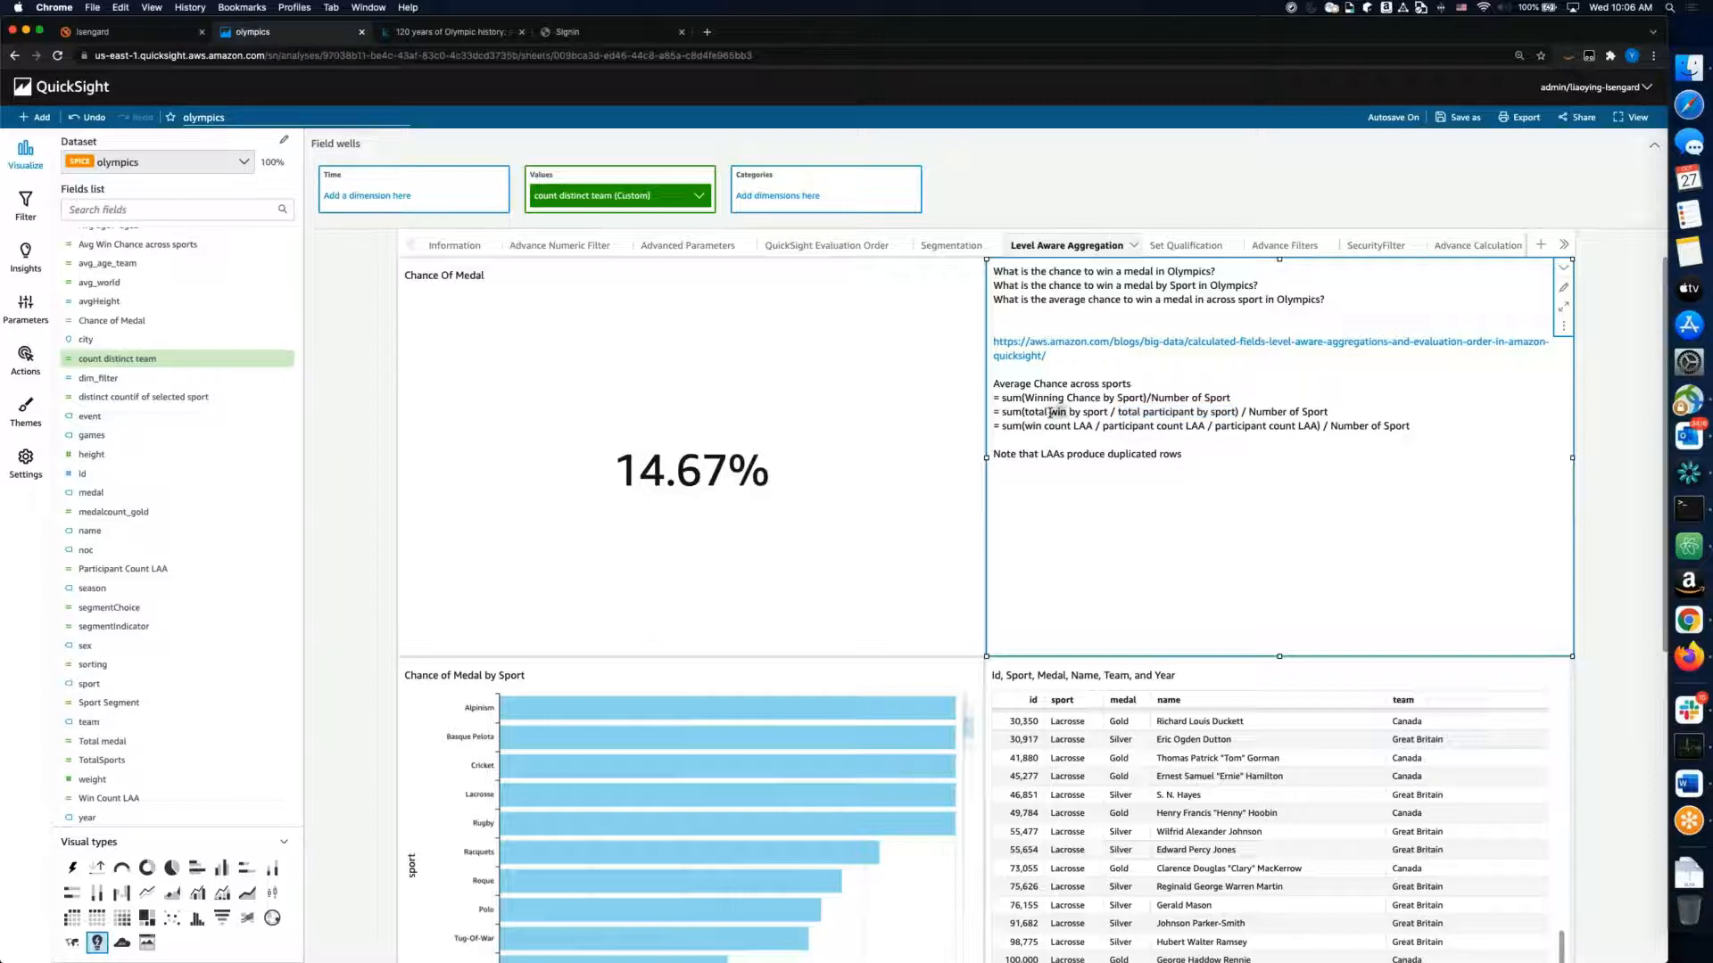
{"action": "left_click_drag", "start_coordinate": [1311, 412], "coordinate": [988, 412]}
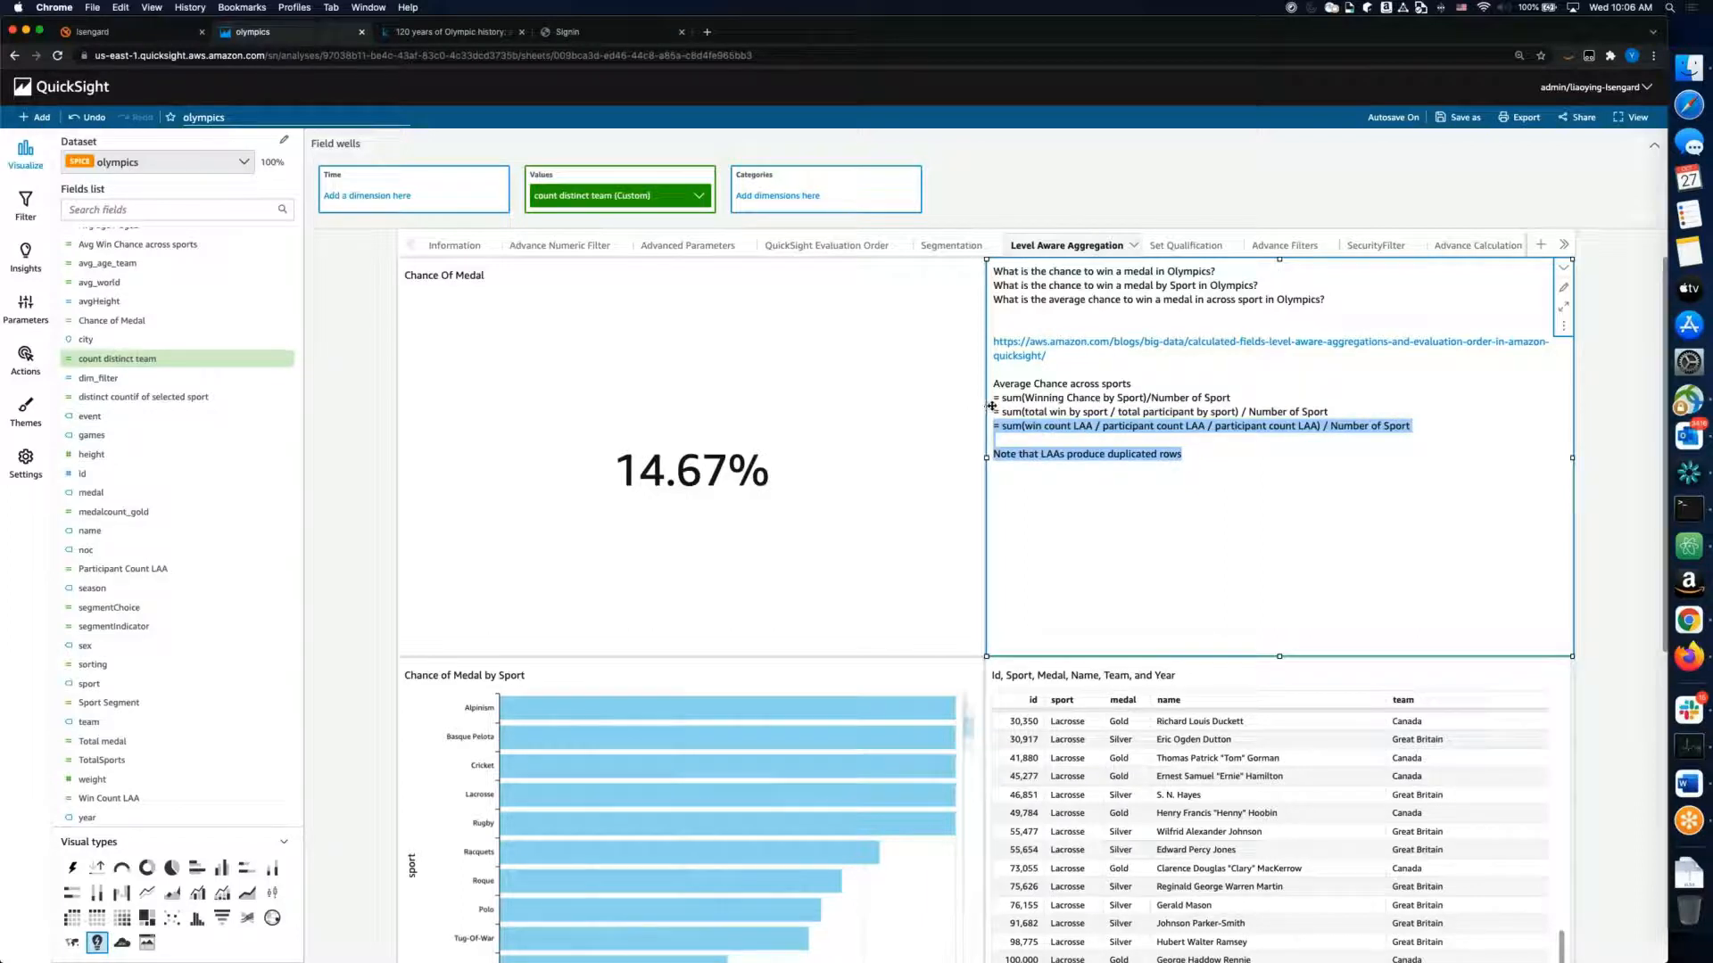
{"action": "left_click", "coordinate": [1035, 432]}
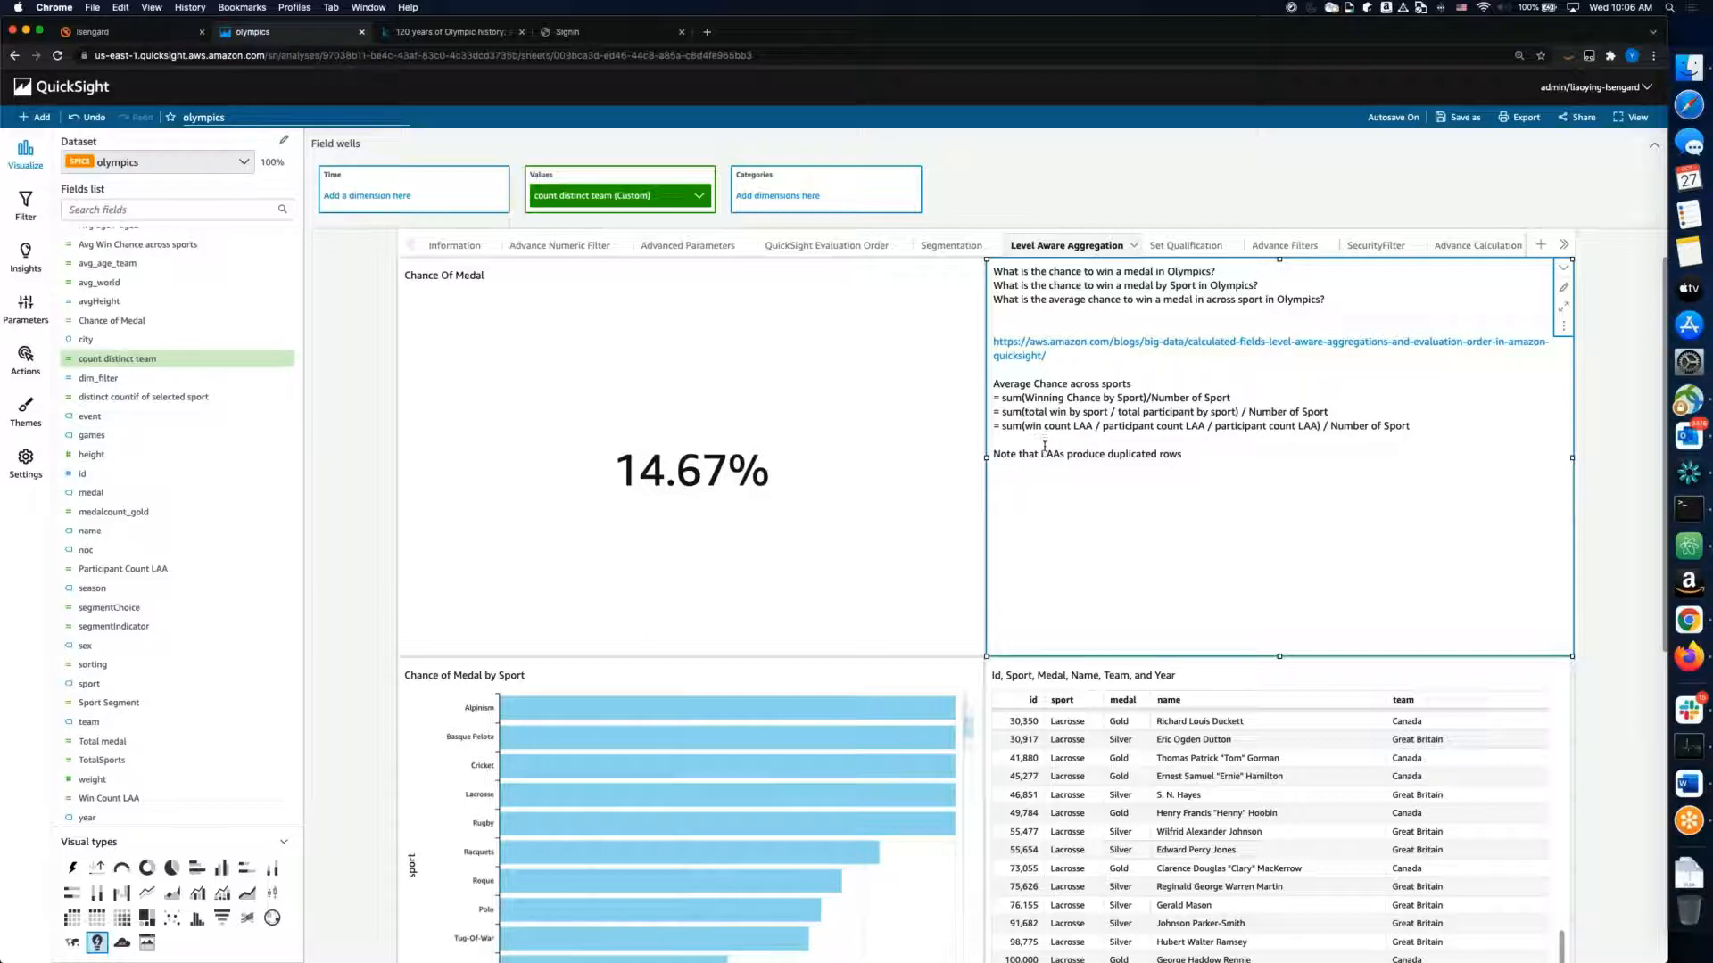
{"action": "triple_click", "coordinate": [1053, 411]}
Step: Compare the total win and total participant terms with the win count LAA and participant count LAA terms in the third formula line
{"action": "double_click", "coordinate": [1034, 429]}
{"action": "double_click", "coordinate": [1082, 428]}
{"action": "double_click", "coordinate": [1128, 412]}
{"action": "double_click", "coordinate": [1171, 413]}
{"action": "left_click", "coordinate": [1218, 414]}
{"action": "double_click", "coordinate": [1125, 426]}
{"action": "double_click", "coordinate": [1195, 426]}
{"action": "double_click", "coordinate": [1079, 427]}
{"action": "left_click", "coordinate": [1113, 445]}
{"action": "double_click", "coordinate": [1236, 427]}
{"action": "left_click", "coordinate": [1111, 416]}
{"action": "double_click", "coordinate": [1011, 412]}
{"action": "double_click", "coordinate": [1059, 428]}
{"action": "left_click", "coordinate": [1029, 426]}
Step: Highlight win count LAA / participant count LAA, the second participant count LAA divisor, and Number of Sport in the third formula line
{"action": "left_click_drag", "start_coordinate": [1028, 425], "coordinate": [1205, 427]}
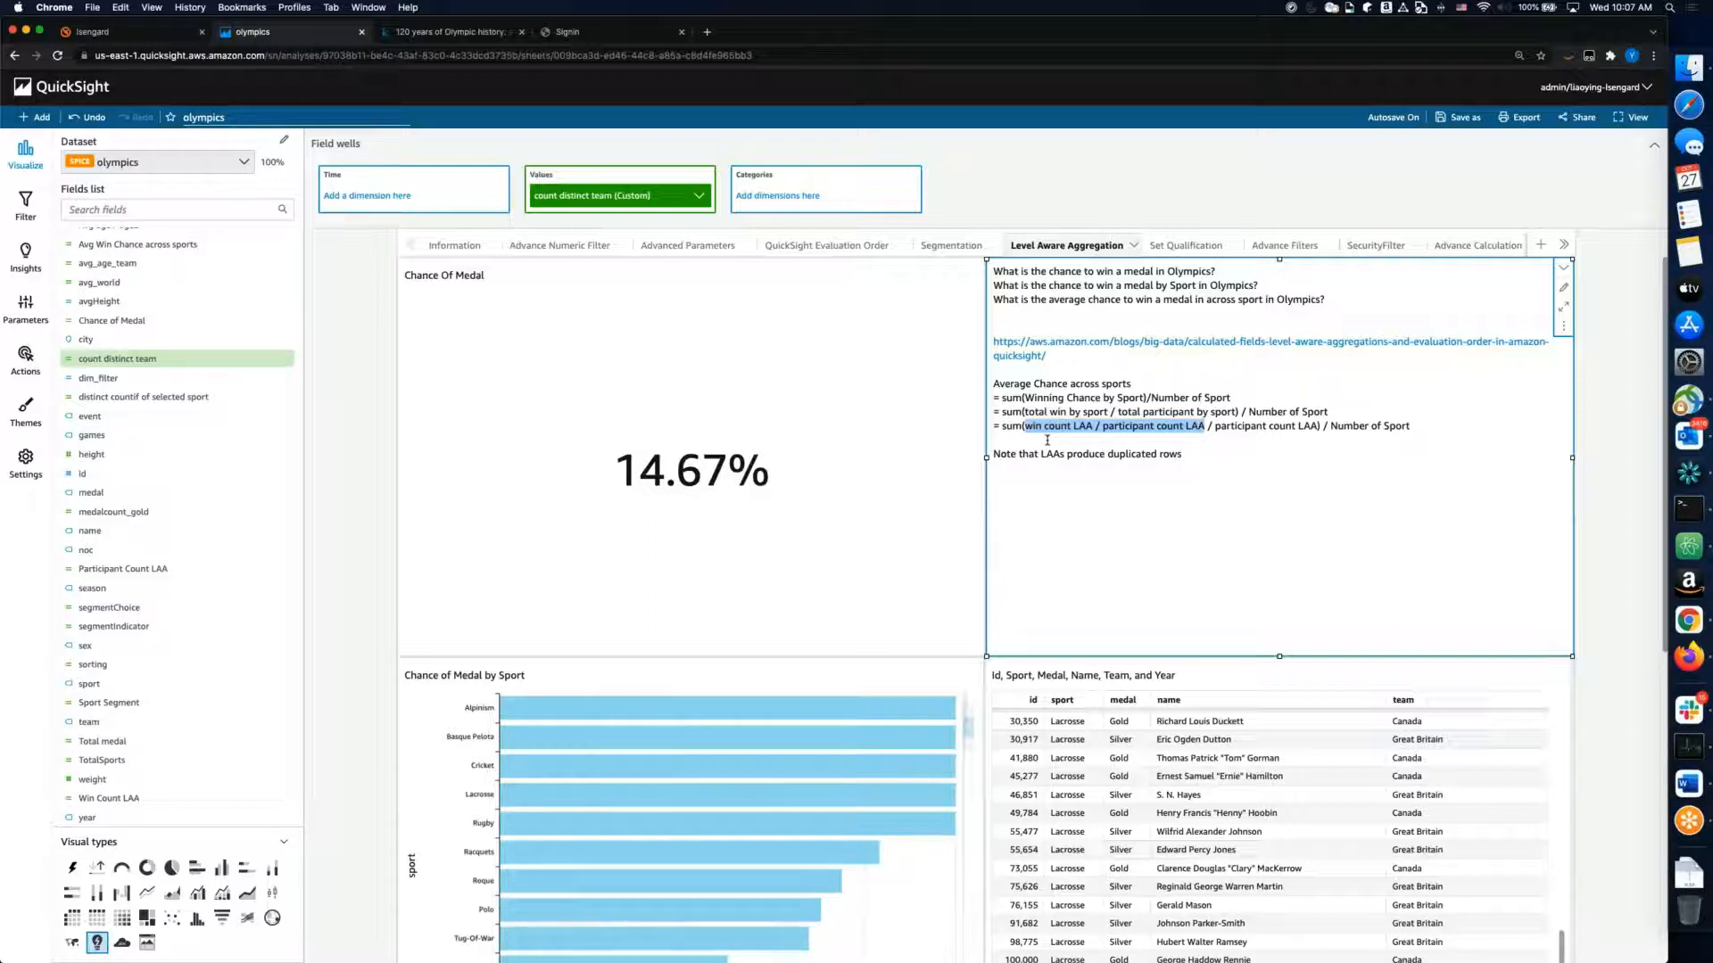
{"action": "left_click", "coordinate": [1053, 443]}
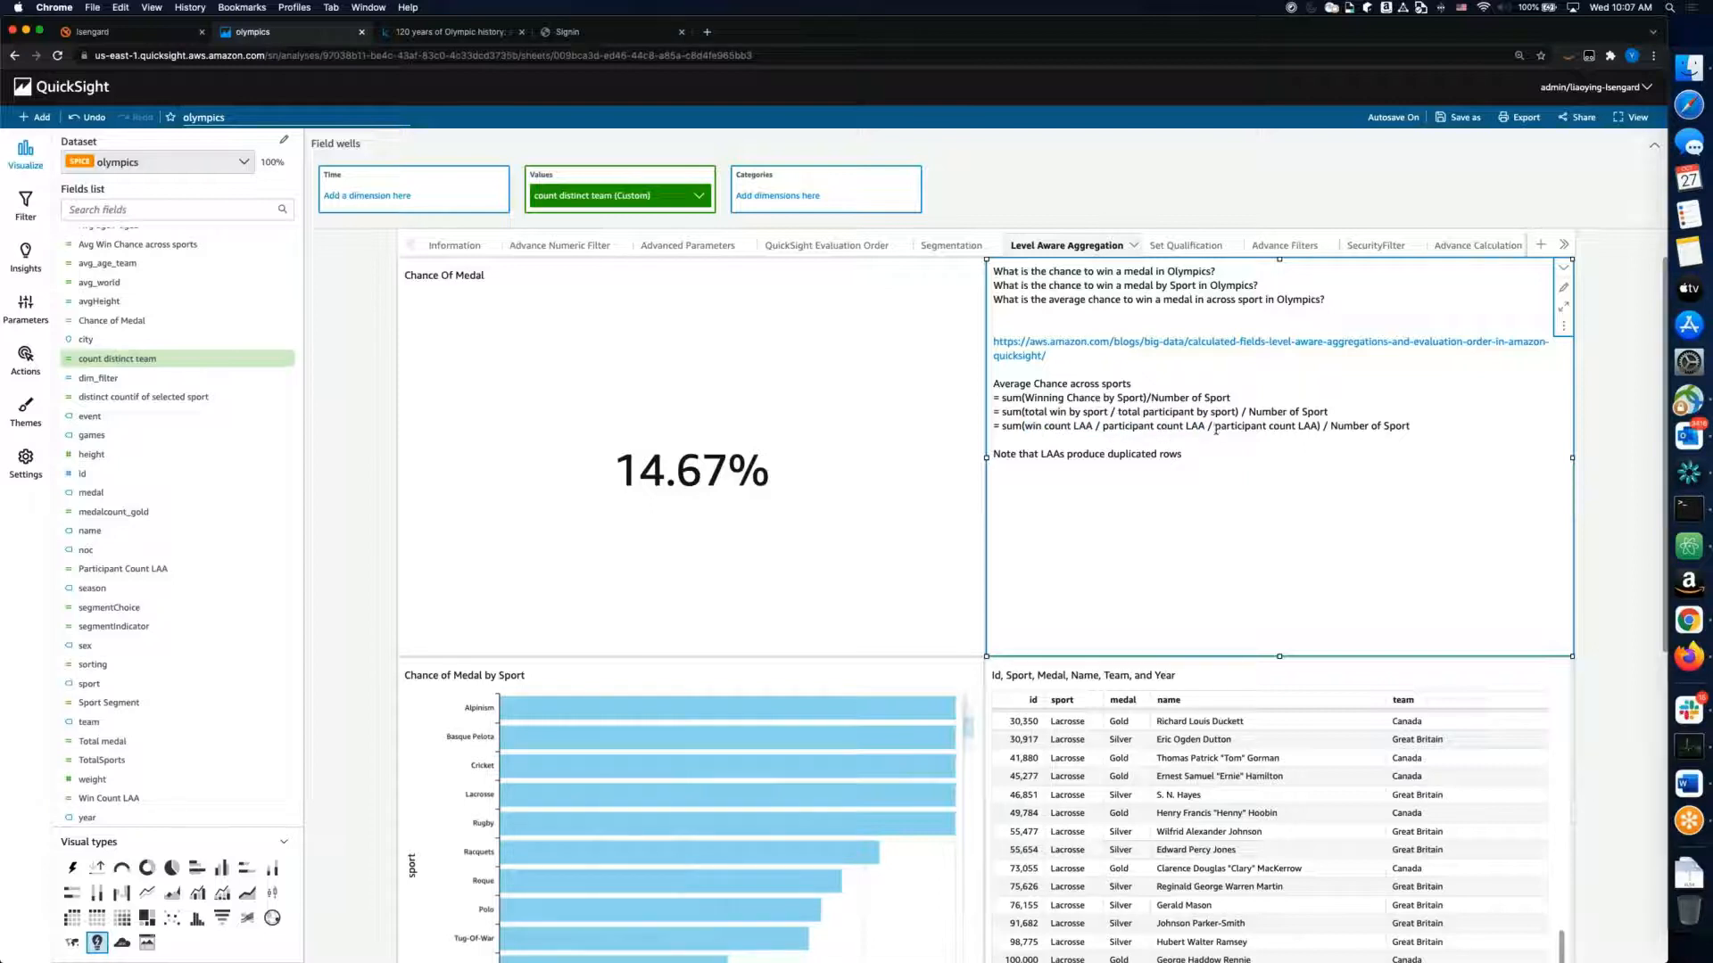
{"action": "left_click_drag", "start_coordinate": [1228, 428], "coordinate": [1318, 428]}
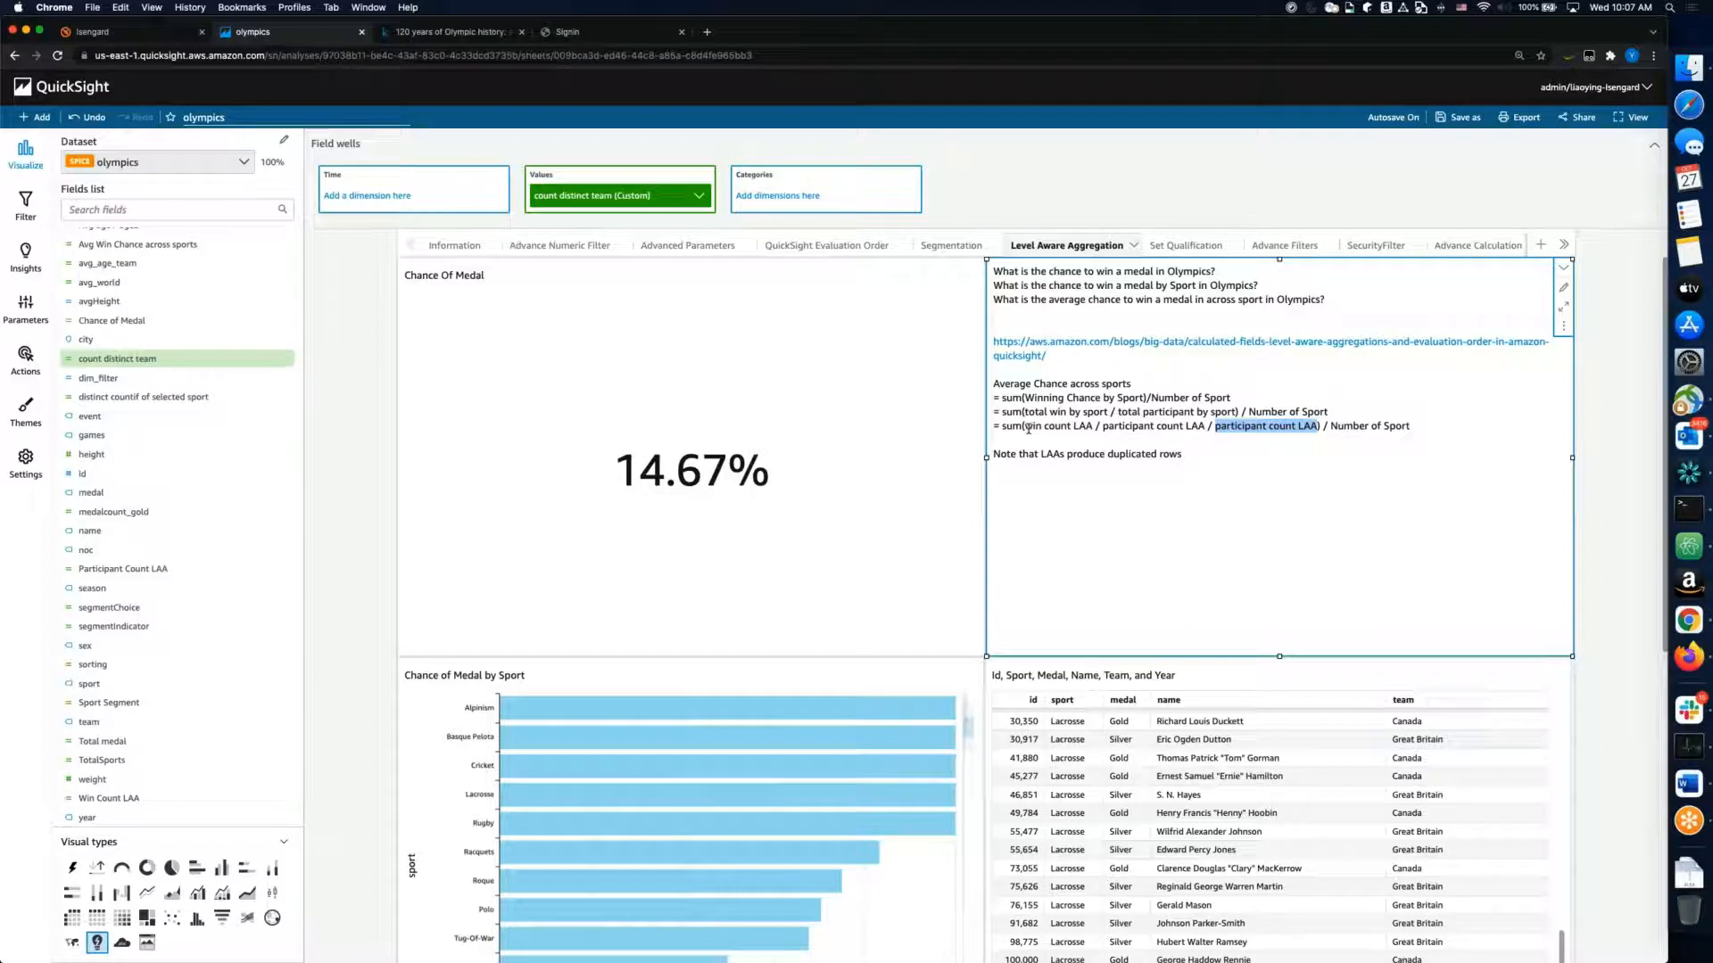
{"action": "left_click_drag", "start_coordinate": [1026, 428], "coordinate": [1209, 427]}
{"action": "left_click_drag", "start_coordinate": [1318, 427], "coordinate": [1215, 428]}
{"action": "left_click", "coordinate": [1243, 457]}
{"action": "double_click", "coordinate": [1230, 426]}
{"action": "left_click", "coordinate": [1152, 426]}
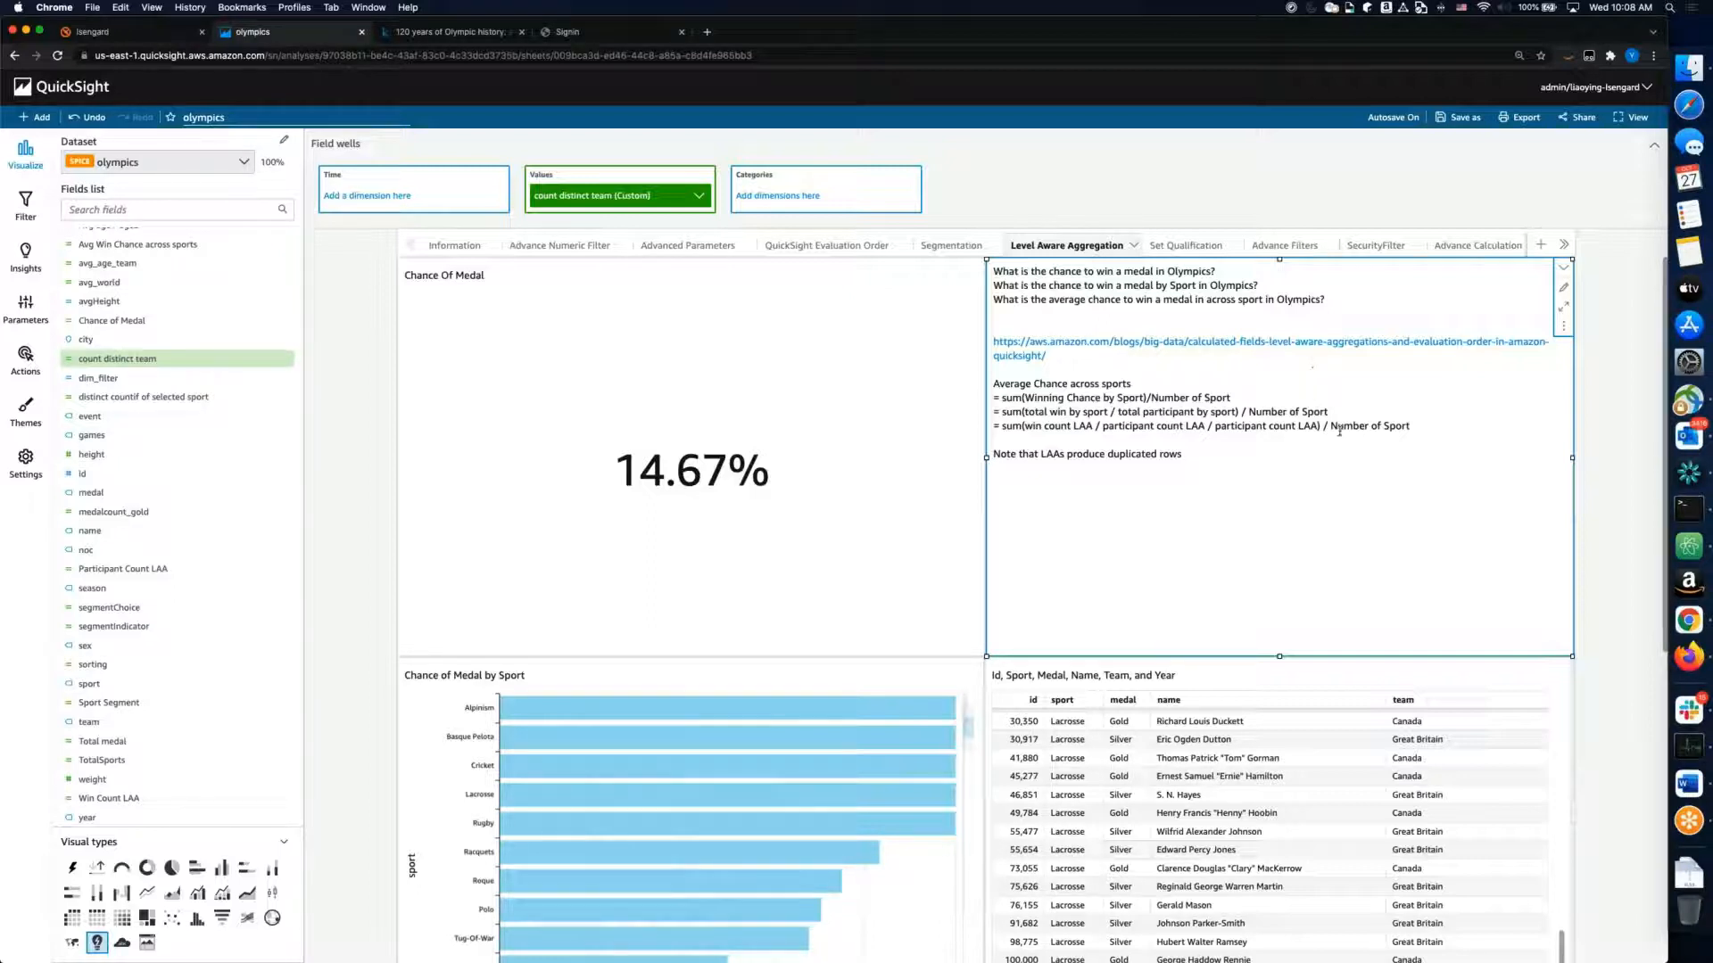
{"action": "left_click_drag", "start_coordinate": [1324, 426], "coordinate": [1415, 425]}
{"action": "left_click", "coordinate": [1004, 429]}
{"action": "left_click", "coordinate": [1363, 457]}
Step: Select the Win Count LAA, Participant Count LAA and Avg Win Chance by sport table, and find its calculated fields in the dataset
{"action": "scroll", "coordinate": [686, 644], "scroll_direction": "down", "scroll_amount": 2}
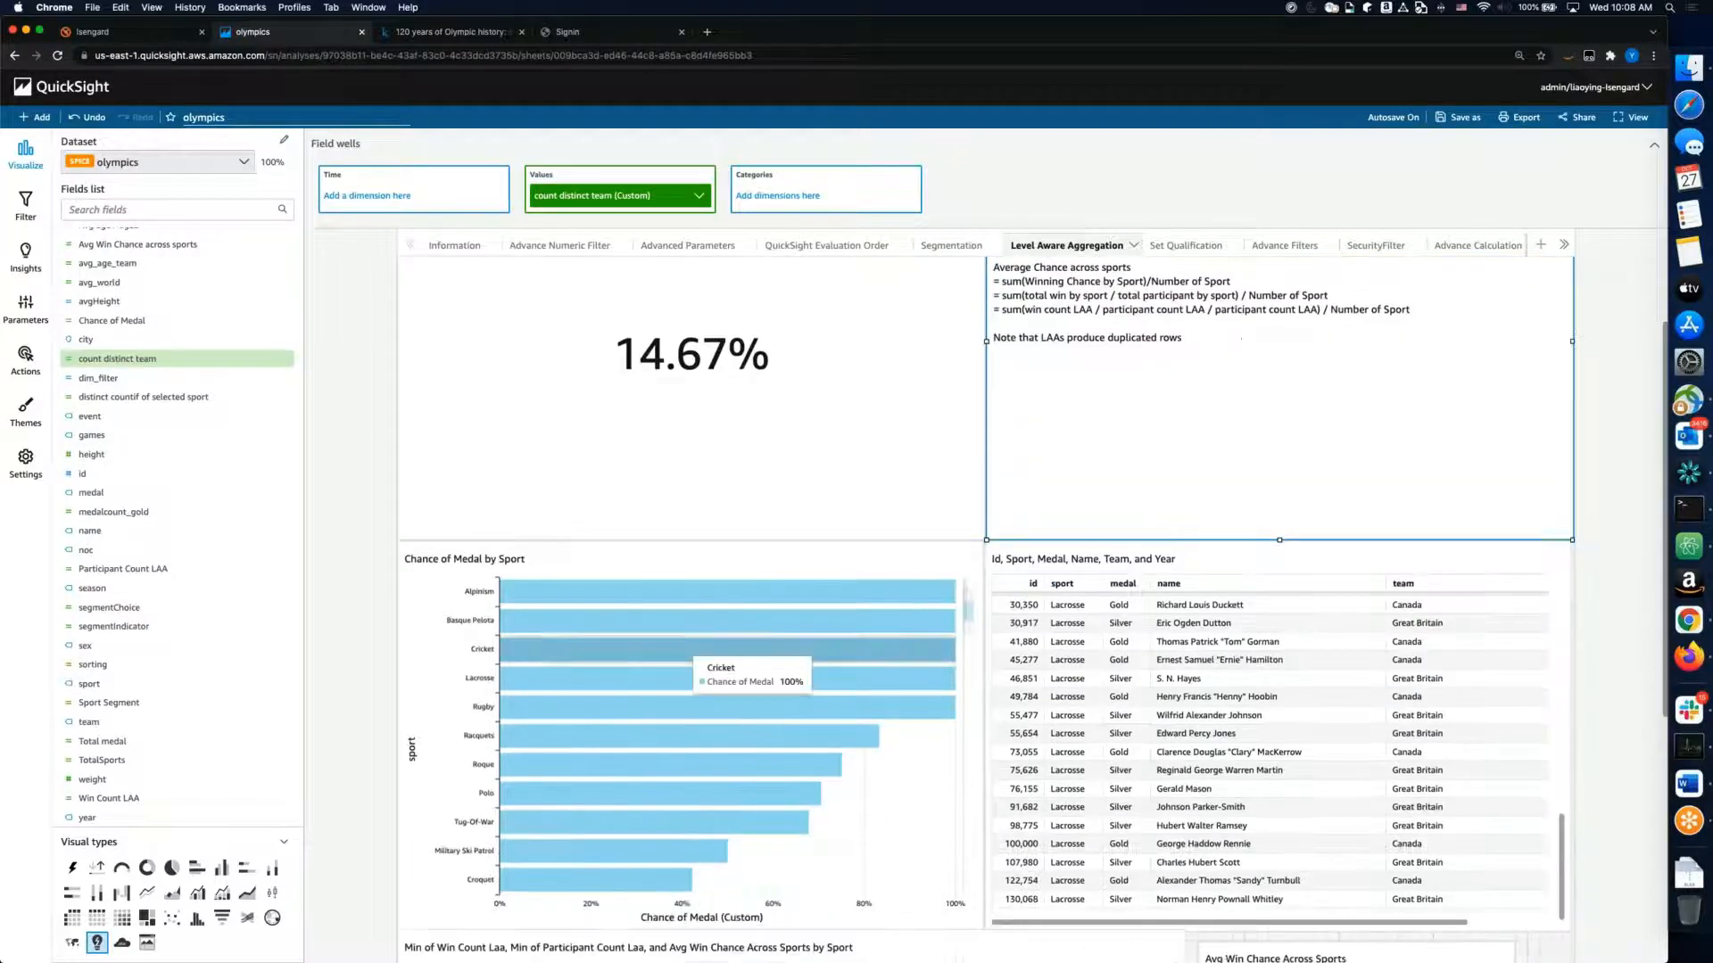
{"action": "scroll", "coordinate": [687, 660], "scroll_direction": "down", "scroll_amount": 6}
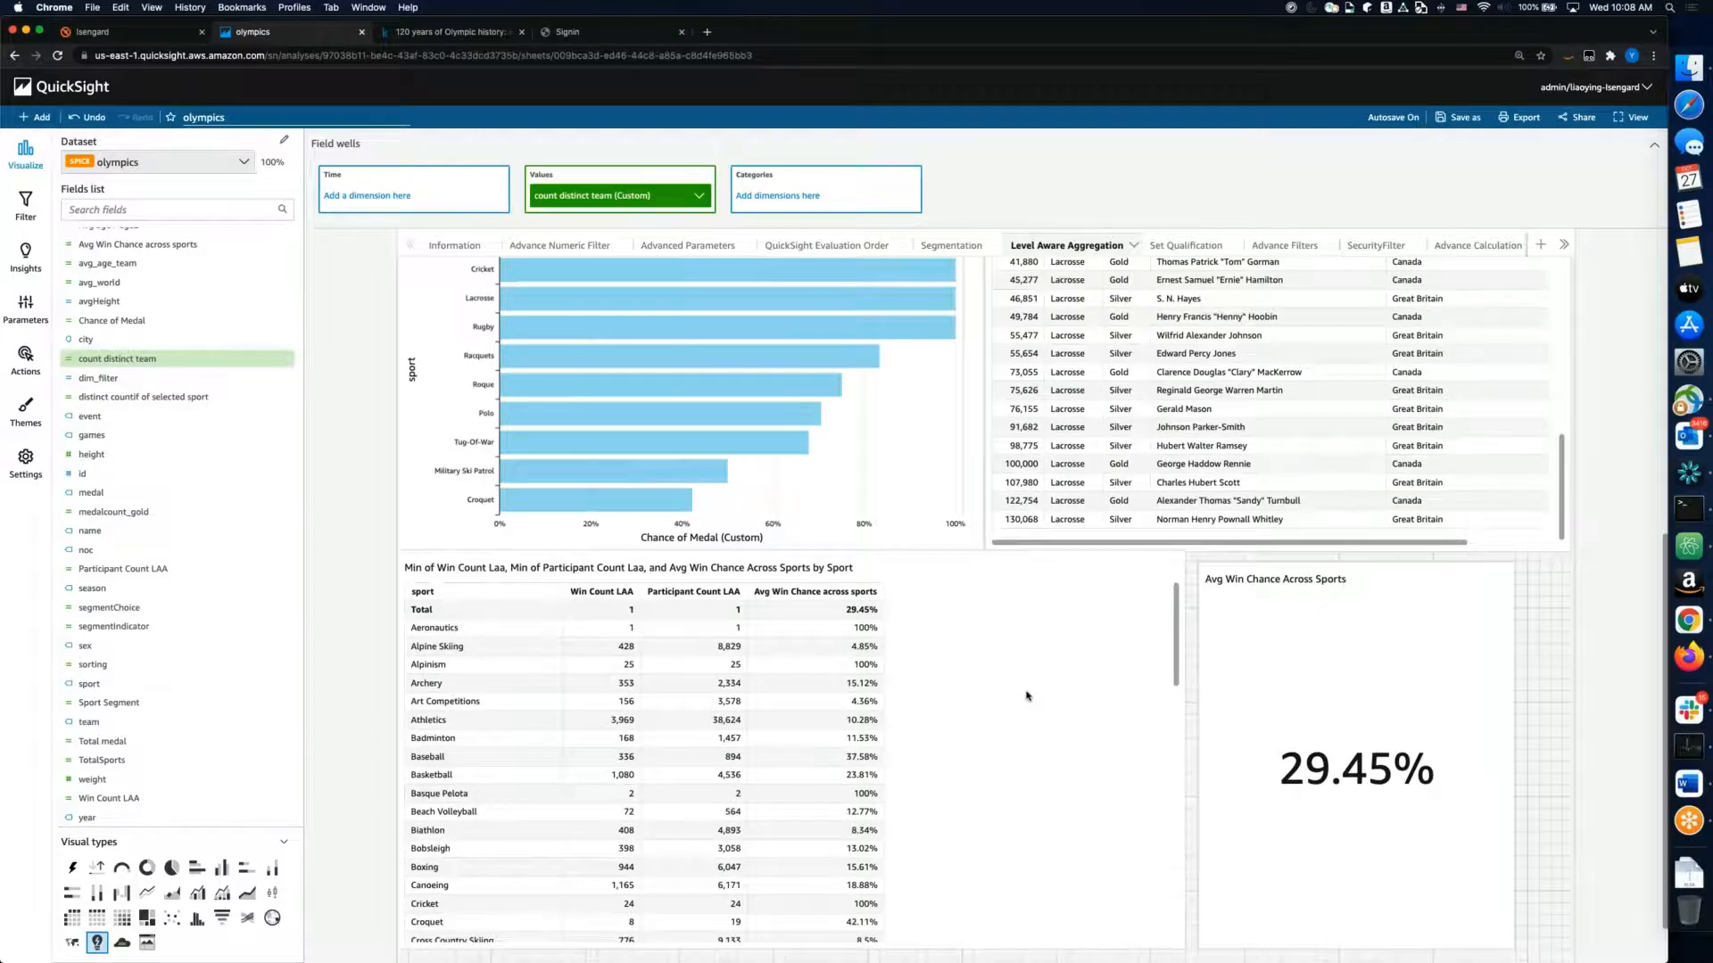
{"action": "left_click", "coordinate": [1015, 700]}
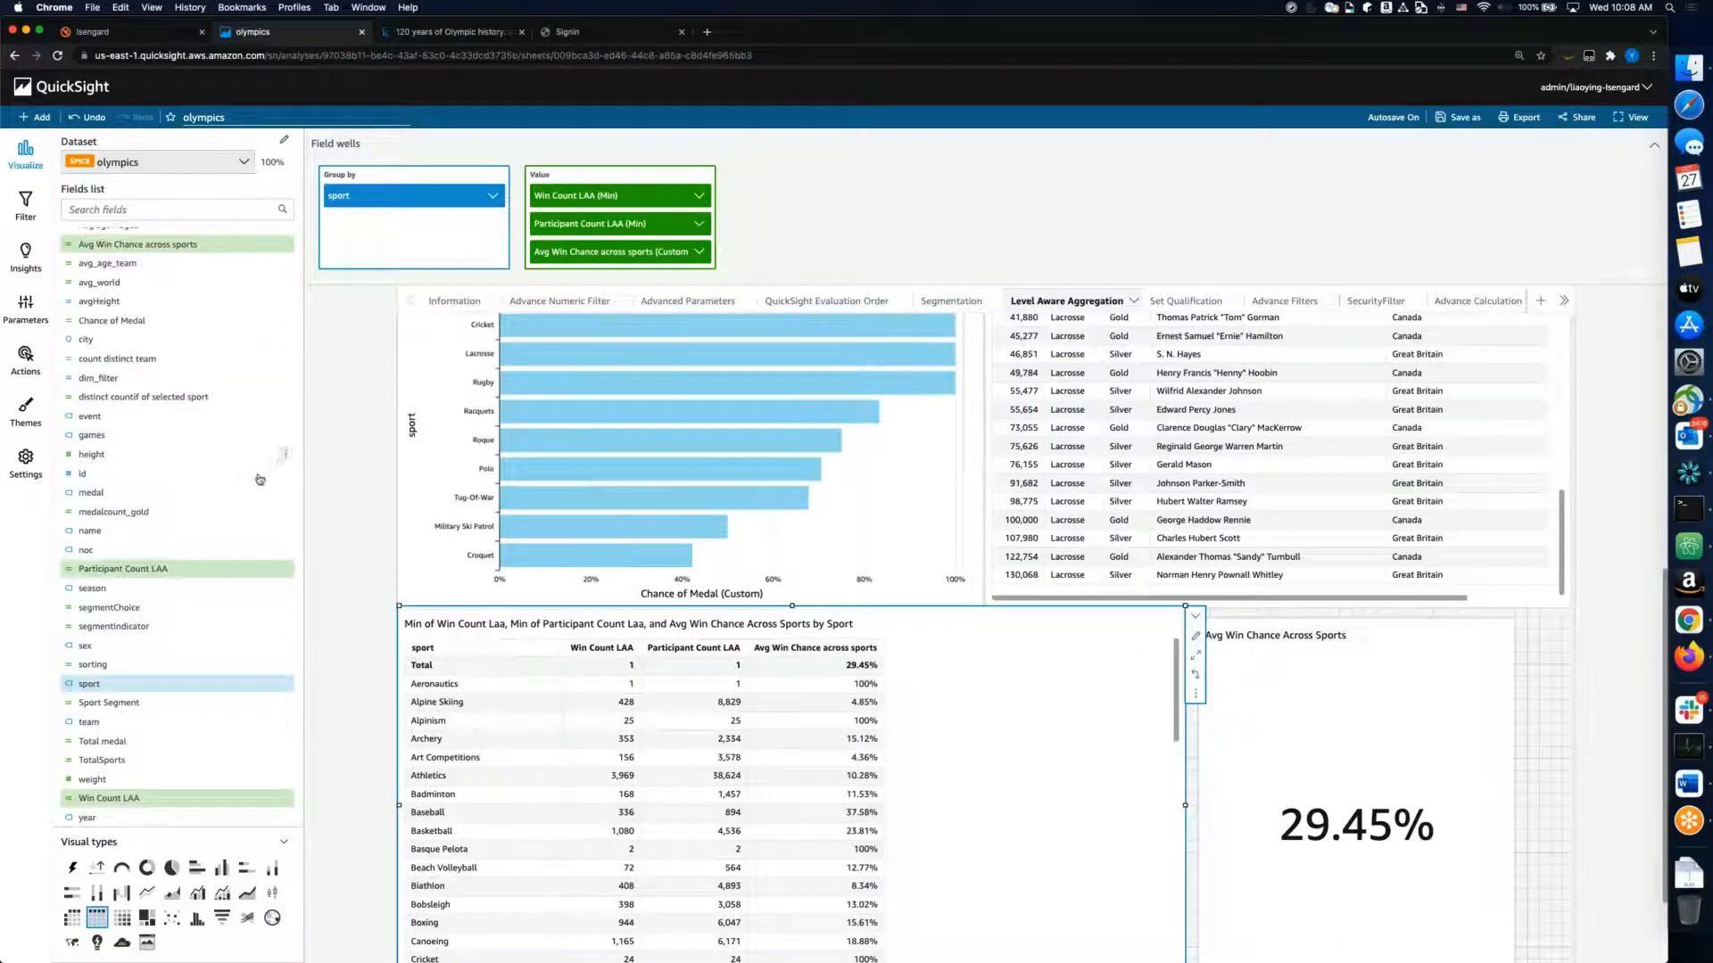
{"action": "scroll", "coordinate": [260, 479], "scroll_direction": "up", "scroll_amount": 3}
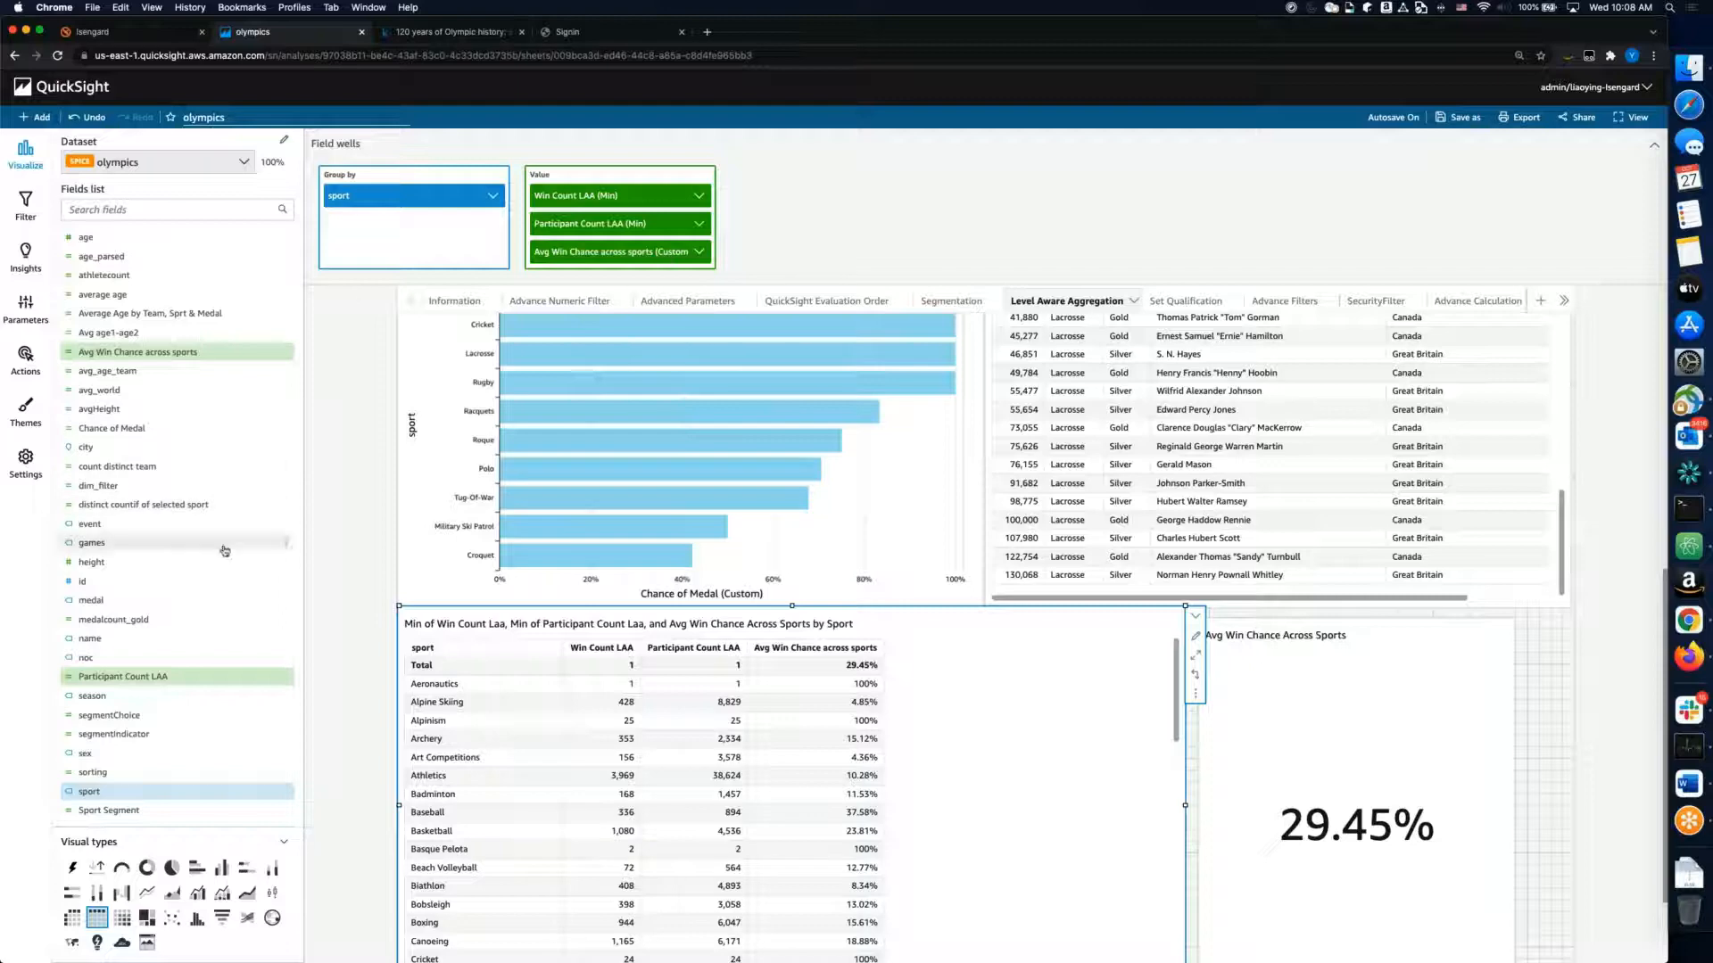
Step: Open the Win Count LAA calculated field for editing and highlight its ifelse expression for Gold, Silver or Bronze medals
{"action": "scroll", "coordinate": [249, 688], "scroll_direction": "down", "scroll_amount": 3}
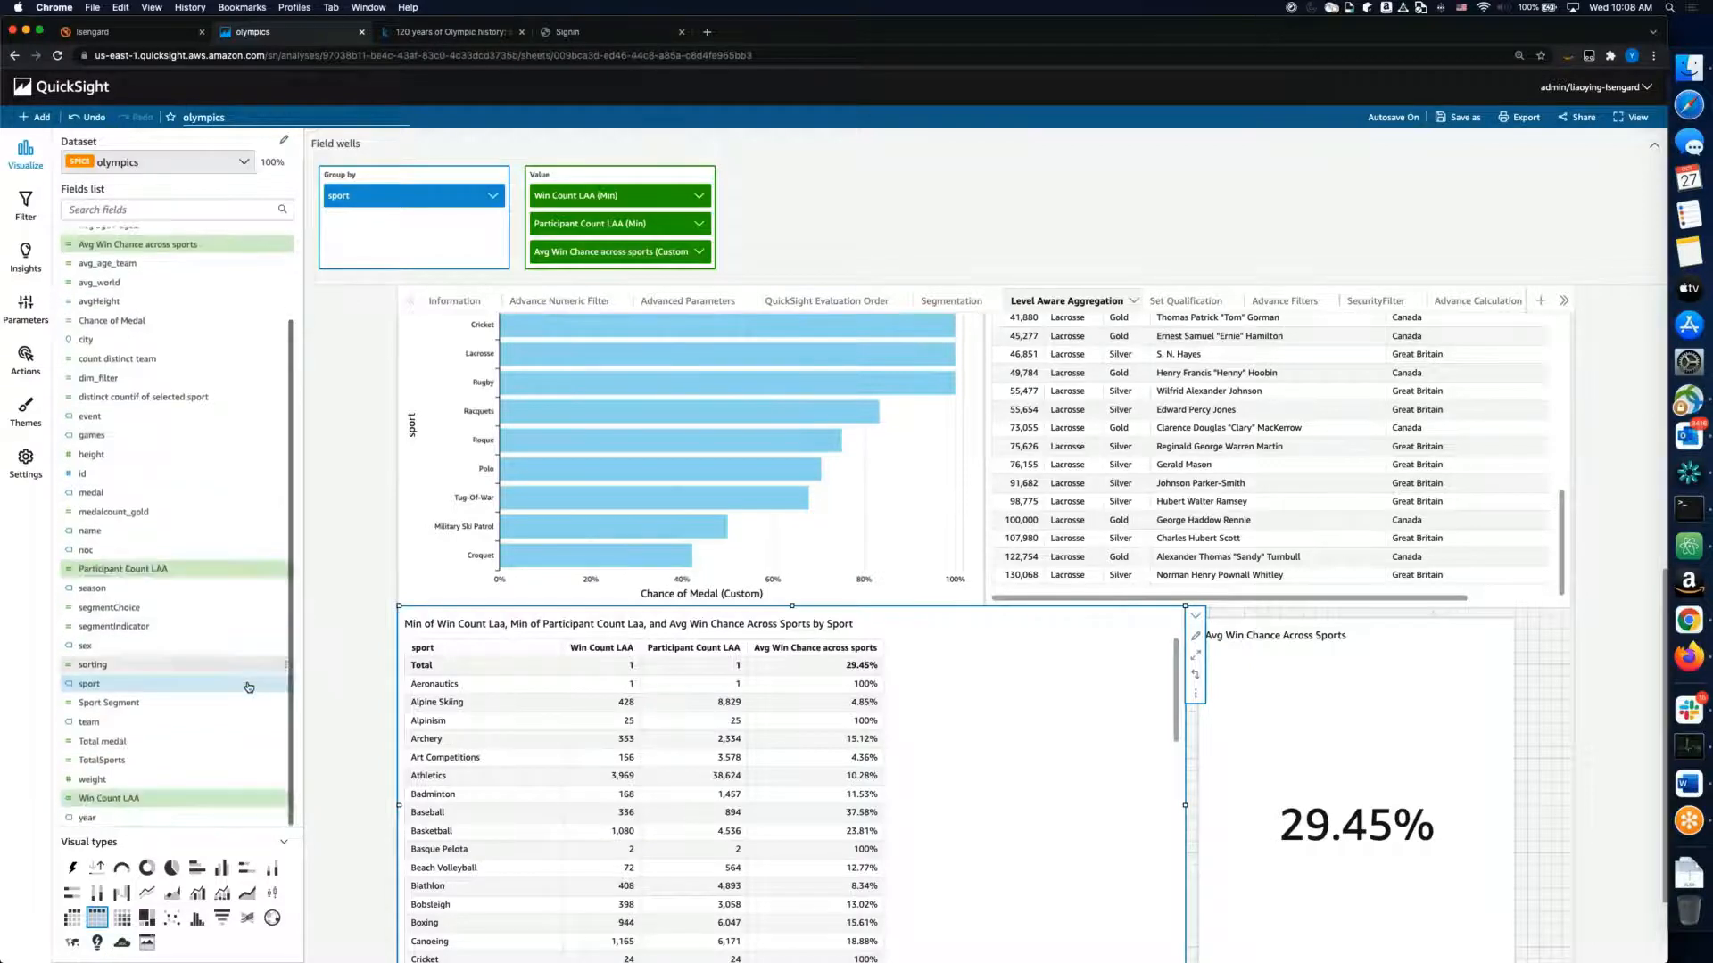
{"action": "left_click", "coordinate": [281, 809]}
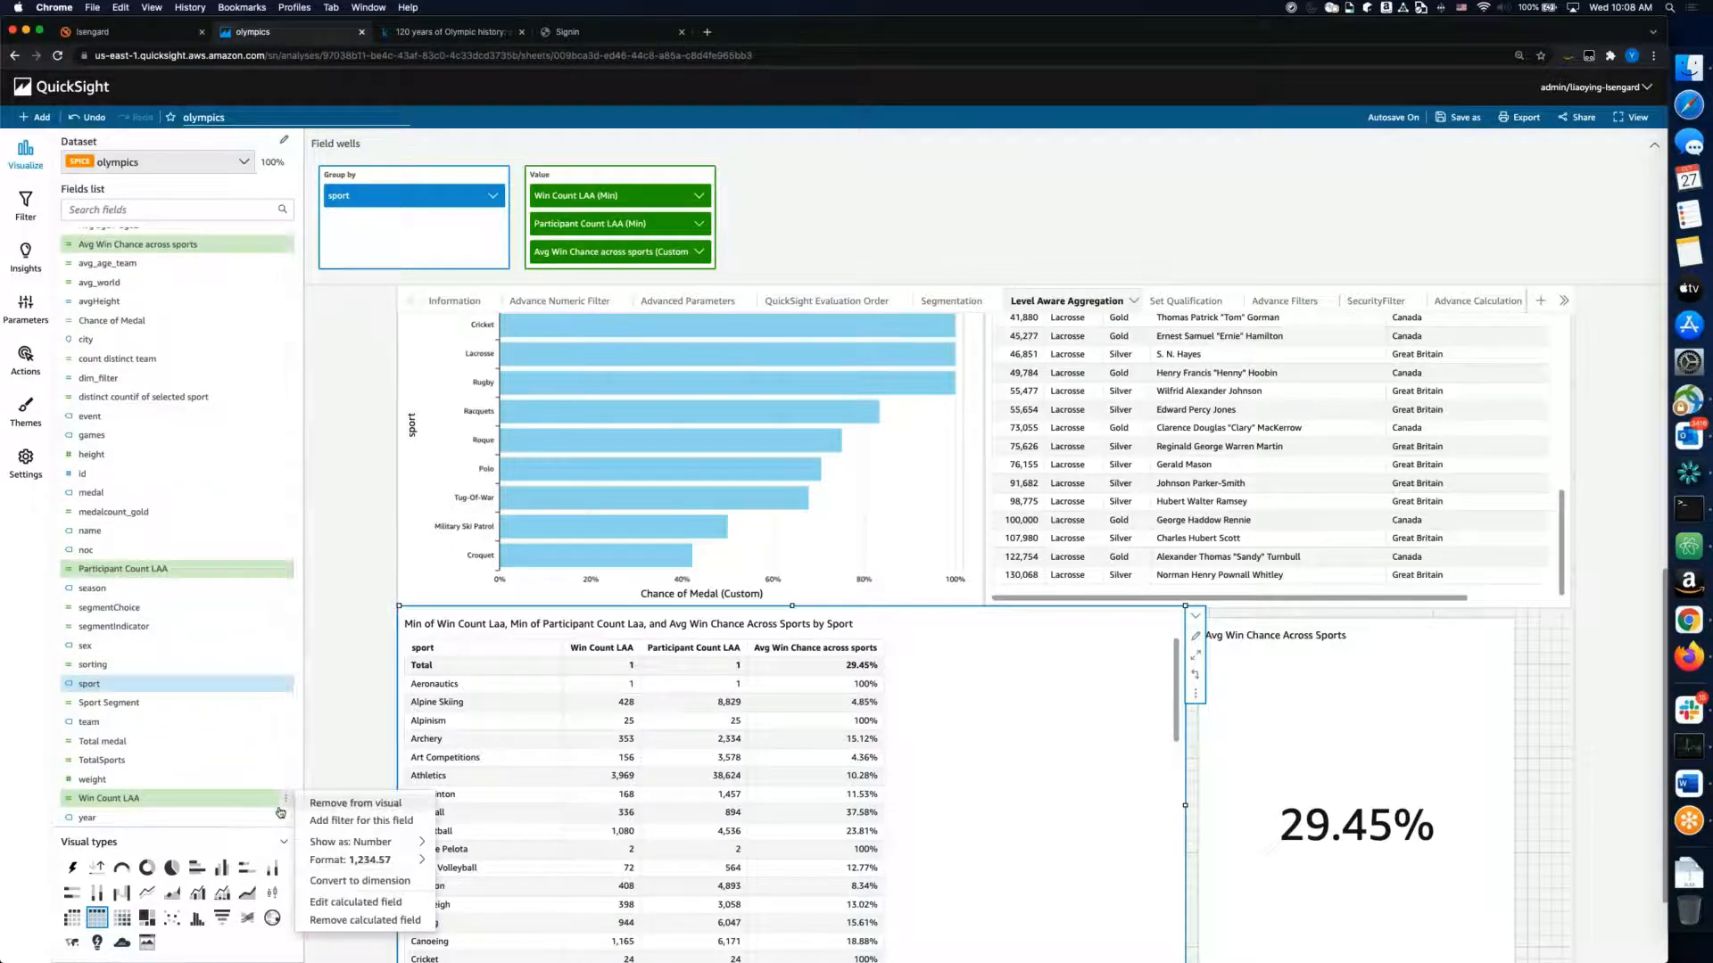
{"action": "left_click", "coordinate": [341, 902]}
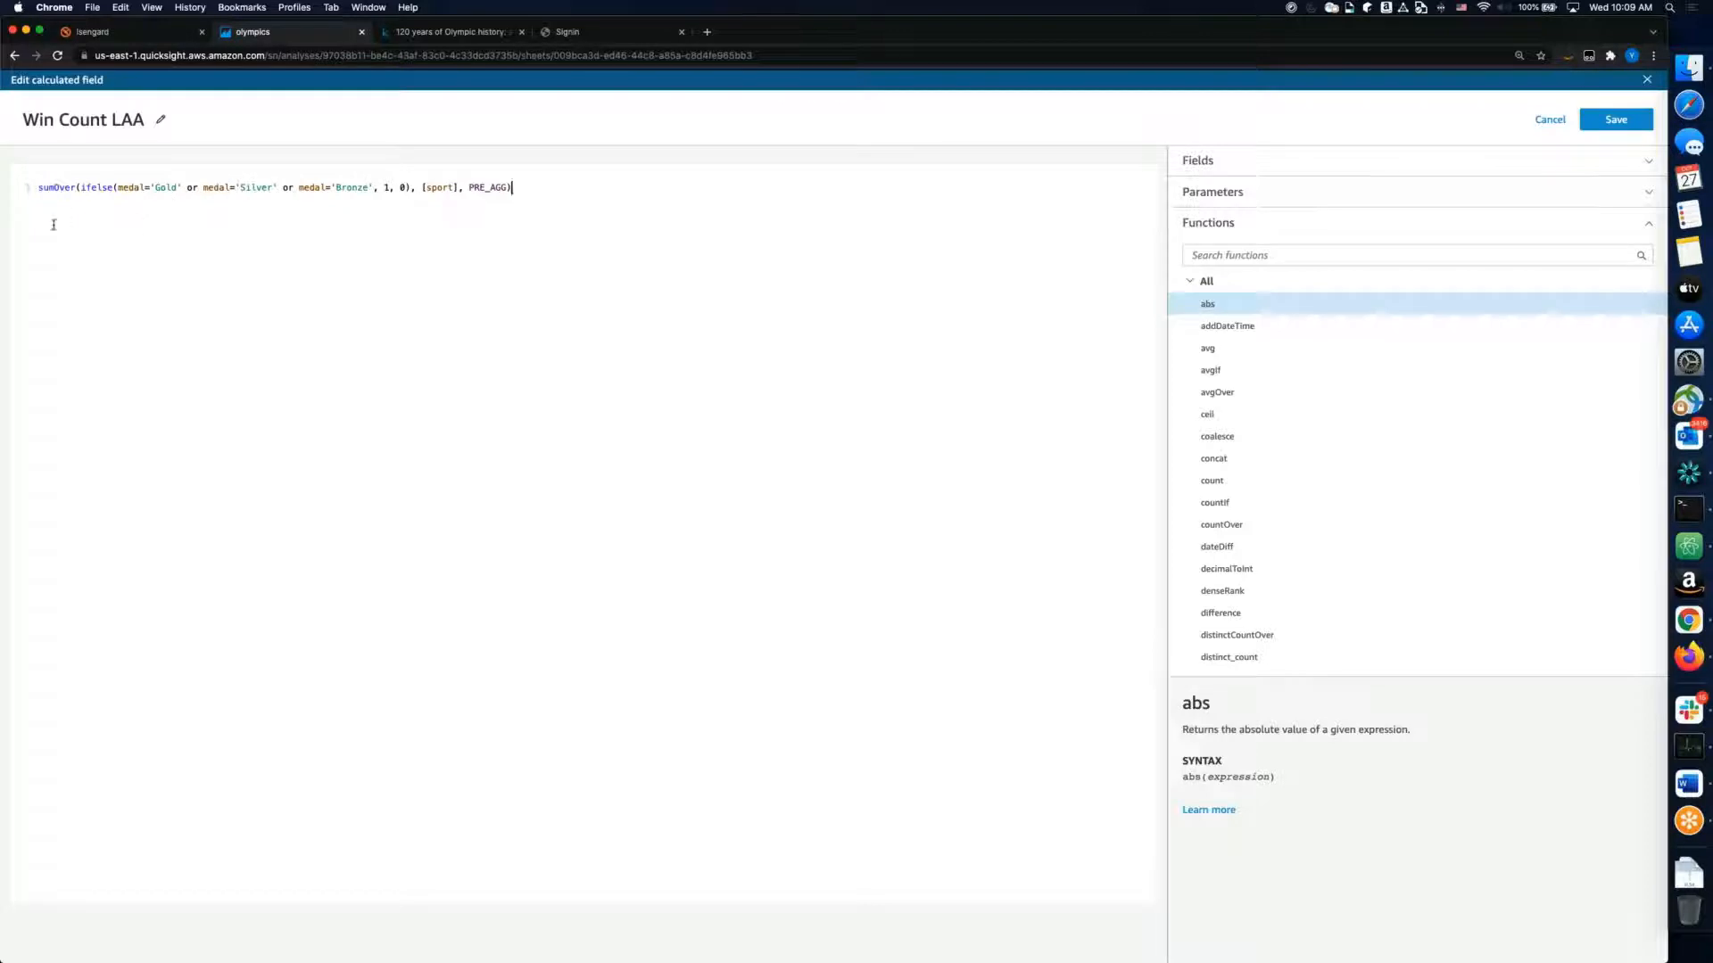
{"action": "left_click_drag", "start_coordinate": [82, 188], "coordinate": [397, 187]}
{"action": "left_click", "coordinate": [401, 188]}
{"action": "left_click", "coordinate": [325, 211]}
{"action": "left_click_drag", "start_coordinate": [82, 187], "coordinate": [403, 189]}
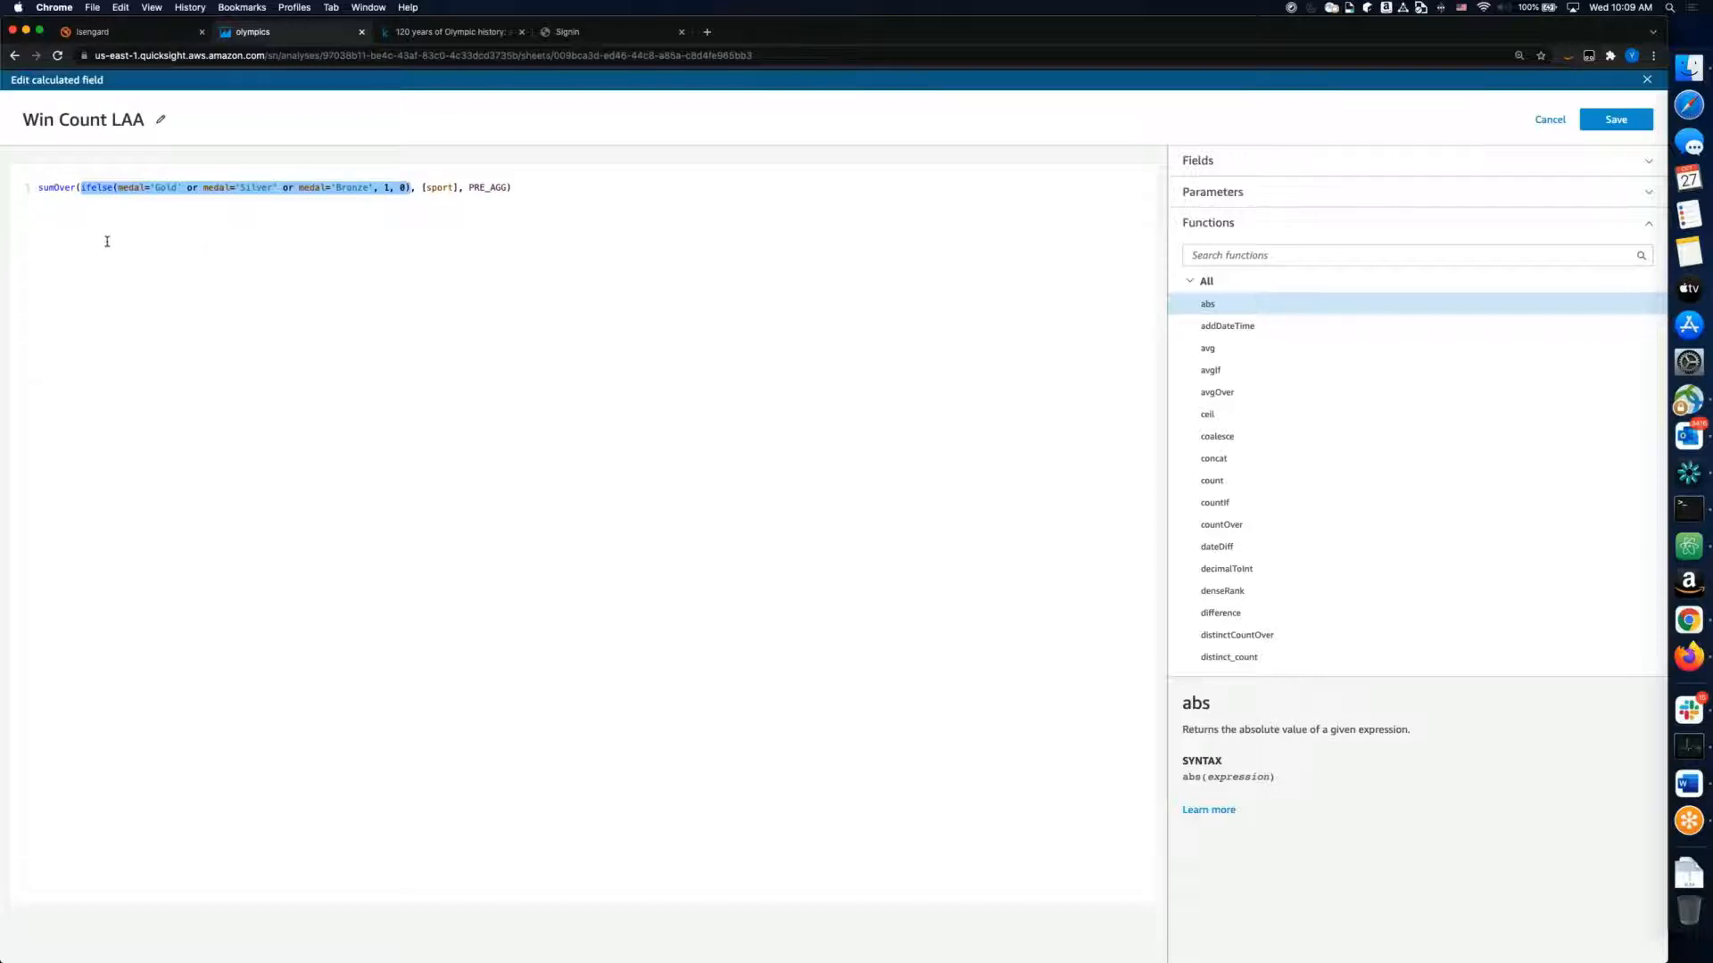
Step: Examine the Win Count LAA formula part by part, highlighting sumOver, the ifelse expression, the sport partition and PRE_AGG
{"action": "double_click", "coordinate": [47, 188]}
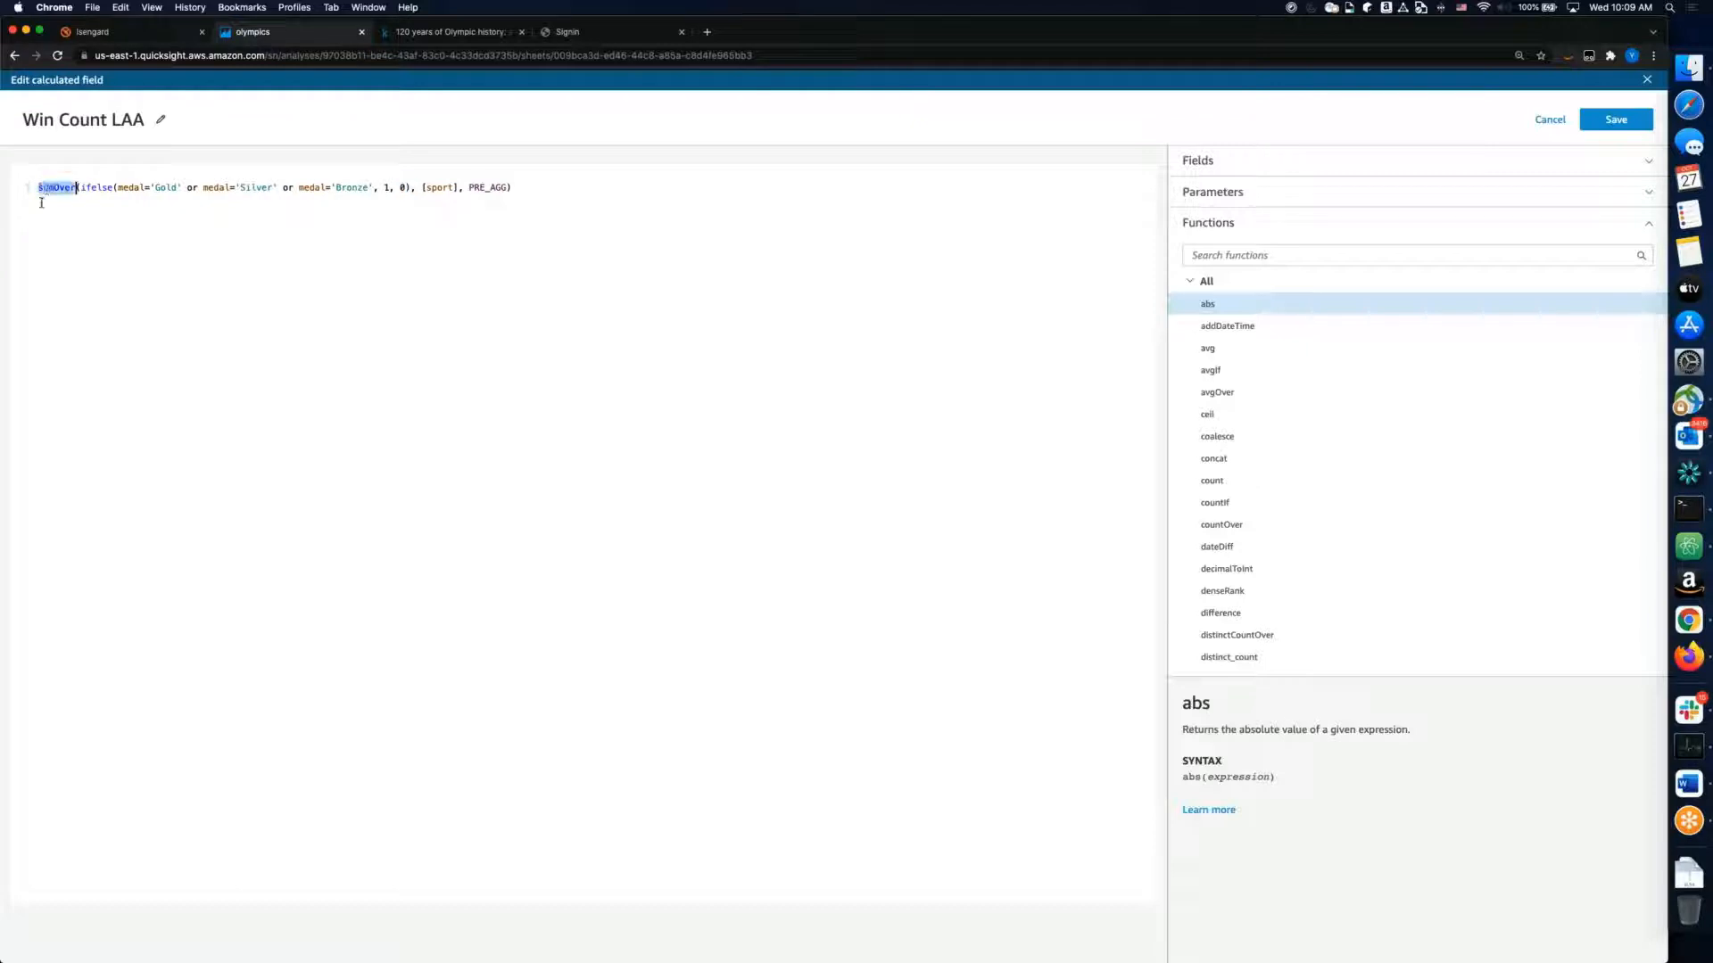
{"action": "left_click_drag", "start_coordinate": [85, 188], "coordinate": [412, 188]}
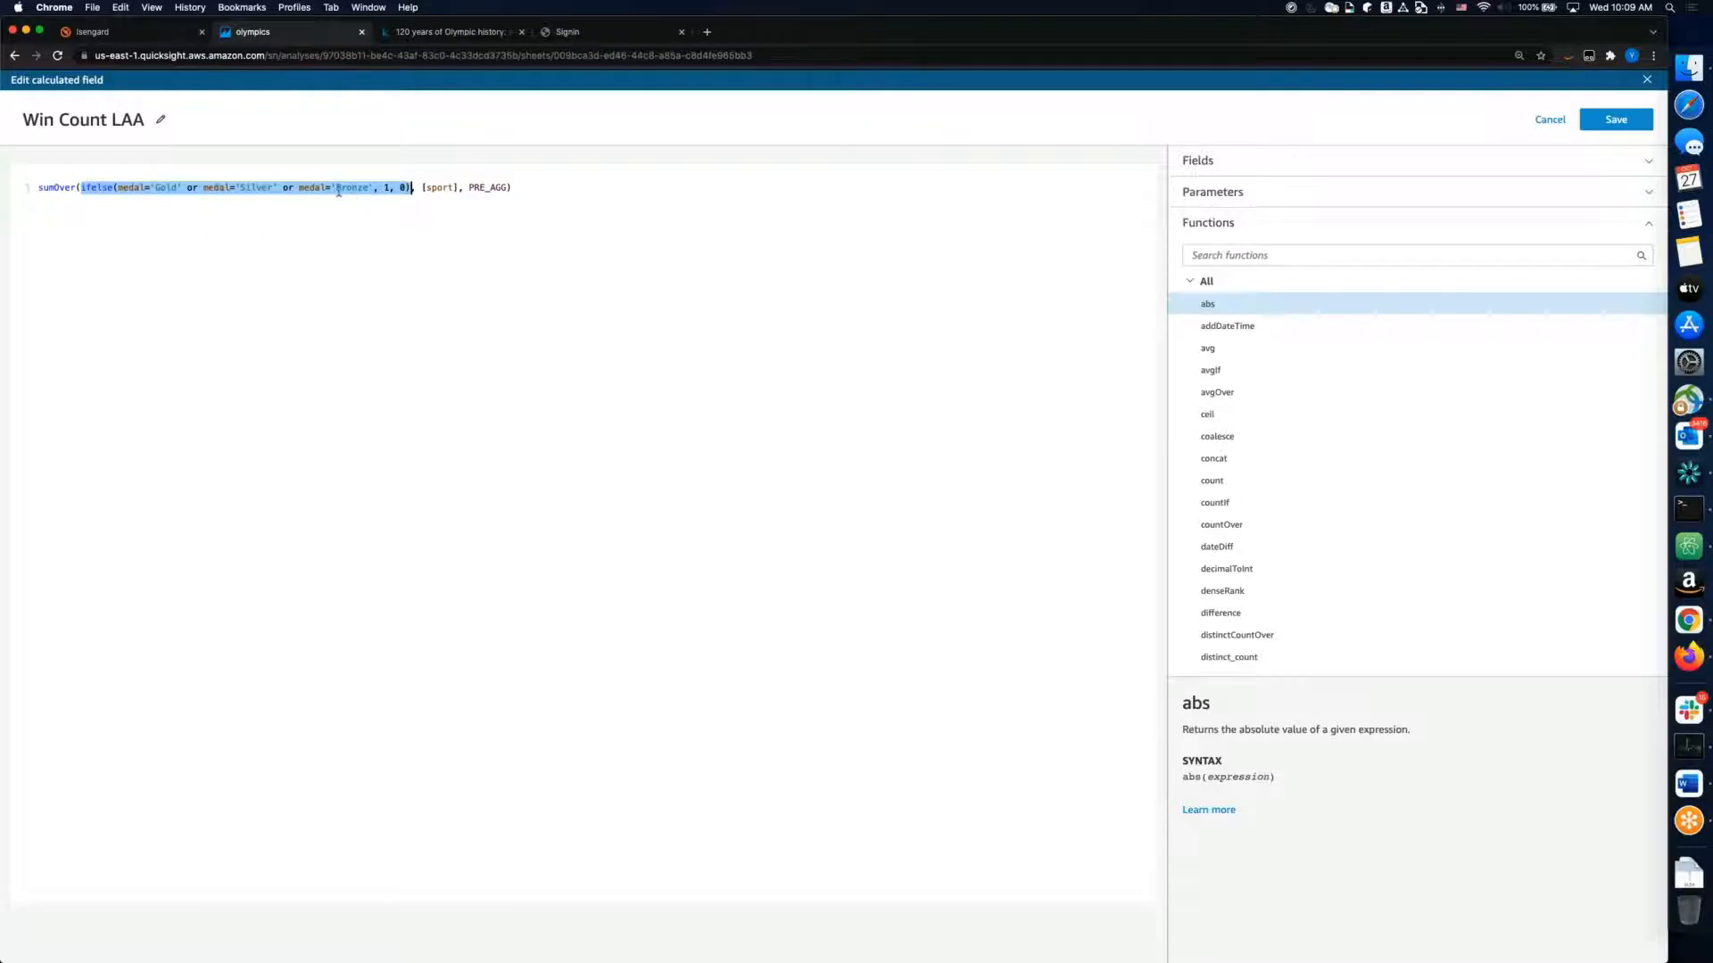
{"action": "double_click", "coordinate": [429, 188]}
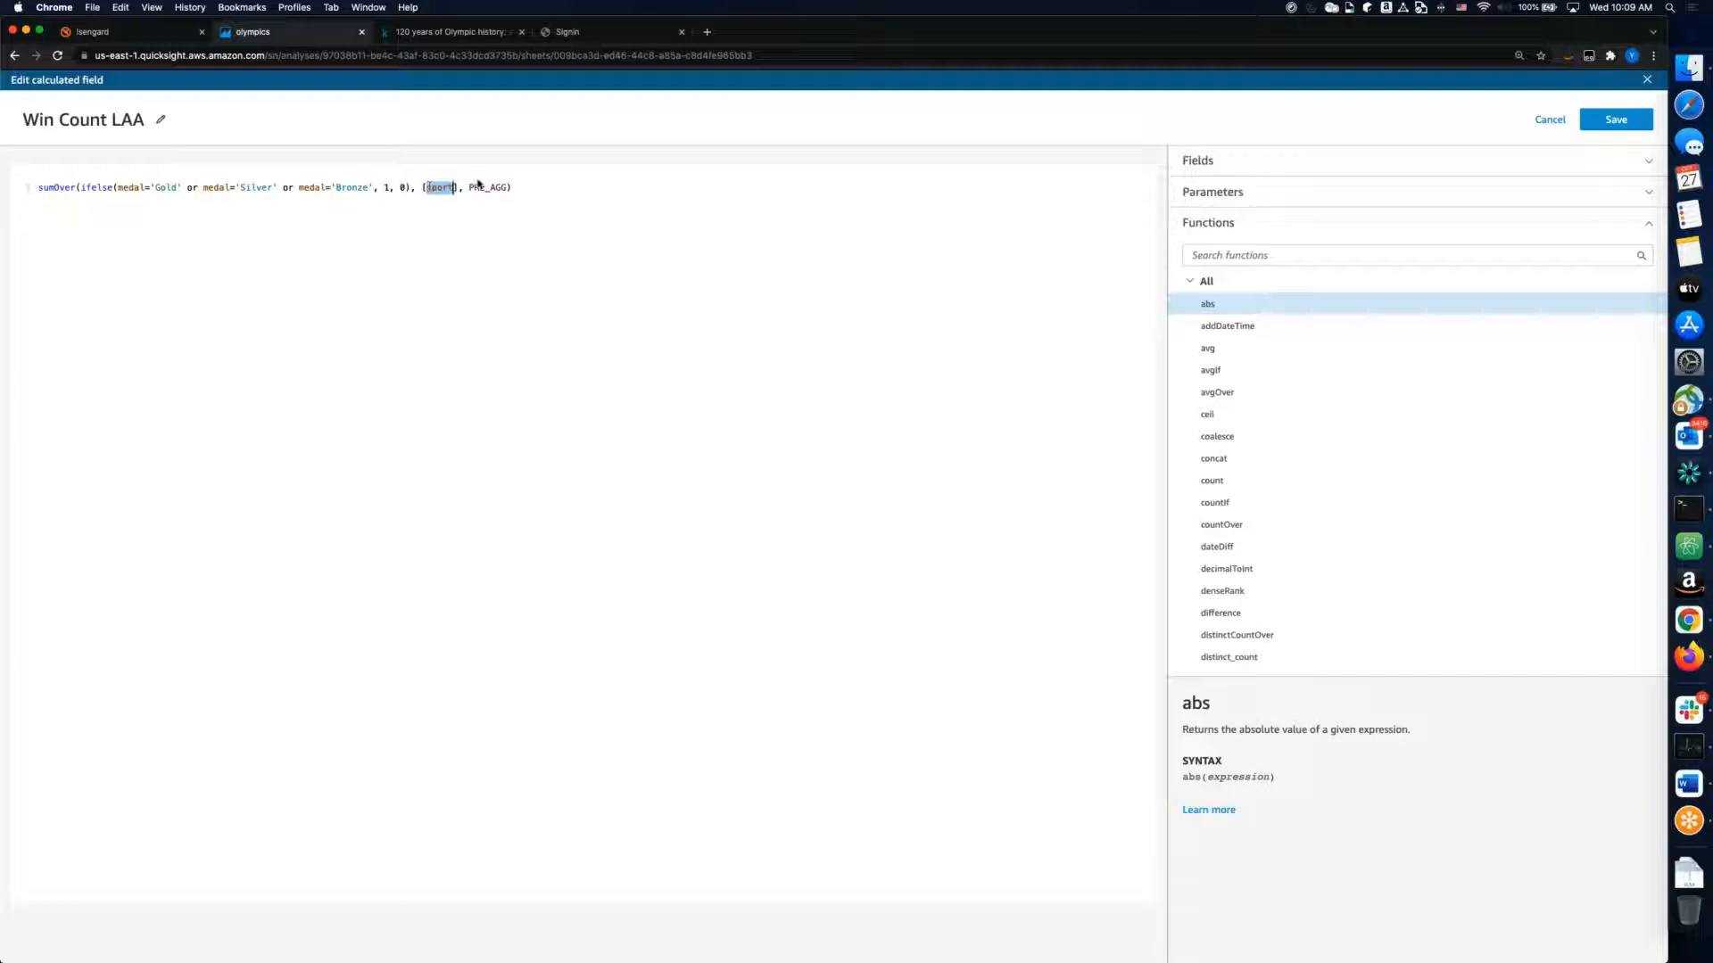
{"action": "double_click", "coordinate": [479, 187]}
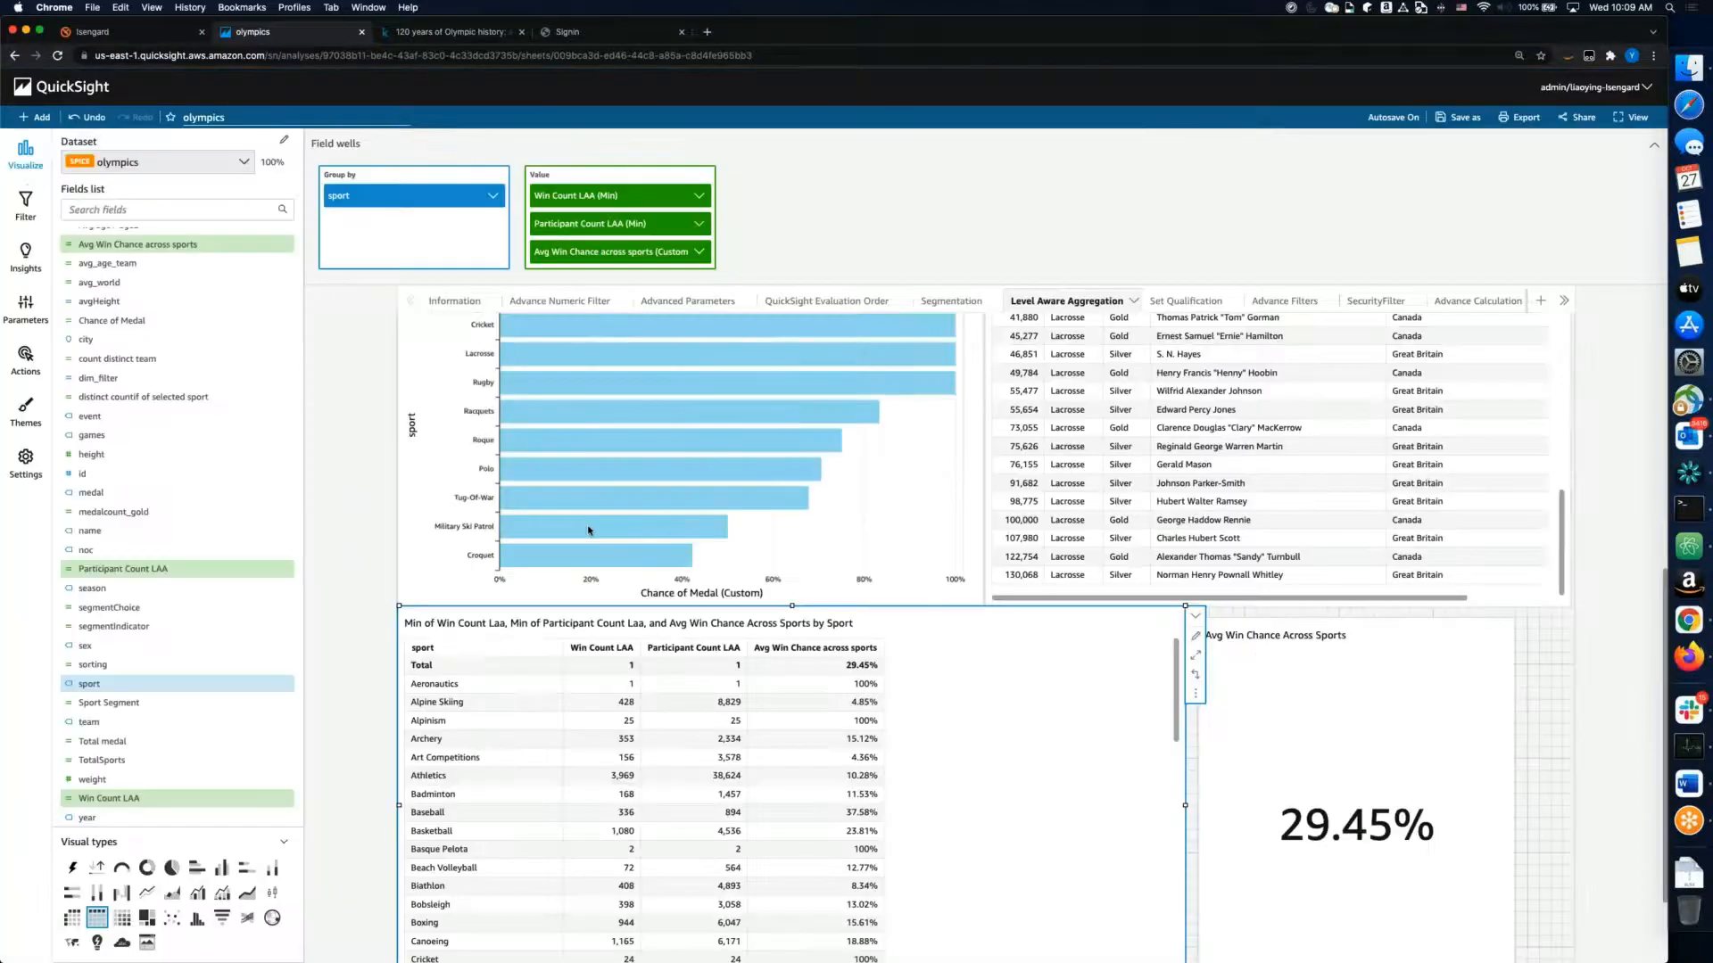
Step: Open the Participant Count LAA calculated field, highlight sport in its formula, then close it without saving and deselect the table
{"action": "left_click", "coordinate": [286, 569]}
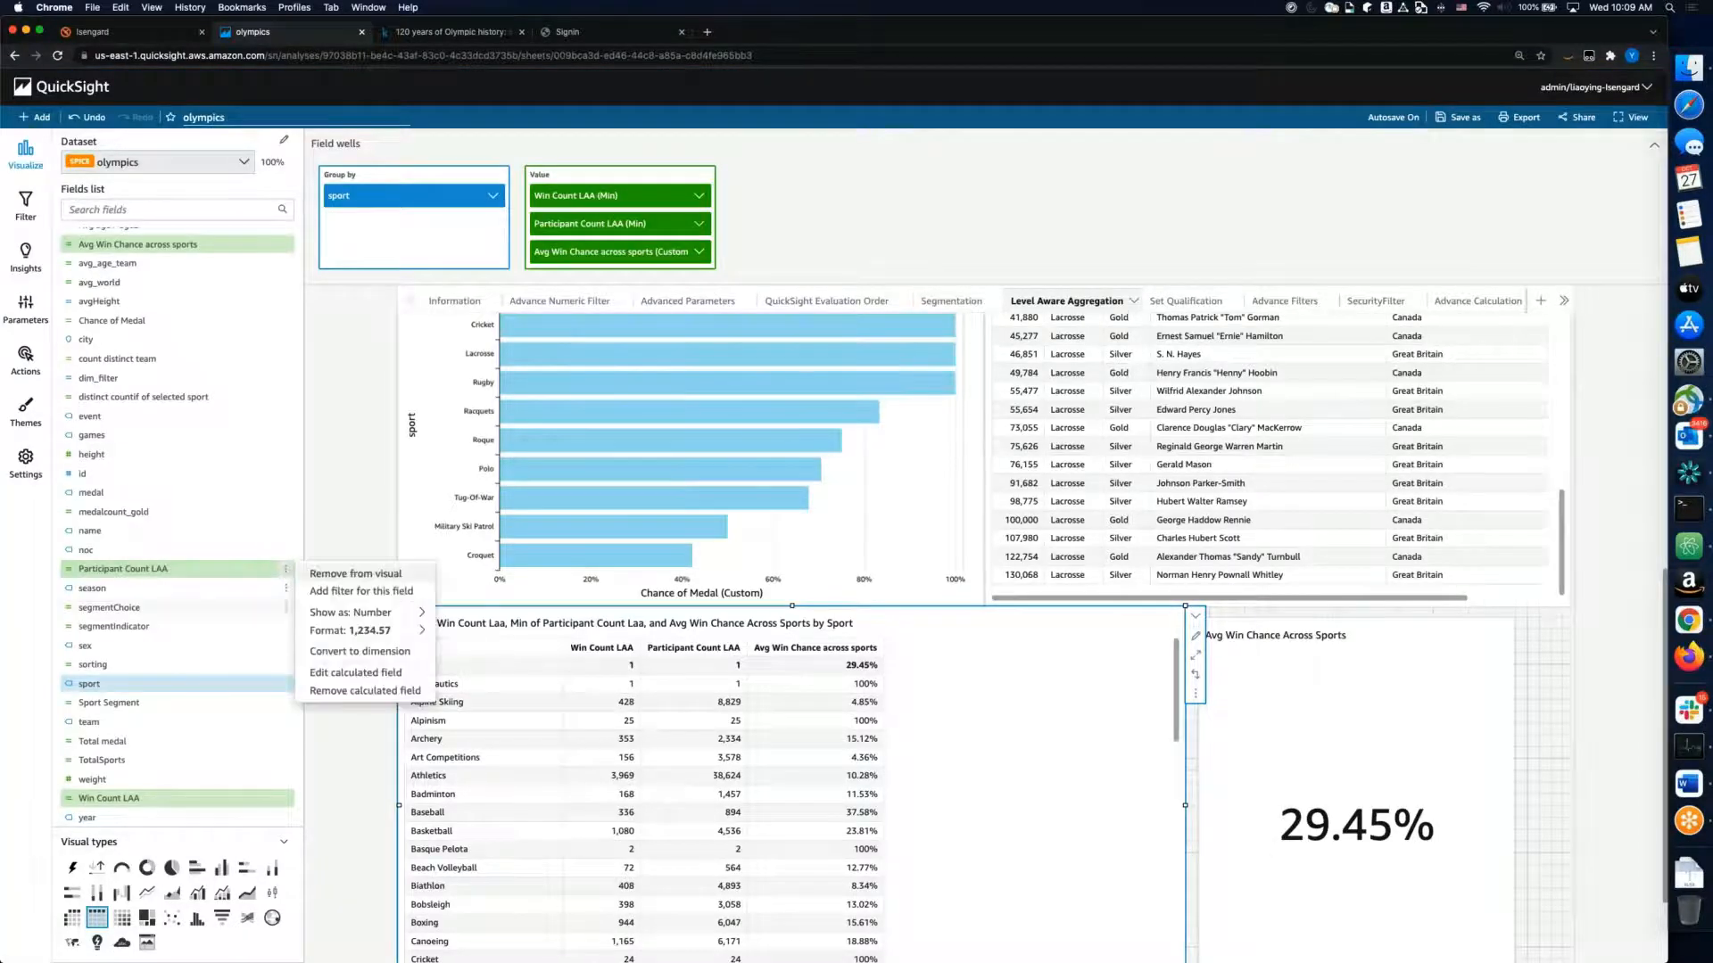
{"action": "left_click", "coordinate": [359, 672]}
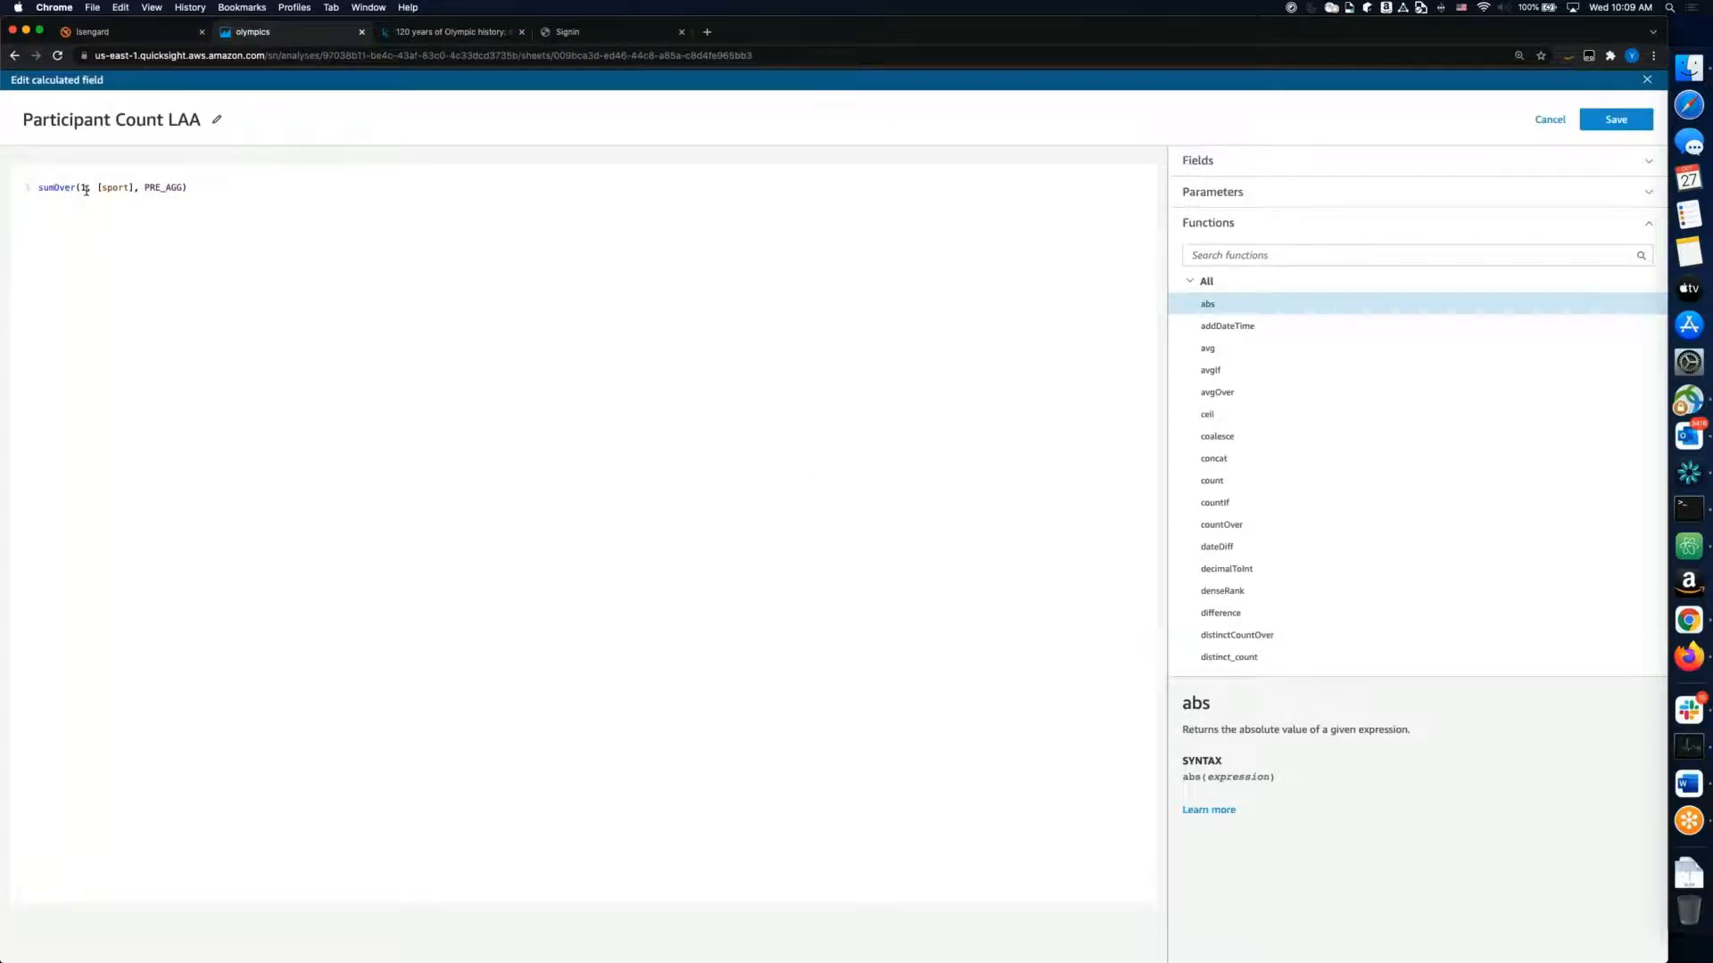
{"action": "double_click", "coordinate": [115, 188]}
{"action": "left_click", "coordinate": [1550, 120]}
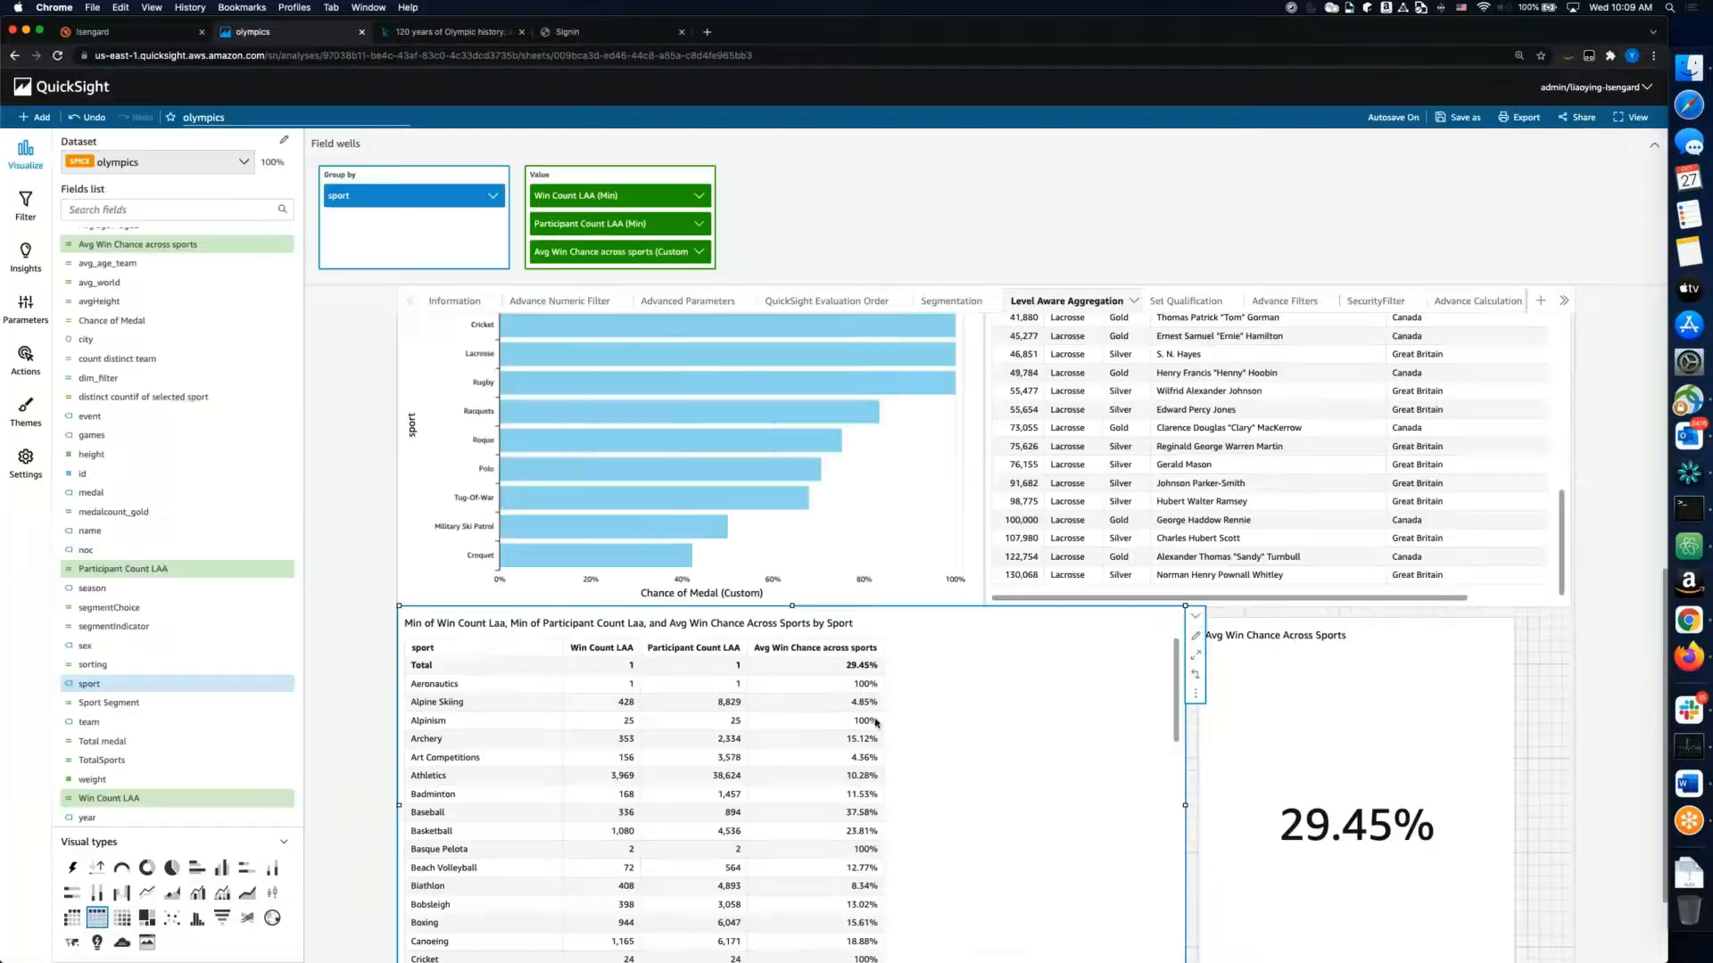
{"action": "left_click", "coordinate": [348, 680]}
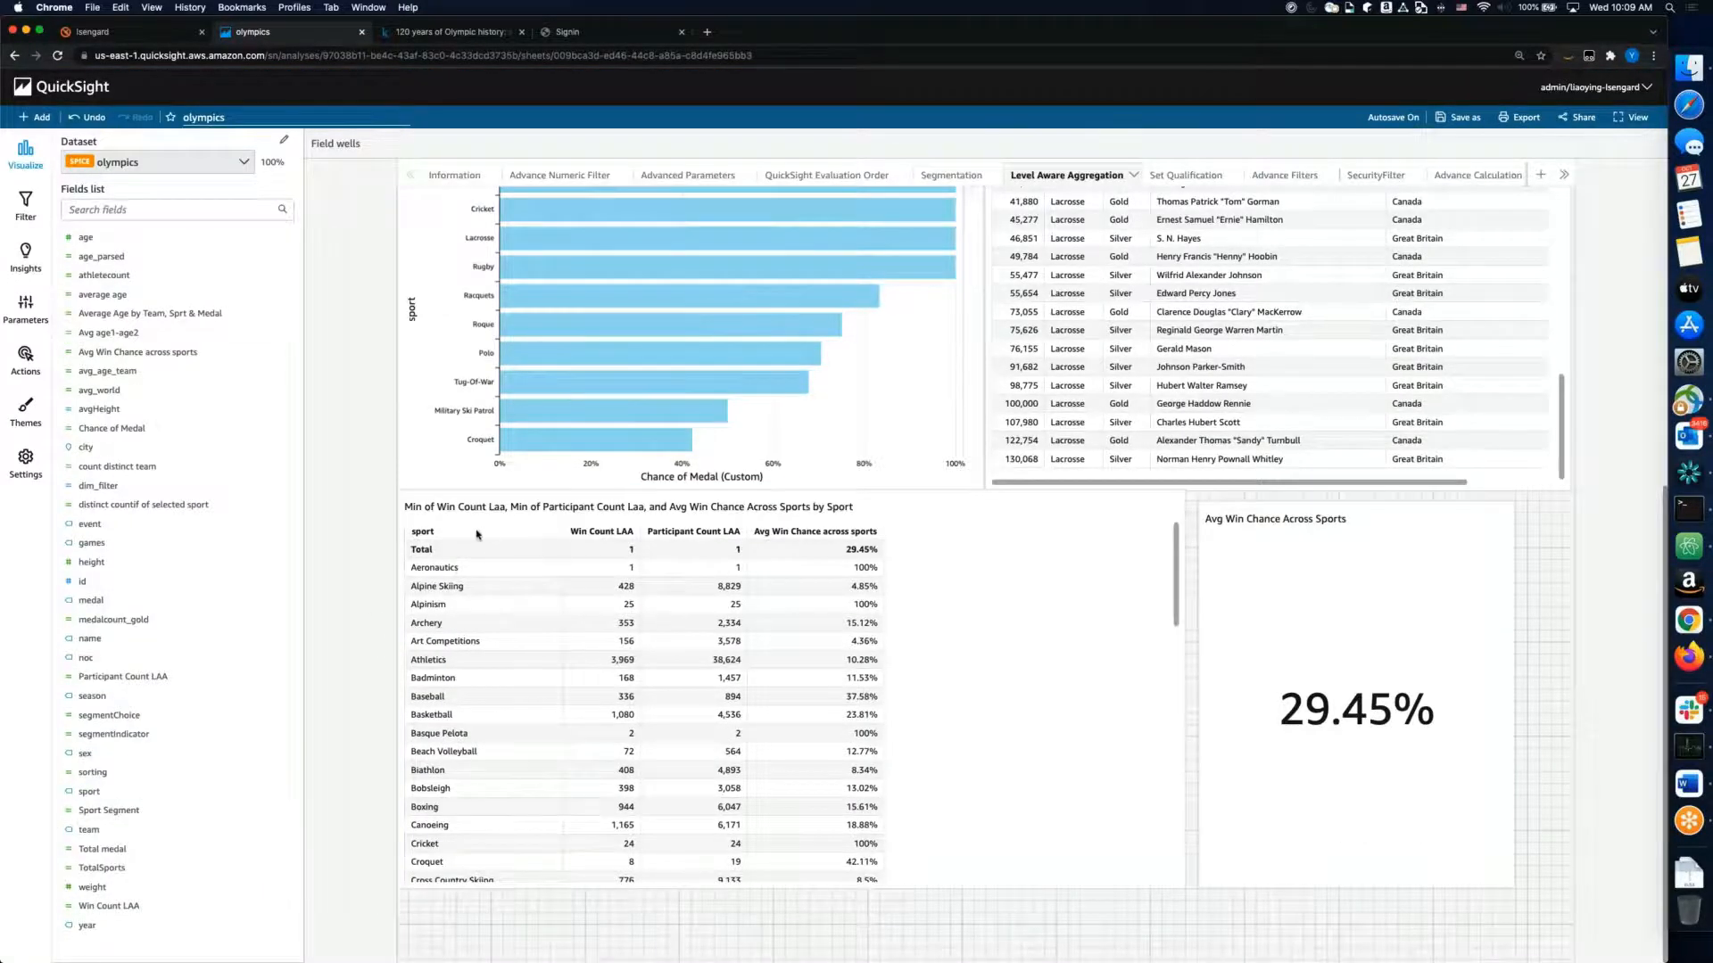
Step: Set the aggregation of Participant Count LAA to Sum in the table of win counts and win chance by sport
{"action": "left_click", "coordinate": [512, 548]}
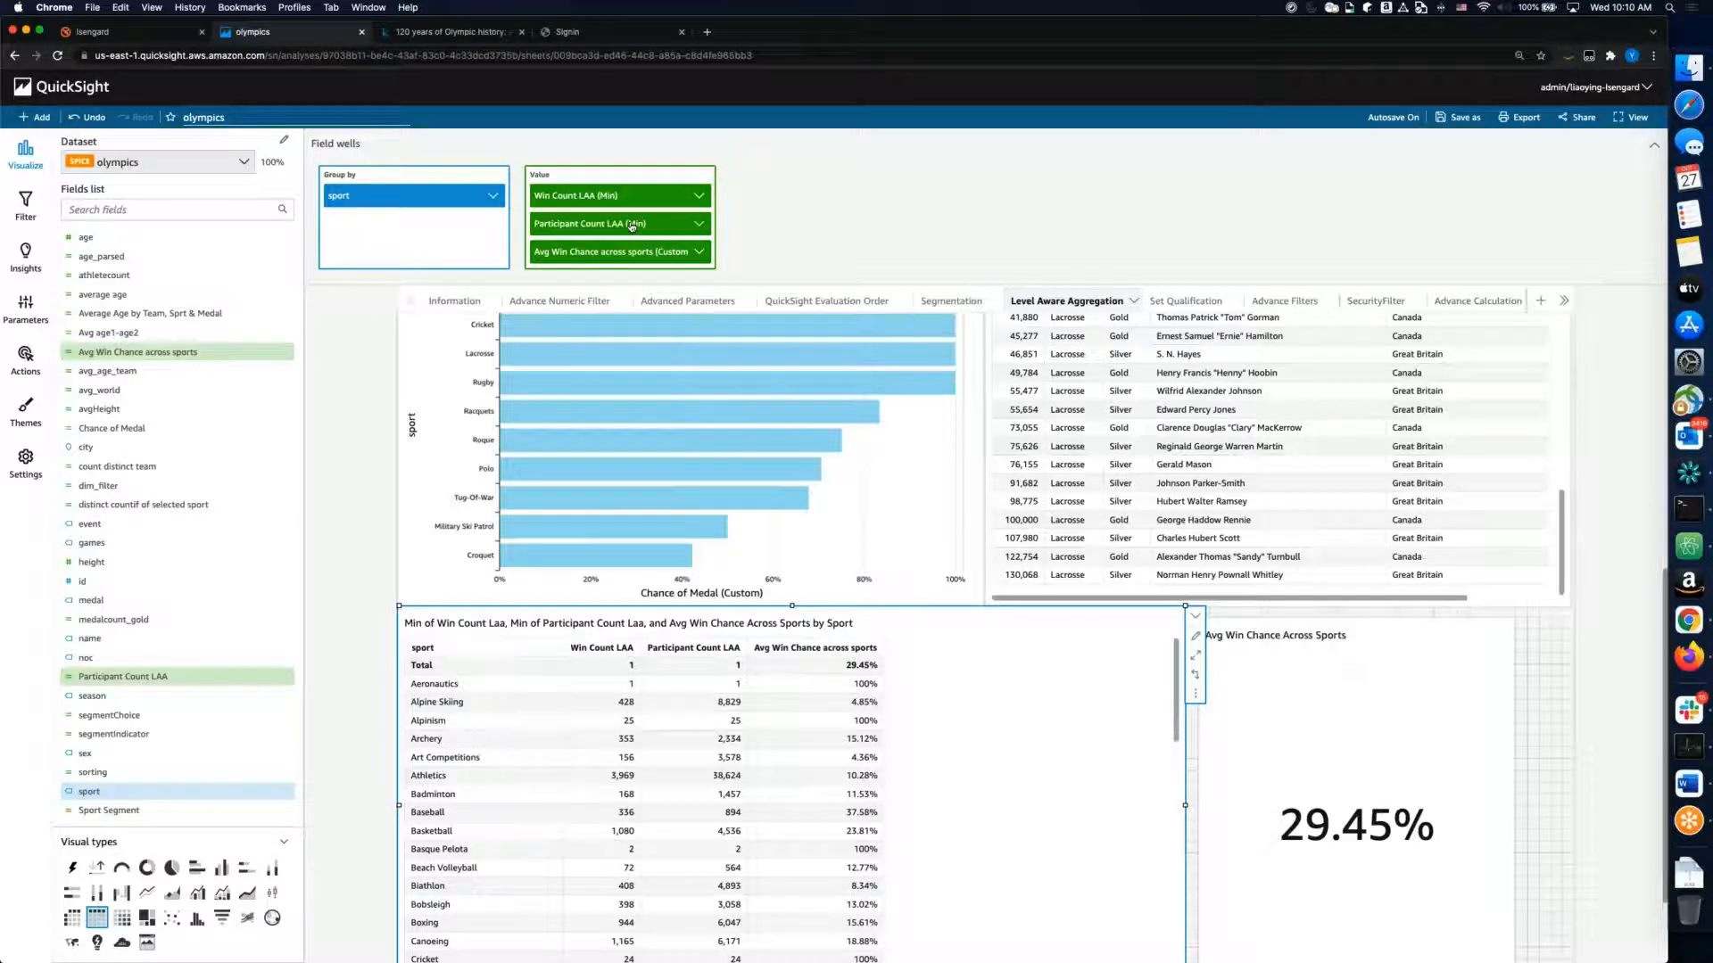
{"action": "left_click", "coordinate": [699, 224]}
{"action": "mouse_move", "coordinate": [833, 257]}
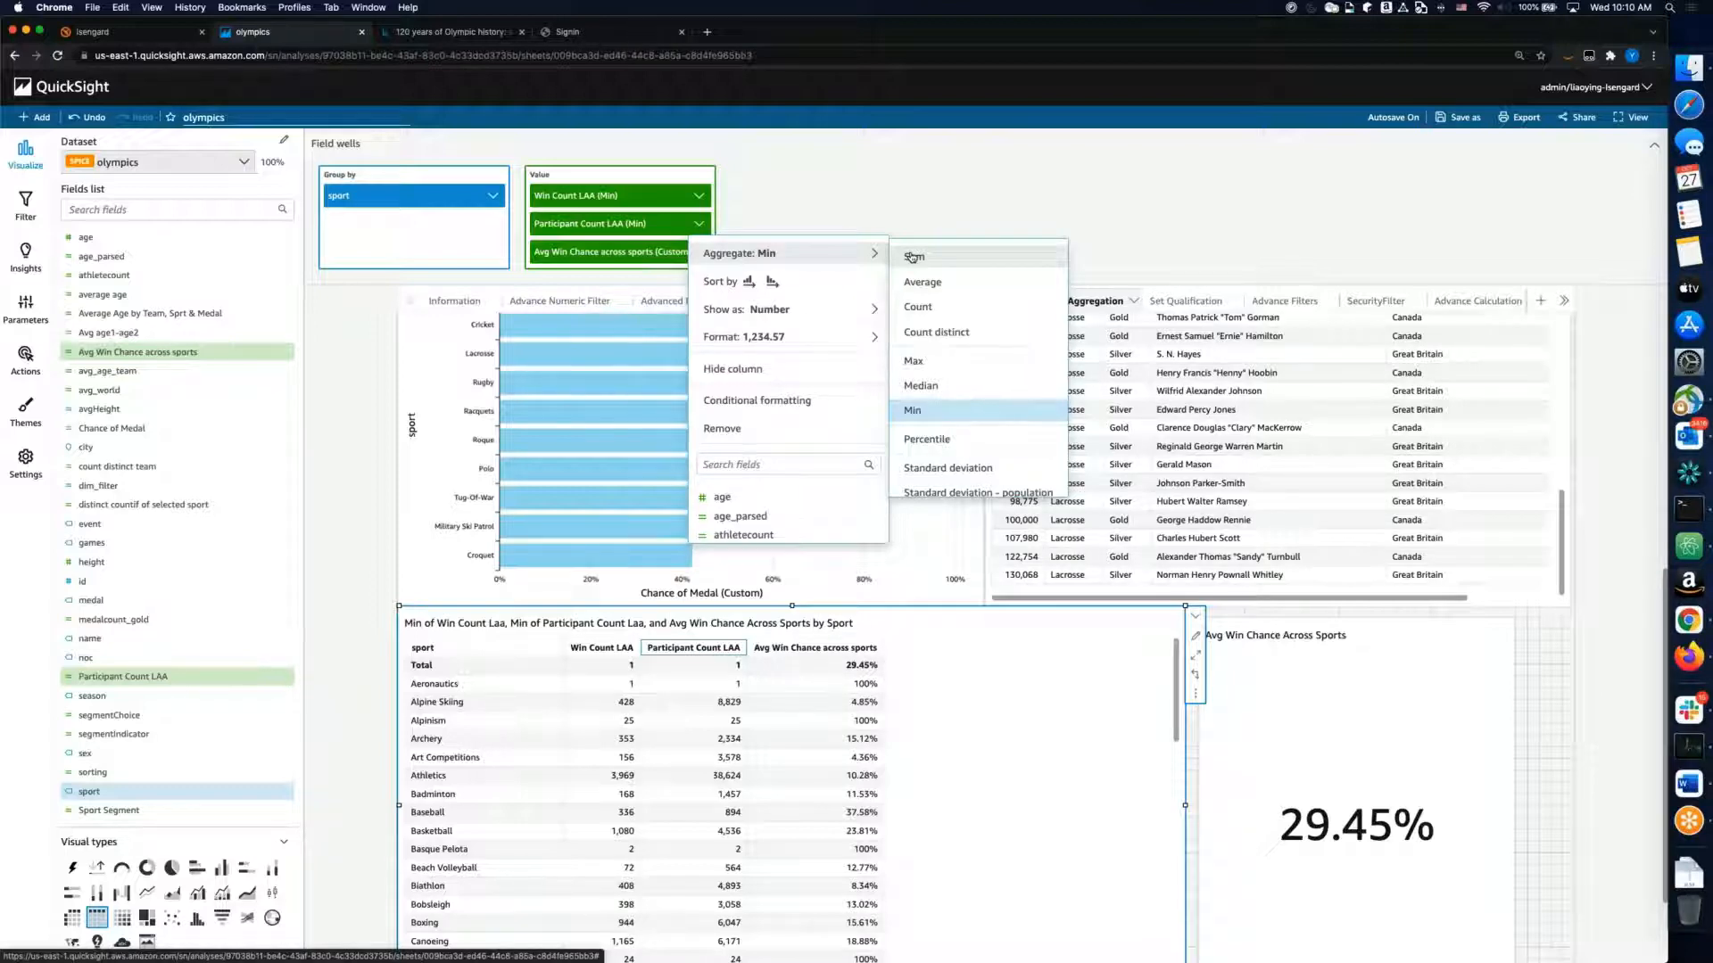
{"action": "left_click", "coordinate": [882, 214]}
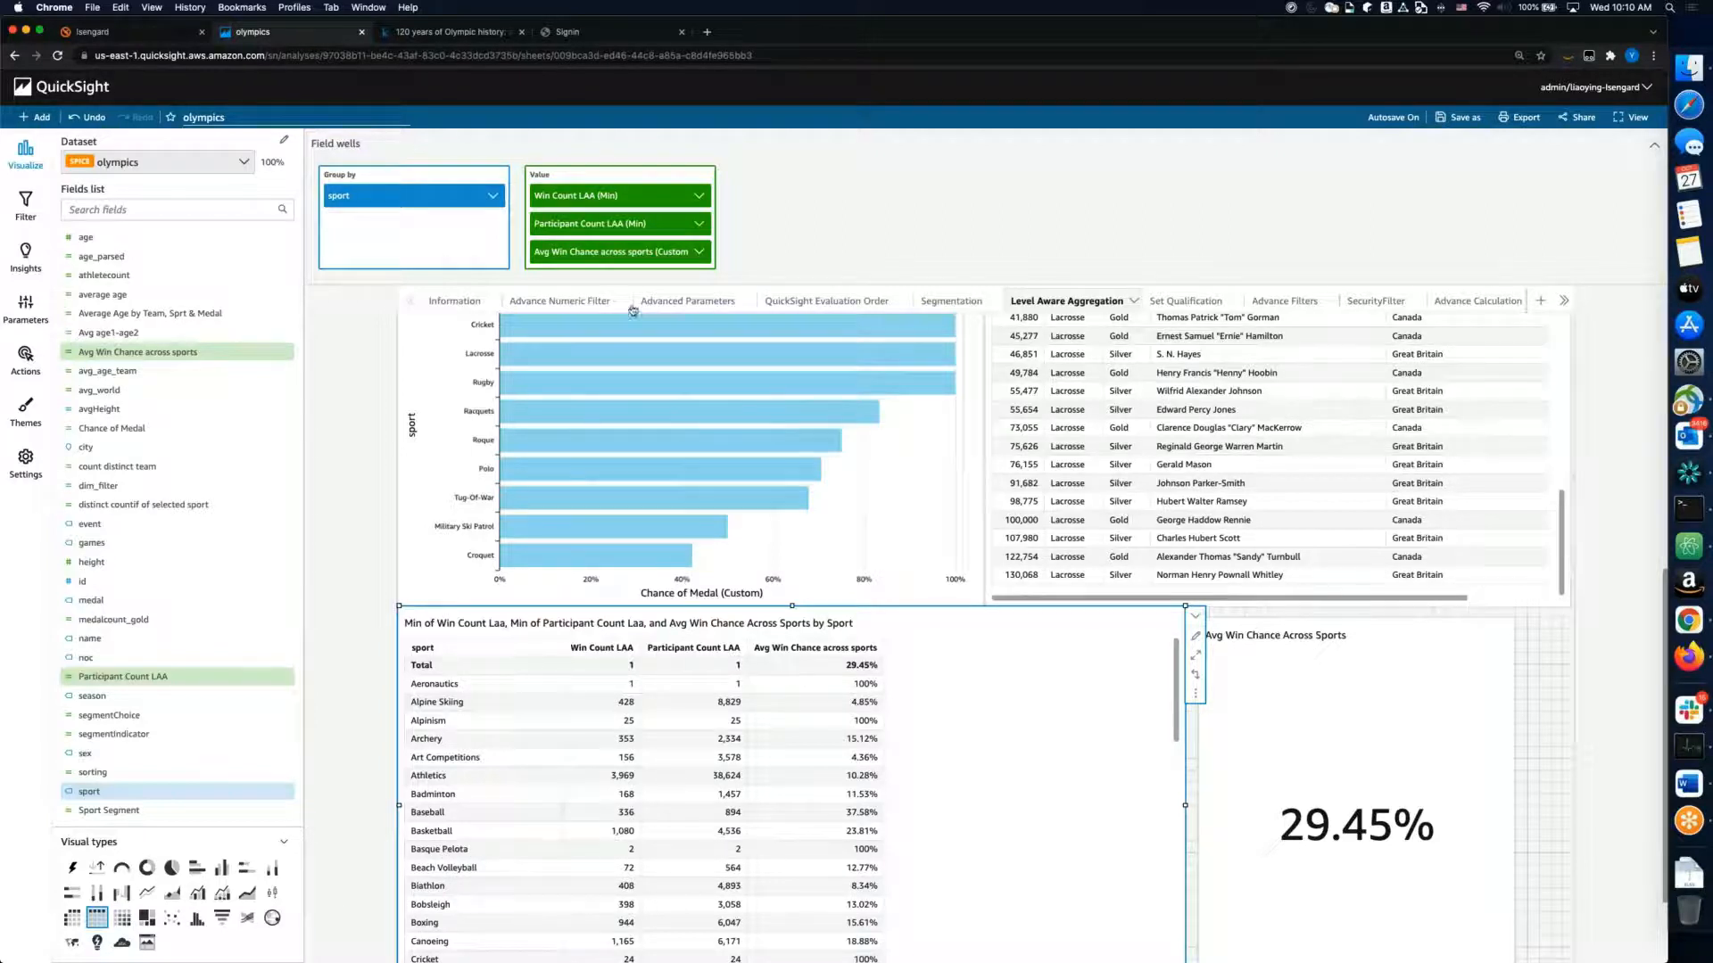
{"action": "left_click", "coordinate": [699, 223]}
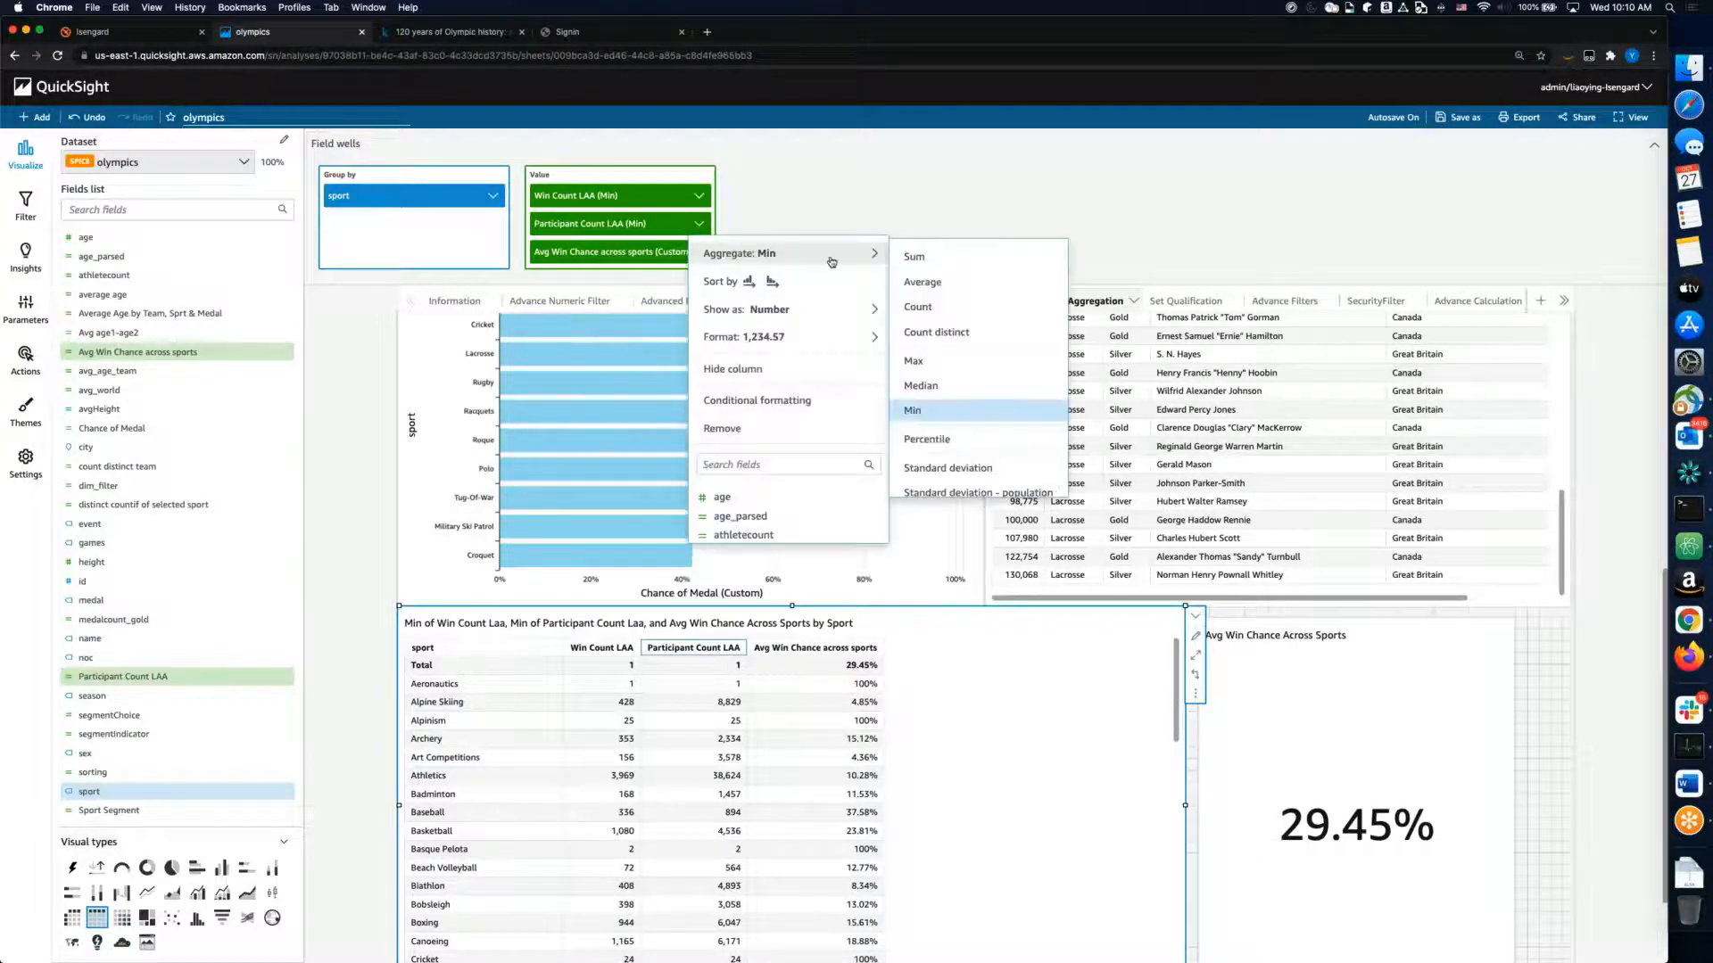
{"action": "left_click", "coordinate": [939, 262]}
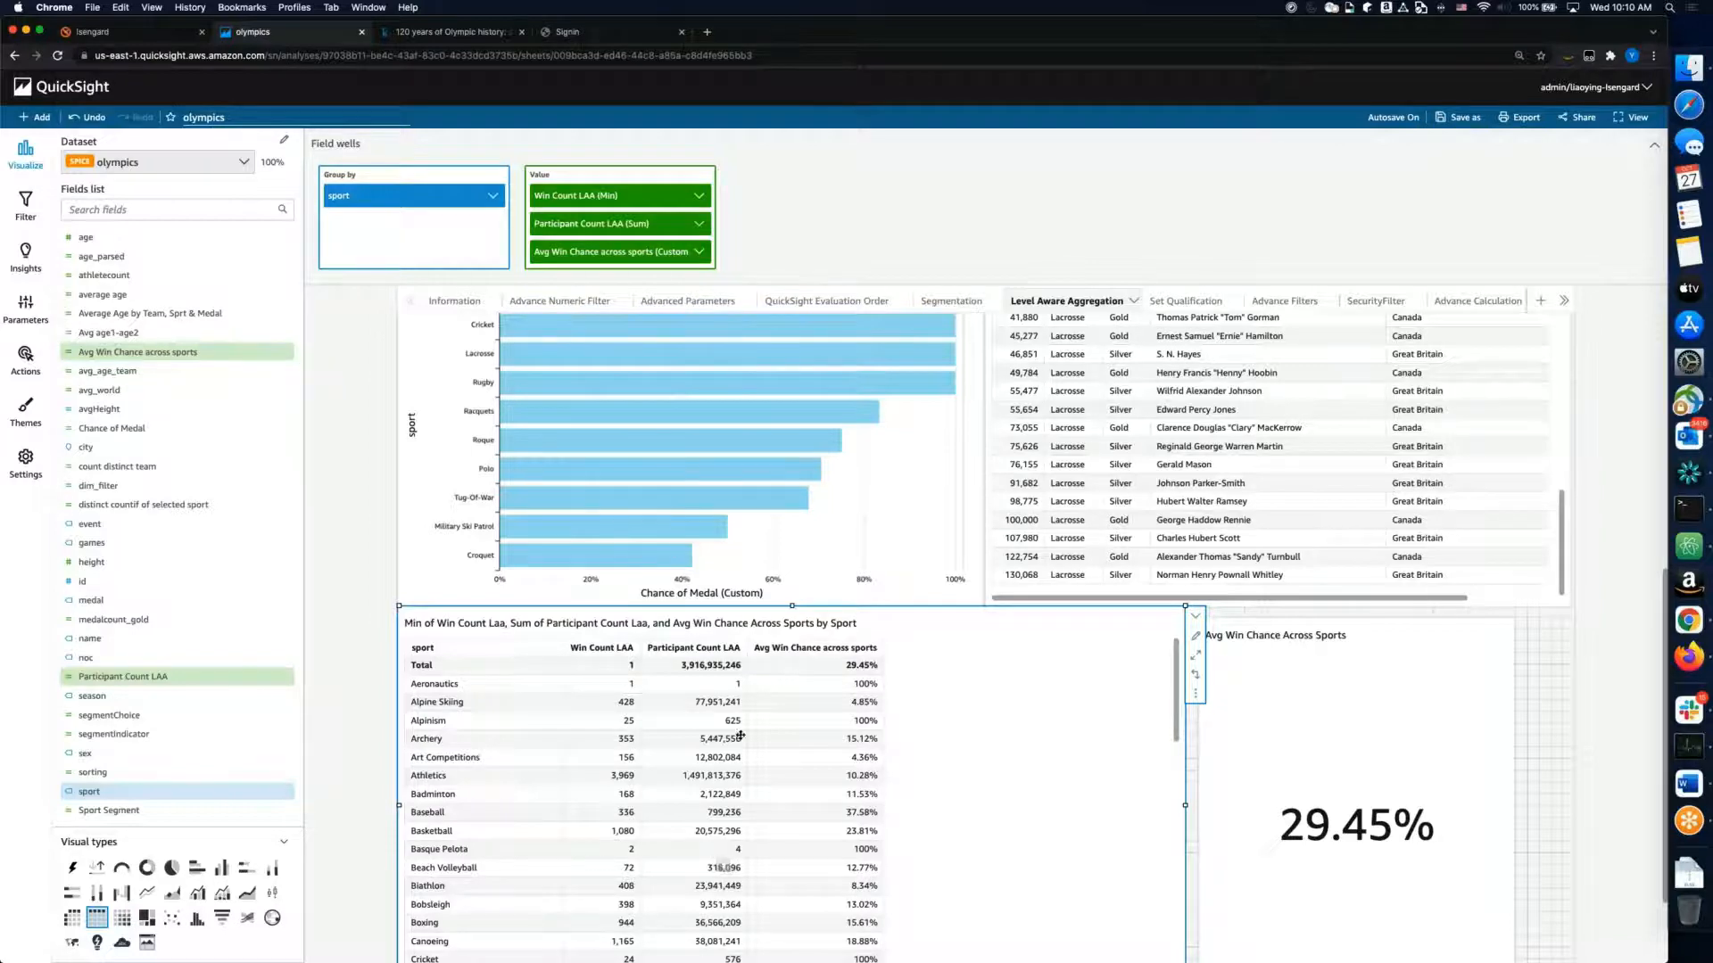
Step: Set the aggregation of Participant Count LAA back to Min in the by-sport table
{"action": "left_click", "coordinate": [699, 223]}
{"action": "mouse_move", "coordinate": [770, 252]}
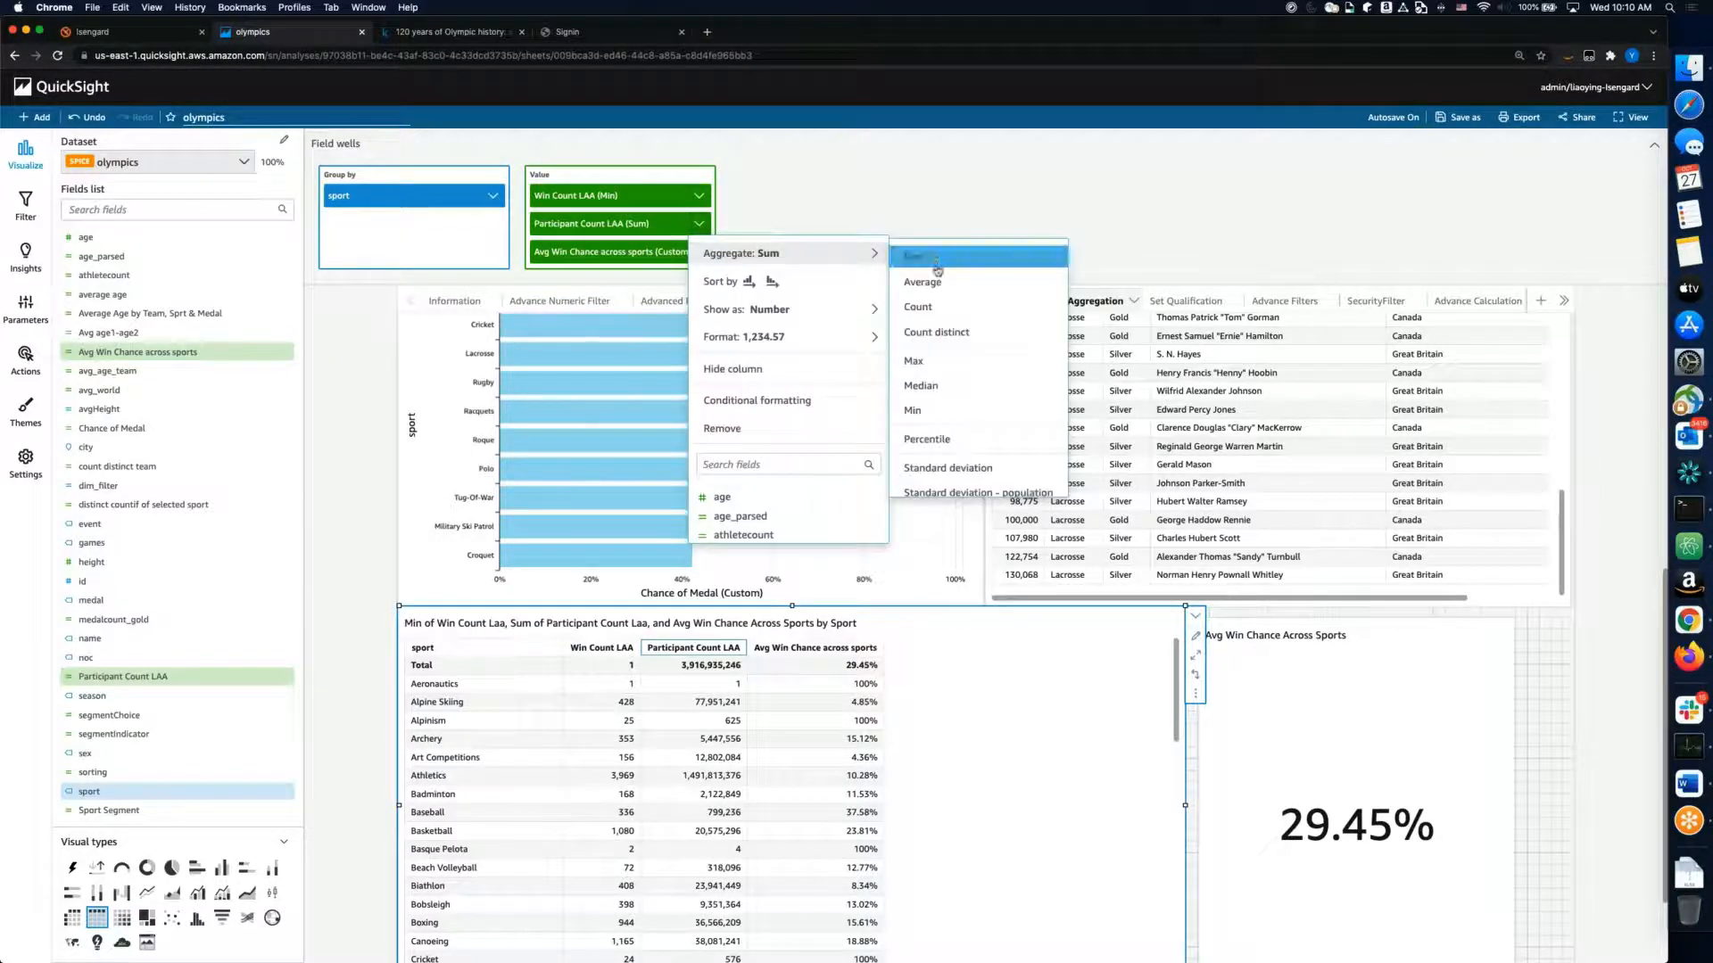
{"action": "left_click", "coordinate": [911, 409]}
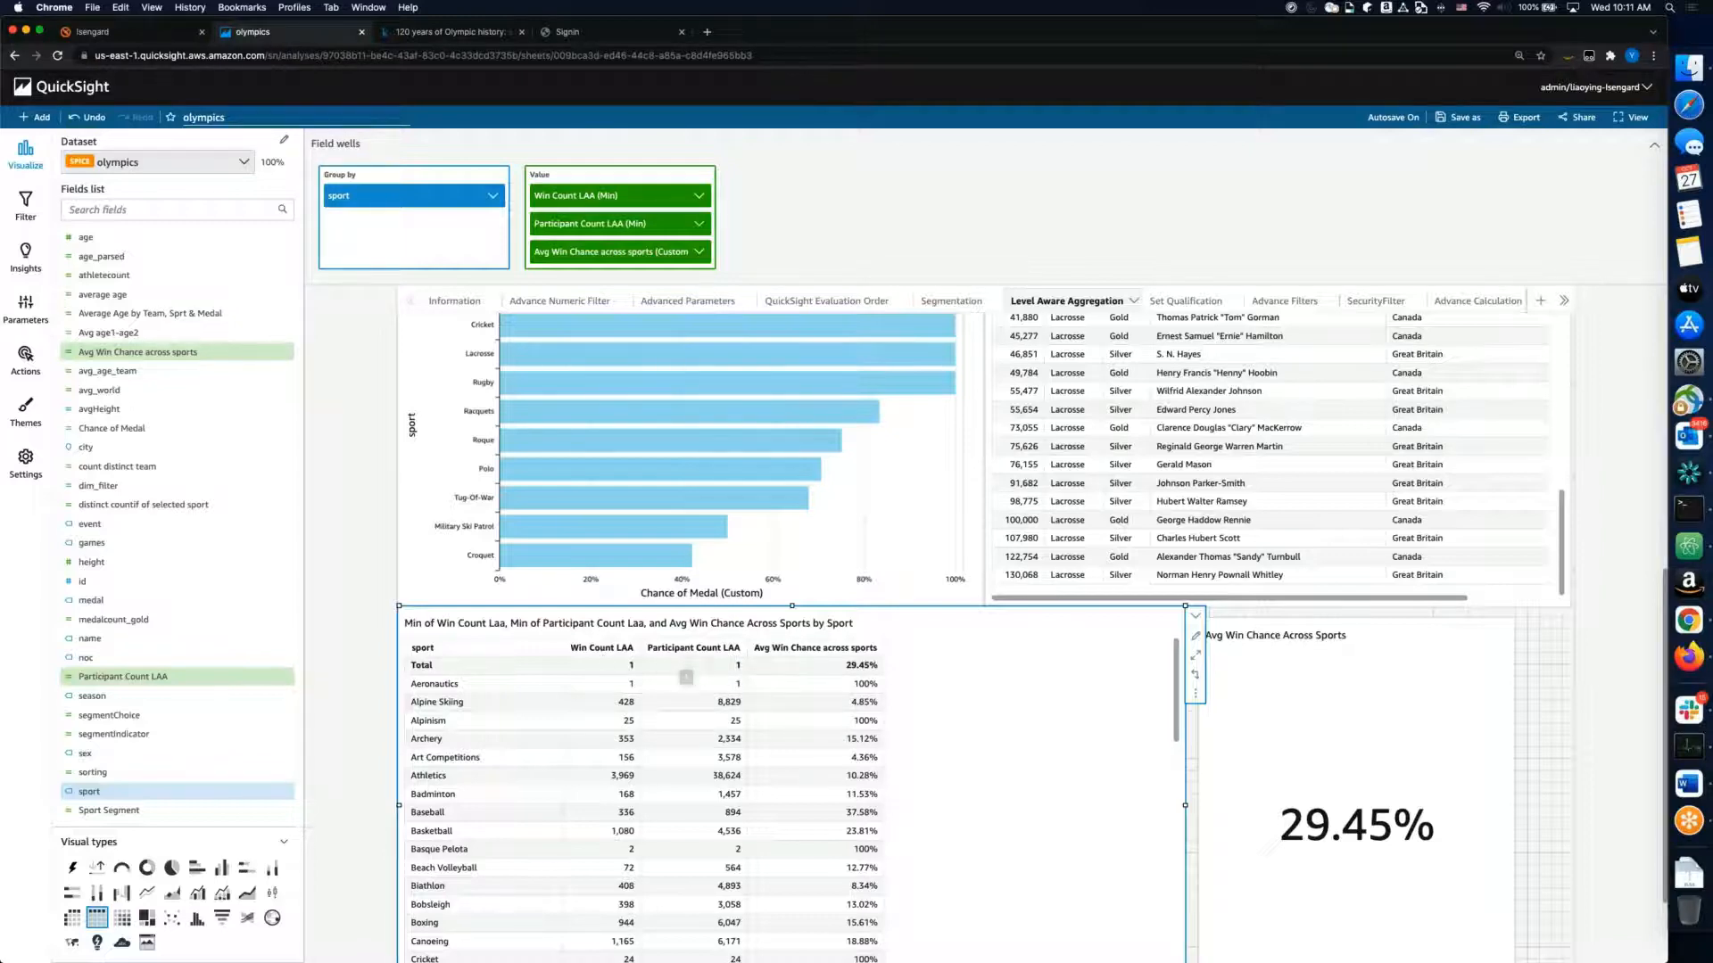
Step: Examine the formula of the calculated field Avg Win Chance across sports and leave the editor without saving
{"action": "scroll", "coordinate": [258, 602], "scroll_direction": "down", "scroll_amount": 3}
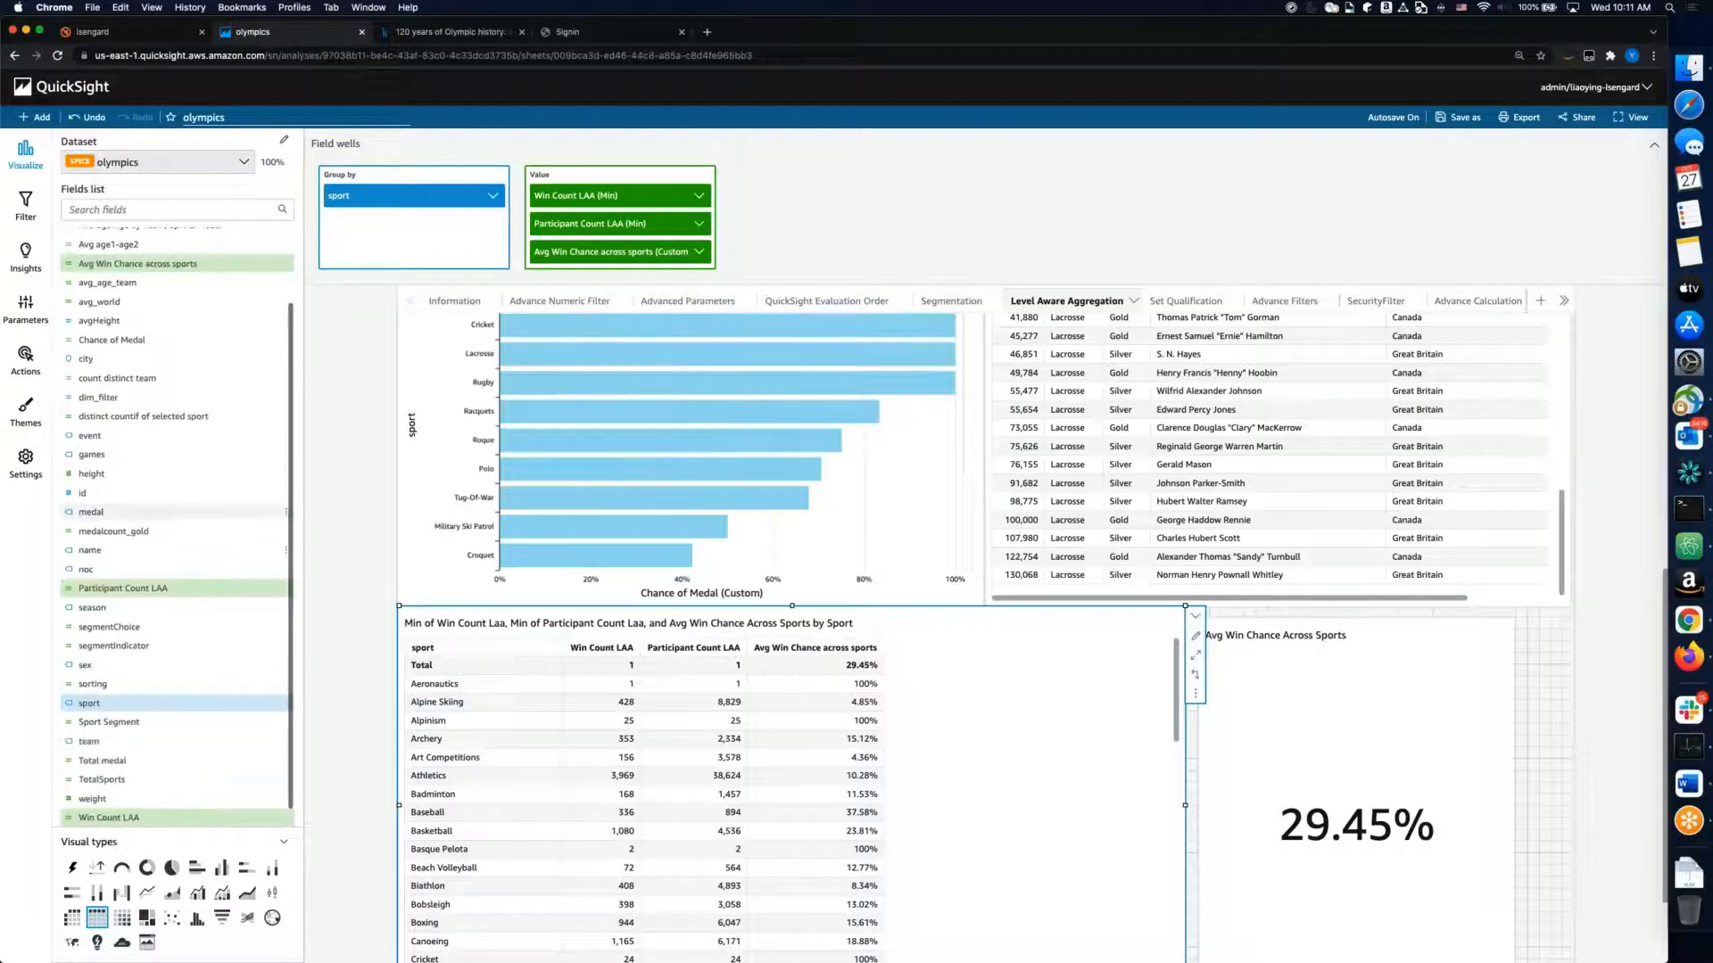
{"action": "scroll", "coordinate": [251, 575], "scroll_direction": "up", "scroll_amount": 3}
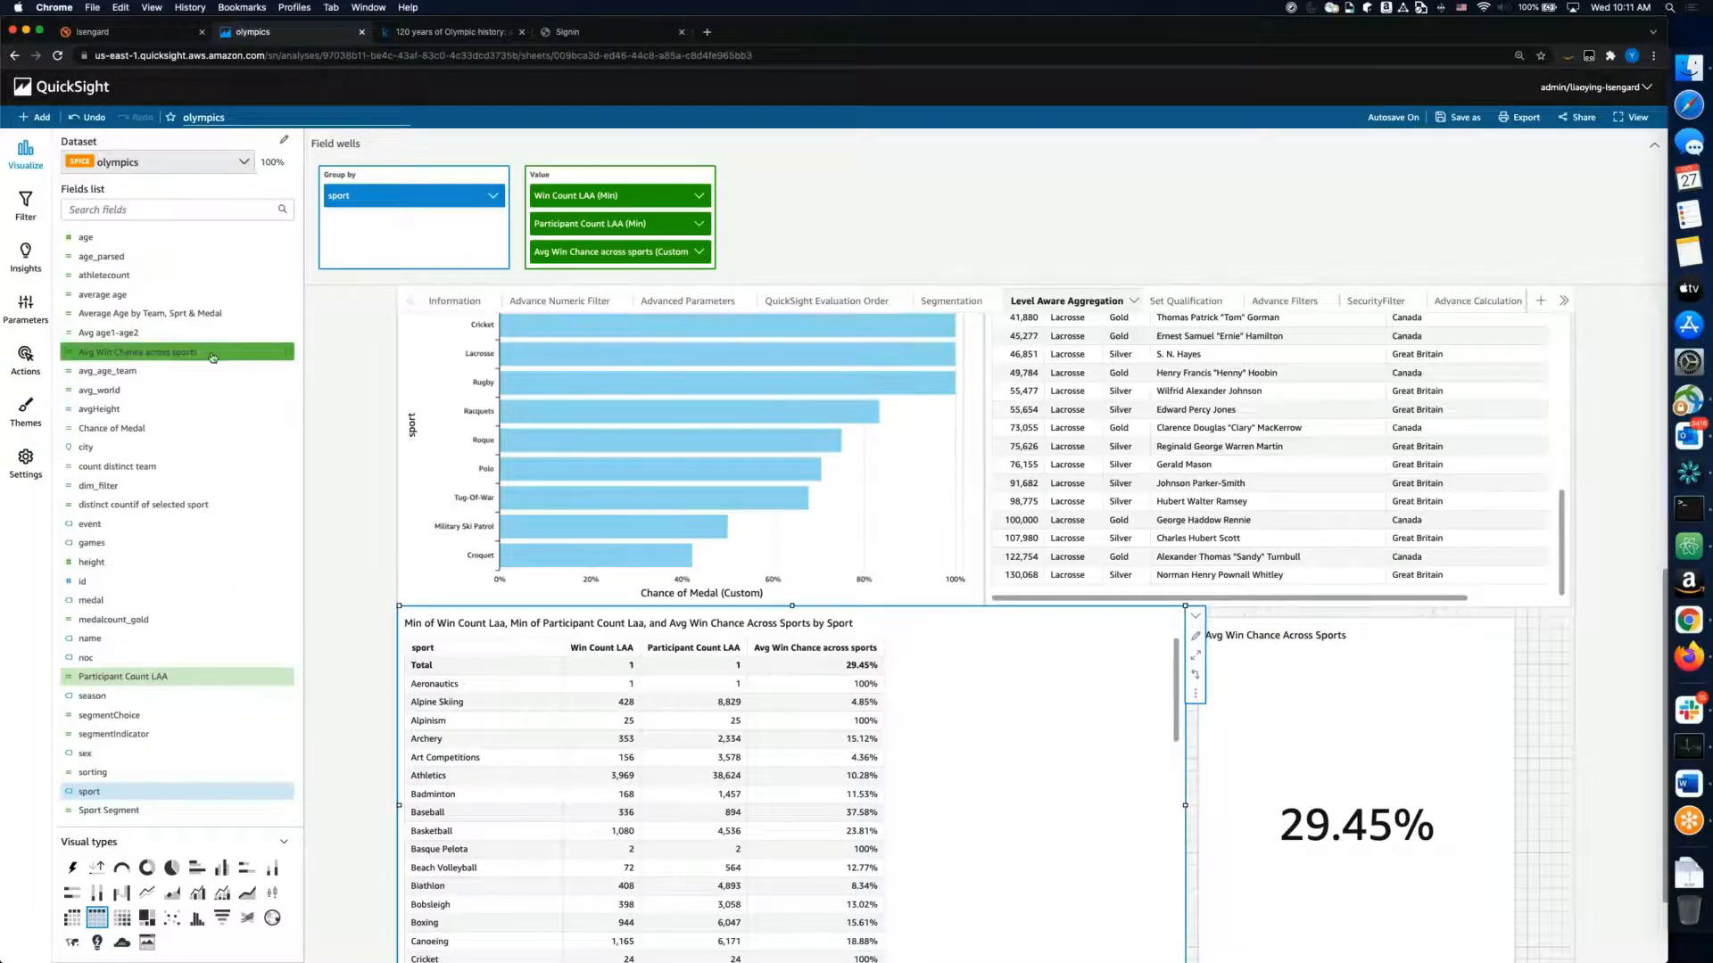
{"action": "left_click", "coordinate": [285, 352]}
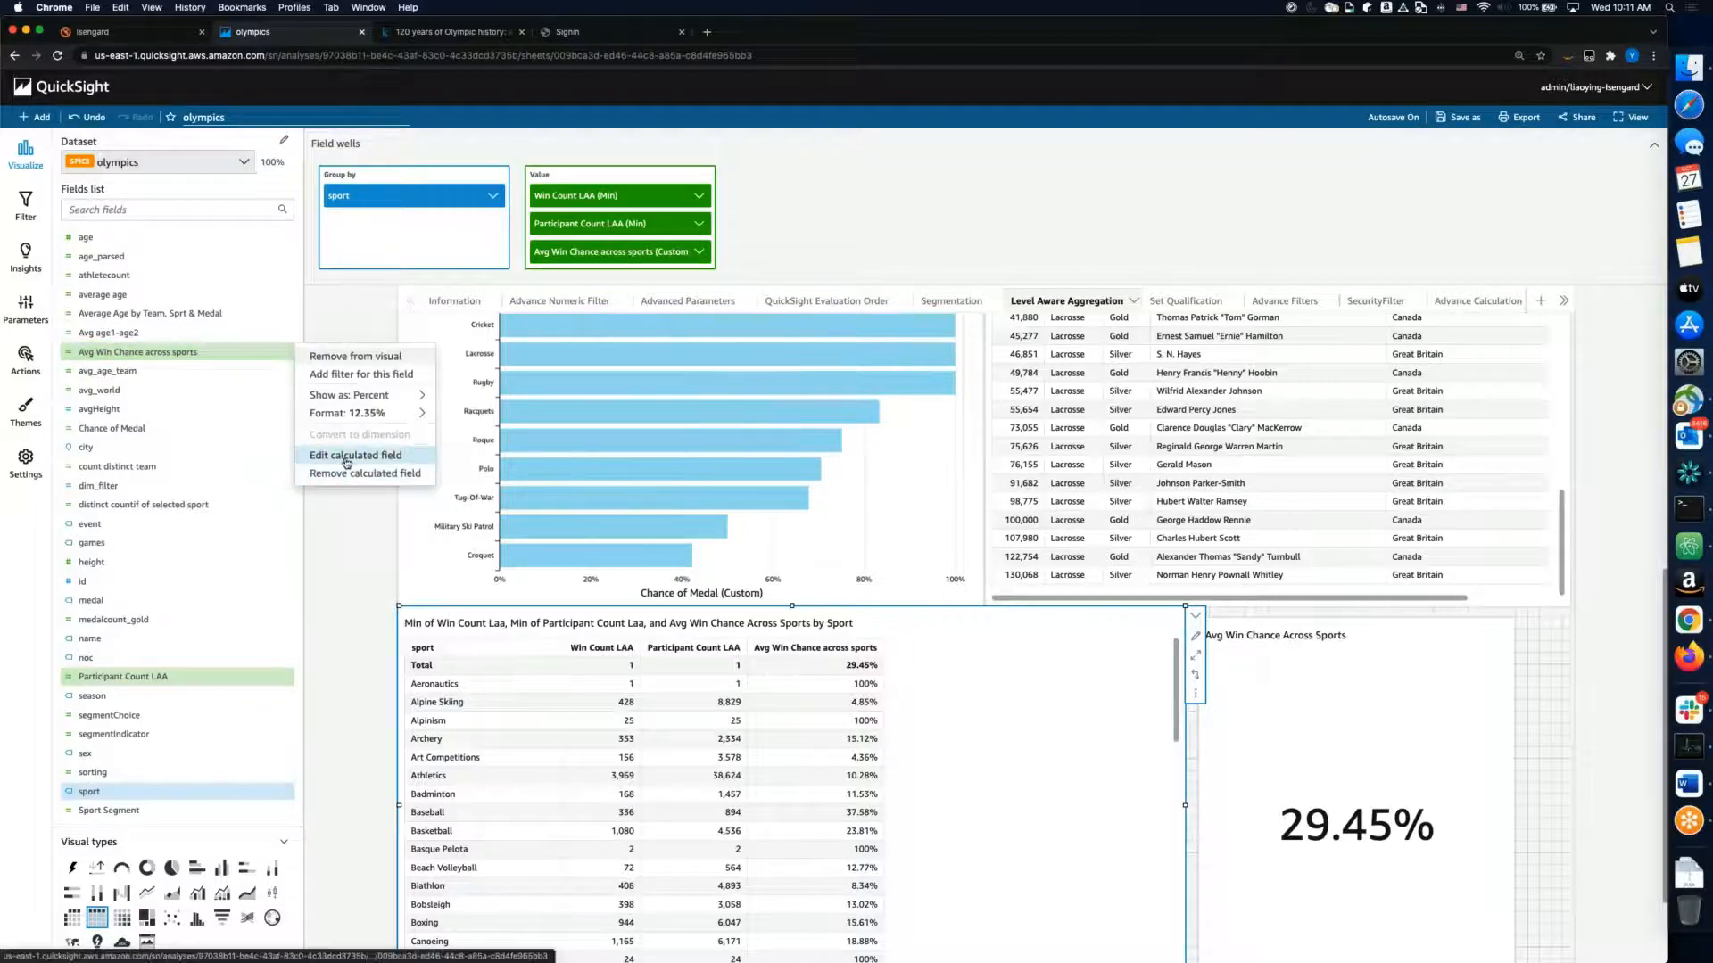
{"action": "left_click", "coordinate": [346, 462]}
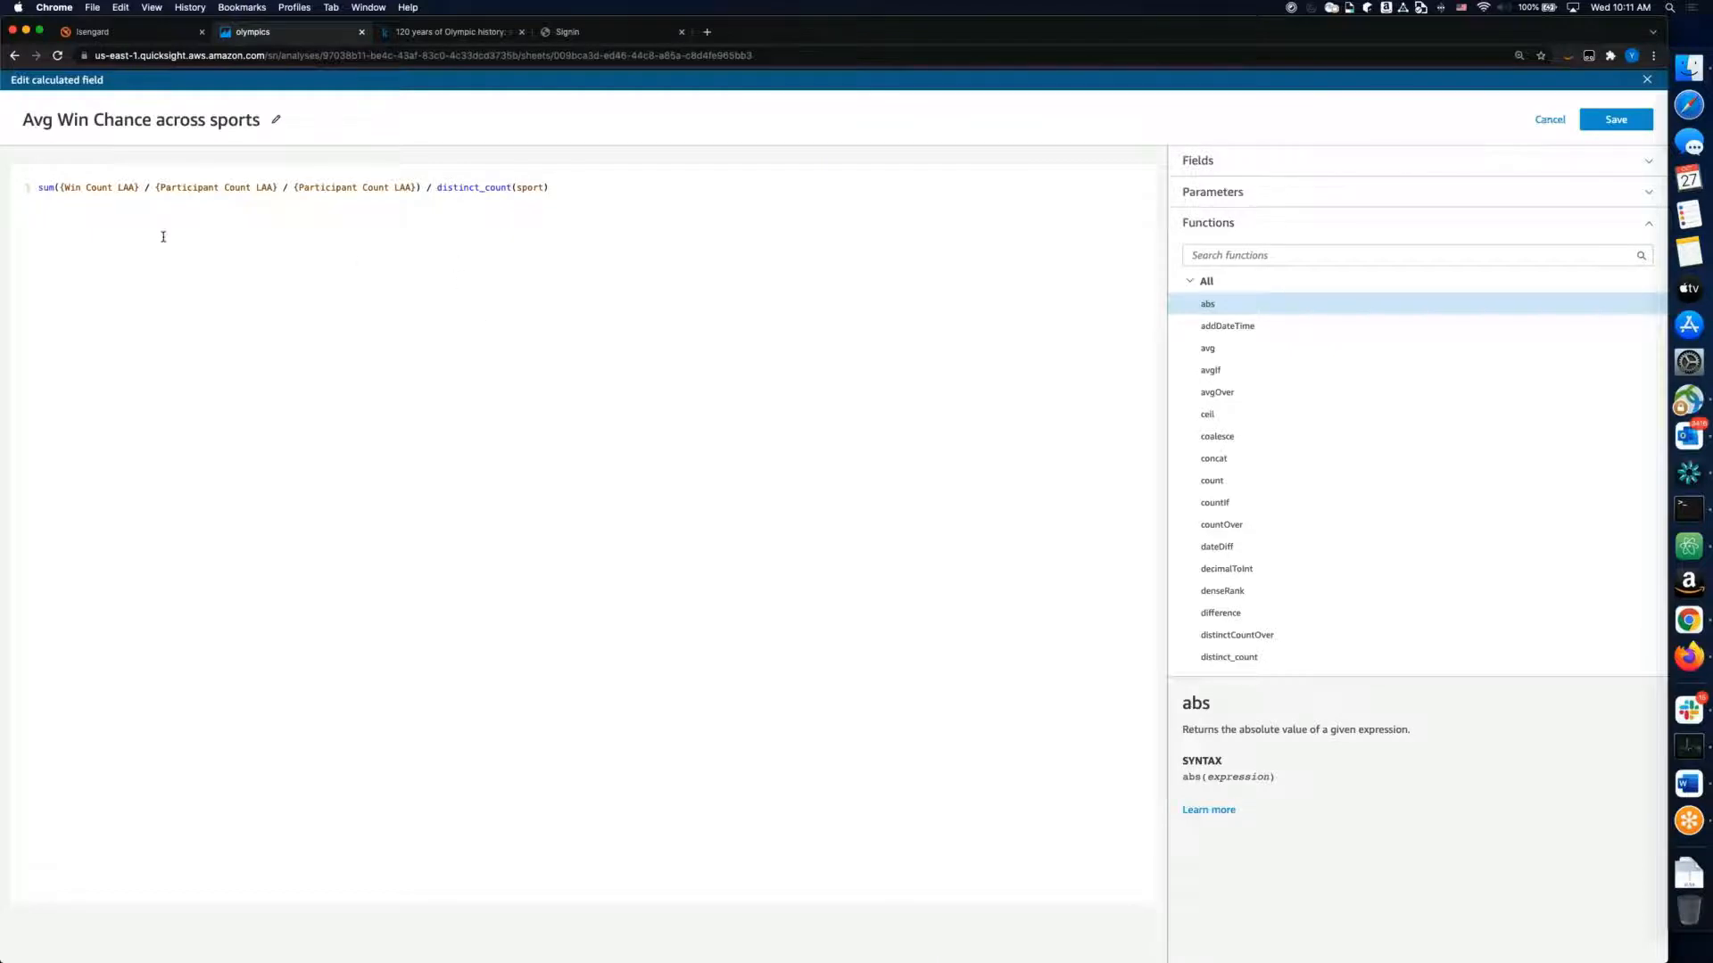
{"action": "double_click", "coordinate": [92, 188]}
{"action": "double_click", "coordinate": [195, 187]}
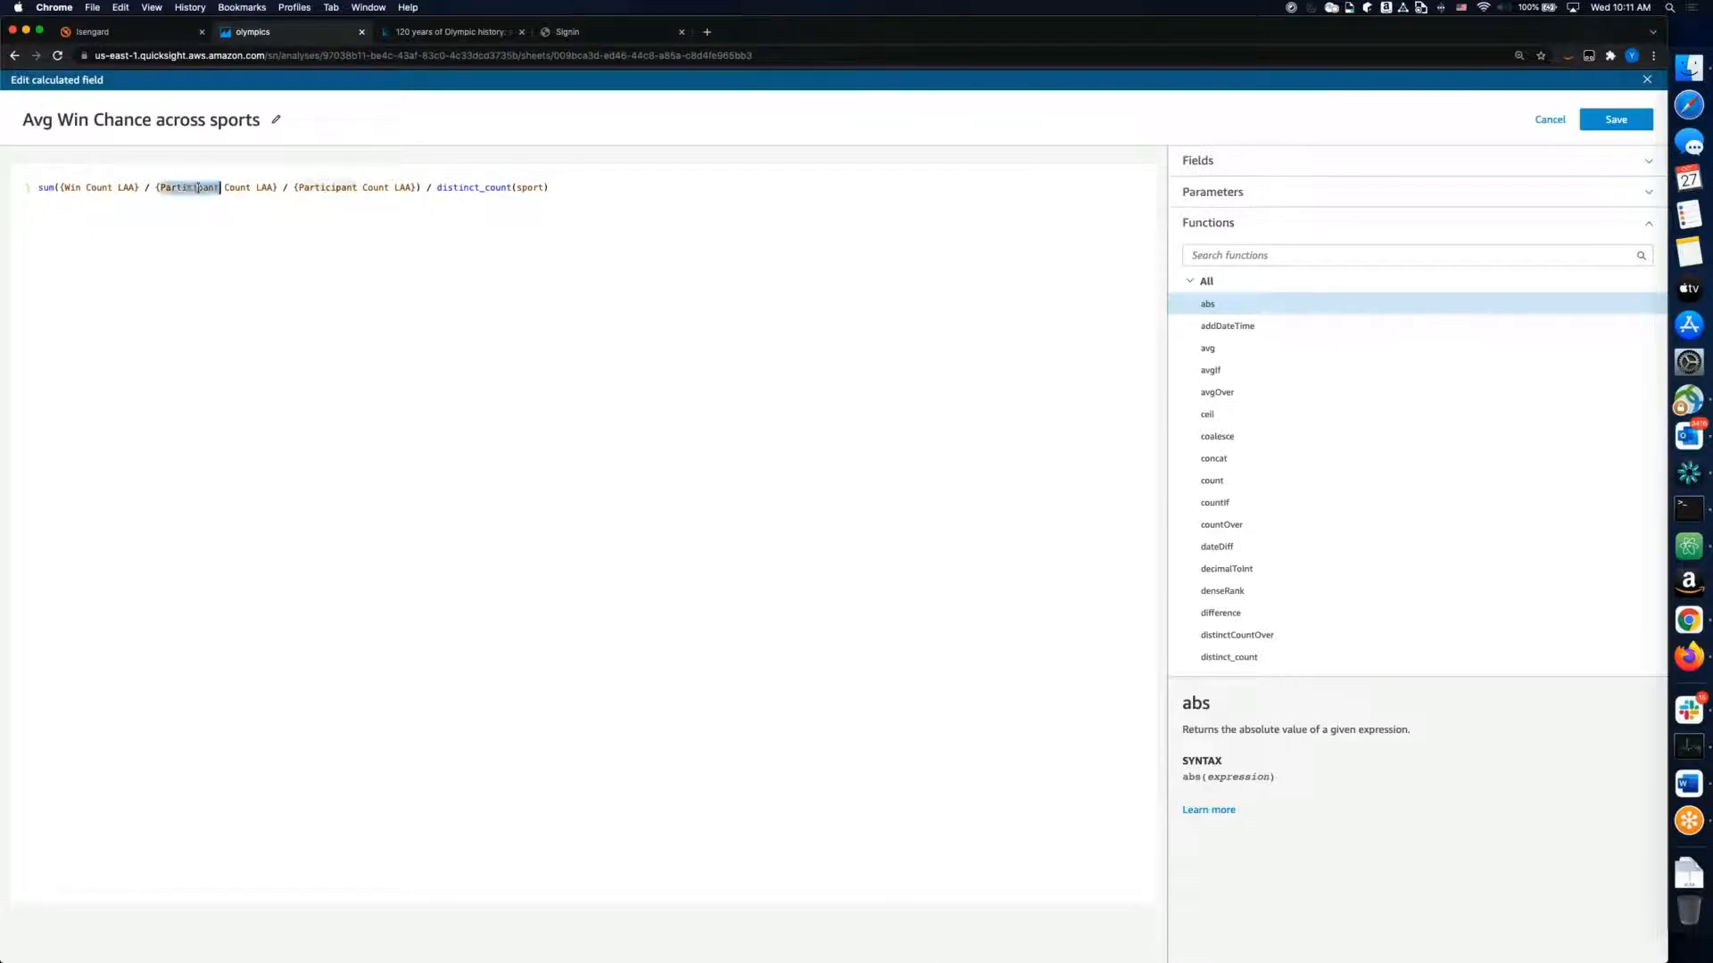
{"action": "left_click", "coordinate": [326, 188]}
{"action": "double_click", "coordinate": [326, 188]}
{"action": "left_click_drag", "start_coordinate": [424, 188], "coordinate": [55, 188]}
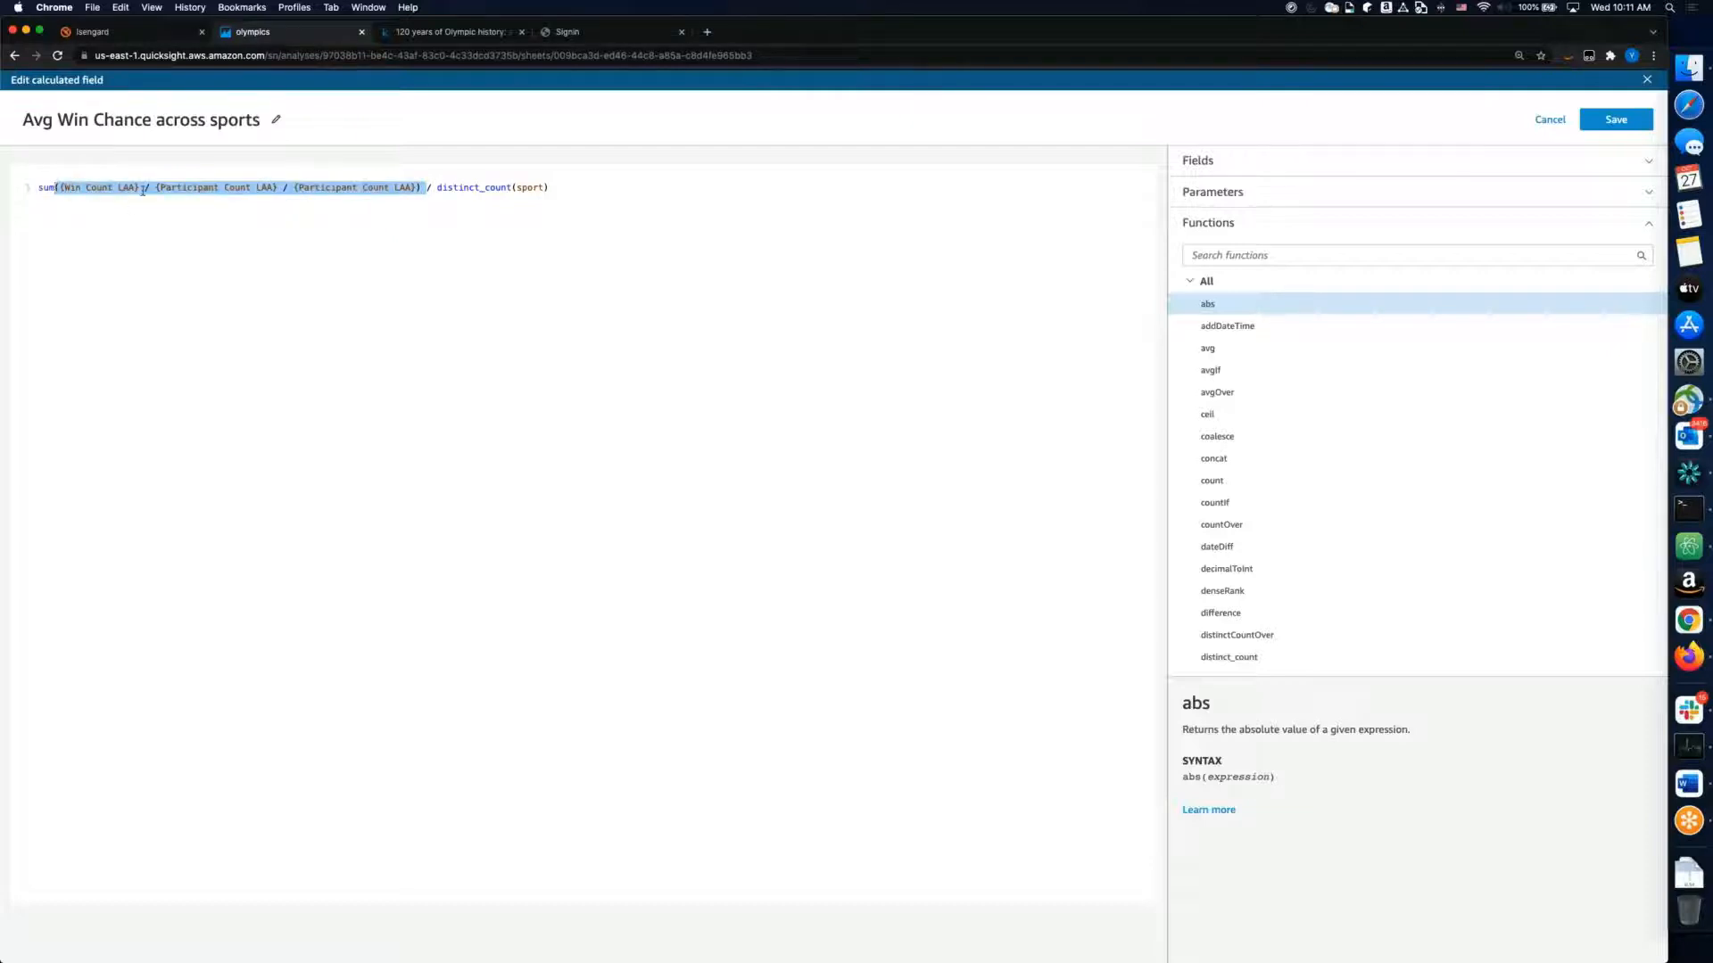
{"action": "left_click", "coordinate": [215, 285]}
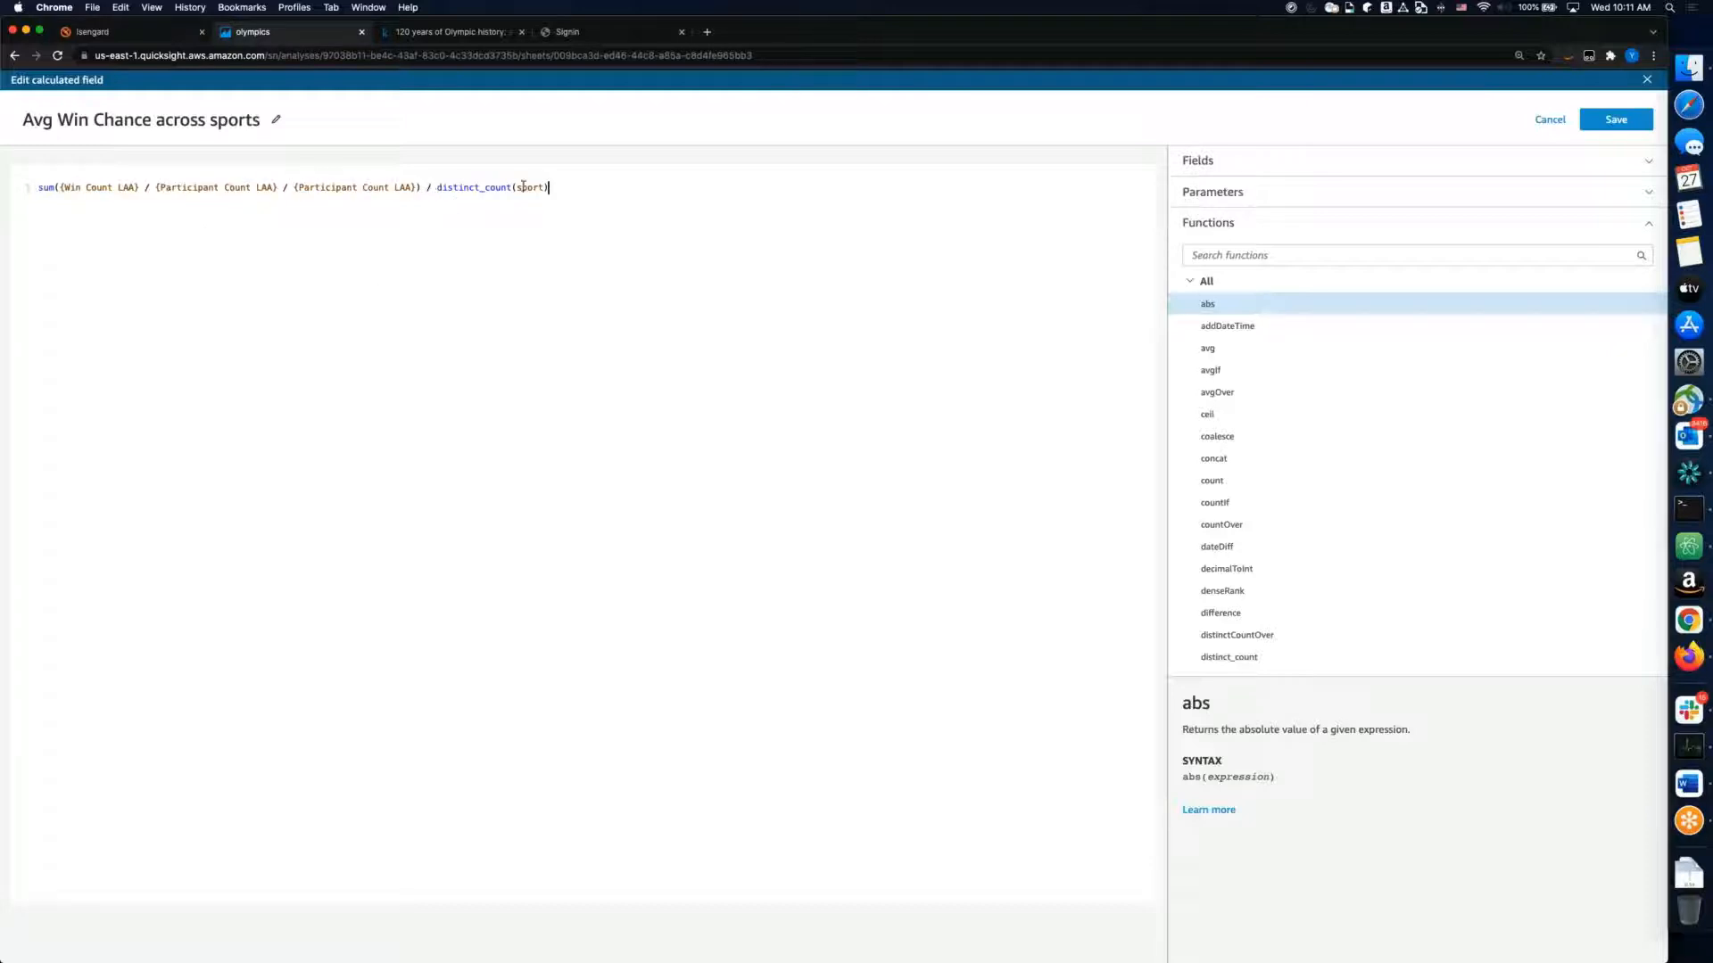
{"action": "left_click", "coordinate": [1549, 120]}
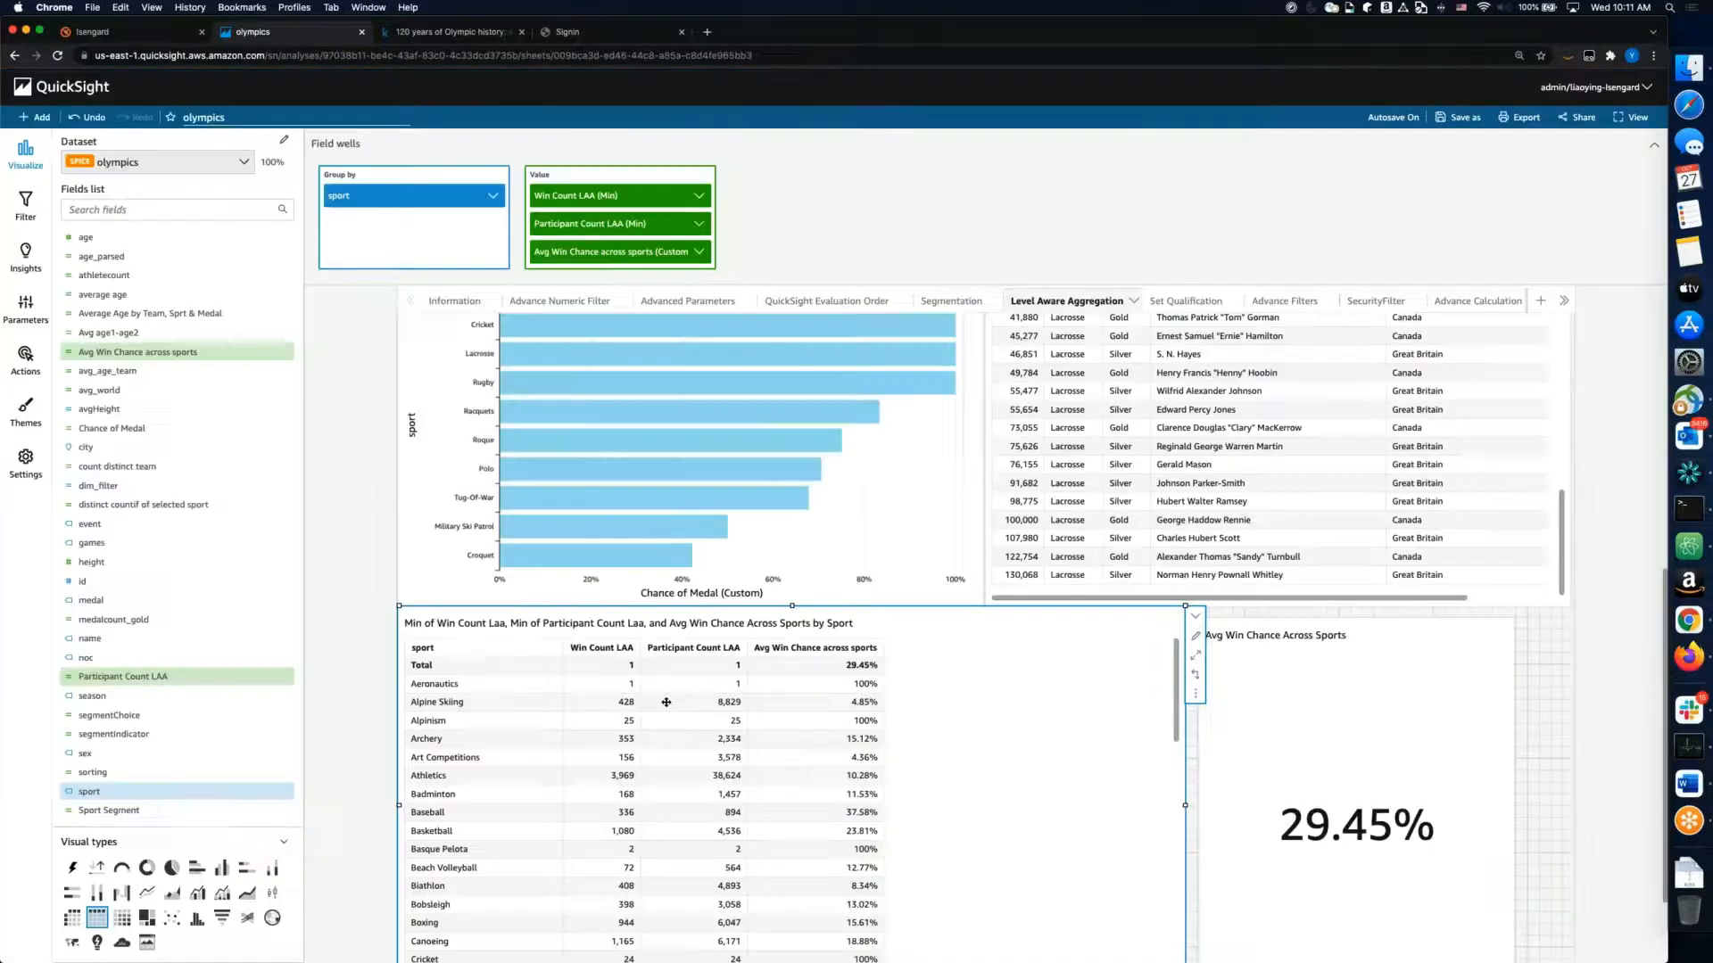
Step: Compare the sheet's text notes on the average chance across sports with the win chance table by sport
{"action": "scroll", "coordinate": [910, 564], "scroll_direction": "up", "scroll_amount": 5}
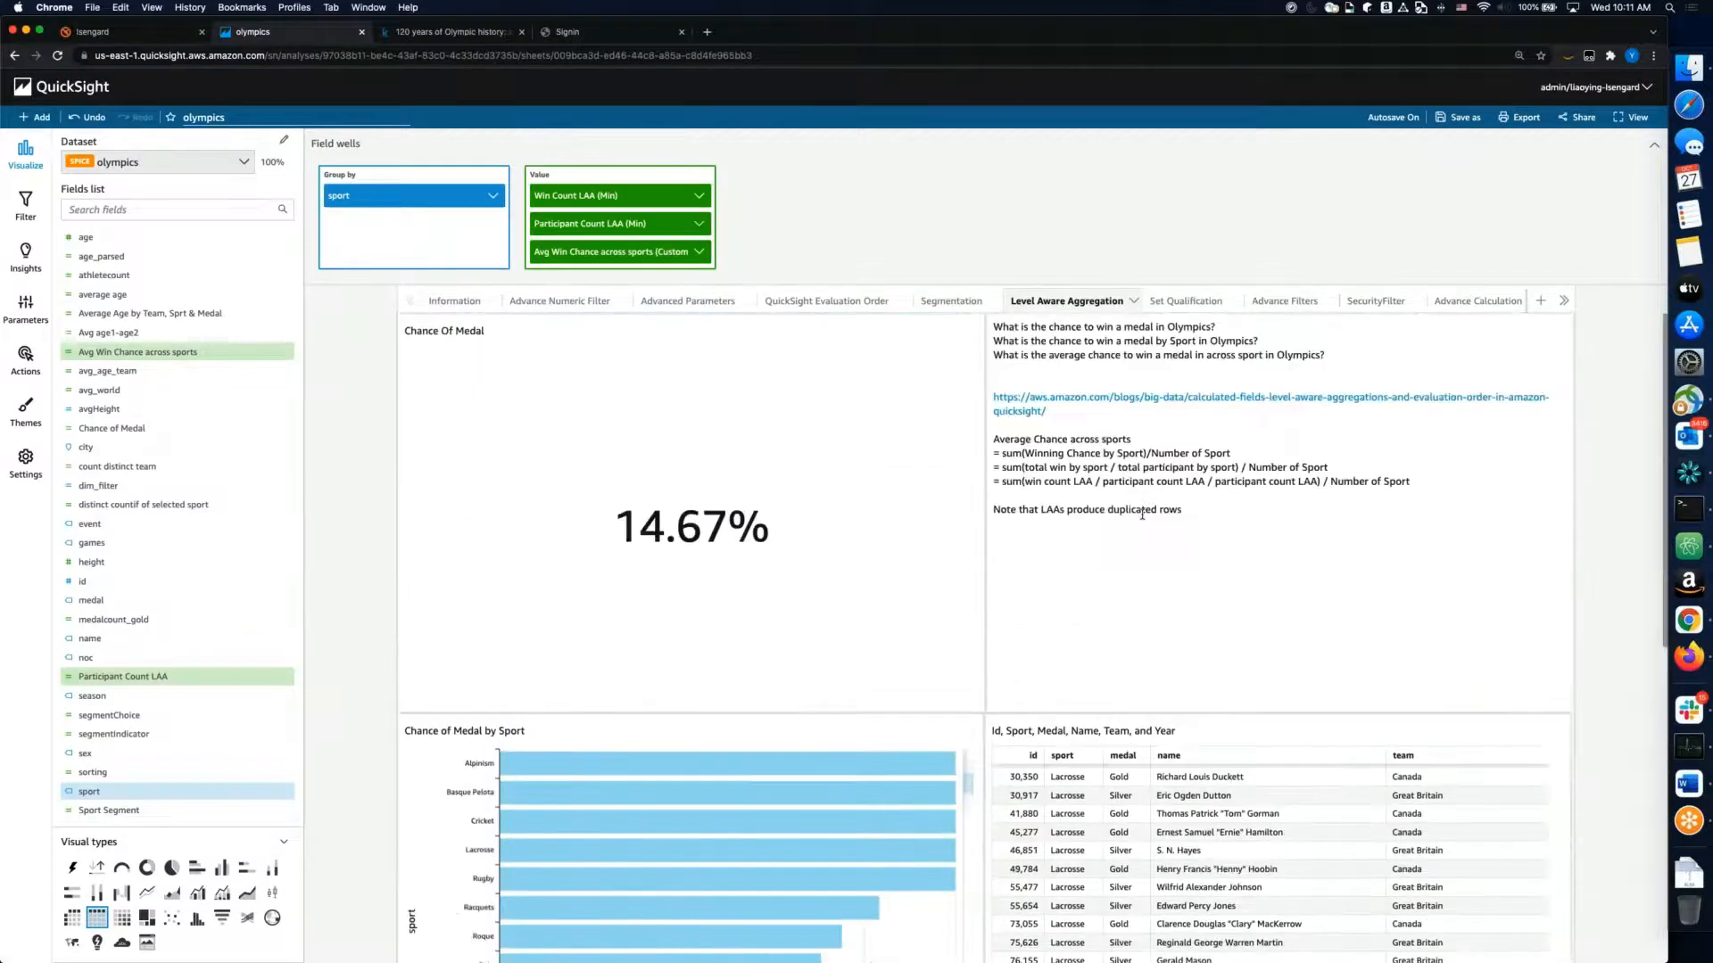
{"action": "left_click_drag", "start_coordinate": [1158, 494], "coordinate": [989, 438]}
{"action": "scroll", "coordinate": [938, 724], "scroll_direction": "down", "scroll_amount": 8}
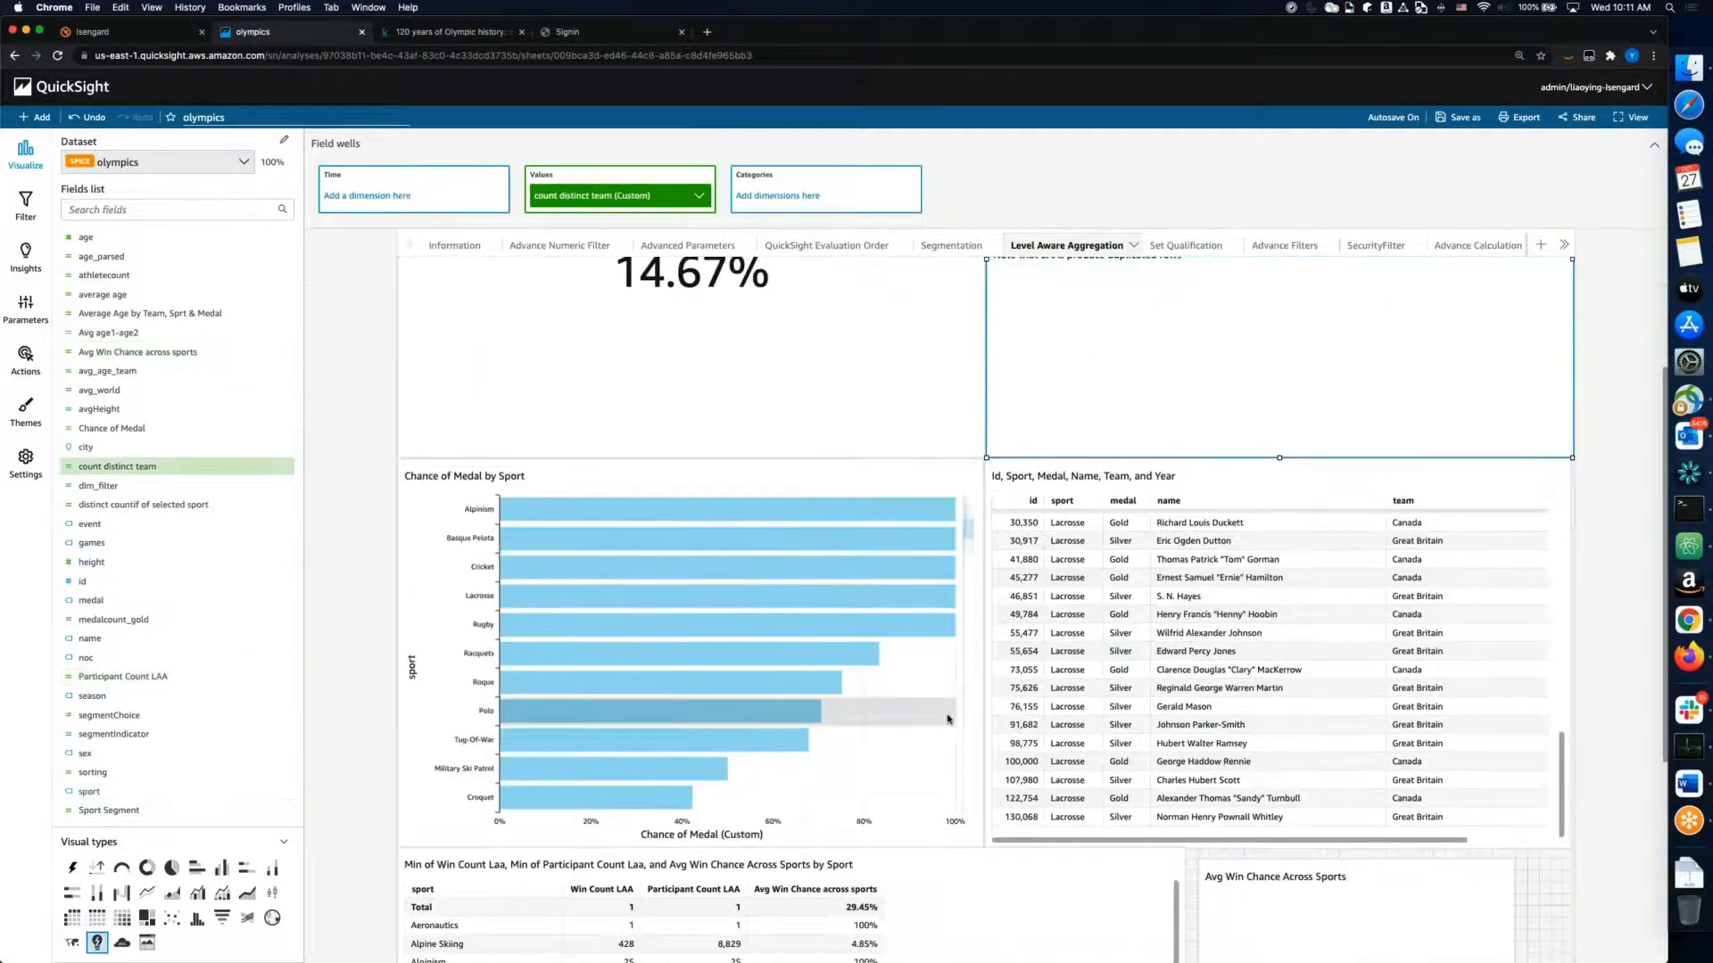
{"action": "scroll", "coordinate": [938, 723], "scroll_direction": "down", "scroll_amount": 5}
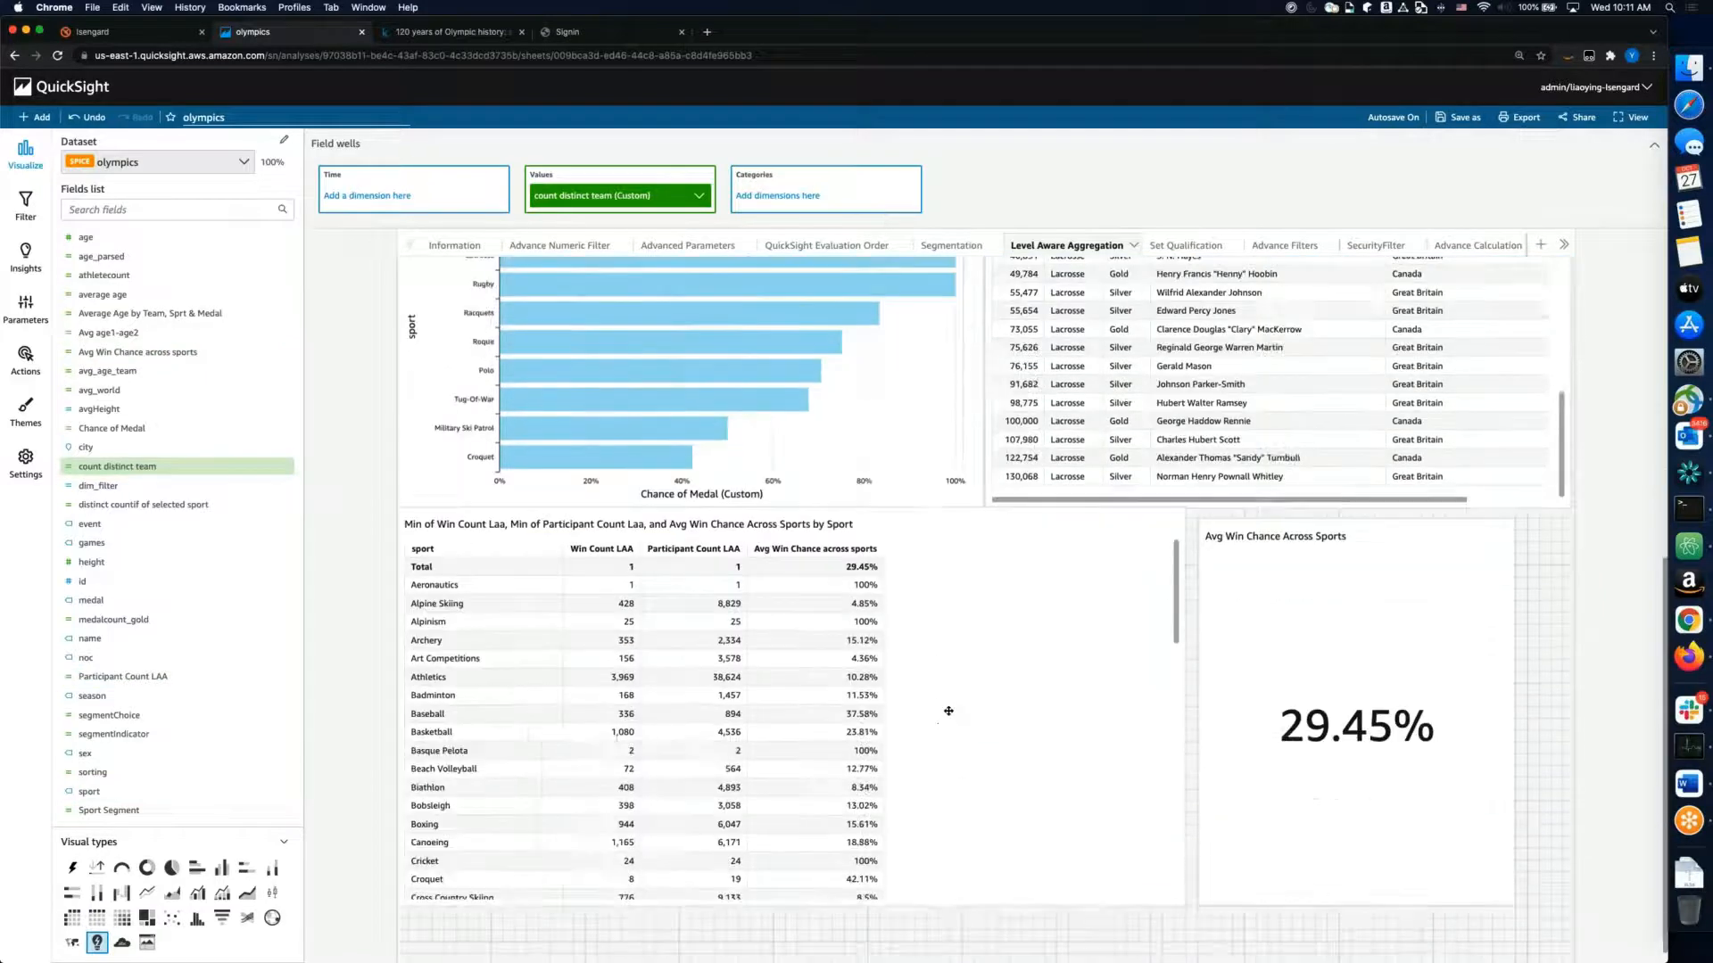
{"action": "left_click", "coordinate": [986, 682]}
{"action": "scroll", "coordinate": [957, 714], "scroll_direction": "down", "scroll_amount": 1}
{"action": "scroll", "coordinate": [956, 717], "scroll_direction": "up", "scroll_amount": 1}
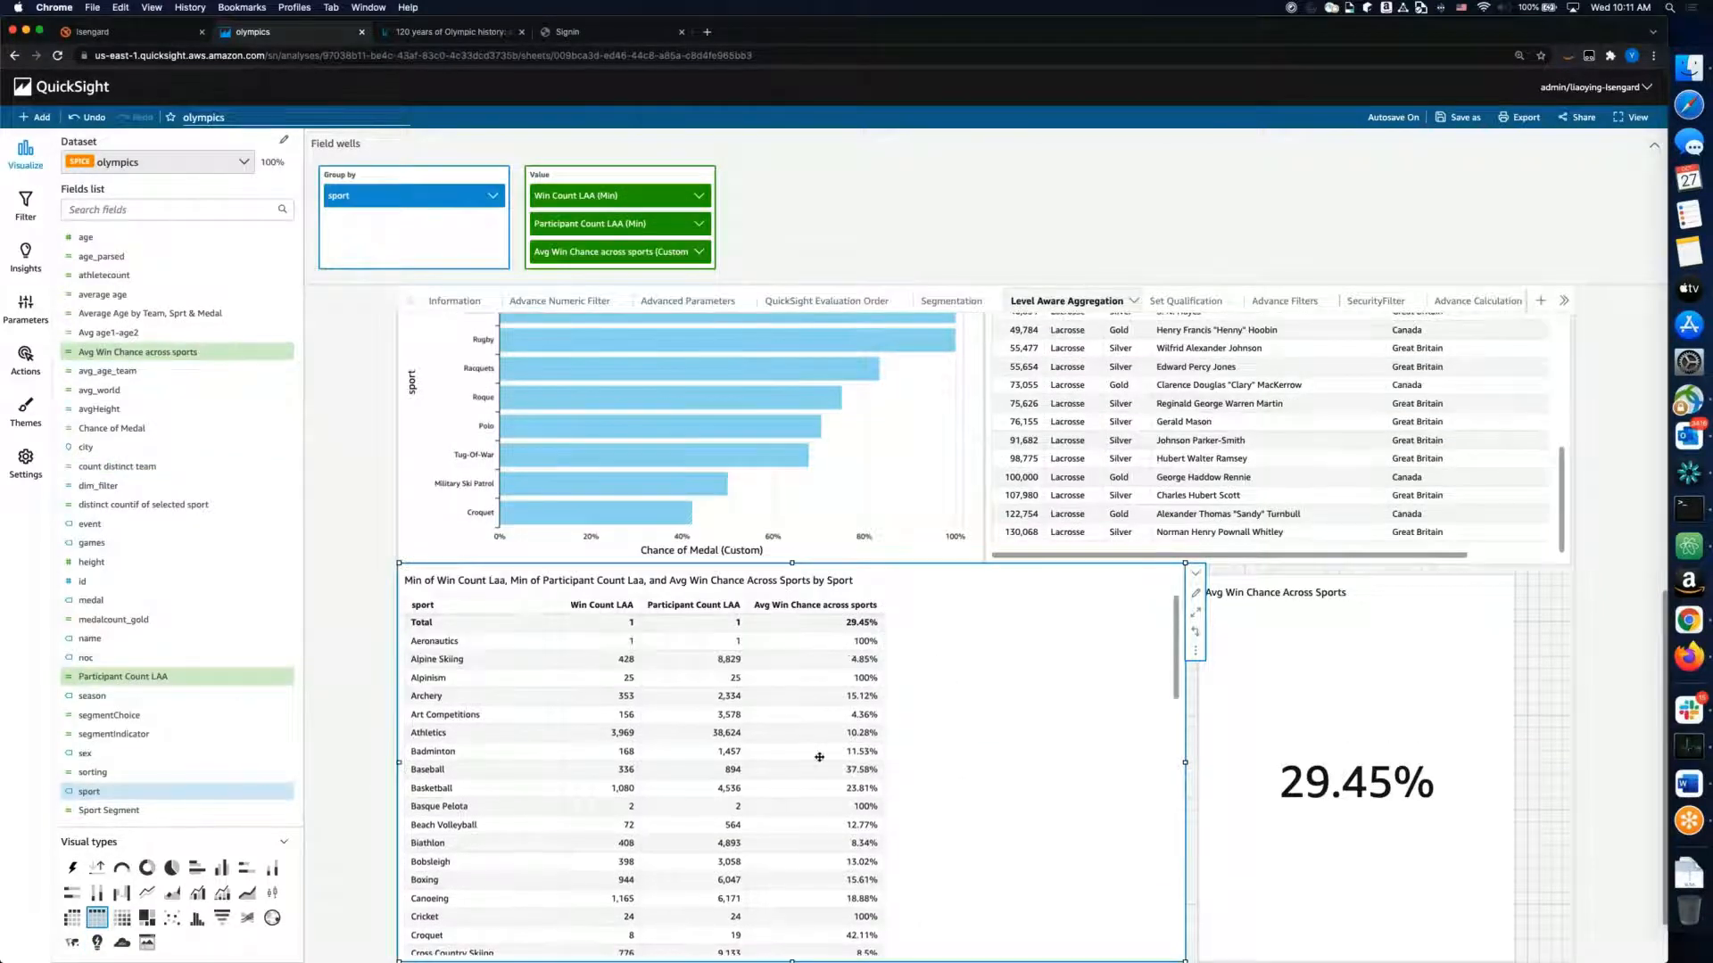
{"action": "scroll", "coordinate": [357, 687], "scroll_direction": "down", "scroll_amount": 2}
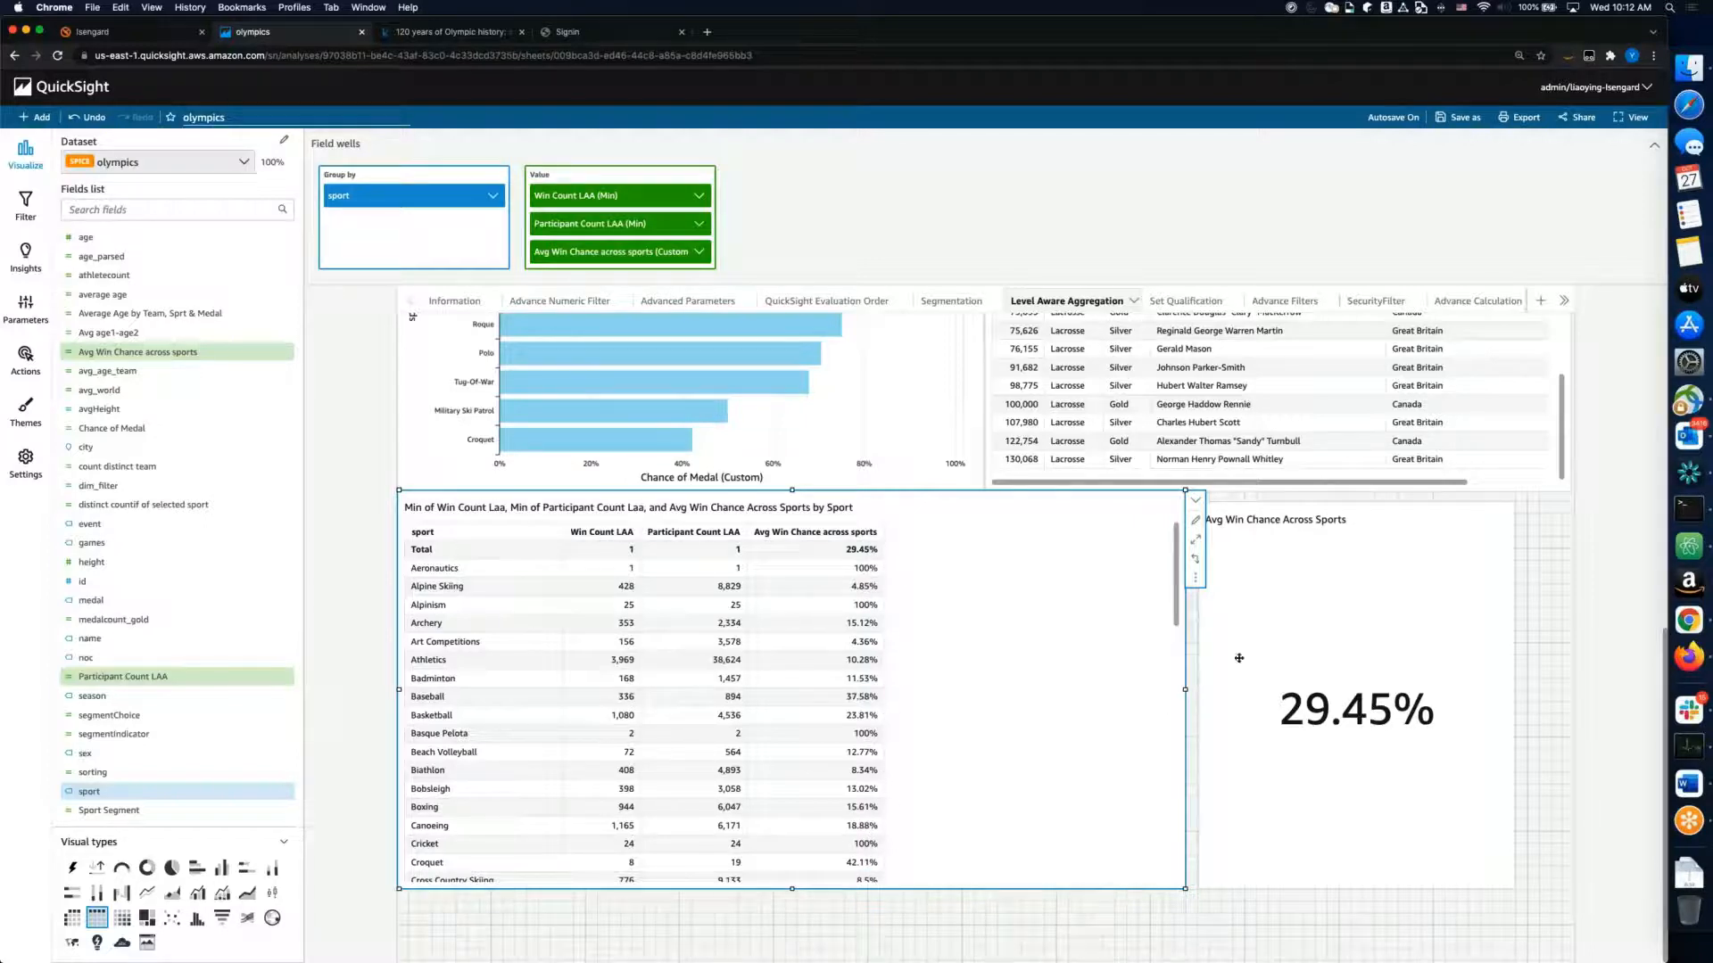
Step: Compare the Avg Win Chance Across Sports KPI with the Chance Of Medal KPI and the chance of medal by sport chart
{"action": "left_click", "coordinate": [1239, 658]}
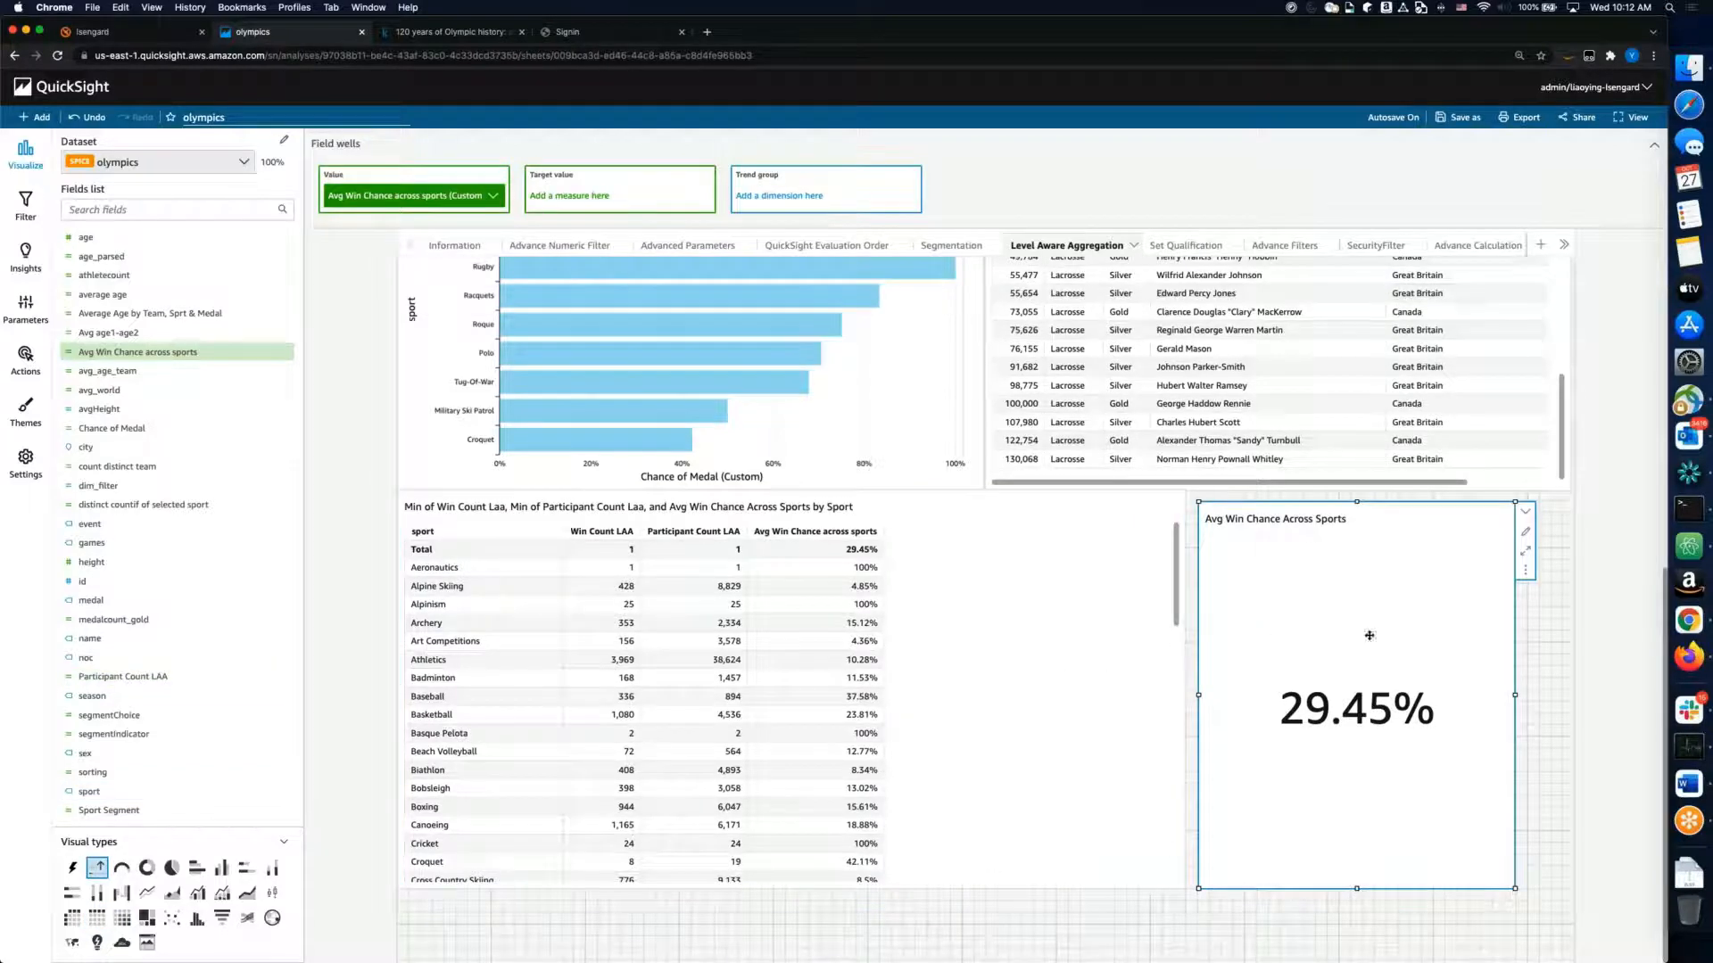
{"action": "scroll", "coordinate": [1373, 707], "scroll_direction": "up", "scroll_amount": 2}
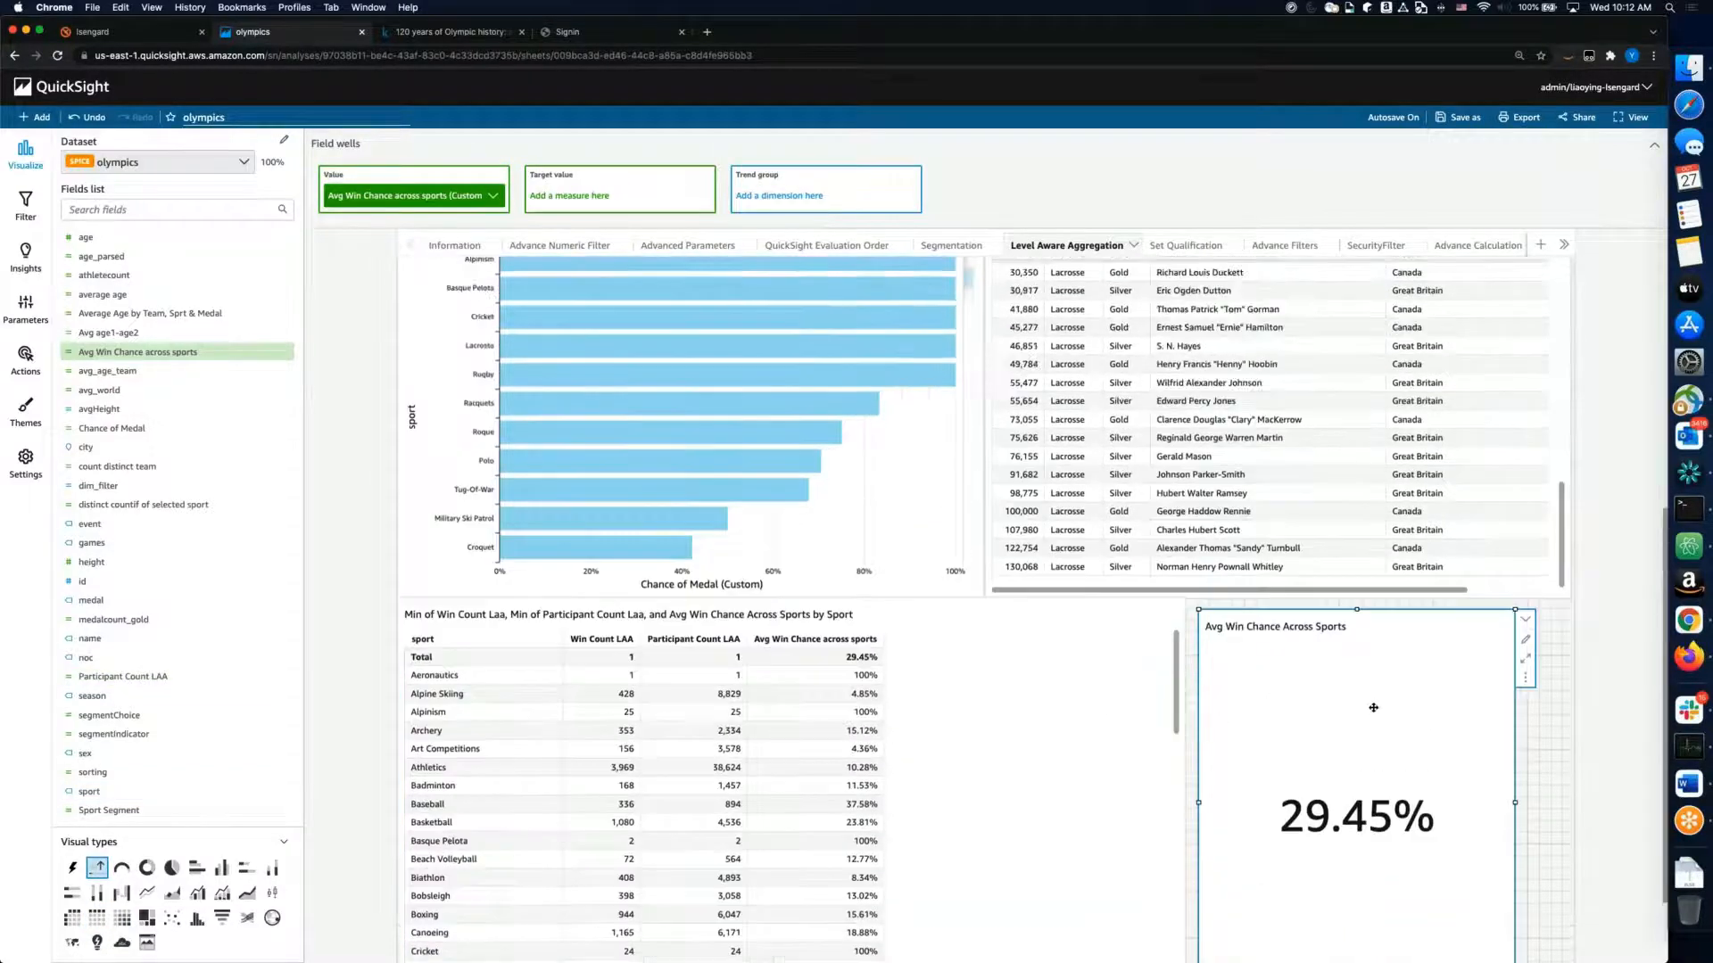
{"action": "scroll", "coordinate": [1373, 708], "scroll_direction": "up", "scroll_amount": 8}
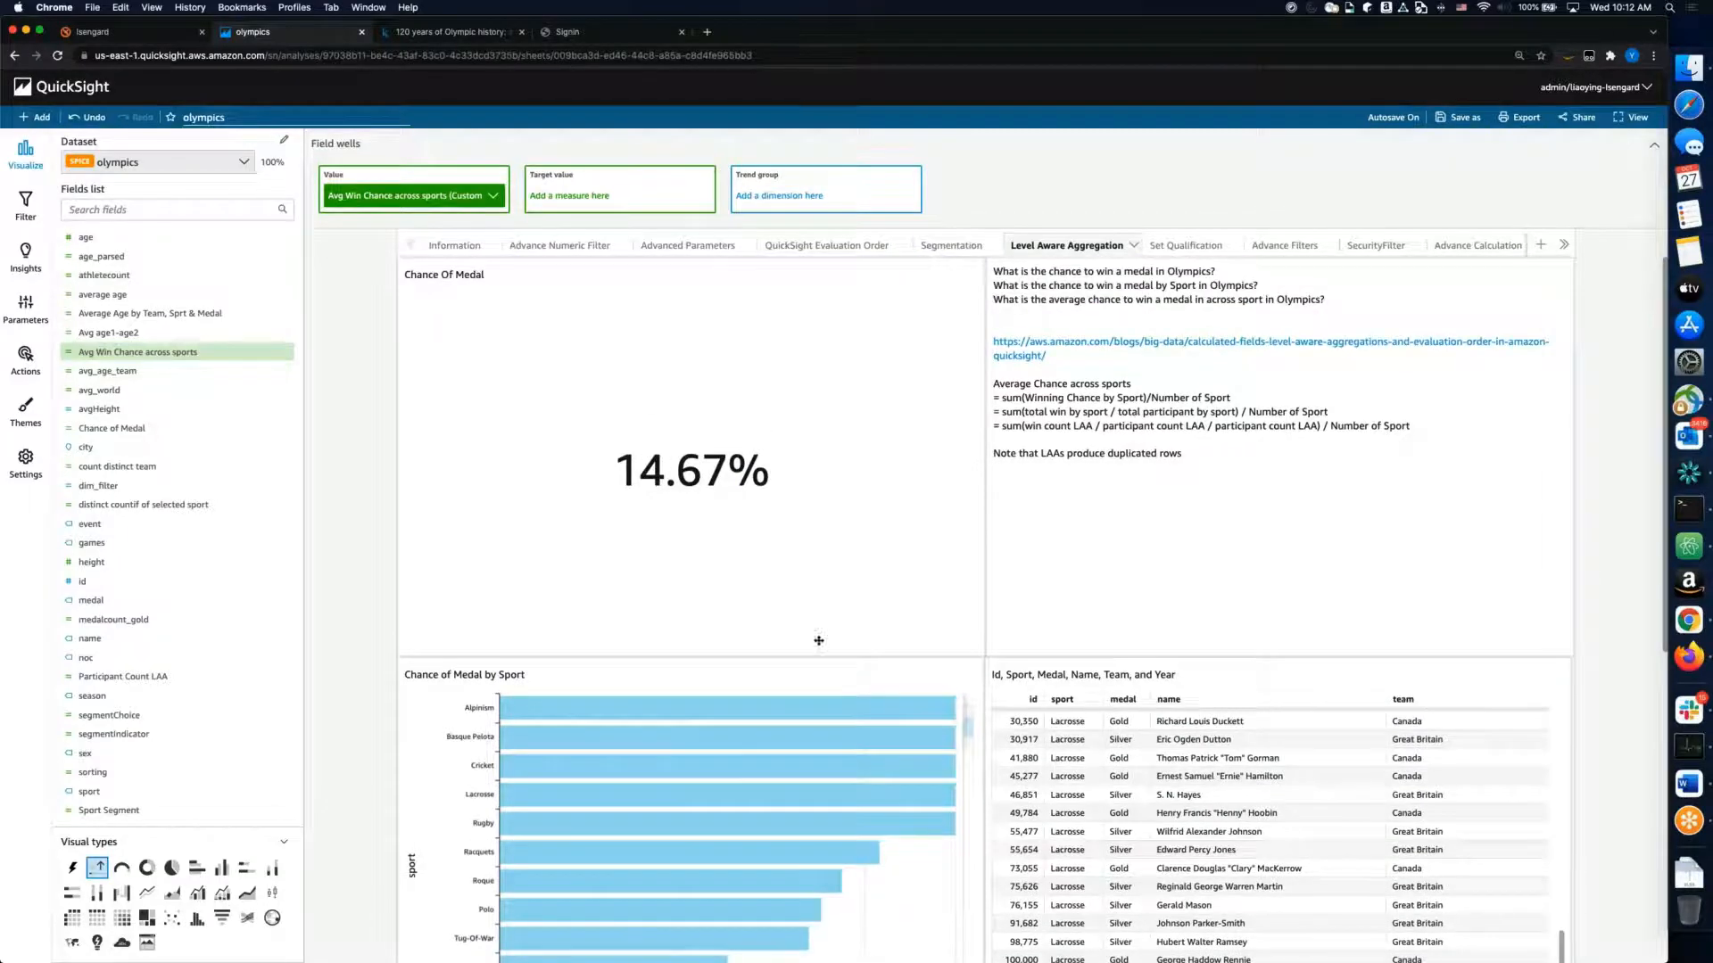
{"action": "scroll", "coordinate": [819, 559], "scroll_direction": "down", "scroll_amount": 2}
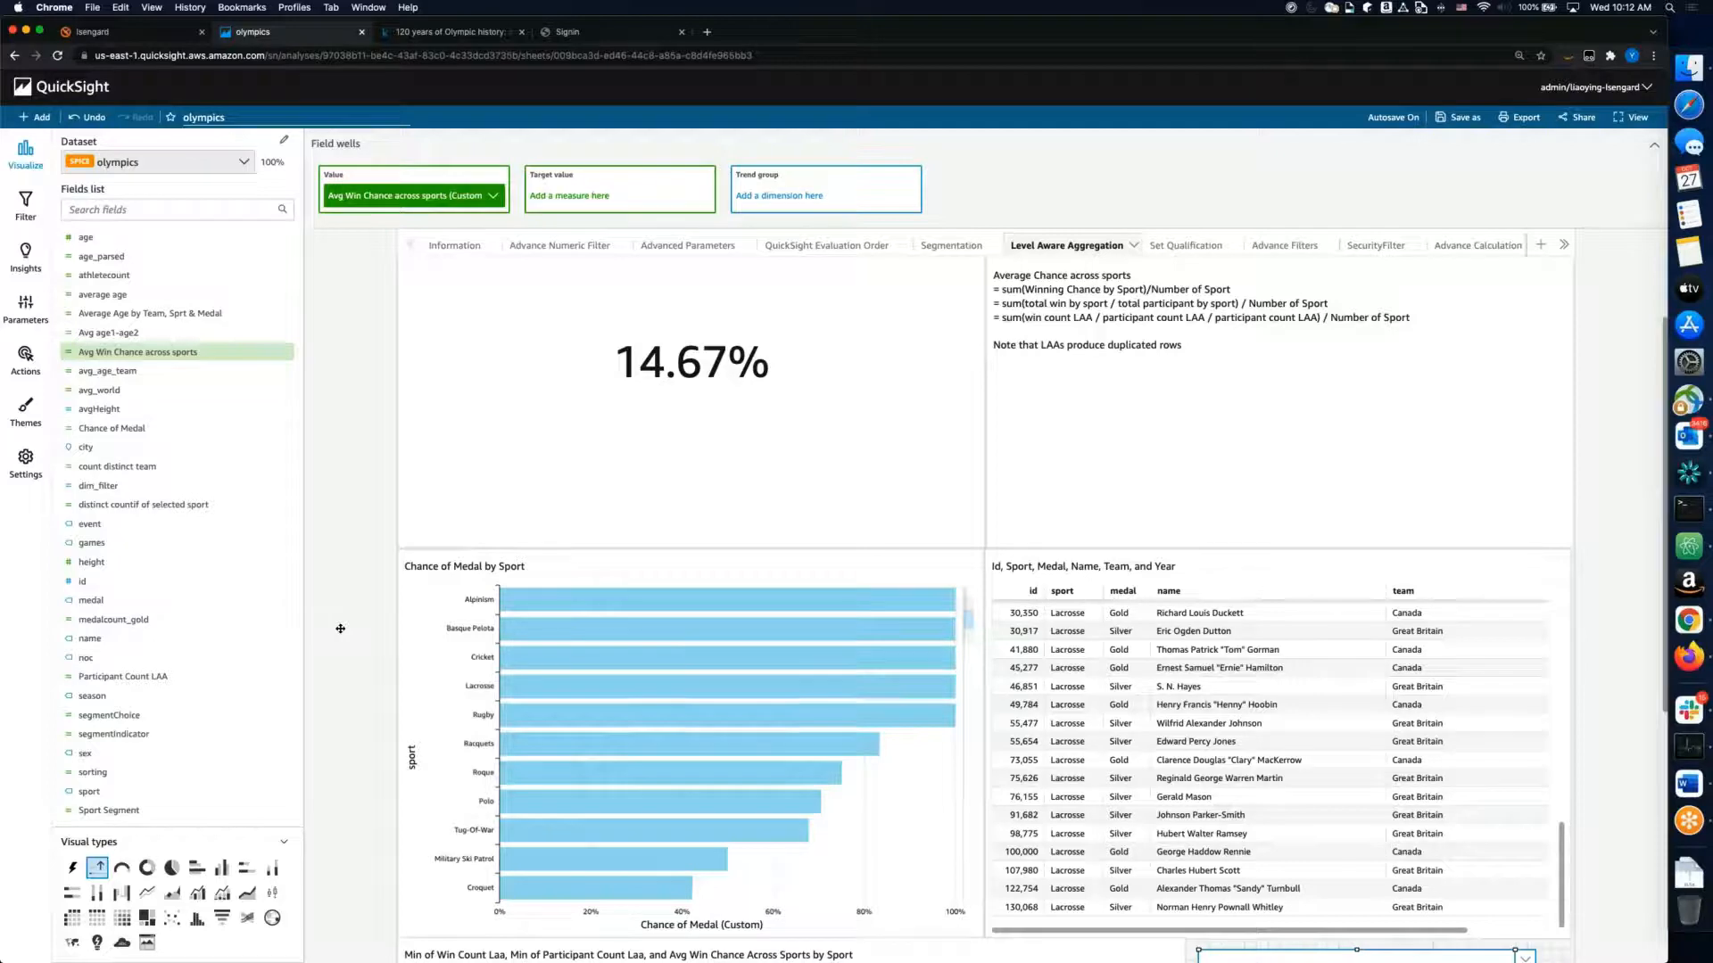
{"action": "scroll", "coordinate": [340, 629], "scroll_direction": "down", "scroll_amount": 3}
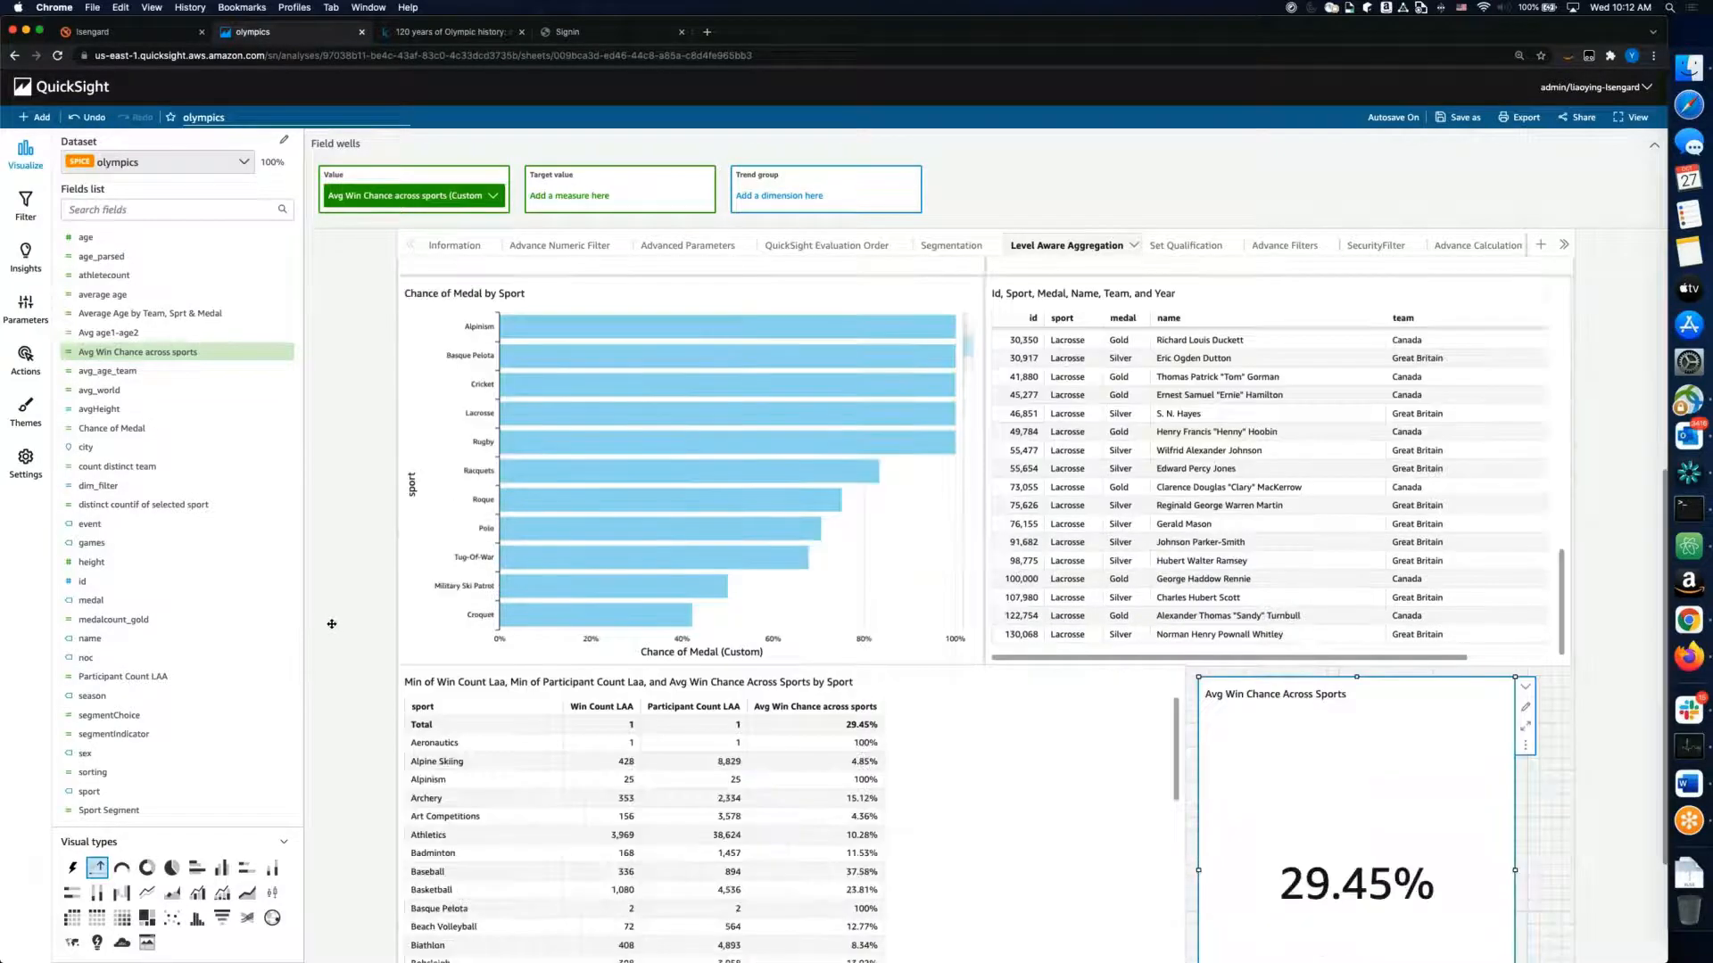
{"action": "scroll", "coordinate": [331, 624], "scroll_direction": "down", "scroll_amount": 2}
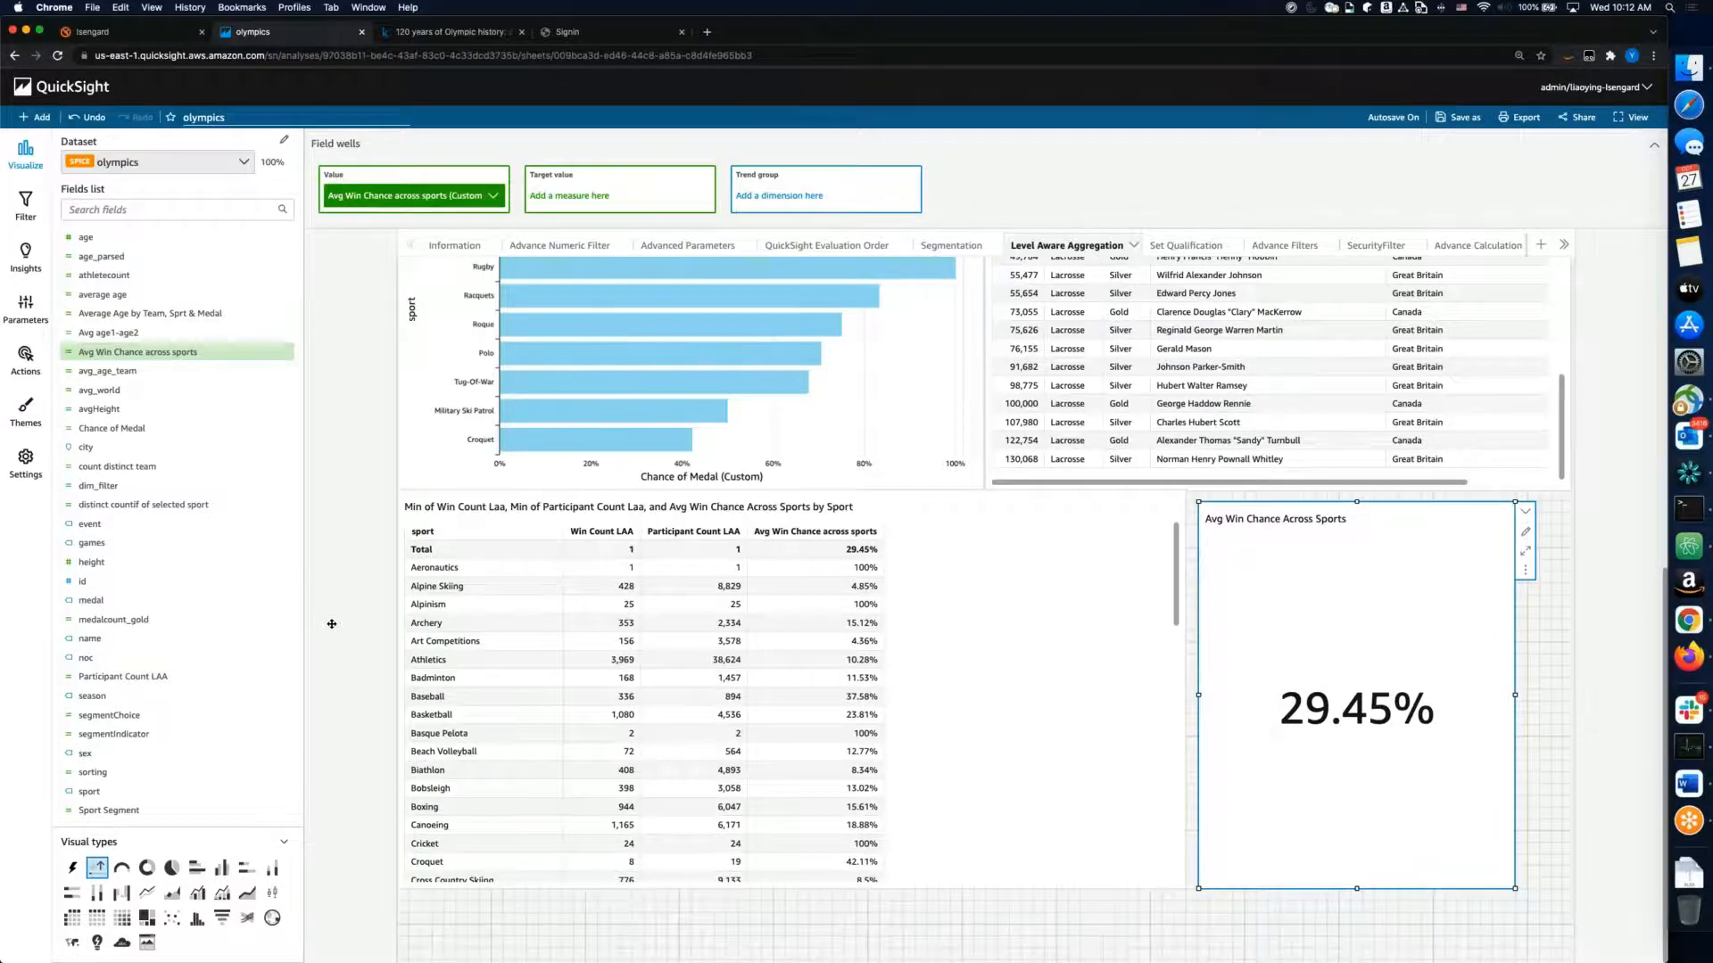
{"action": "scroll", "coordinate": [332, 623], "scroll_direction": "up", "scroll_amount": 6}
{"action": "scroll", "coordinate": [332, 624], "scroll_direction": "up", "scroll_amount": 1}
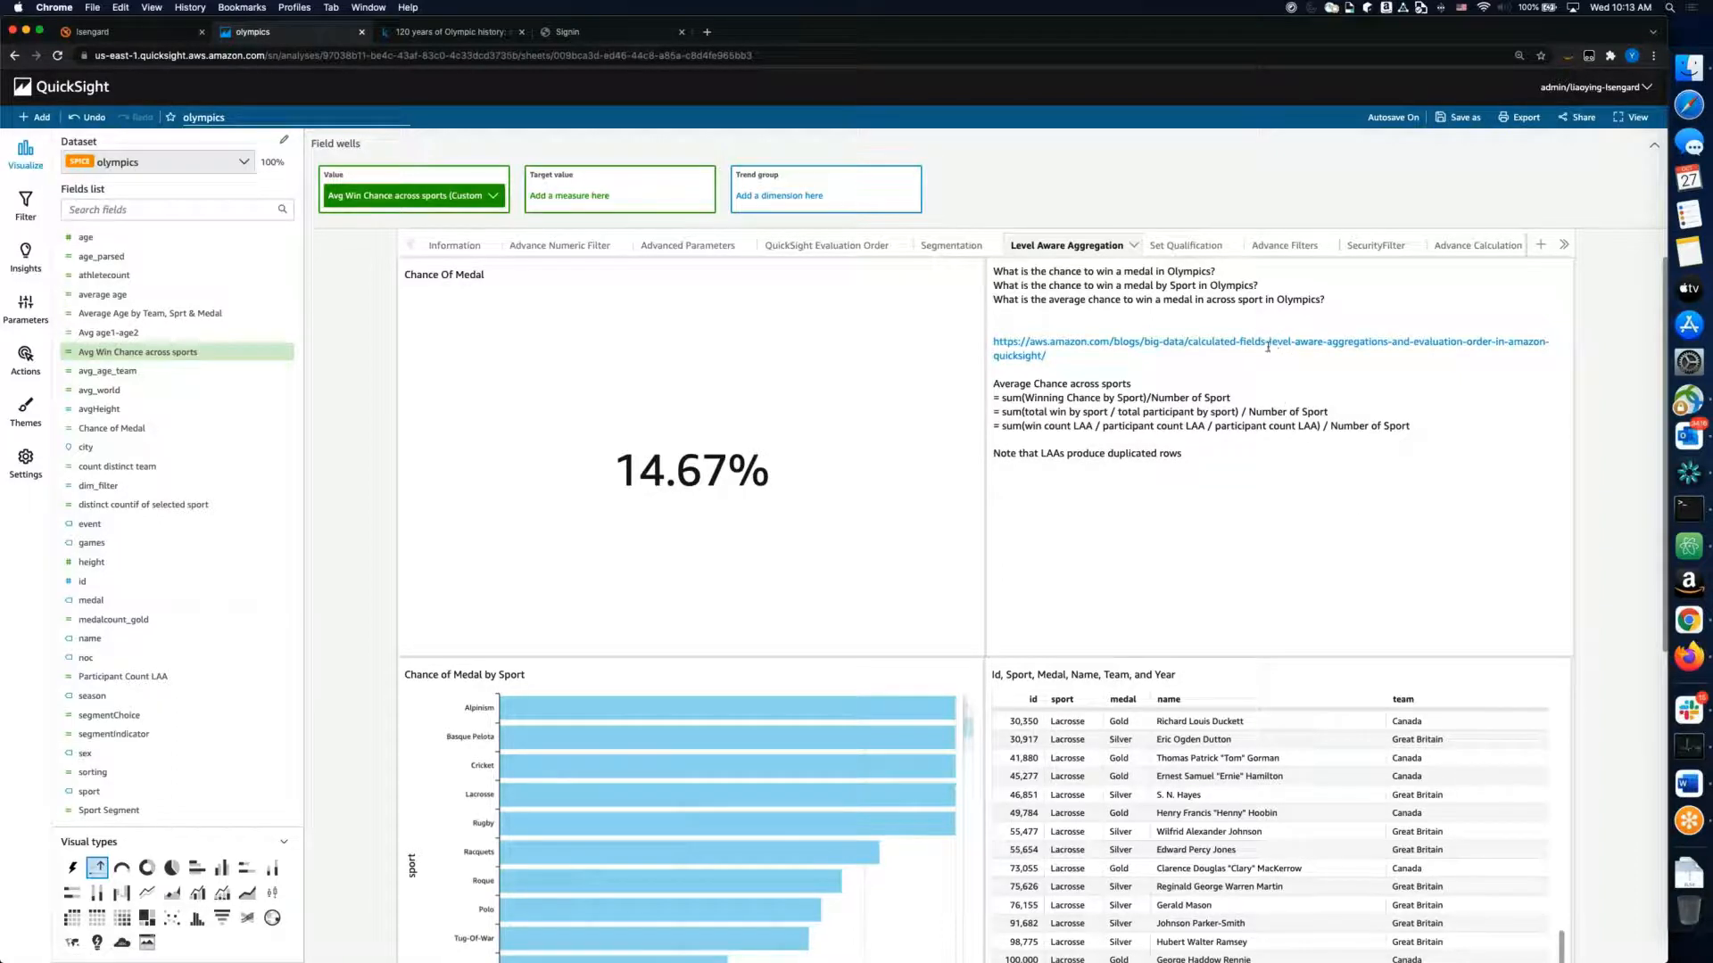
Step: Open the Set Qualification sheet and review its building steps and the tables for teams that participate in Football
{"action": "left_click", "coordinate": [1185, 245]}
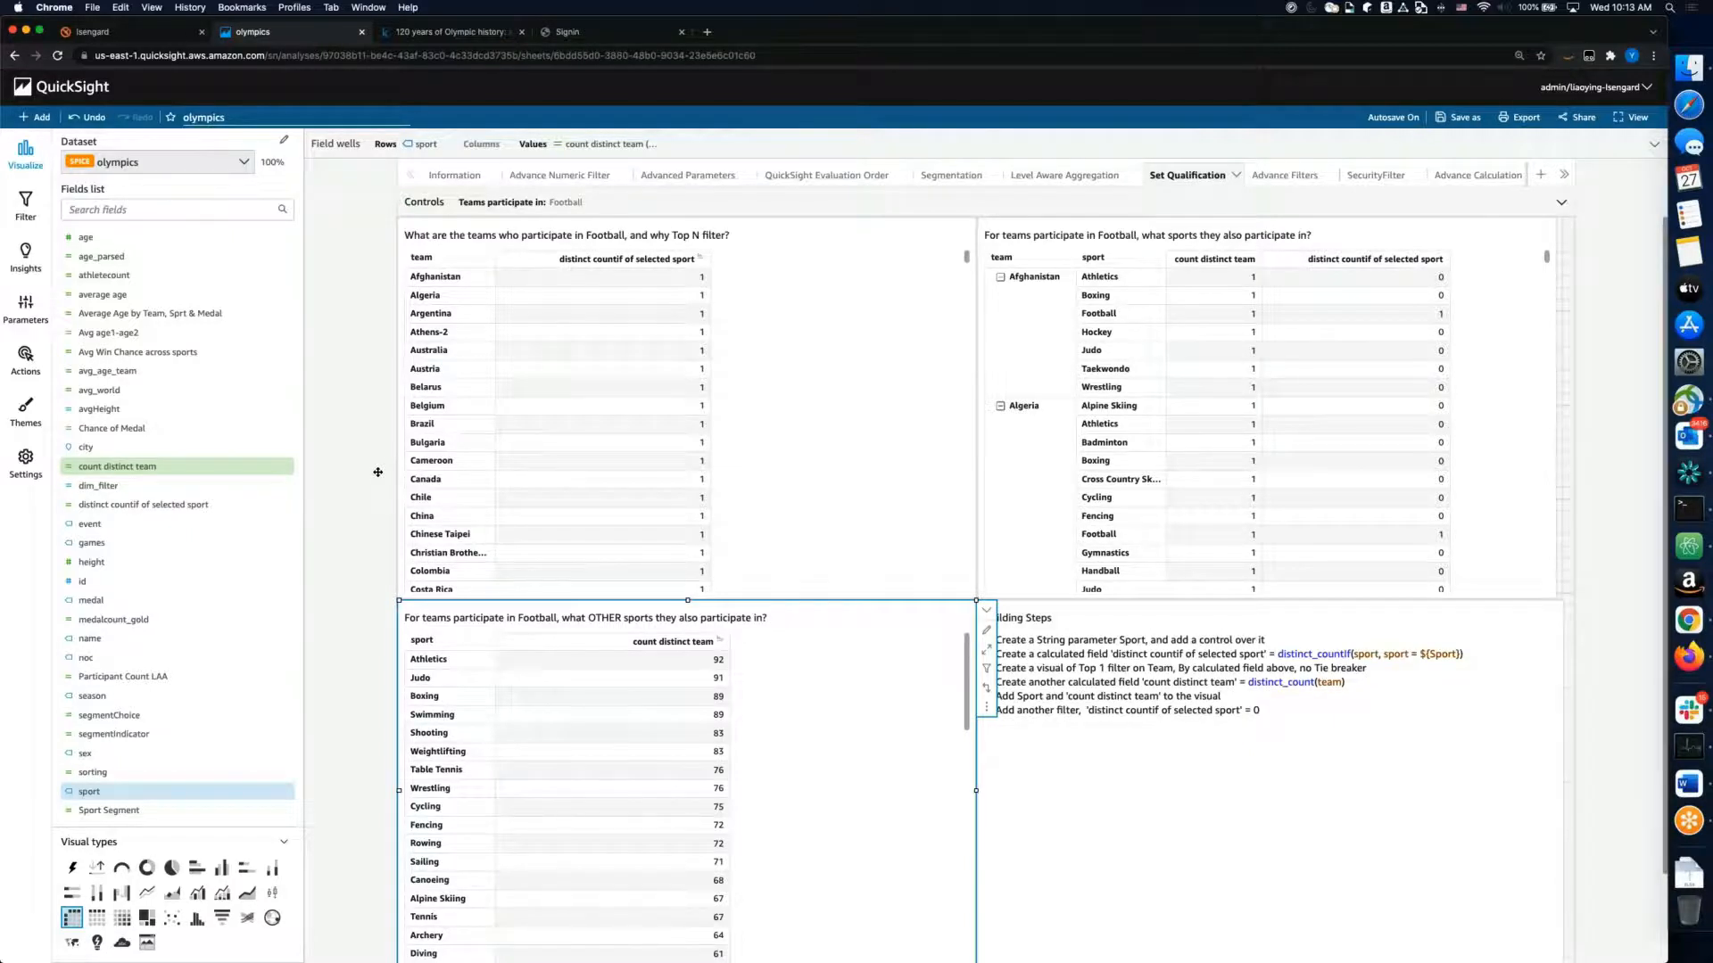
{"action": "left_click", "coordinate": [1018, 807]}
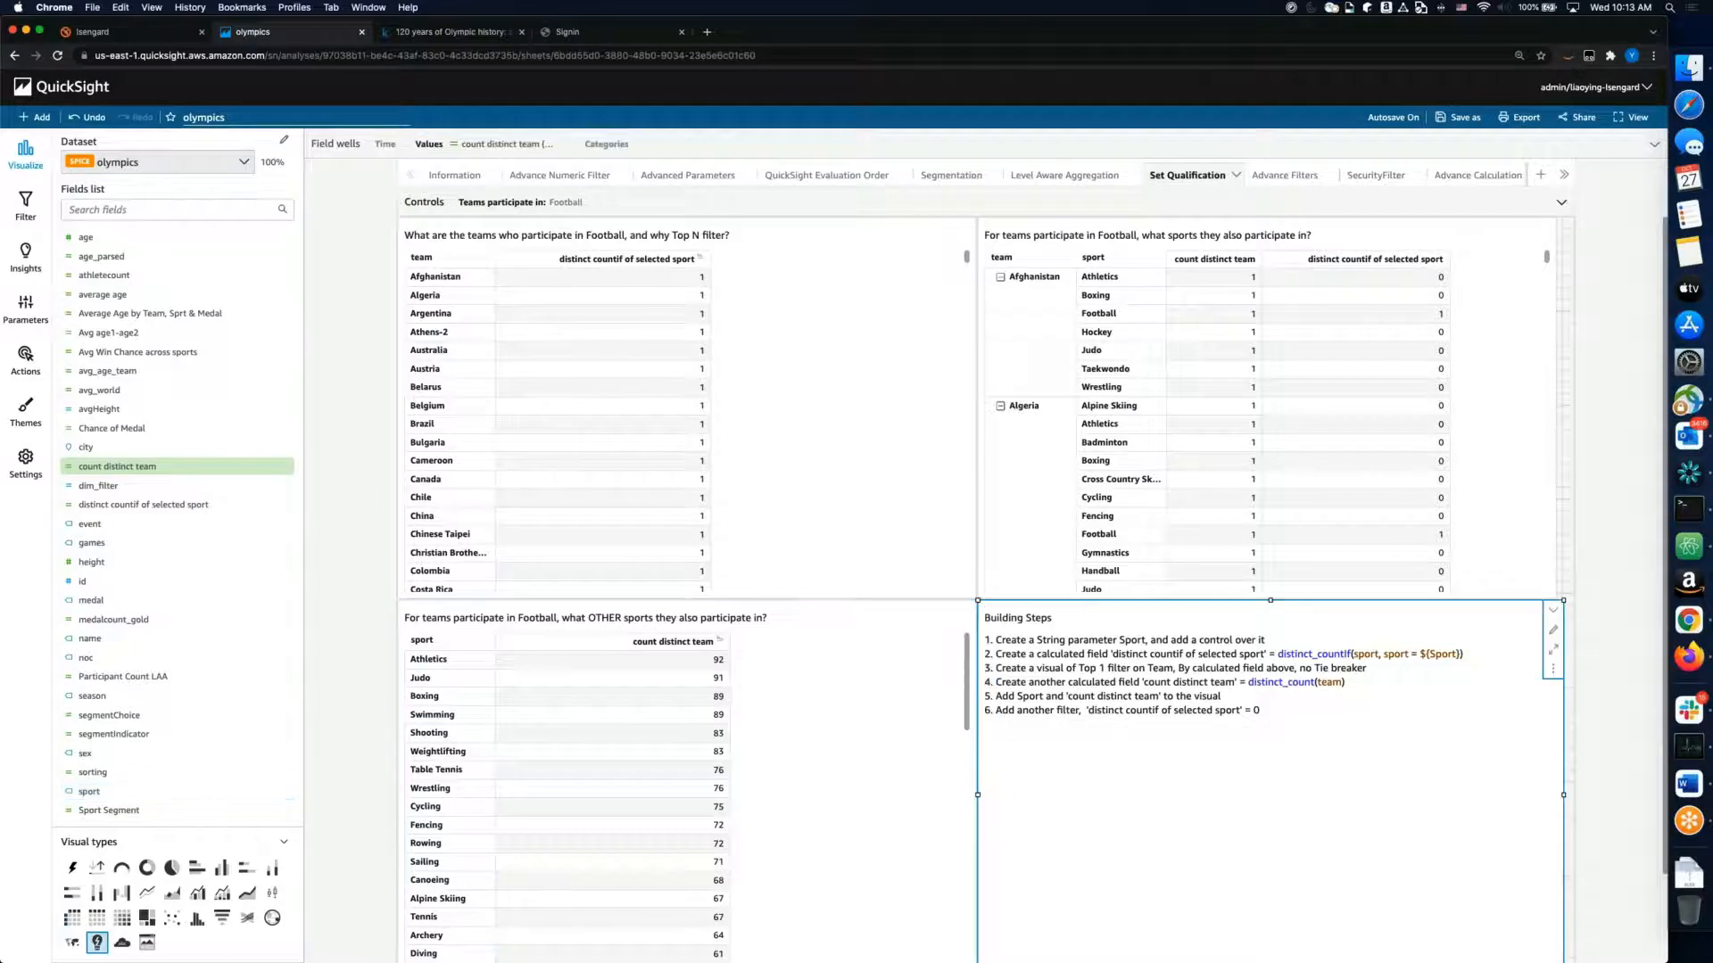
{"action": "left_click", "coordinate": [835, 561]}
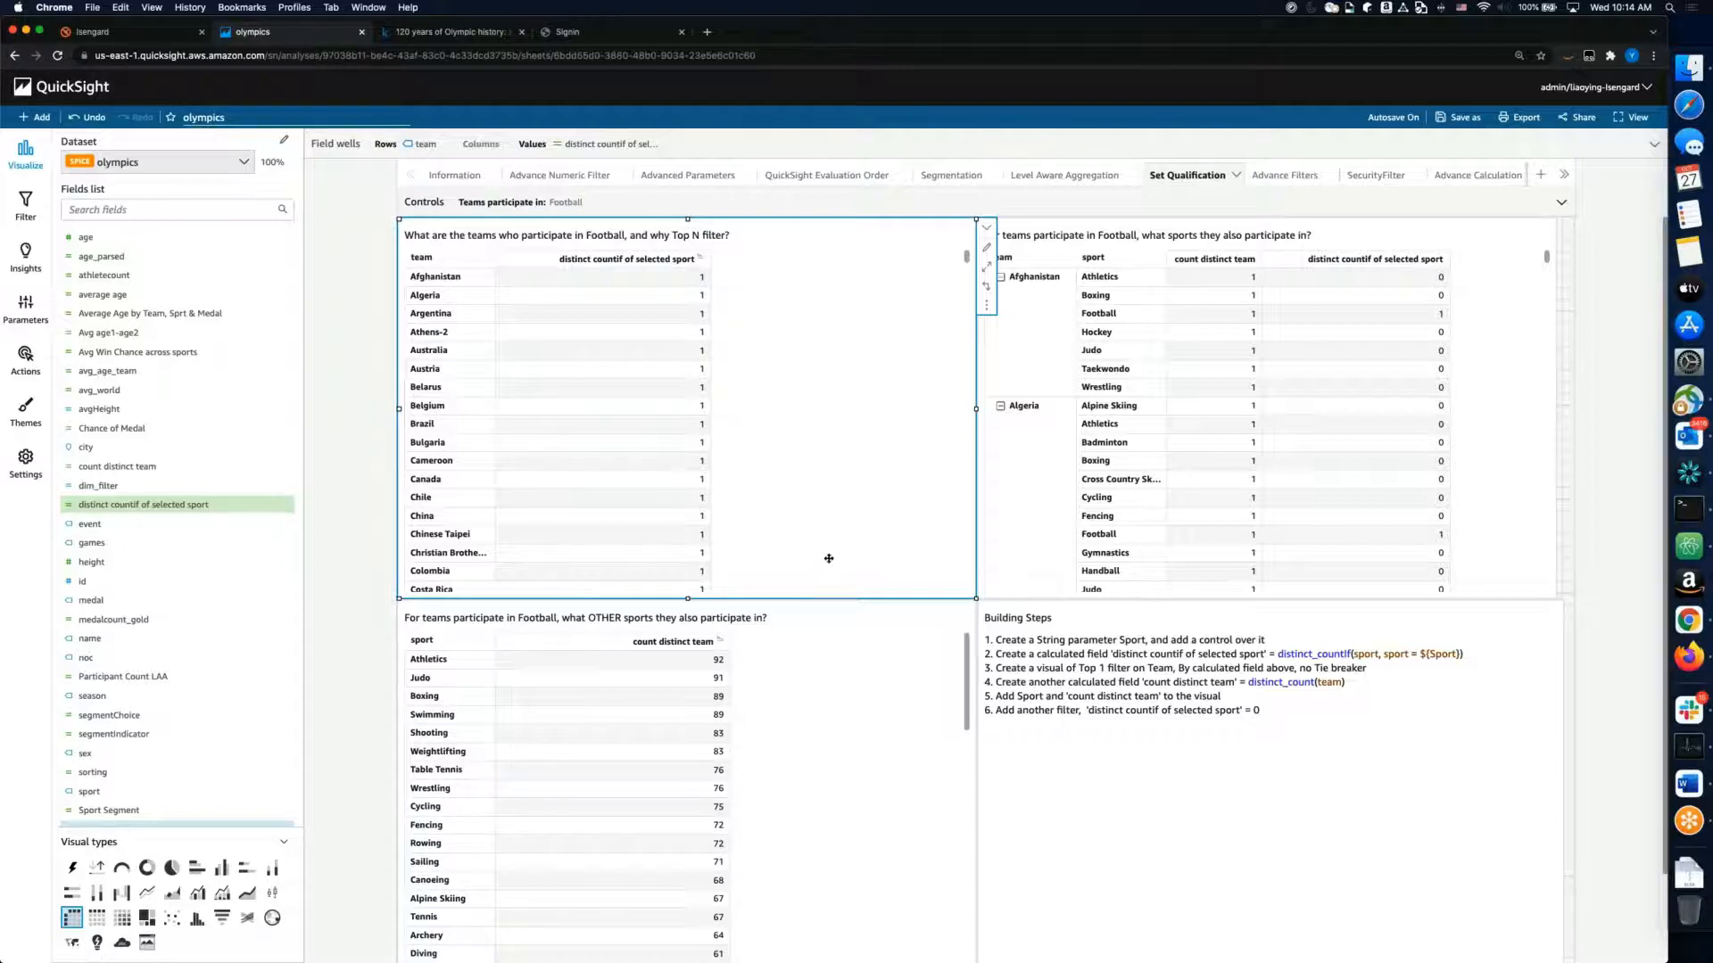
{"action": "left_click", "coordinate": [861, 713]}
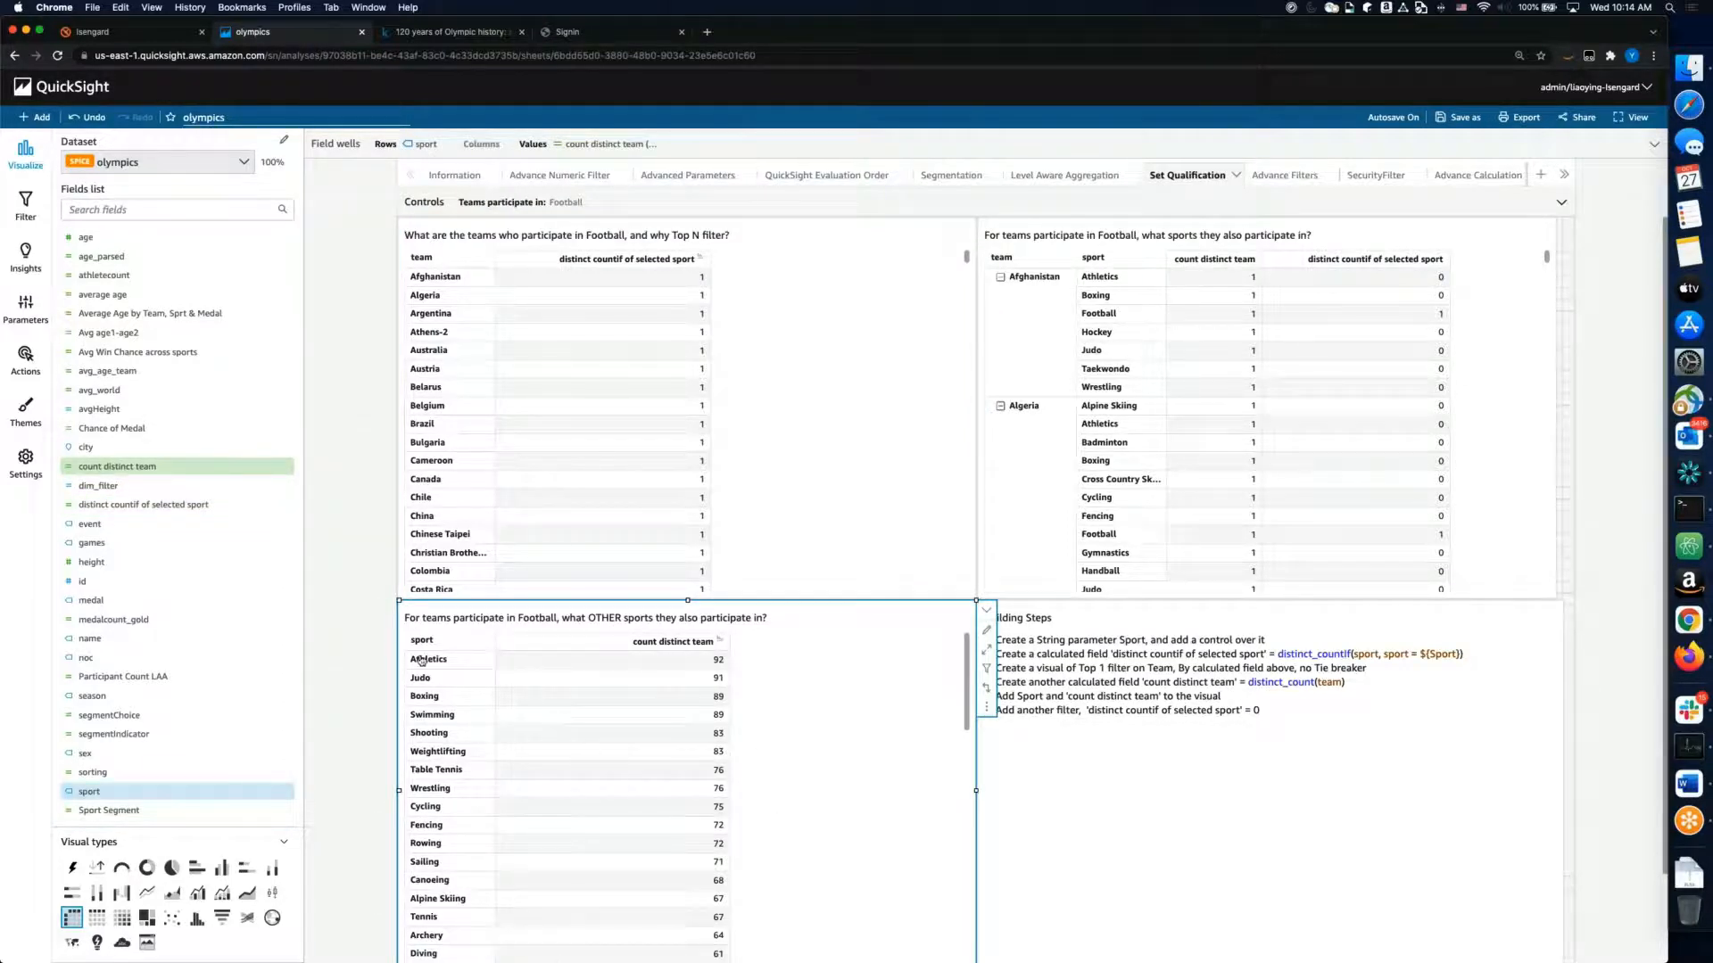
Step: Expand the sheet controls and set the Teams participate in control to Golf
{"action": "left_click", "coordinate": [425, 204]}
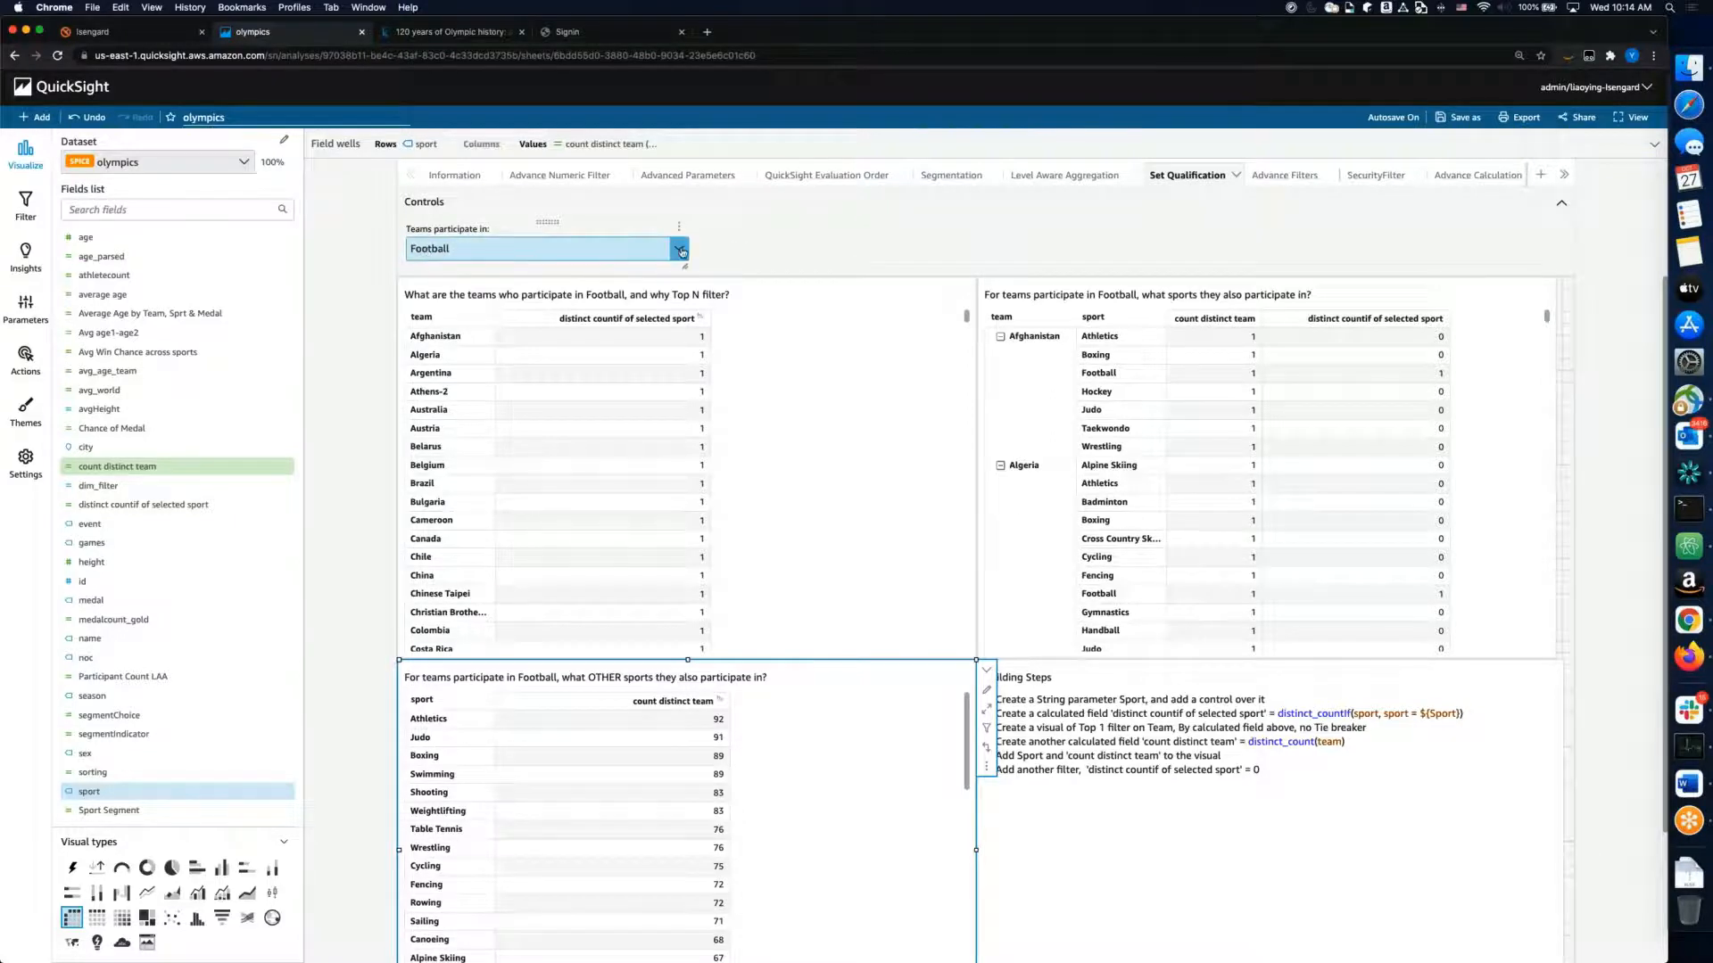
{"action": "left_click", "coordinate": [425, 253]}
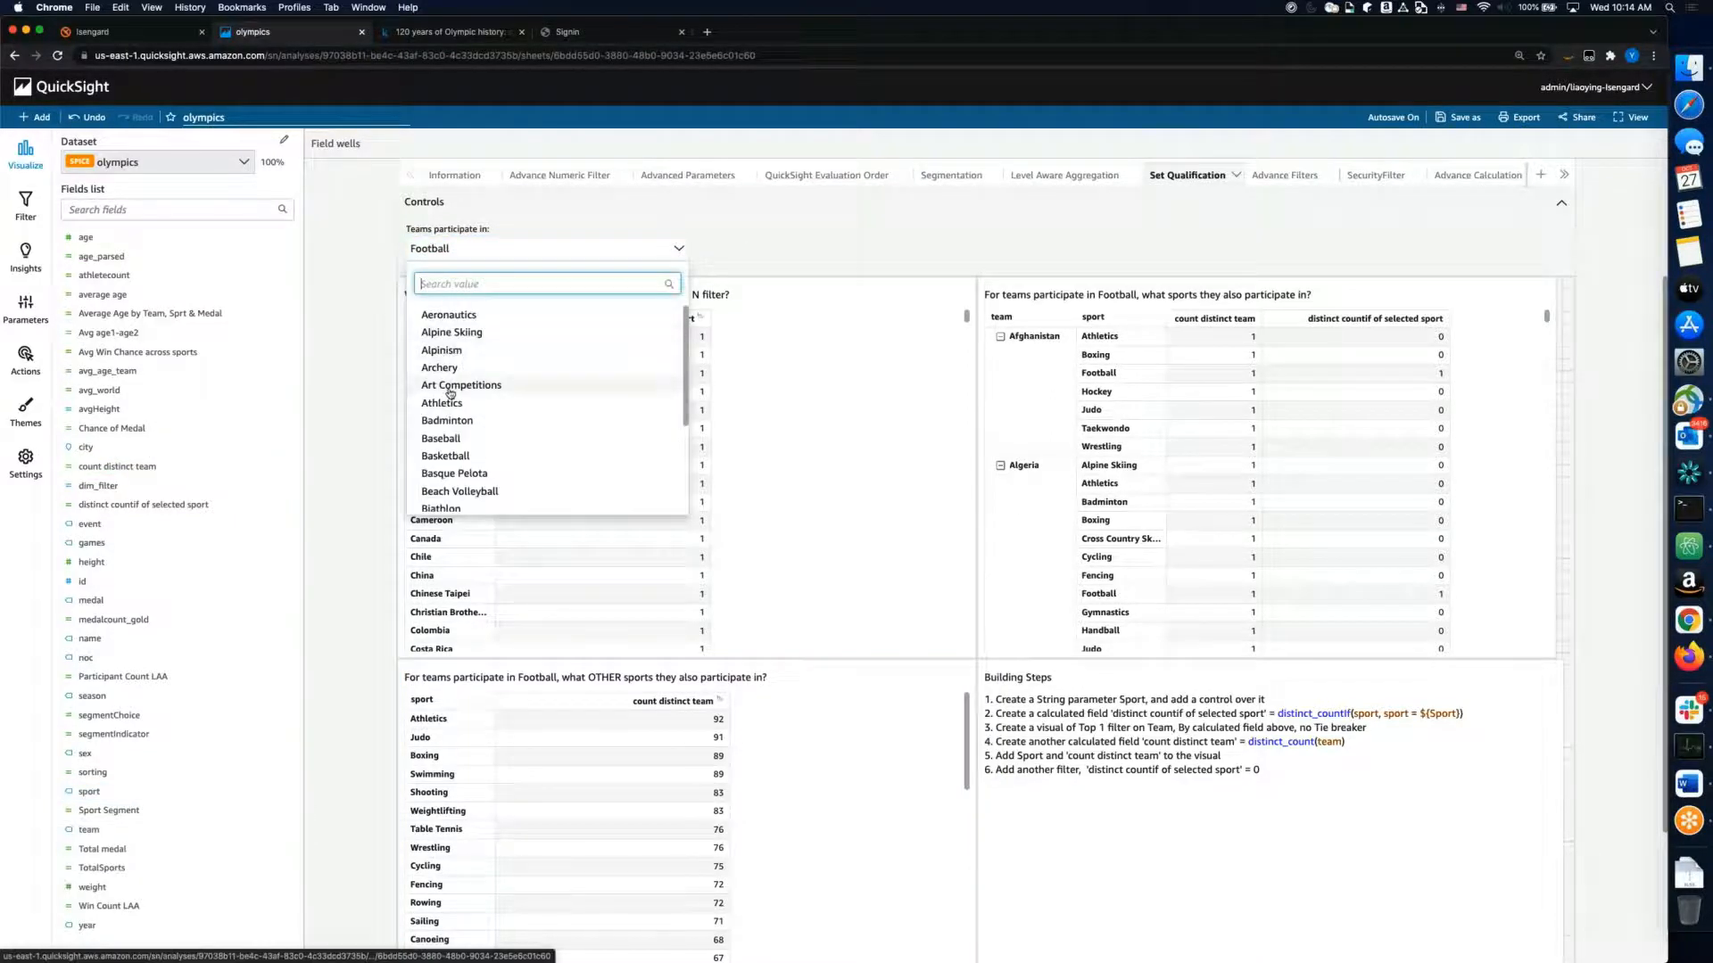
{"action": "scroll", "coordinate": [502, 433], "scroll_direction": "down", "scroll_amount": 2}
{"action": "scroll", "coordinate": [502, 433], "scroll_direction": "down", "scroll_amount": 5}
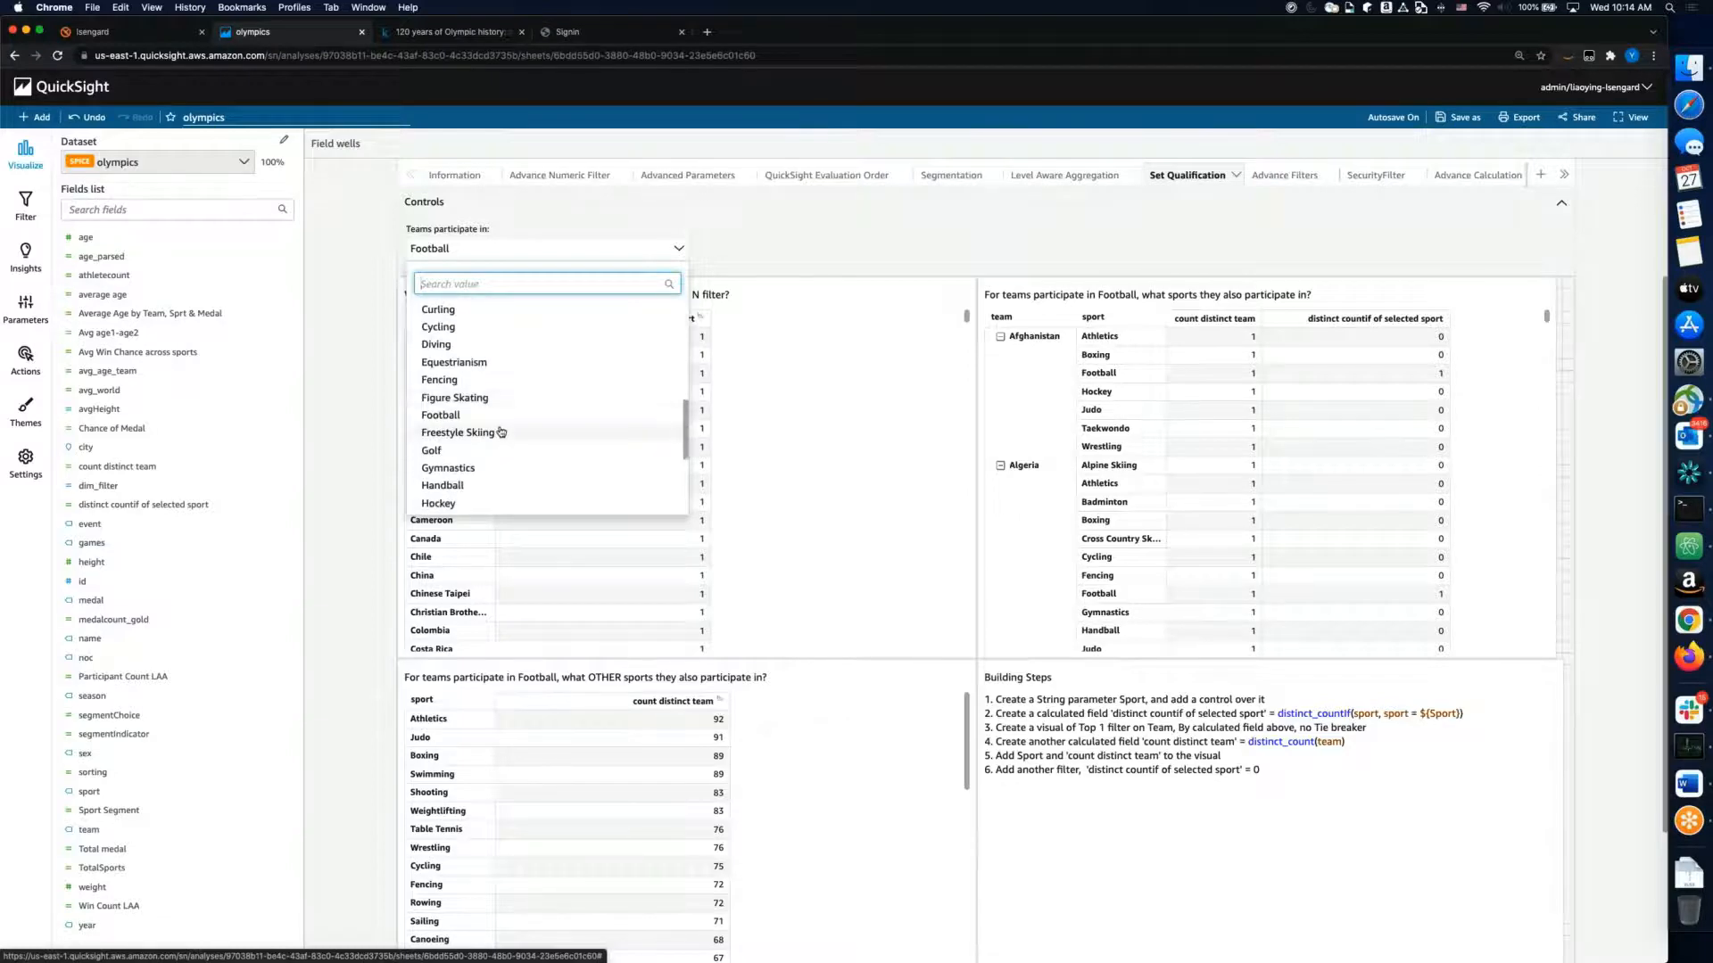
{"action": "left_click", "coordinate": [495, 450]}
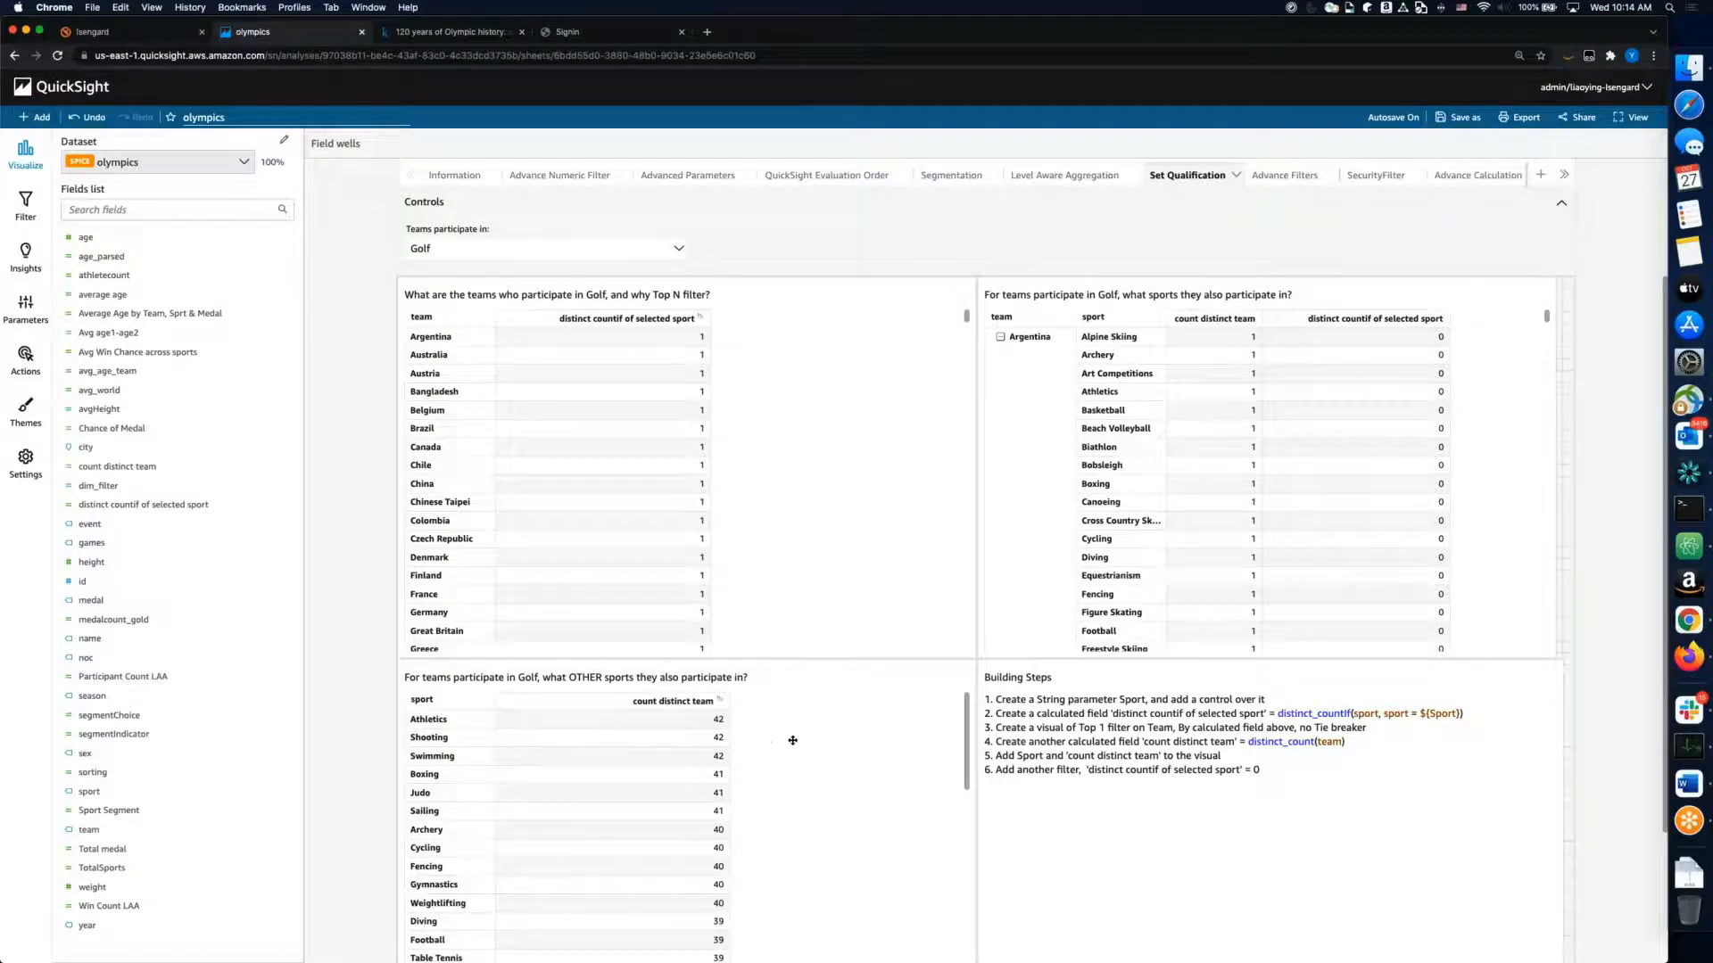
Step: Review the tables for teams that participate in Golf and reset the Teams participate in control to its default value
{"action": "scroll", "coordinate": [624, 789], "scroll_direction": "down", "scroll_amount": 3}
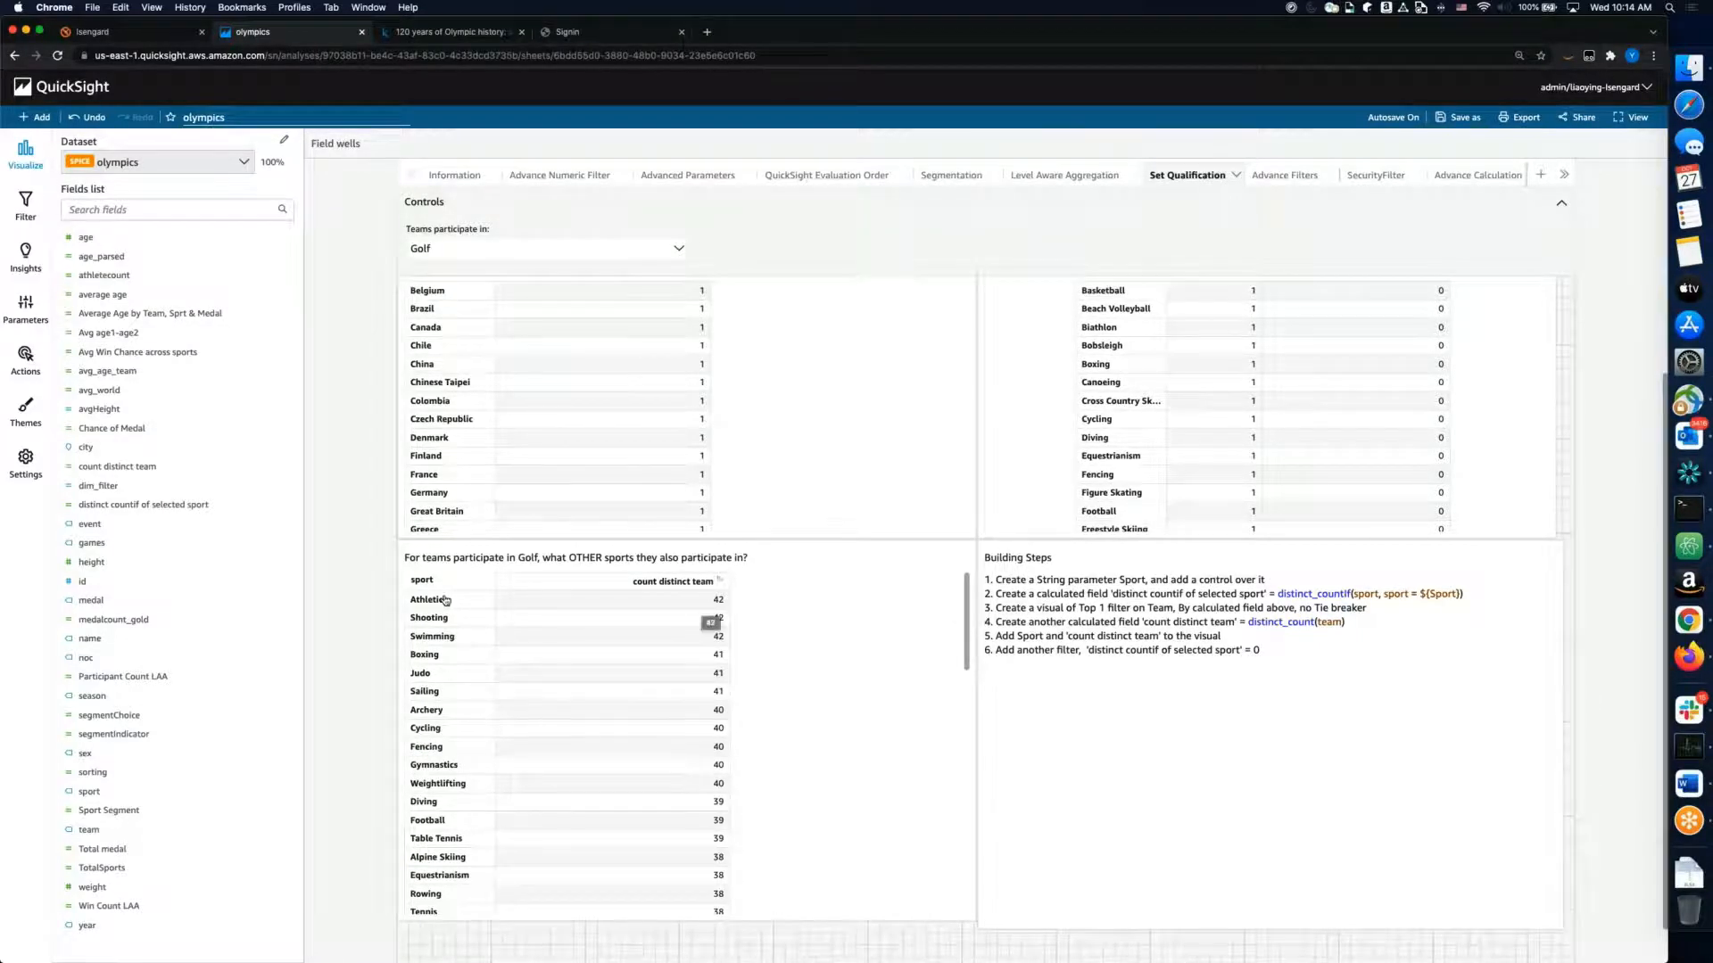
{"action": "scroll", "coordinate": [811, 756], "scroll_direction": "up", "scroll_amount": 3}
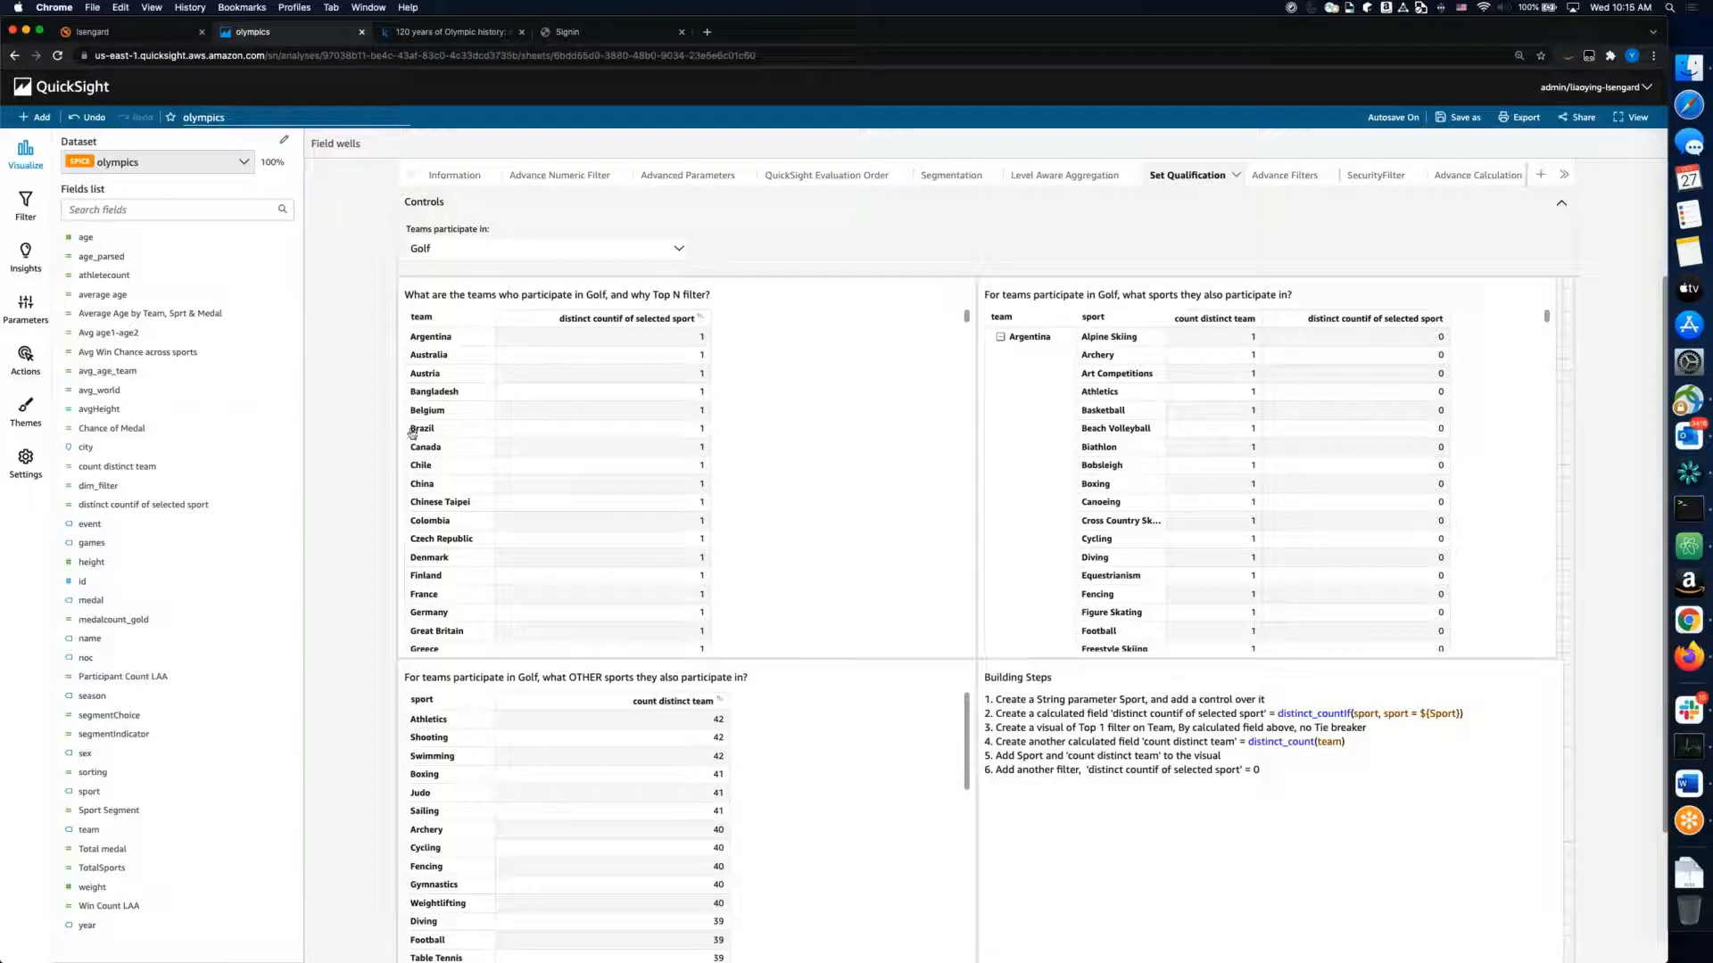
{"action": "left_click", "coordinate": [839, 386]}
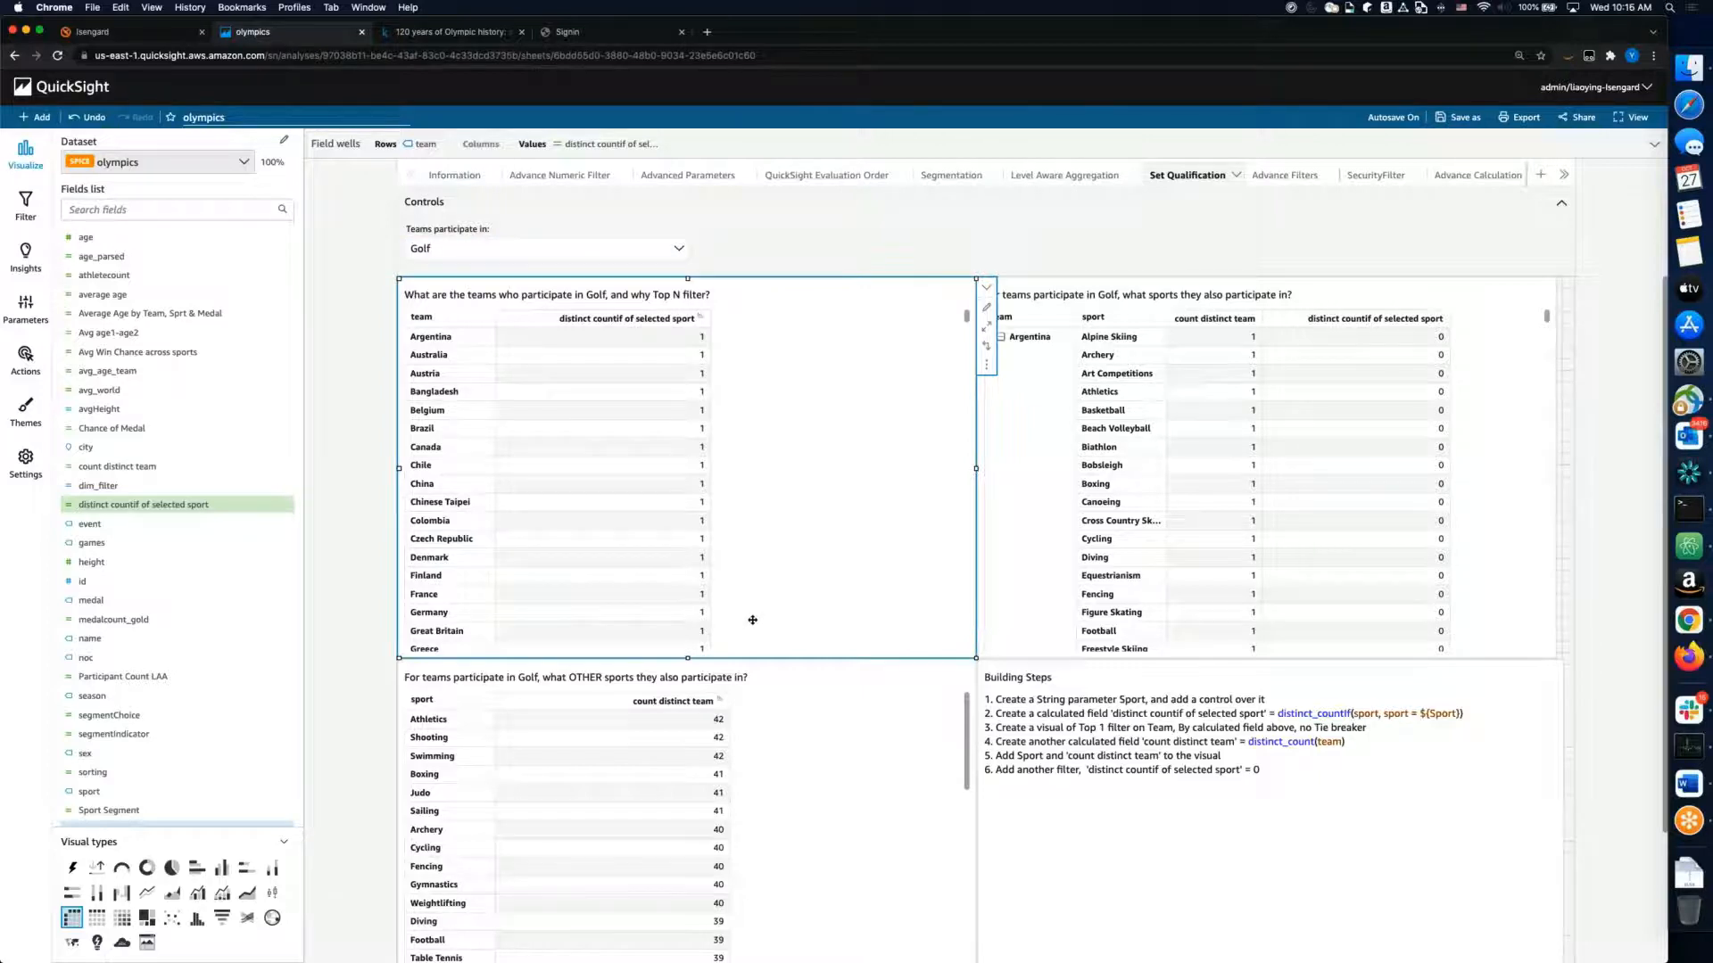
{"action": "left_click", "coordinate": [671, 249]}
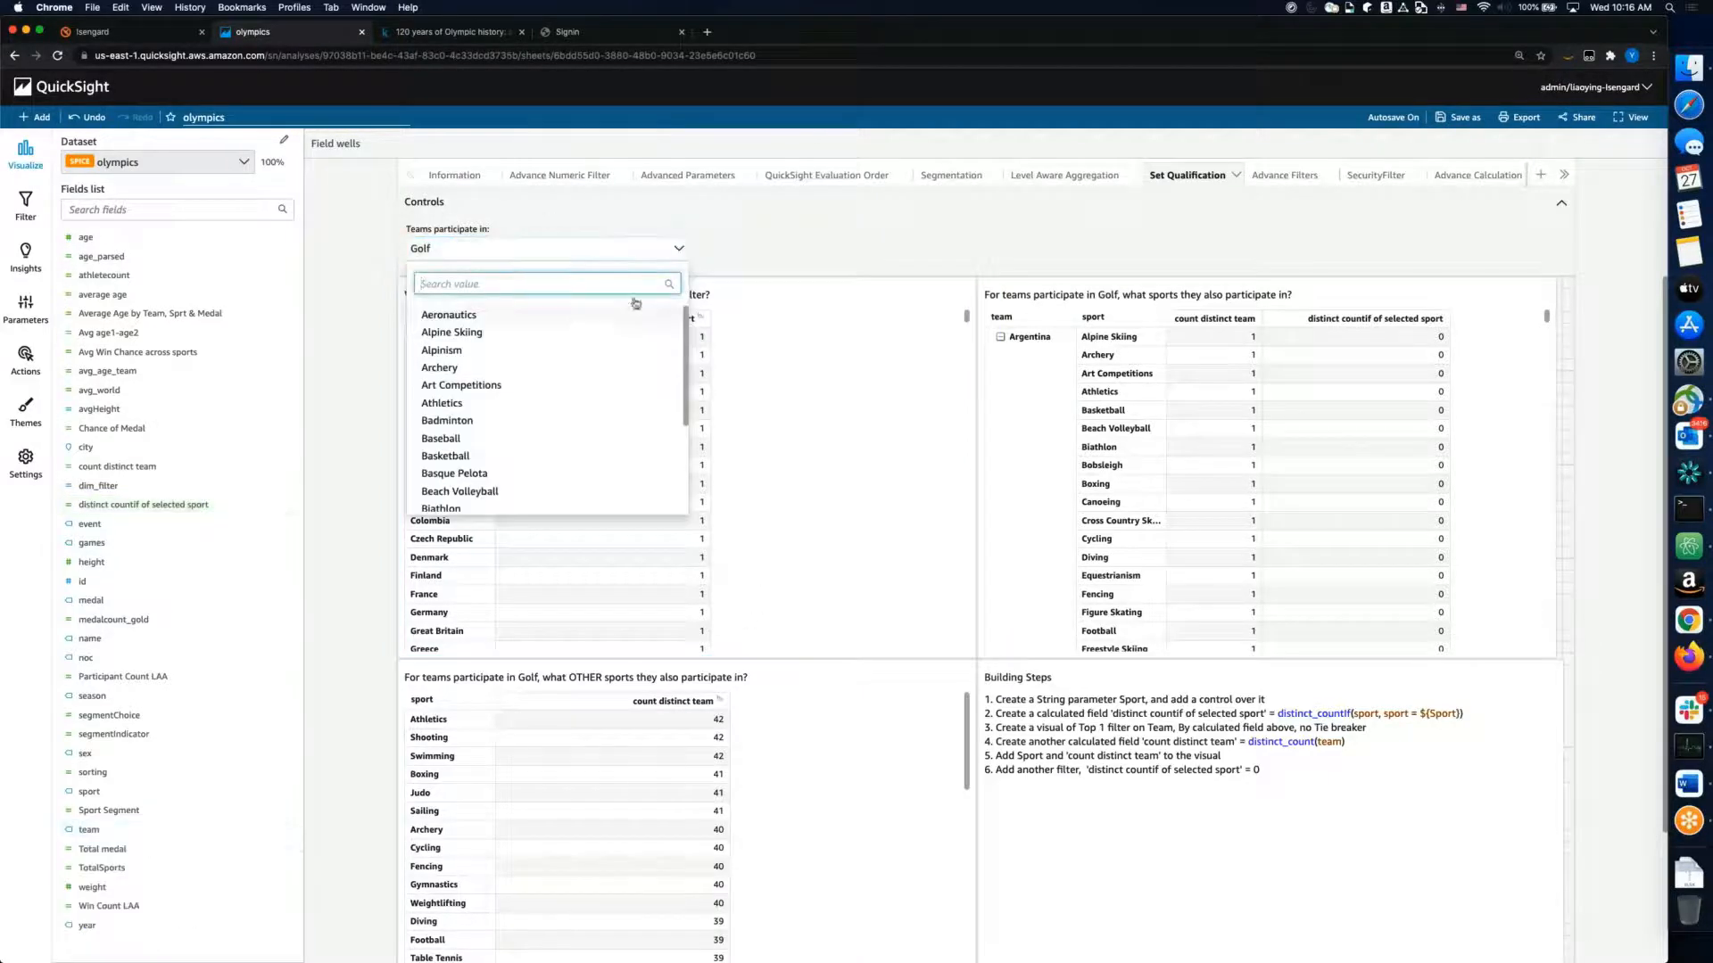
{"action": "left_click", "coordinate": [681, 236]}
{"action": "left_click", "coordinate": [684, 232]}
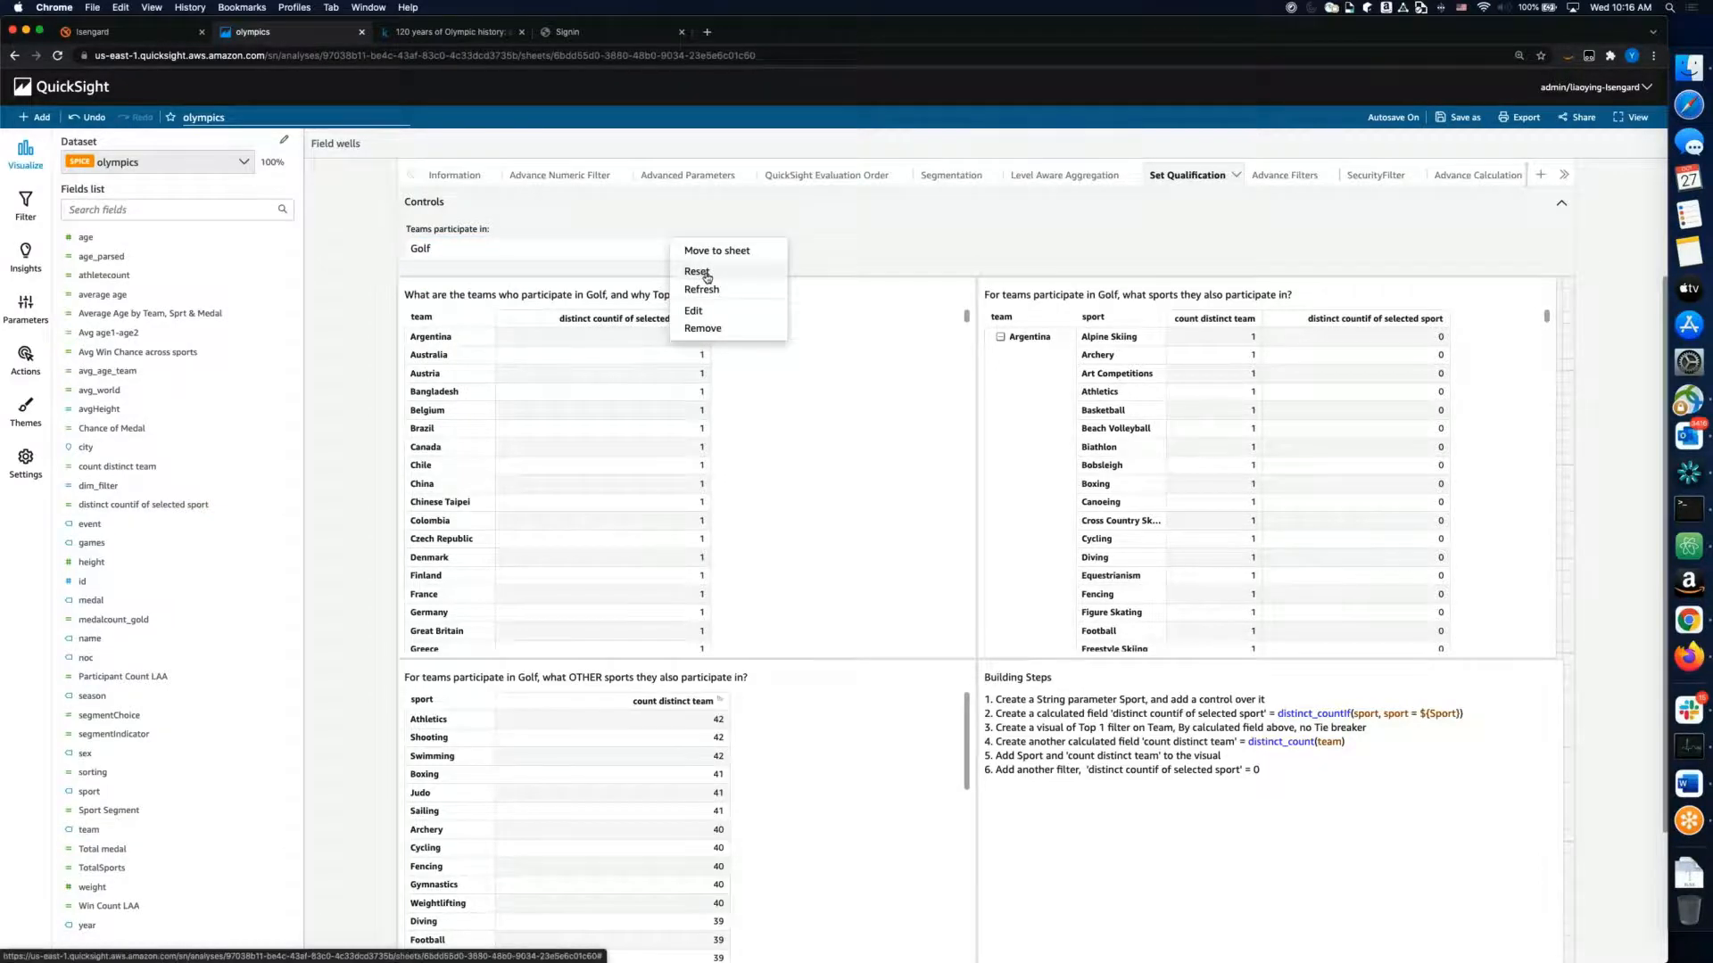
{"action": "left_click", "coordinate": [697, 272]}
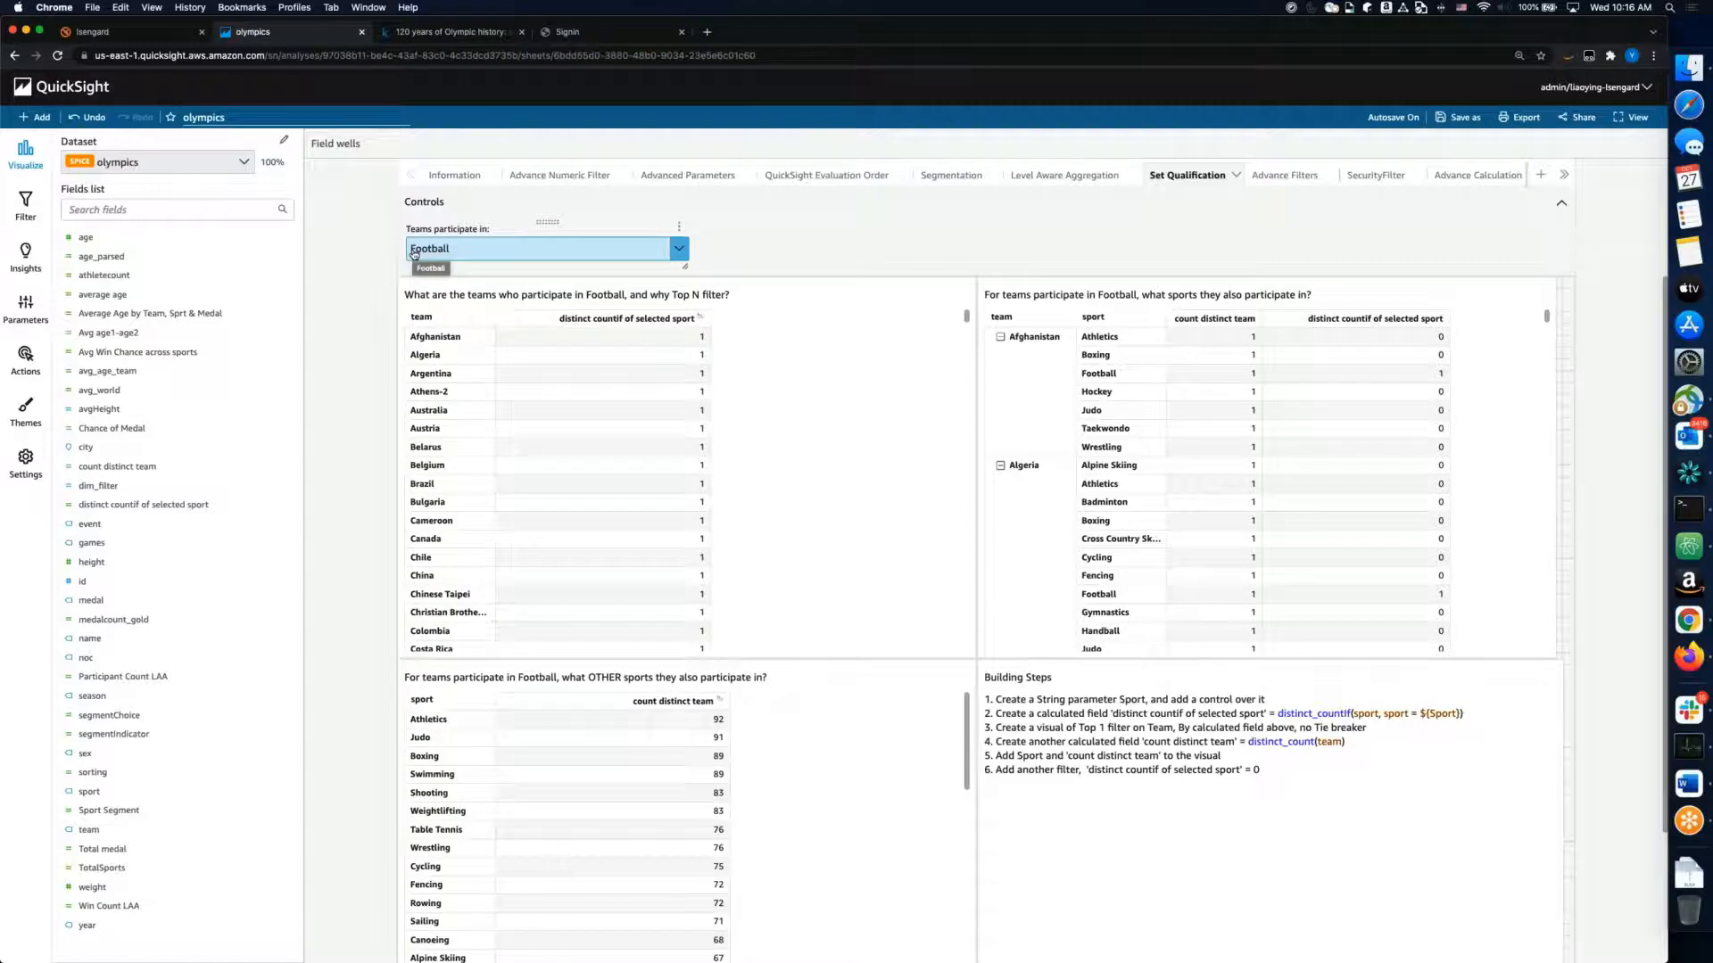
Step: Examine the field wells of the participating teams table and the options of its distinct countif of selected sport field
{"action": "left_click", "coordinate": [836, 487]}
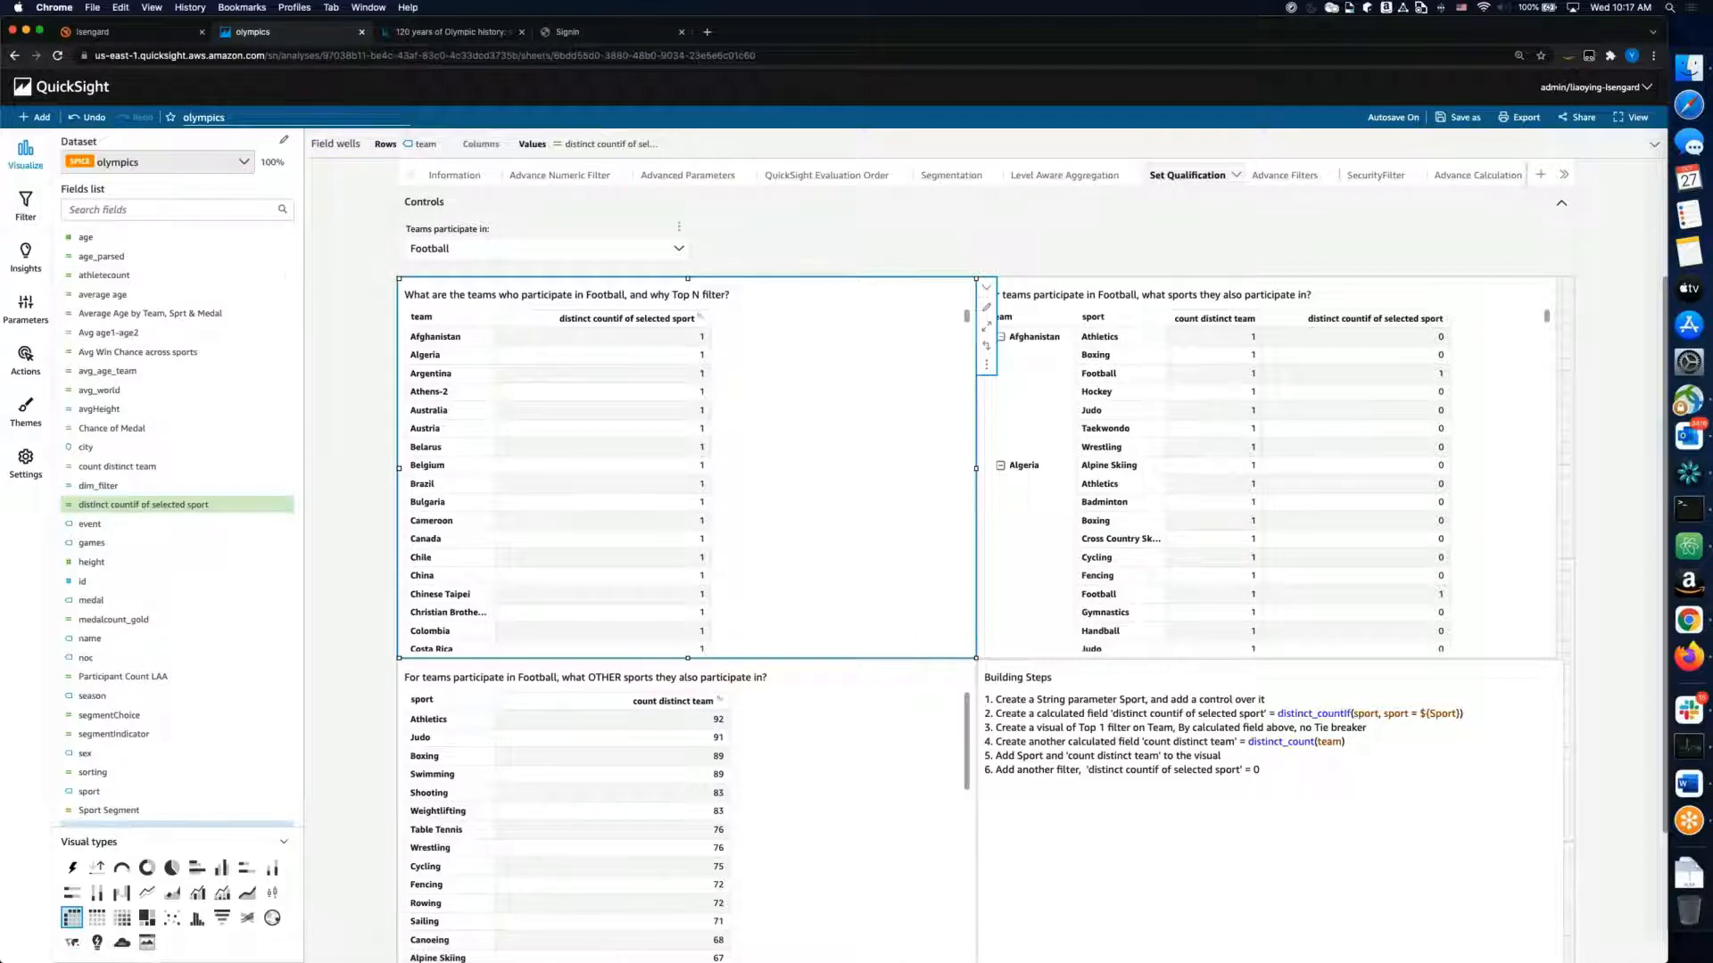
{"action": "left_click", "coordinate": [338, 145]}
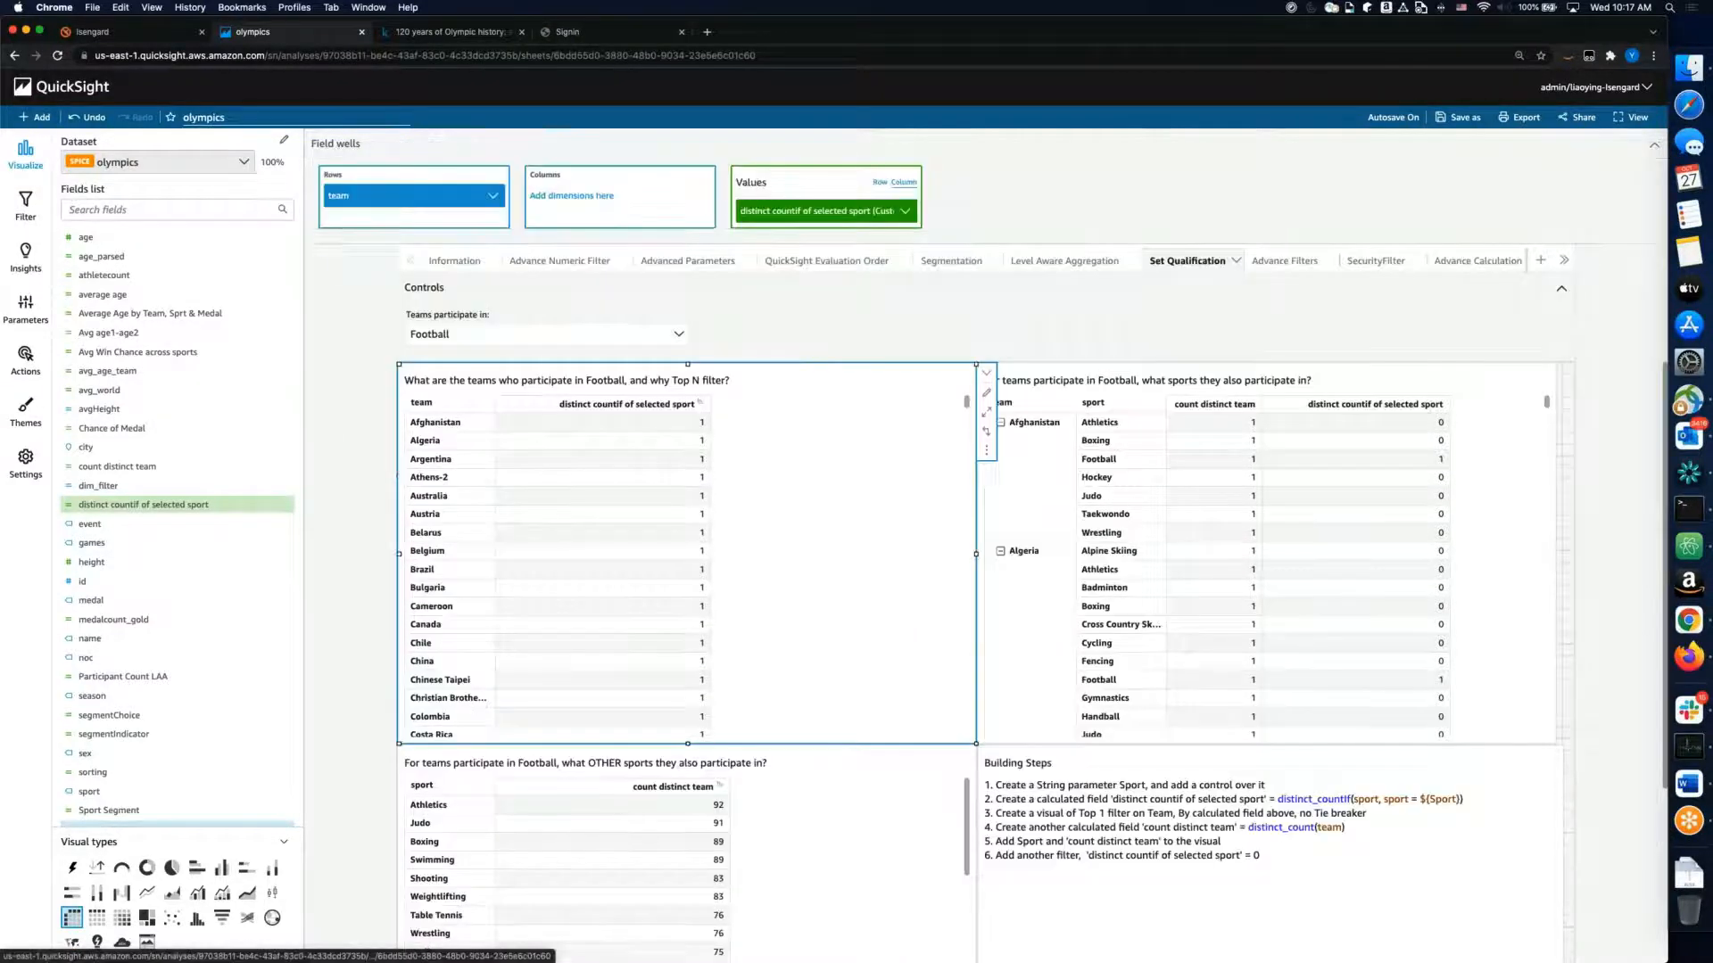
{"action": "left_click", "coordinate": [904, 211]}
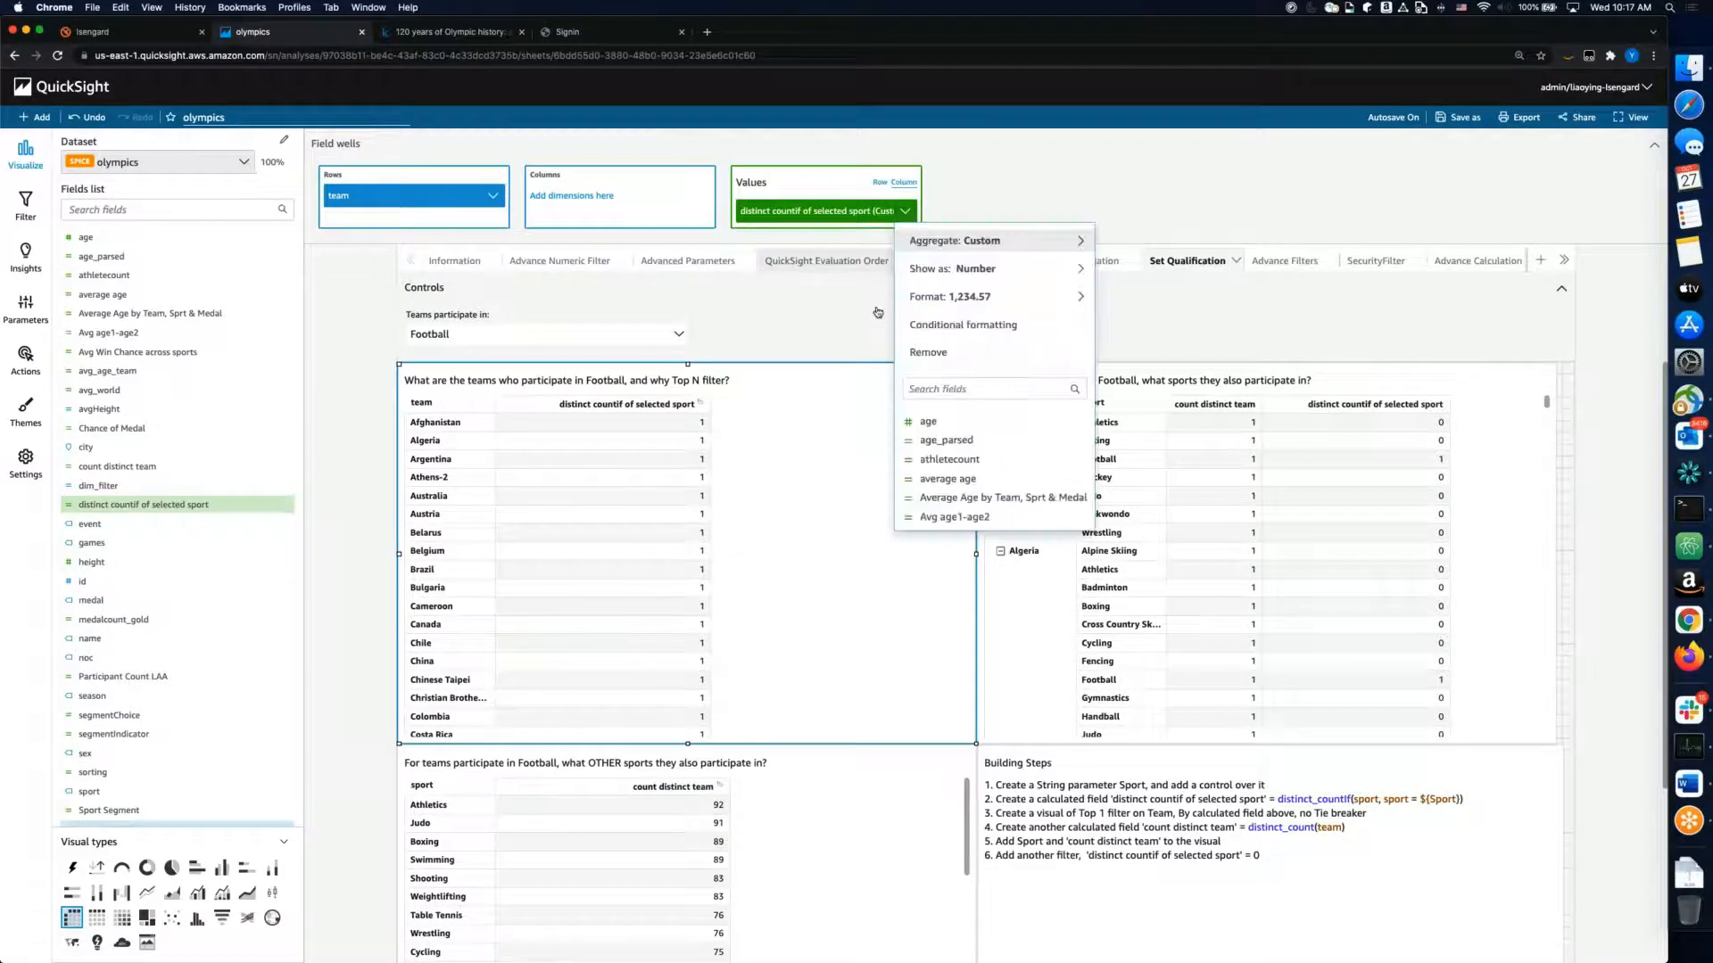
{"action": "left_click", "coordinate": [783, 303]}
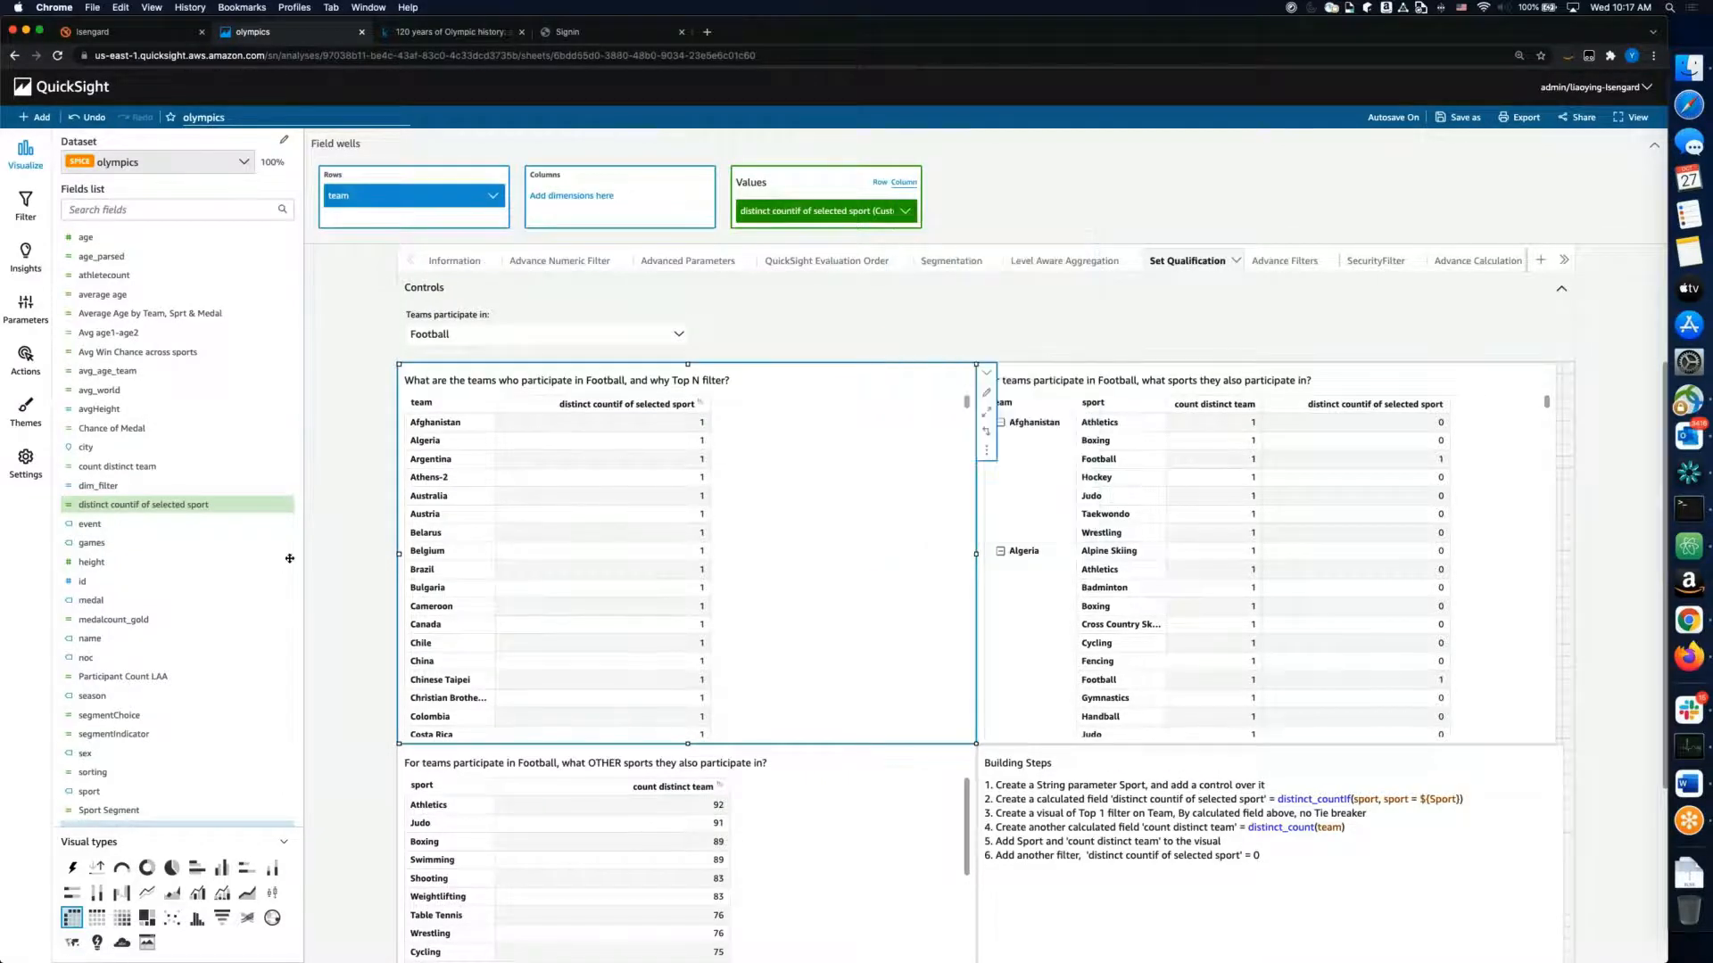
{"action": "left_click", "coordinate": [286, 505]}
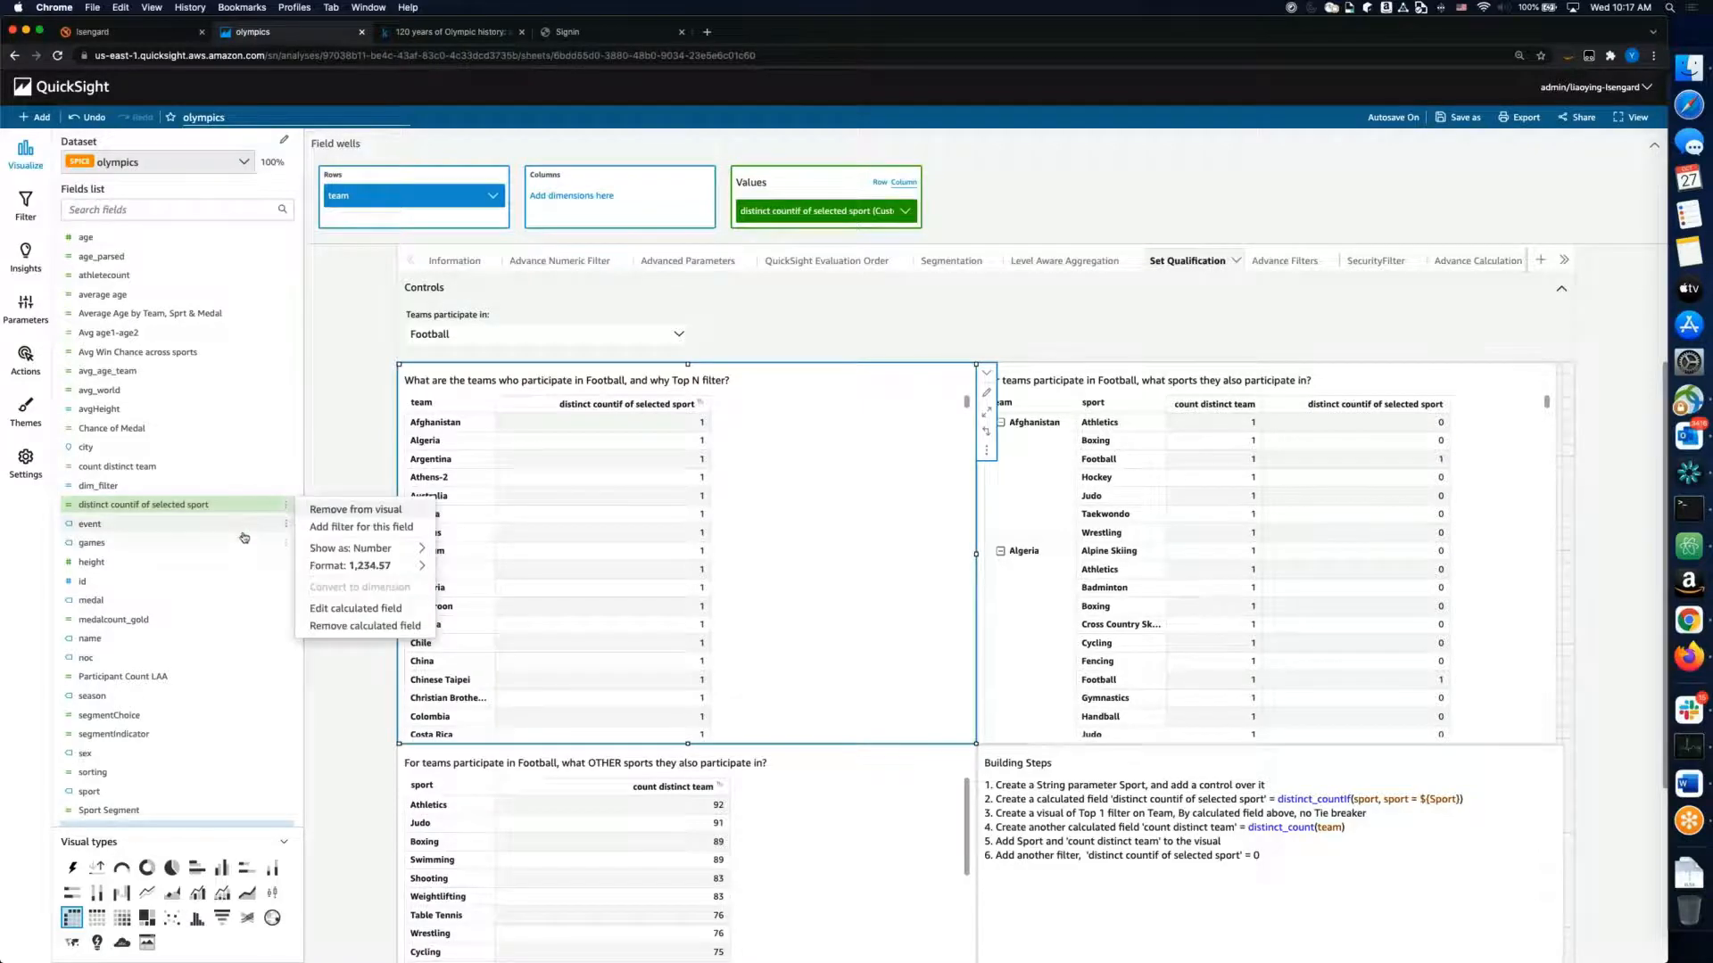
{"action": "left_click", "coordinate": [362, 430]}
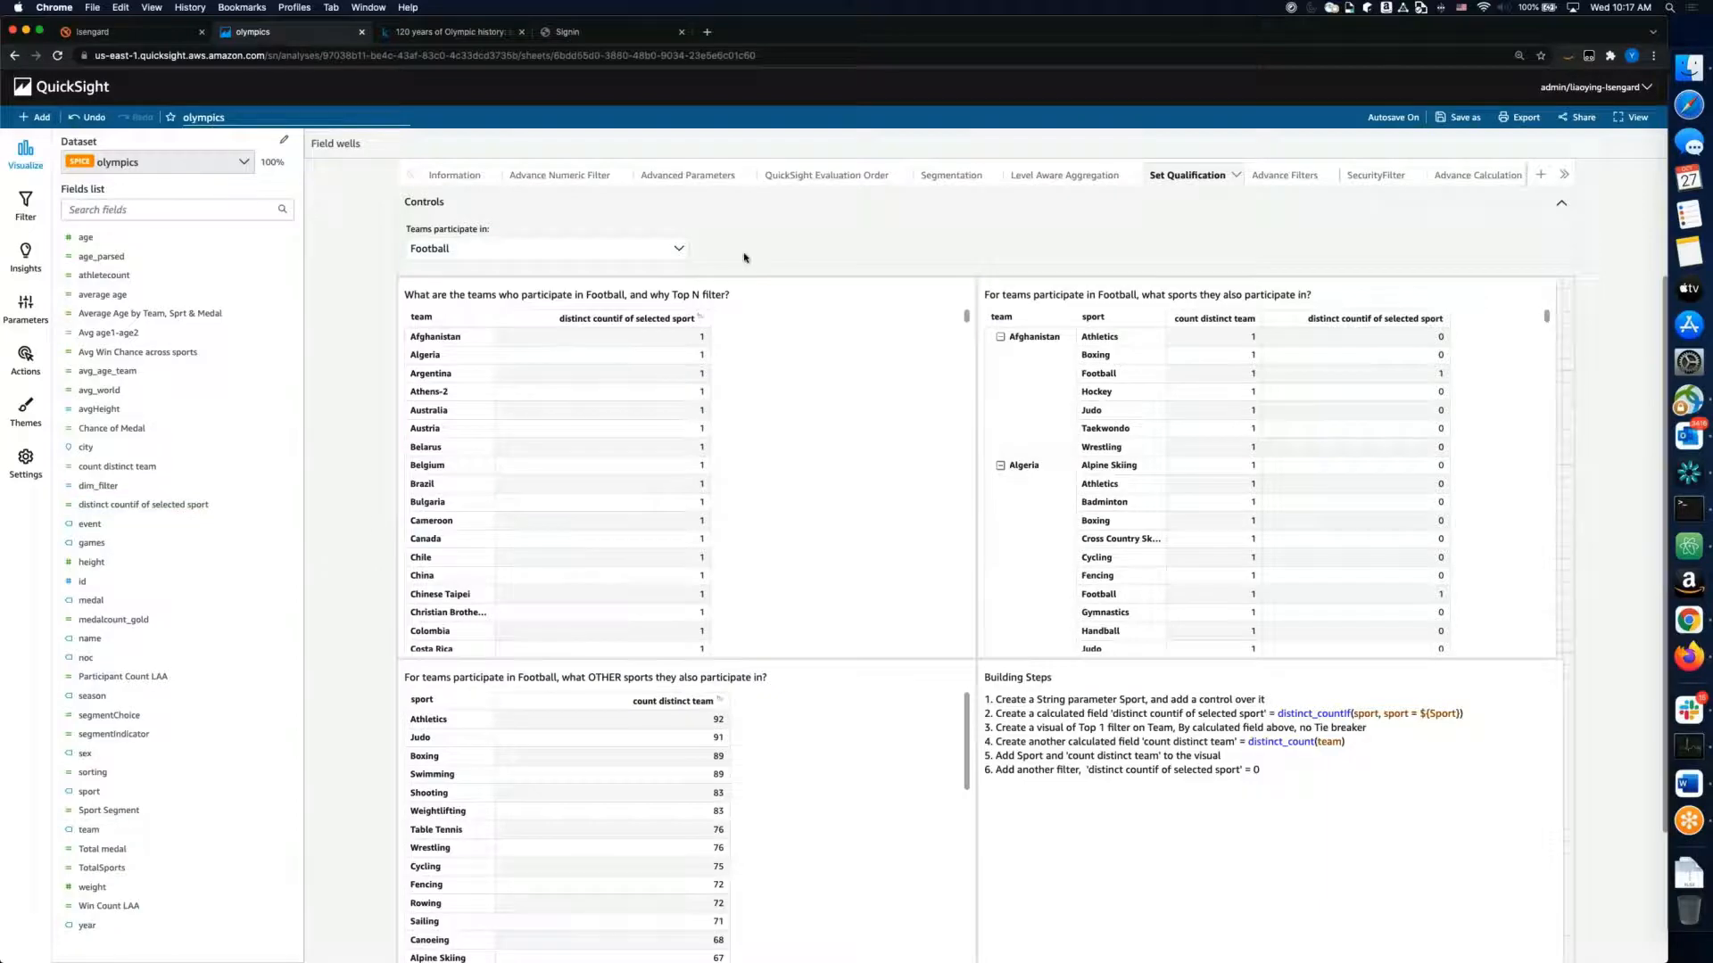
Step: Review the Sport parameter's data type and static default value, leaving its settings without updating them
{"action": "left_click", "coordinate": [26, 306]}
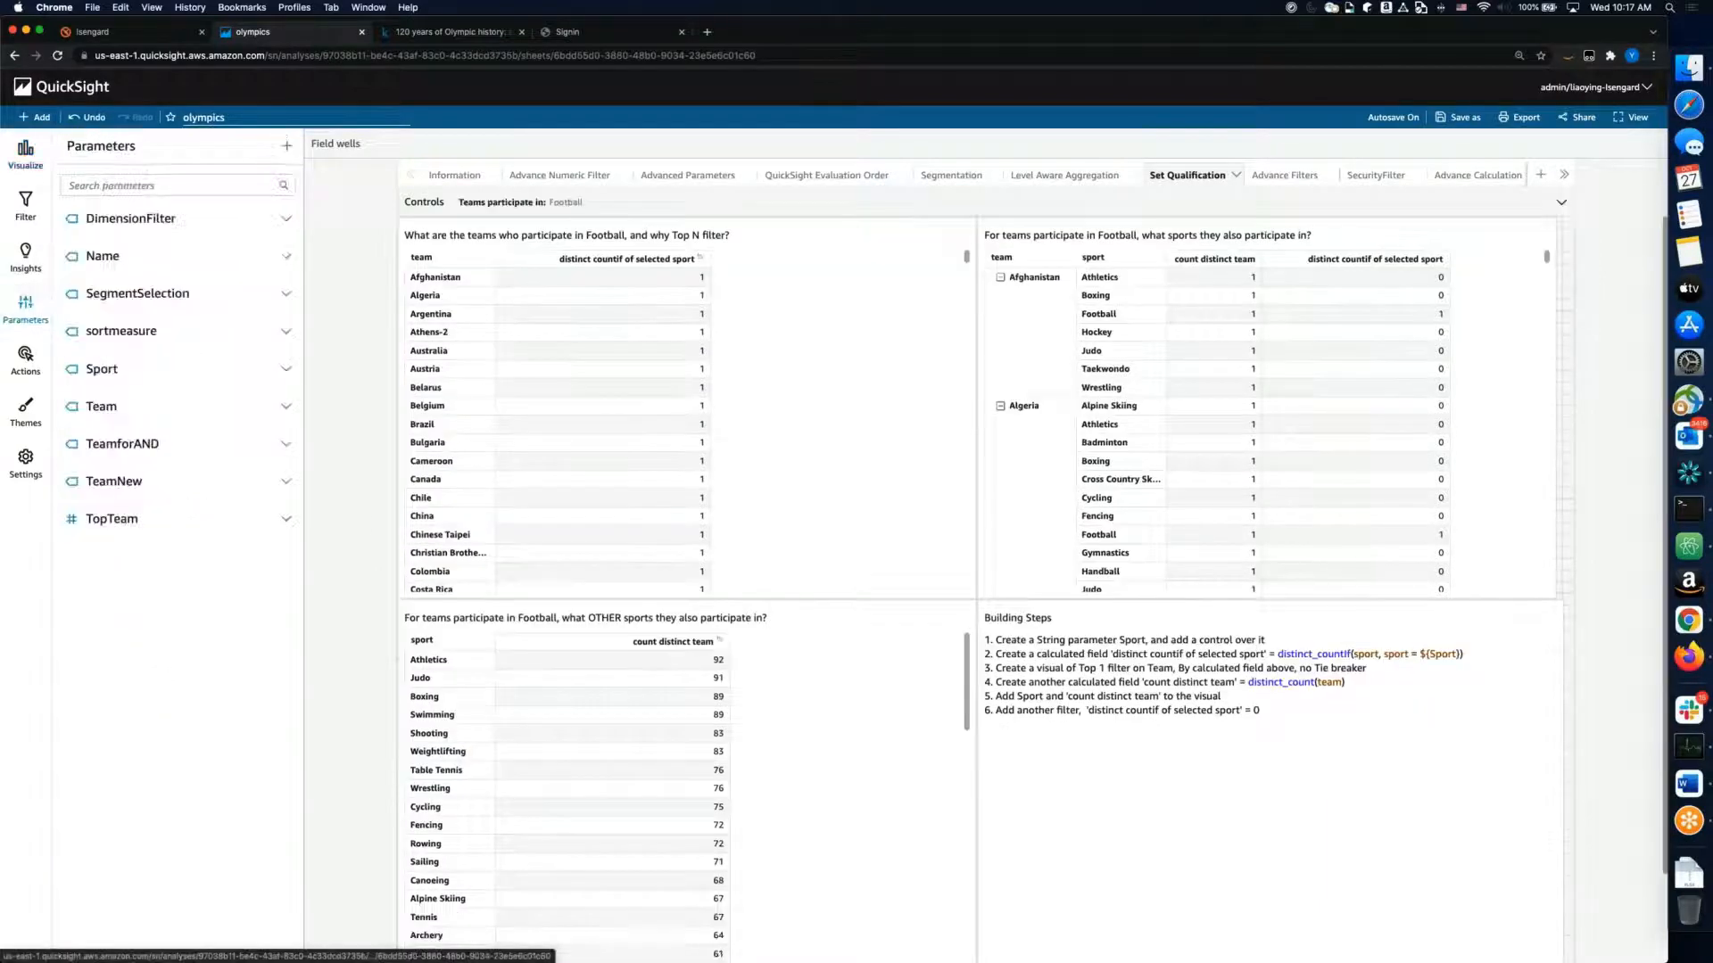
{"action": "left_click", "coordinate": [285, 373]}
{"action": "left_click", "coordinate": [268, 392]}
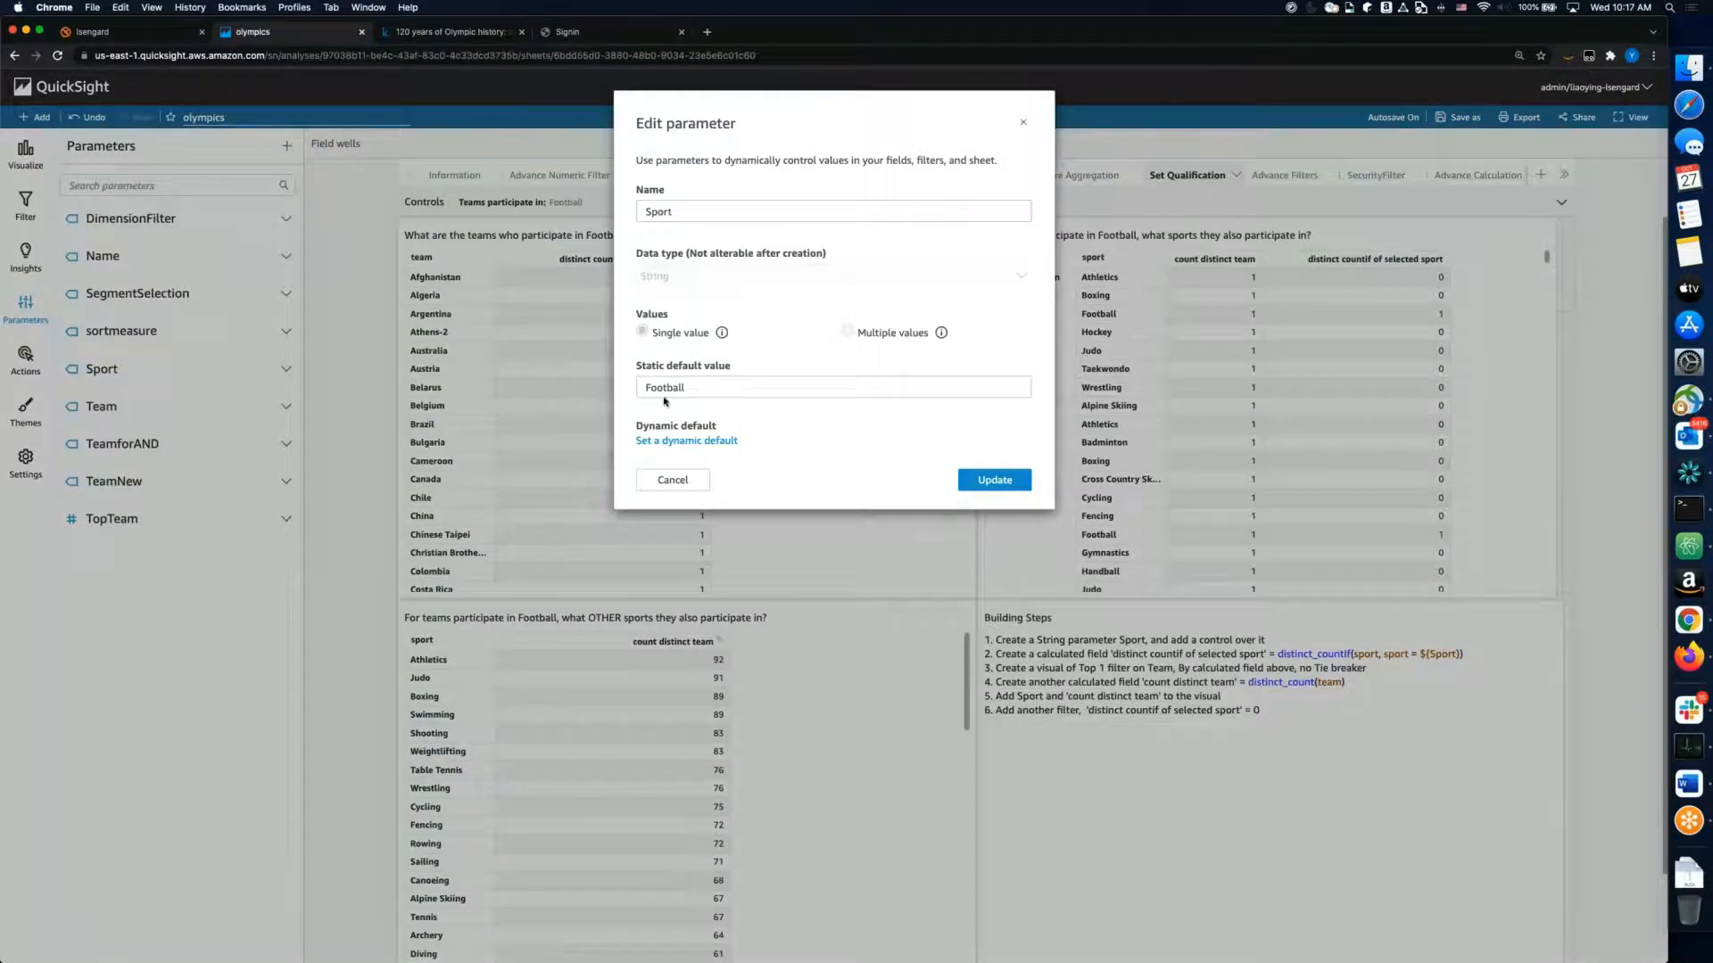
{"action": "left_click", "coordinate": [674, 480]}
Step: Review the format settings of the Teams participate in control, including its style and linked dataset field
{"action": "left_click", "coordinate": [427, 201]}
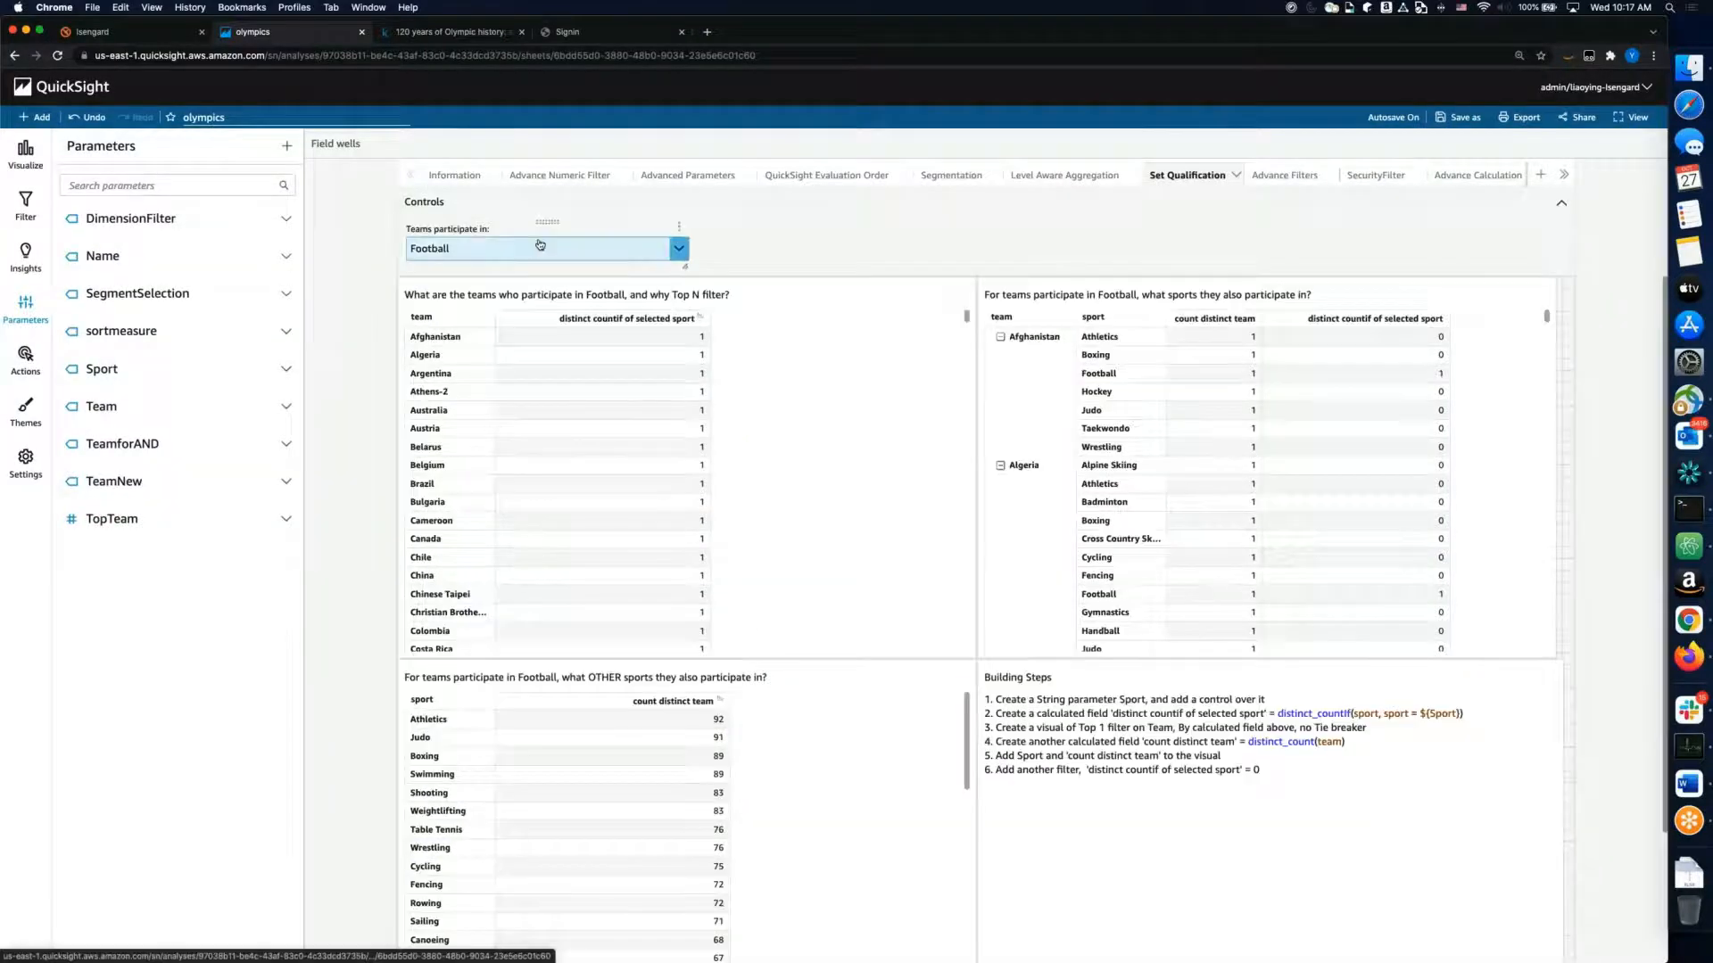
{"action": "left_click", "coordinate": [679, 227]}
{"action": "left_click", "coordinate": [760, 313]}
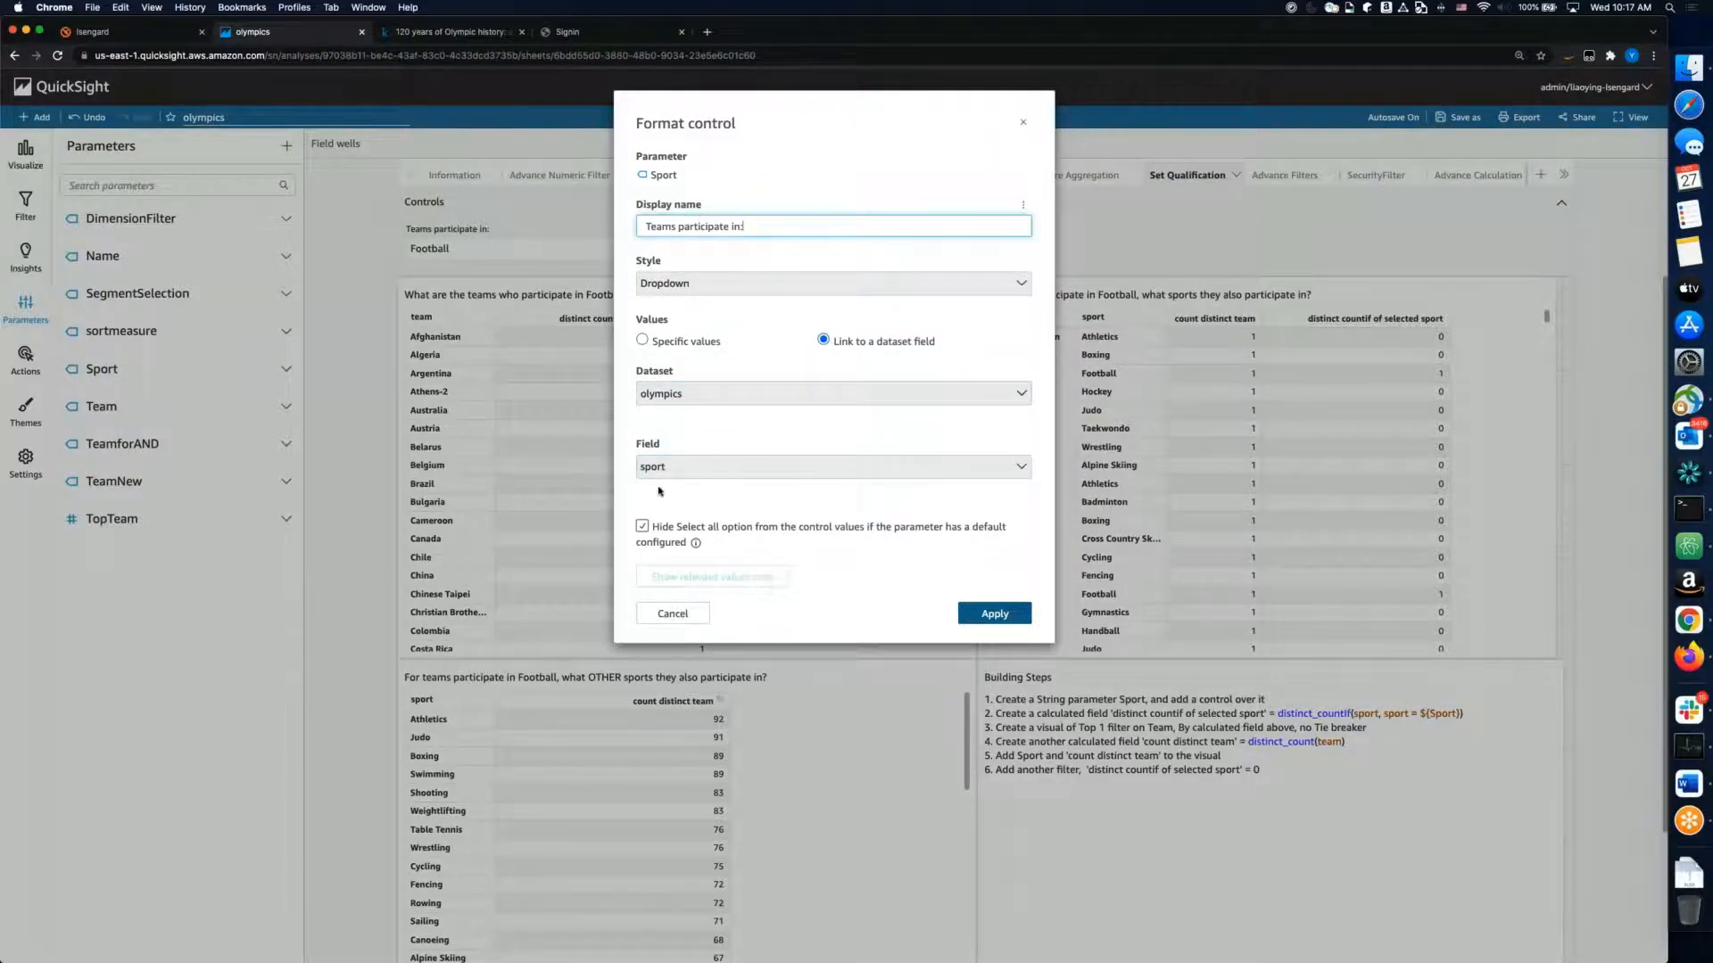
{"action": "left_click", "coordinate": [665, 615]}
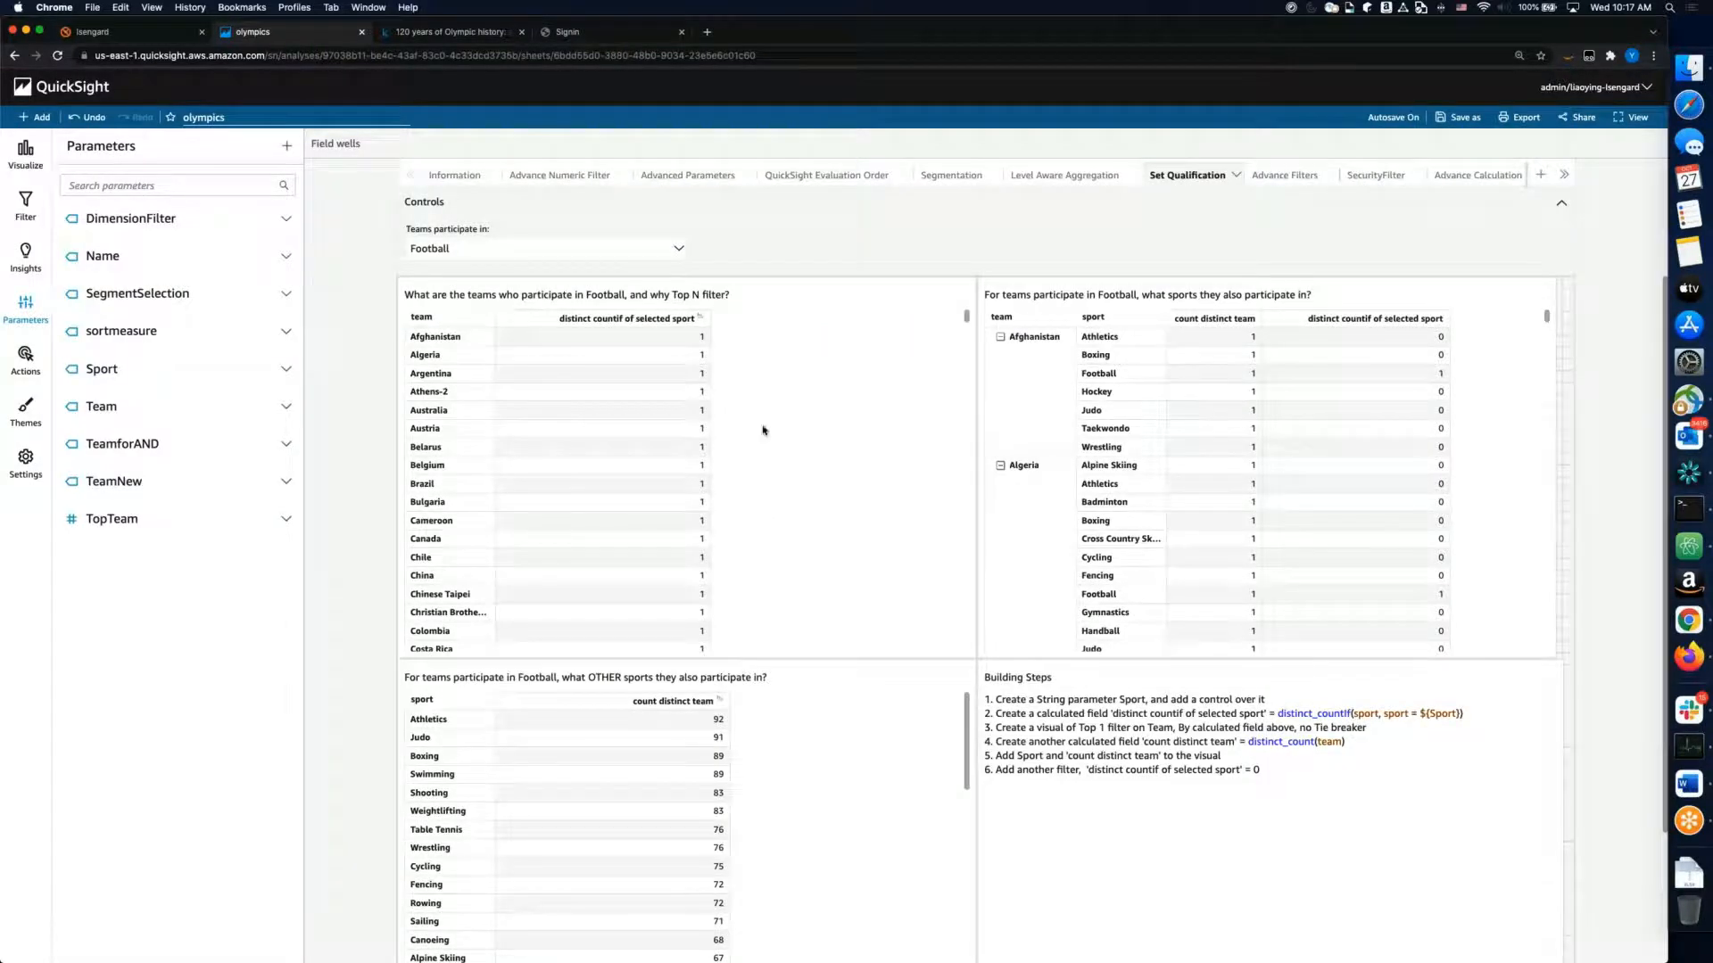
Step: Examine the function, sport field and Sport parameter in the distinct countif of selected sport calculated field's formula without saving
{"action": "left_click", "coordinate": [433, 416]}
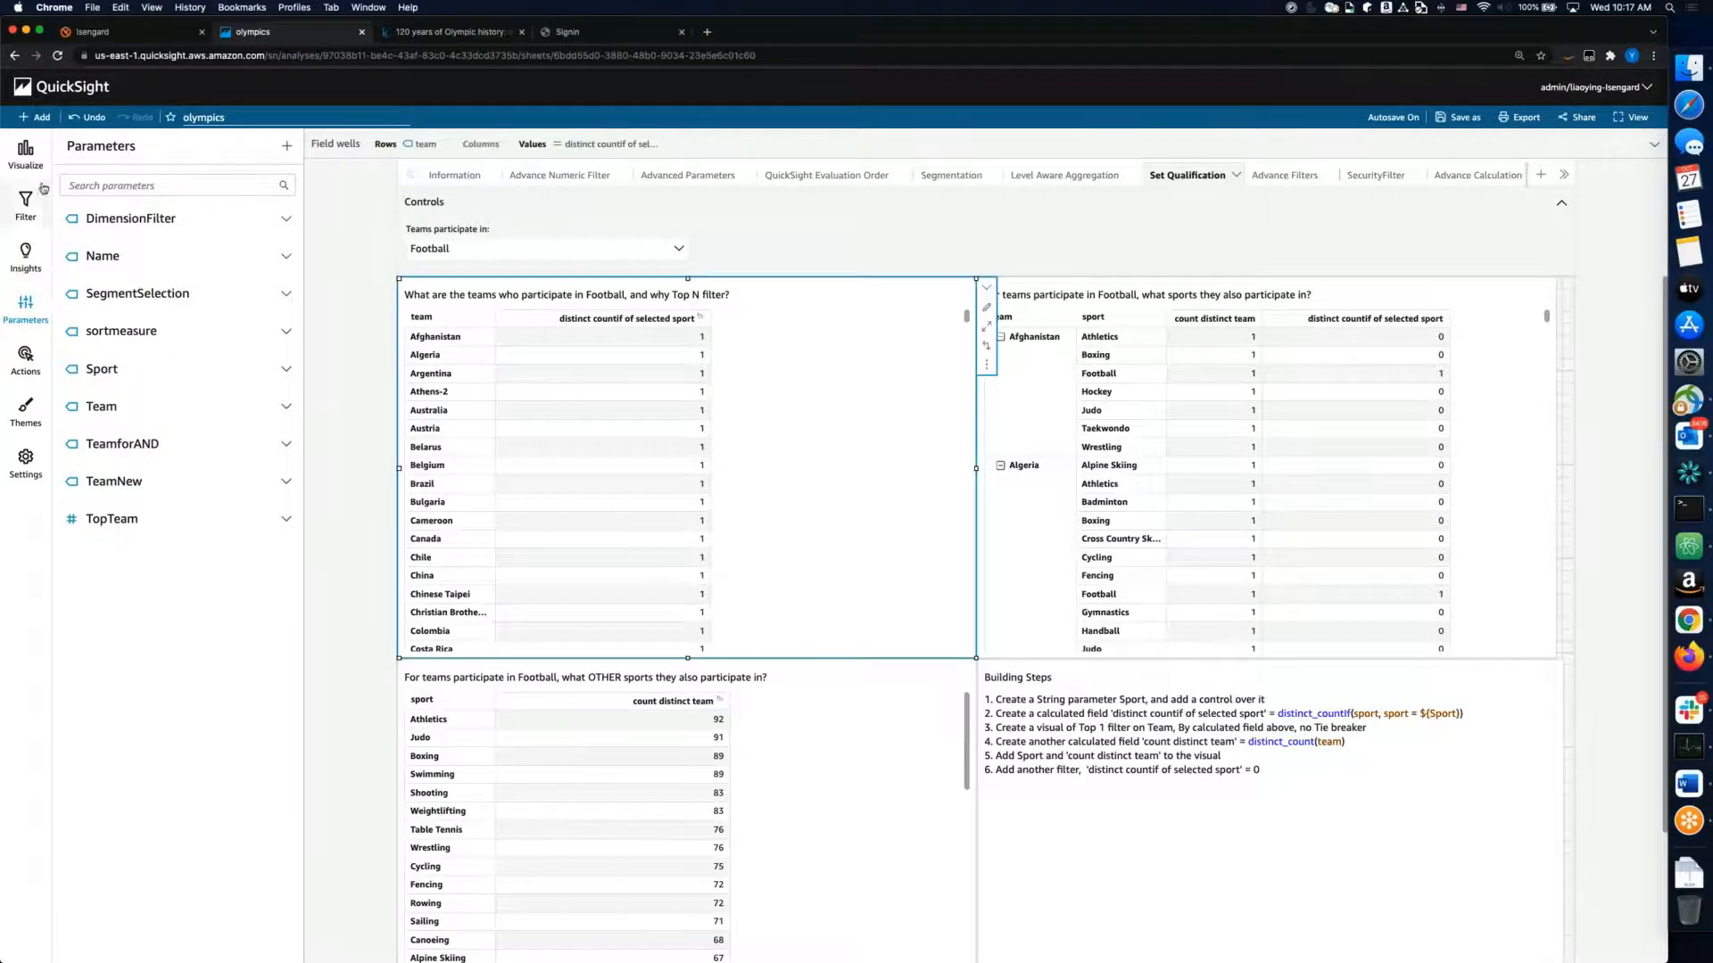
{"action": "left_click", "coordinate": [26, 153]}
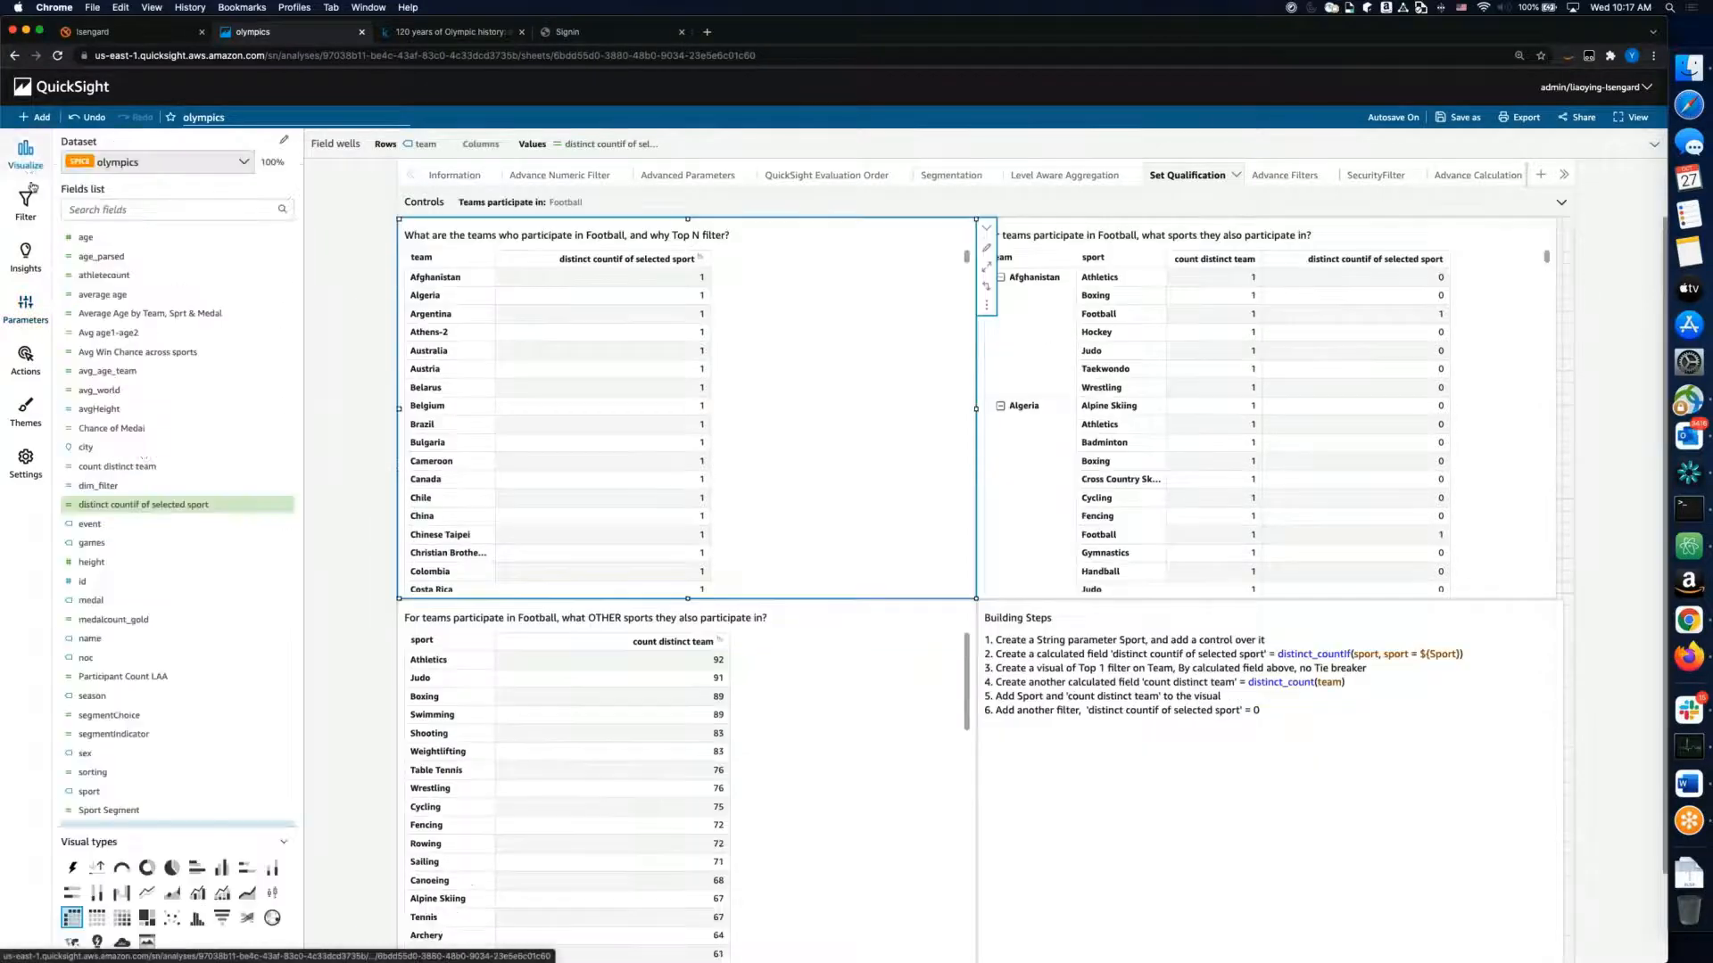
{"action": "left_click", "coordinate": [284, 510]}
{"action": "left_click", "coordinate": [337, 603]}
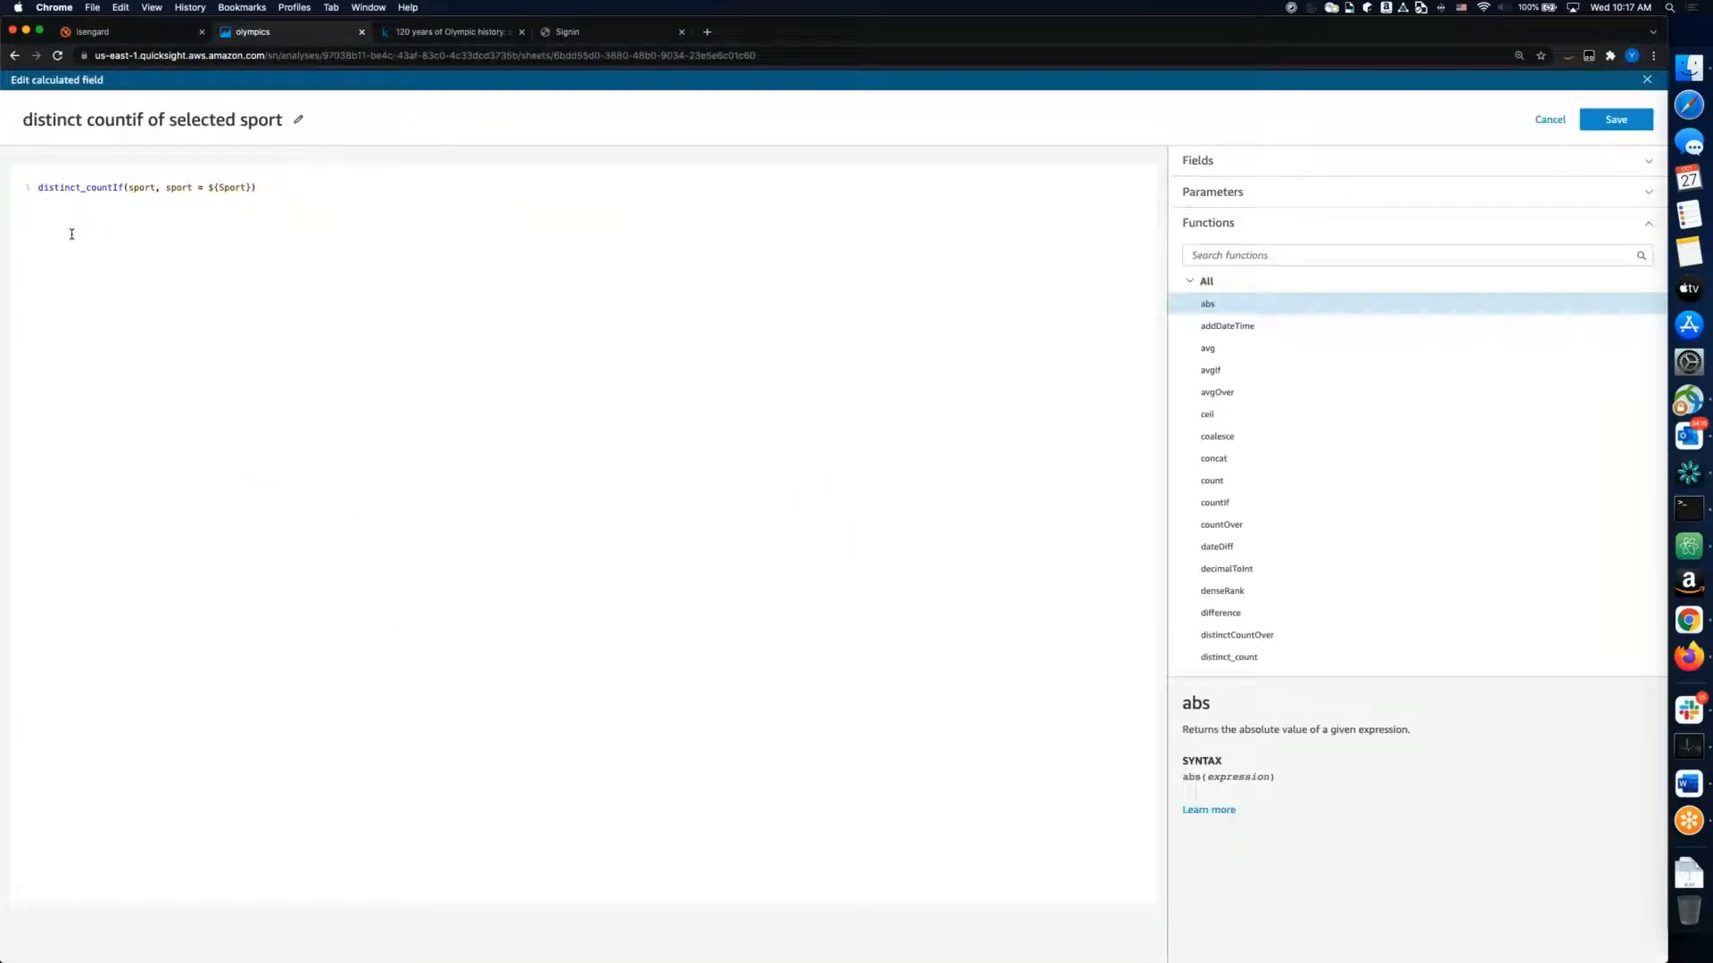
{"action": "double_click", "coordinate": [96, 187]}
{"action": "left_click", "coordinate": [103, 250]}
{"action": "double_click", "coordinate": [143, 188]}
{"action": "double_click", "coordinate": [178, 187]}
{"action": "left_click_drag", "start_coordinate": [207, 187], "coordinate": [250, 187]}
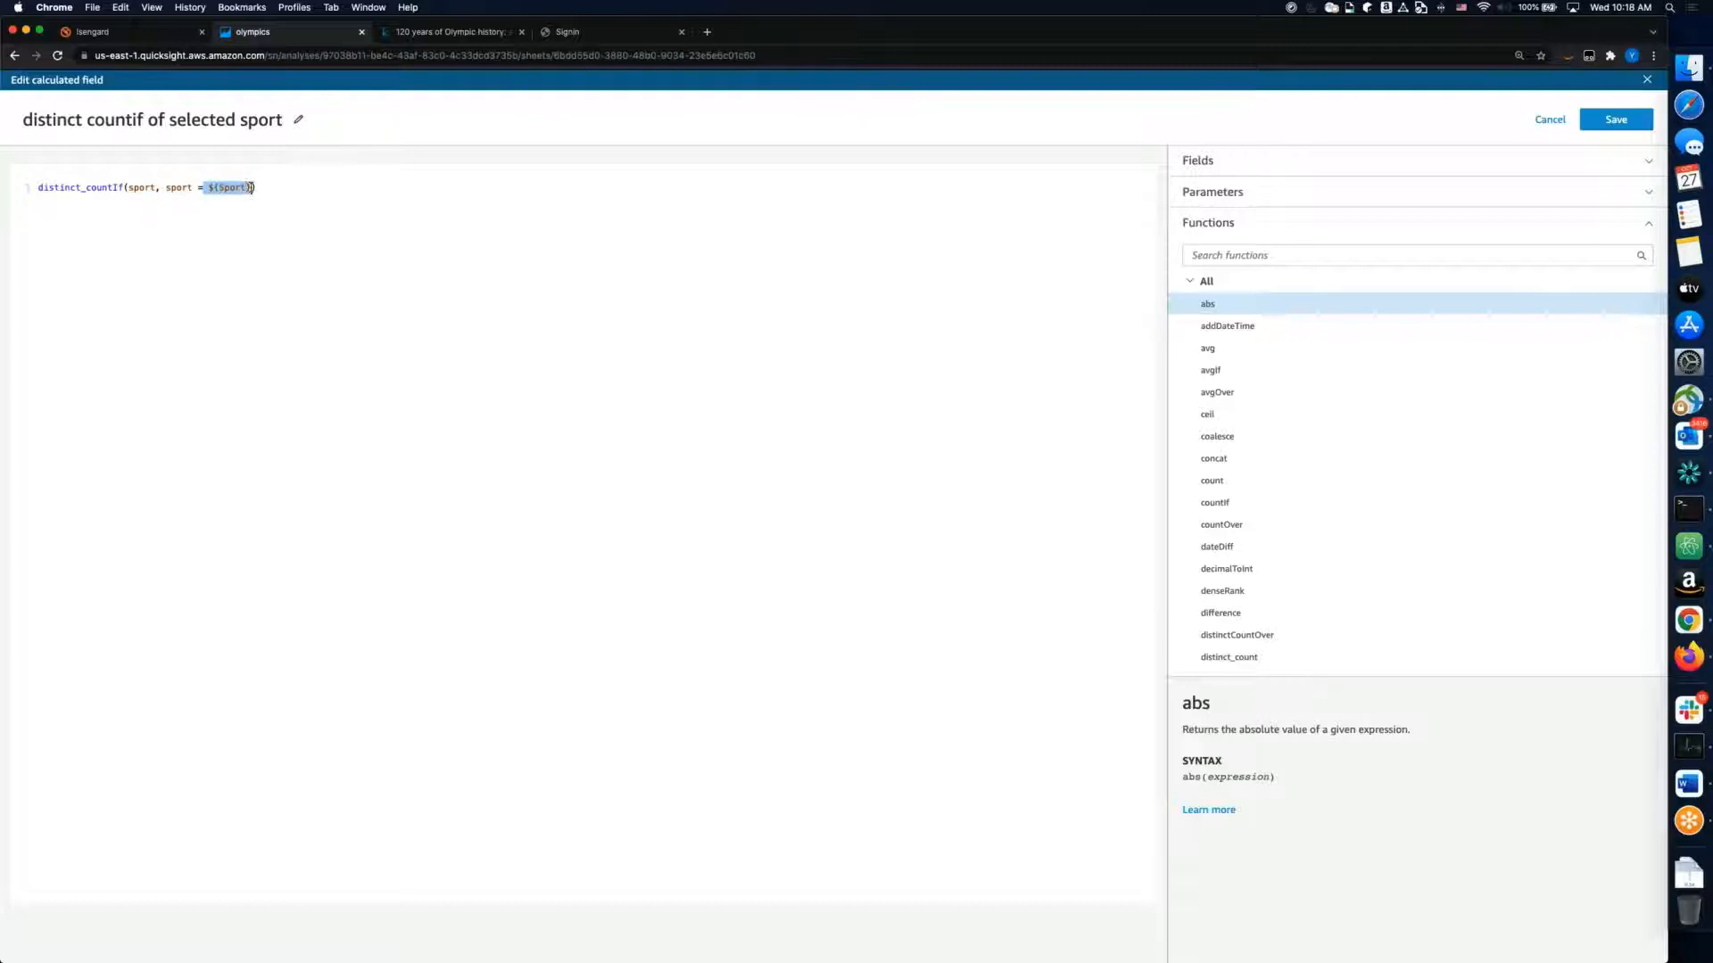
{"action": "left_click", "coordinate": [219, 229]}
{"action": "double_click", "coordinate": [139, 187]}
{"action": "left_click", "coordinate": [1549, 120]}
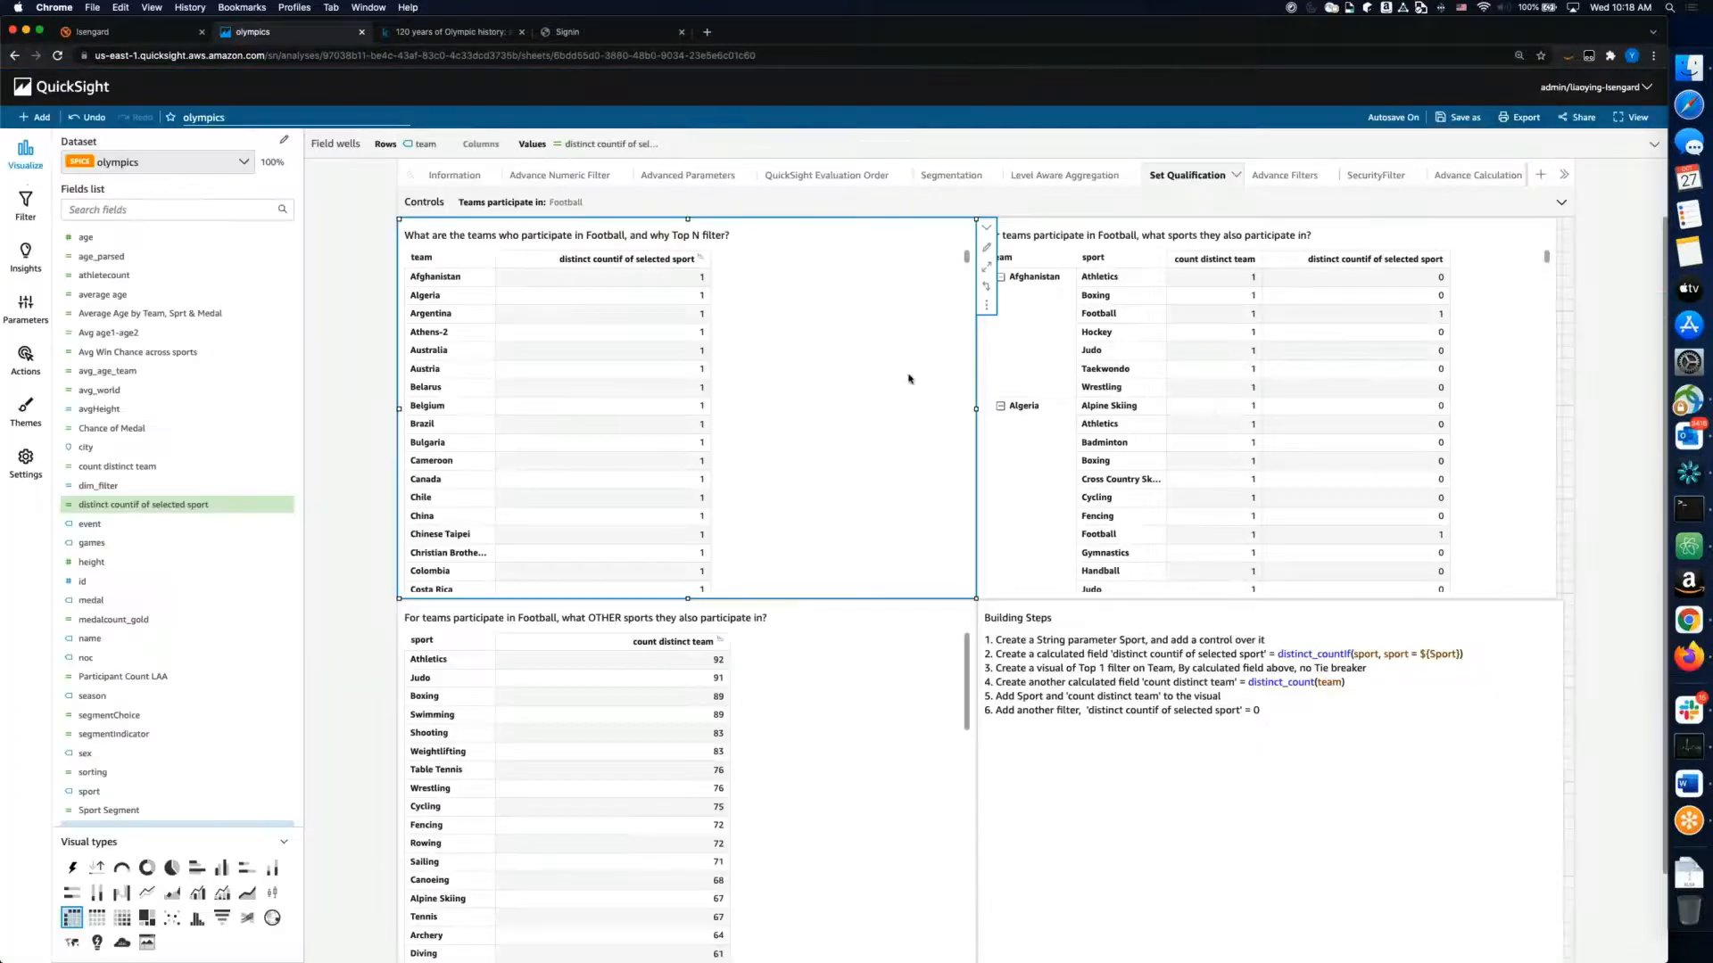
Step: Check the filters of the participating teams table and look through its list of distinct countif values by team
{"action": "left_click", "coordinate": [25, 201]}
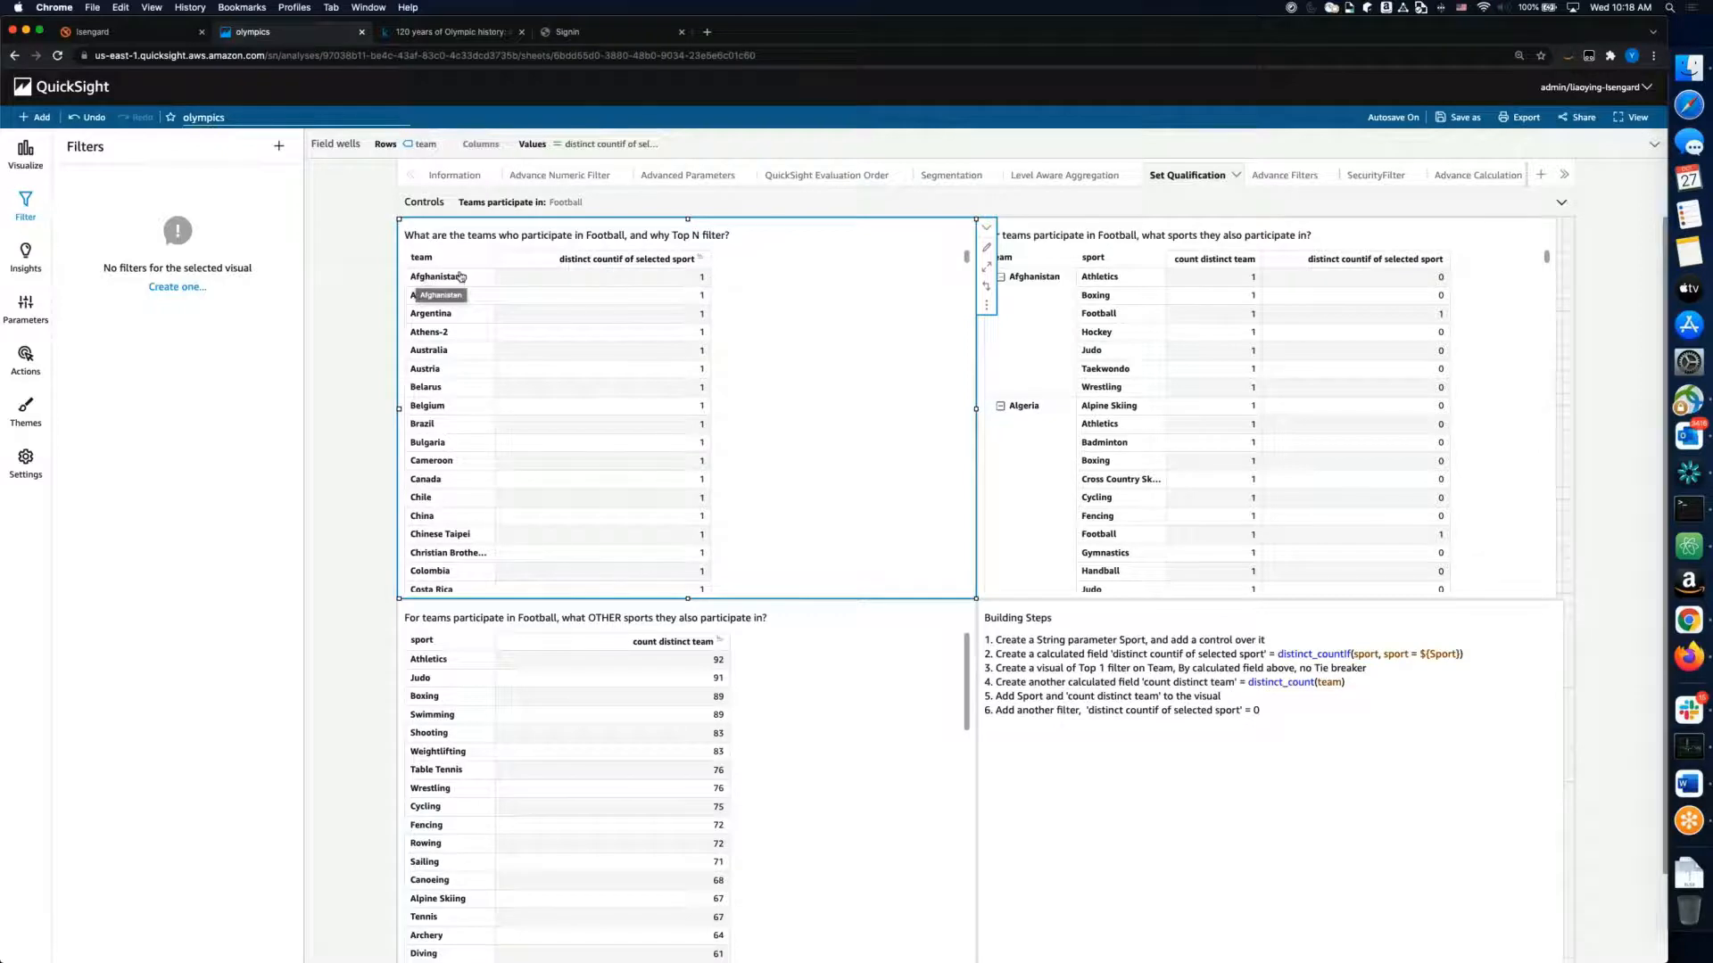
{"action": "scroll", "coordinate": [956, 266], "scroll_direction": "down", "scroll_amount": 1}
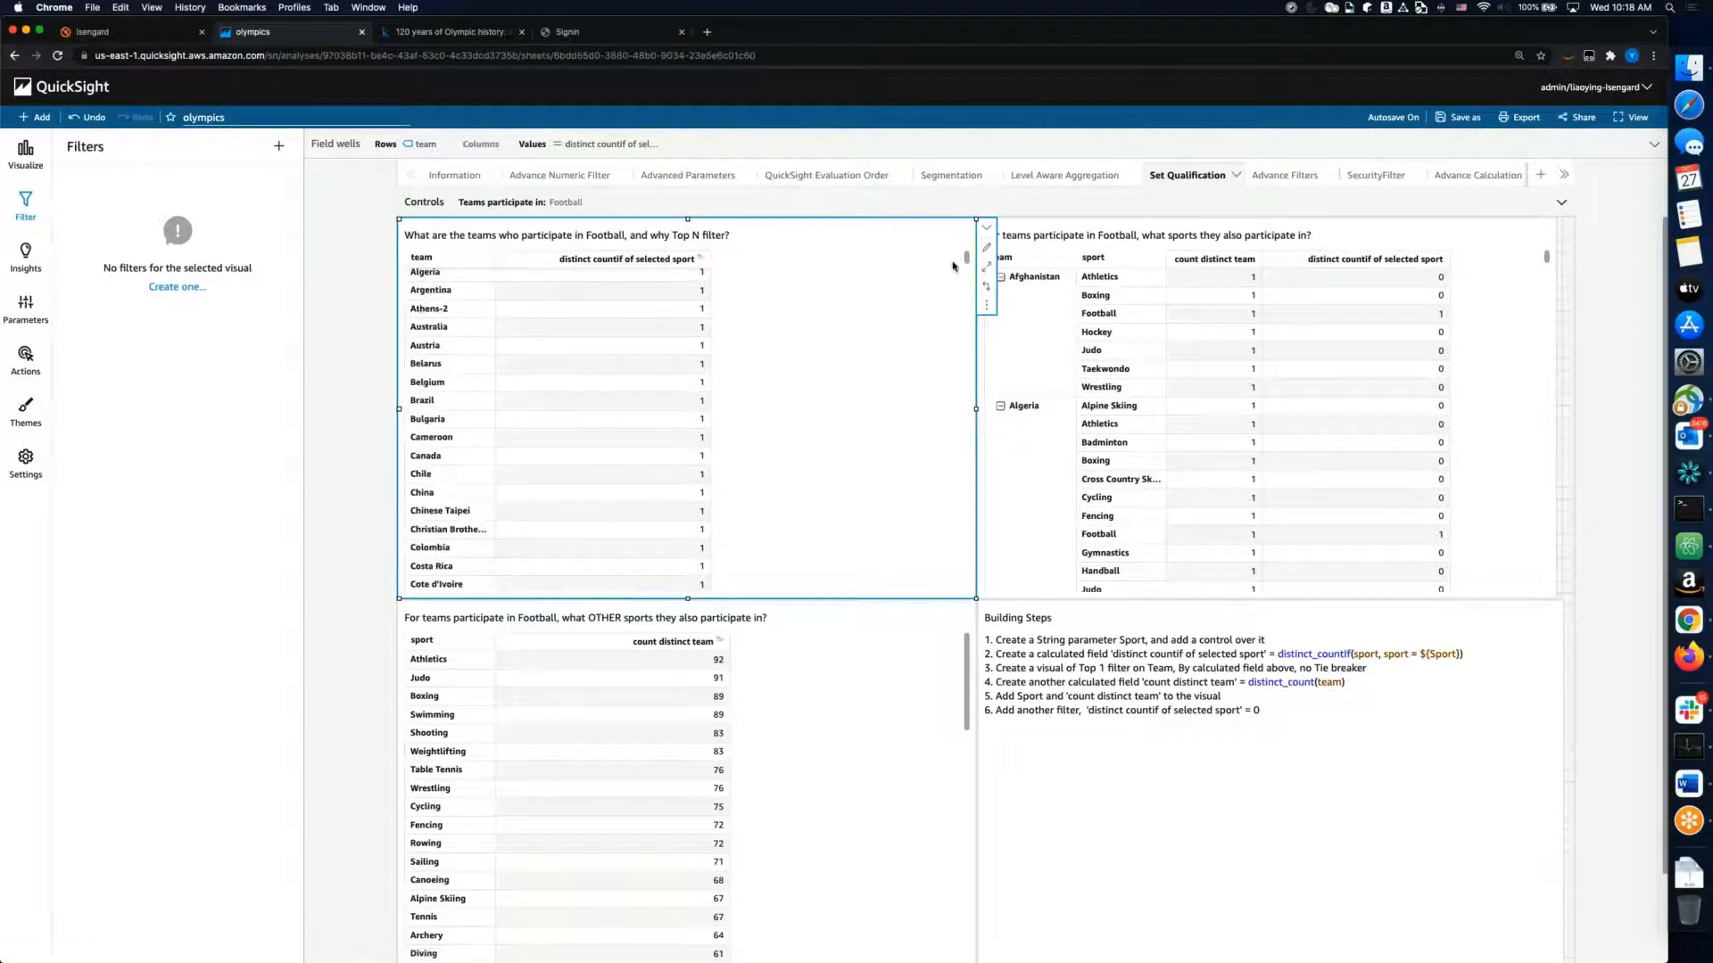
{"action": "left_click_drag", "start_coordinate": [967, 263], "coordinate": [971, 330]}
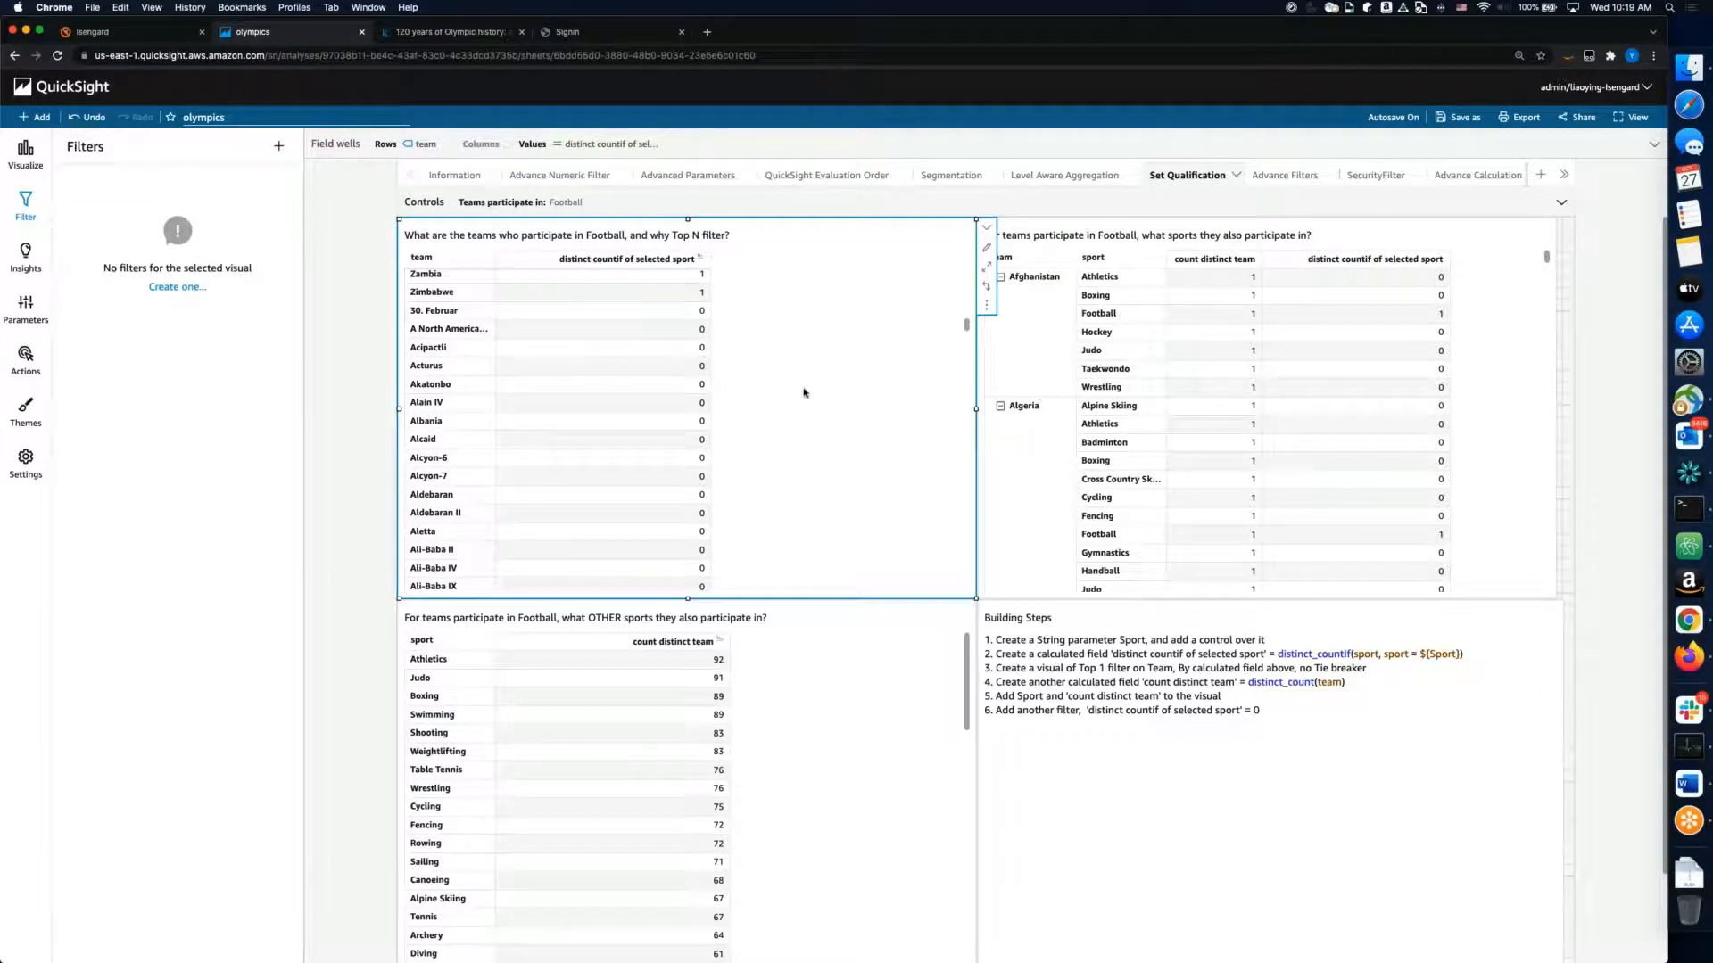
{"action": "scroll", "coordinate": [804, 393], "scroll_direction": "up", "scroll_amount": 15}
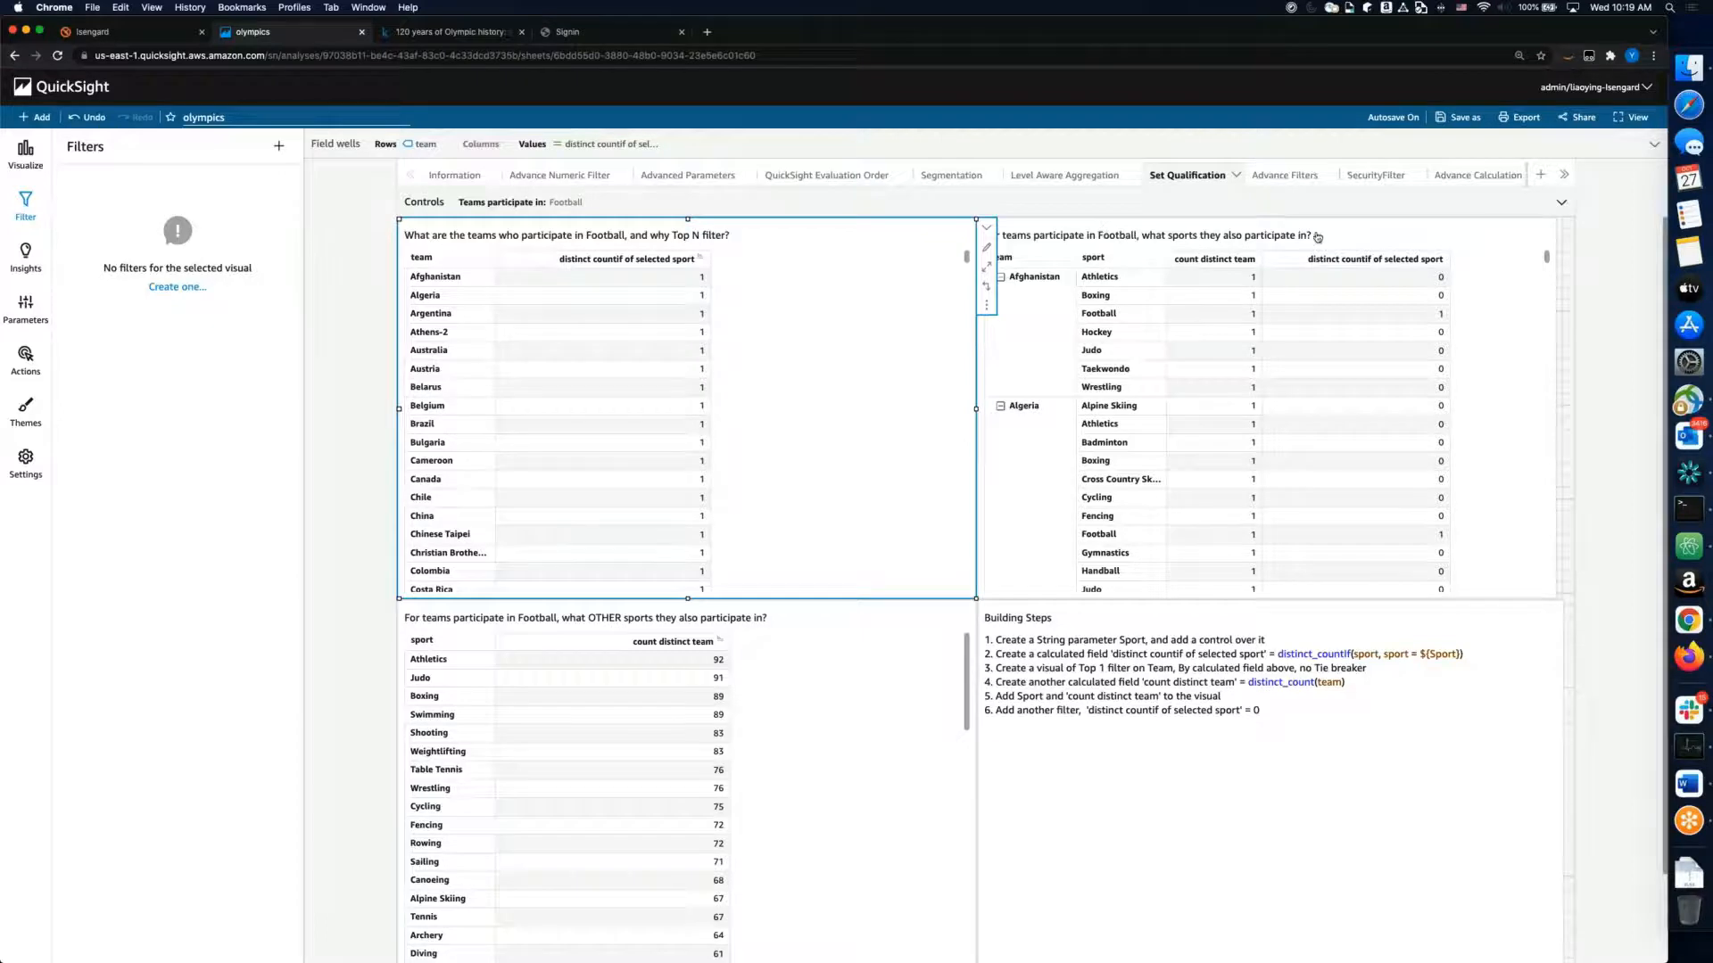
Step: Examine the top and bottom filter on team in the table of sports that these teams also participate in, without applying changes
{"action": "left_click", "coordinate": [1407, 237]}
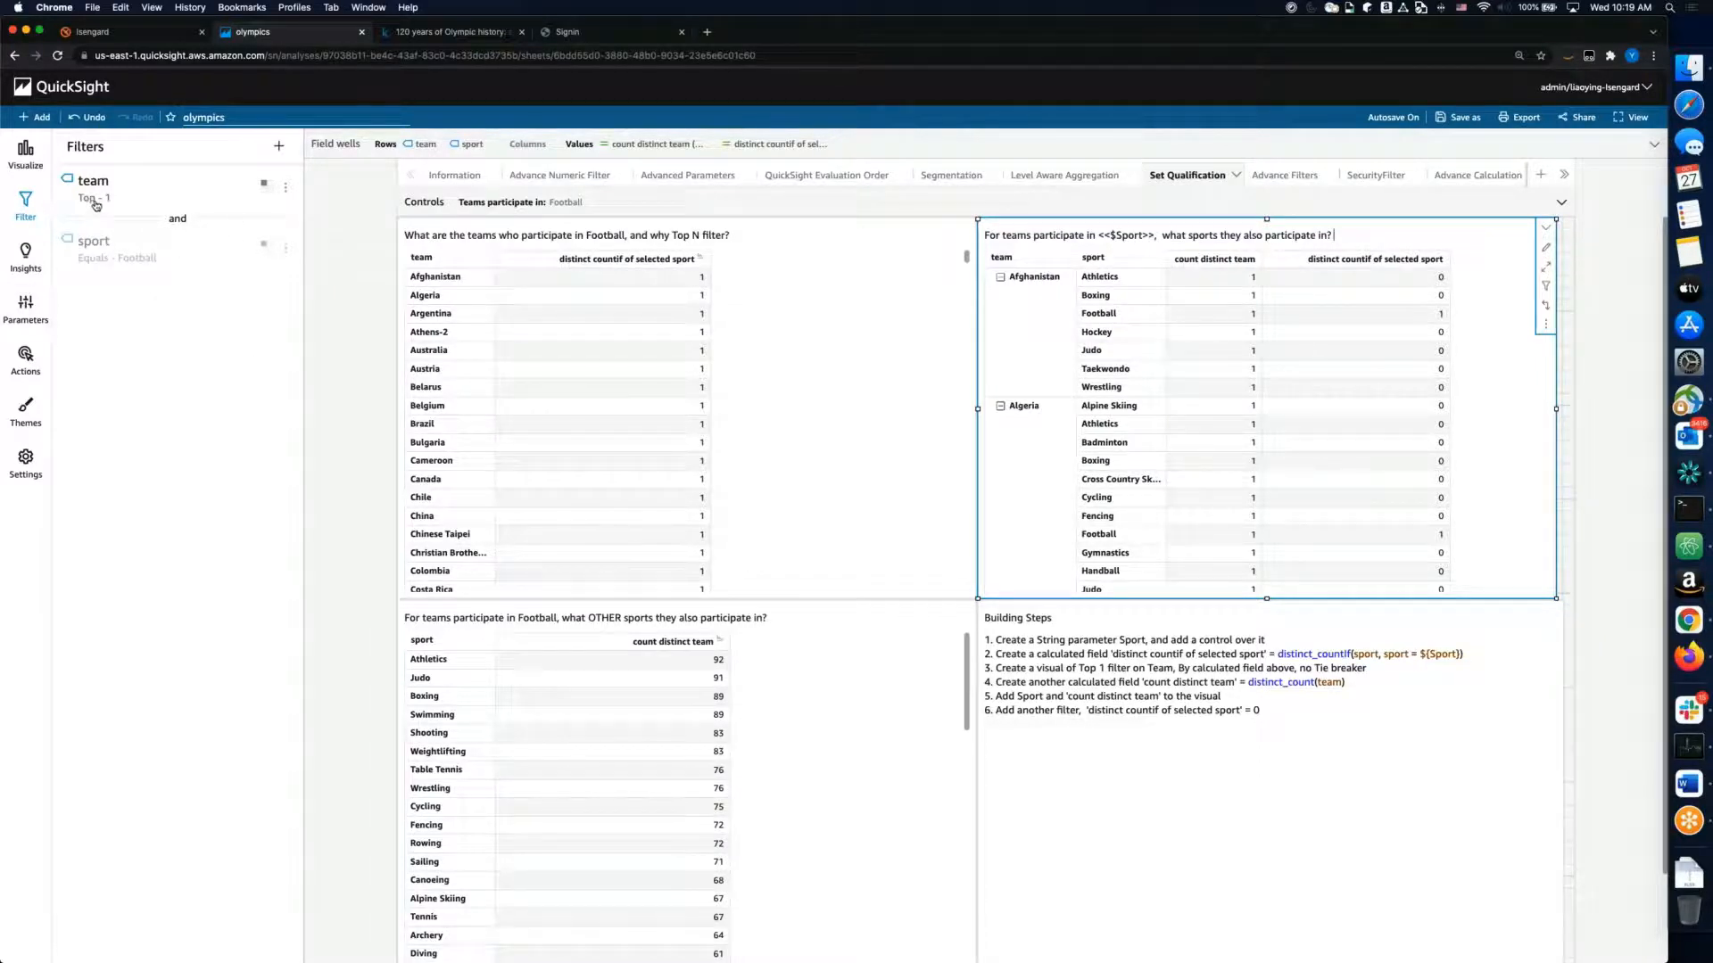
{"action": "left_click", "coordinate": [286, 189]}
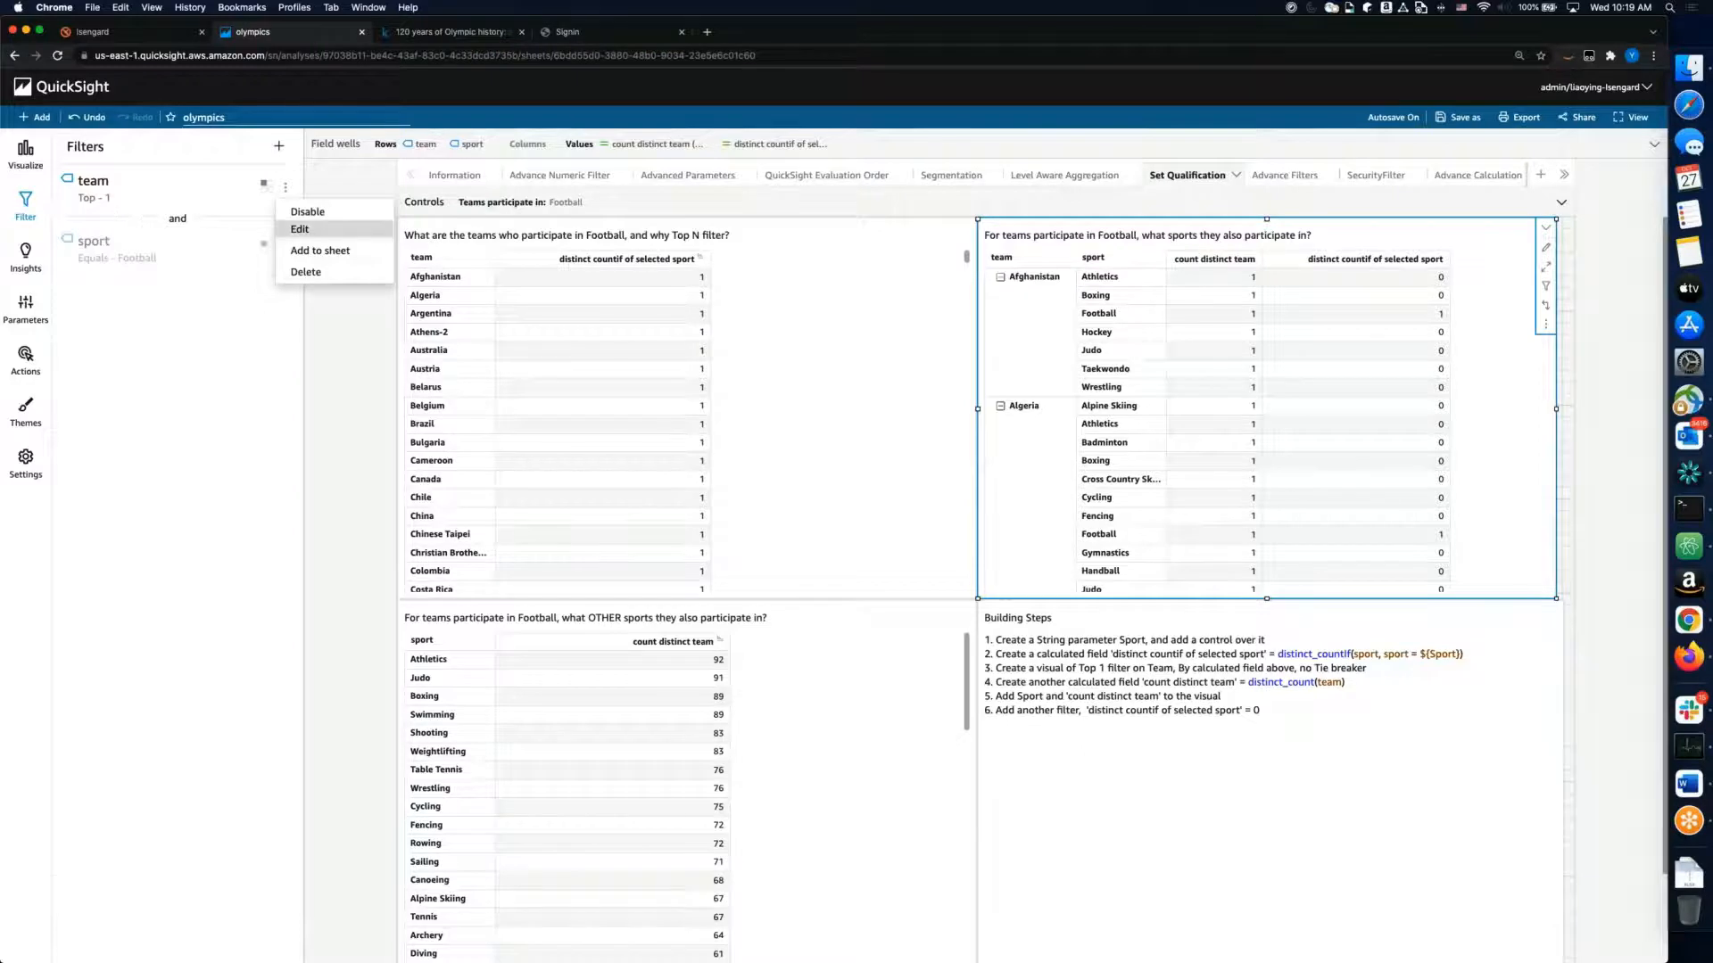
{"action": "left_click", "coordinate": [300, 230]}
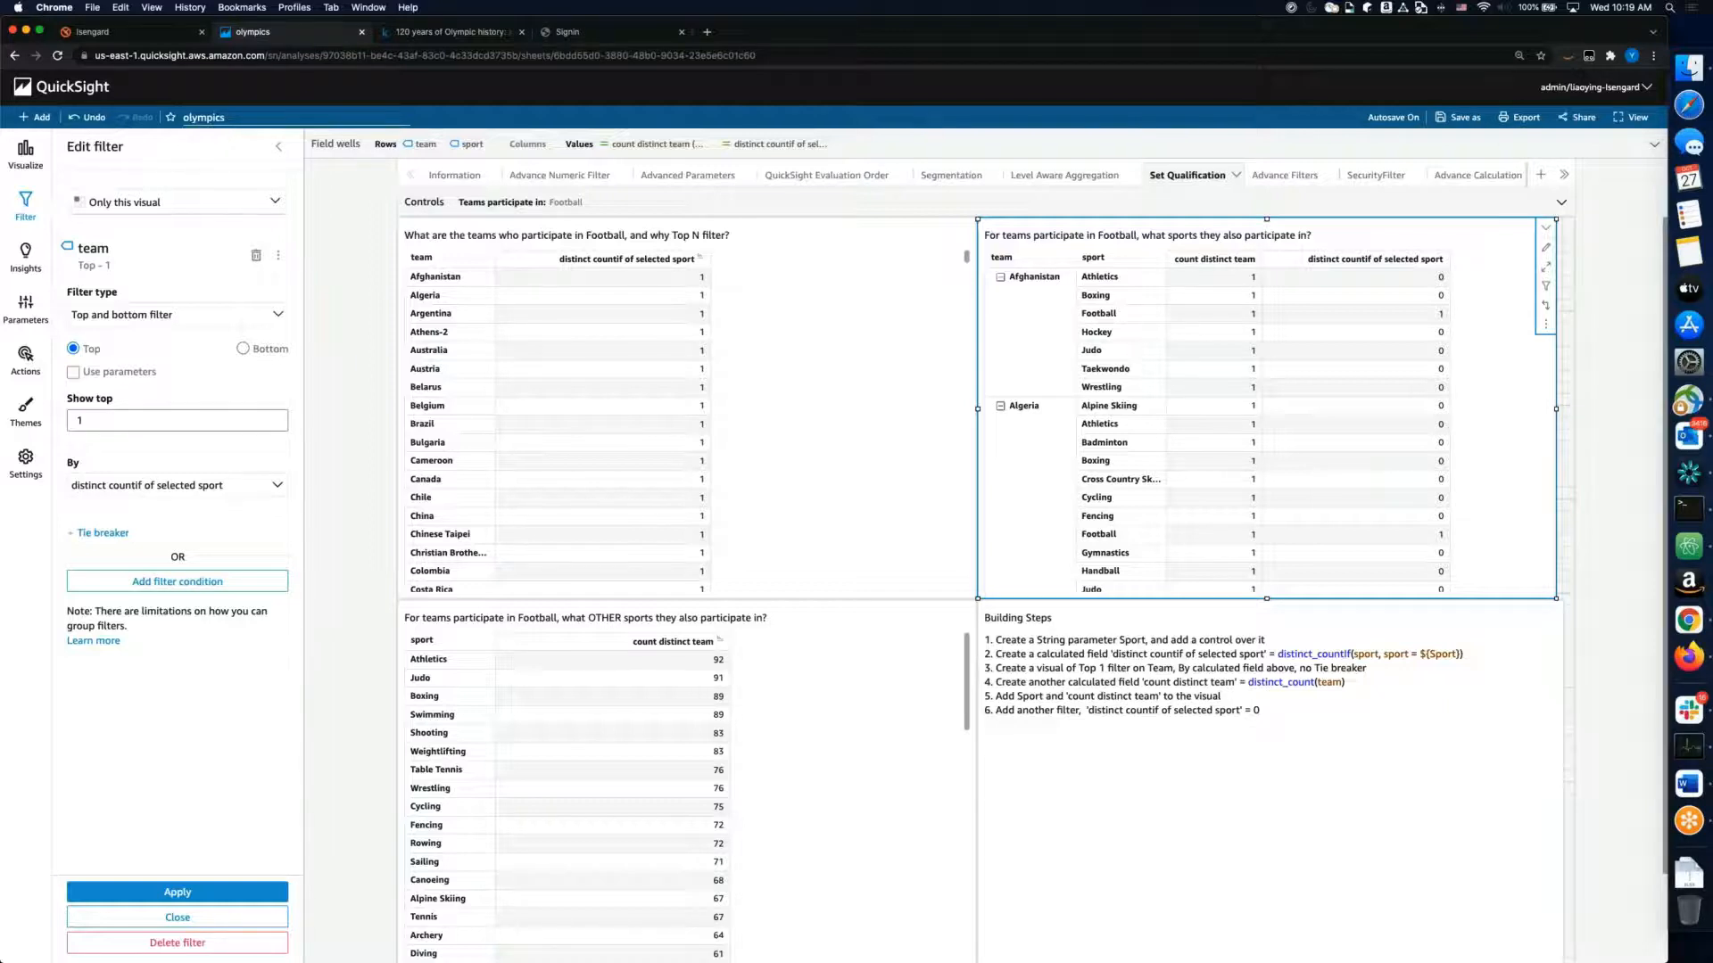
{"action": "left_click", "coordinate": [114, 421]}
{"action": "key", "text": "BackSpace"}
{"action": "type", "text": "1"}
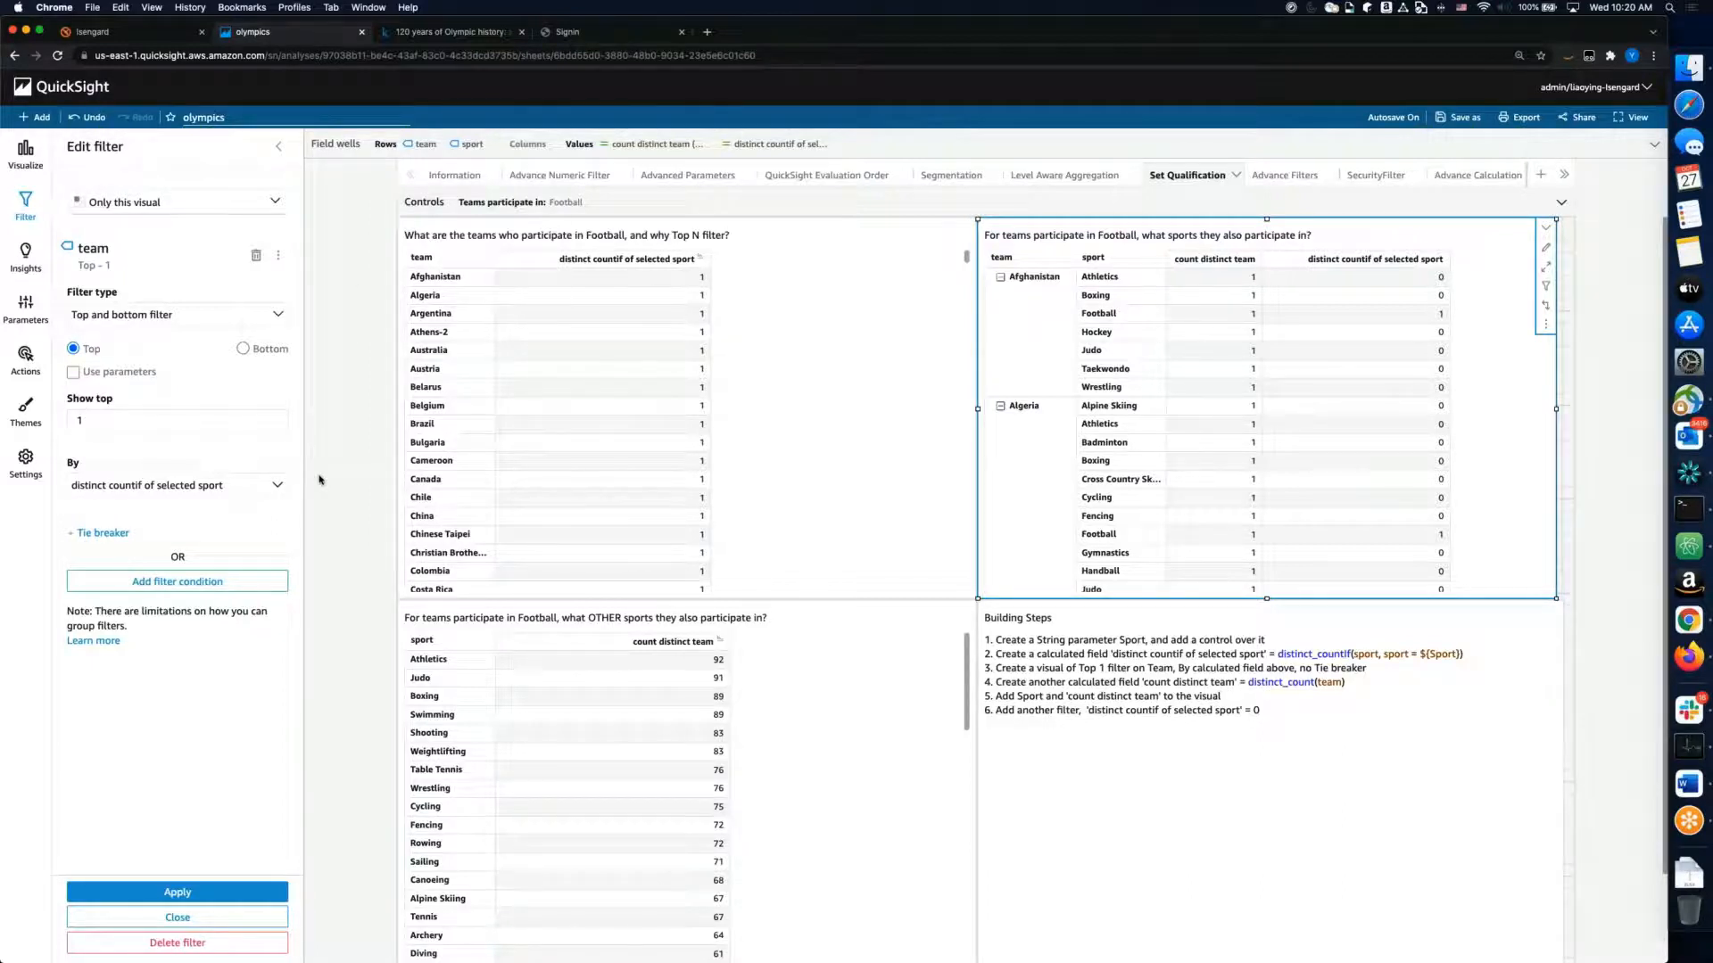
{"action": "left_click", "coordinate": [188, 918]}
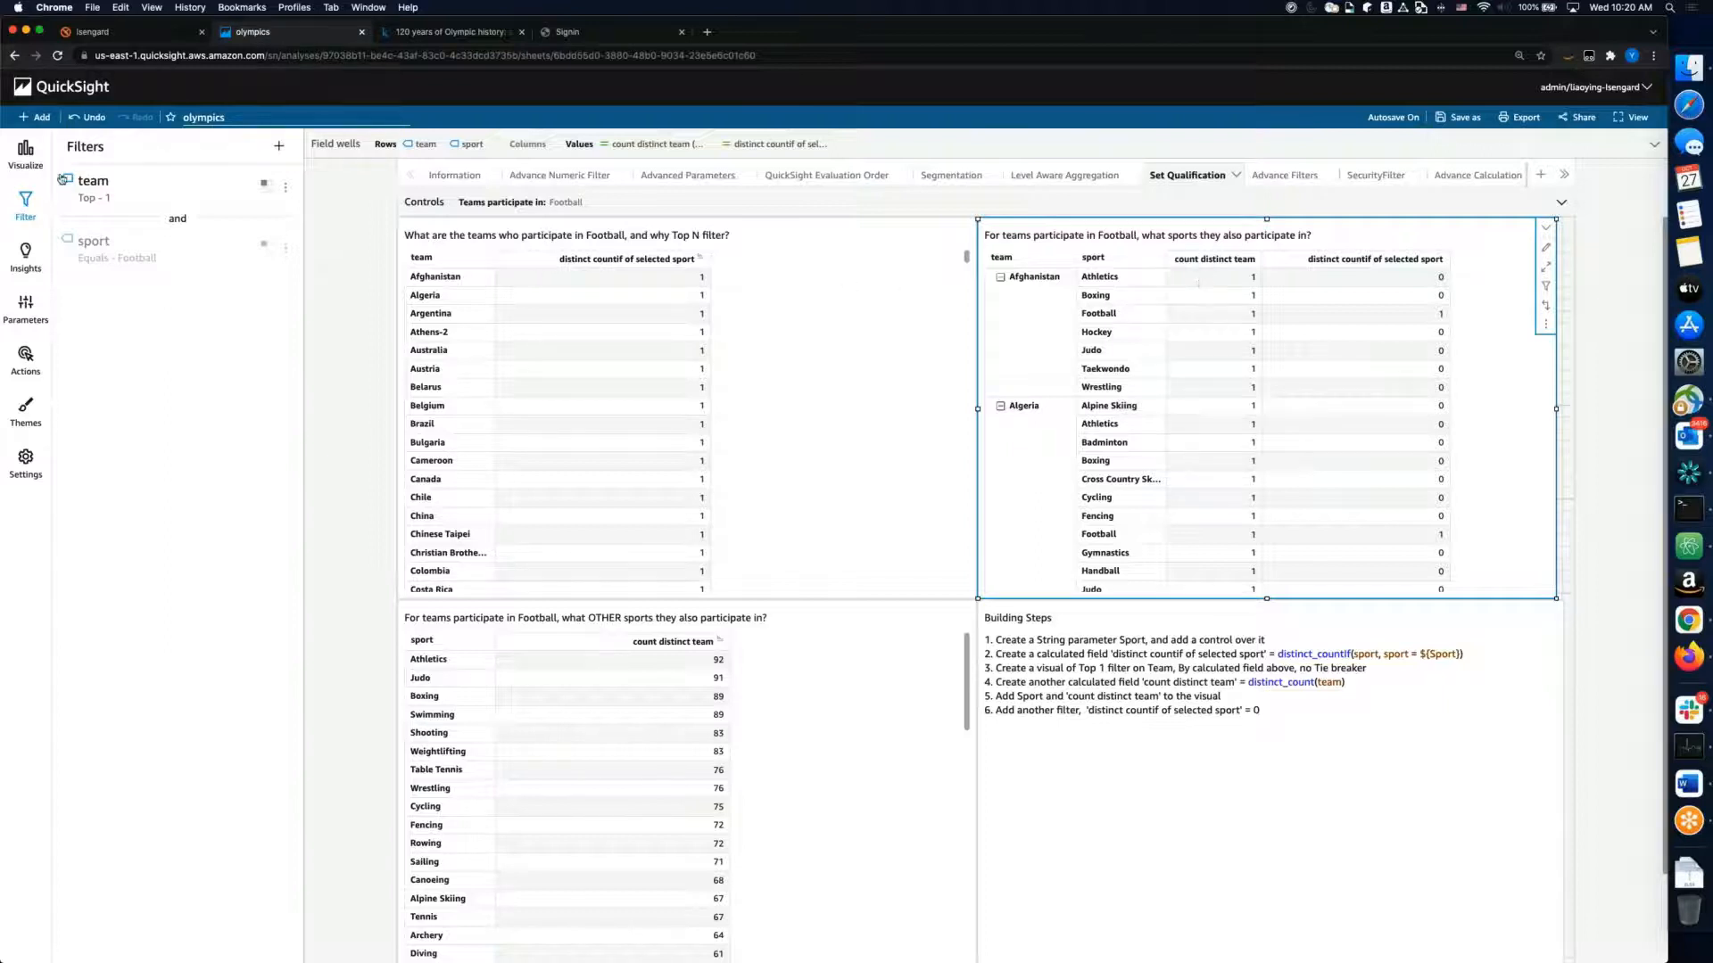
Step: Examine the formula of the count distinct team calculated field without saving any changes
{"action": "left_click", "coordinate": [25, 154]}
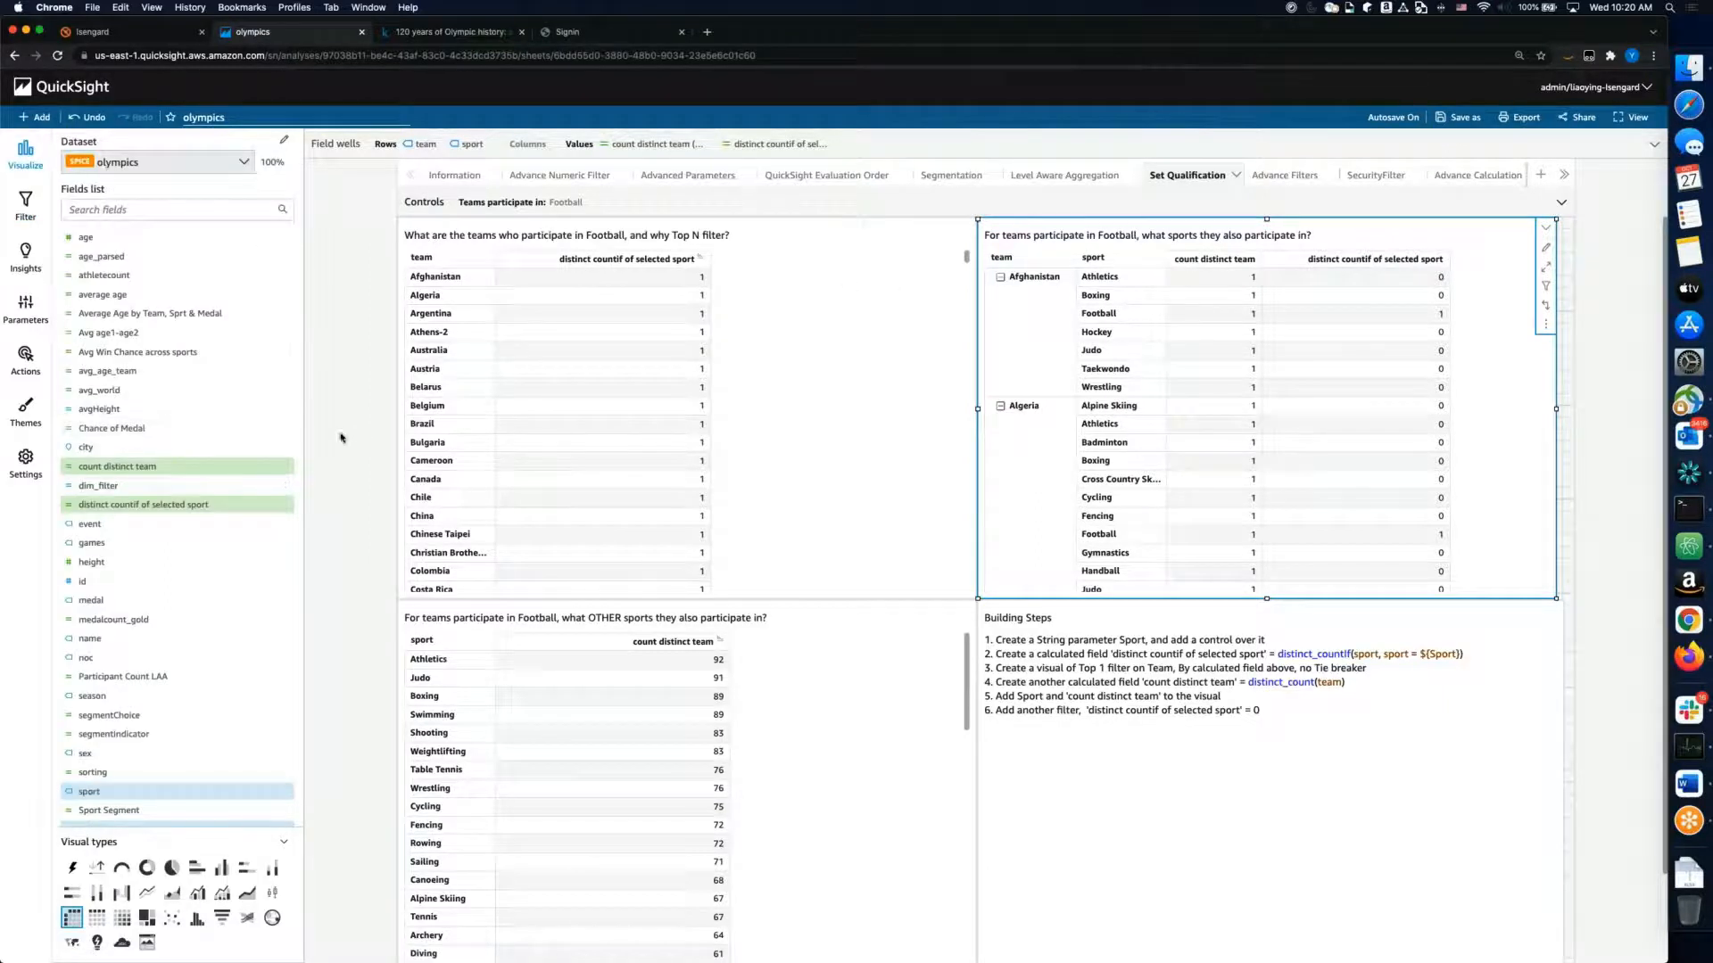
{"action": "scroll", "coordinate": [222, 522], "scroll_direction": "down", "scroll_amount": 3}
{"action": "scroll", "coordinate": [222, 522], "scroll_direction": "up", "scroll_amount": 3}
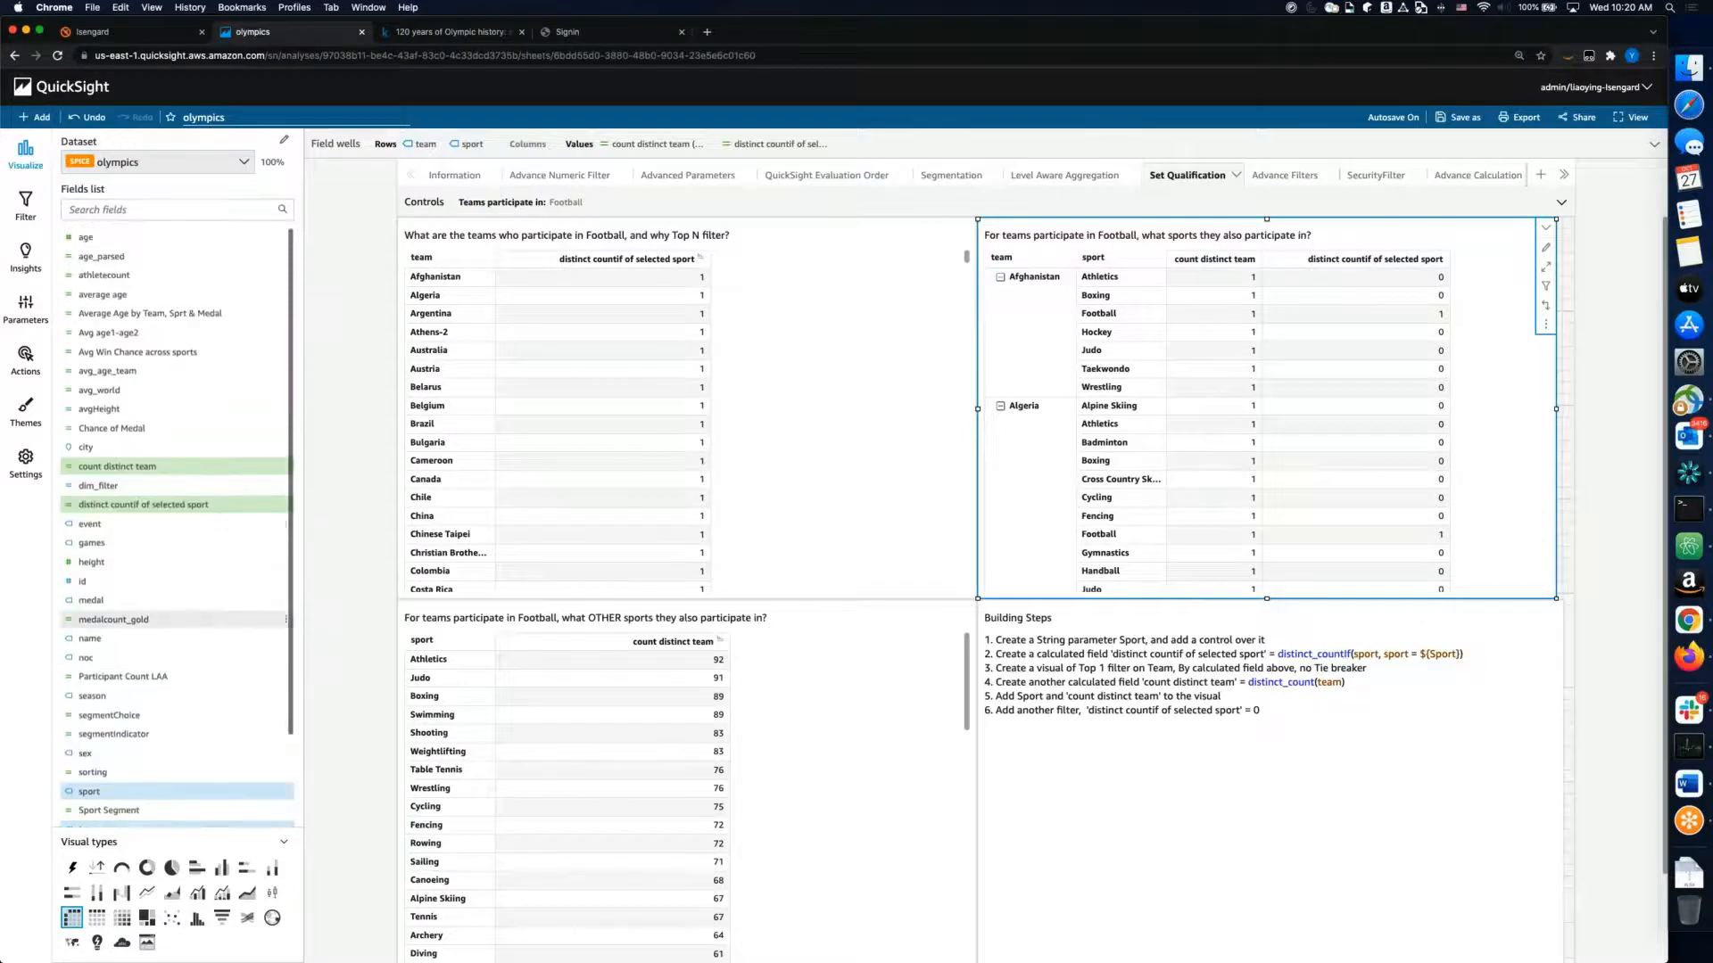
{"action": "left_click", "coordinate": [284, 470]}
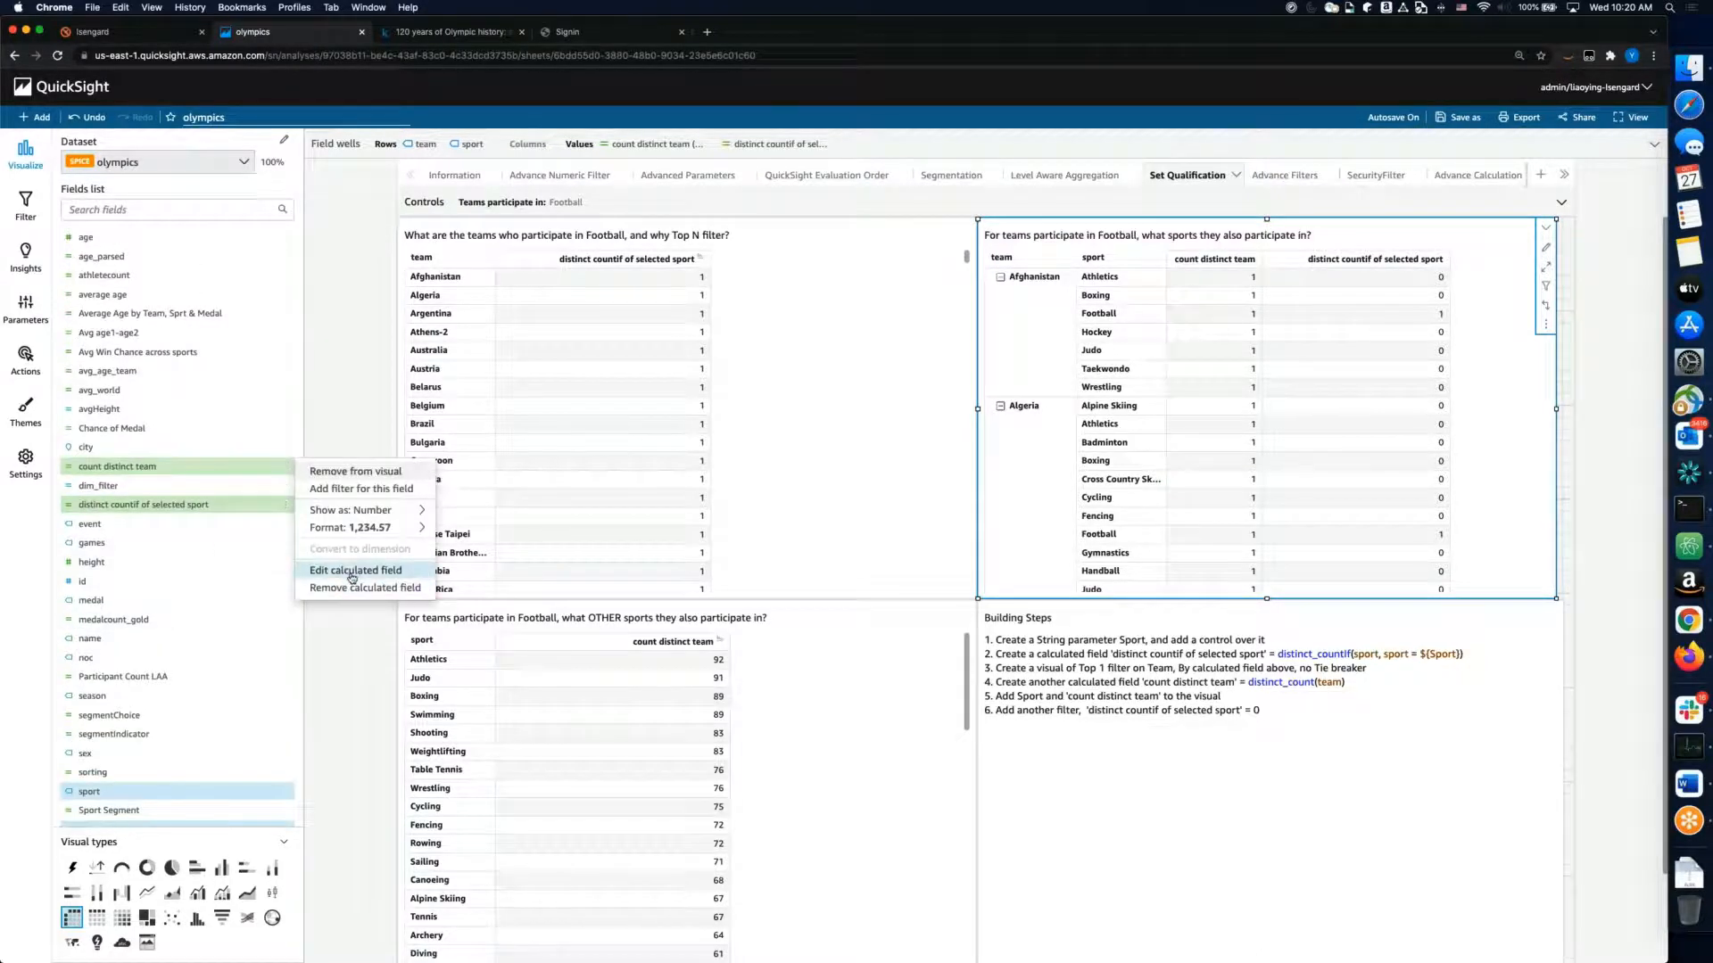
{"action": "left_click", "coordinate": [329, 570]}
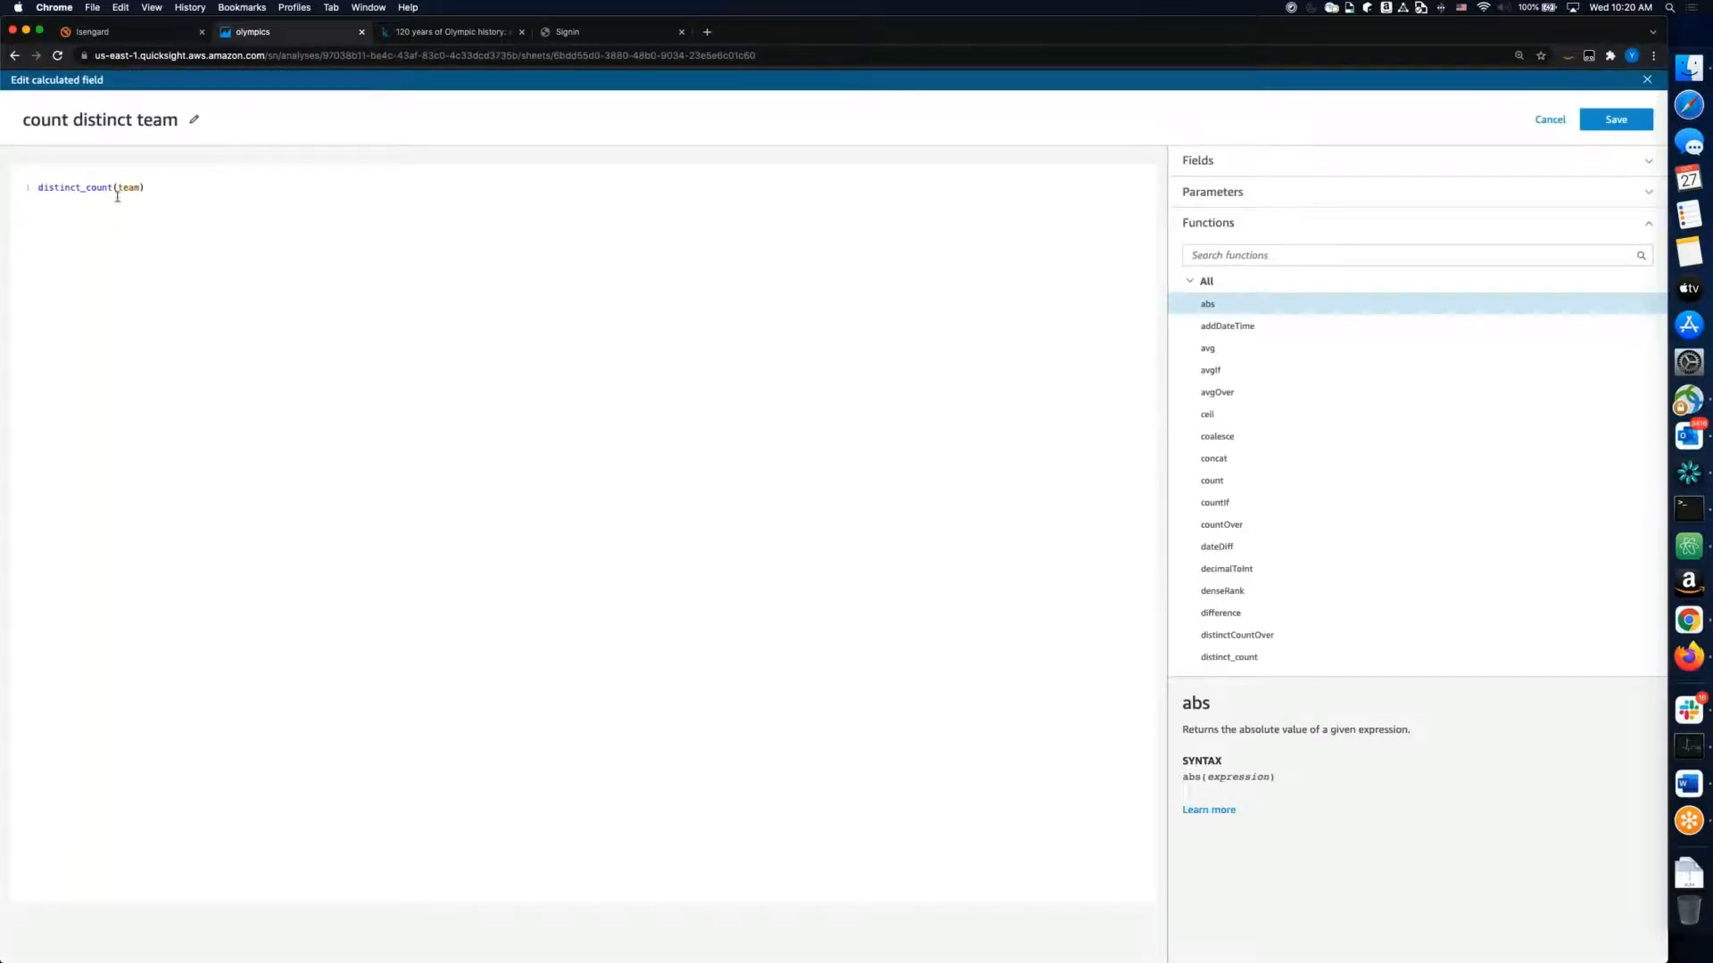
{"action": "left_click", "coordinate": [1550, 121]}
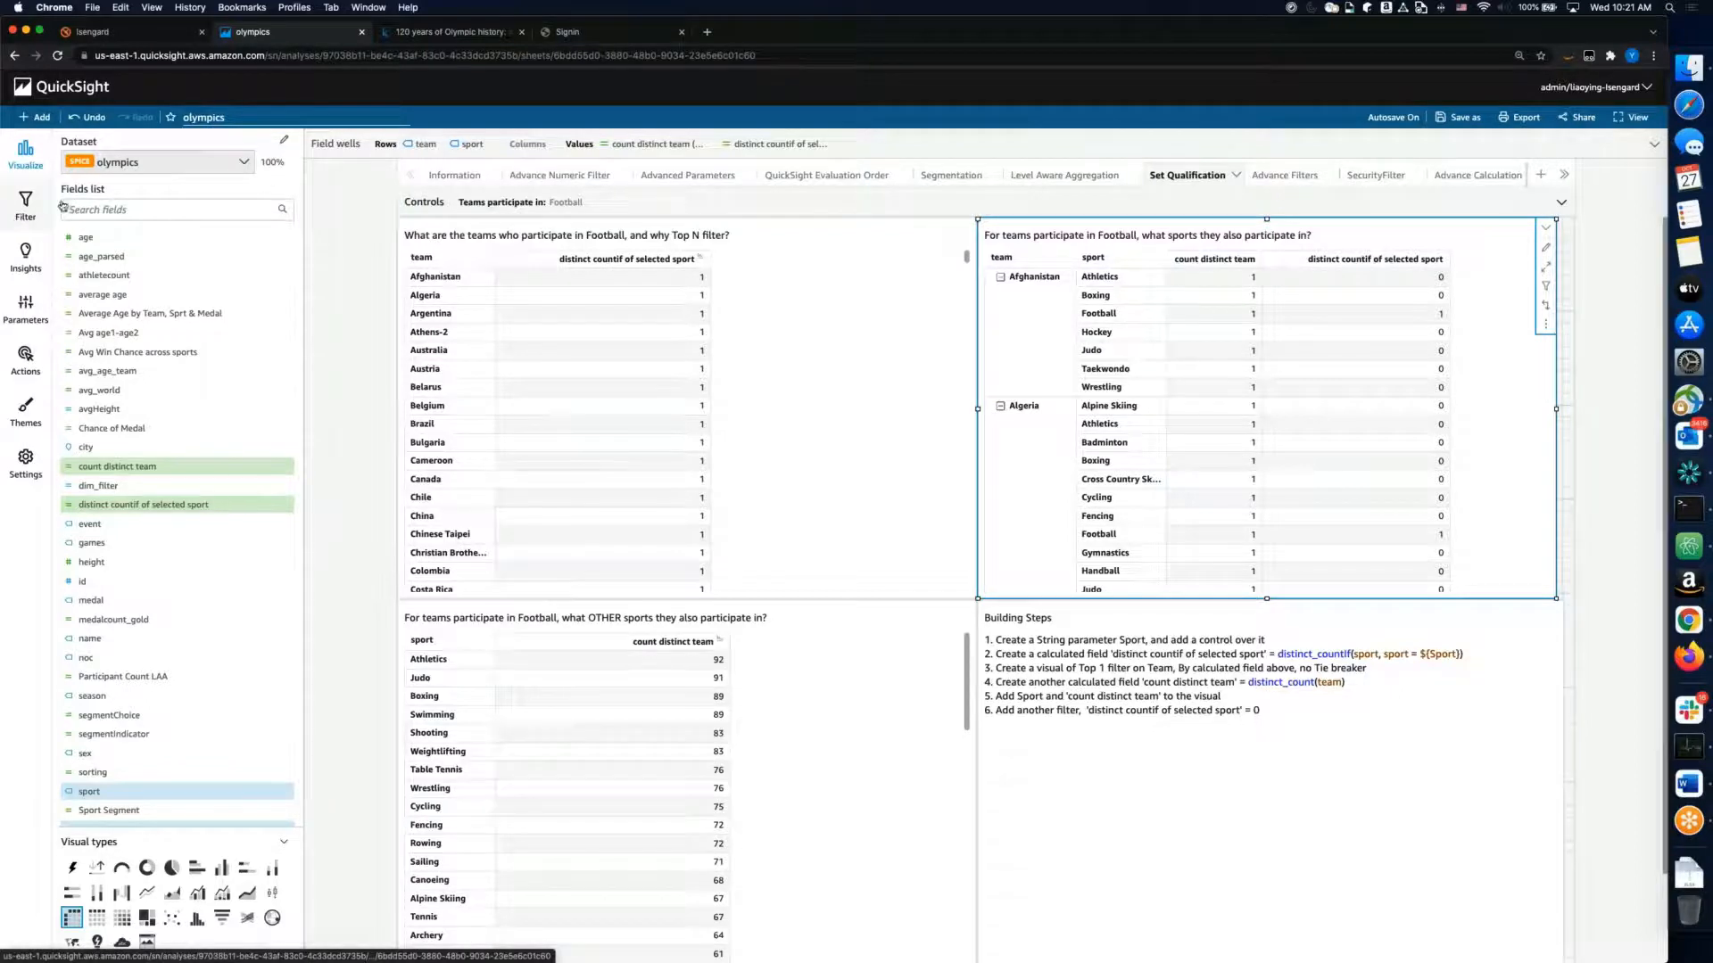
Step: Remove the team field from the rows of the table of sports that Football teams also participate in
{"action": "left_click", "coordinate": [20, 220]}
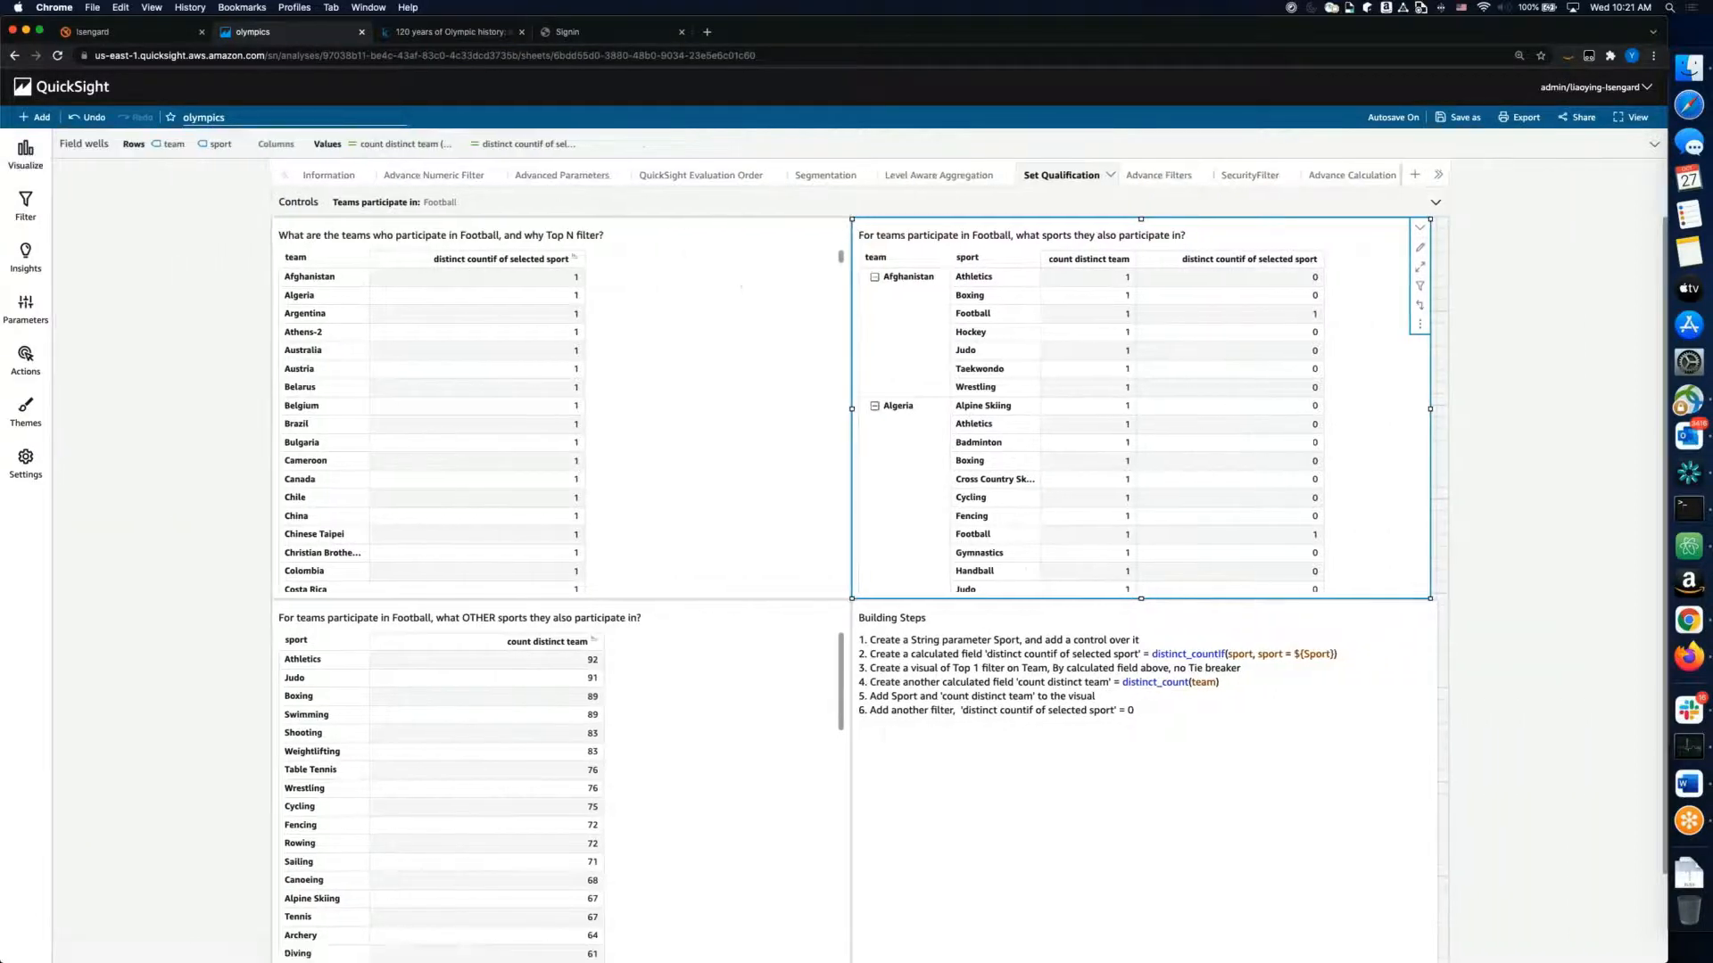
{"action": "left_click", "coordinate": [221, 145]}
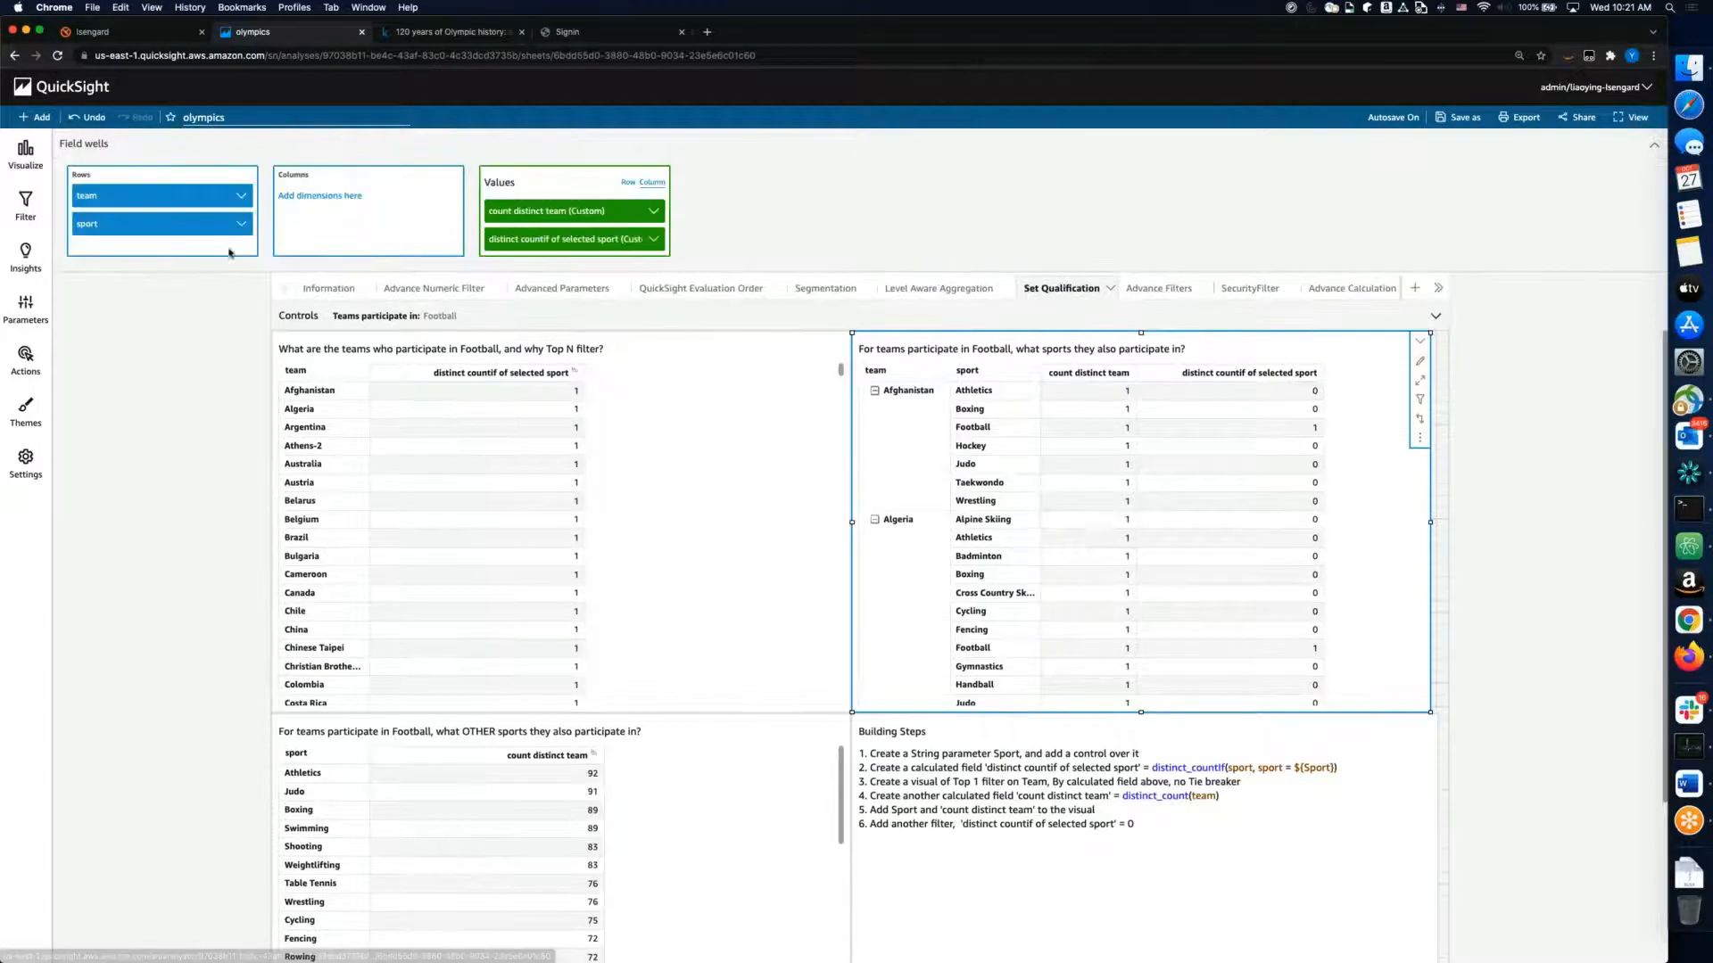
{"action": "left_click", "coordinate": [241, 196]}
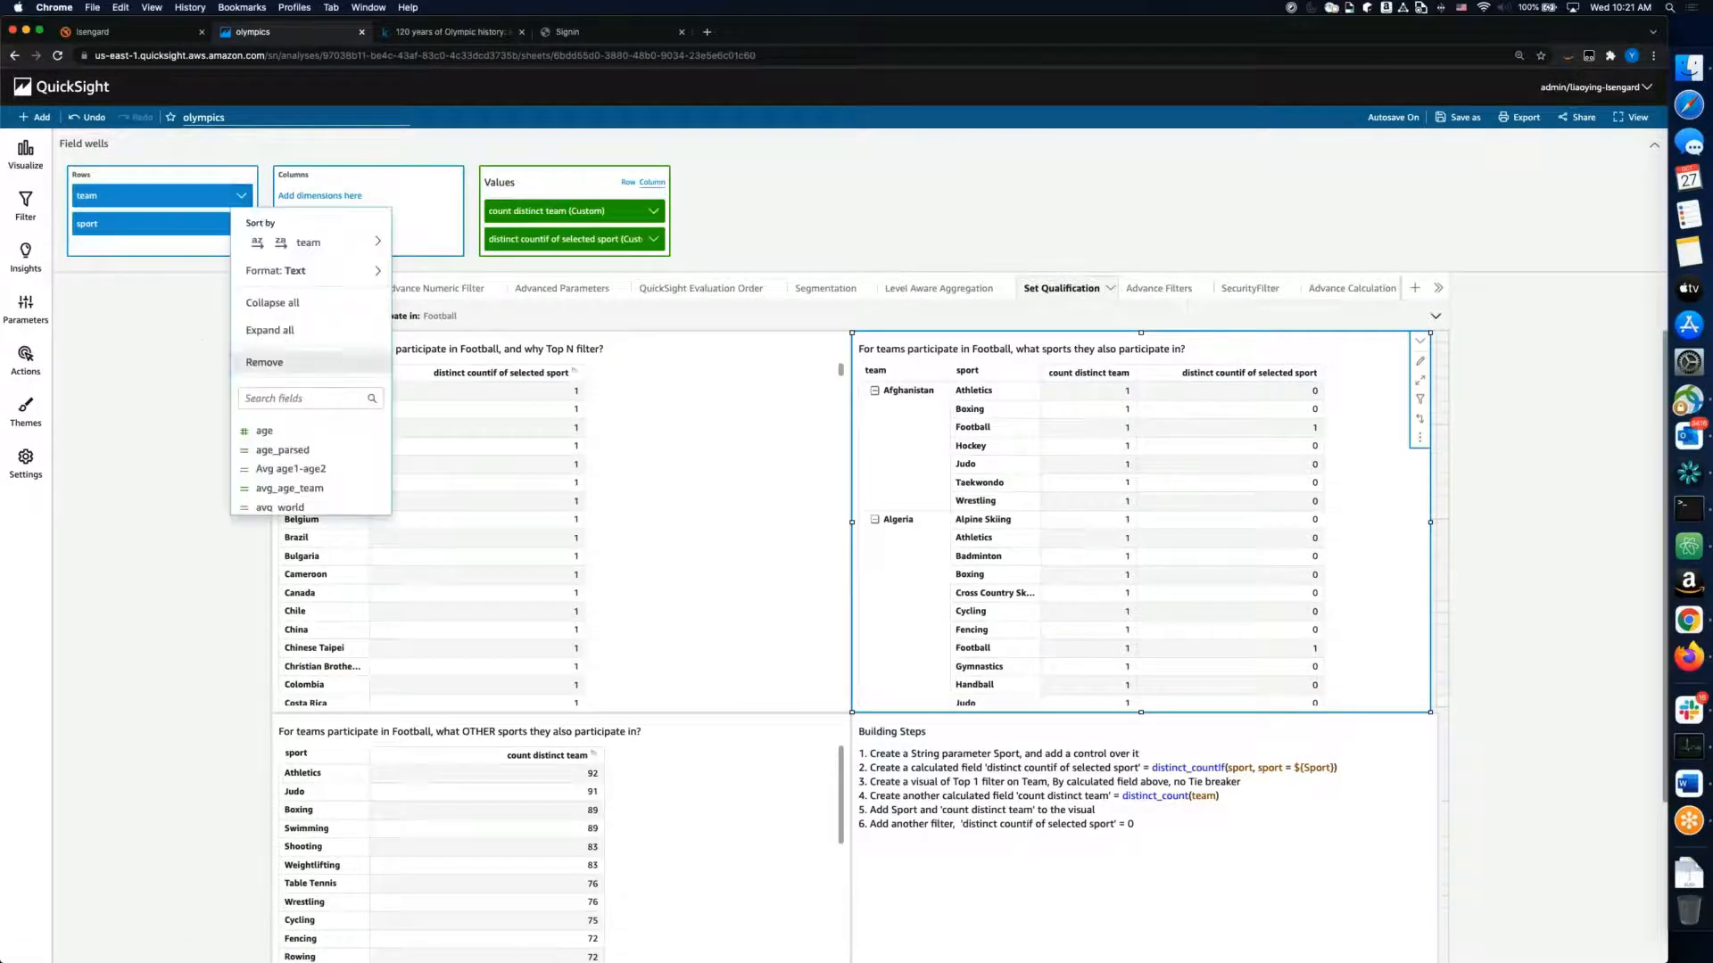
{"action": "left_click", "coordinate": [267, 362]}
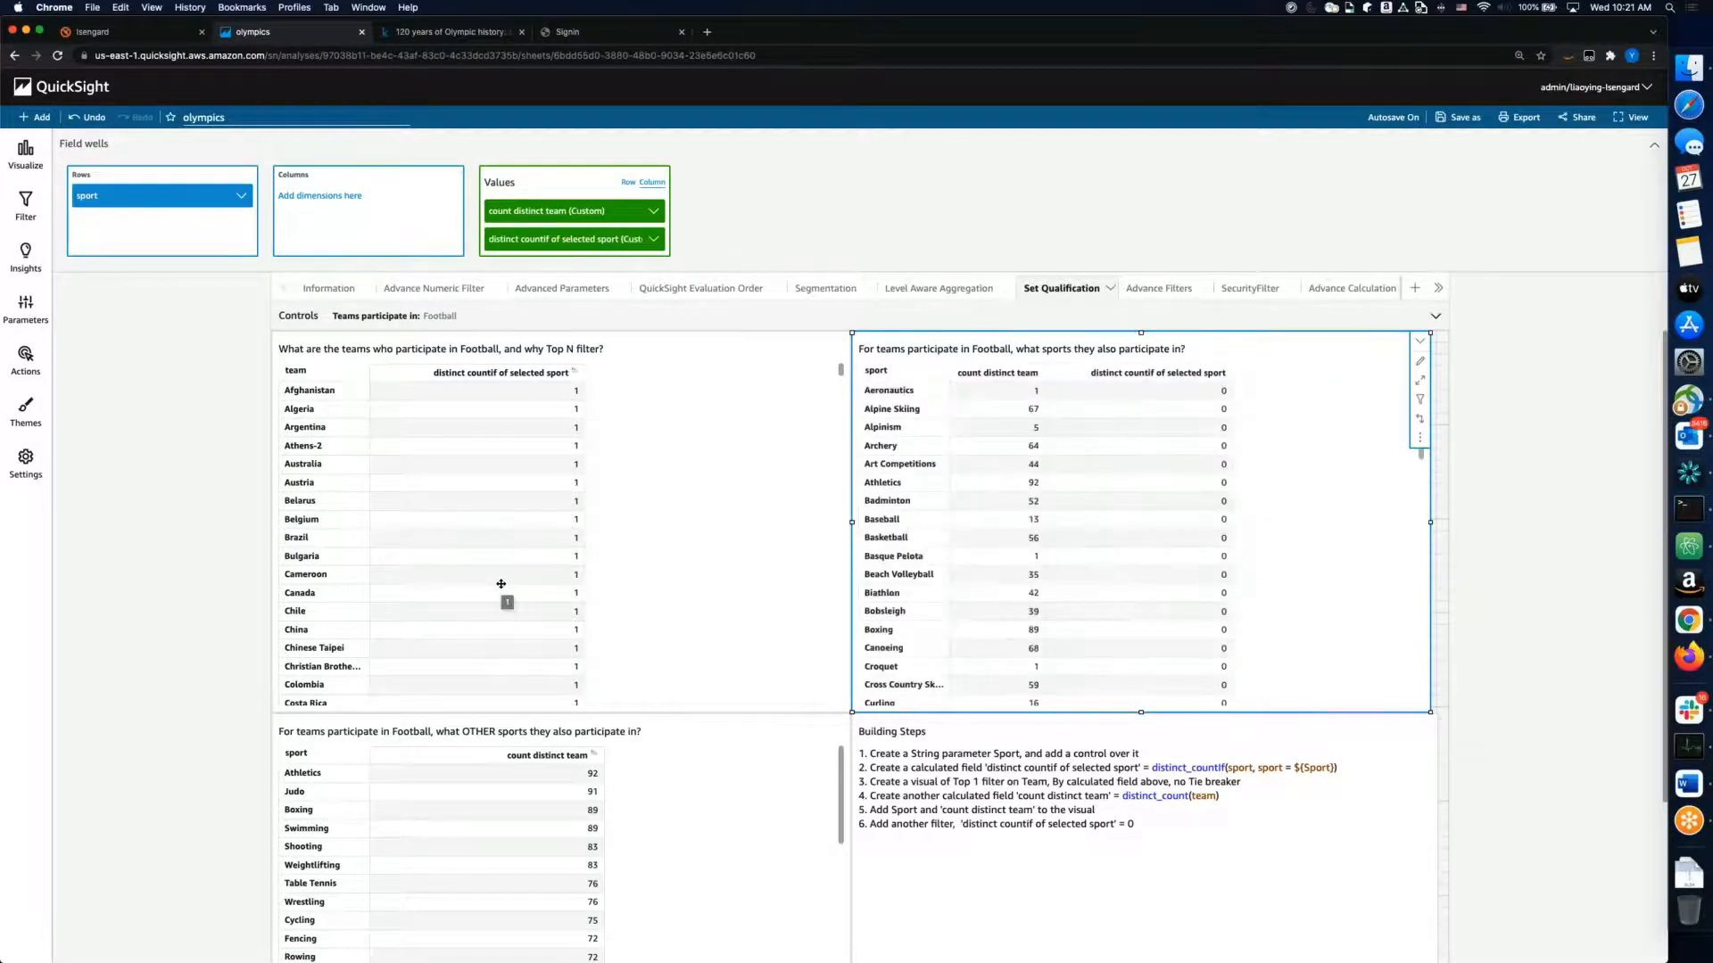
Step: Sort the table of also-played sports by count distinct team in descending order and look through its rows
{"action": "left_click", "coordinate": [1033, 379]}
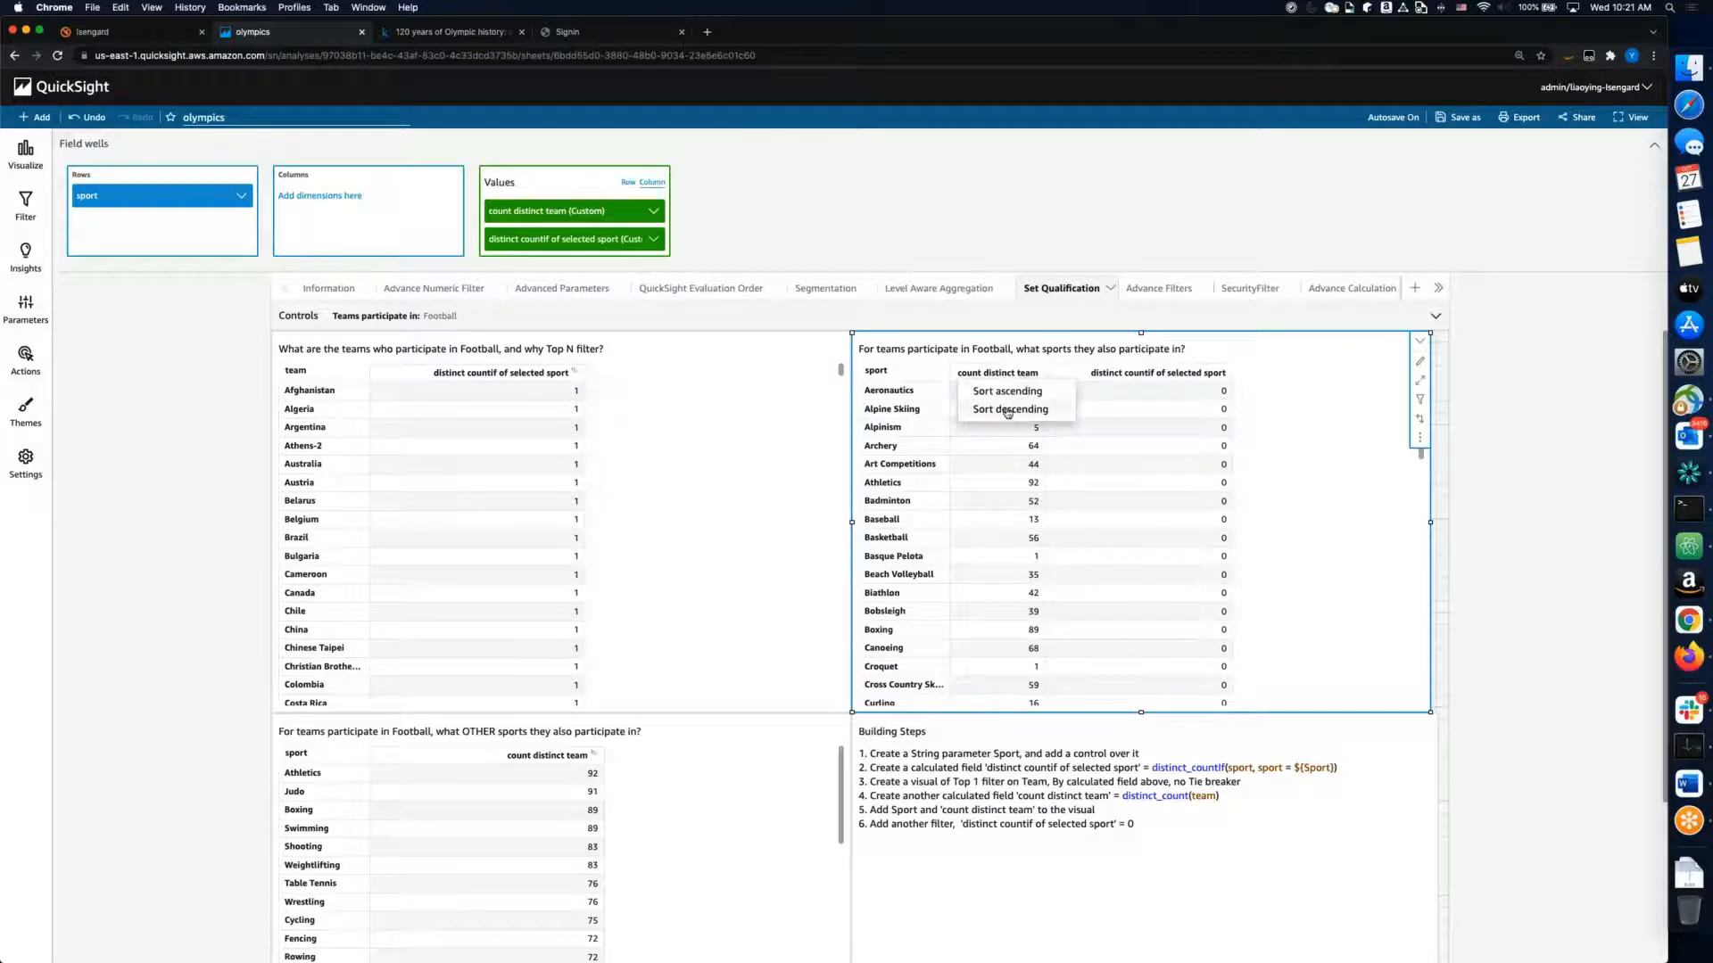
{"action": "left_click", "coordinate": [1015, 406]}
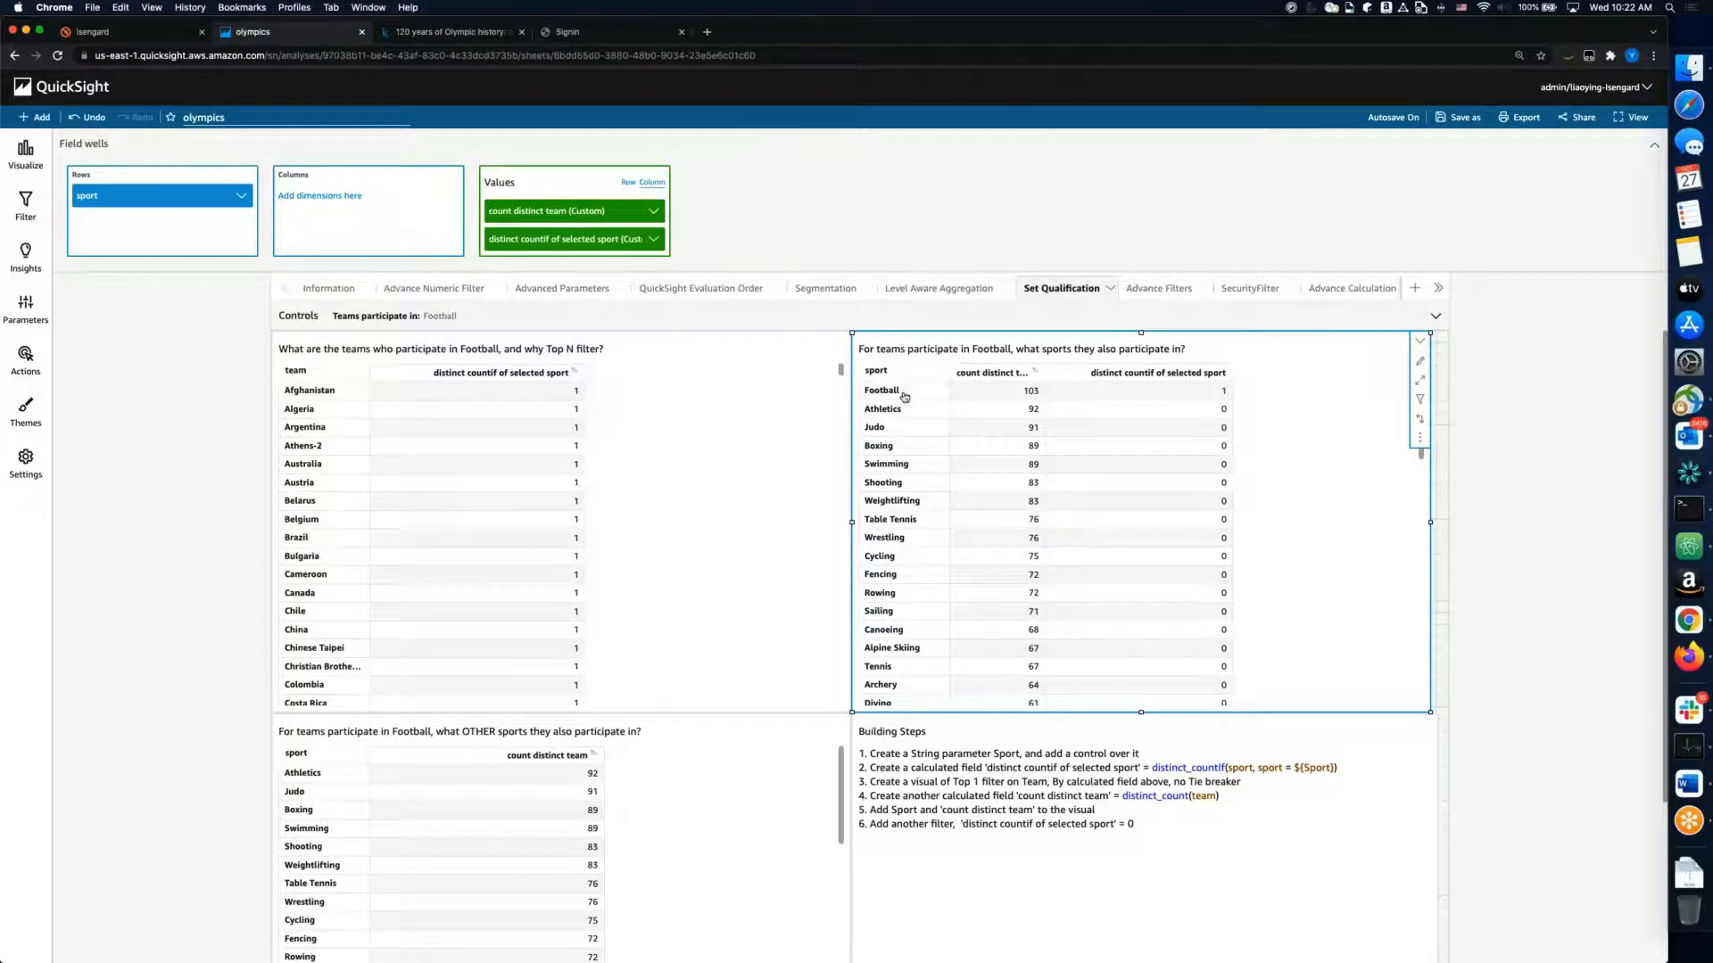
{"action": "scroll", "coordinate": [1199, 473], "scroll_direction": "down", "scroll_amount": 15}
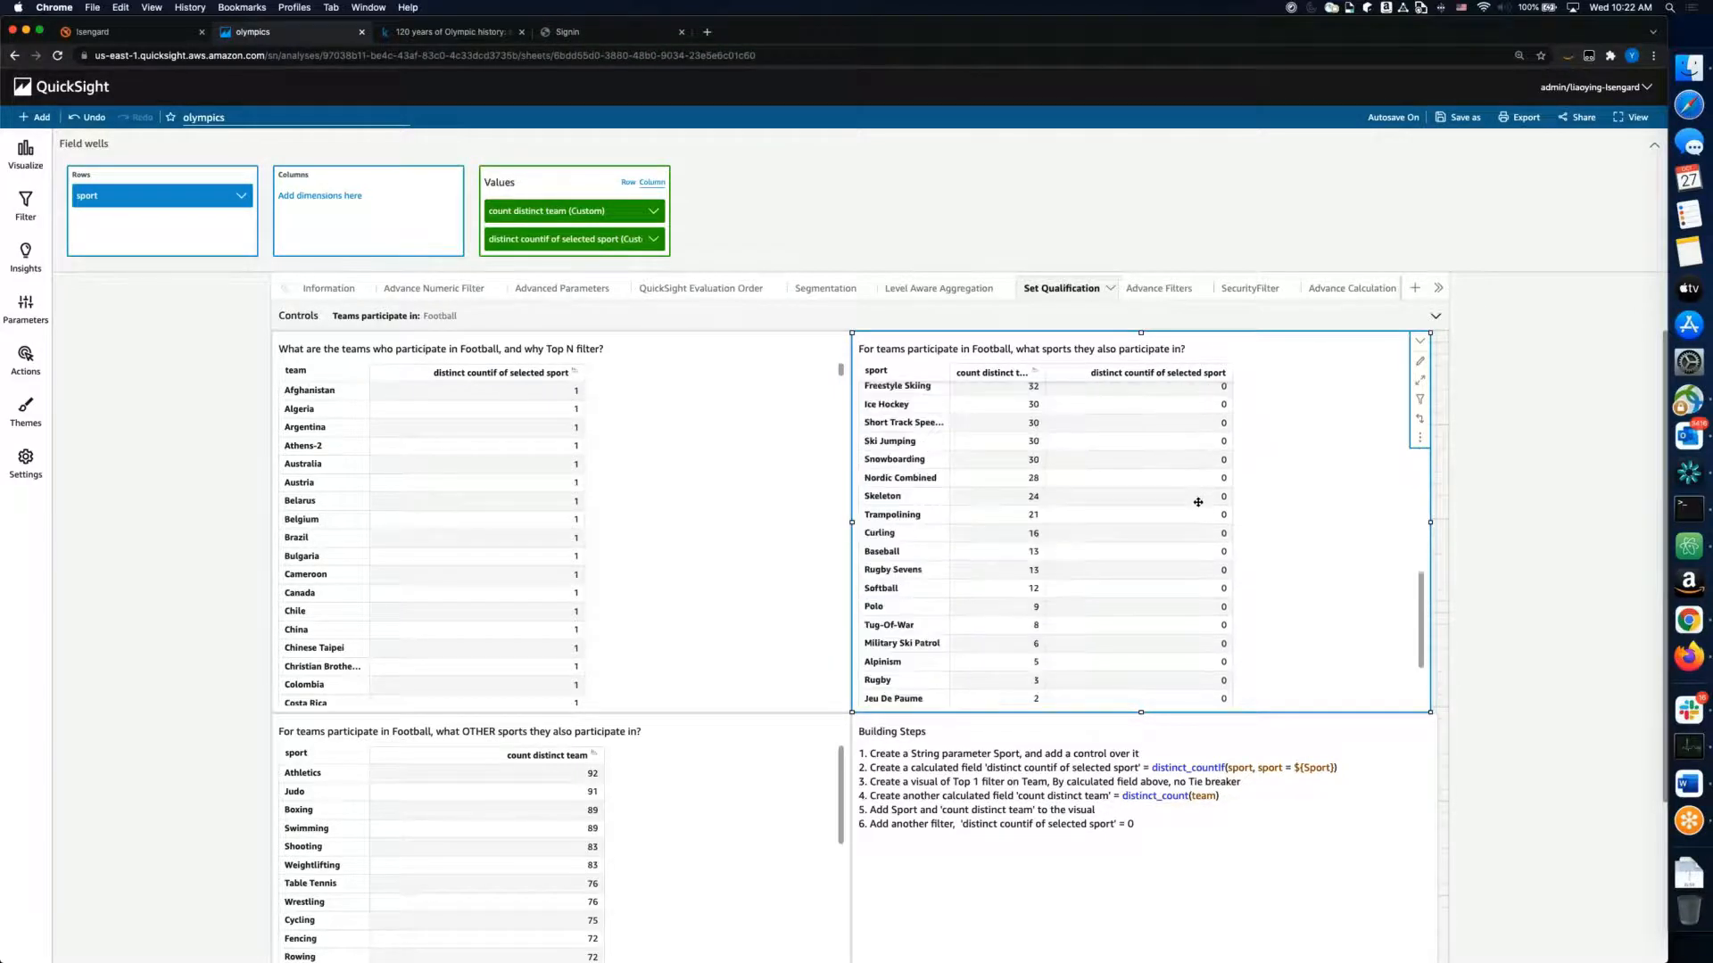
{"action": "scroll", "coordinate": [1198, 502], "scroll_direction": "up", "scroll_amount": 15}
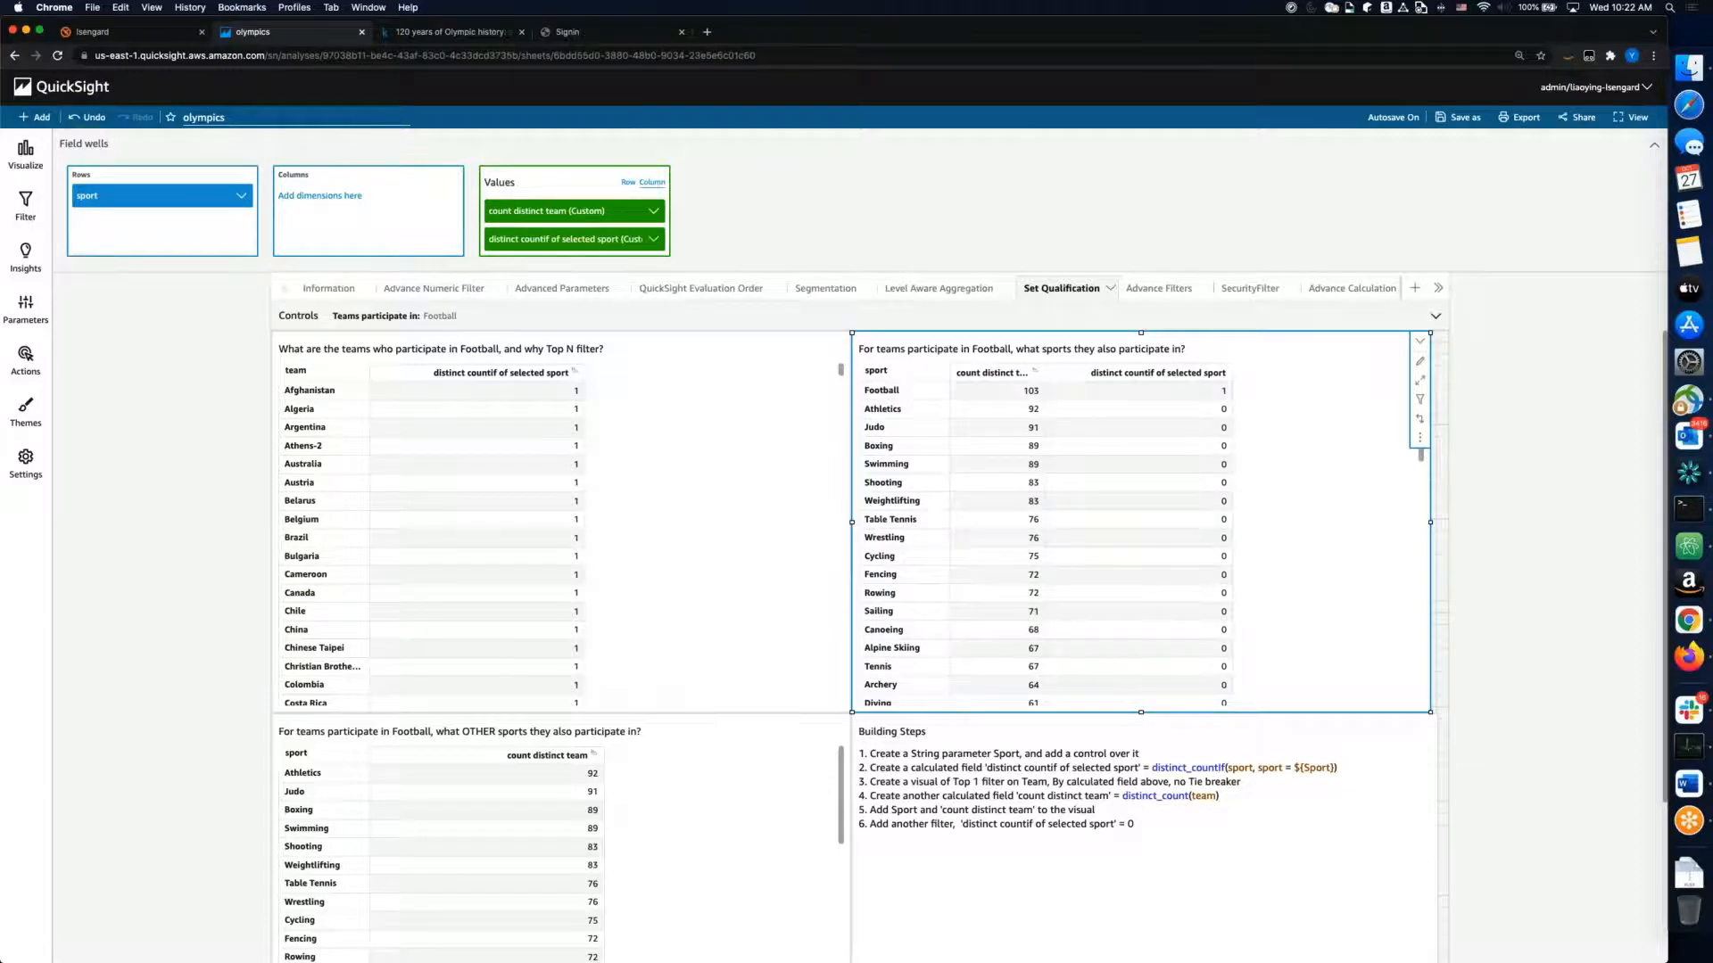
Step: Undo the descending sort and the removal of team from the table's rows
{"action": "left_click", "coordinate": [87, 117]}
{"action": "left_click", "coordinate": [87, 117]}
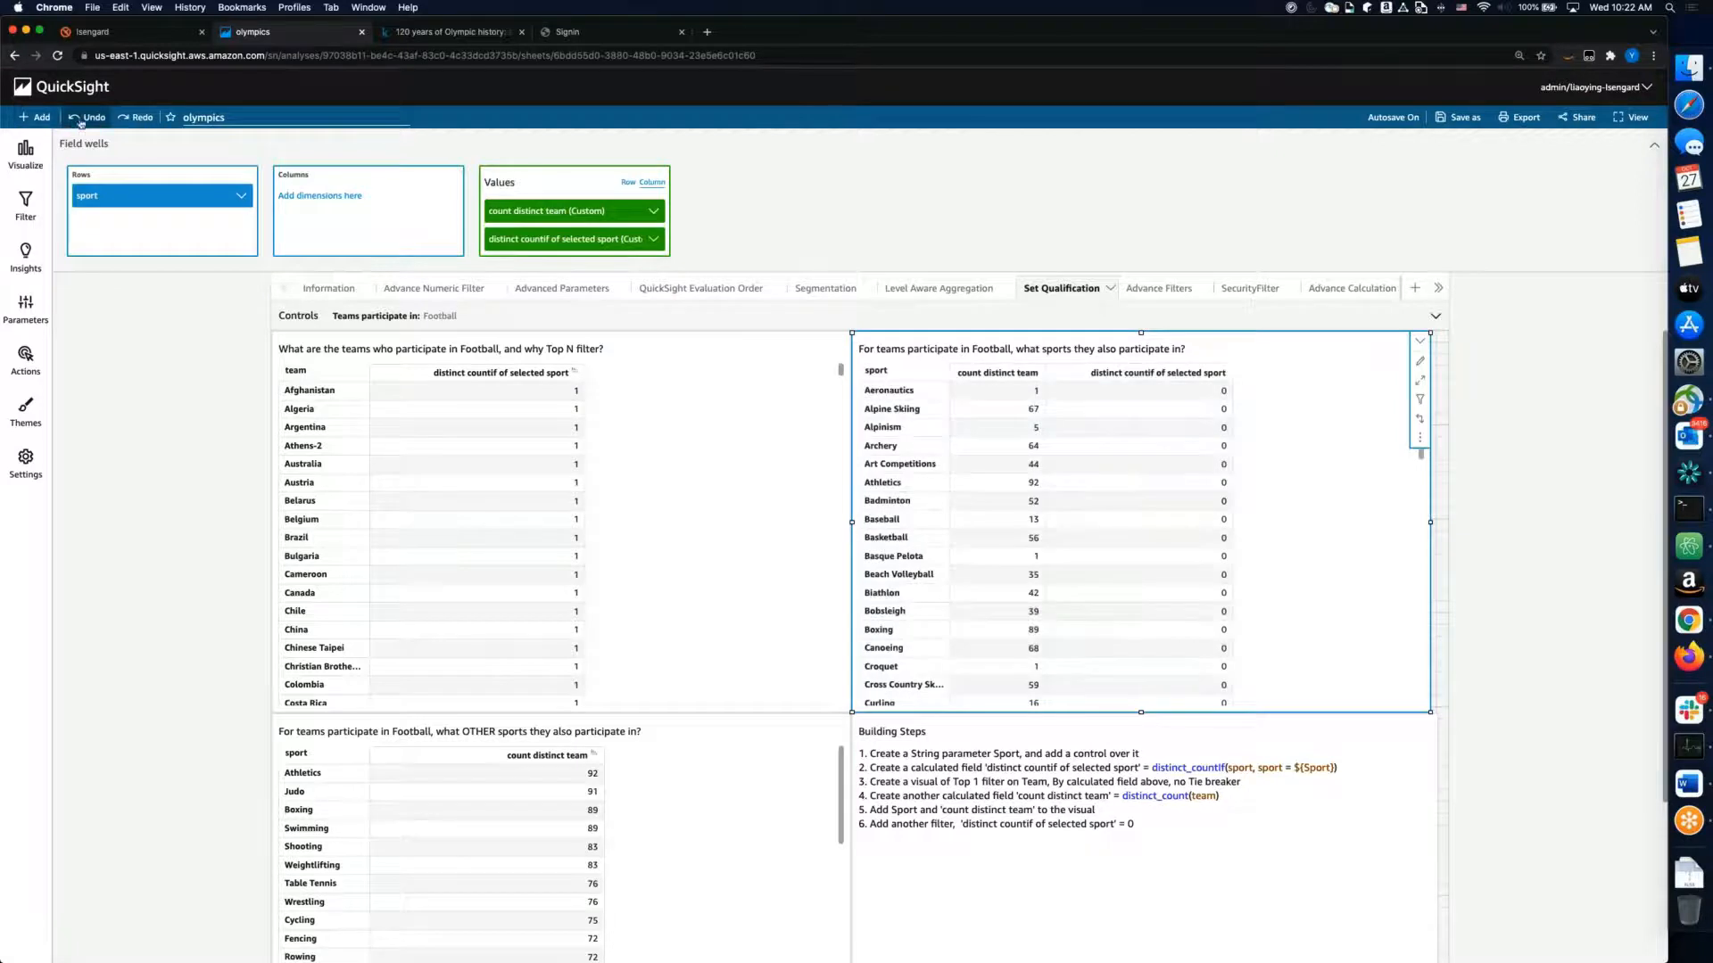
Step: Examine the distinct countif of selected sport filter on the table of OTHER sports without applying changes, and view the whole table
{"action": "left_click", "coordinate": [720, 769]}
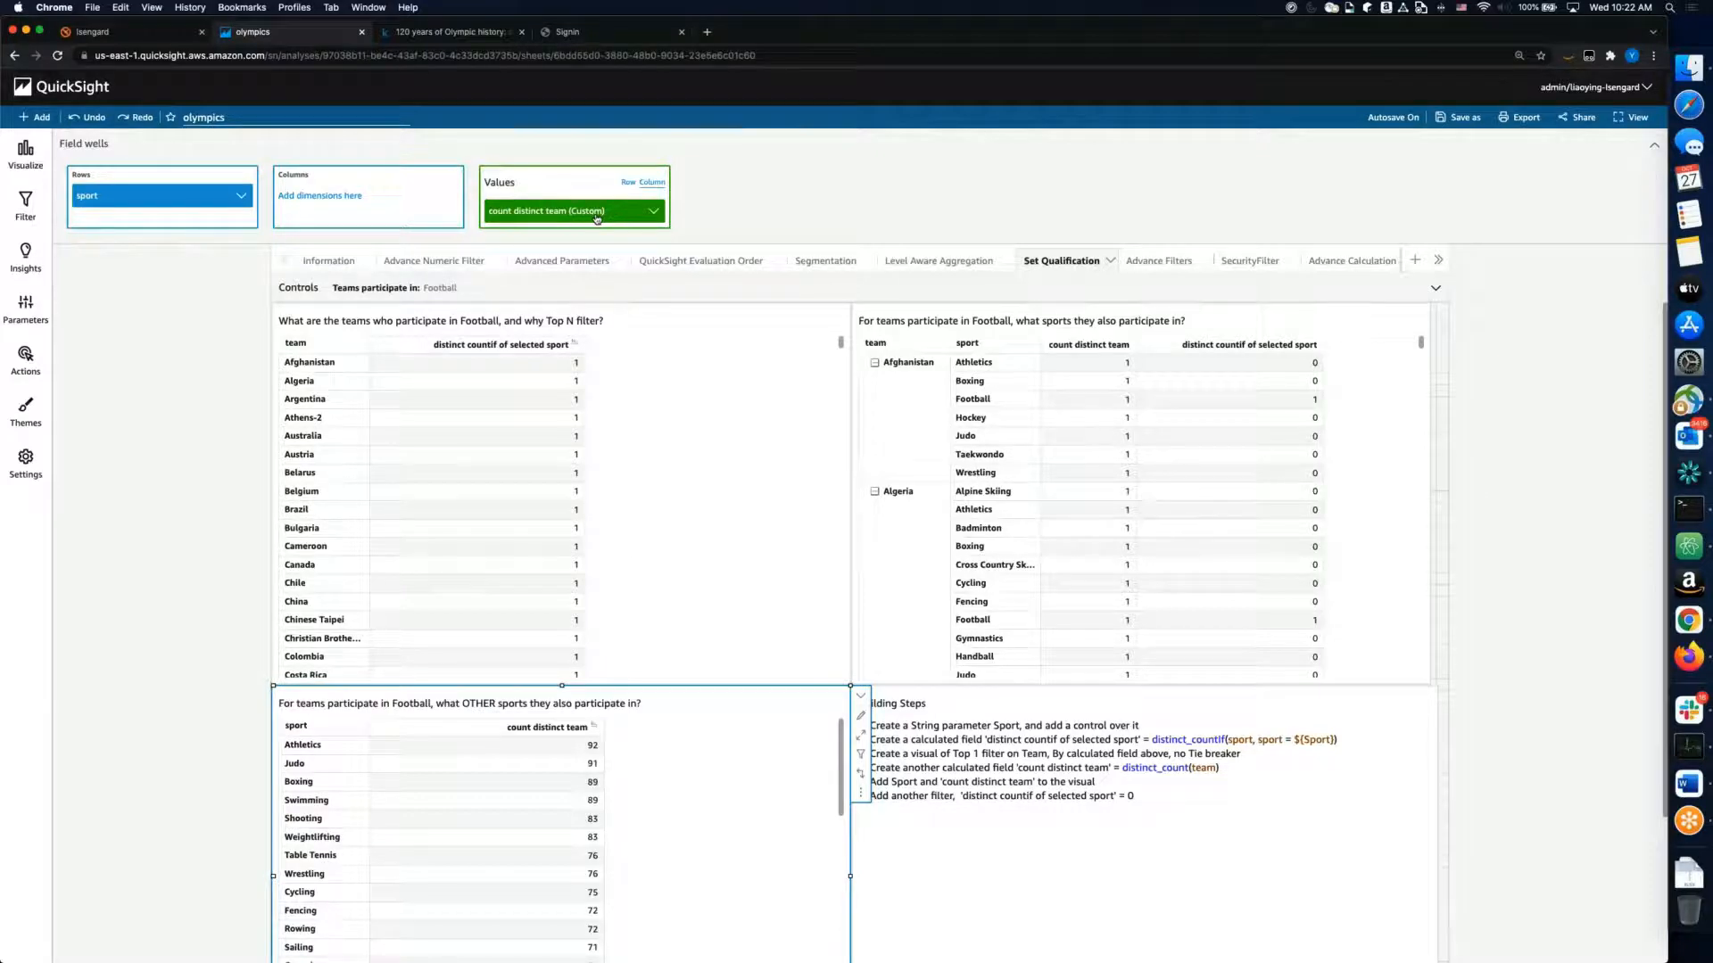
{"action": "left_click", "coordinate": [25, 205]}
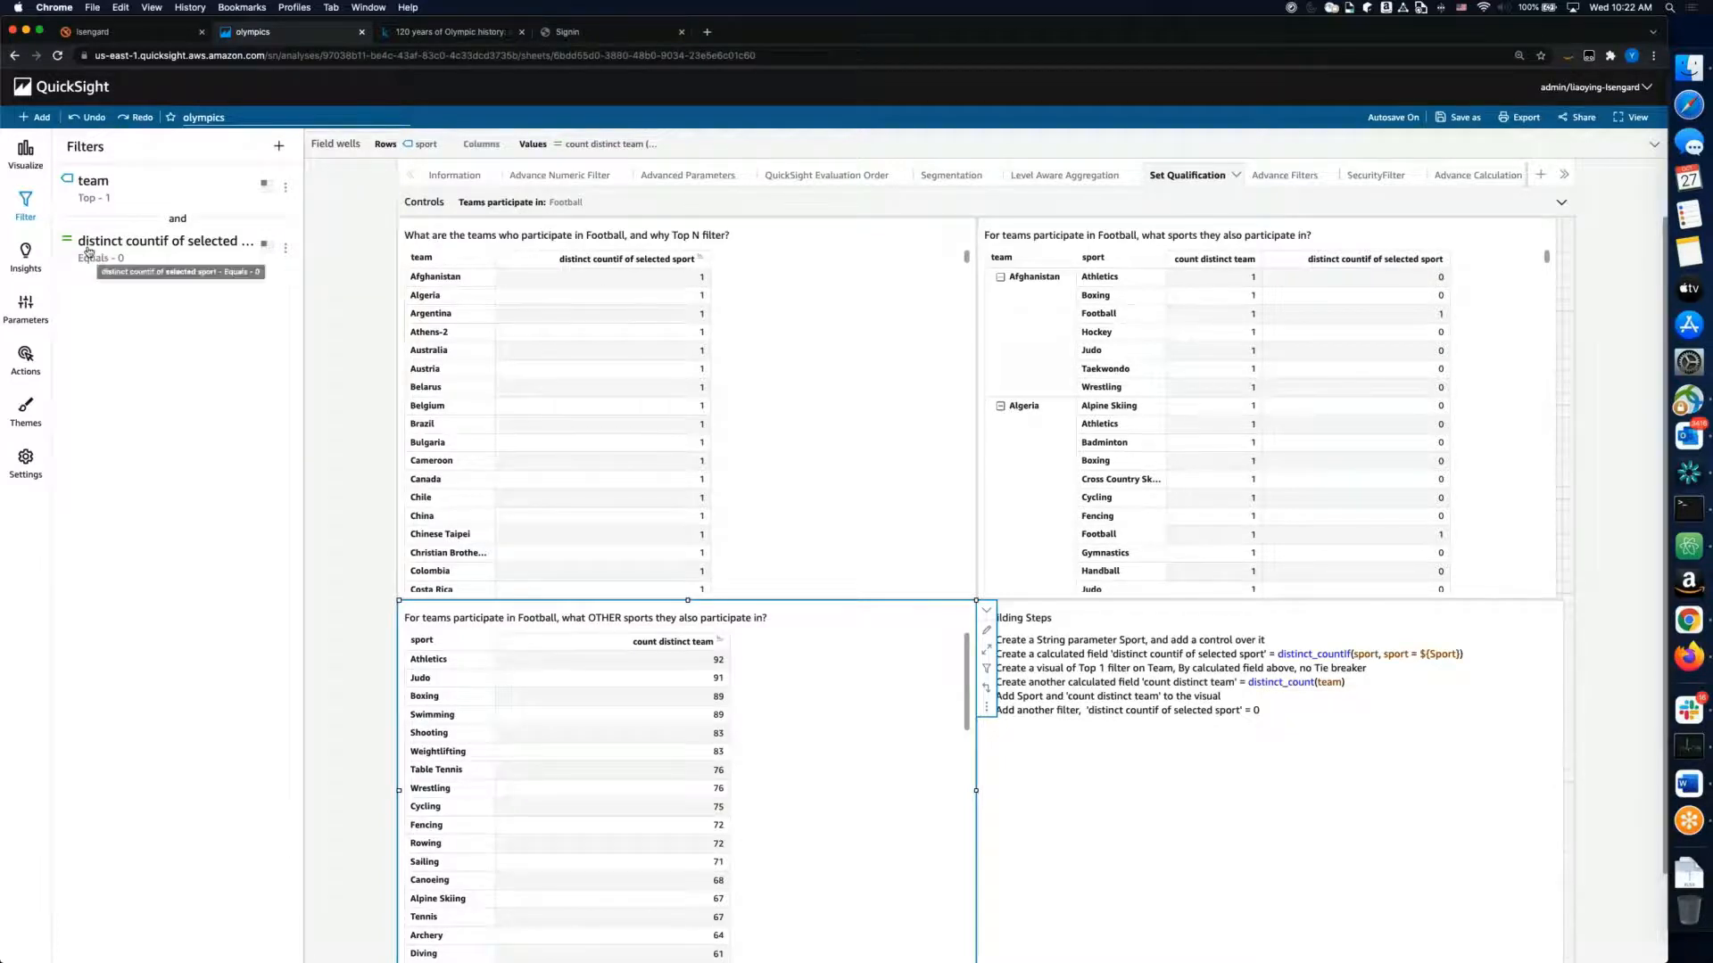
{"action": "left_click", "coordinate": [285, 248]}
{"action": "left_click", "coordinate": [295, 290]}
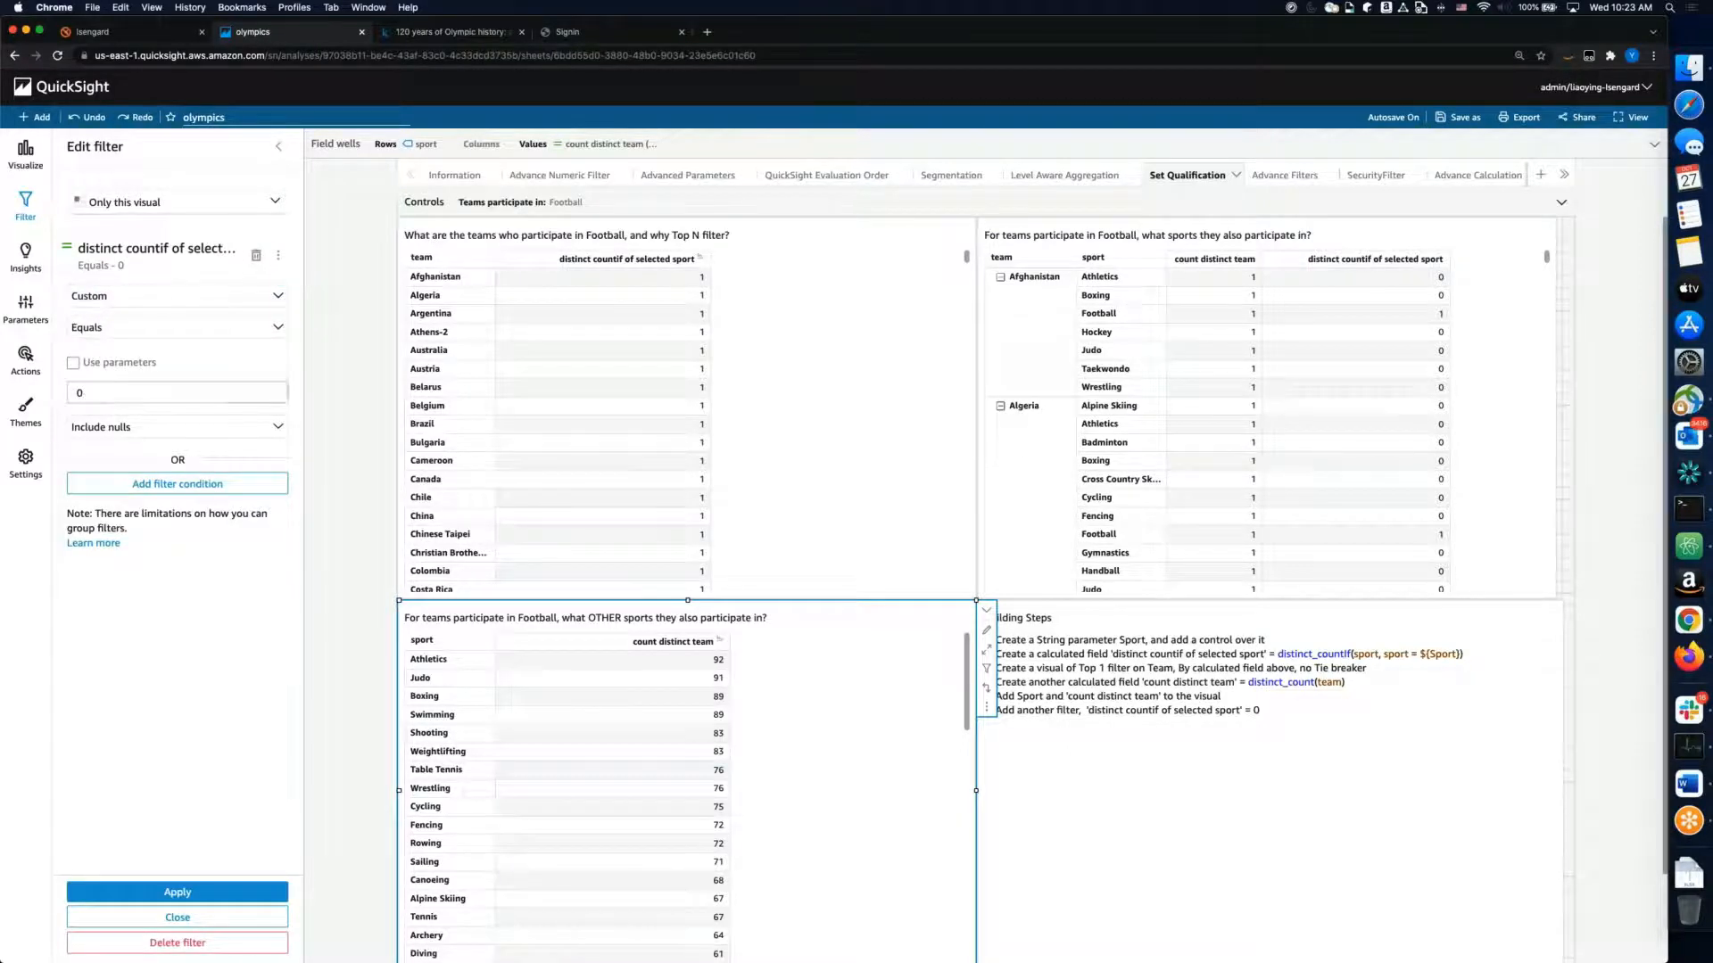
{"action": "left_click", "coordinate": [195, 917]}
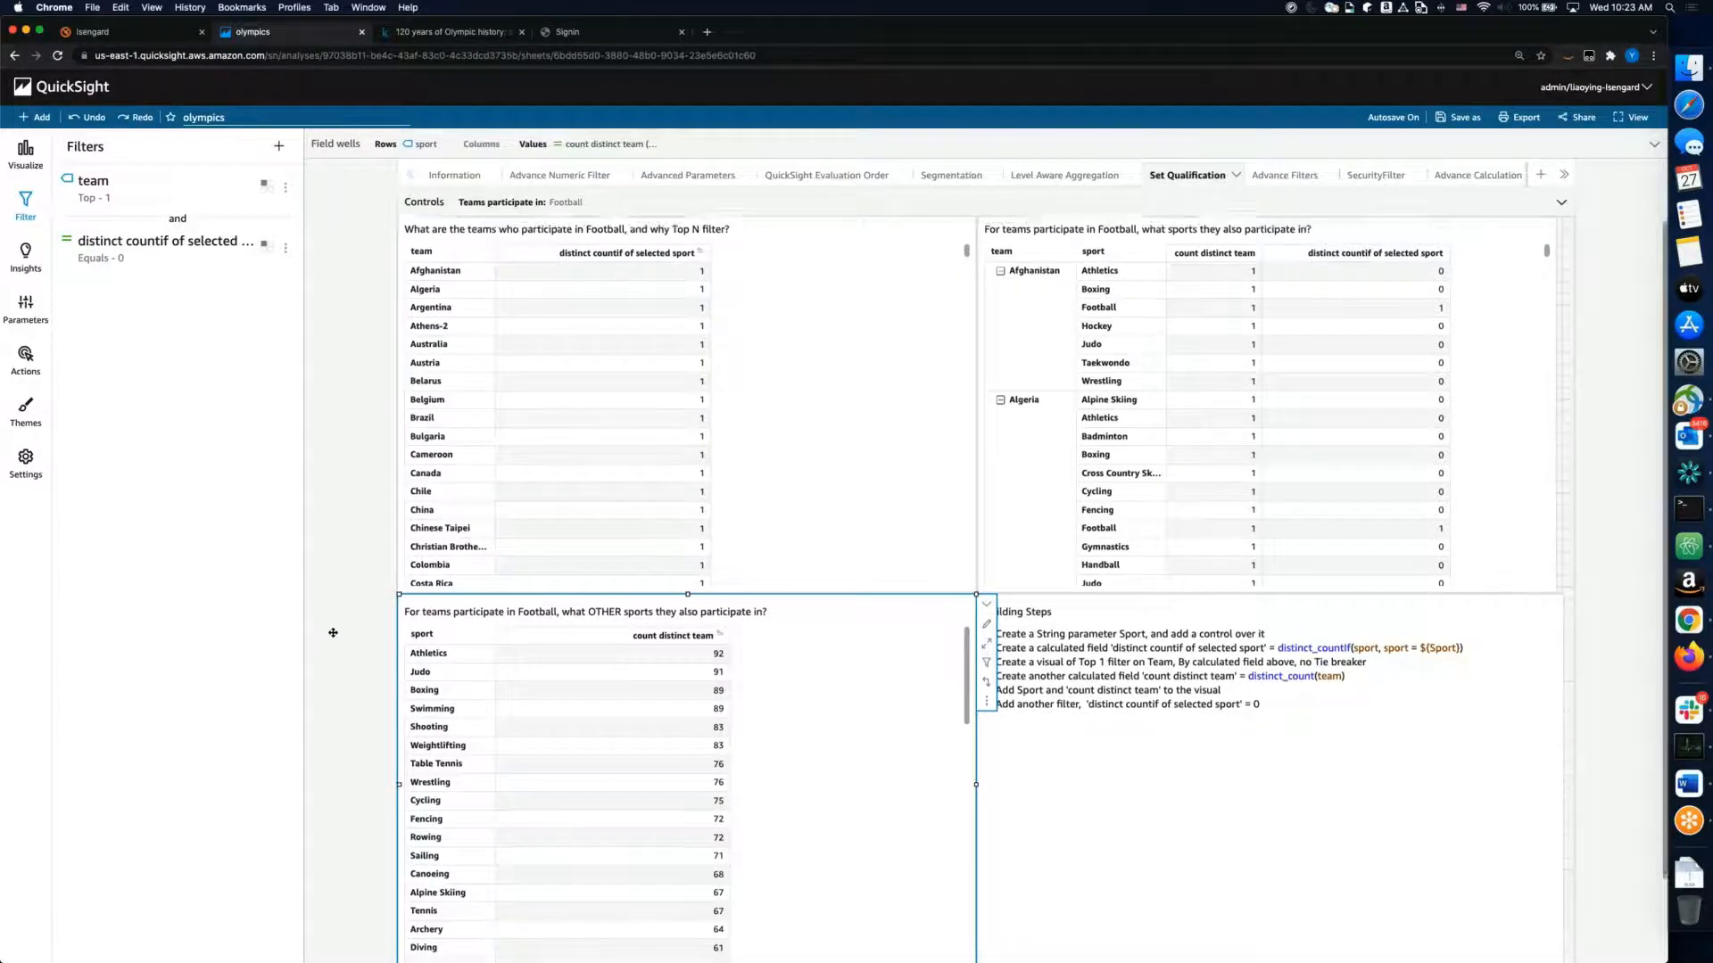
{"action": "scroll", "coordinate": [325, 636], "scroll_direction": "down", "scroll_amount": 2}
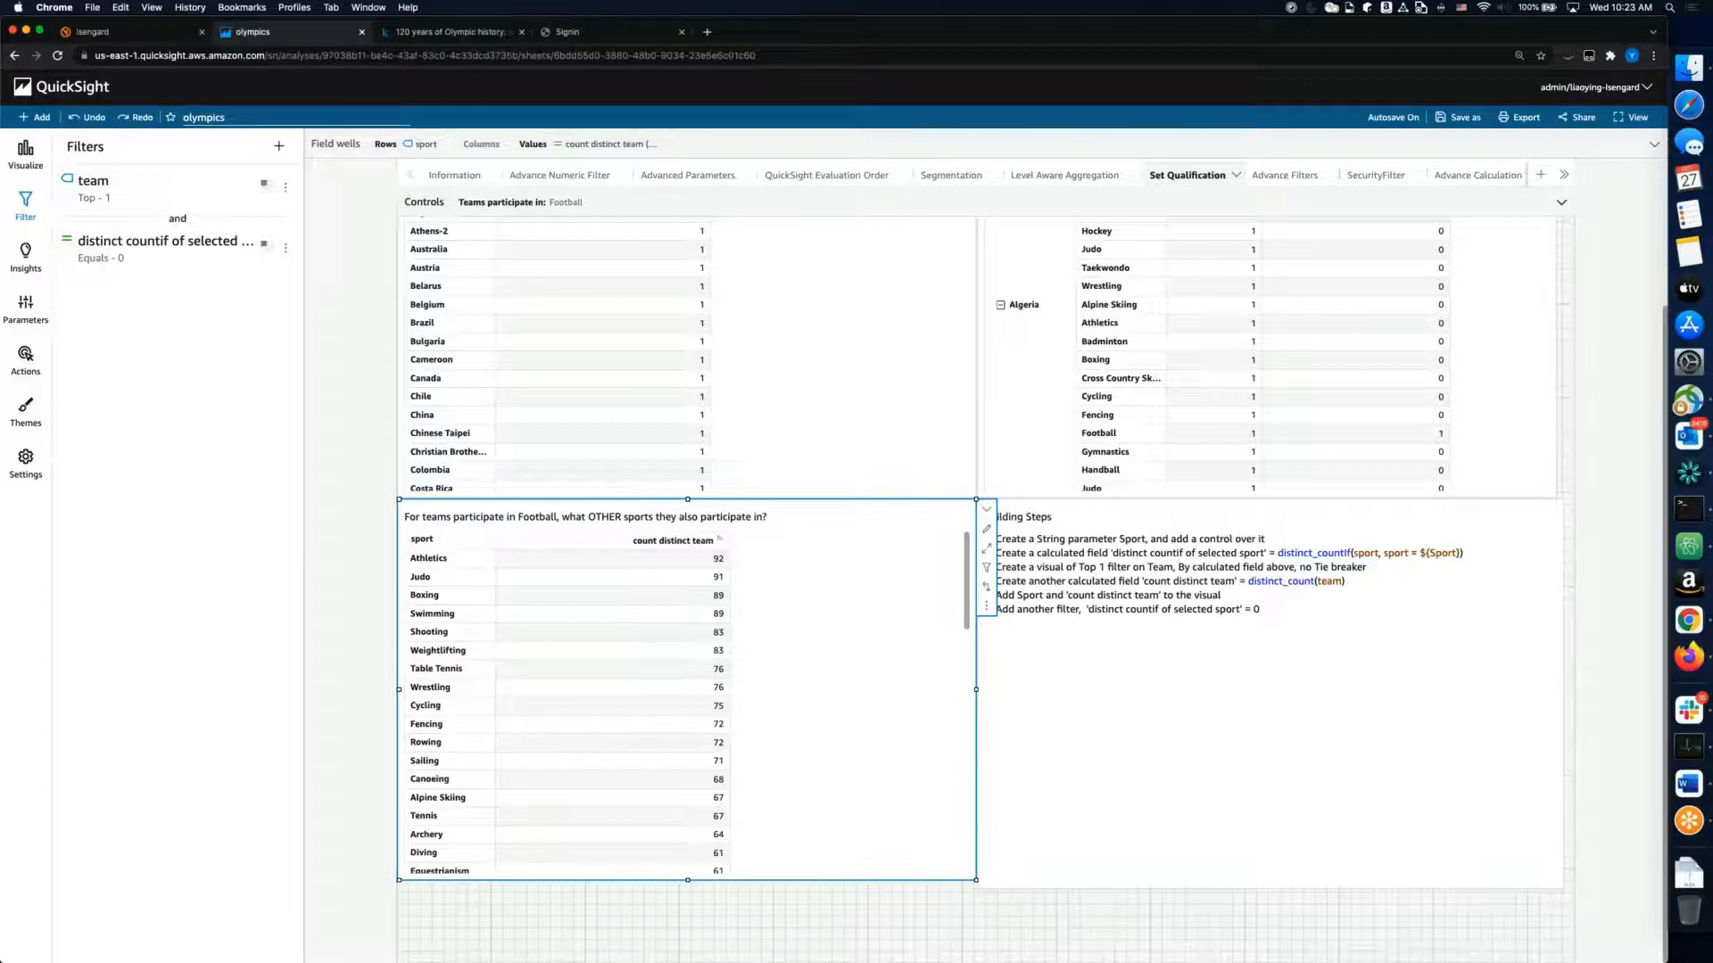
Step: Switch to Firefox with the olympics analysis on its Advance Filters sheet
{"action": "key", "text": "super+Tab"}
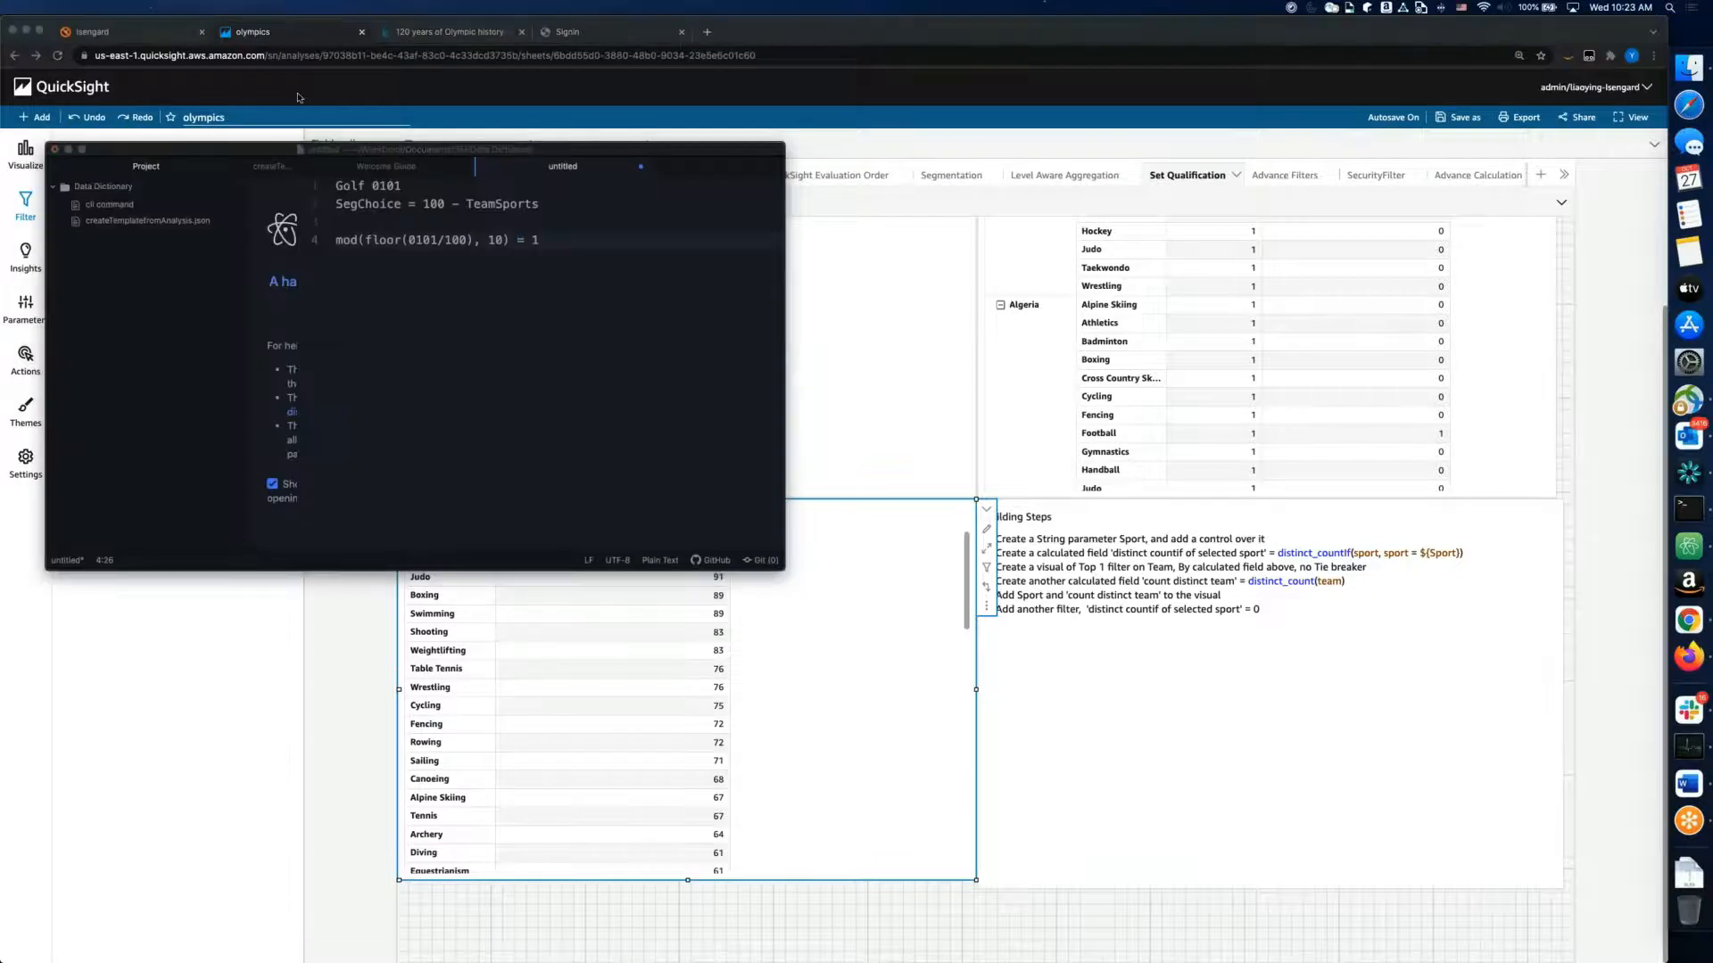
{"action": "key", "text": "super+Tab"}
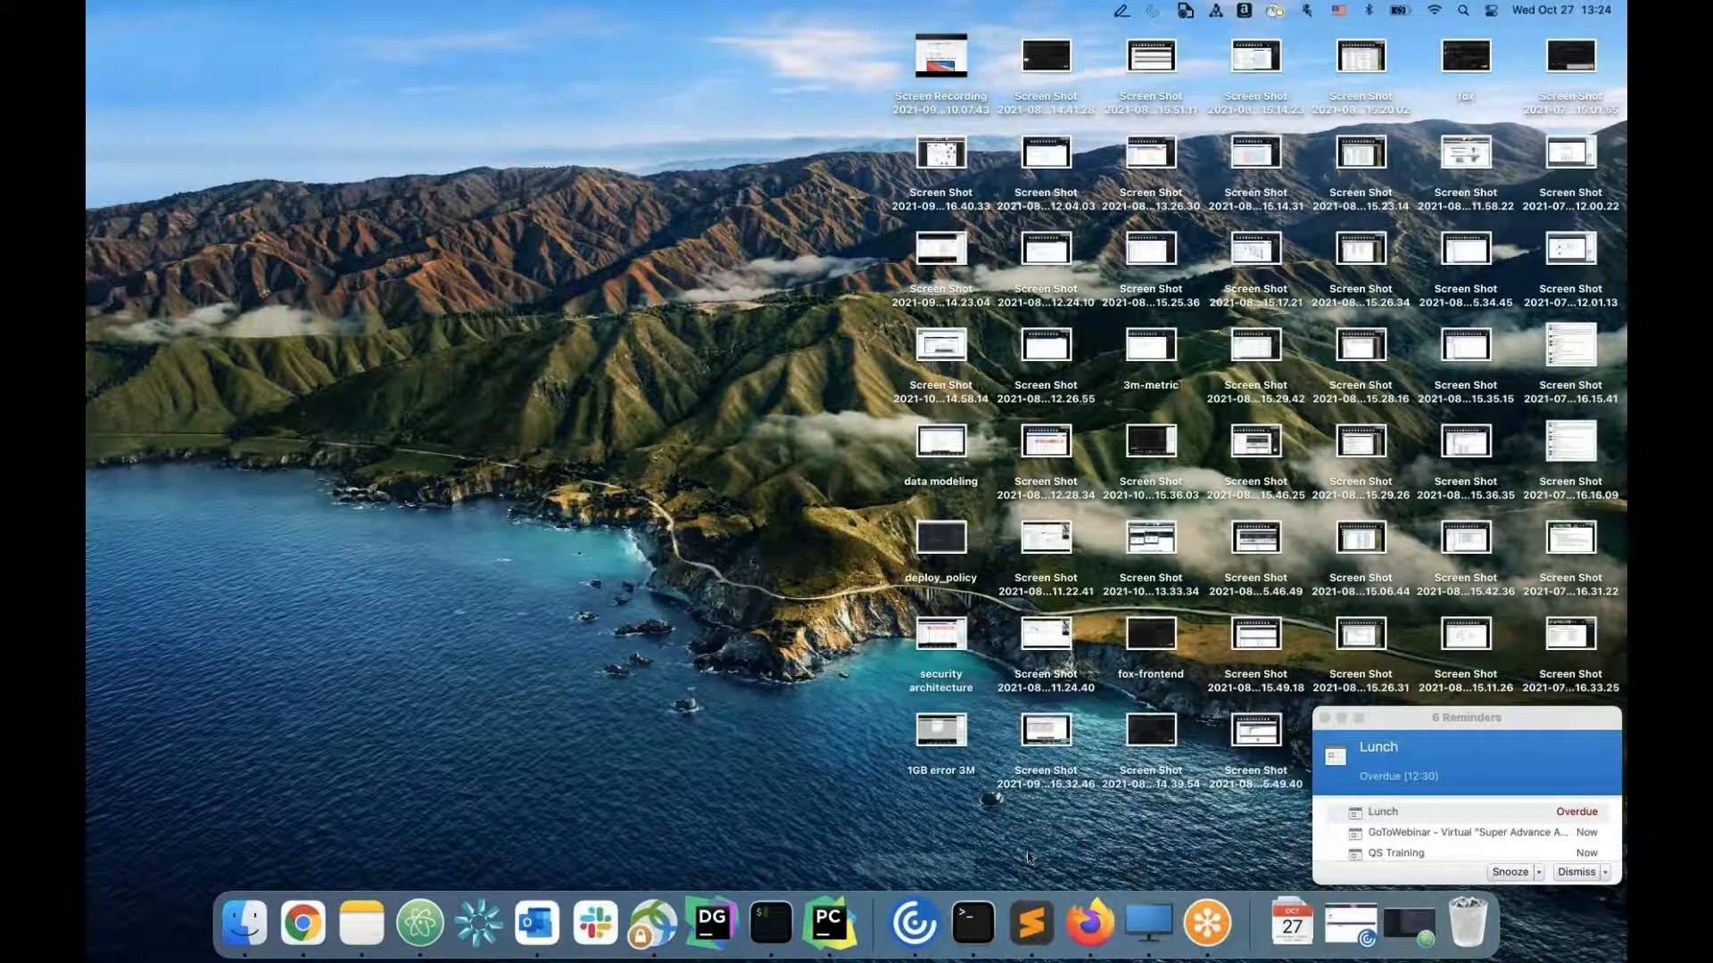
{"action": "left_click", "coordinate": [1080, 921]}
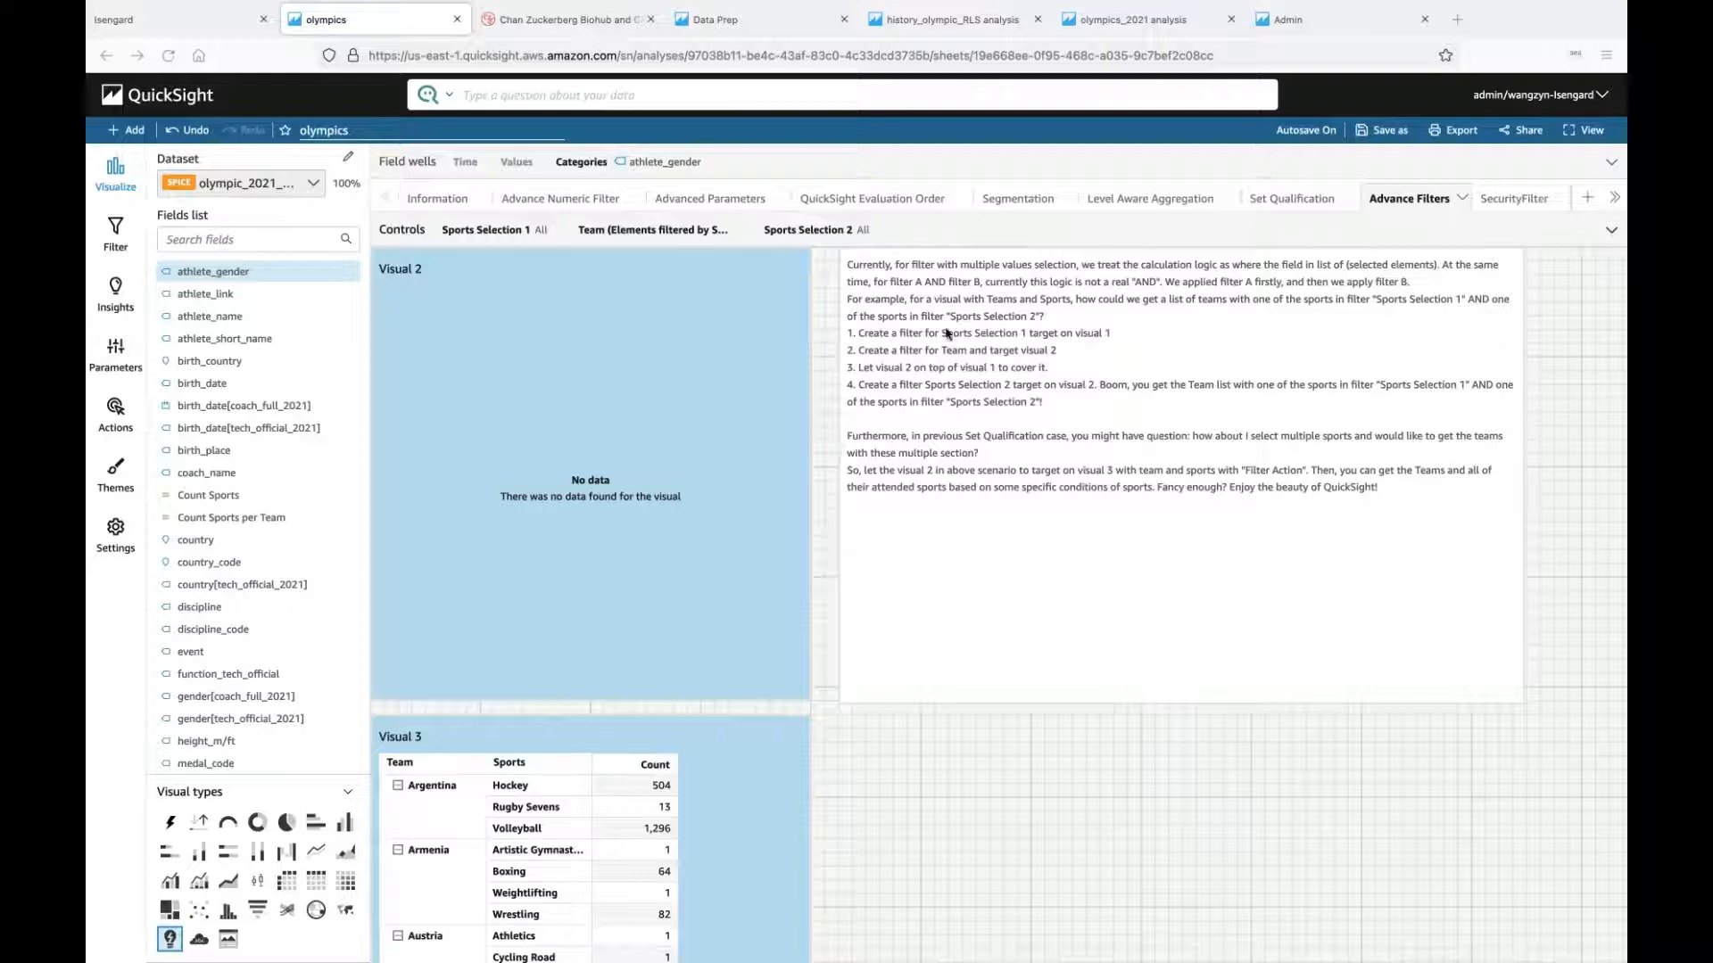
Step: Expand the sheet controls and look through the value lists of Sports Selection 1 and Sports Selection 2
{"action": "left_click", "coordinate": [489, 230]}
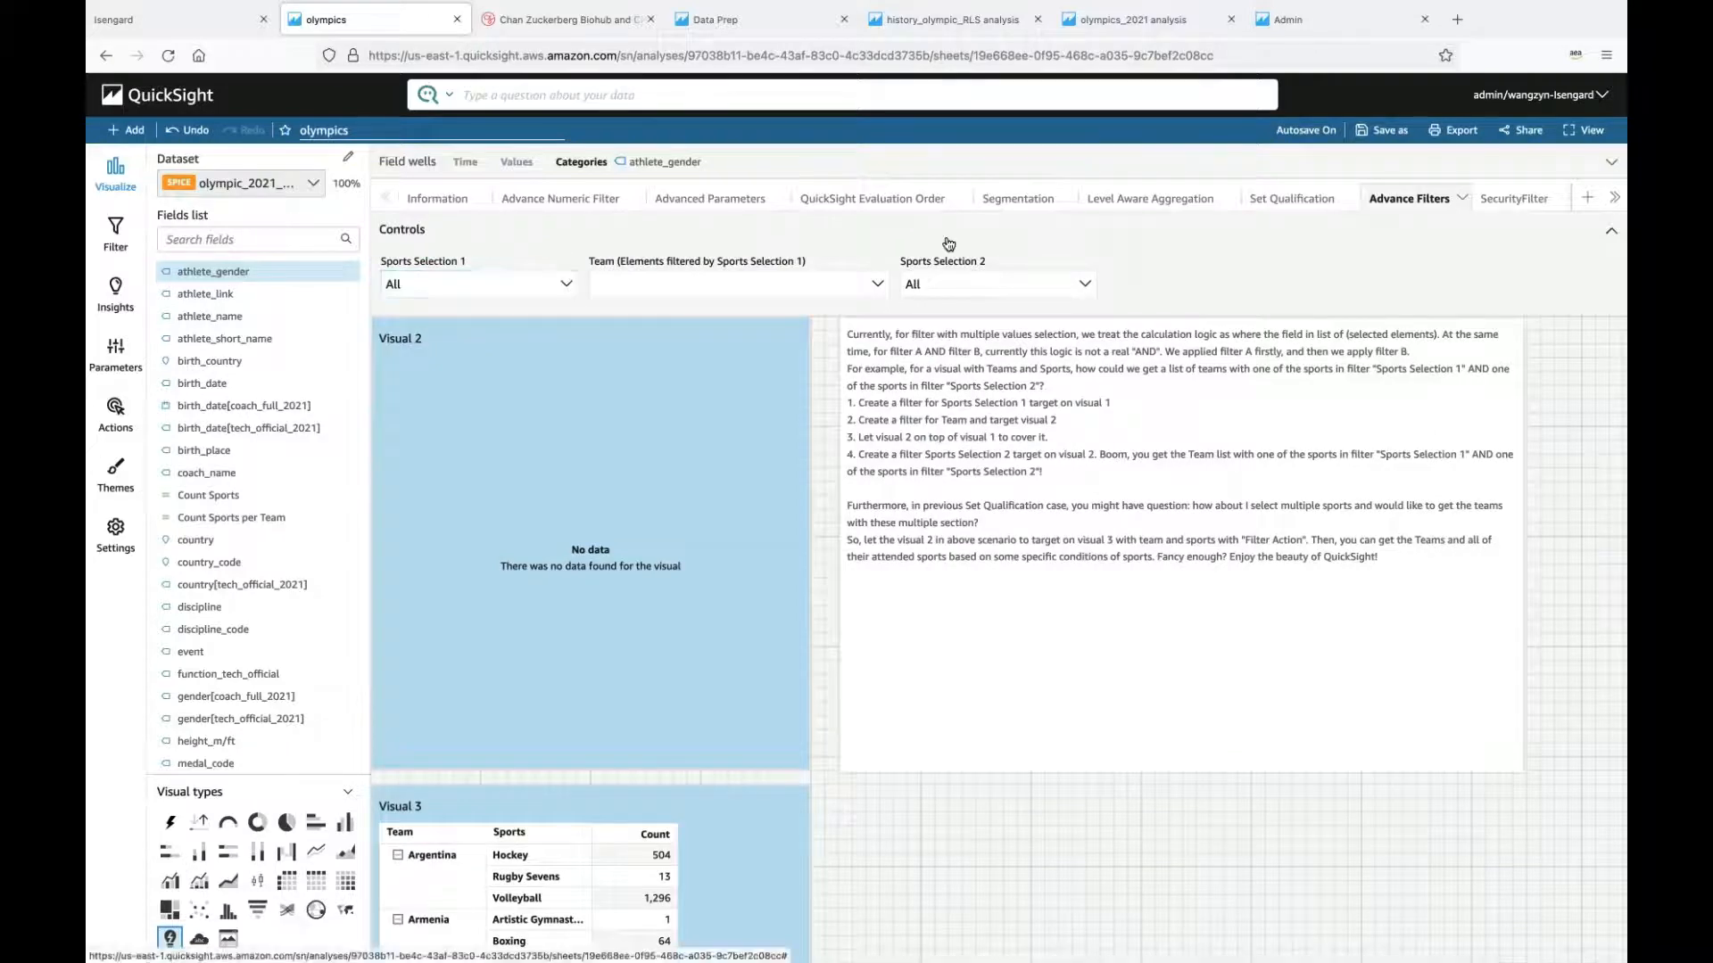
{"action": "left_click", "coordinate": [986, 290]}
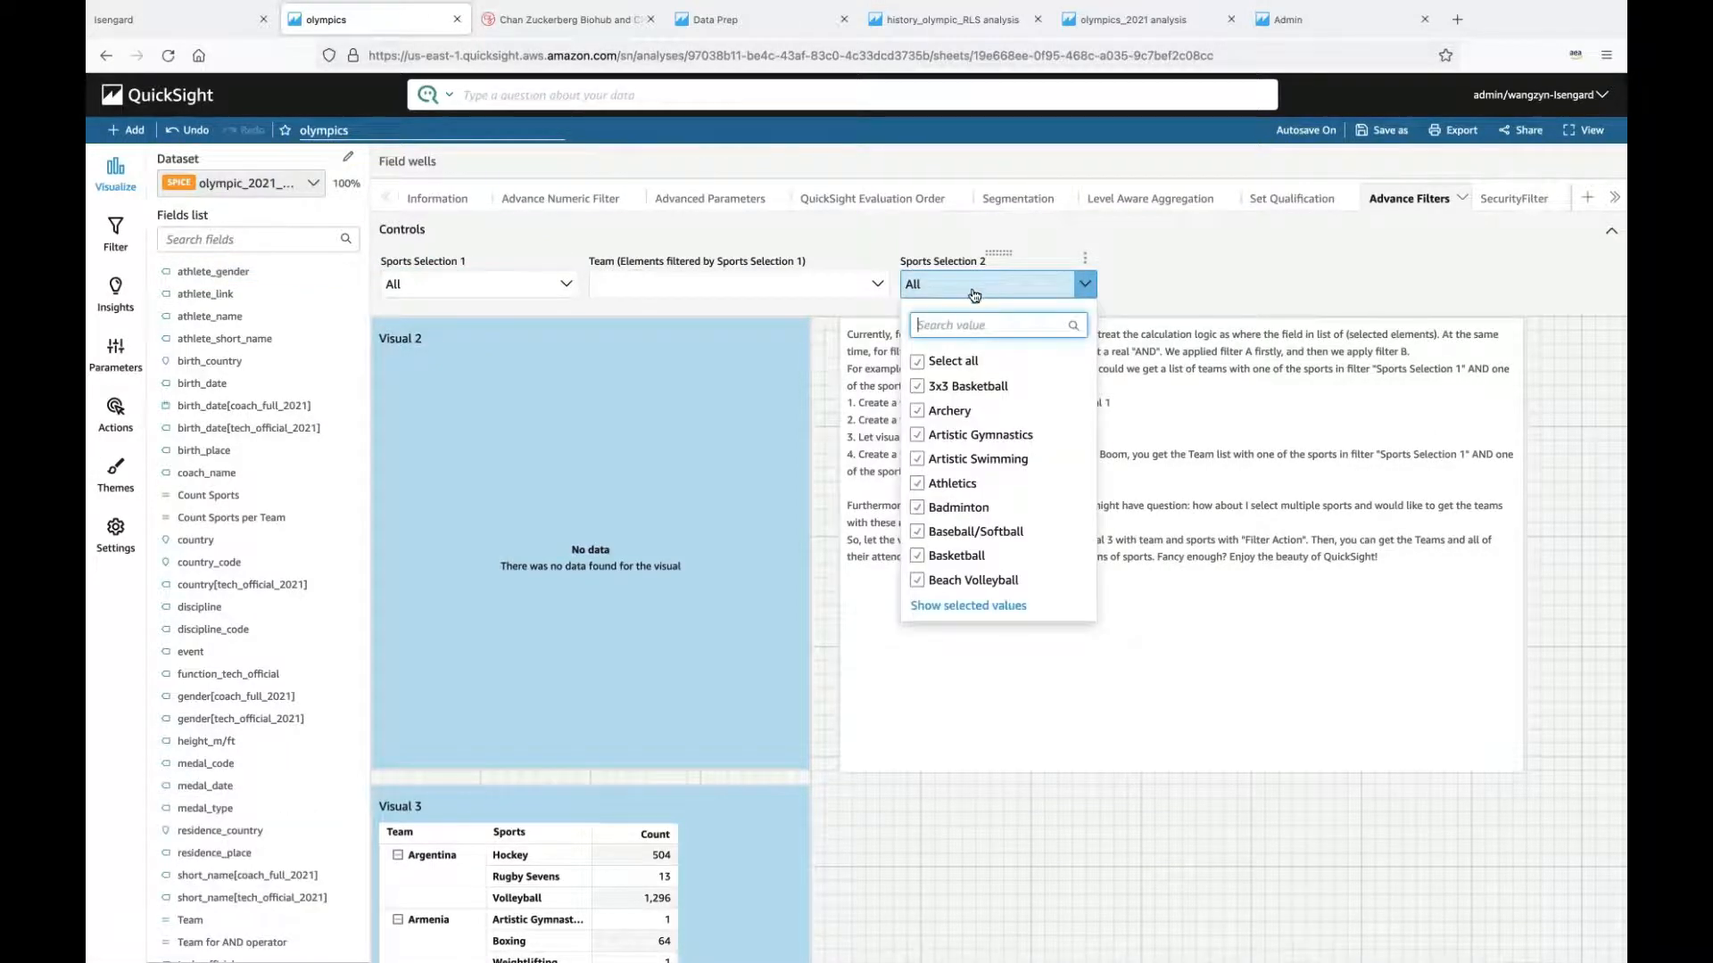
{"action": "left_click", "coordinate": [827, 366]}
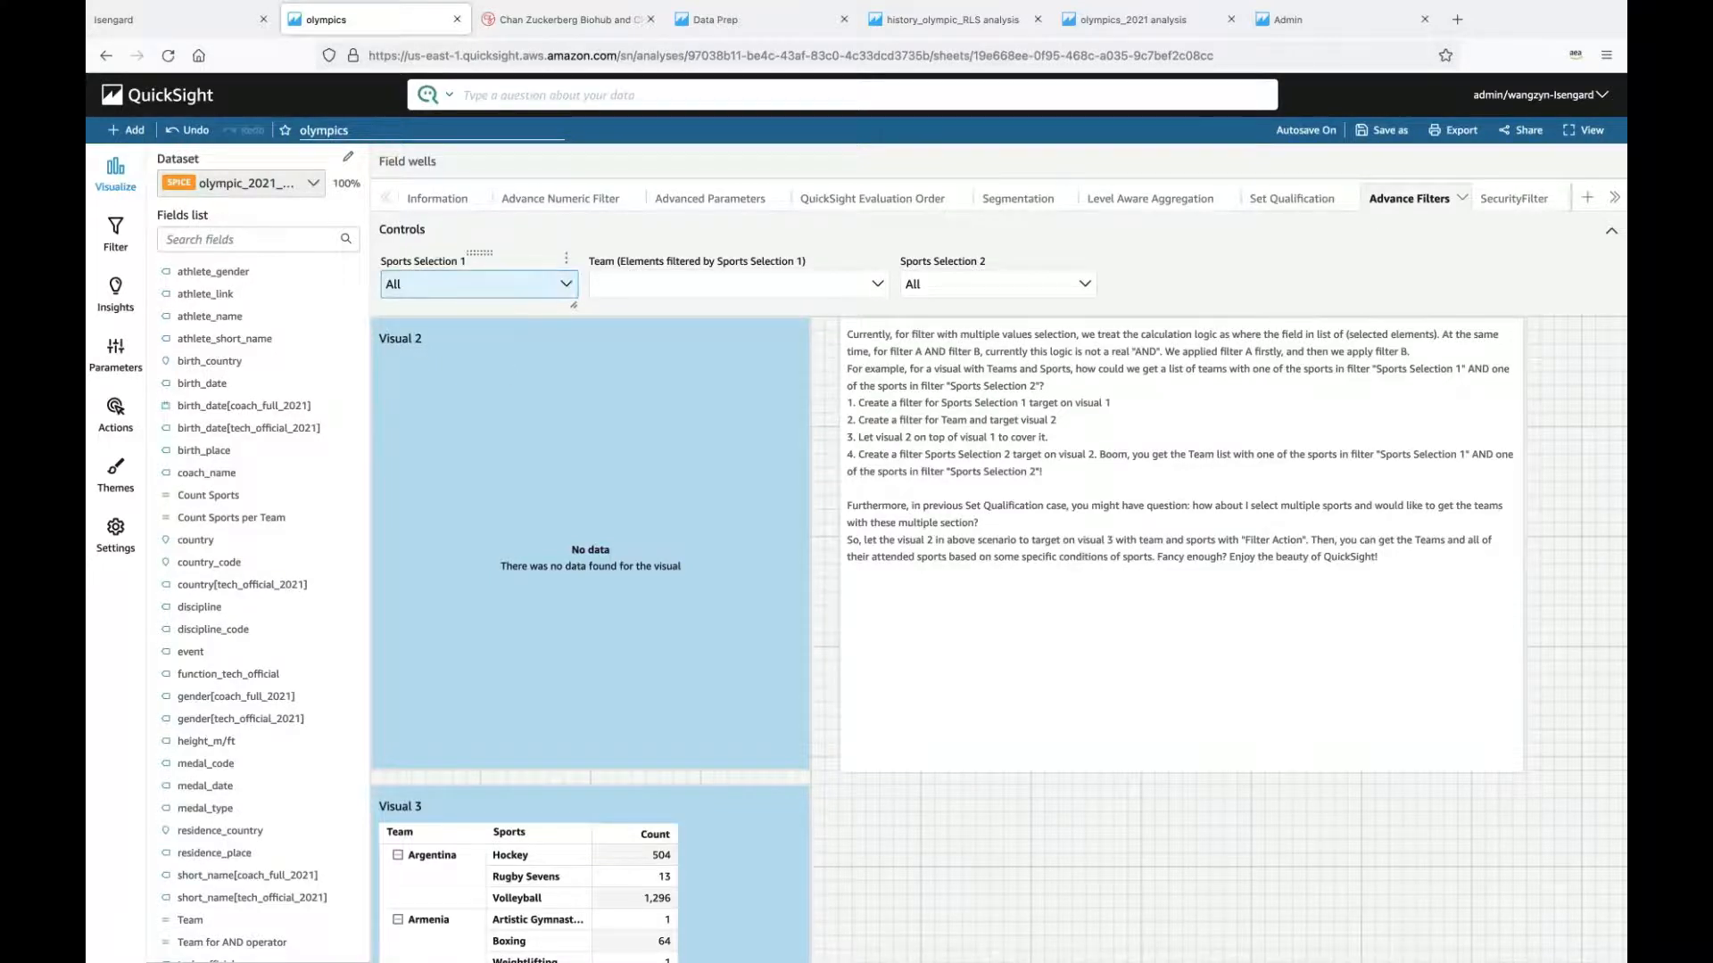
{"action": "left_click", "coordinate": [433, 289]}
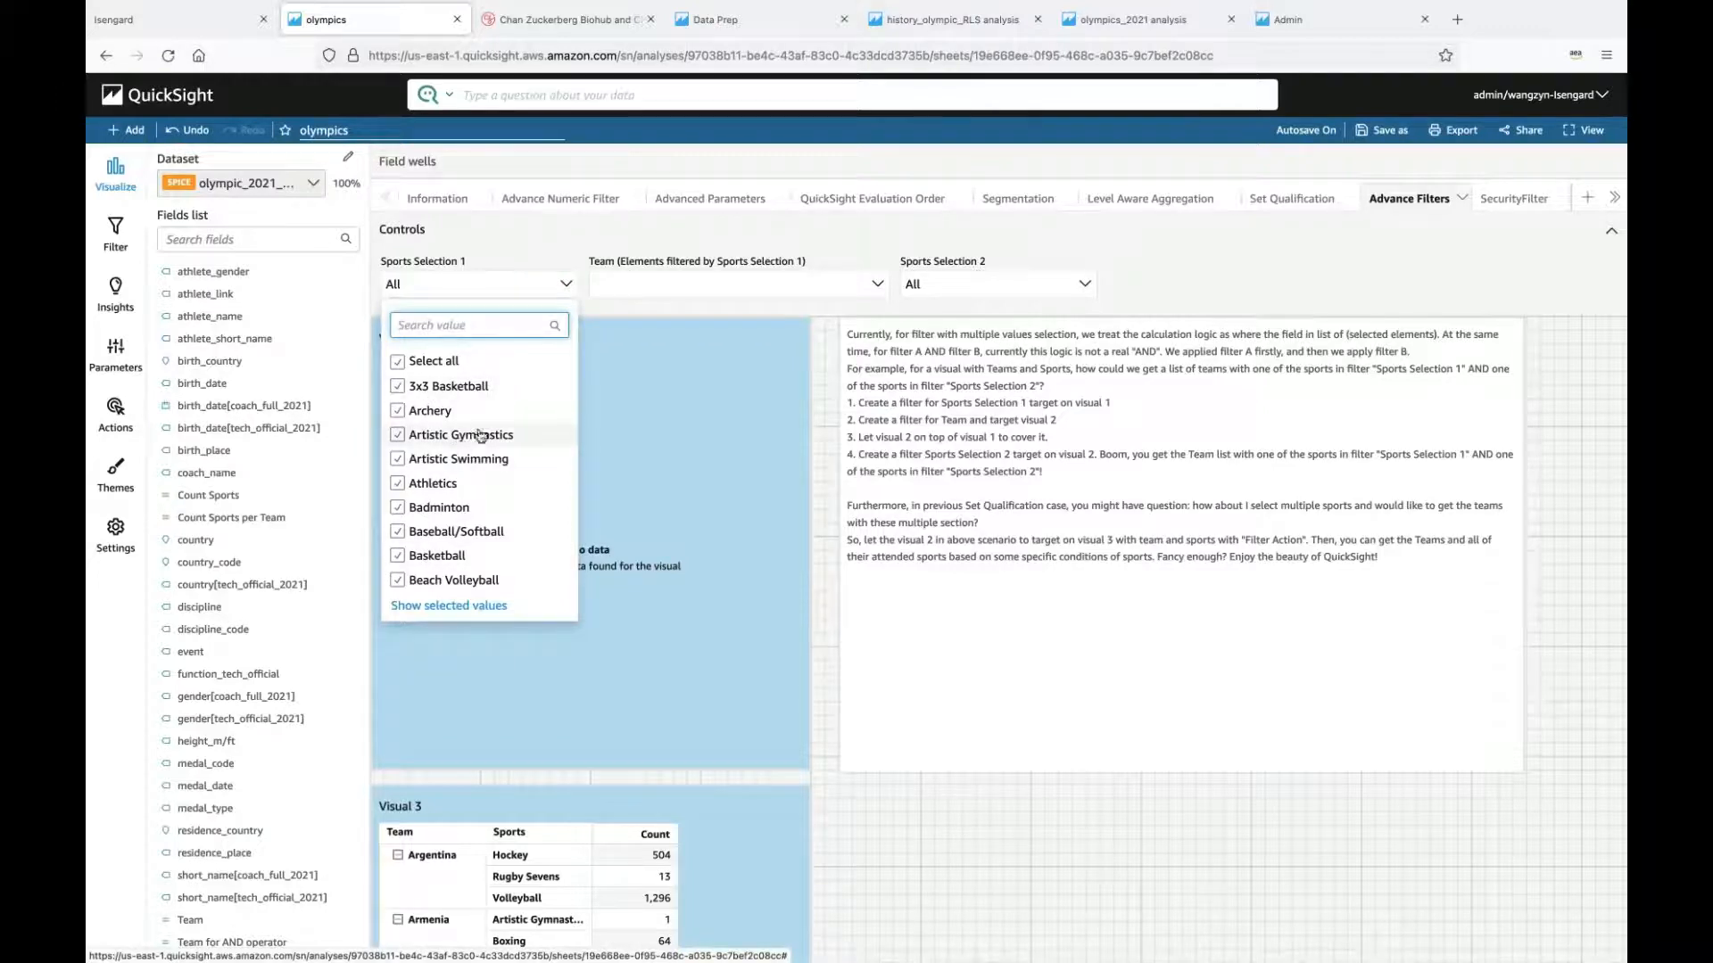
{"action": "left_click", "coordinate": [961, 287]}
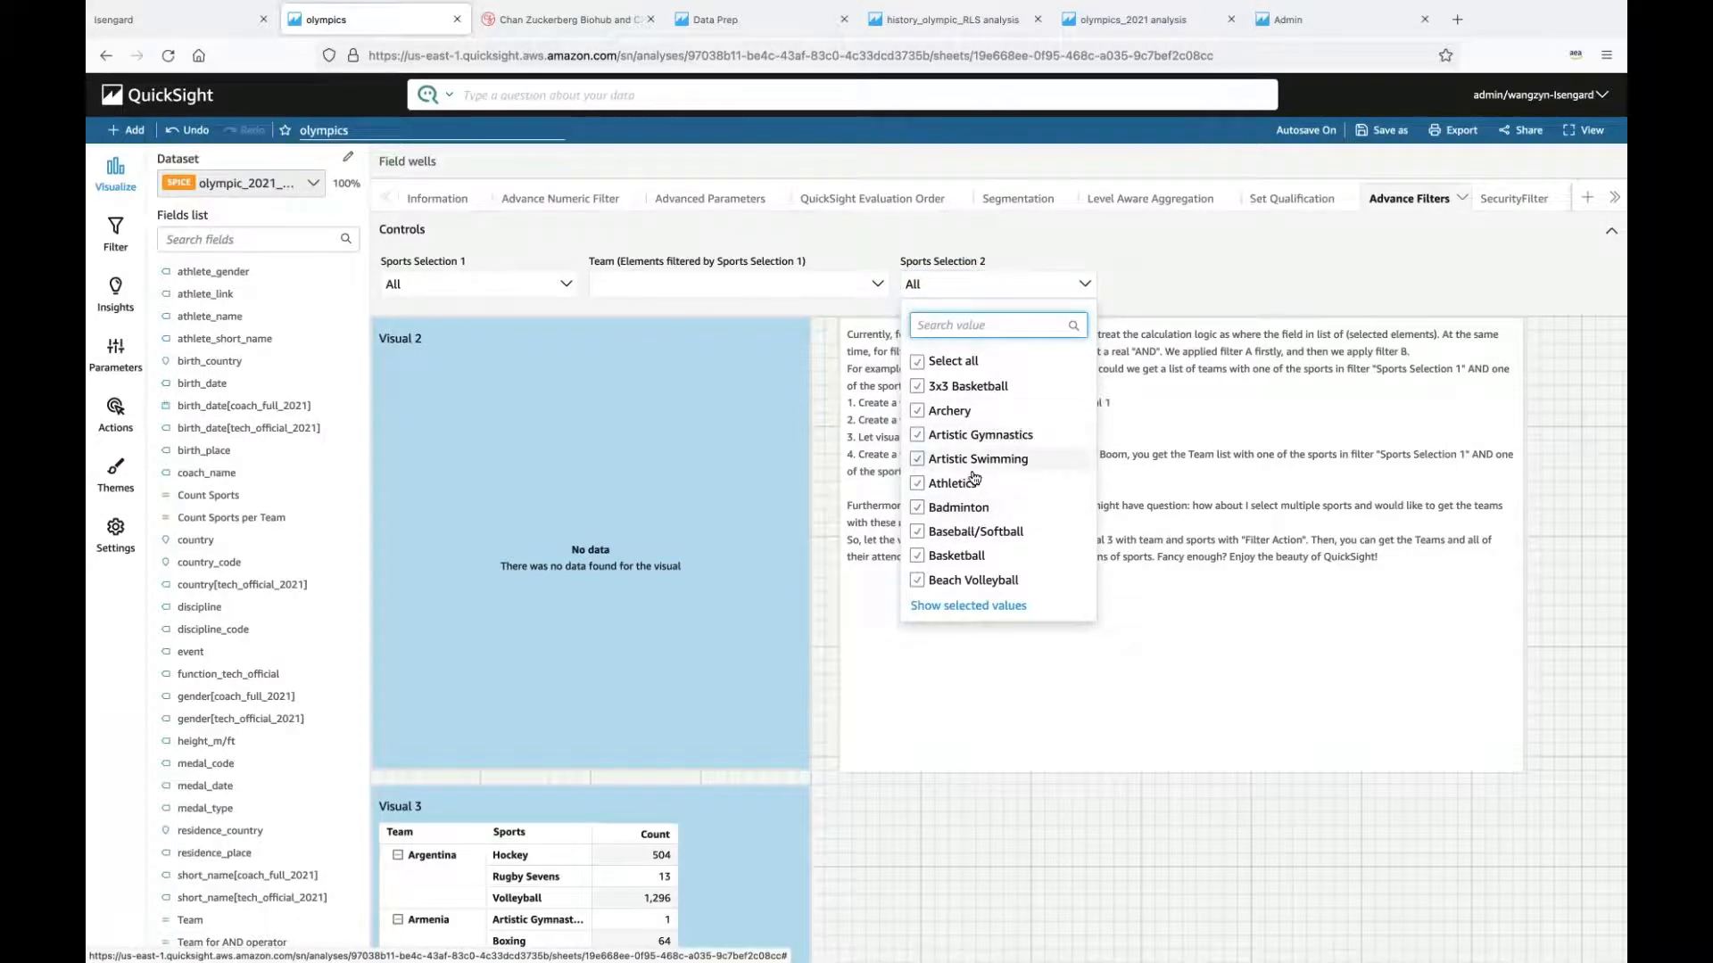
{"action": "left_click", "coordinate": [830, 324]}
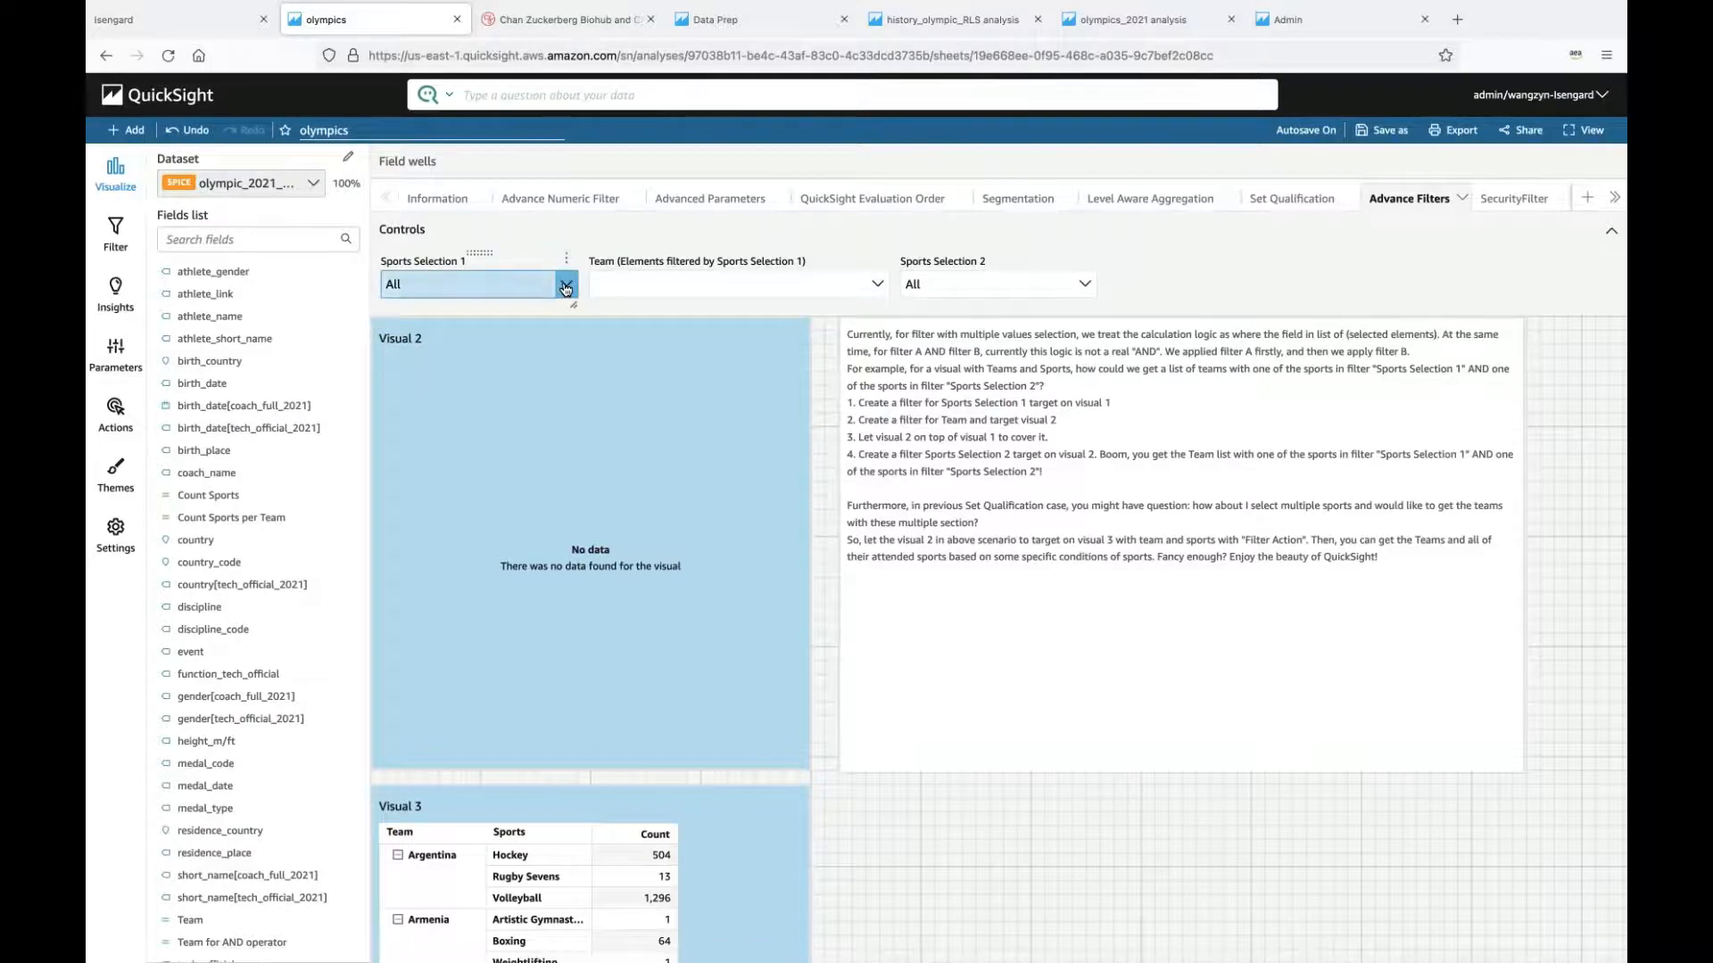
Step: Try to deselect all values in Sports Selection 1, and refresh the analysis to the newer version
{"action": "left_click", "coordinate": [459, 284]}
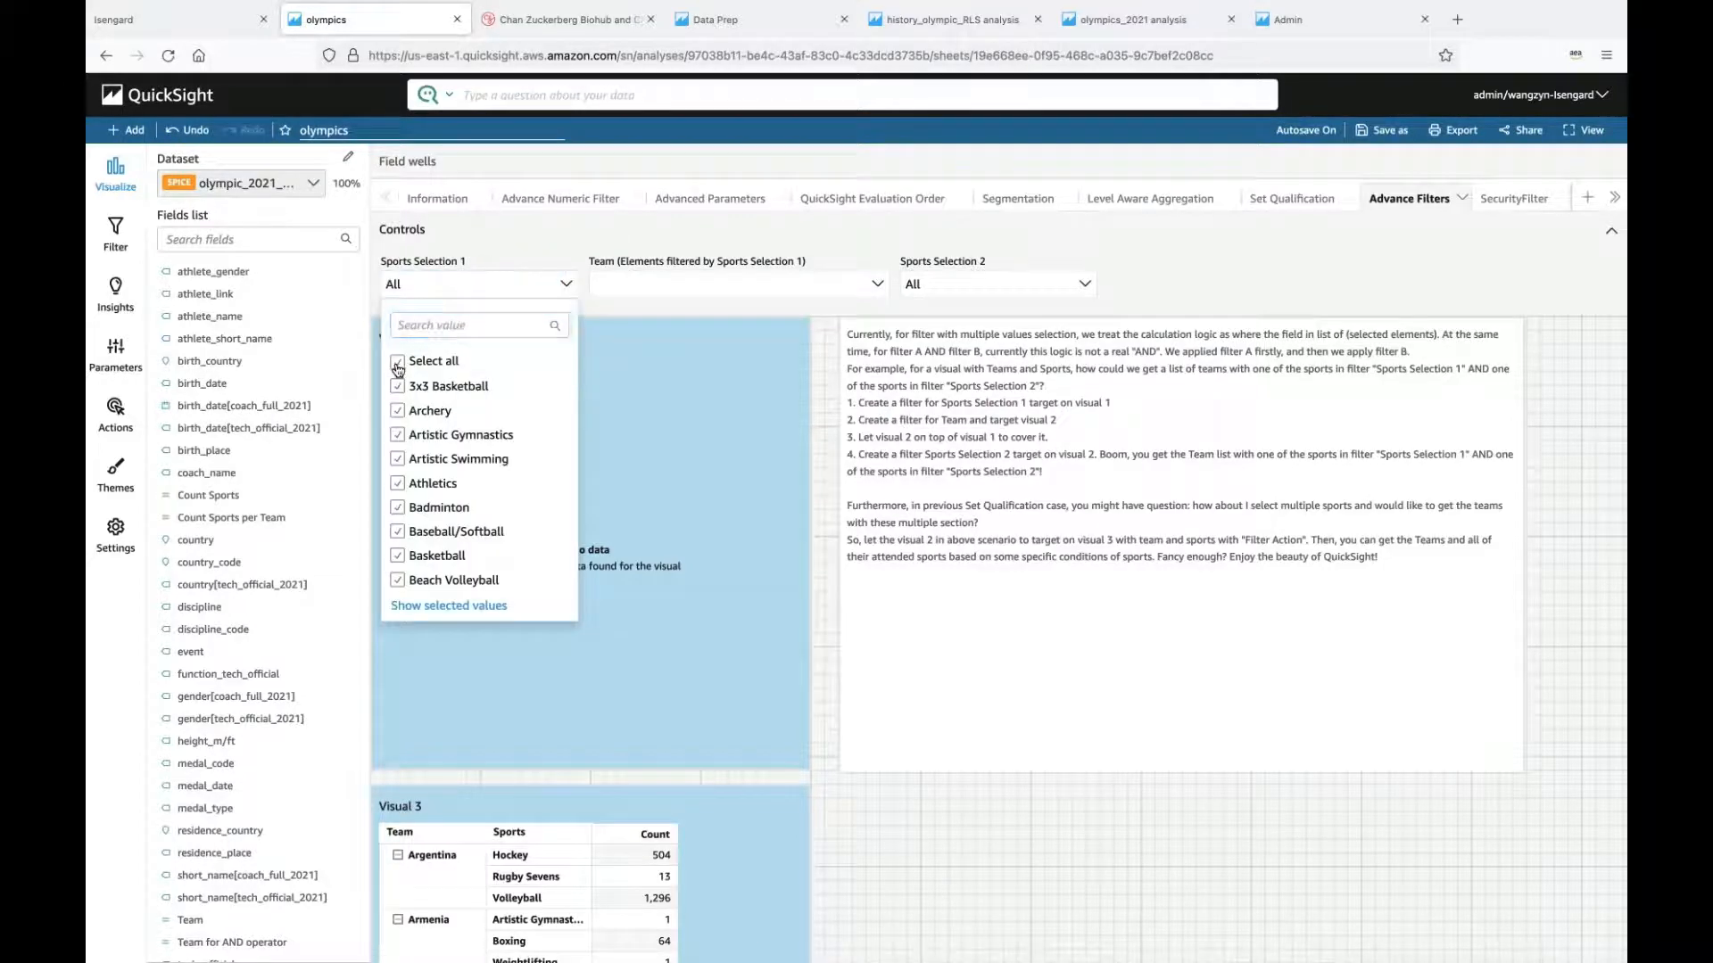
{"action": "left_click", "coordinate": [397, 363]}
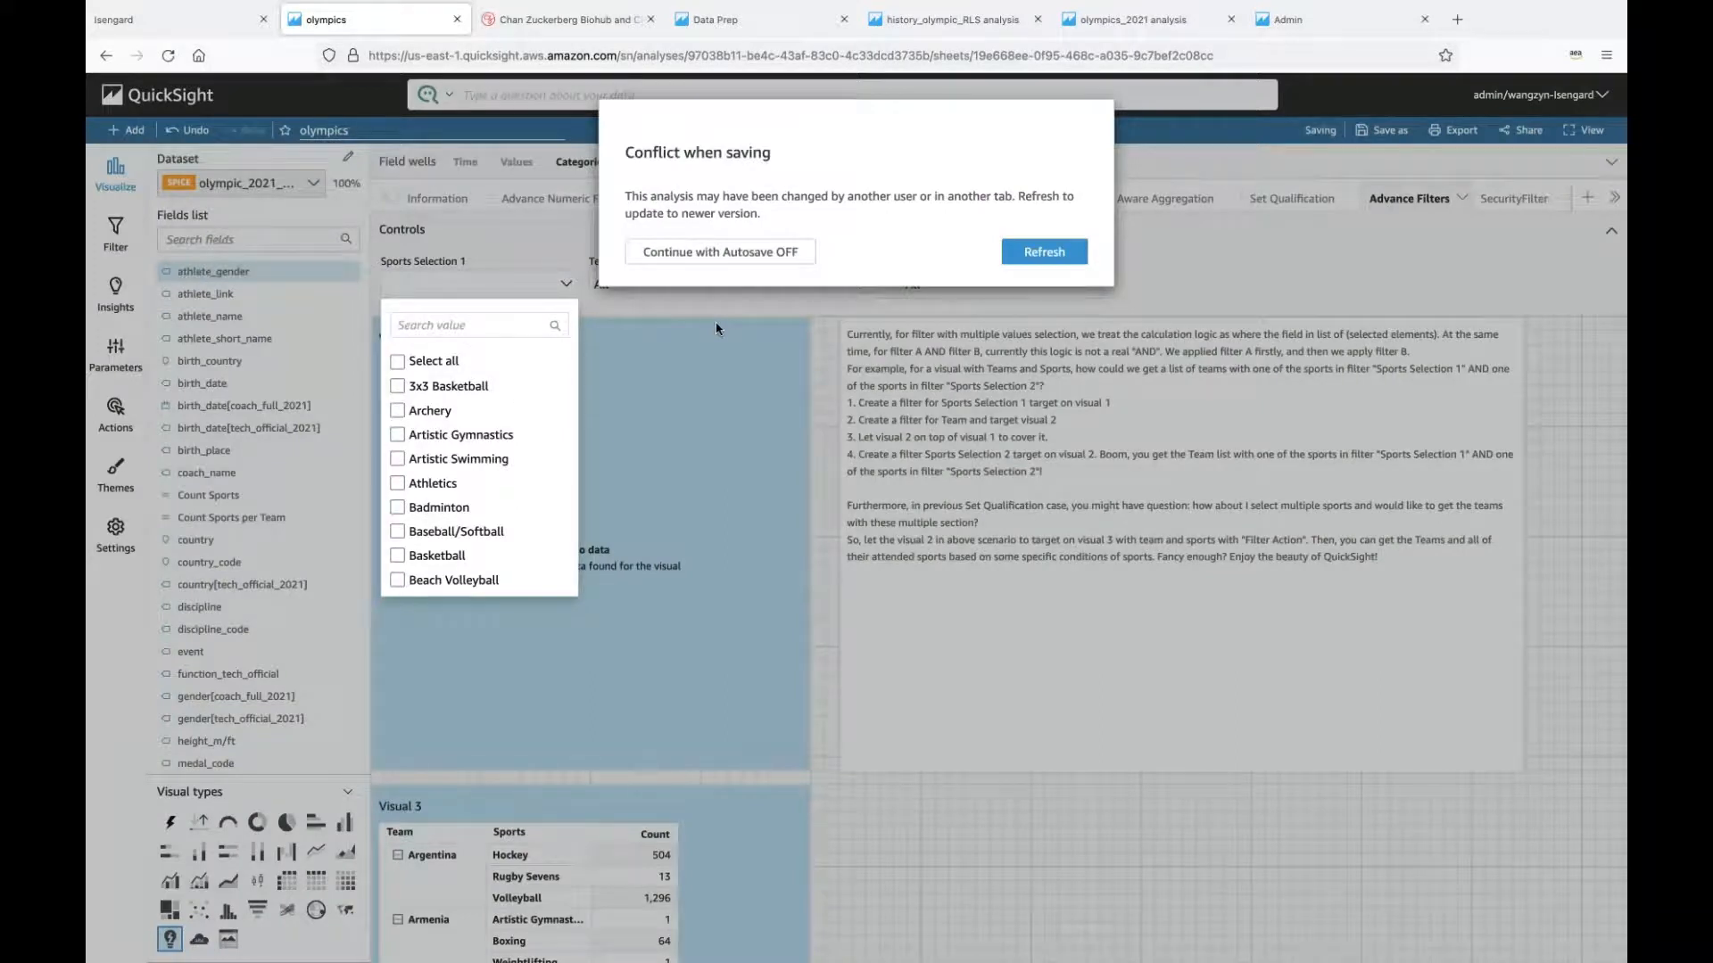
{"action": "left_click", "coordinate": [1042, 254]}
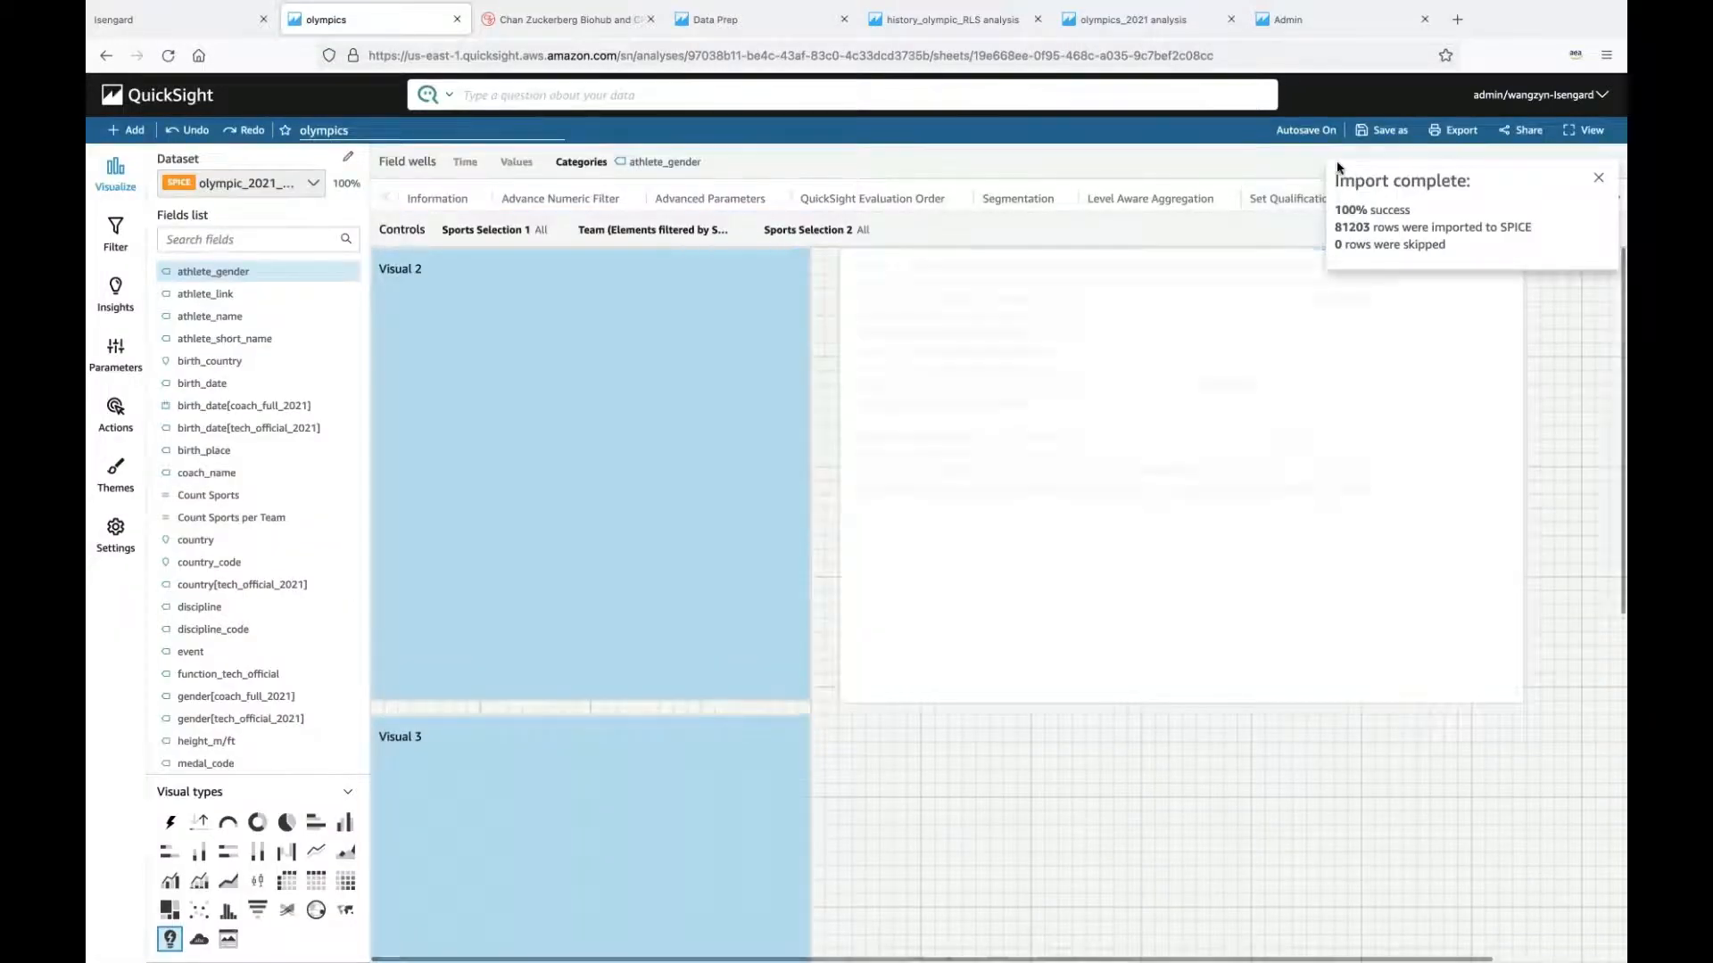
Step: Deselect all values in Sports Selection 1, search for "bad" and select only Badminton
{"action": "left_click", "coordinate": [702, 232]}
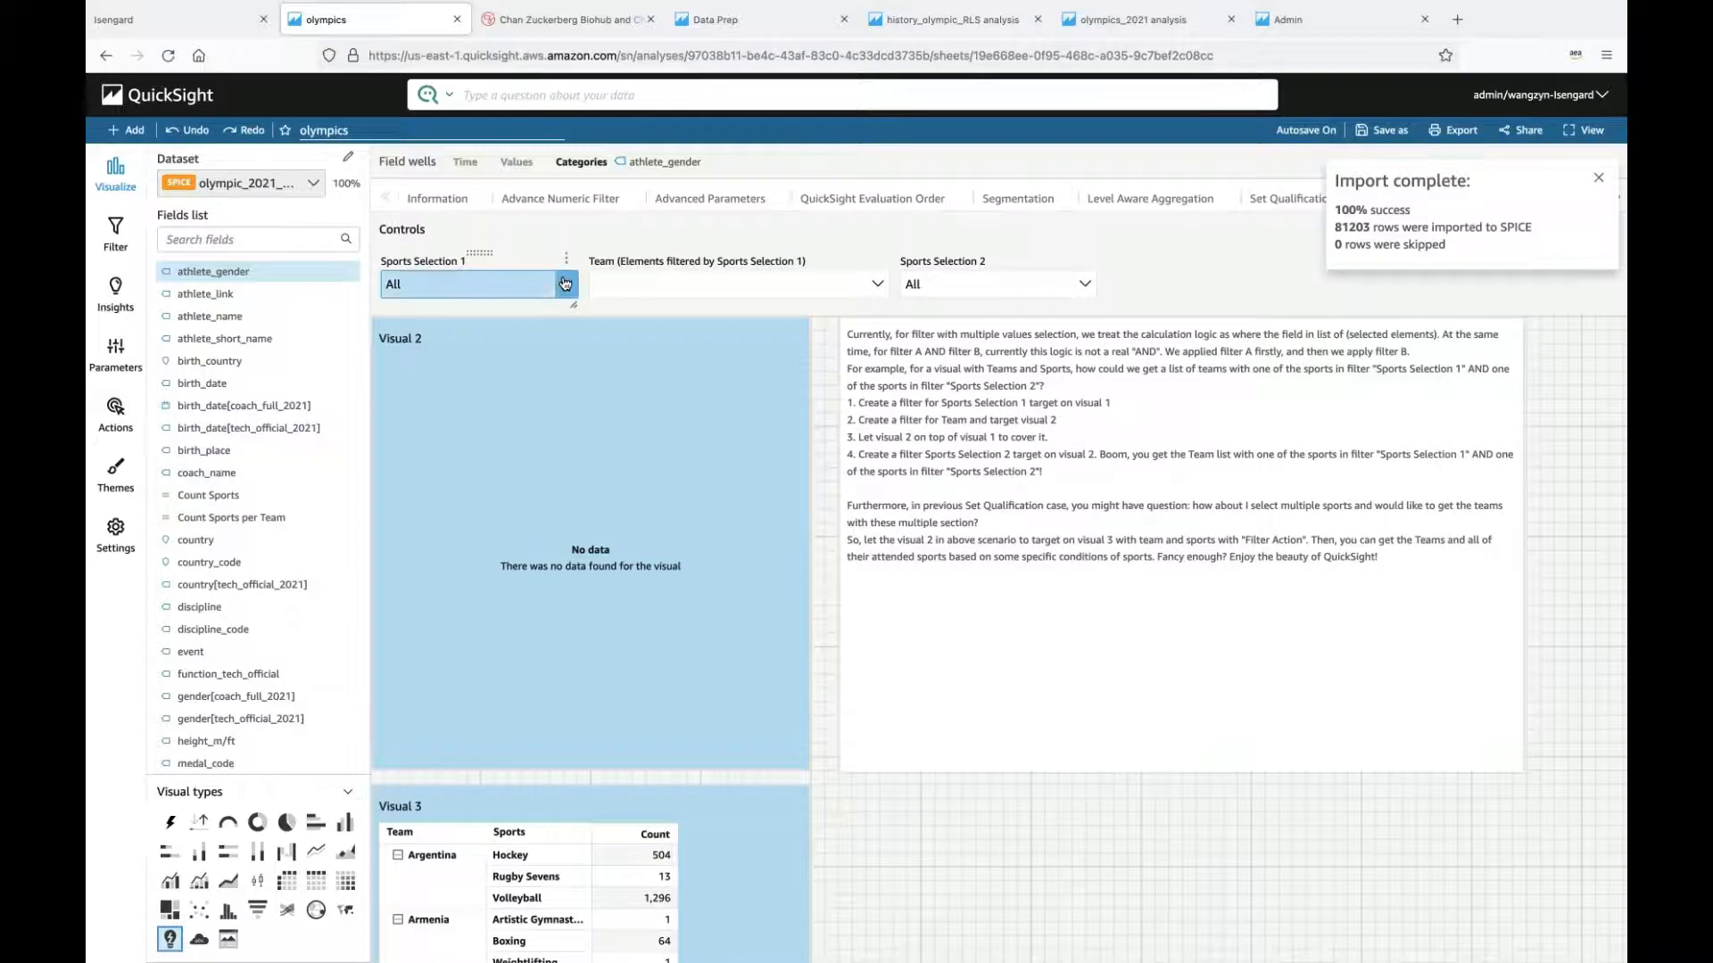
{"action": "left_click", "coordinate": [478, 284]}
{"action": "left_click", "coordinate": [399, 362]}
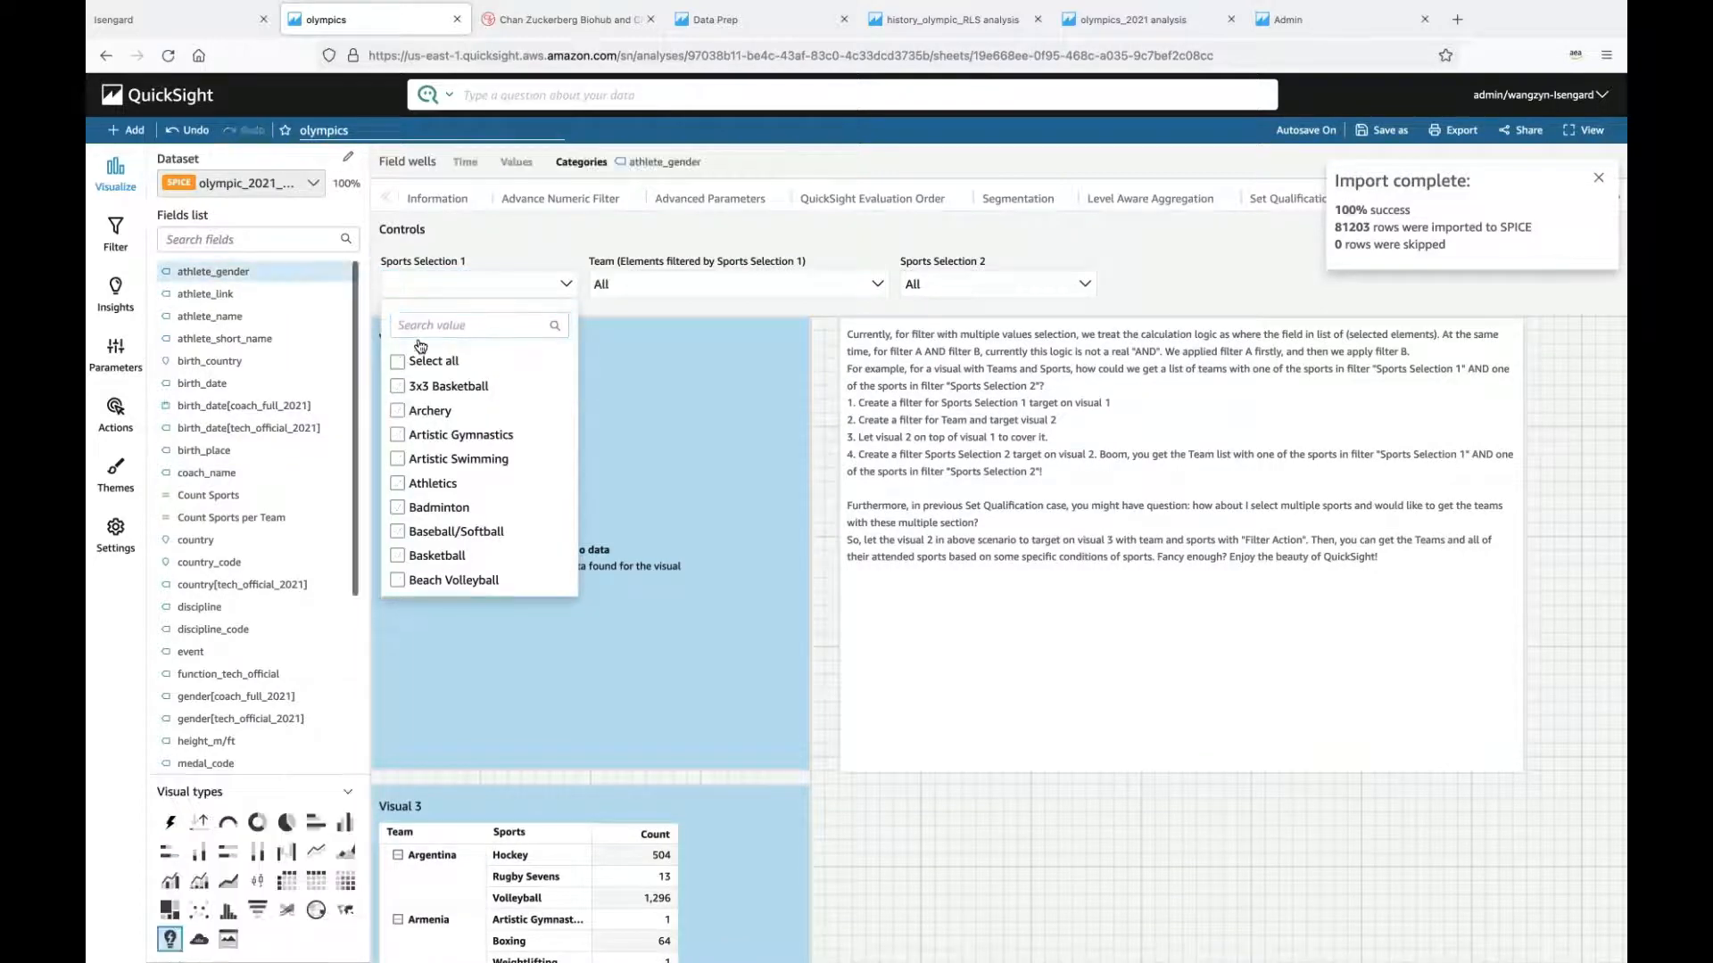
{"action": "left_click", "coordinate": [428, 326]}
{"action": "type", "text": "bad"}
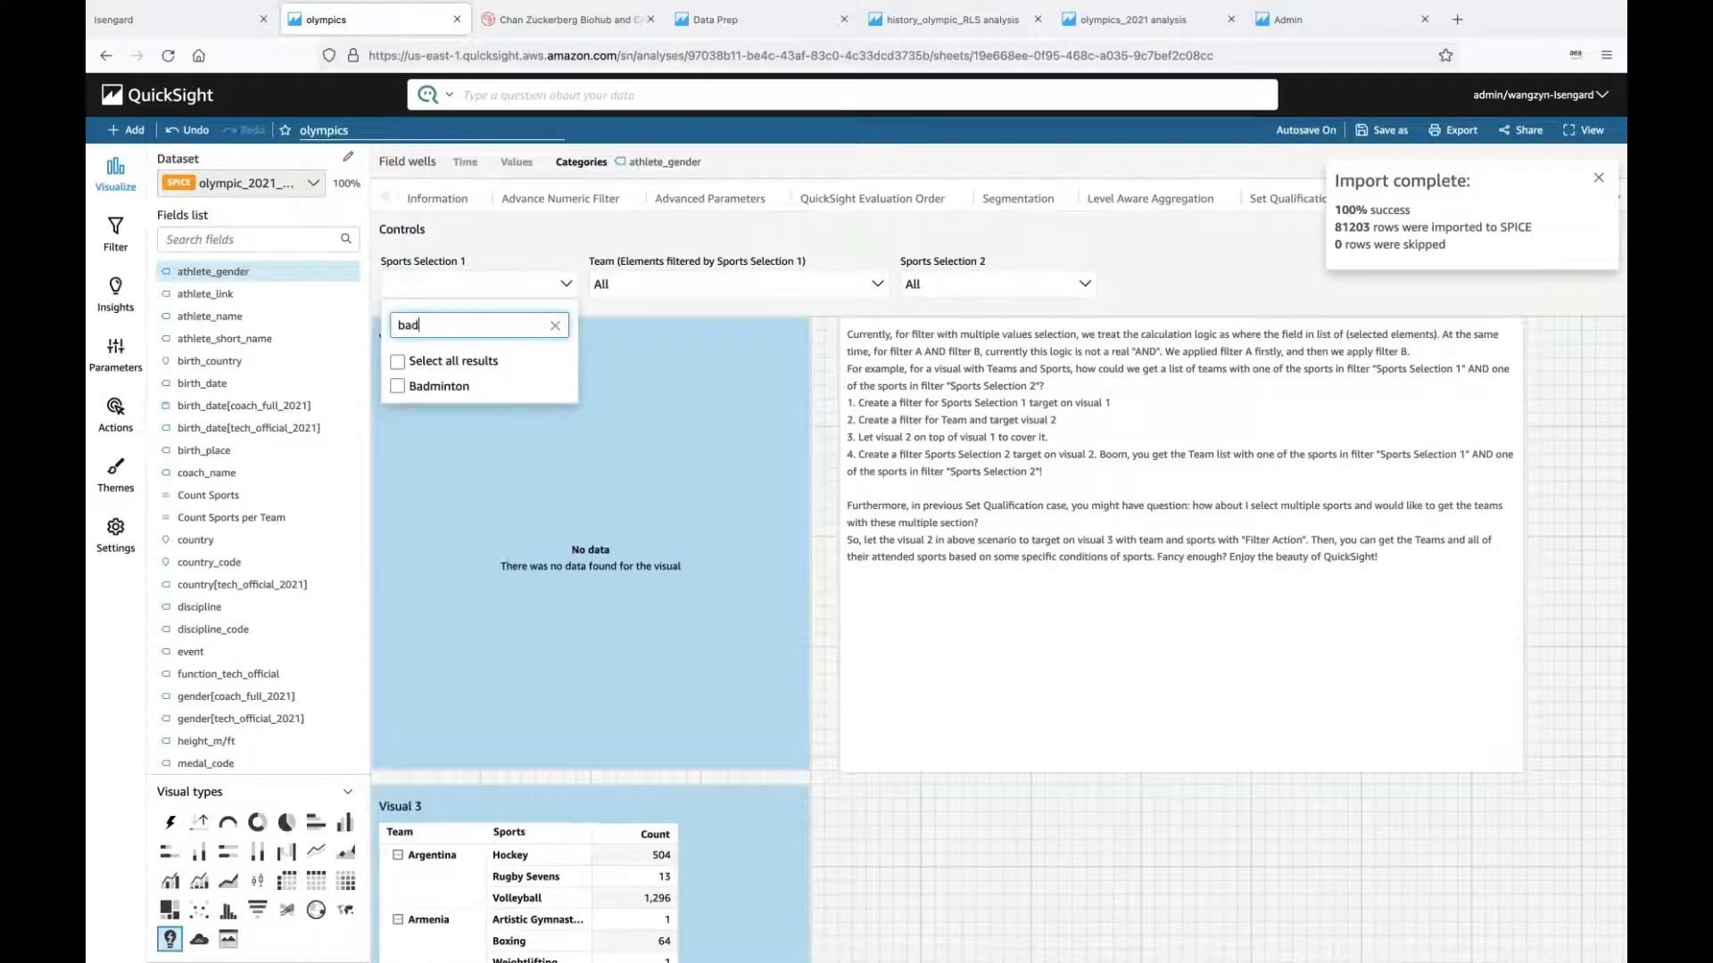
{"action": "left_click", "coordinate": [398, 386]}
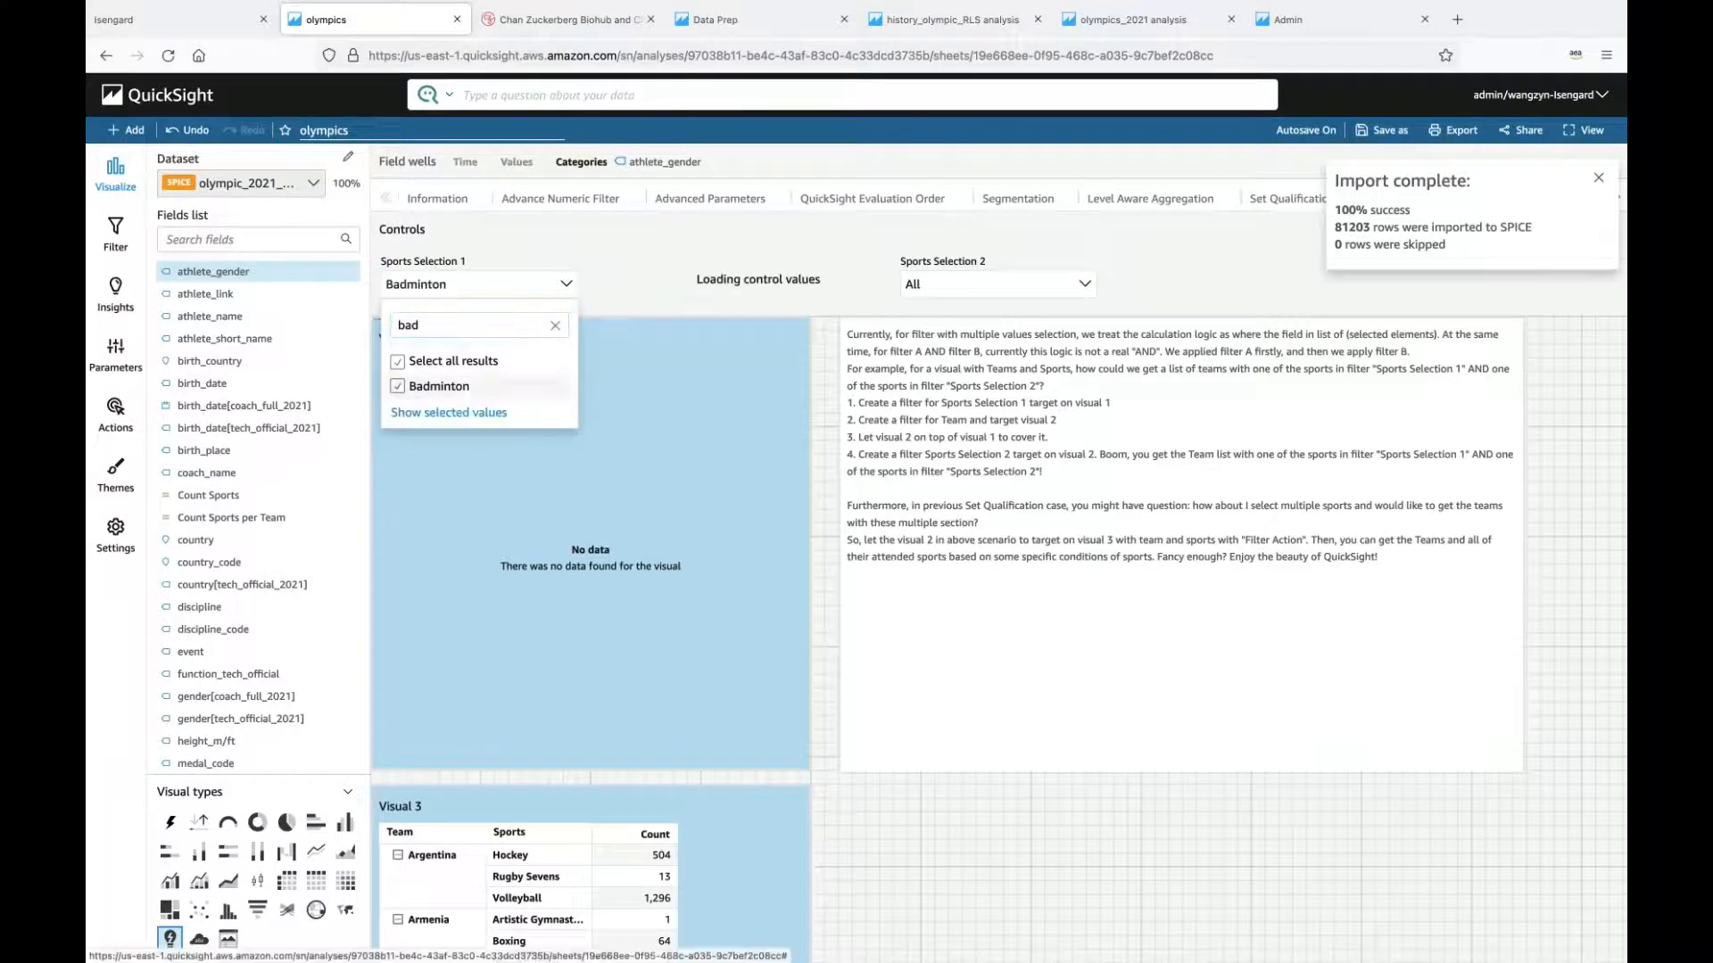
Step: Search Sports Selection 1 for "tab" and add Table Tennis to the selected sports
{"action": "left_click", "coordinate": [434, 325]}
{"action": "key", "text": "BackSpace"}
{"action": "key", "text": "BackSpace"}
{"action": "key", "text": "BackSpace"}
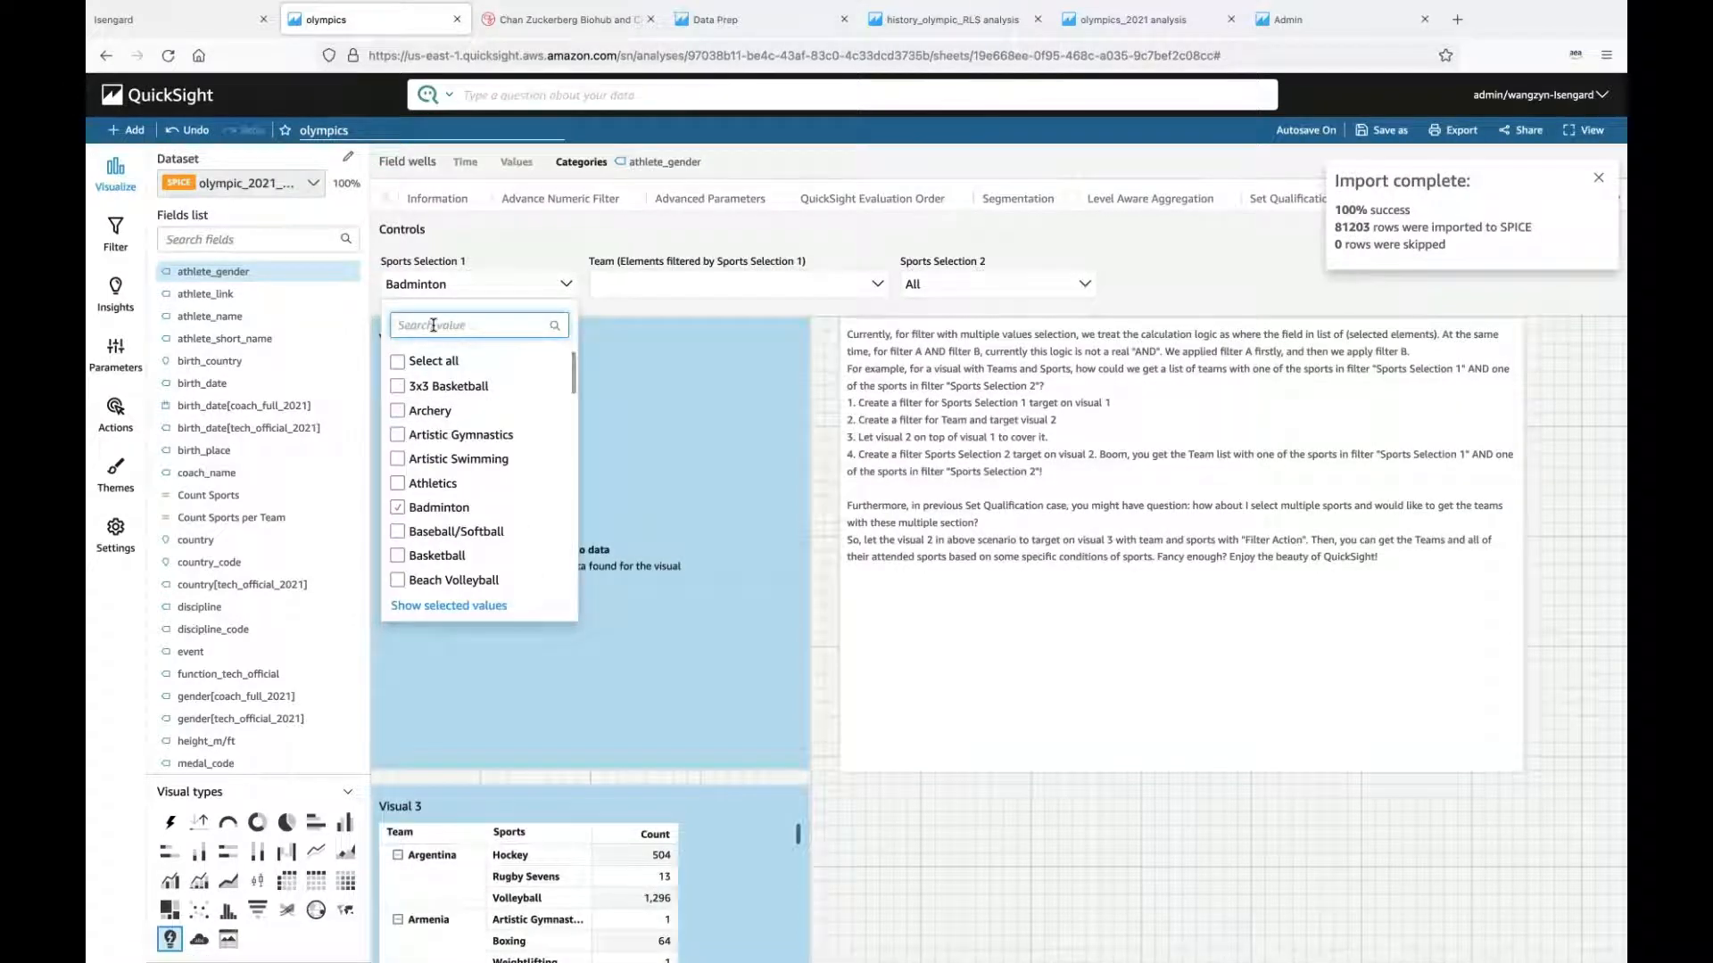
{"action": "type", "text": "tab"}
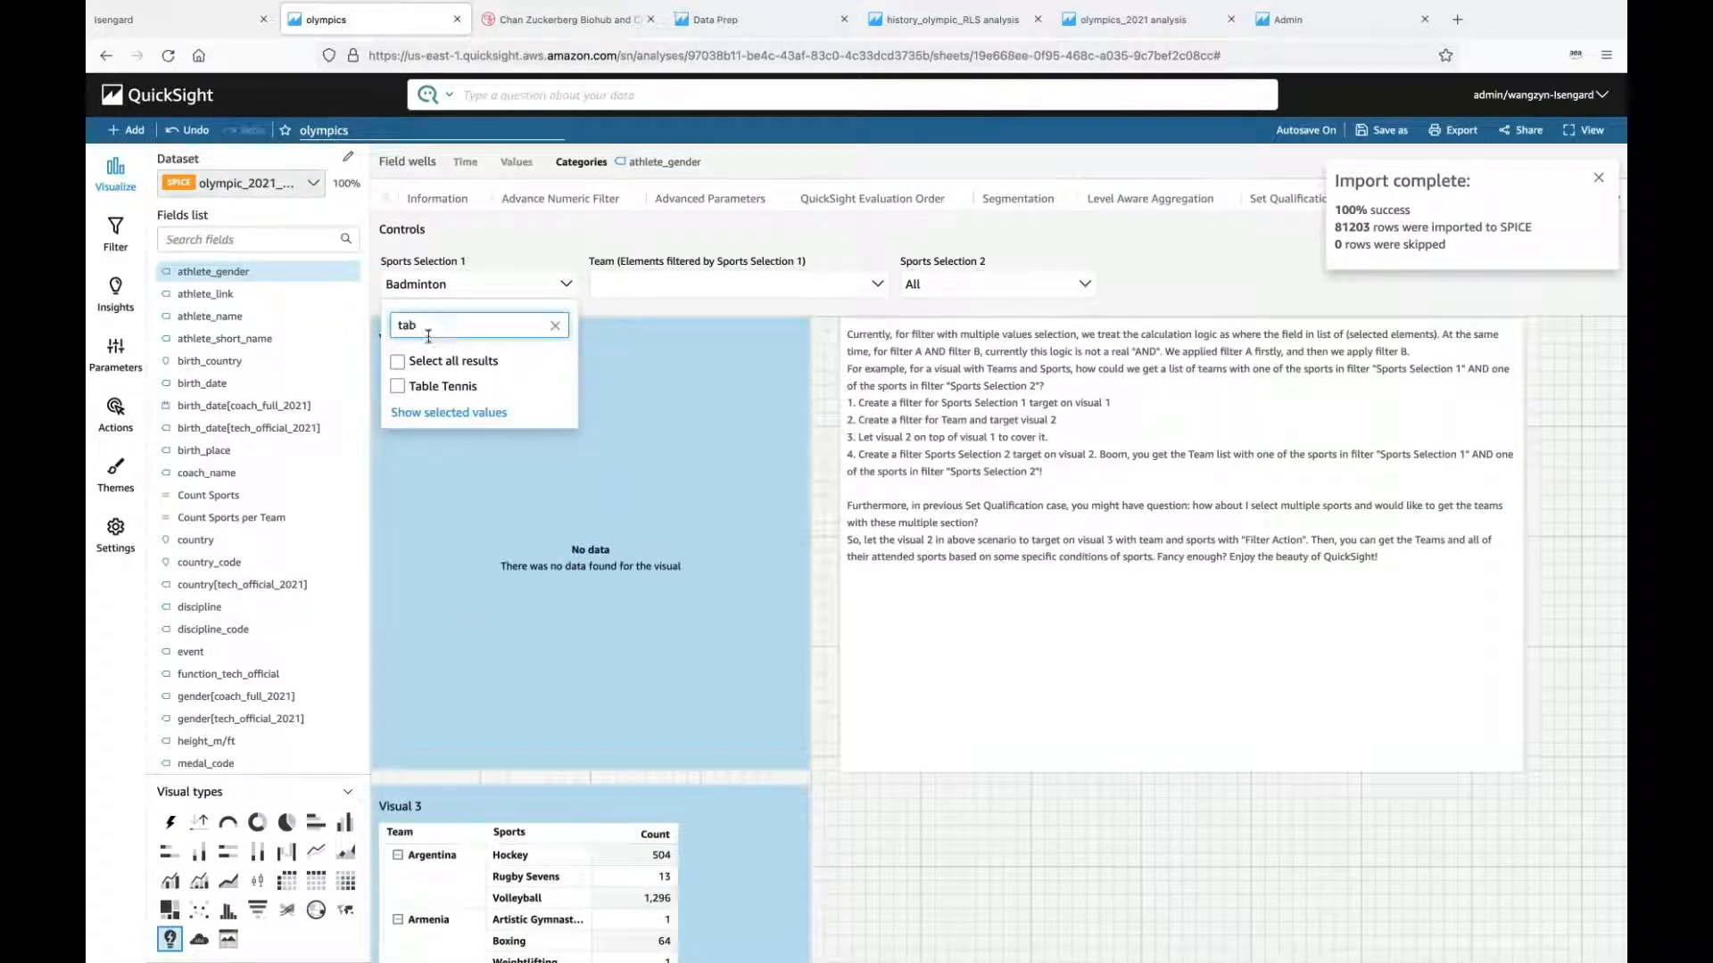
{"action": "left_click", "coordinate": [398, 386]}
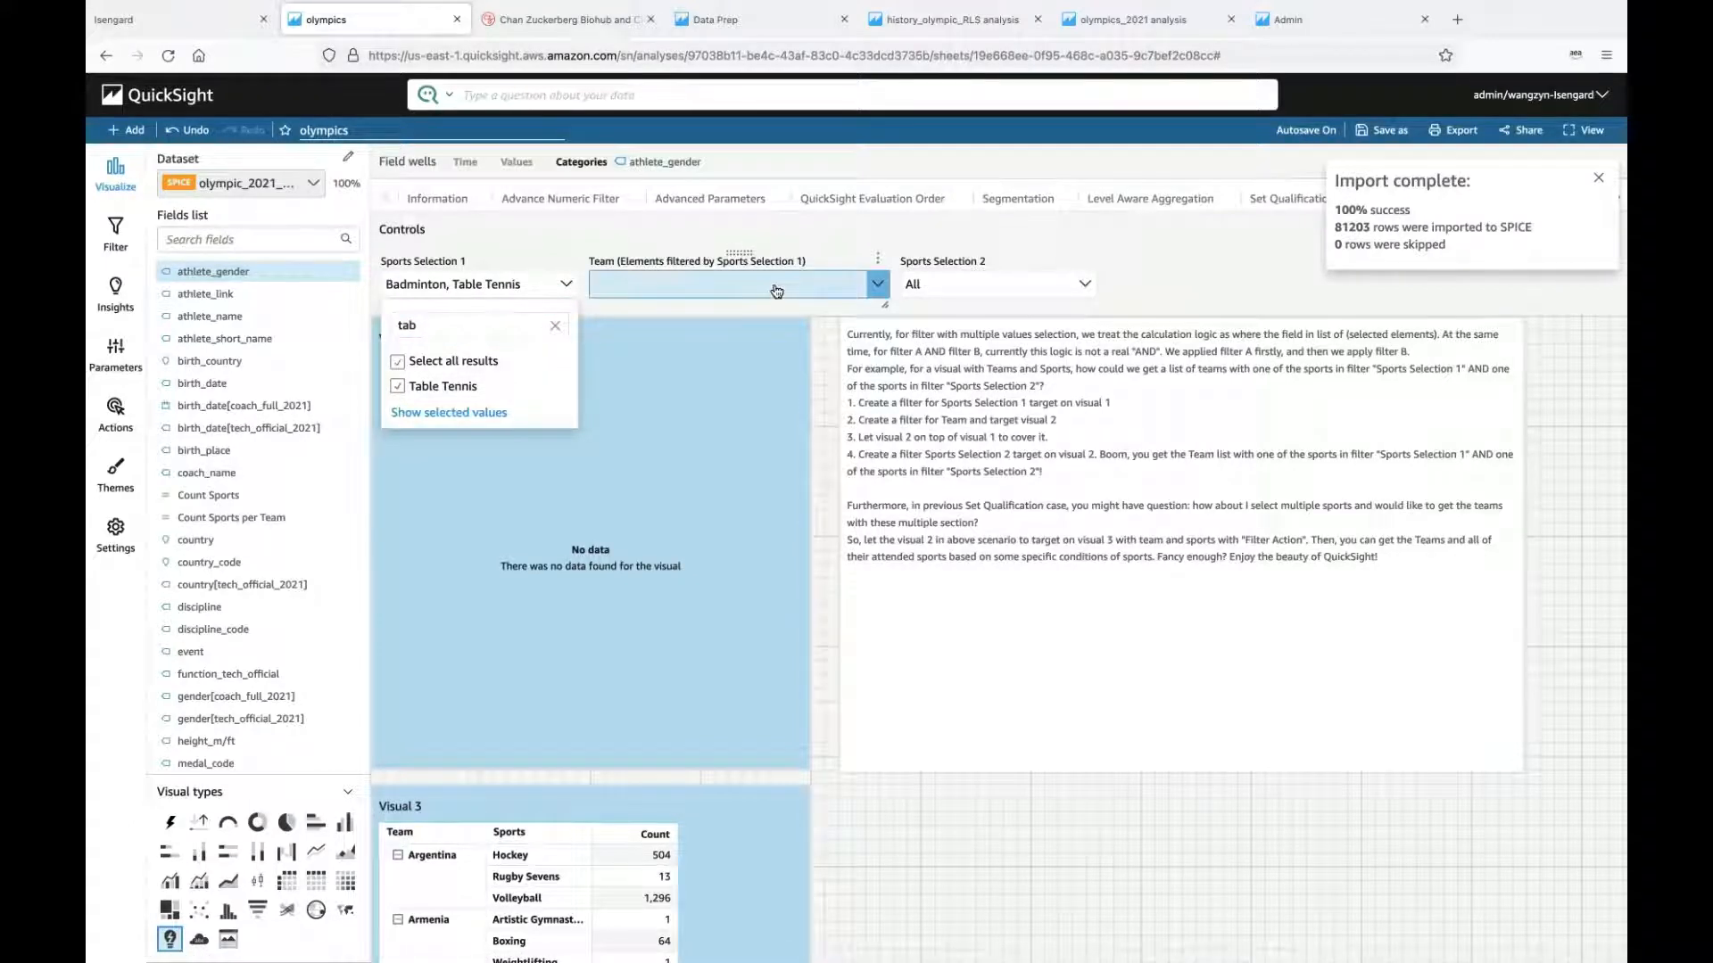
Step: Select Chinese Taipei, Germany, India, Indonesia and People's Republic of China in the Team control filtered by Sports Selection 1
{"action": "left_click", "coordinate": [776, 287]}
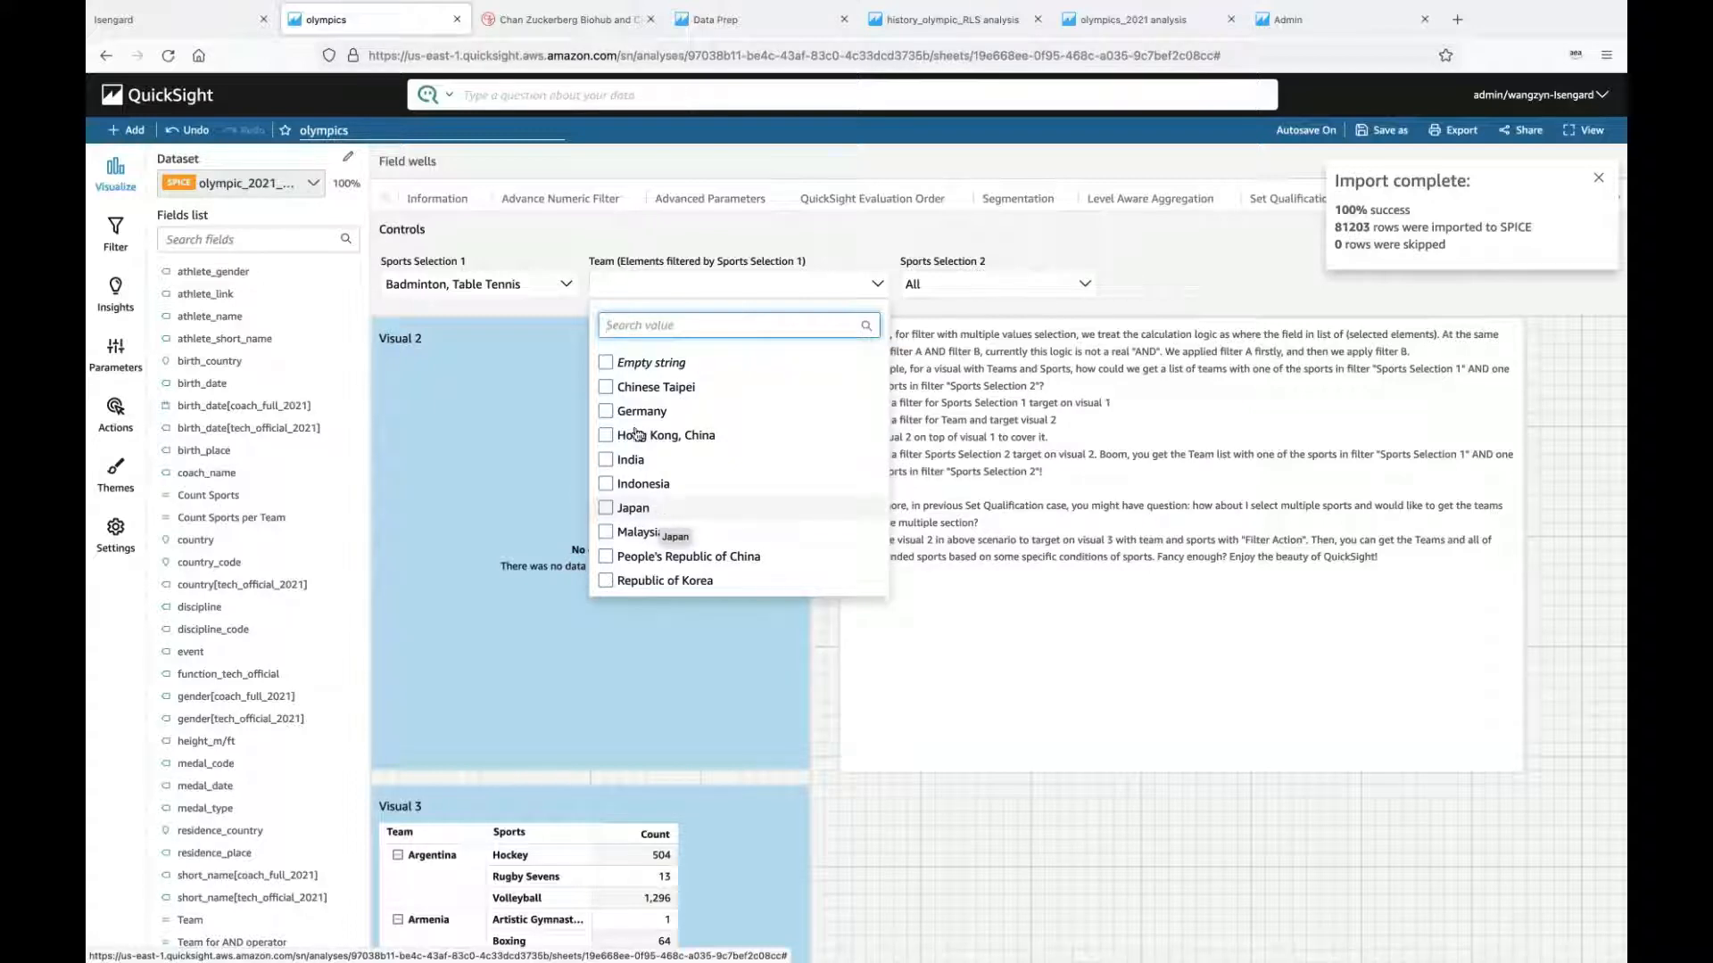
{"action": "left_click", "coordinate": [606, 389]}
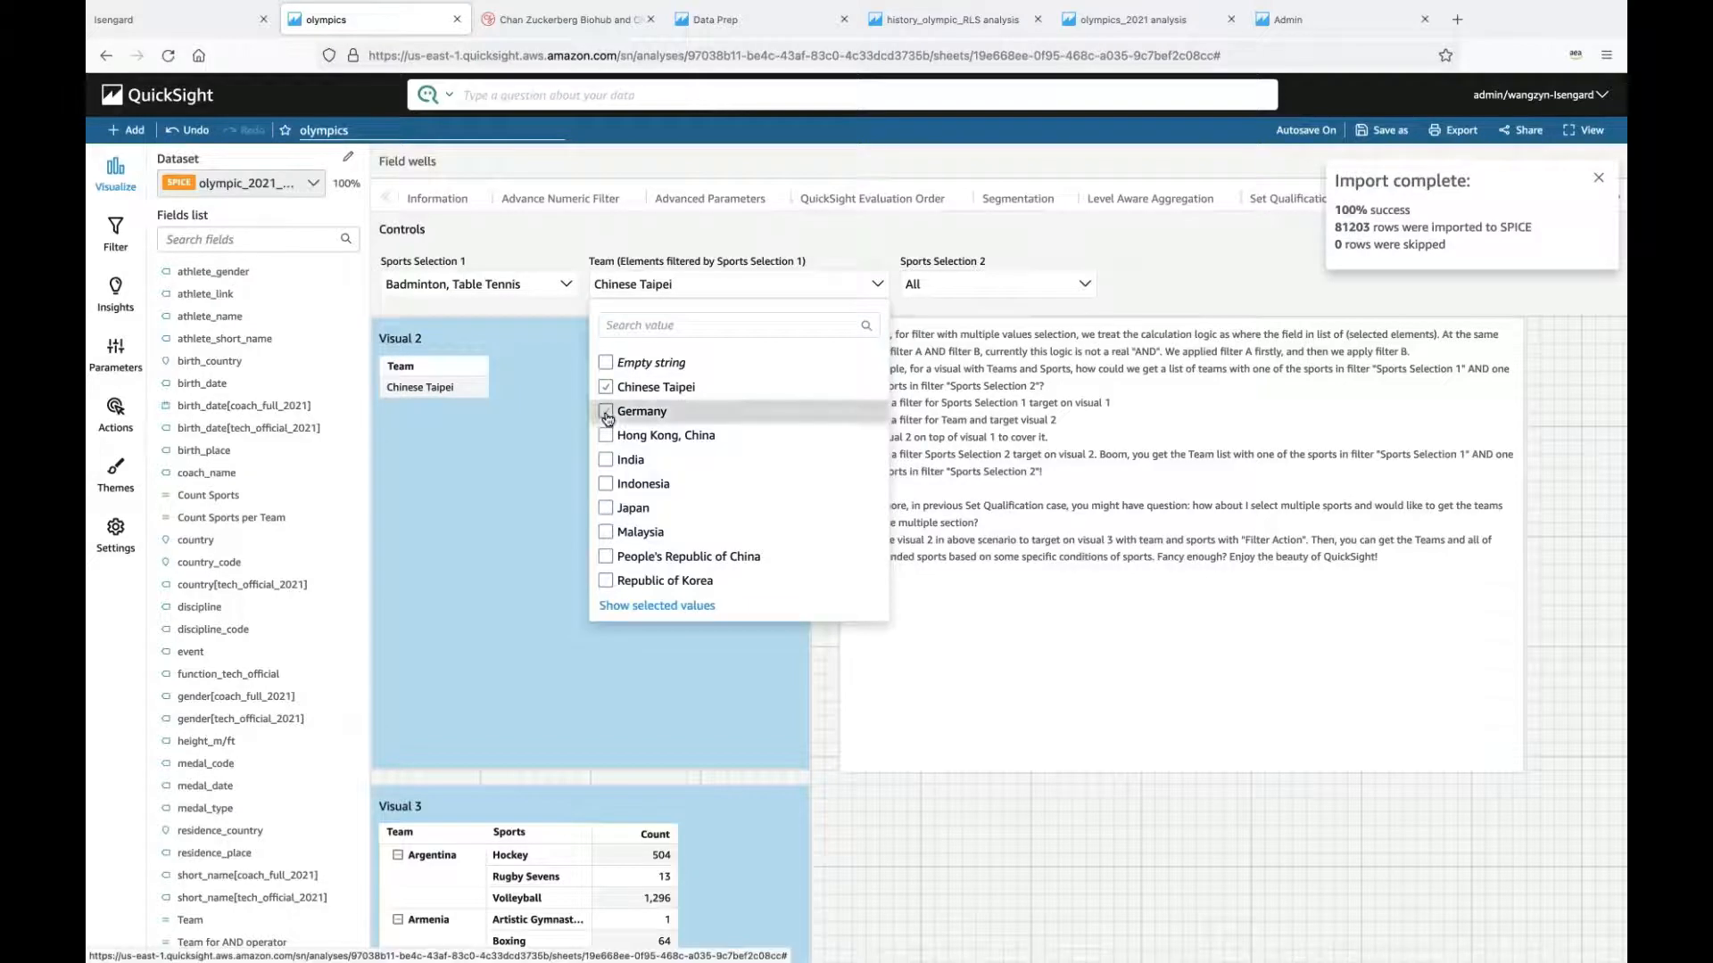
{"action": "left_click", "coordinate": [606, 413]}
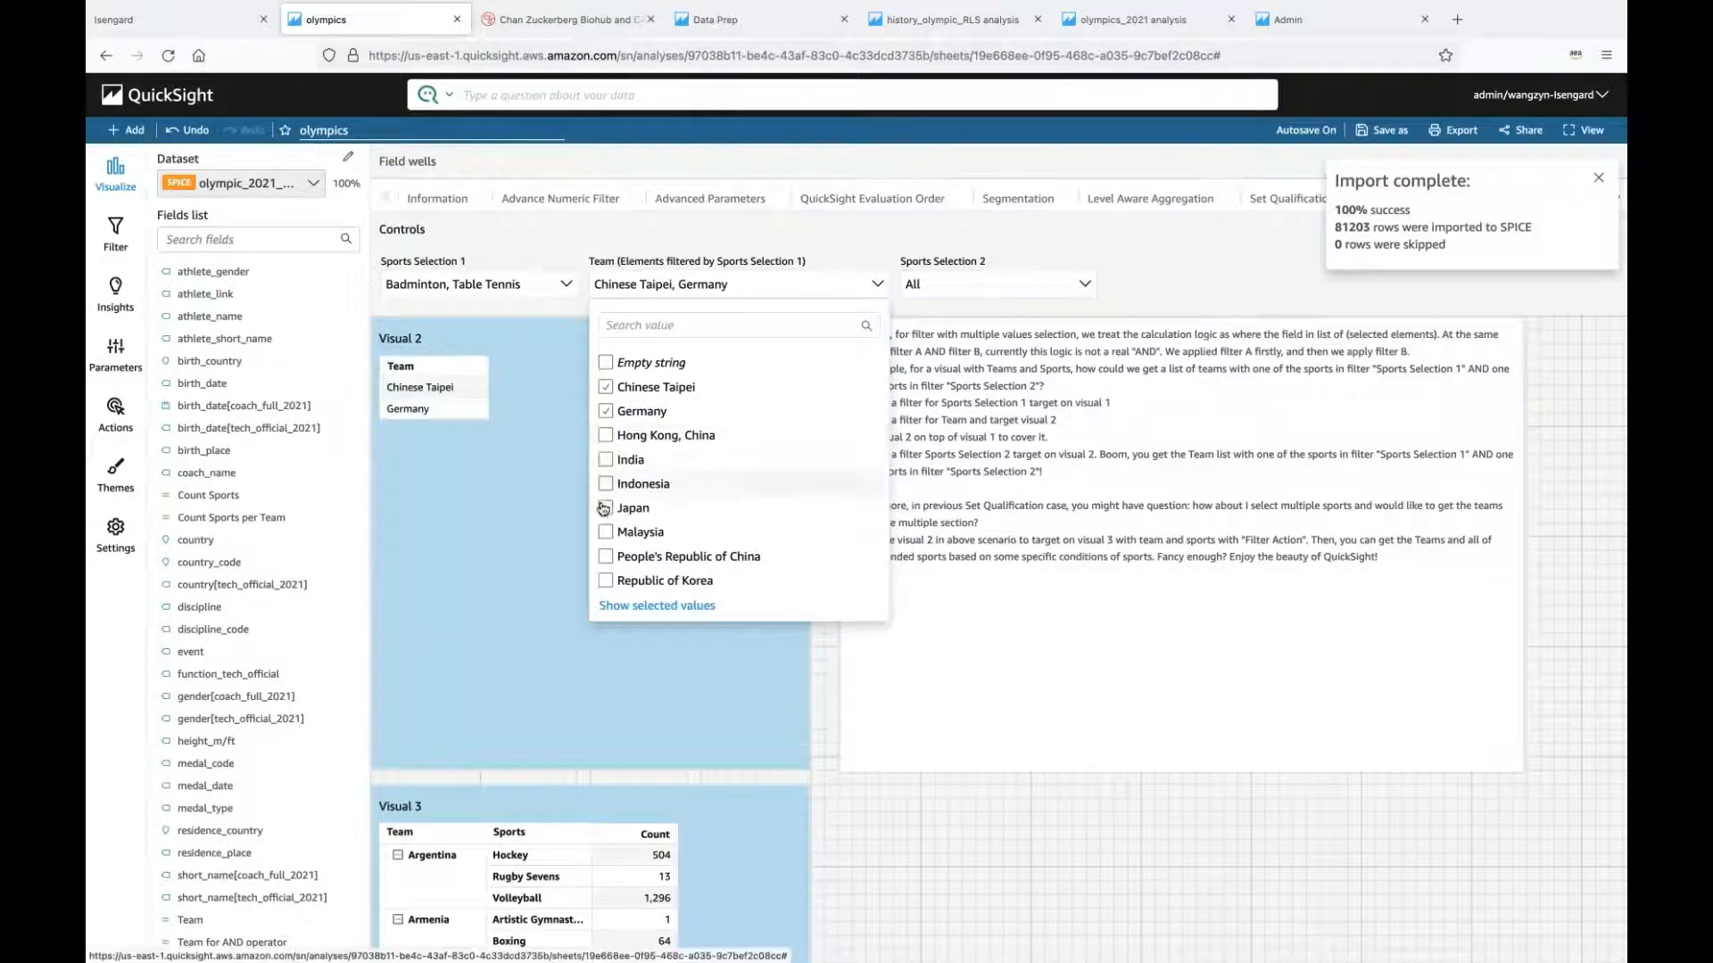
{"action": "left_click", "coordinate": [606, 461]}
{"action": "left_click", "coordinate": [606, 484]}
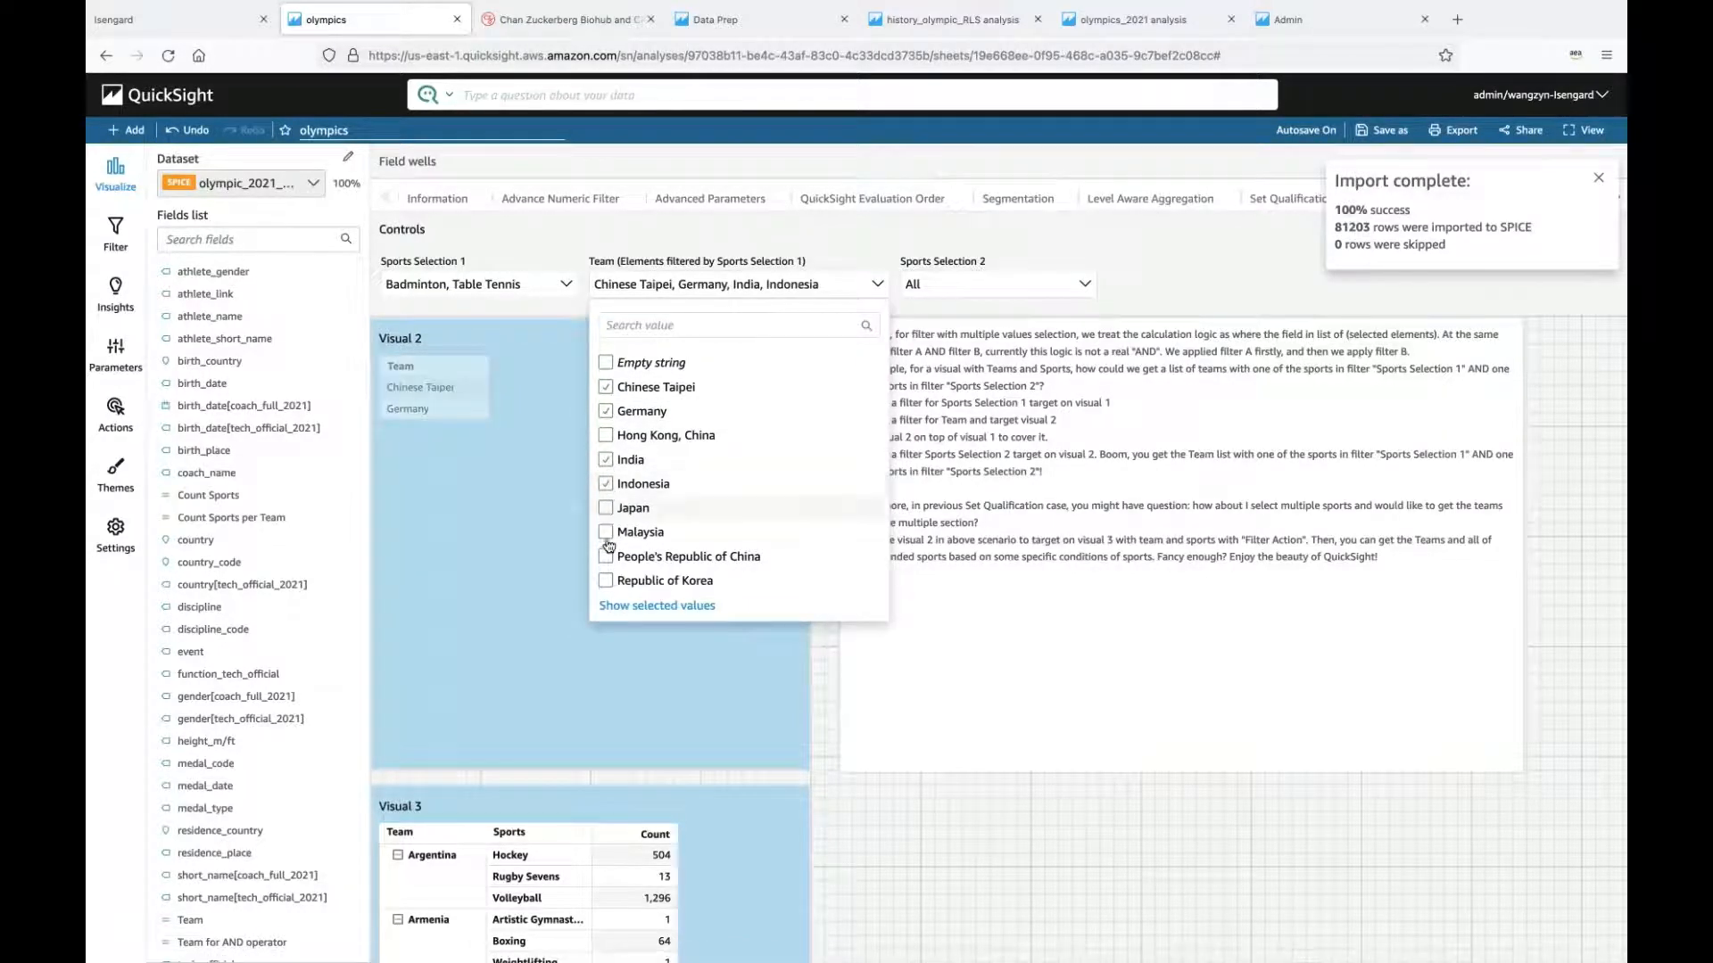
{"action": "left_click", "coordinate": [606, 556]}
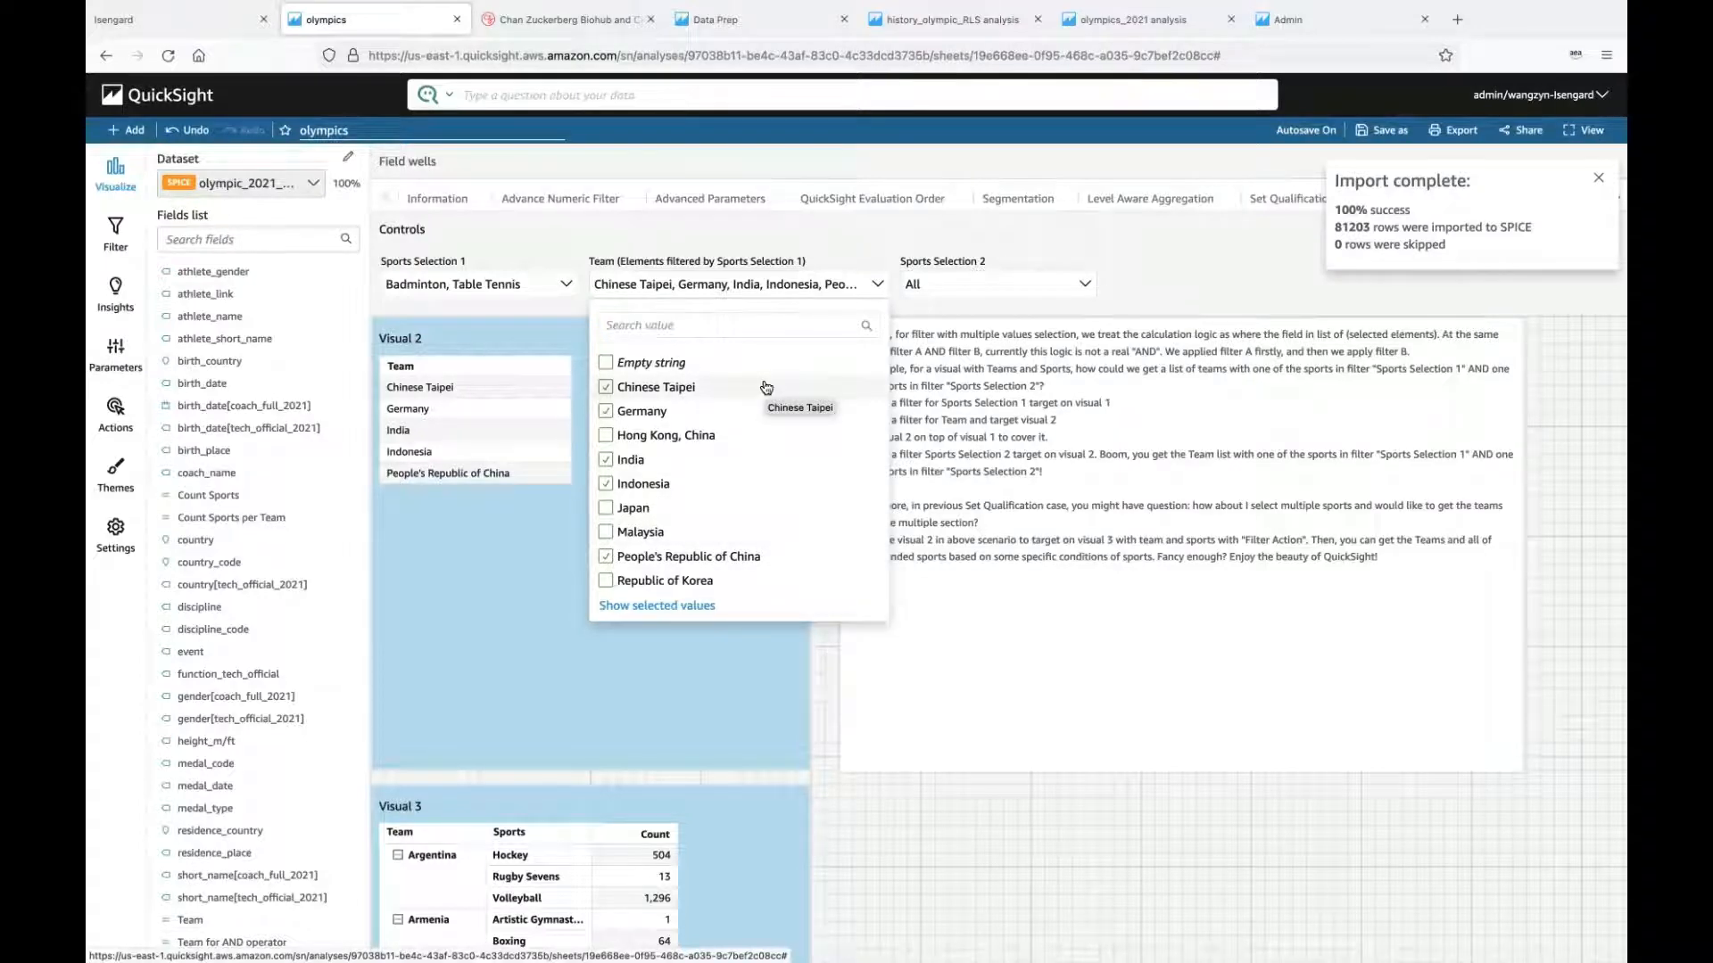
Step: Deselect all values in Sports Selection 2 and select only Athletics and Boxing
{"action": "left_click", "coordinate": [966, 284]}
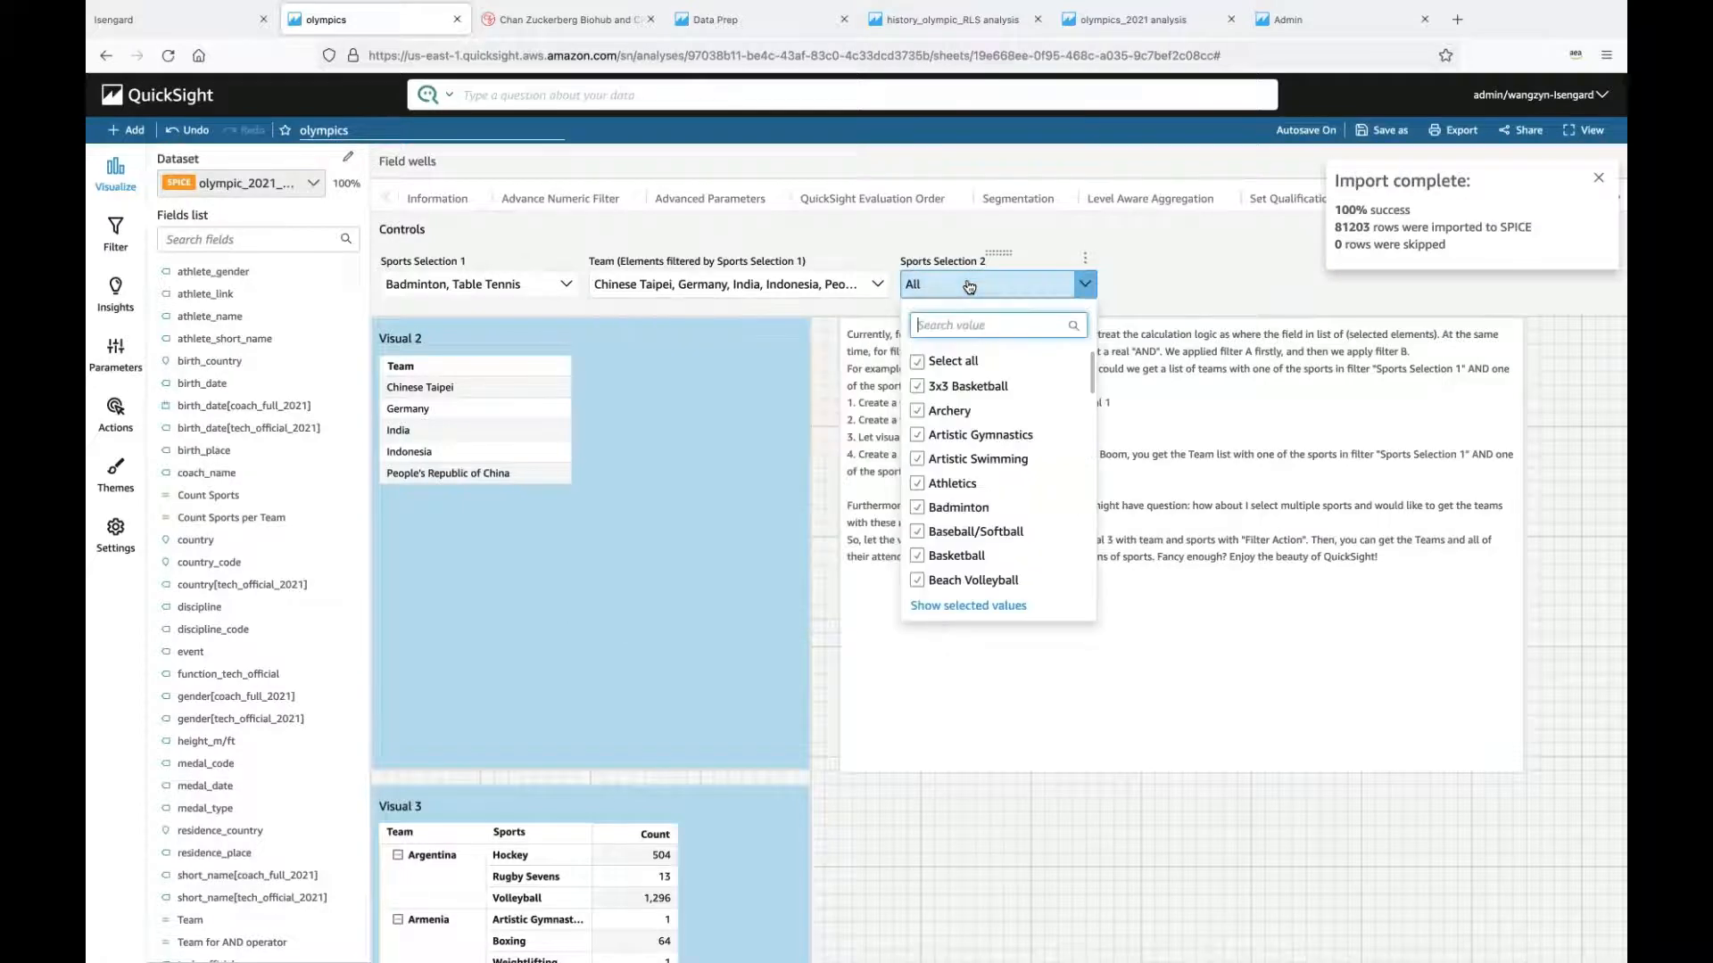
{"action": "left_click", "coordinate": [919, 361]}
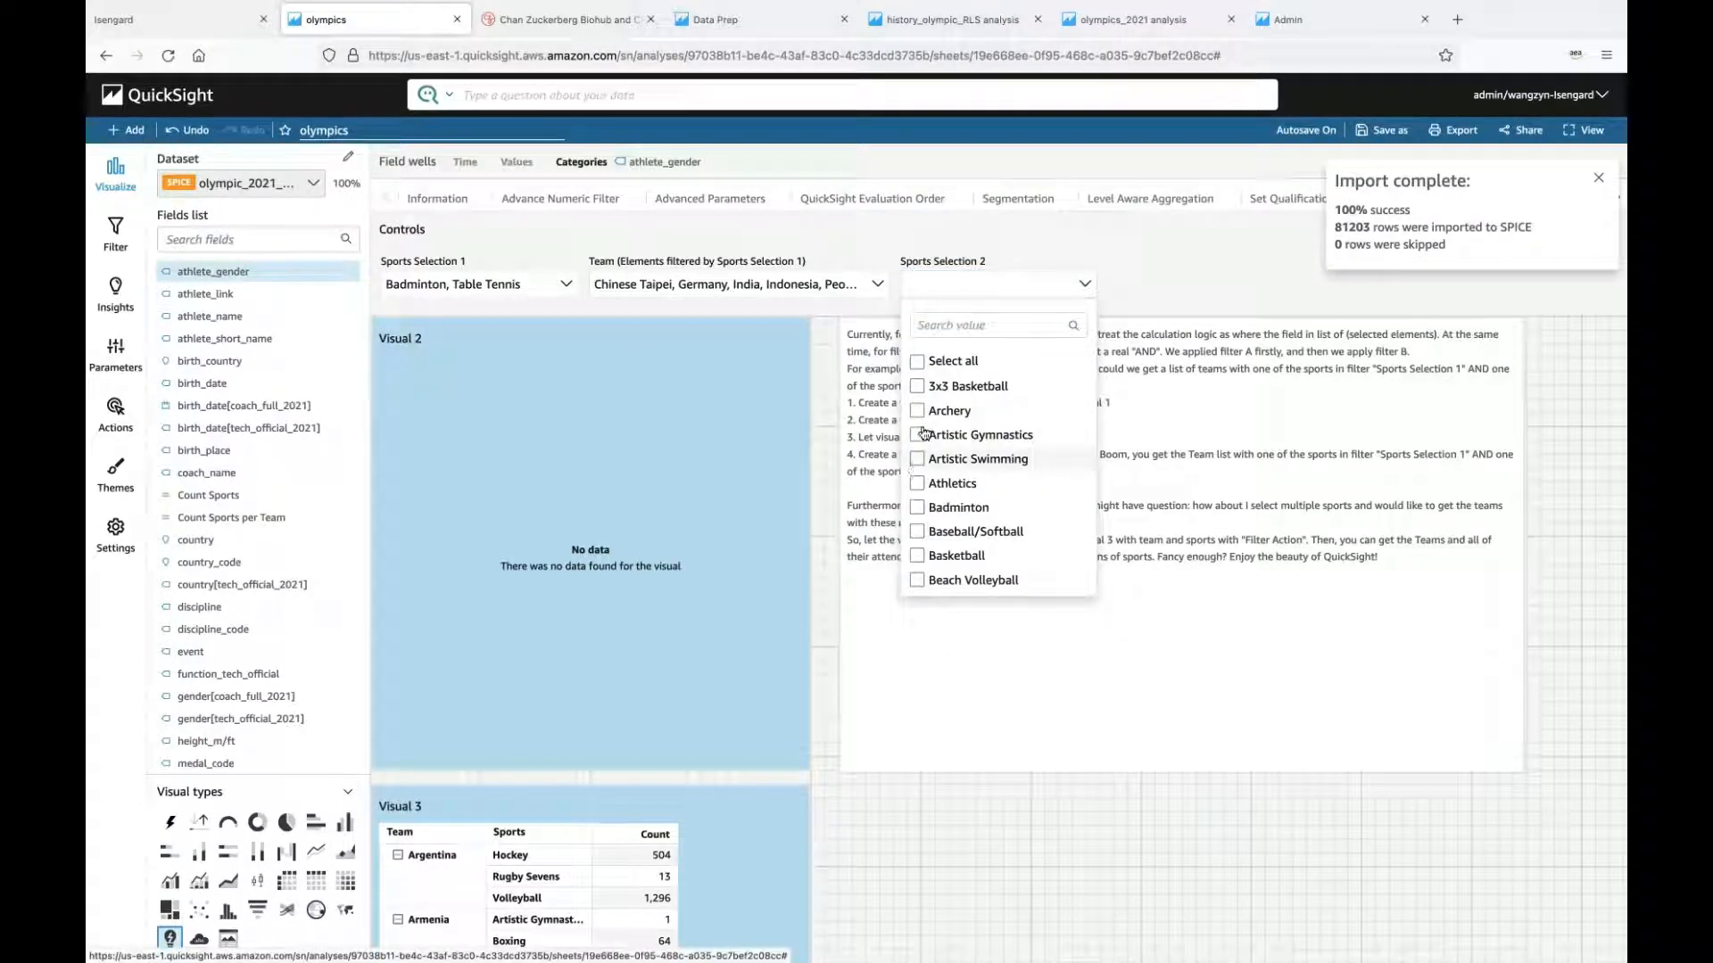
{"action": "left_click", "coordinate": [917, 485]}
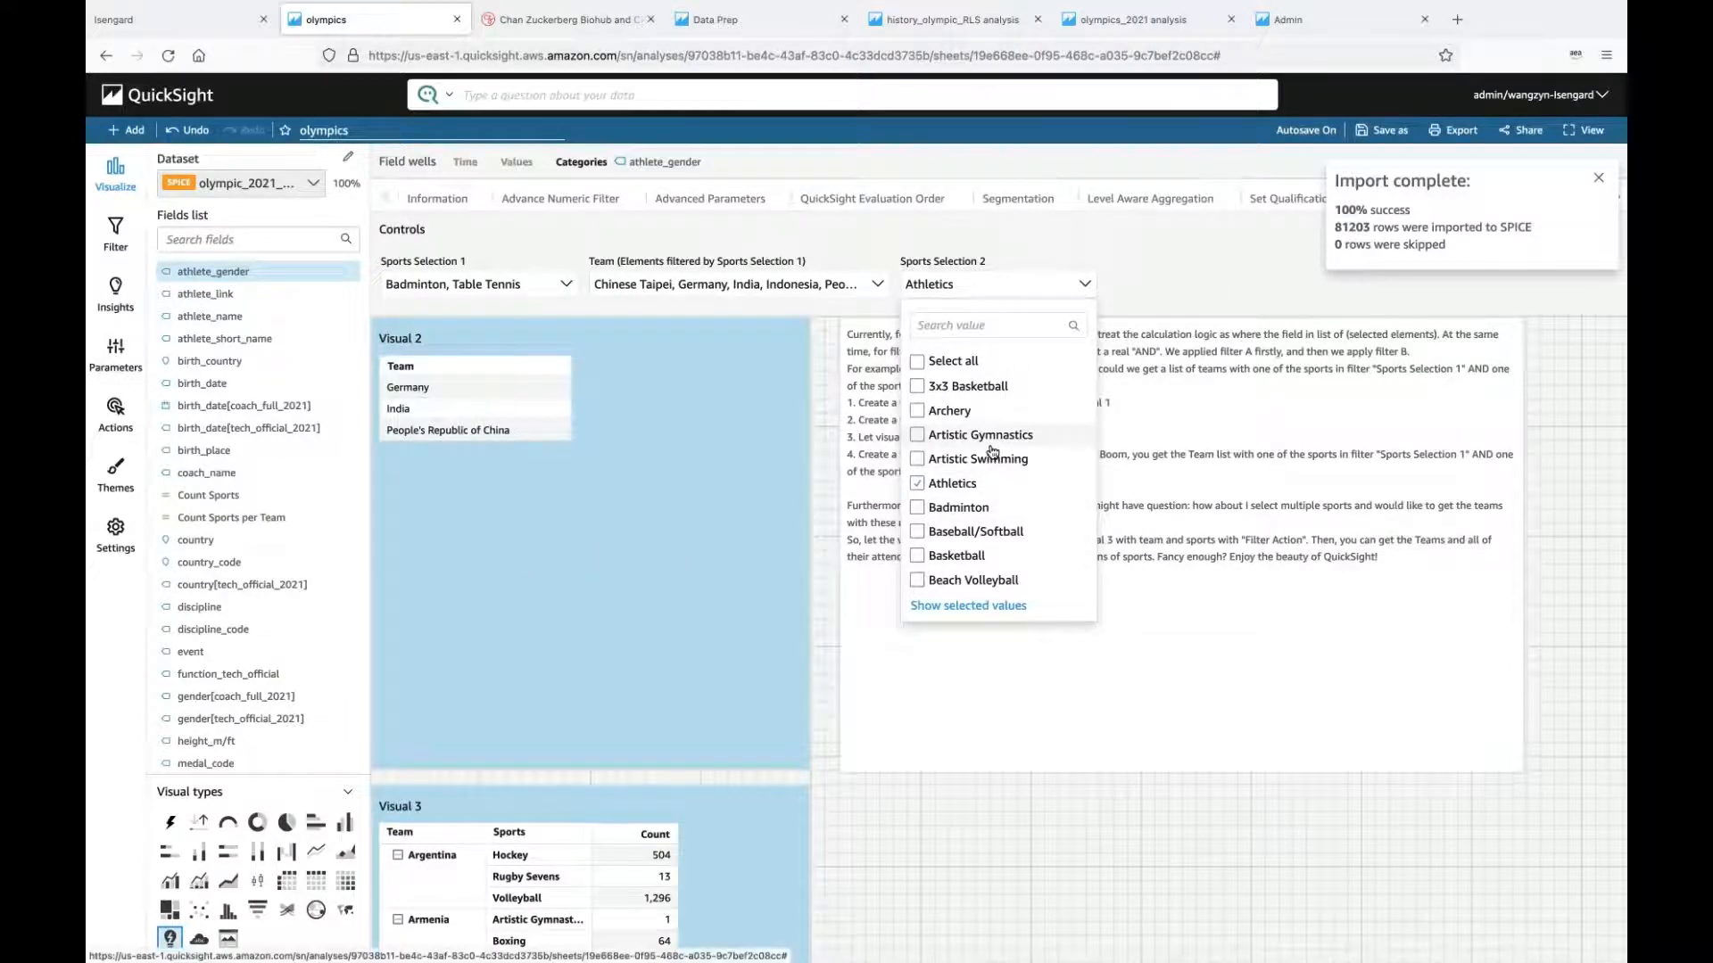
{"action": "scroll", "coordinate": [993, 452], "scroll_direction": "down", "scroll_amount": 1}
{"action": "scroll", "coordinate": [993, 452], "scroll_direction": "down", "scroll_amount": 2}
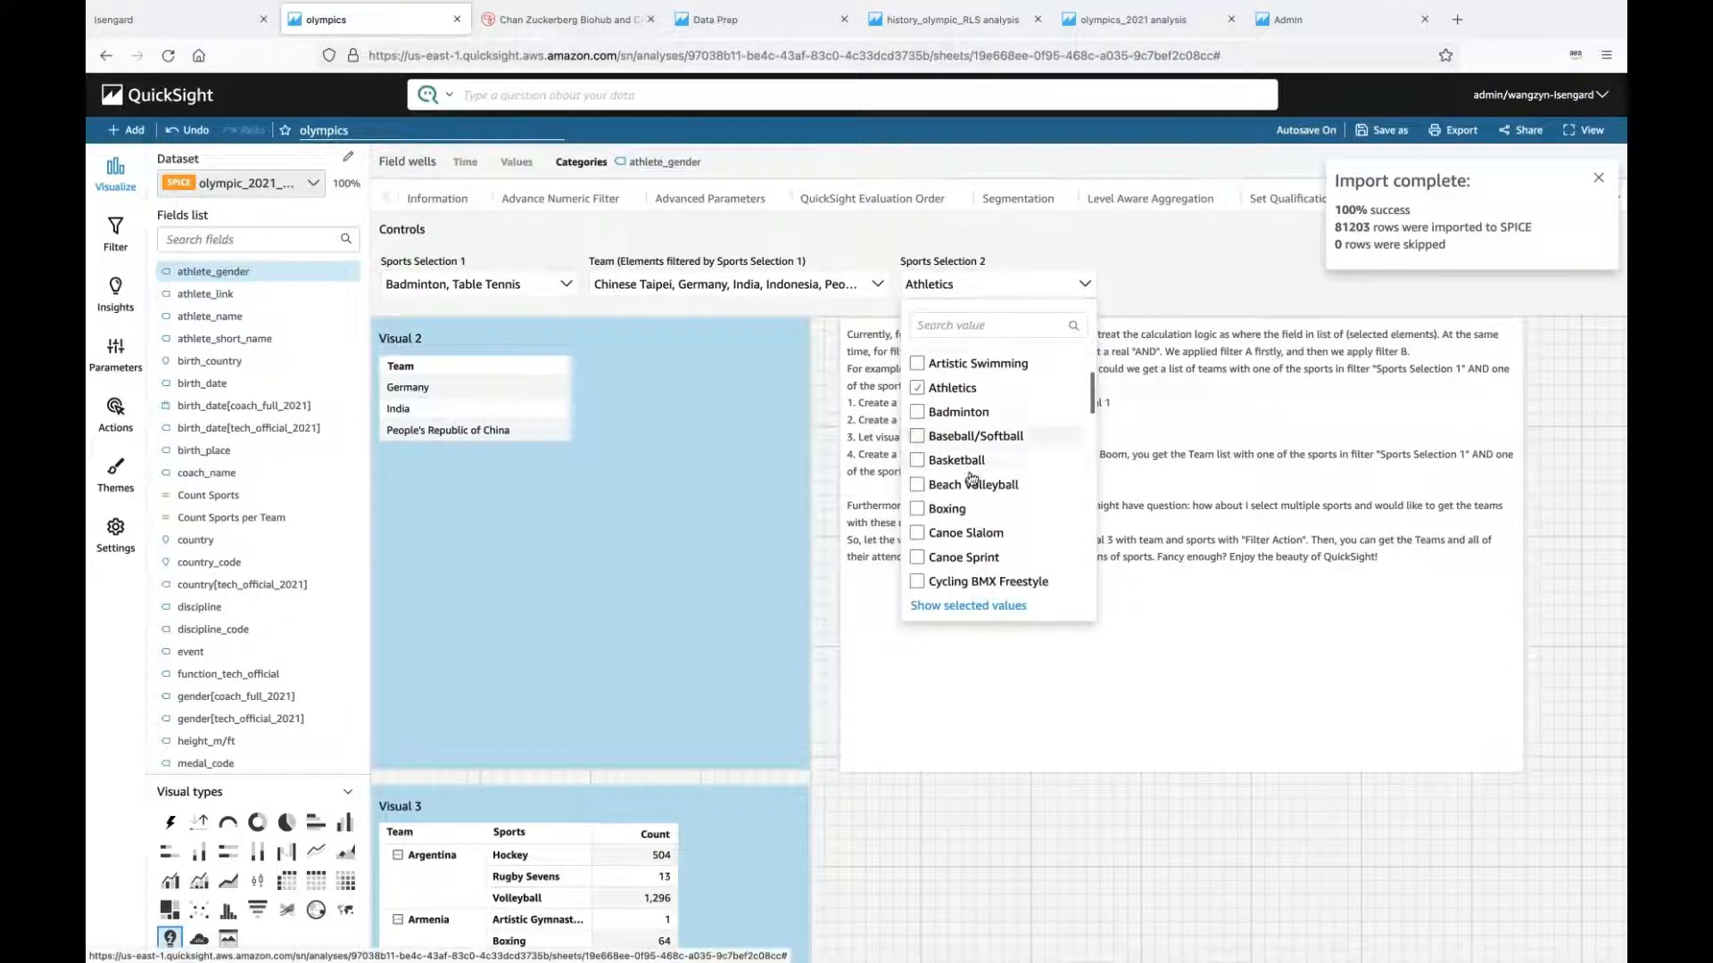
{"action": "left_click", "coordinate": [917, 510]}
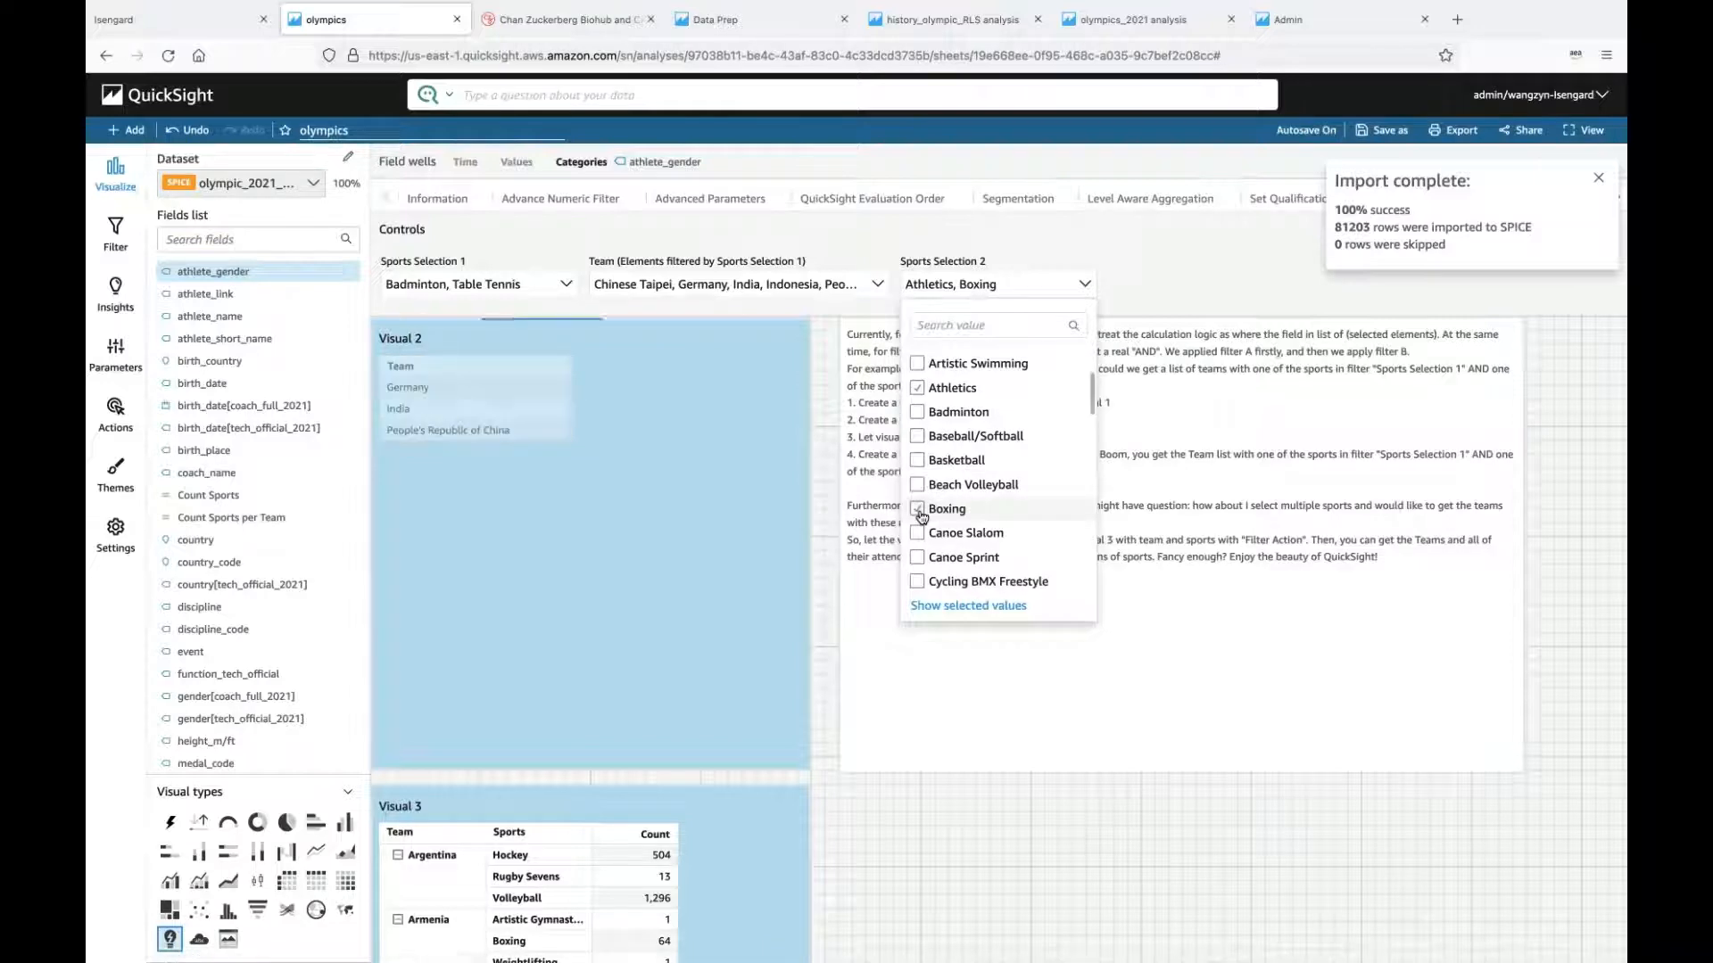
{"action": "left_click", "coordinate": [828, 573]}
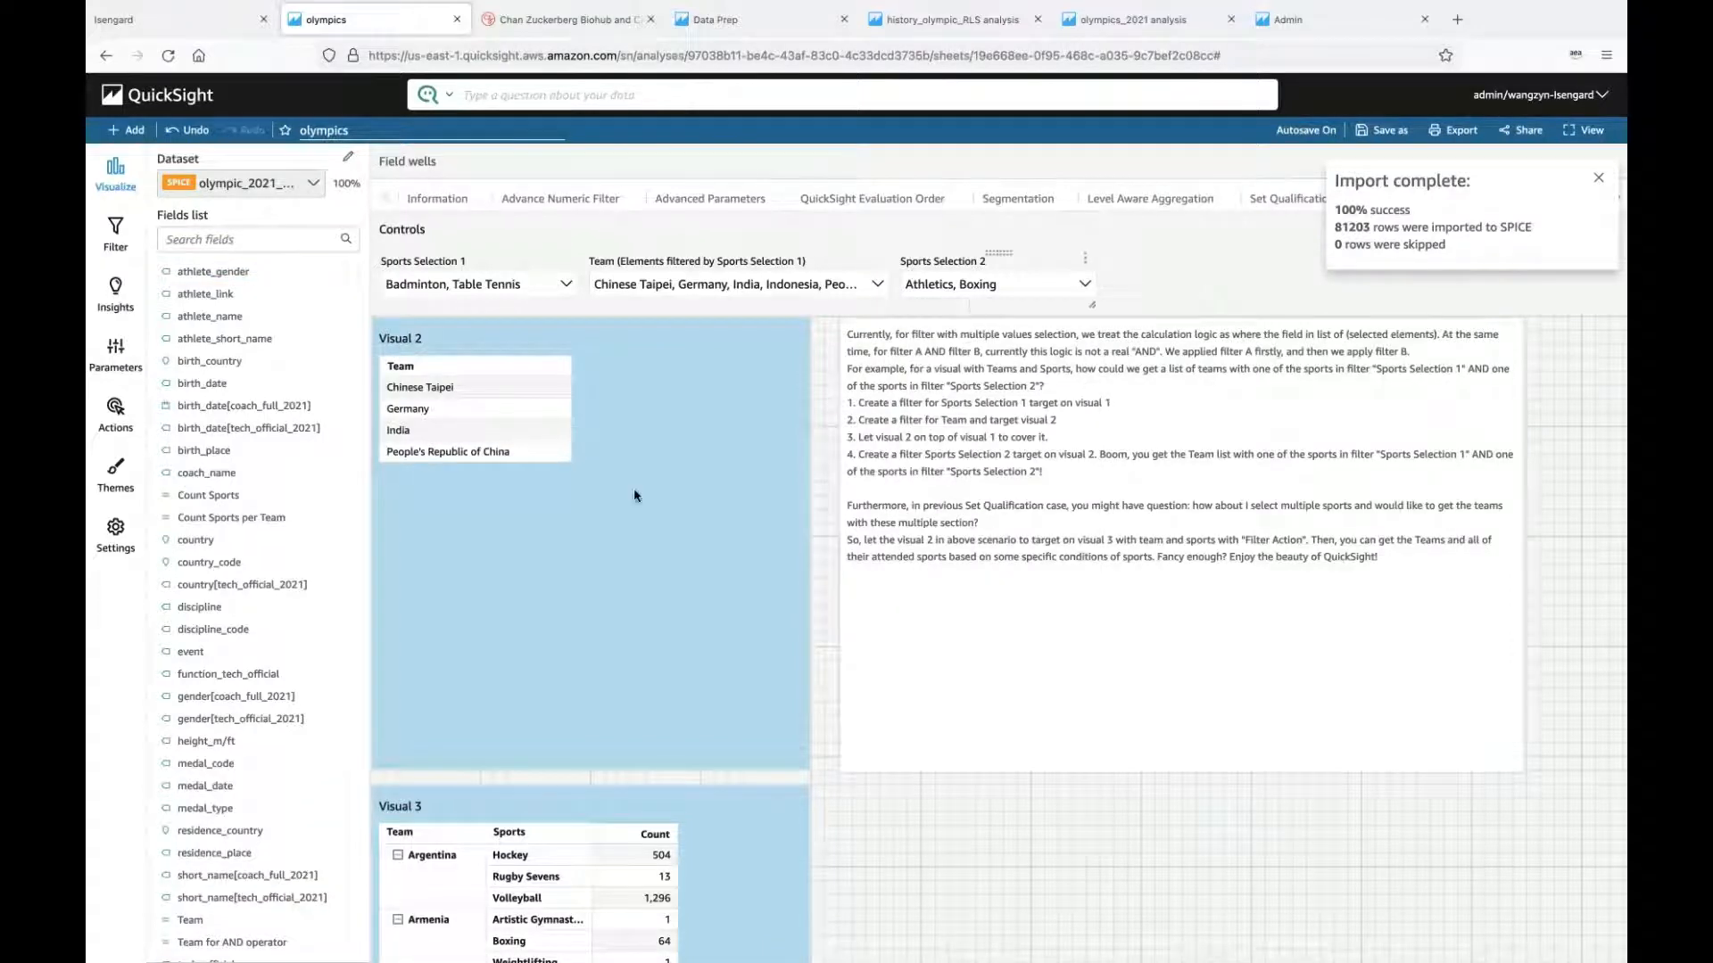
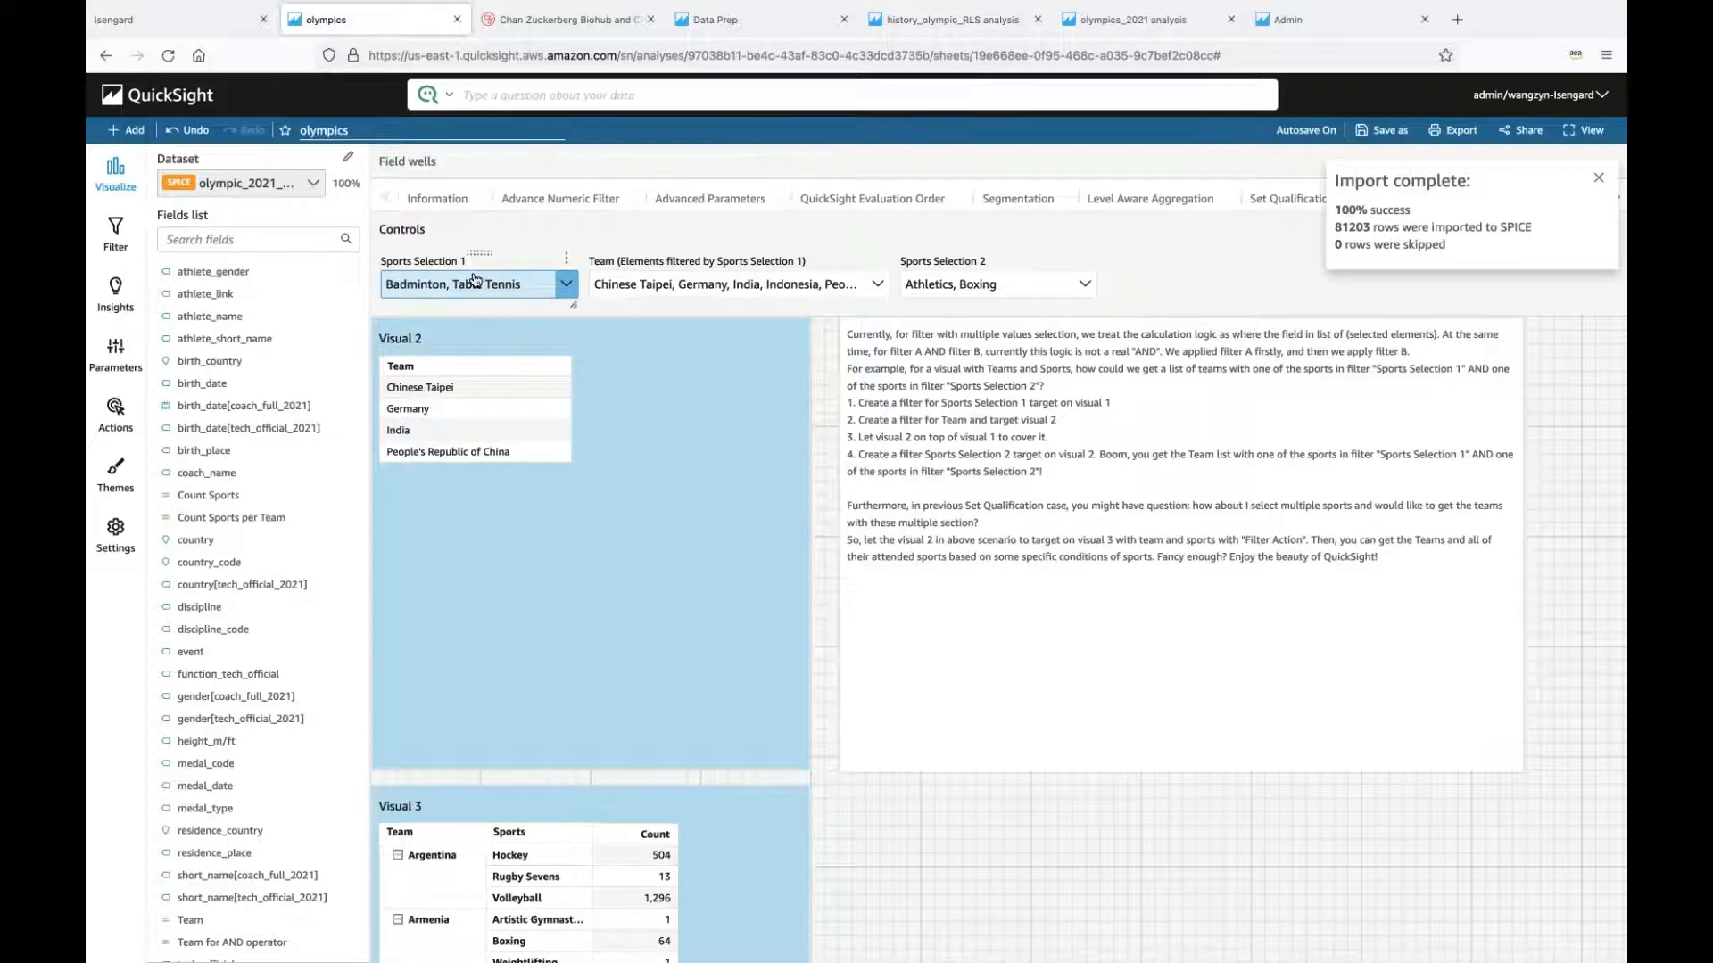
Step: Move Visual 2 aside to show the visual beneath it, put it back on top, and view its layering options
{"action": "left_click", "coordinate": [464, 336]}
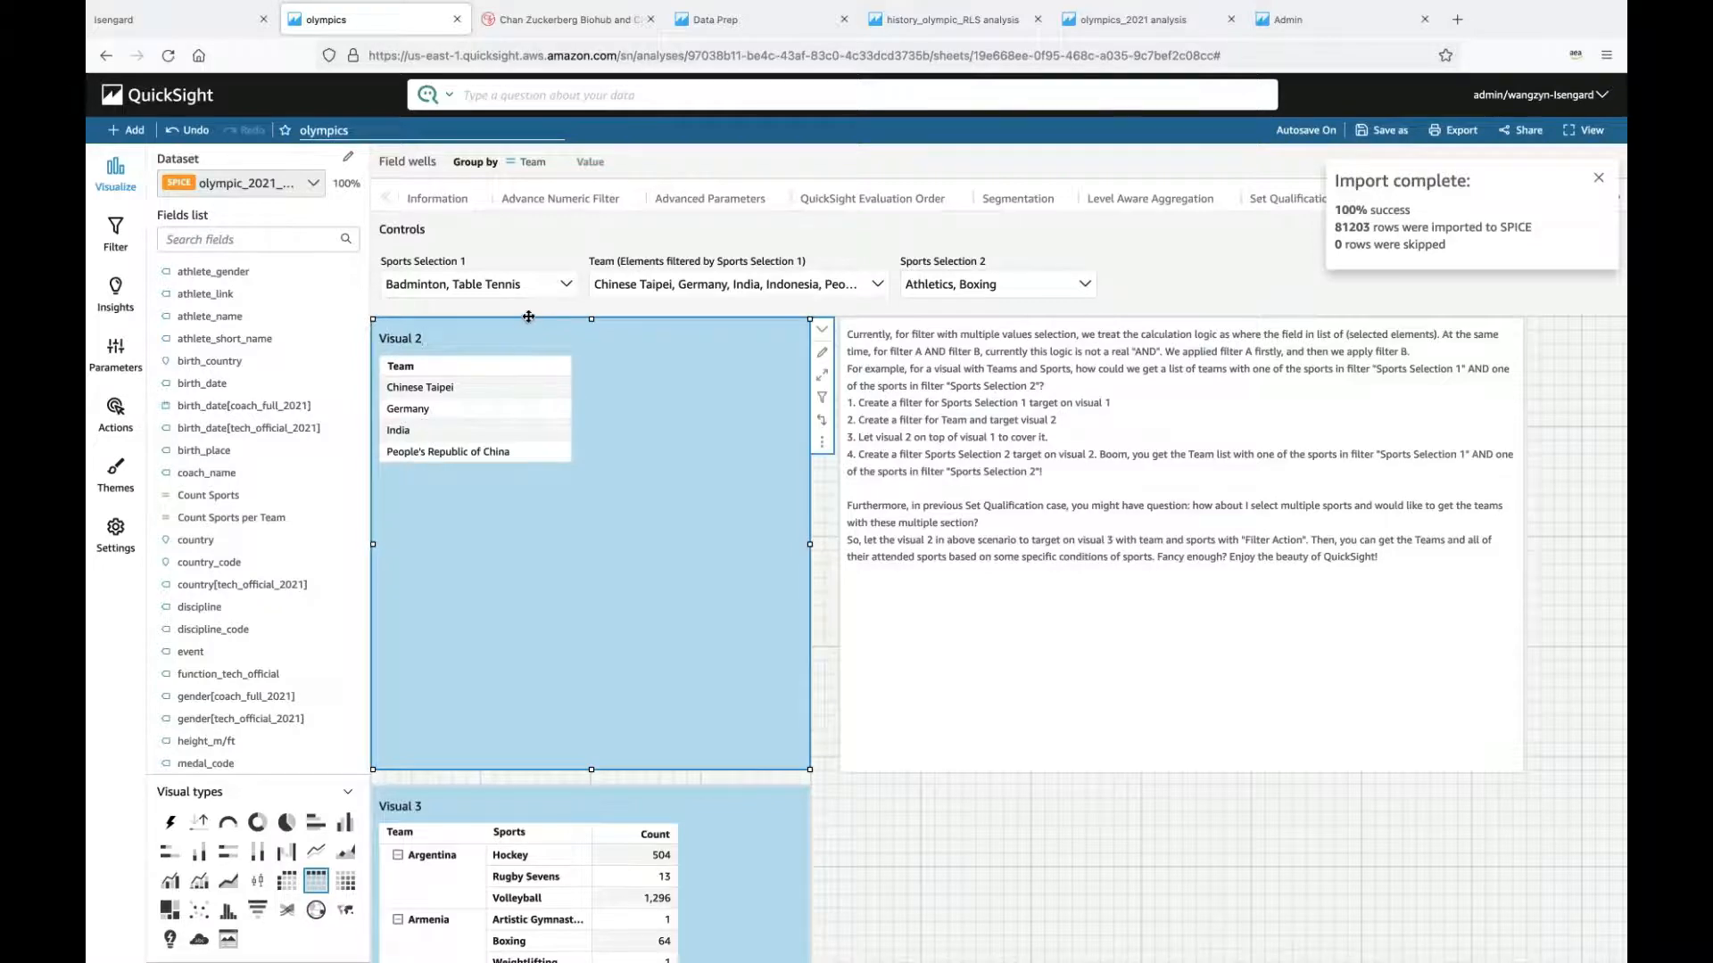
{"action": "left_click_drag", "start_coordinate": [529, 316], "coordinate": [607, 365]}
{"action": "left_click_drag", "start_coordinate": [774, 372], "coordinate": [916, 383]}
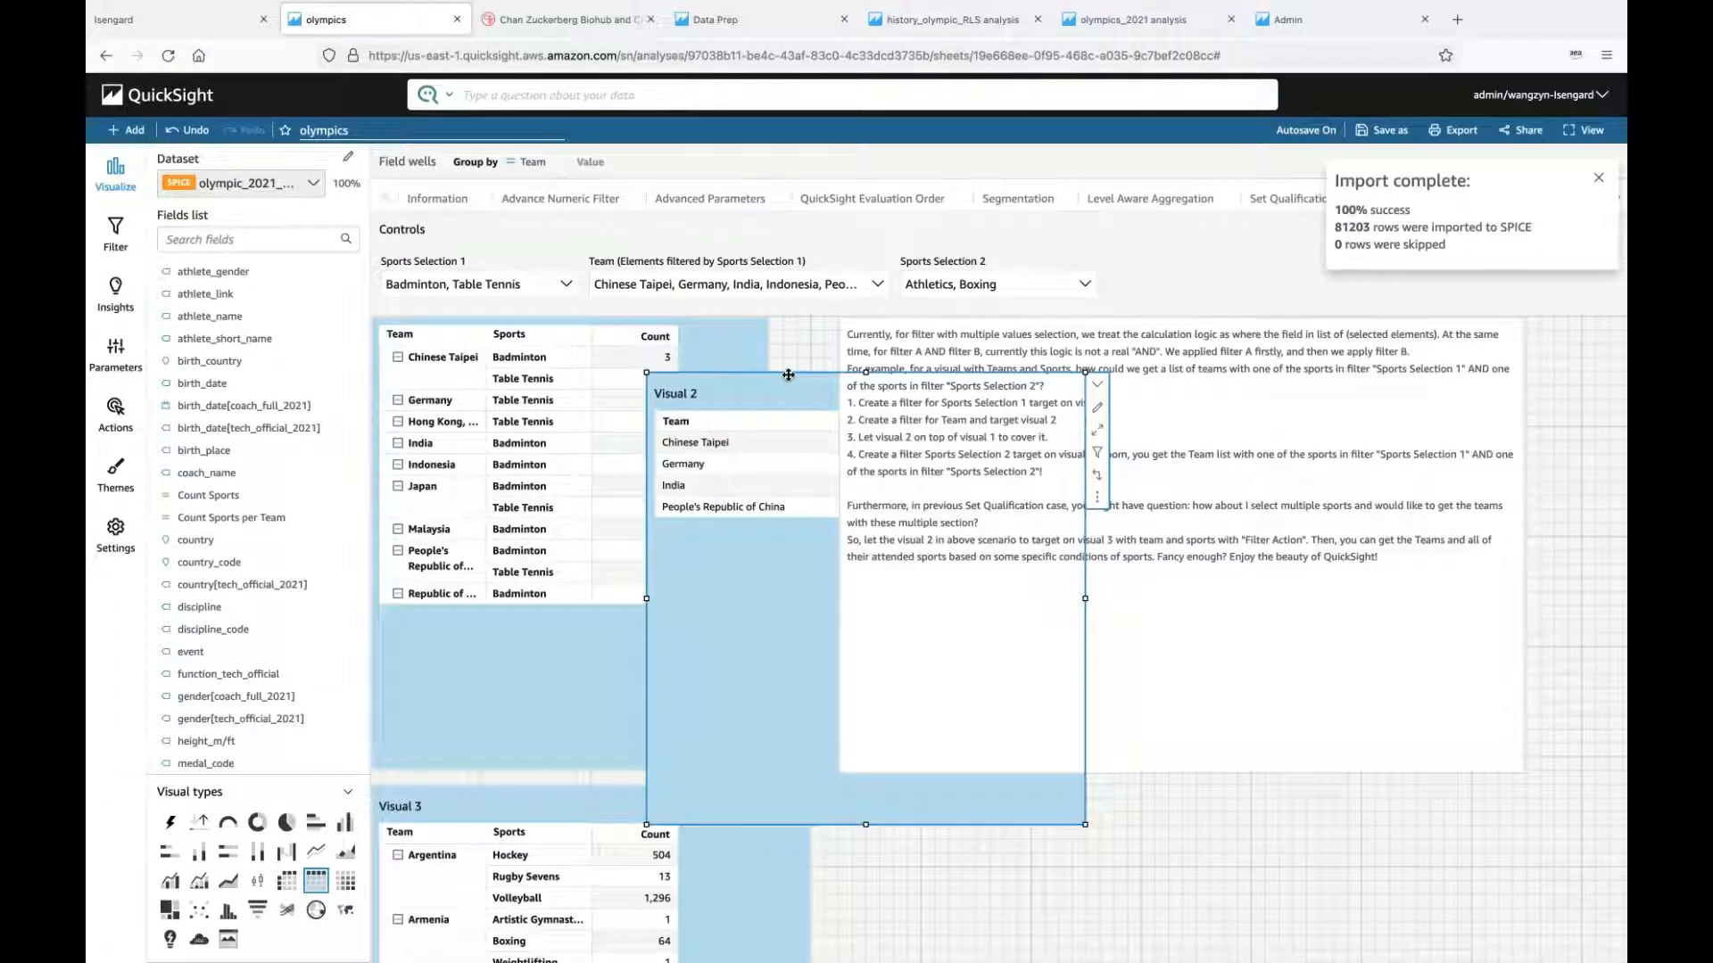
{"action": "left_click_drag", "start_coordinate": [788, 374], "coordinate": [506, 319]}
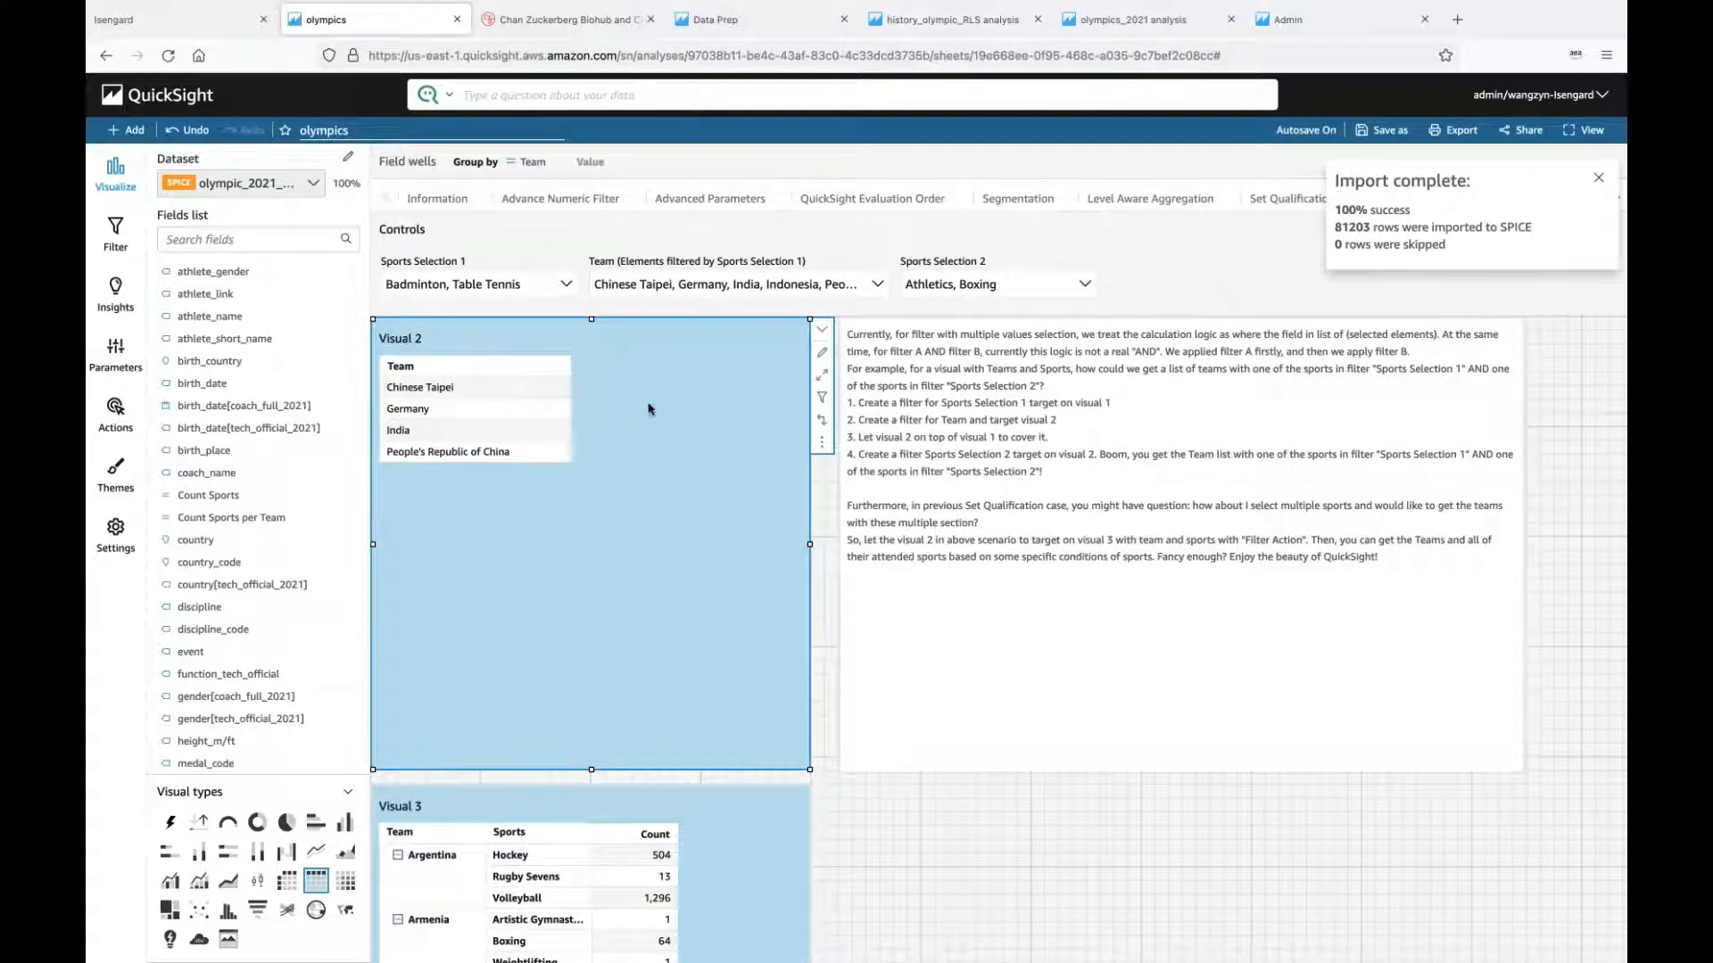
{"action": "left_click", "coordinate": [822, 443]}
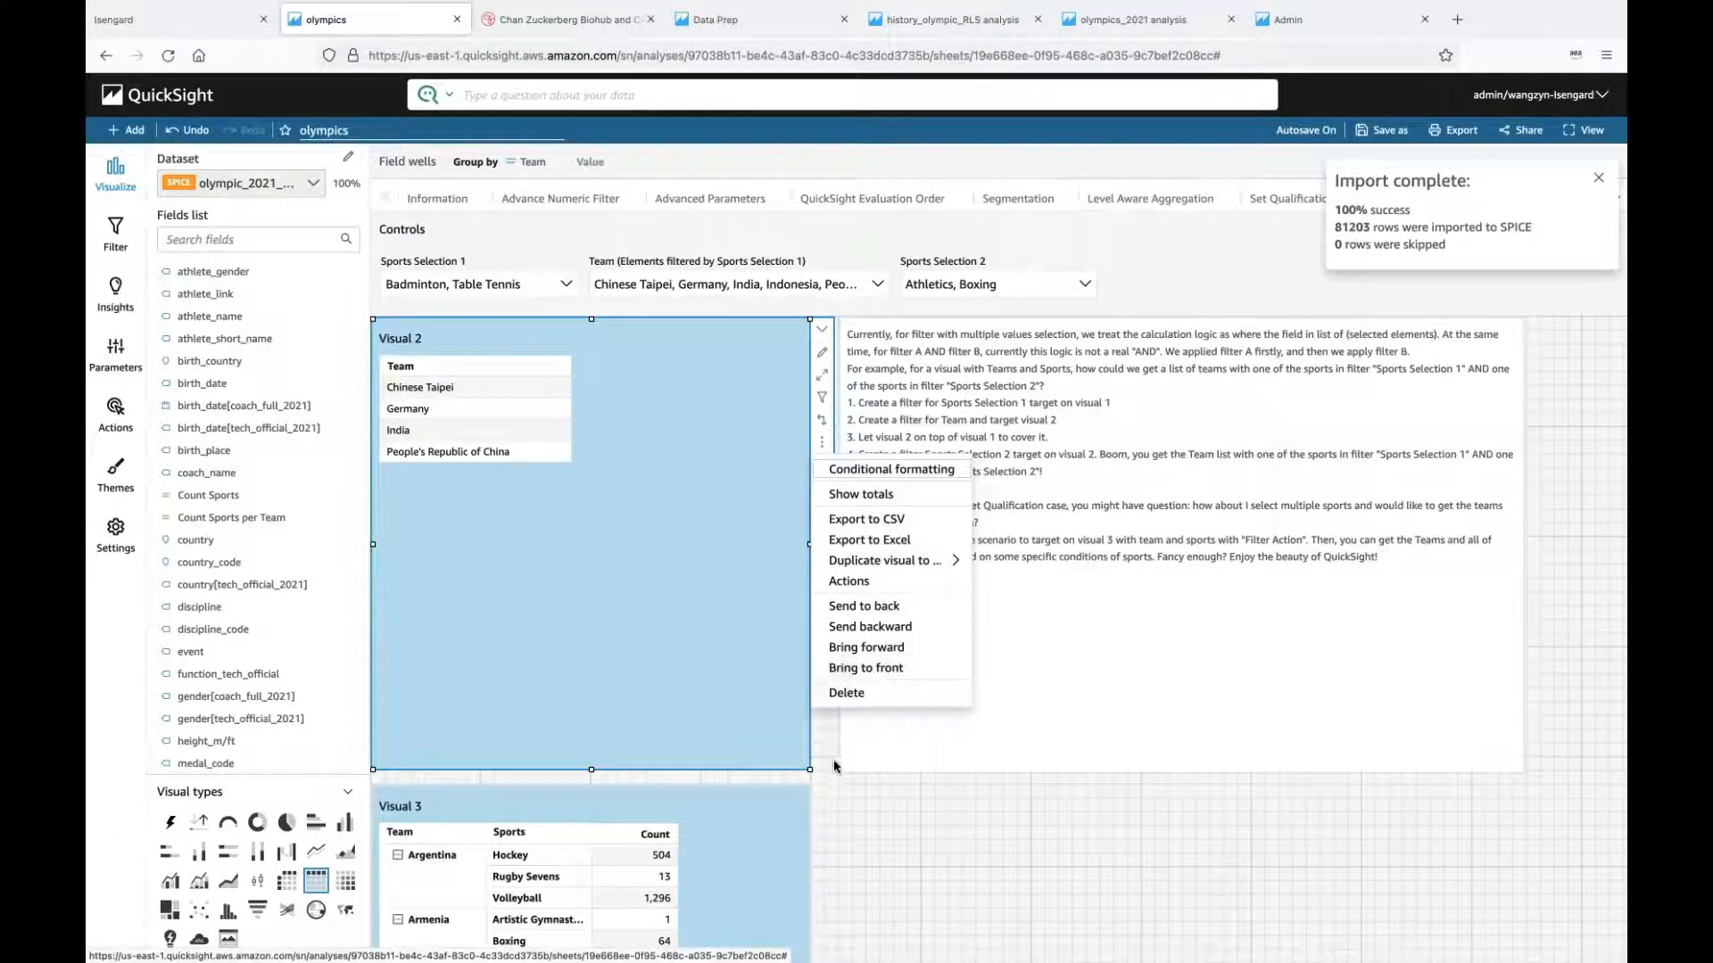
{"action": "left_click", "coordinate": [612, 612]}
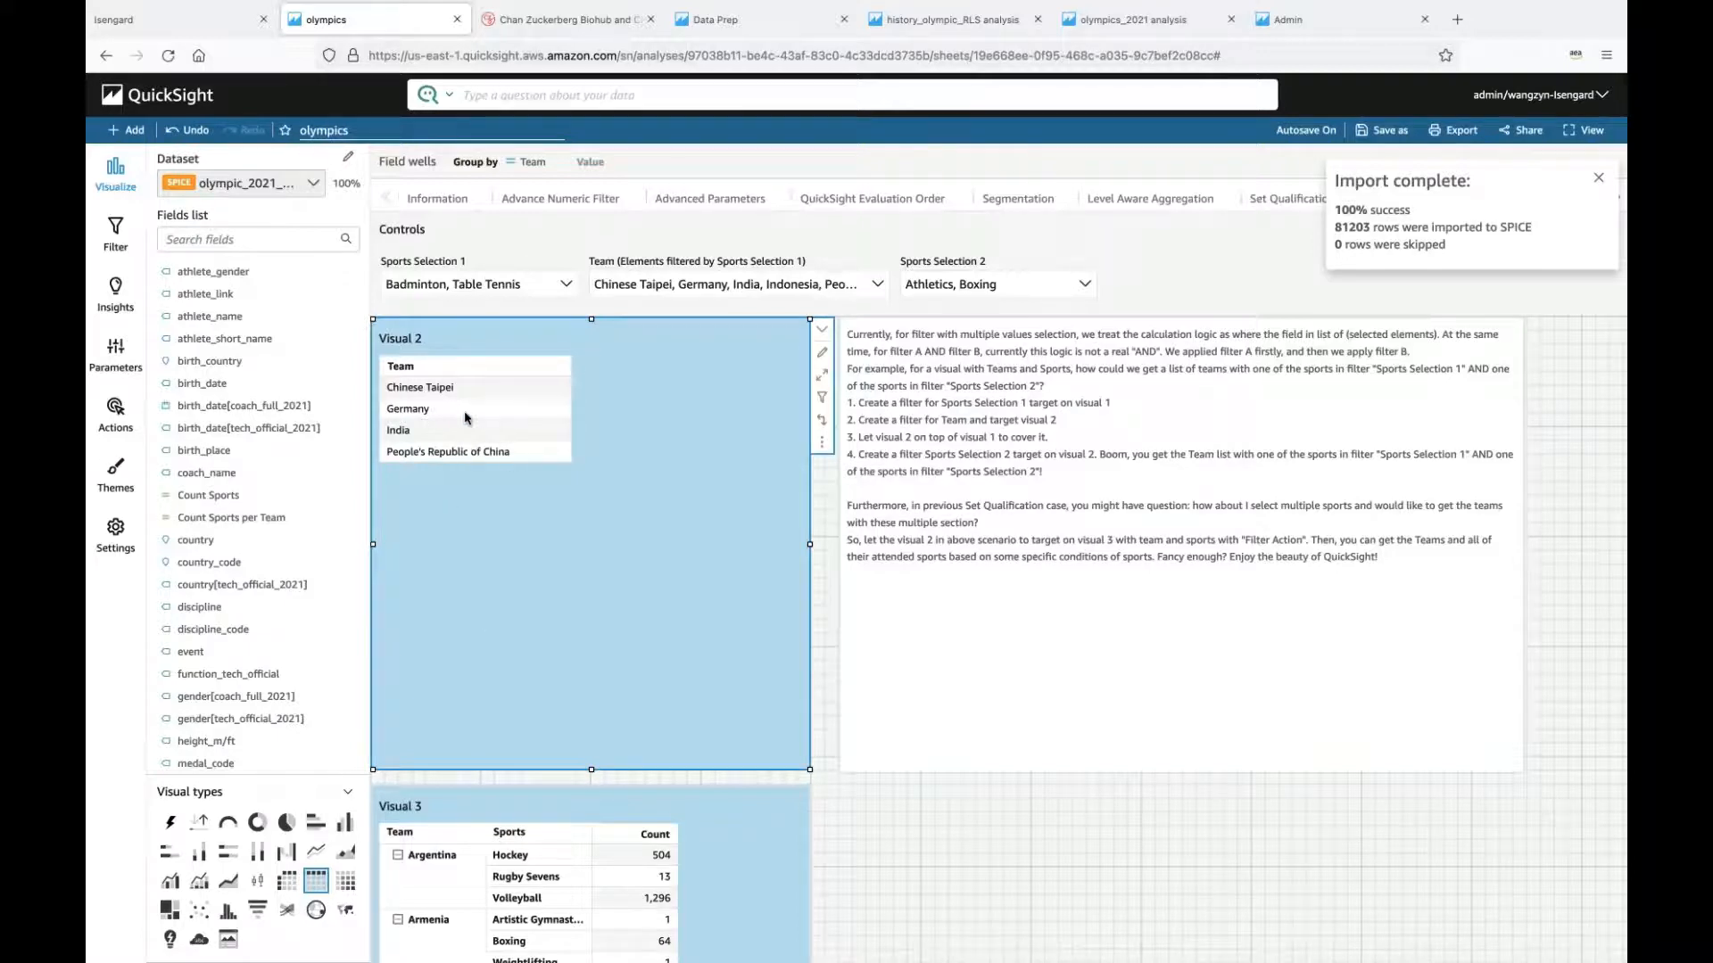
Step: Review the Team control's format settings and which controls limit its relevant values, and close them without changes
{"action": "left_click", "coordinate": [880, 262]}
{"action": "left_click", "coordinate": [895, 356]}
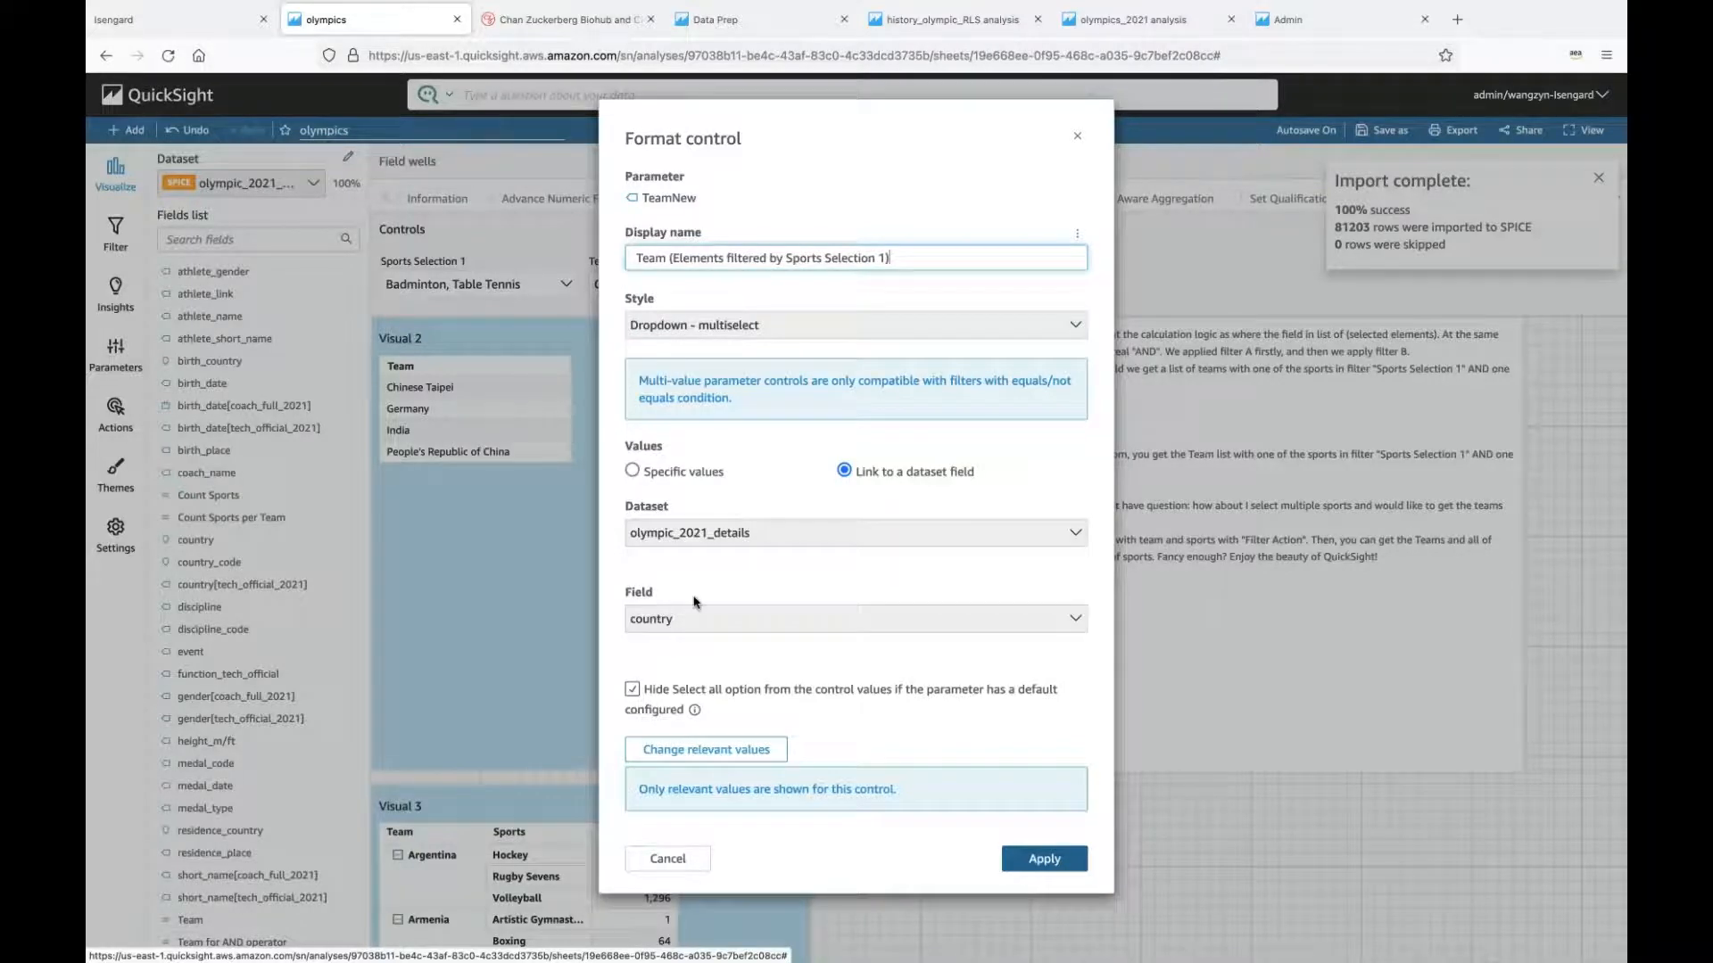
{"action": "left_click", "coordinate": [719, 749]}
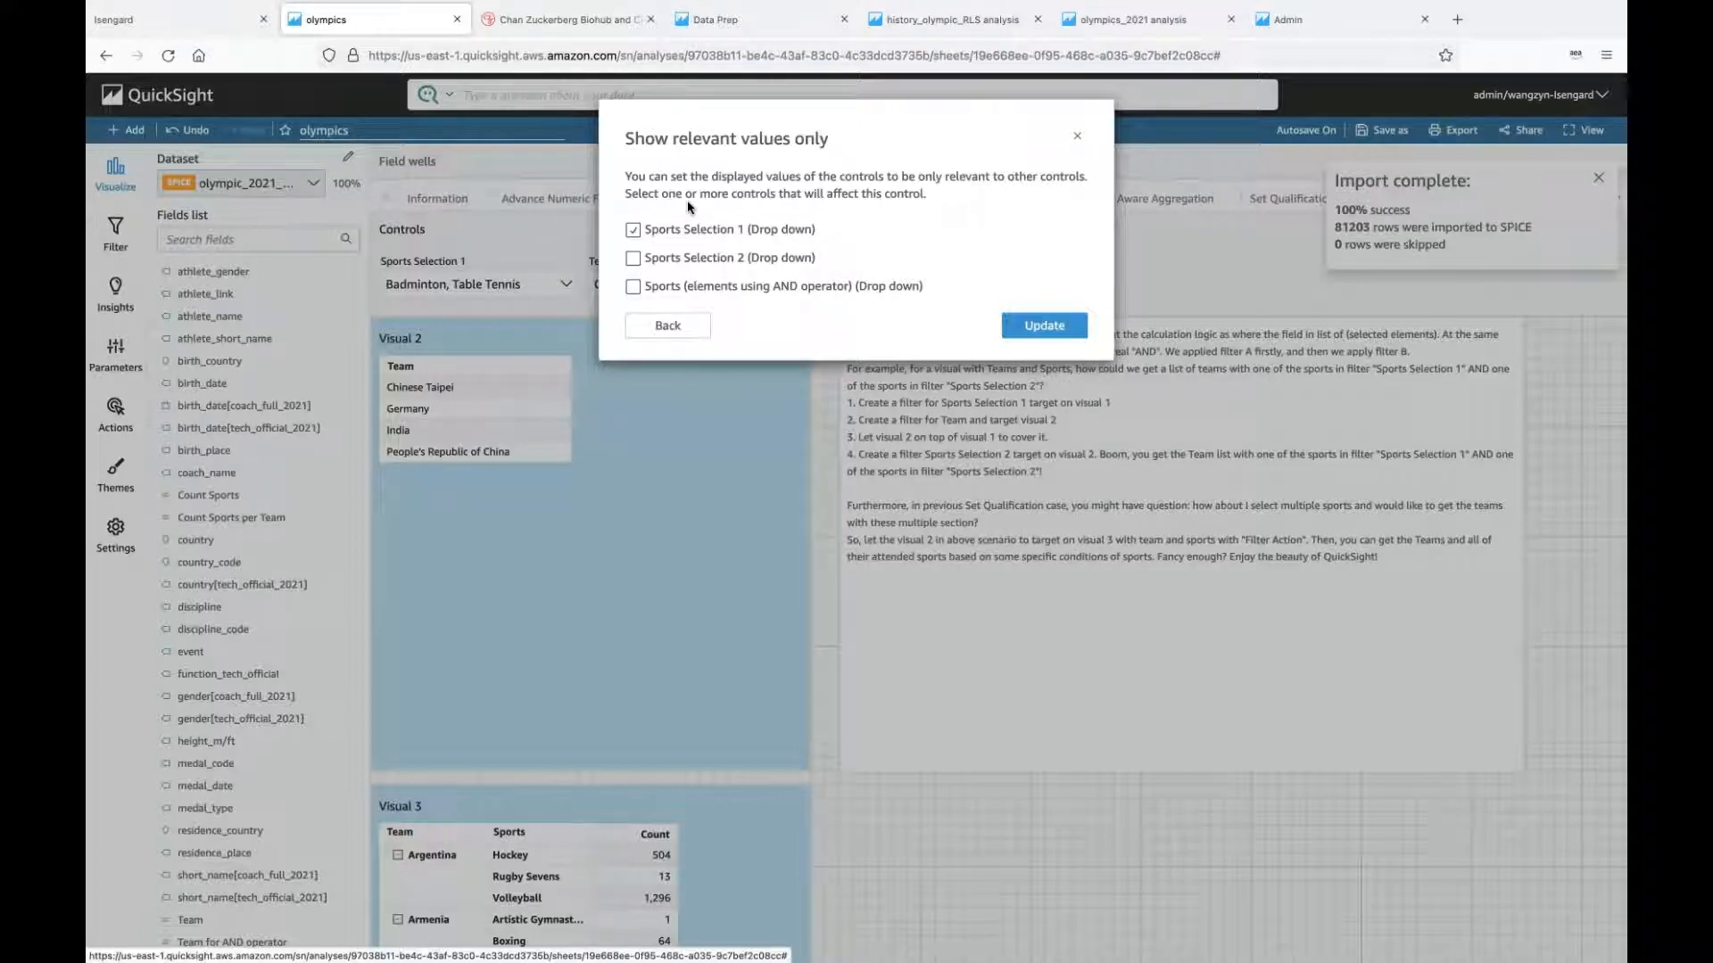
{"action": "left_click", "coordinate": [1076, 137]}
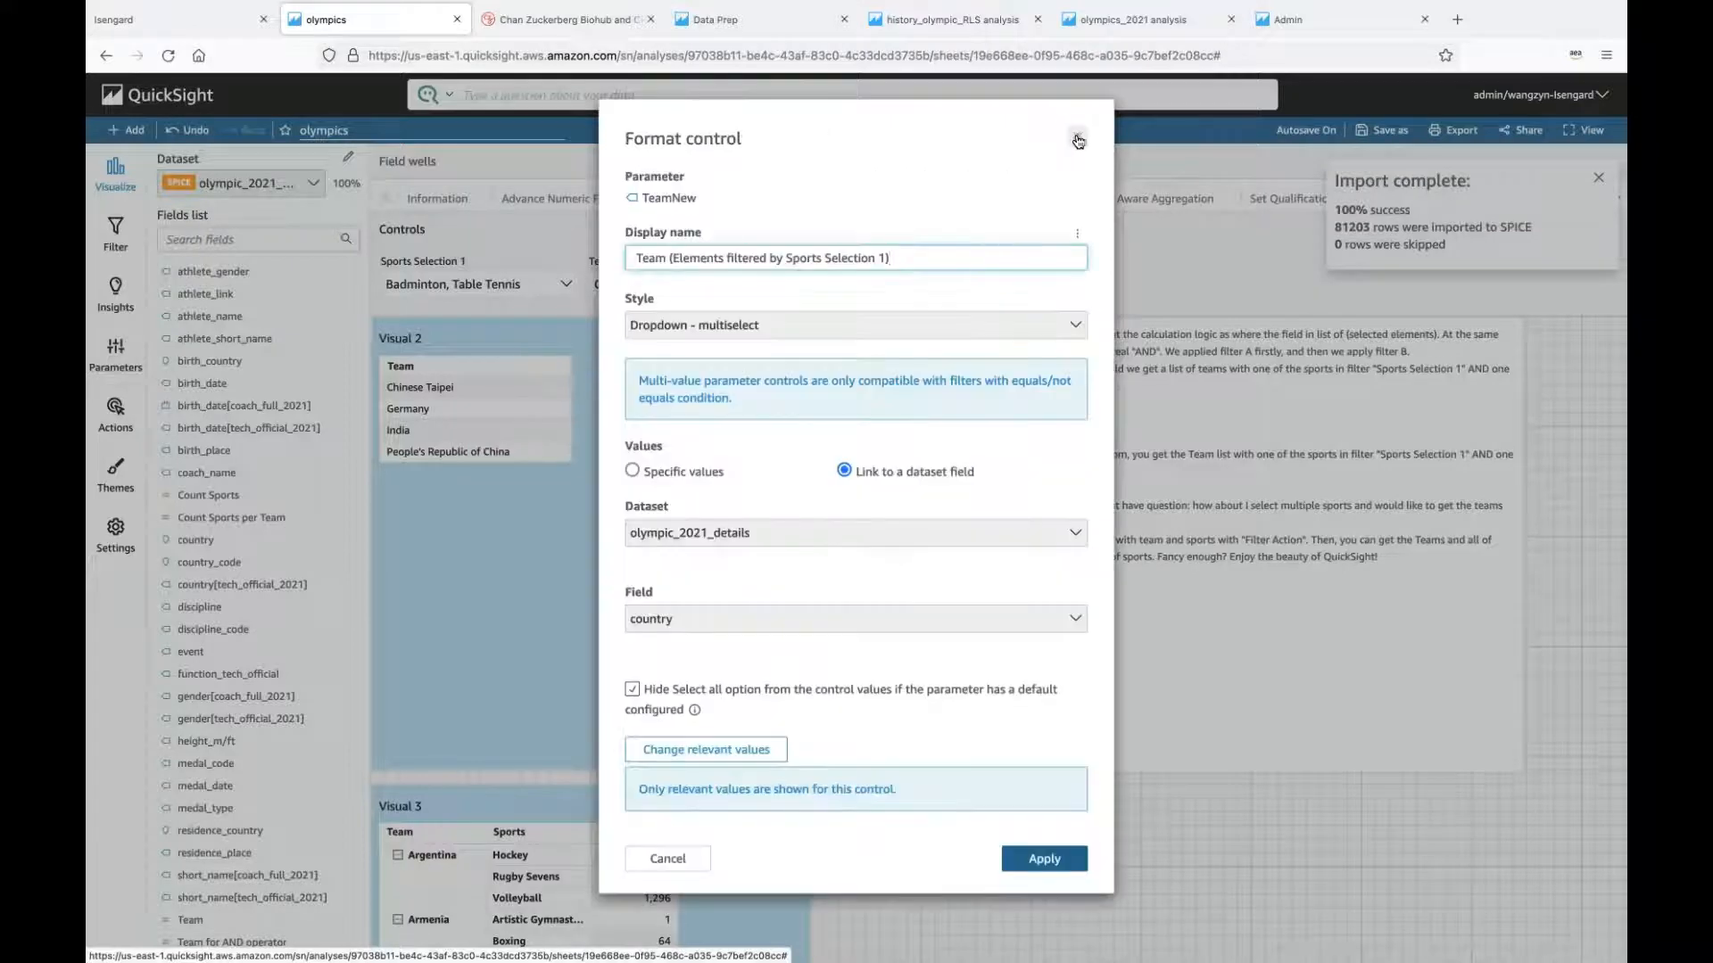
{"action": "left_click", "coordinate": [1078, 140]}
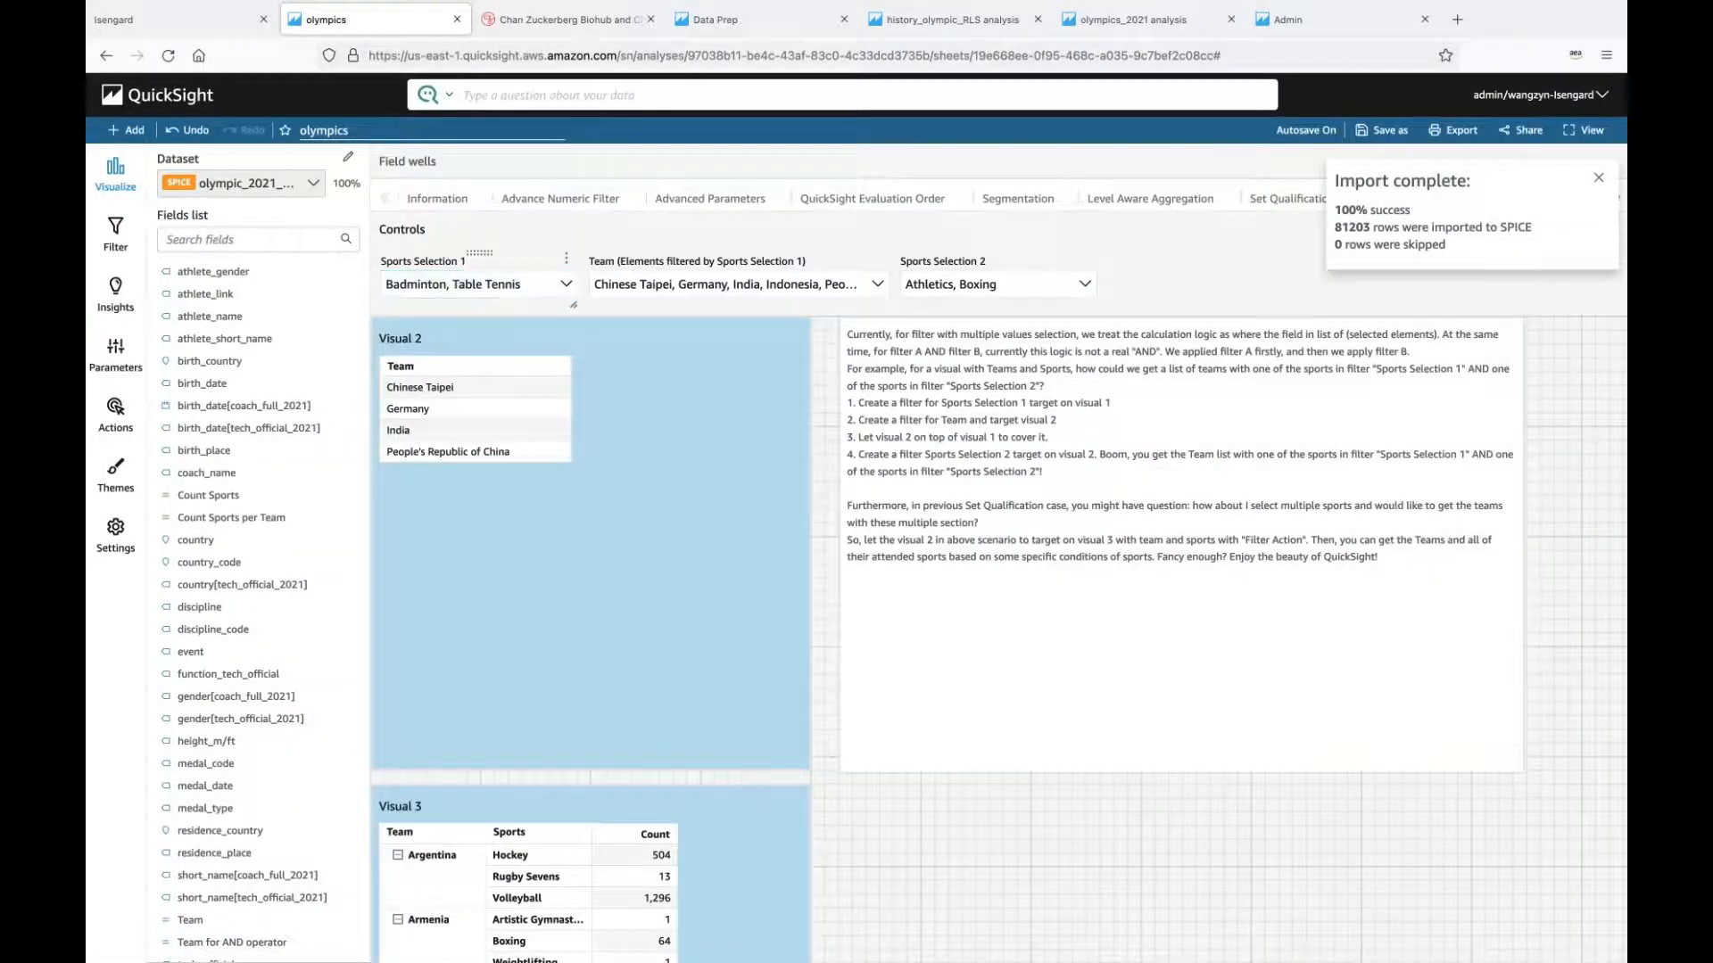
Step: Compare the teams selected in the Team control with the teams listed in Visual 2
{"action": "left_click", "coordinate": [702, 286]}
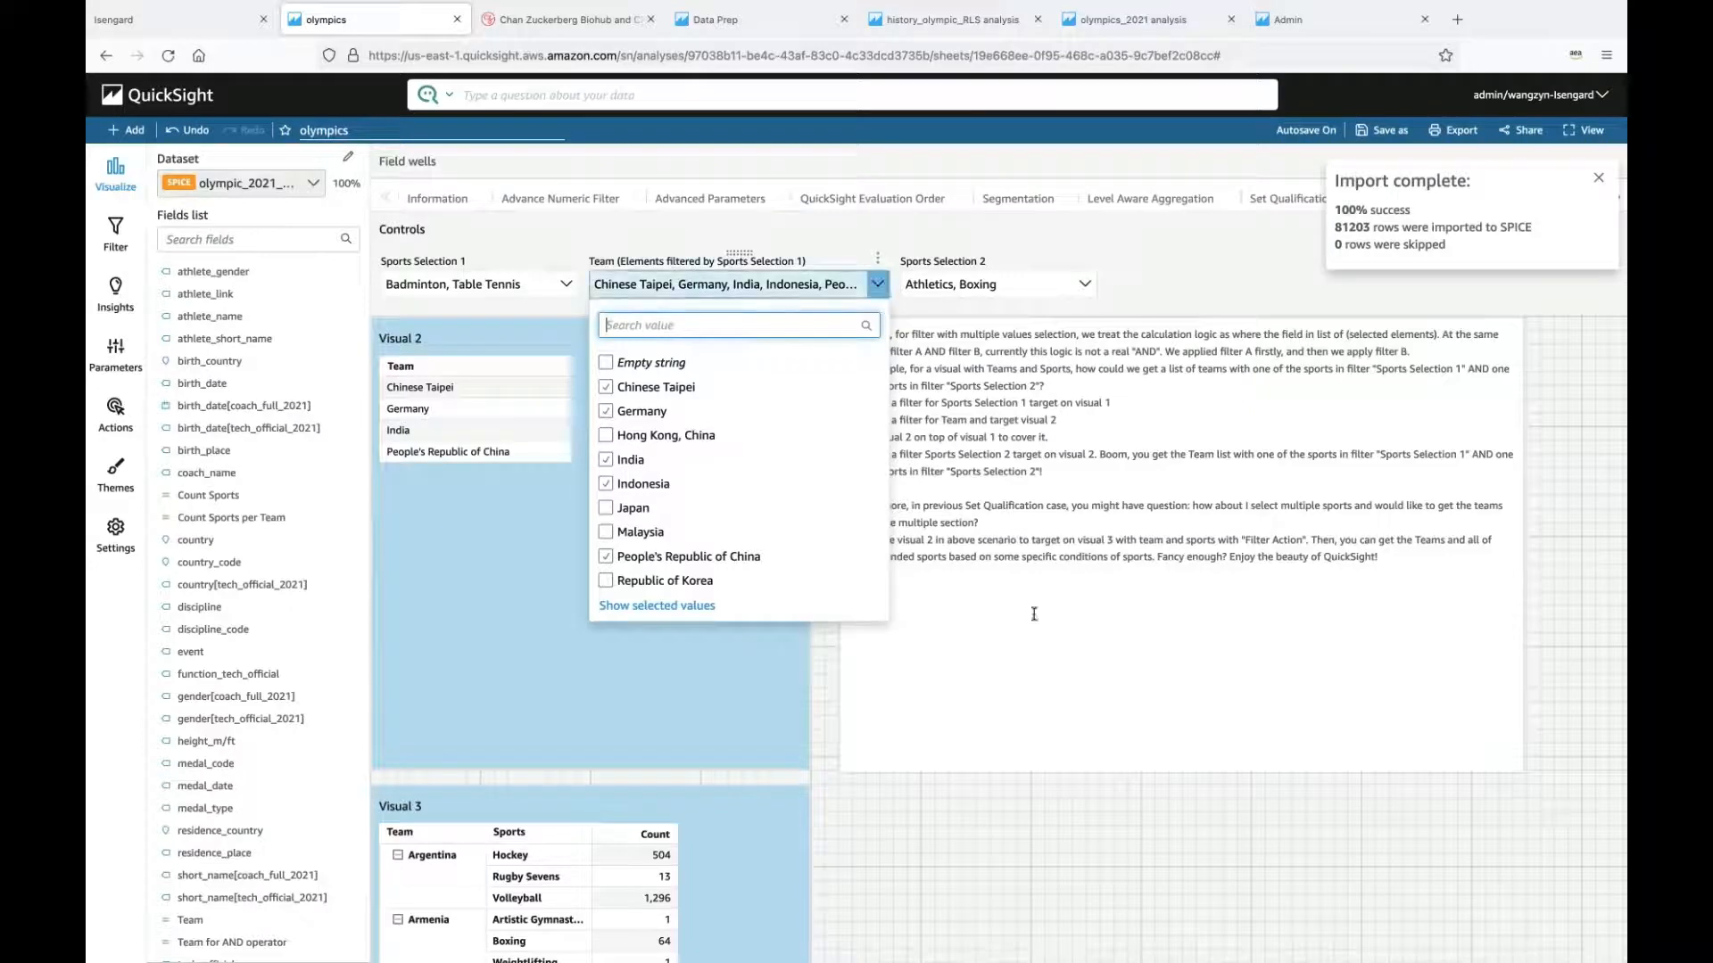
{"action": "left_click", "coordinate": [824, 678]}
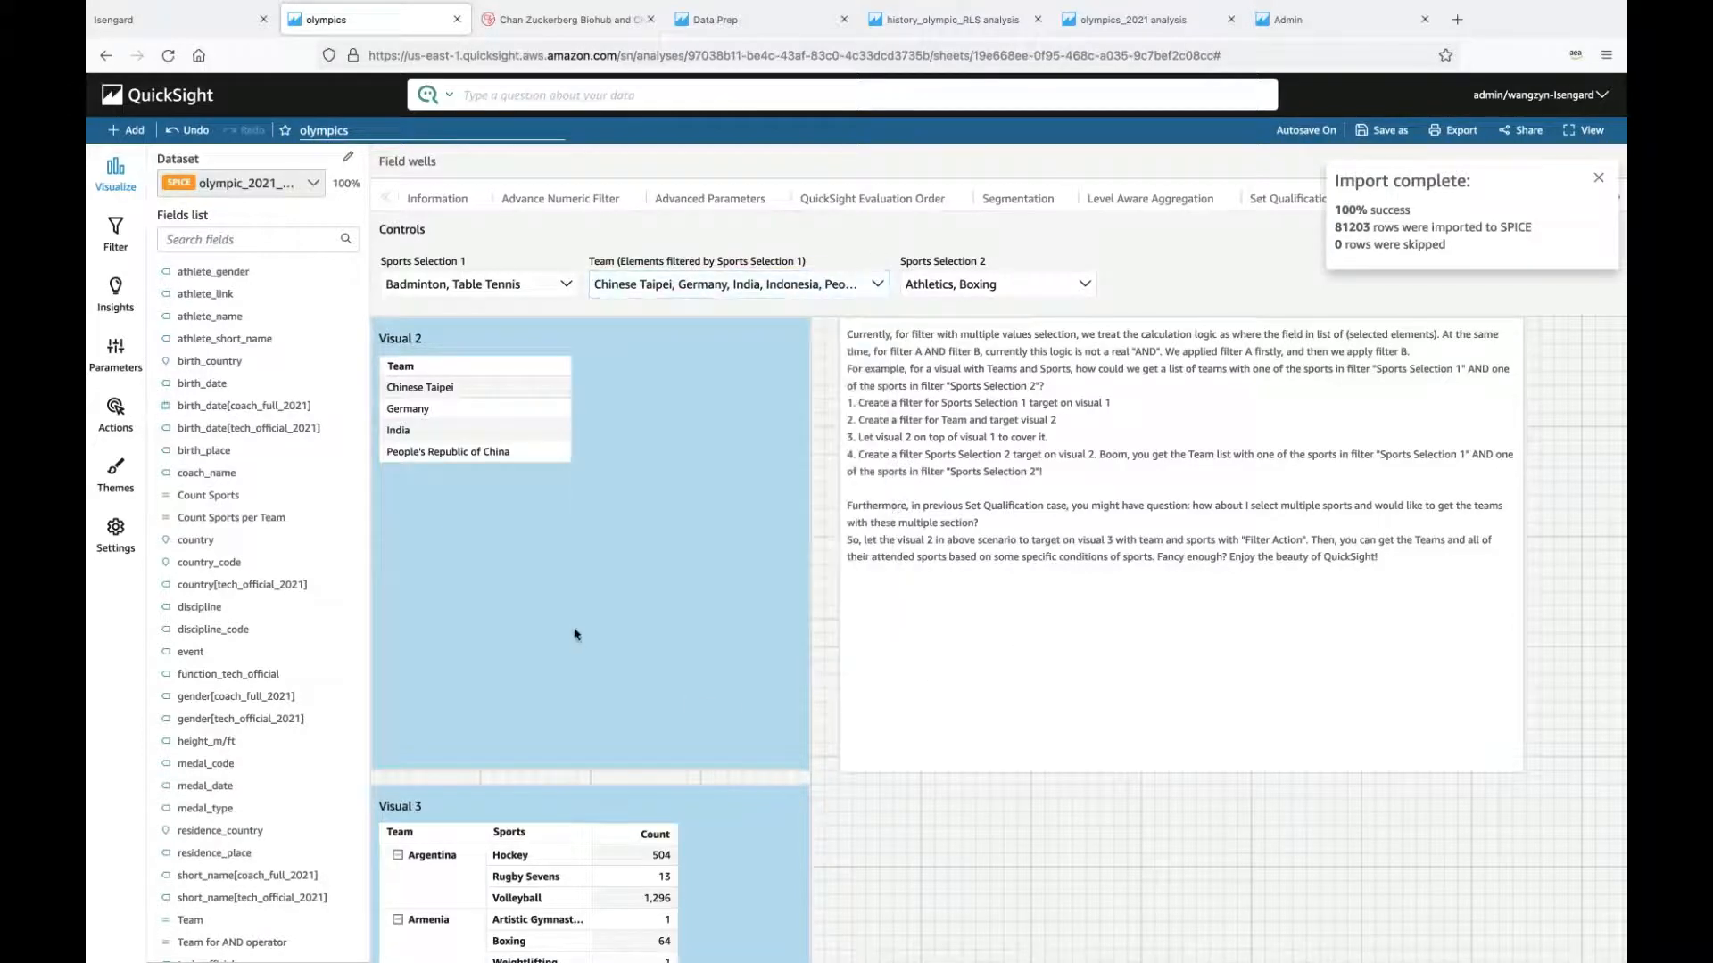
{"action": "left_click", "coordinate": [609, 524]}
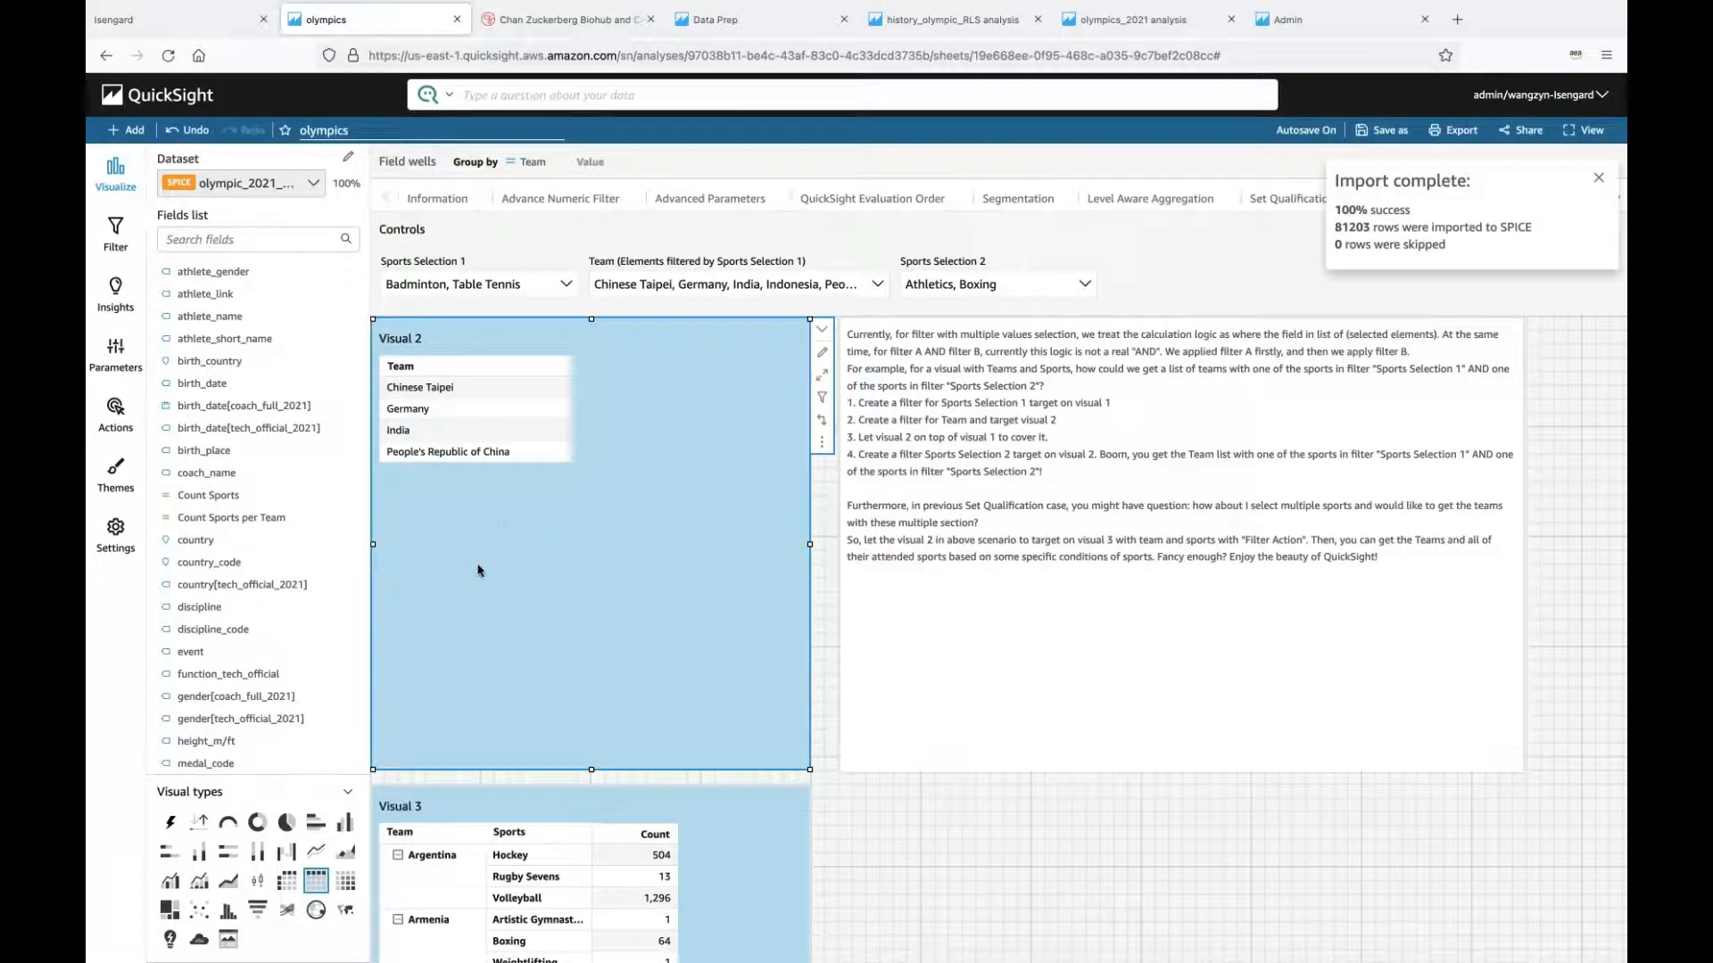
{"action": "left_click", "coordinate": [879, 278]}
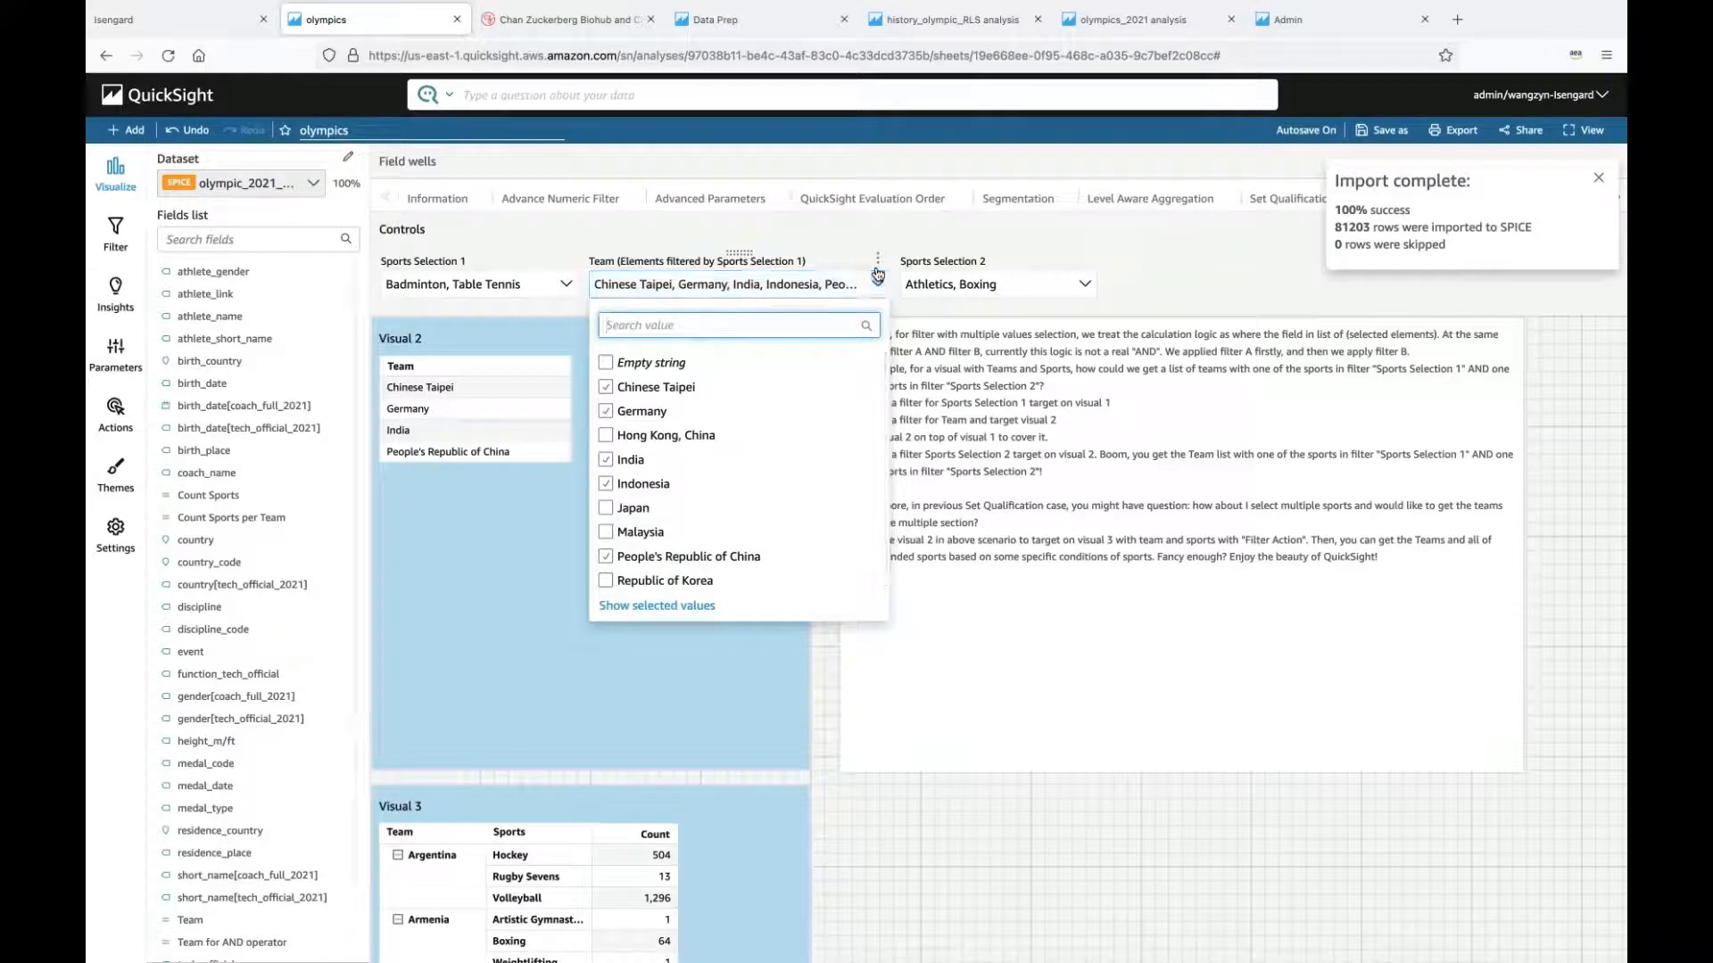
{"action": "left_click", "coordinate": [533, 648]}
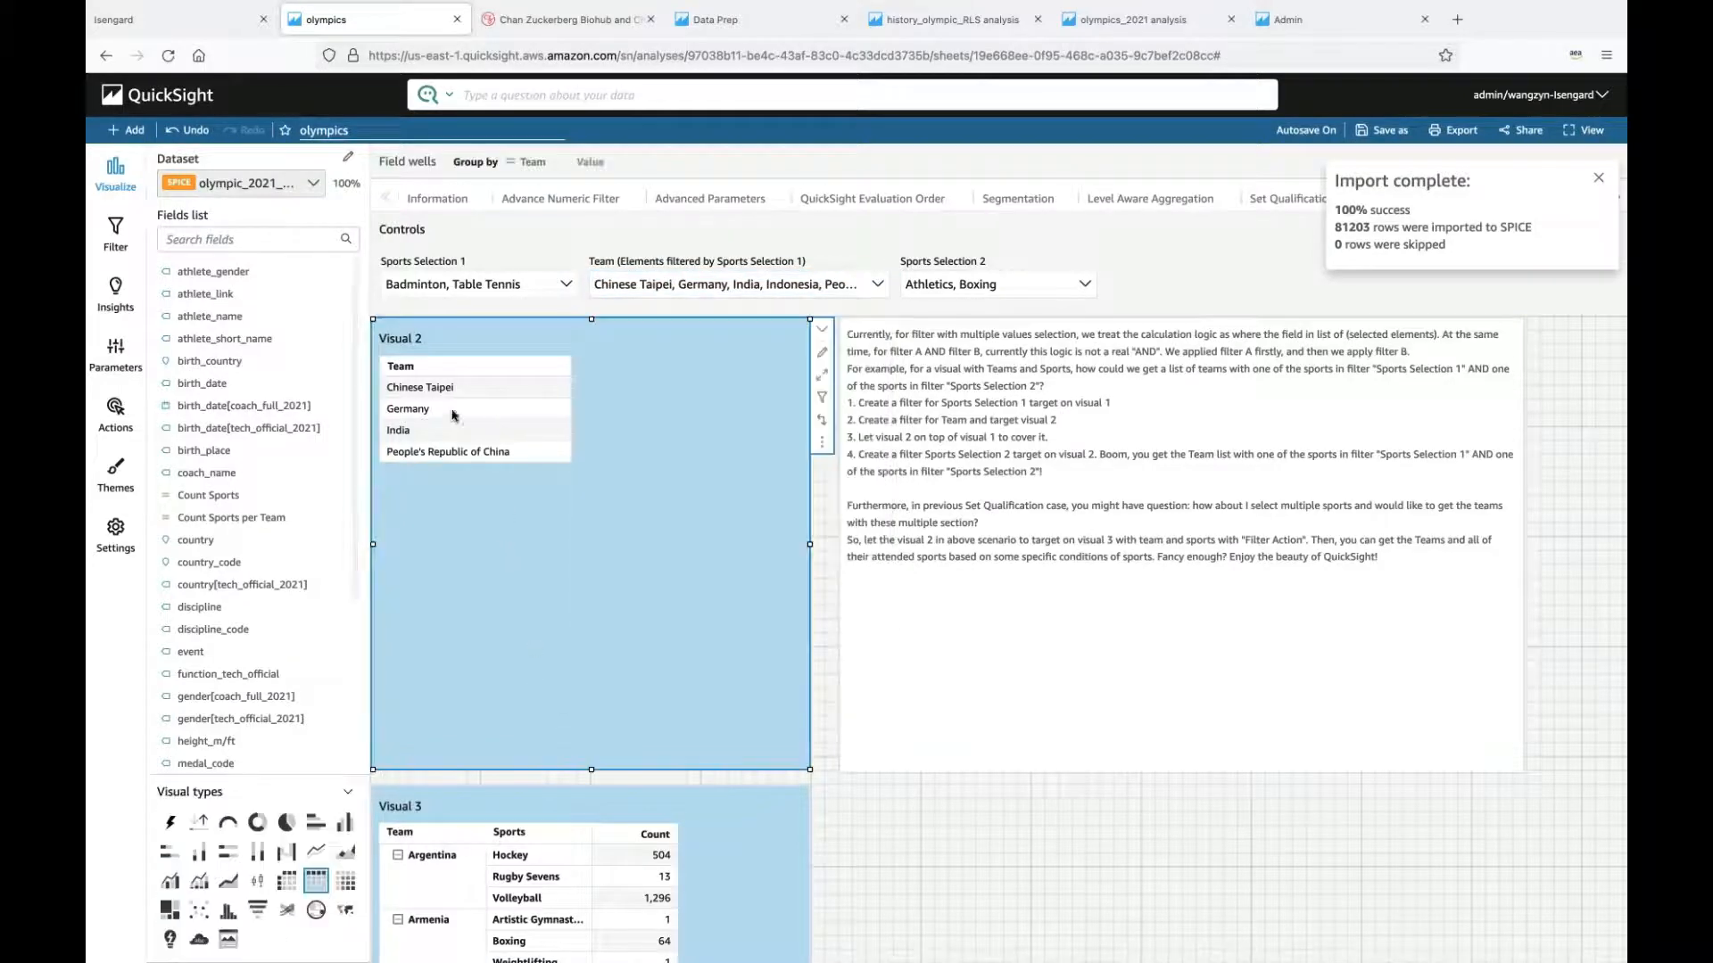
{"action": "left_click", "coordinate": [745, 291]}
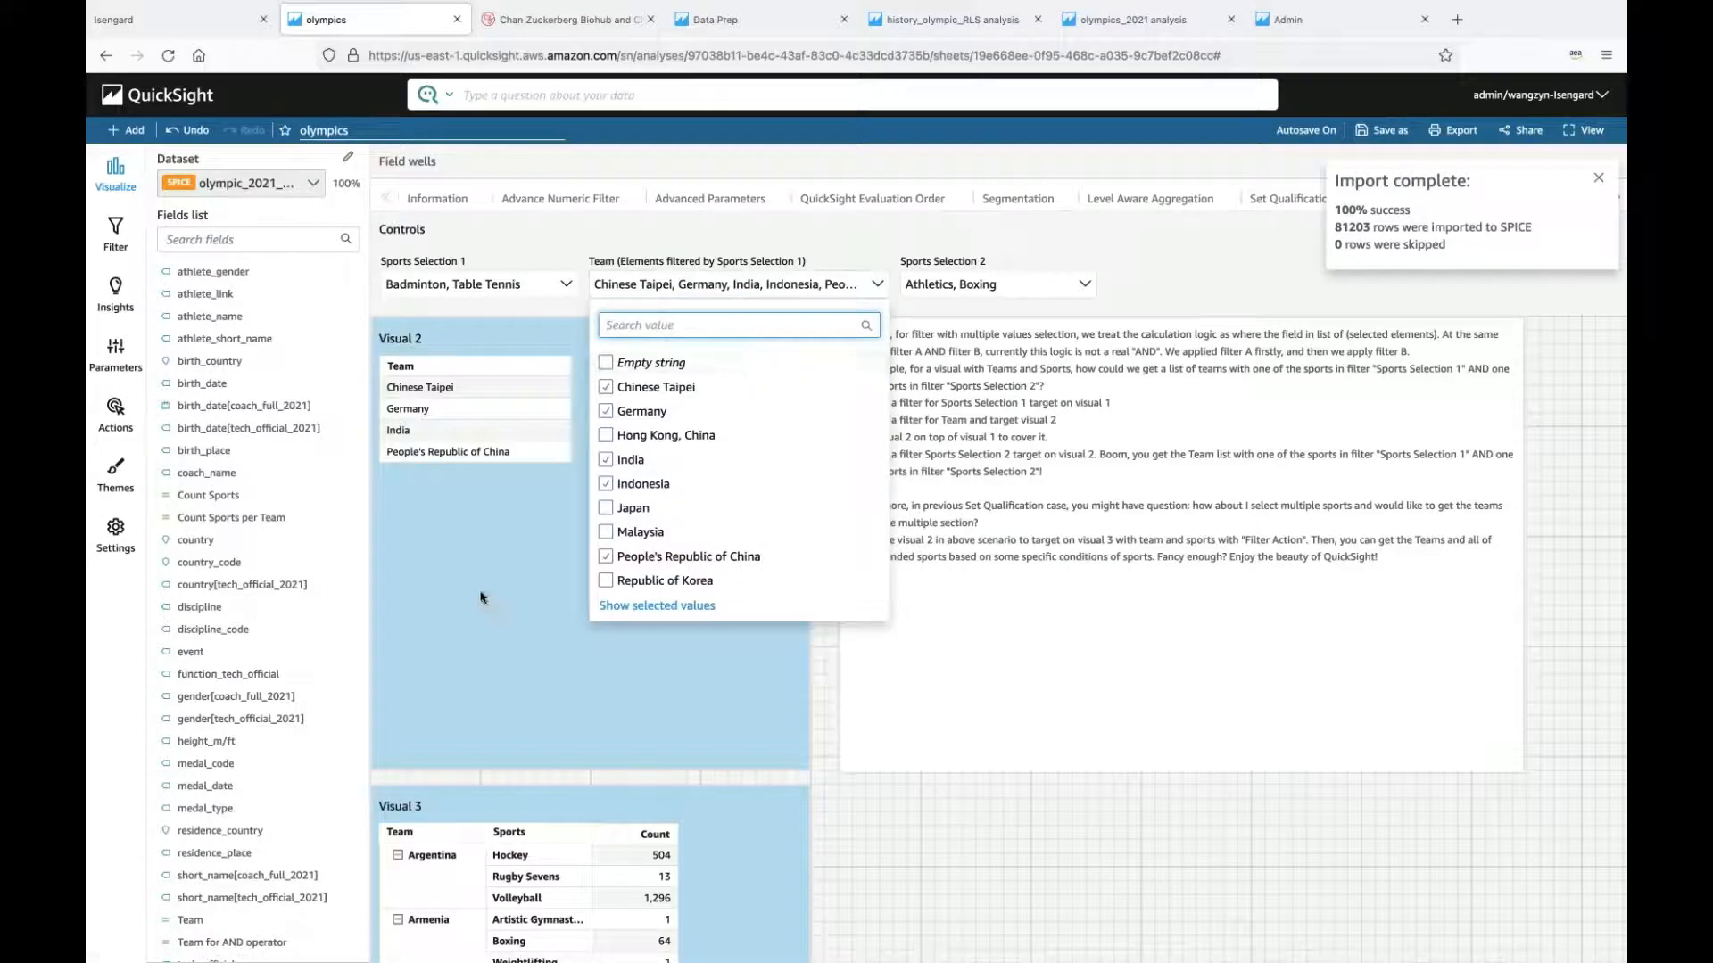
{"action": "left_click", "coordinate": [716, 619]}
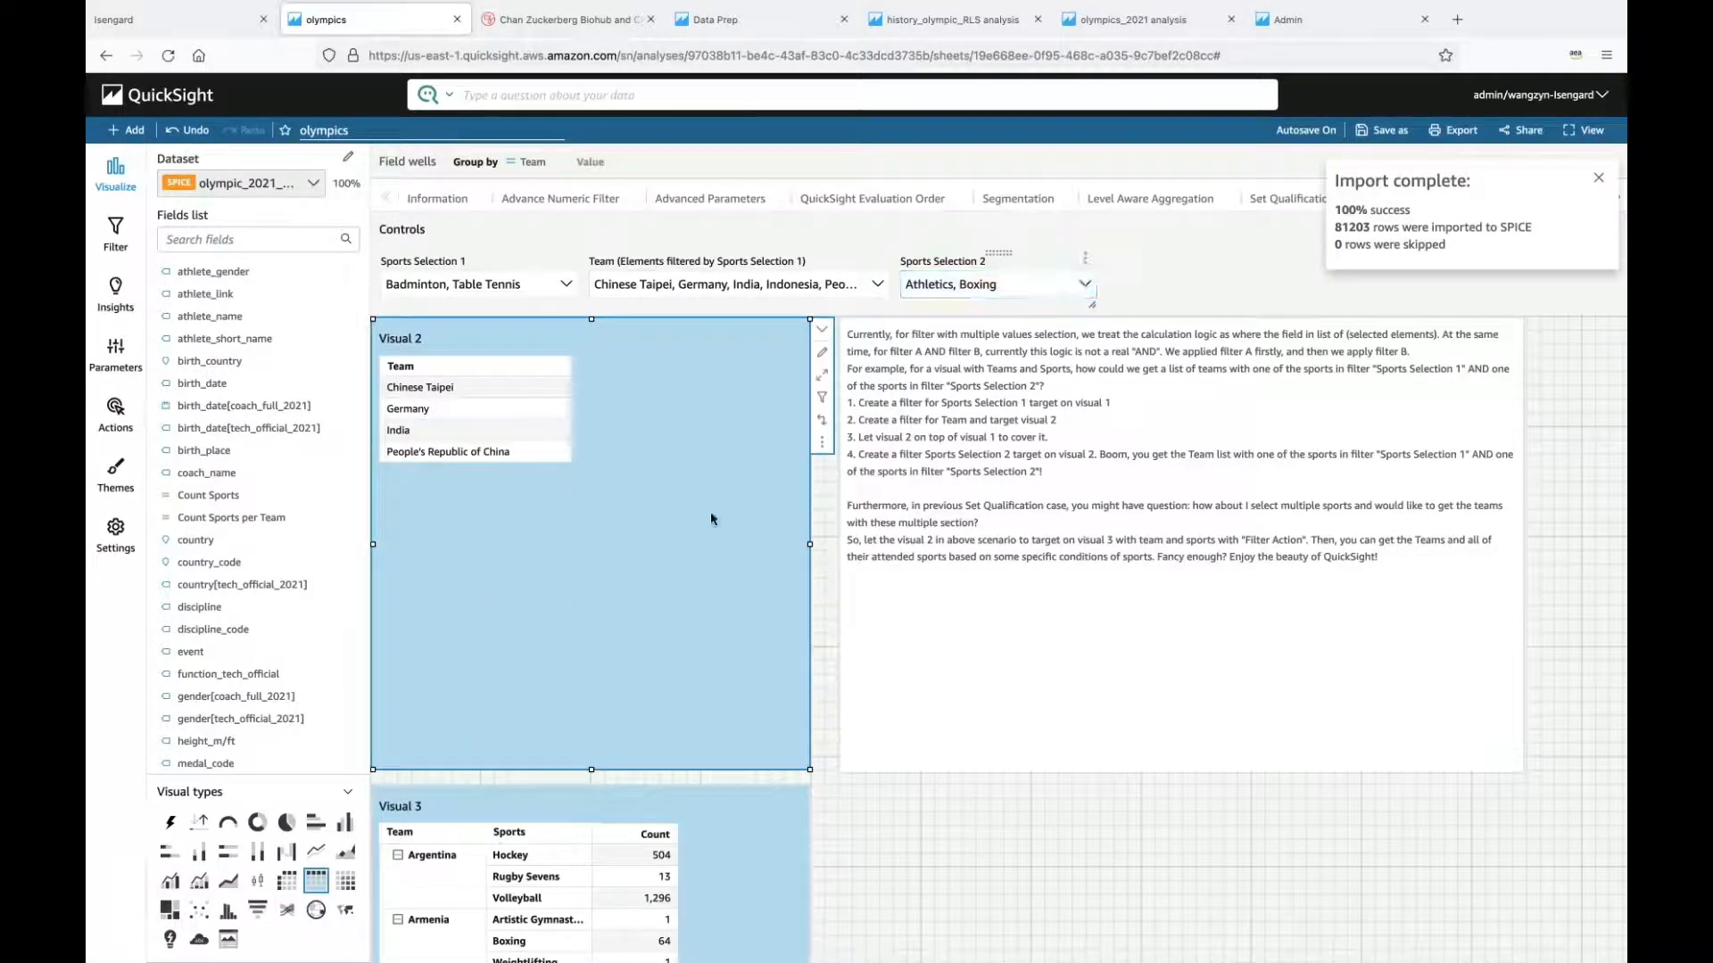
Step: Show the filters applied to Visual 2, expand the sheet controls and open the value list of Sports Selection 2
{"action": "left_click", "coordinate": [115, 233]}
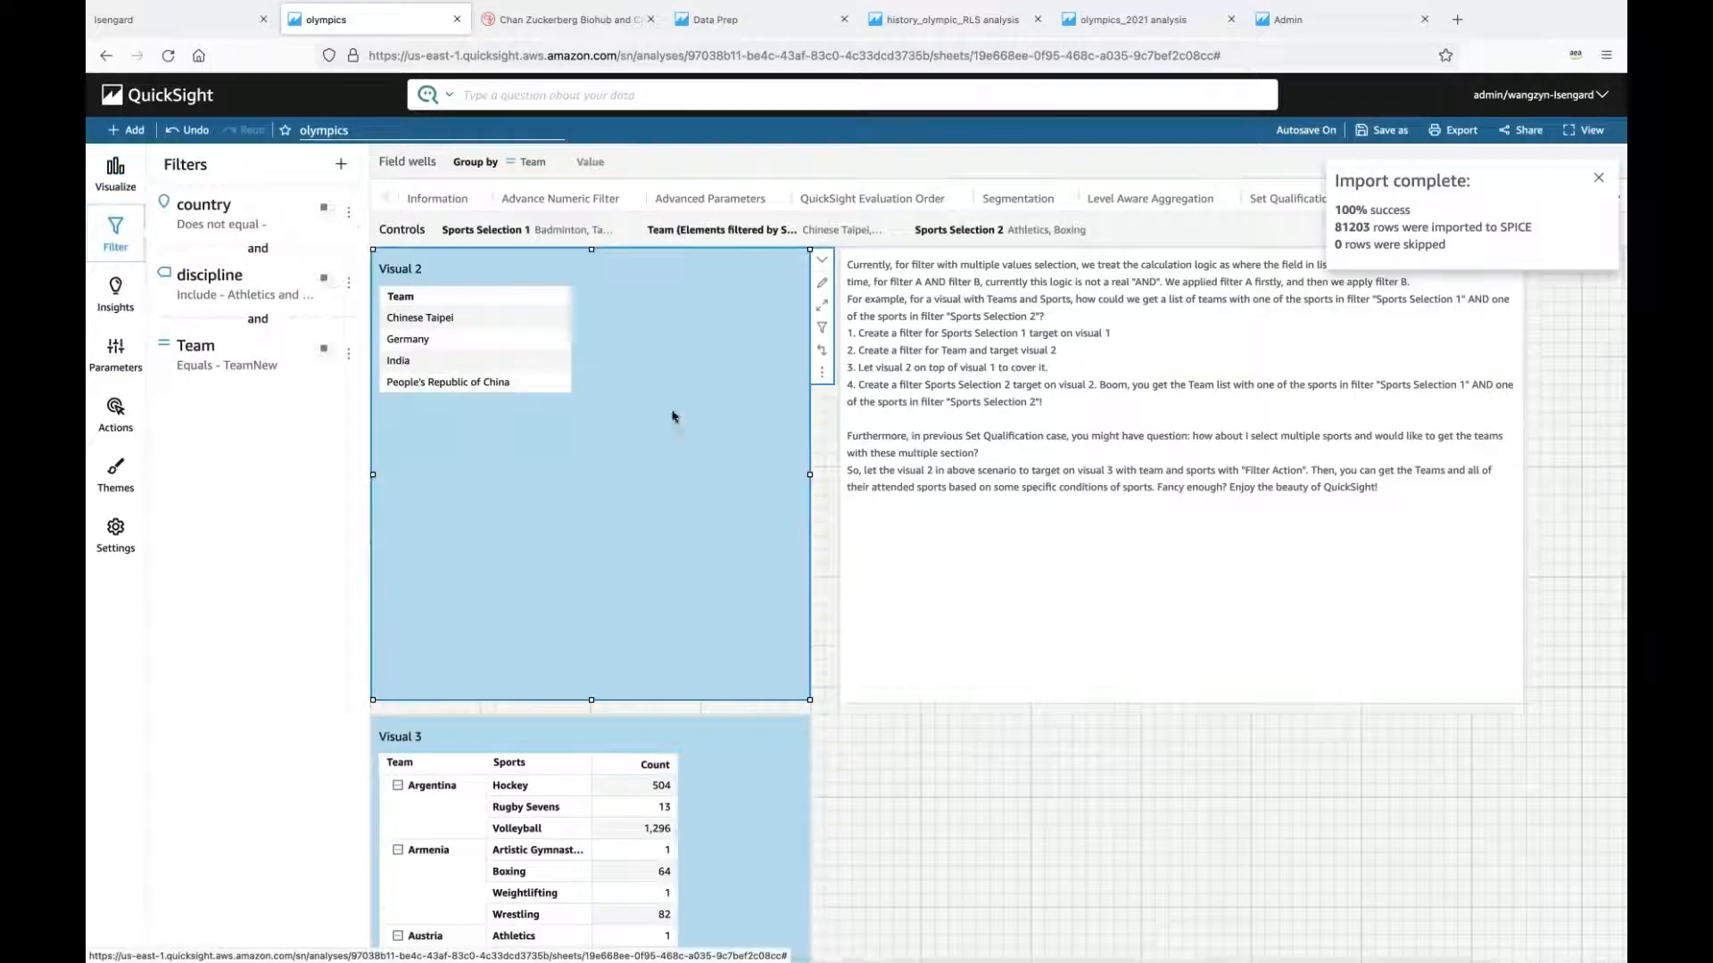
{"action": "left_click", "coordinate": [1047, 241]}
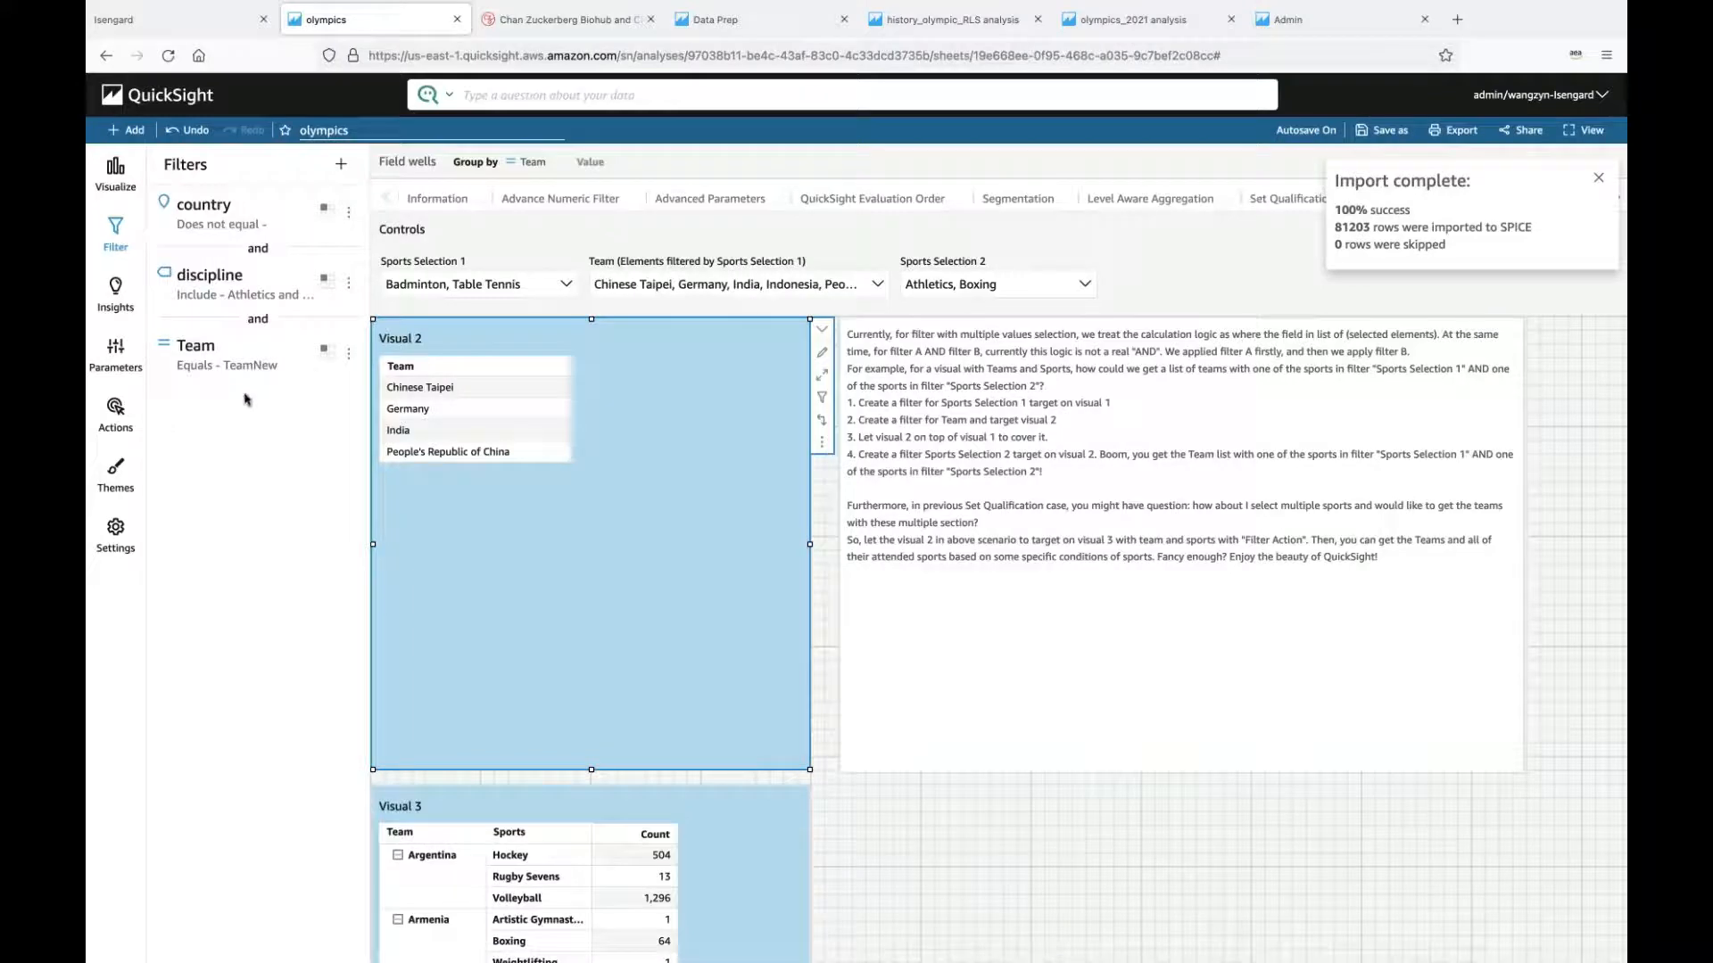
{"action": "mouse_move", "coordinate": [1089, 281]}
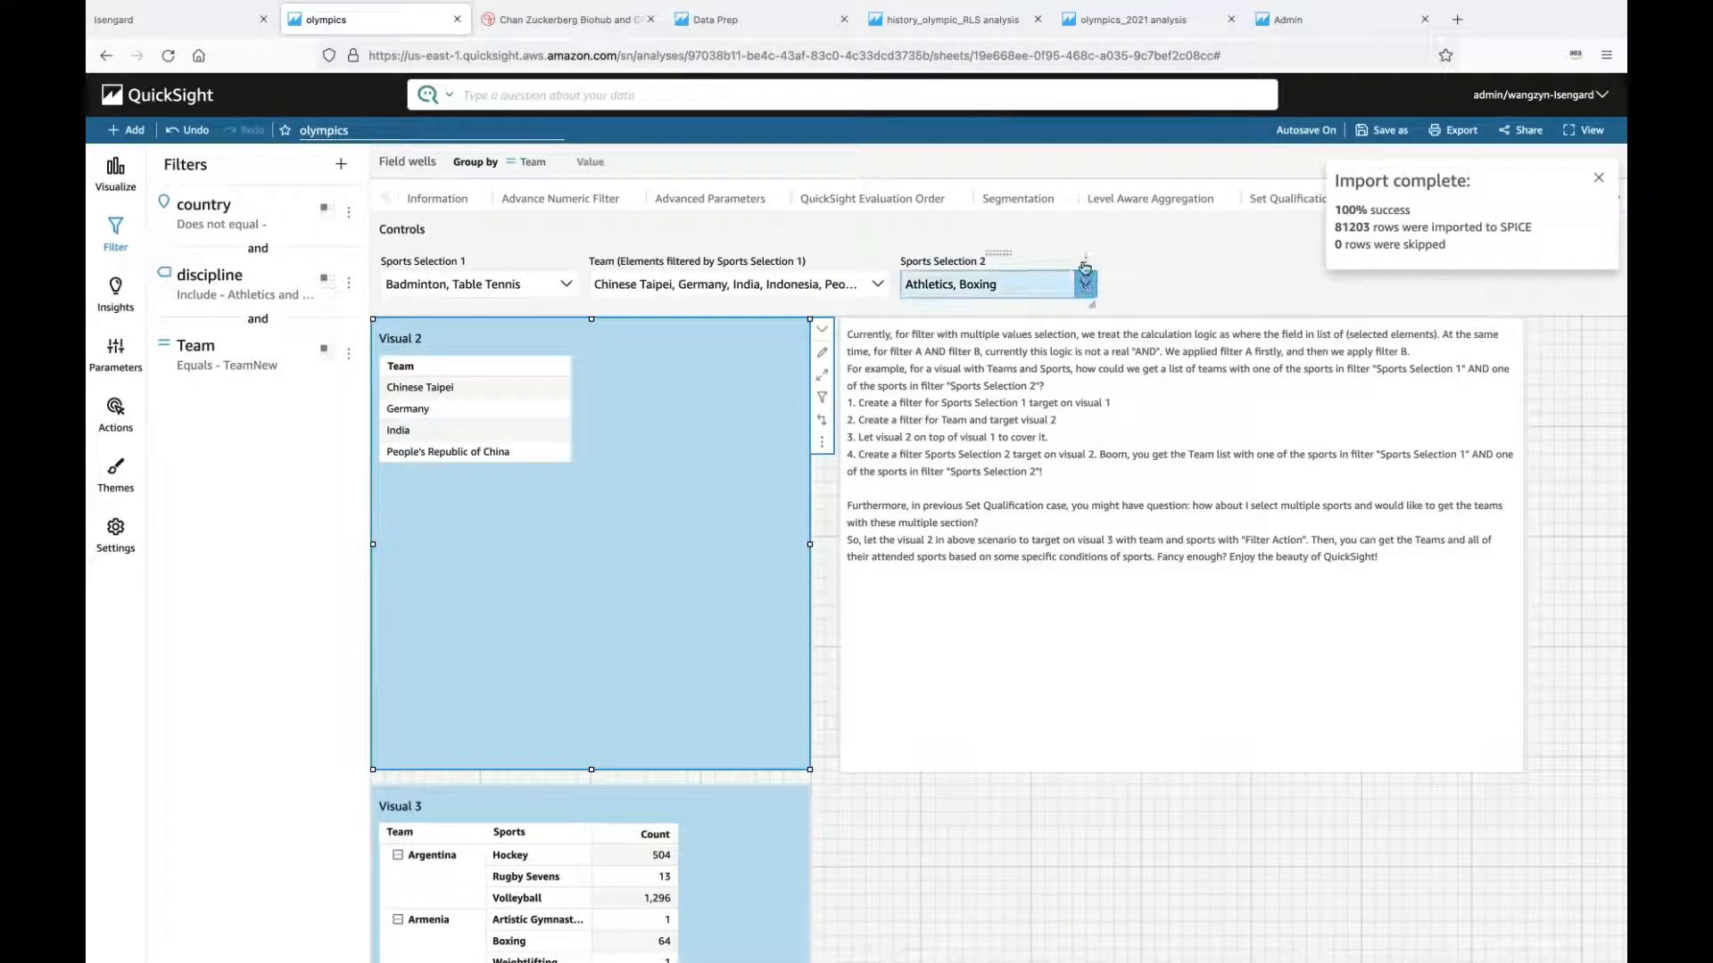
{"action": "left_click", "coordinate": [1089, 284]}
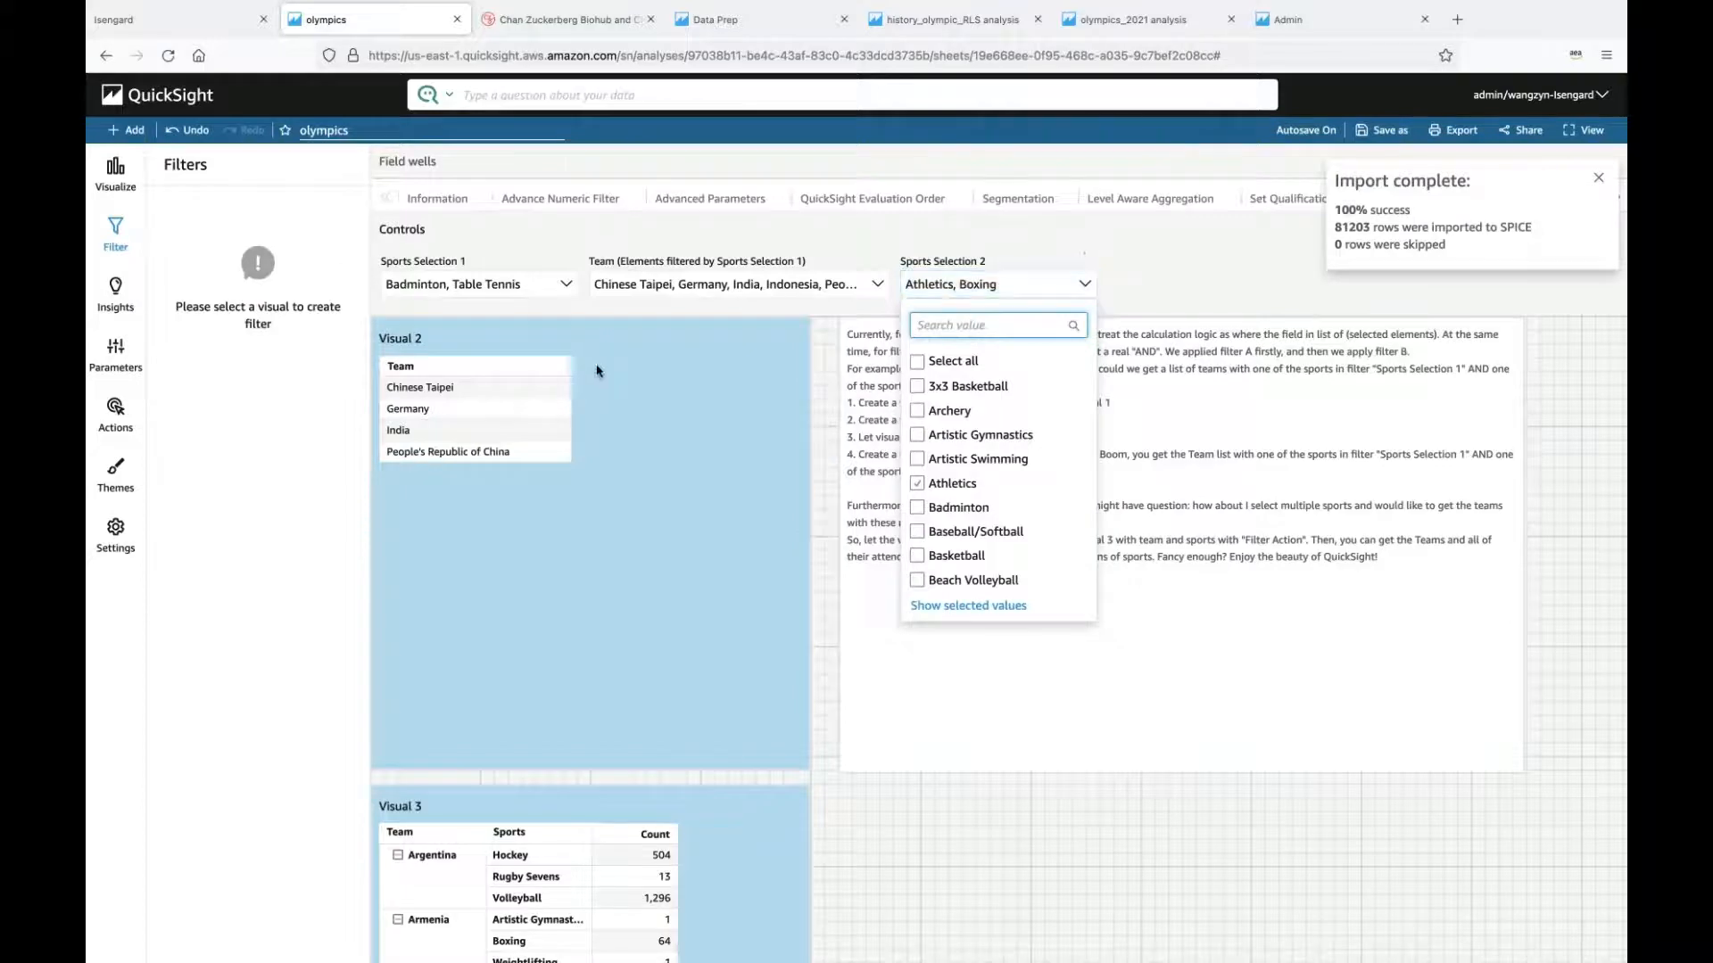
Step: Review Visual 2's Filter on Team action, including its Team field scope and Visual 3 target, and save it without changes
{"action": "left_click", "coordinate": [540, 359]}
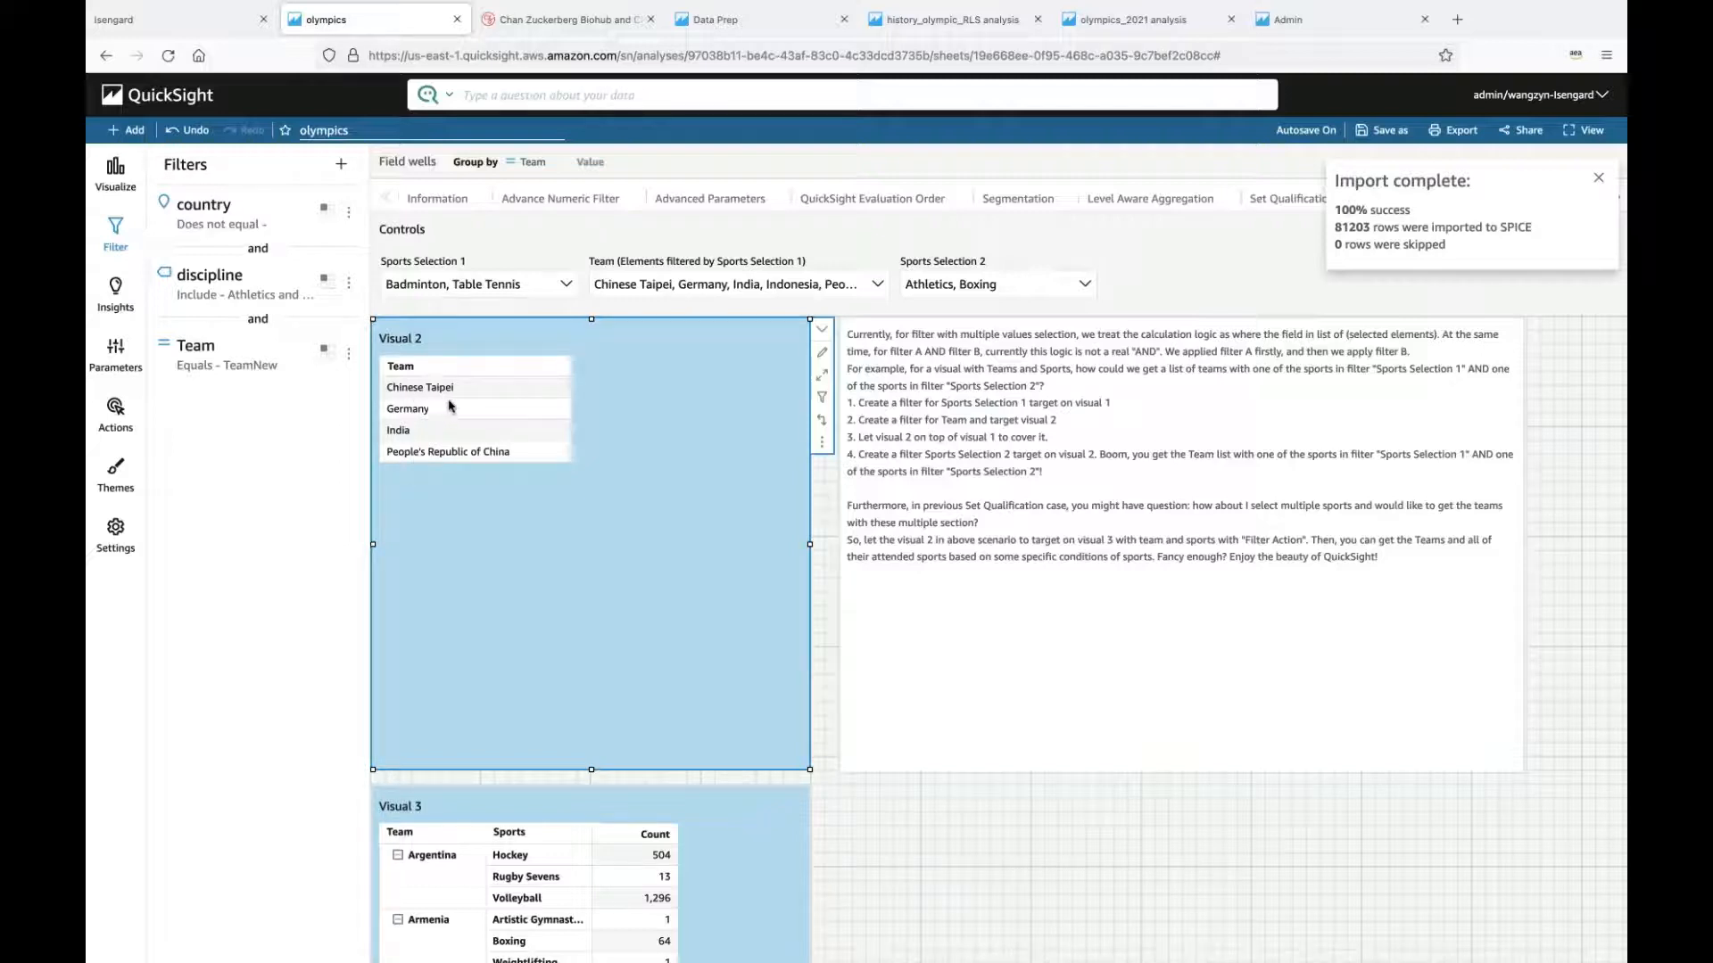
{"action": "left_click", "coordinate": [120, 412]}
{"action": "left_click", "coordinate": [343, 241]}
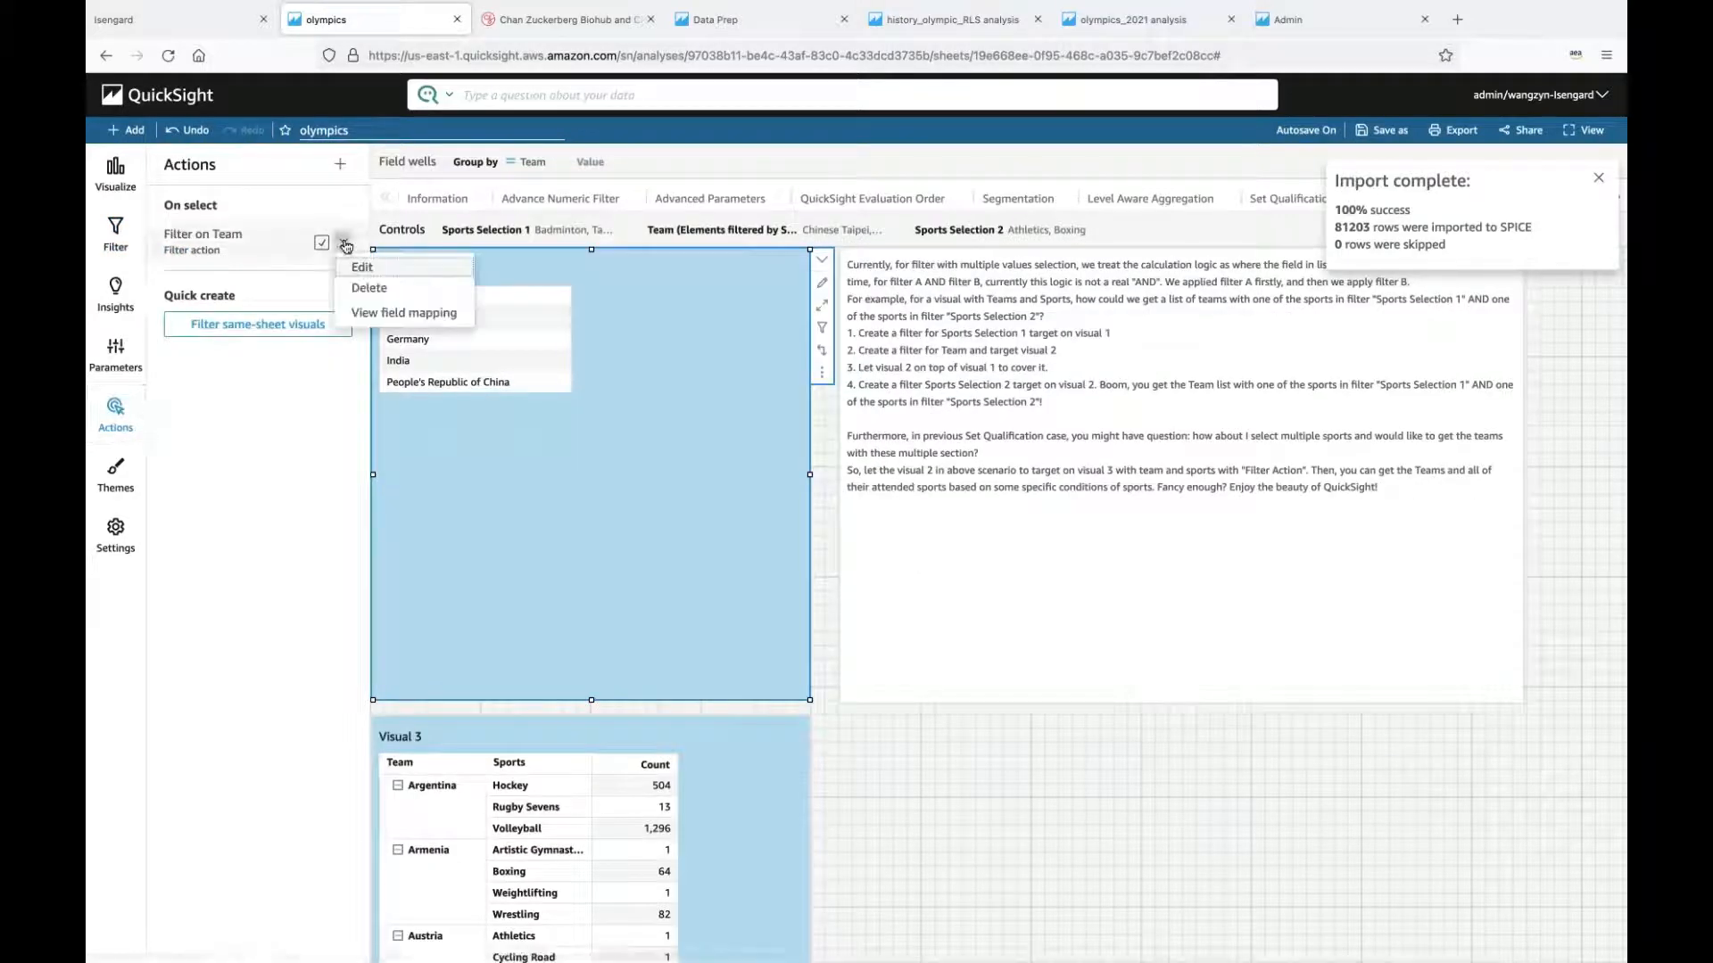
{"action": "left_click", "coordinate": [362, 268]}
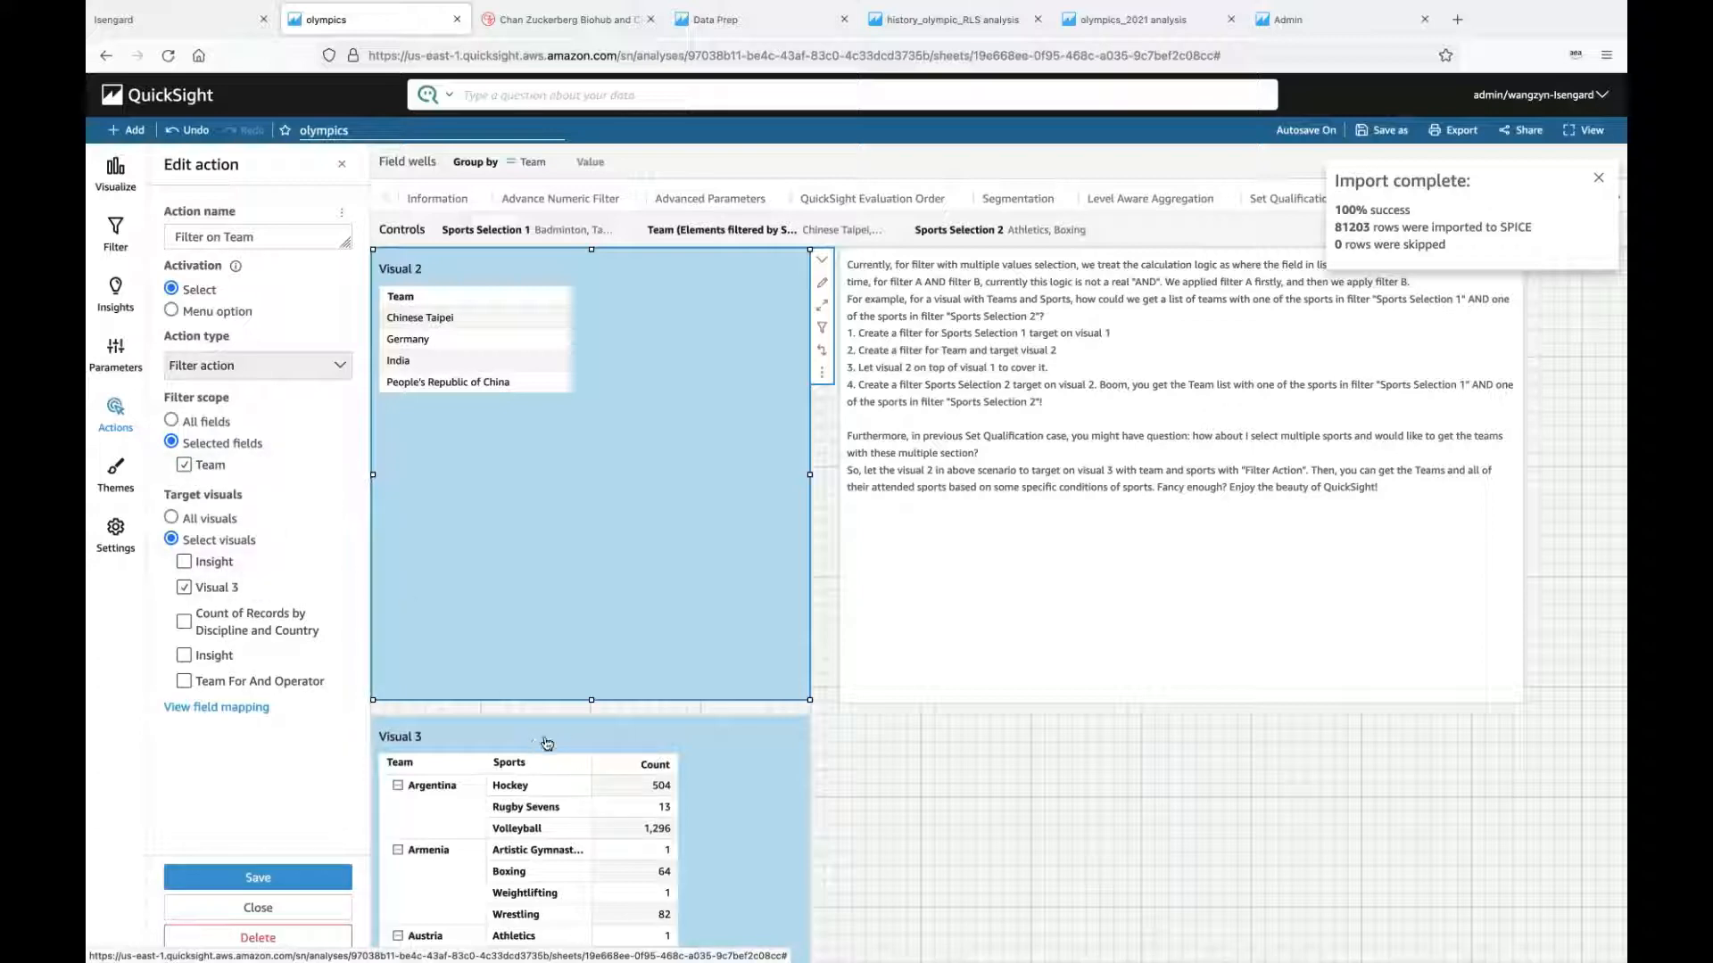
{"action": "left_click", "coordinate": [312, 879]}
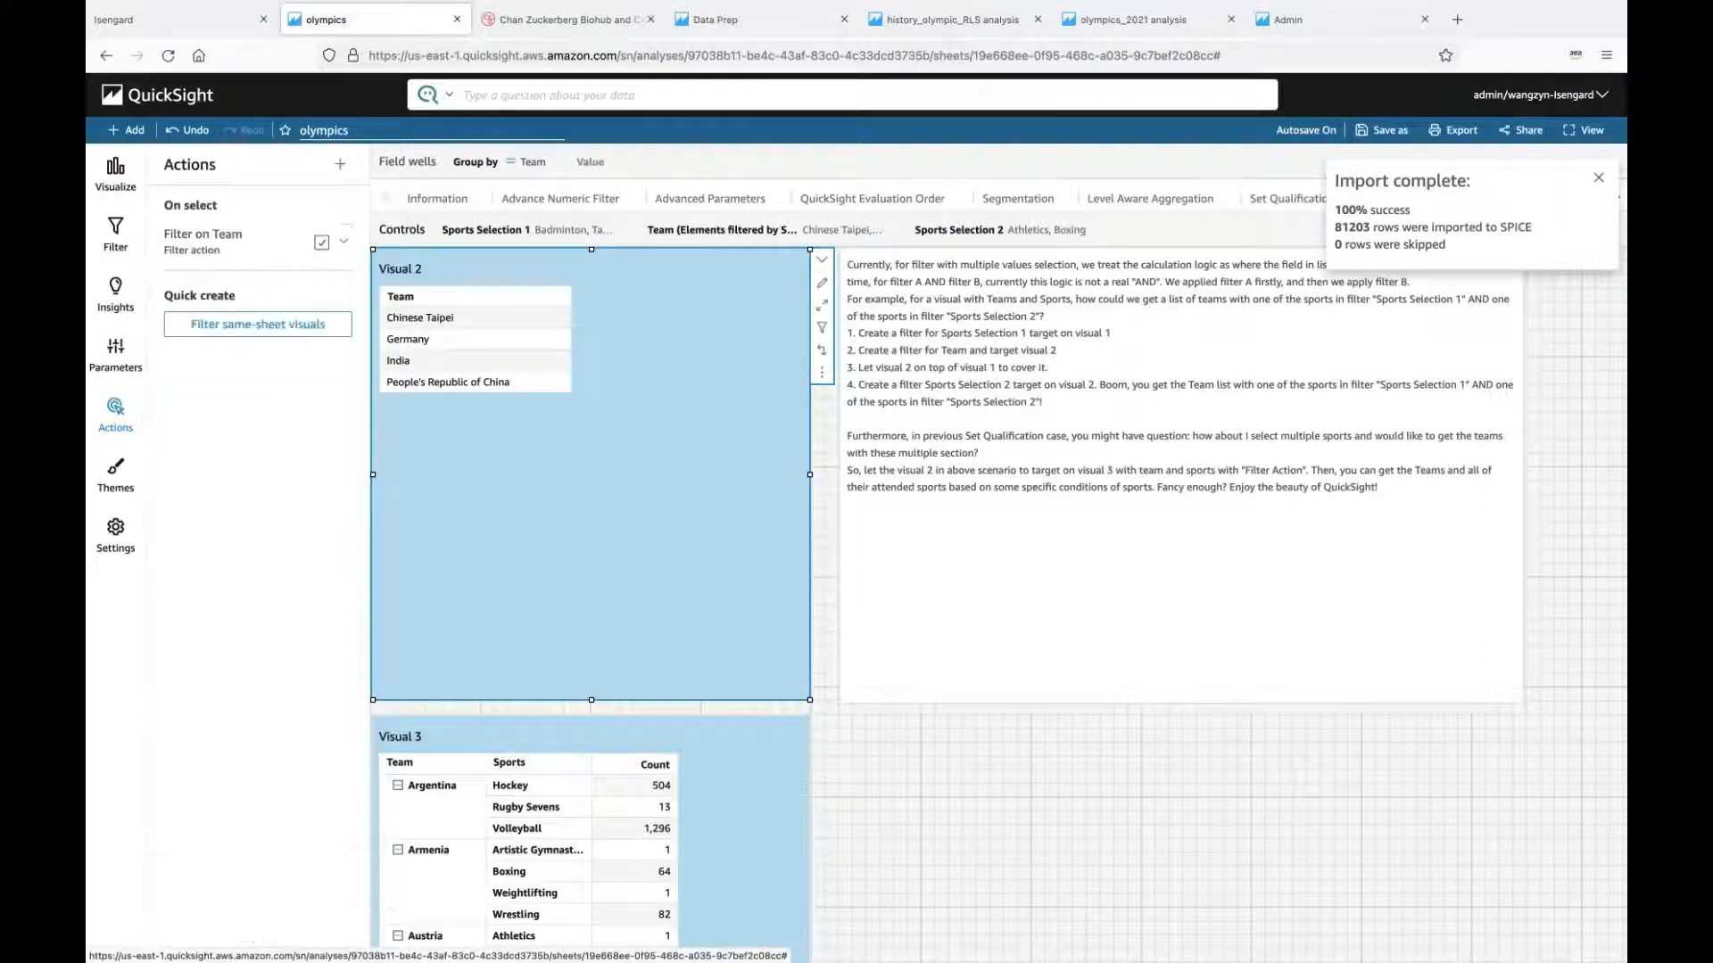
Step: Filter Visual 3 by selecting Germany in Visual 2, and examine the sports listed for that team
{"action": "left_click", "coordinate": [429, 345]}
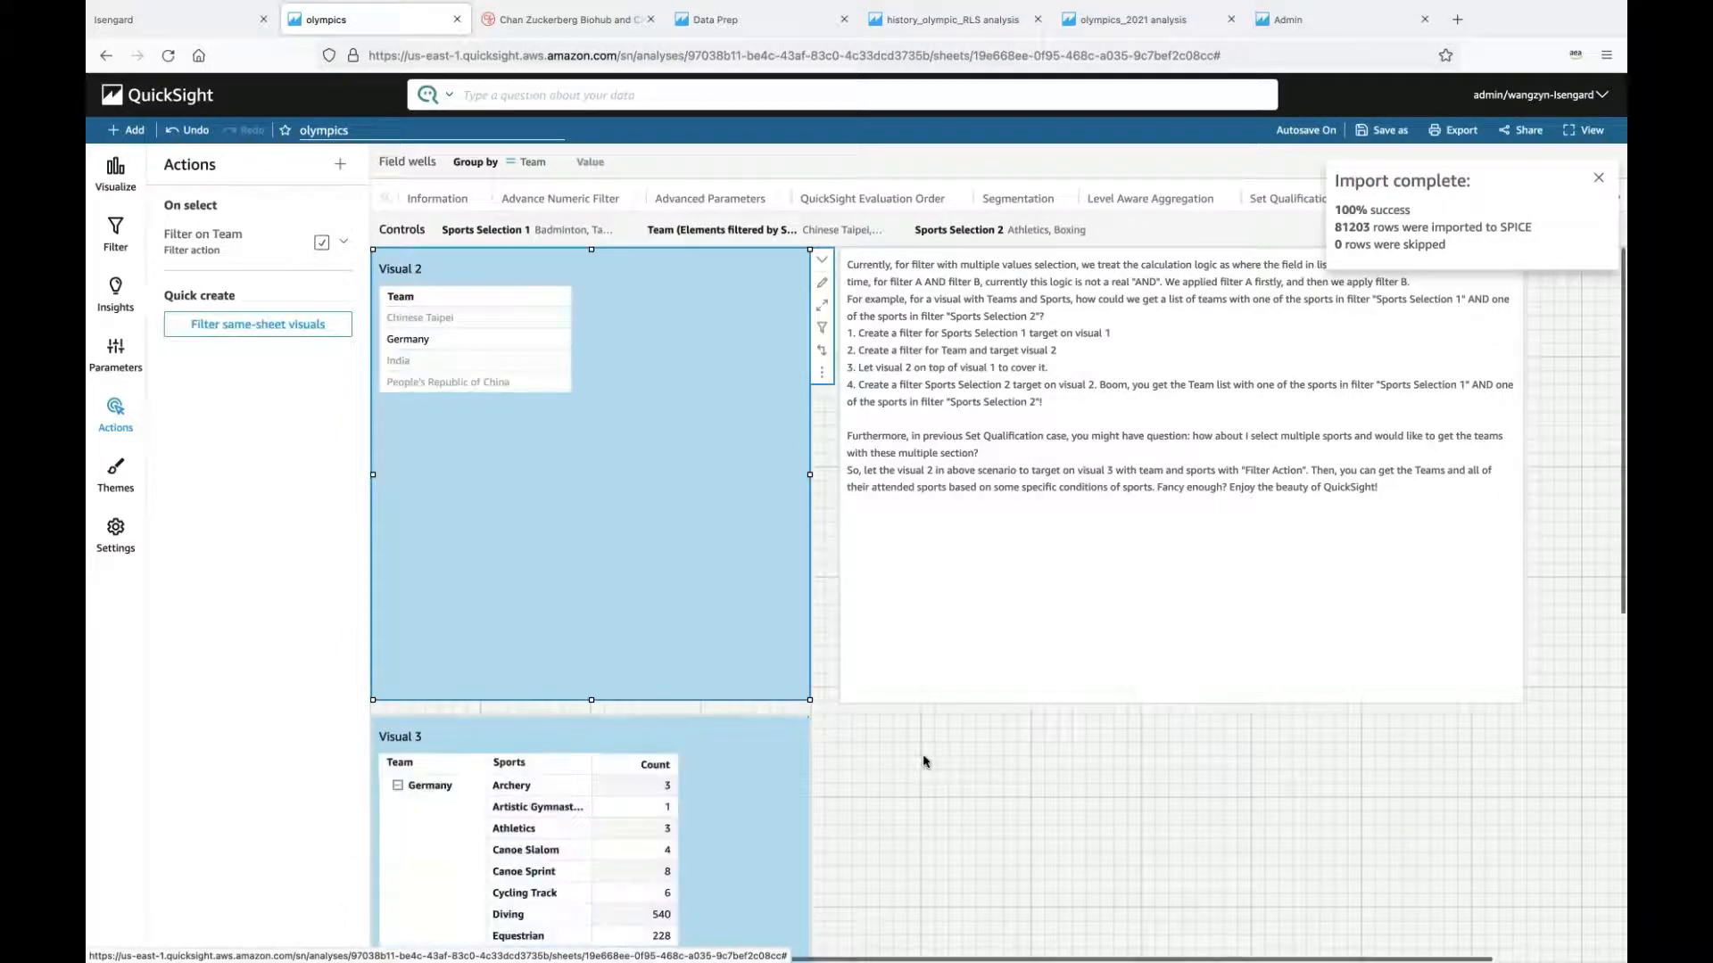
{"action": "scroll", "coordinate": [924, 760], "scroll_direction": "down", "scroll_amount": 1}
{"action": "scroll", "coordinate": [924, 760], "scroll_direction": "down", "scroll_amount": 4}
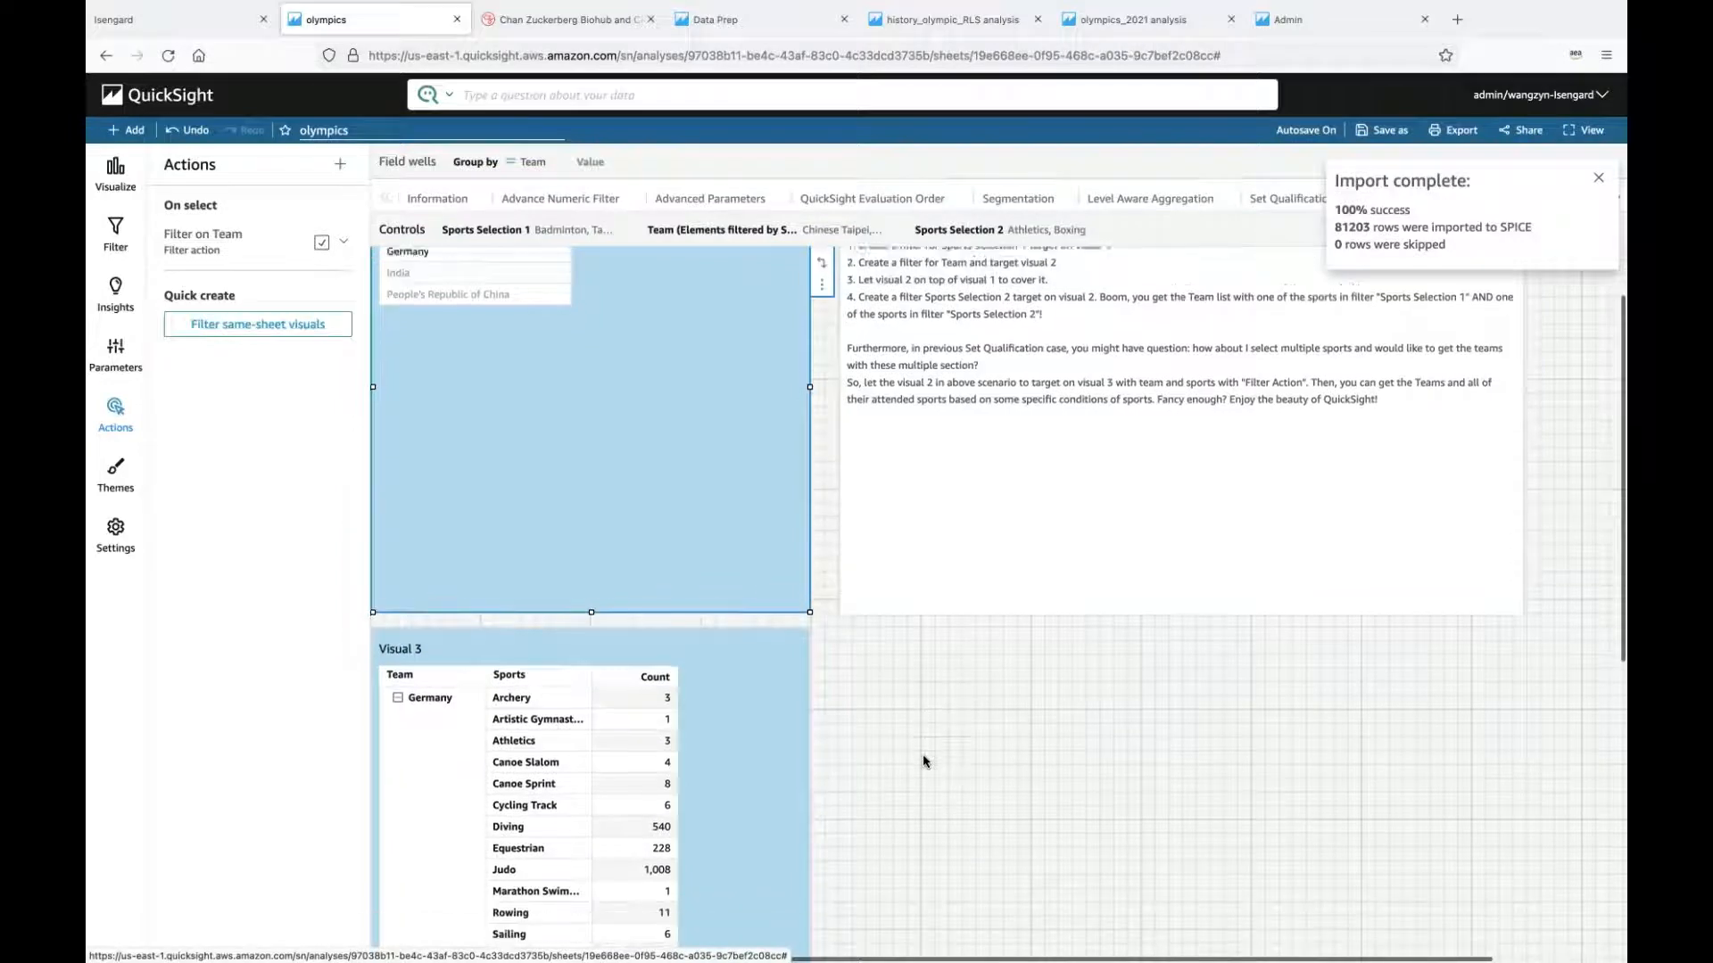
{"action": "scroll", "coordinate": [925, 760], "scroll_direction": "down", "scroll_amount": 1}
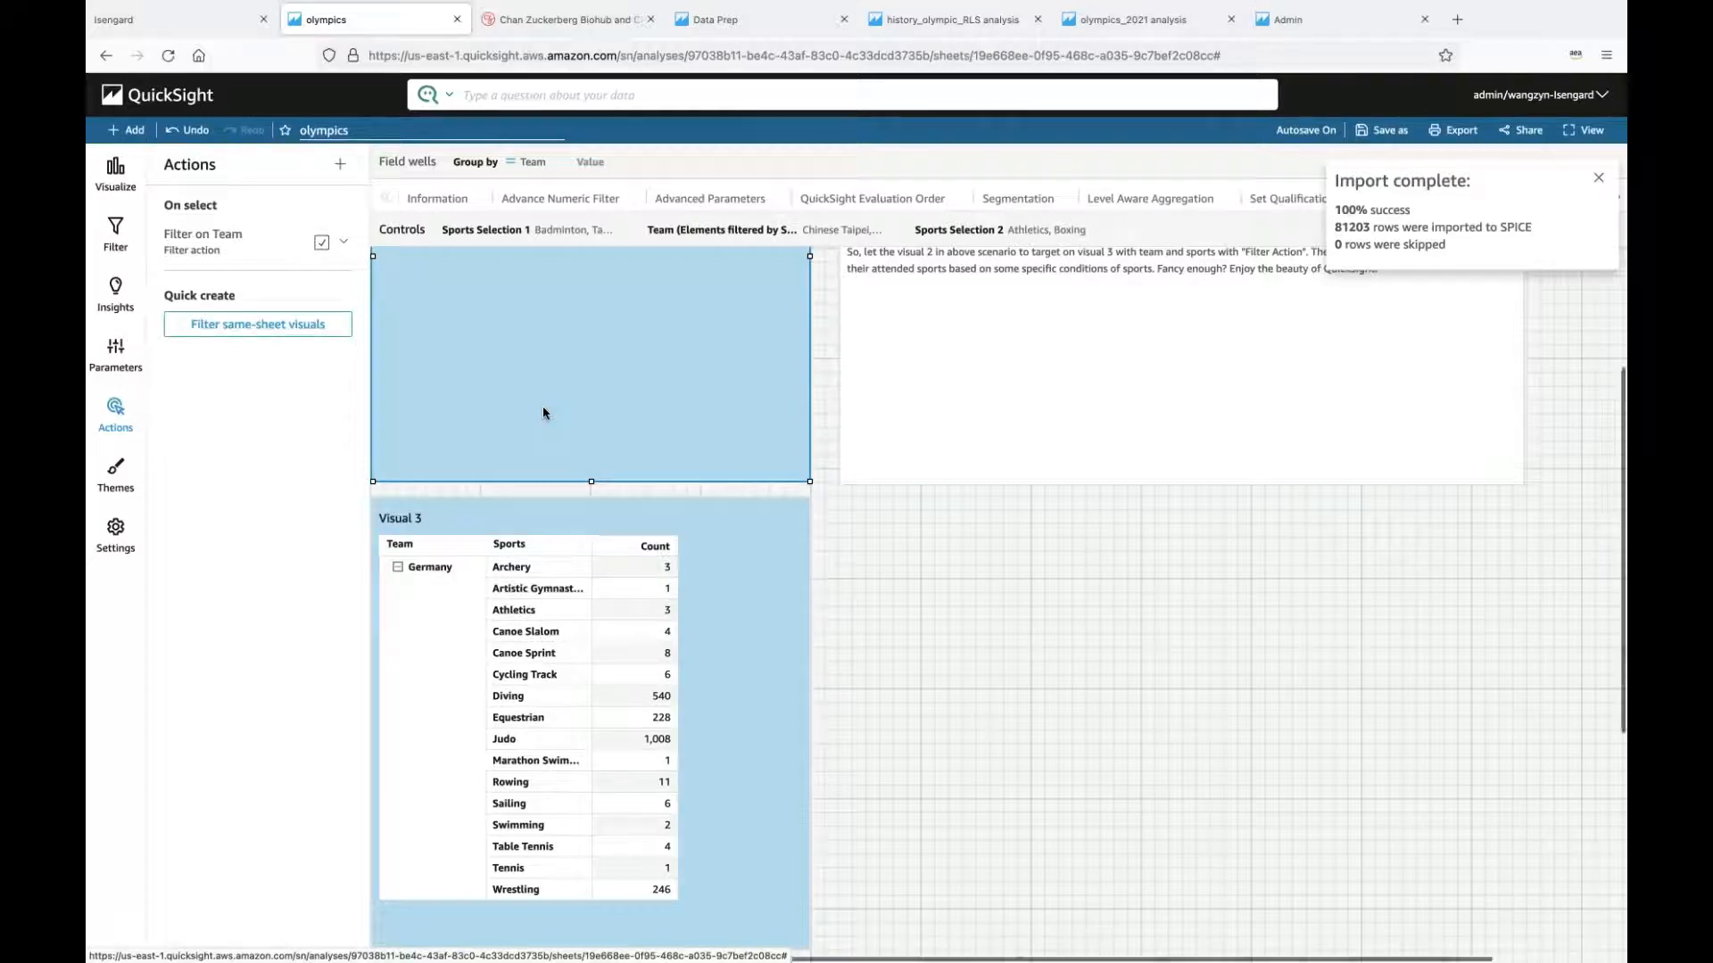
{"action": "scroll", "coordinate": [543, 413], "scroll_direction": "up", "scroll_amount": 3}
{"action": "scroll", "coordinate": [542, 413], "scroll_direction": "up", "scroll_amount": 1}
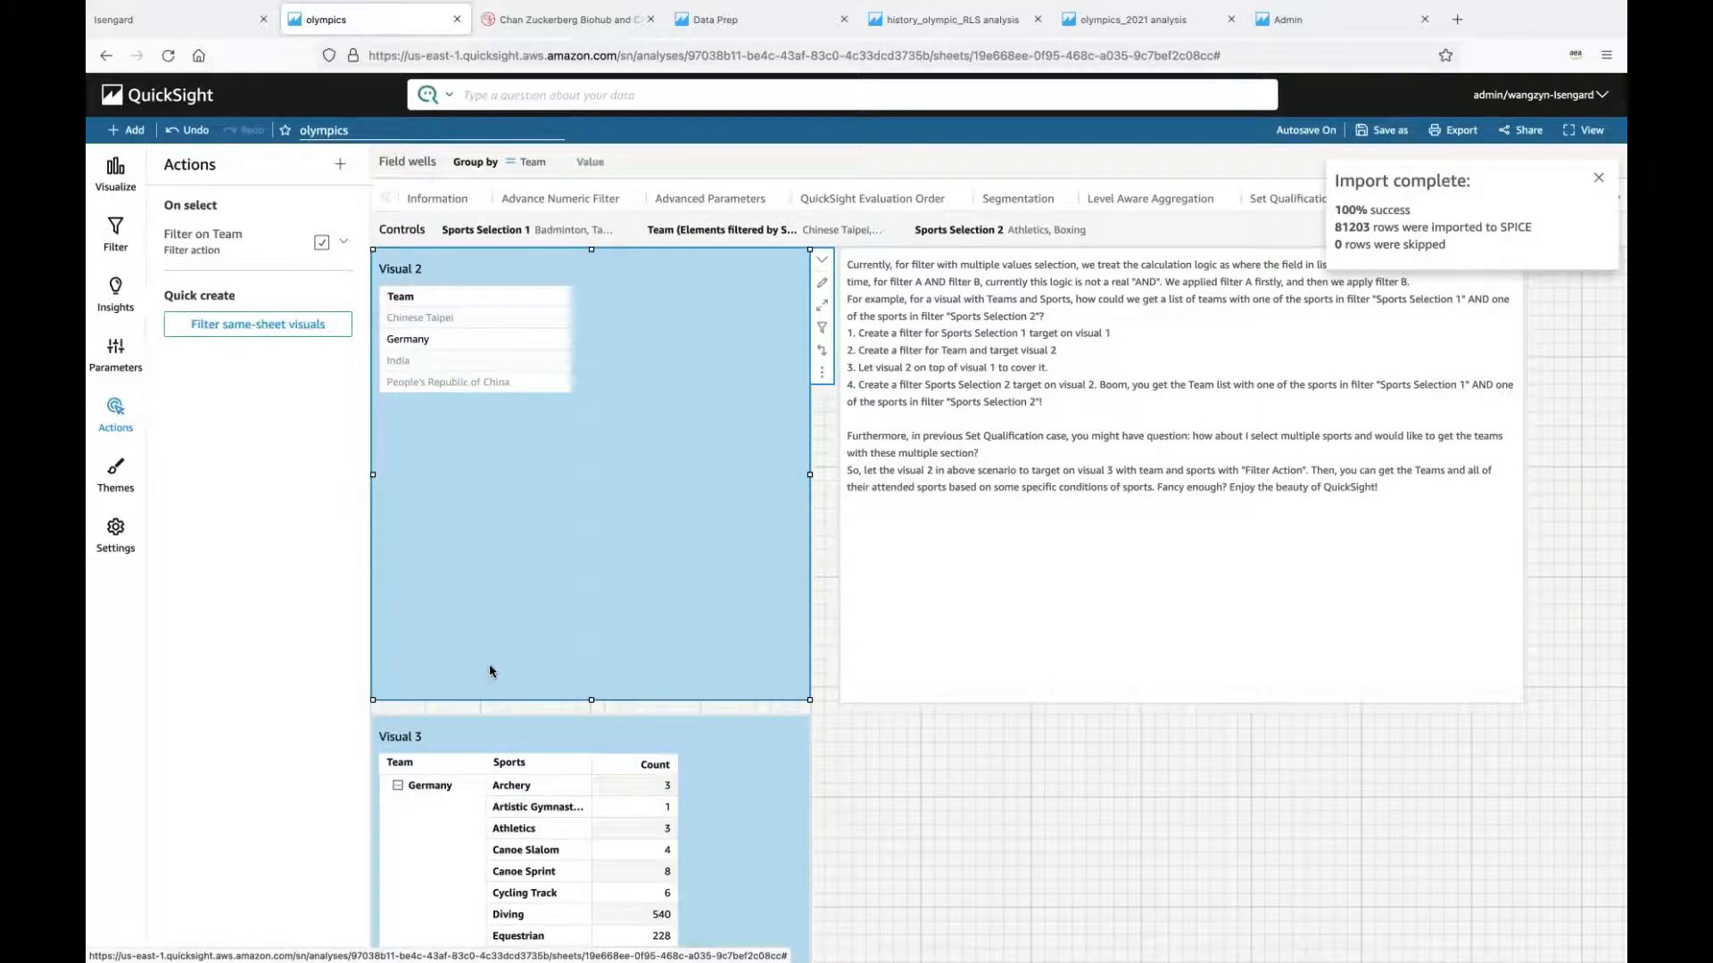
{"action": "scroll", "coordinate": [505, 816], "scroll_direction": "down", "scroll_amount": 2}
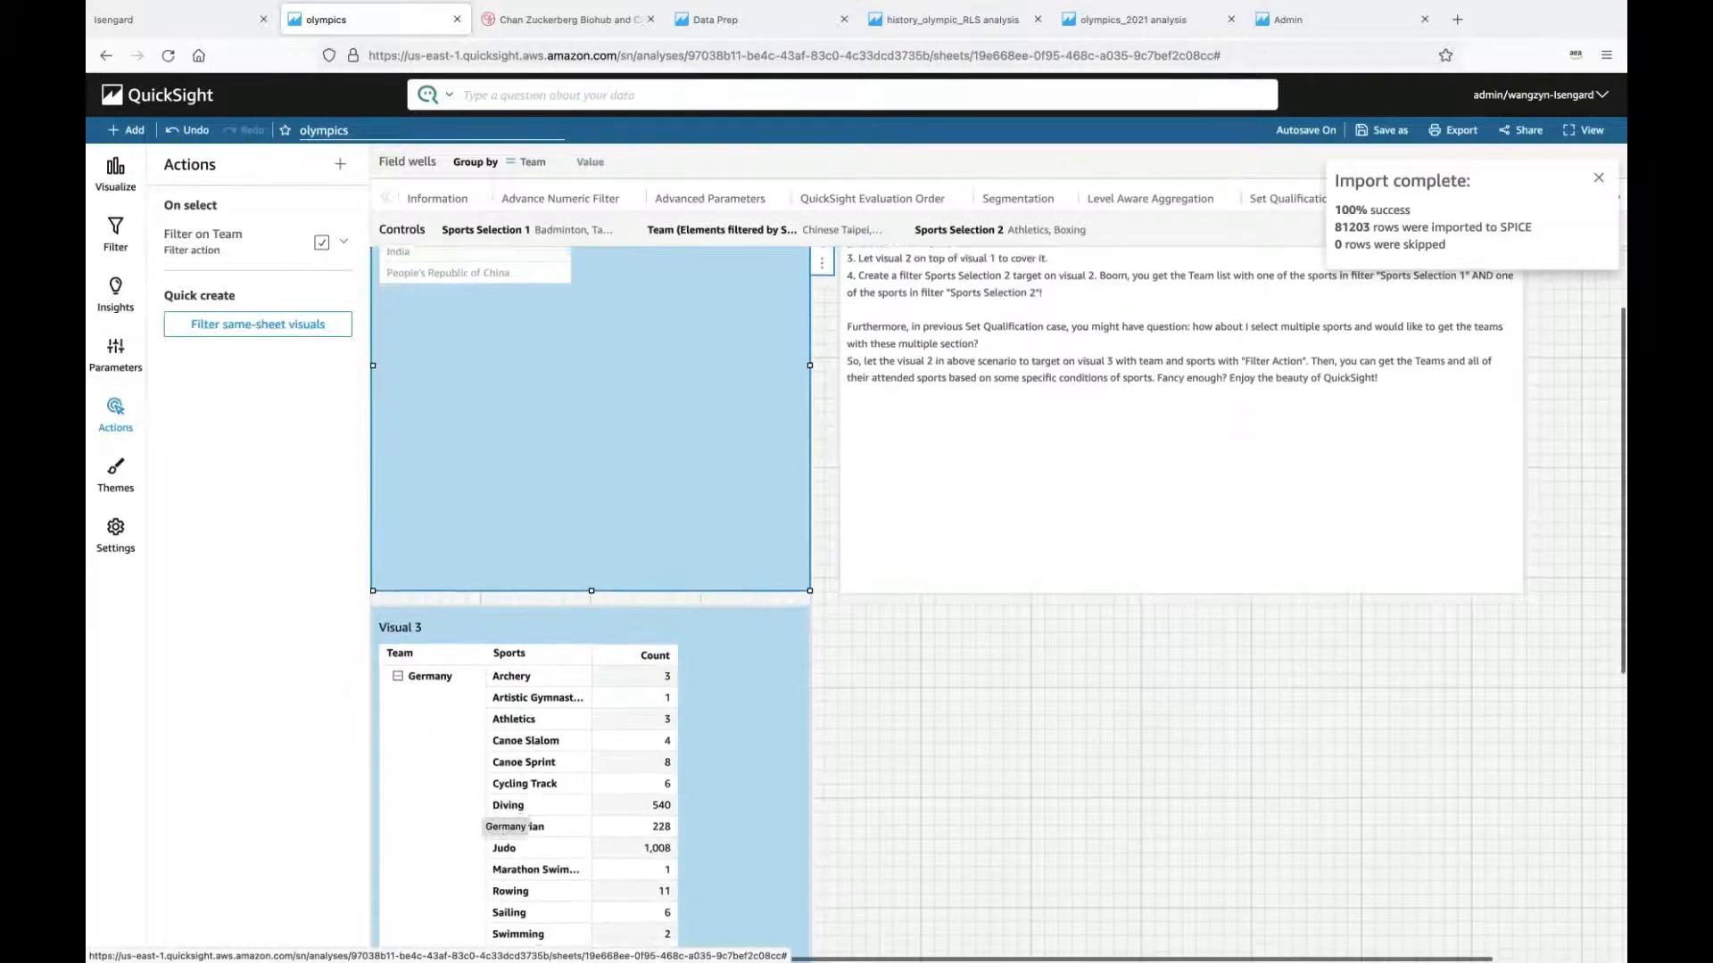
{"action": "scroll", "coordinate": [505, 816], "scroll_direction": "down", "scroll_amount": 1}
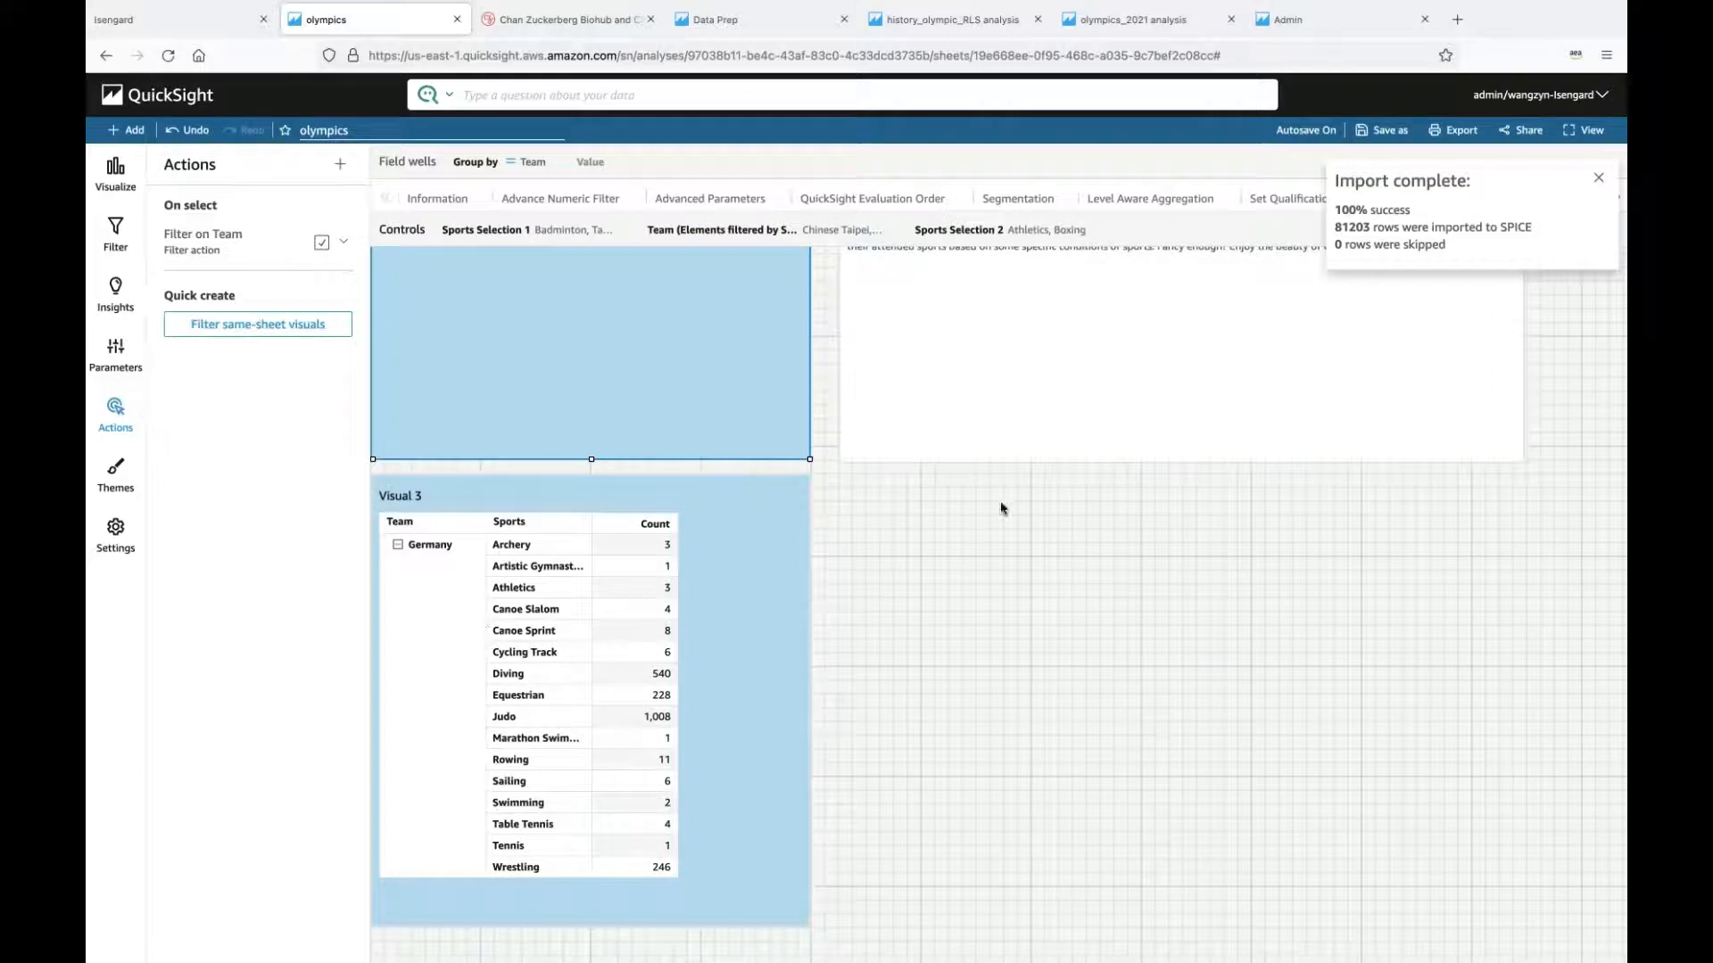
{"action": "scroll", "coordinate": [1019, 591], "scroll_direction": "up", "scroll_amount": 3}
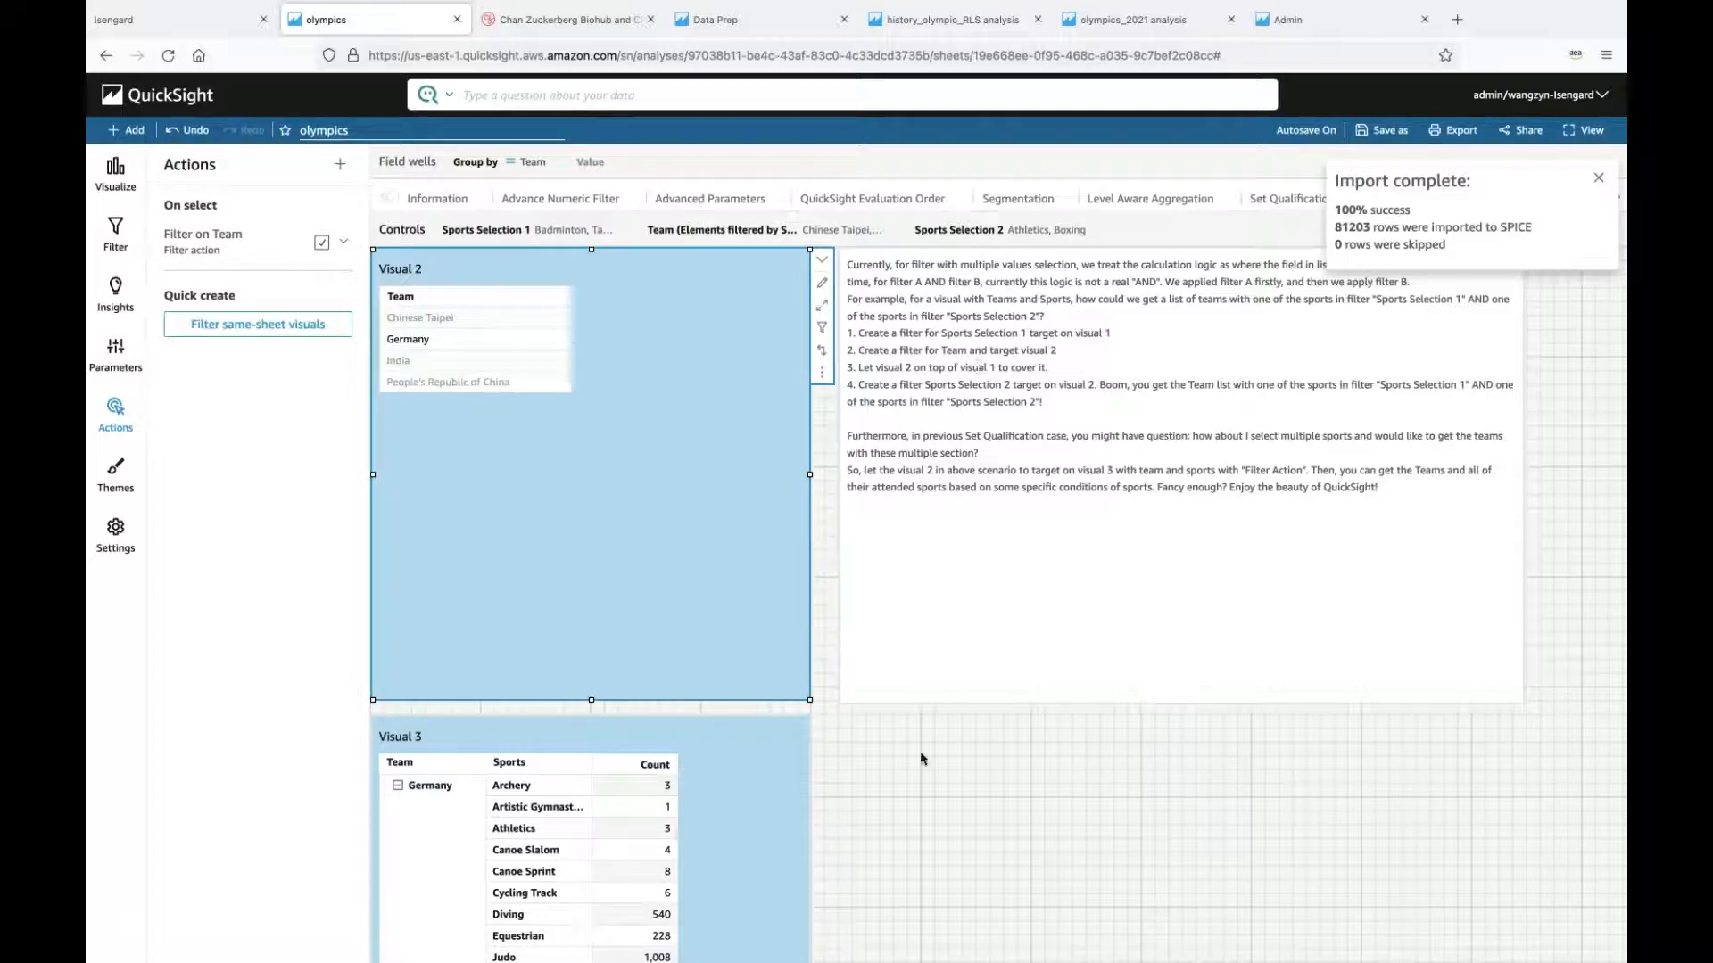
{"action": "scroll", "coordinate": [923, 759], "scroll_direction": "down", "scroll_amount": 1}
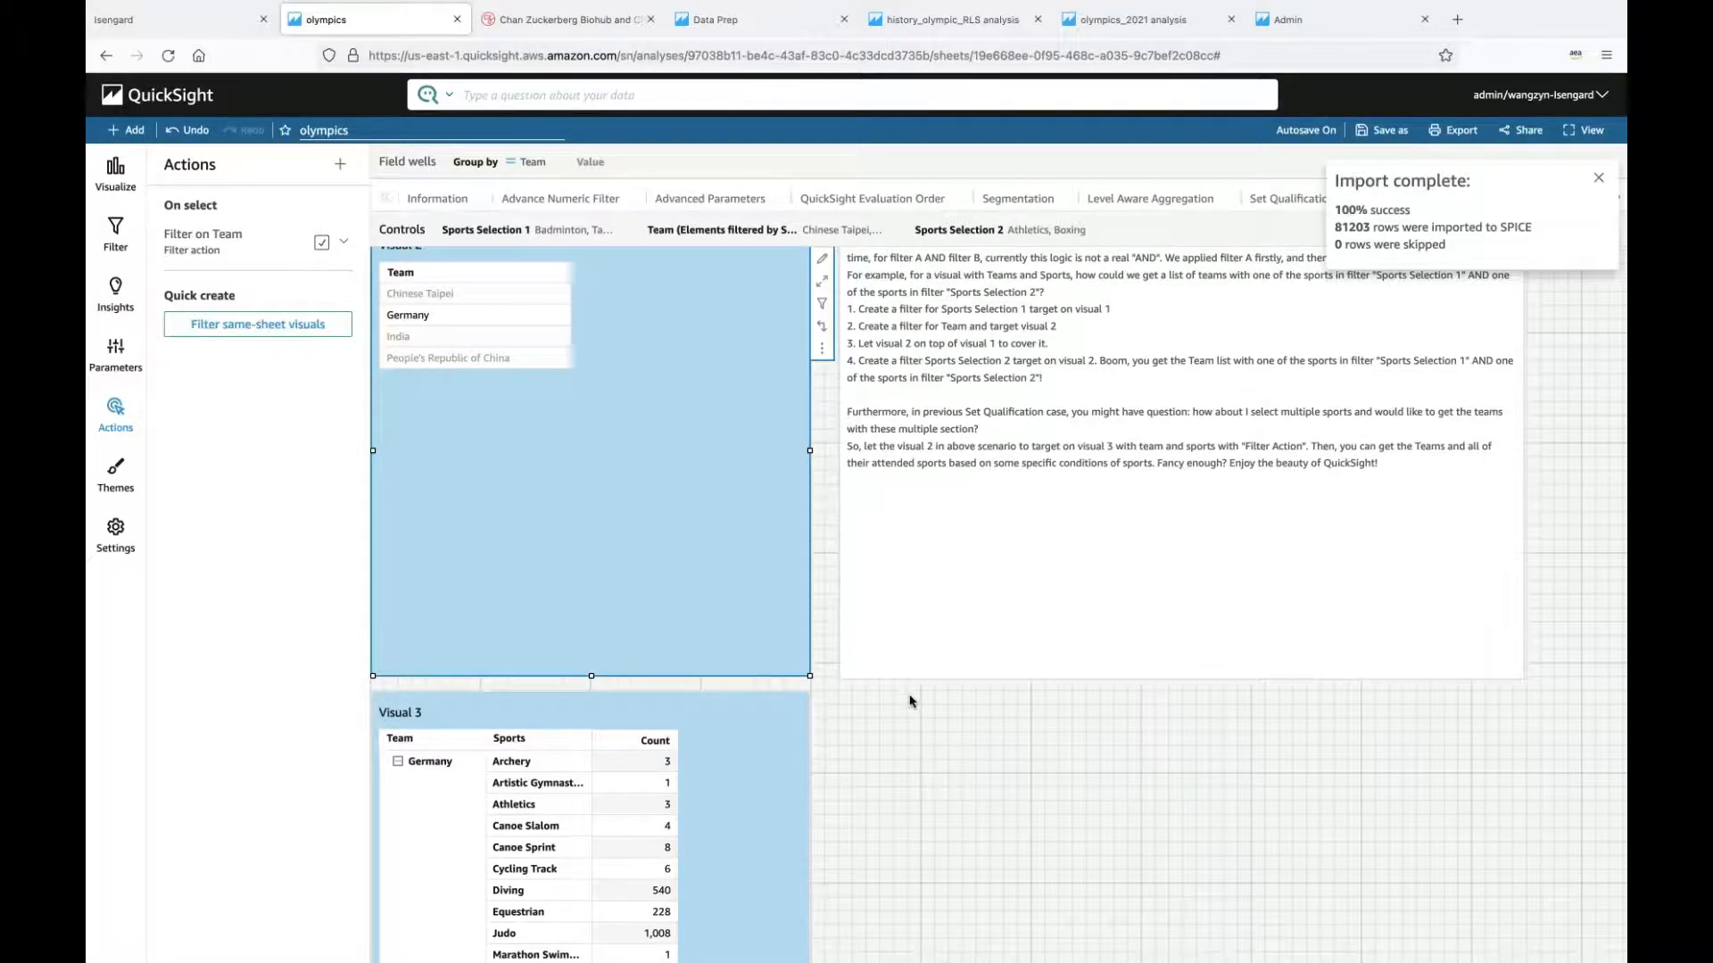
{"action": "scroll", "coordinate": [913, 707], "scroll_direction": "up", "scroll_amount": 1}
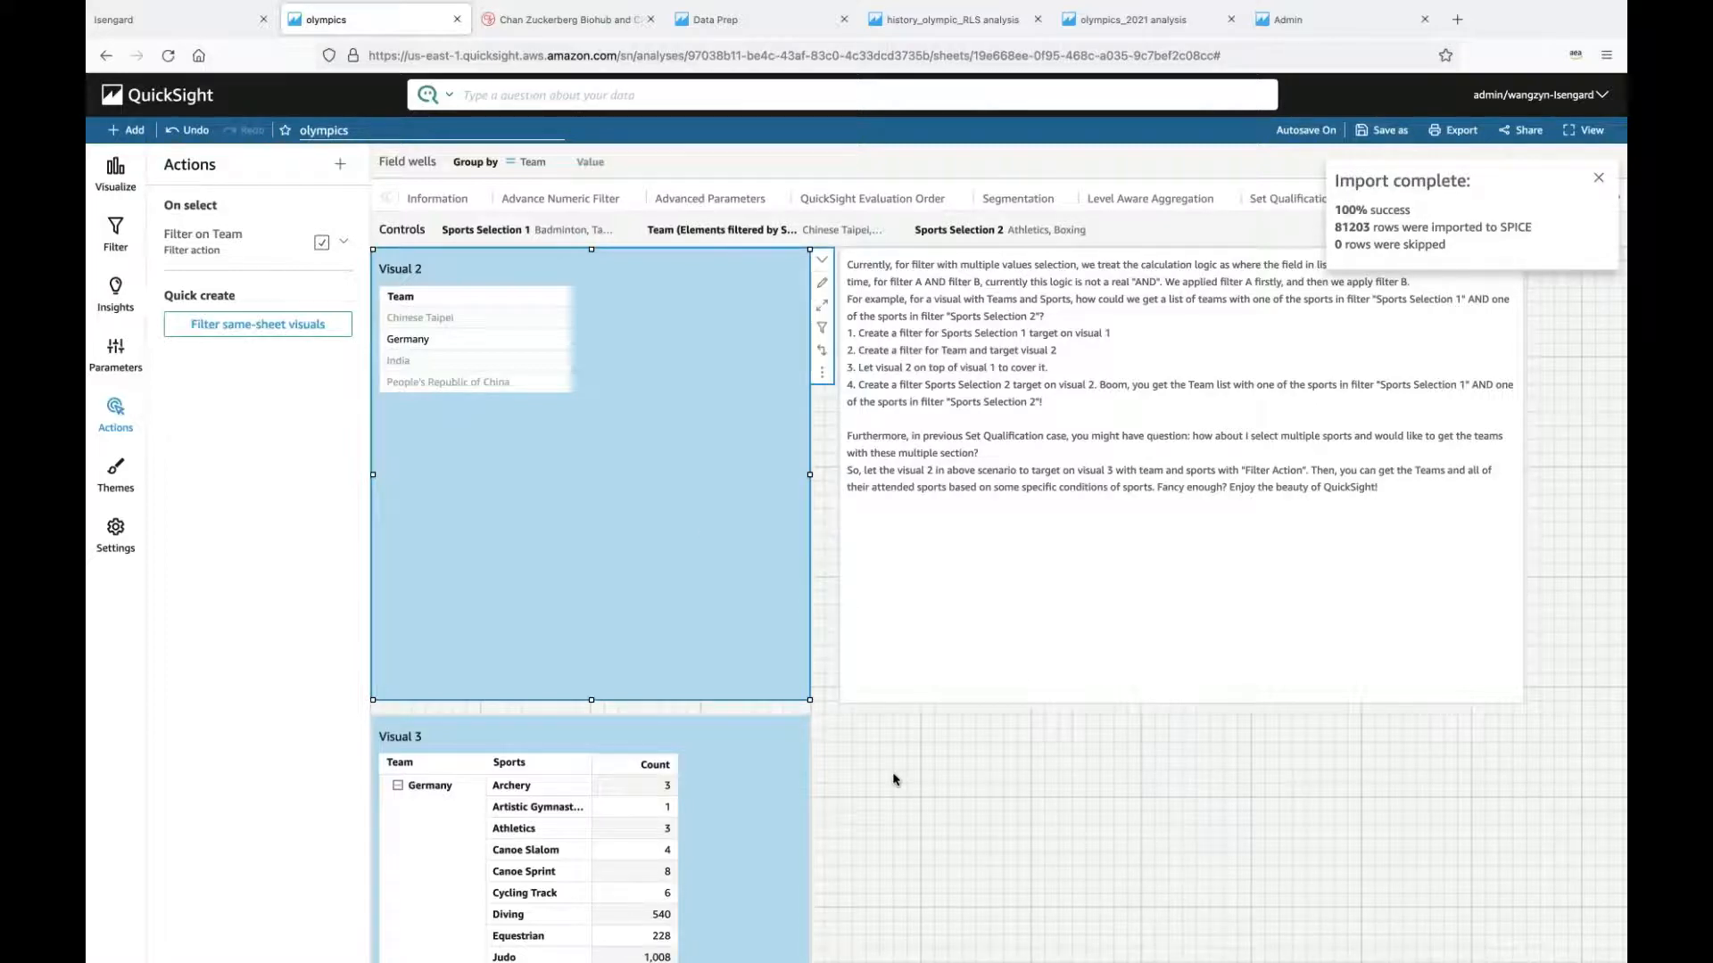
{"action": "scroll", "coordinate": [893, 780], "scroll_direction": "down", "scroll_amount": 1}
{"action": "scroll", "coordinate": [893, 779], "scroll_direction": "up", "scroll_amount": 1}
Step: Widen the Sports (elements using AND operator) control below Visual 3 to about twice its width
{"action": "scroll", "coordinate": [895, 779], "scroll_direction": "down", "scroll_amount": 6}
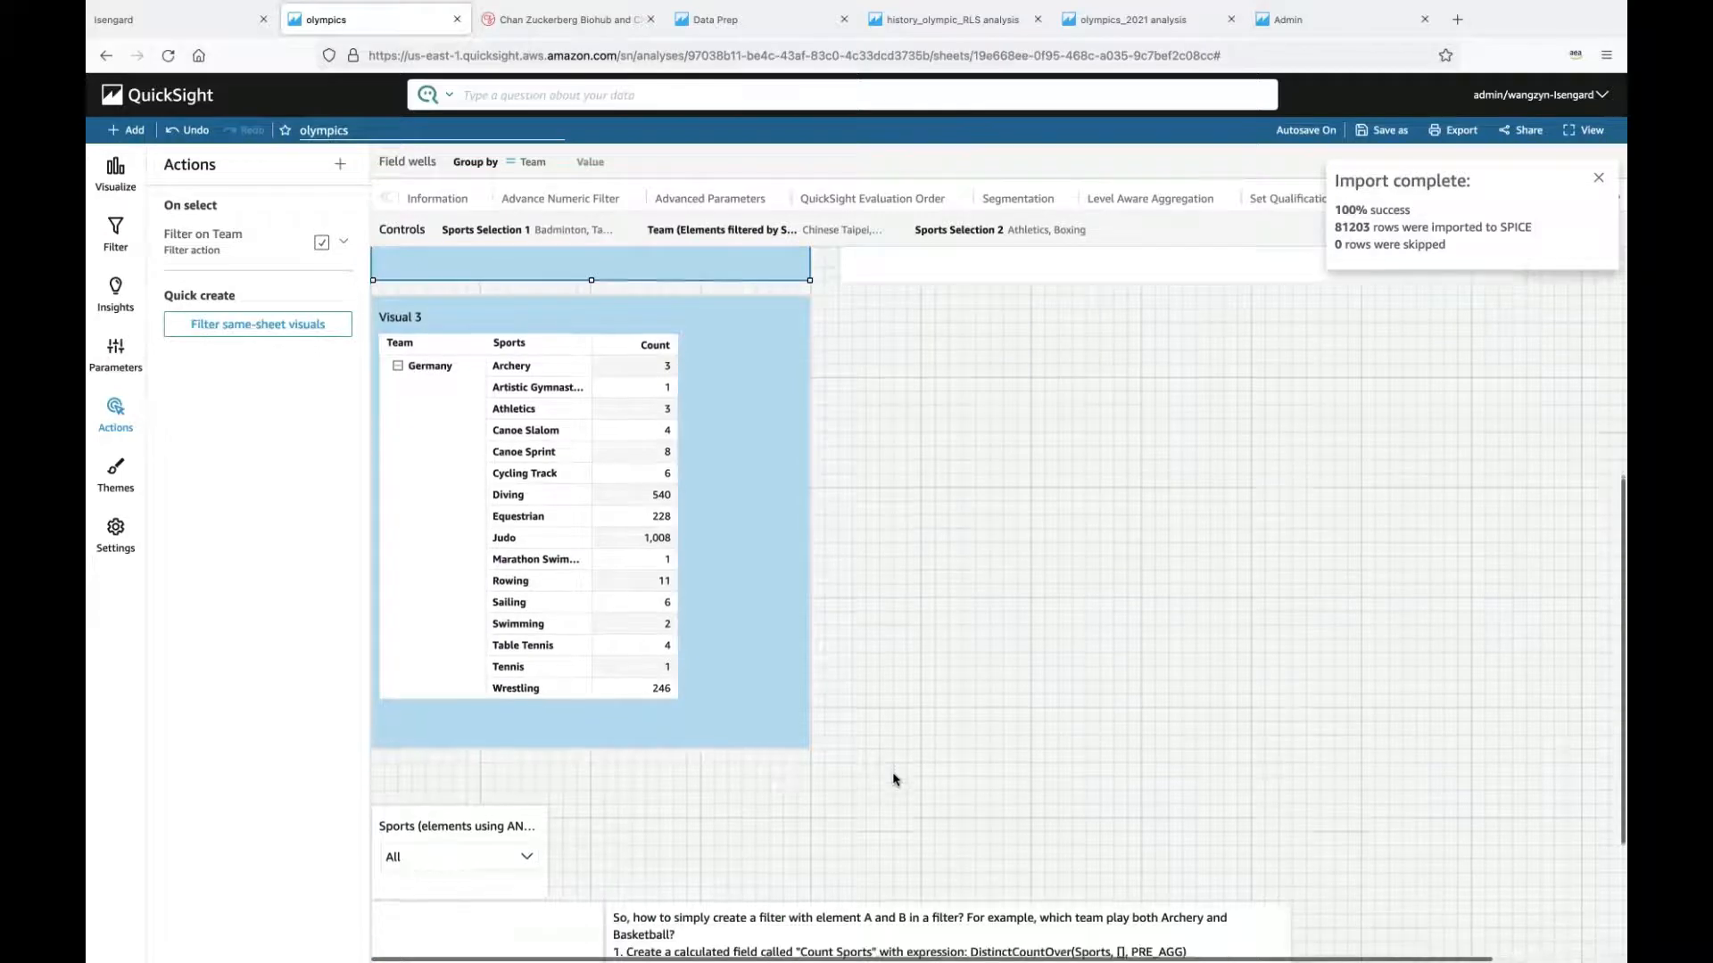
{"action": "scroll", "coordinate": [895, 779], "scroll_direction": "down", "scroll_amount": 1}
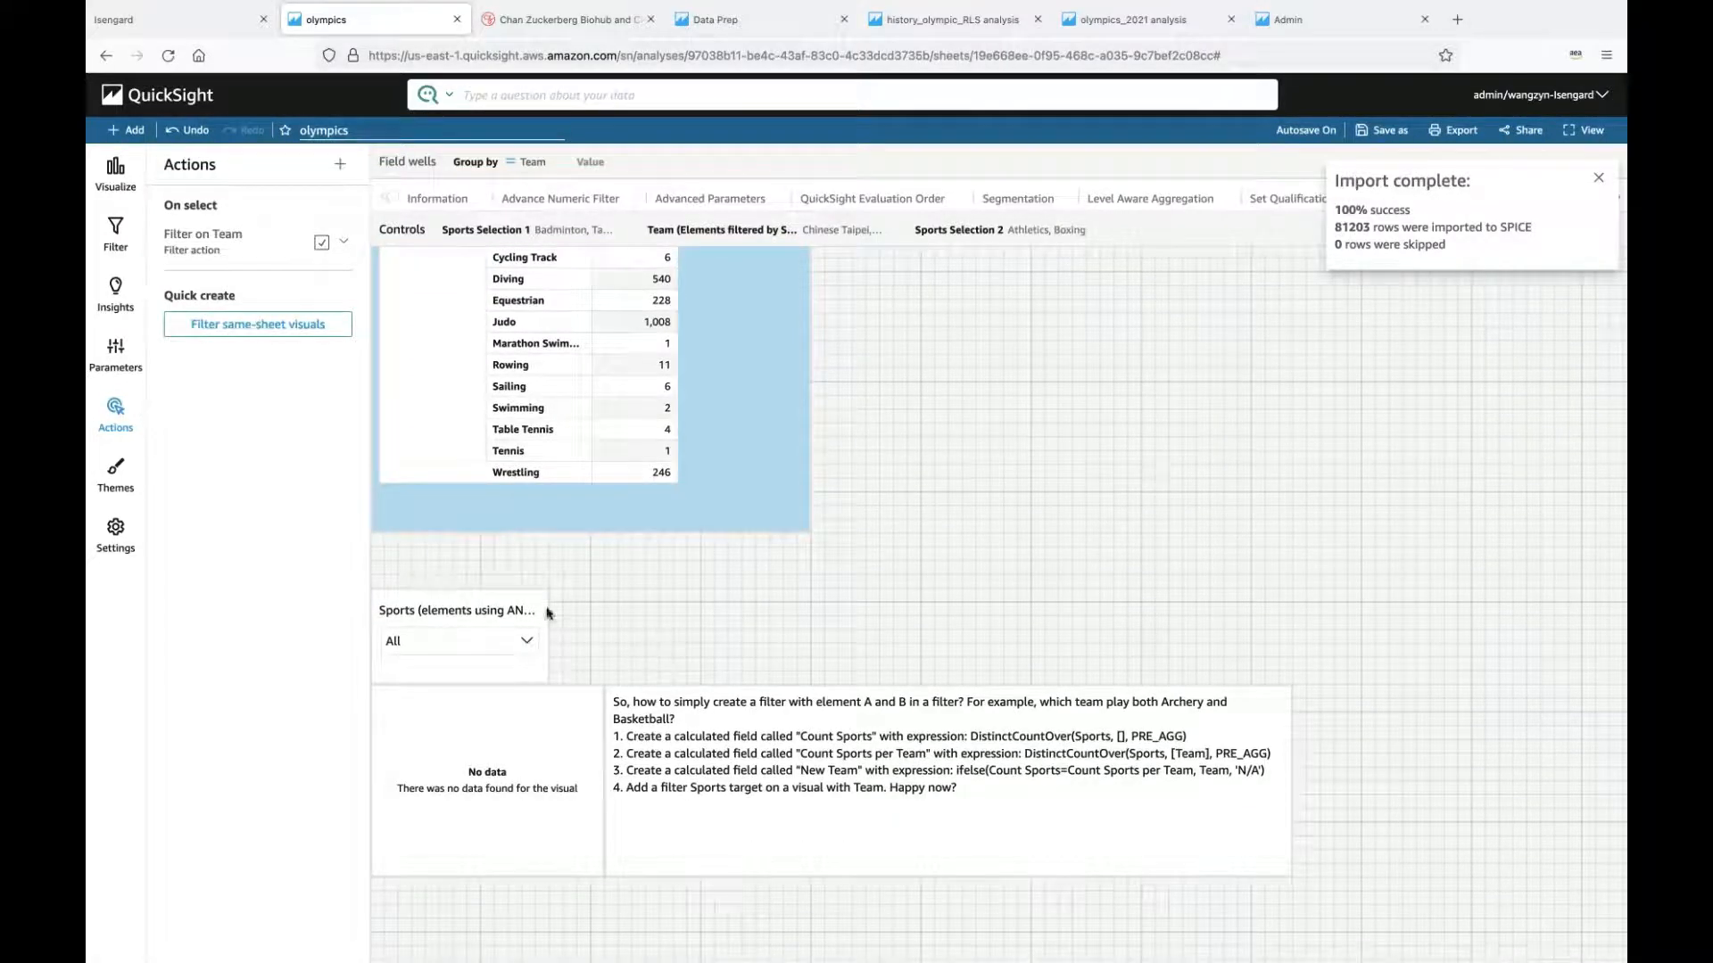
{"action": "left_click", "coordinate": [487, 600]}
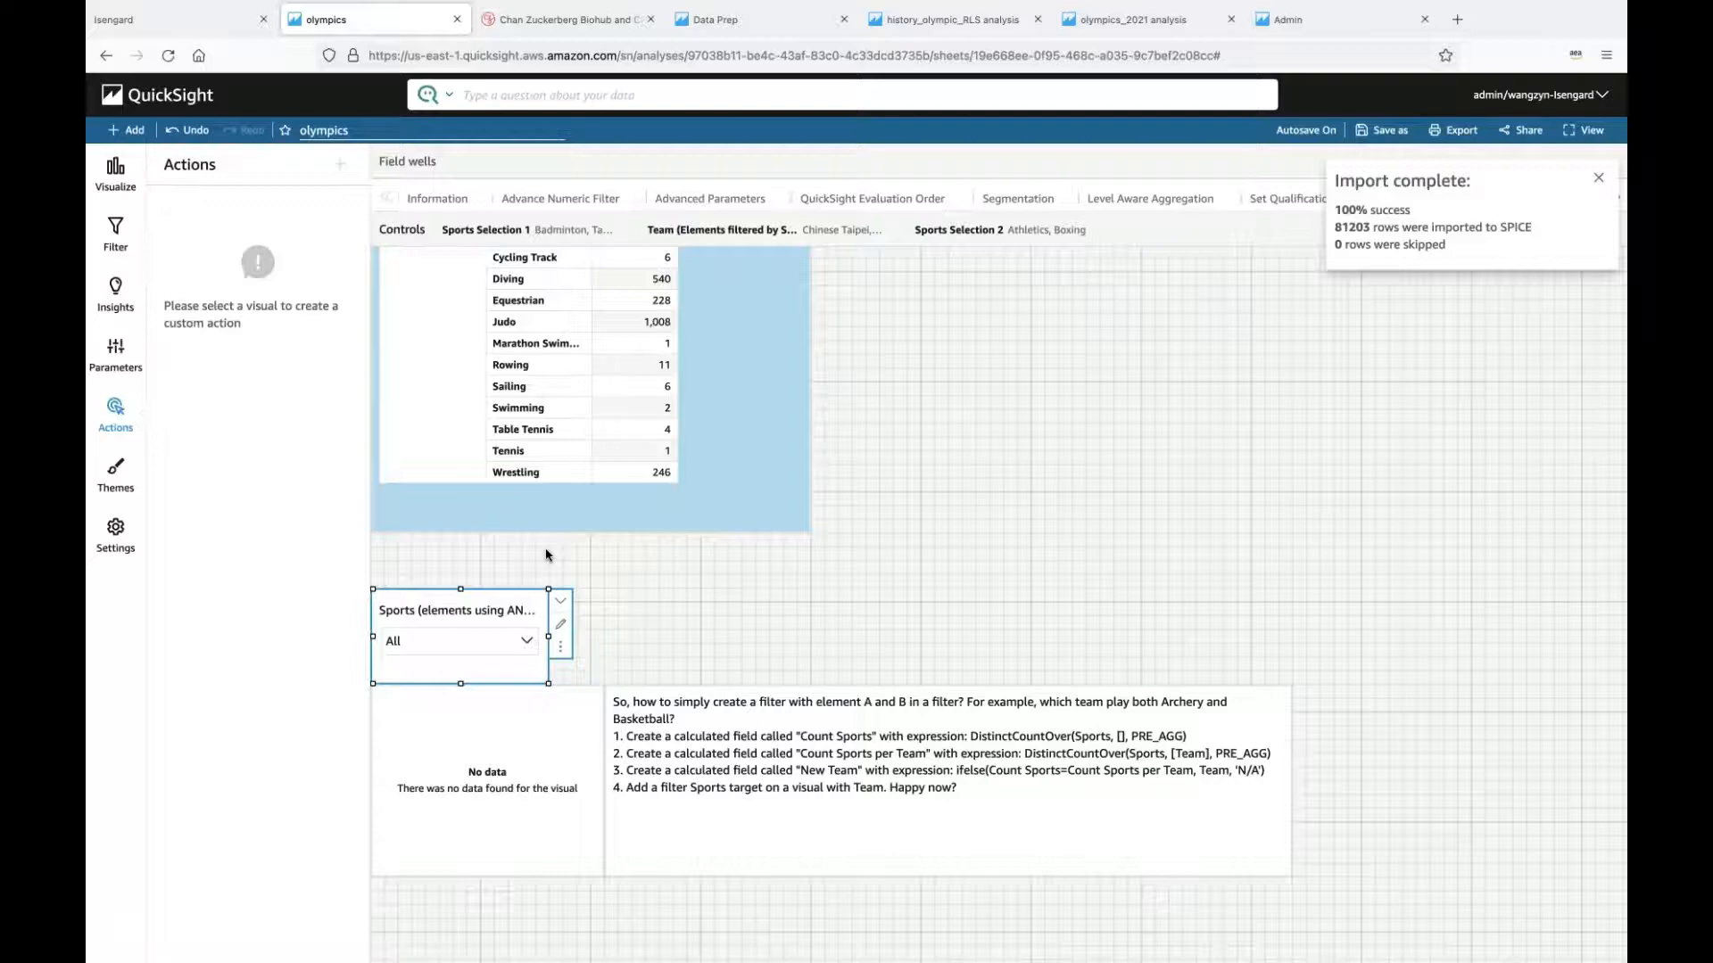
{"action": "left_click", "coordinate": [525, 644]}
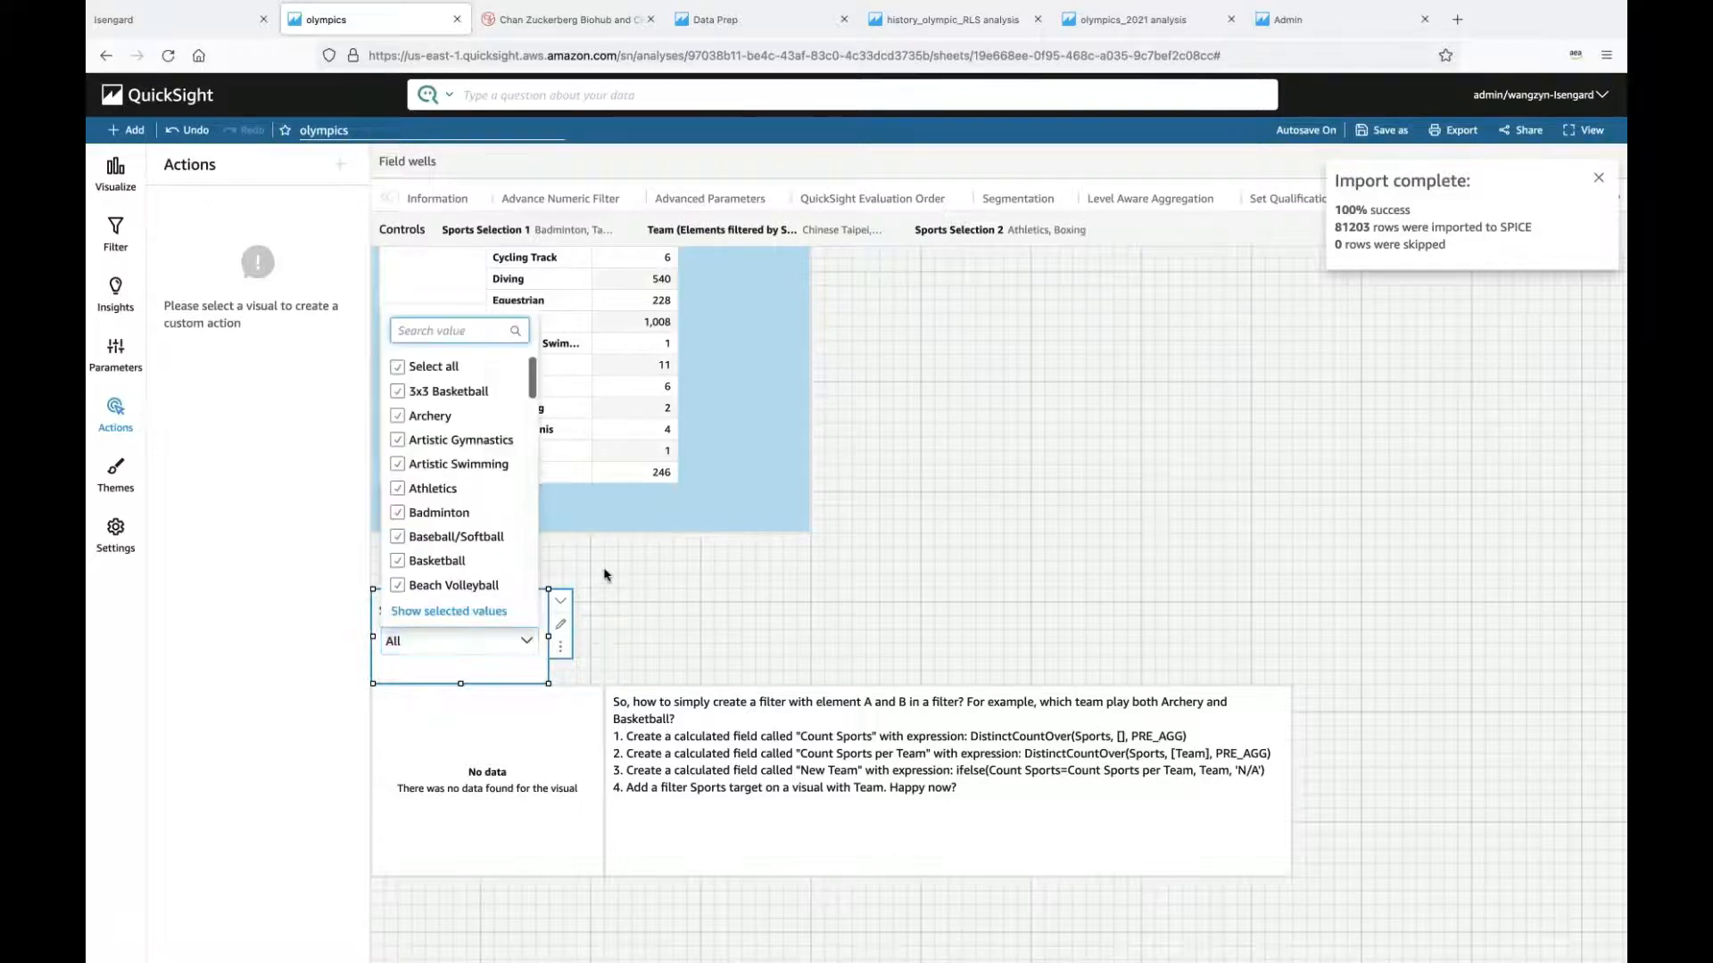
{"action": "left_click", "coordinate": [604, 576]}
{"action": "left_click", "coordinate": [520, 615]}
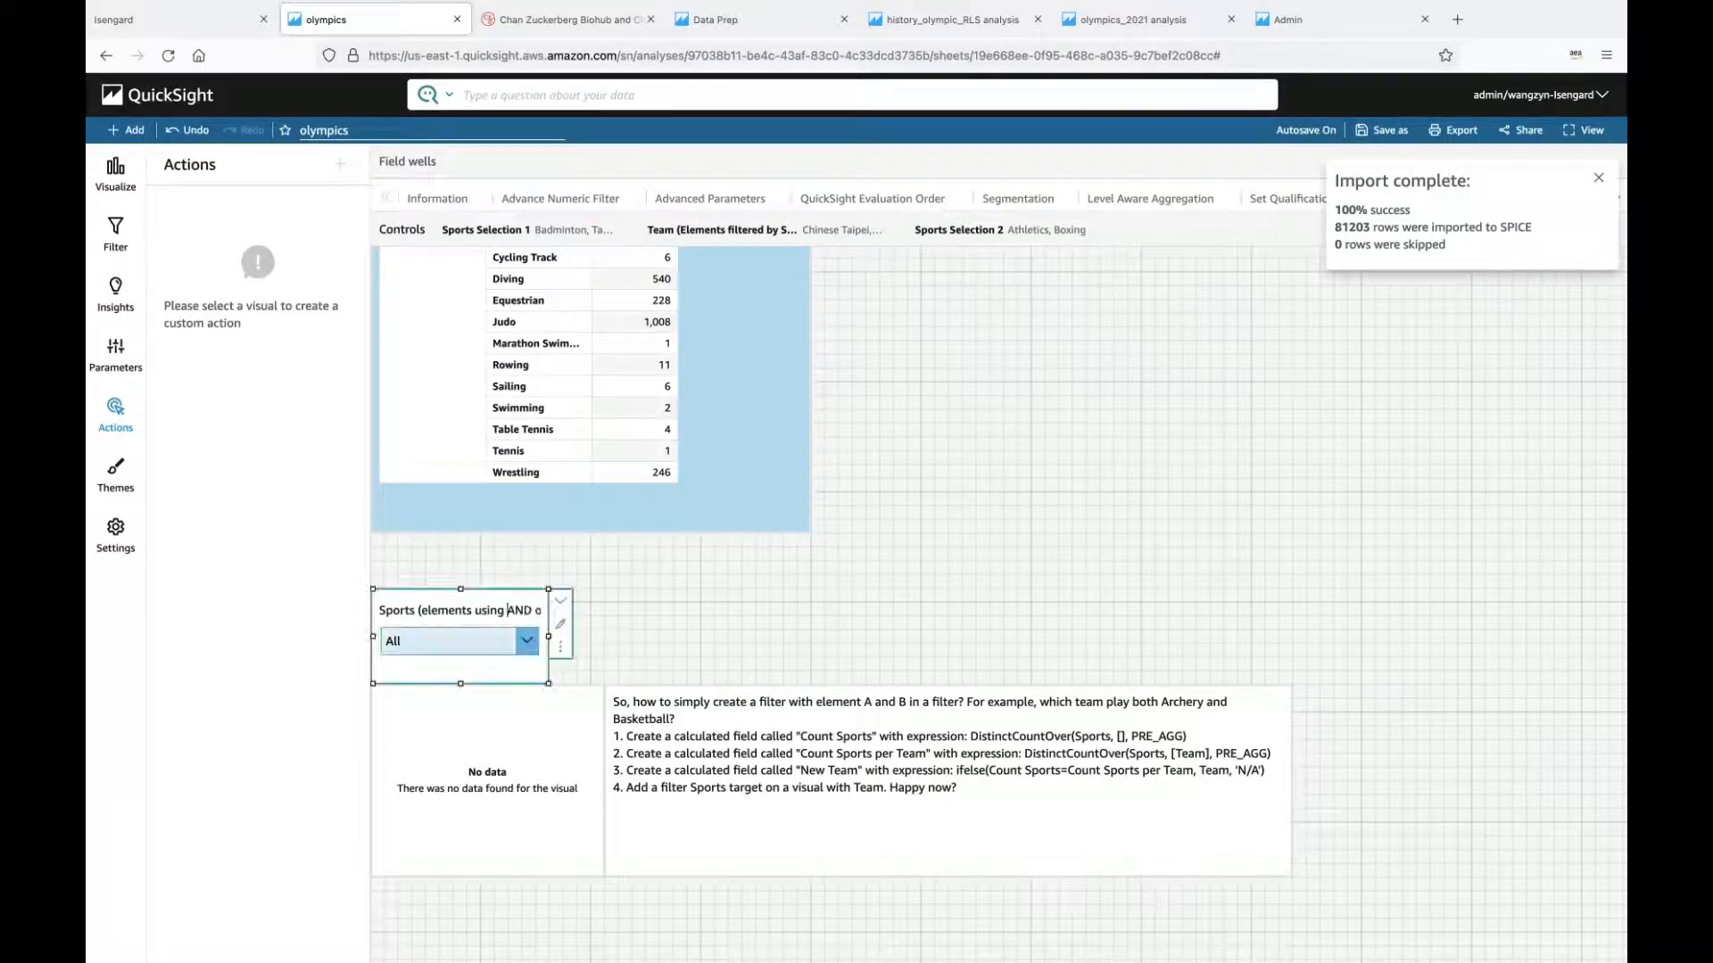
{"action": "left_click_drag", "start_coordinate": [548, 637], "coordinate": [763, 639]}
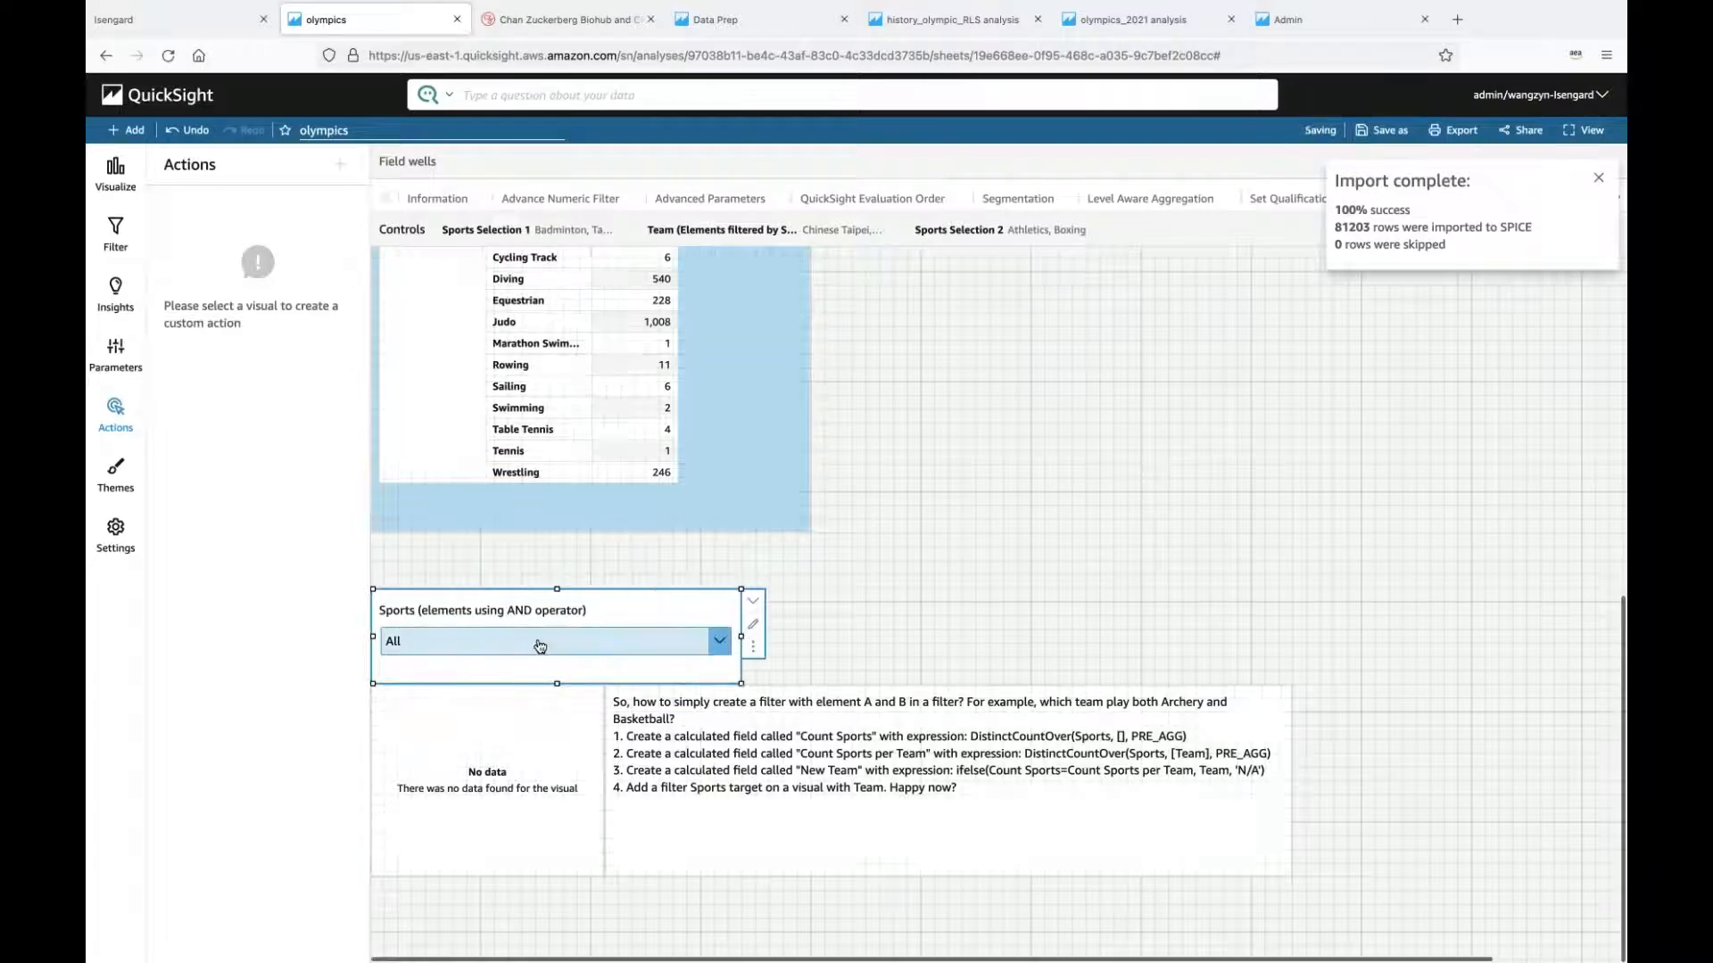
Step: Clear all values of the Sports (elements using AND operator) control and select only Archery, Athletics and Badminton
{"action": "left_click", "coordinate": [537, 644]}
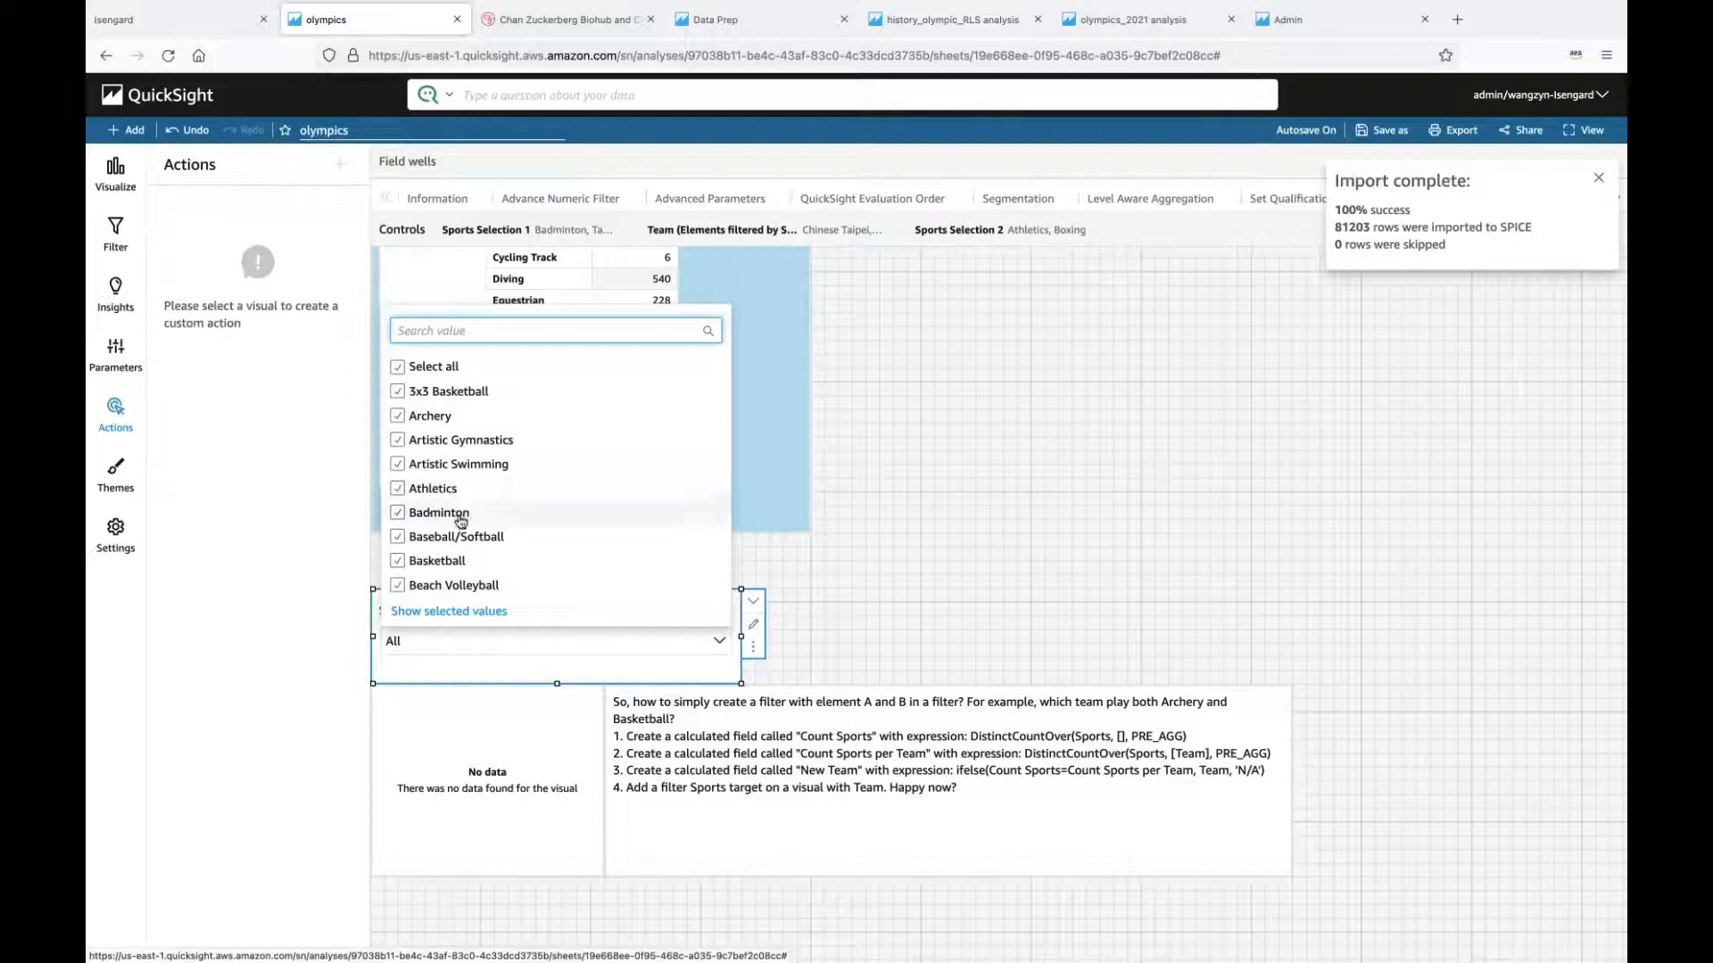
{"action": "left_click", "coordinate": [399, 369]}
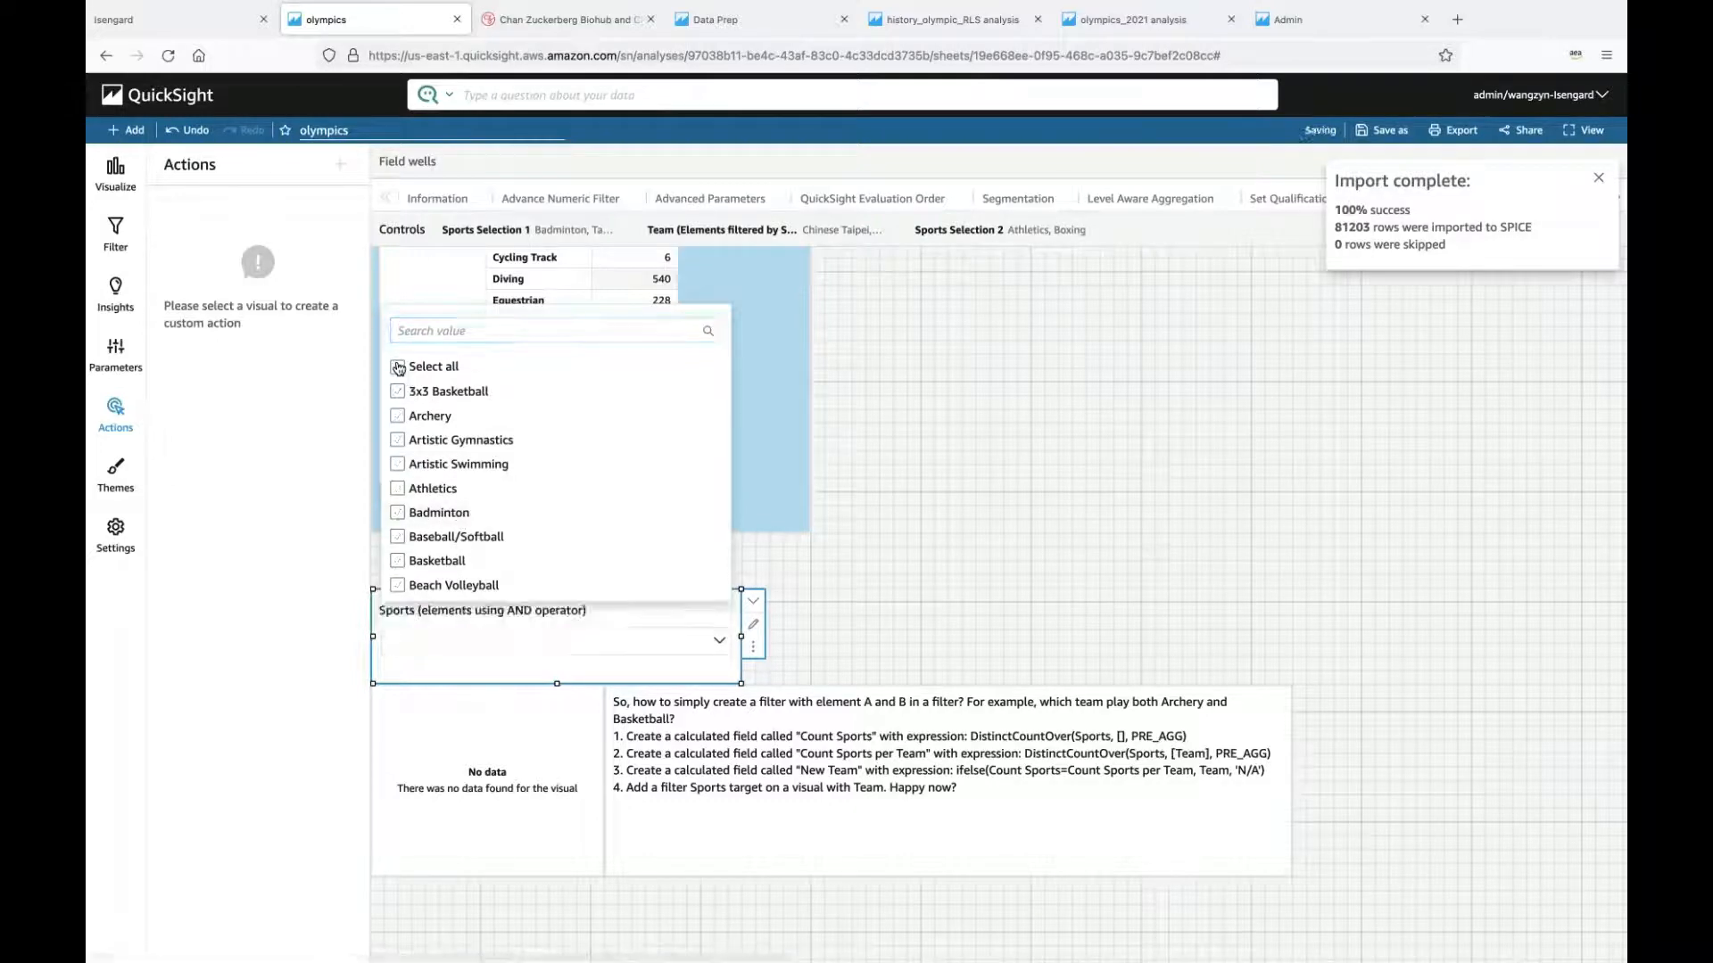
{"action": "left_click", "coordinate": [397, 415]}
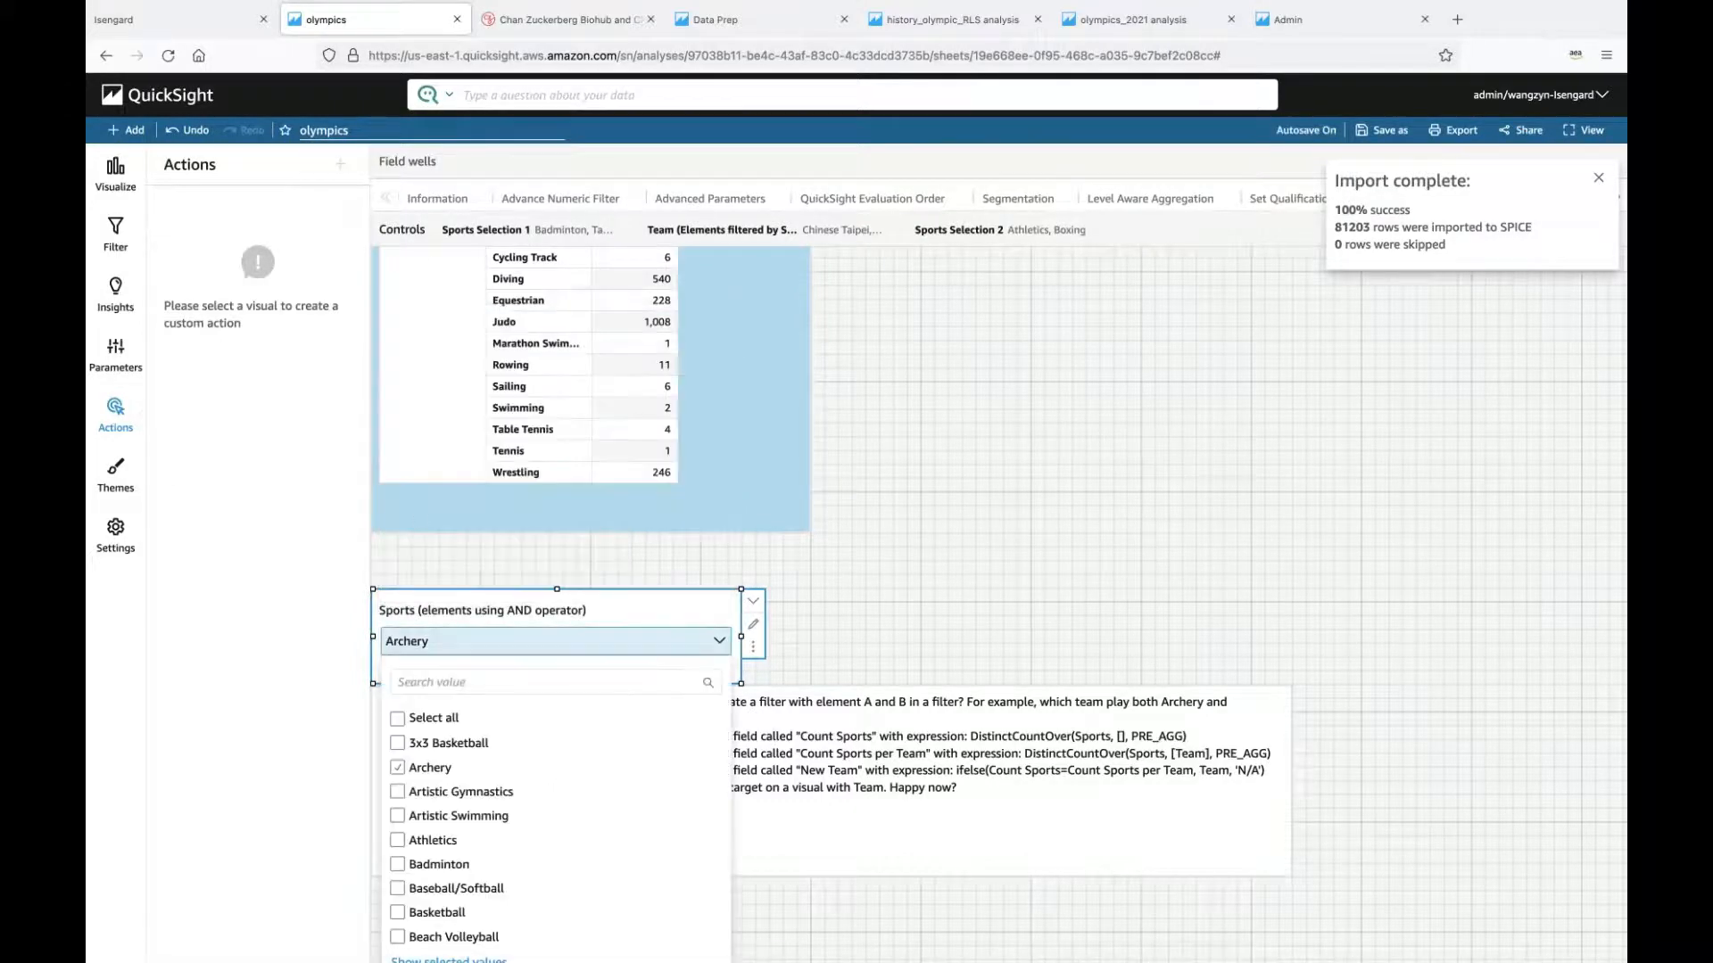
{"action": "left_click", "coordinate": [431, 843]}
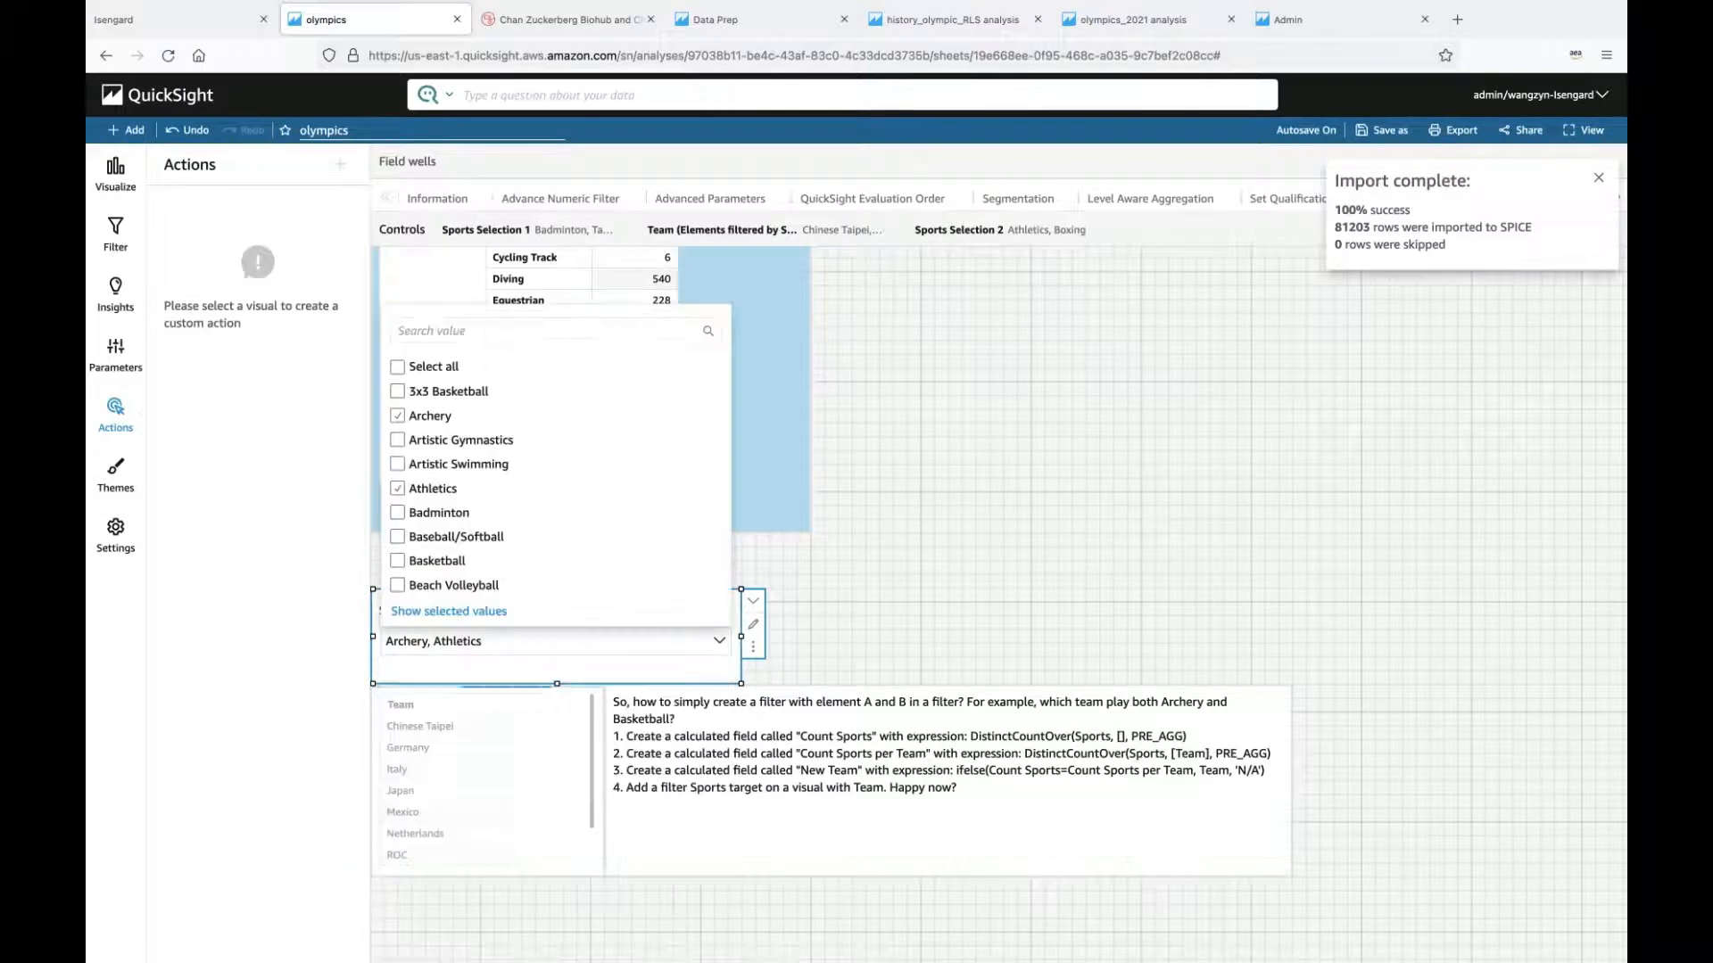
{"action": "left_click", "coordinate": [398, 514]}
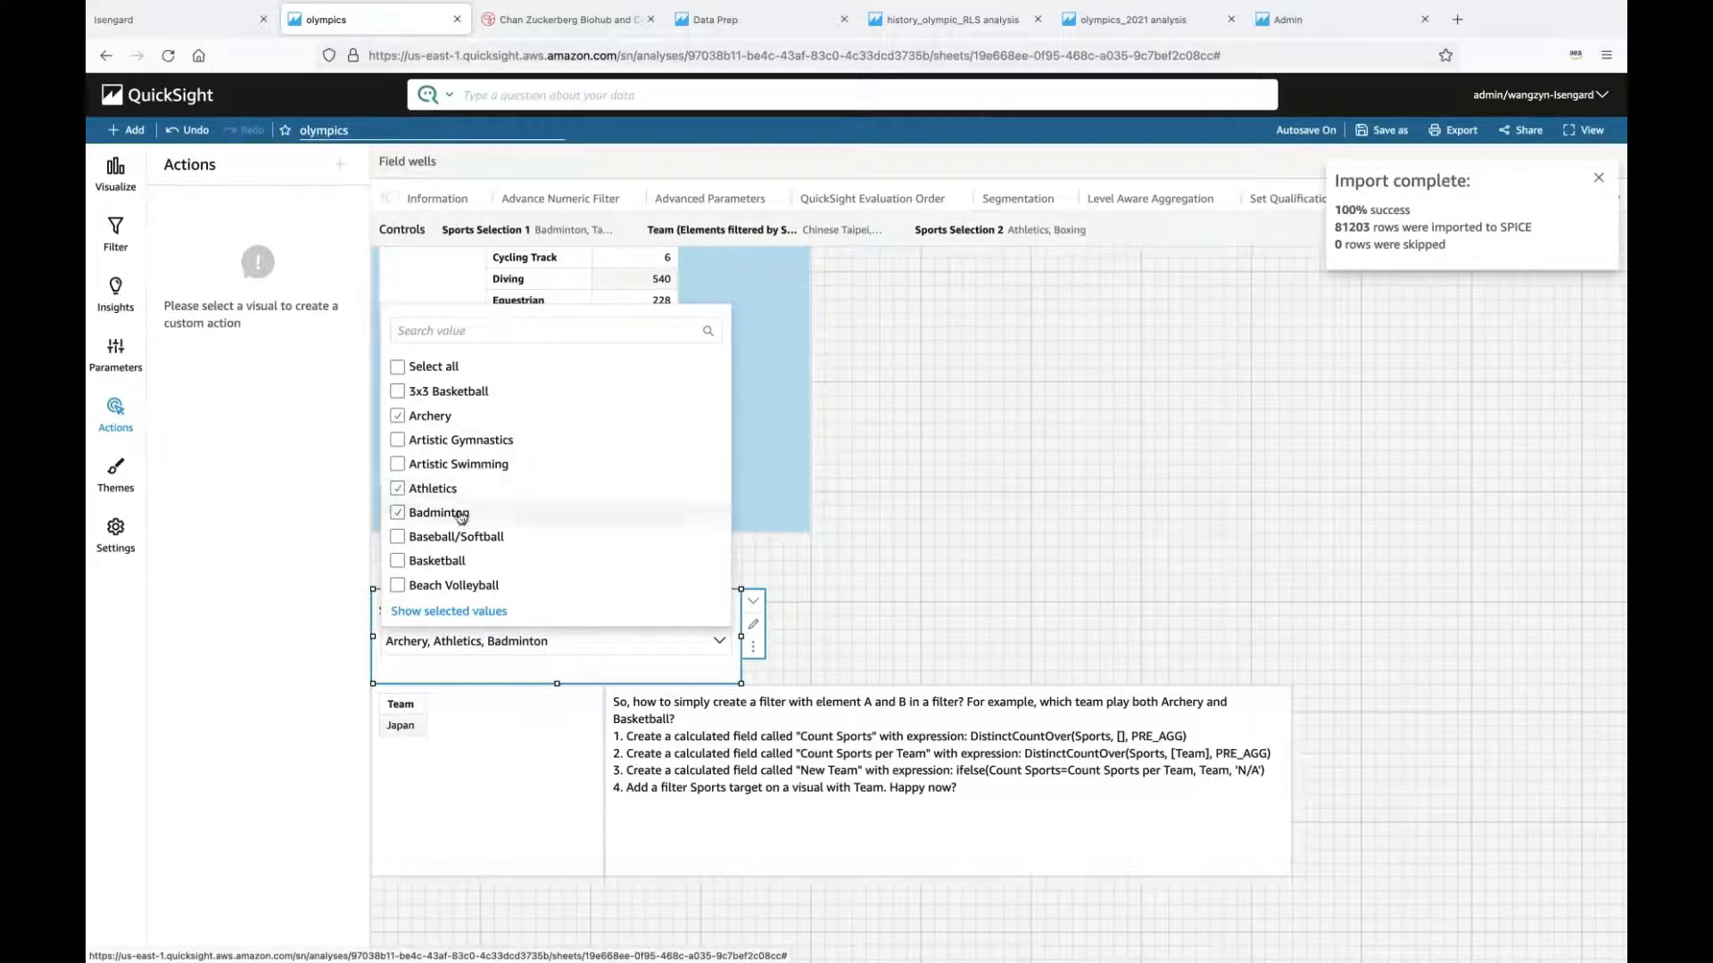
Step: Follow Japan from the AND-filtered team table to the Validate the data! sheet and dismiss the import notification
{"action": "left_click", "coordinate": [472, 779]}
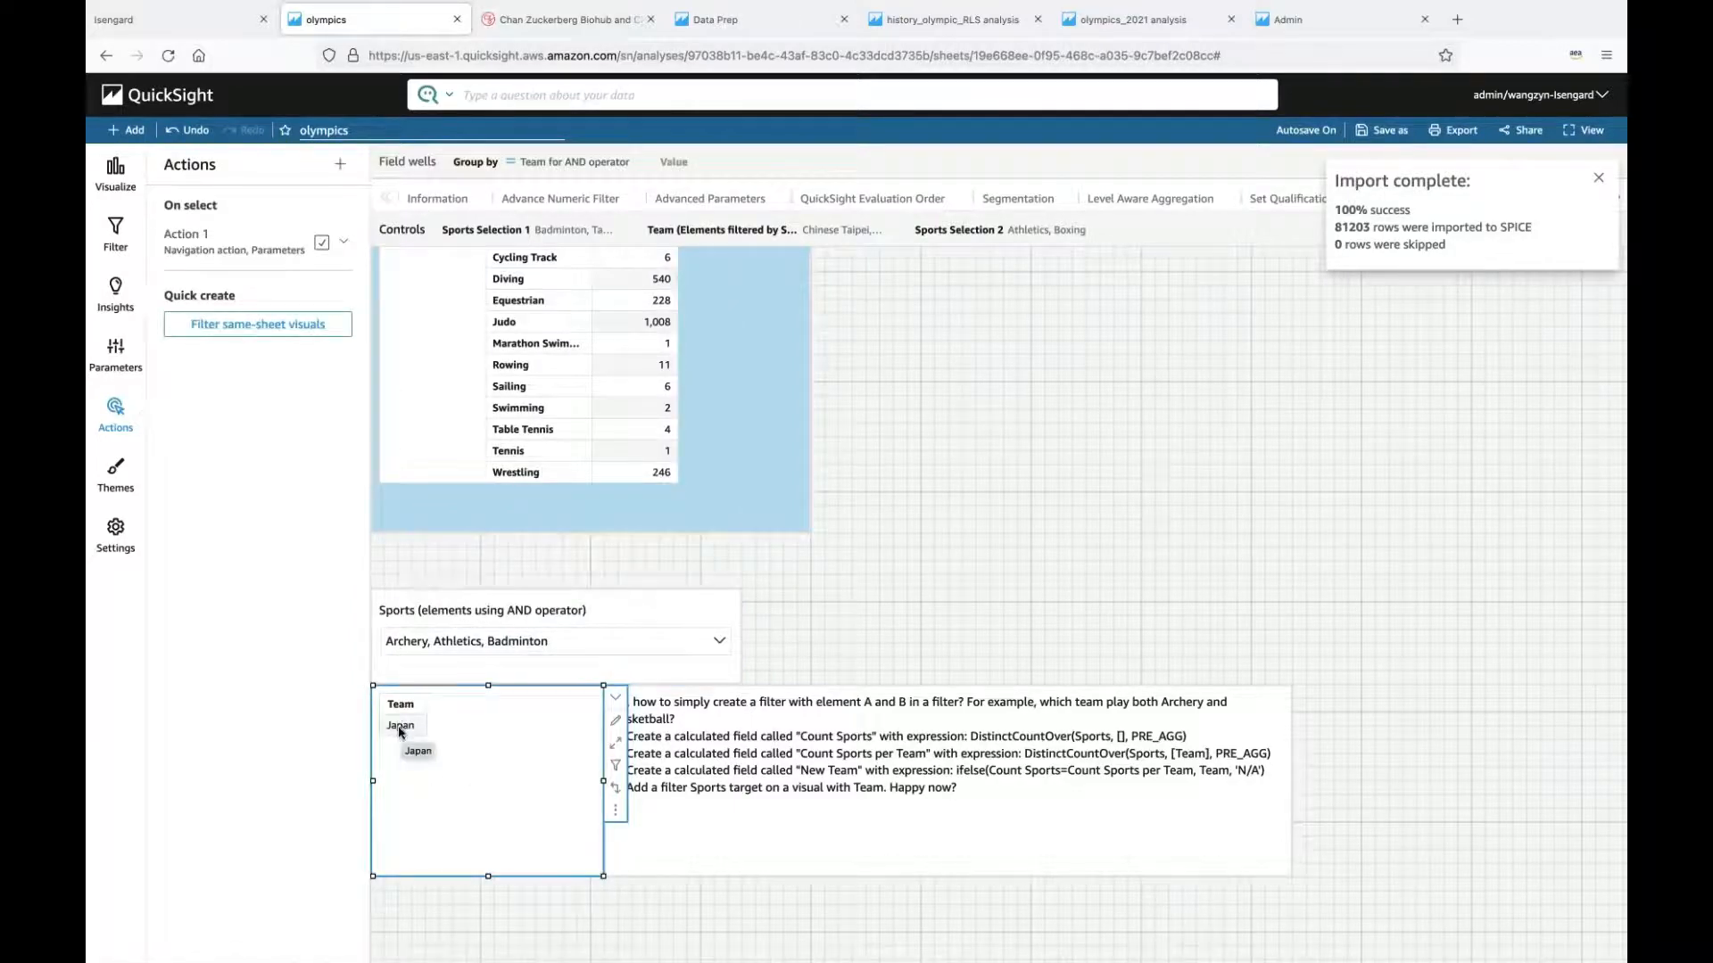
{"action": "left_click", "coordinate": [399, 727]}
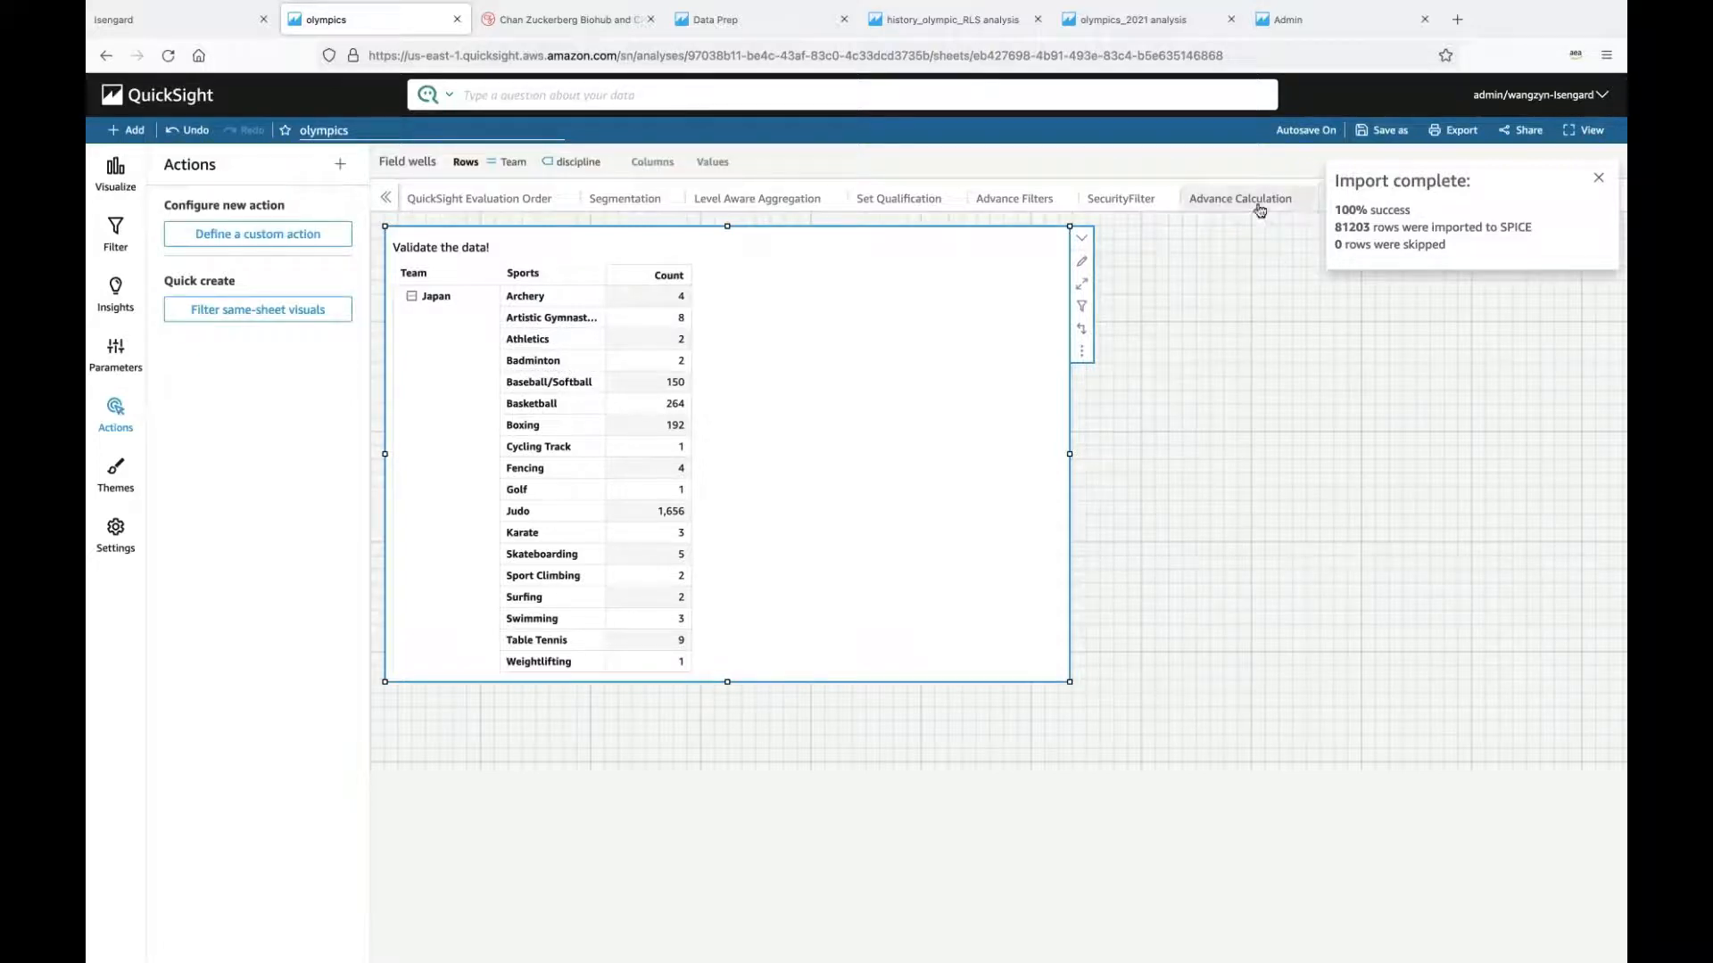
{"action": "left_click", "coordinate": [1283, 380]}
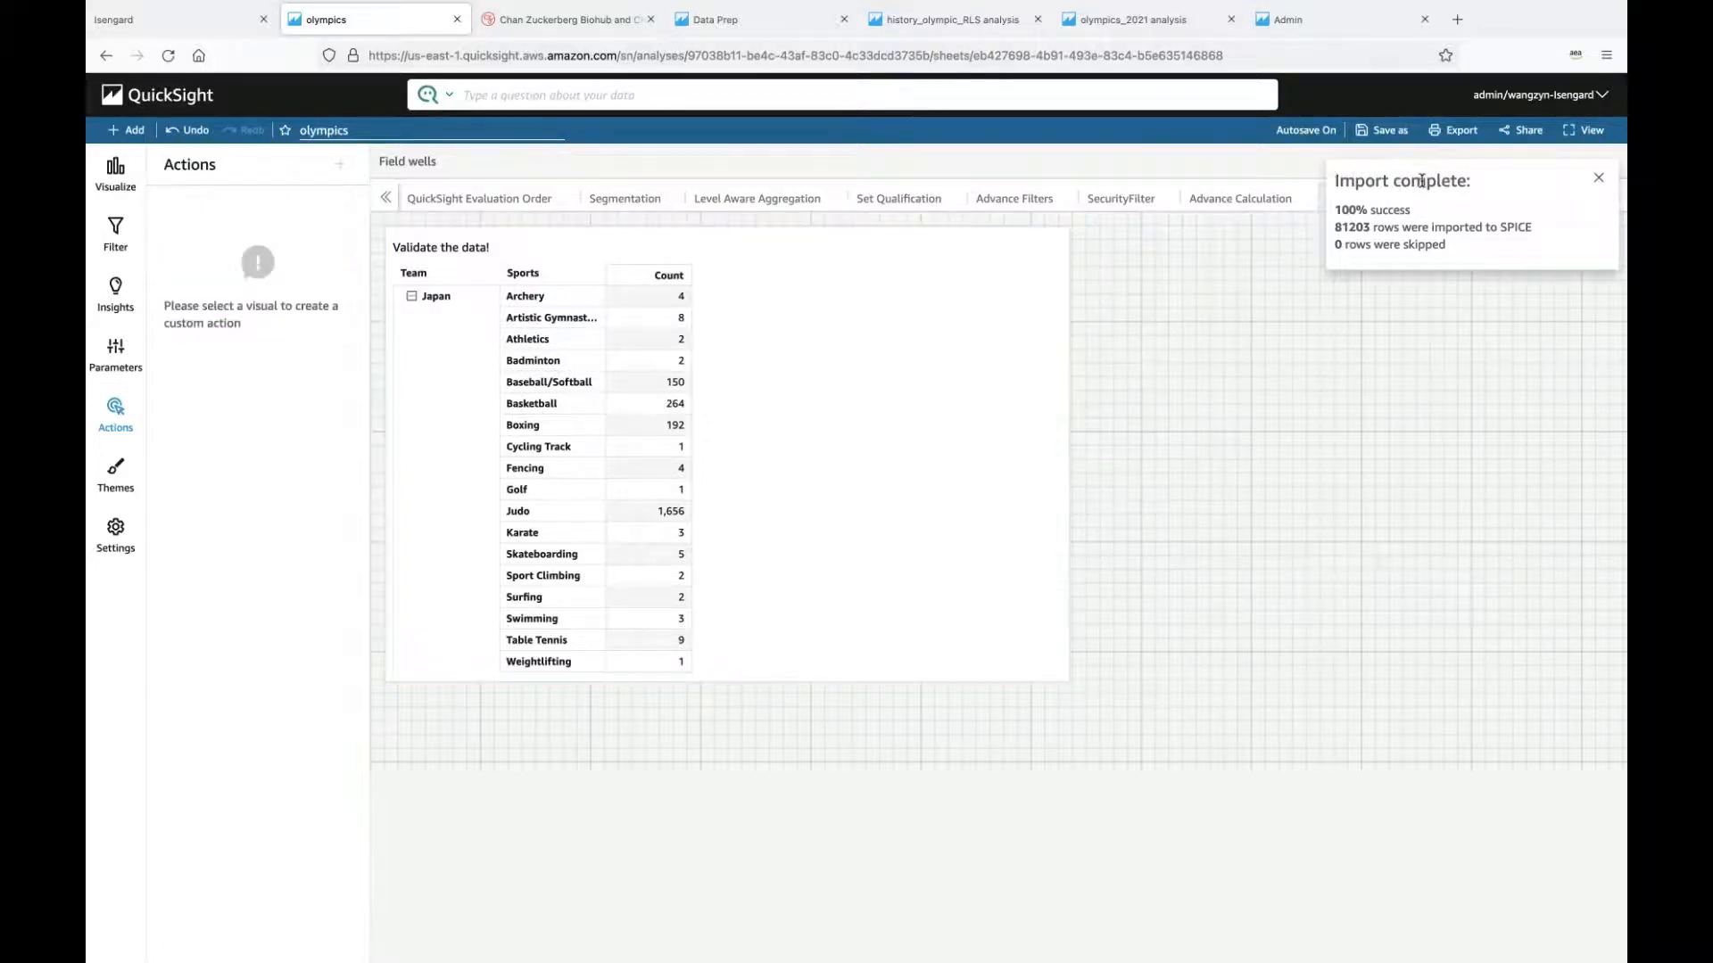
{"action": "left_click", "coordinate": [1596, 179]}
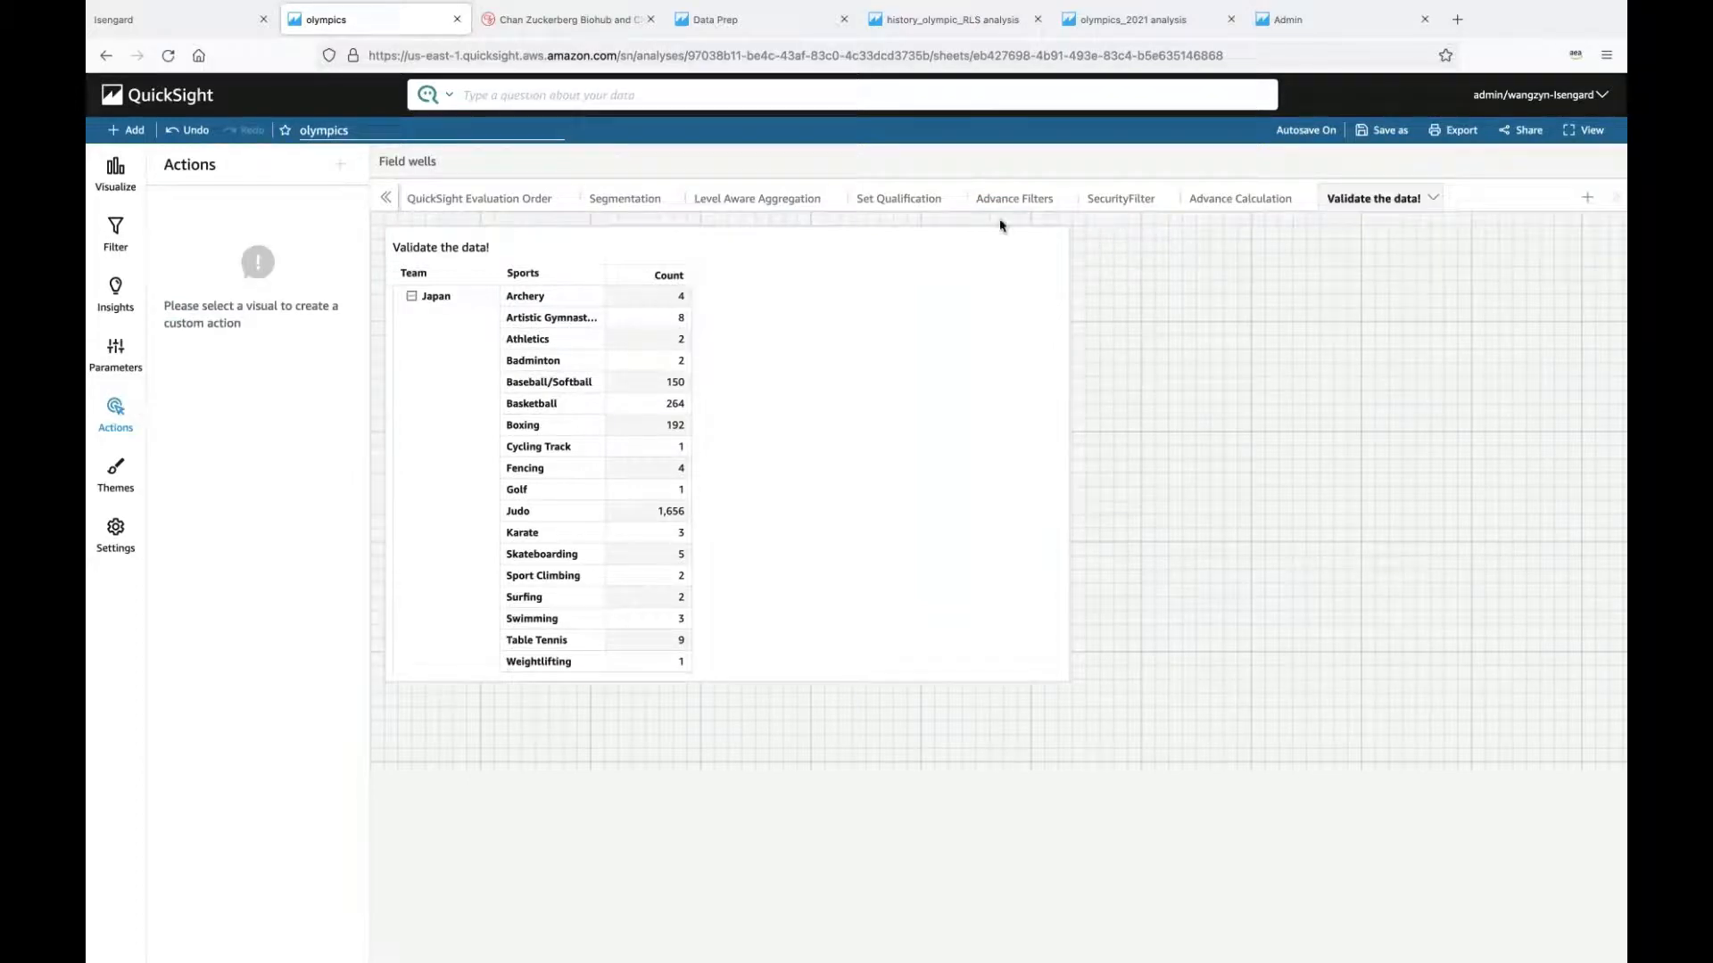
Step: Return to the Advance Filters sheet and show the AND-operator control with its team table and instructions
{"action": "left_click", "coordinate": [1009, 198]}
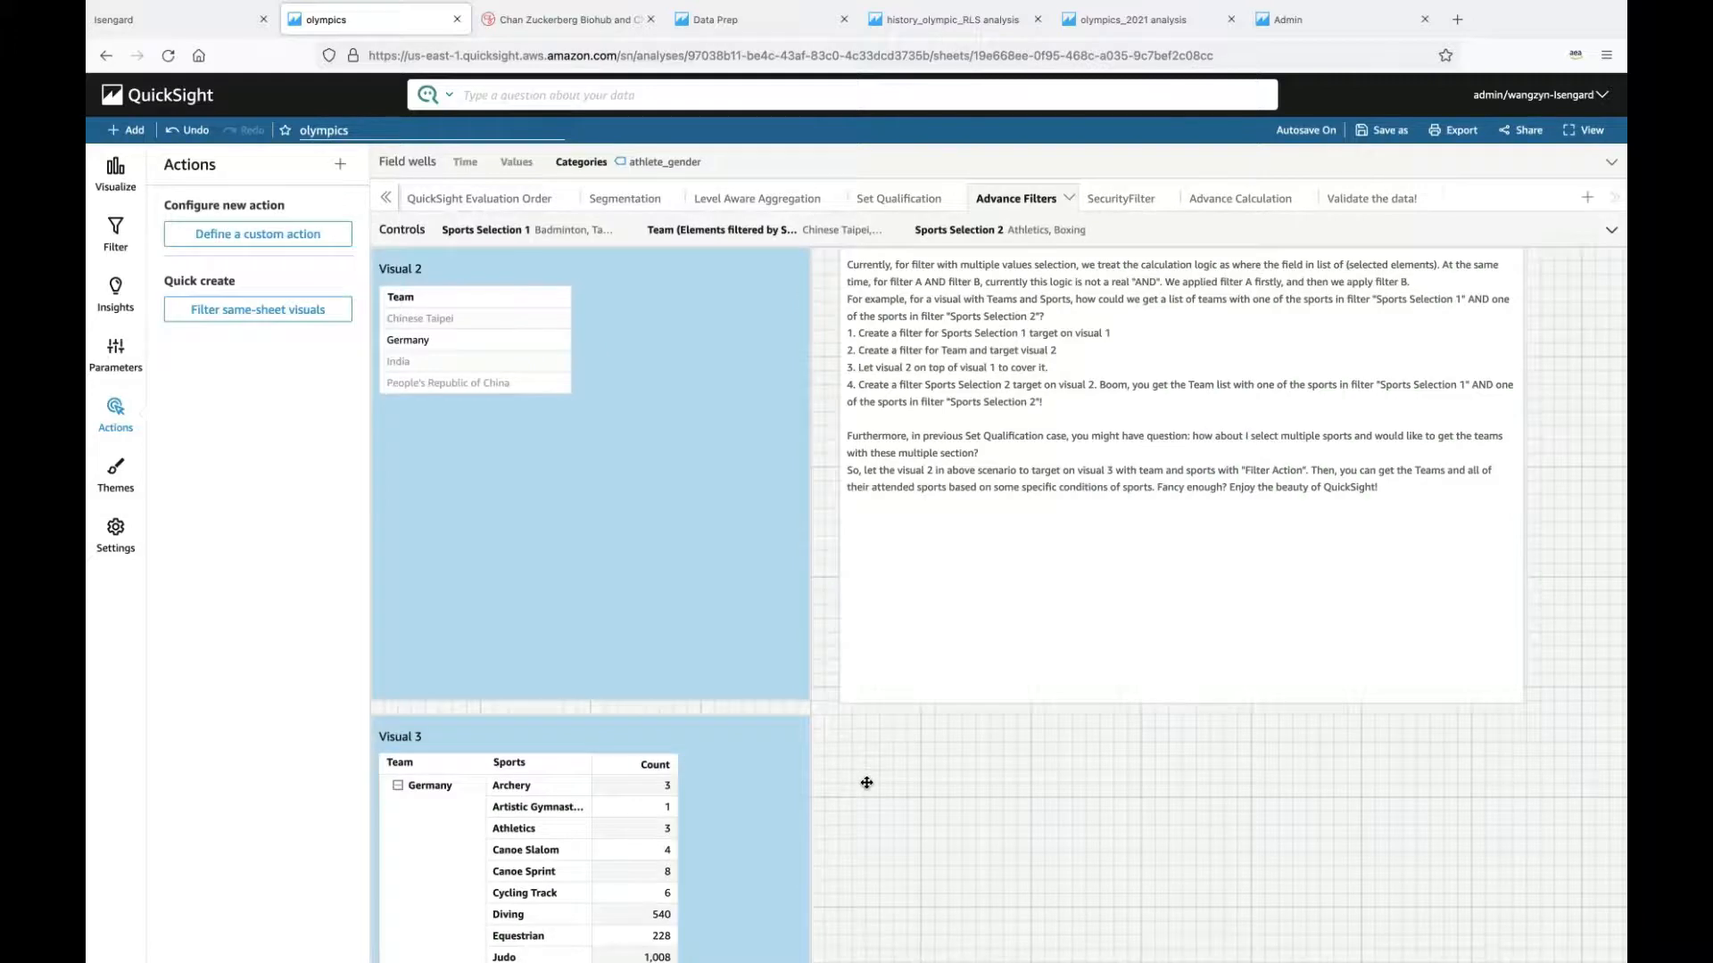
{"action": "scroll", "coordinate": [860, 779], "scroll_direction": "down", "scroll_amount": 5}
{"action": "scroll", "coordinate": [543, 815], "scroll_direction": "down", "scroll_amount": 2}
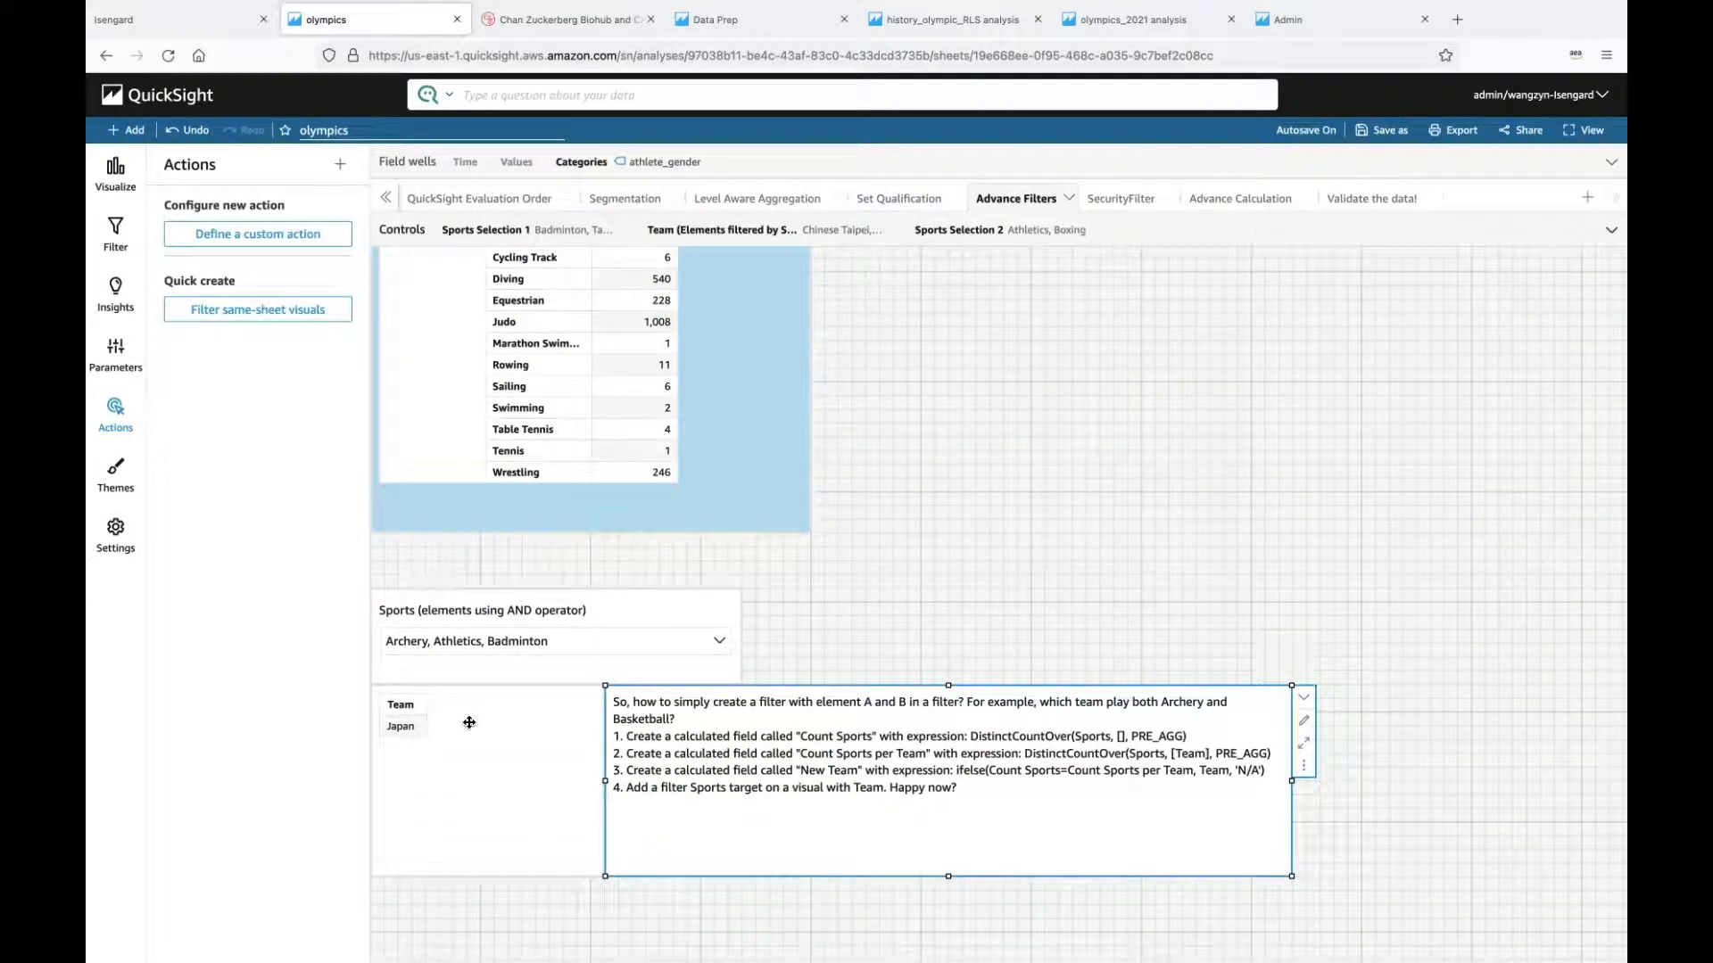
Step: Examine the discipline, country and PRE_AGG arguments in the Count Sports per Team calculated field, and close it without changes
{"action": "left_click", "coordinate": [115, 171]}
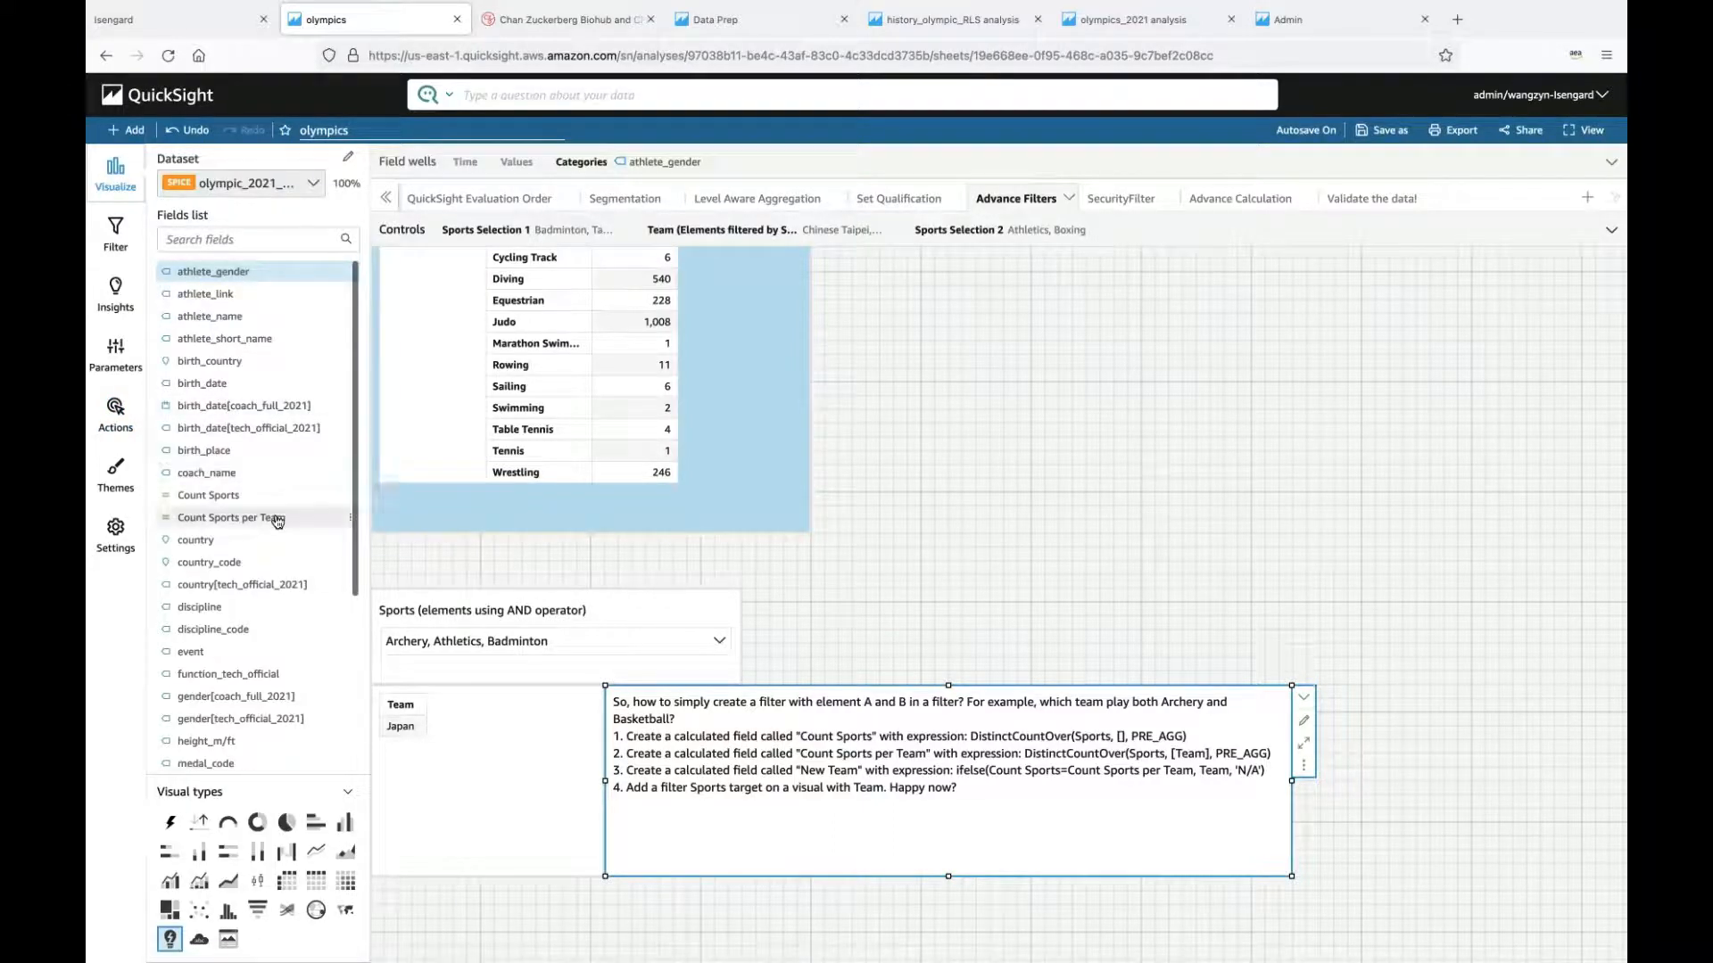
{"action": "left_click", "coordinate": [344, 524]}
{"action": "left_click", "coordinate": [415, 638]}
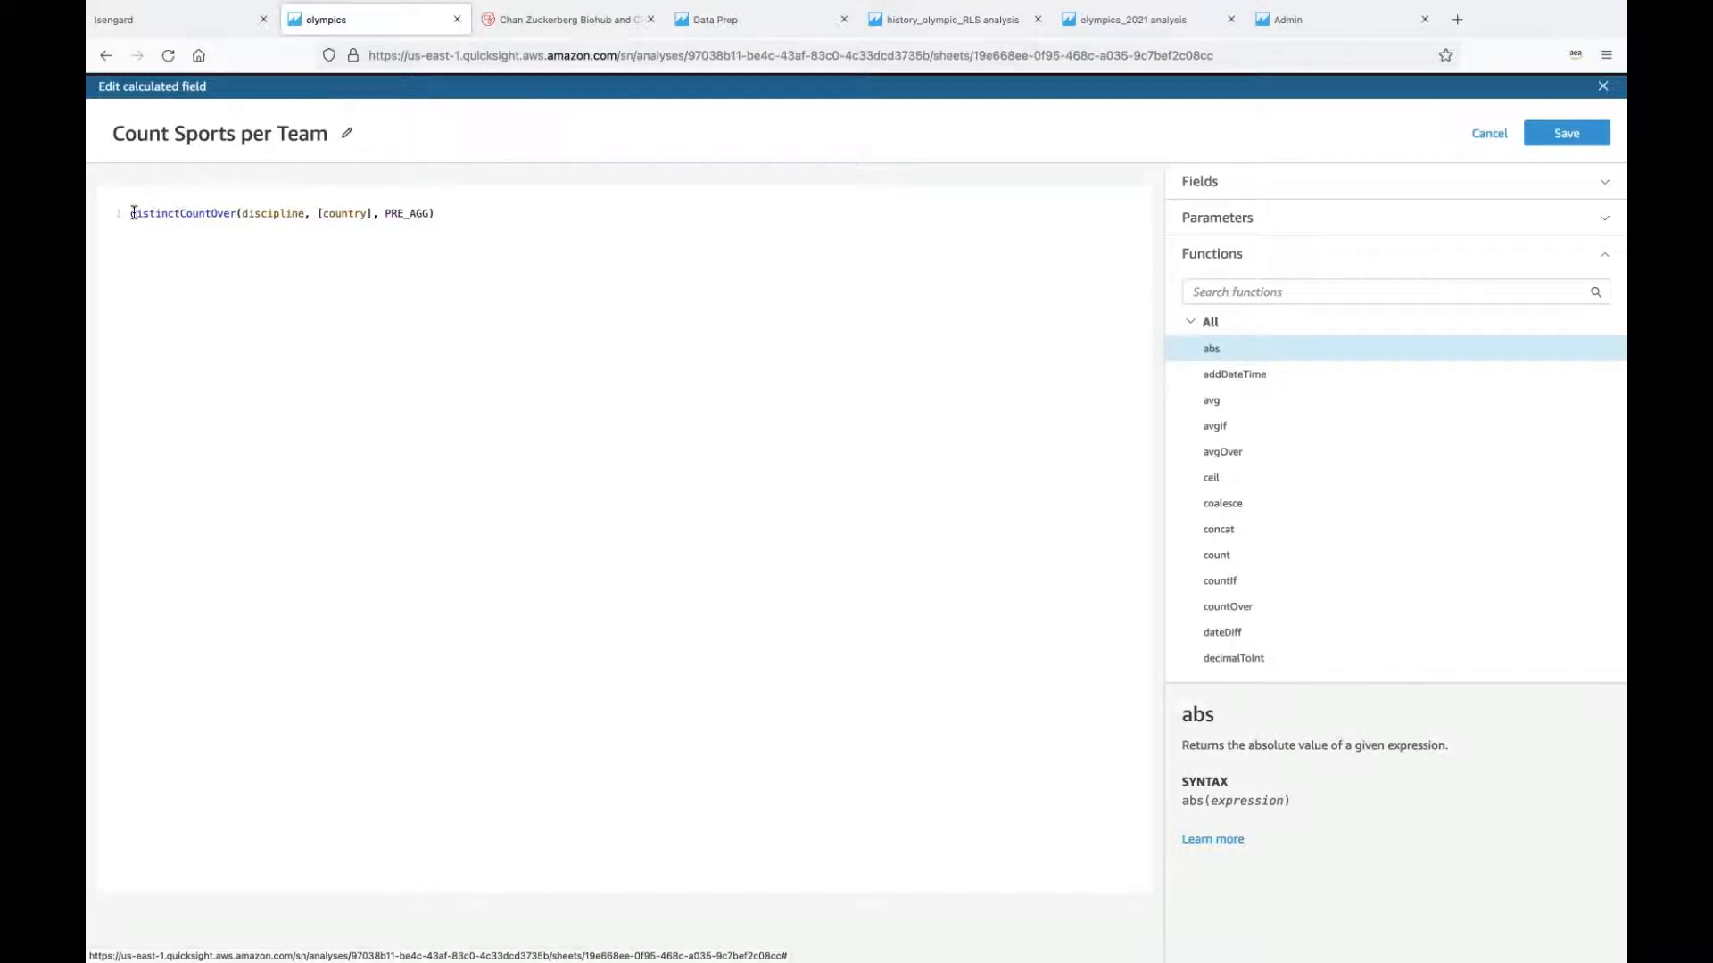
{"action": "double_click", "coordinate": [253, 215]}
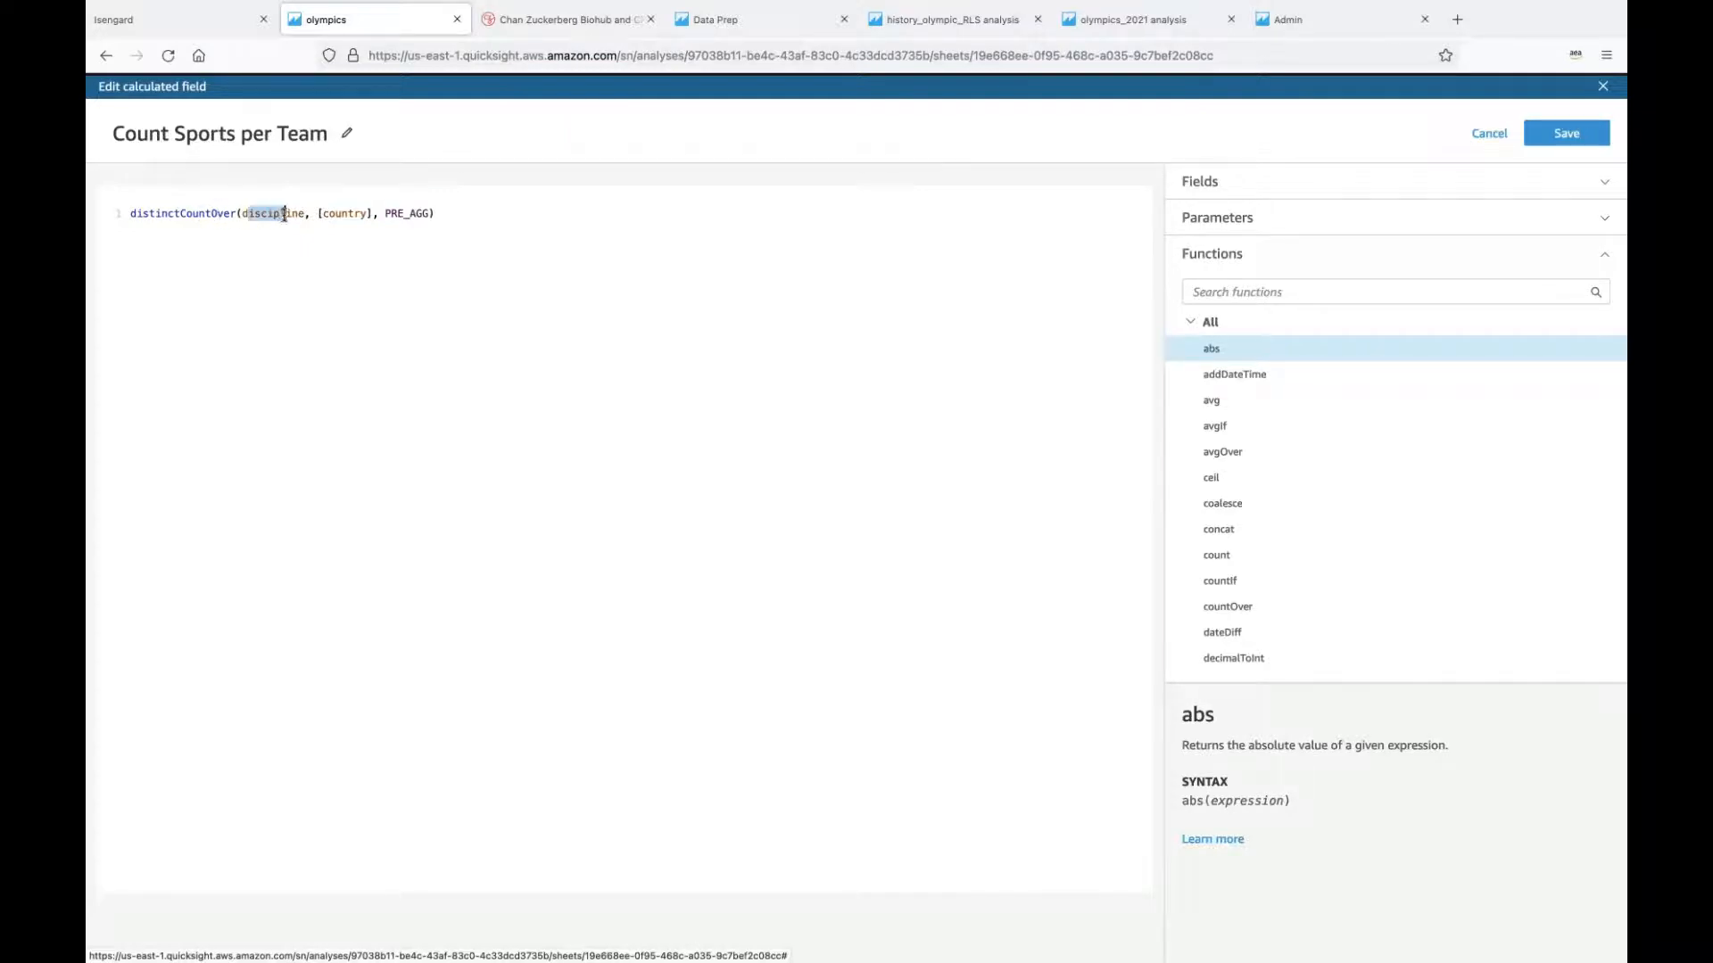
{"action": "left_click", "coordinate": [268, 284]}
{"action": "left_click_drag", "start_coordinate": [324, 212], "coordinate": [360, 214]}
{"action": "left_click_drag", "start_coordinate": [381, 214], "coordinate": [429, 215]}
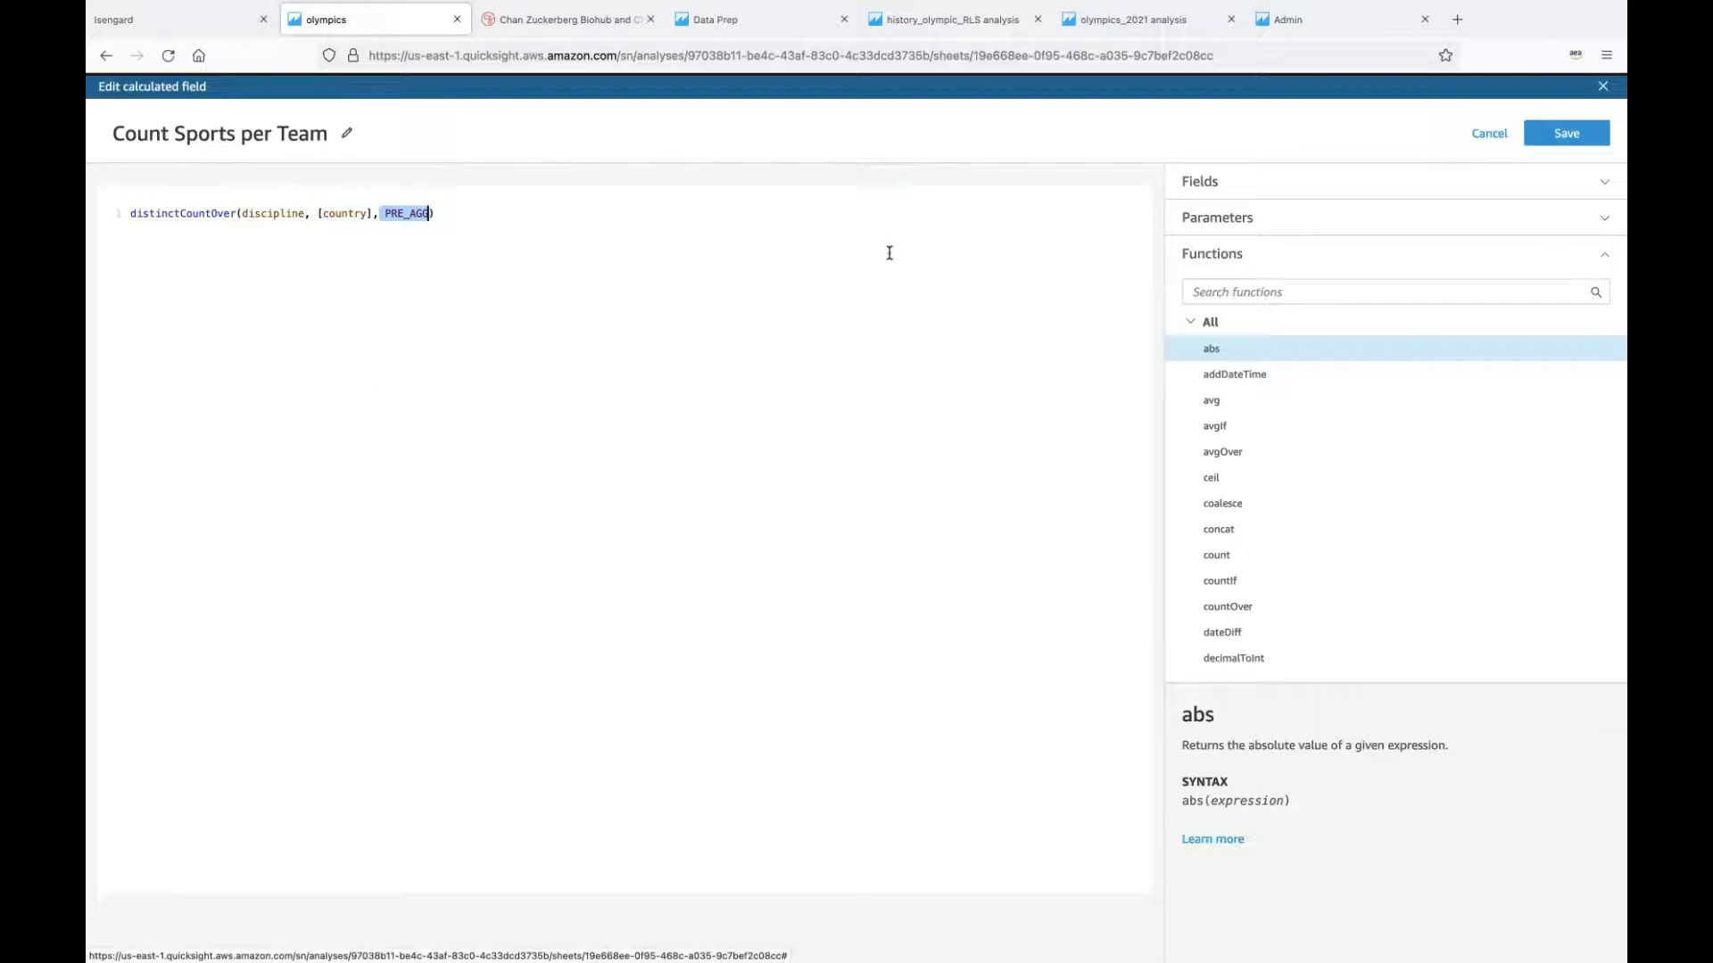
{"action": "left_click", "coordinate": [1481, 144]}
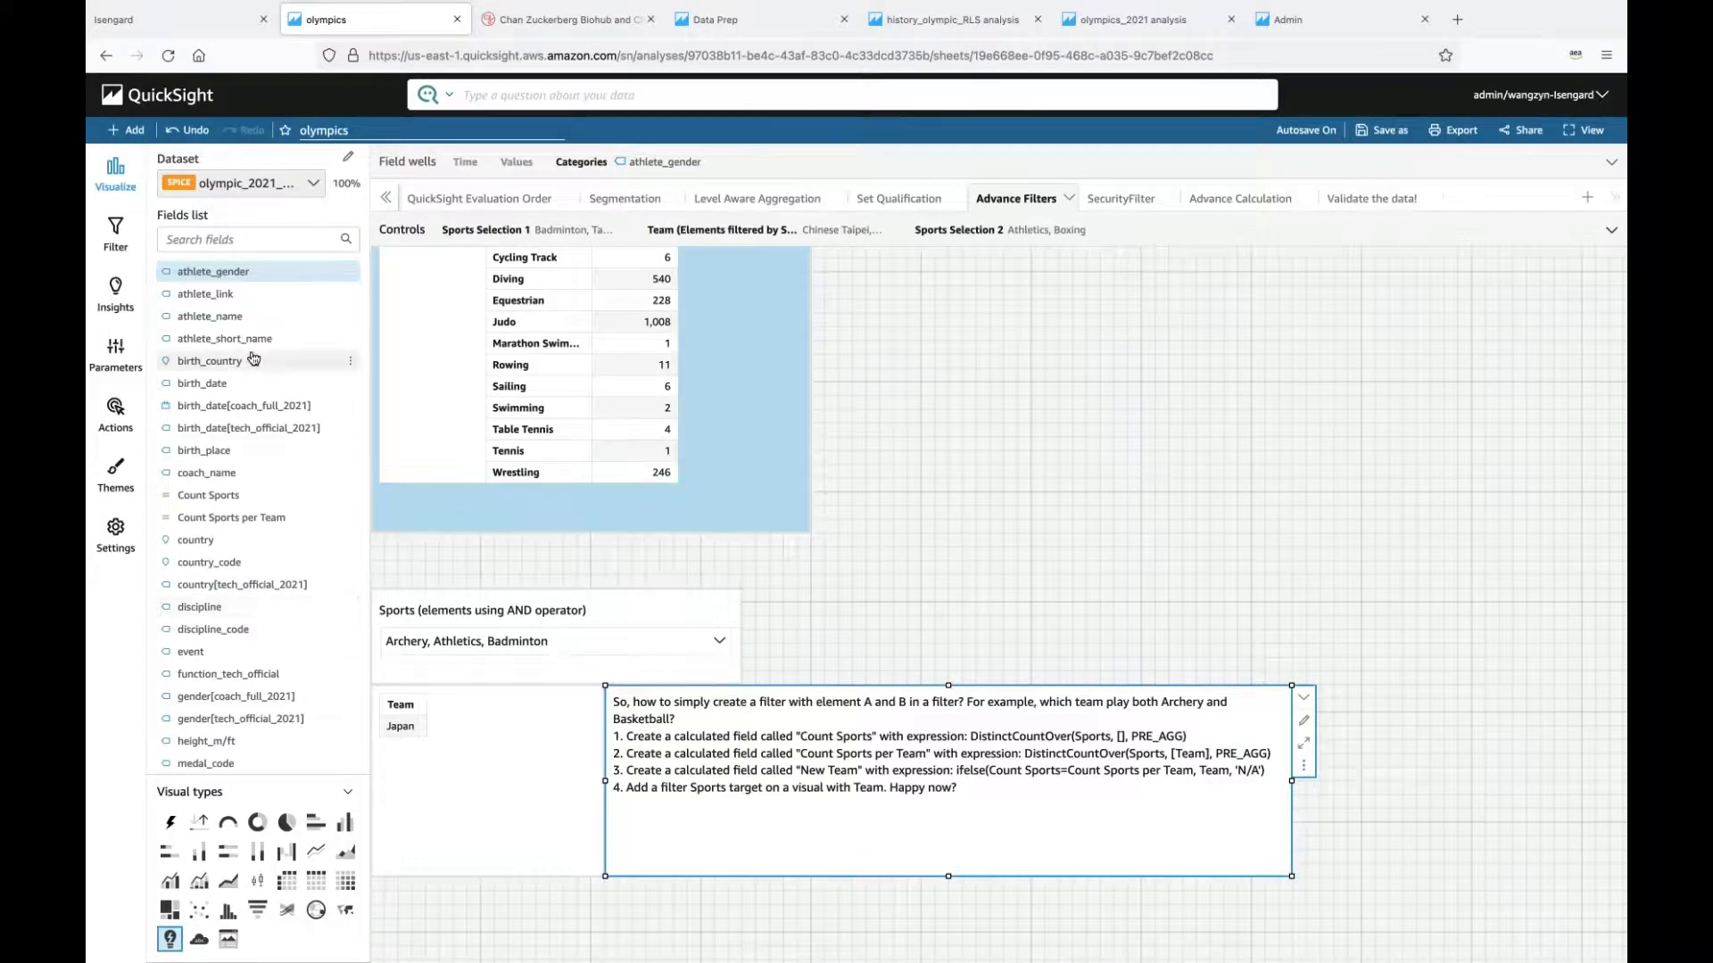
Step: Find the Count Sports calculated field in the fields list, examine its empty partition argument, and close it without changes
{"action": "left_click", "coordinate": [202, 242]}
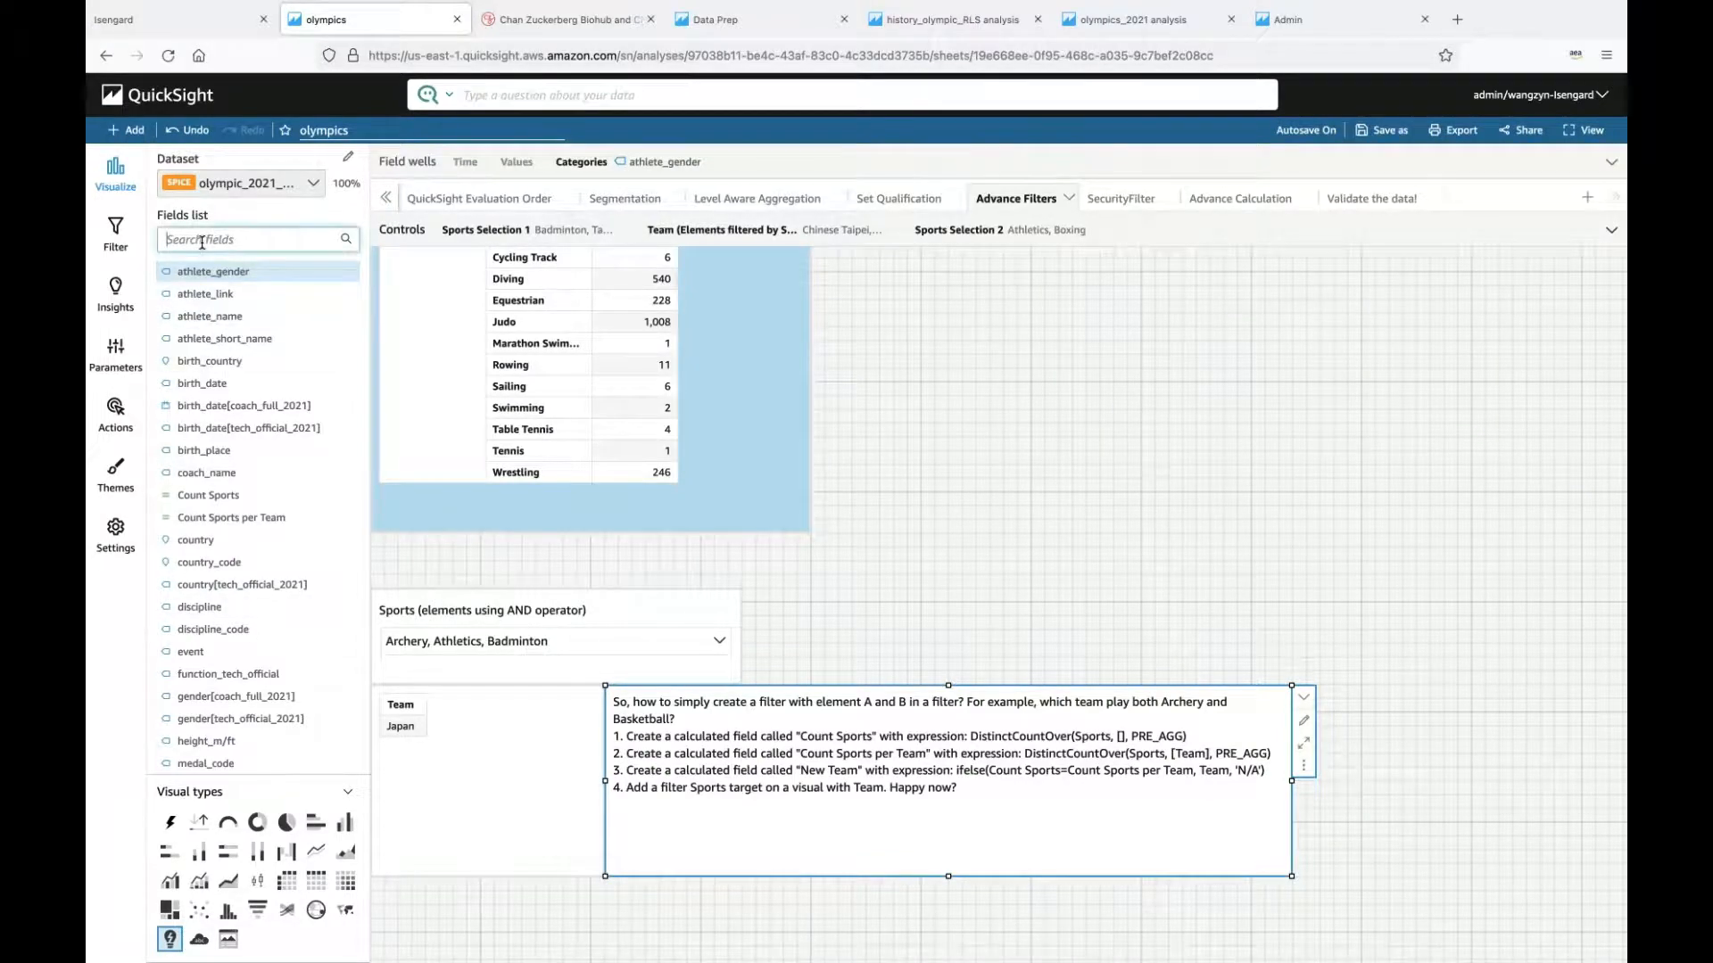
{"action": "type", "text": "cou"}
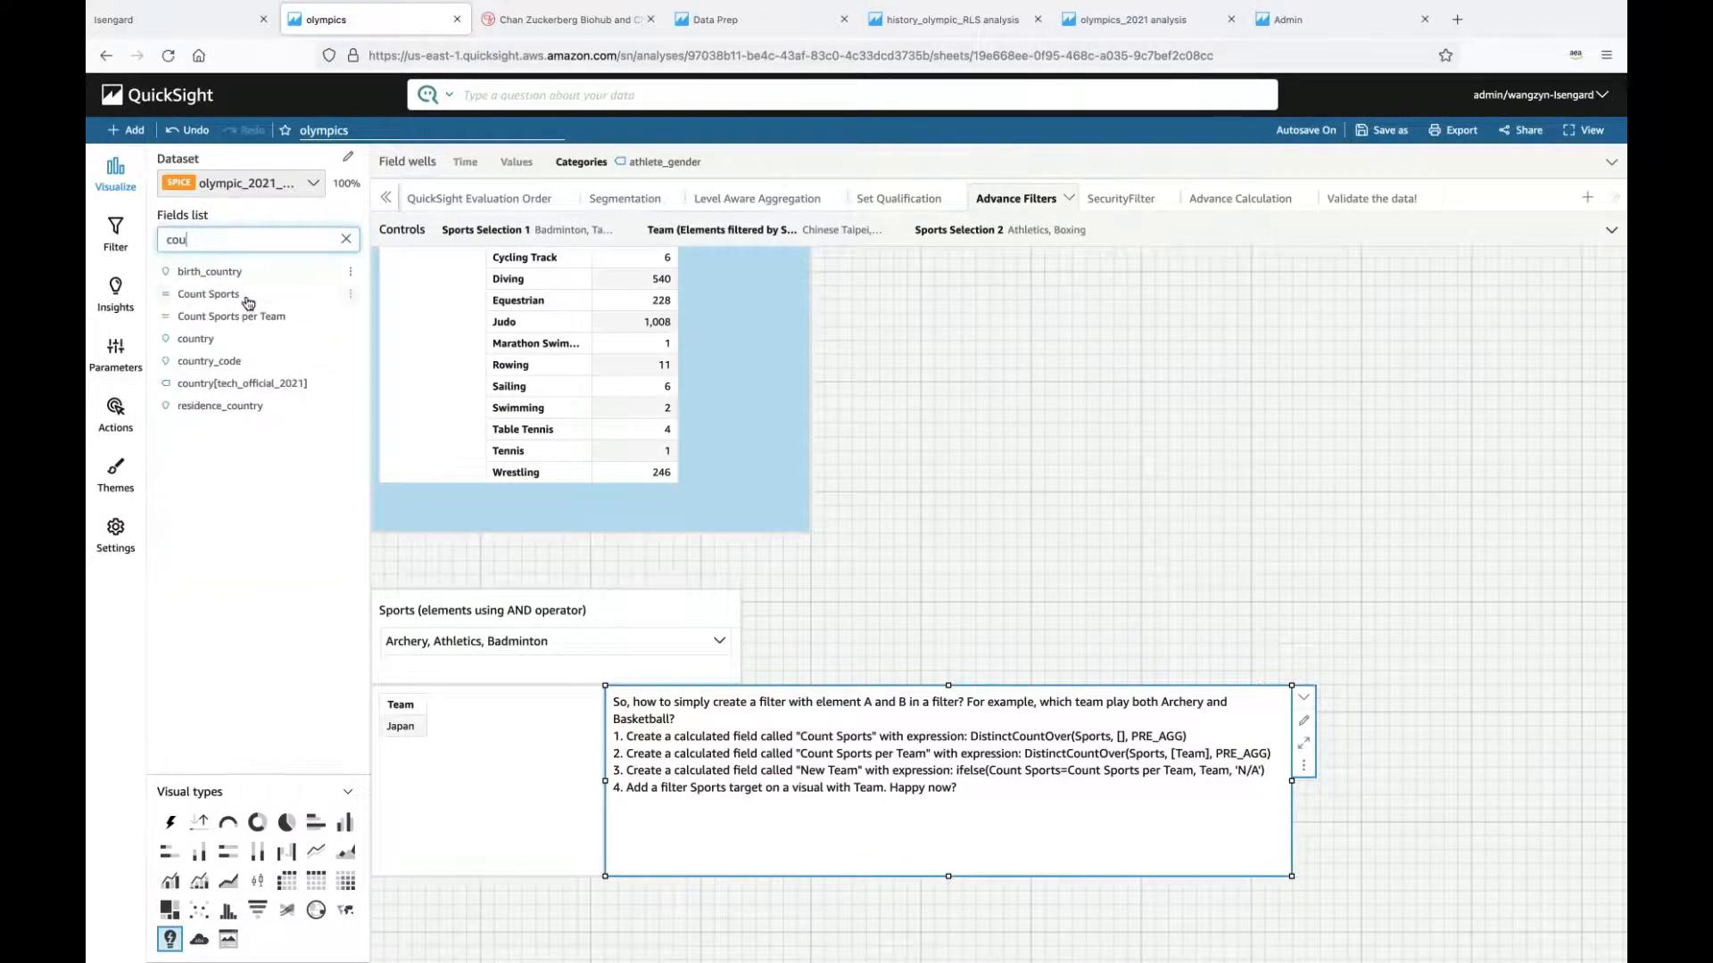
{"action": "left_click", "coordinate": [353, 295]}
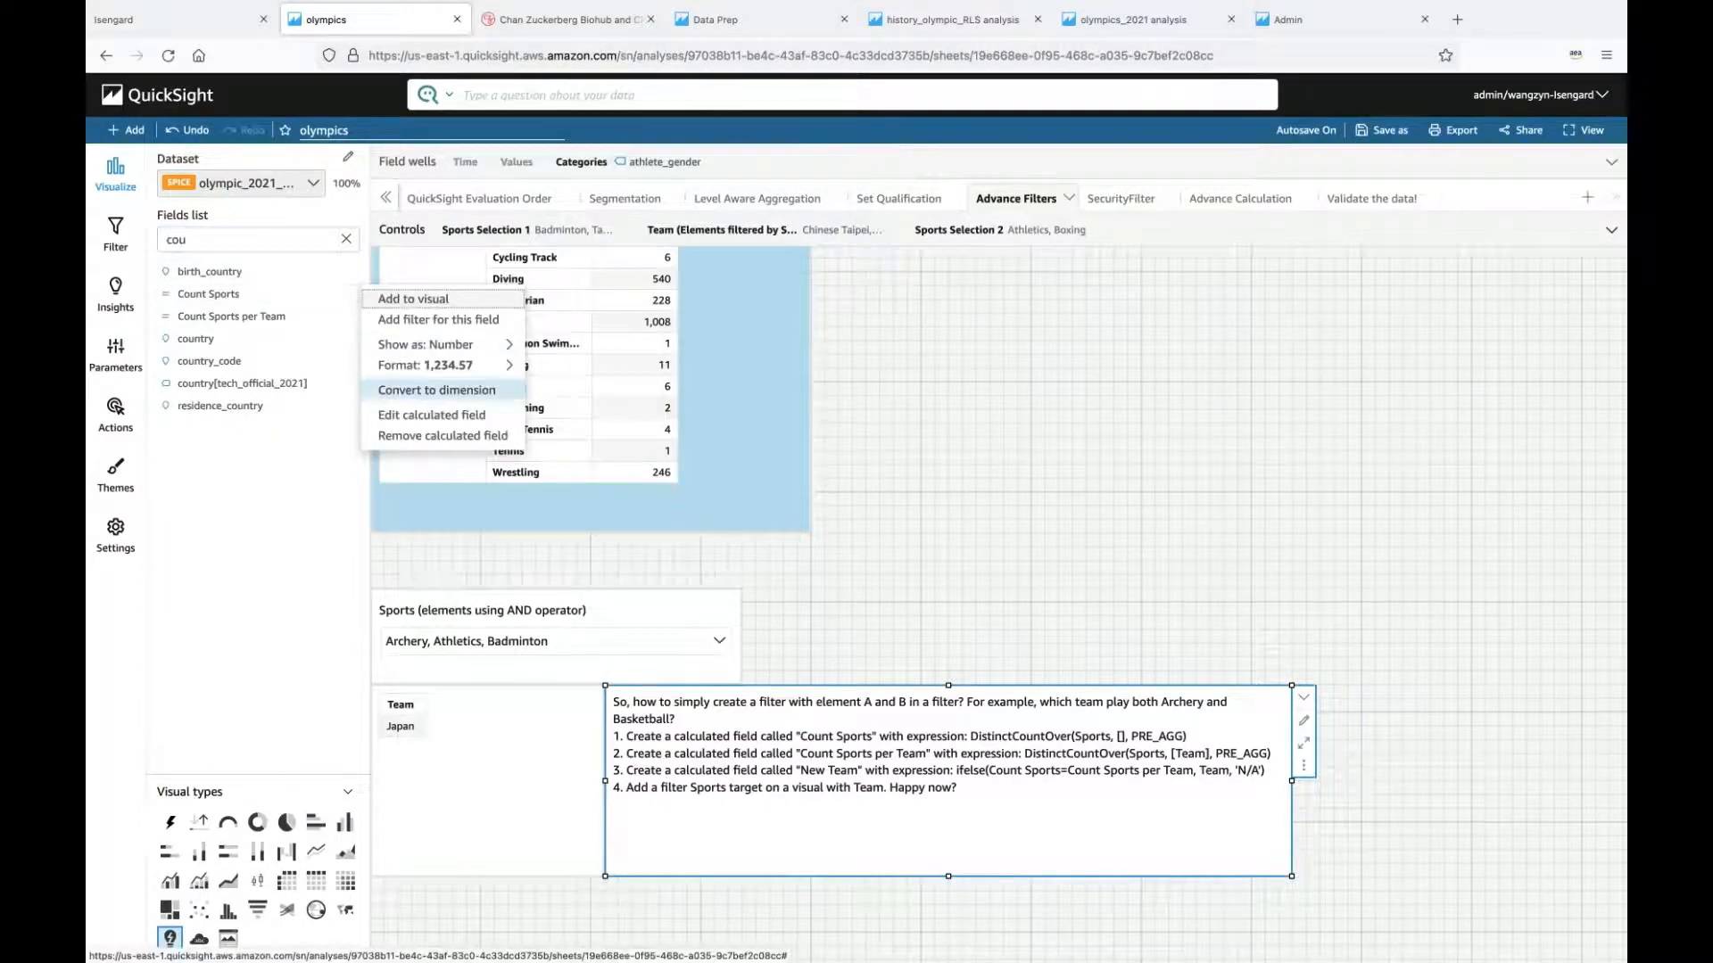
{"action": "left_click", "coordinate": [420, 416]}
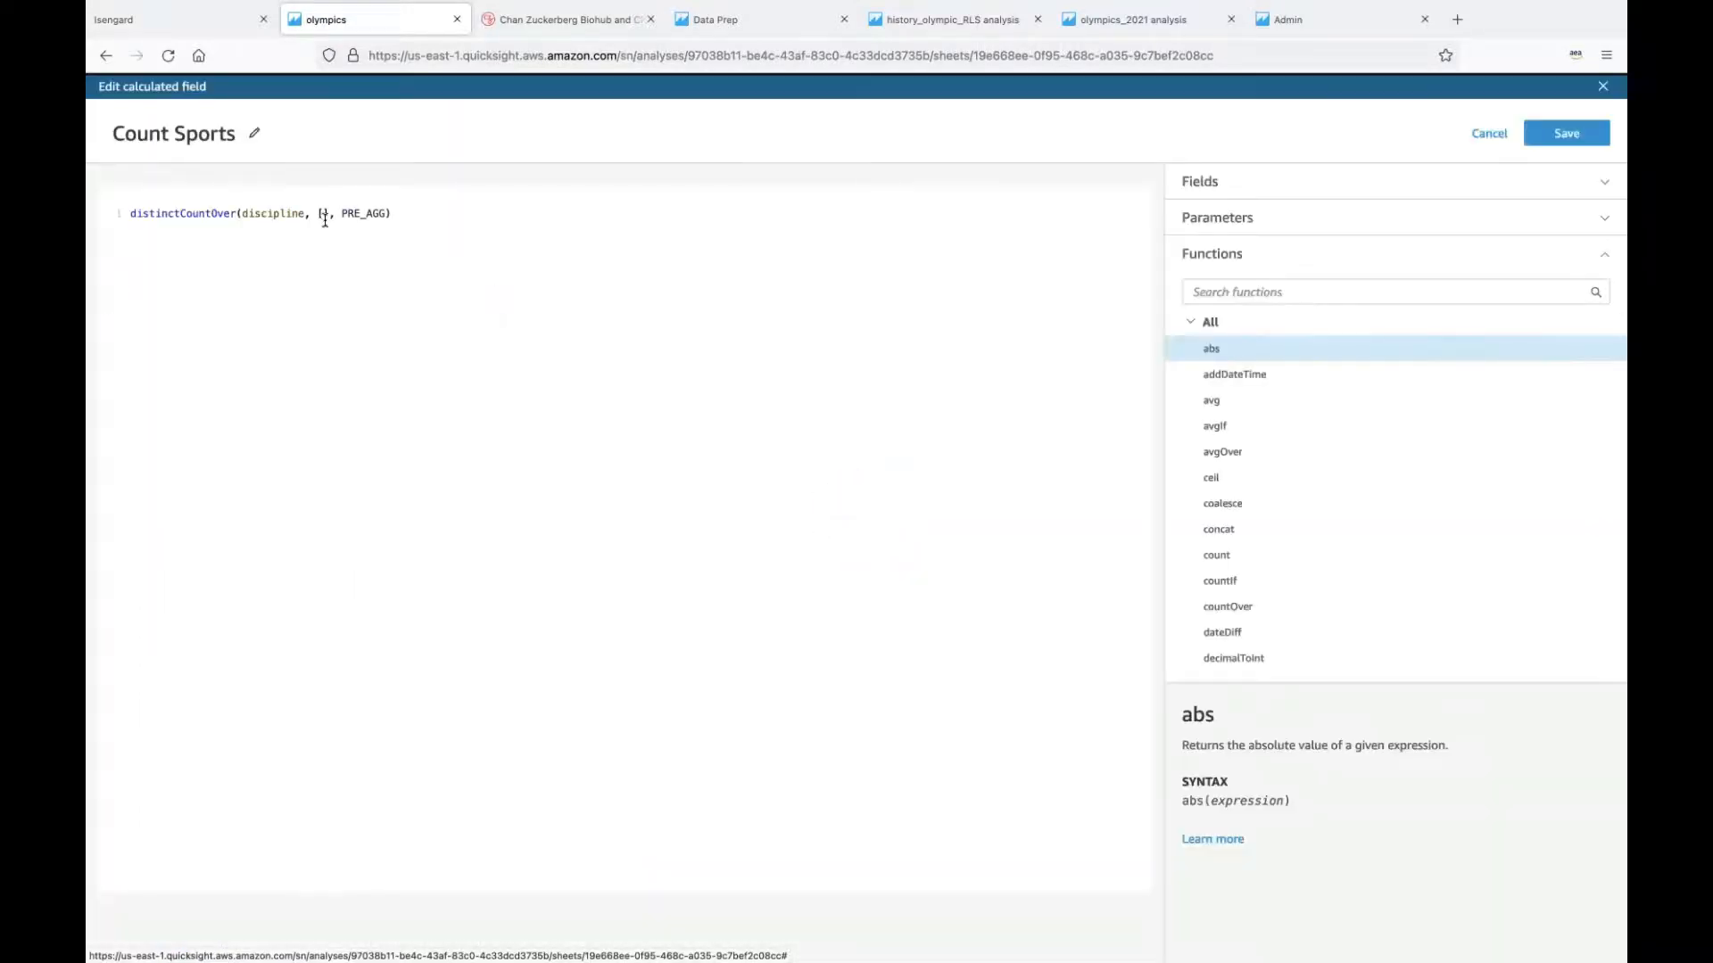
{"action": "left_click", "coordinate": [324, 216]}
{"action": "left_click", "coordinate": [1489, 132]}
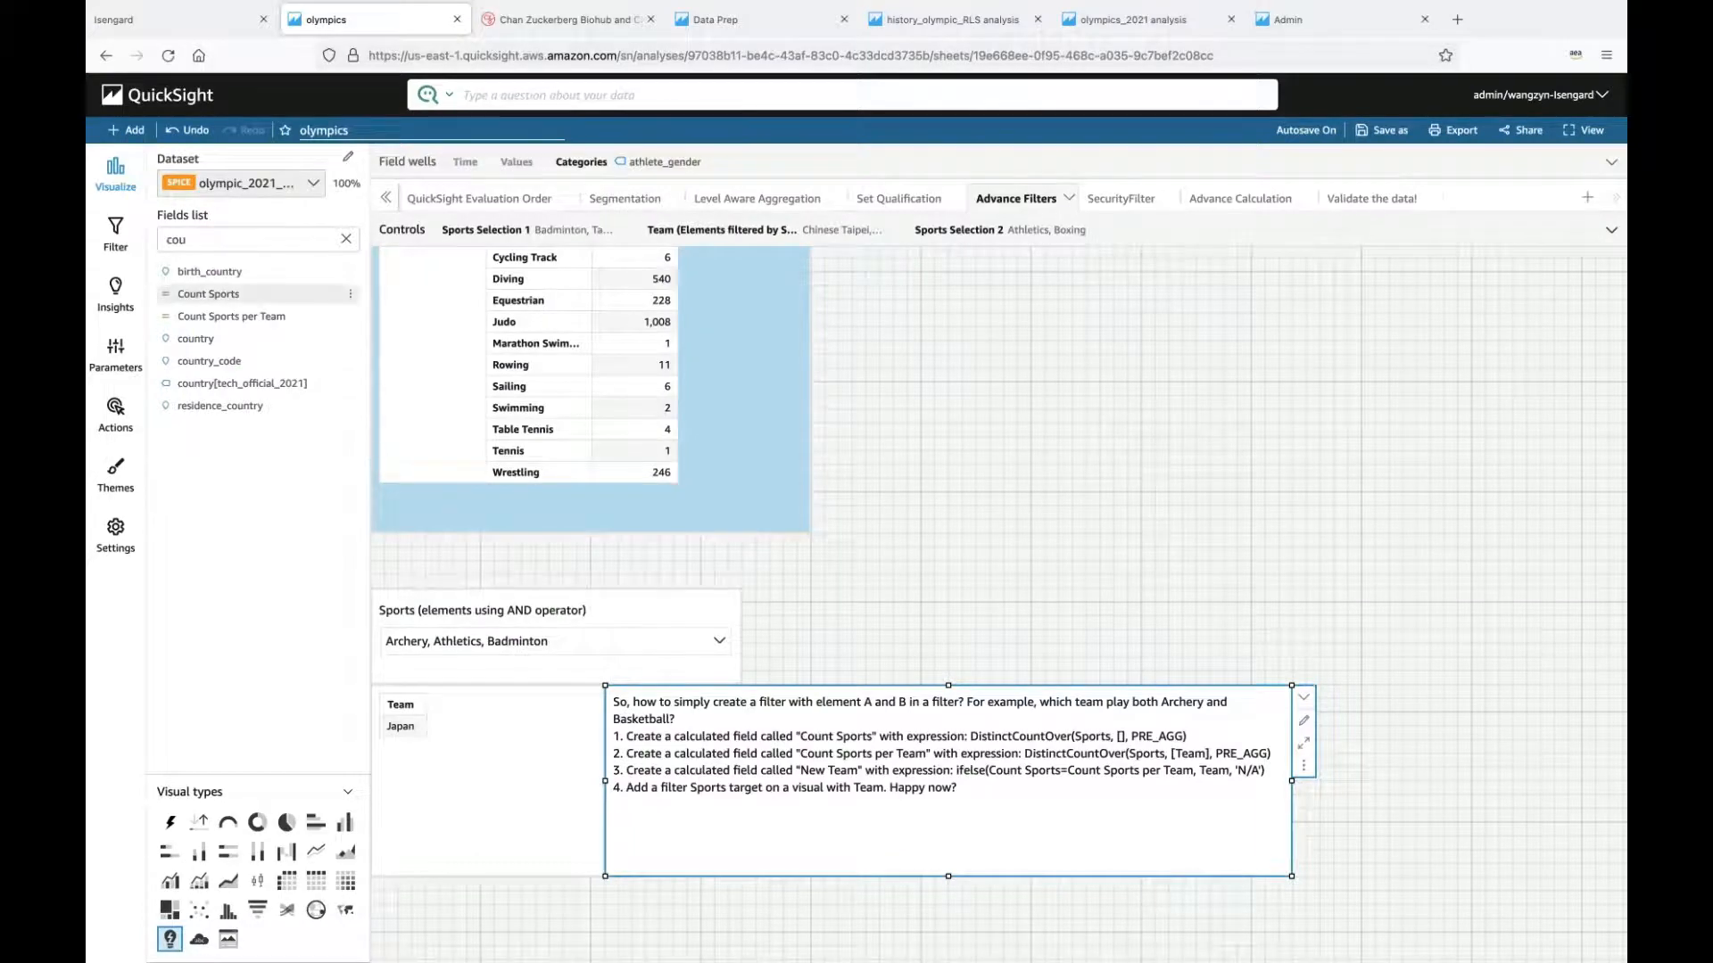
Step: Search the fields list for team and open the Team for AND operator calculated field for editing
{"action": "left_click", "coordinate": [215, 243]}
{"action": "key", "text": "BackSpace"}
{"action": "key", "text": "BackSpace"}
{"action": "key", "text": "BackSpace"}
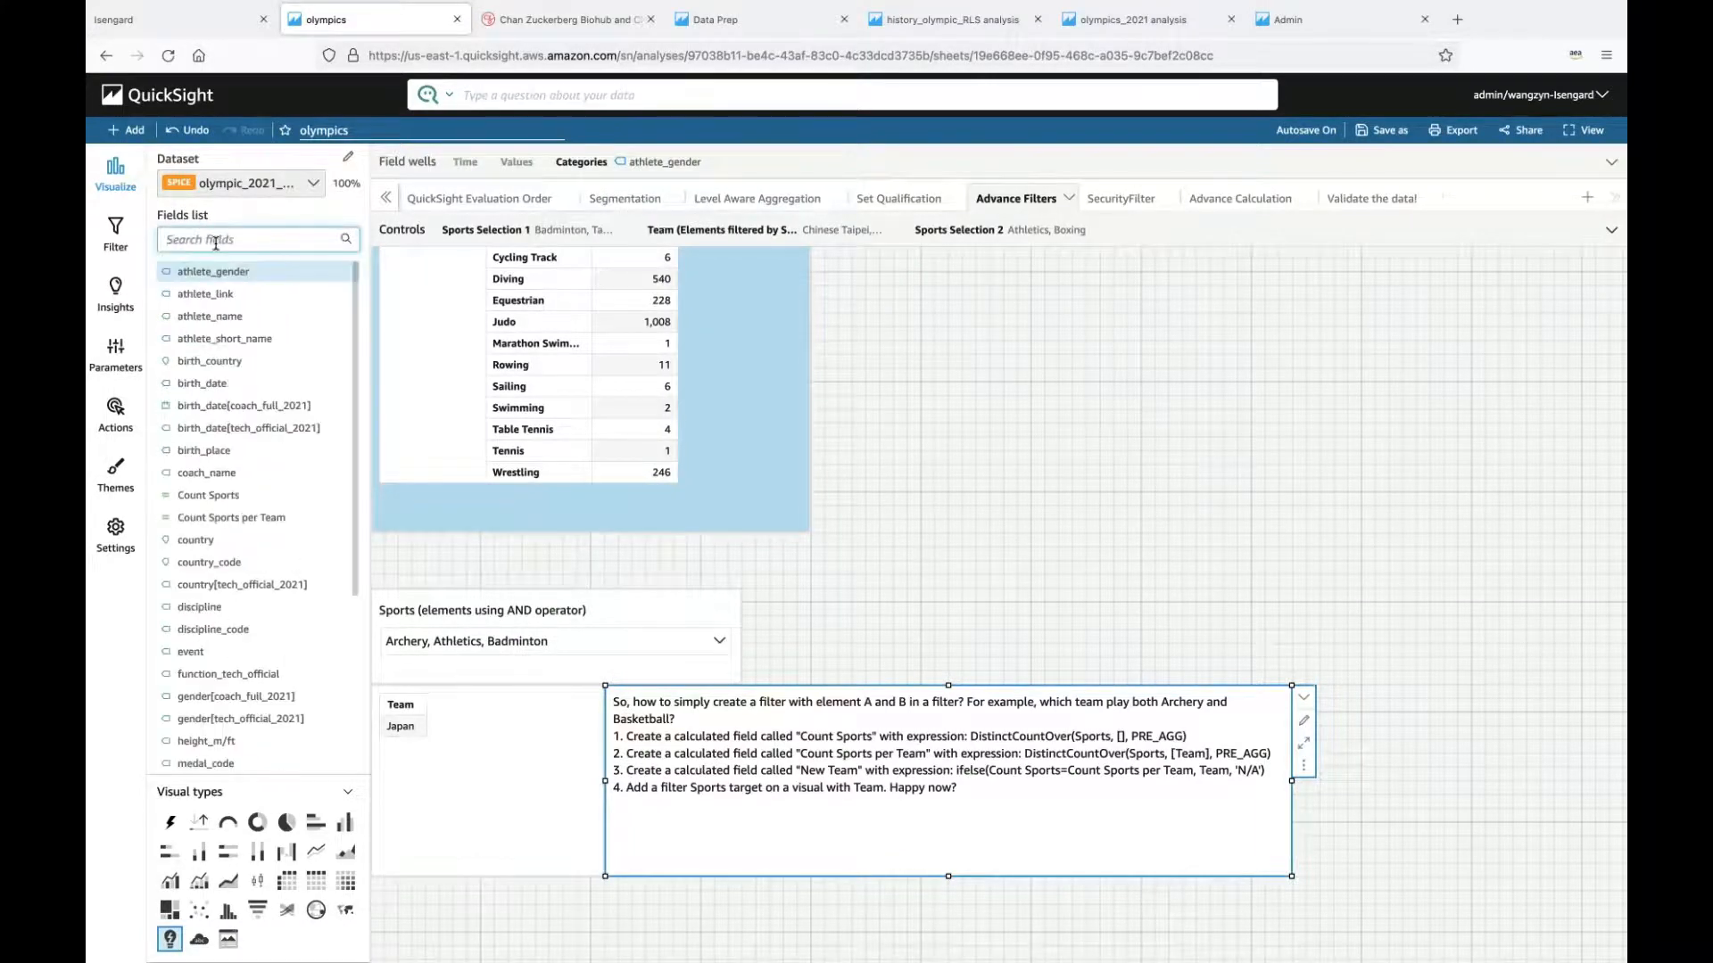
{"action": "type", "text": "new"}
{"action": "key", "text": "BackSpace"}
{"action": "key", "text": "BackSpace"}
{"action": "key", "text": "BackSpace"}
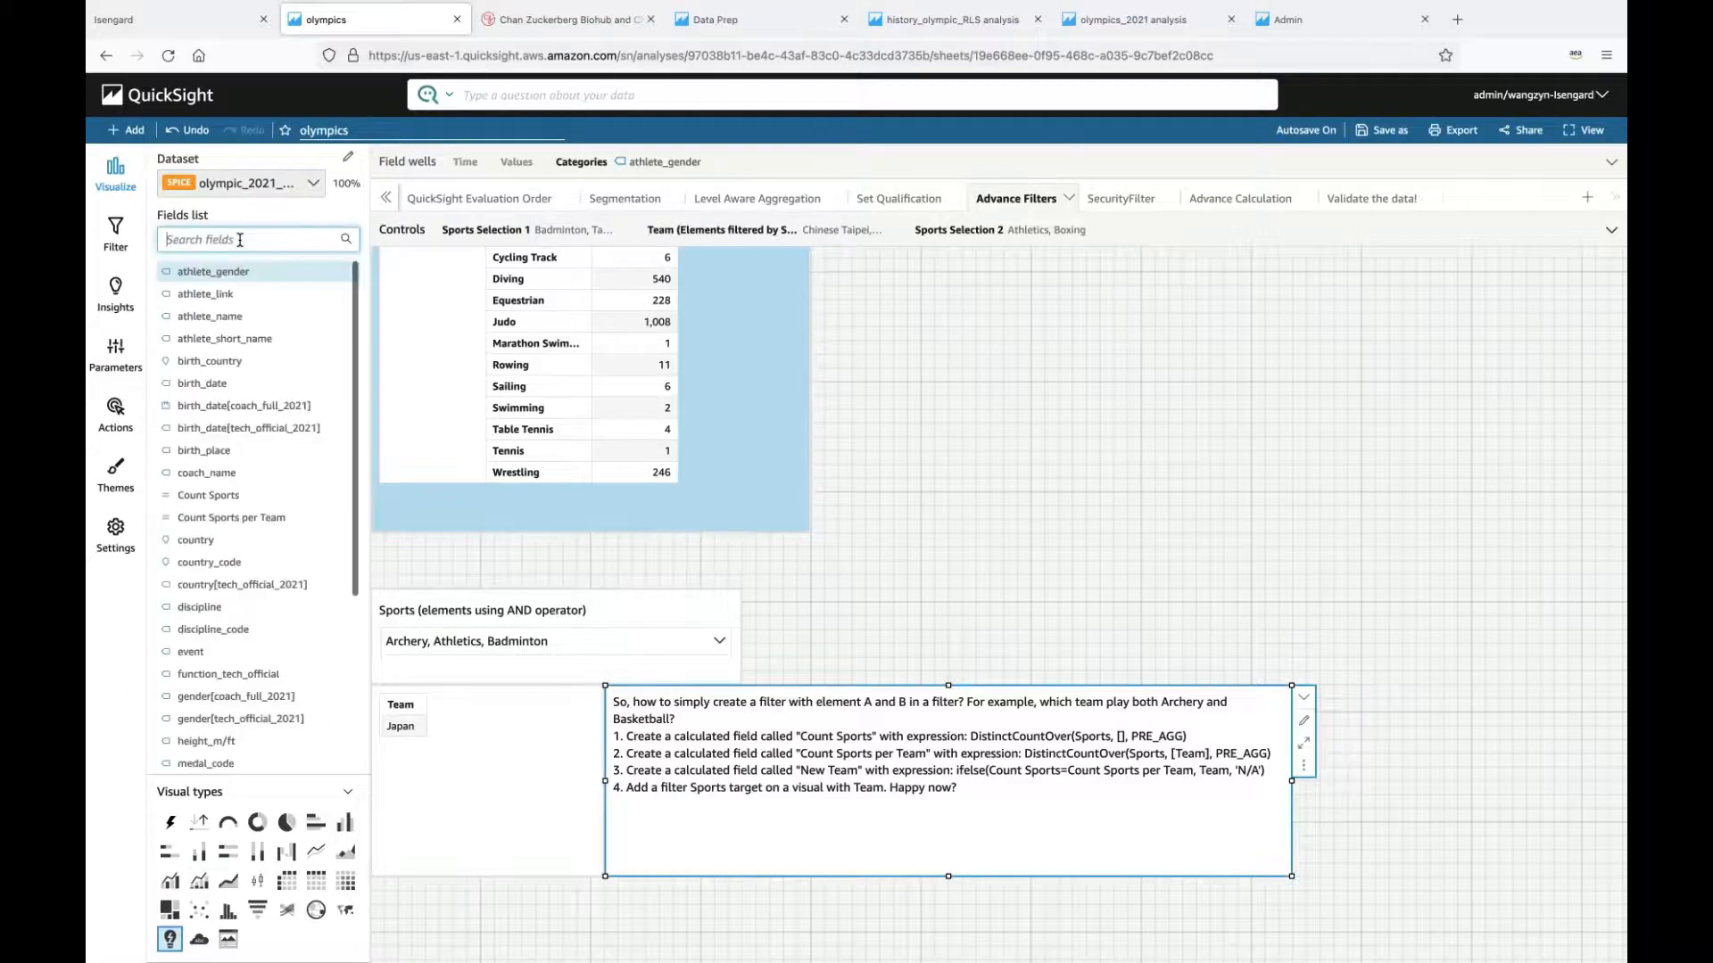
{"action": "type", "text": "t"}
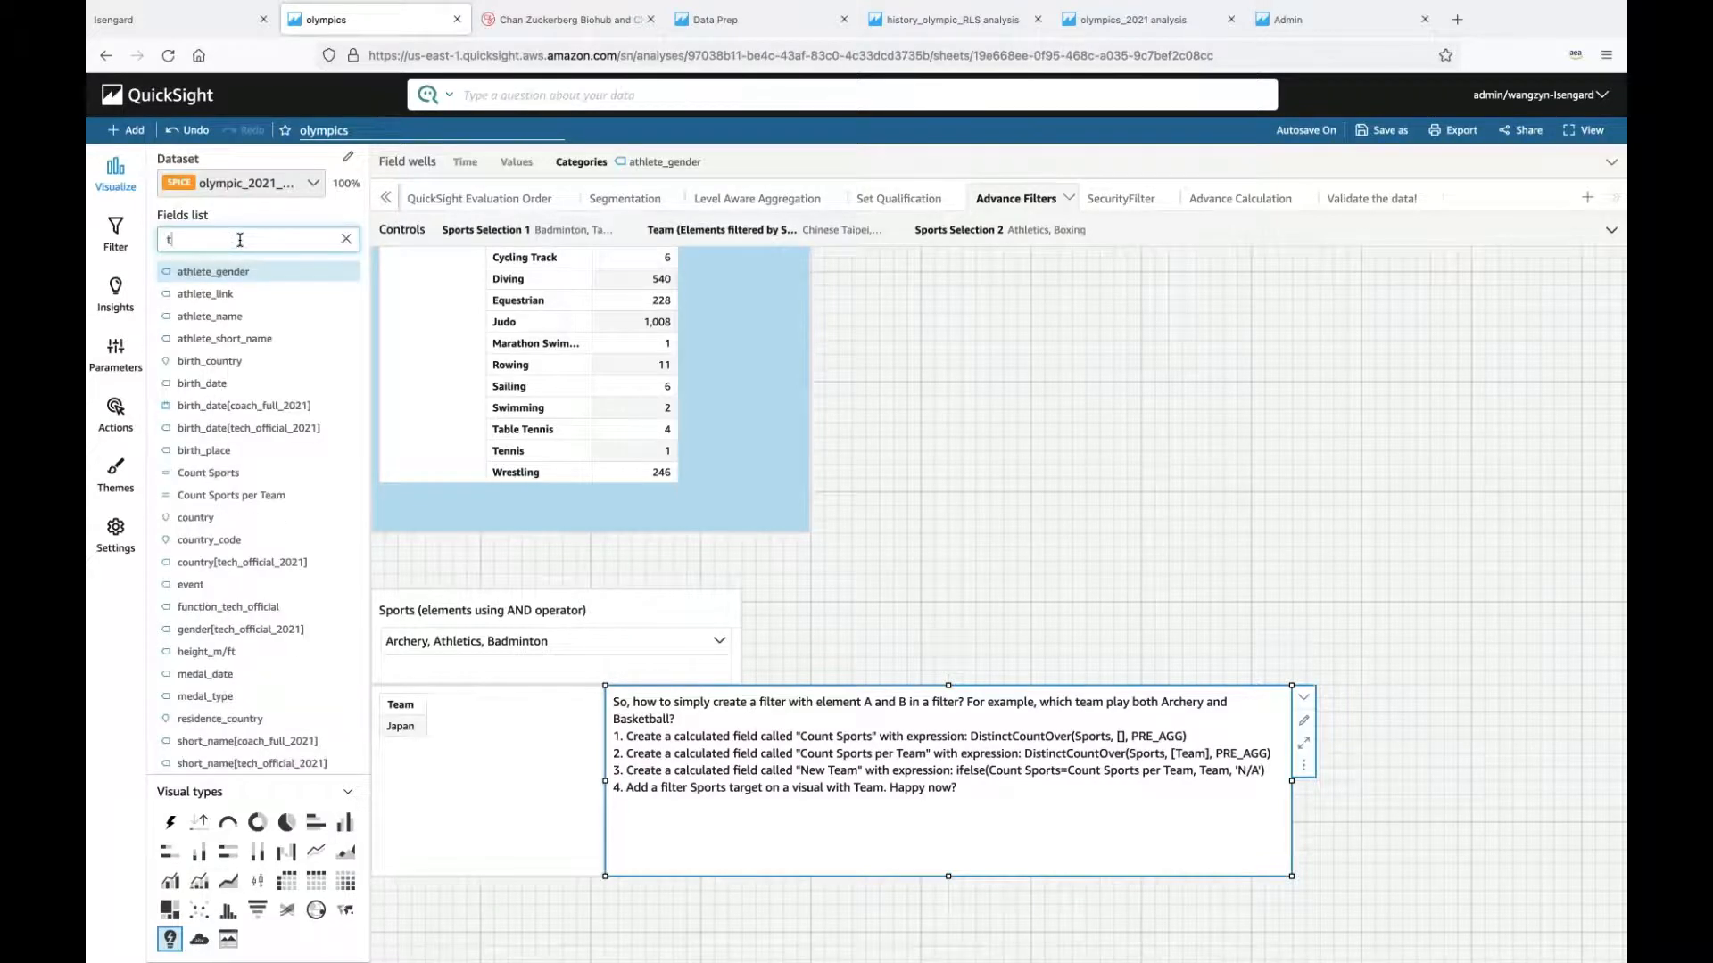
{"action": "type", "text": "eam"}
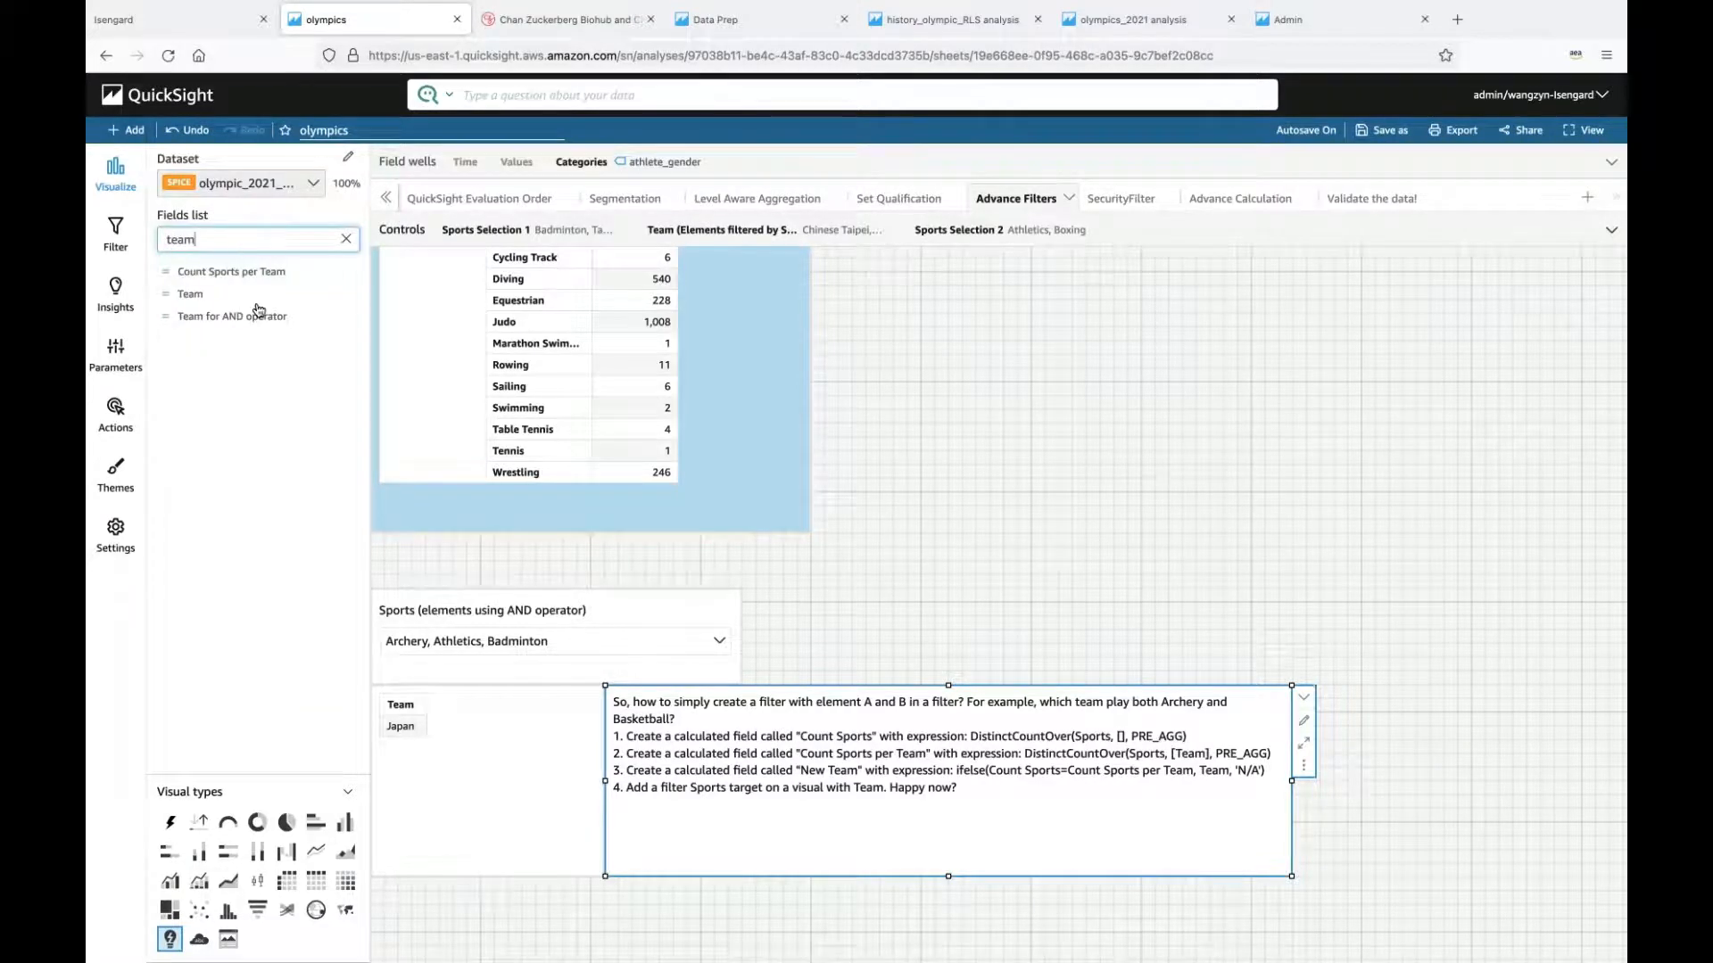
{"action": "left_click", "coordinate": [353, 320]}
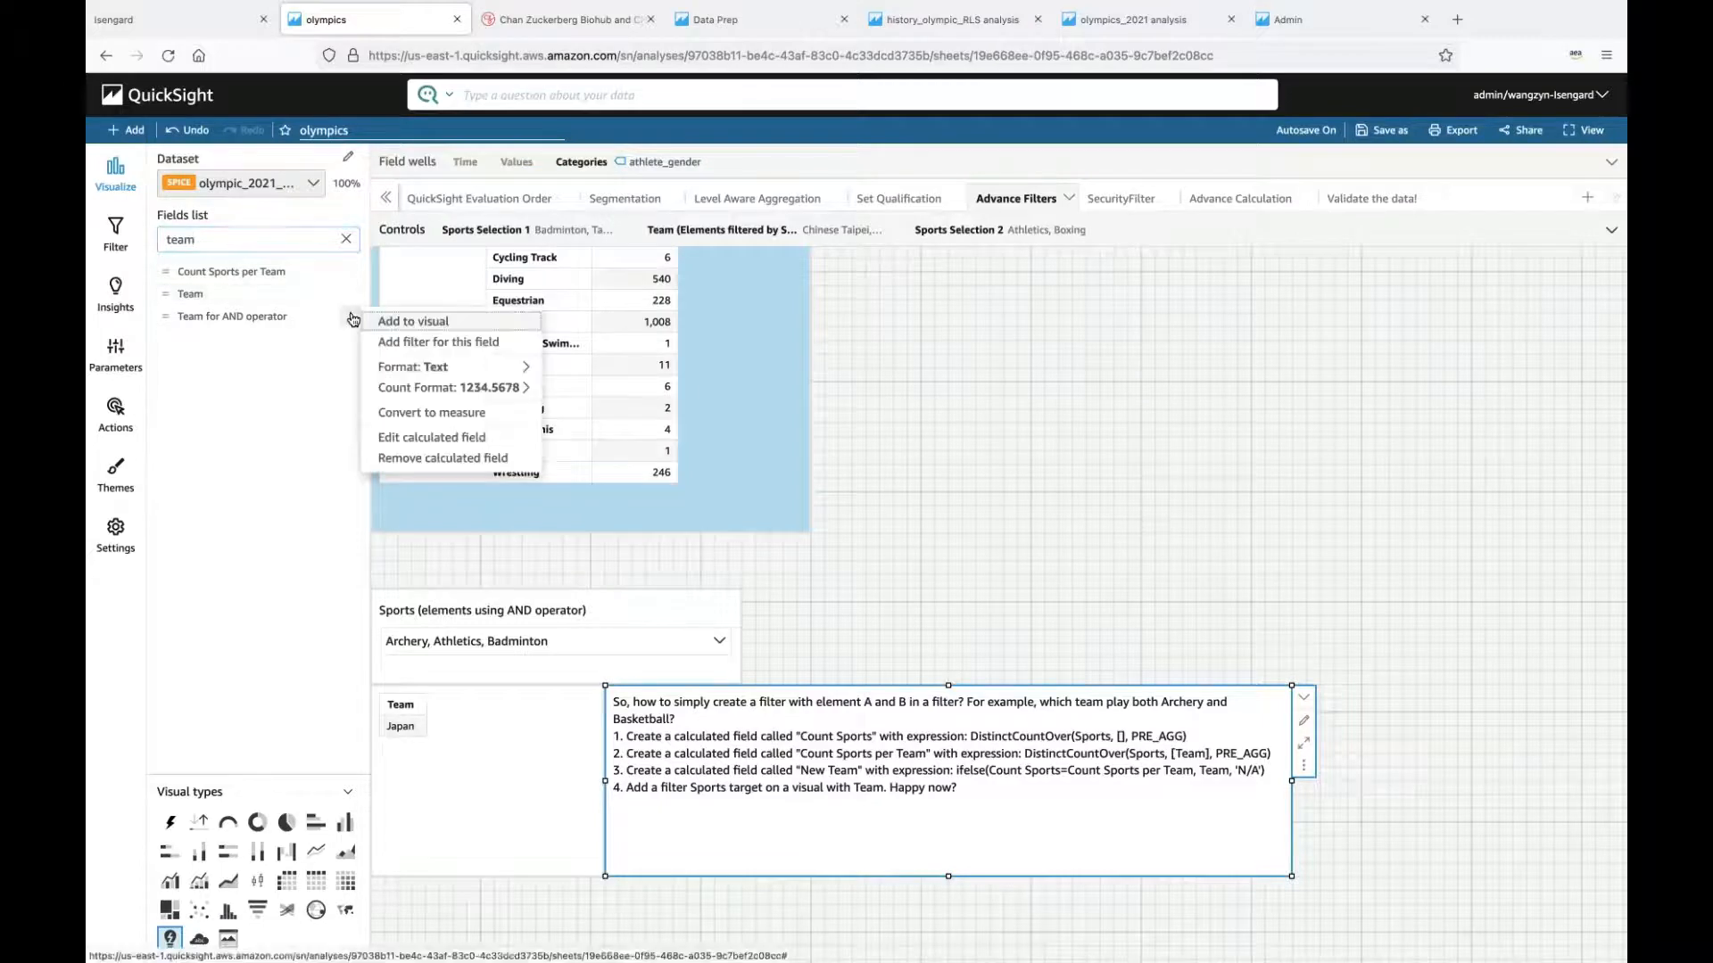
{"action": "left_click", "coordinate": [410, 432]}
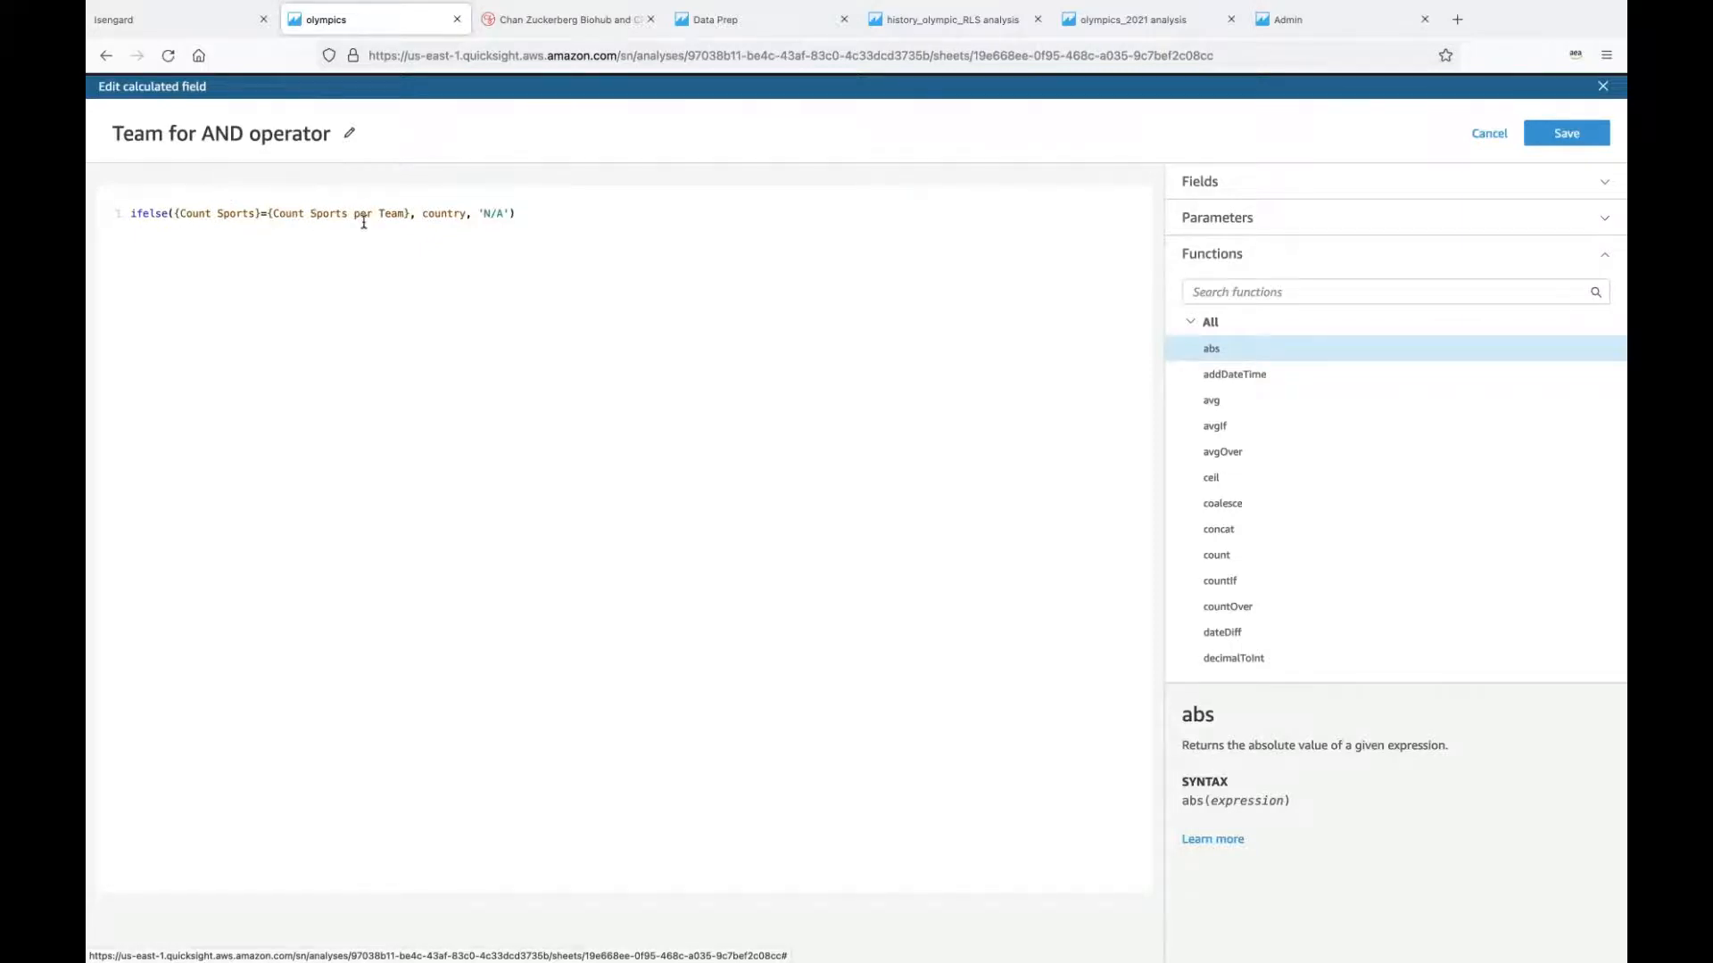
Step: Examine the Count Sports comparison, country result and 'N/A' fallback in the ifelse expression, and close the calculated field without changes
{"action": "left_click", "coordinate": [423, 214]}
{"action": "left_click_drag", "start_coordinate": [454, 214], "coordinate": [515, 214]}
{"action": "left_click", "coordinate": [510, 215]}
{"action": "left_click", "coordinate": [290, 236]}
{"action": "left_click", "coordinate": [266, 214]}
{"action": "left_click_drag", "start_coordinate": [402, 212], "coordinate": [409, 213]}
{"action": "left_click_drag", "start_coordinate": [174, 214], "coordinate": [260, 214]}
{"action": "left_click", "coordinate": [390, 215]}
{"action": "left_click_drag", "start_coordinate": [267, 213], "coordinate": [416, 215]}
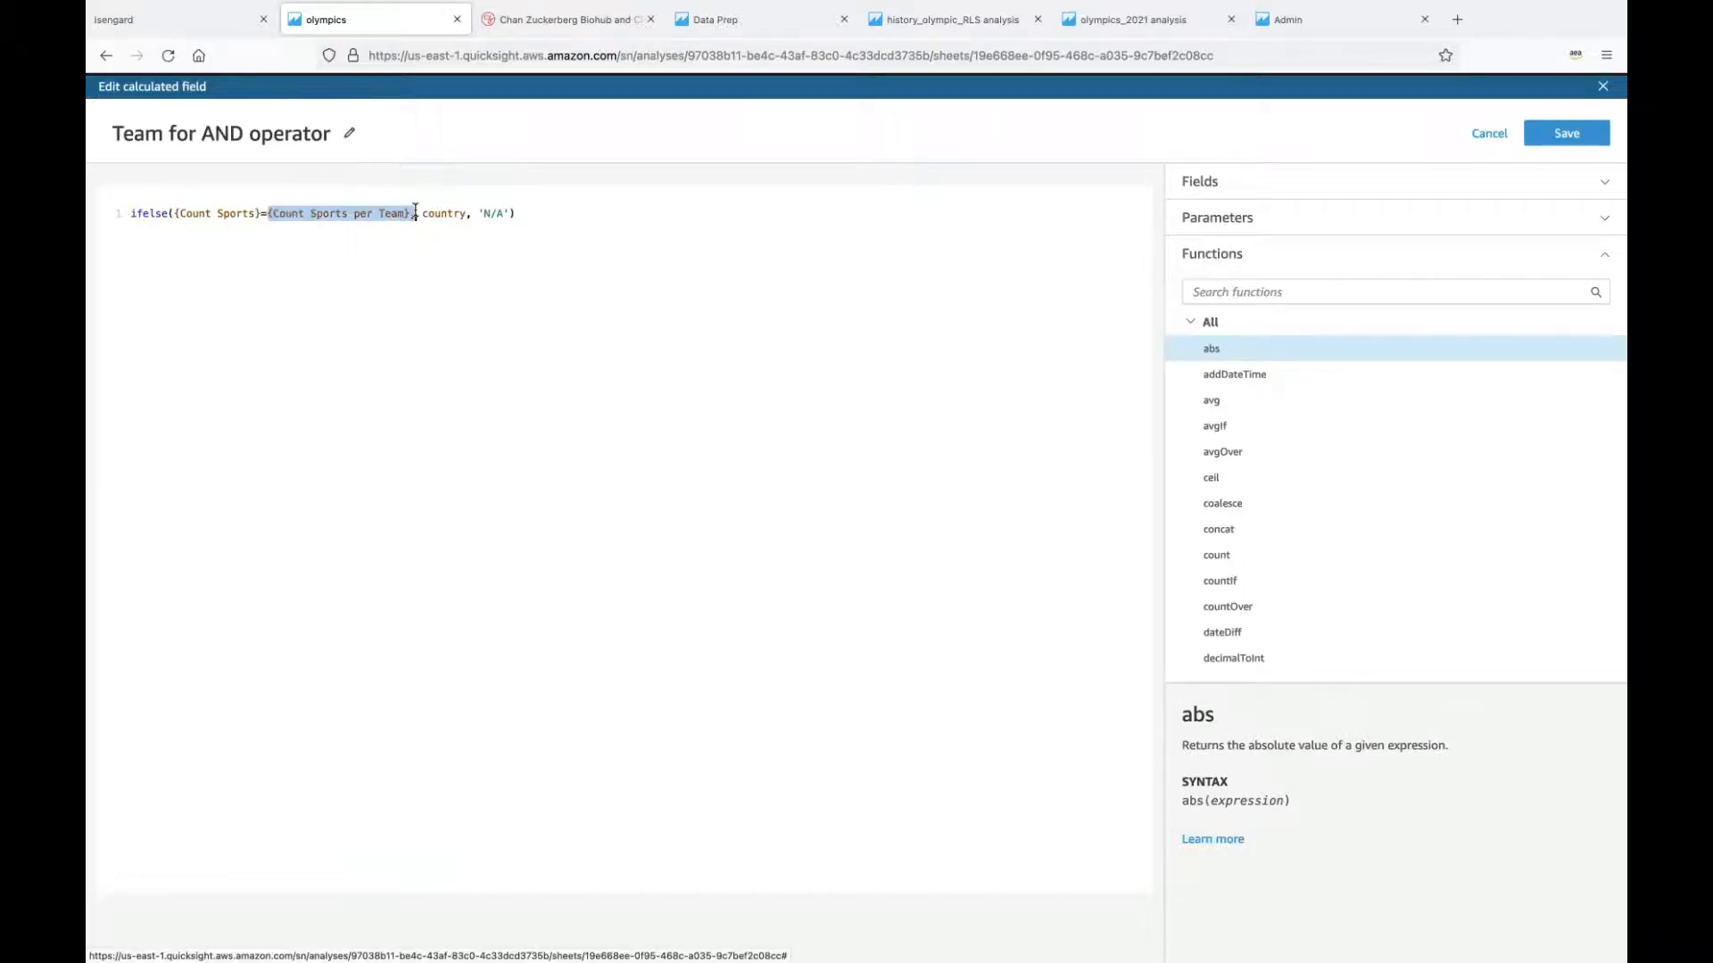
{"action": "left_click", "coordinate": [268, 214]}
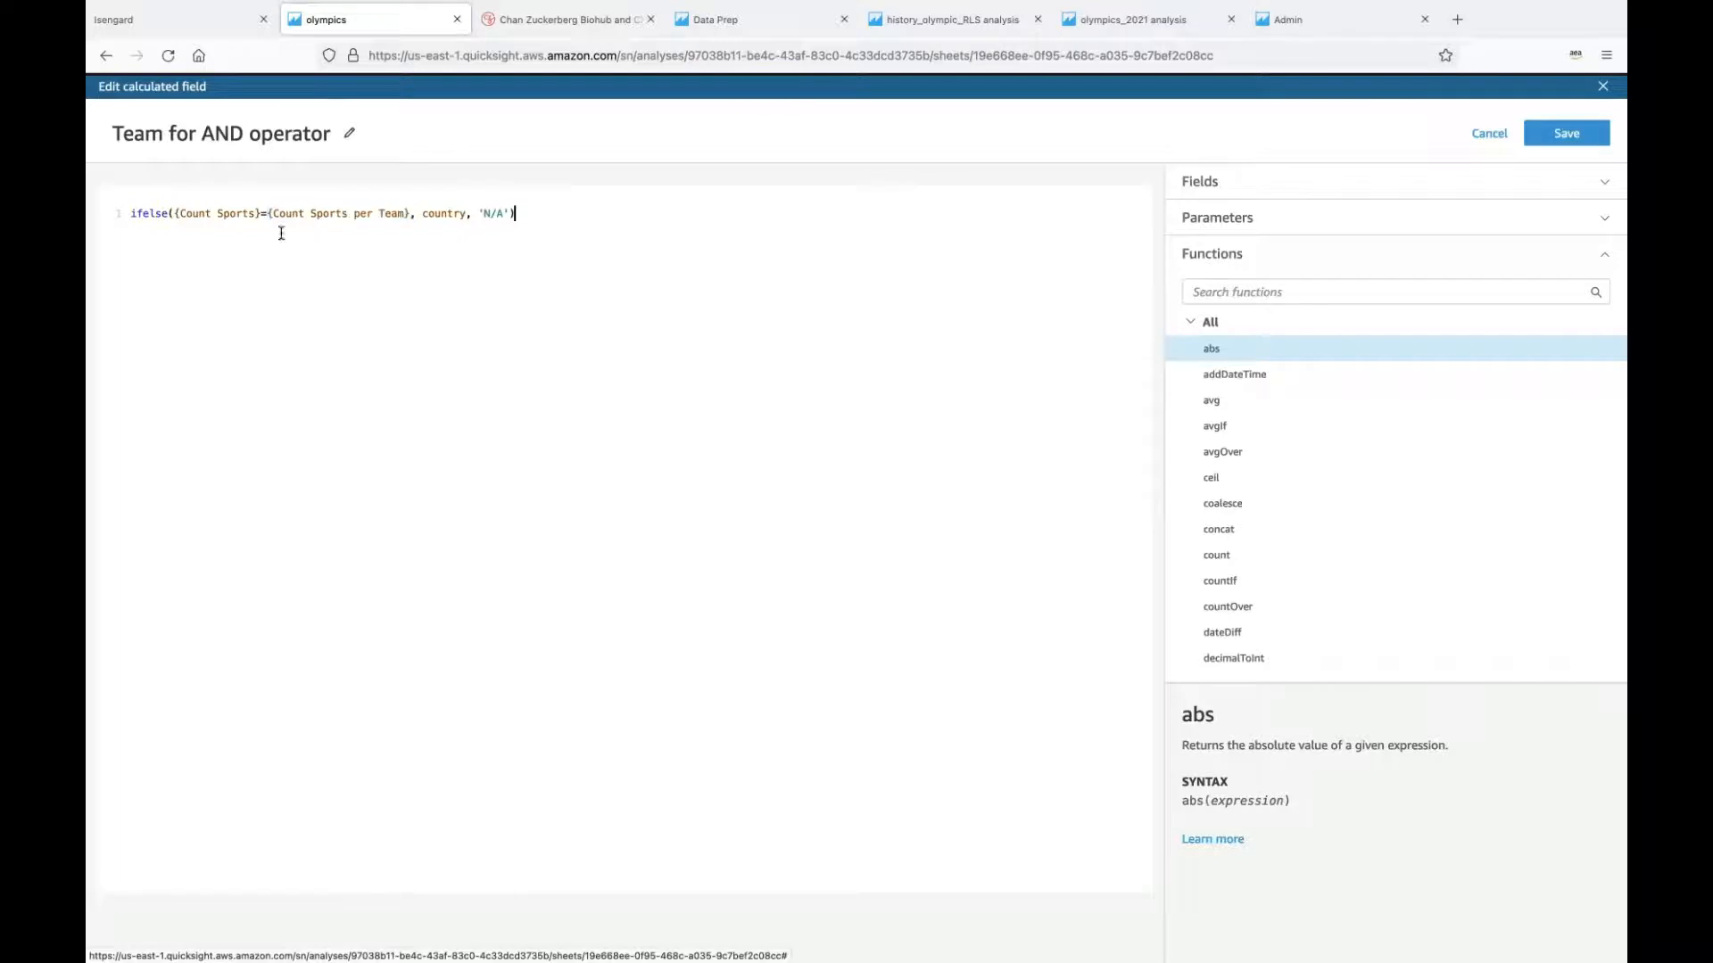
{"action": "left_click_drag", "start_coordinate": [266, 214], "coordinate": [409, 215]}
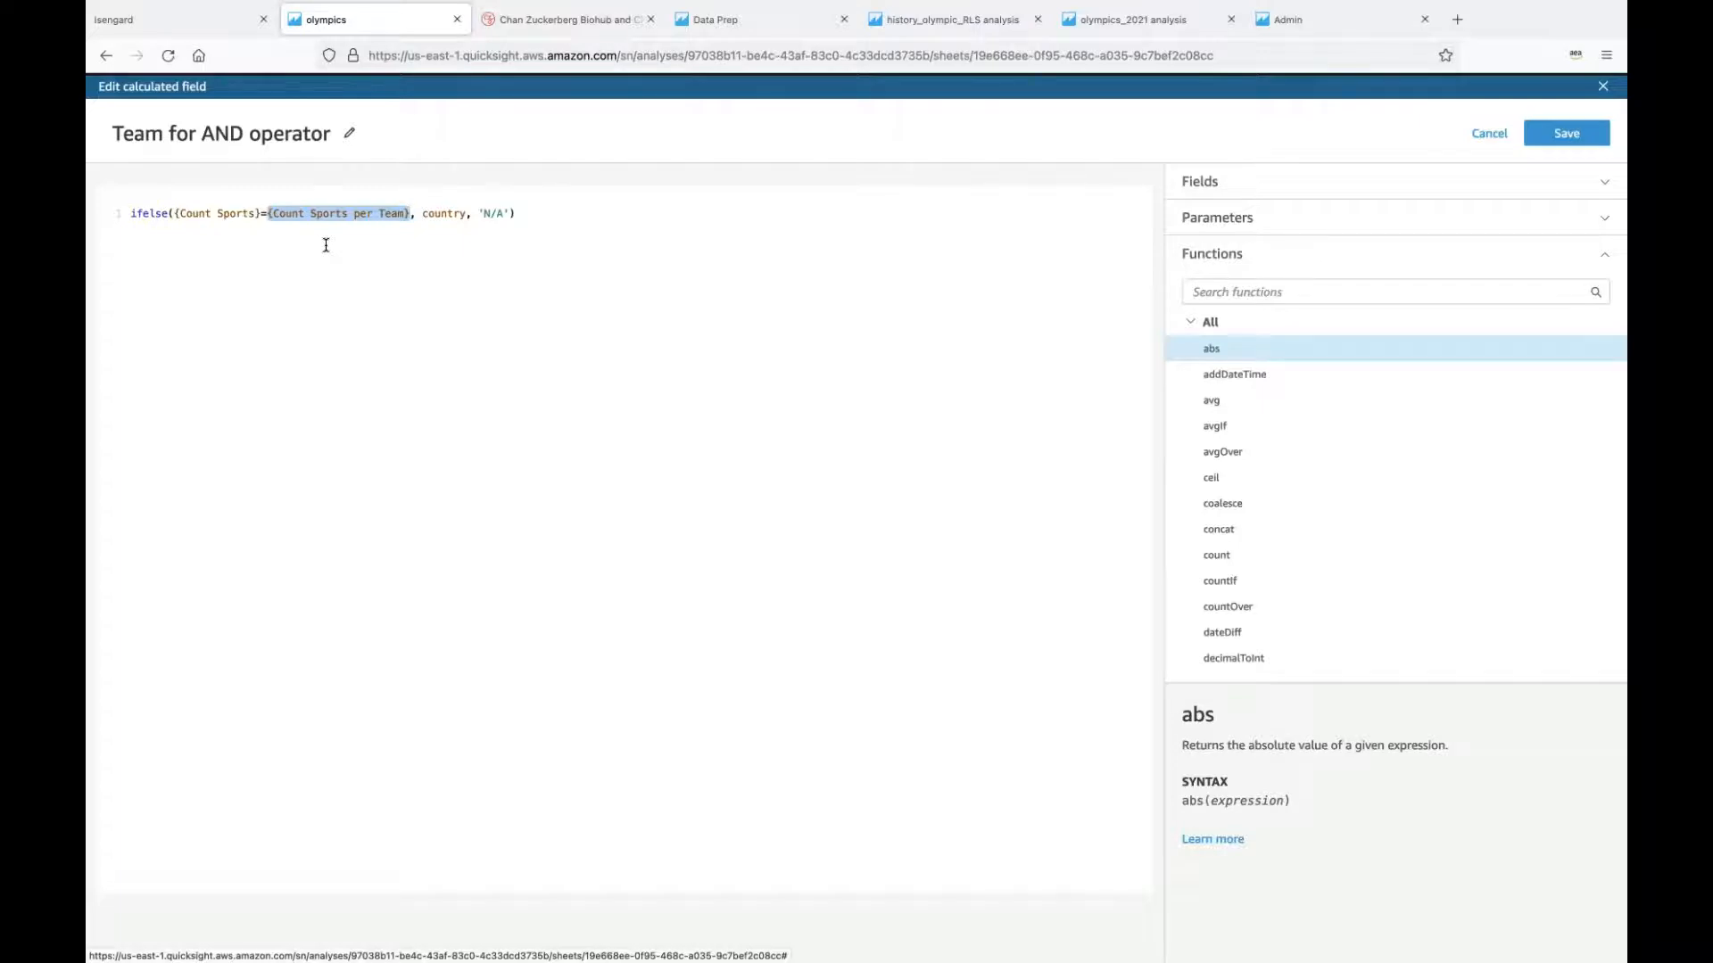
{"action": "left_click_drag", "start_coordinate": [179, 214], "coordinate": [374, 215]}
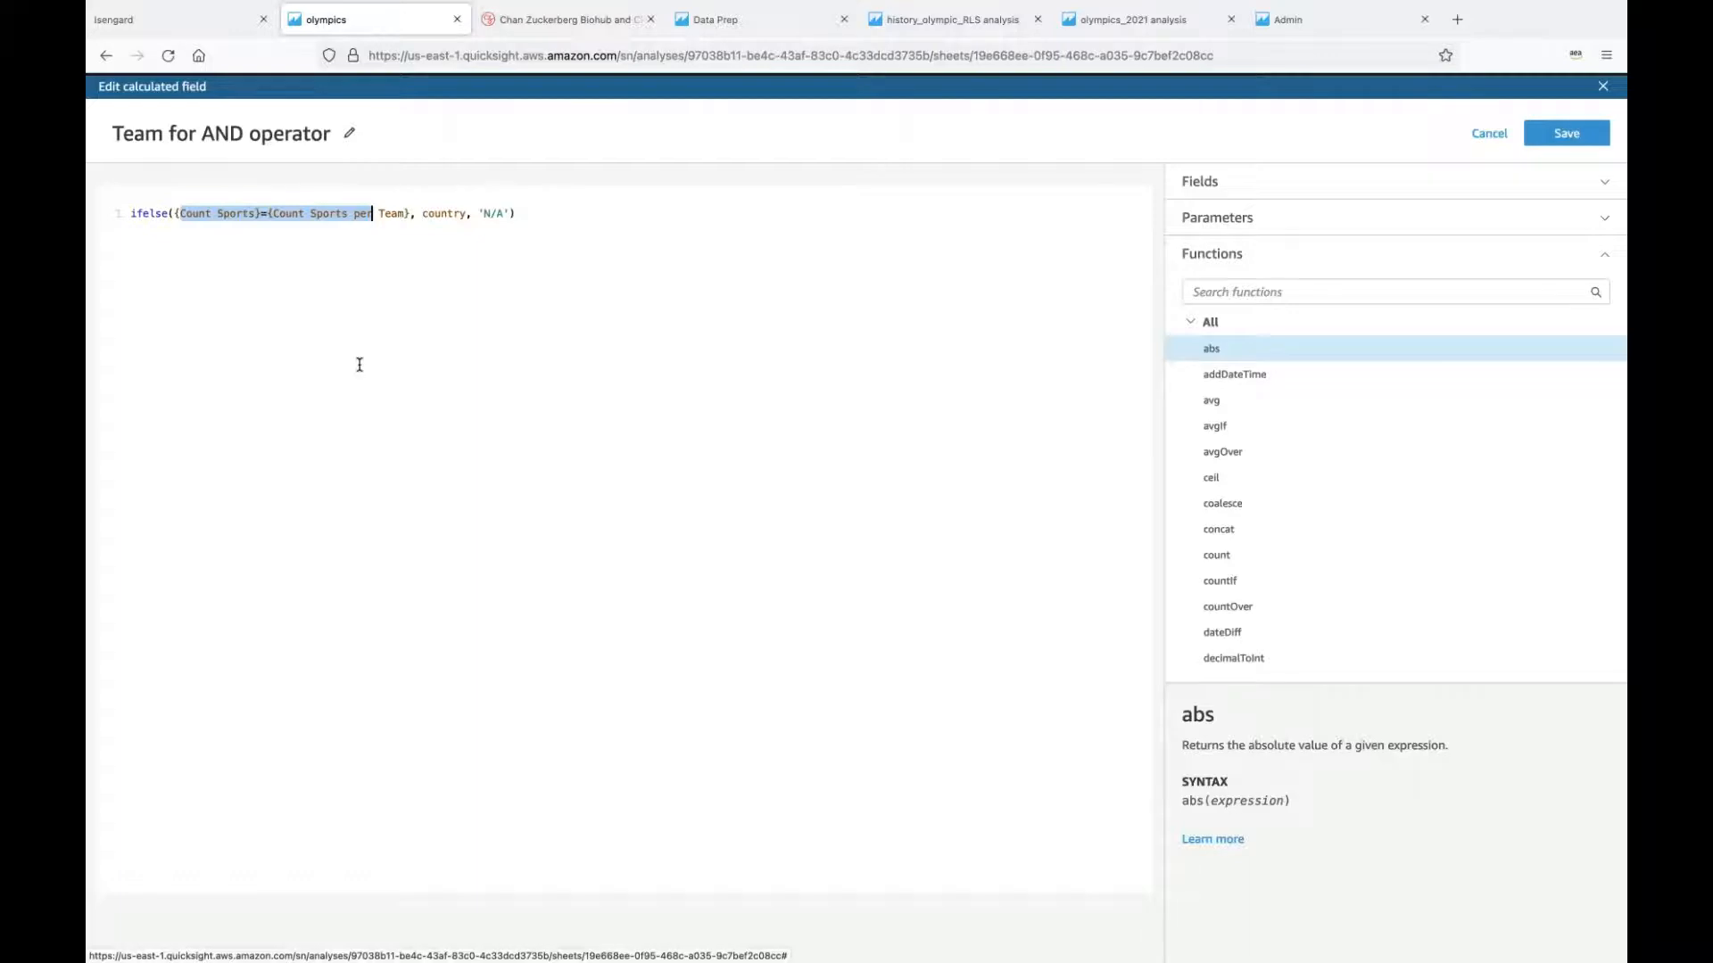
{"action": "left_click", "coordinate": [477, 214]}
{"action": "left_click", "coordinate": [514, 214], "text": "shift"}
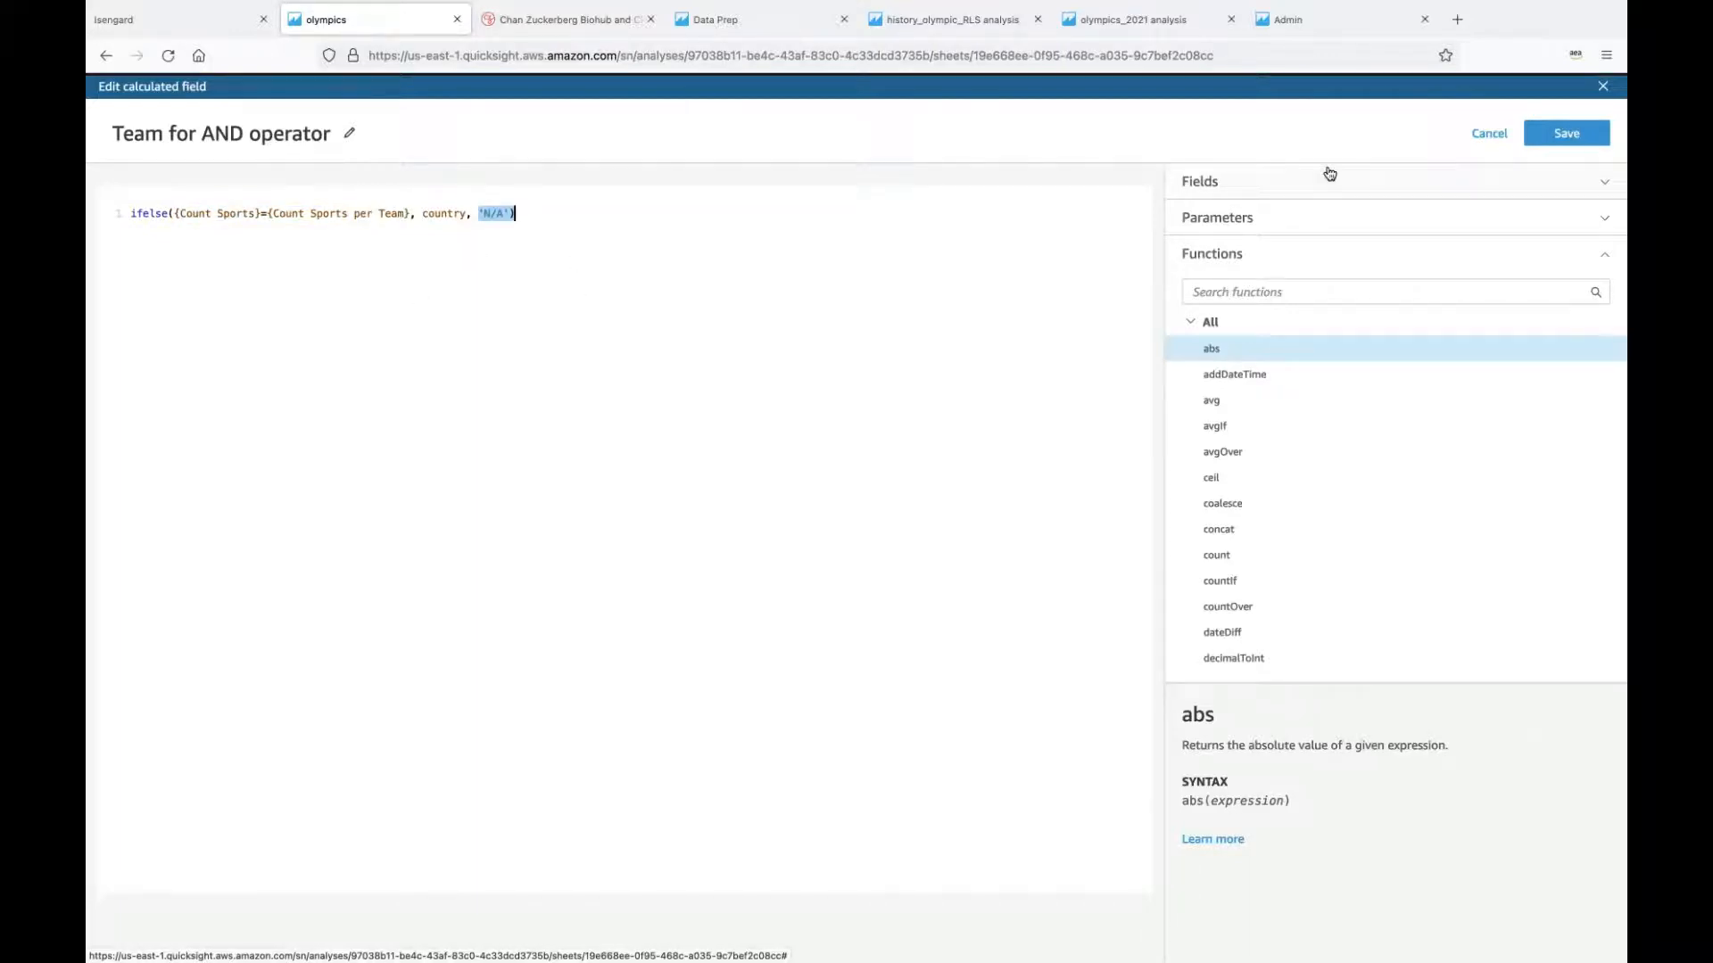
{"action": "left_click", "coordinate": [1484, 135]}
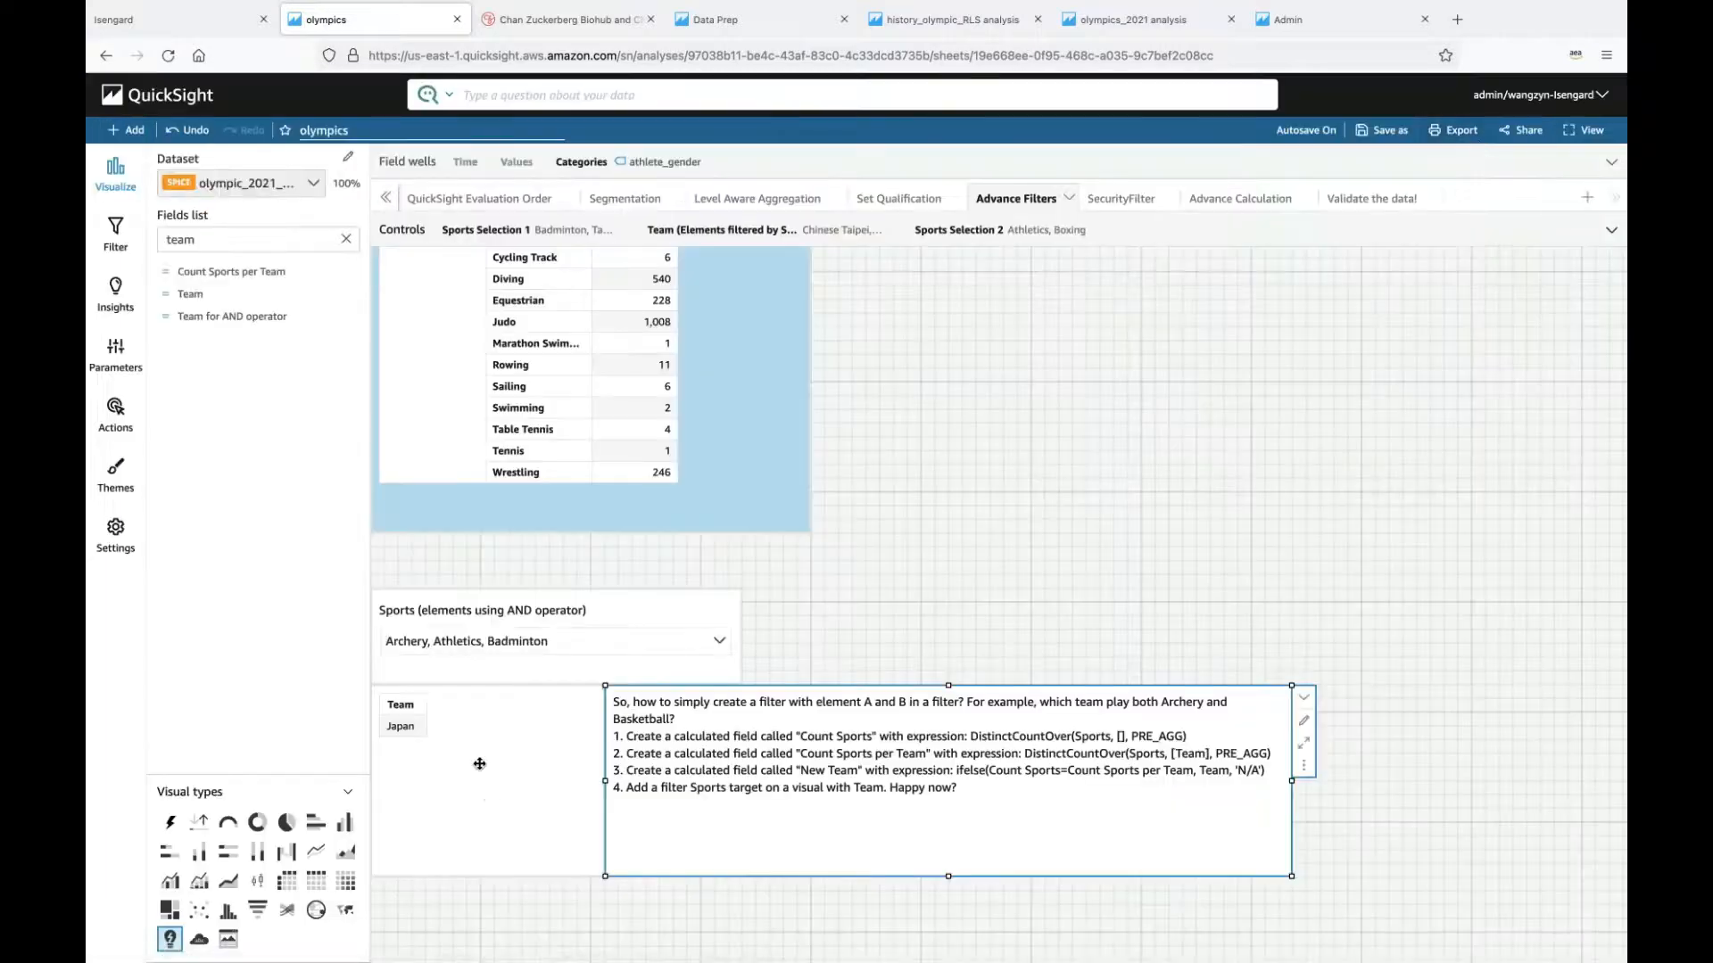
Step: Show the filters of the AND-filtered team table and review the three calculated-field expressions in the instructions beside it
{"action": "left_click", "coordinate": [479, 764]}
{"action": "left_click", "coordinate": [115, 232]}
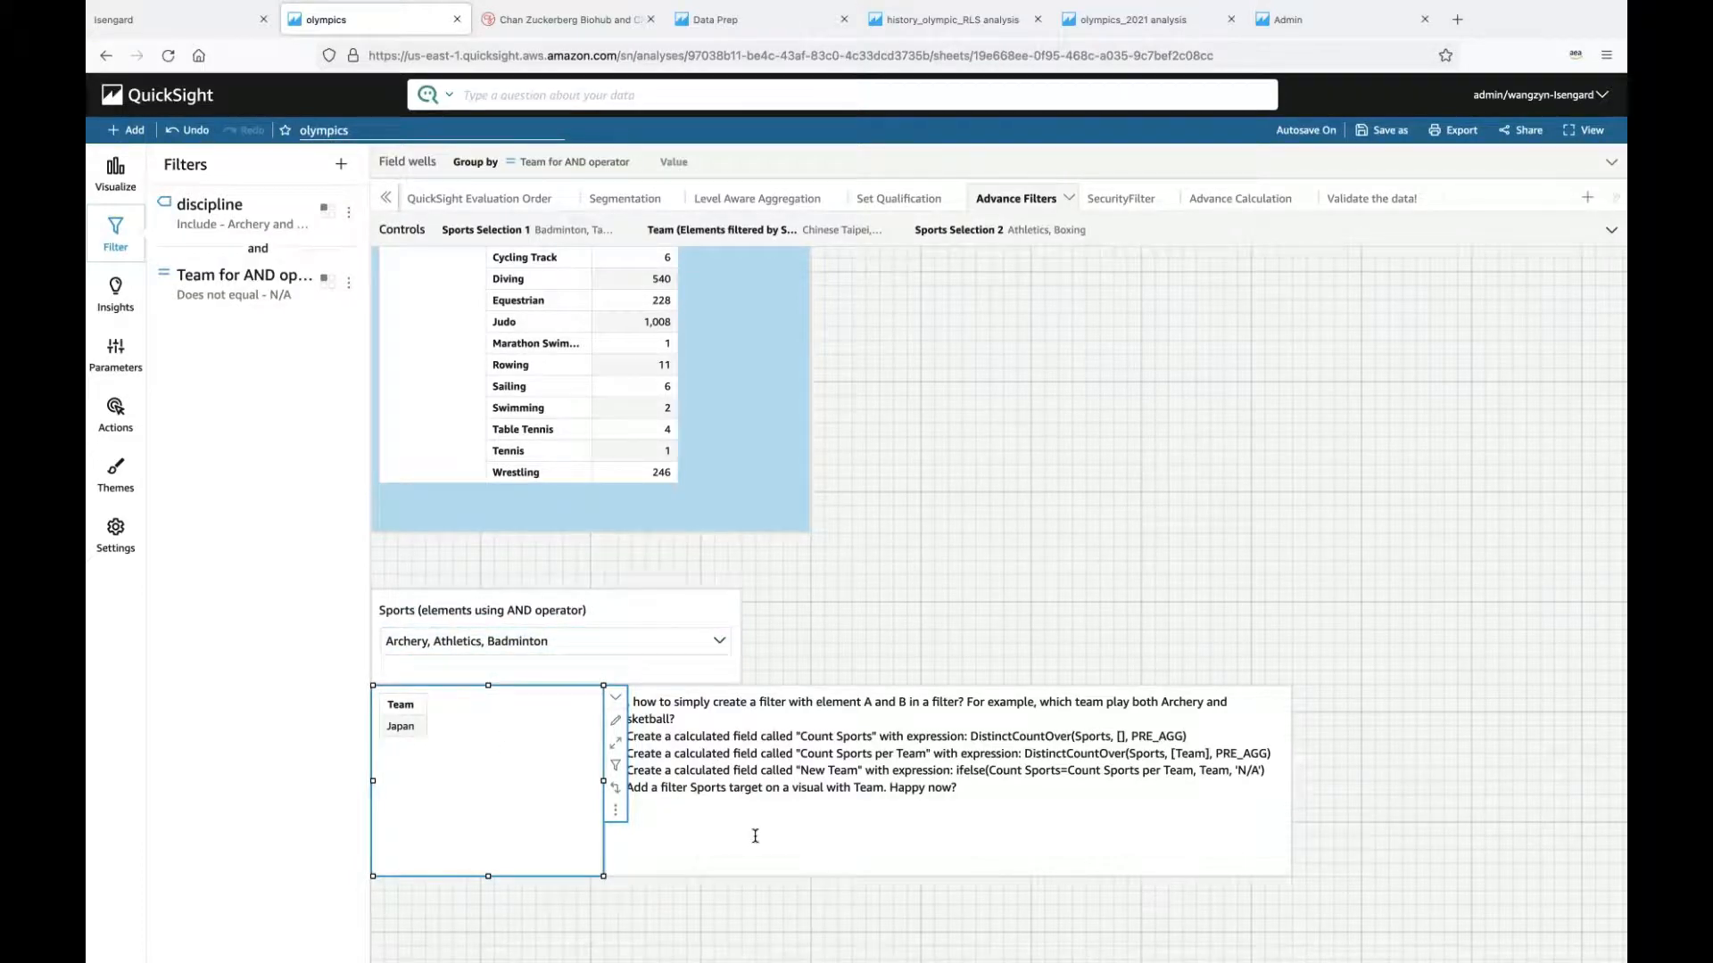
{"action": "left_click", "coordinate": [870, 767]}
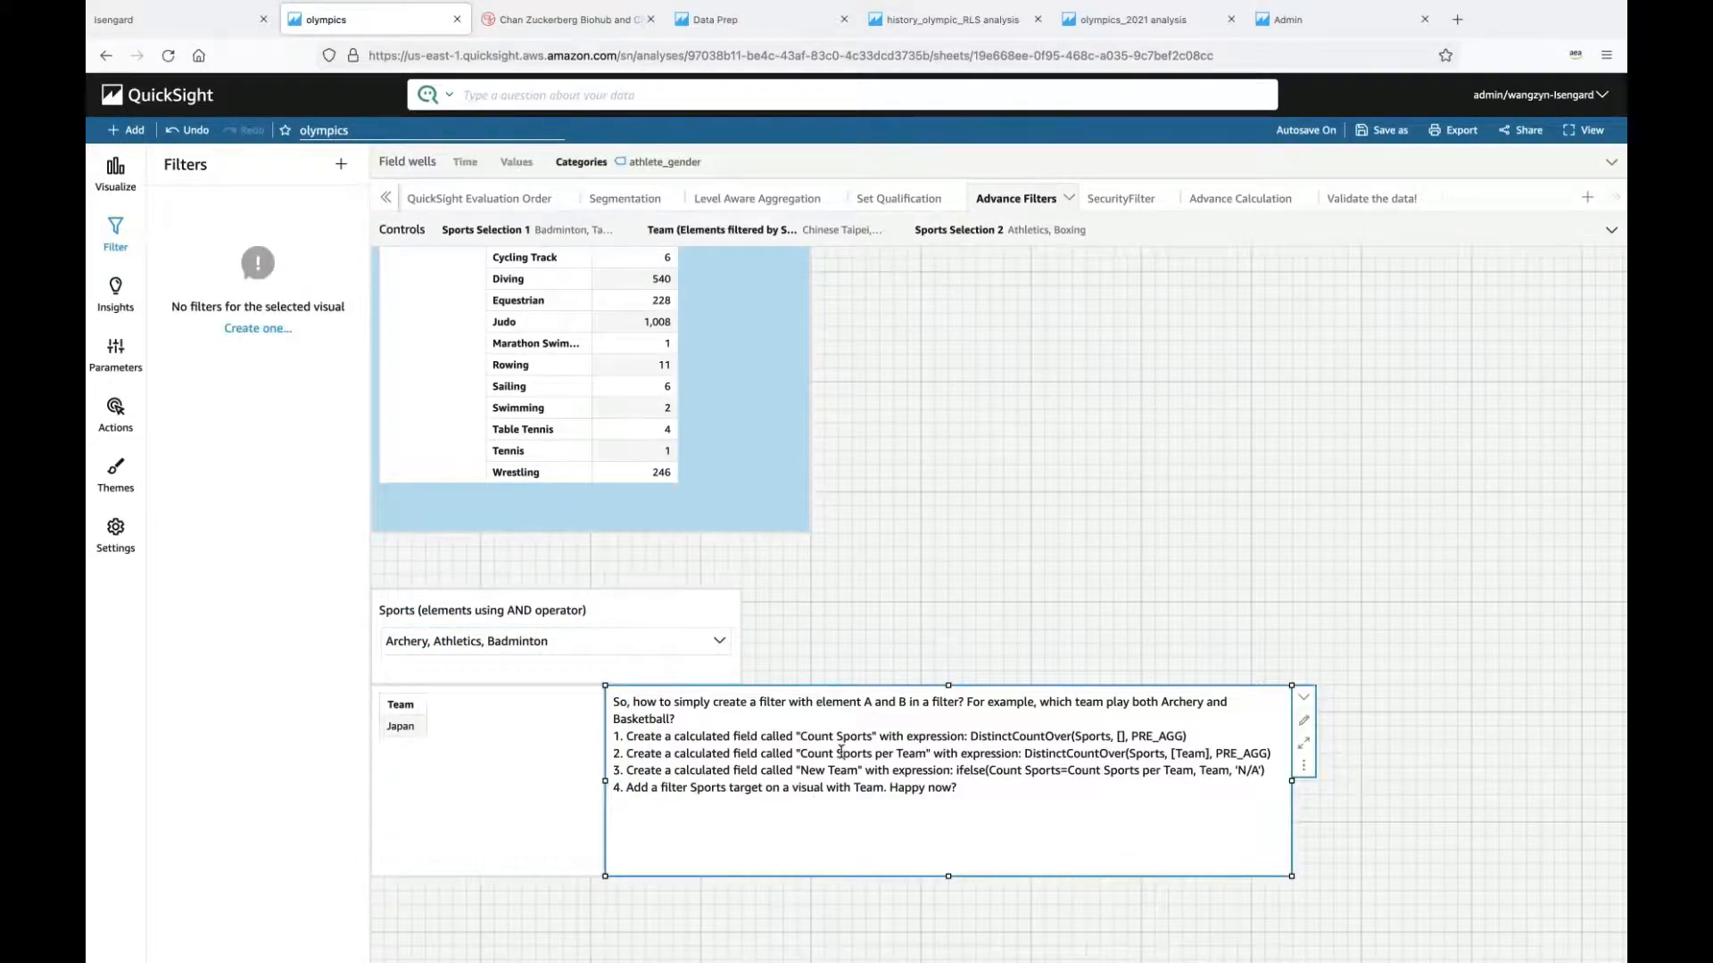
{"action": "left_click_drag", "start_coordinate": [970, 737], "coordinate": [1198, 741]}
{"action": "left_click_drag", "start_coordinate": [1025, 754], "coordinate": [1276, 754]}
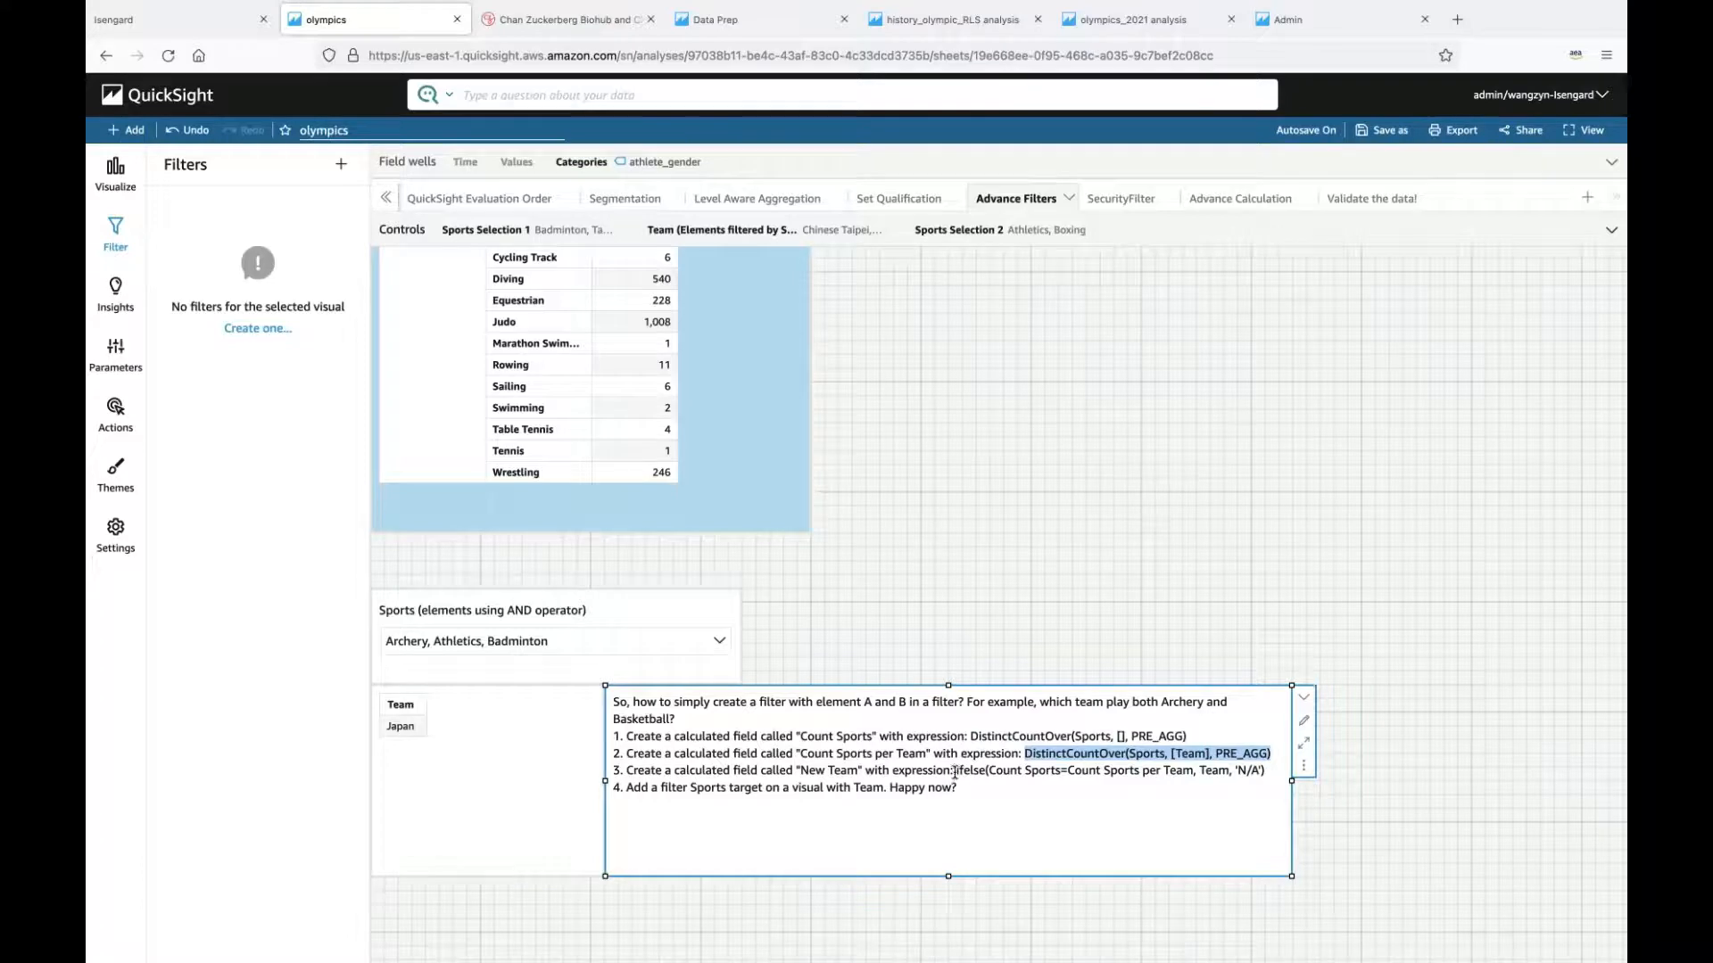
{"action": "left_click_drag", "start_coordinate": [956, 770], "coordinate": [1272, 773]}
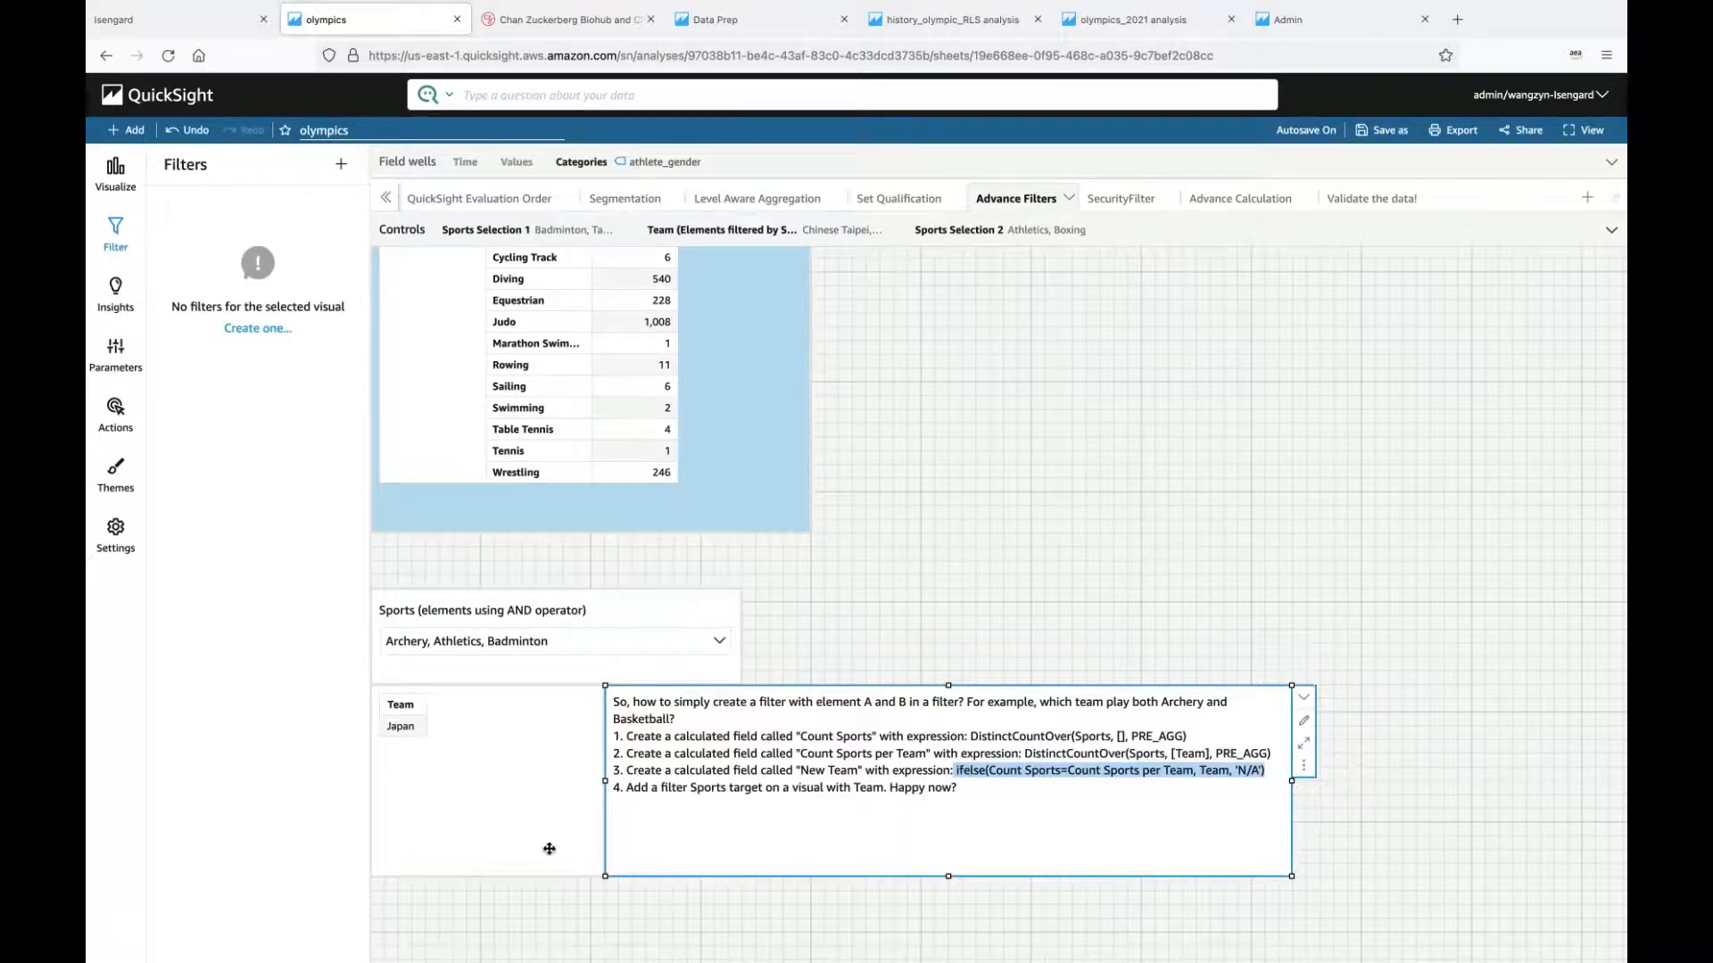
{"action": "left_click", "coordinate": [530, 828]}
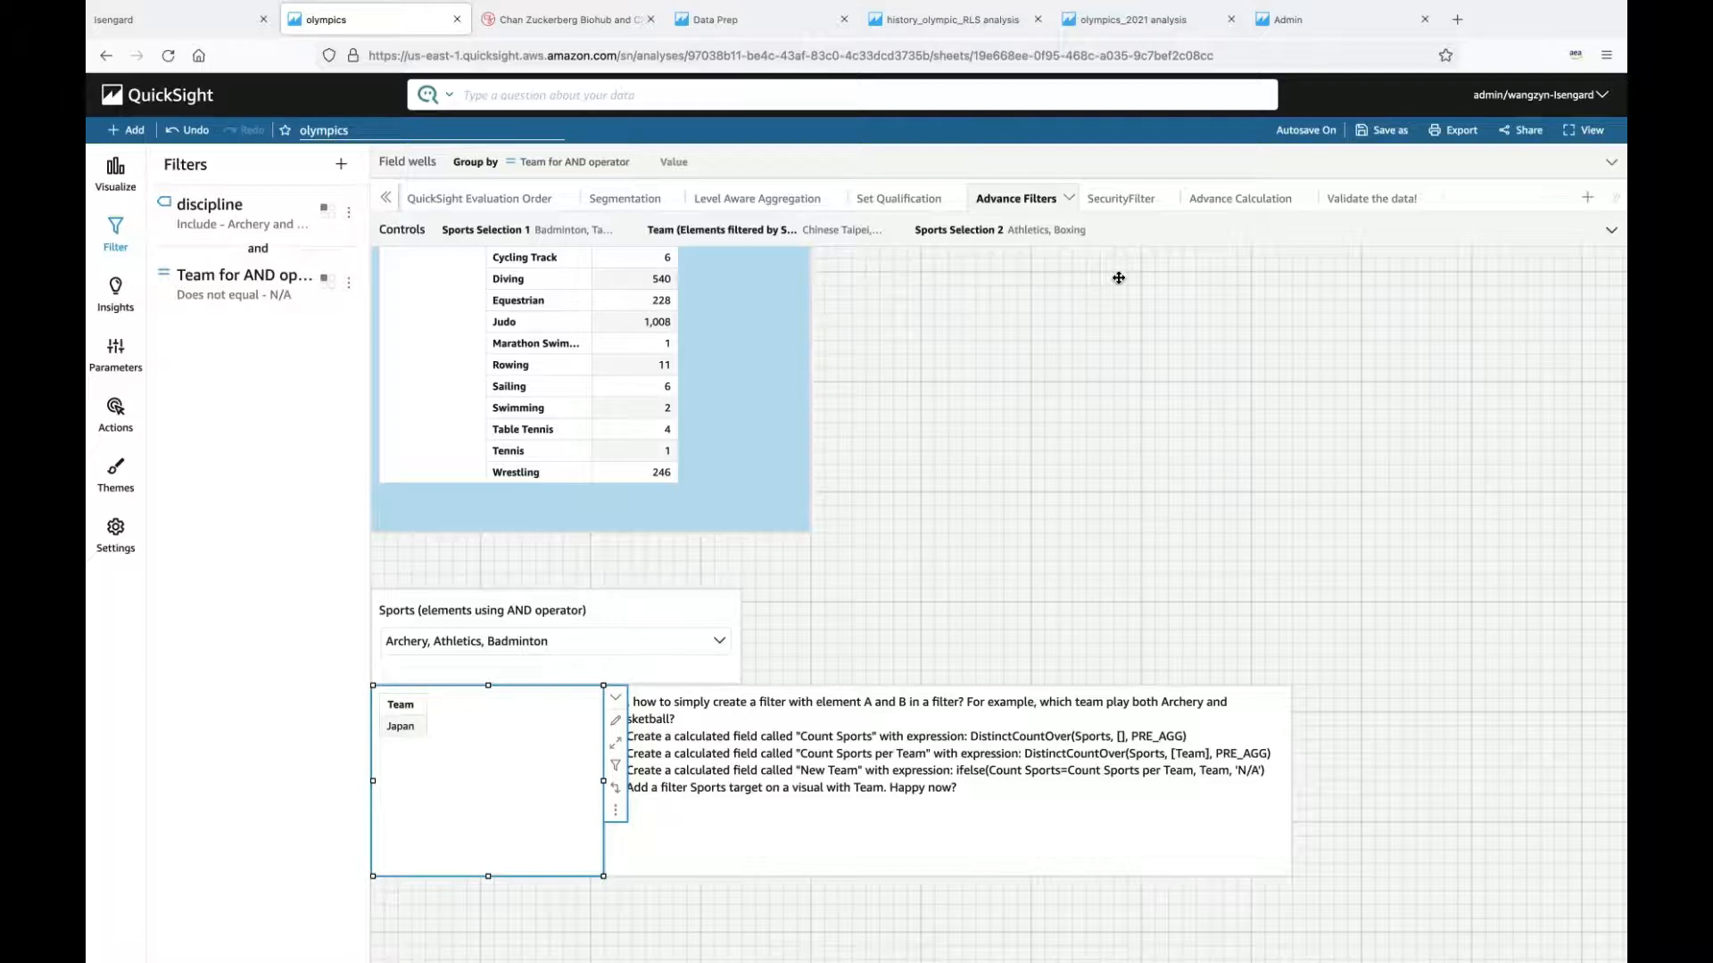
Step: Open the SecurityFilter sheet, point out the register-user CLI example in its instructions, and dismiss the import notification
{"action": "left_click", "coordinate": [1123, 197]}
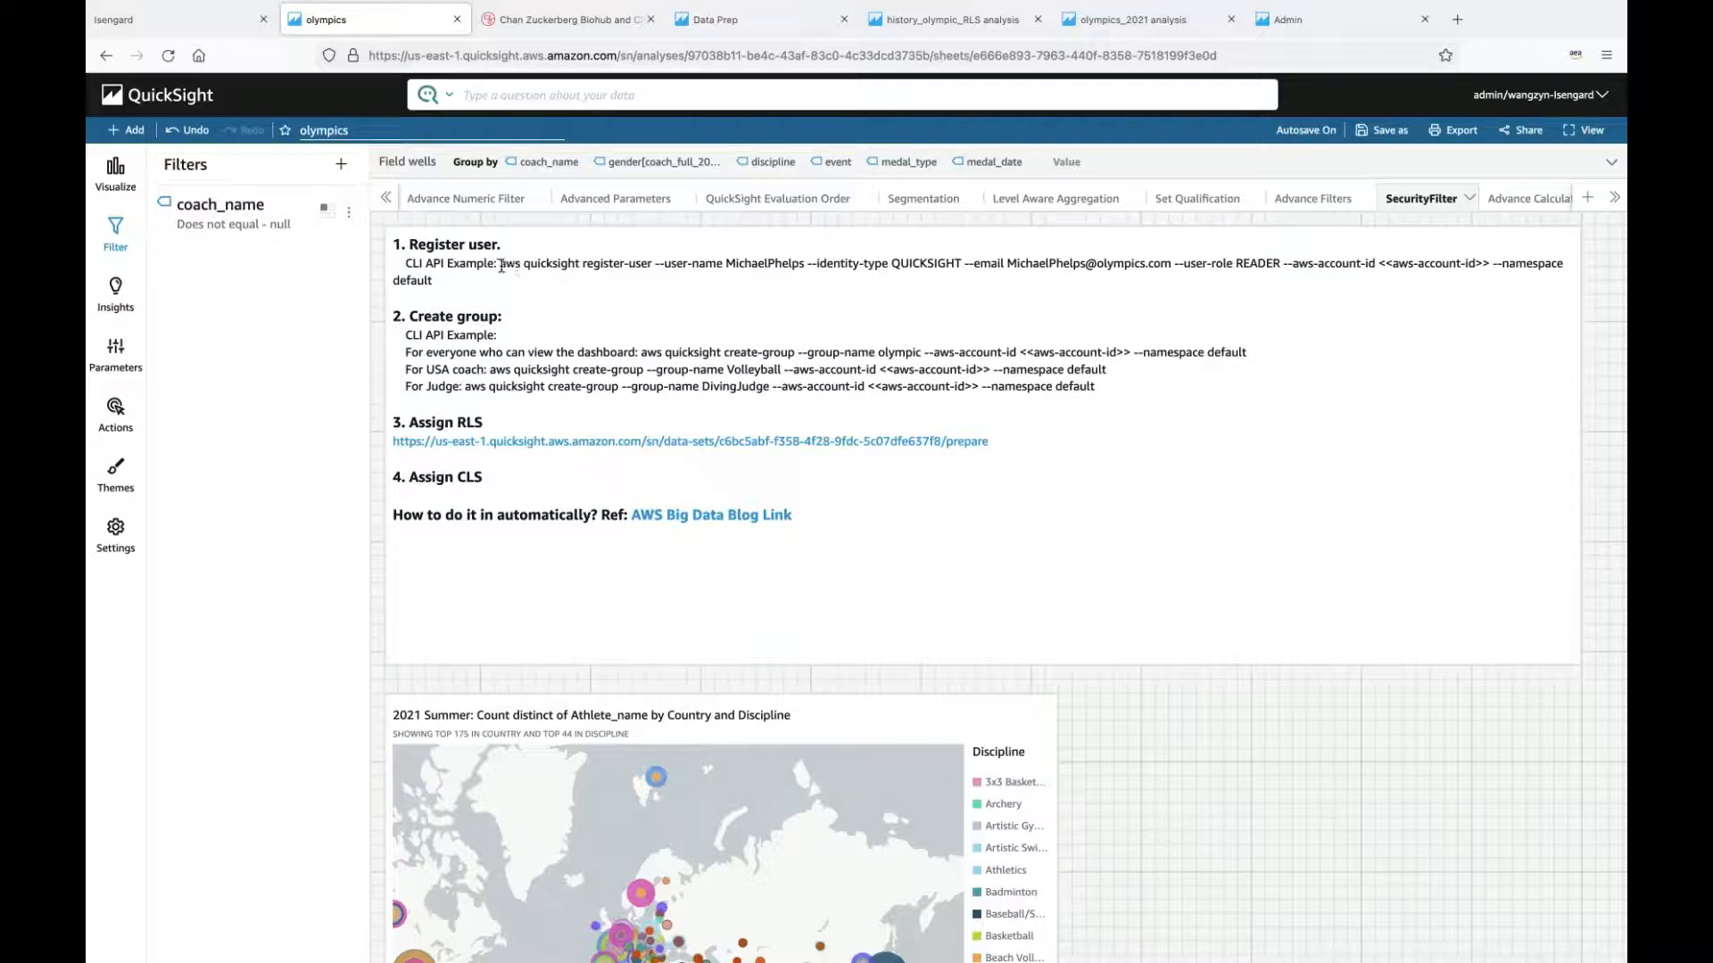
{"action": "left_click_drag", "start_coordinate": [500, 265], "coordinate": [531, 286]}
{"action": "left_click", "coordinate": [514, 269]}
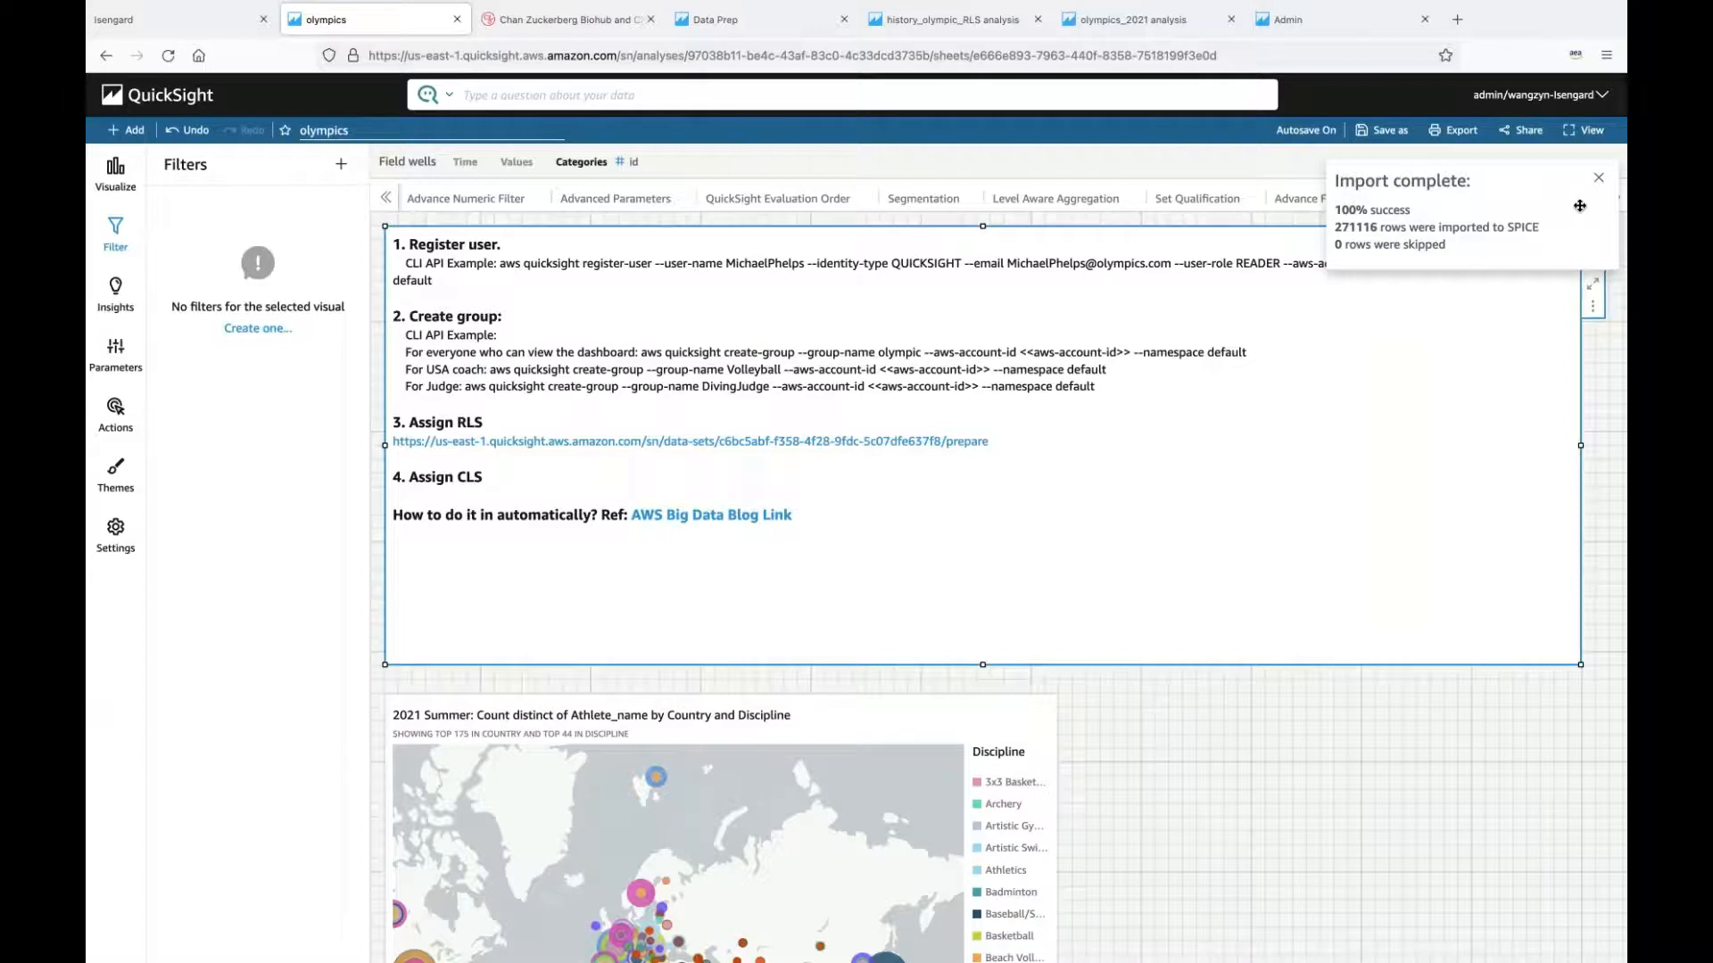
{"action": "left_click", "coordinate": [1597, 179]}
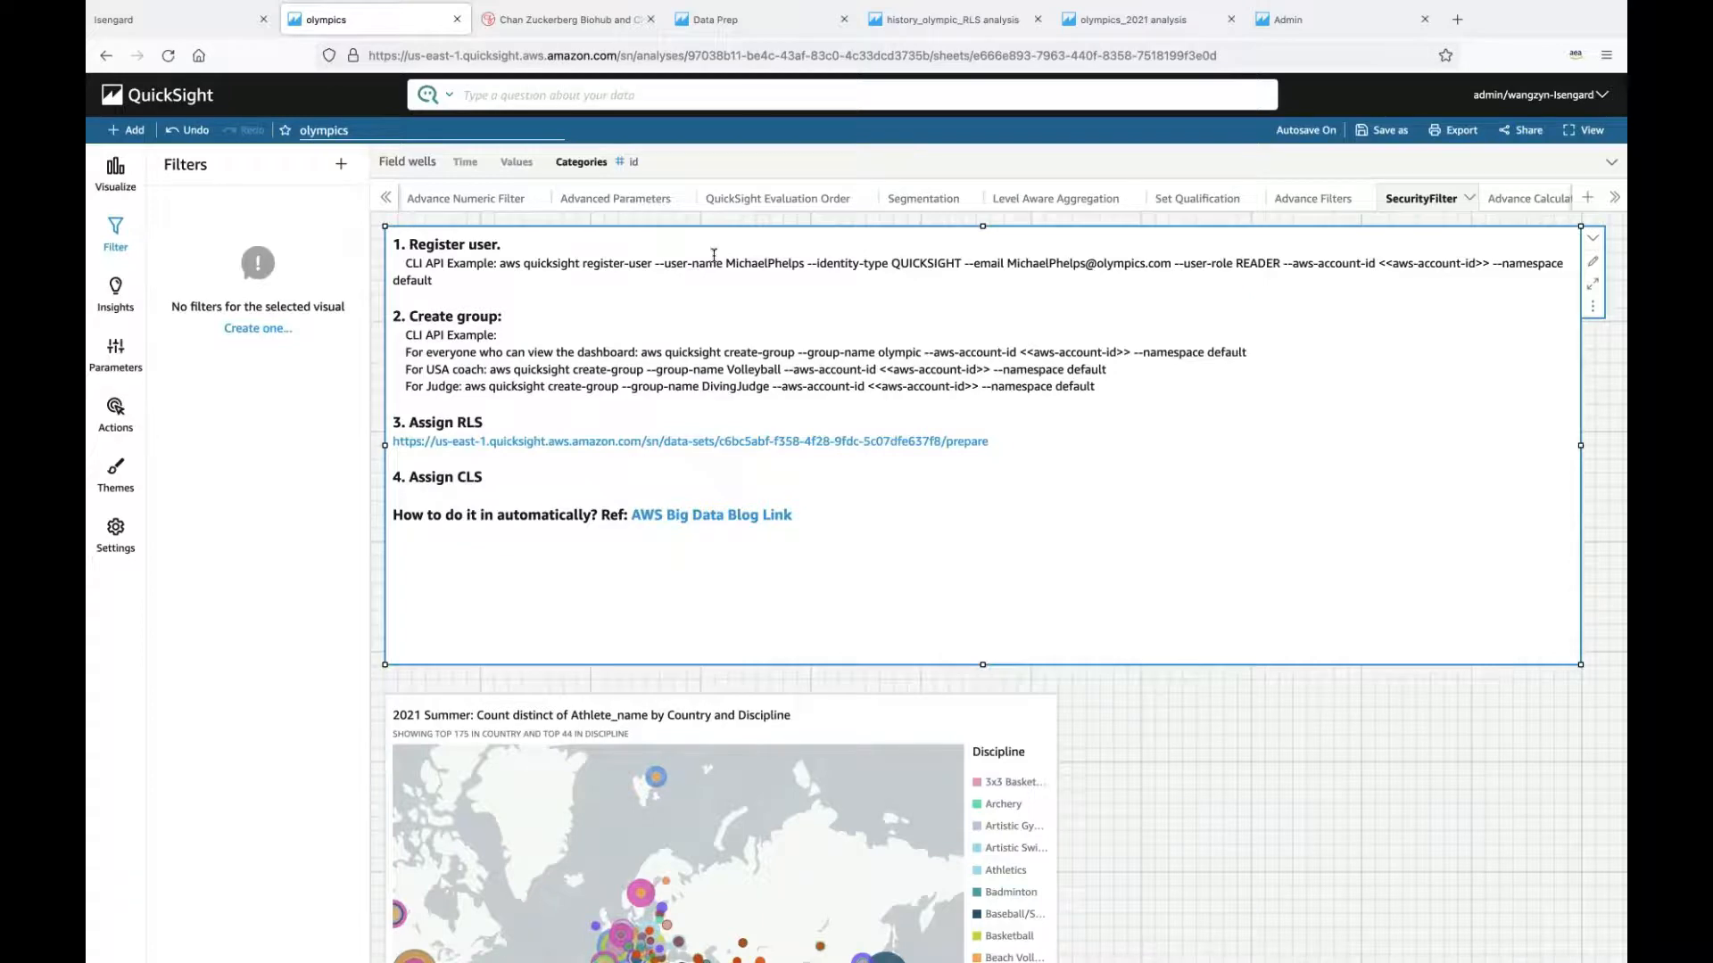
Step: Switch to the Data Prep page of the 2021_RLS dataset and examine the GroupName and UserName values of the first Baseball/Softball row
{"action": "left_click", "coordinate": [751, 31]}
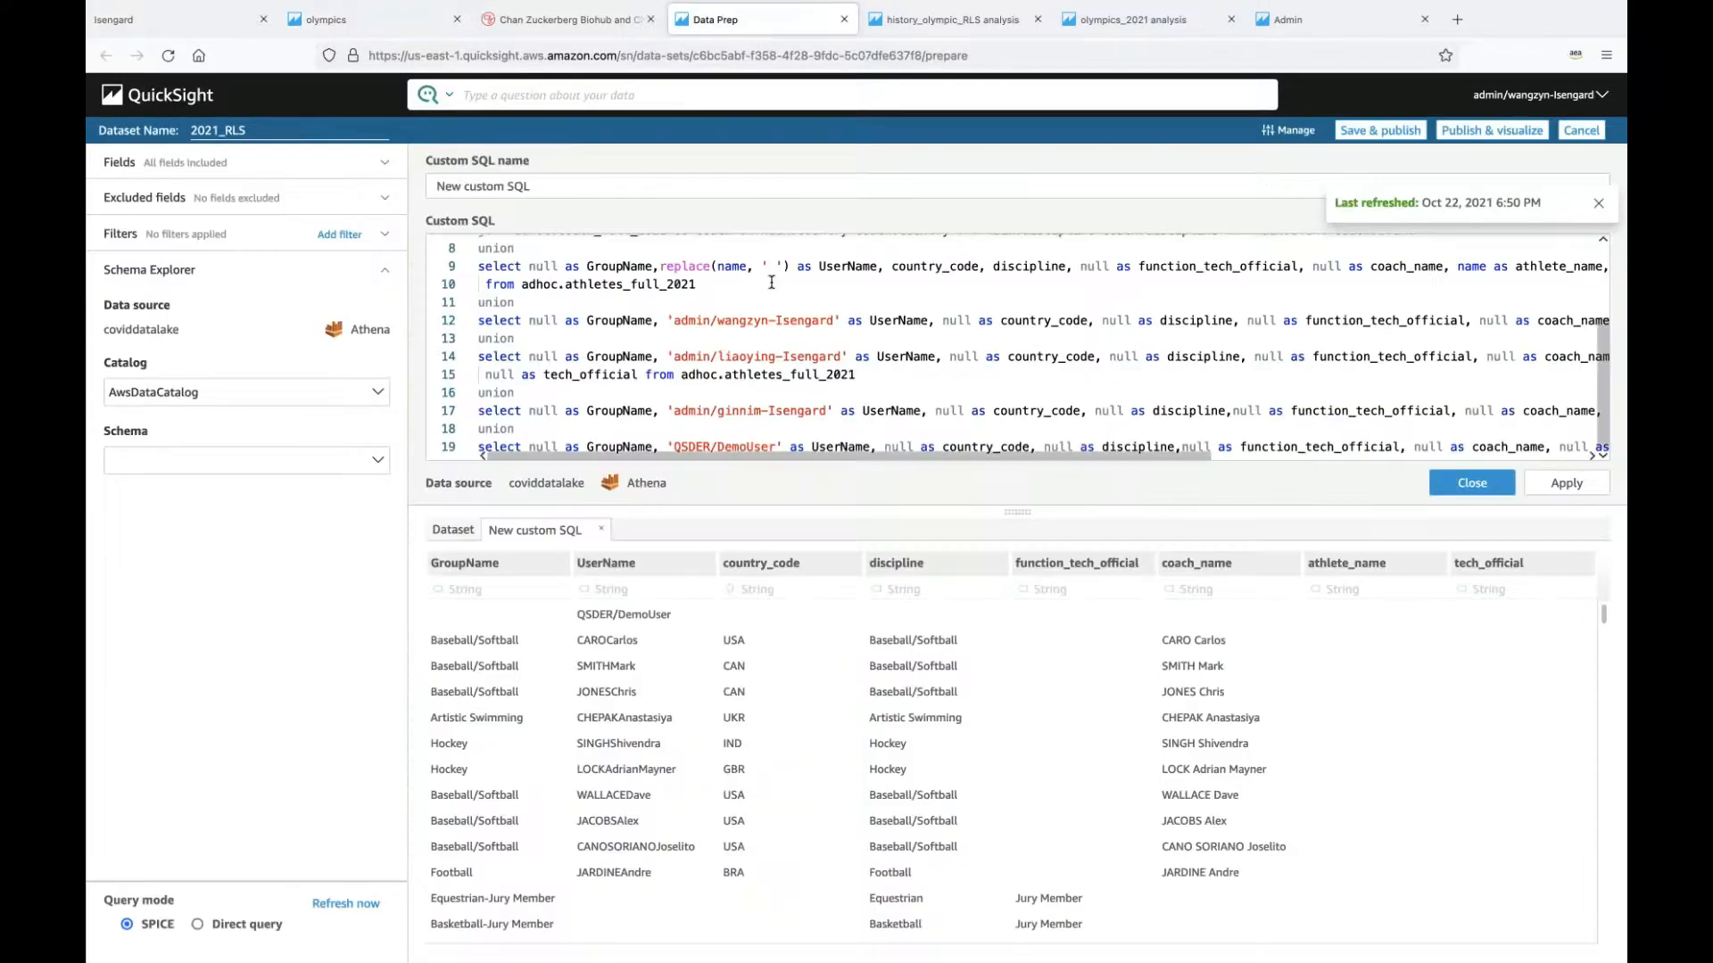
{"action": "scroll", "coordinate": [771, 282], "scroll_direction": "up", "scroll_amount": 3}
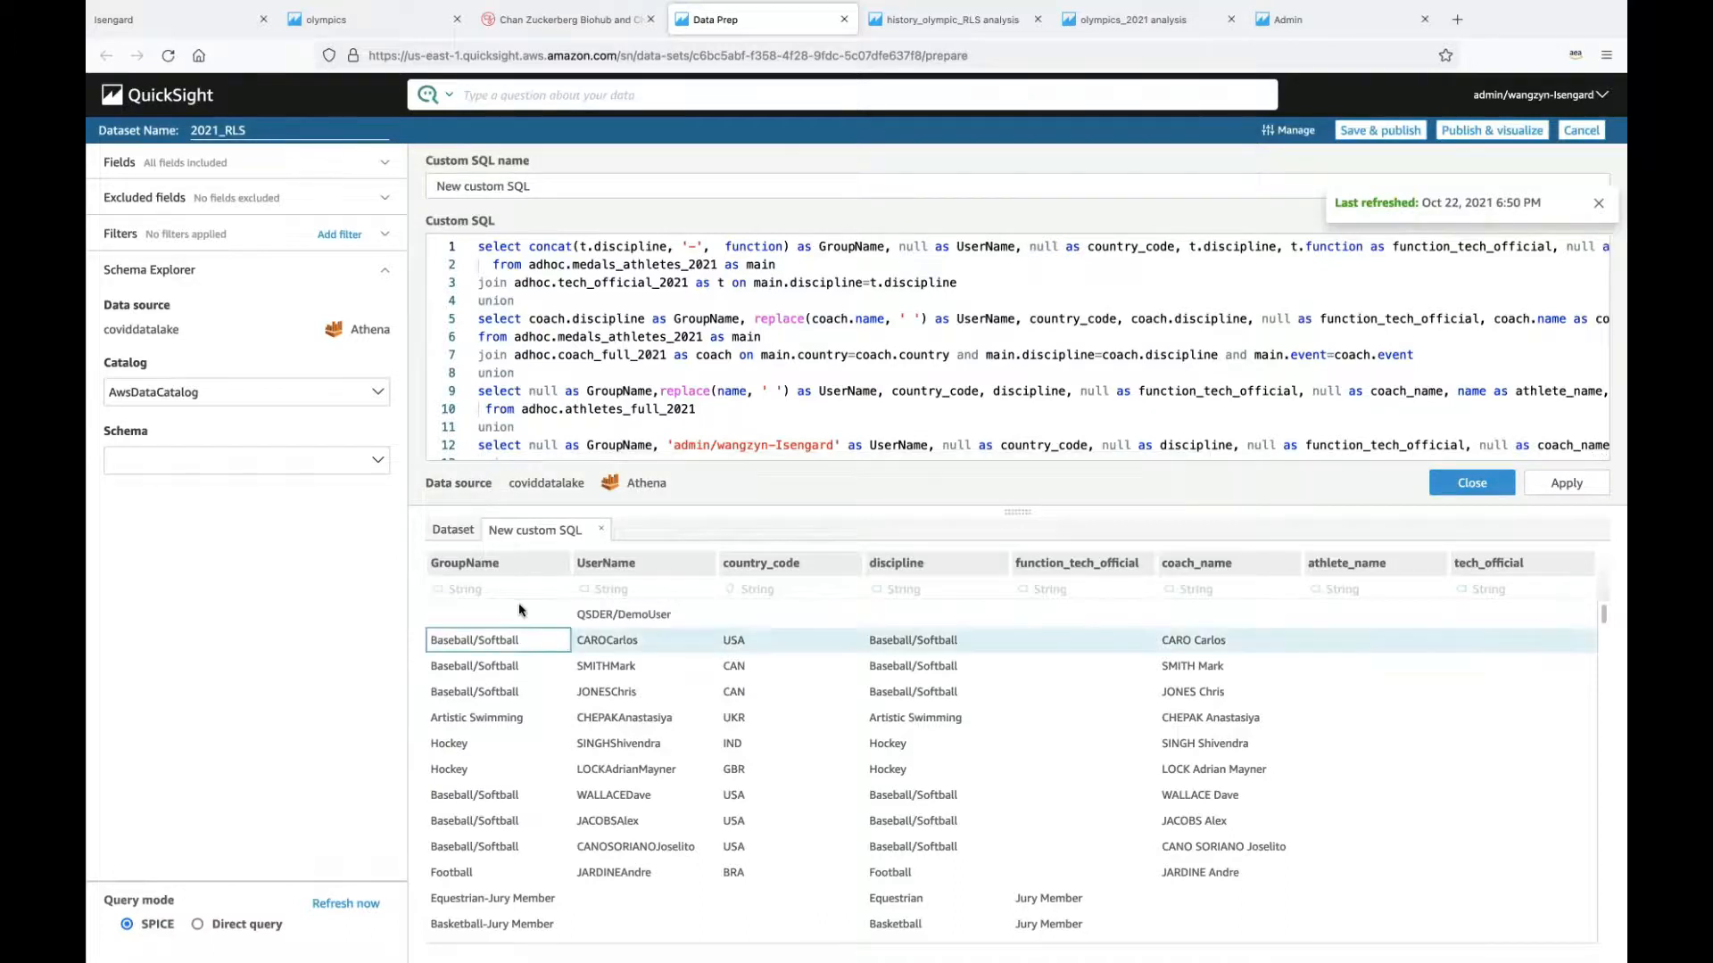
{"action": "left_click", "coordinate": [500, 640]}
{"action": "left_click", "coordinate": [613, 640]}
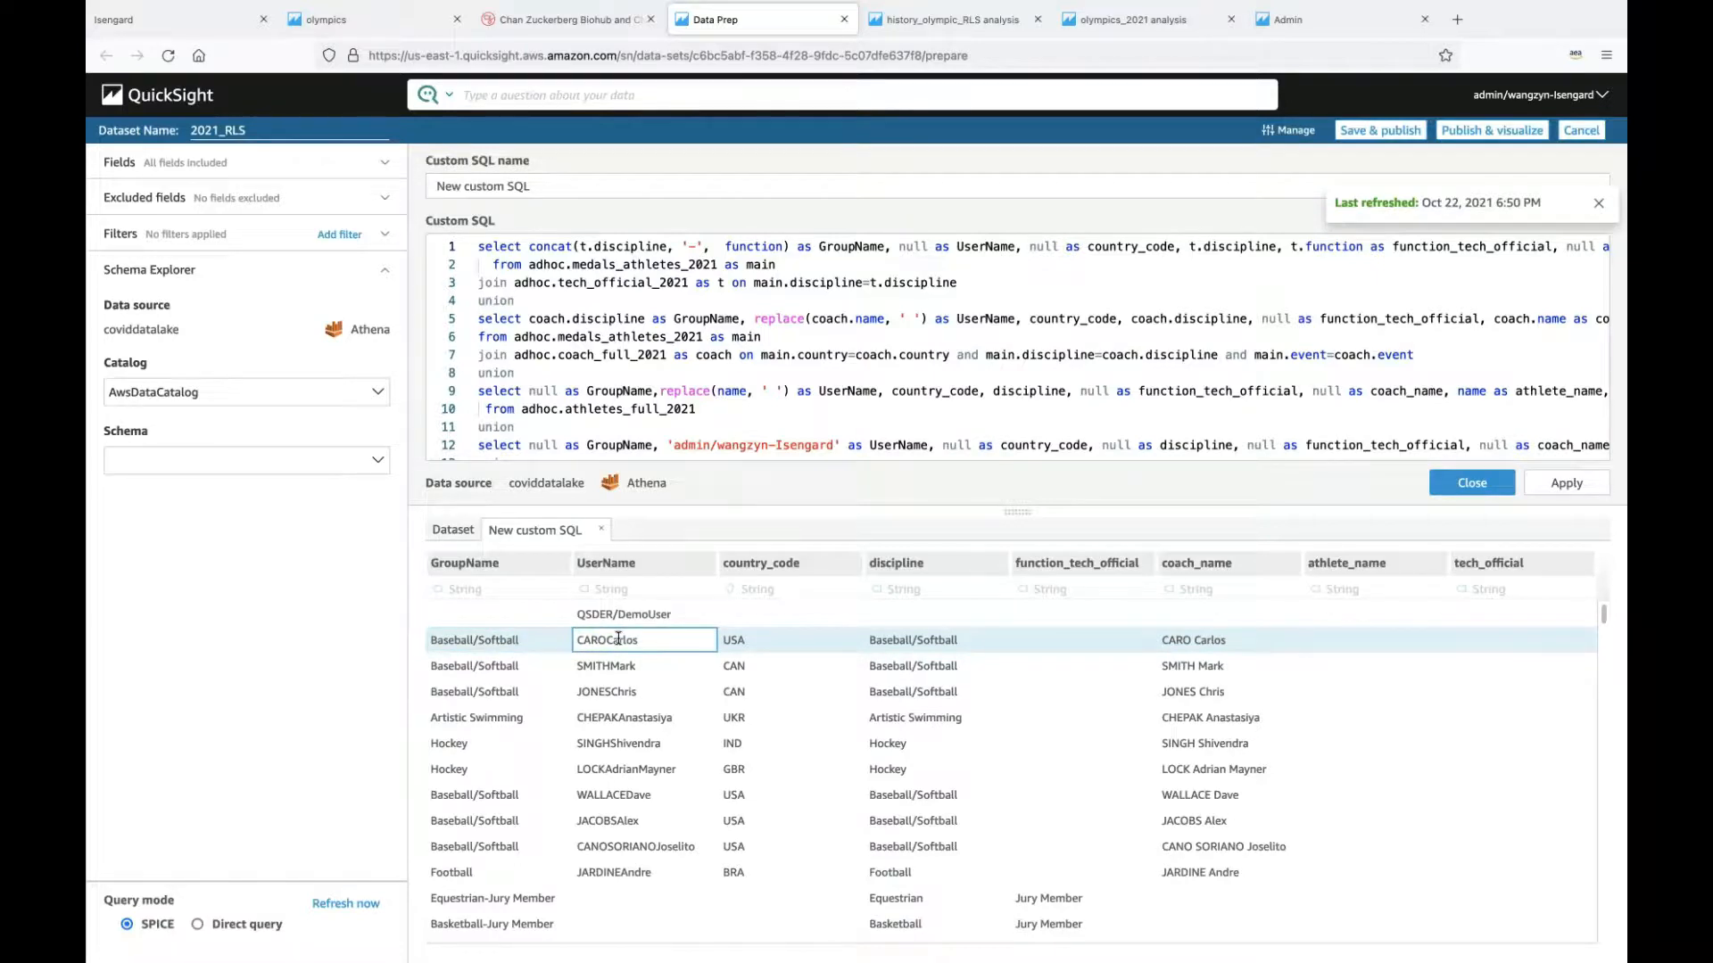
{"action": "left_click", "coordinate": [480, 641]}
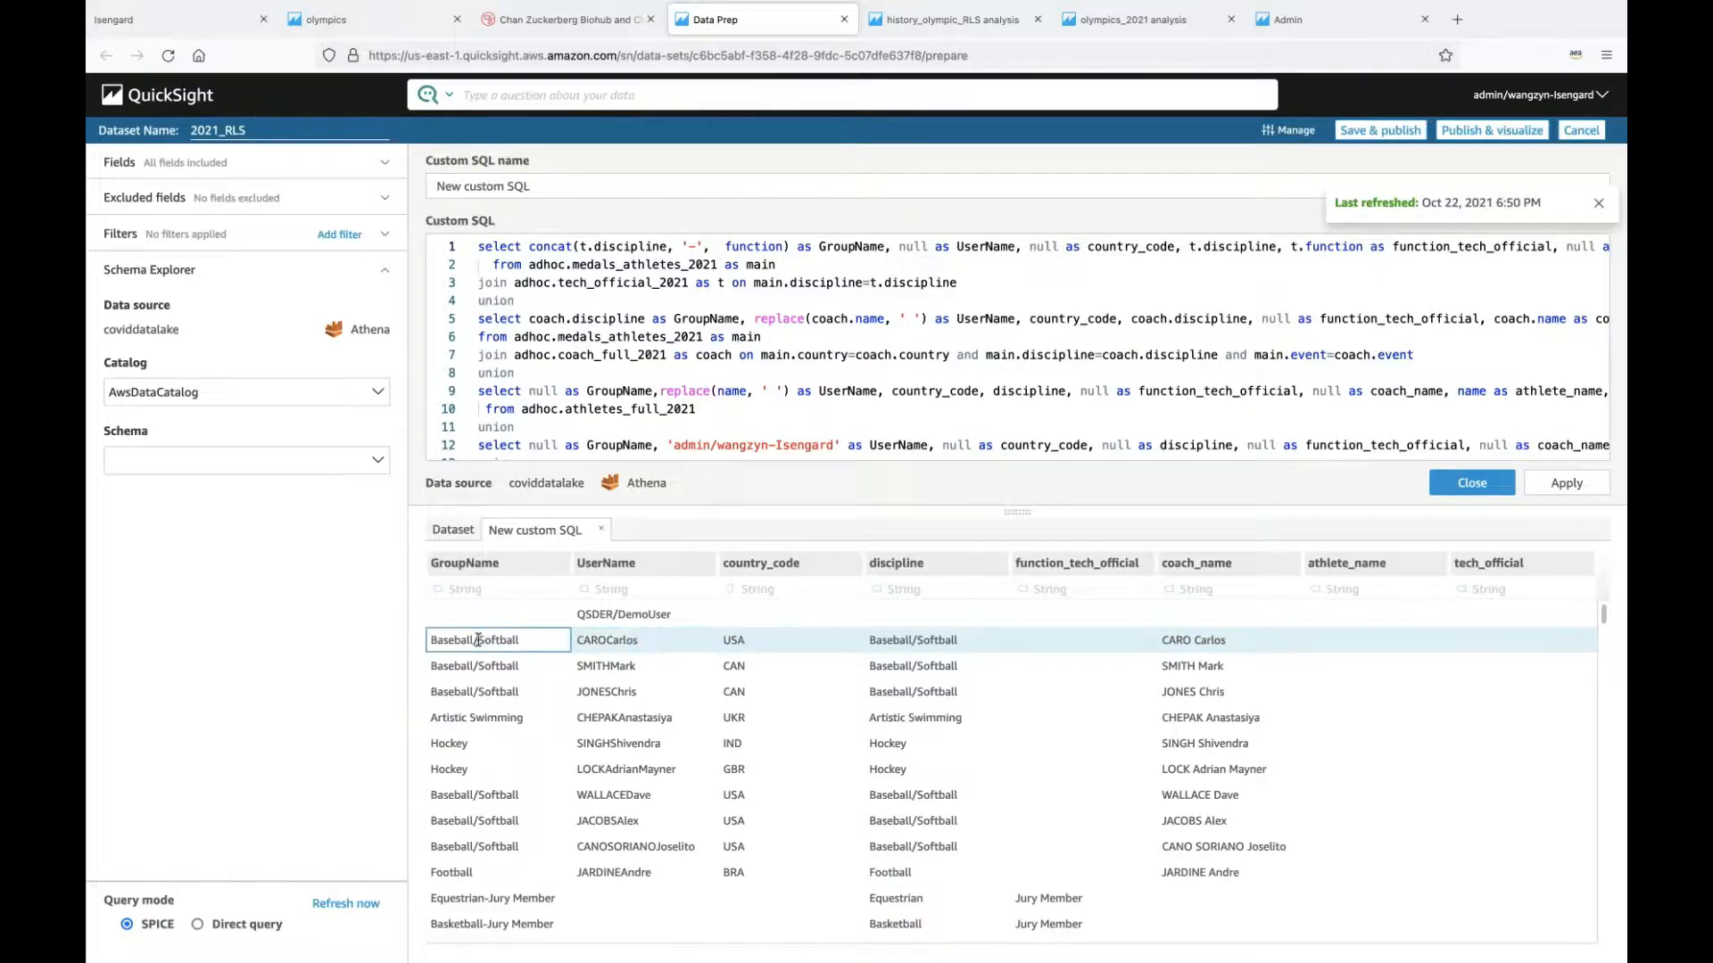
{"action": "left_click", "coordinate": [578, 640]}
{"action": "left_click", "coordinate": [513, 637]}
{"action": "left_click", "coordinate": [598, 640]}
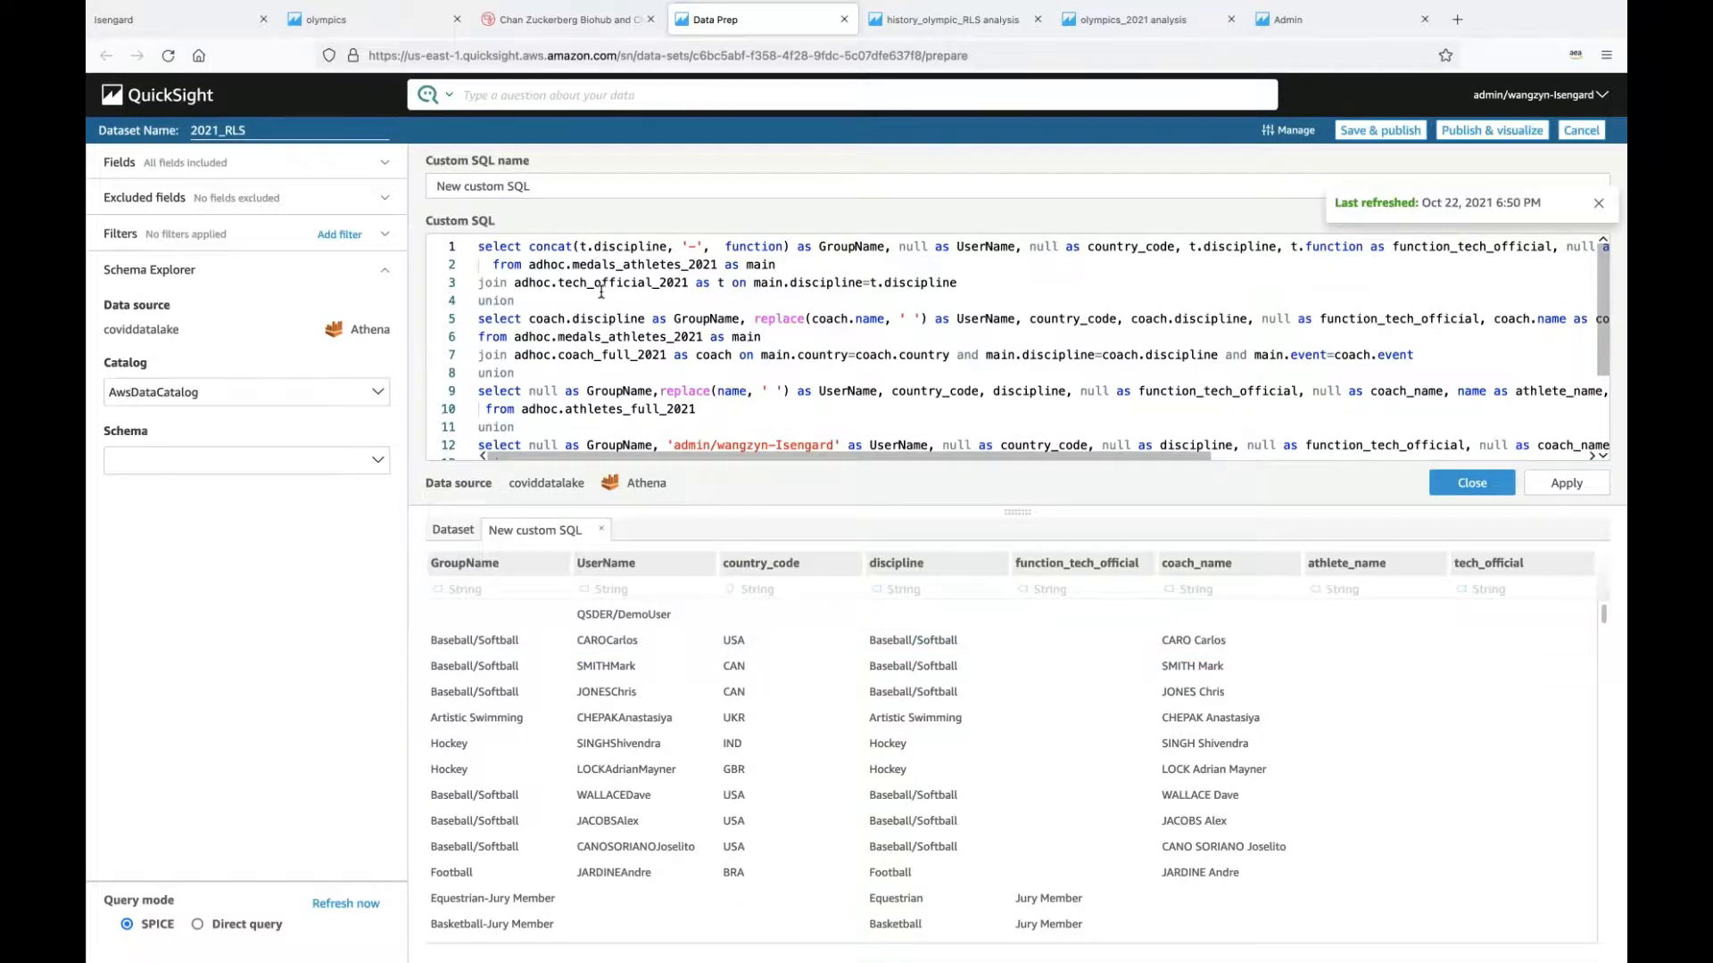
Step: Examine the full first select statement of the custom SQL, from the concatenated GroupName through the tech_official column
{"action": "left_click_drag", "start_coordinate": [479, 247], "coordinate": [993, 290]}
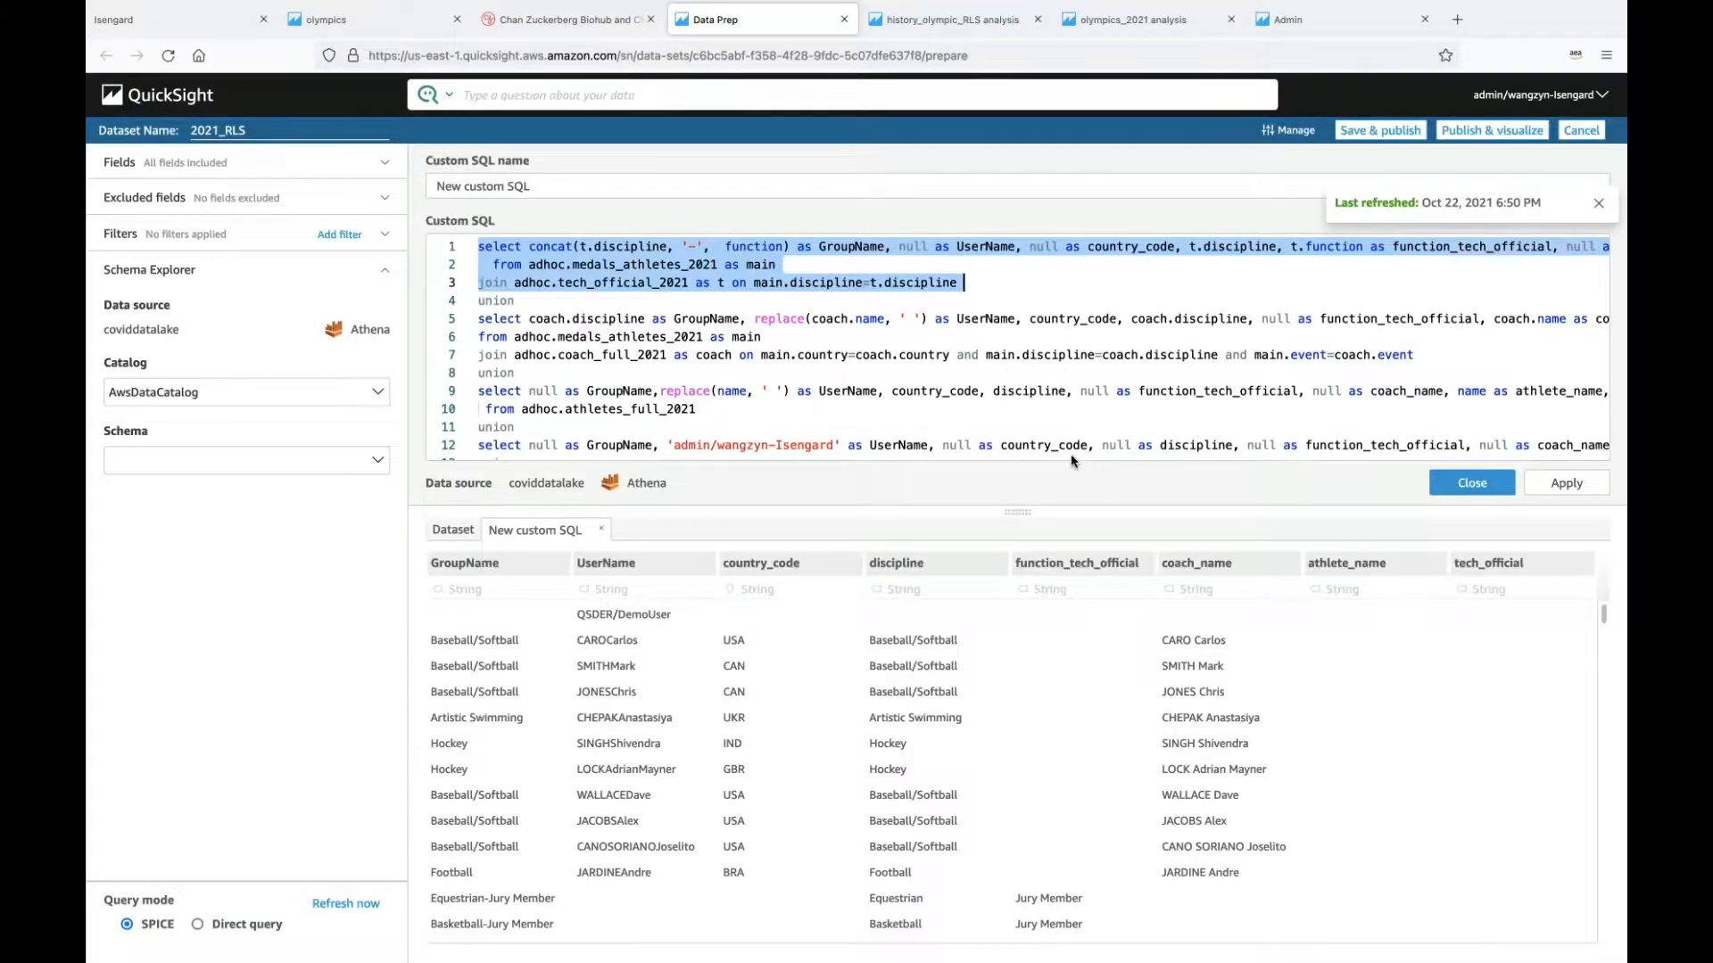
{"action": "left_click_drag", "start_coordinate": [1071, 457], "coordinate": [1182, 458]}
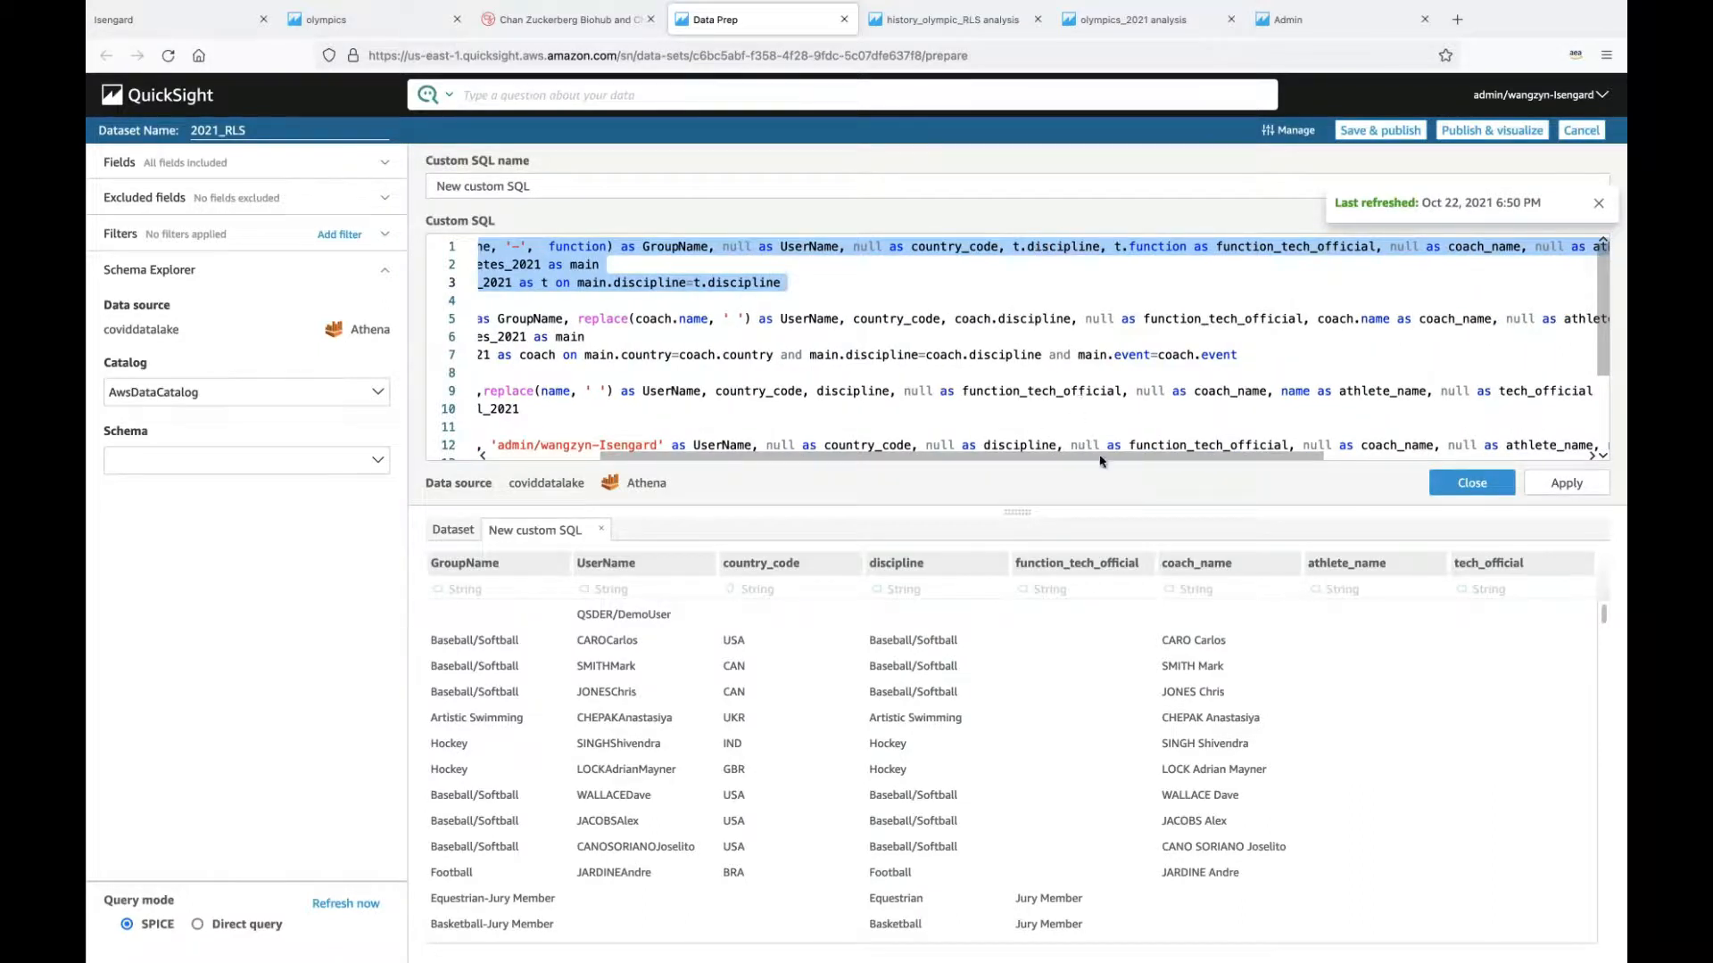
{"action": "scroll", "coordinate": [1104, 459], "scroll_direction": "right", "scroll_amount": 3}
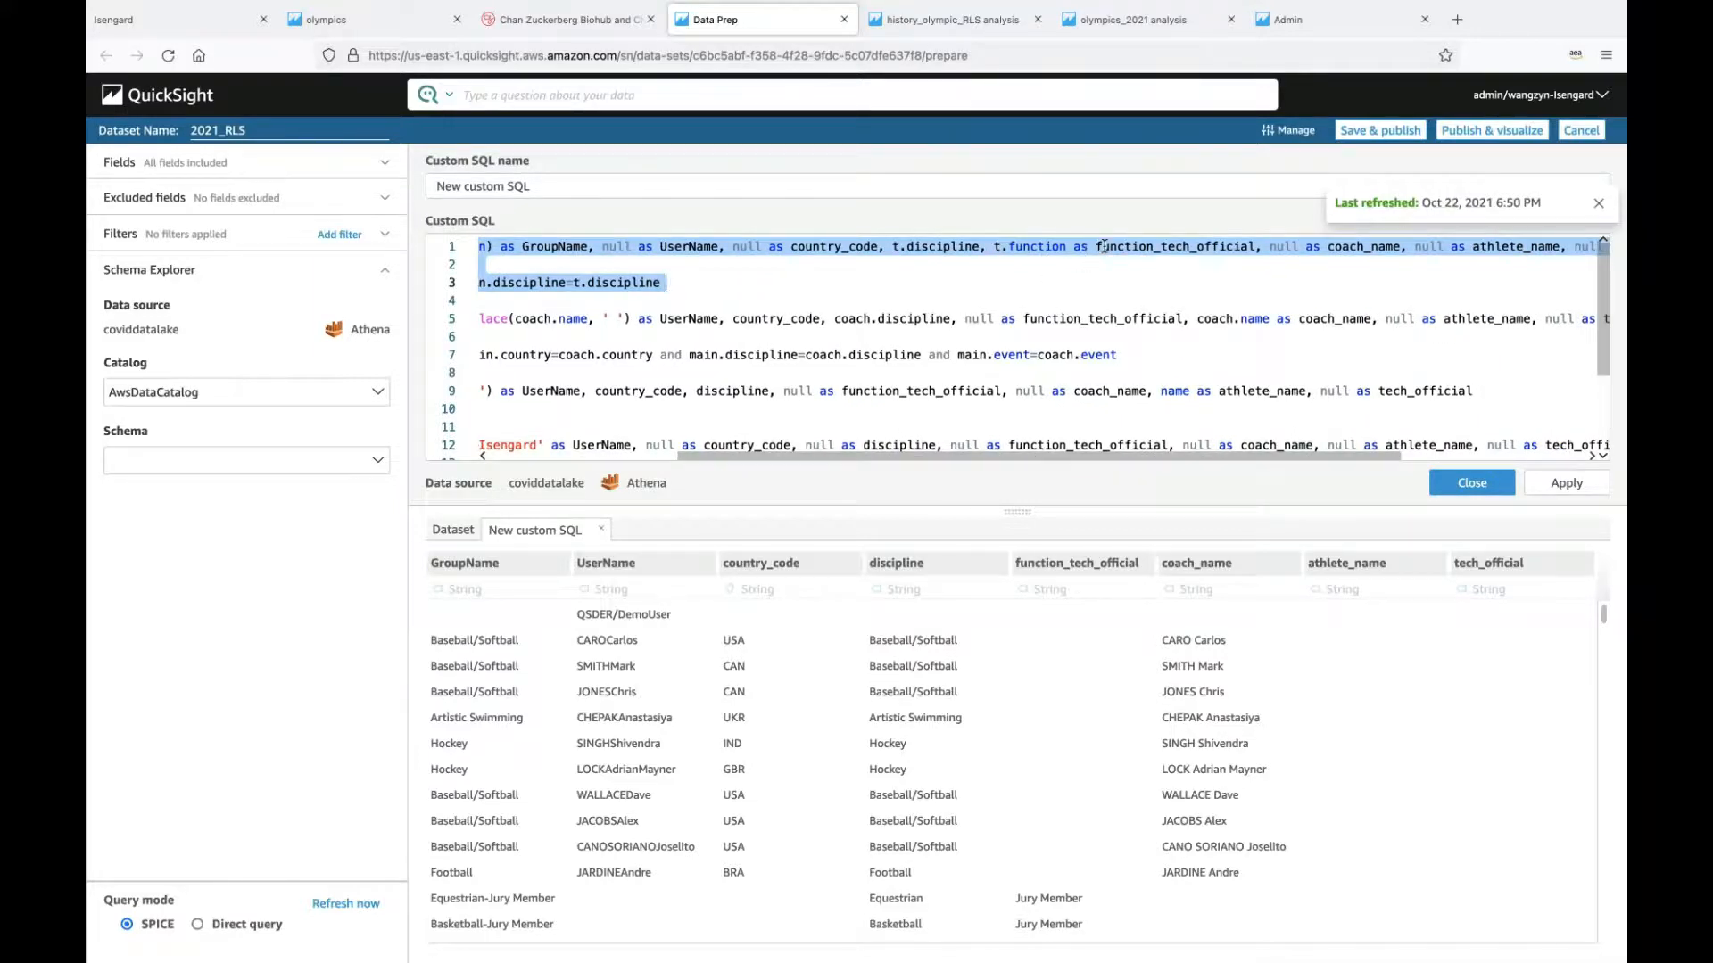
{"action": "left_click_drag", "start_coordinate": [1169, 455], "coordinate": [1324, 462]}
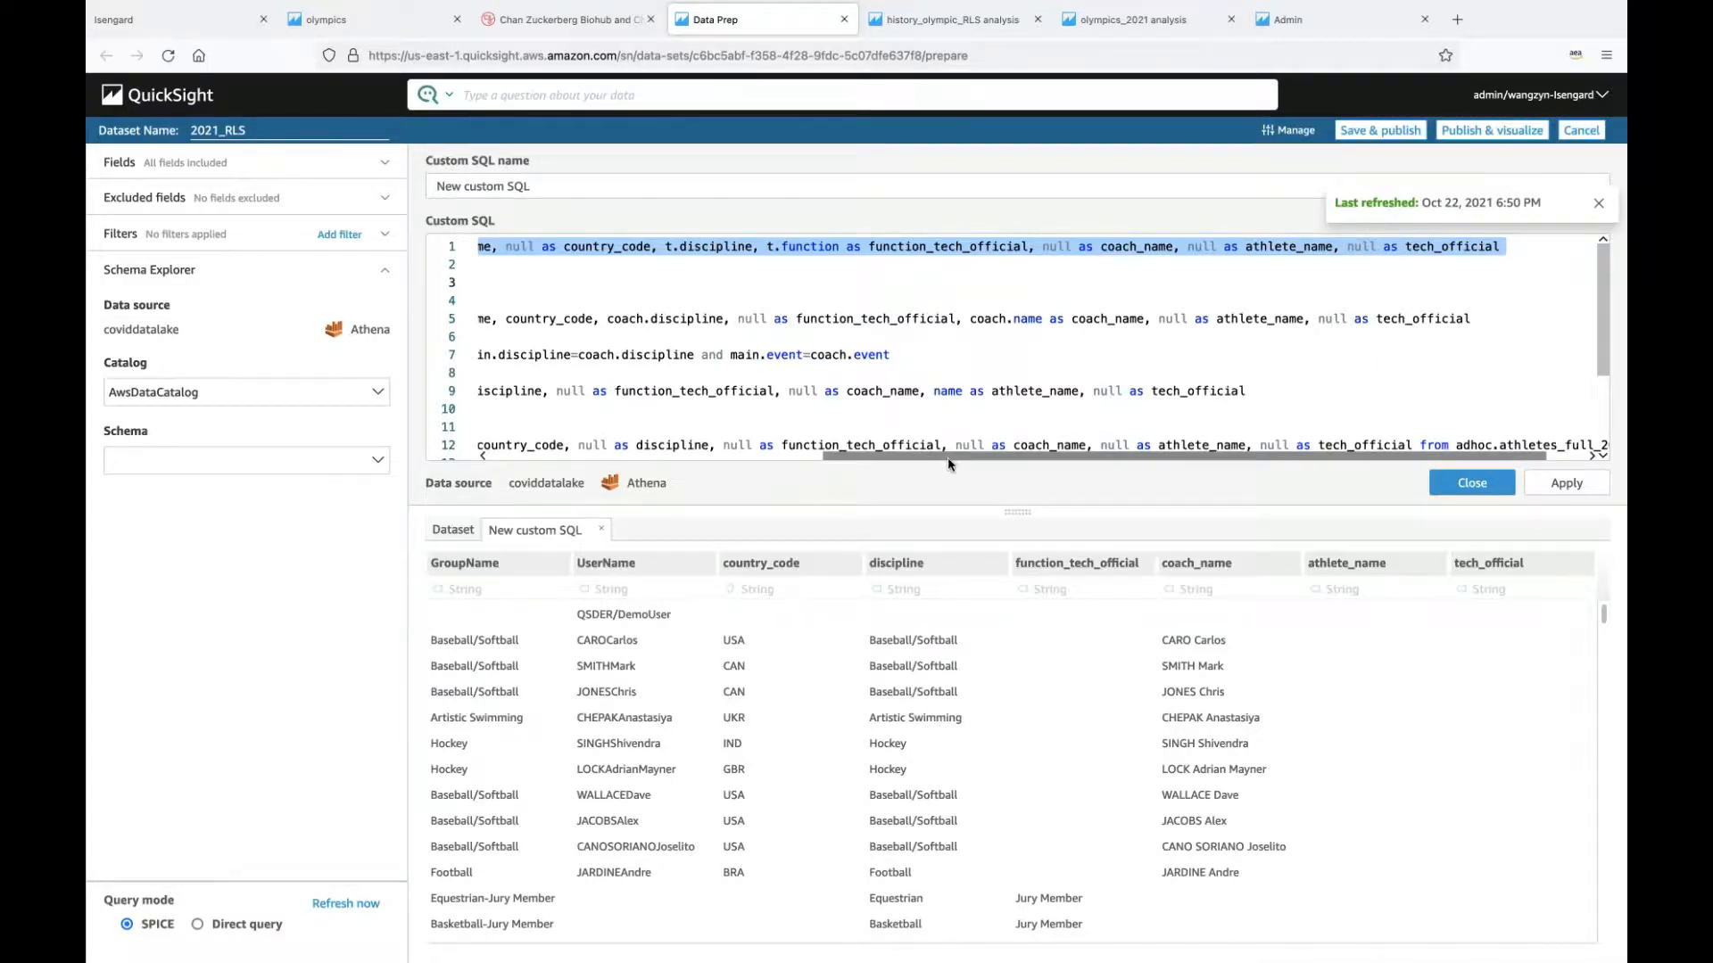
{"action": "left_click_drag", "start_coordinate": [915, 457], "coordinate": [547, 453]}
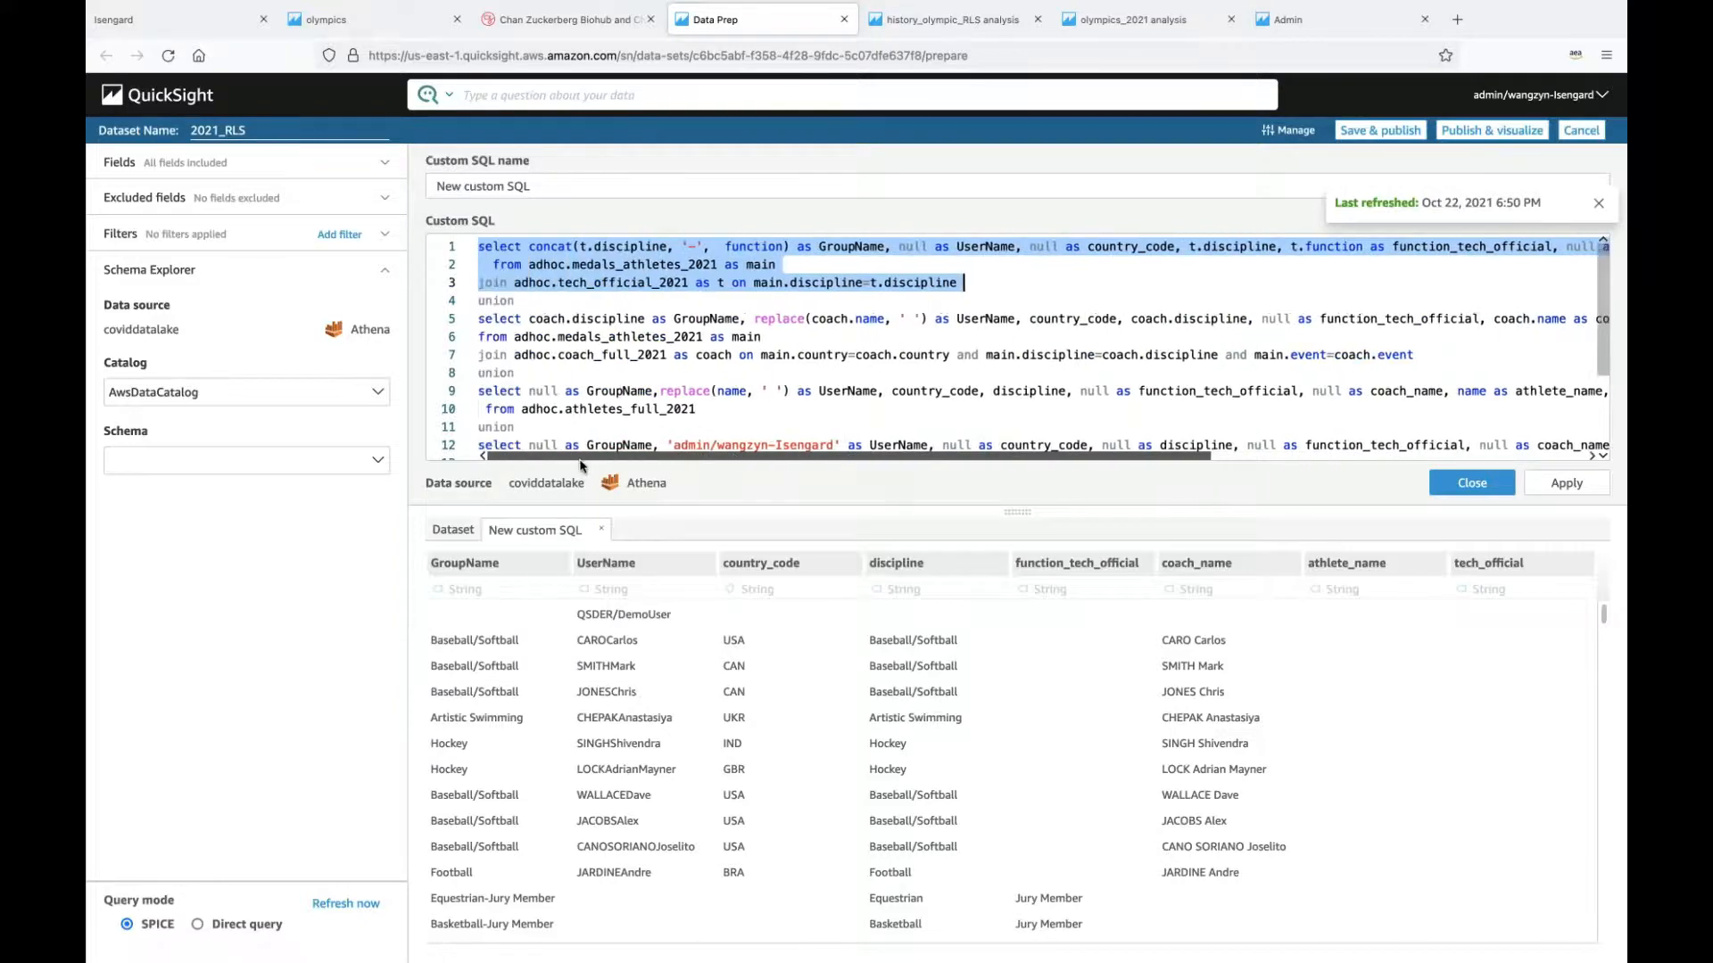
Step: Highlight the second select statement of the custom SQL, which joins adhoc.coach_full_2021, and point out its country_code column
{"action": "double_click", "coordinate": [543, 304]}
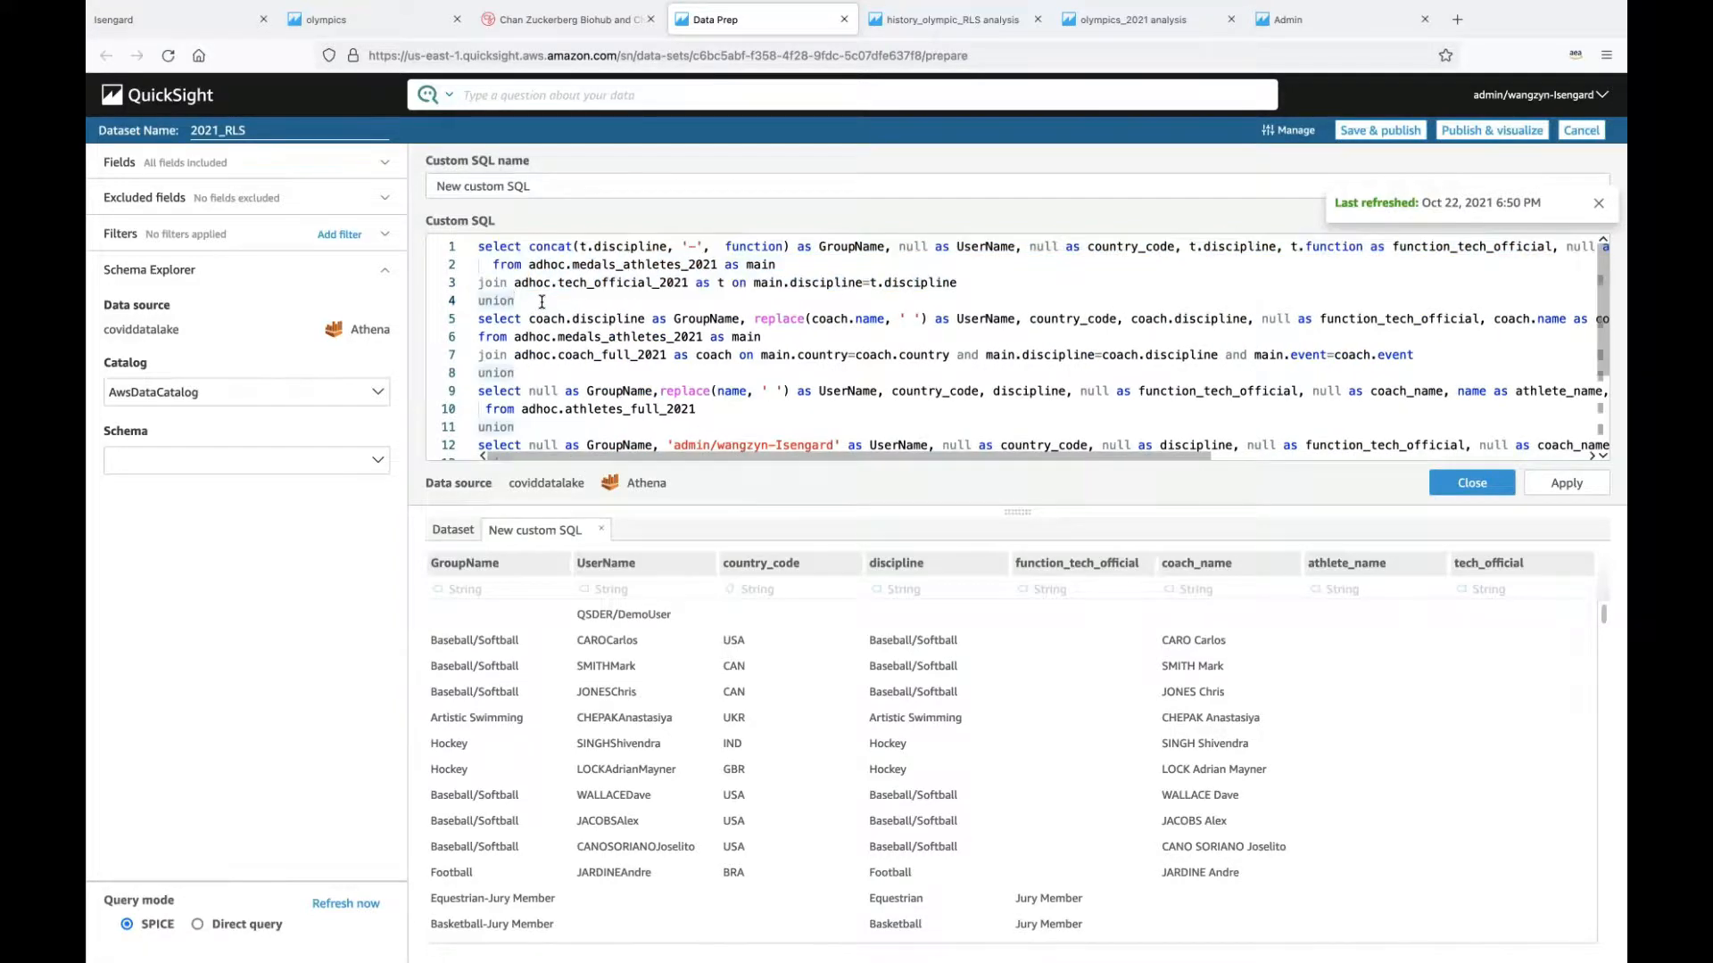
{"action": "scroll", "coordinate": [517, 297], "scroll_direction": "down", "scroll_amount": 1}
{"action": "left_click_drag", "start_coordinate": [479, 295], "coordinate": [1425, 335]}
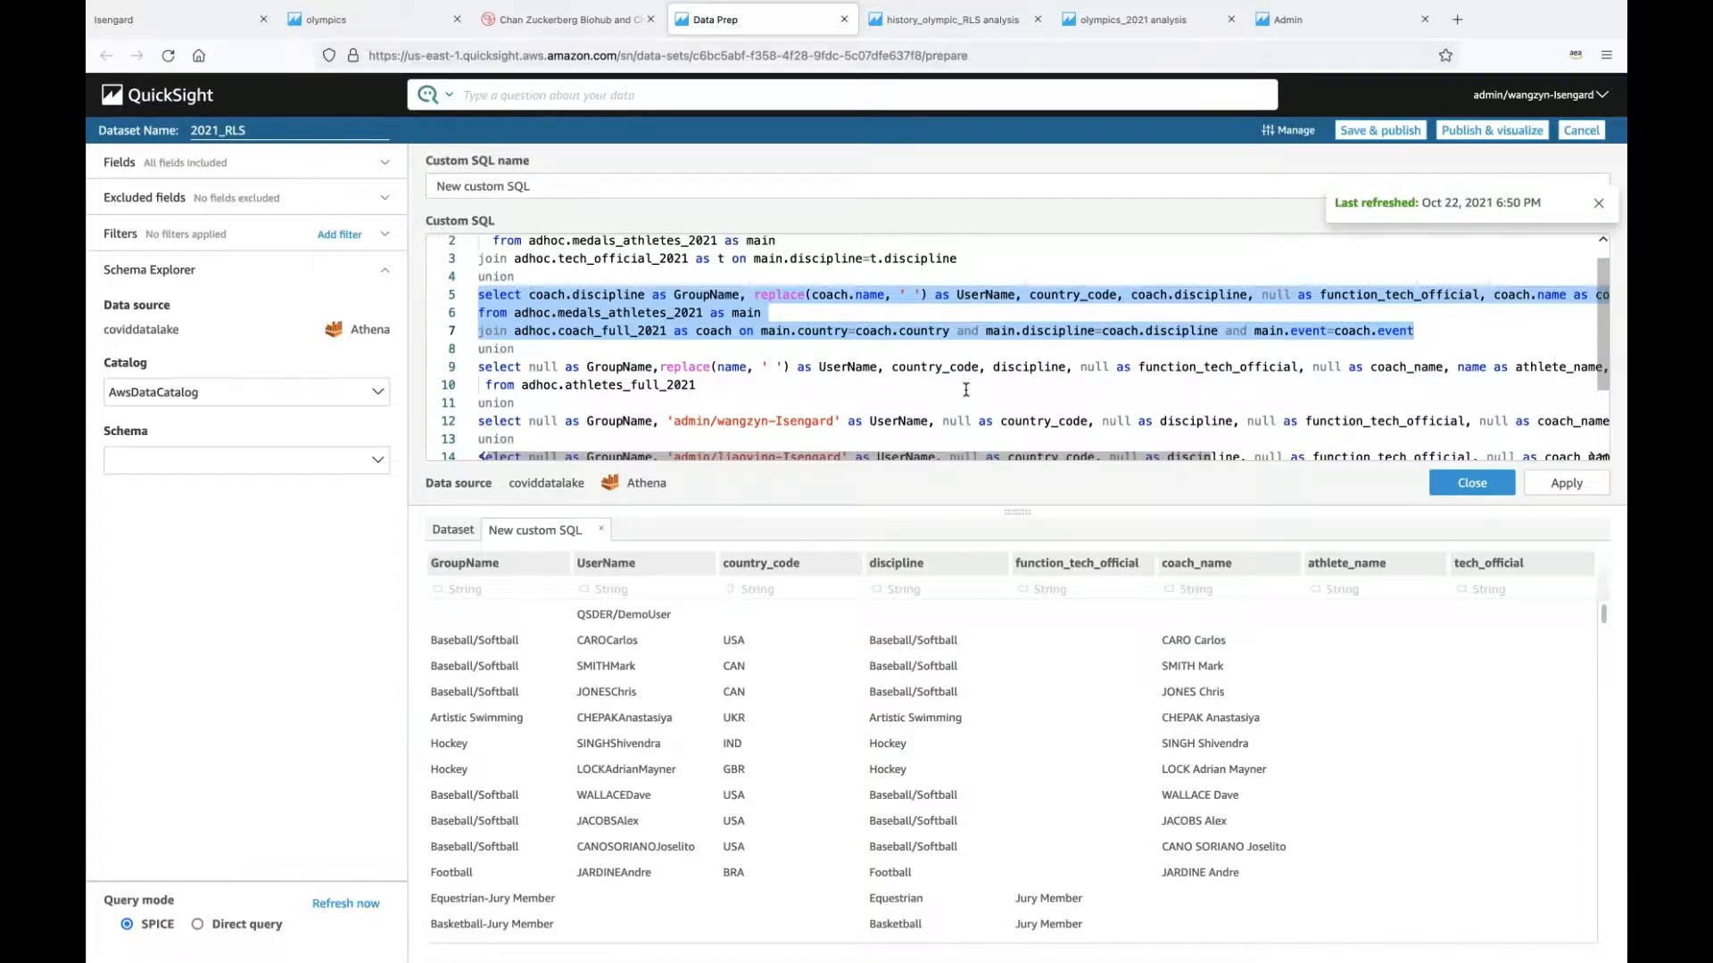
{"action": "left_click", "coordinate": [1067, 294]}
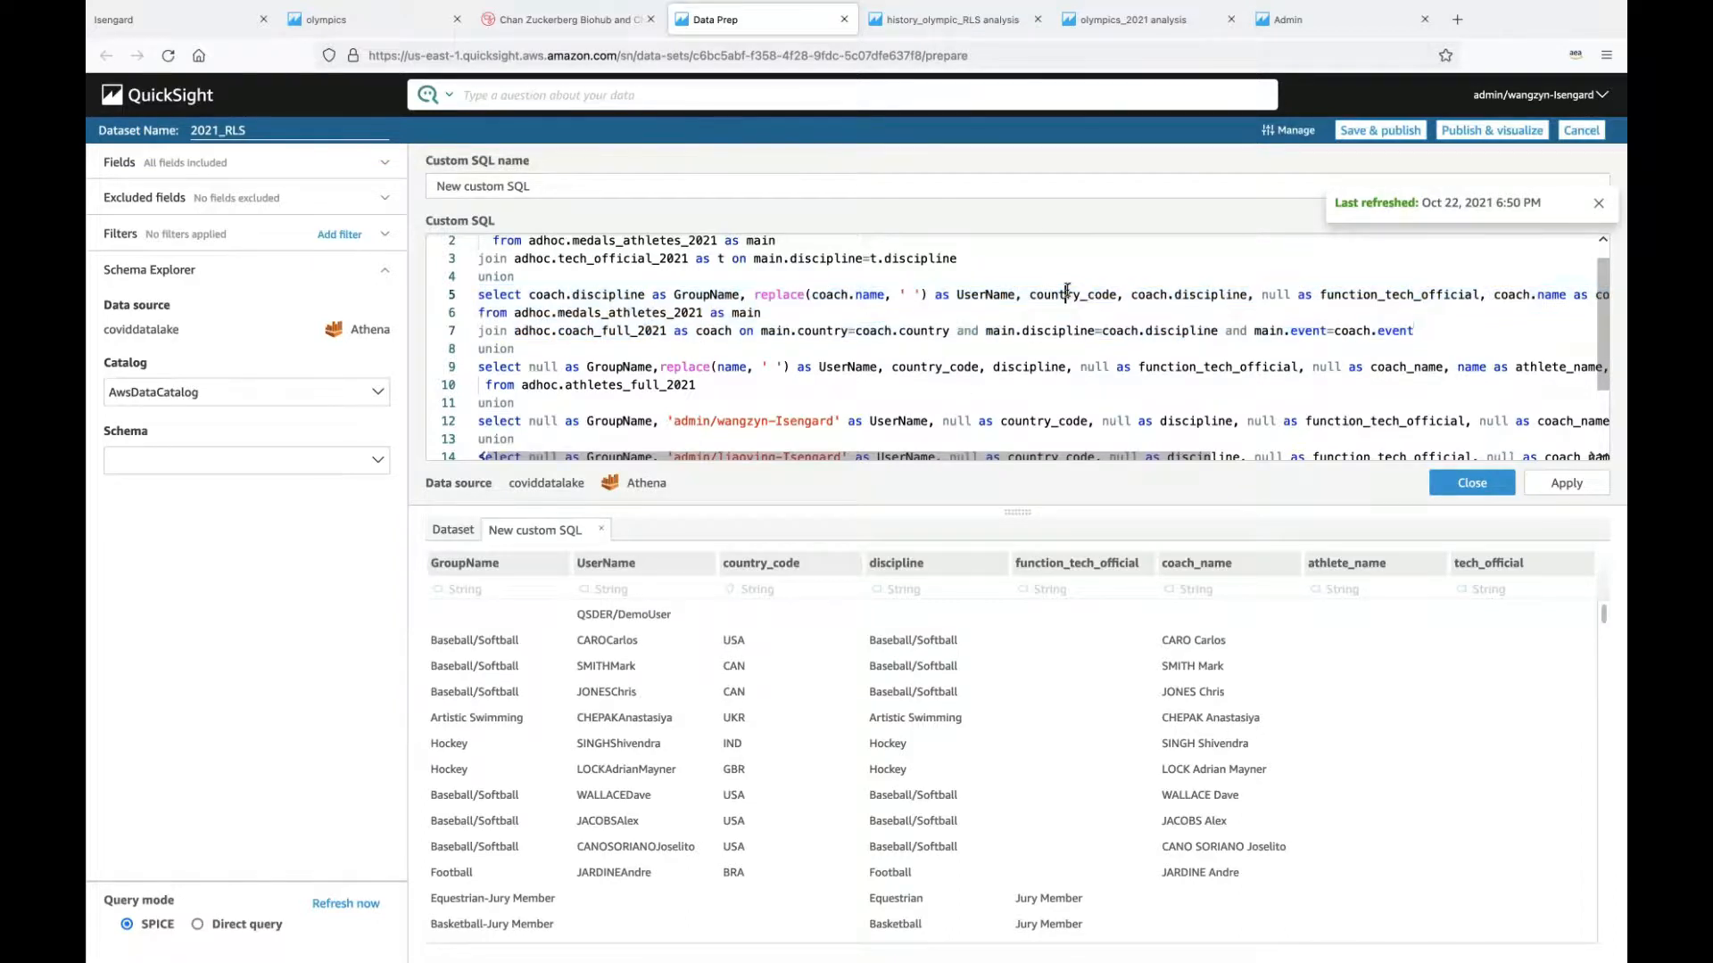
{"action": "left_click_drag", "start_coordinate": [1030, 294], "coordinate": [1118, 294]}
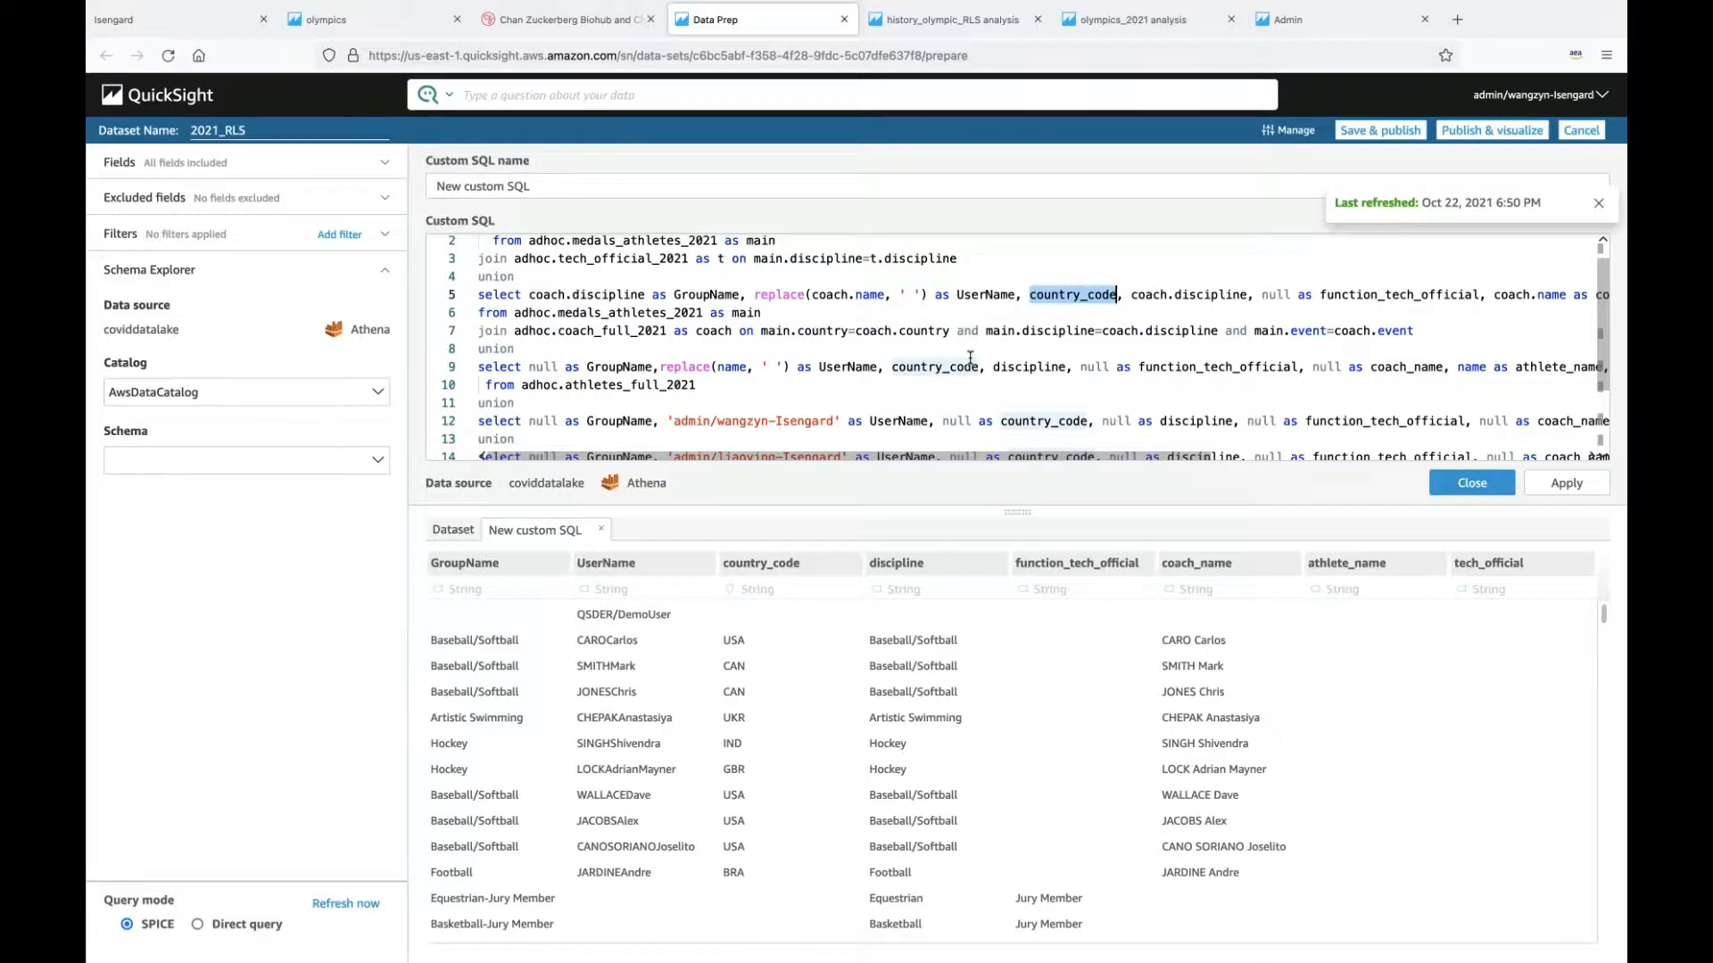
Step: Examine the remaining columns of the coach select statement, from coach.discipline through coach_name, athlete_name and tech_official
{"action": "scroll", "coordinate": [971, 357], "scroll_direction": "right", "scroll_amount": 3}
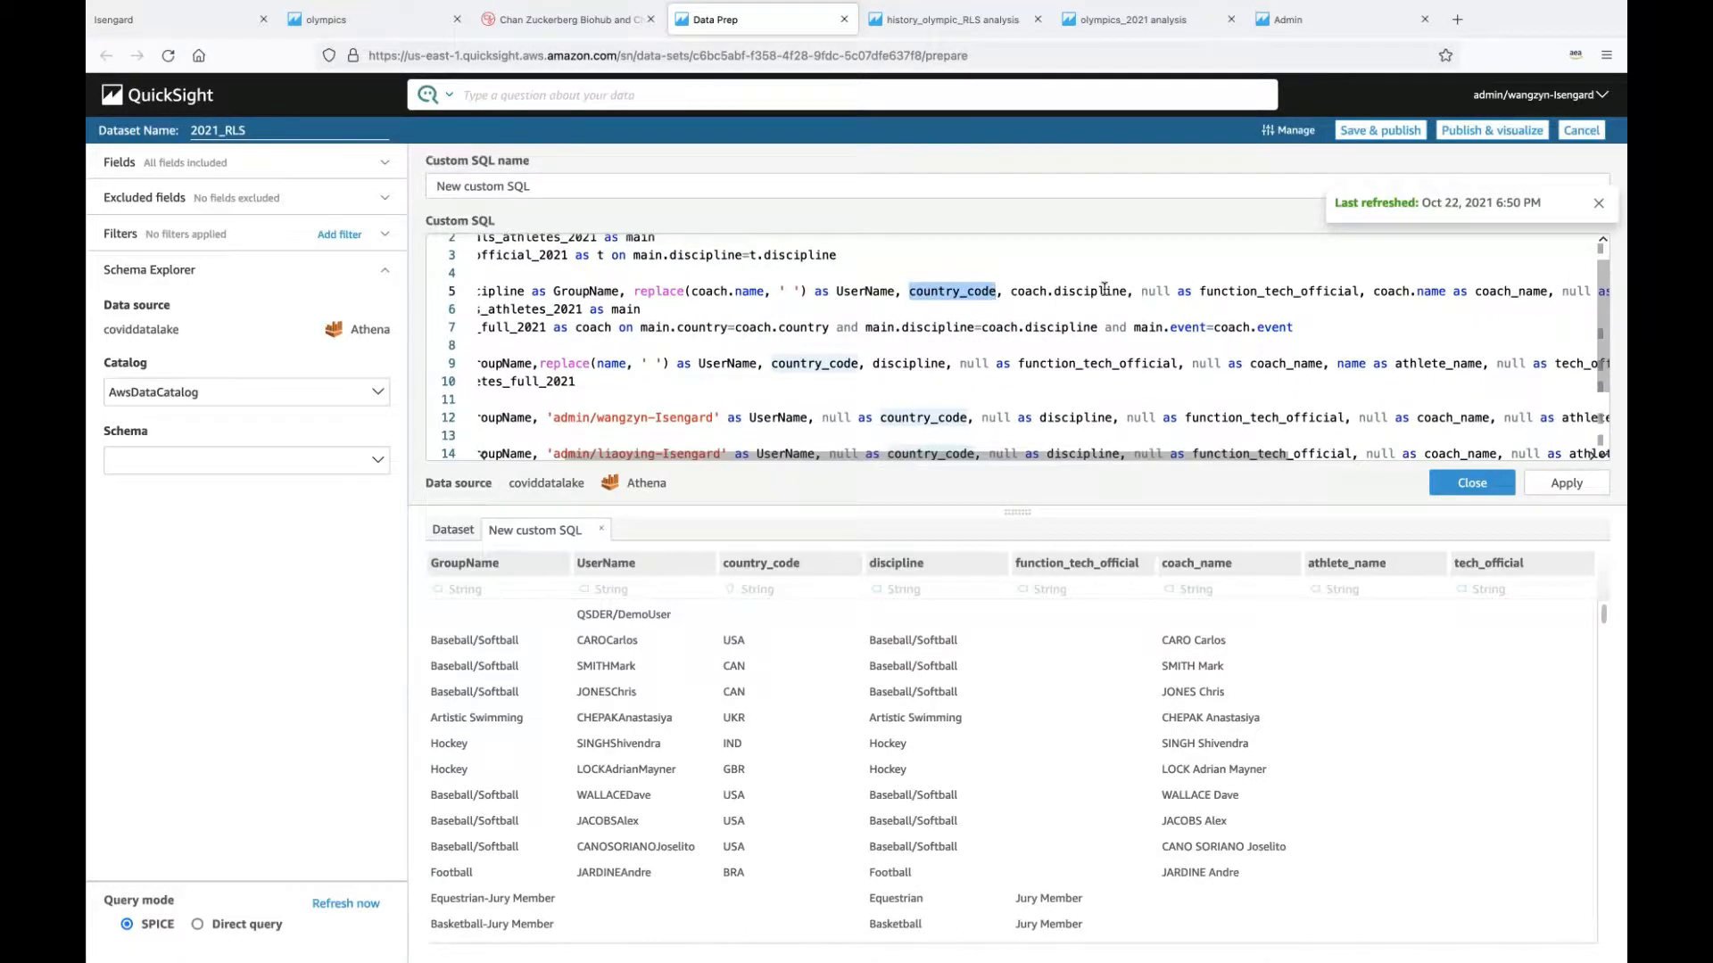
{"action": "scroll", "coordinate": [1103, 289], "scroll_direction": "right", "scroll_amount": 1}
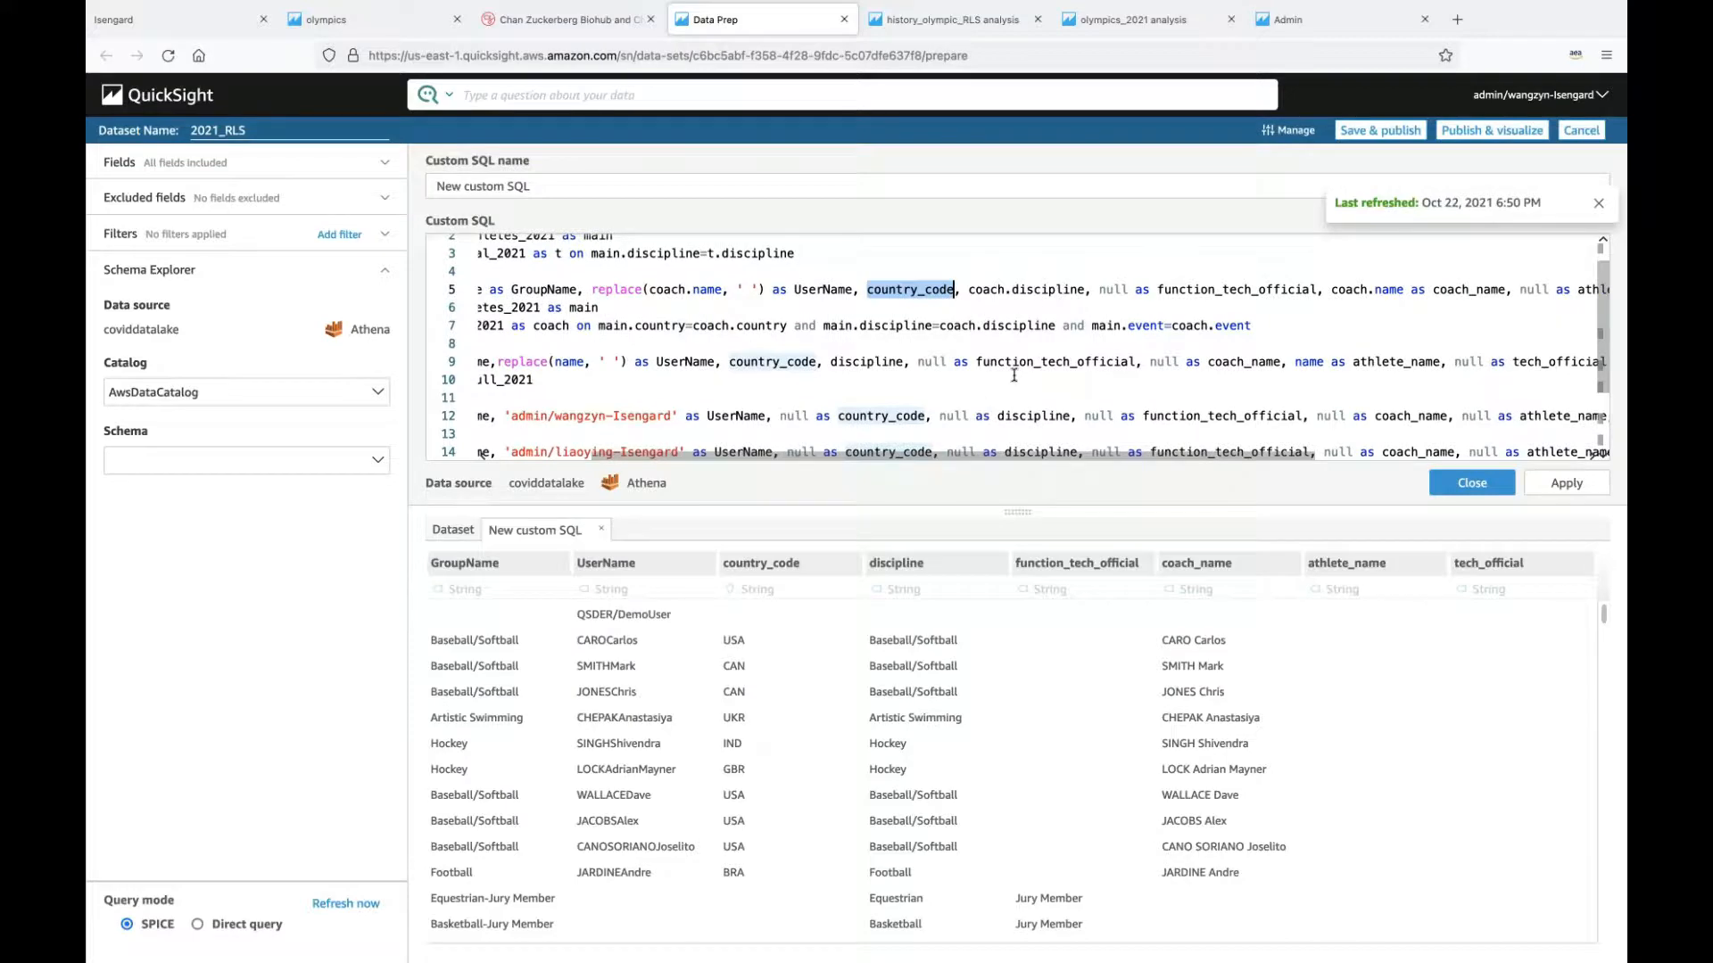
{"action": "scroll", "coordinate": [1037, 306], "scroll_direction": "right", "scroll_amount": 2}
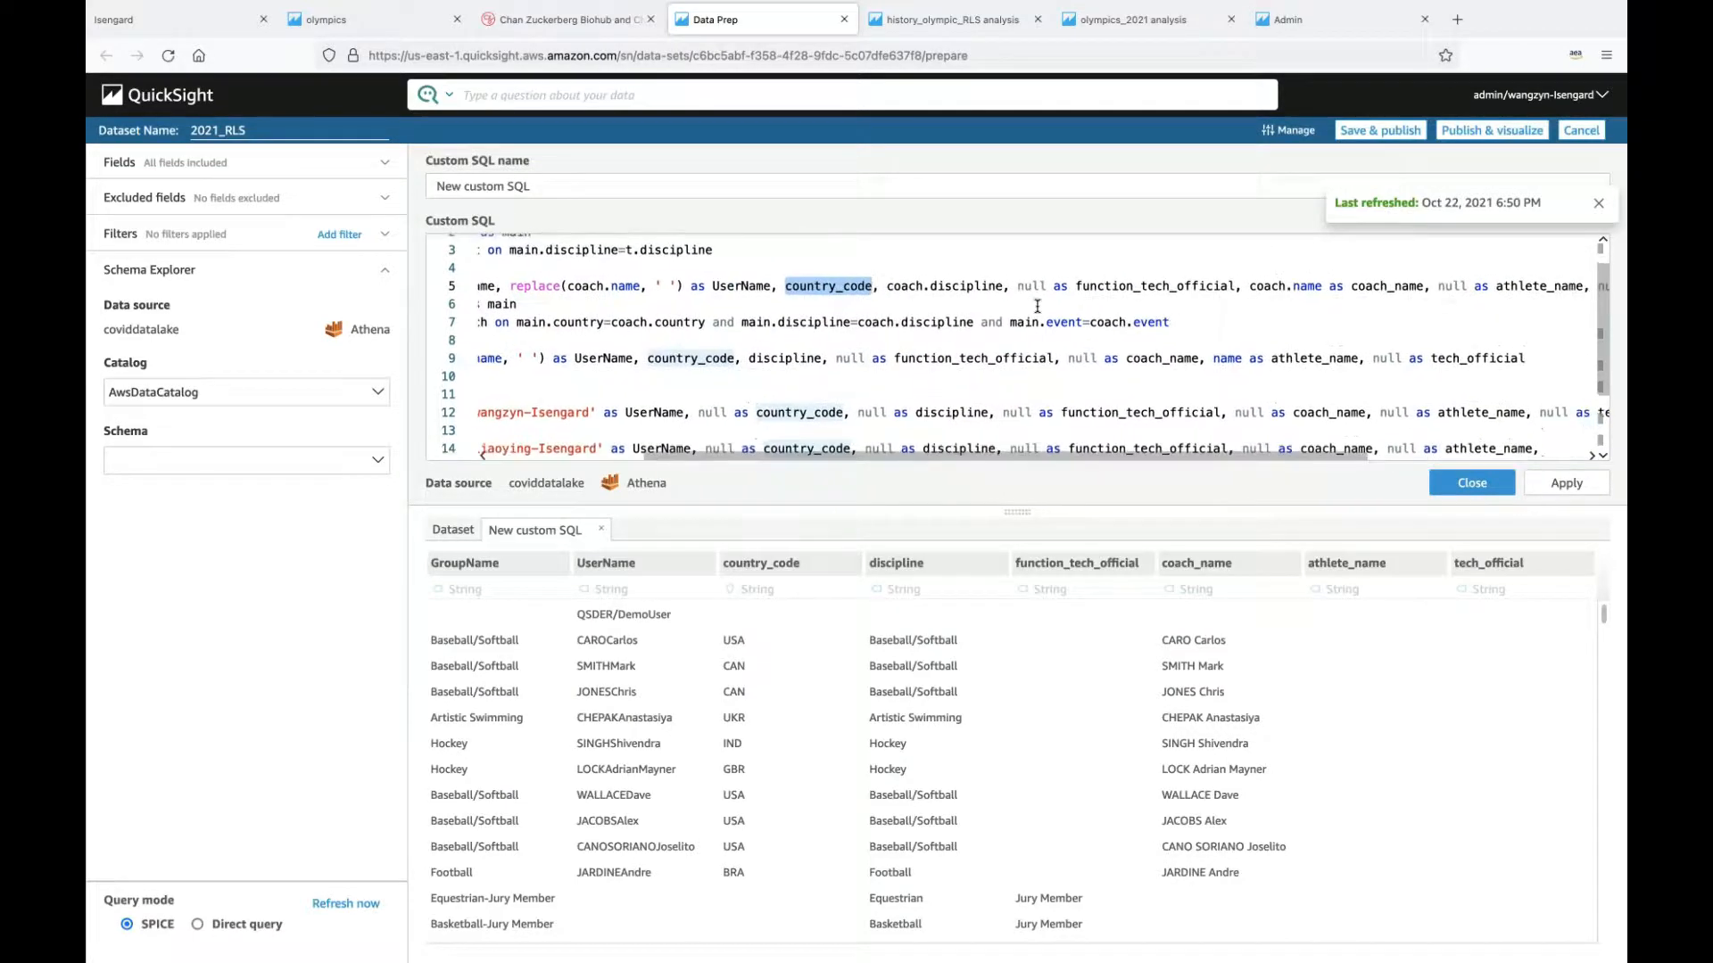
{"action": "scroll", "coordinate": [1035, 295], "scroll_direction": "right", "scroll_amount": 2}
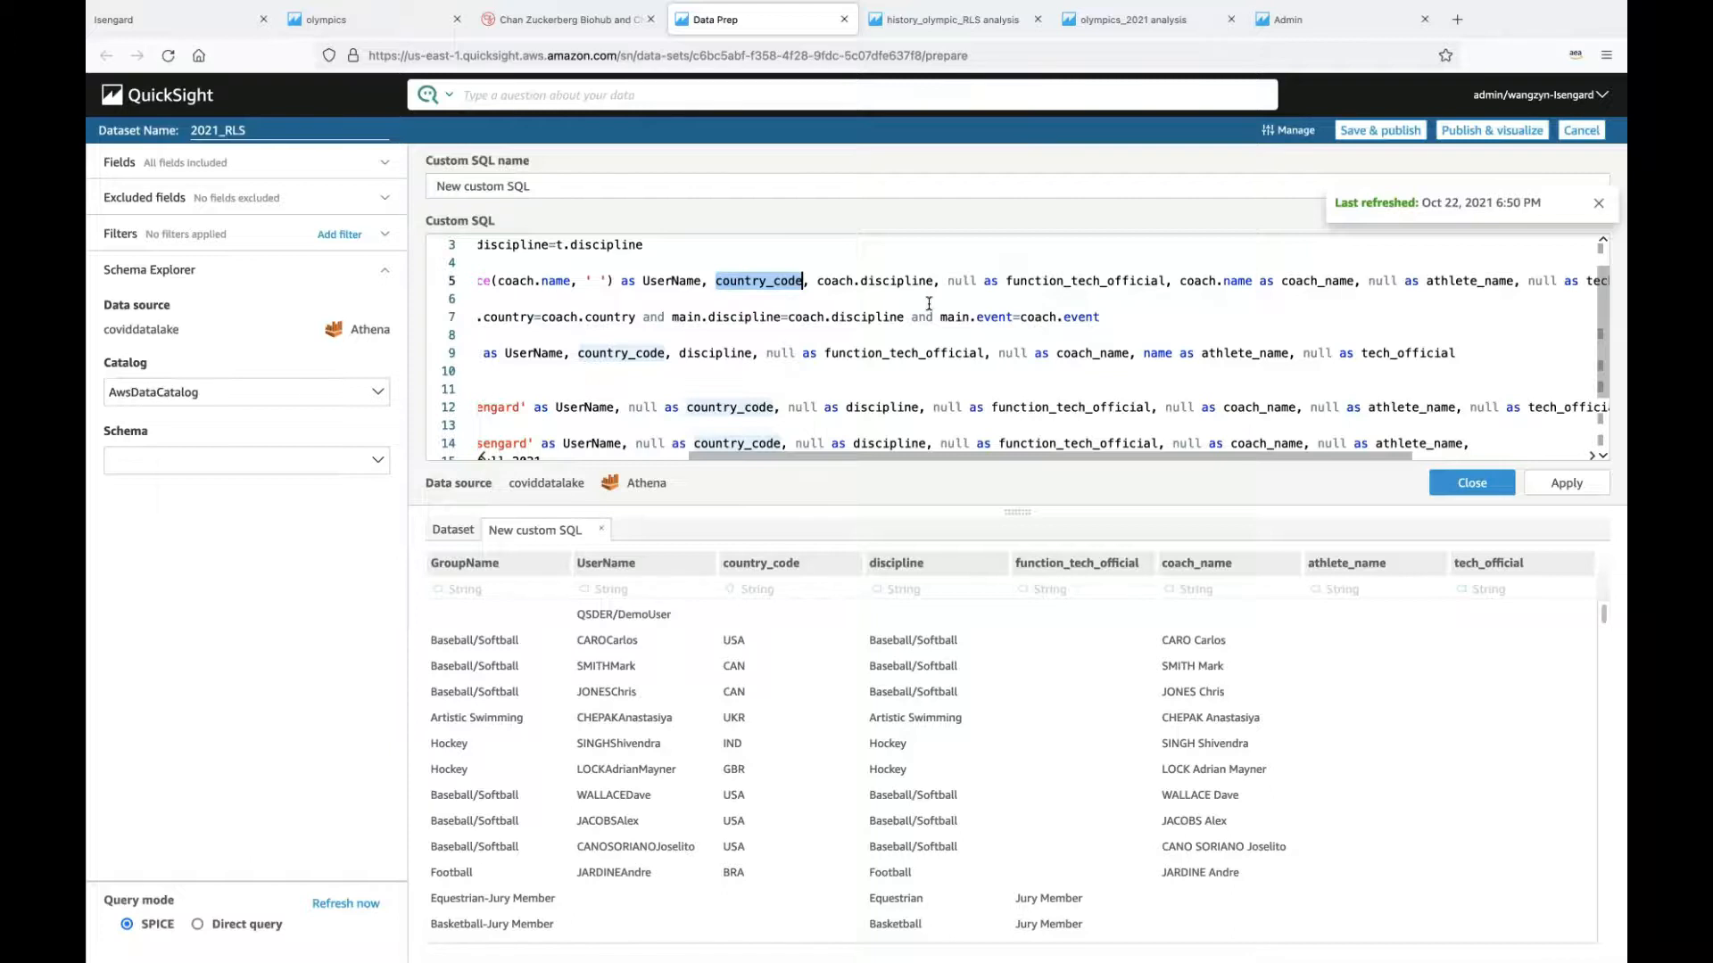
{"action": "scroll", "coordinate": [1043, 289], "scroll_direction": "right", "scroll_amount": 3}
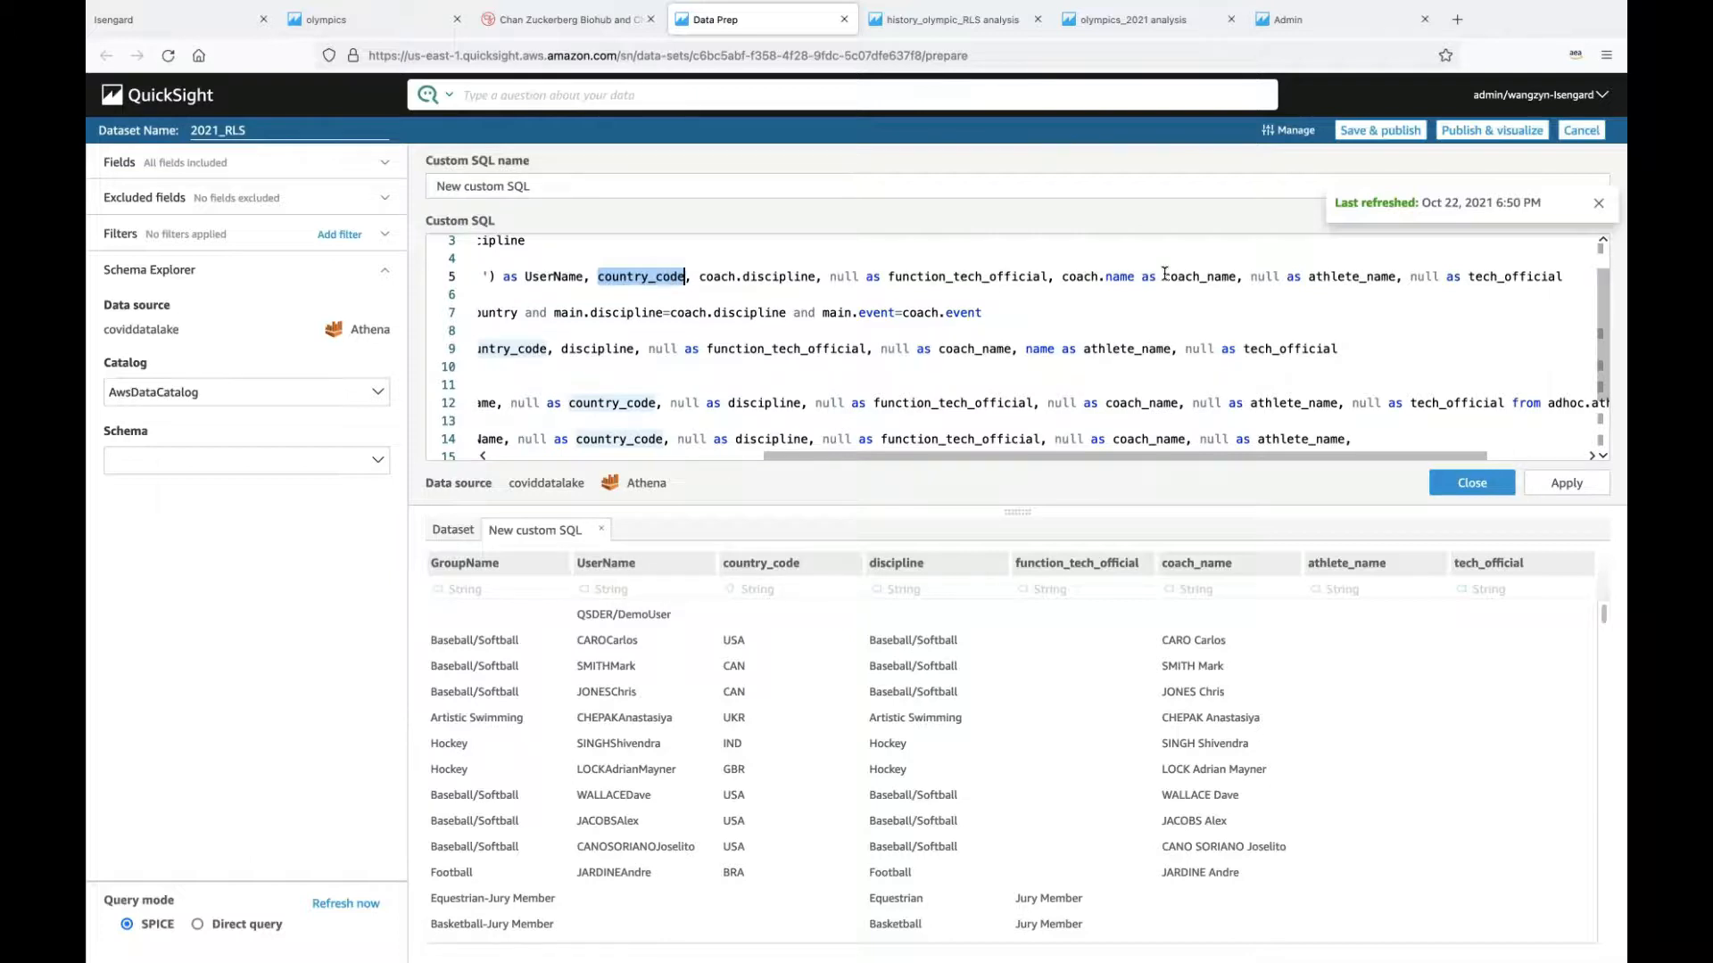
{"action": "scroll", "coordinate": [1234, 305], "scroll_direction": "right", "scroll_amount": 2}
{"action": "scroll", "coordinate": [1234, 305], "scroll_direction": "up", "scroll_amount": 1}
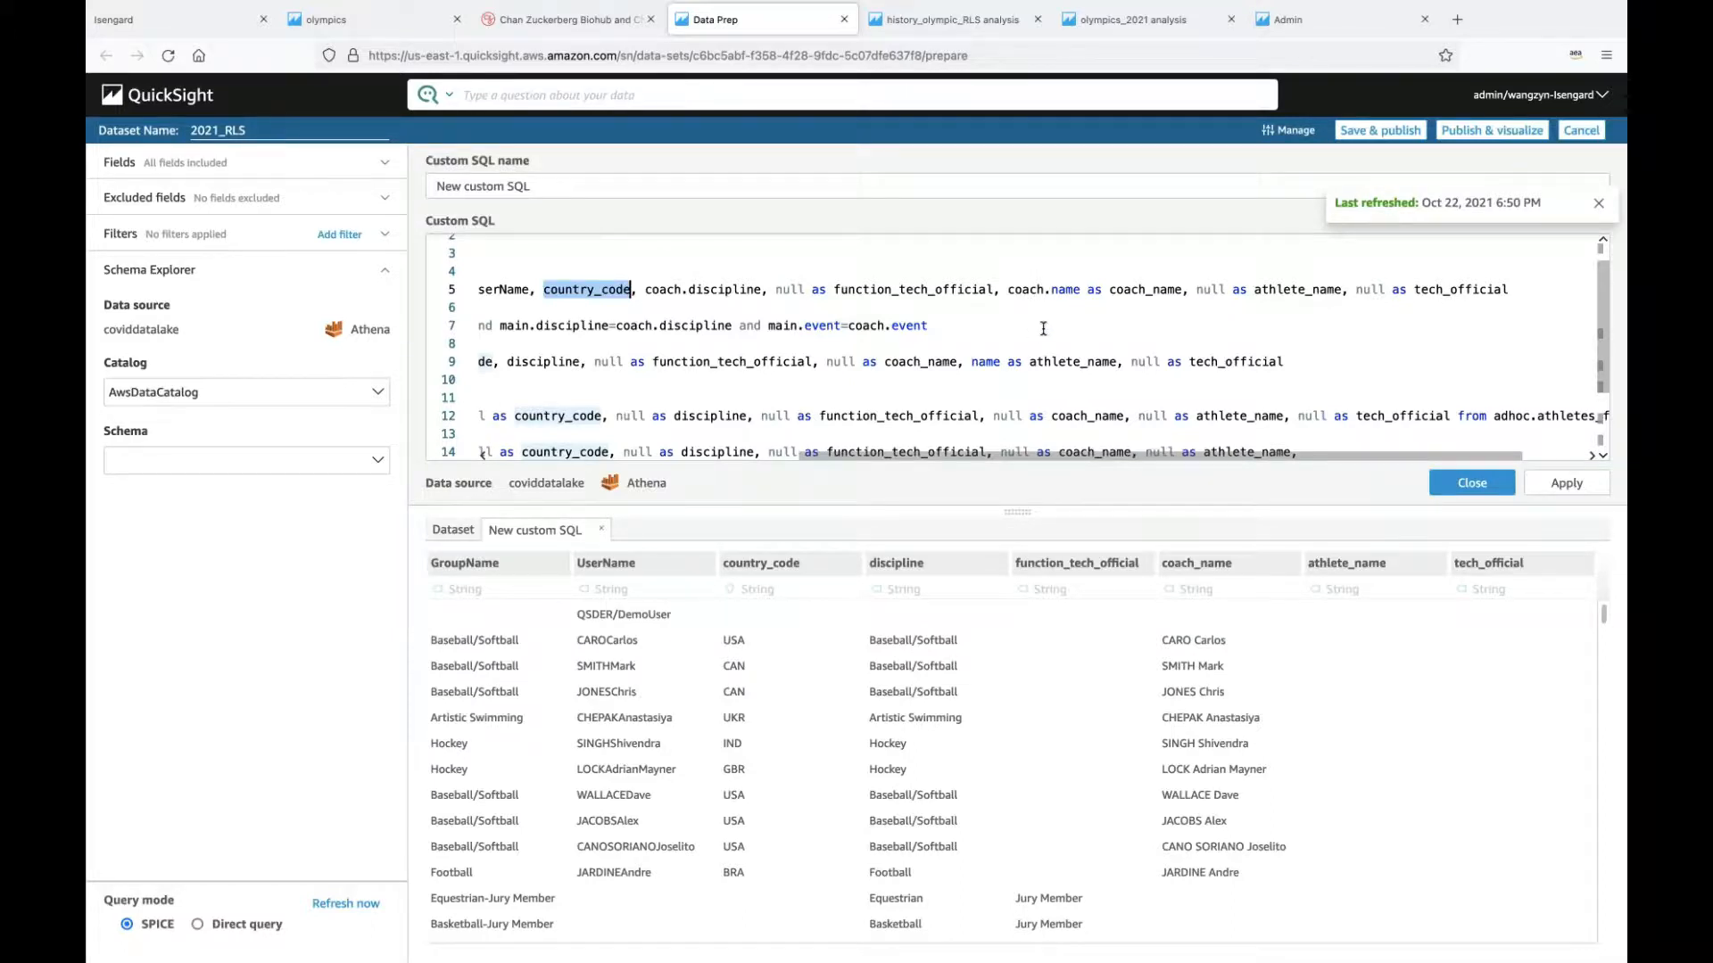
Step: Point out the coach.discipline expression used as GroupName and the replace(coach.name, ' ') expression used as UserName in the coach statement
{"action": "scroll", "coordinate": [1043, 329], "scroll_direction": "left", "scroll_amount": 10}
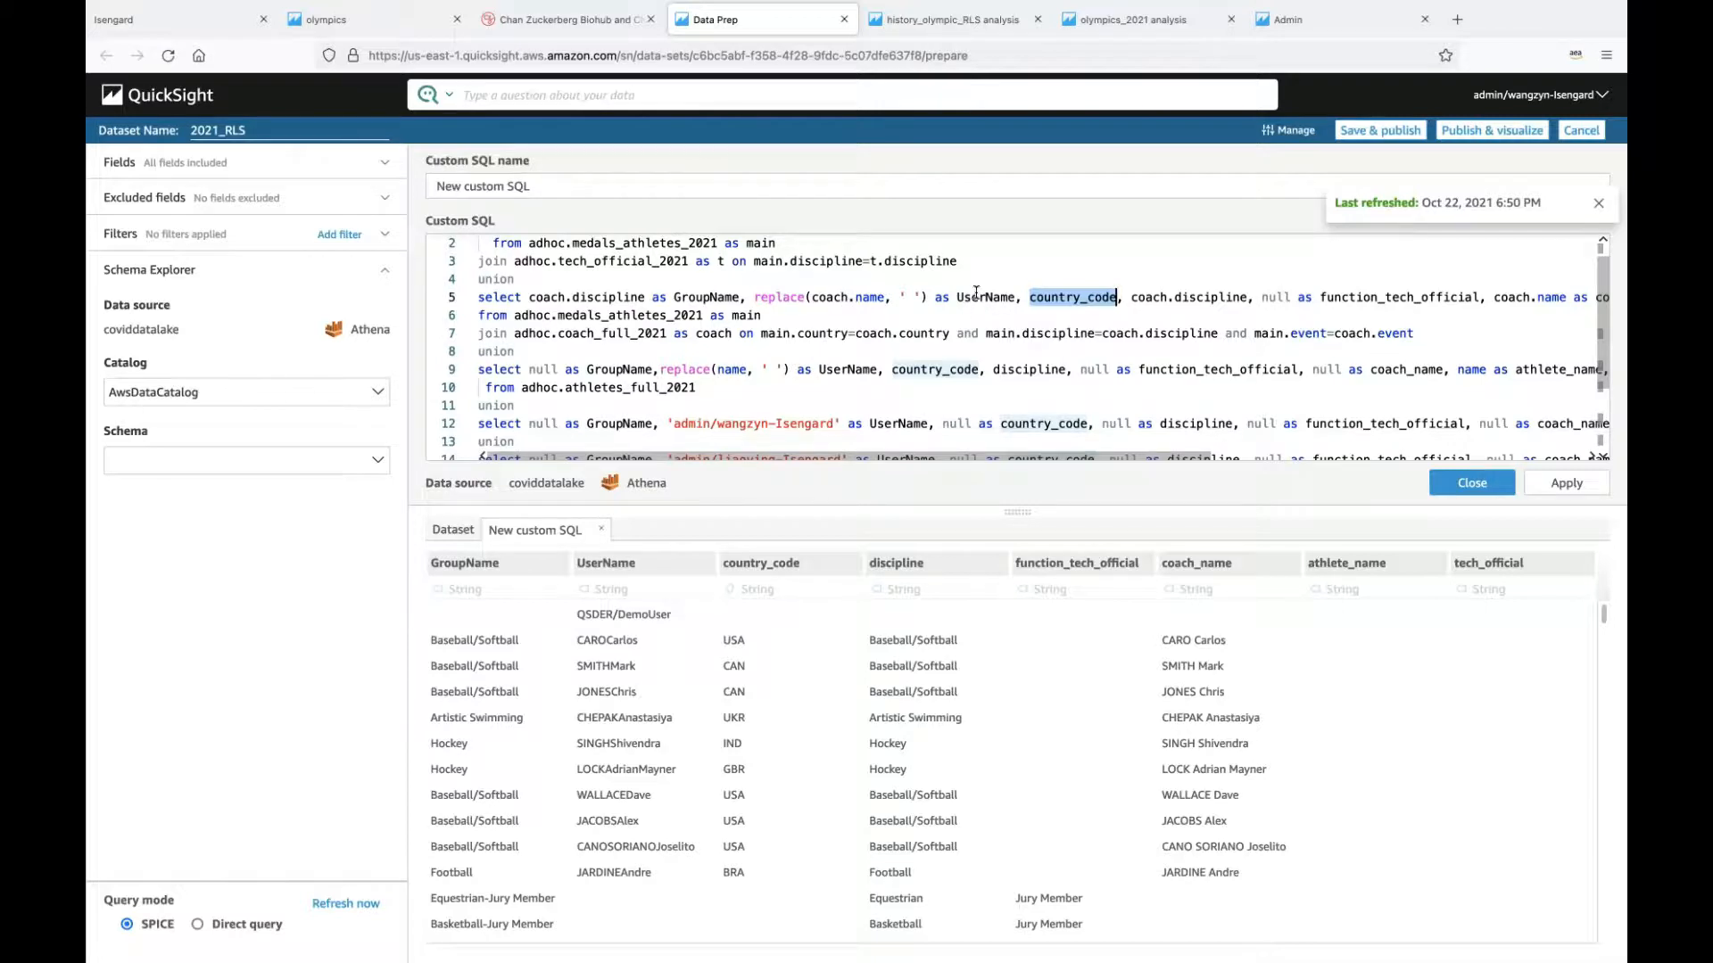
{"action": "scroll", "coordinate": [1115, 316], "scroll_direction": "right", "scroll_amount": 2}
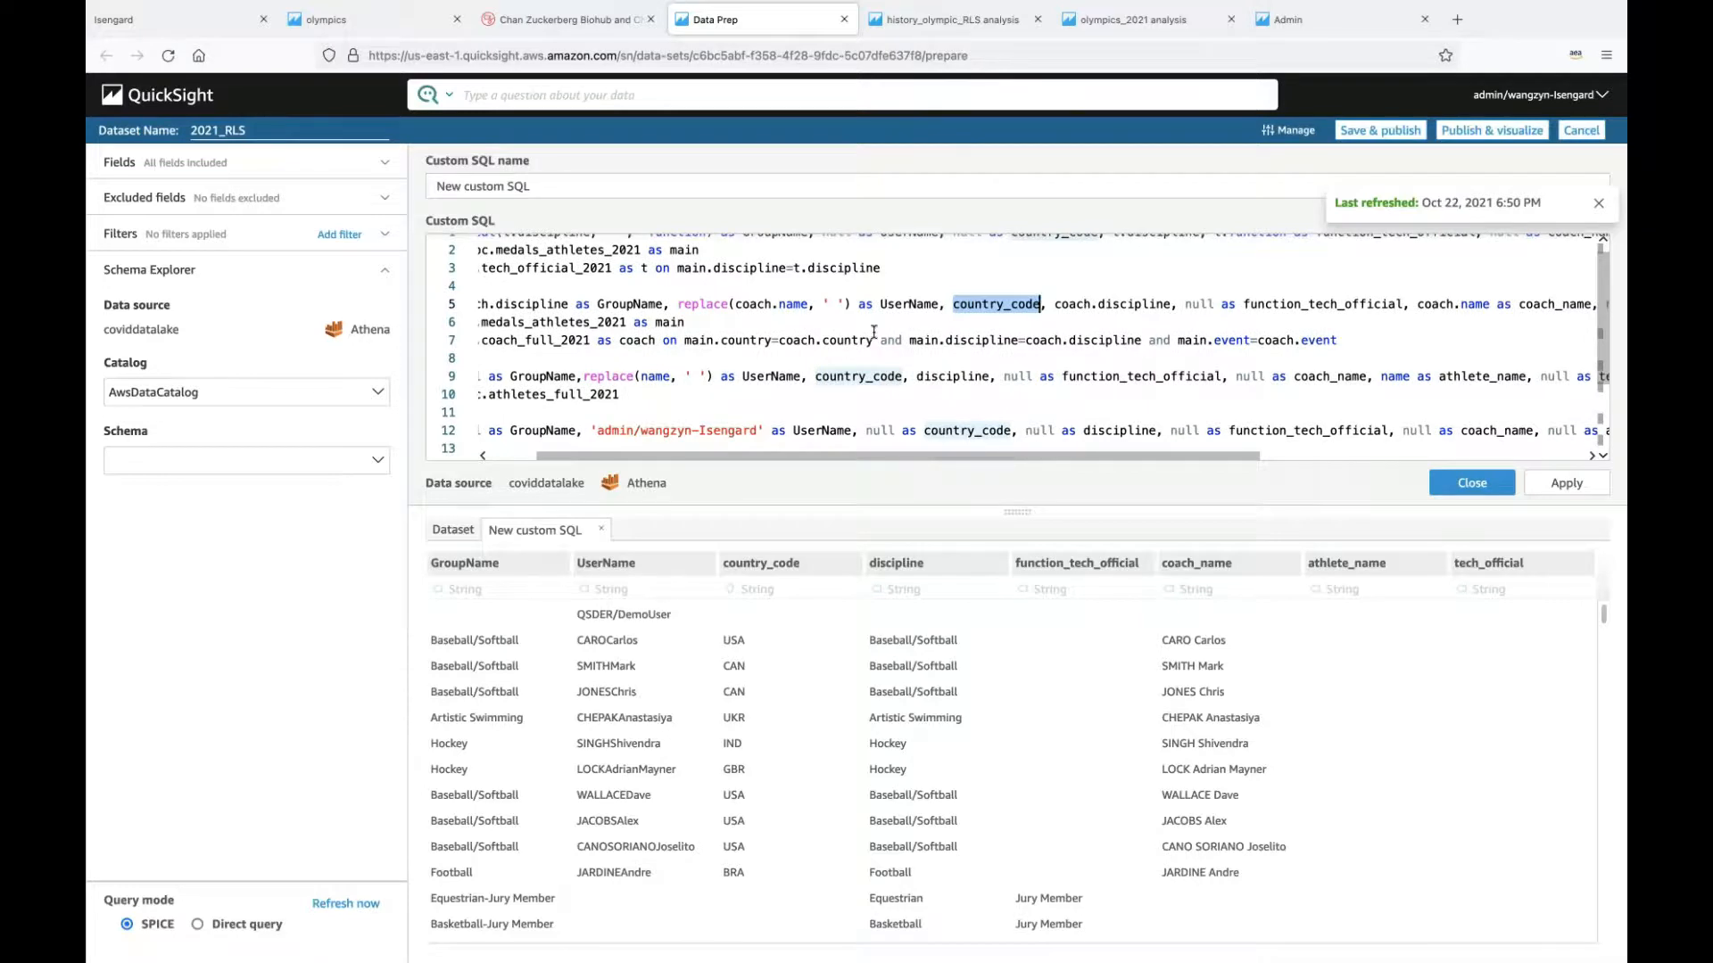
{"action": "scroll", "coordinate": [865, 321], "scroll_direction": "left", "scroll_amount": 2}
{"action": "scroll", "coordinate": [866, 321], "scroll_direction": "down", "scroll_amount": 1}
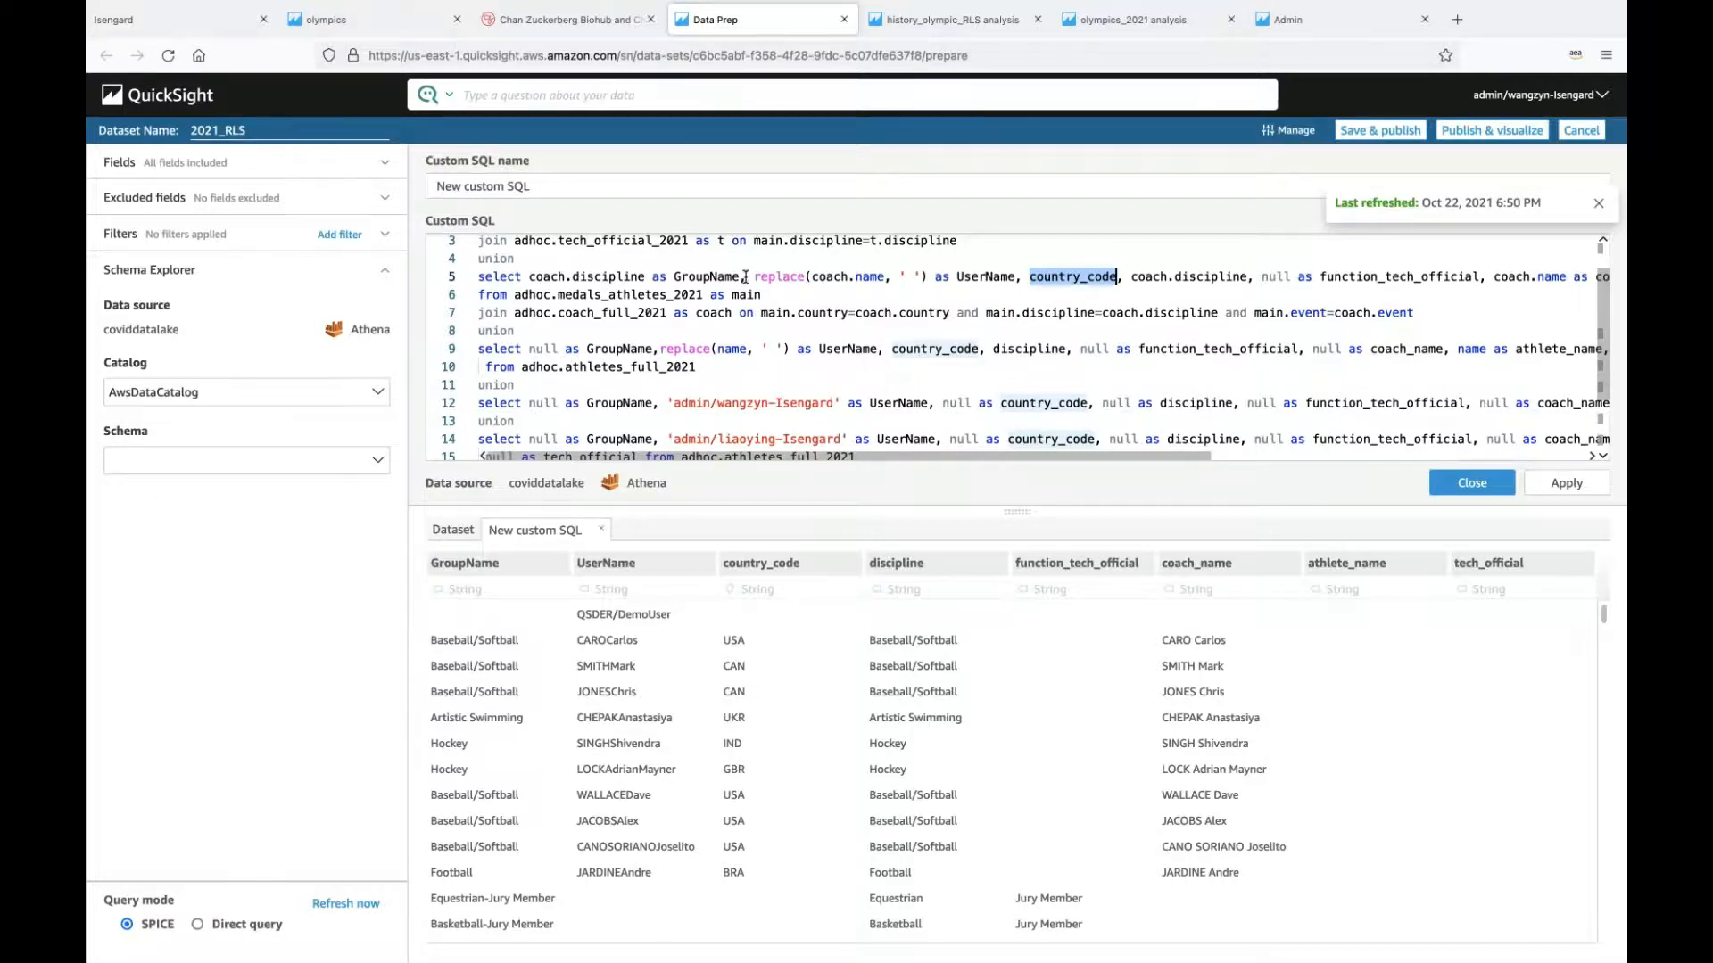
{"action": "left_click_drag", "start_coordinate": [746, 282], "coordinate": [527, 280]}
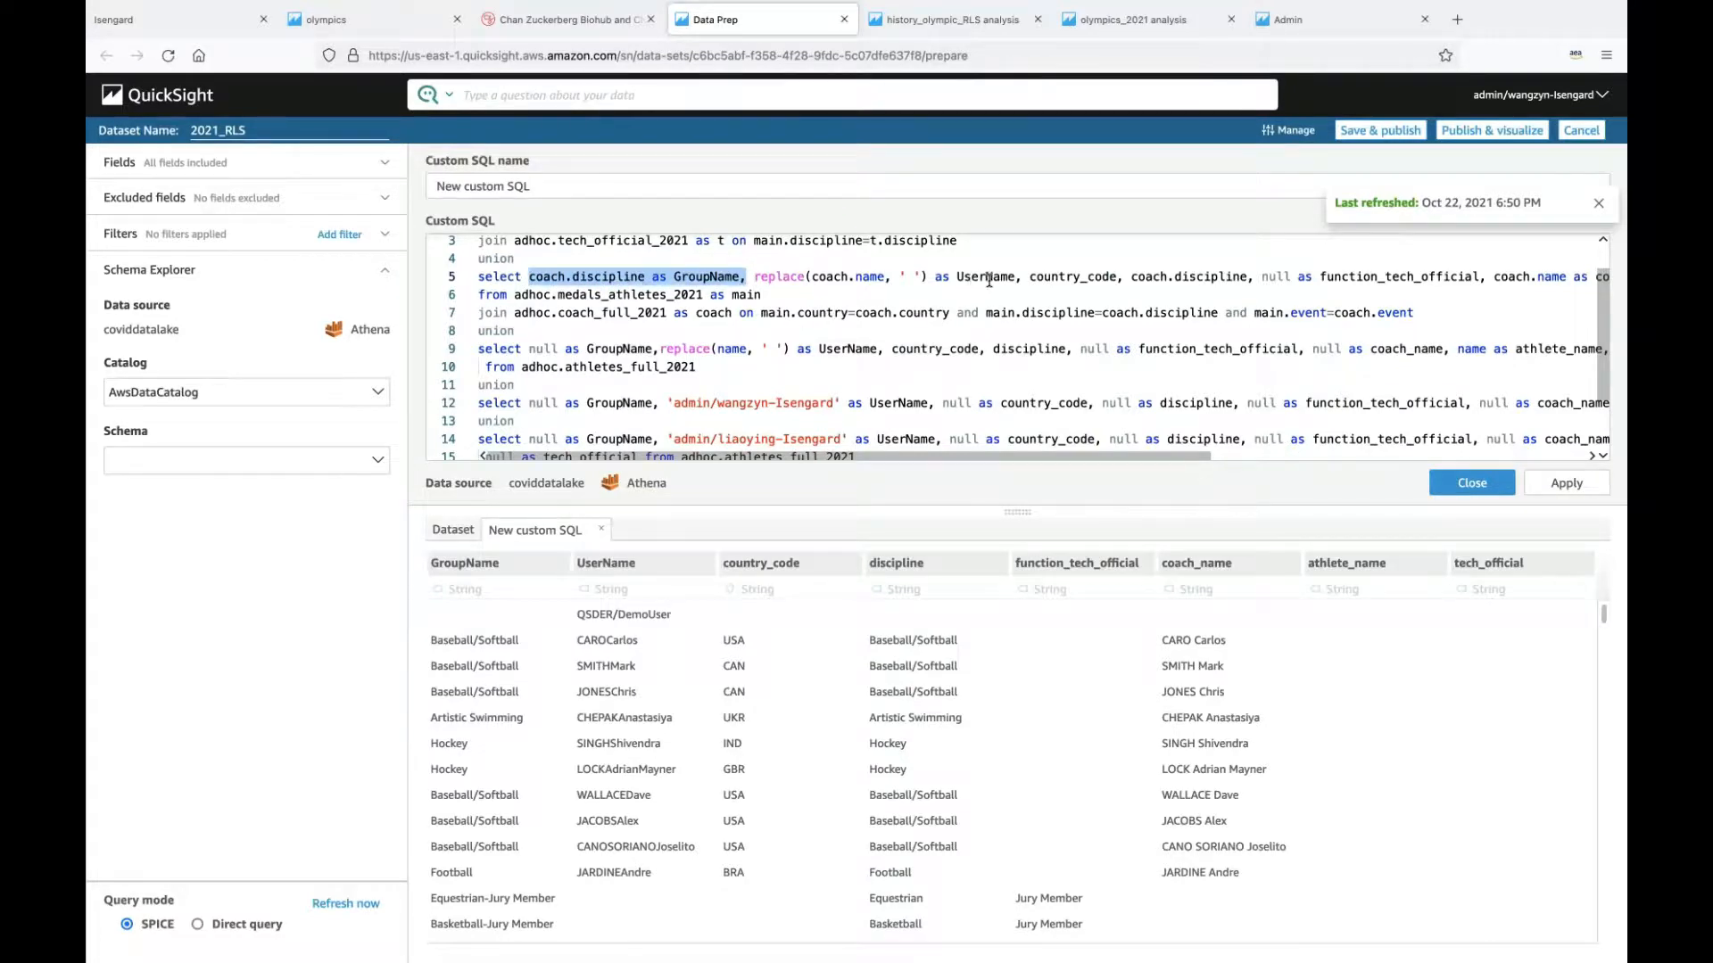
{"action": "left_click_drag", "start_coordinate": [1028, 281], "coordinate": [901, 277]}
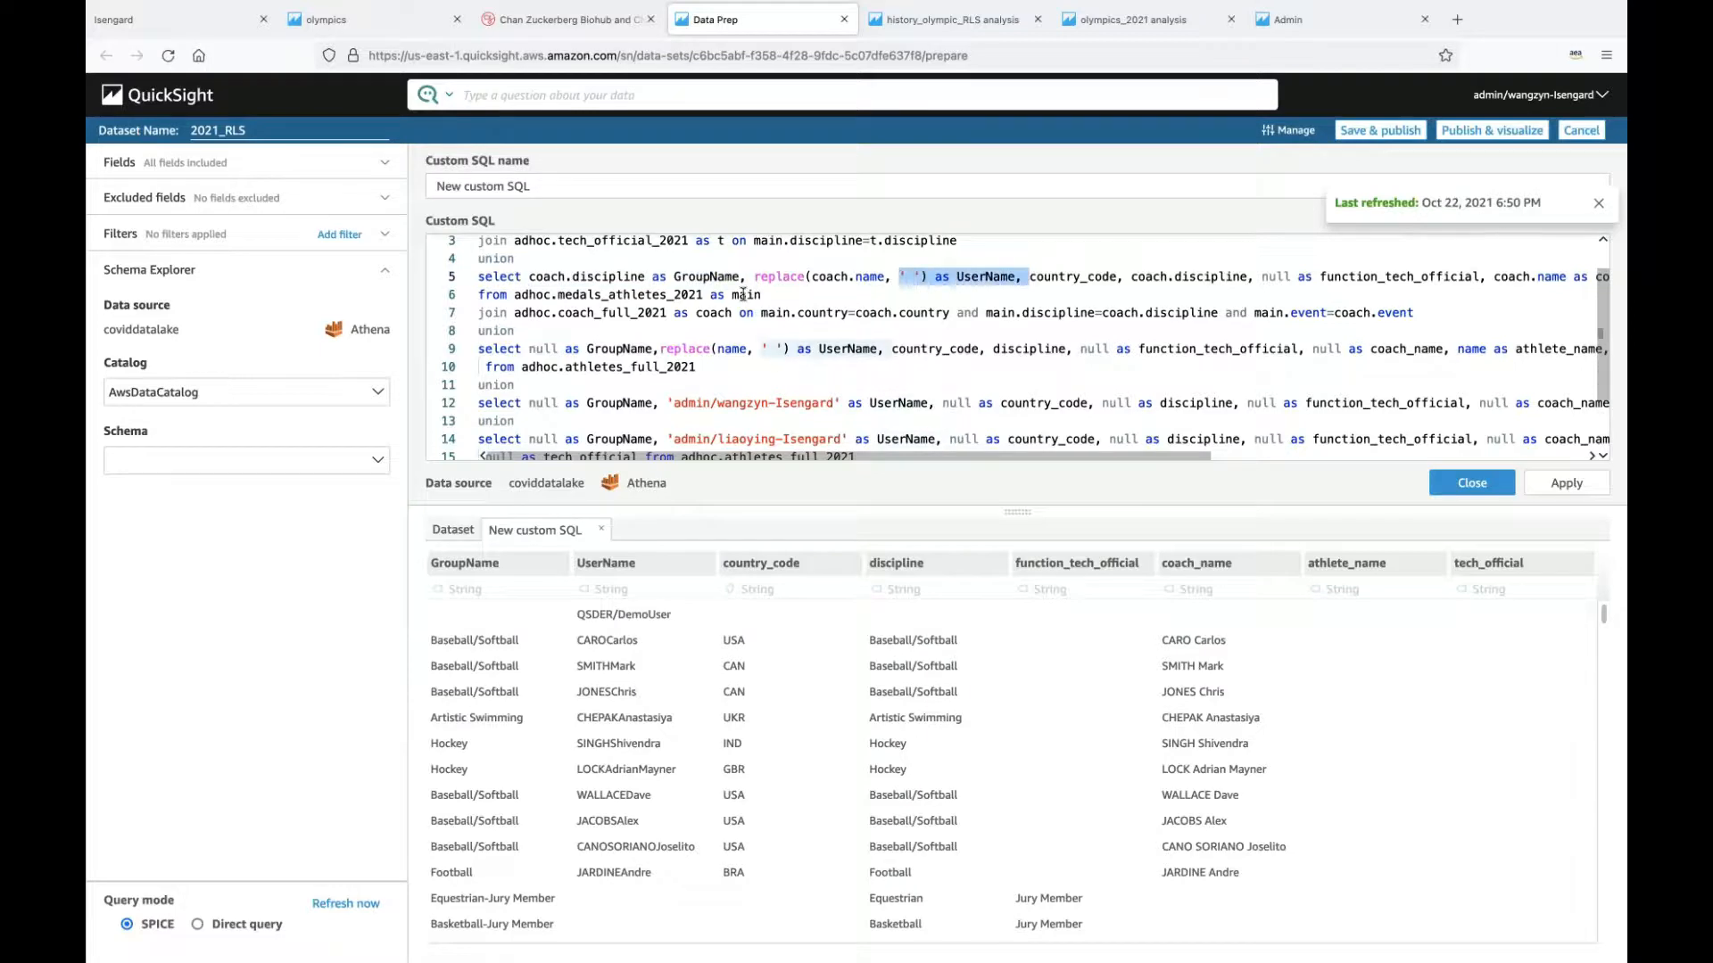
{"action": "left_click", "coordinate": [792, 295]}
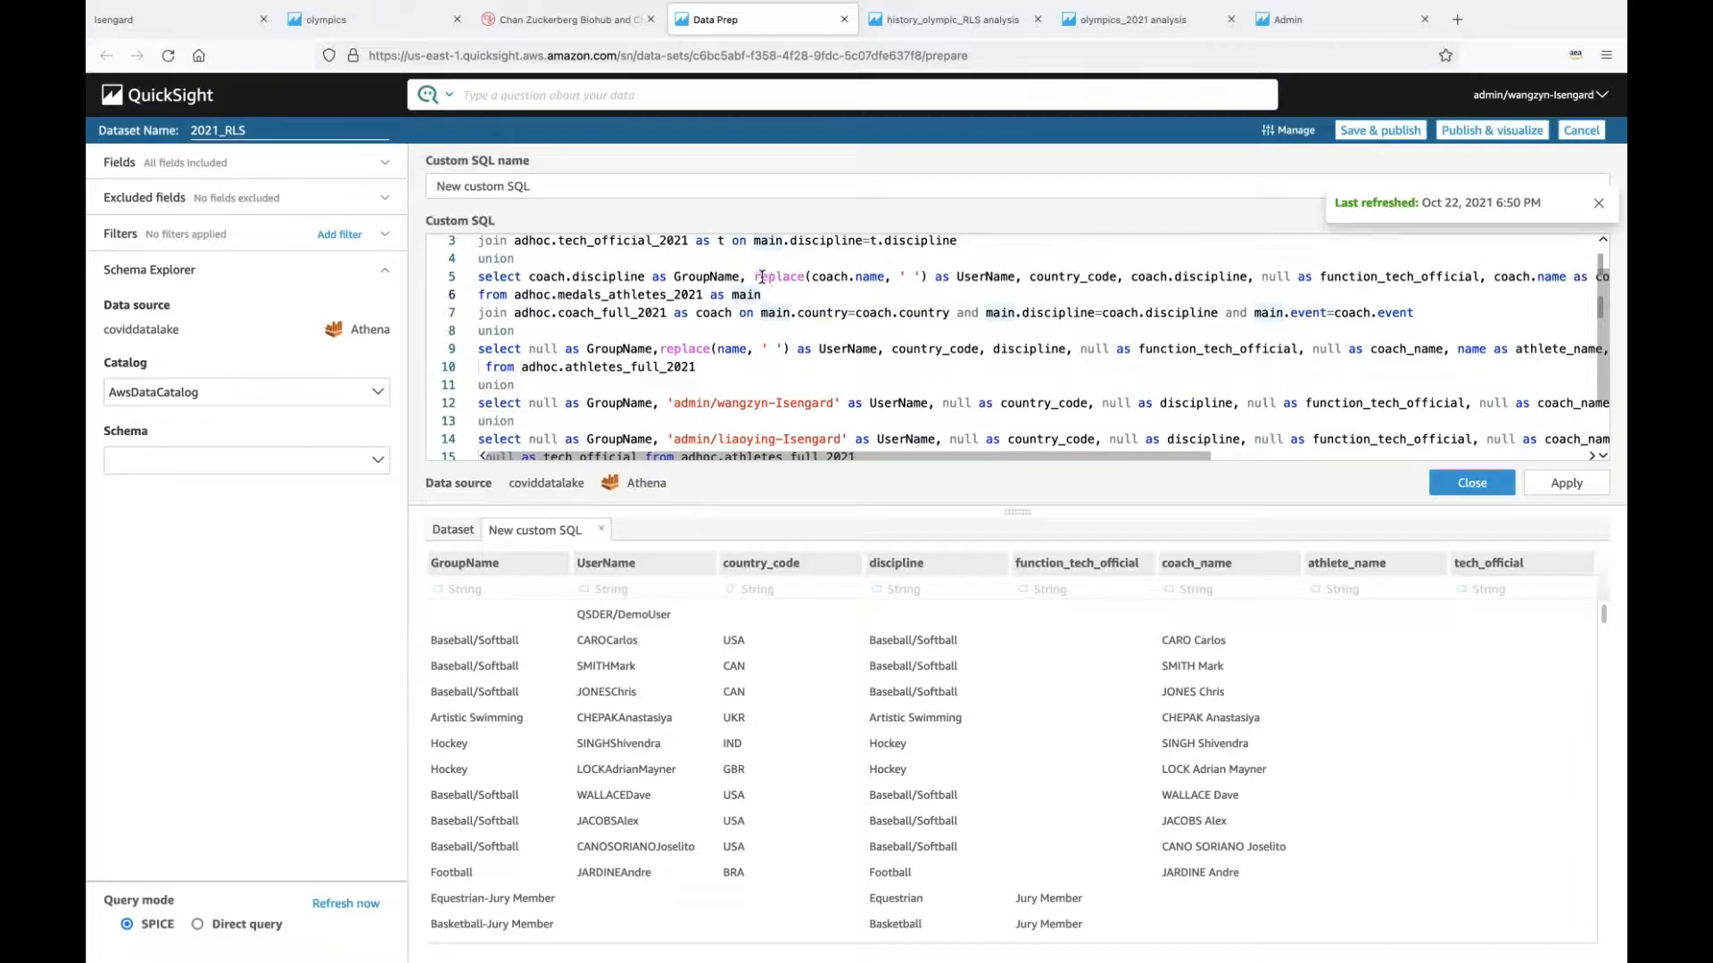
{"action": "left_click_drag", "start_coordinate": [754, 277], "coordinate": [1022, 277]}
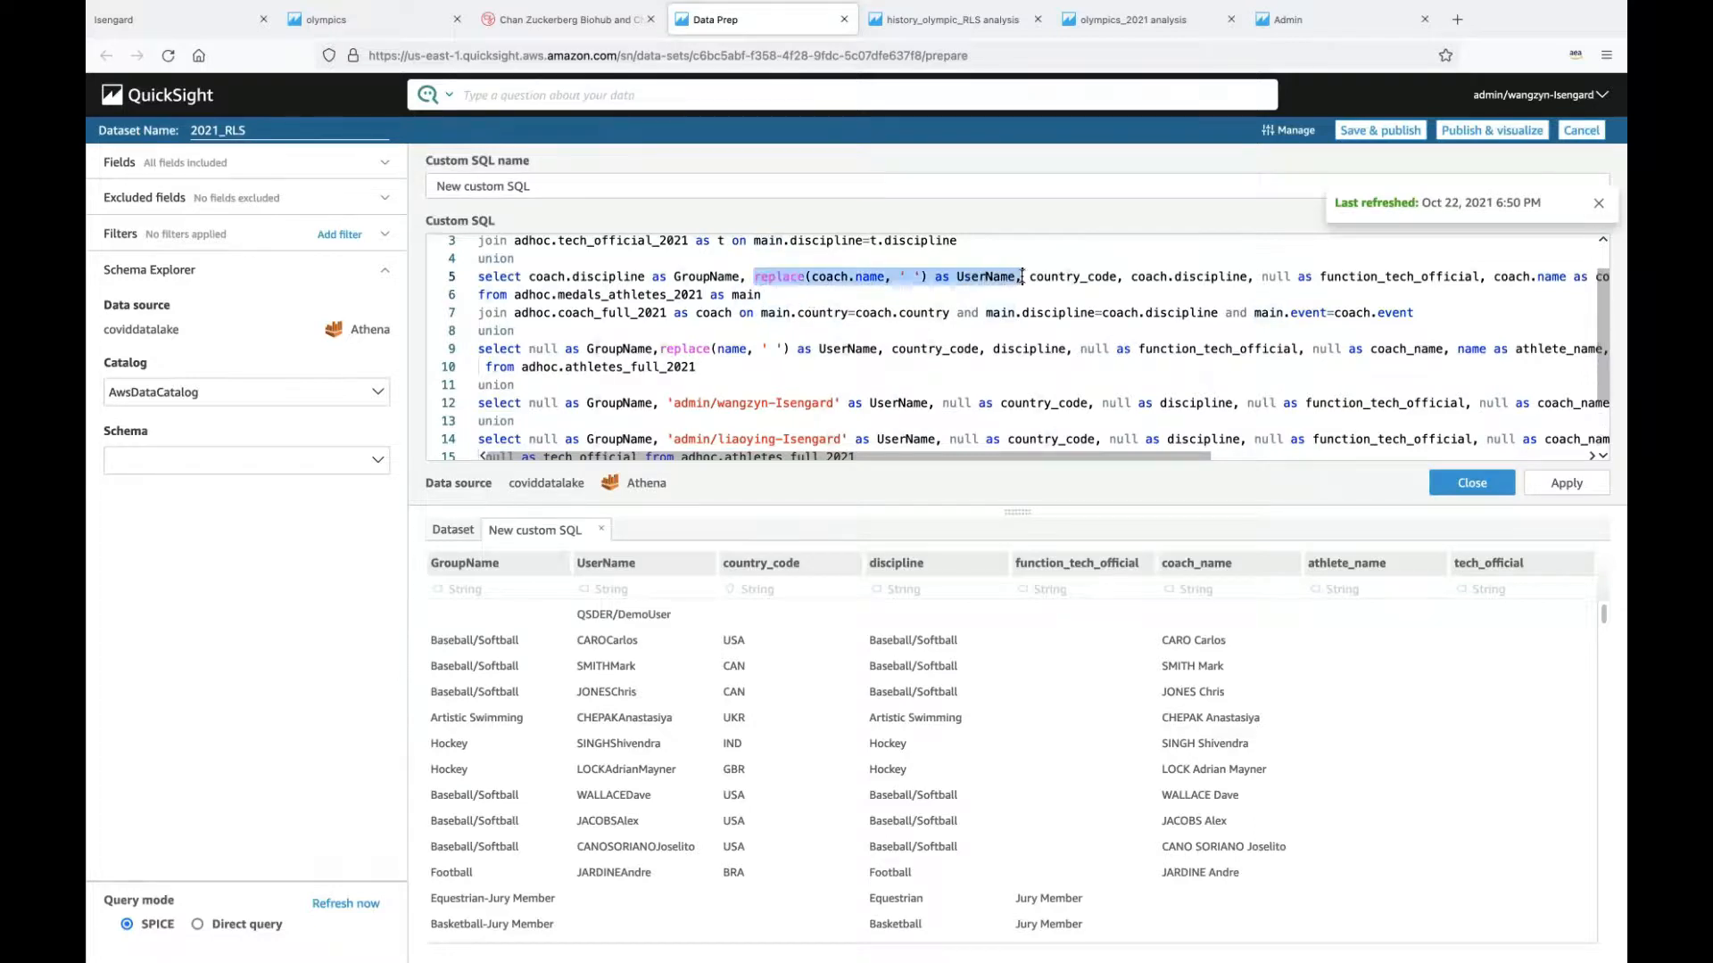
{"action": "left_click", "coordinate": [748, 277]}
{"action": "left_click_drag", "start_coordinate": [748, 276], "coordinate": [527, 276]}
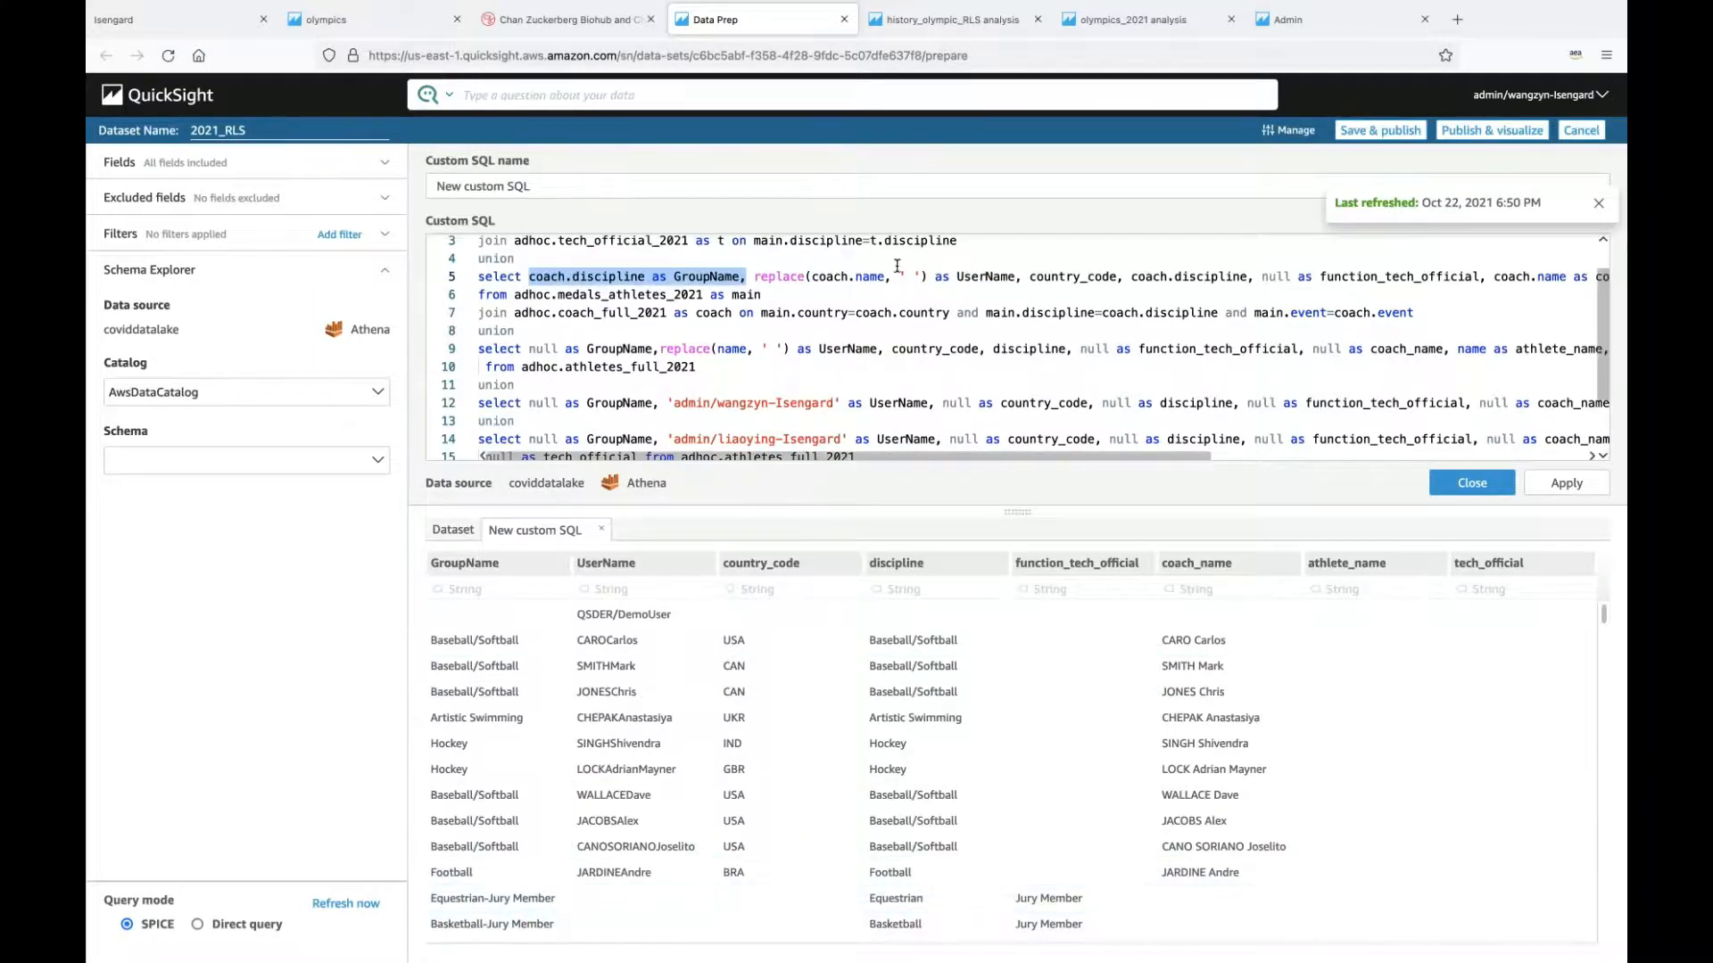
{"action": "left_click", "coordinate": [806, 310]}
Step: Highlight the third select statement, from adhoc.athletes_full_2021, and read its columns from GroupName through tech_official
{"action": "scroll", "coordinate": [806, 308], "scroll_direction": "down", "scroll_amount": 1}
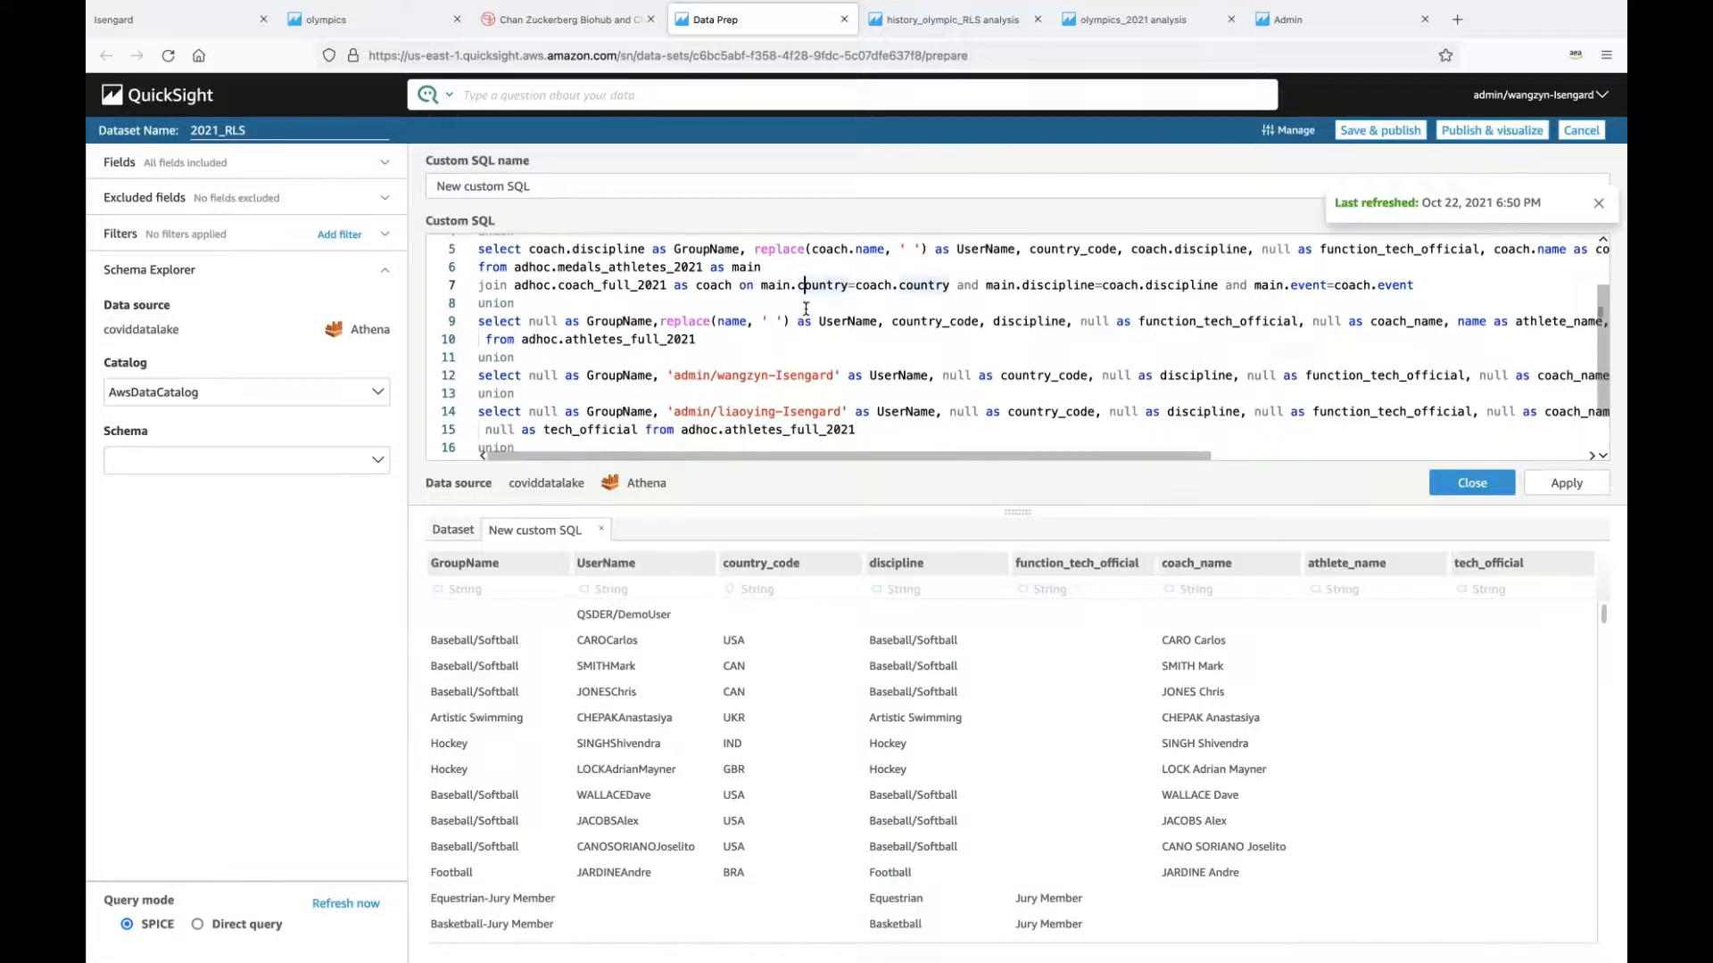
{"action": "scroll", "coordinate": [806, 308], "scroll_direction": "down", "scroll_amount": 1}
{"action": "left_click_drag", "start_coordinate": [478, 303], "coordinate": [750, 330]}
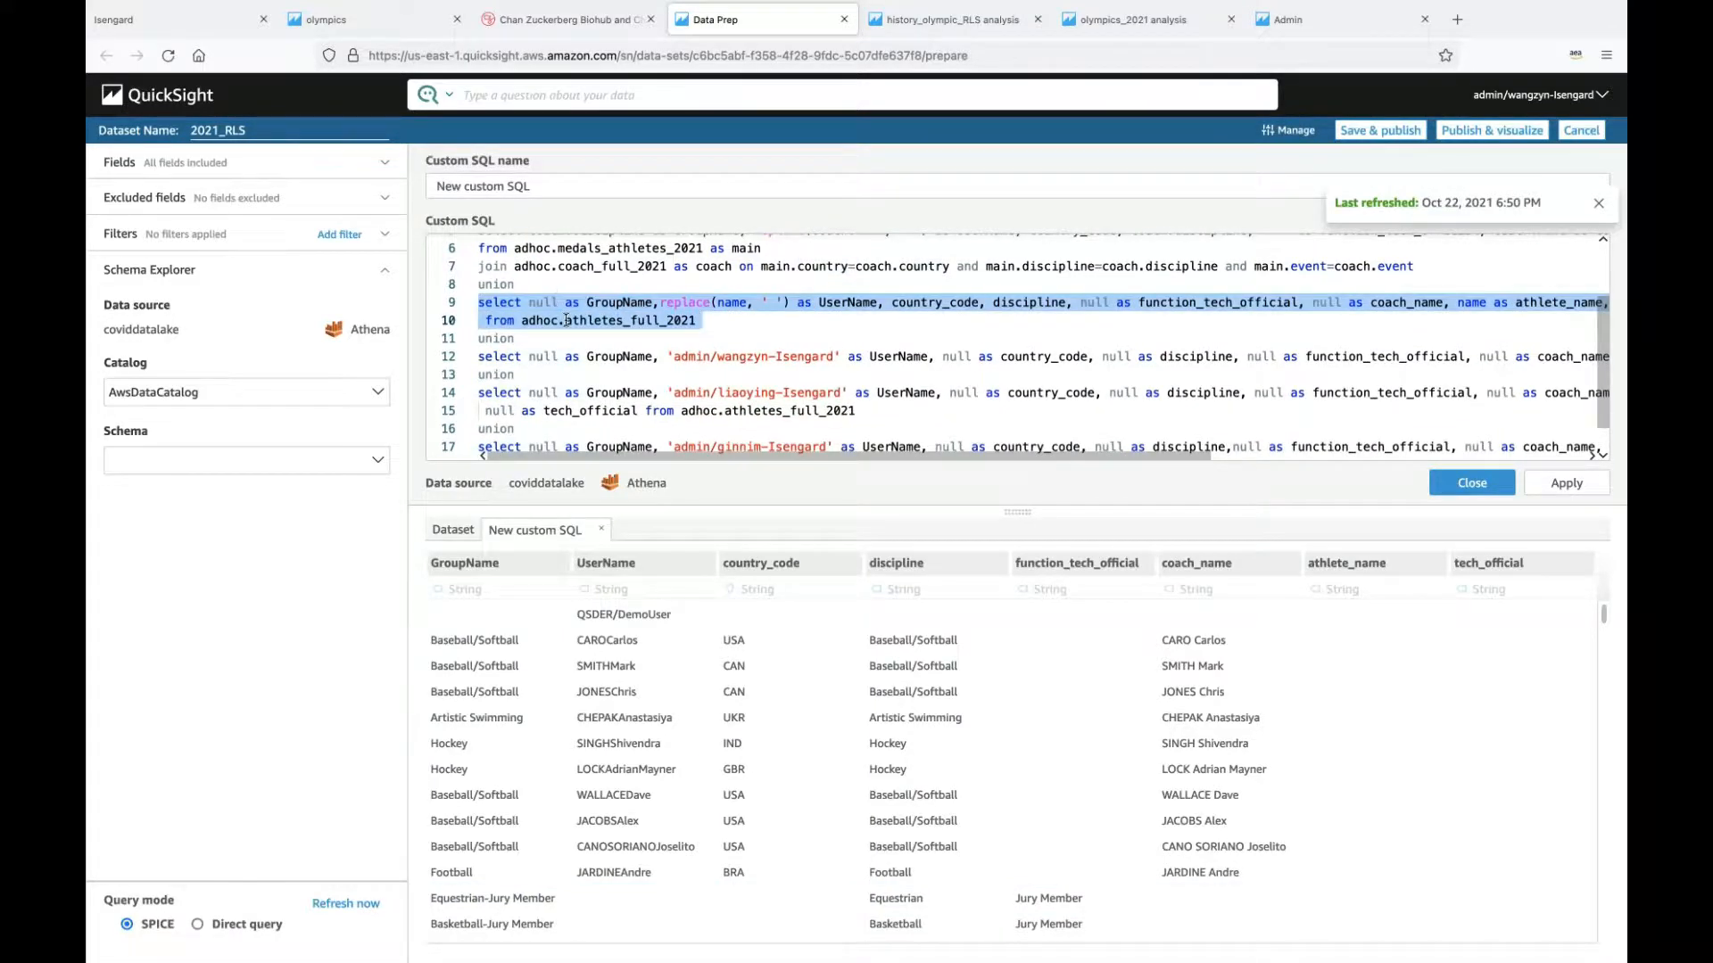
{"action": "scroll", "coordinate": [815, 324], "scroll_direction": "right", "scroll_amount": 1}
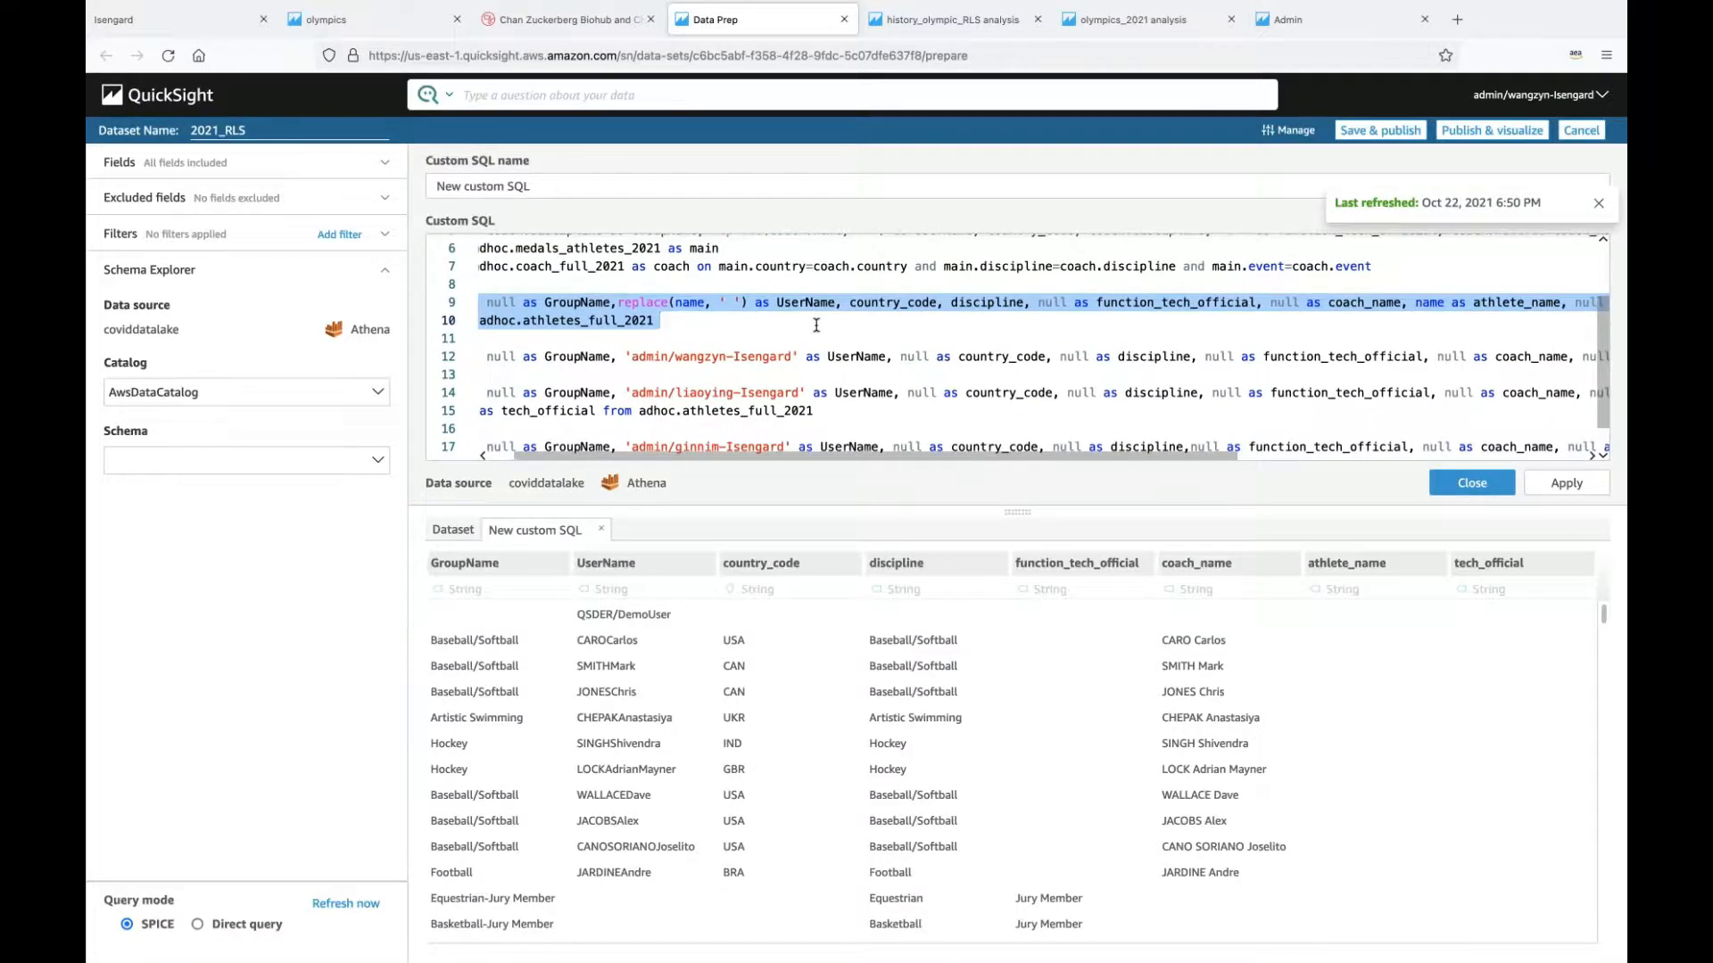
{"action": "scroll", "coordinate": [815, 325], "scroll_direction": "up", "scroll_amount": 1}
{"action": "scroll", "coordinate": [816, 325], "scroll_direction": "right", "scroll_amount": 1}
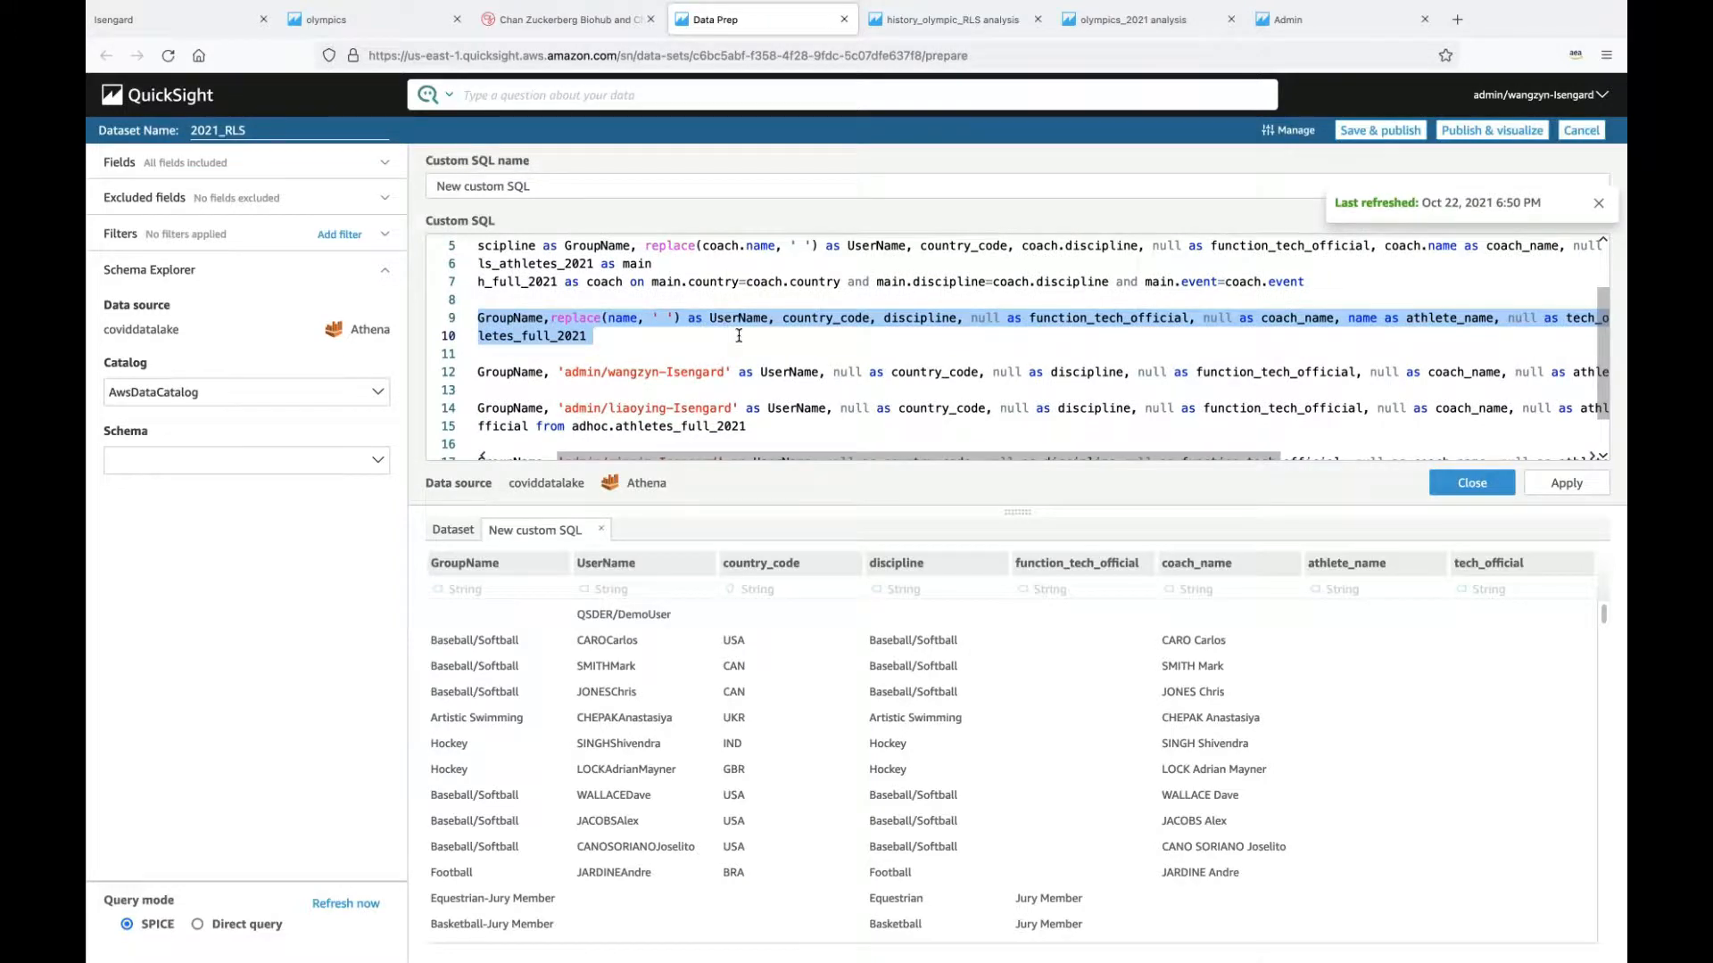
{"action": "scroll", "coordinate": [798, 344], "scroll_direction": "right", "scroll_amount": 1}
{"action": "scroll", "coordinate": [799, 344], "scroll_direction": "down", "scroll_amount": 2}
{"action": "scroll", "coordinate": [798, 344], "scroll_direction": "right", "scroll_amount": 1}
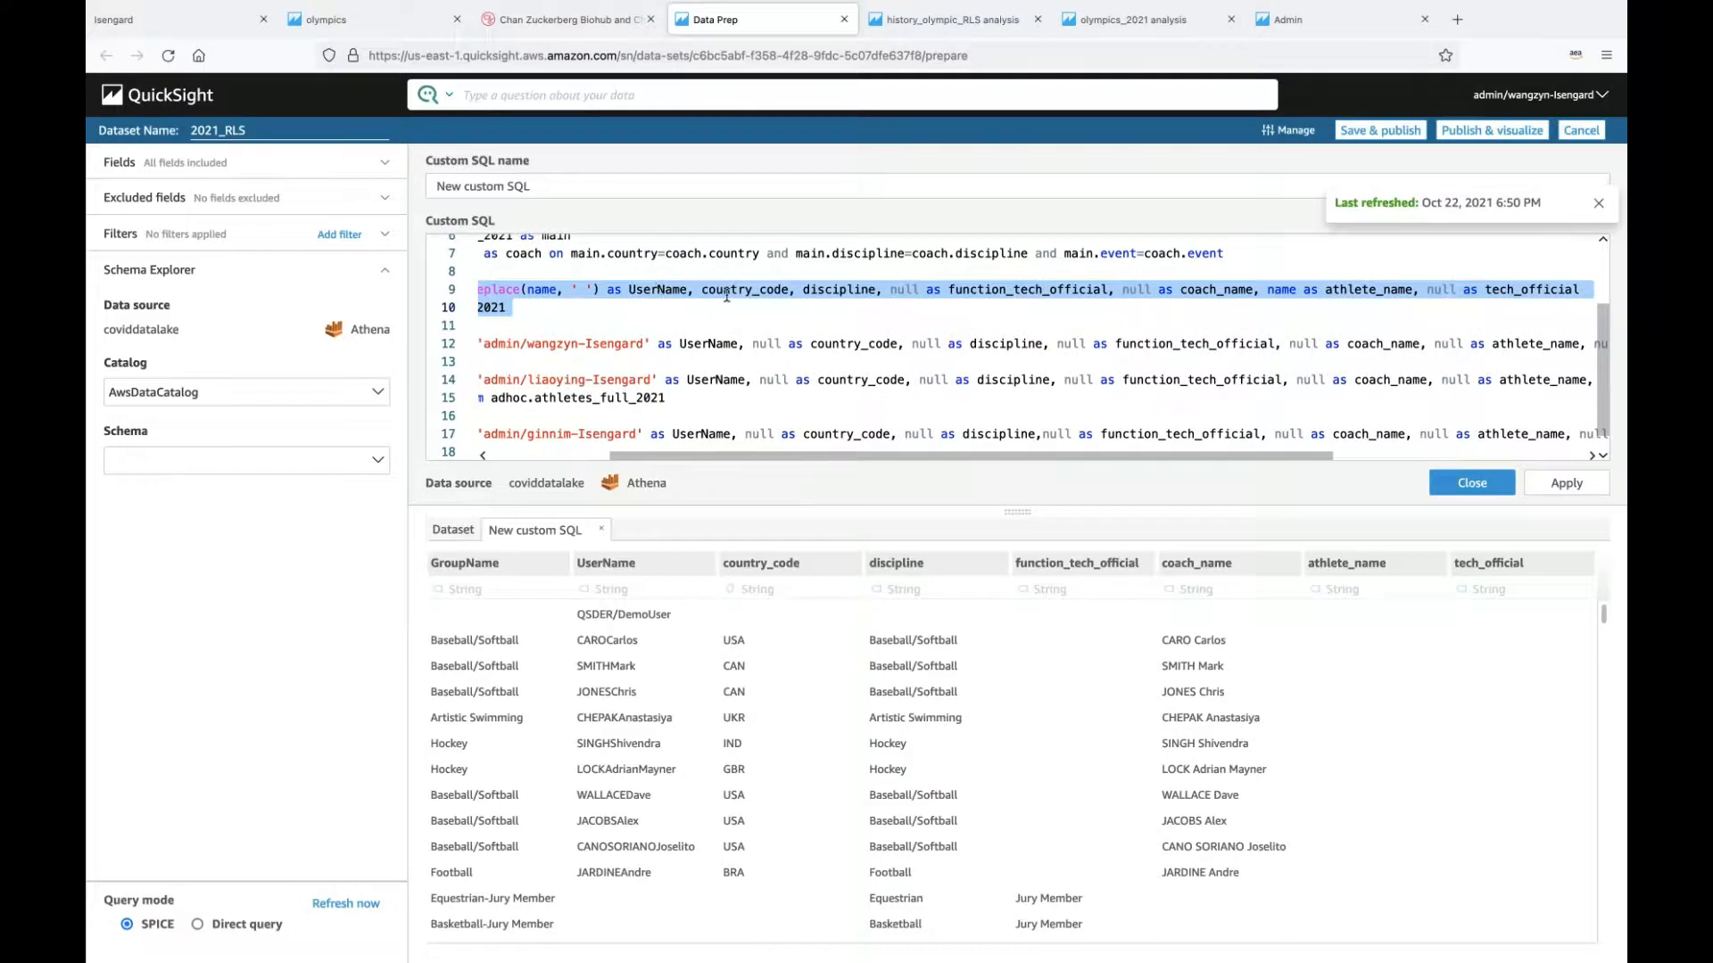
{"action": "scroll", "coordinate": [727, 295], "scroll_direction": "up", "scroll_amount": 1}
{"action": "scroll", "coordinate": [728, 295], "scroll_direction": "right", "scroll_amount": 1}
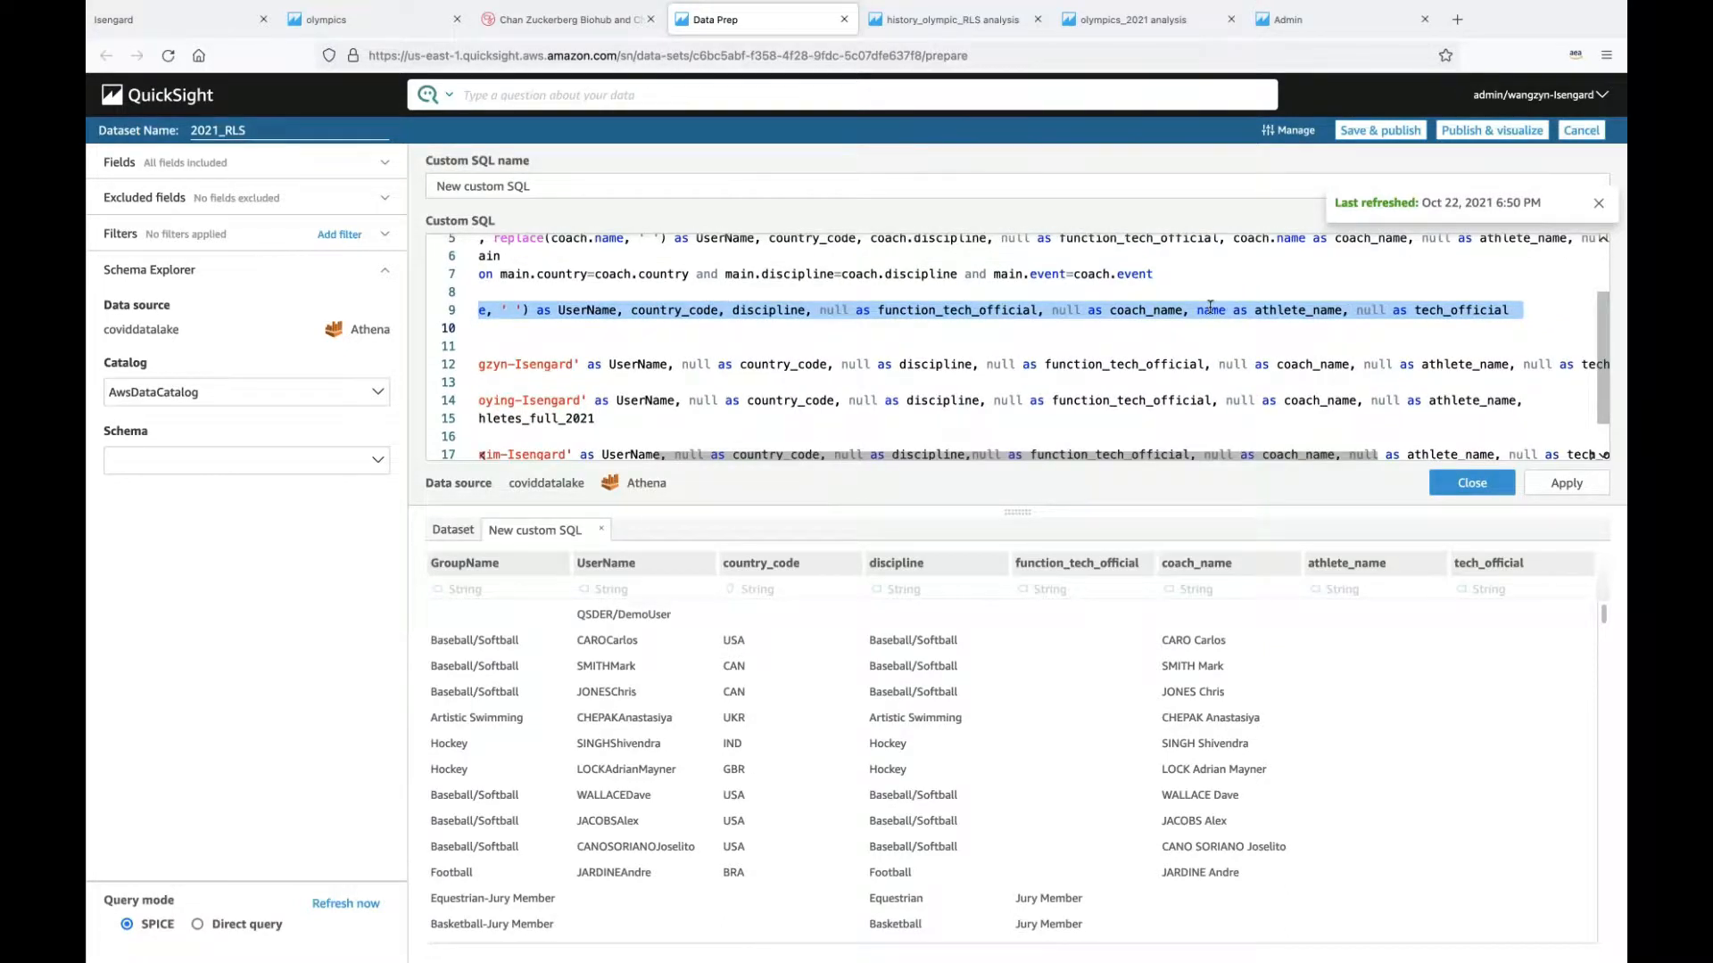
Step: Point out the athlete_name, function_tech_official, country_code and discipline columns in the athletes select statement
{"action": "left_click_drag", "start_coordinate": [1192, 309], "coordinate": [1340, 309]}
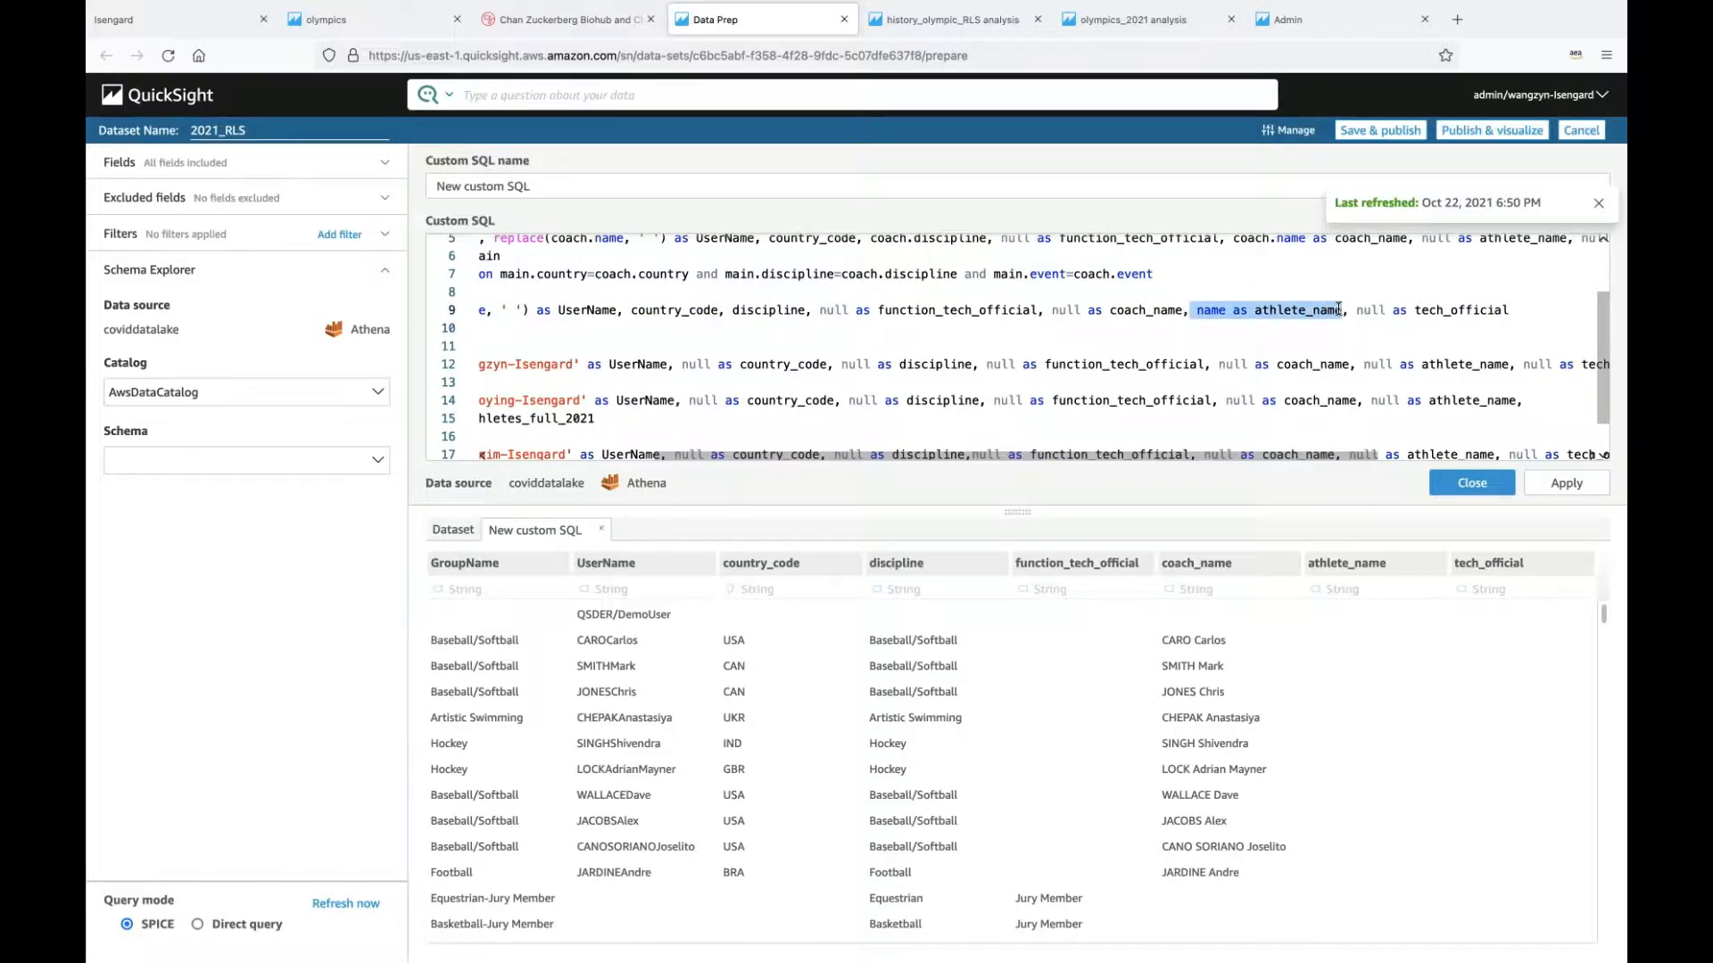
{"action": "scroll", "coordinate": [1062, 323], "scroll_direction": "left", "scroll_amount": 1}
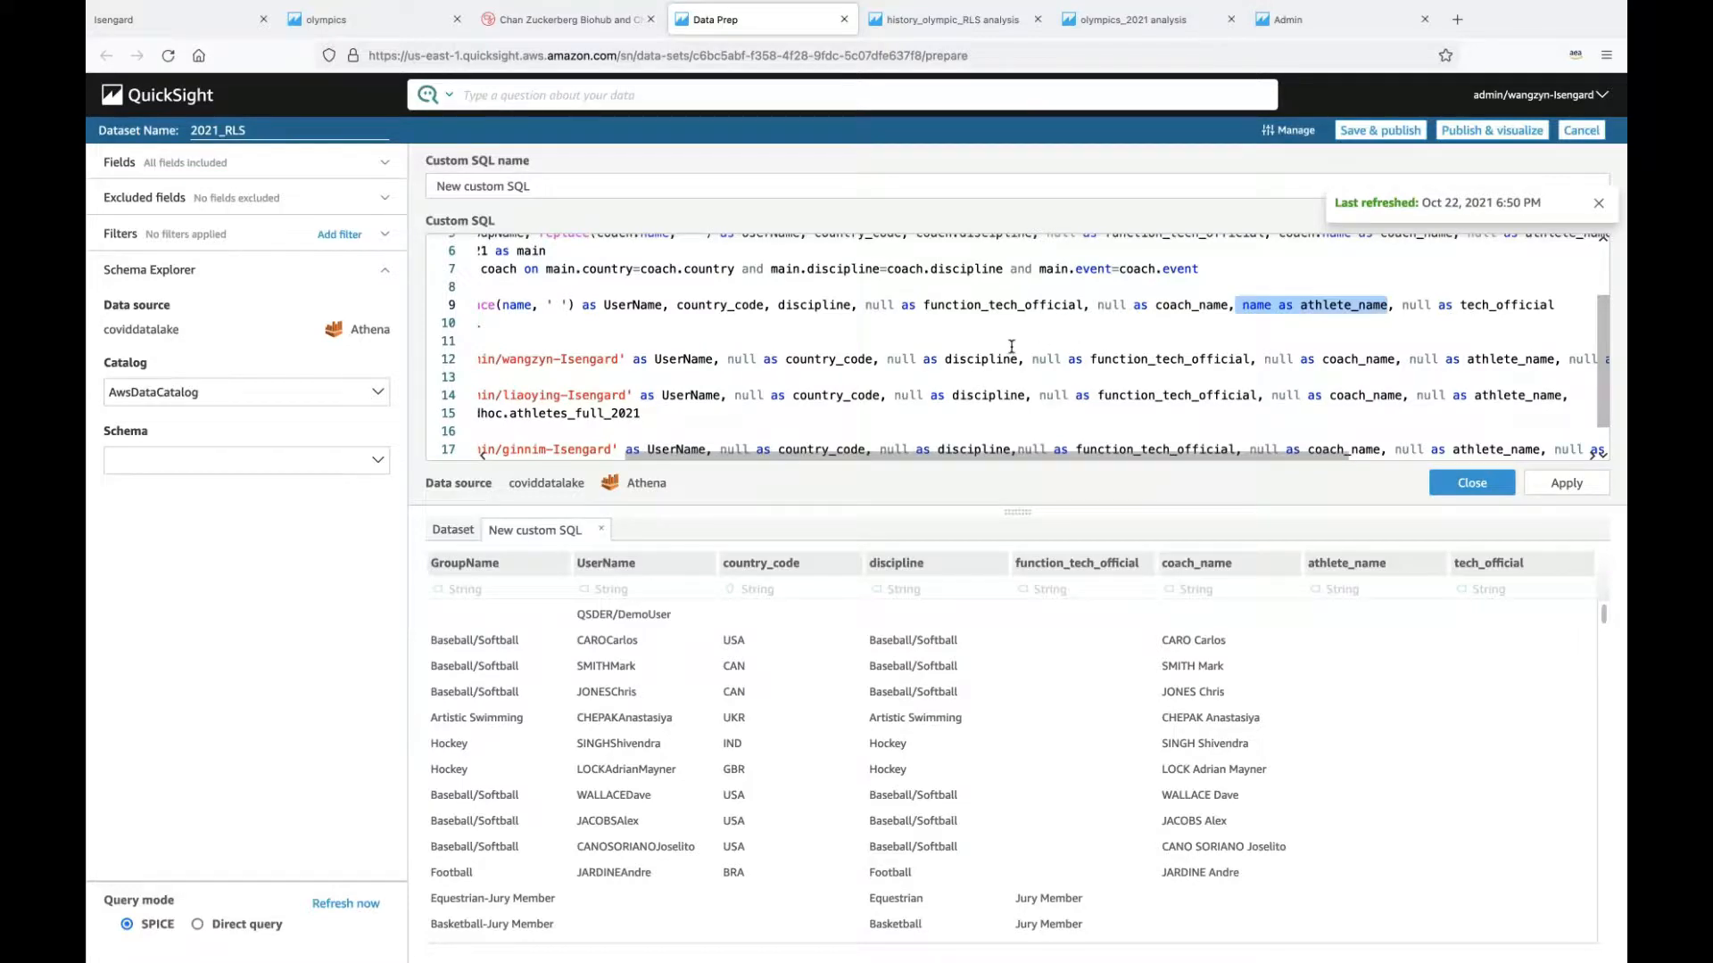
{"action": "left_click_drag", "start_coordinate": [931, 305], "coordinate": [1049, 304]}
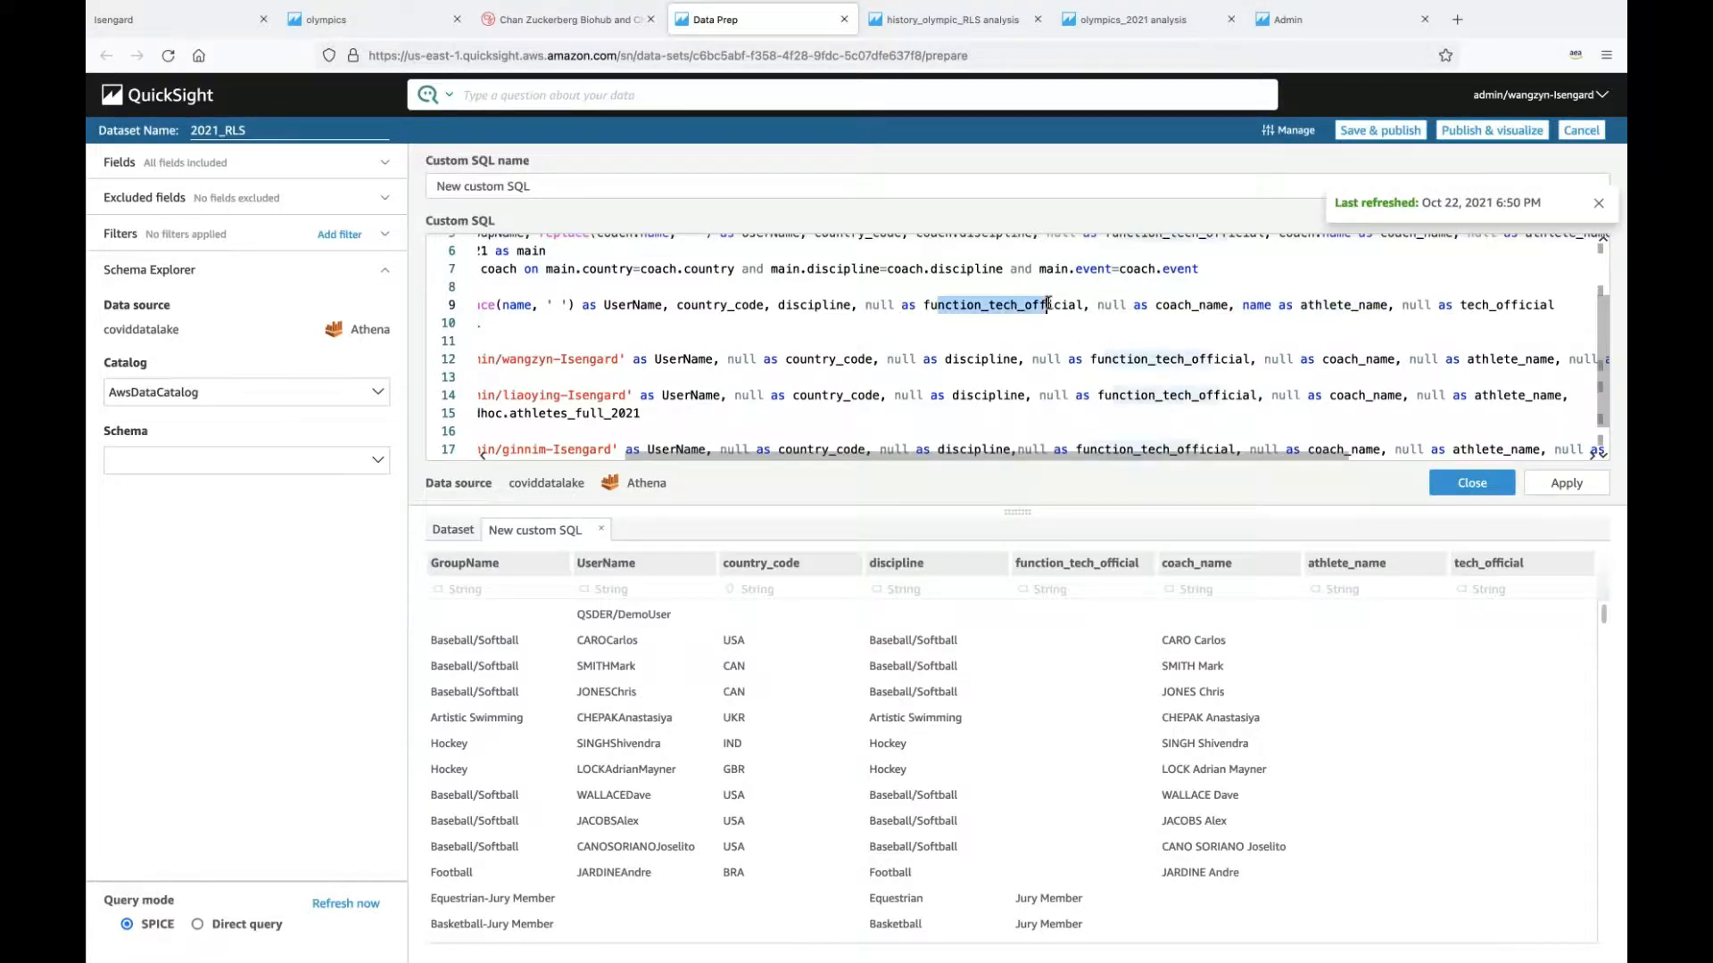
{"action": "left_click", "coordinate": [1258, 305]}
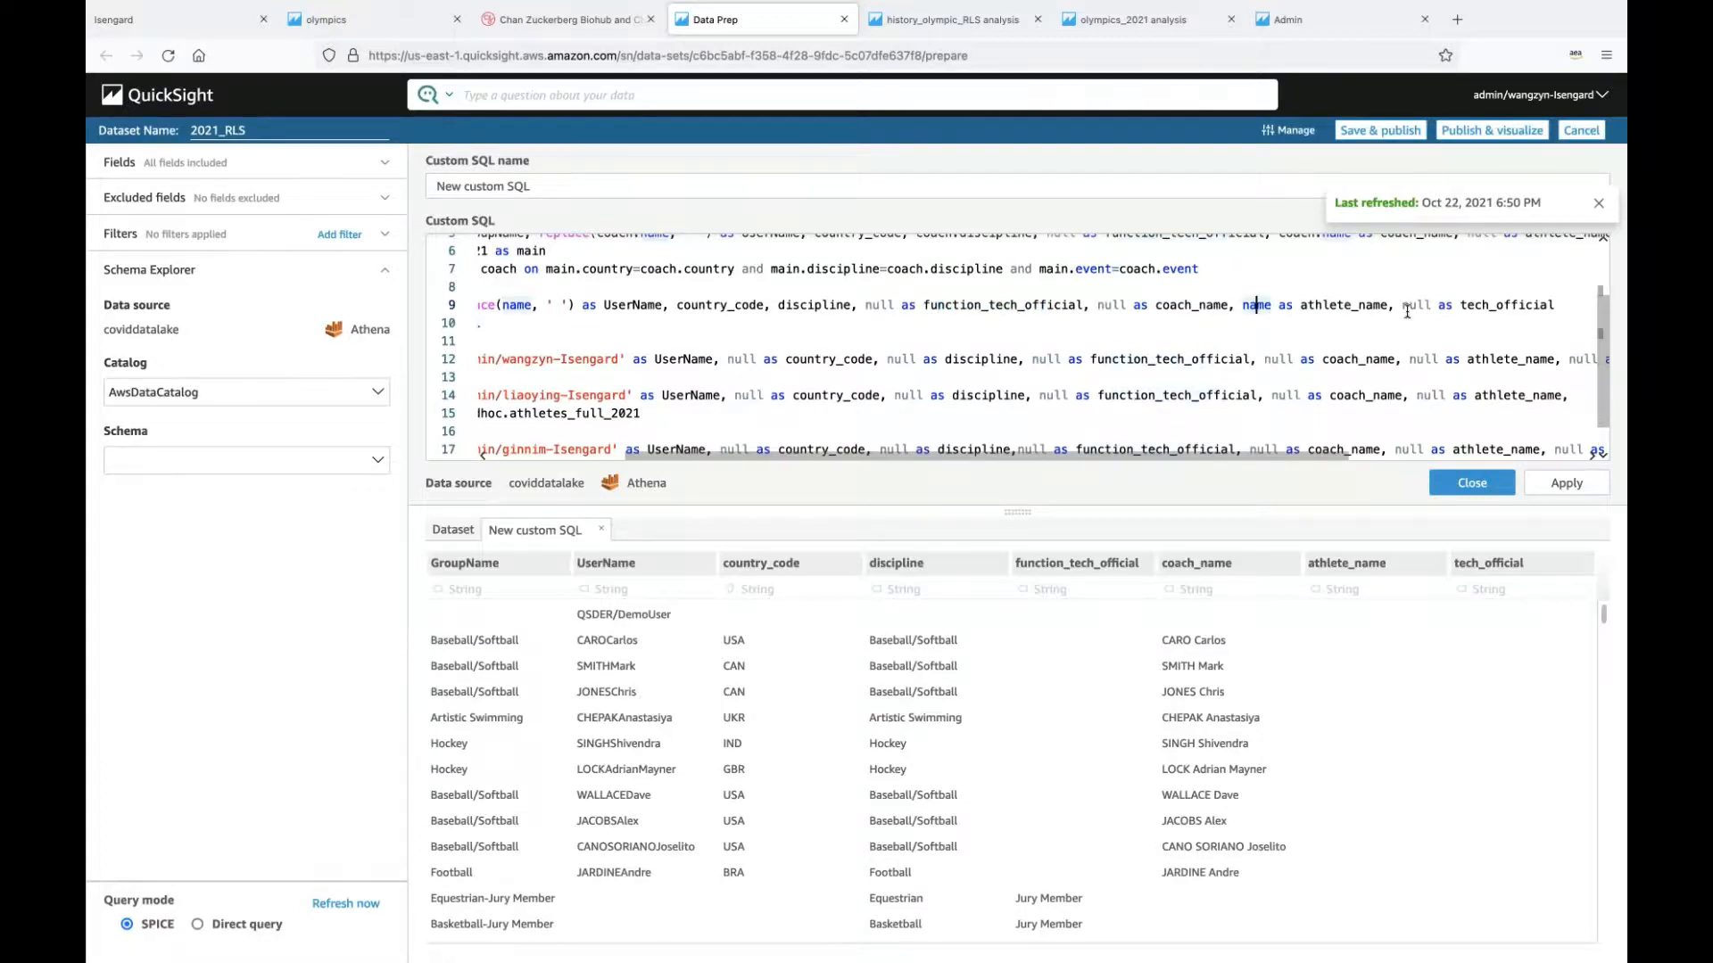
{"action": "left_click_drag", "start_coordinate": [1408, 305], "coordinate": [1241, 303]}
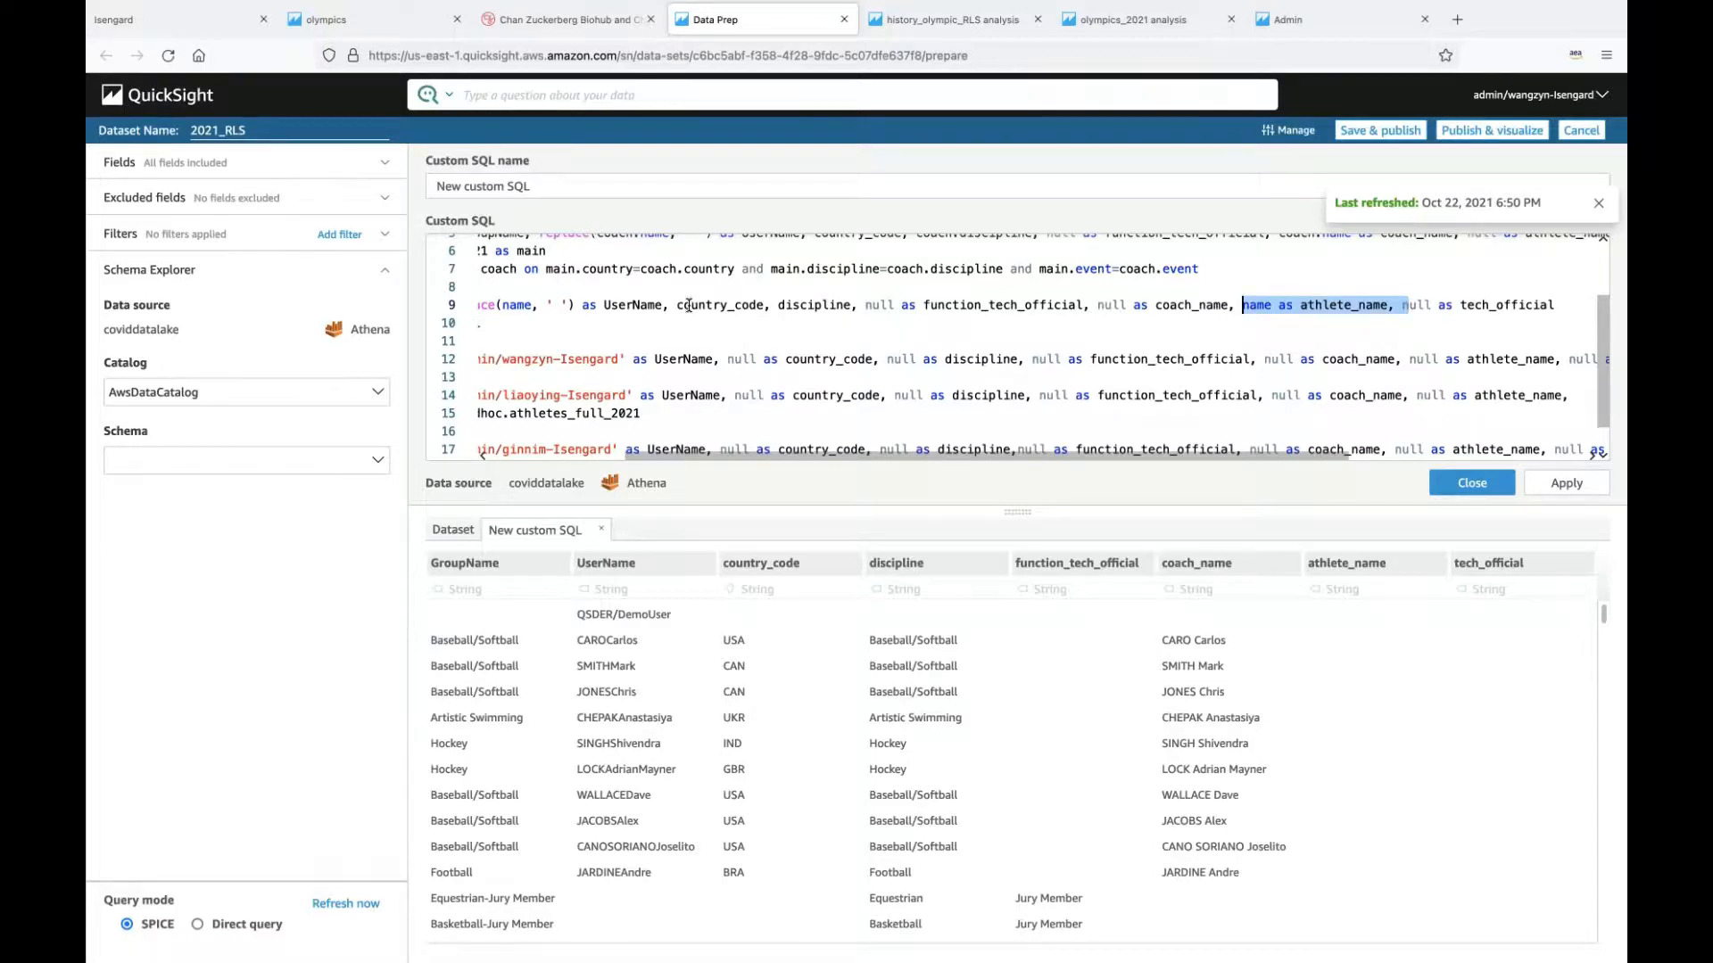
{"action": "left_click_drag", "start_coordinate": [690, 306], "coordinate": [840, 304]}
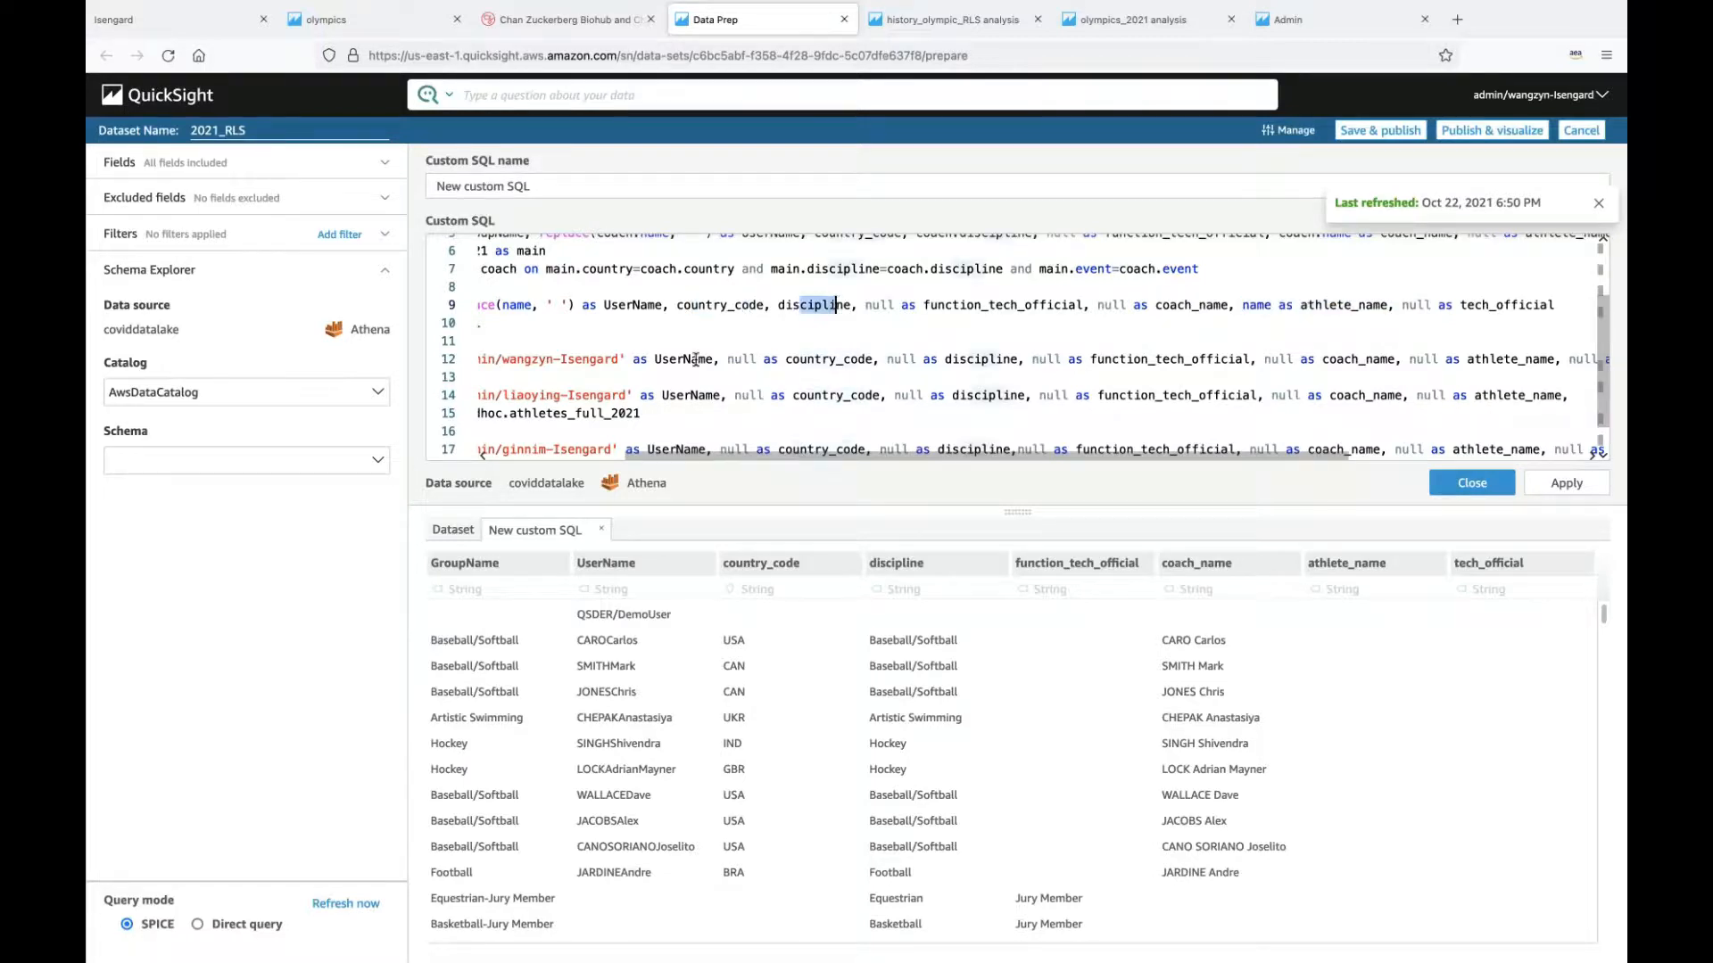
Step: Point out the hard-coded admin user name in the fourth select statement and examine its null columns through tech_official
{"action": "scroll", "coordinate": [713, 313], "scroll_direction": "left", "scroll_amount": 5}
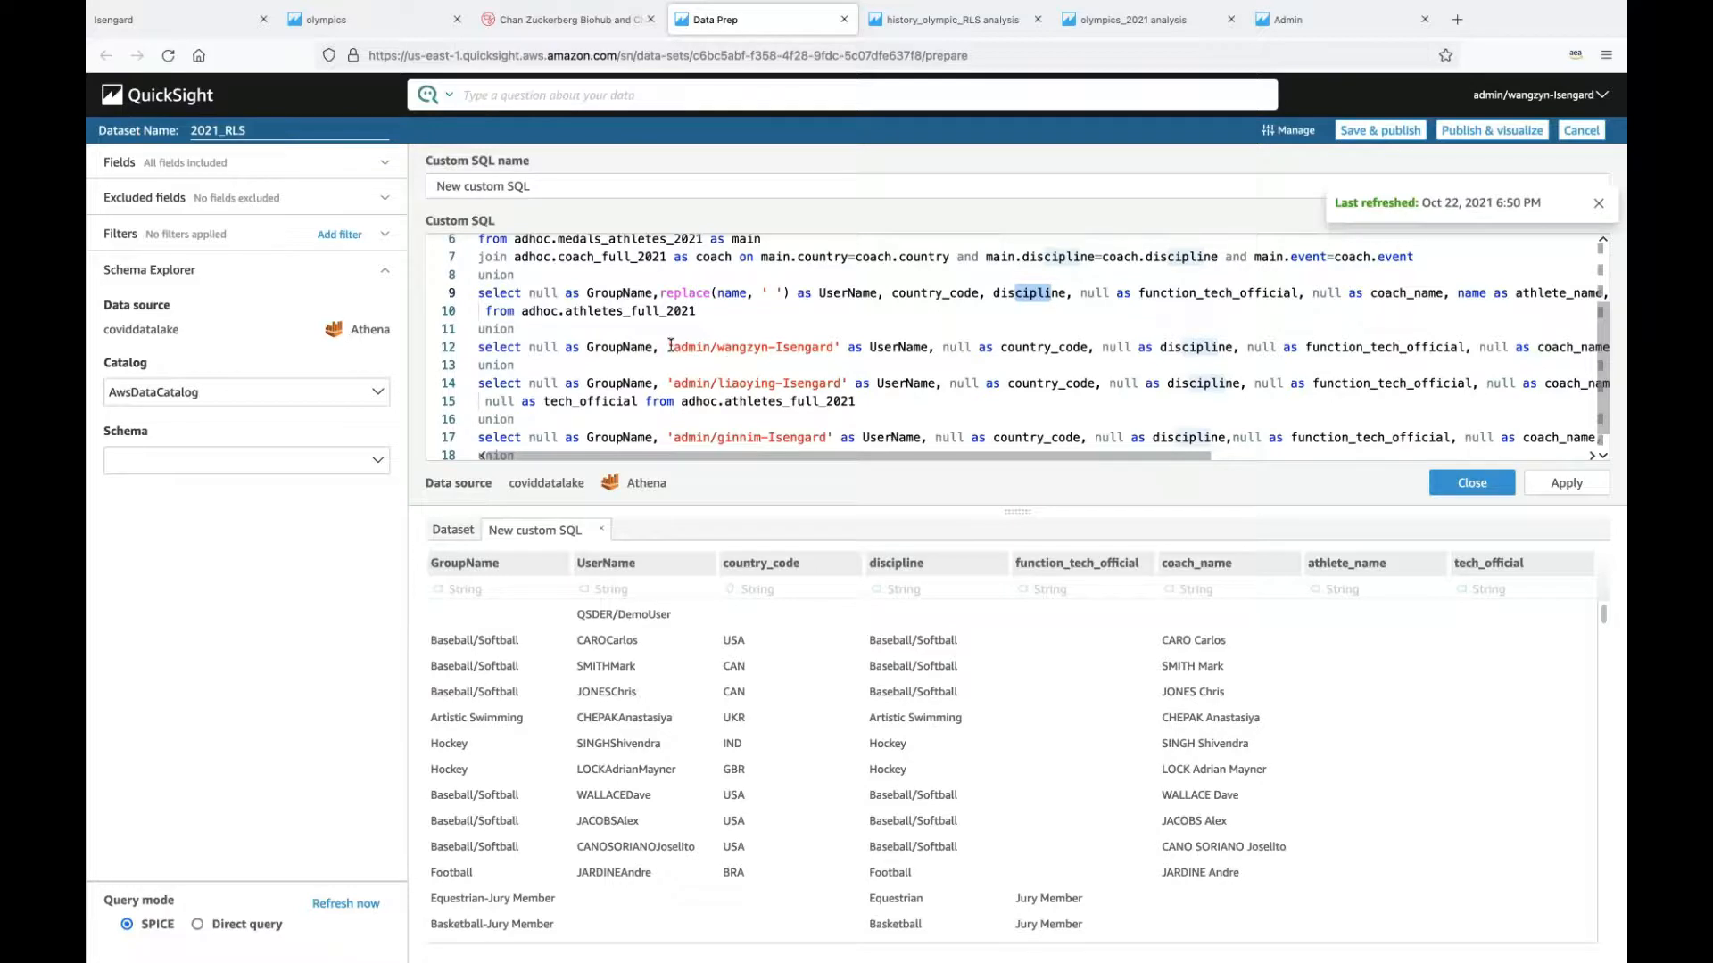
{"action": "left_click_drag", "start_coordinate": [672, 346], "coordinate": [833, 348]}
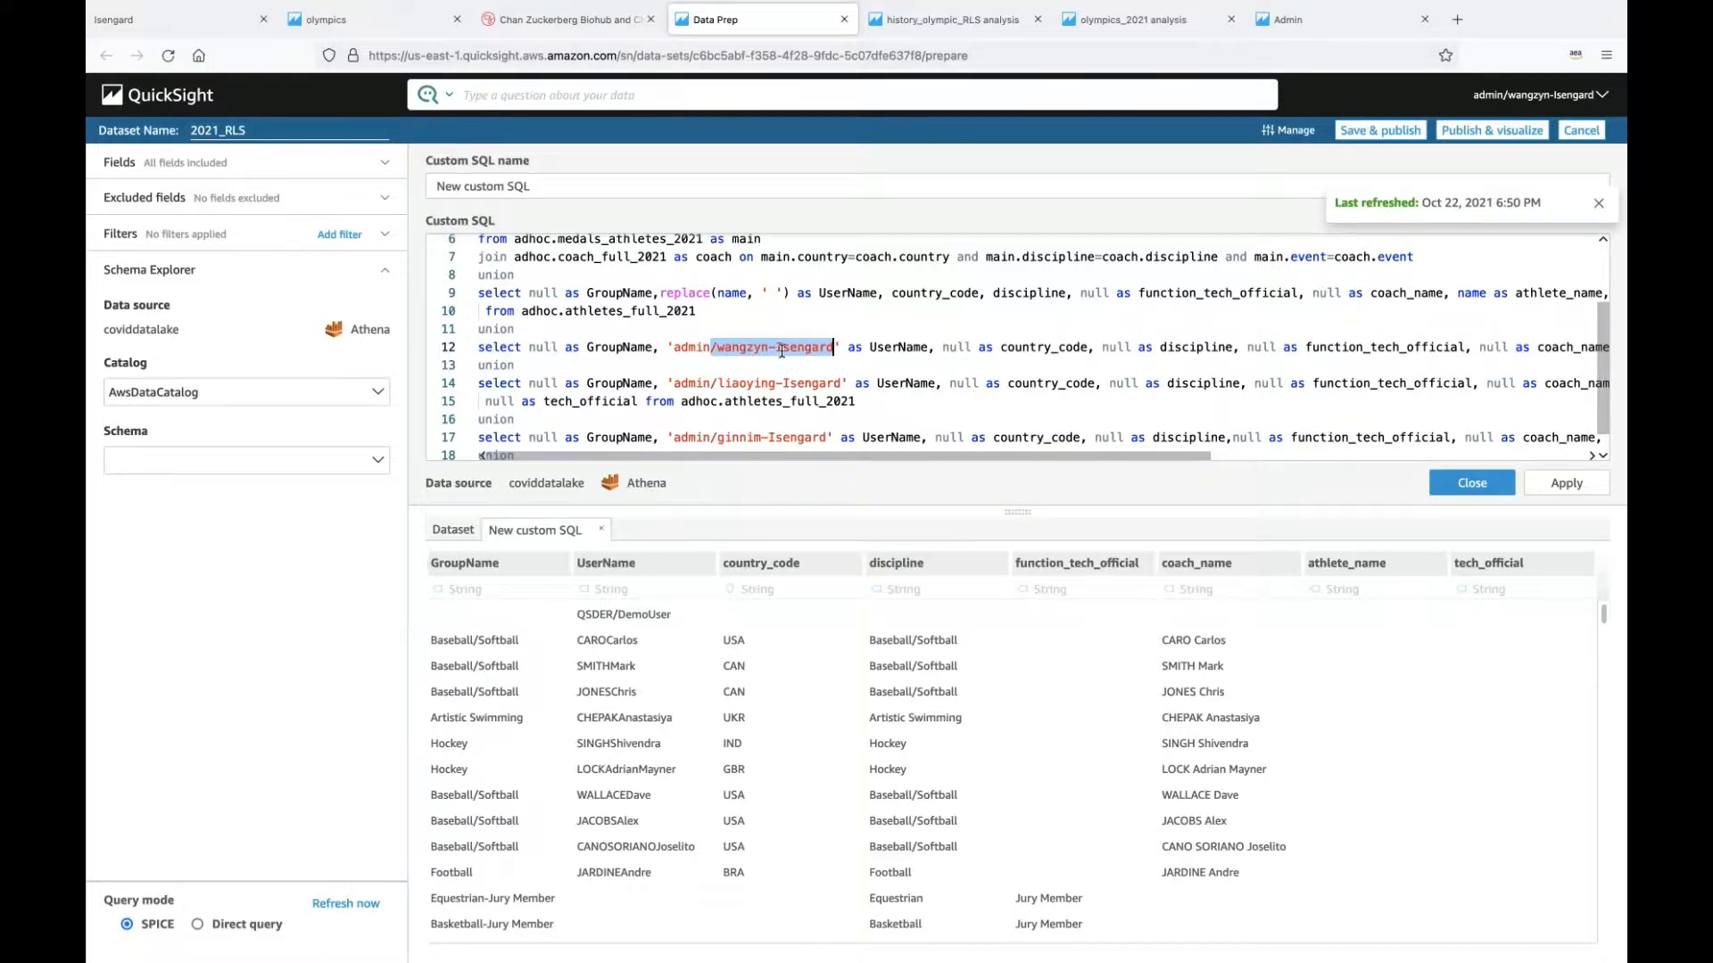
{"action": "scroll", "coordinate": [898, 354], "scroll_direction": "right", "scroll_amount": 5}
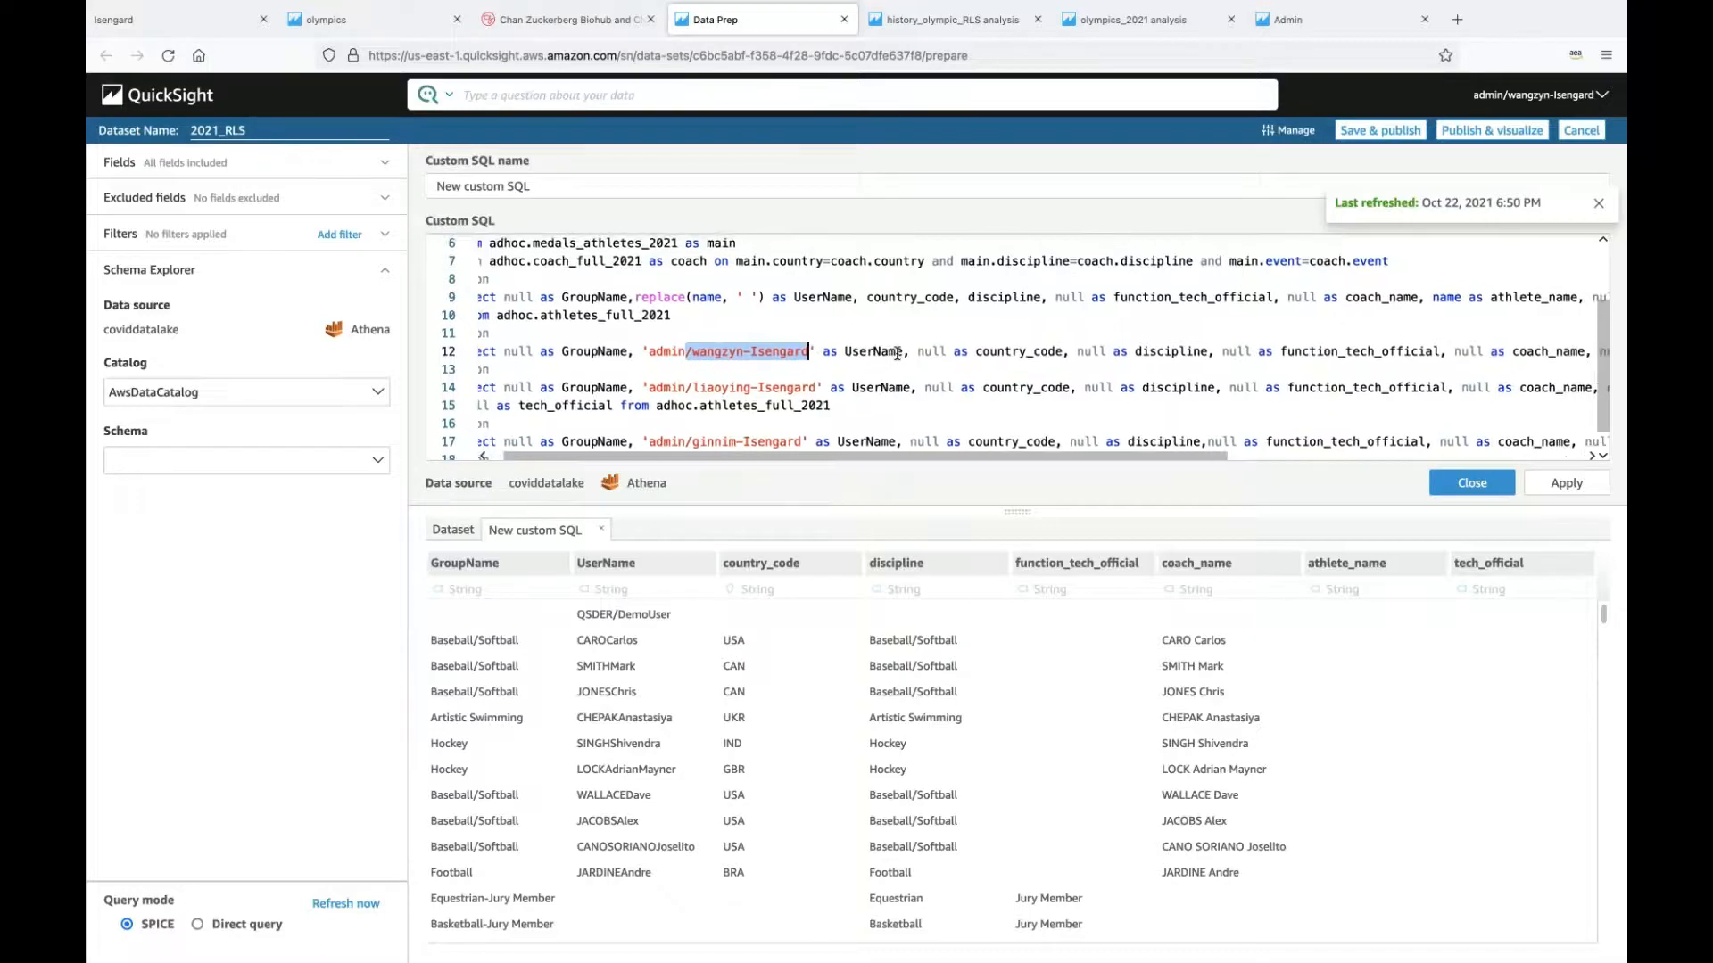
{"action": "scroll", "coordinate": [897, 353], "scroll_direction": "right", "scroll_amount": 5}
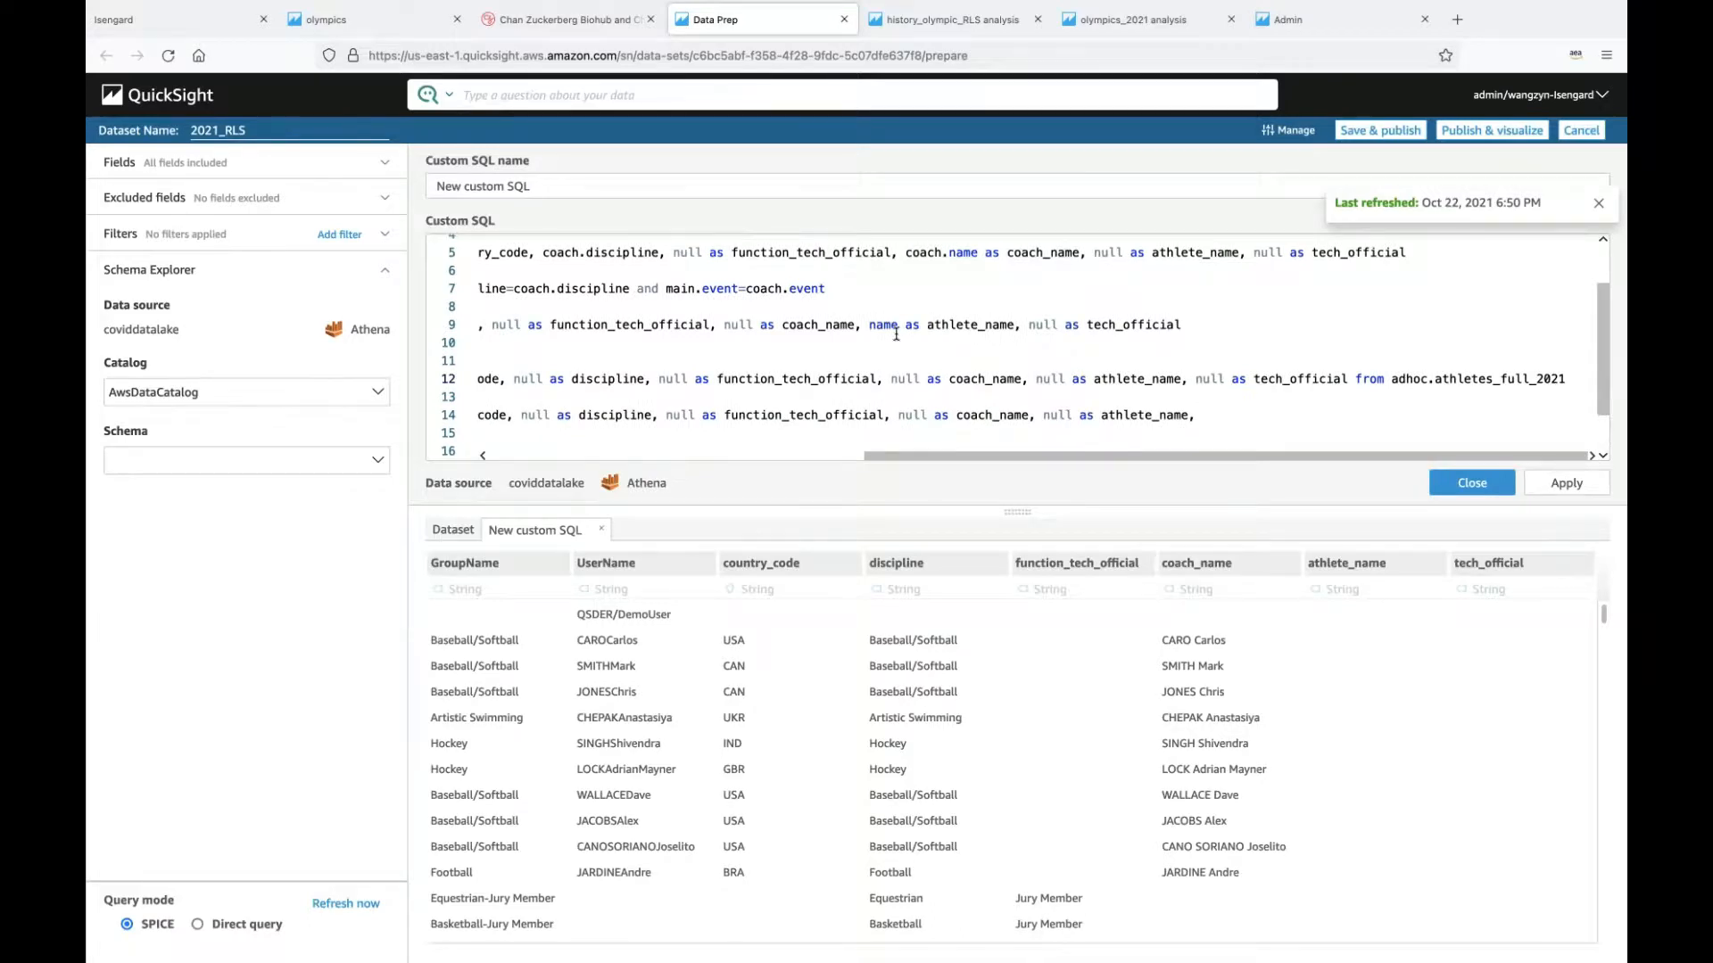
{"action": "scroll", "coordinate": [897, 335], "scroll_direction": "left", "scroll_amount": 10}
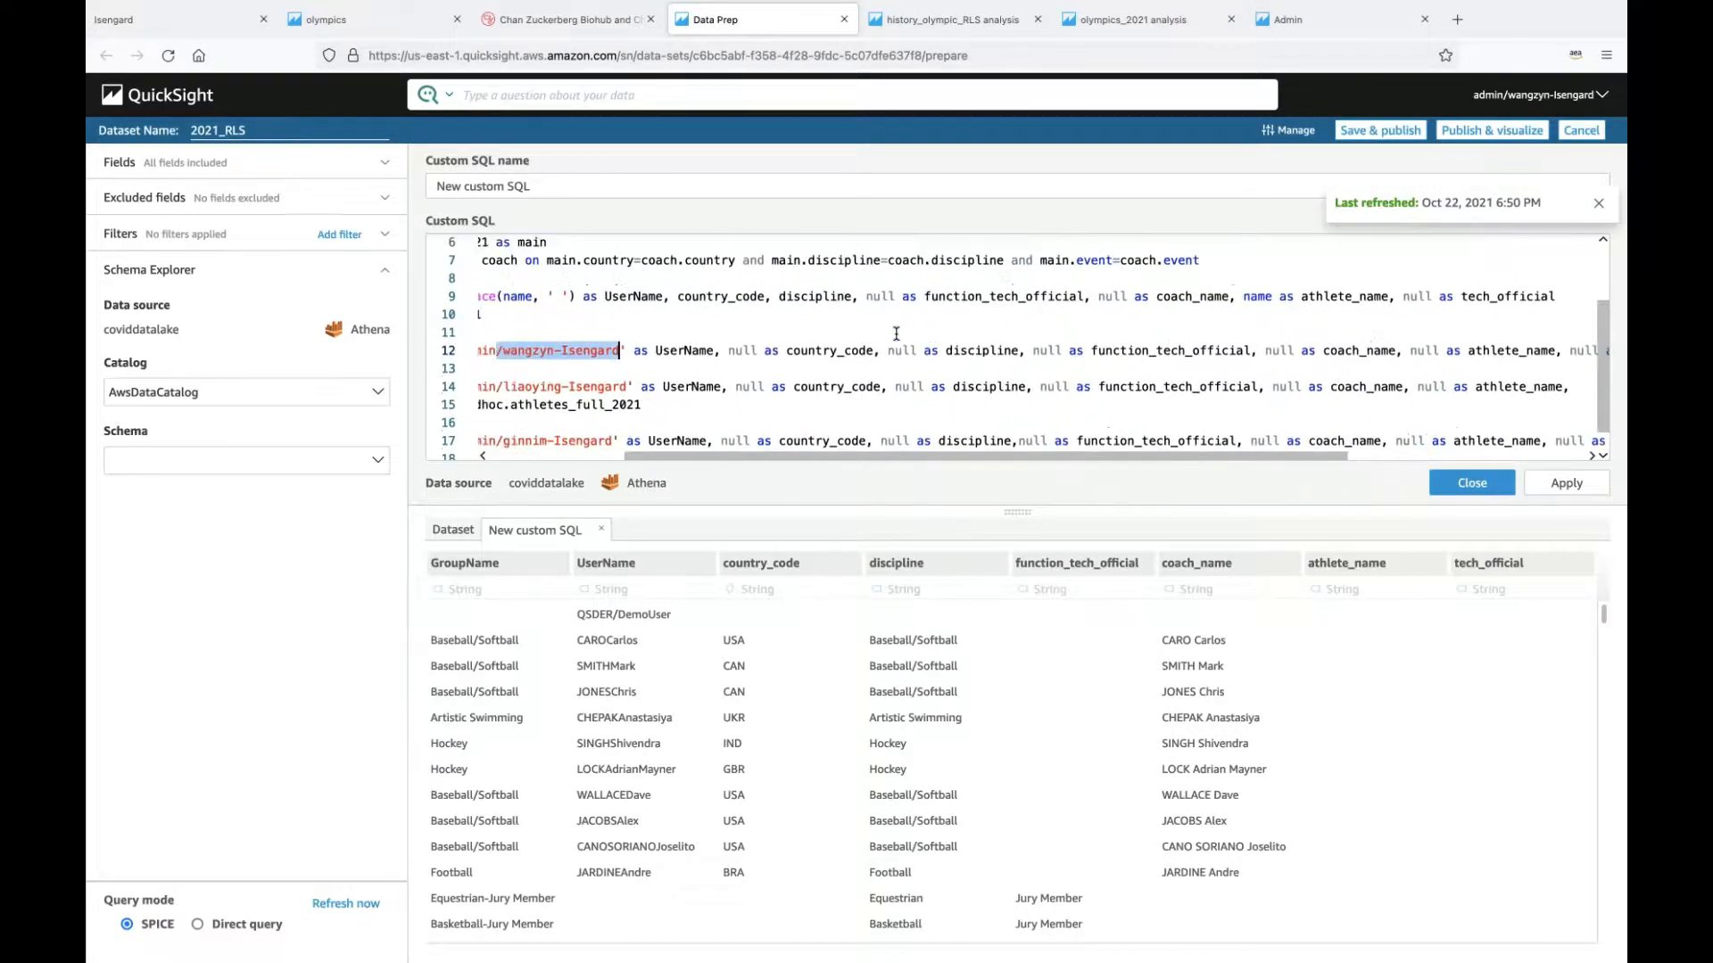
Step: Examine the remaining select statements for the hard-coded admin and QSDER/DemoUser user names, reading their null columns through tech_official
{"action": "scroll", "coordinate": [897, 334], "scroll_direction": "left", "scroll_amount": 5}
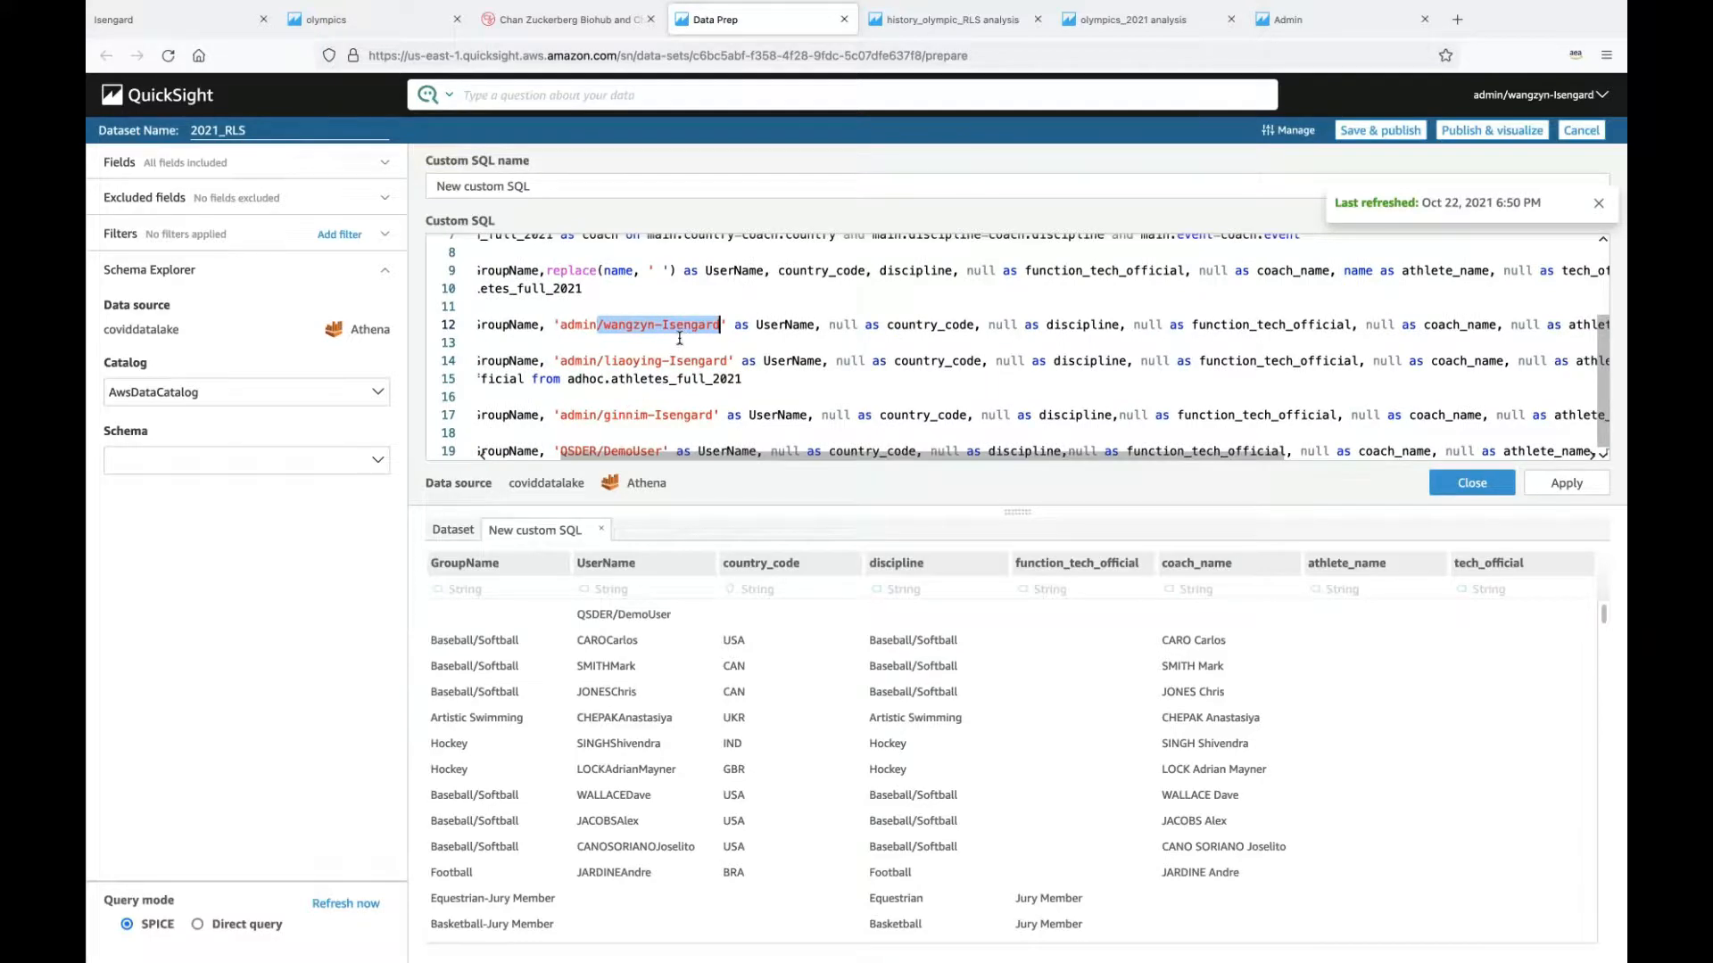
{"action": "scroll", "coordinate": [680, 339], "scroll_direction": "down", "scroll_amount": 1}
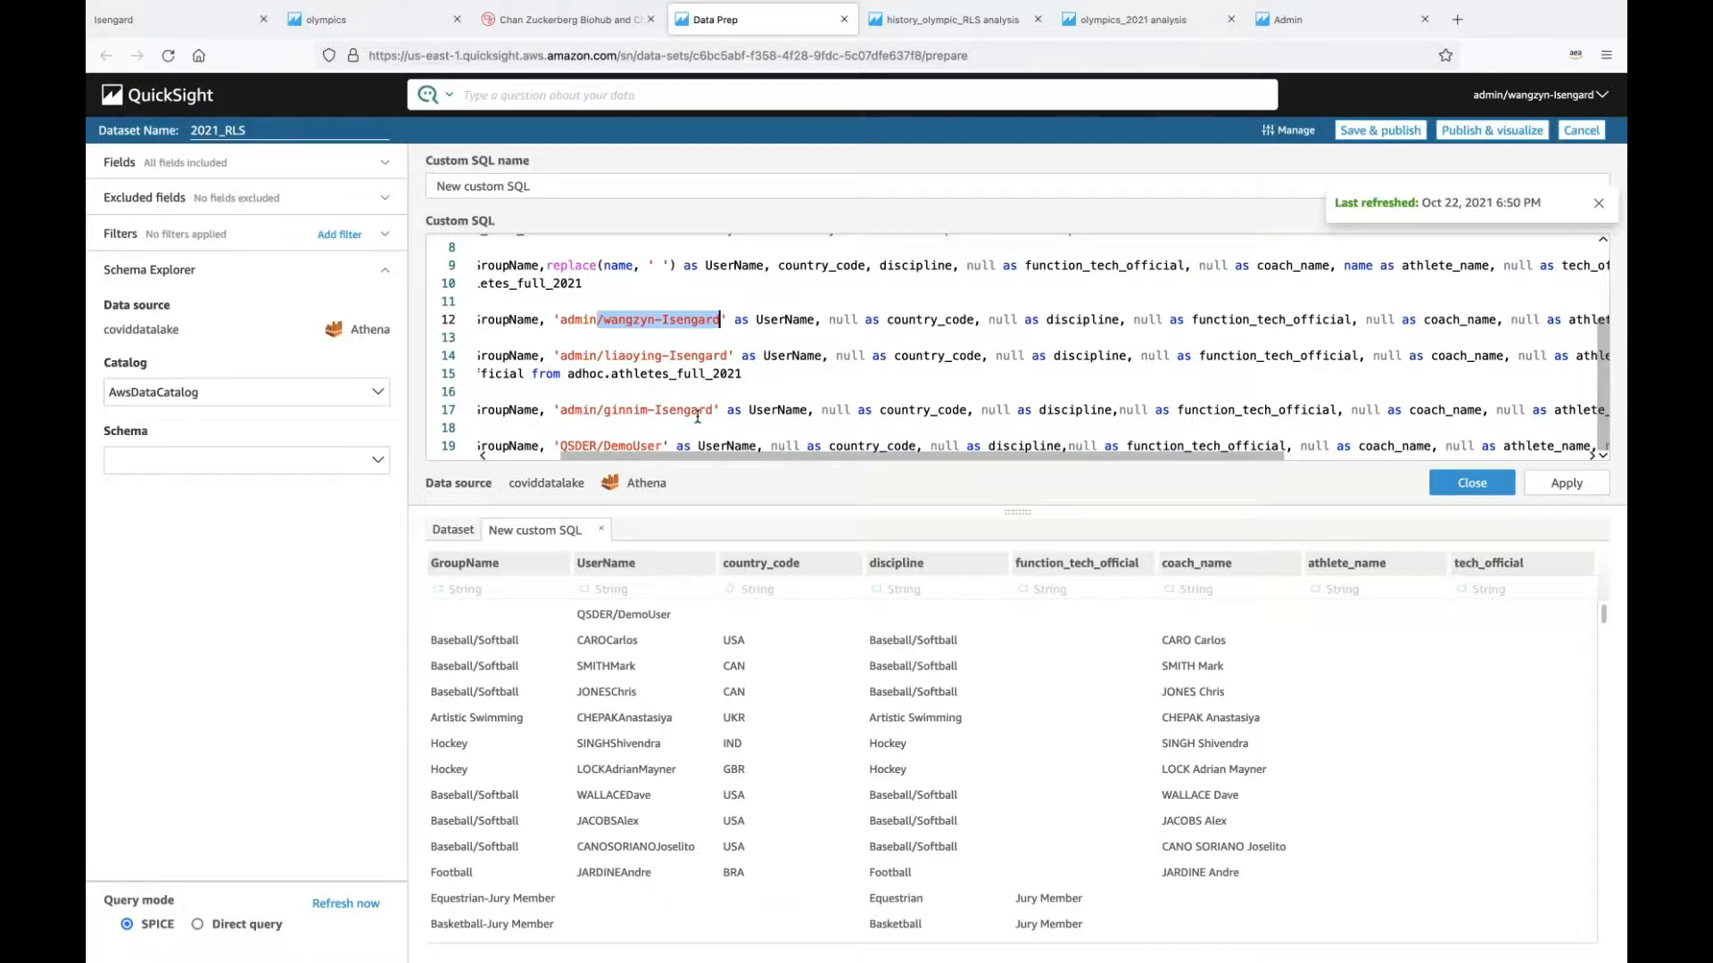
{"action": "scroll", "coordinate": [697, 417], "scroll_direction": "right", "scroll_amount": 10}
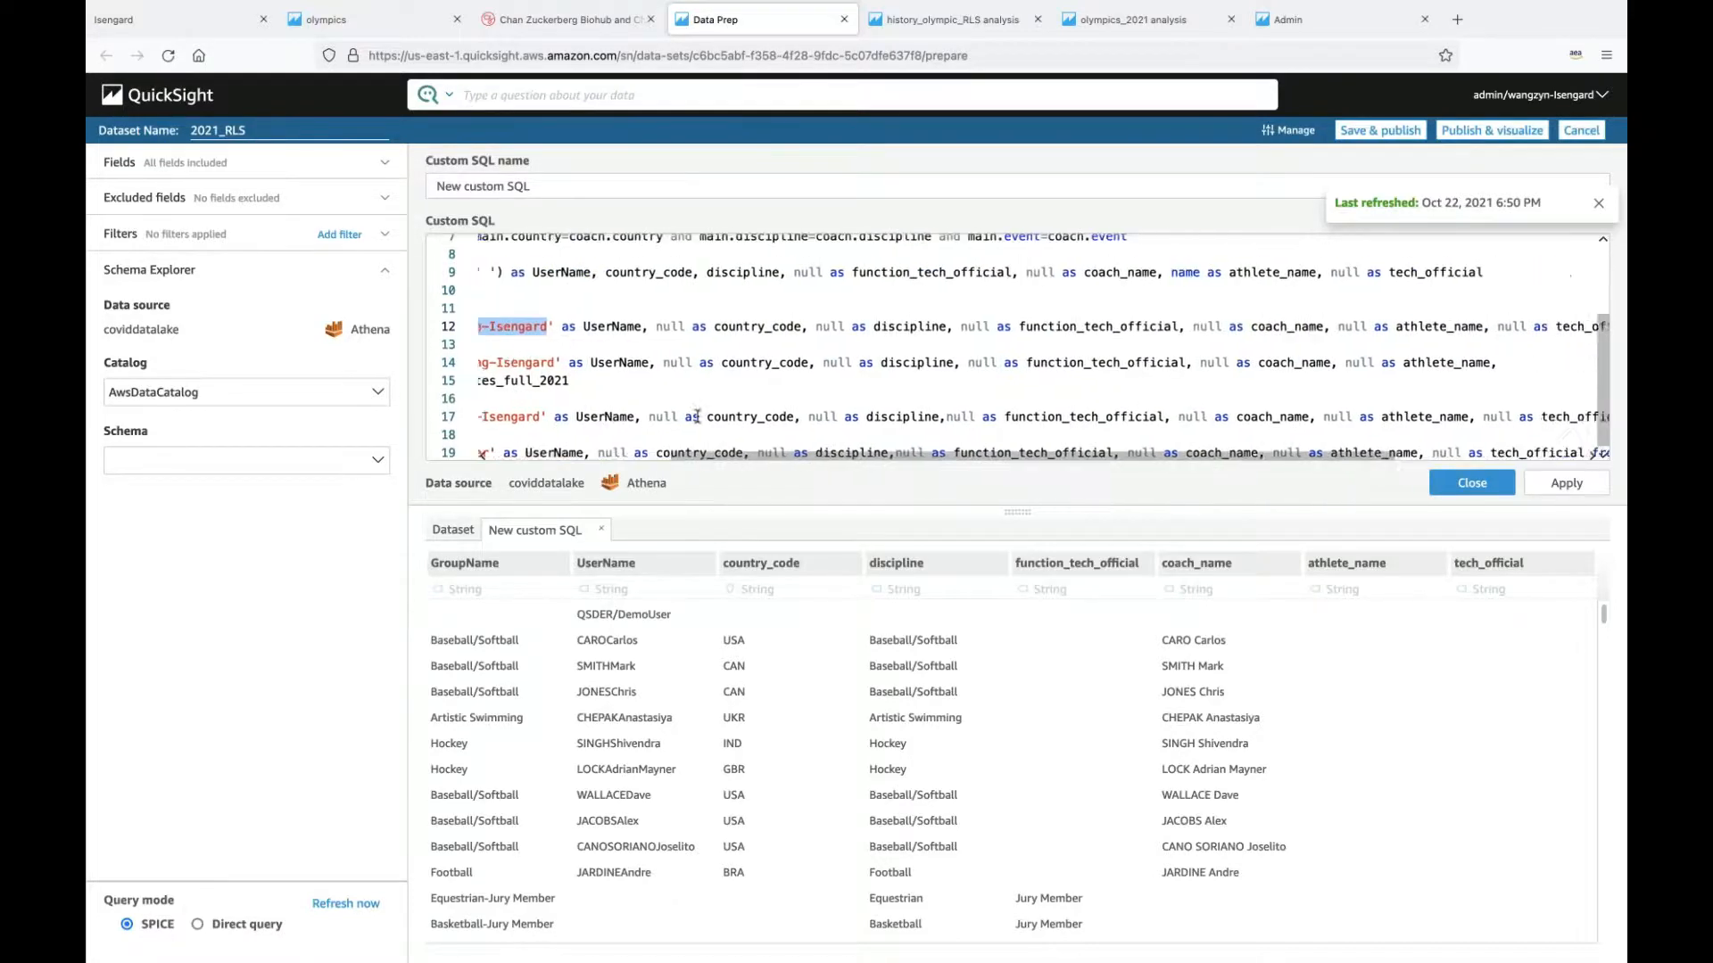
{"action": "scroll", "coordinate": [698, 417], "scroll_direction": "right", "scroll_amount": 2}
{"action": "scroll", "coordinate": [698, 417], "scroll_direction": "down", "scroll_amount": 1}
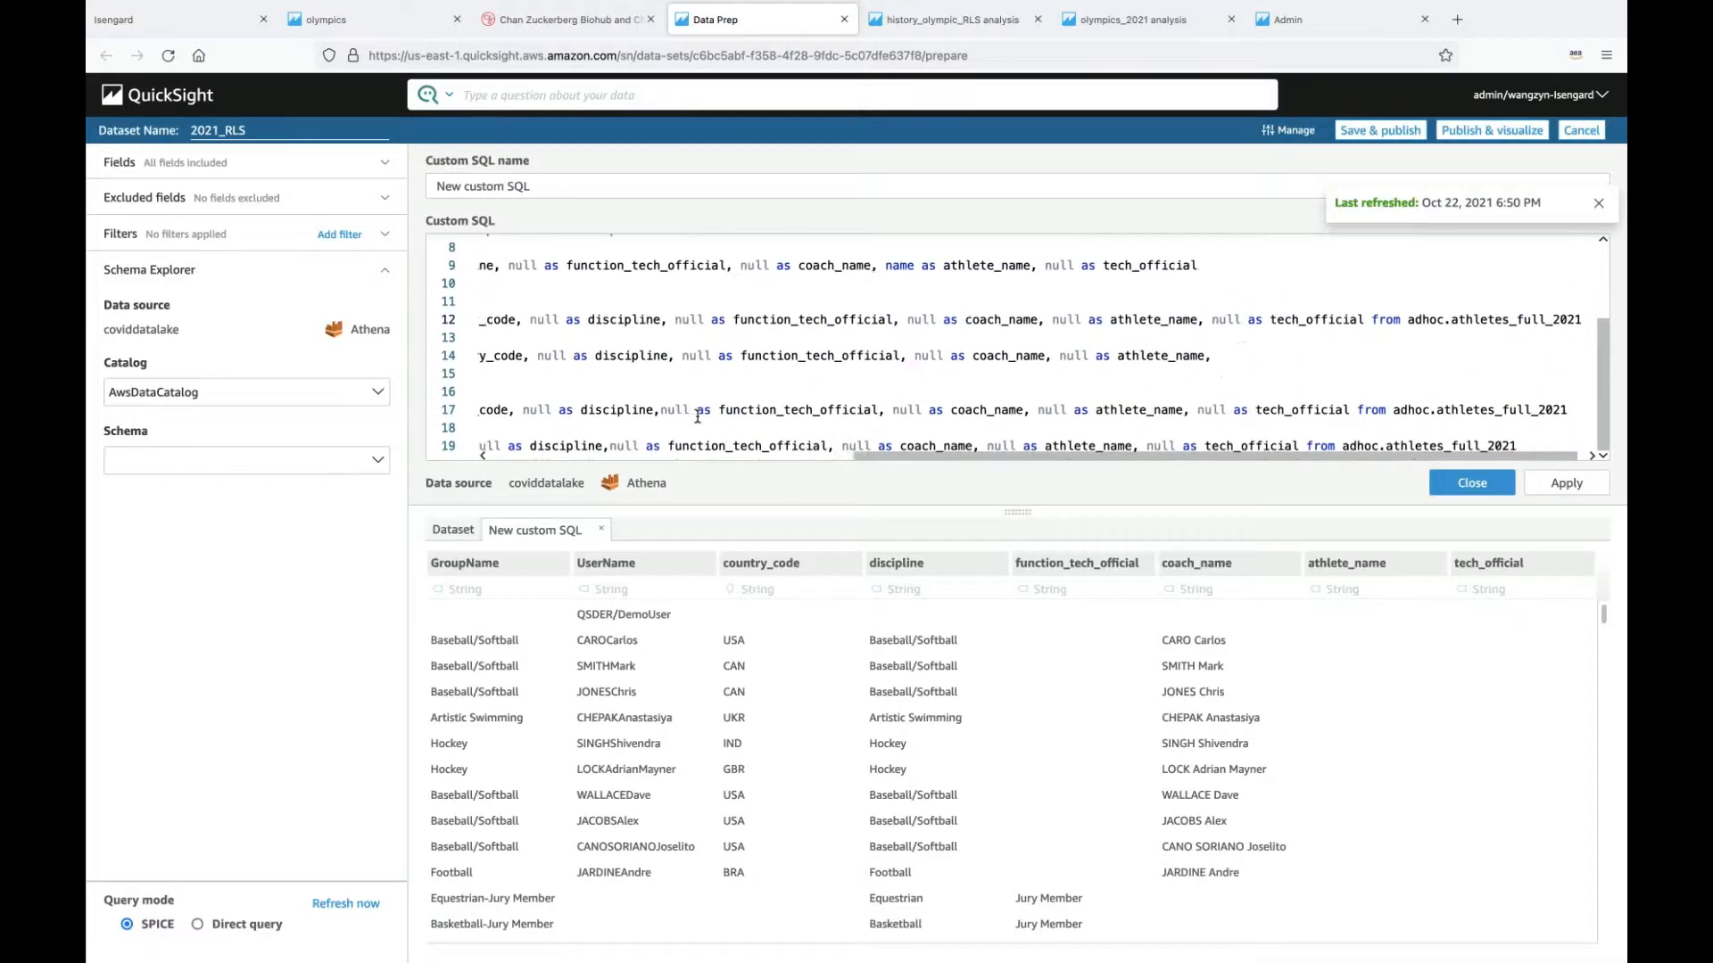
{"action": "scroll", "coordinate": [698, 417], "scroll_direction": "left", "scroll_amount": 10}
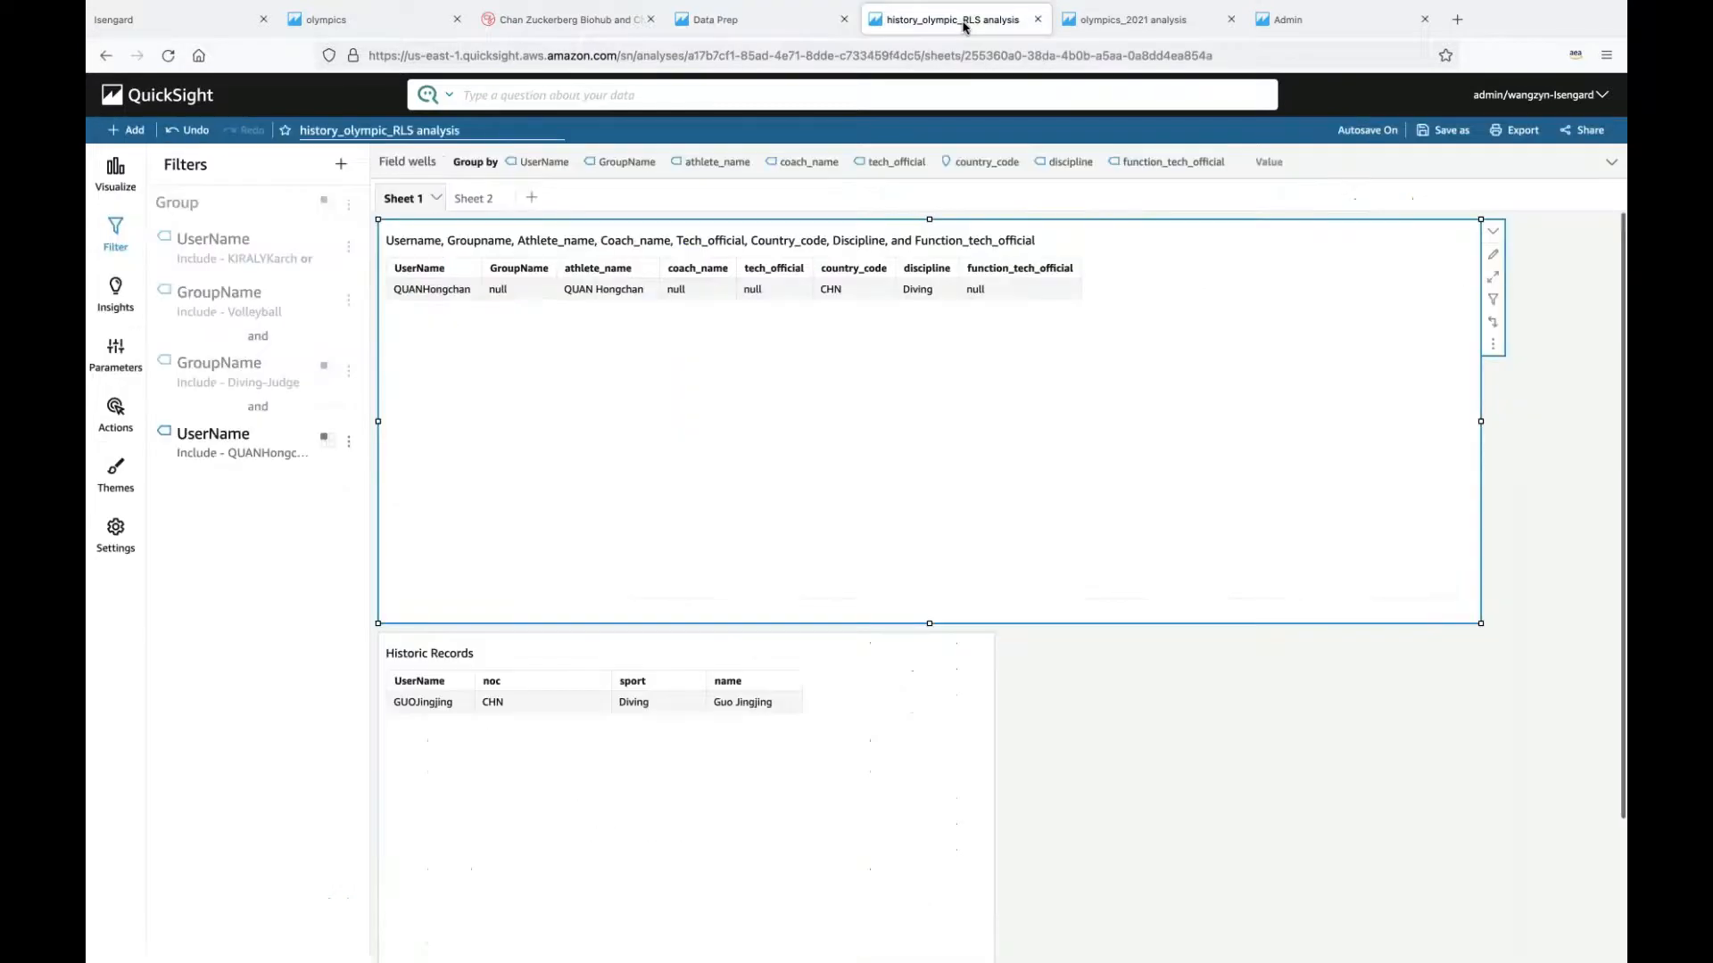
Step: Compare the athlete's row in the history_olympic_RLS analysis with the hard-coded user statements in the 2021_RLS custom SQL
{"action": "left_click", "coordinate": [963, 21]}
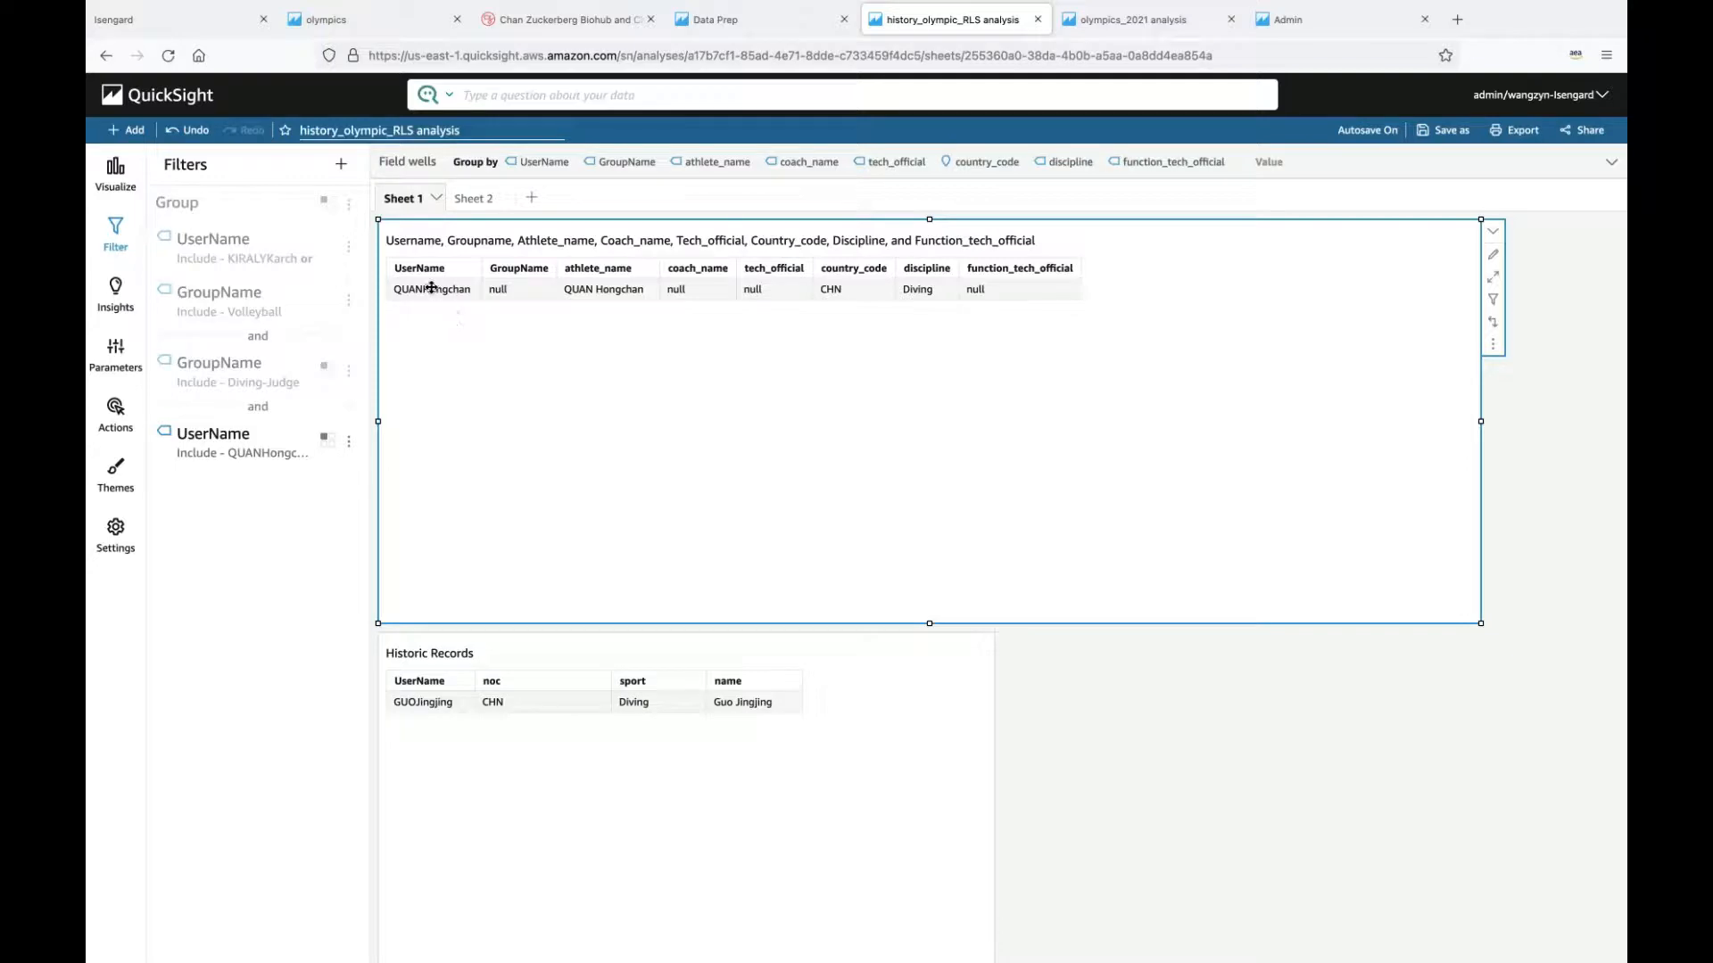
{"action": "left_click", "coordinate": [715, 19]}
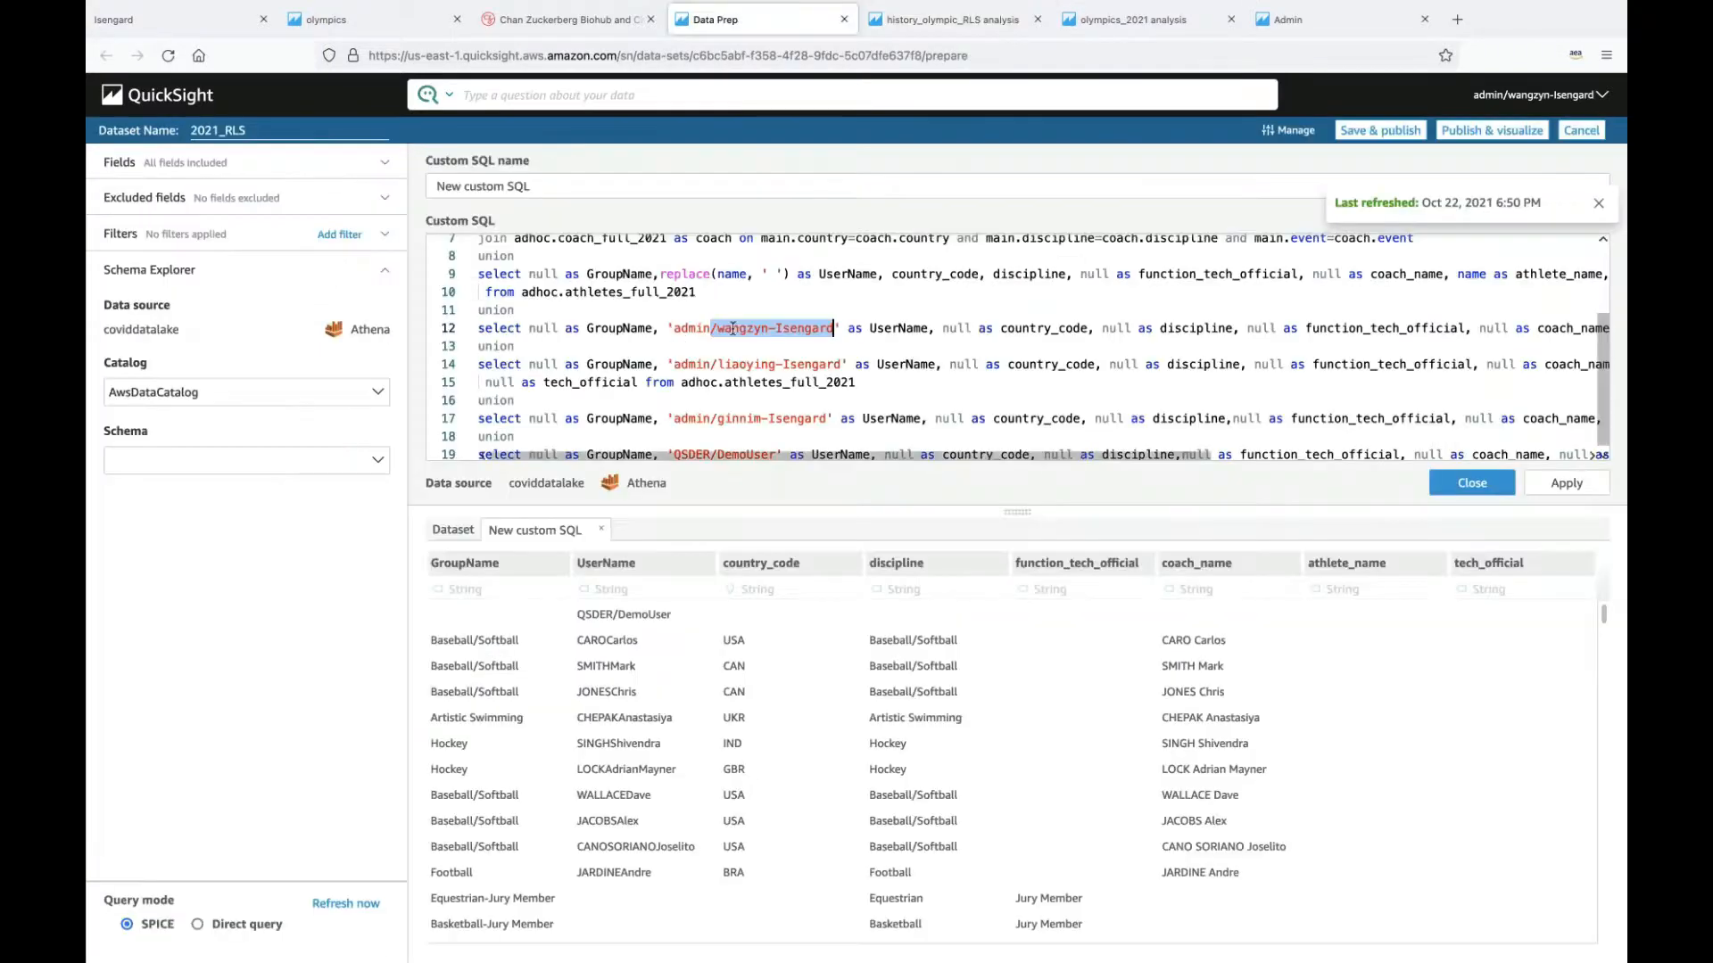
{"action": "left_click", "coordinate": [952, 19]}
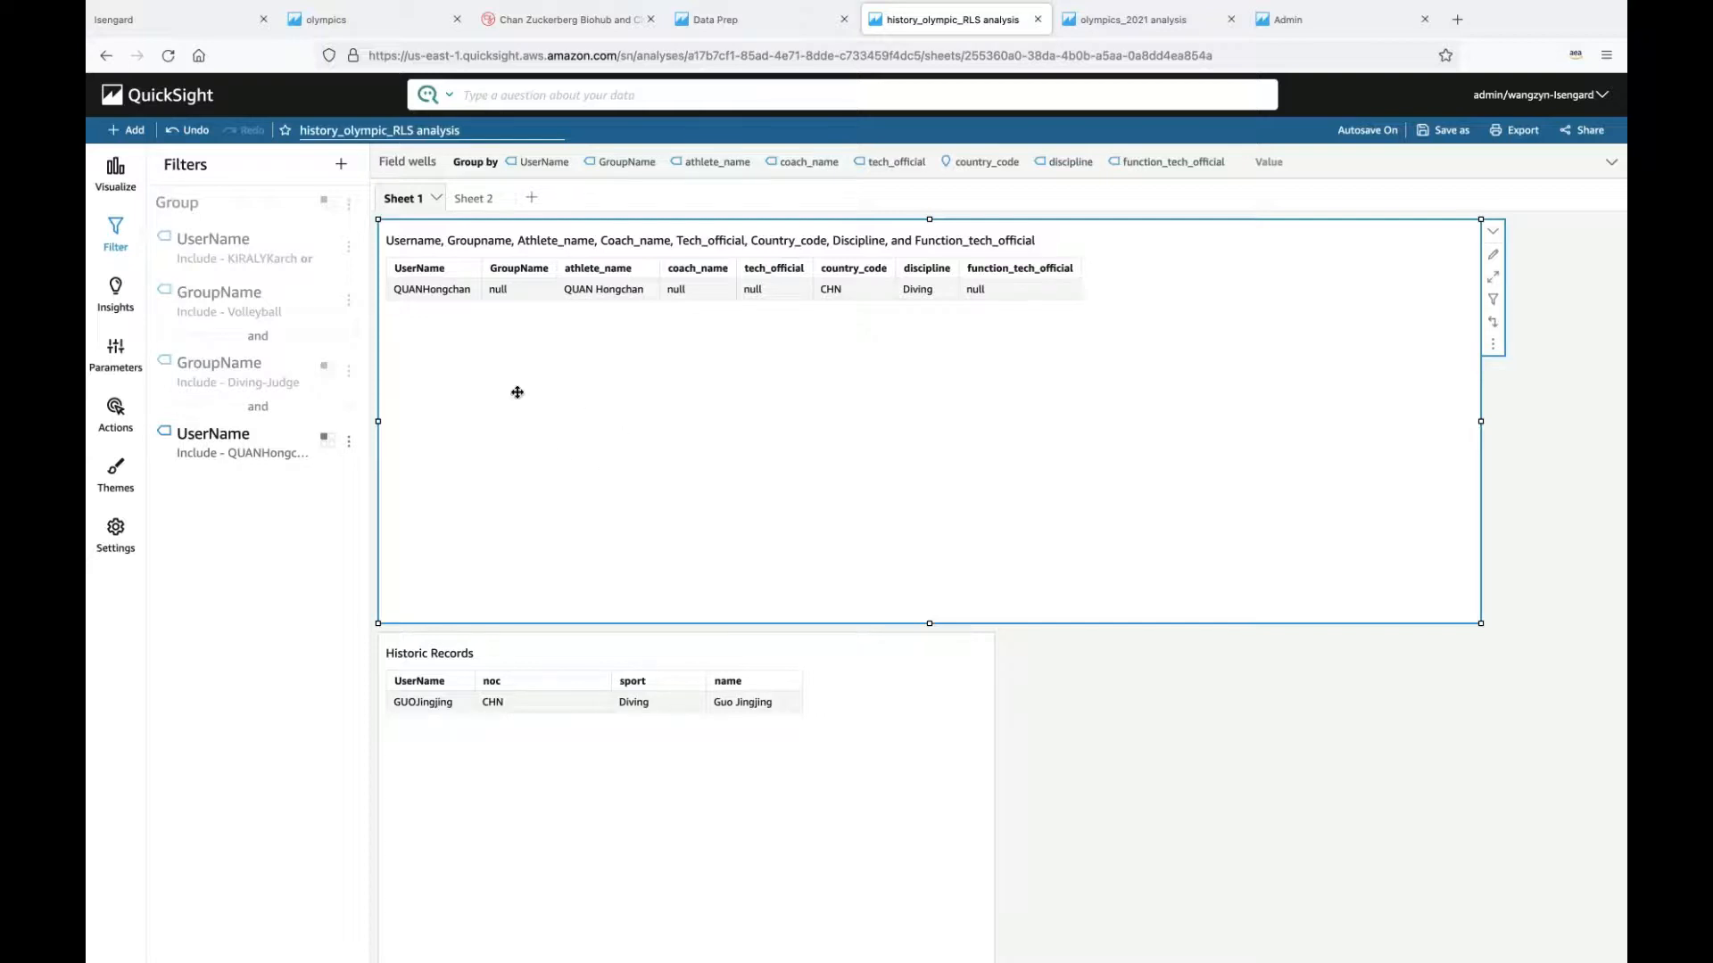
{"action": "left_click", "coordinate": [349, 443]}
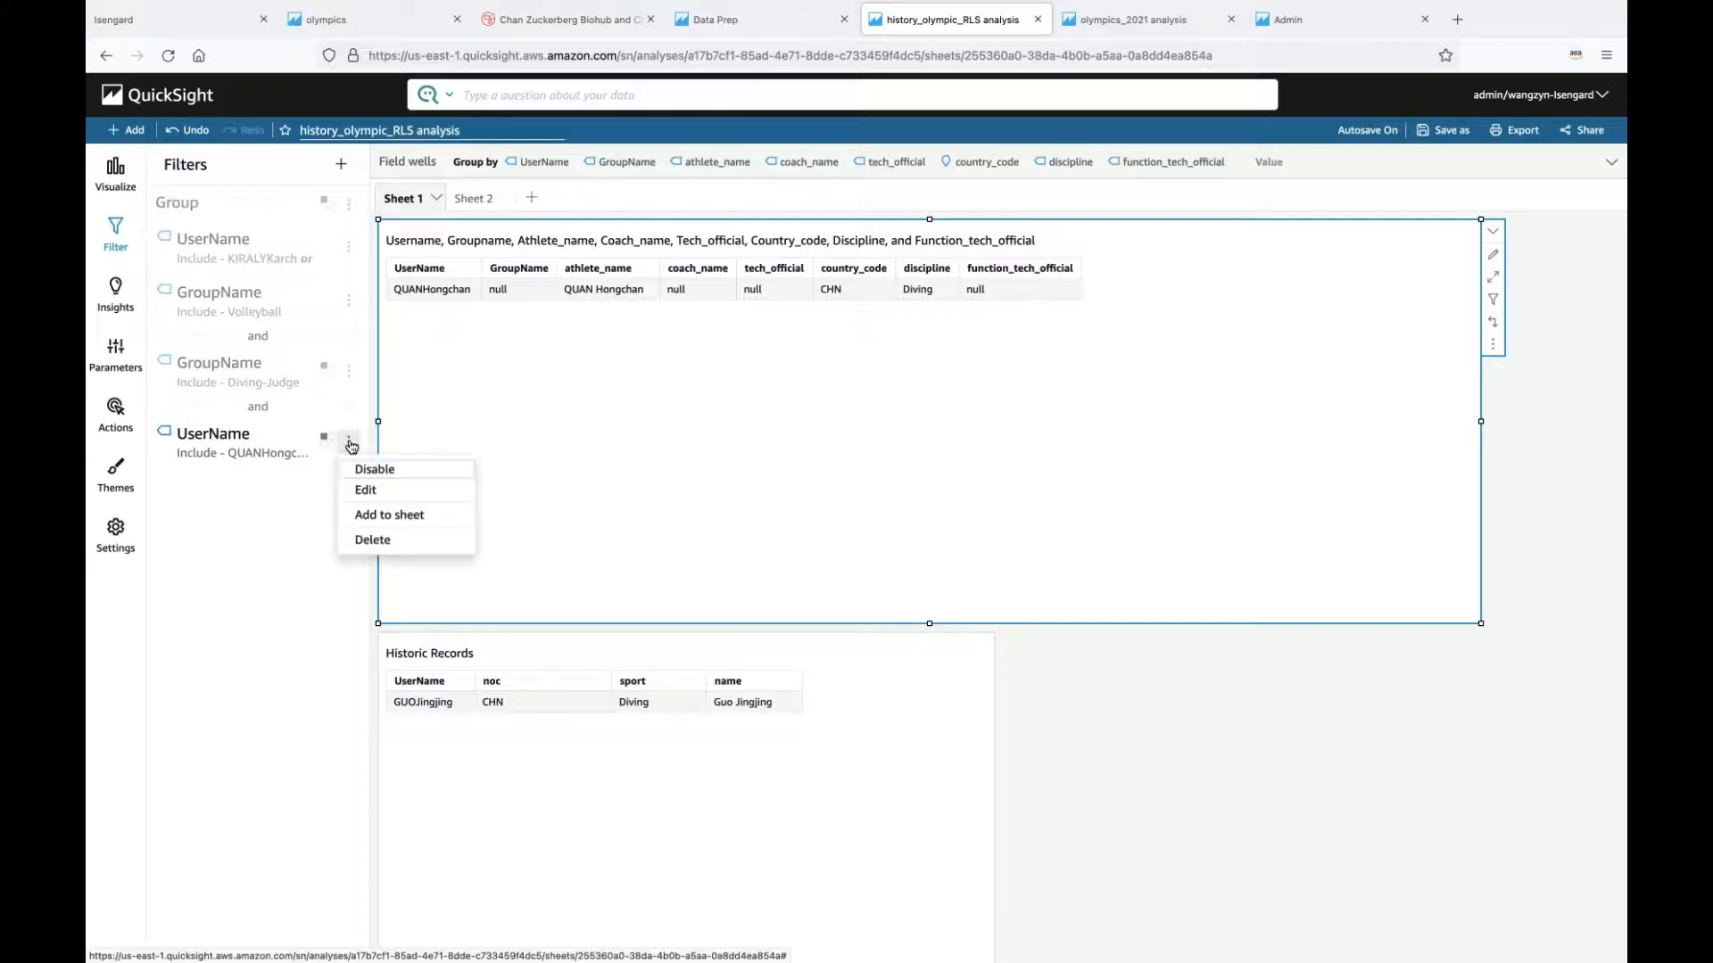
{"action": "left_click", "coordinate": [488, 402]}
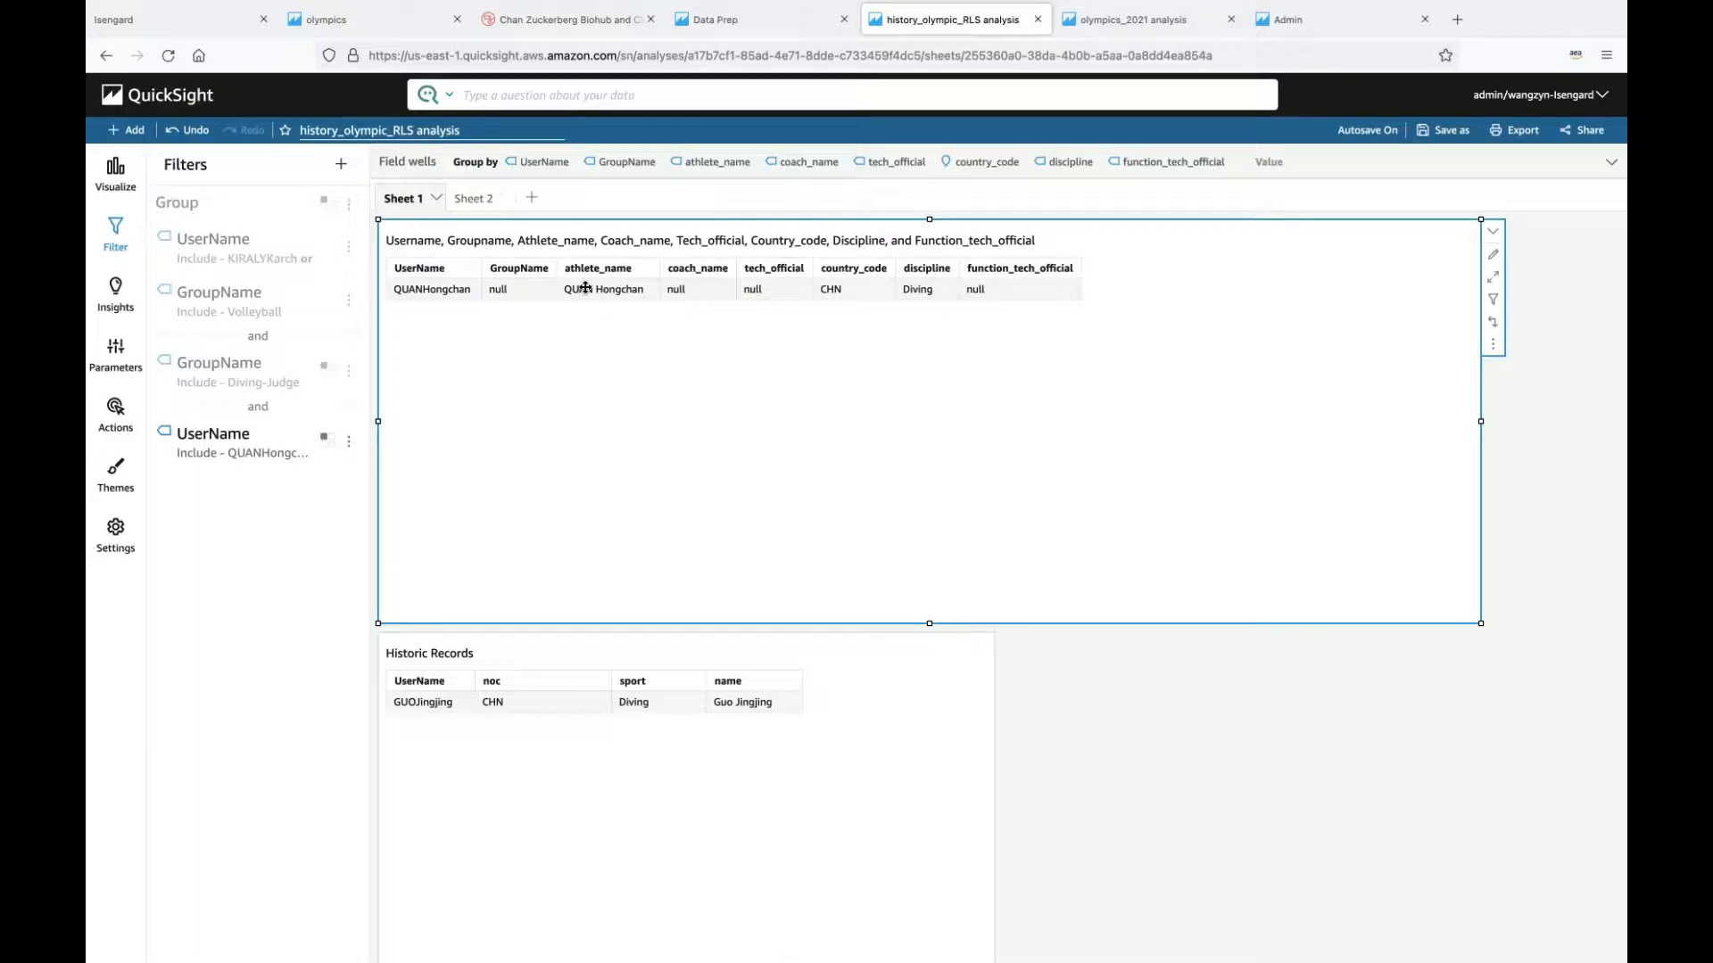
Step: Switch to the Olympics dashboard in Chrome and check the signed-in username and account name
{"action": "mouse_move", "coordinate": [1097, 946]}
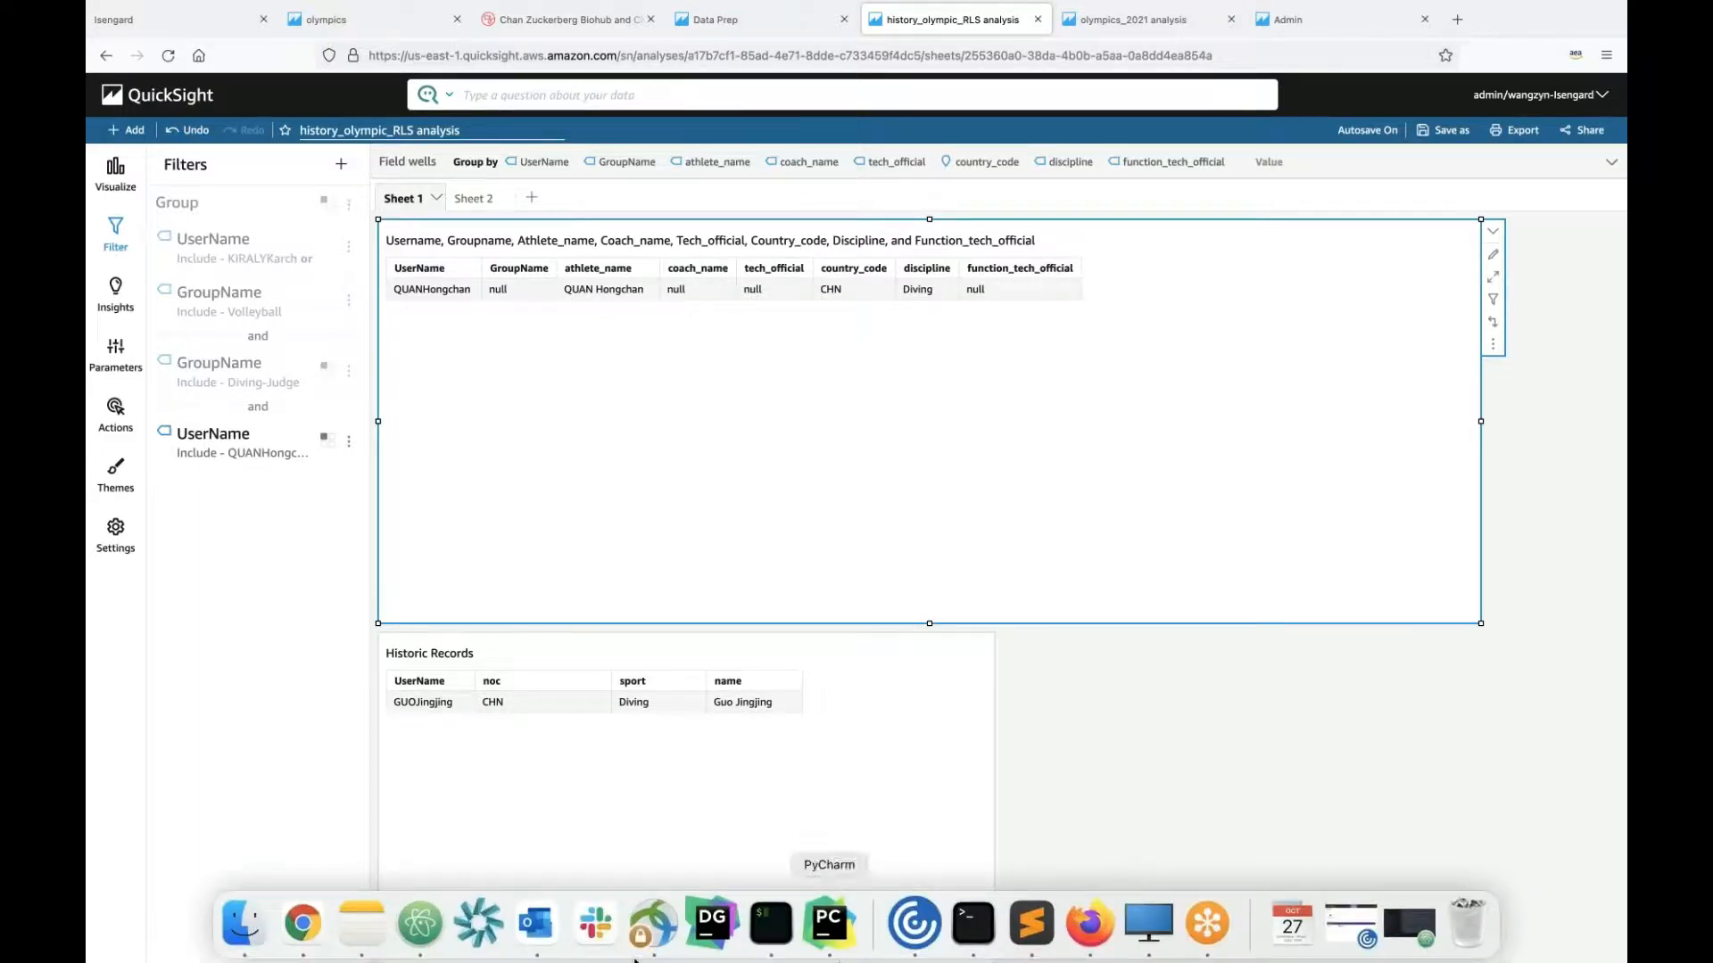
{"action": "left_click", "coordinate": [310, 931]}
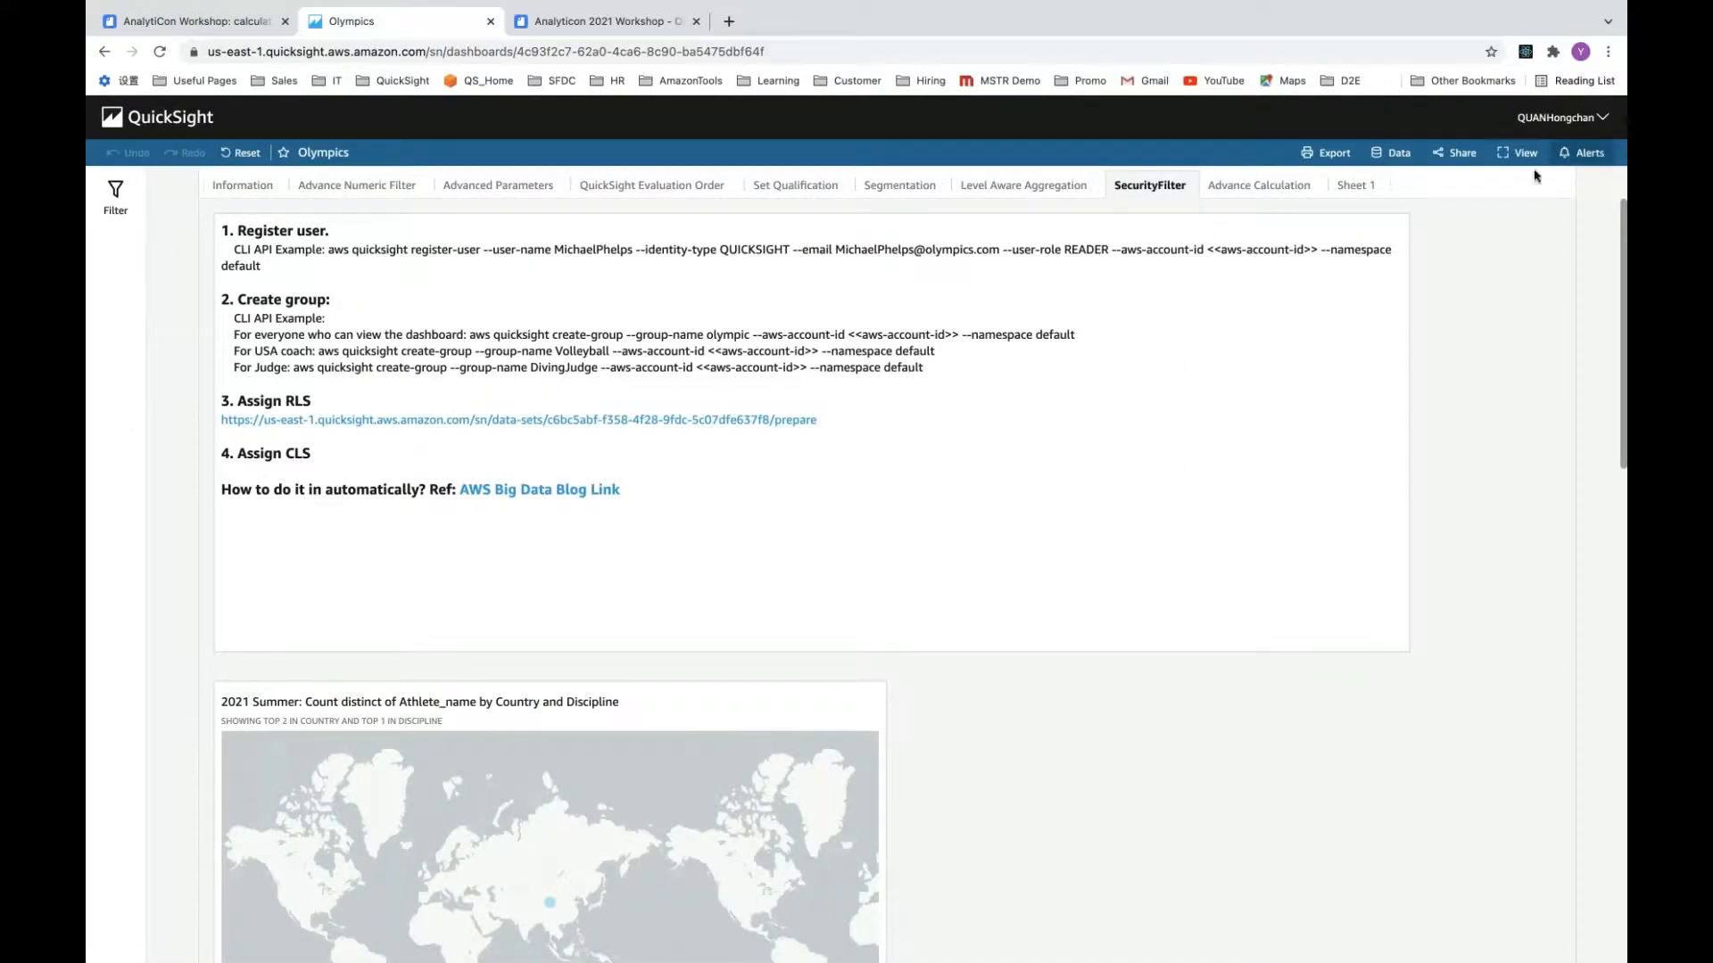
{"action": "left_click", "coordinate": [1540, 120]}
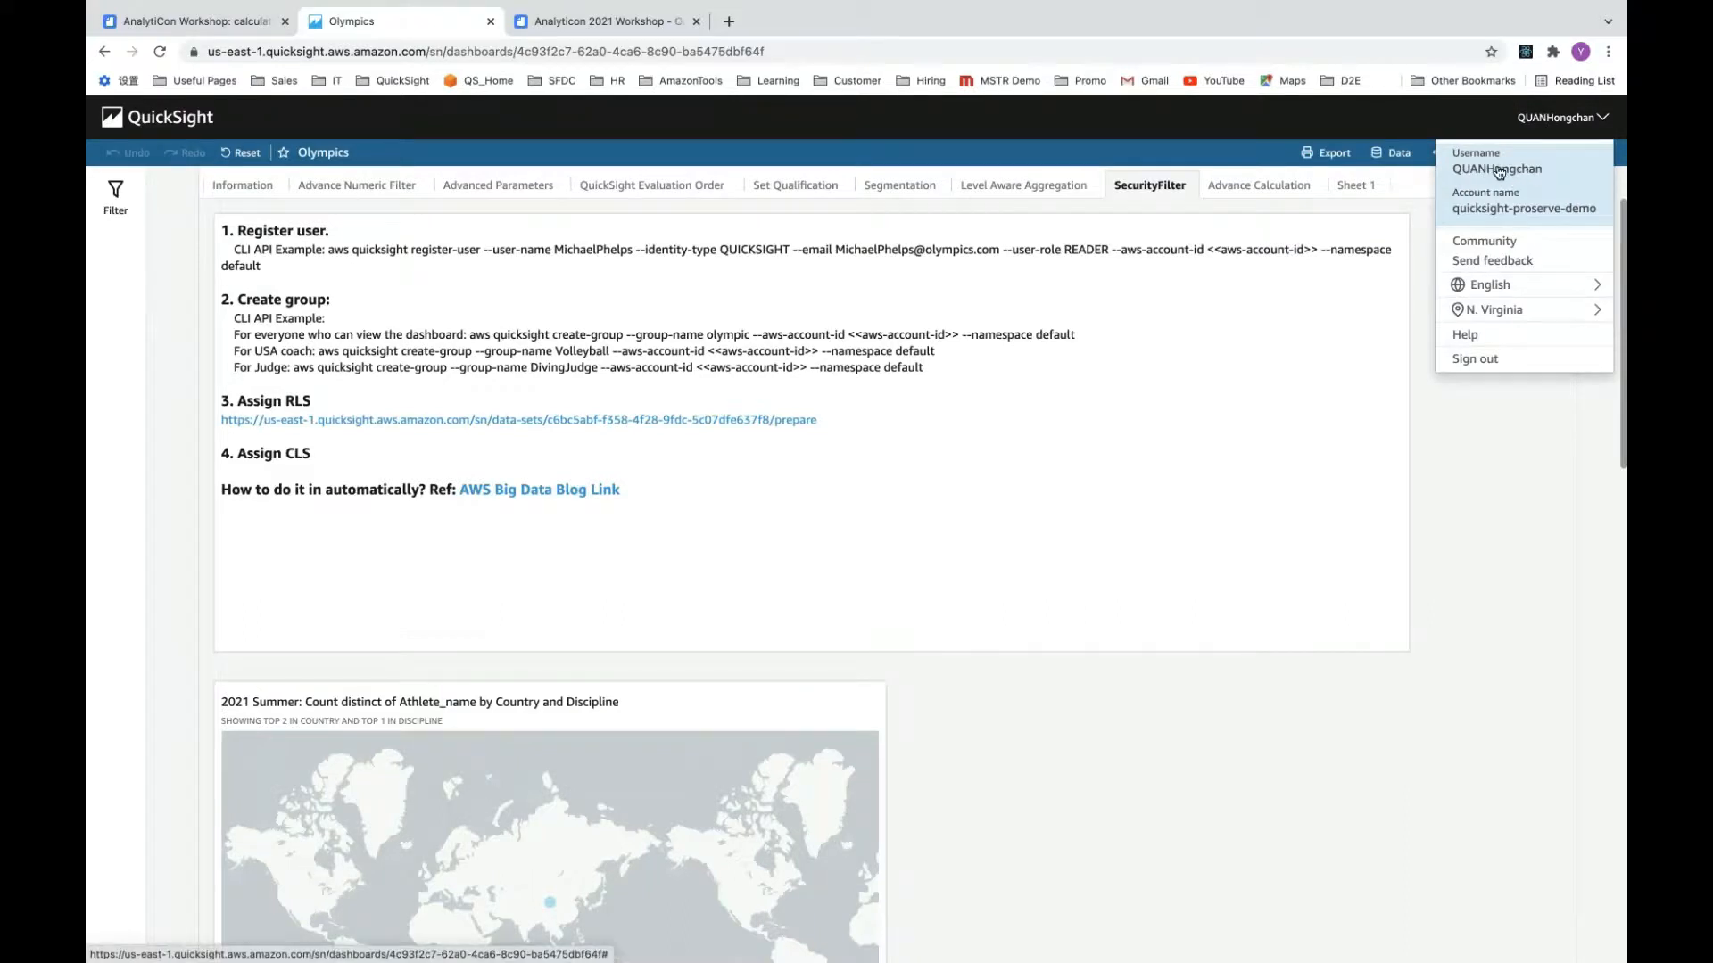
{"action": "left_click", "coordinate": [1461, 468]}
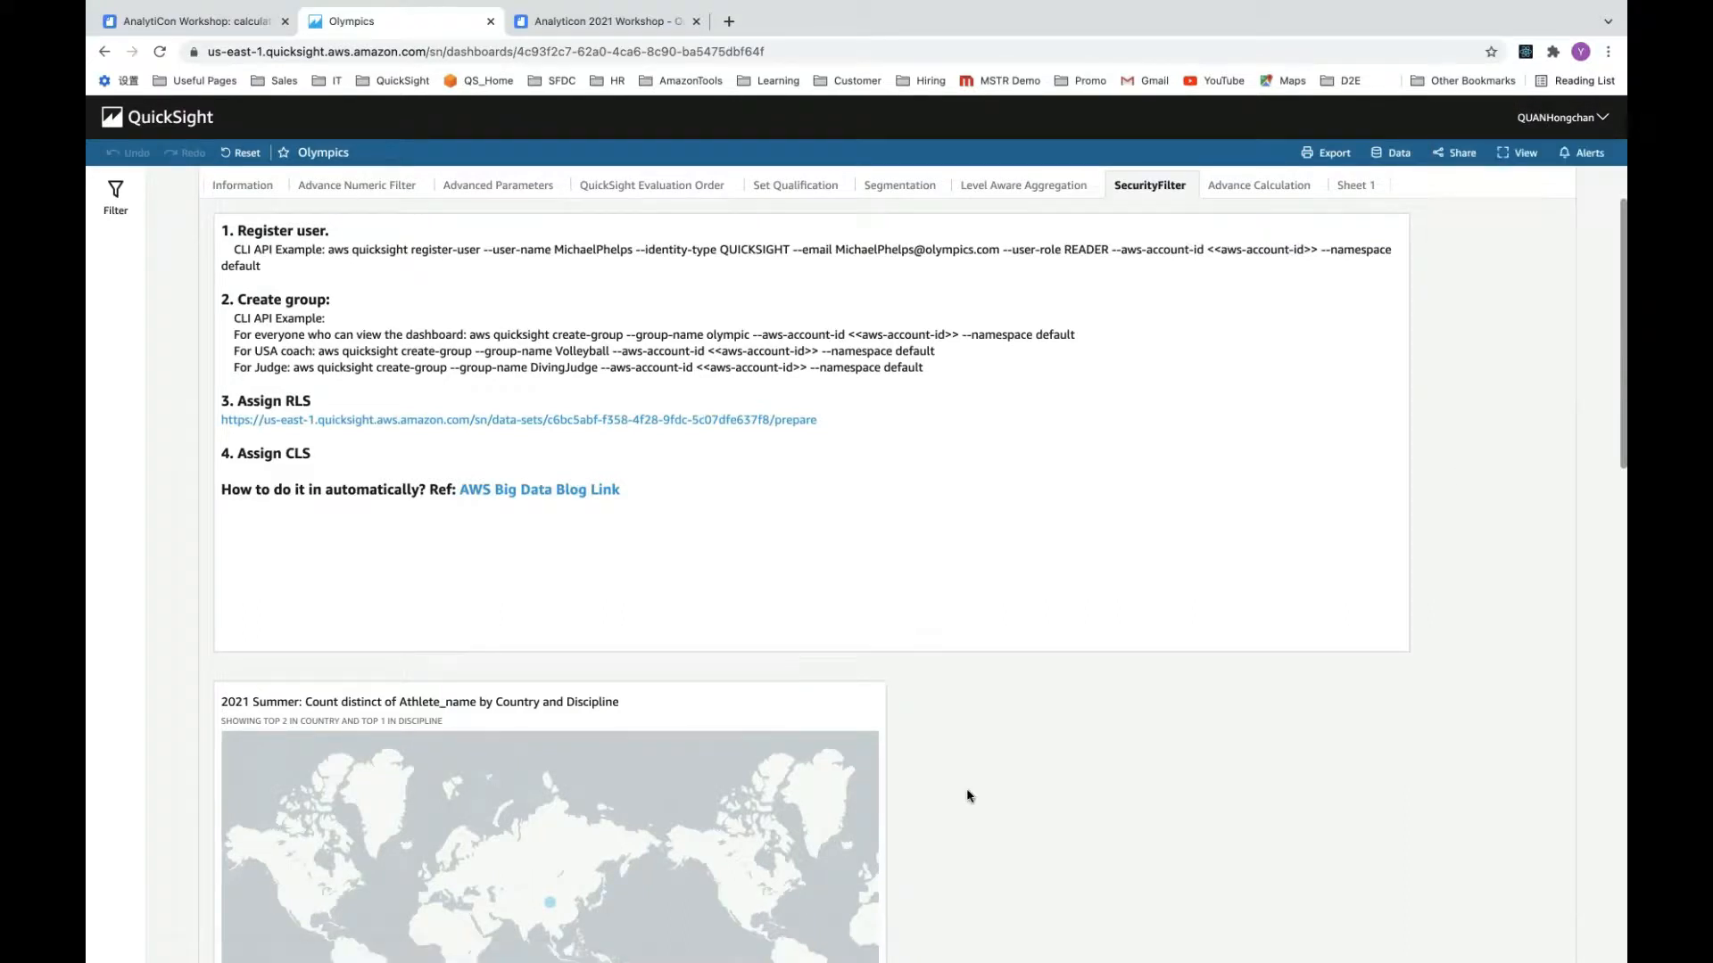
Step: Examine the 2021 Athlete Events Details, Tech Offical Details and Coach Details tables on the SecurityFilter sheet
{"action": "scroll", "coordinate": [969, 797], "scroll_direction": "down", "scroll_amount": 8}
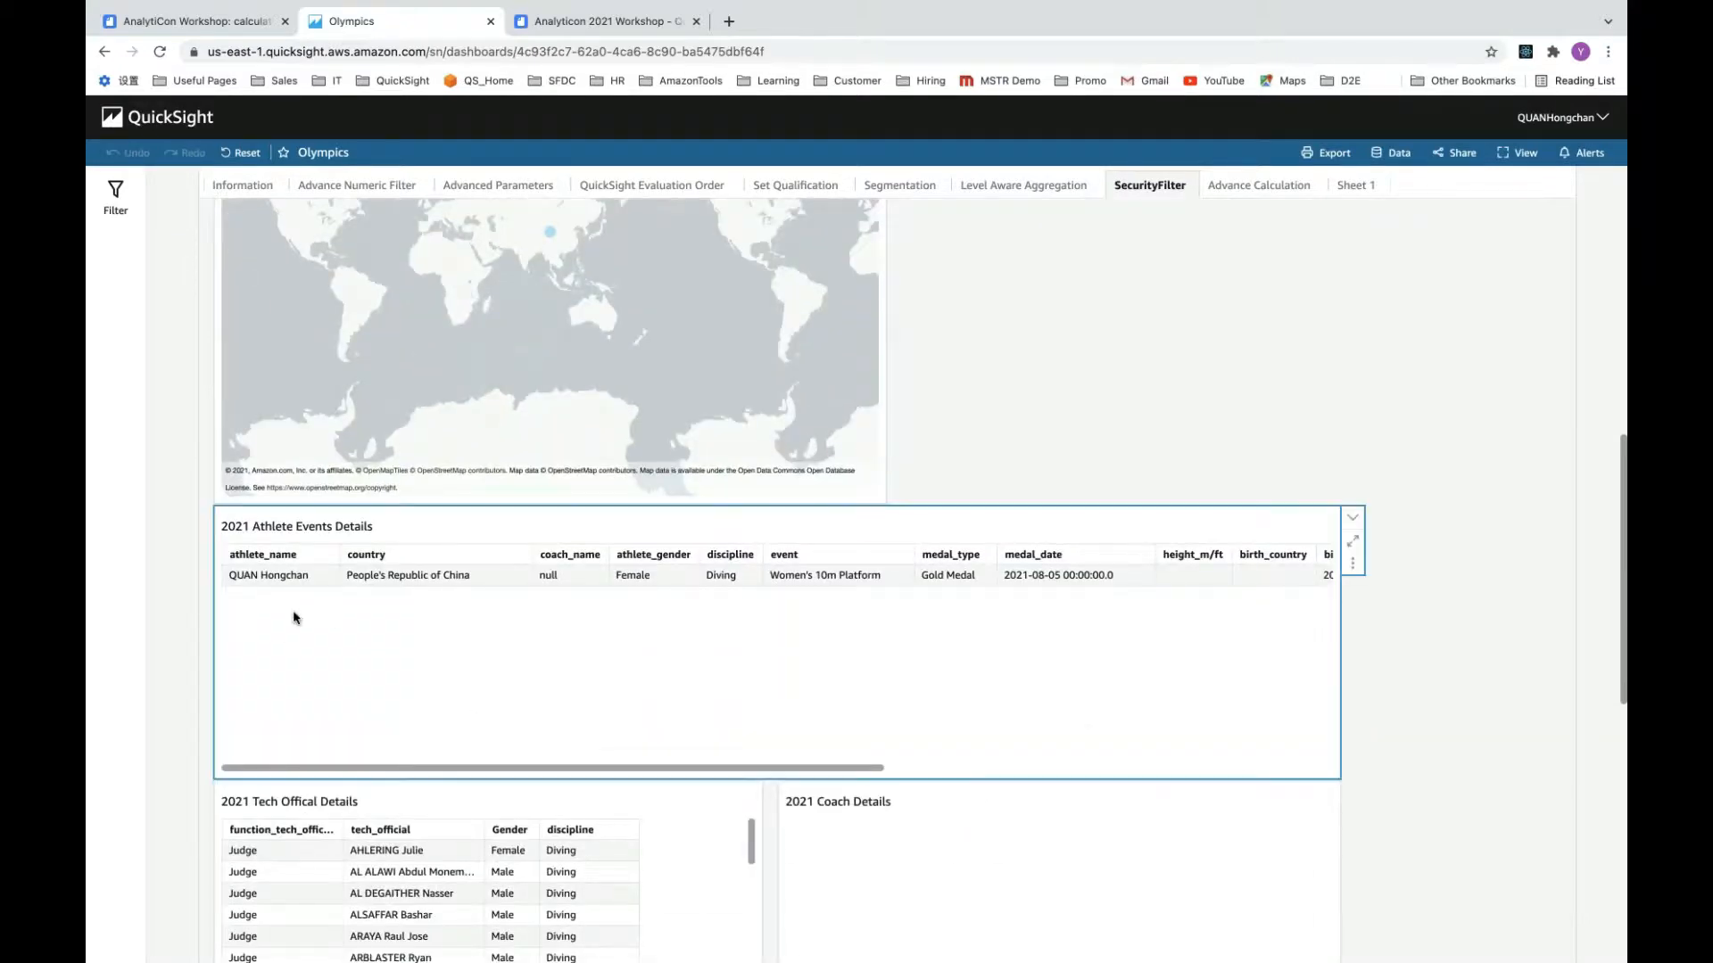
{"action": "scroll", "coordinate": [293, 617], "scroll_direction": "right", "scroll_amount": 5}
{"action": "scroll", "coordinate": [293, 617], "scroll_direction": "left", "scroll_amount": 5}
{"action": "scroll", "coordinate": [201, 707], "scroll_direction": "down", "scroll_amount": 4}
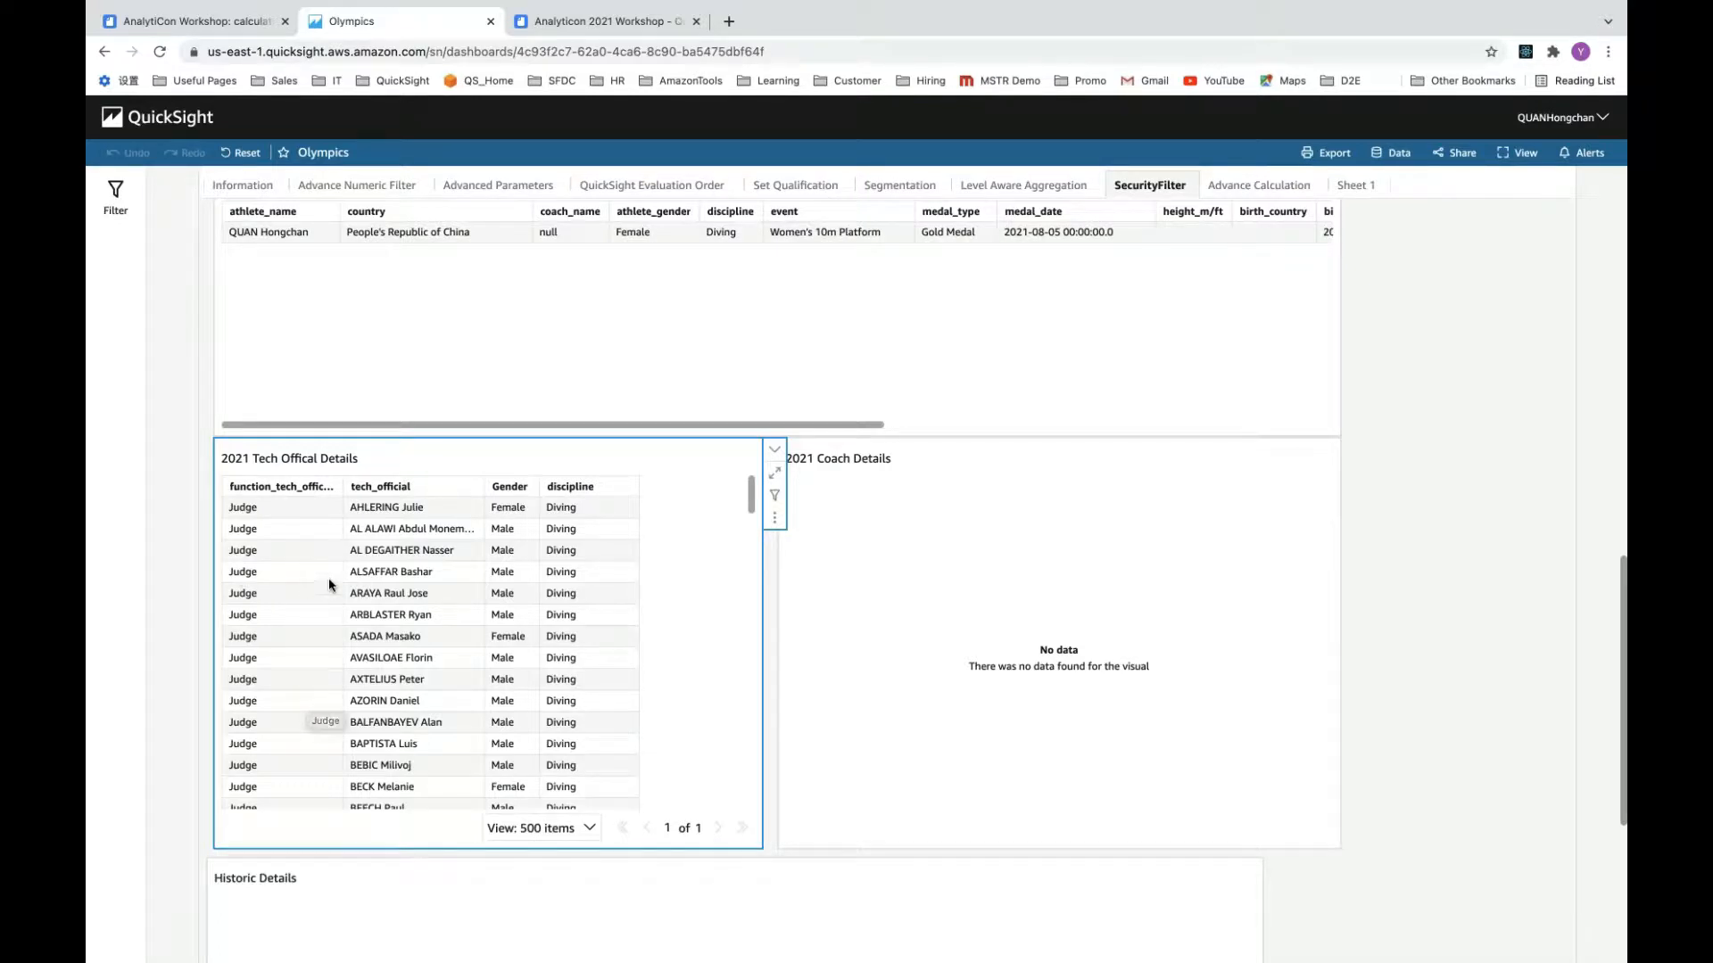
{"action": "left_click", "coordinate": [441, 311]}
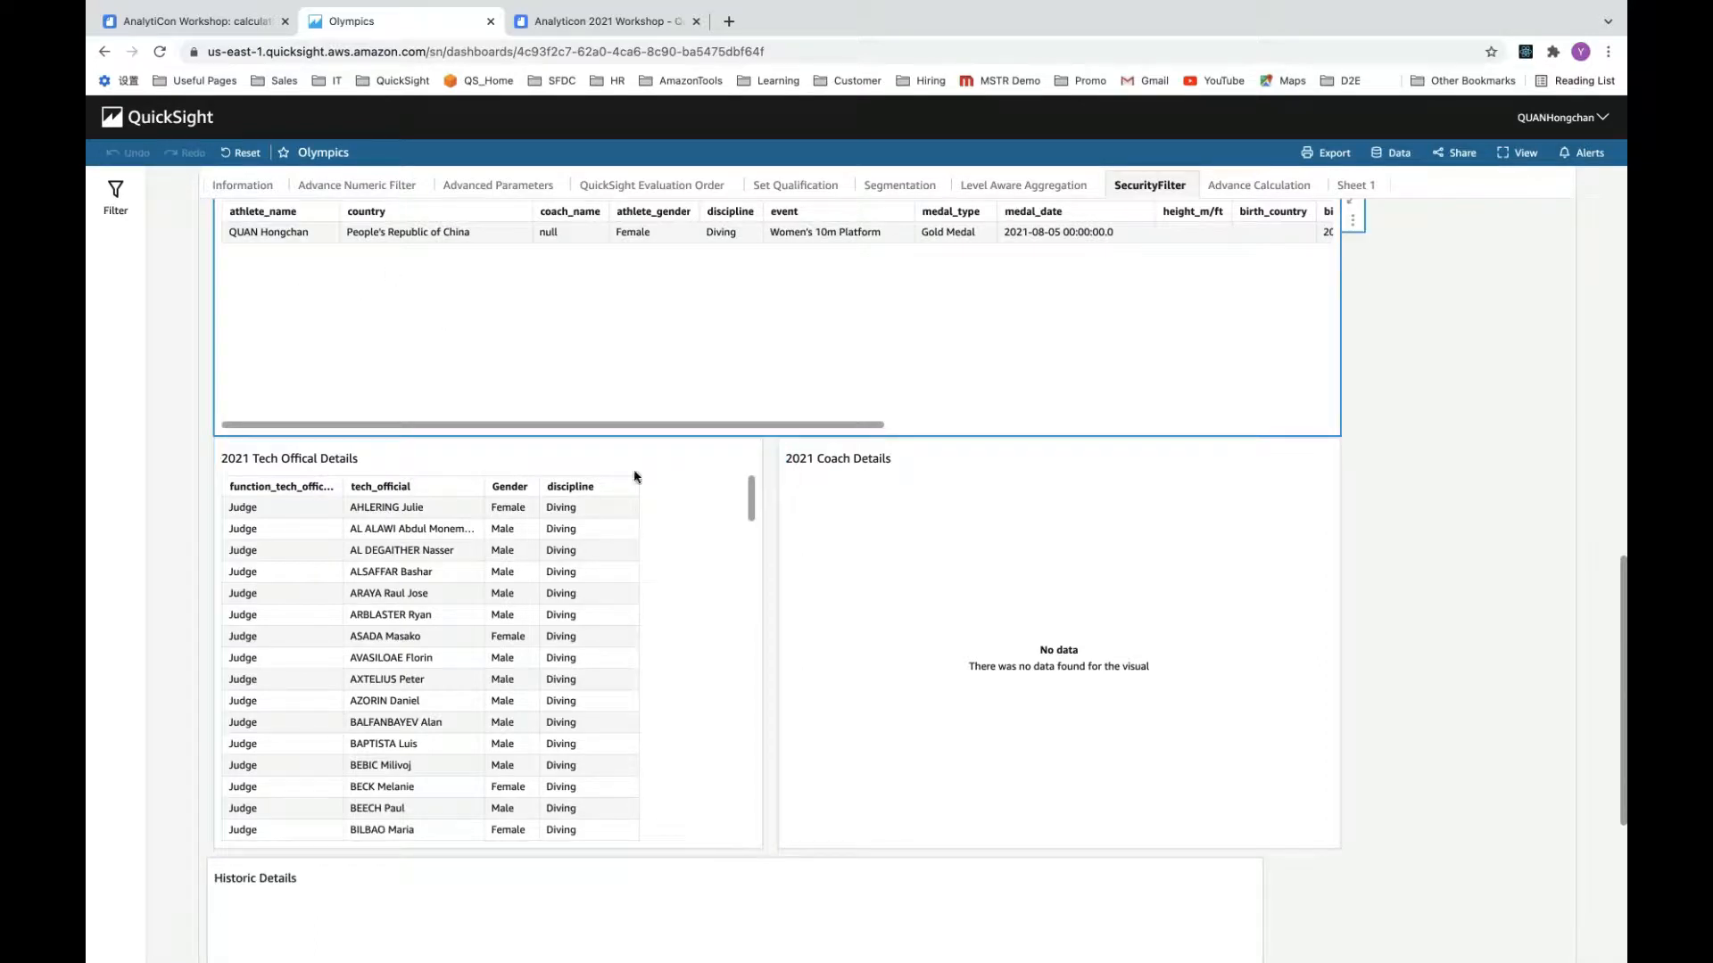
{"action": "left_click", "coordinate": [1053, 541]}
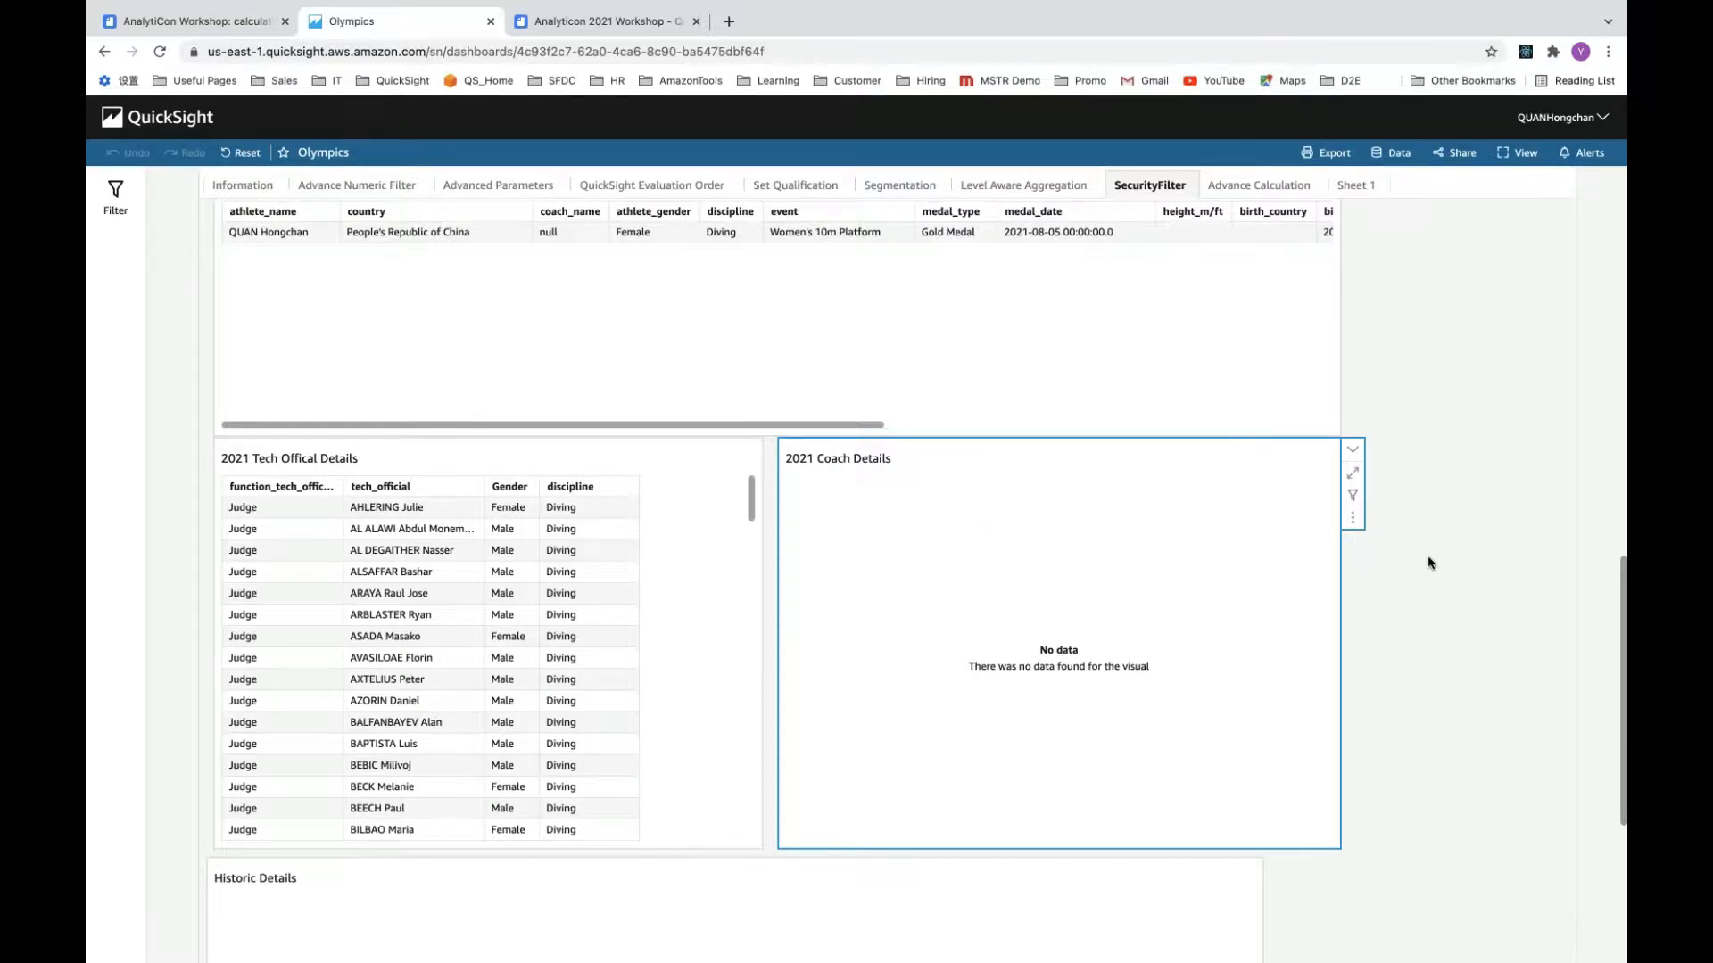
Step: Examine the Historic Details table and compare it with the 2021 detail tables above it
{"action": "scroll", "coordinate": [1429, 562], "scroll_direction": "down", "scroll_amount": 3}
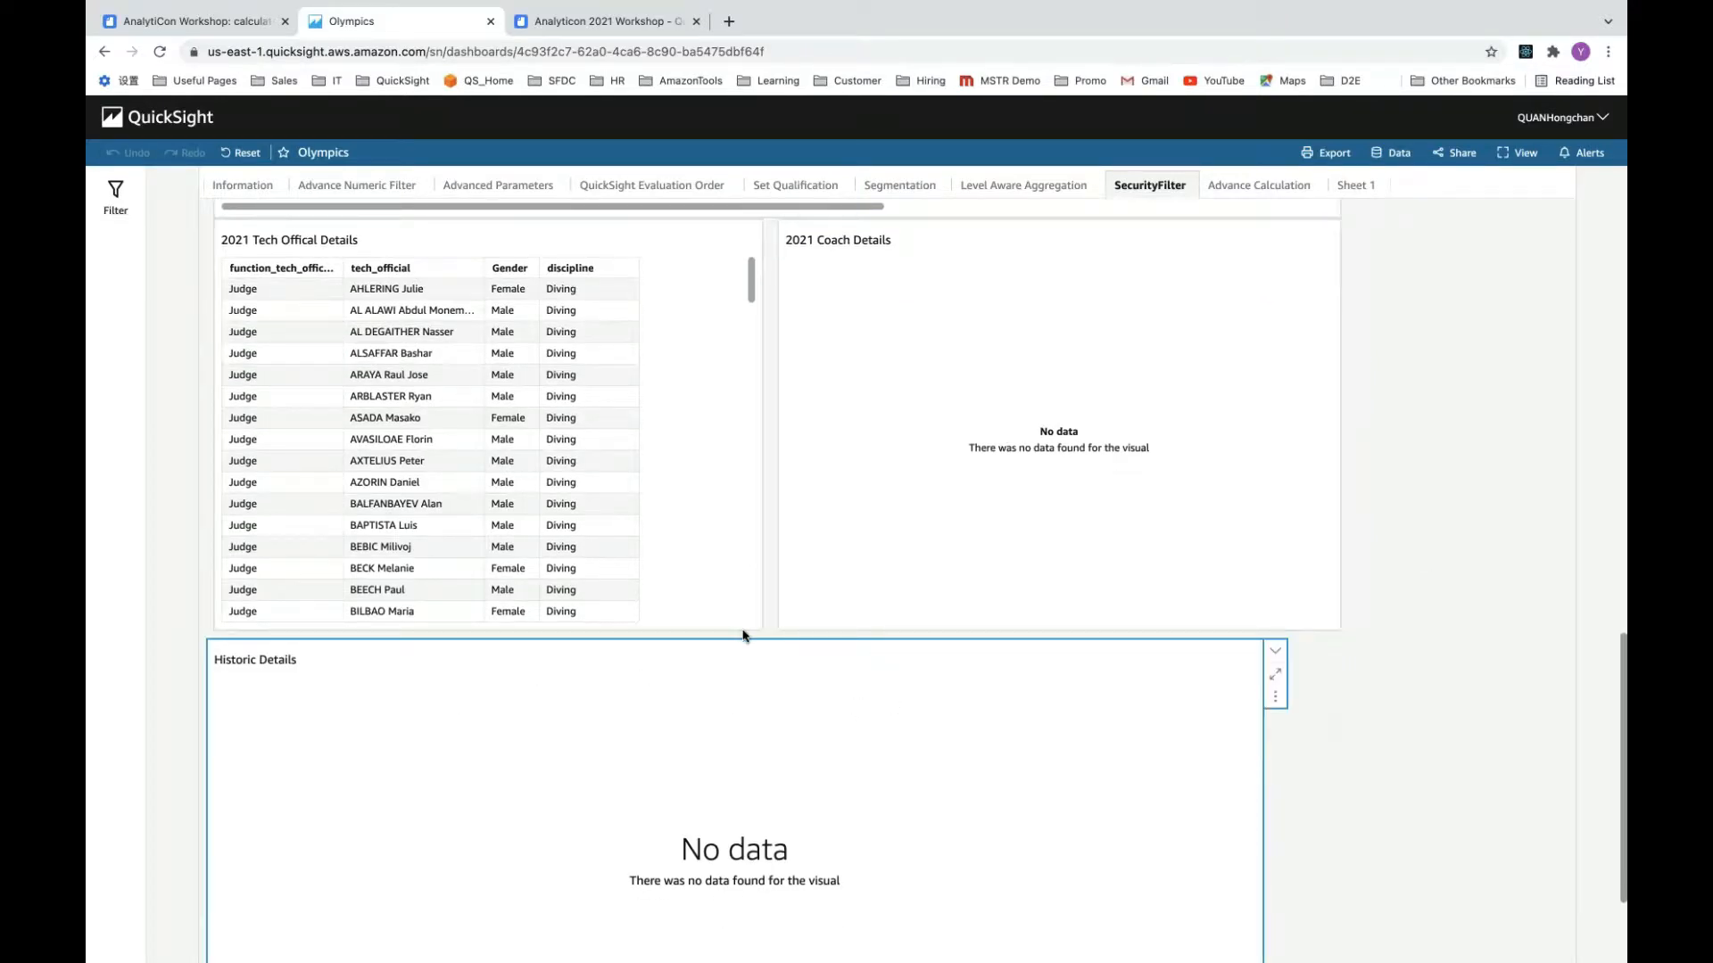
{"action": "scroll", "coordinate": [743, 636], "scroll_direction": "up", "scroll_amount": 5}
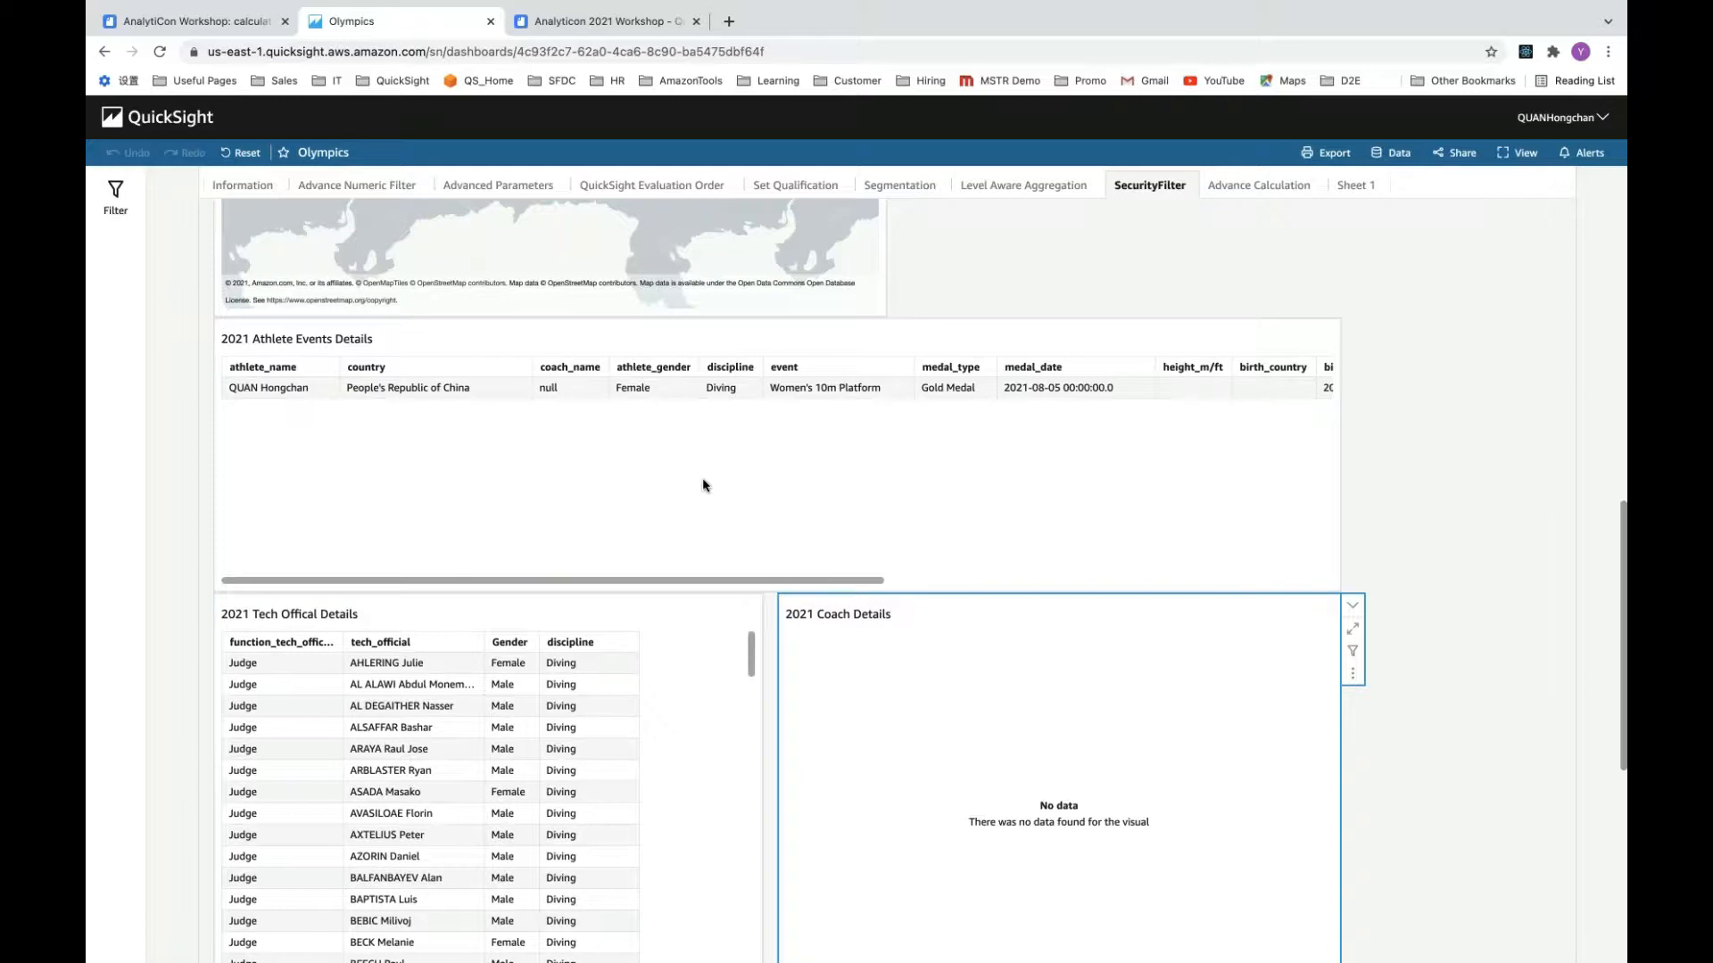
{"action": "scroll", "coordinate": [778, 627], "scroll_direction": "down", "scroll_amount": 4}
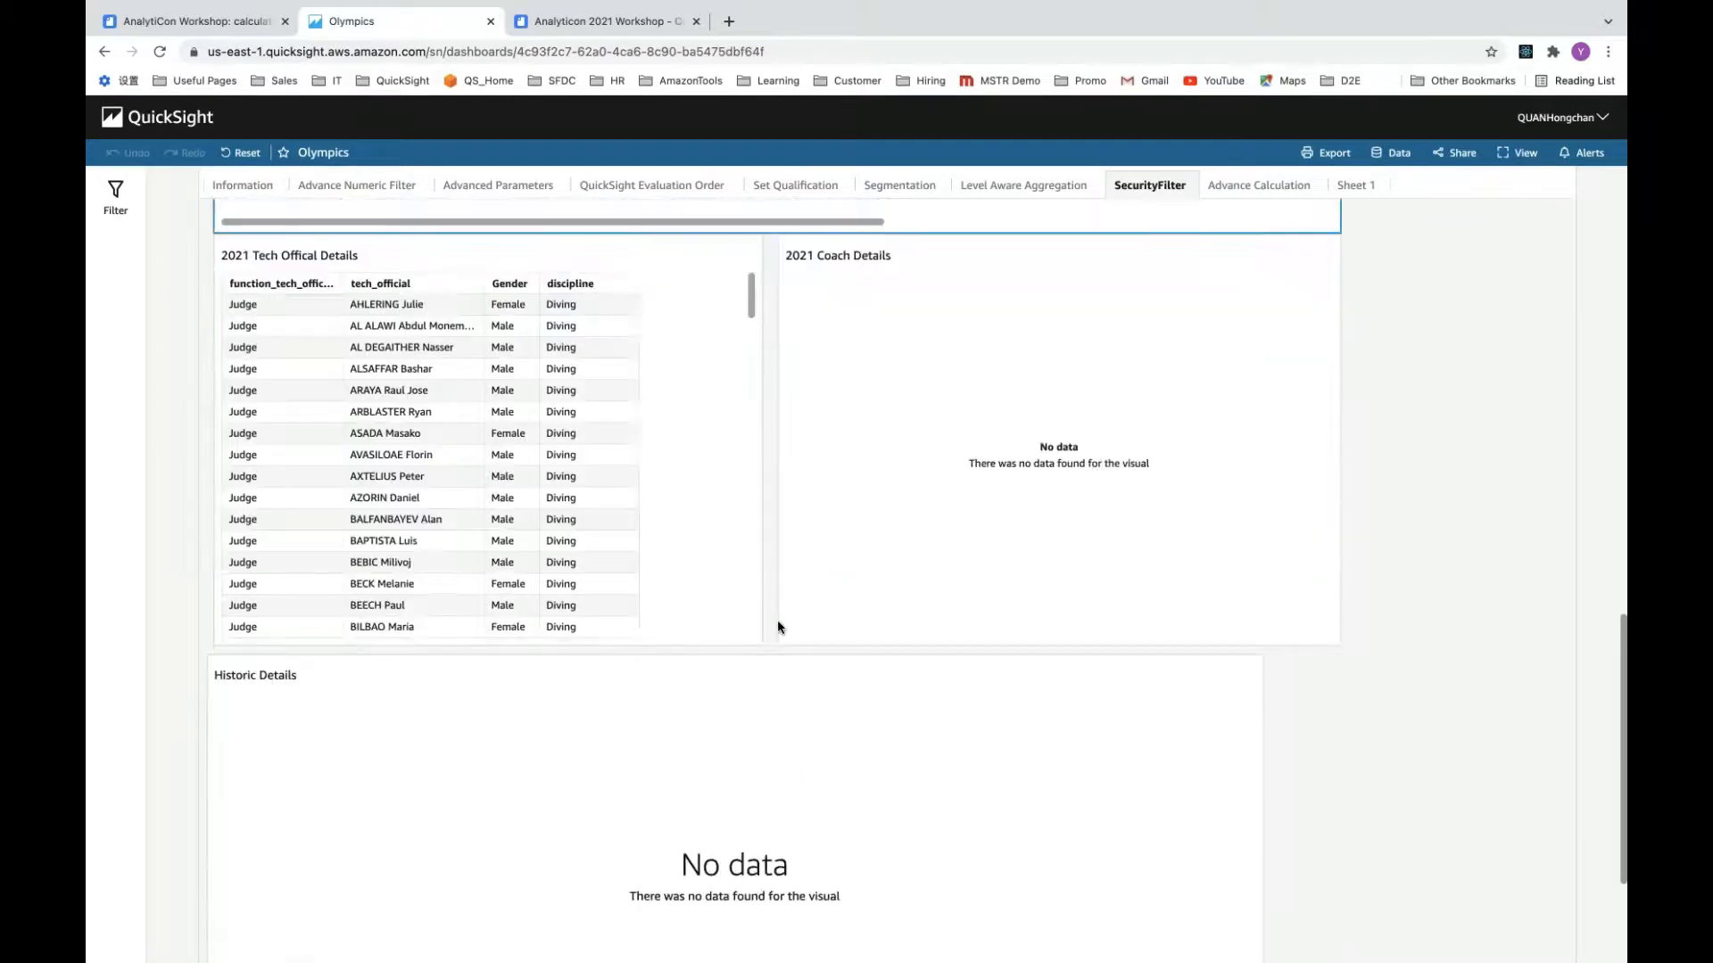
{"action": "scroll", "coordinate": [778, 627], "scroll_direction": "down", "scroll_amount": 2}
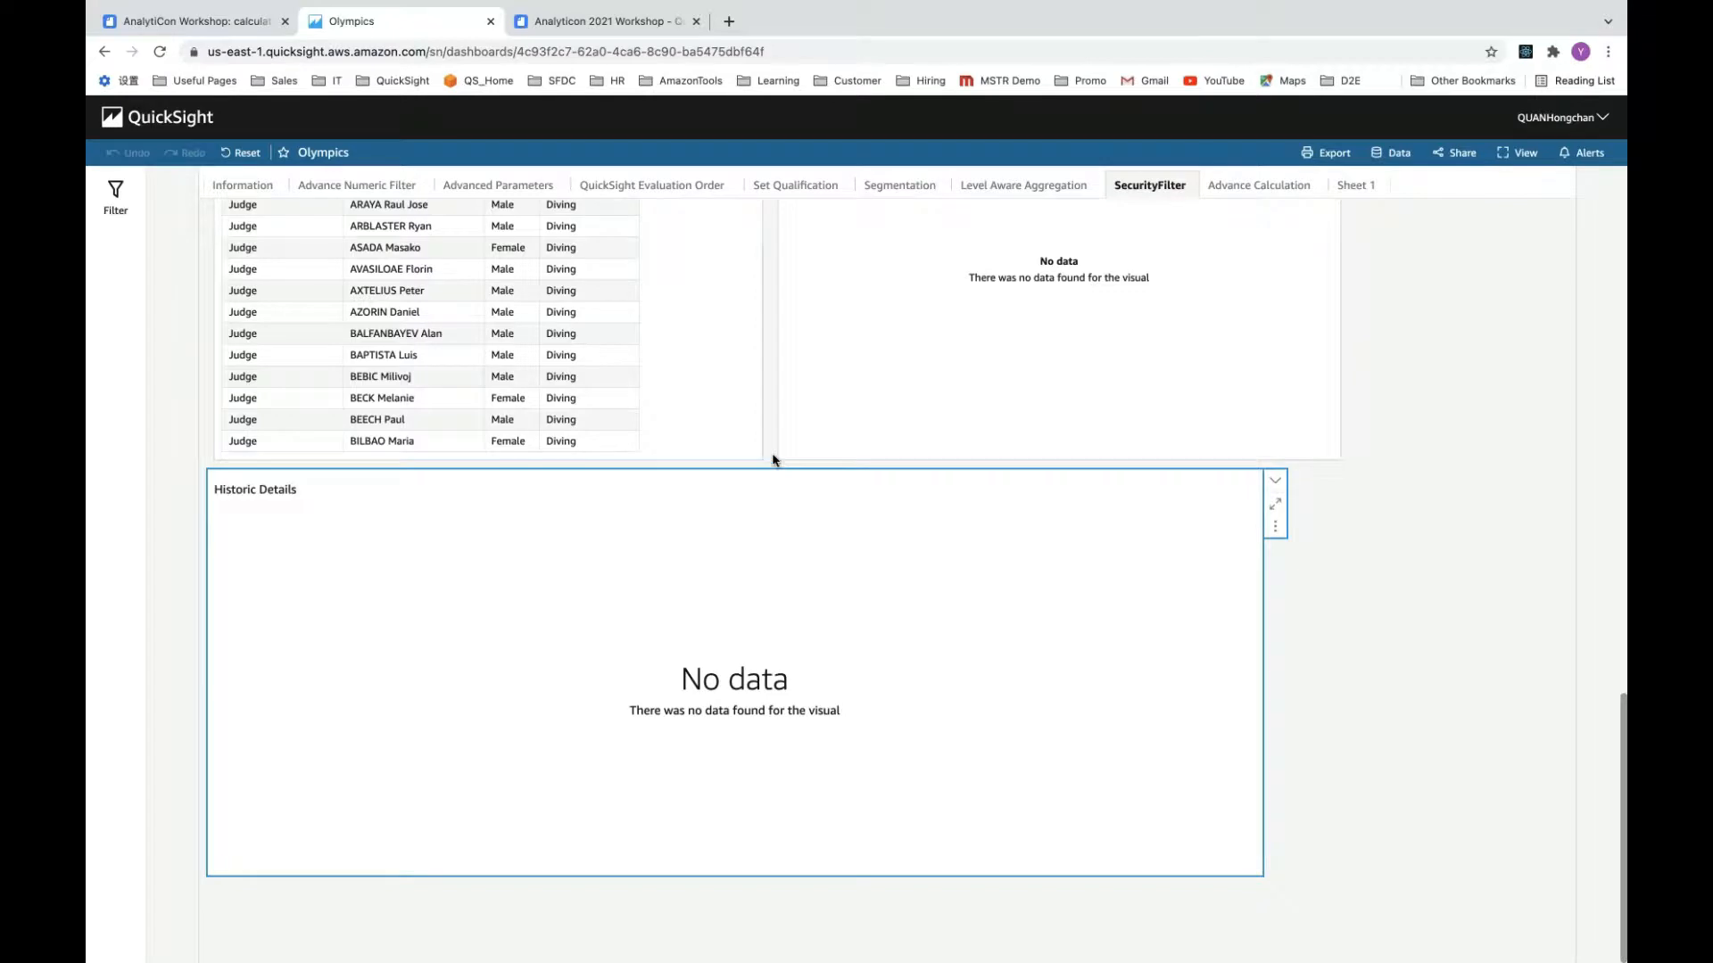
{"action": "scroll", "coordinate": [772, 459], "scroll_direction": "up", "scroll_amount": 4}
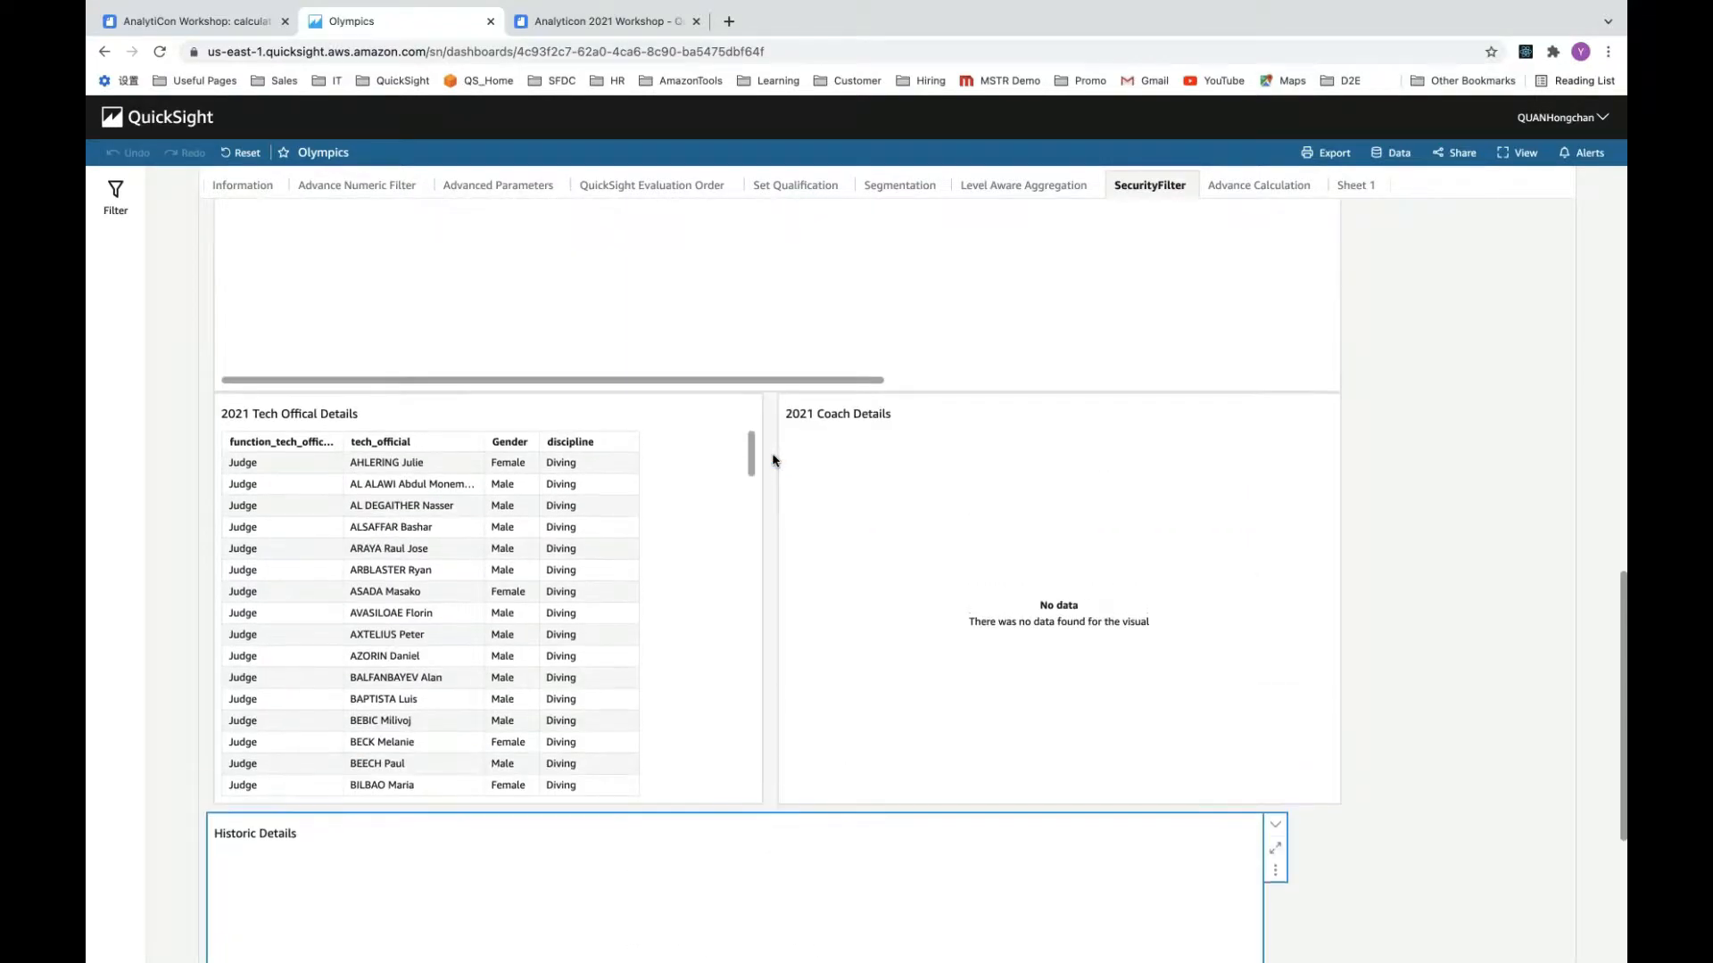
{"action": "scroll", "coordinate": [773, 460], "scroll_direction": "up", "scroll_amount": 1}
{"action": "scroll", "coordinate": [772, 460], "scroll_direction": "down", "scroll_amount": 5}
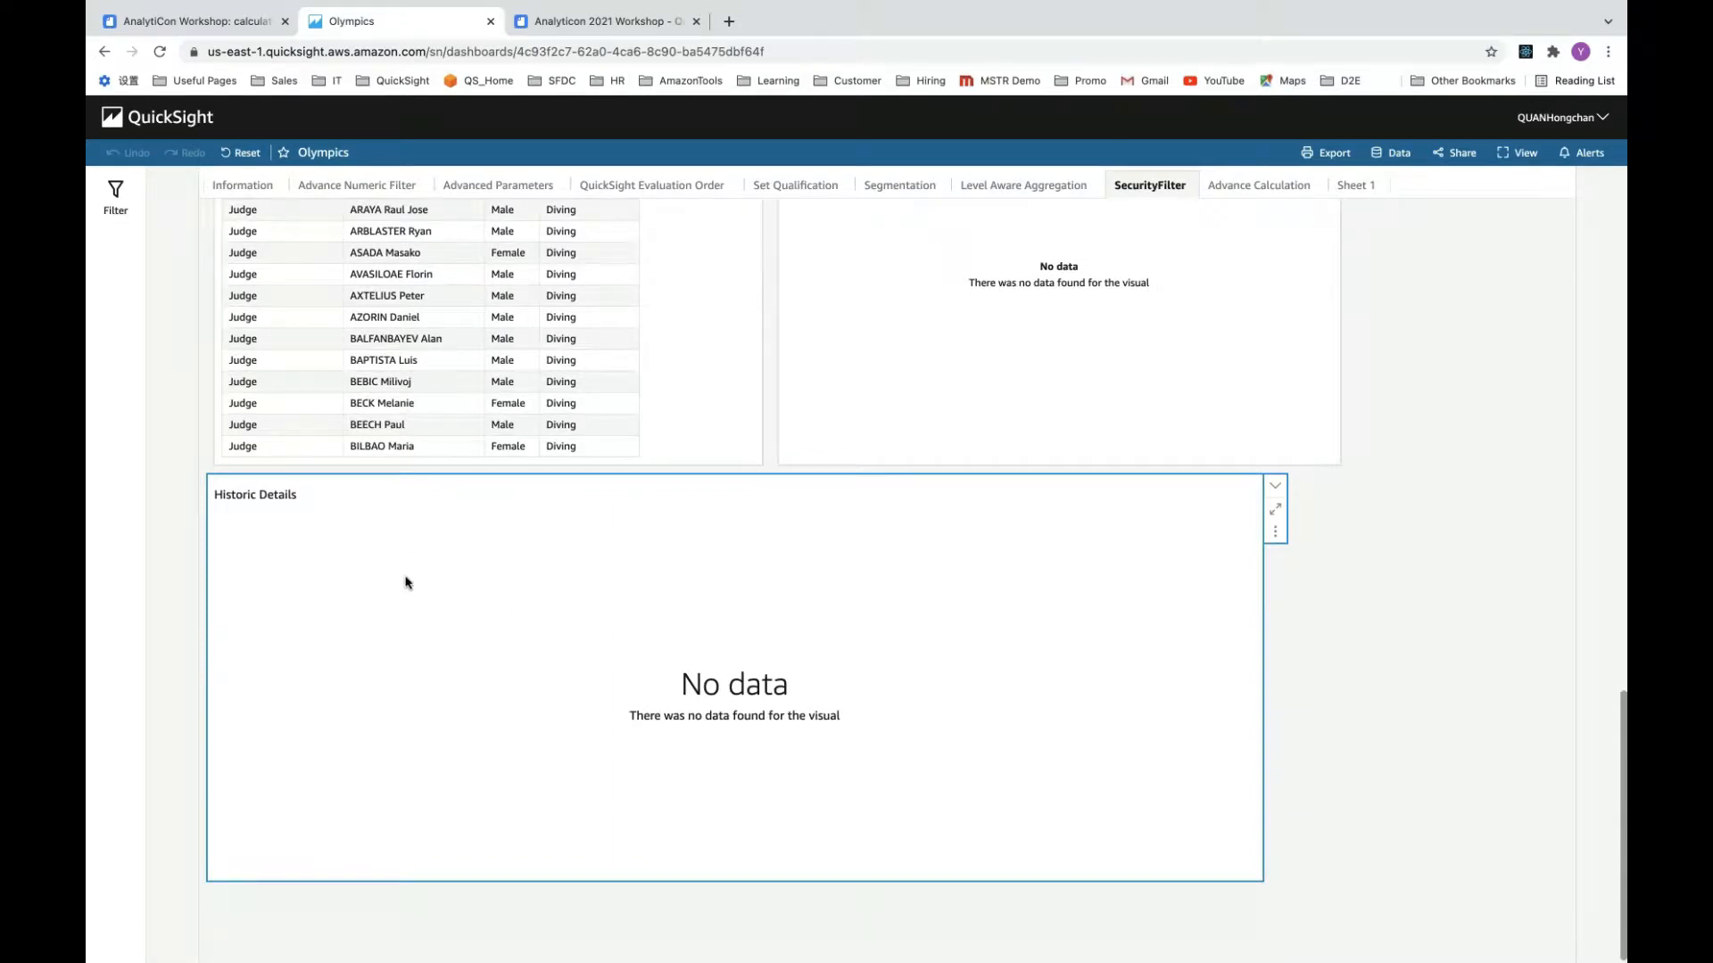
Step: Switch to the history_olympic_RLS analysis in Firefox and disable the athlete's UserName filter on the 2021 security table
{"action": "mouse_move", "coordinate": [1091, 941]}
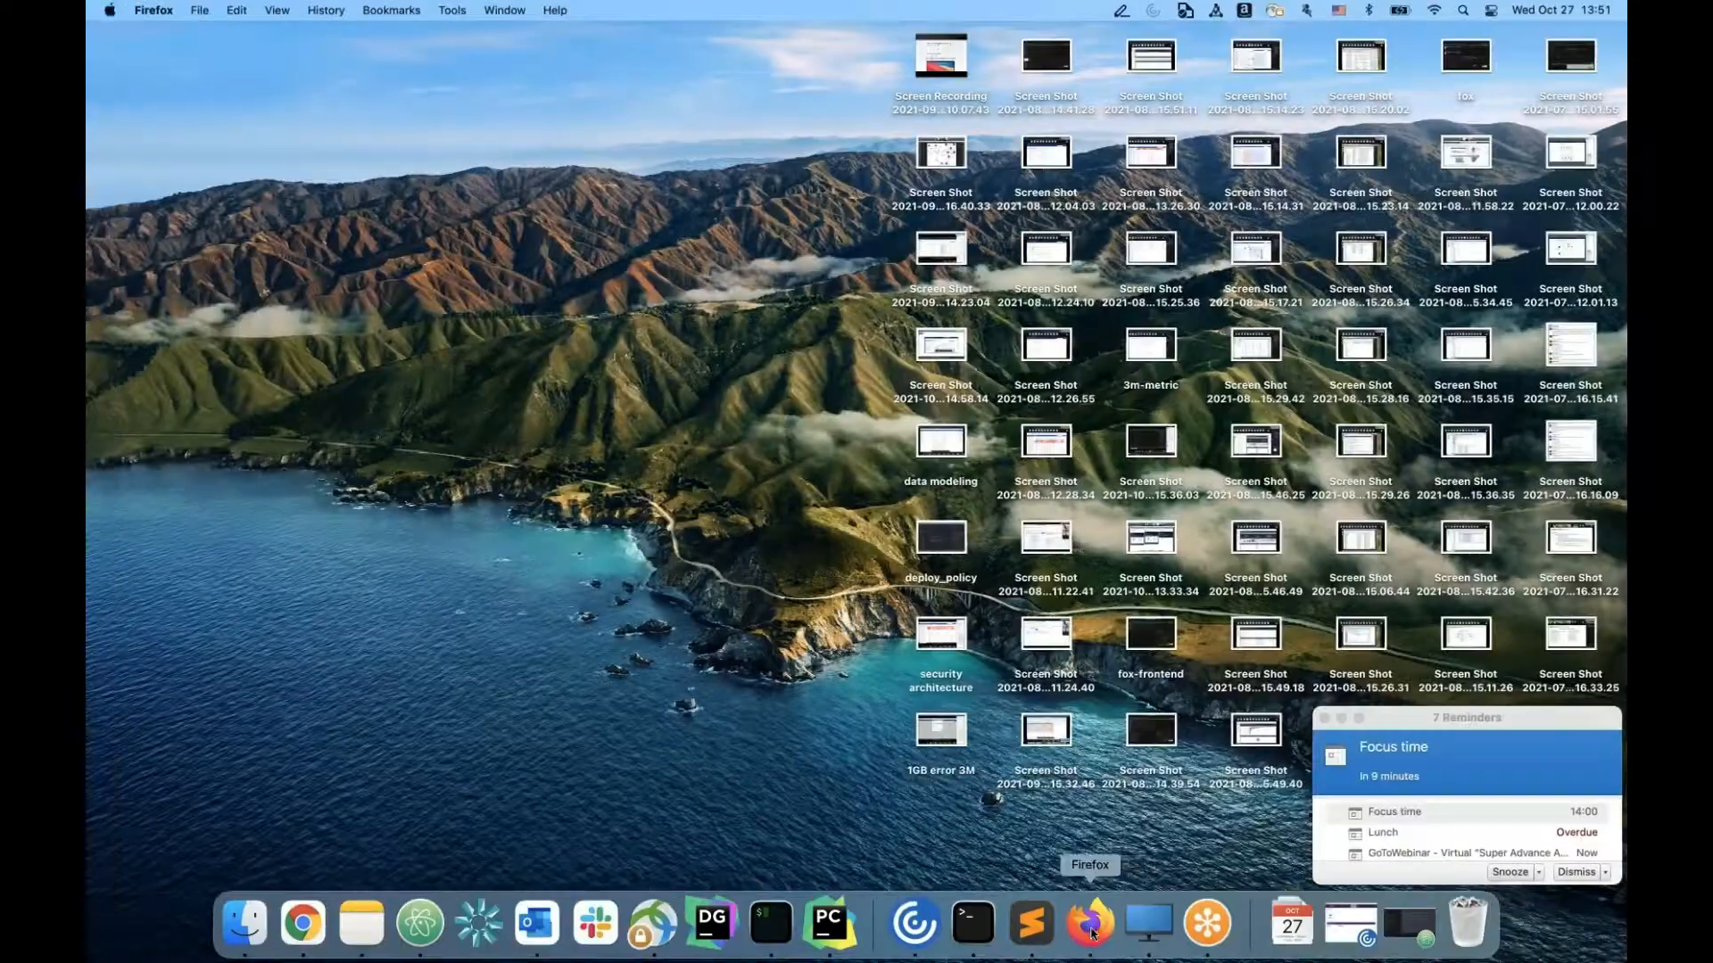
{"action": "left_click", "coordinate": [1089, 928]}
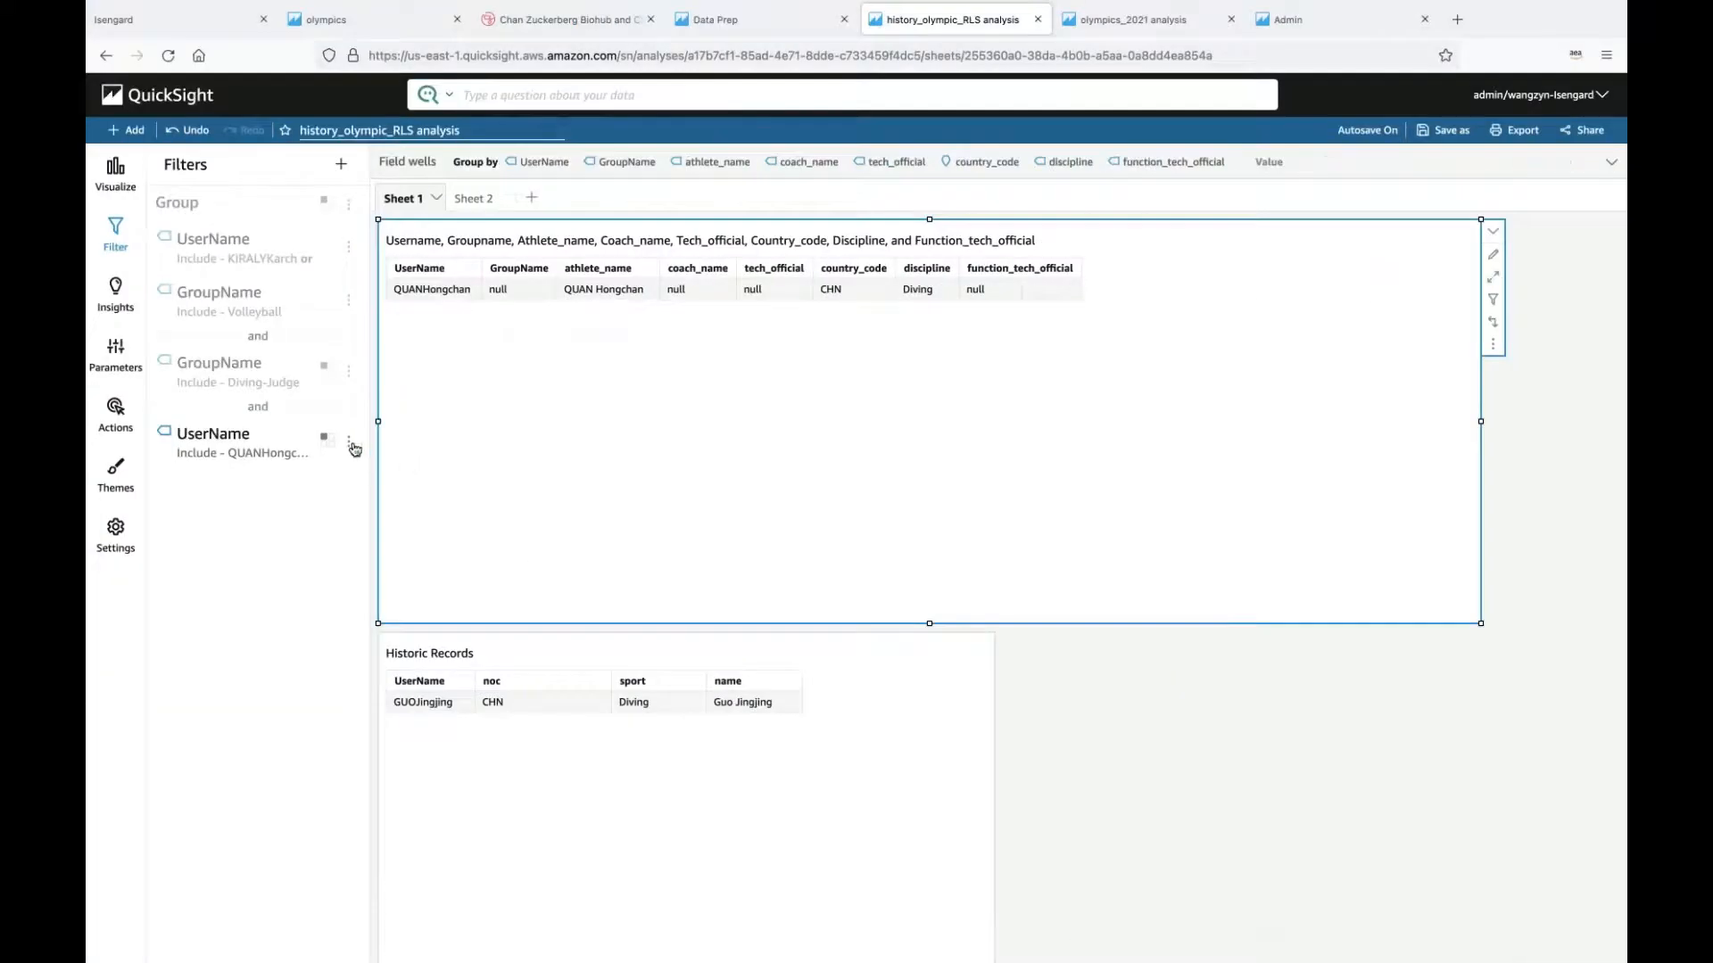
{"action": "left_click", "coordinate": [349, 441]}
{"action": "left_click", "coordinate": [371, 467]}
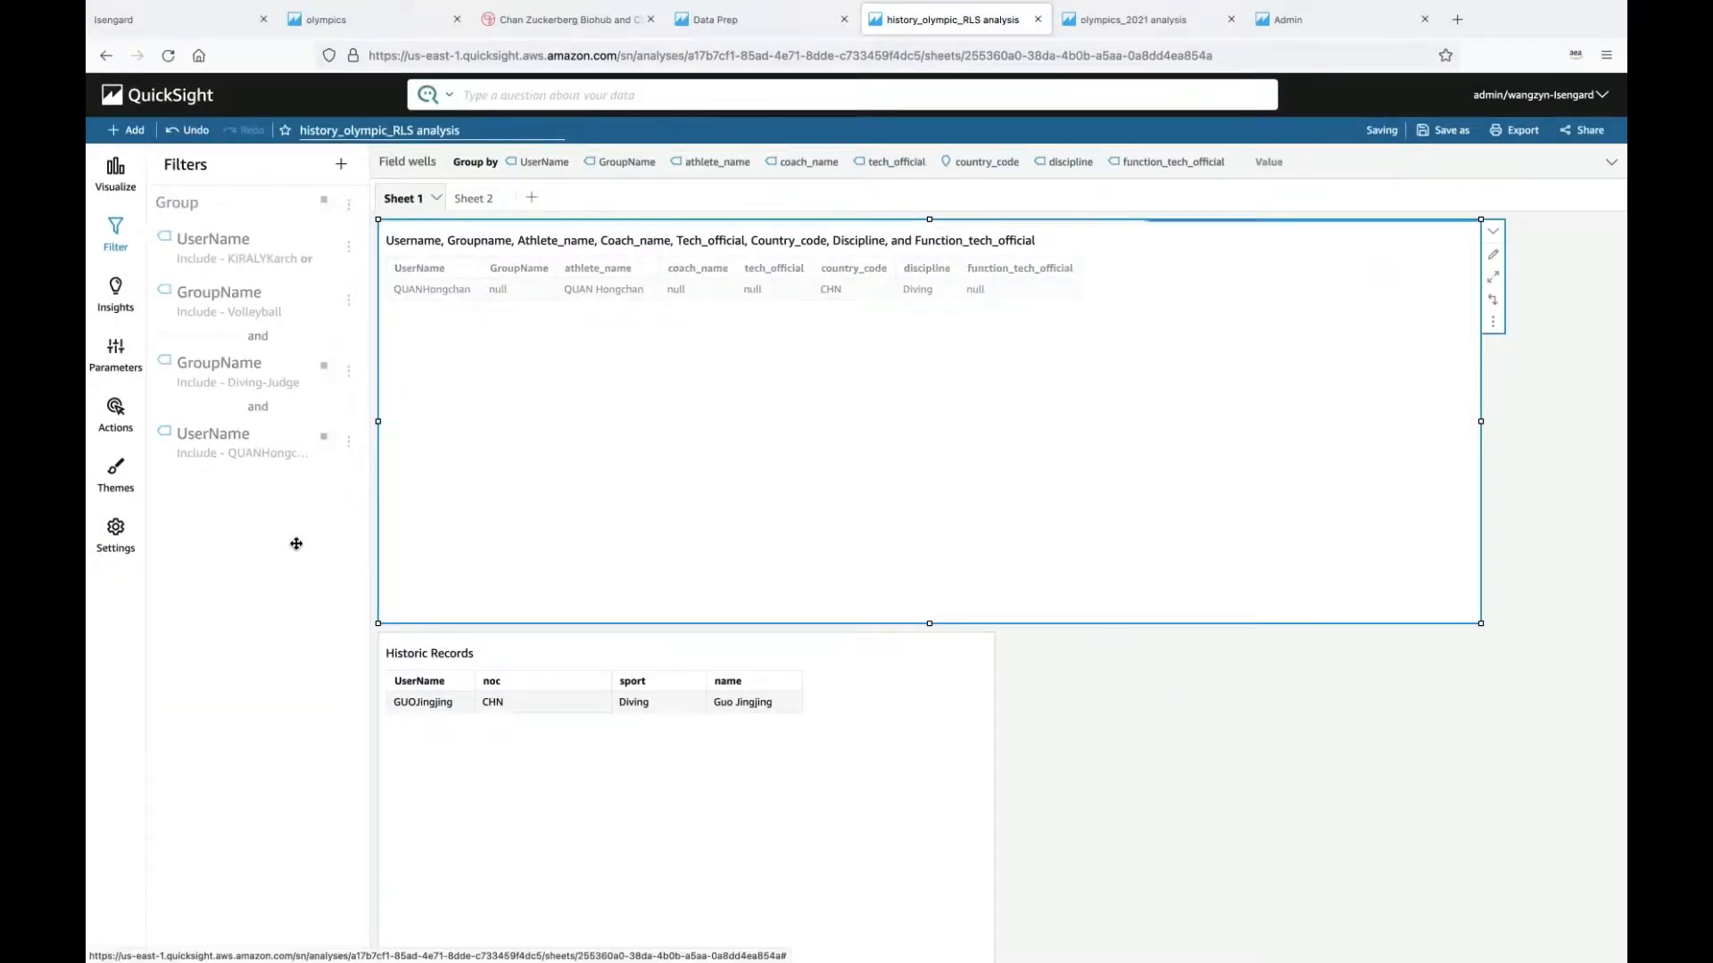
Step: Enable the Diving-Judge GroupName filter on the 2021 security table and inspect the Historic Records table
{"action": "left_click", "coordinate": [348, 373]}
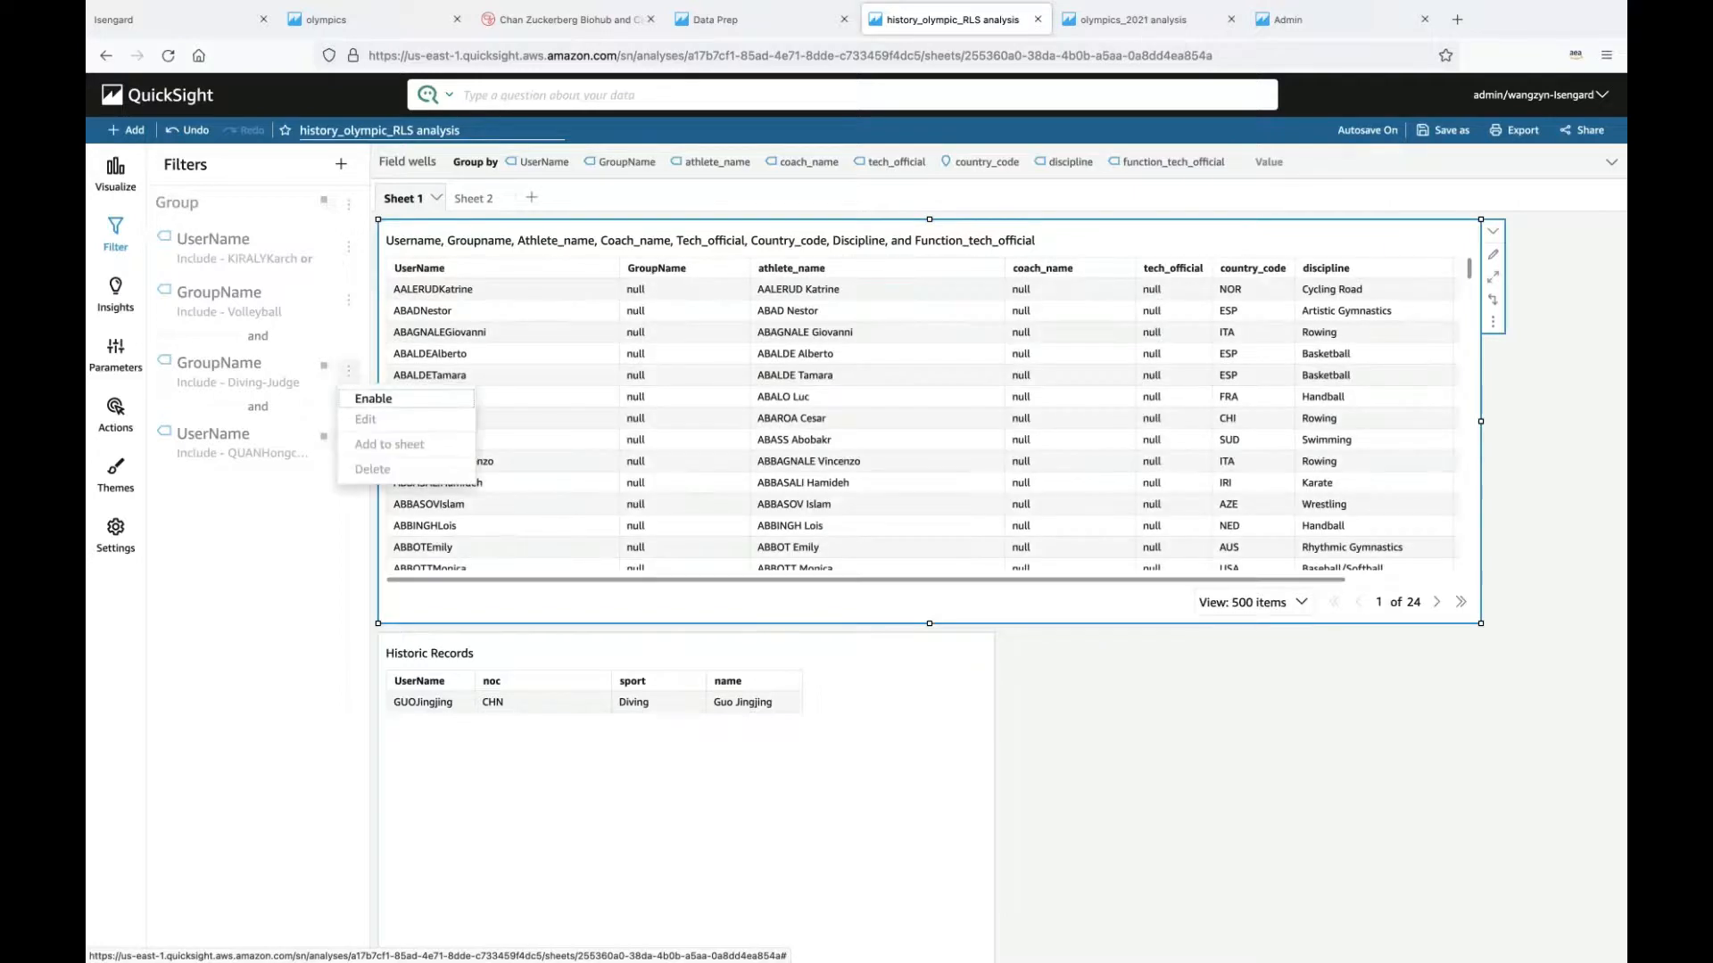
{"action": "left_click", "coordinate": [370, 398]}
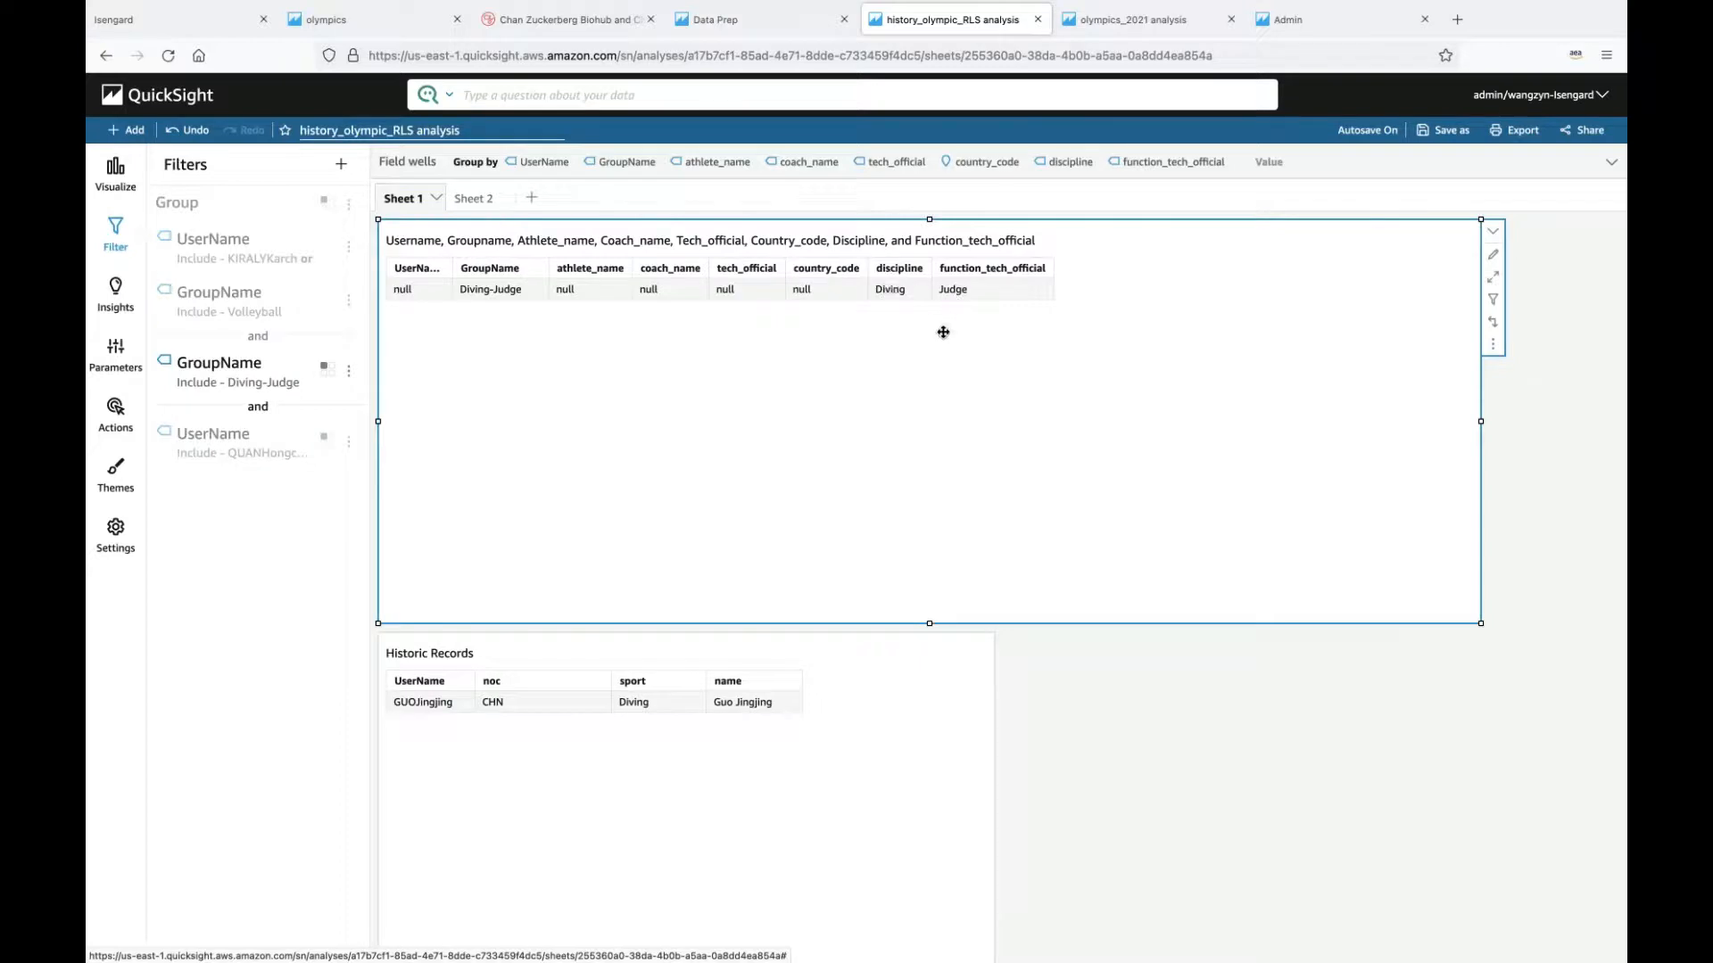
{"action": "left_click", "coordinate": [539, 793]}
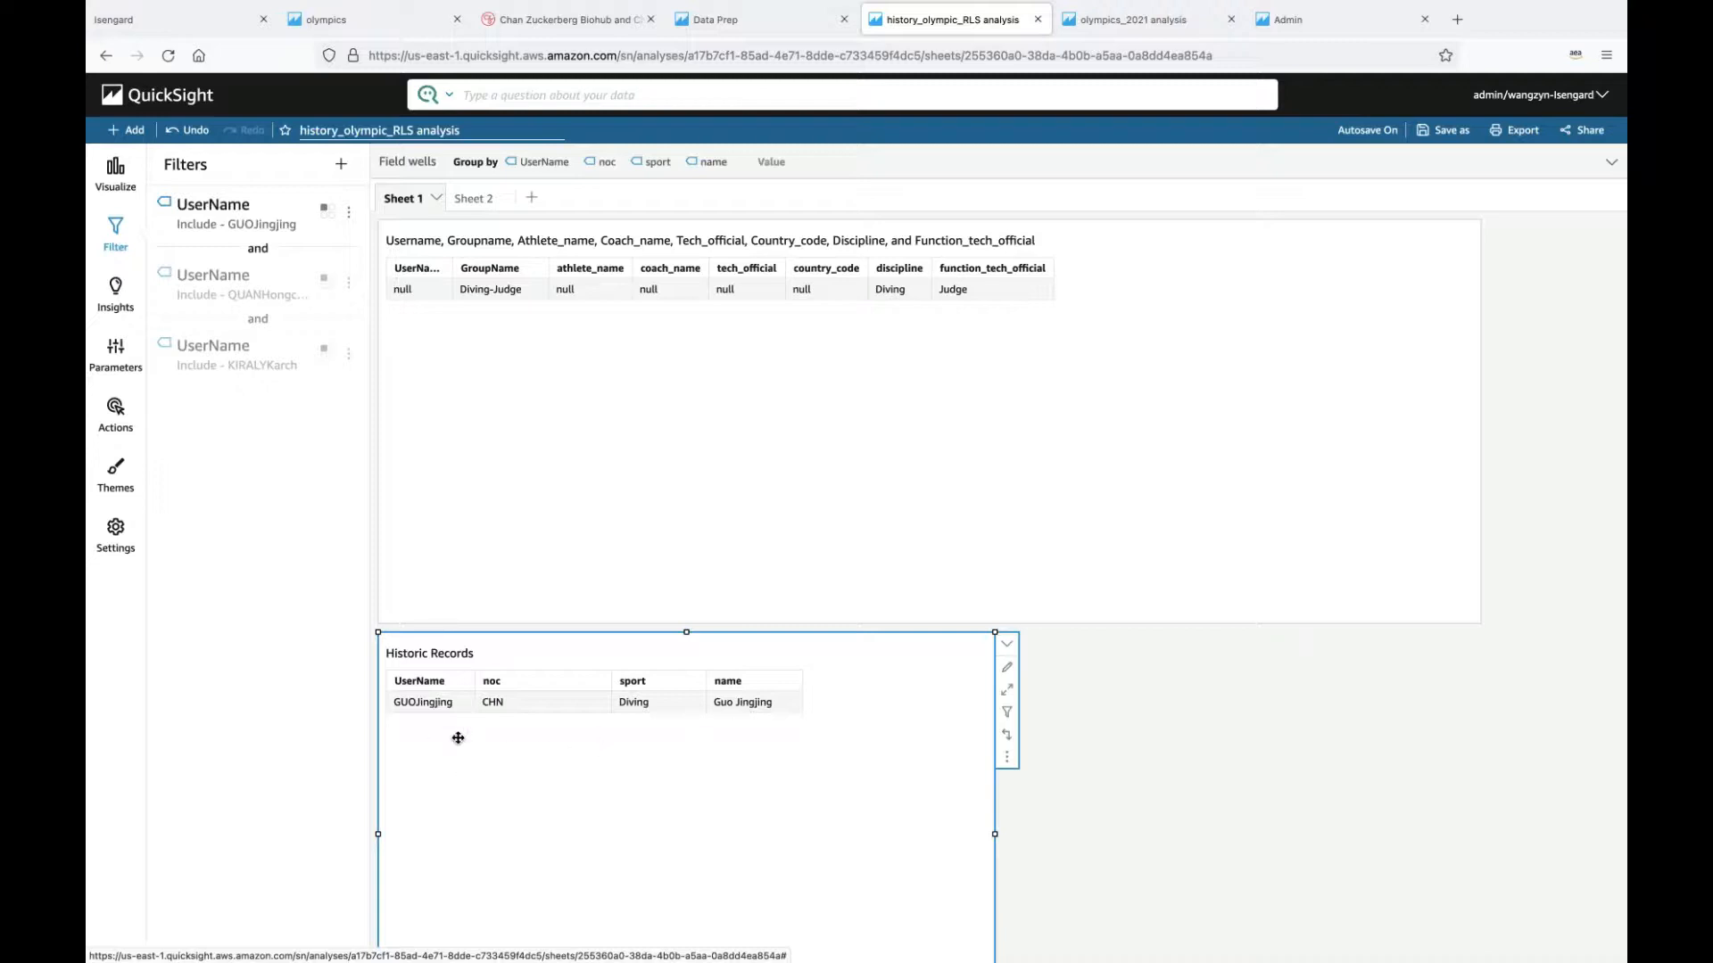
{"action": "left_click", "coordinate": [564, 530]}
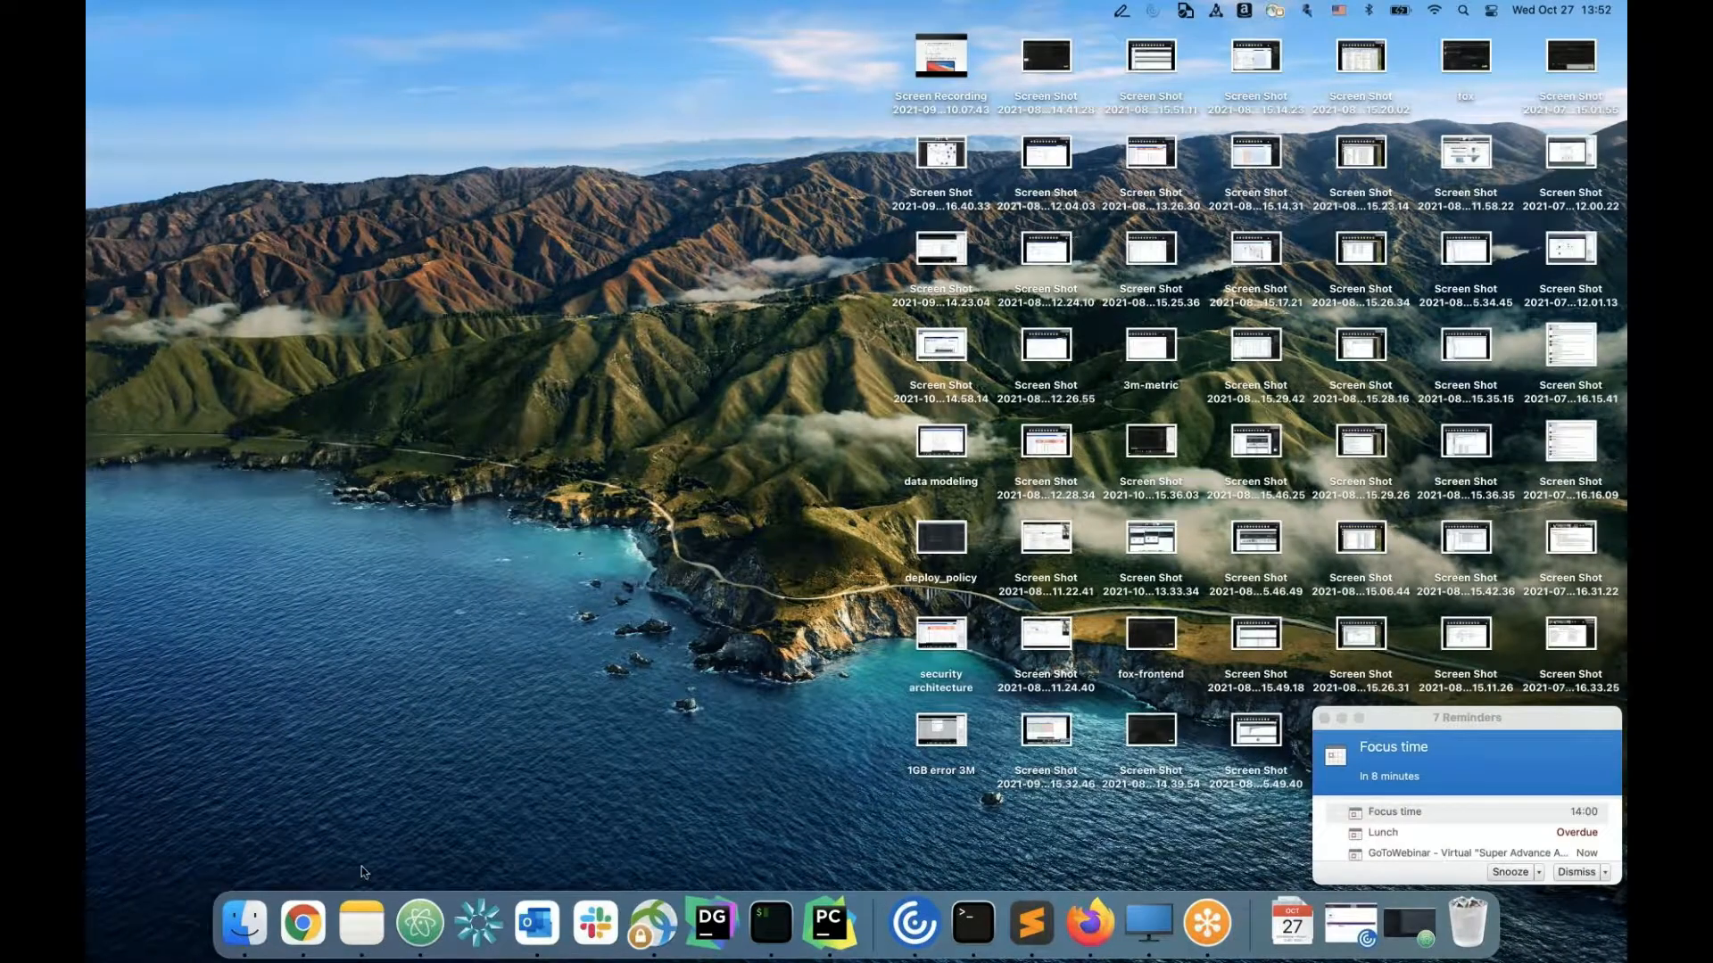
Step: Switch to the Olympics dashboard in Chrome and sign out of the current athlete's account
{"action": "left_click", "coordinate": [303, 923]}
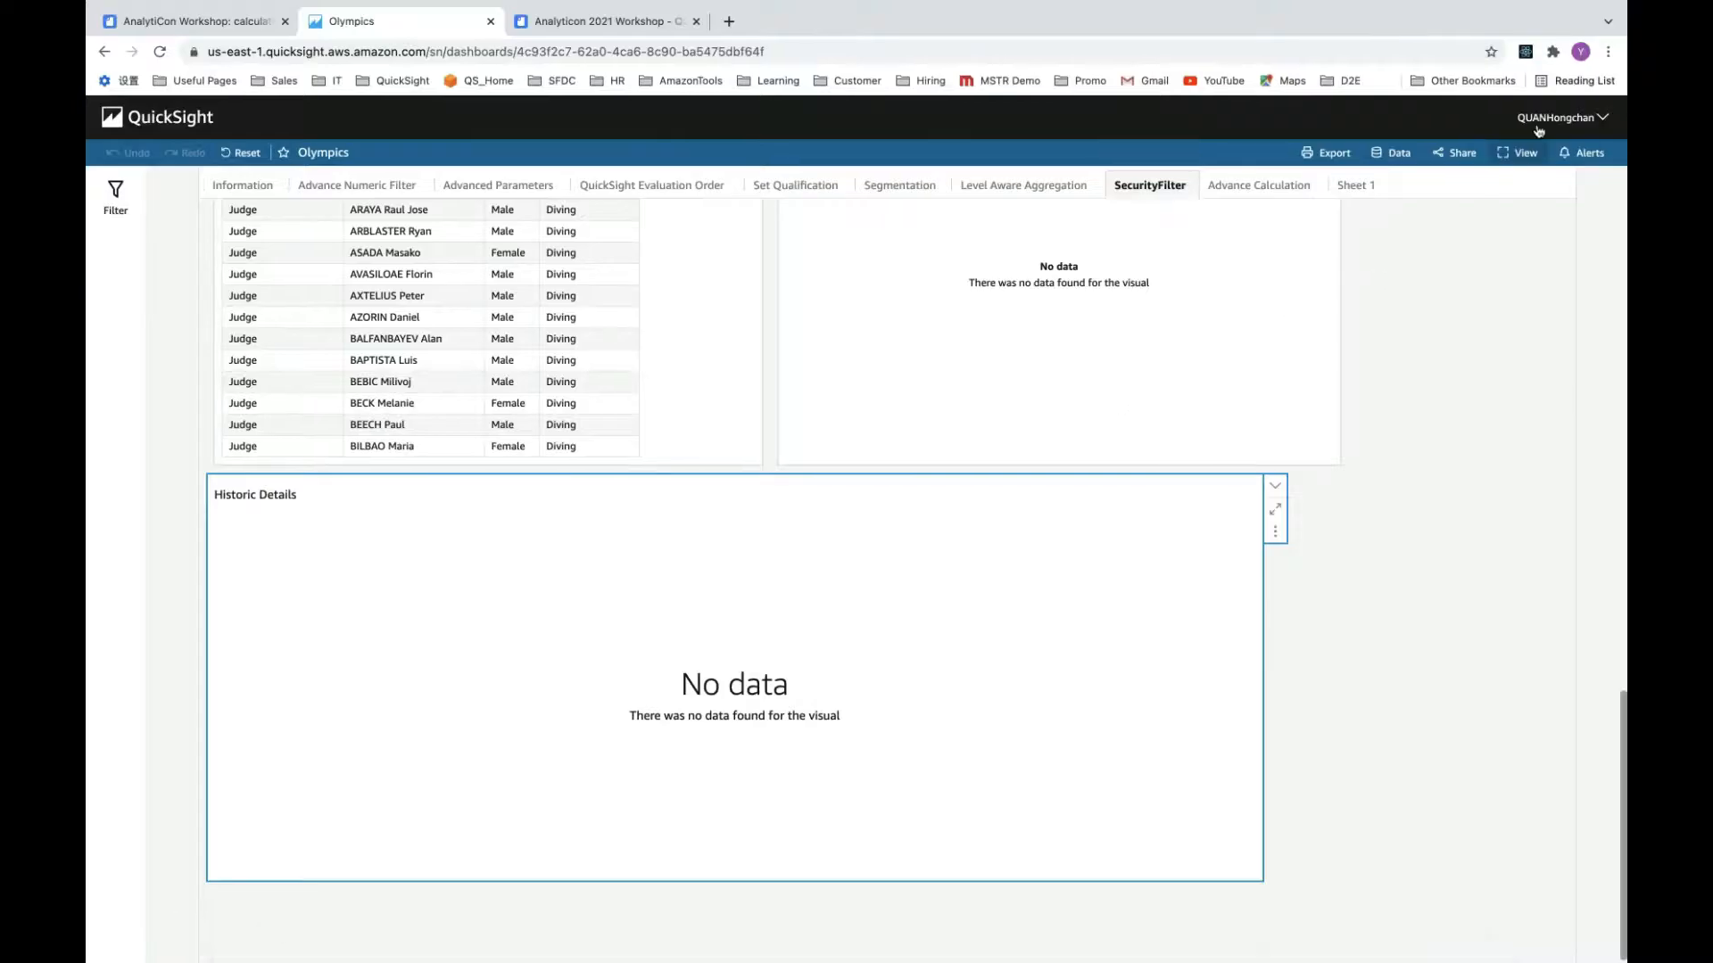
{"action": "left_click", "coordinate": [1550, 118]}
{"action": "left_click", "coordinate": [1464, 360]}
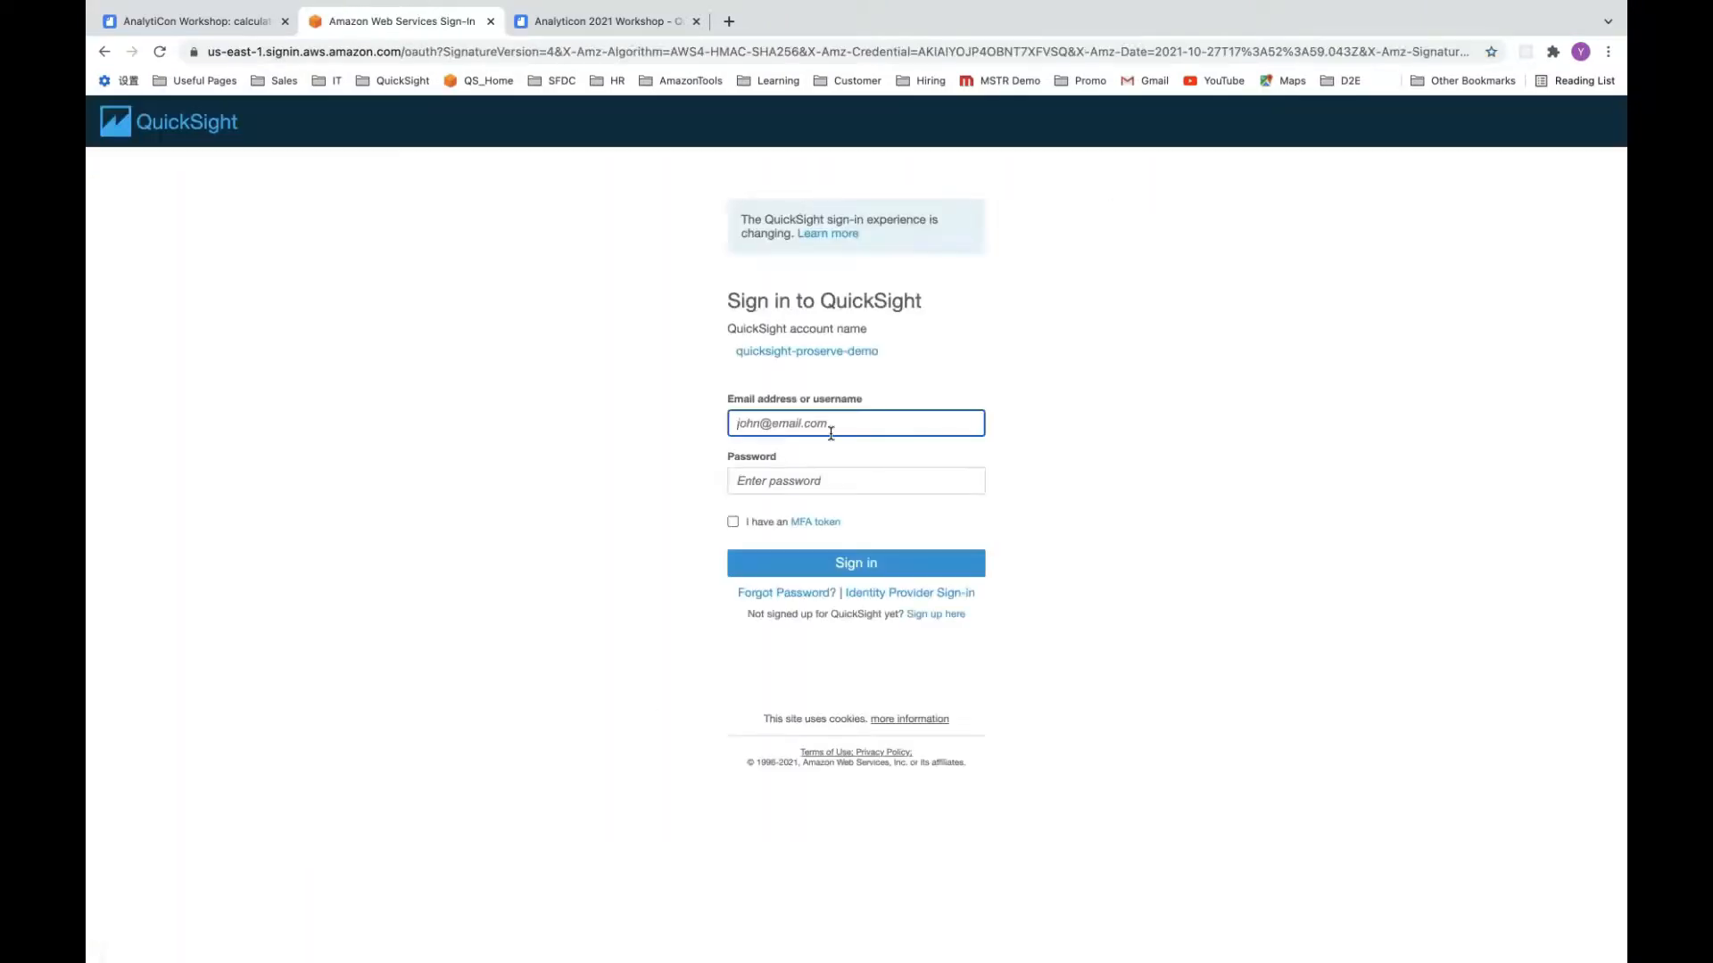
Step: Enter the diving judge's username in the QuickSight sign-in form and make the password field ready for entry
{"action": "type", "text": "G"}
{"action": "left_click", "coordinate": [814, 460]}
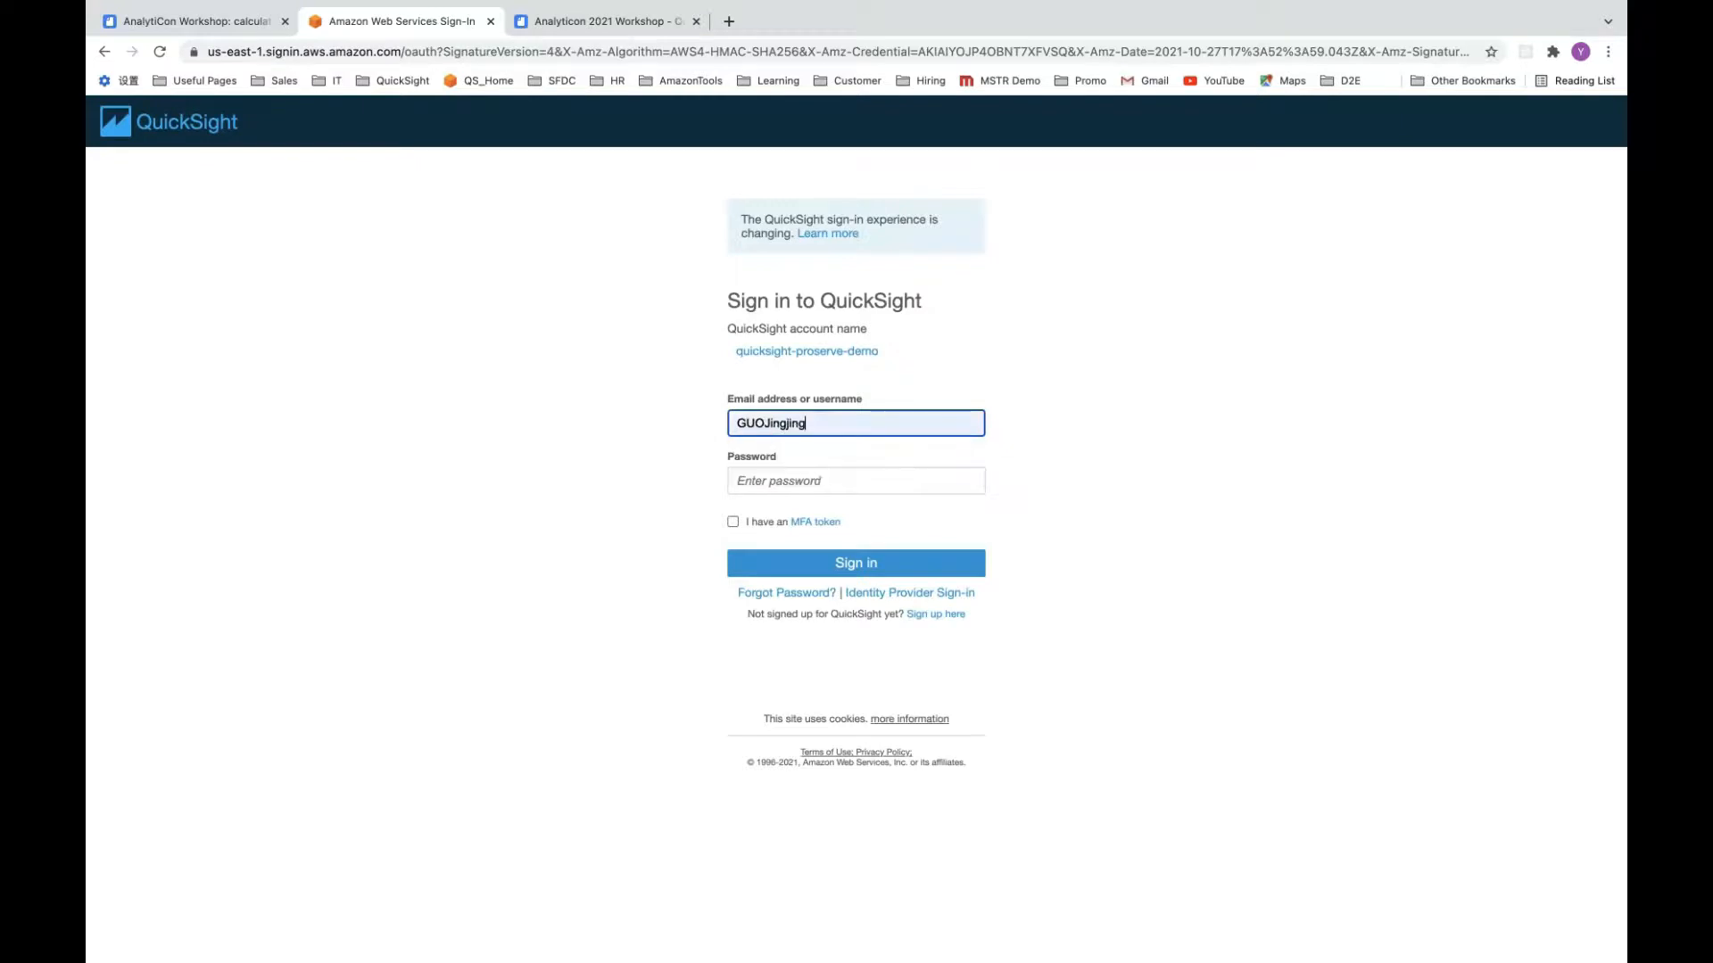
{"action": "left_click", "coordinate": [766, 489]}
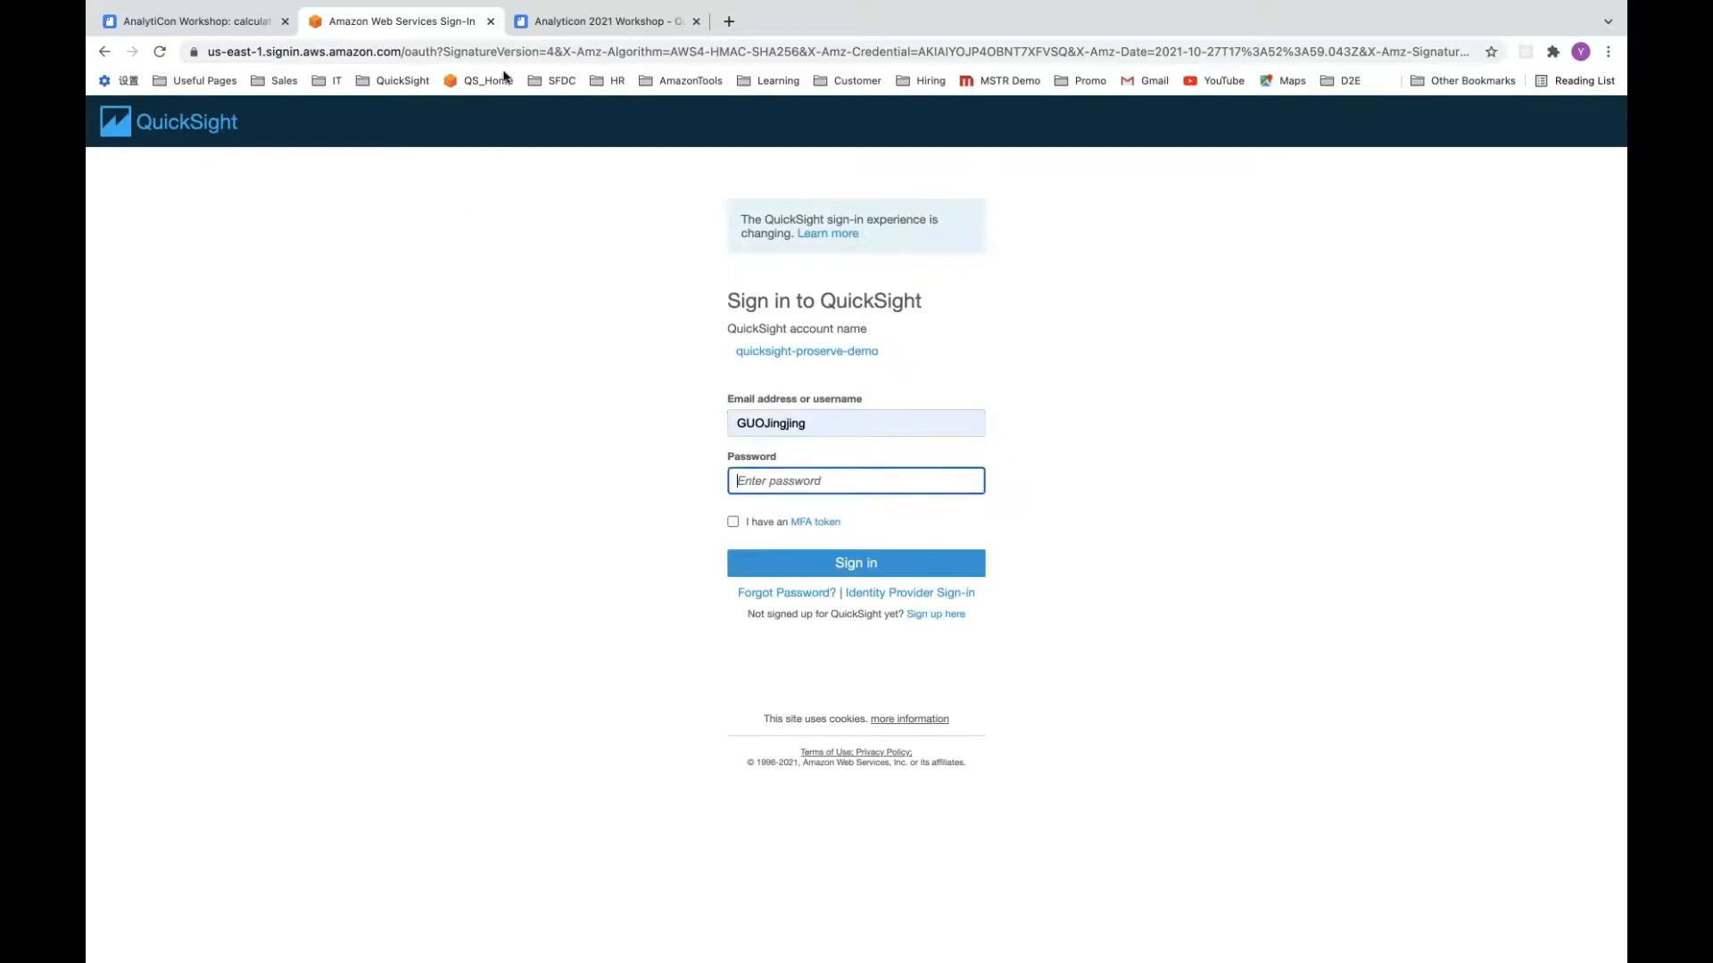
{"action": "left_click", "coordinate": [225, 27]}
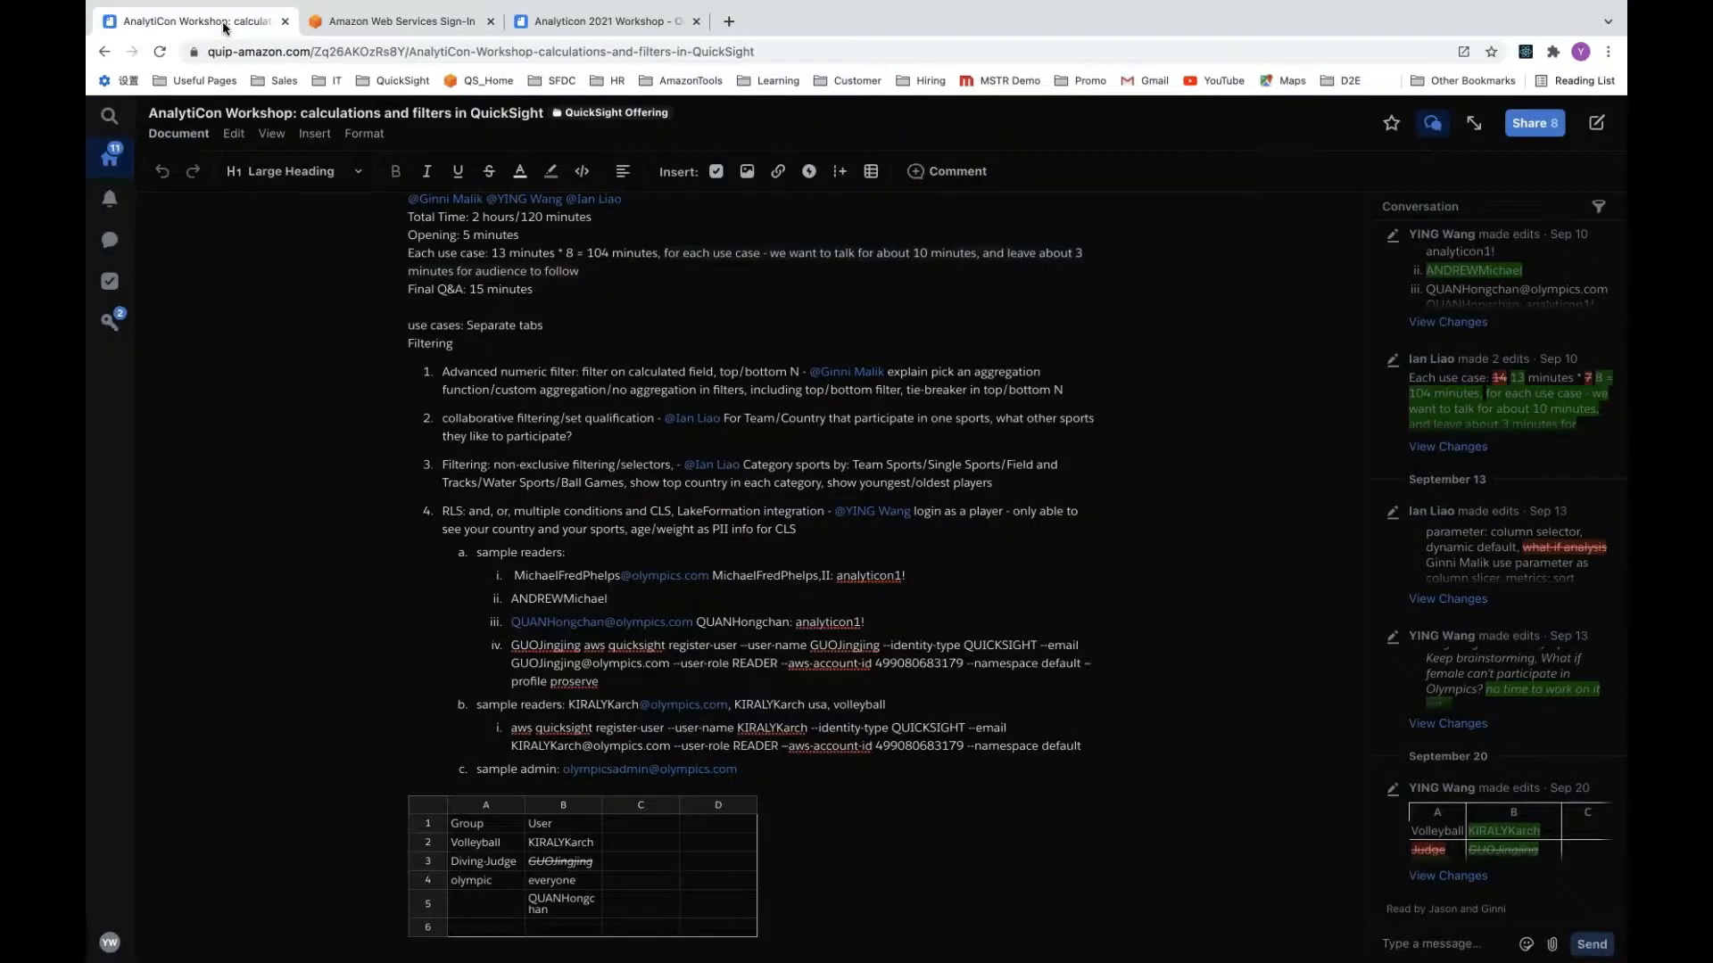
{"action": "left_click", "coordinate": [390, 15]}
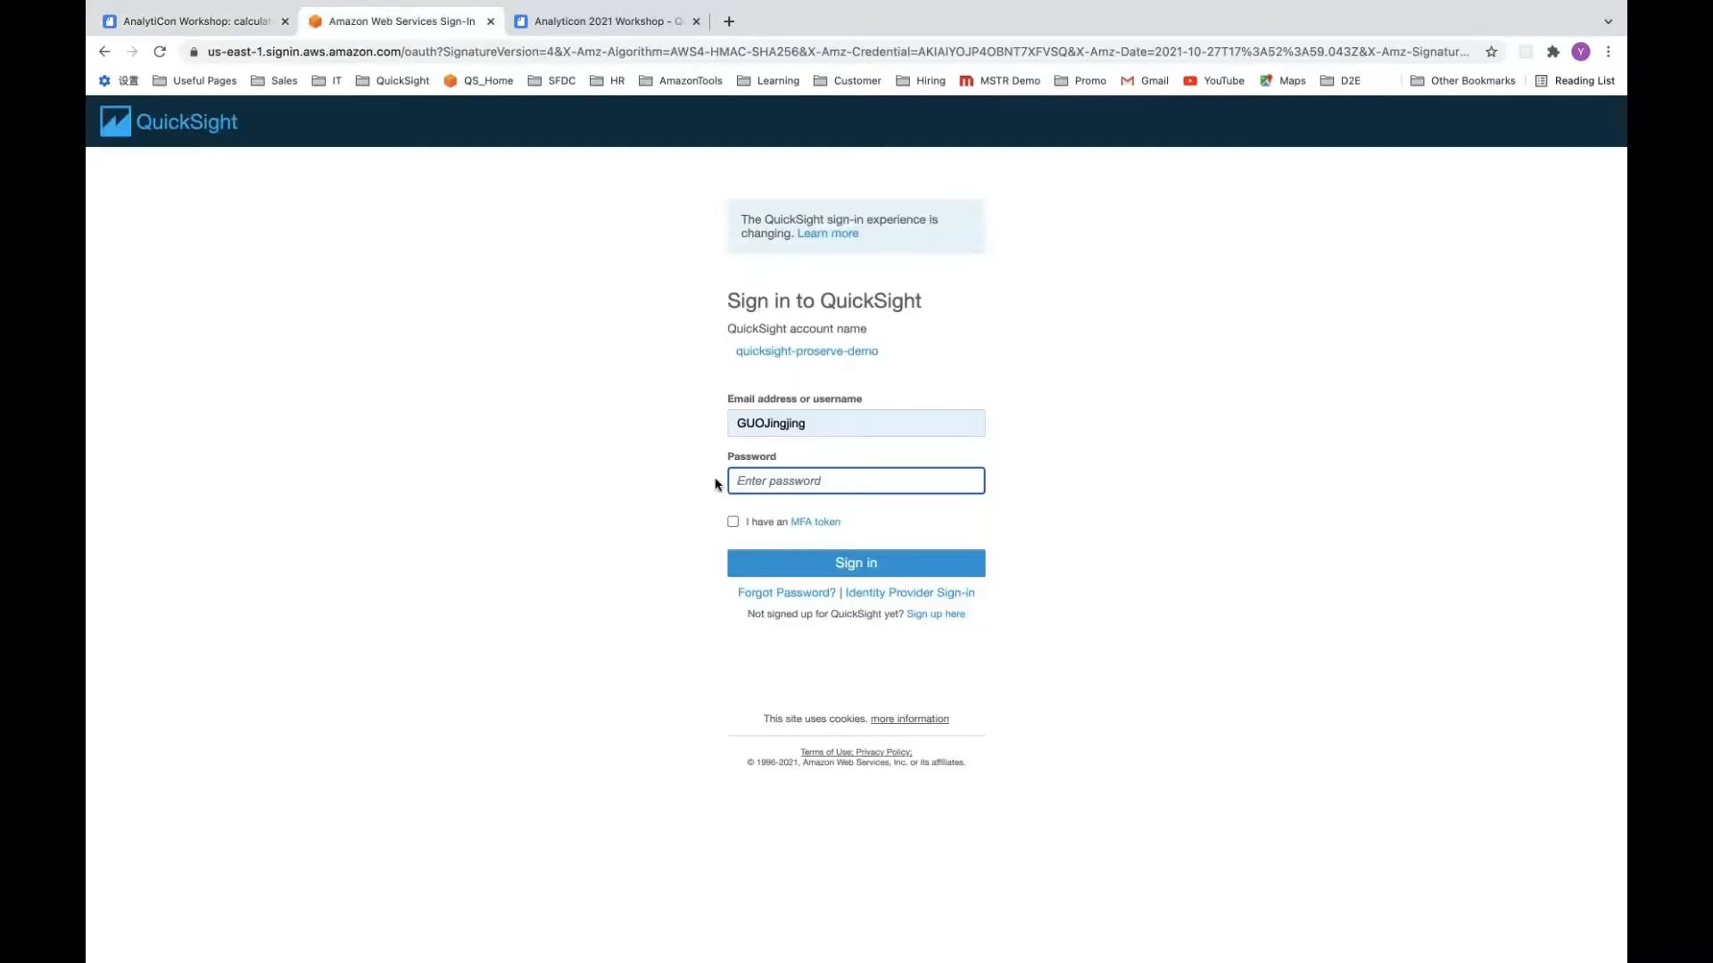
{"action": "key", "text": "ctrl+v"}
{"action": "key", "text": "ctrl+a"}
{"action": "key", "text": "BackSpace"}
Step: Copy the account password from the AnalytiCon Workshop document, paste it into the password field and sign in as the diving judge
{"action": "left_click", "coordinate": [253, 27]}
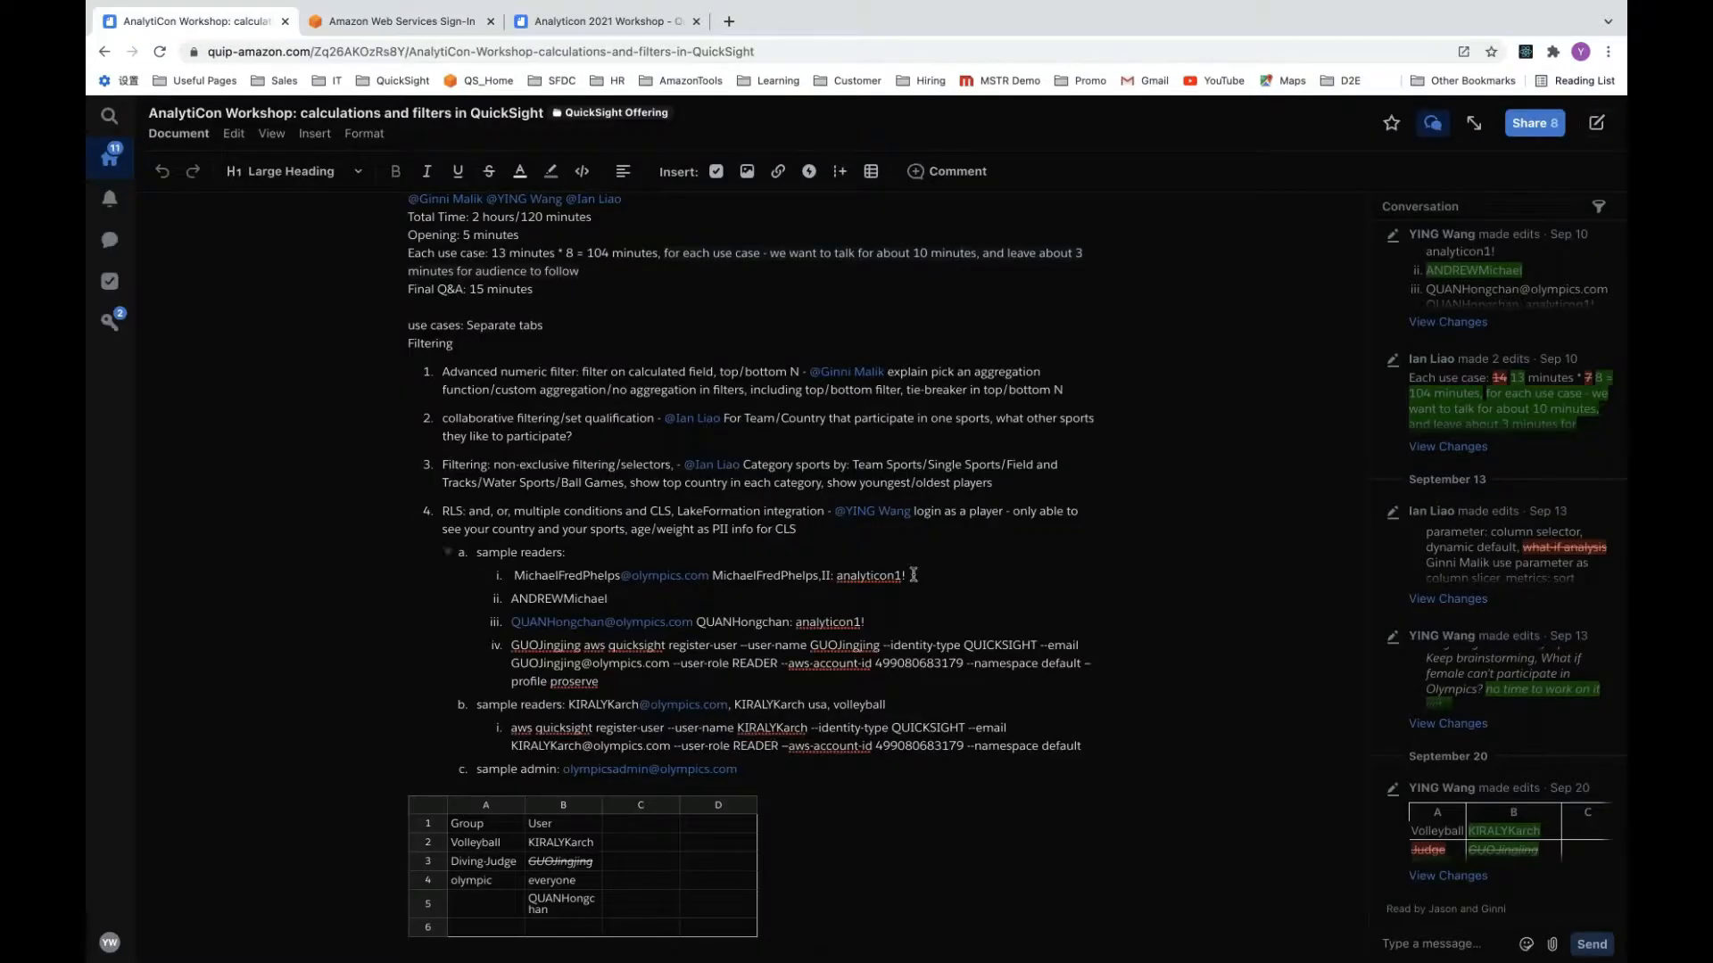
{"action": "left_click_drag", "start_coordinate": [913, 575], "coordinate": [837, 575]}
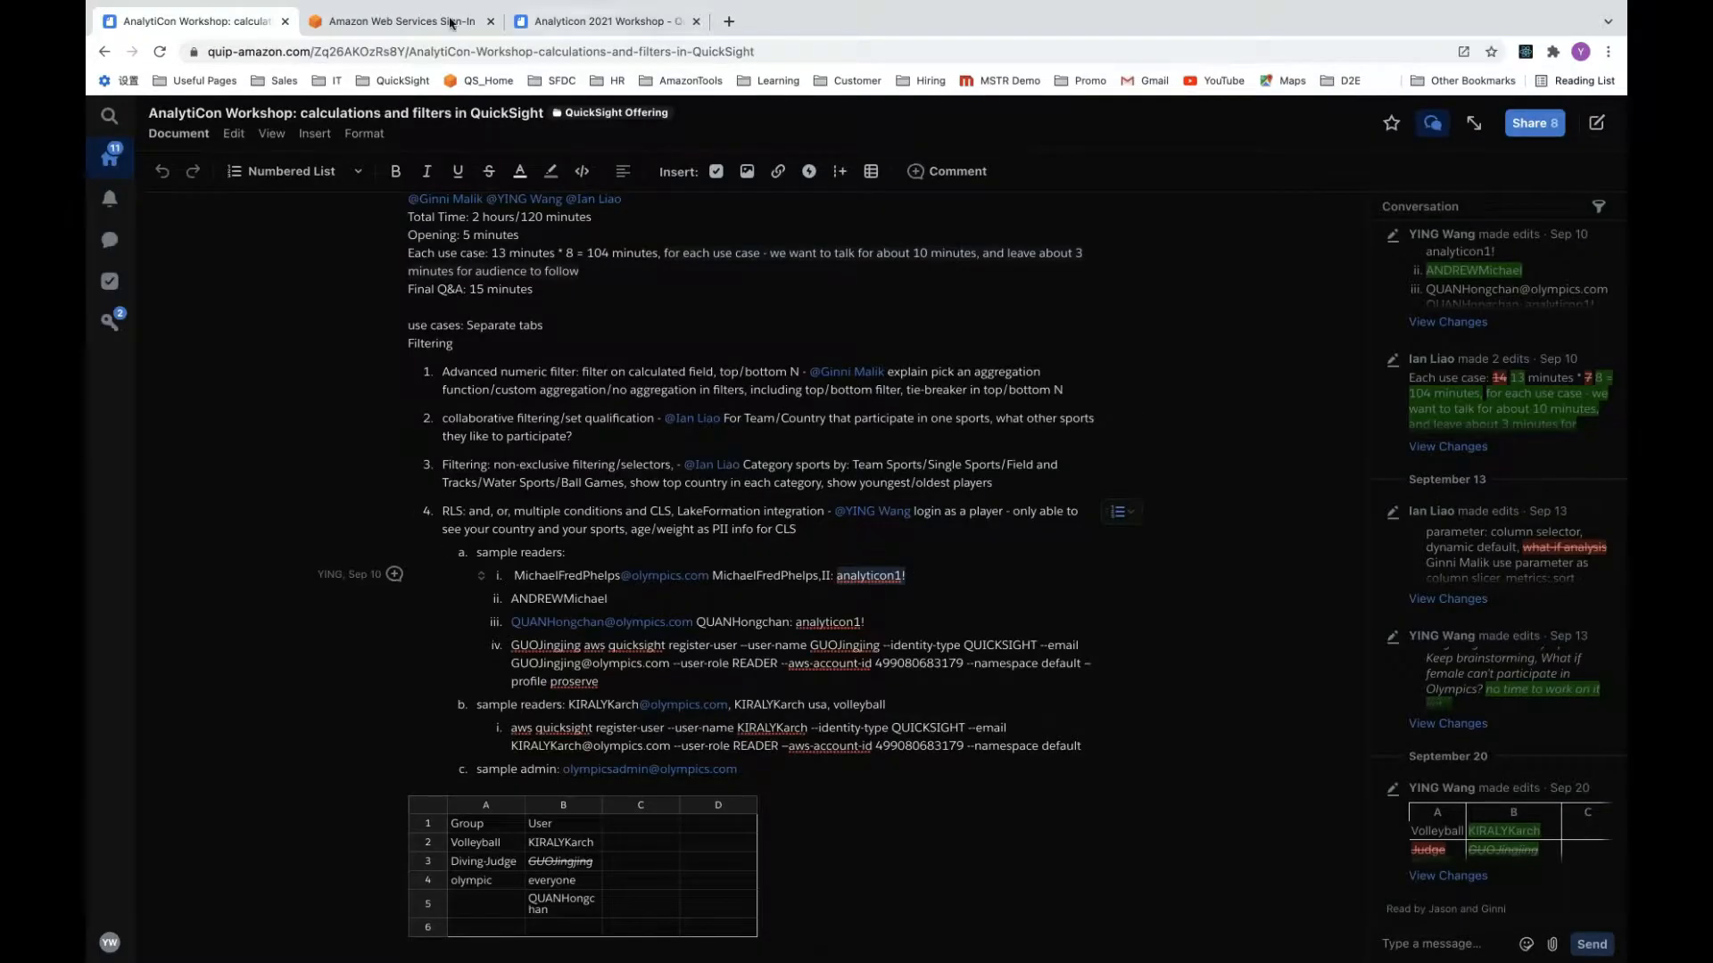
{"action": "left_click", "coordinate": [451, 24]}
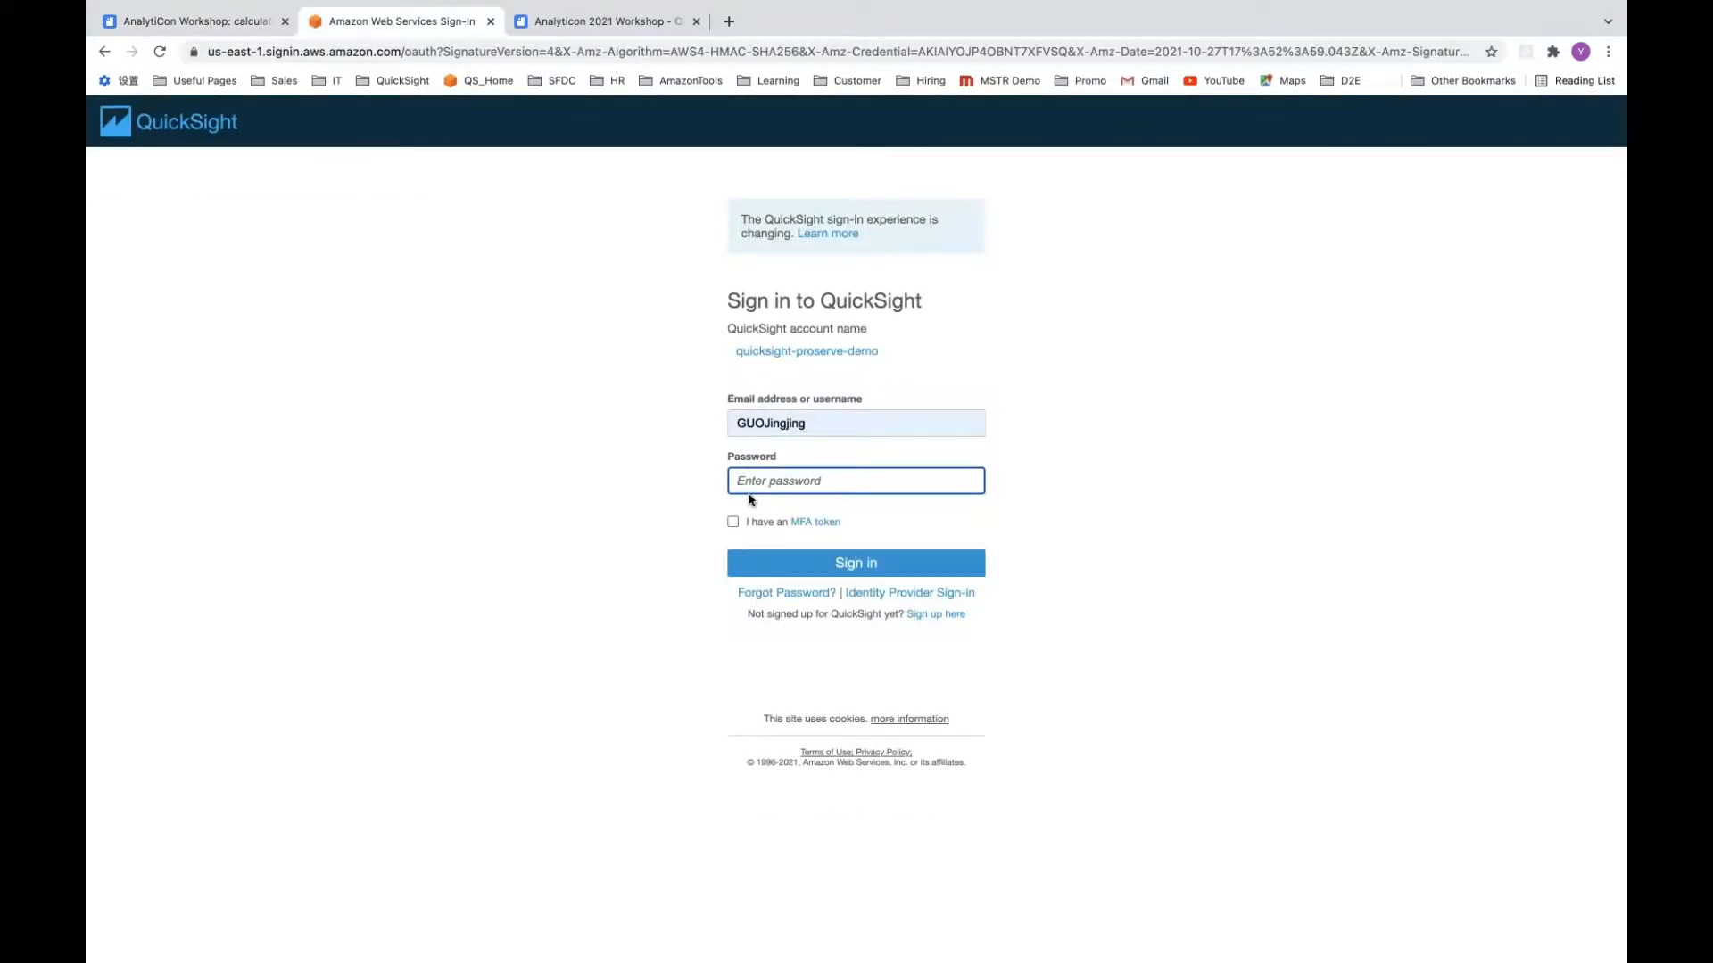
{"action": "key", "text": "super+v"}
{"action": "left_click", "coordinate": [803, 568]}
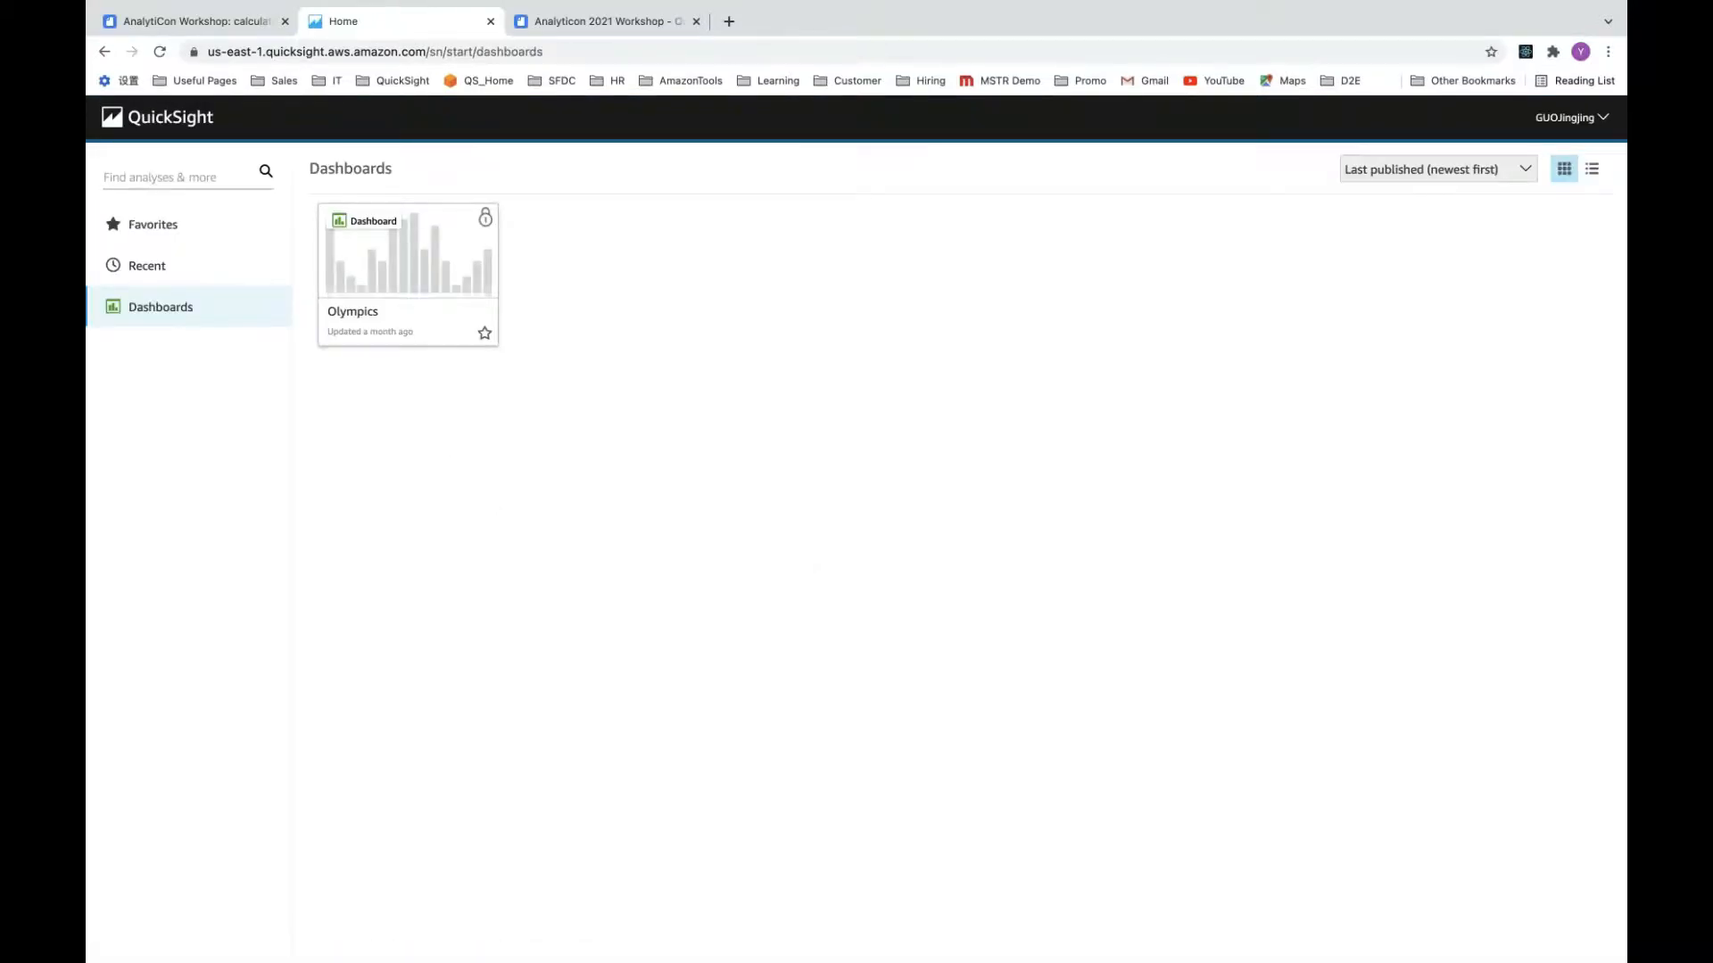
Step: Open the Olympics dashboard and examine the 2021 athlete, tech official and coach tables and the Historic Details table on the SecurityFilter sheet
{"action": "left_click", "coordinate": [407, 264]}
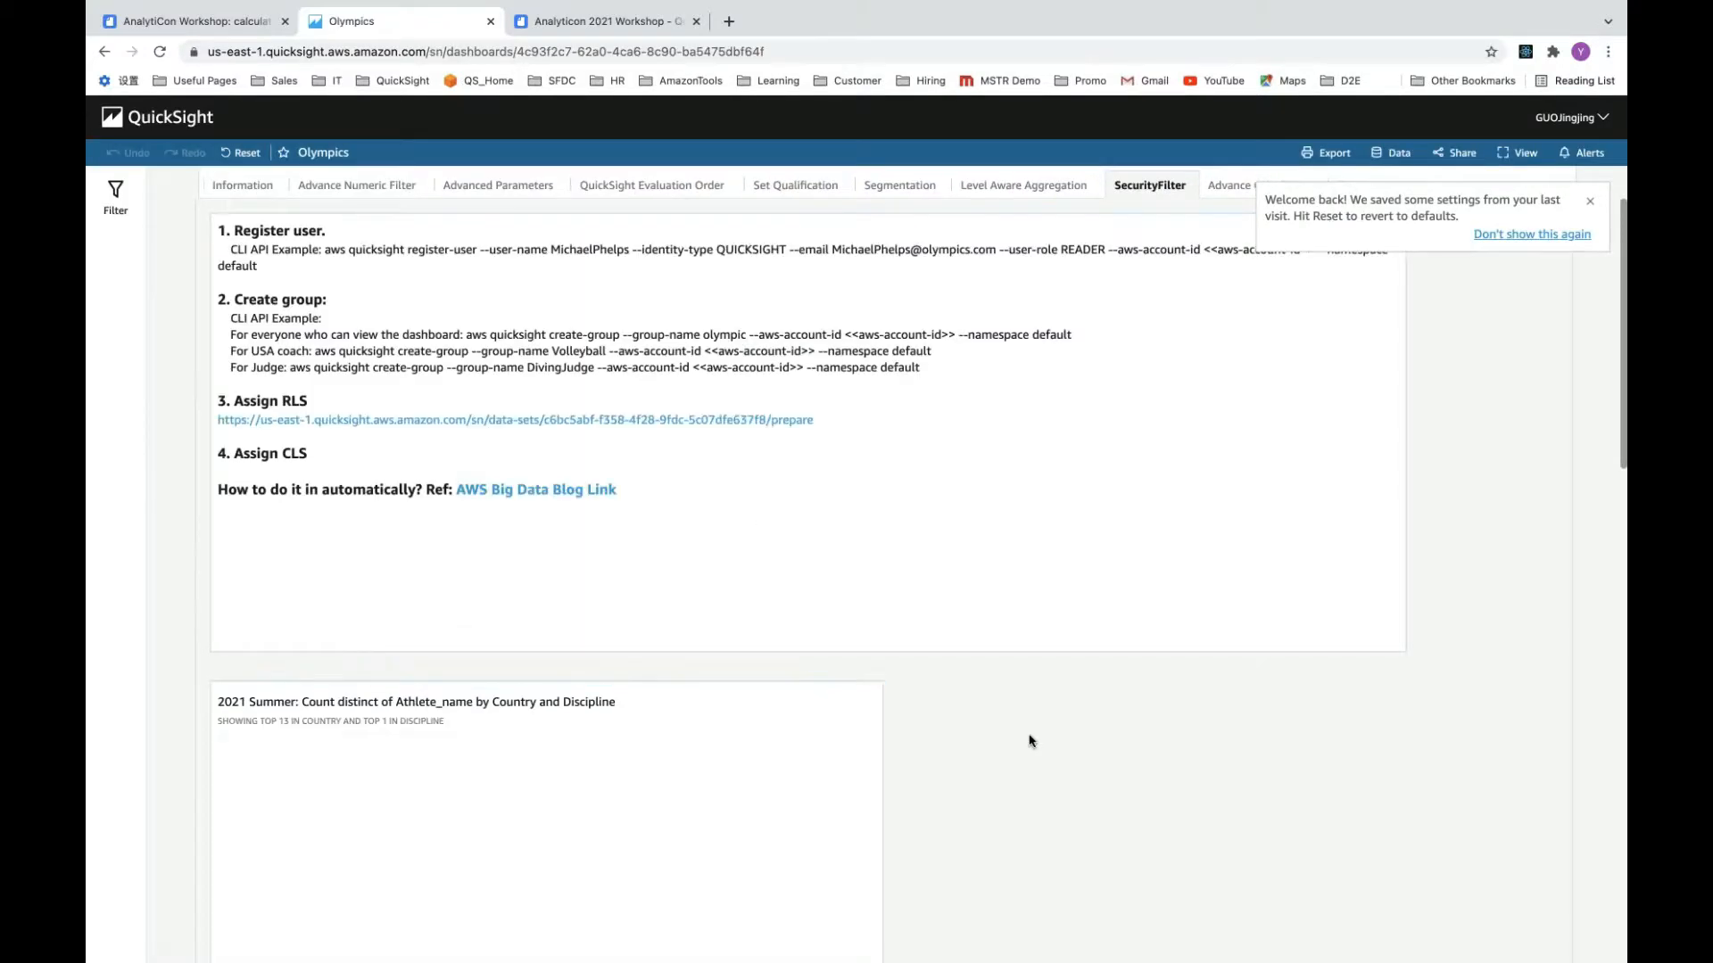
{"action": "scroll", "coordinate": [1026, 738], "scroll_direction": "down", "scroll_amount": 5}
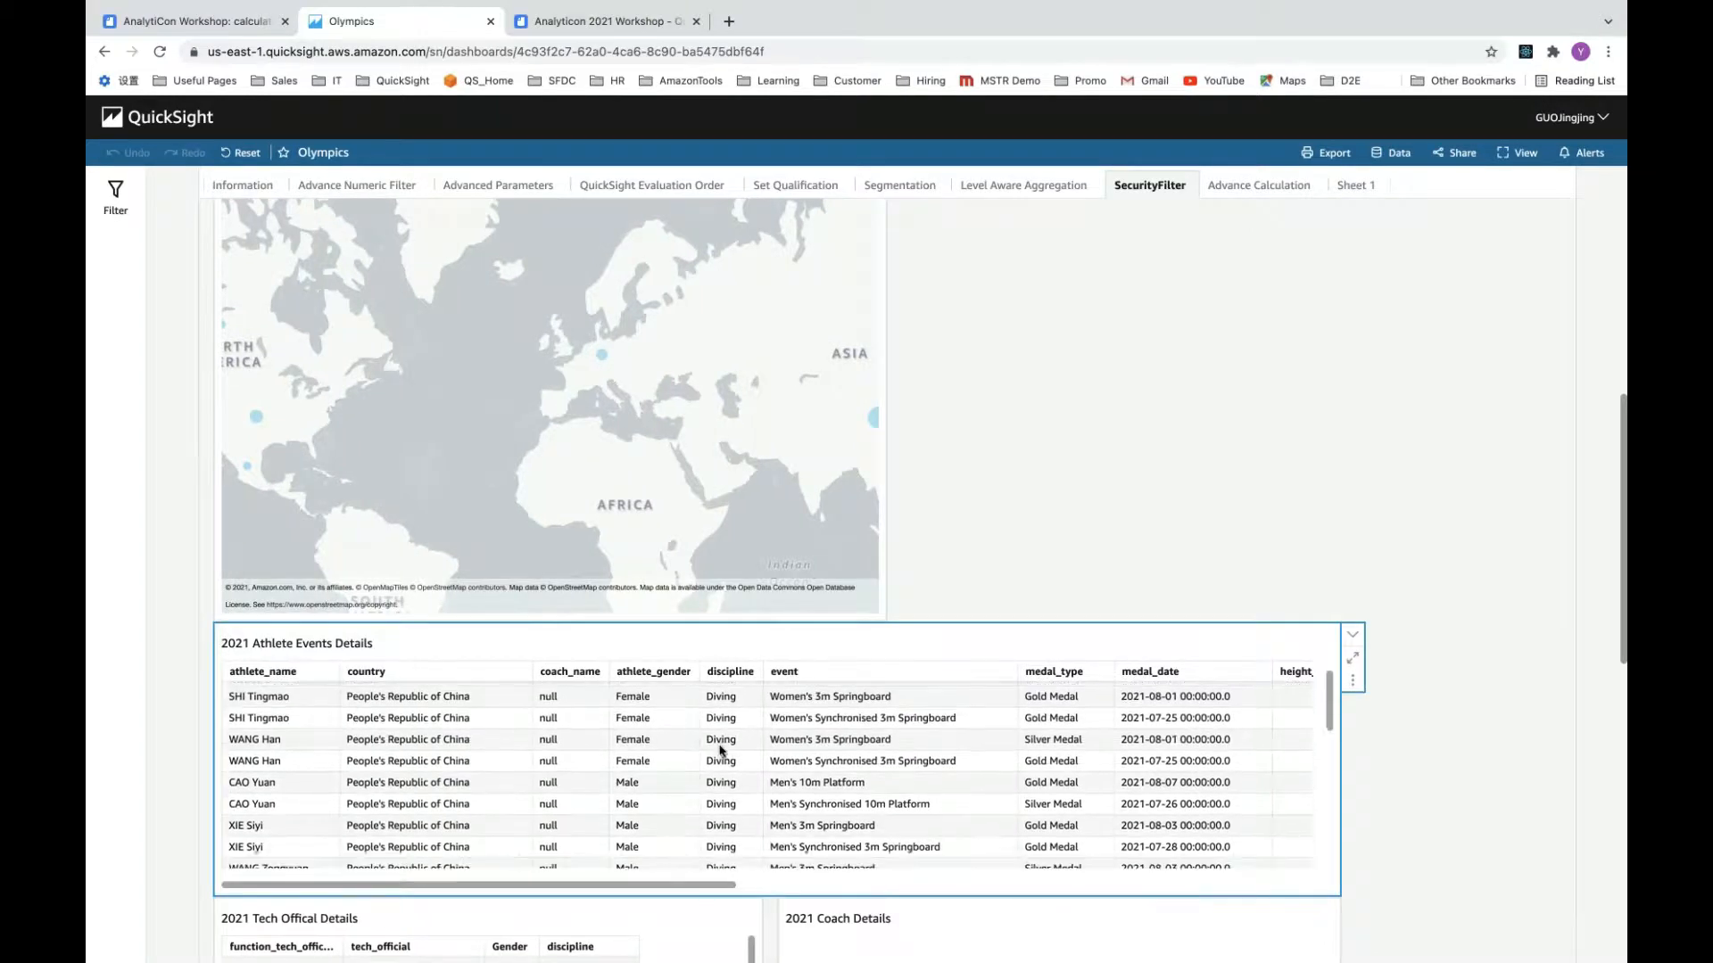
{"action": "scroll", "coordinate": [737, 760], "scroll_direction": "down", "scroll_amount": 4}
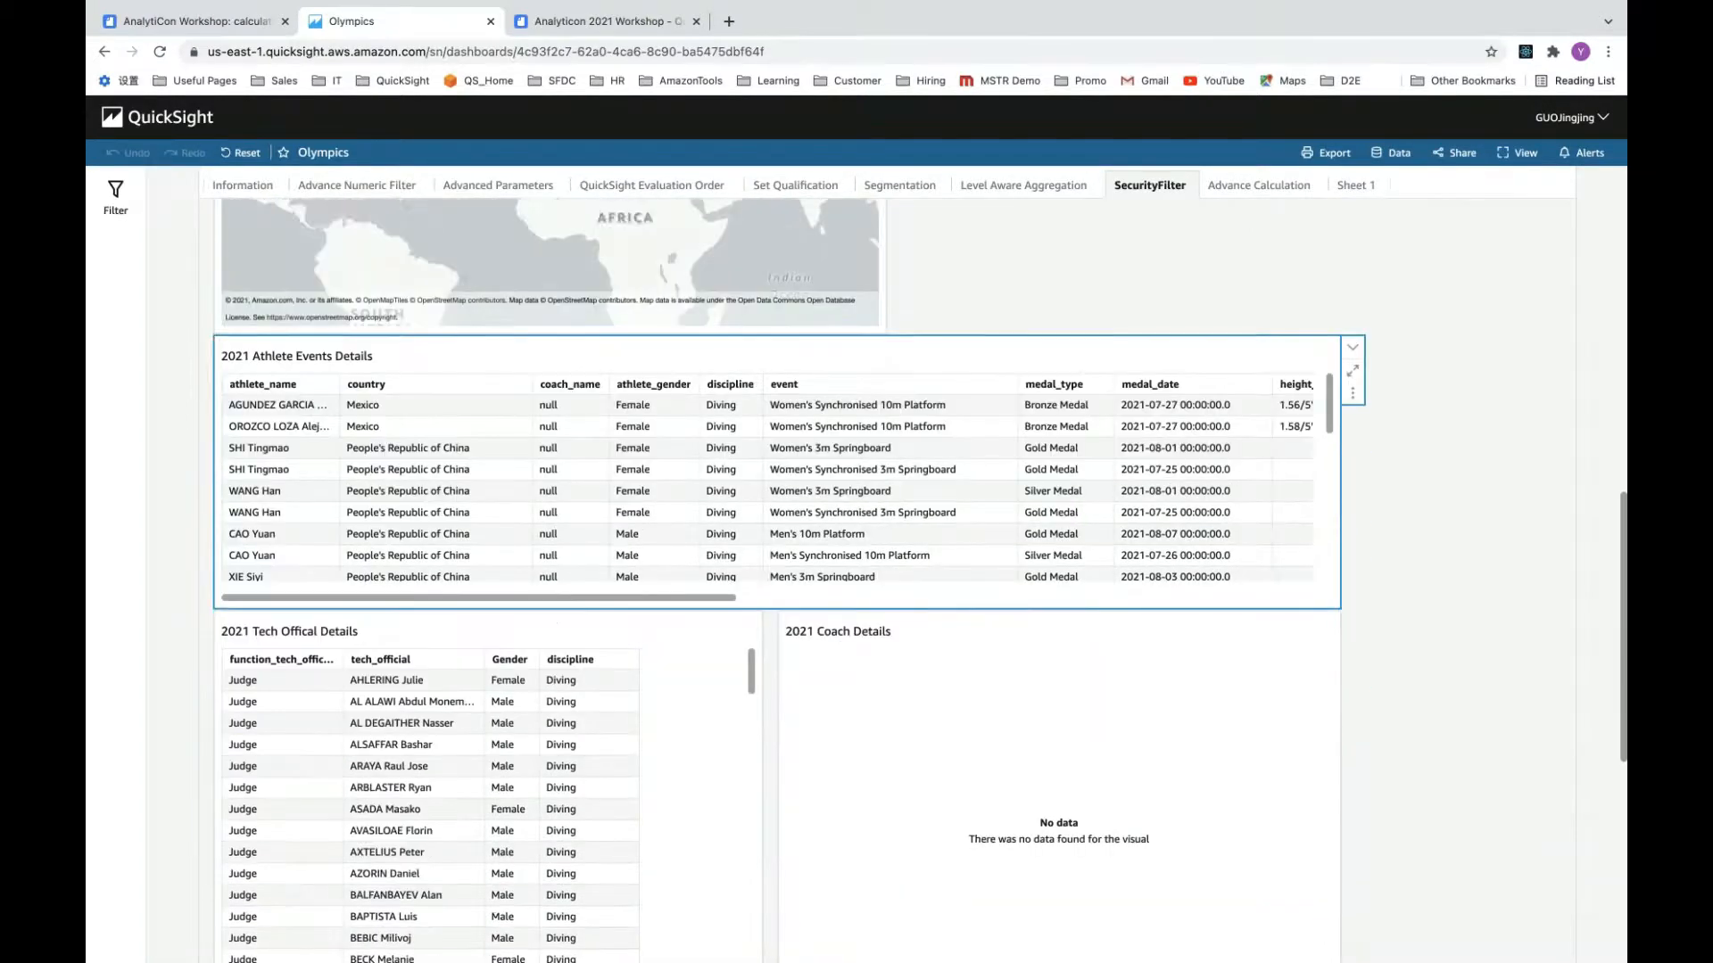
{"action": "scroll", "coordinate": [896, 427], "scroll_direction": "down", "scroll_amount": 1}
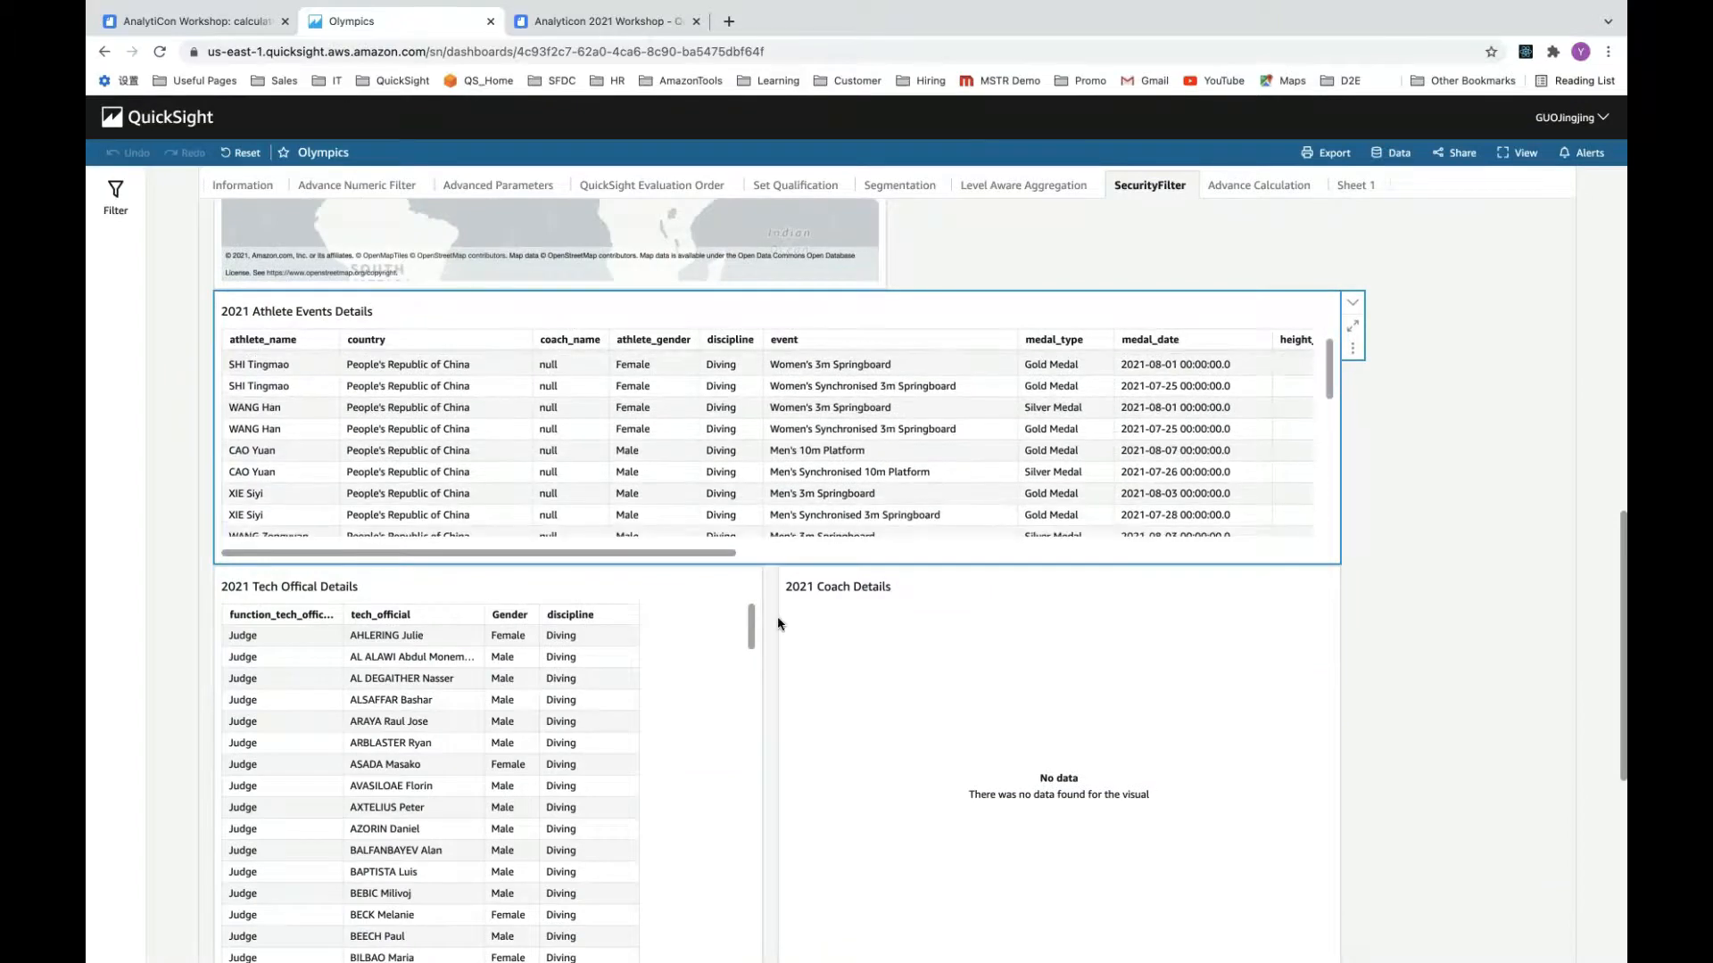
{"action": "scroll", "coordinate": [765, 627], "scroll_direction": "down", "scroll_amount": 2}
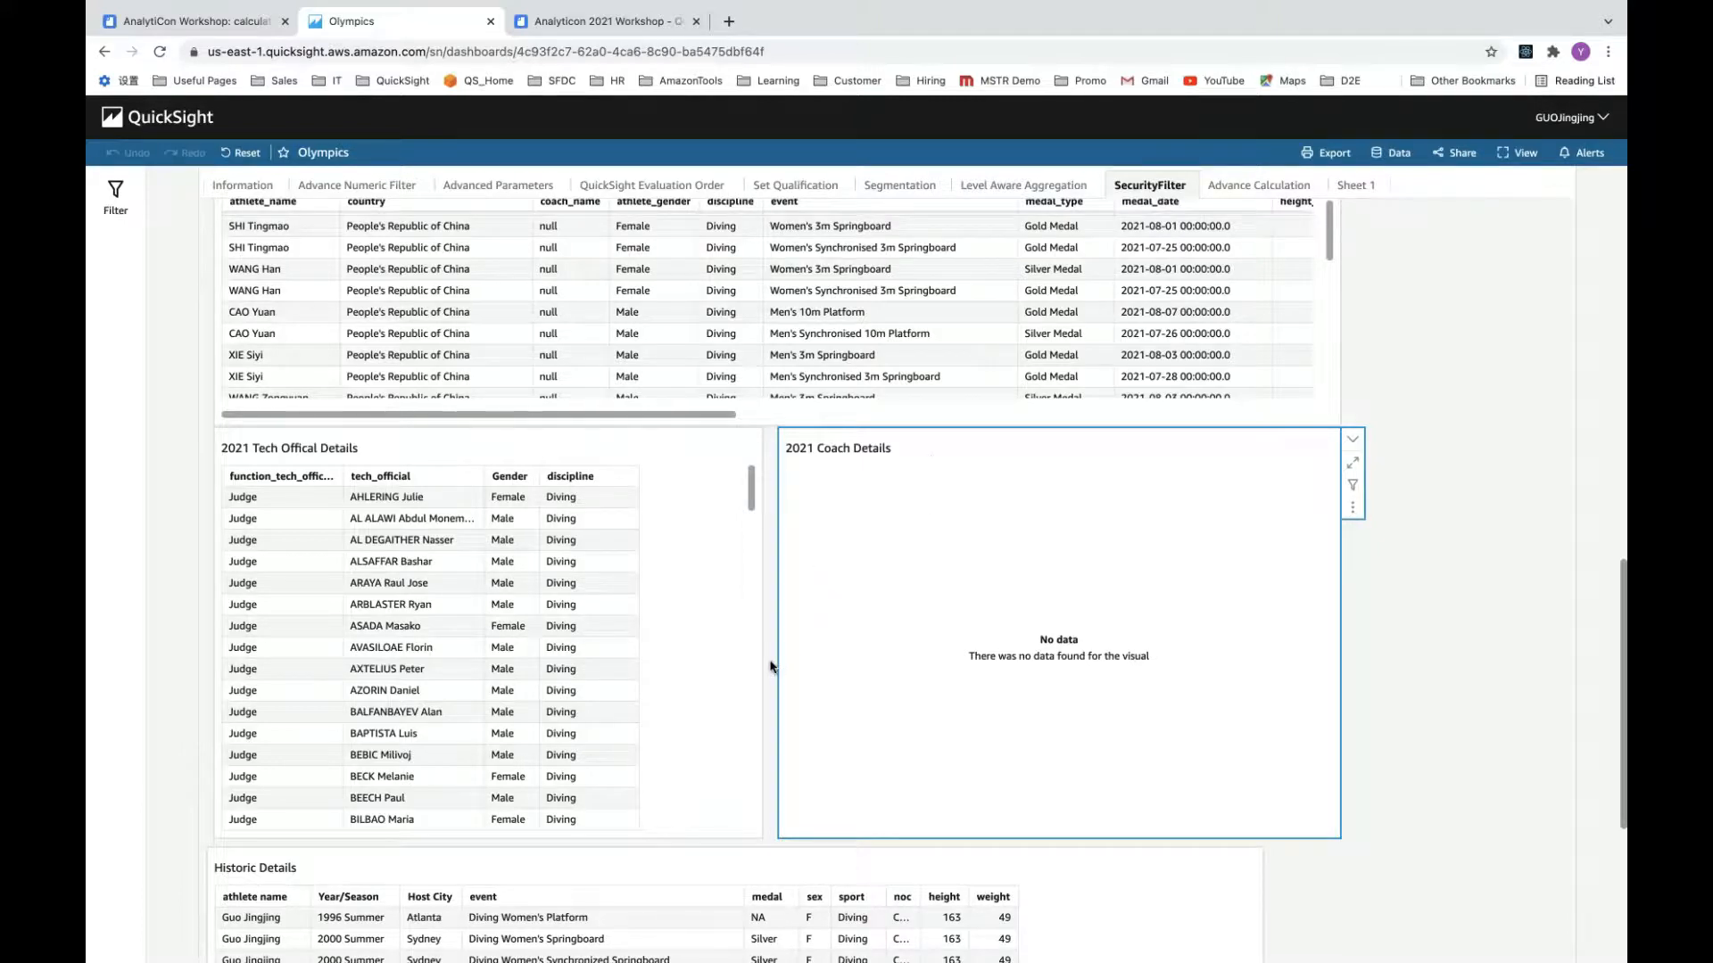
{"action": "scroll", "coordinate": [771, 666], "scroll_direction": "down", "scroll_amount": 3}
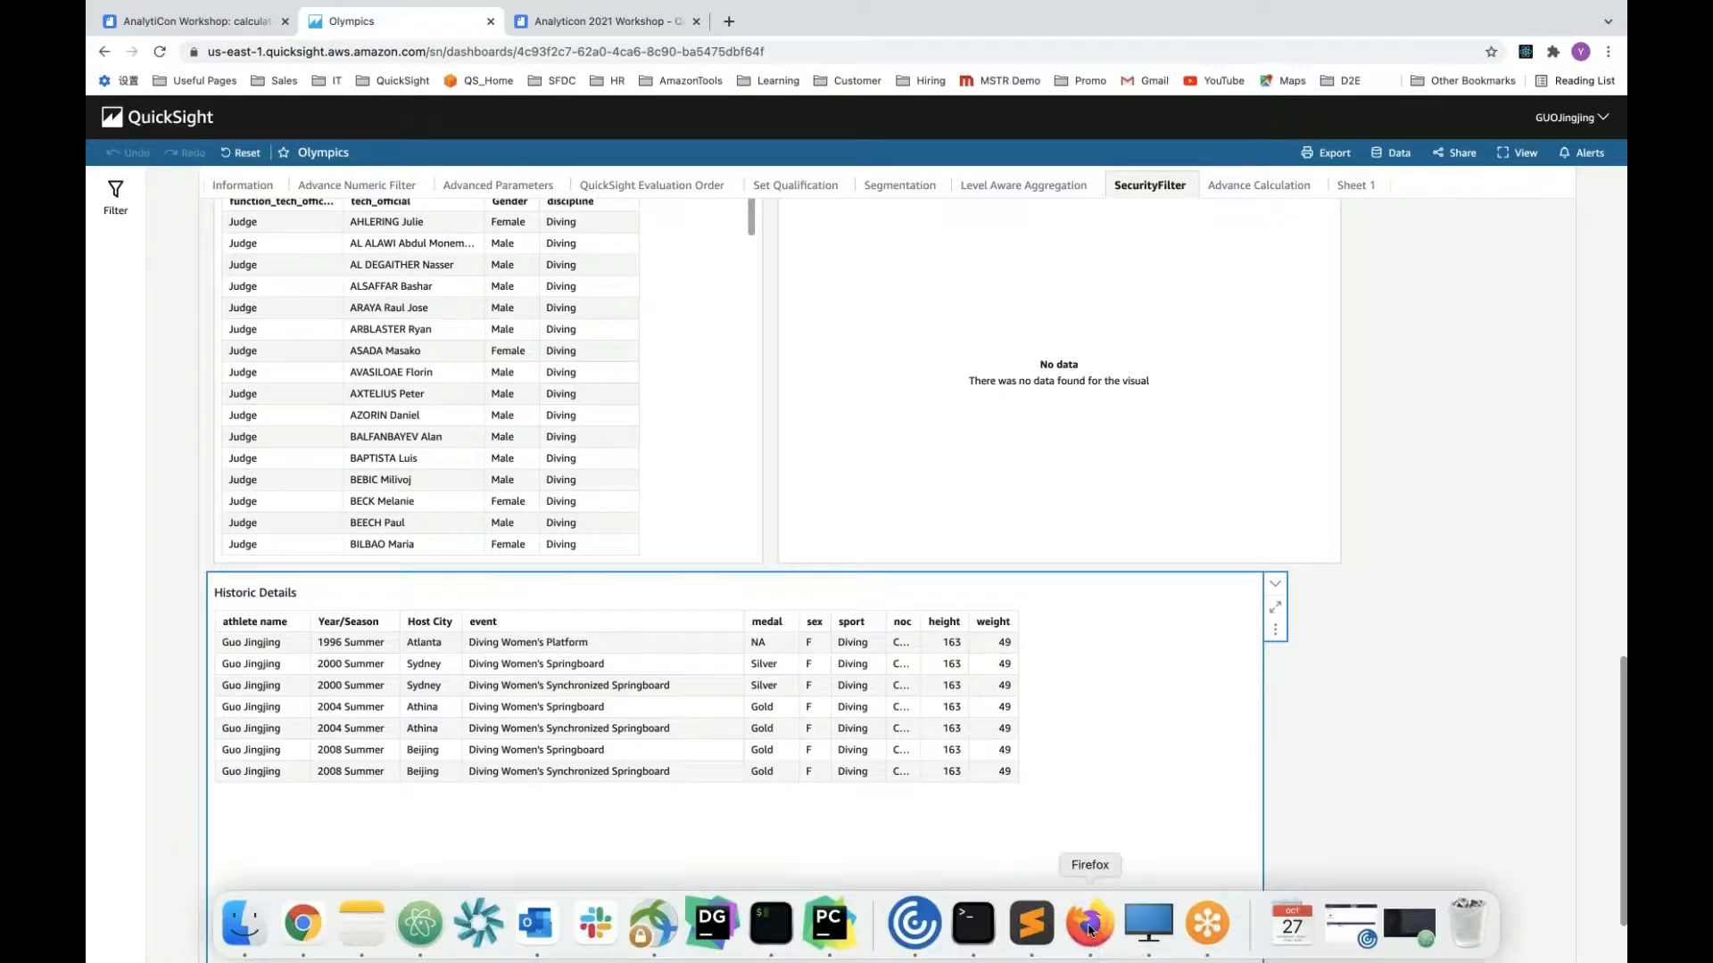
Step: In the history_olympic_RLS analysis in Firefox, disable the Diving-Judge GroupName filter and enable the filter group combining the coach's UserName or GroupName Volleyball
{"action": "left_click", "coordinate": [1090, 926]}
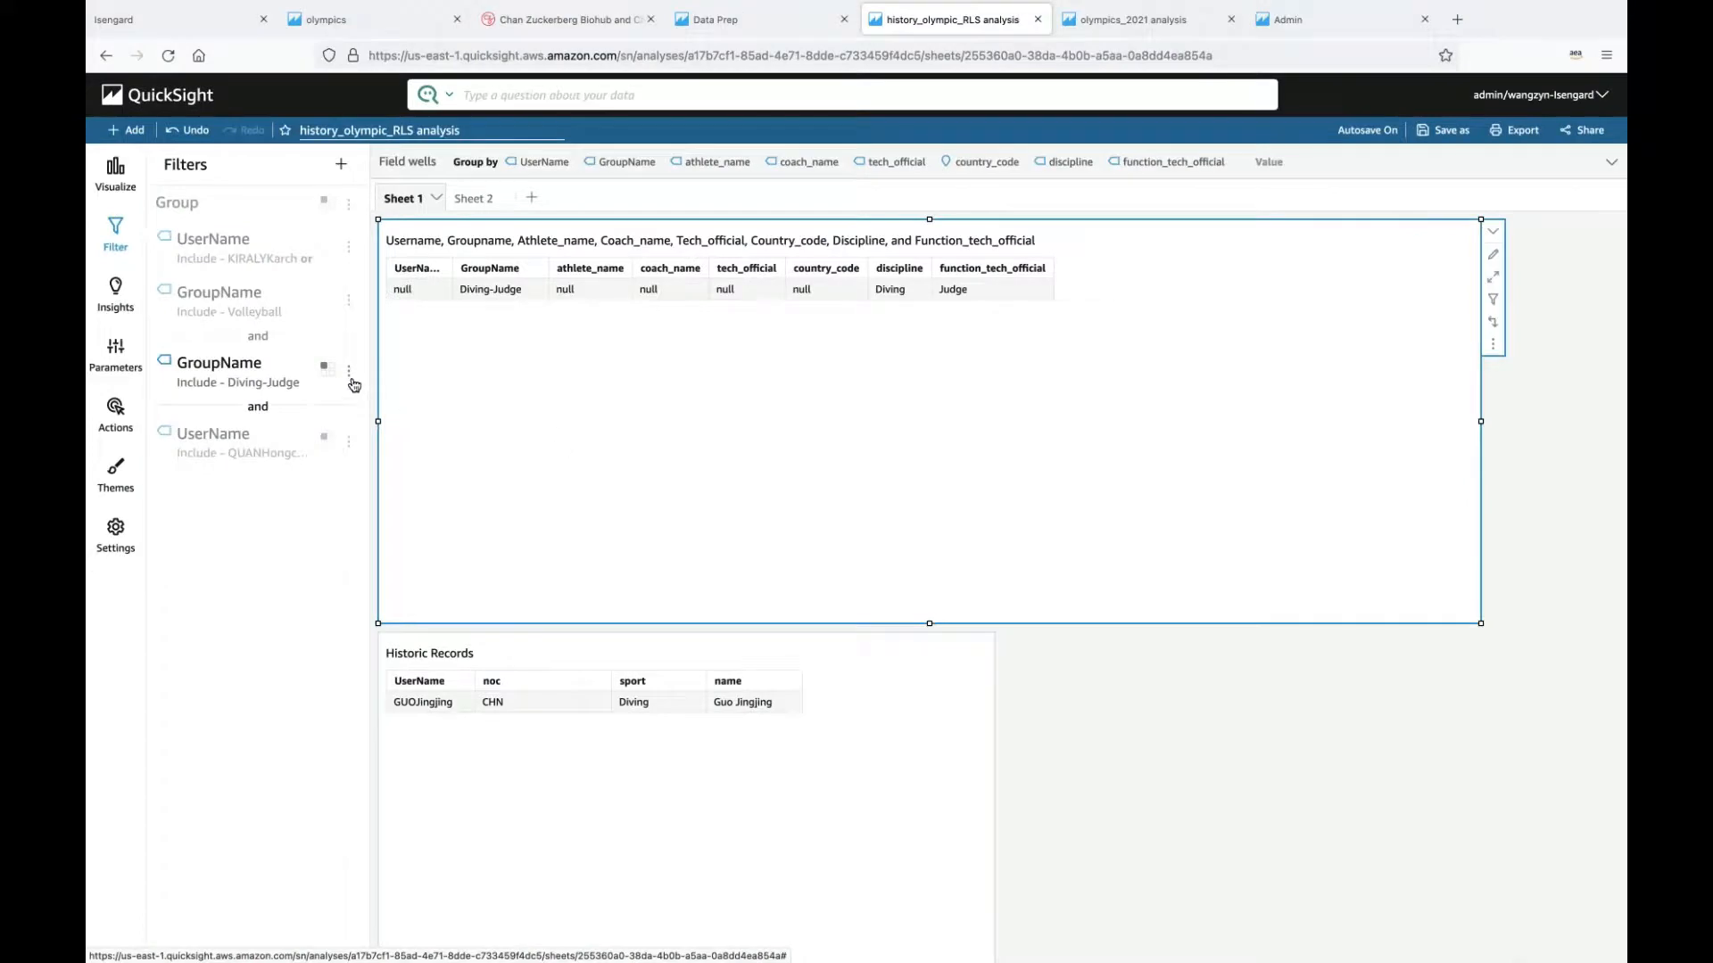
{"action": "left_click", "coordinate": [349, 371]}
{"action": "left_click", "coordinate": [380, 403]}
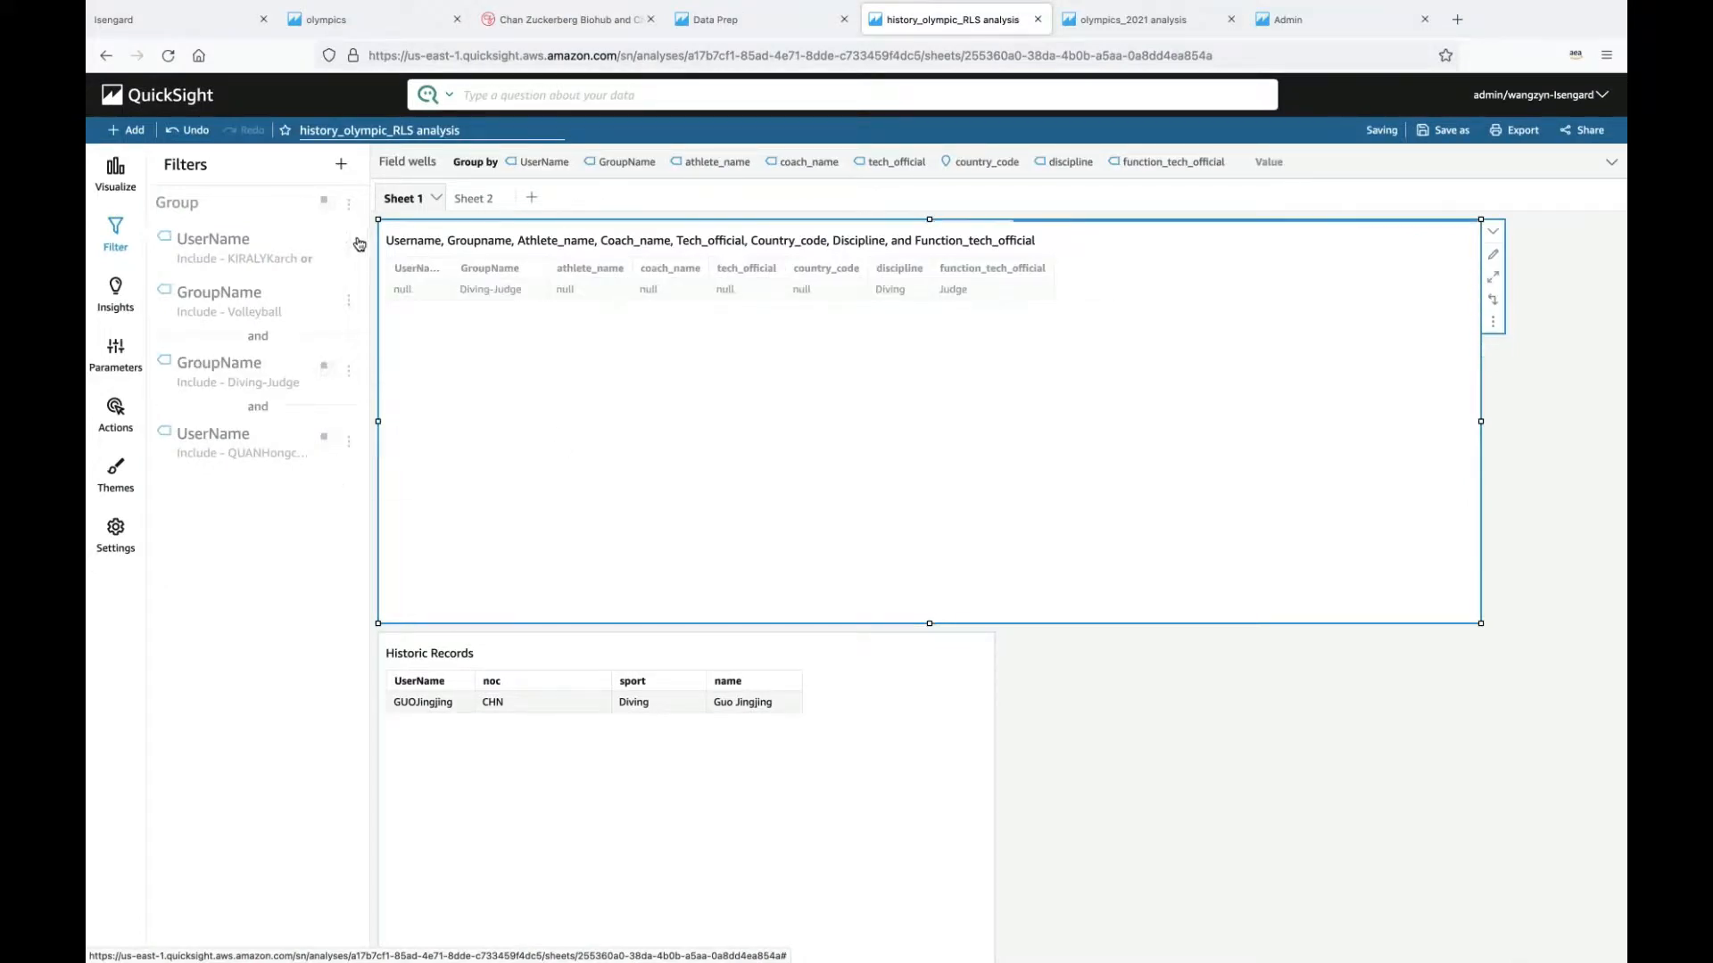
{"action": "left_click", "coordinate": [350, 207]}
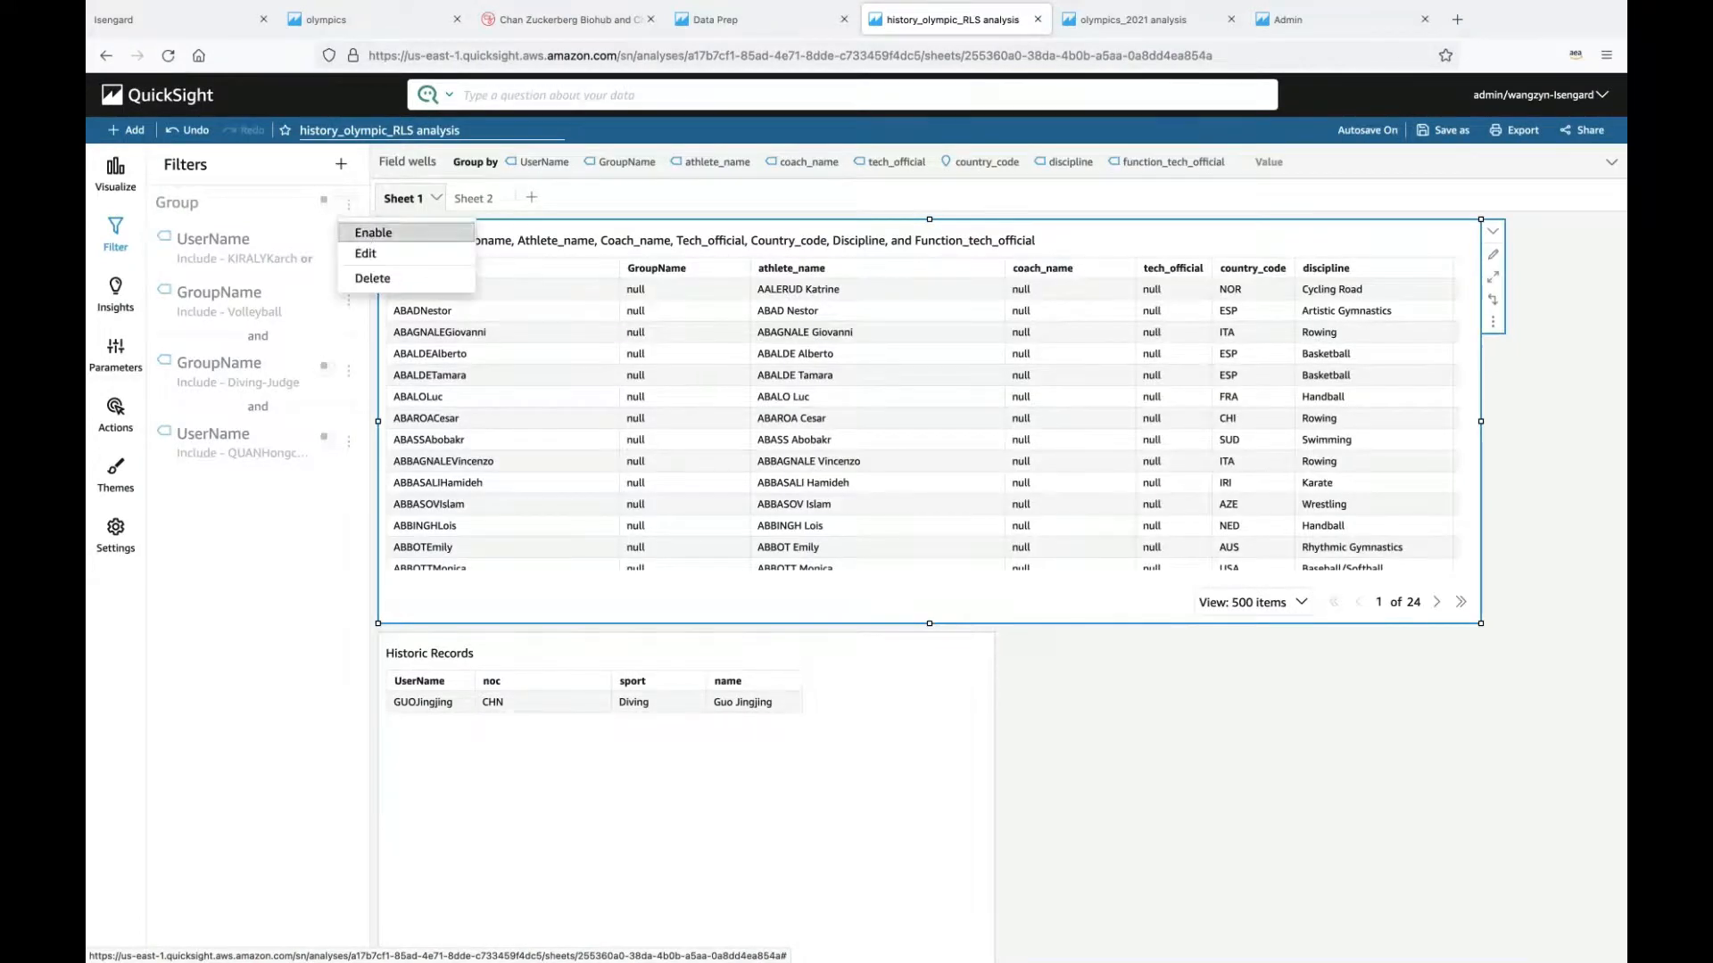
{"action": "left_click", "coordinate": [373, 230]}
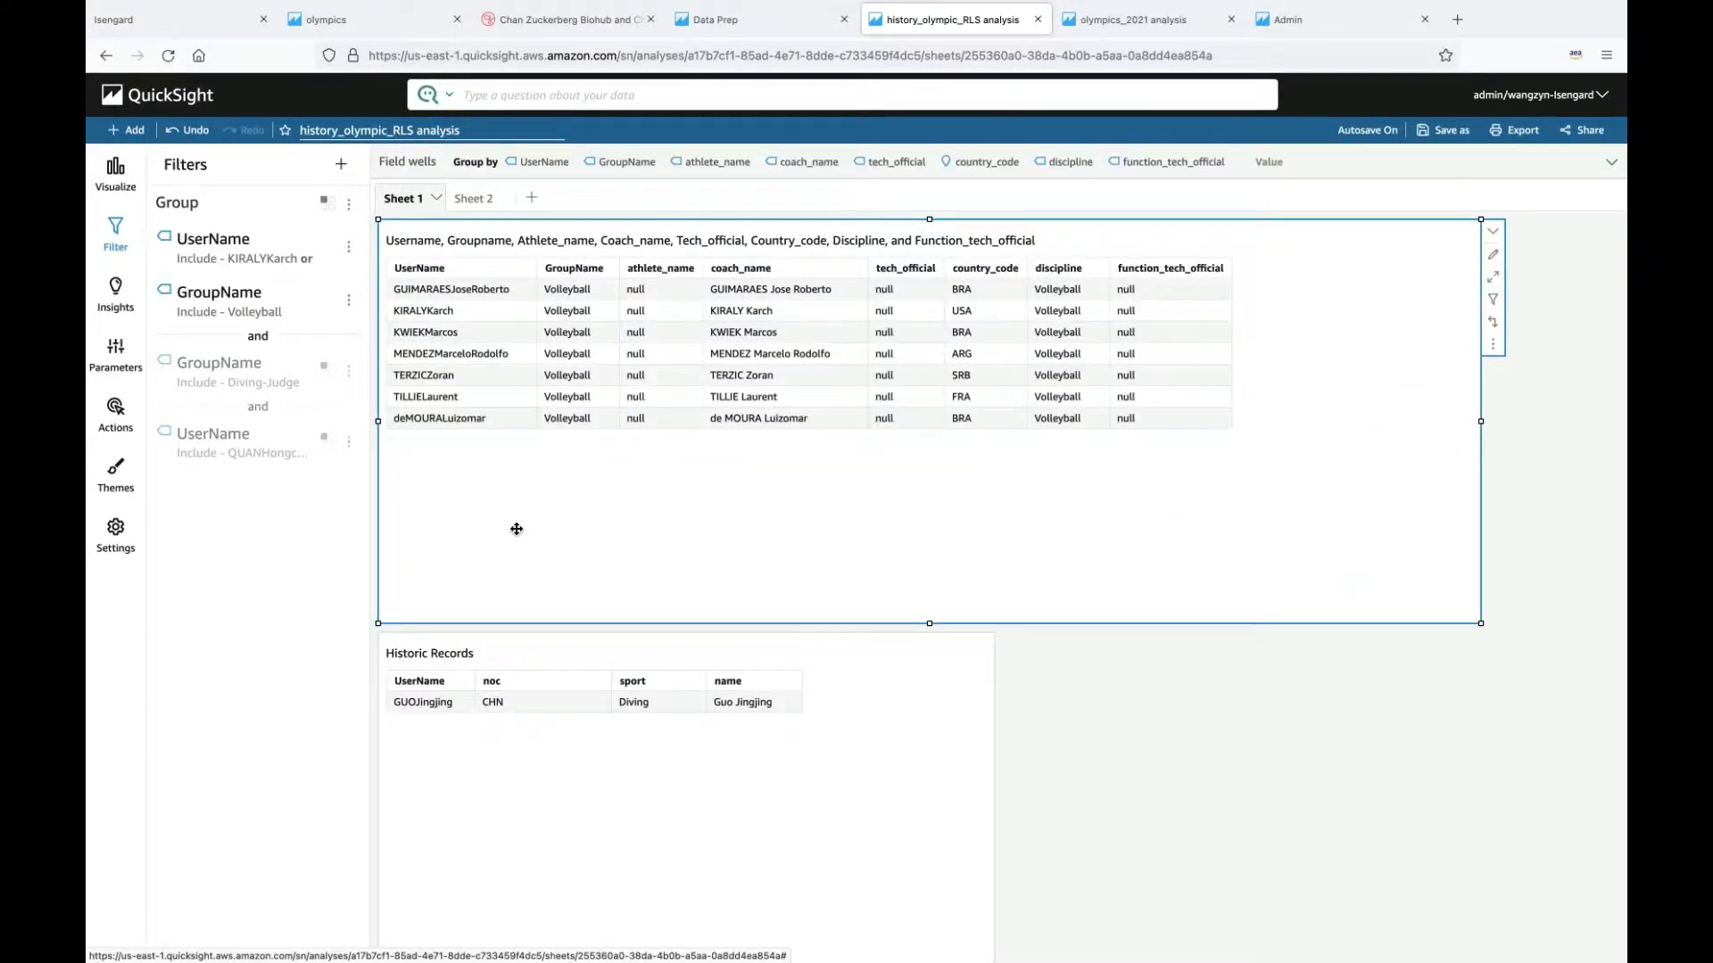
Step: Examine the USA volleyball coach's row in the 2021 security table, comparing its UserName, GroupName and coach_name values
{"action": "double_click", "coordinate": [409, 312]}
{"action": "left_click_drag", "start_coordinate": [775, 311], "coordinate": [711, 309]}
{"action": "double_click", "coordinate": [459, 309]}
{"action": "left_click_drag", "start_coordinate": [604, 310], "coordinate": [543, 311]}
{"action": "left_click", "coordinate": [392, 310]}
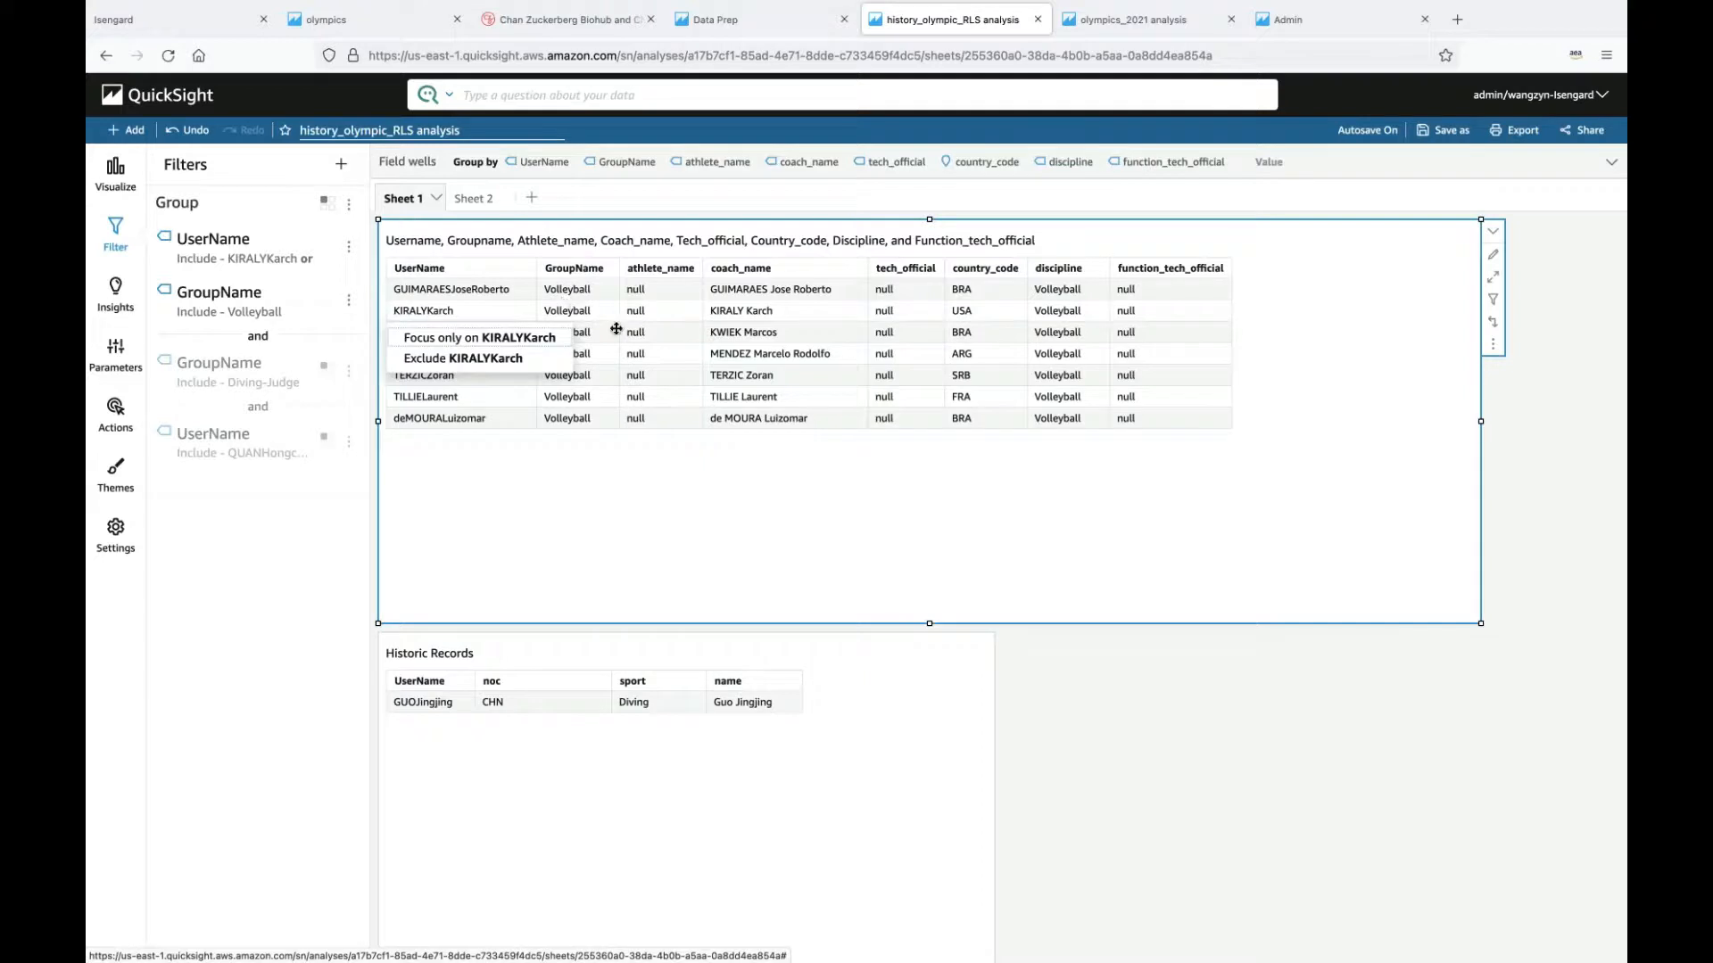
{"action": "left_click", "coordinate": [567, 549]}
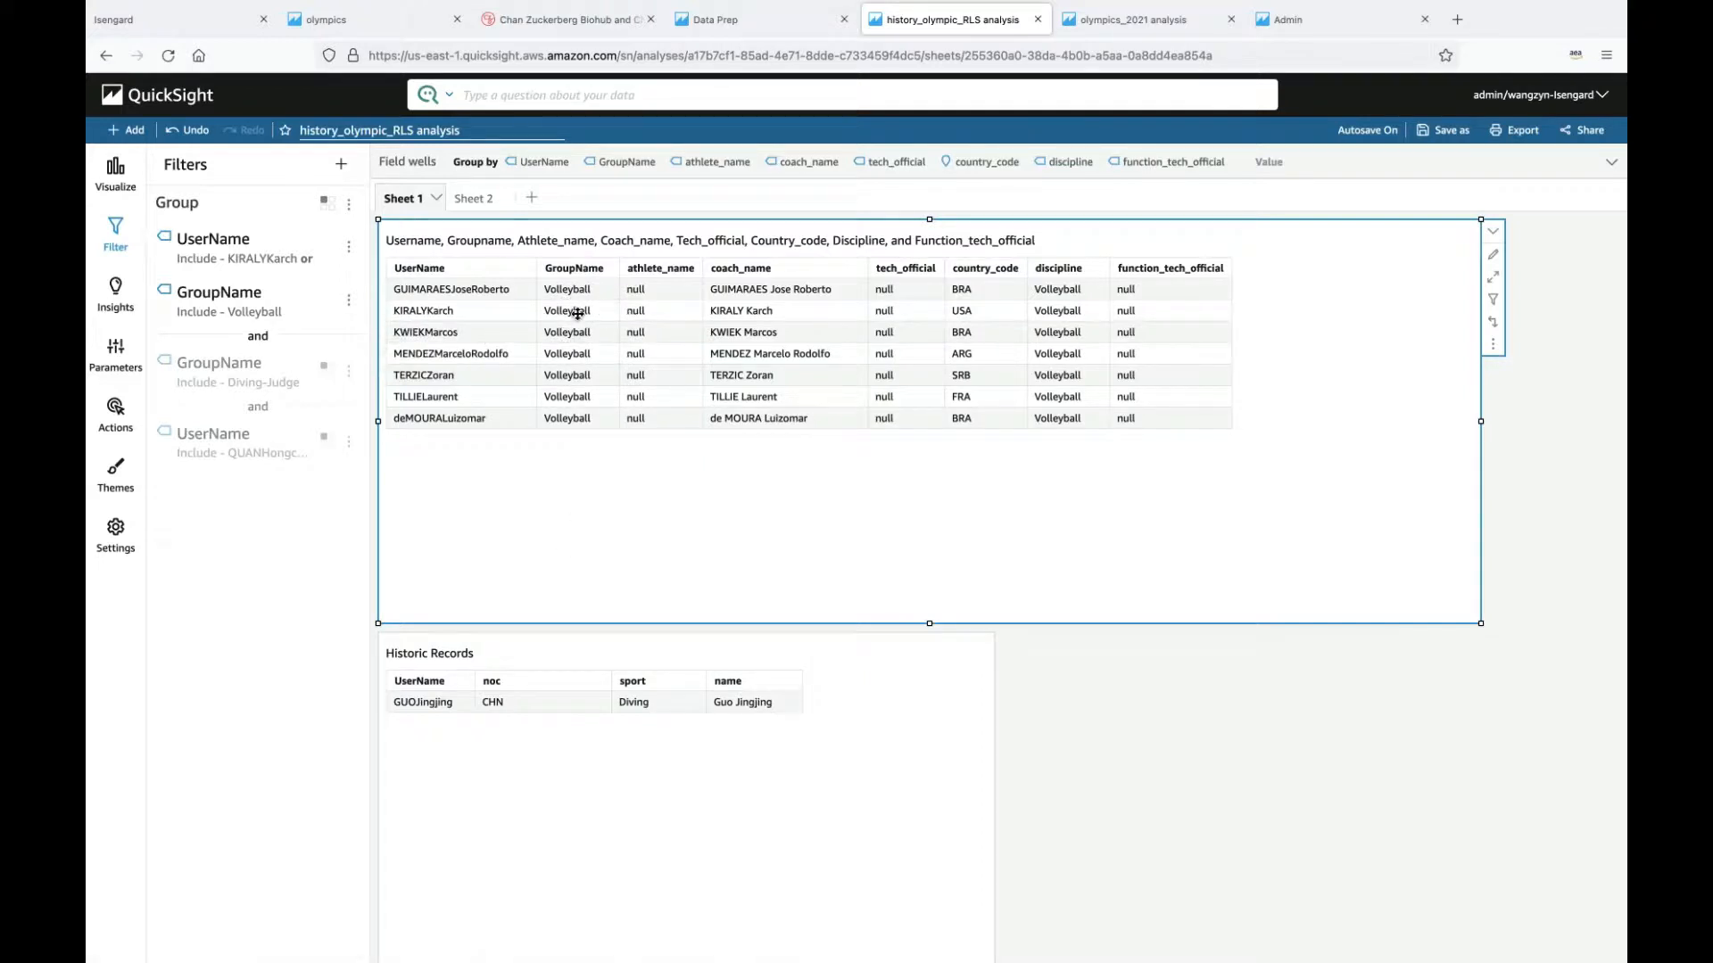
{"action": "left_click_drag", "start_coordinate": [395, 314], "coordinate": [441, 308]}
{"action": "left_click", "coordinate": [465, 479]}
{"action": "left_click_drag", "start_coordinate": [457, 311], "coordinate": [393, 311]}
{"action": "left_click", "coordinate": [397, 311]}
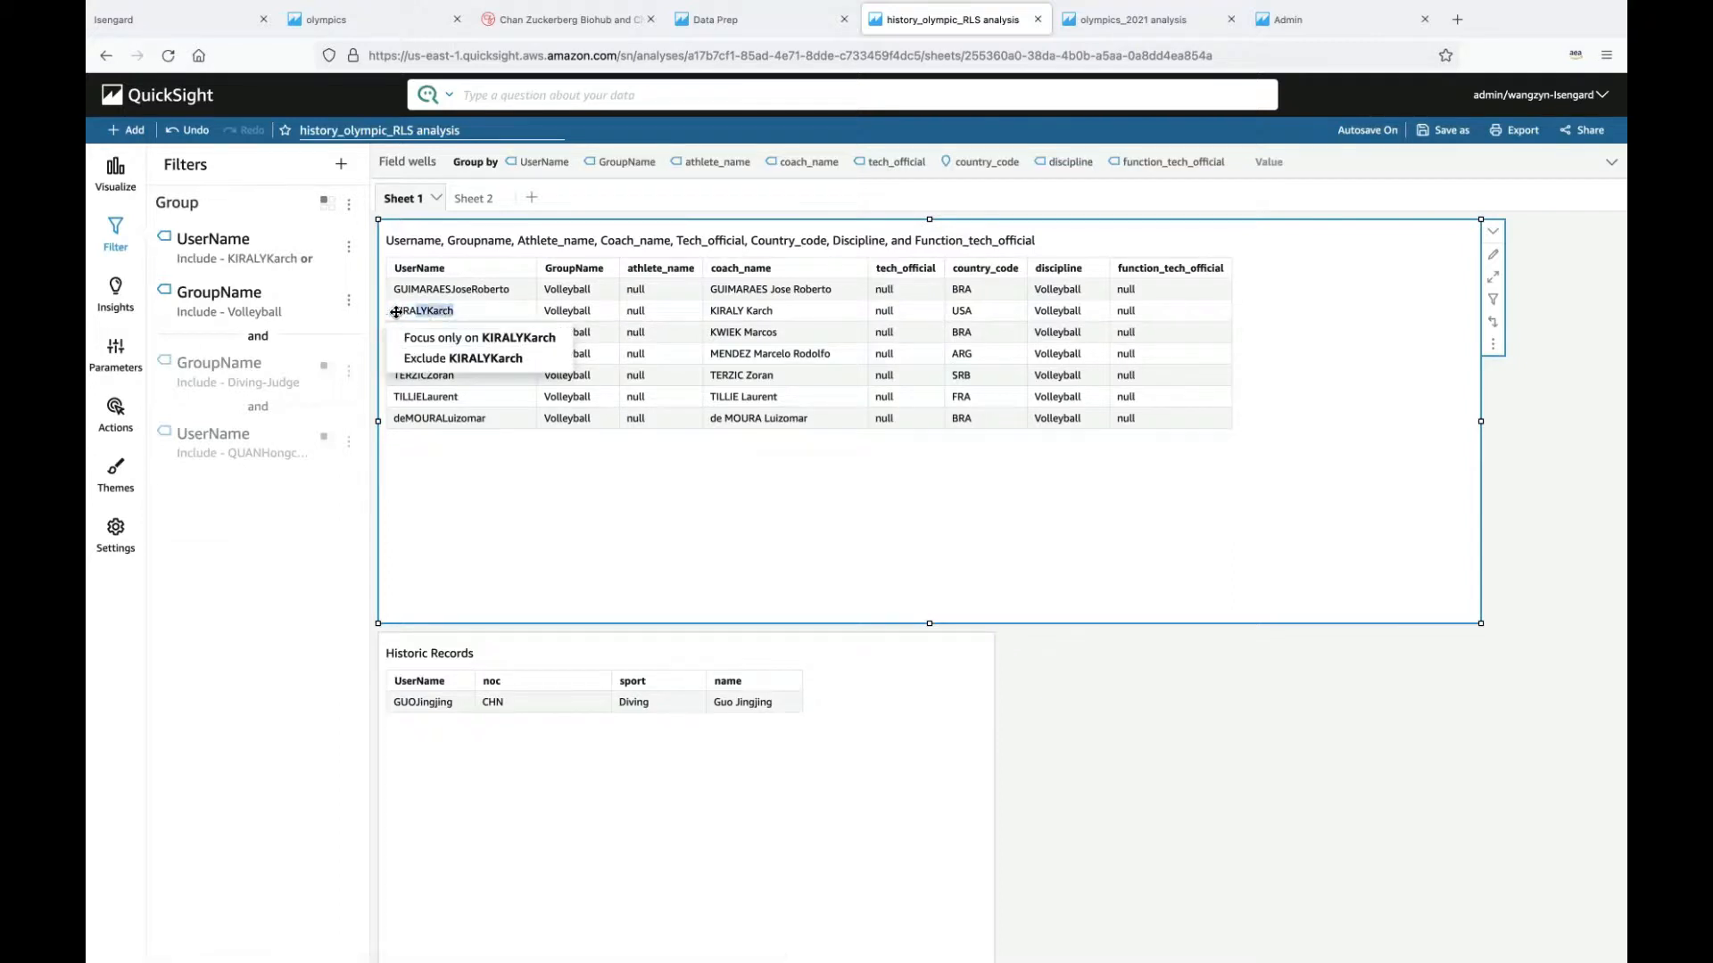
{"action": "left_click_drag", "start_coordinate": [396, 312], "coordinate": [394, 313]}
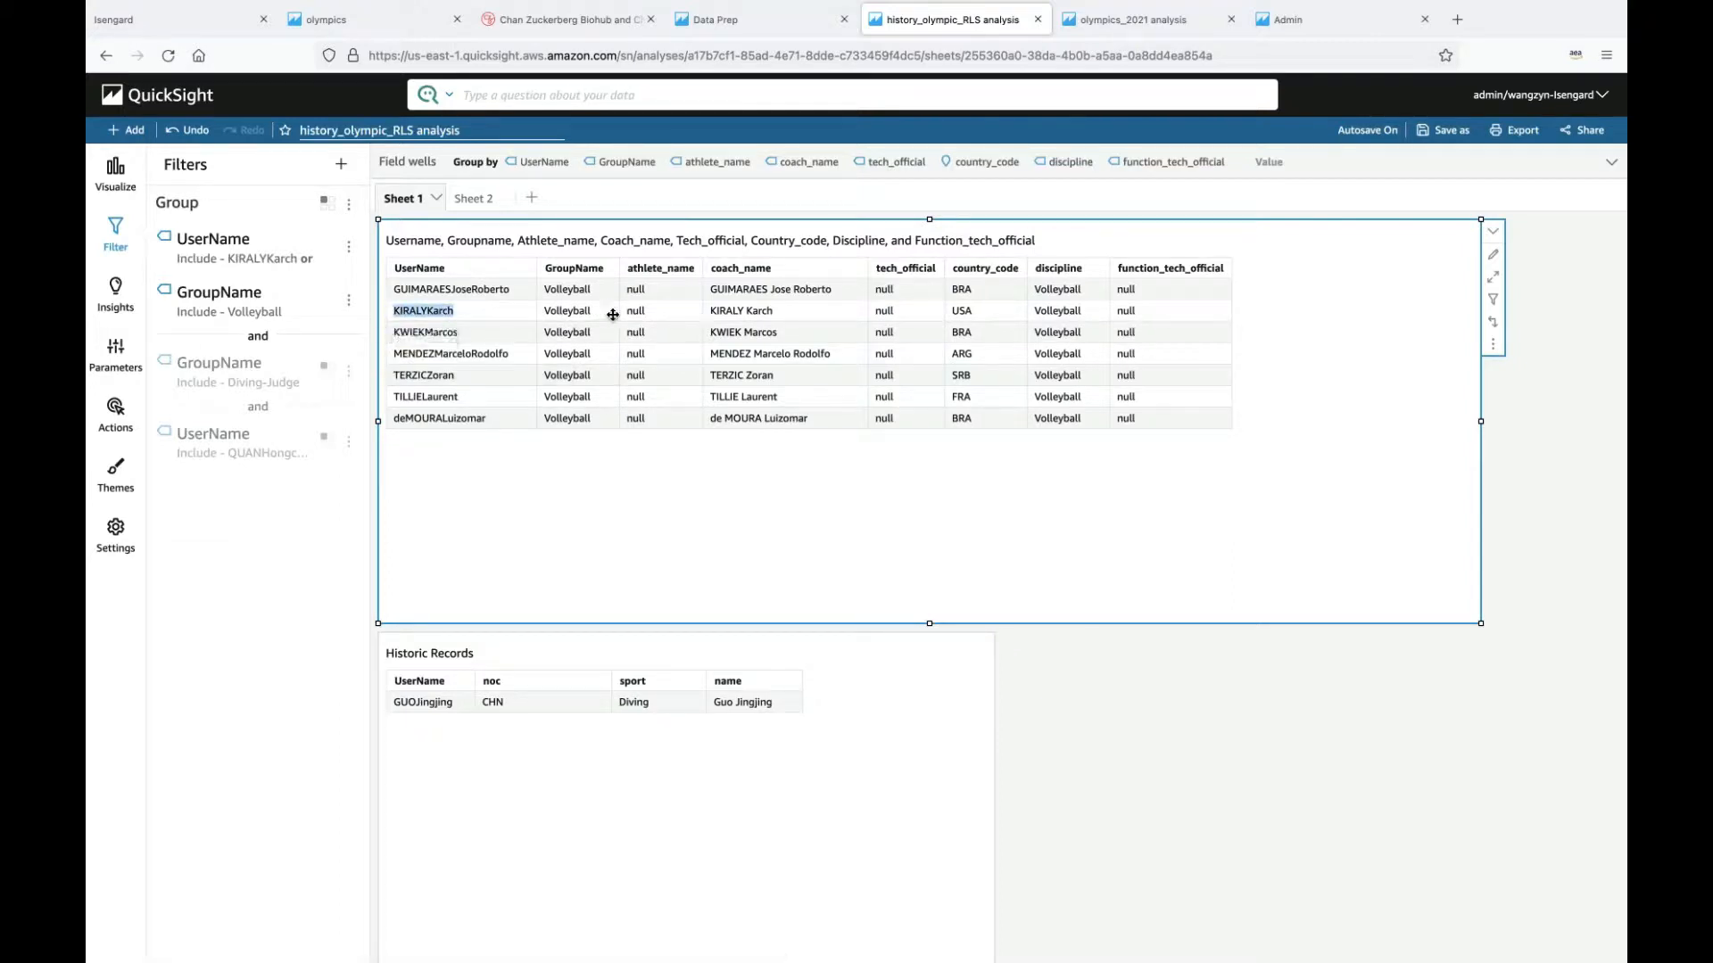
{"action": "left_click_drag", "start_coordinate": [592, 312], "coordinate": [549, 311]}
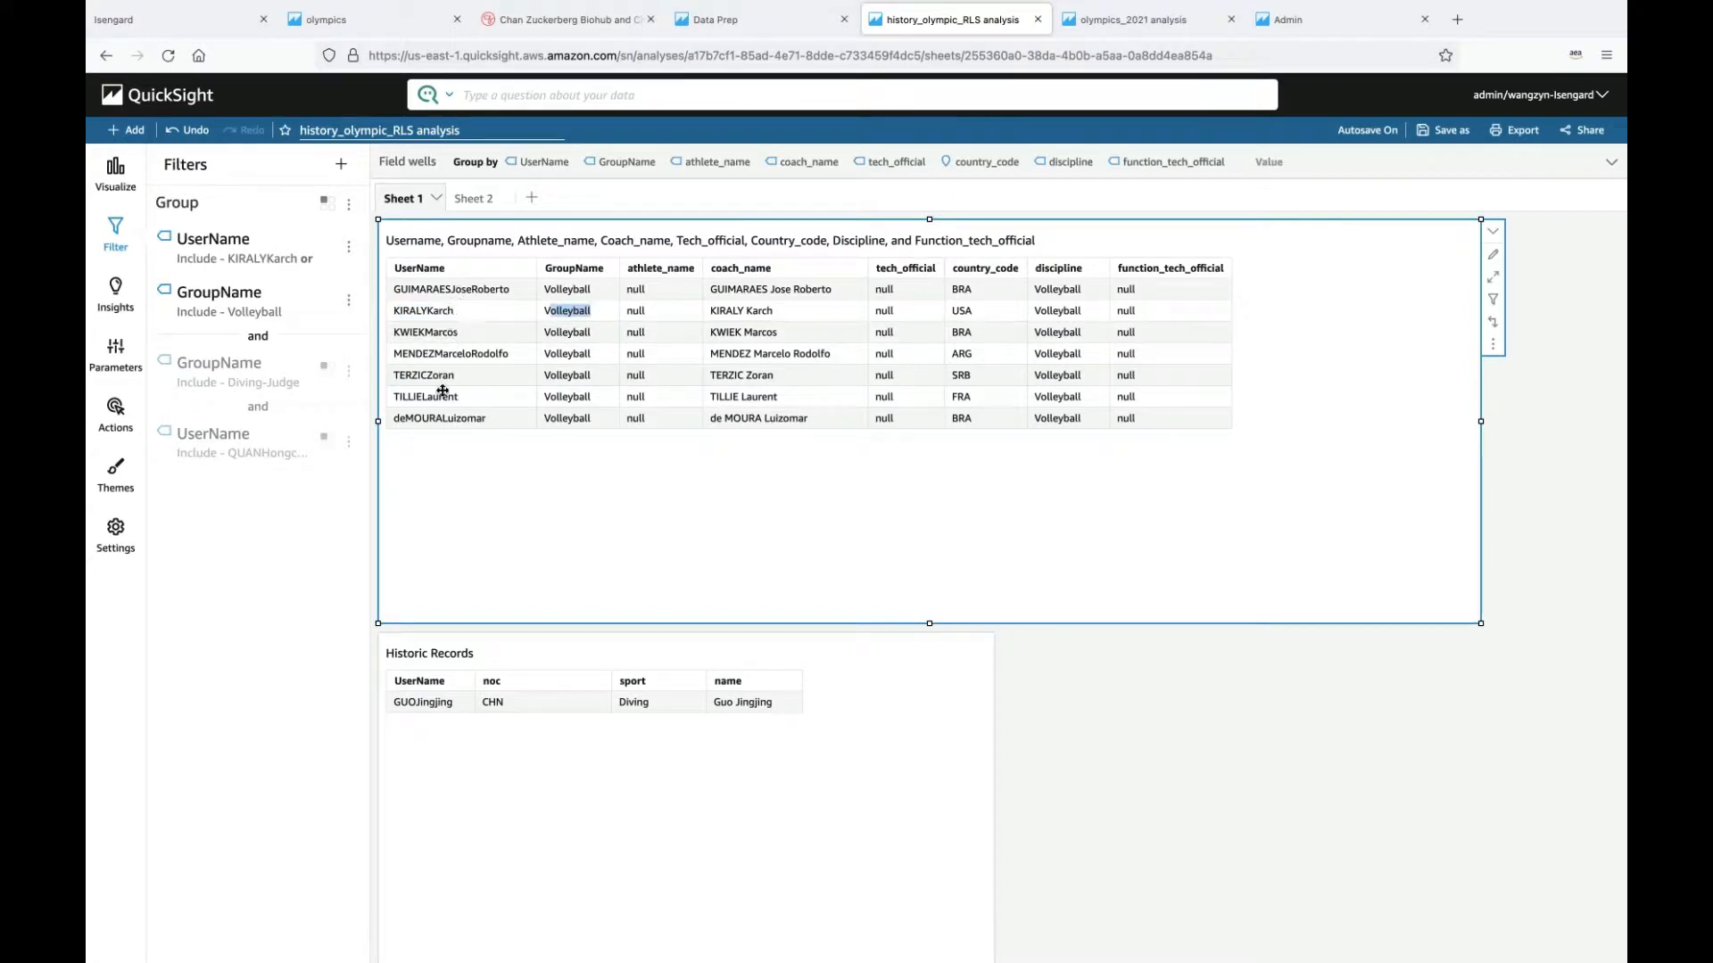
{"action": "left_click_drag", "start_coordinate": [458, 312], "coordinate": [399, 312]}
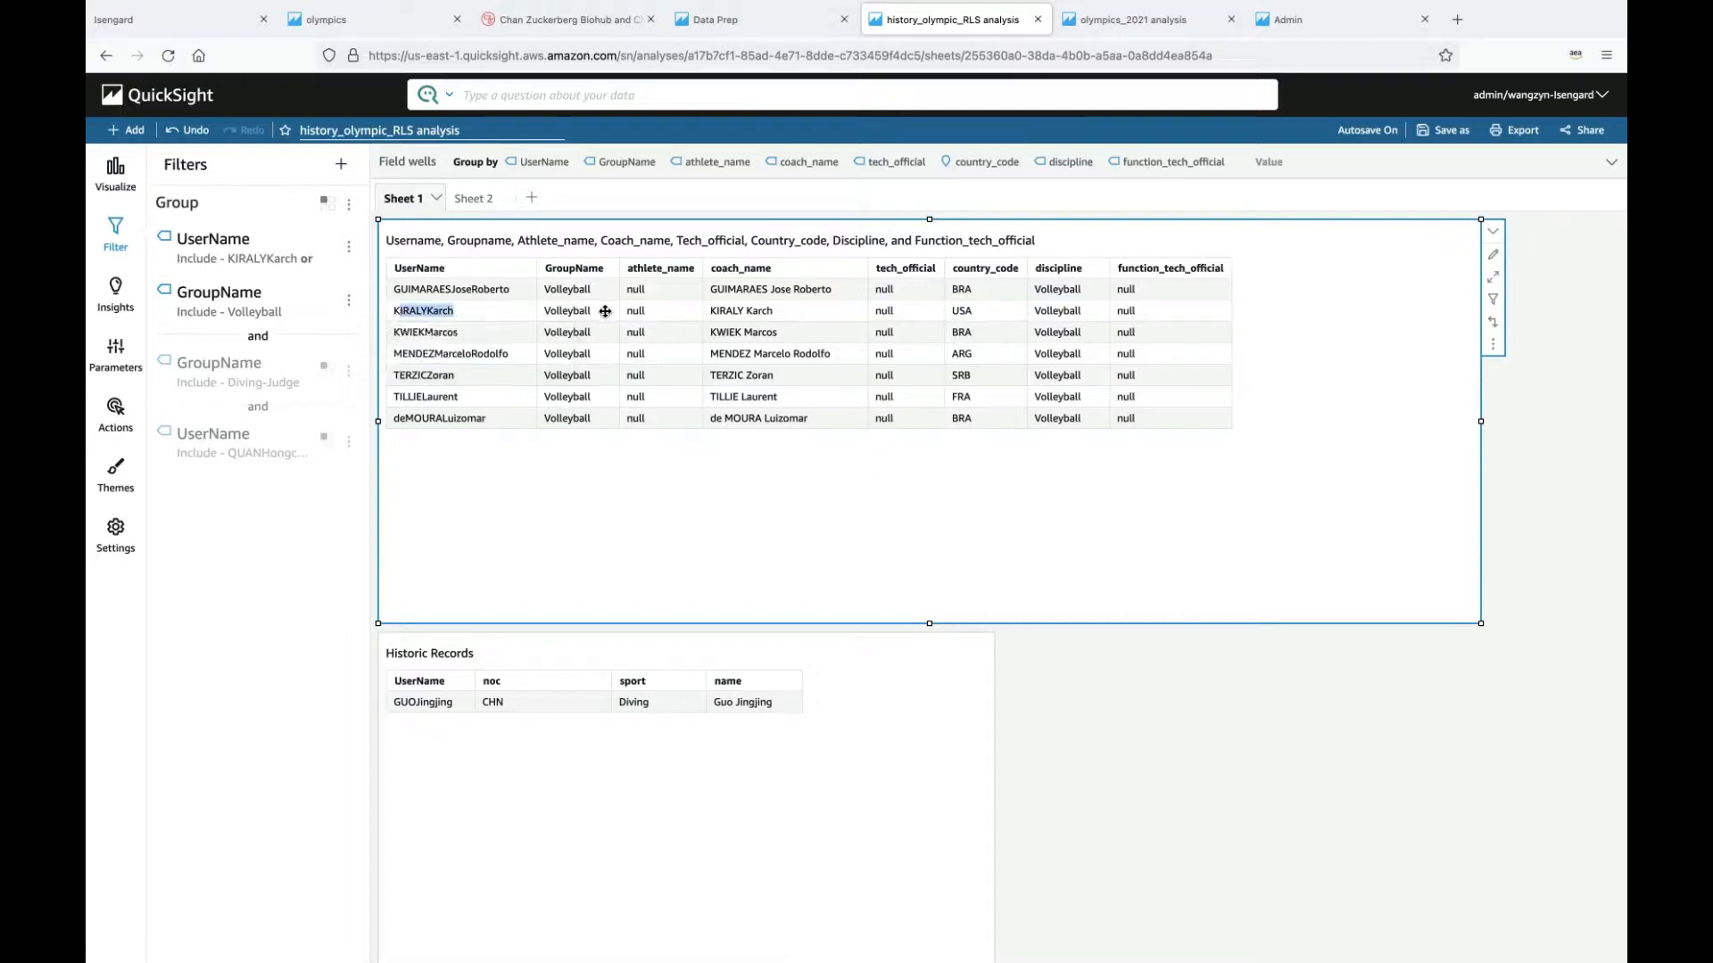
{"action": "left_click_drag", "start_coordinate": [605, 312], "coordinate": [550, 311]}
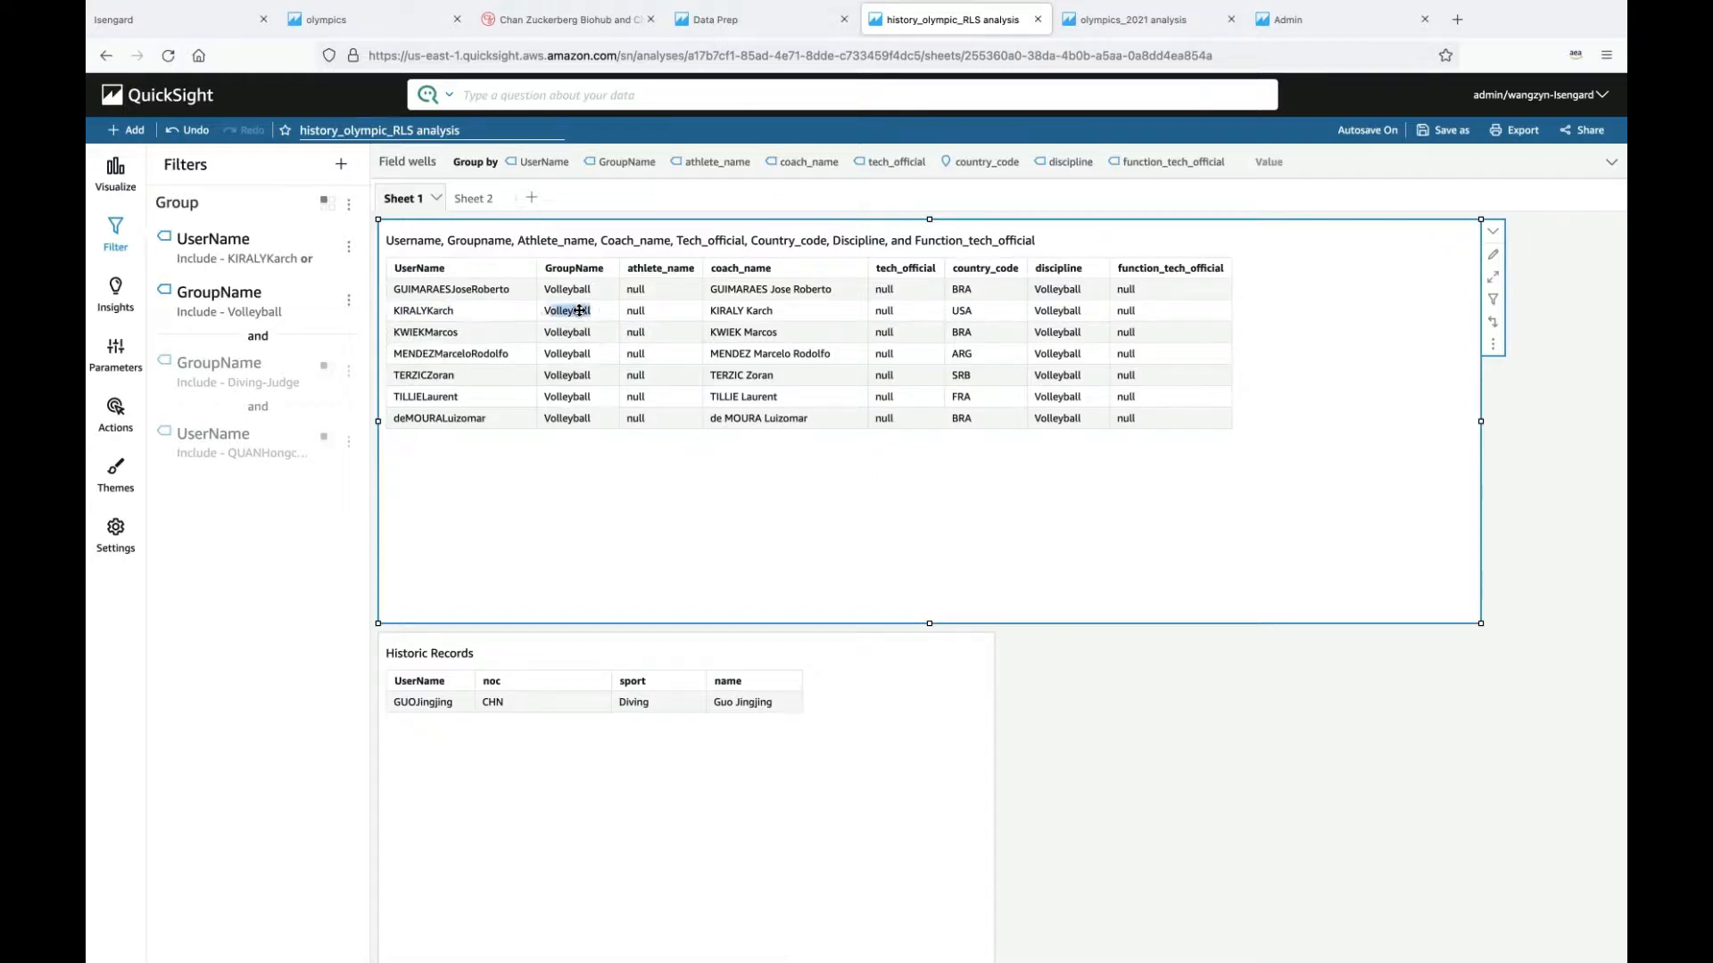
{"action": "left_click", "coordinate": [516, 543]}
{"action": "left_click_drag", "start_coordinate": [397, 310], "coordinate": [607, 310]}
{"action": "left_click", "coordinate": [465, 319]}
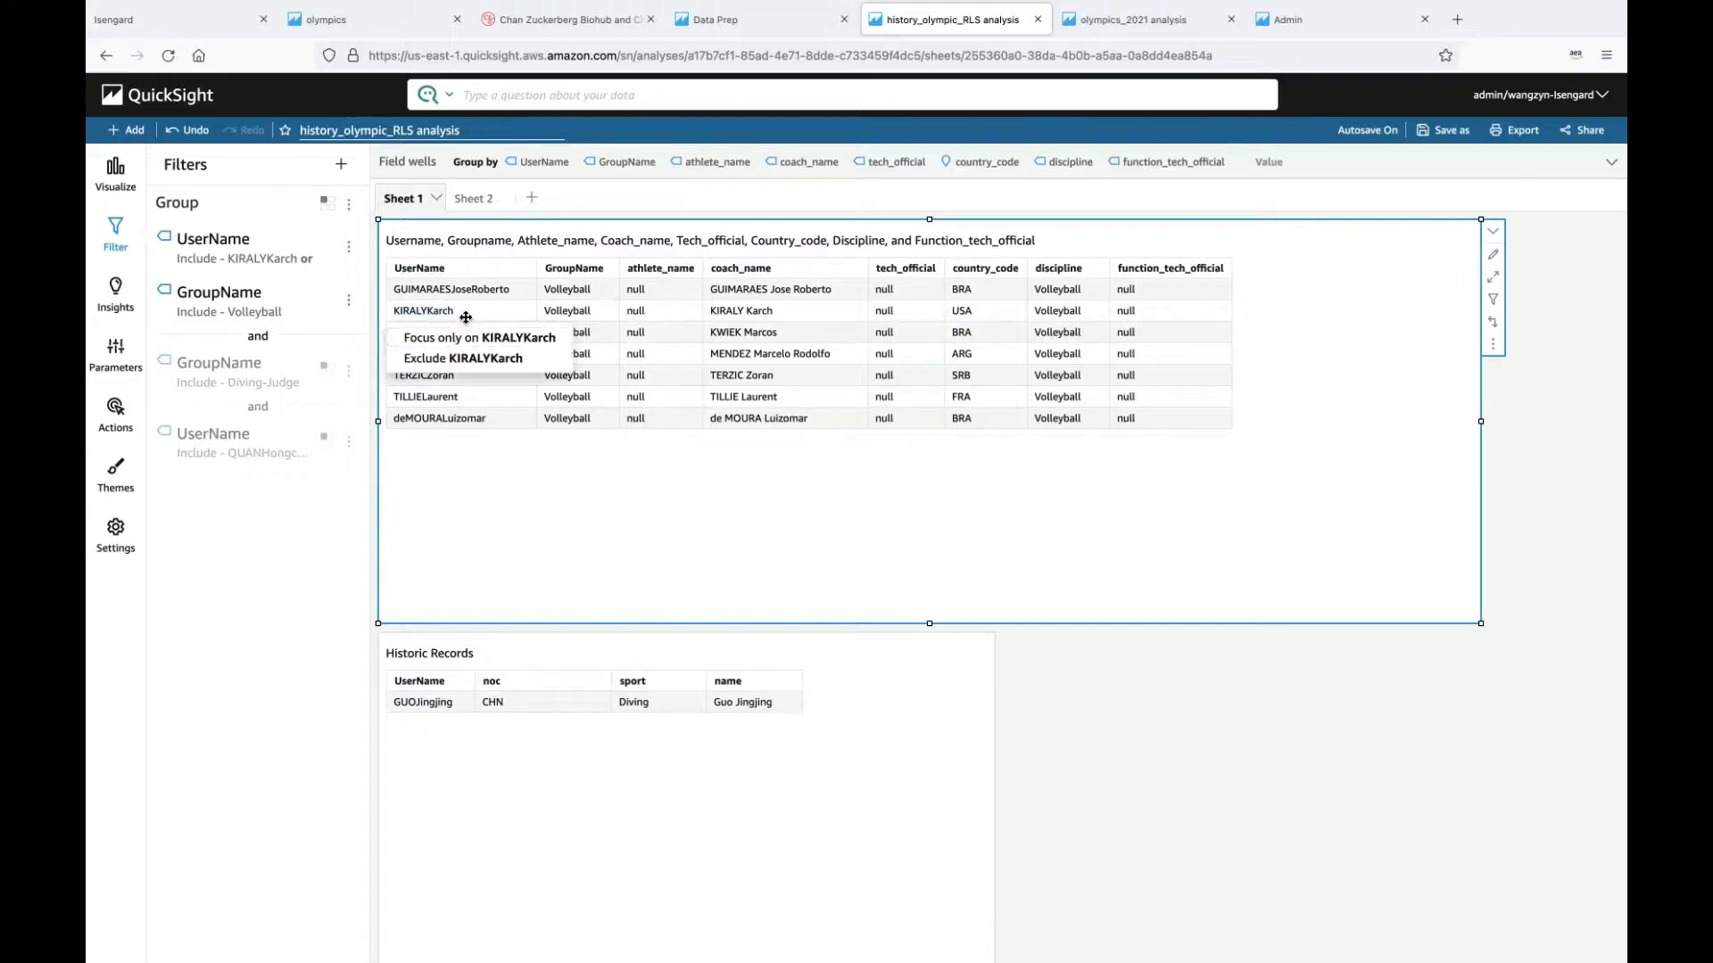
{"action": "left_click_drag", "start_coordinate": [396, 311], "coordinate": [396, 309]}
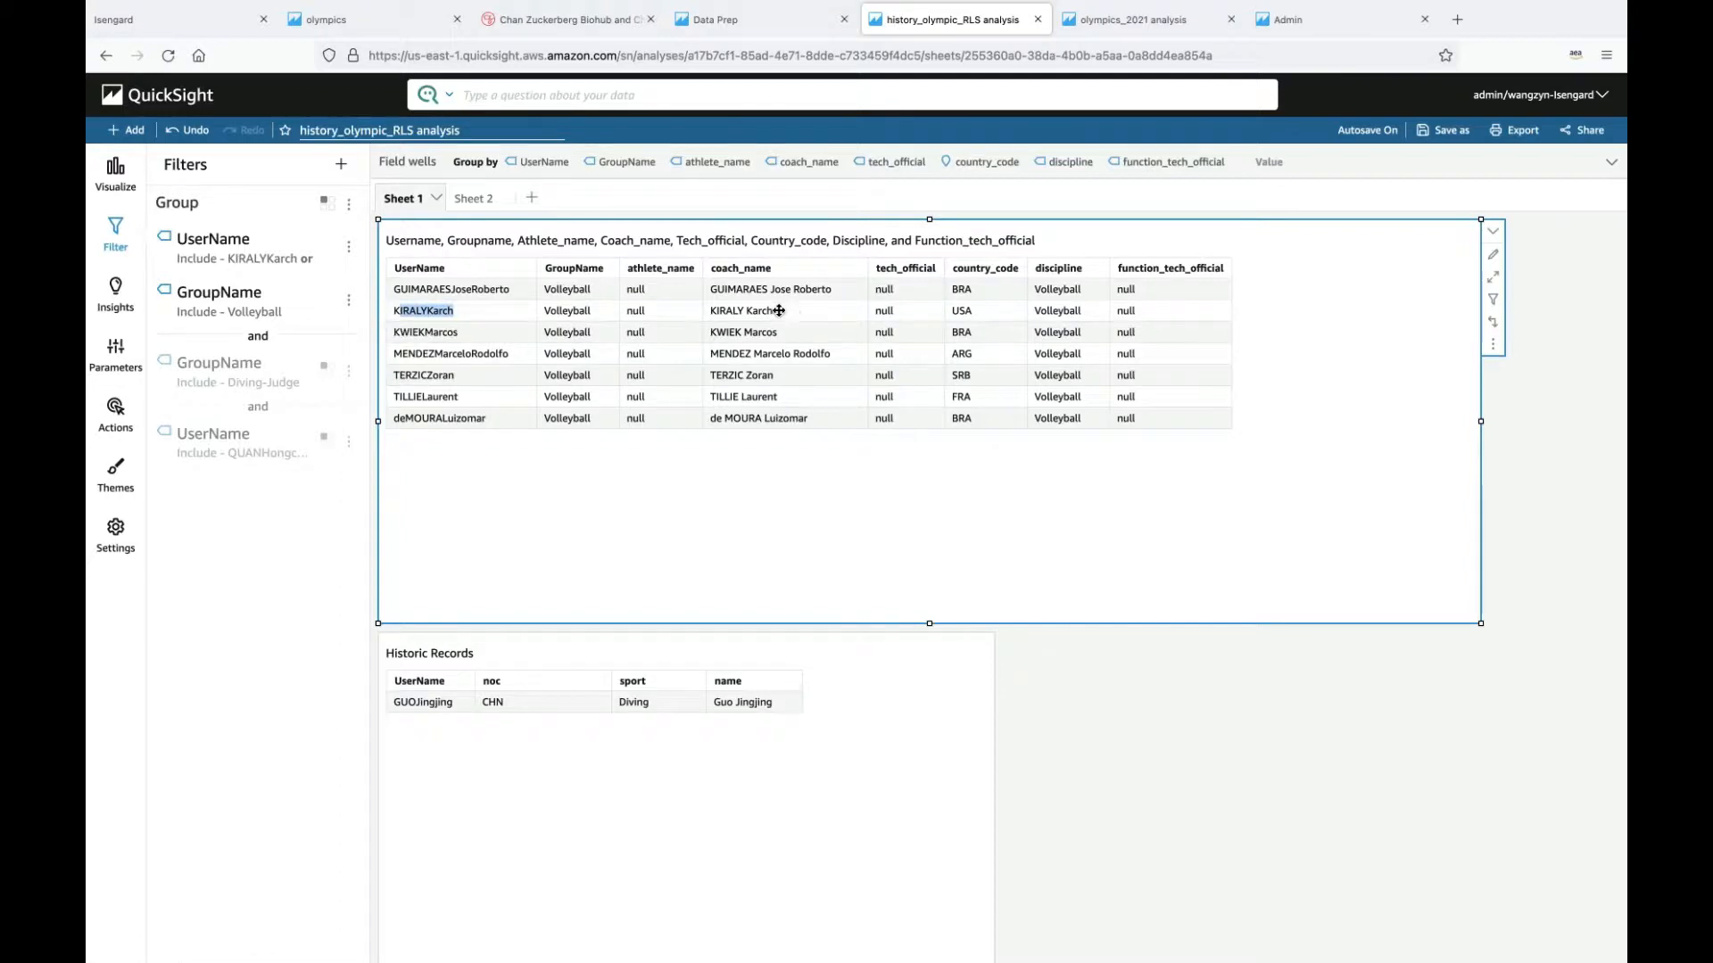
{"action": "left_click_drag", "start_coordinate": [792, 311], "coordinate": [708, 311]}
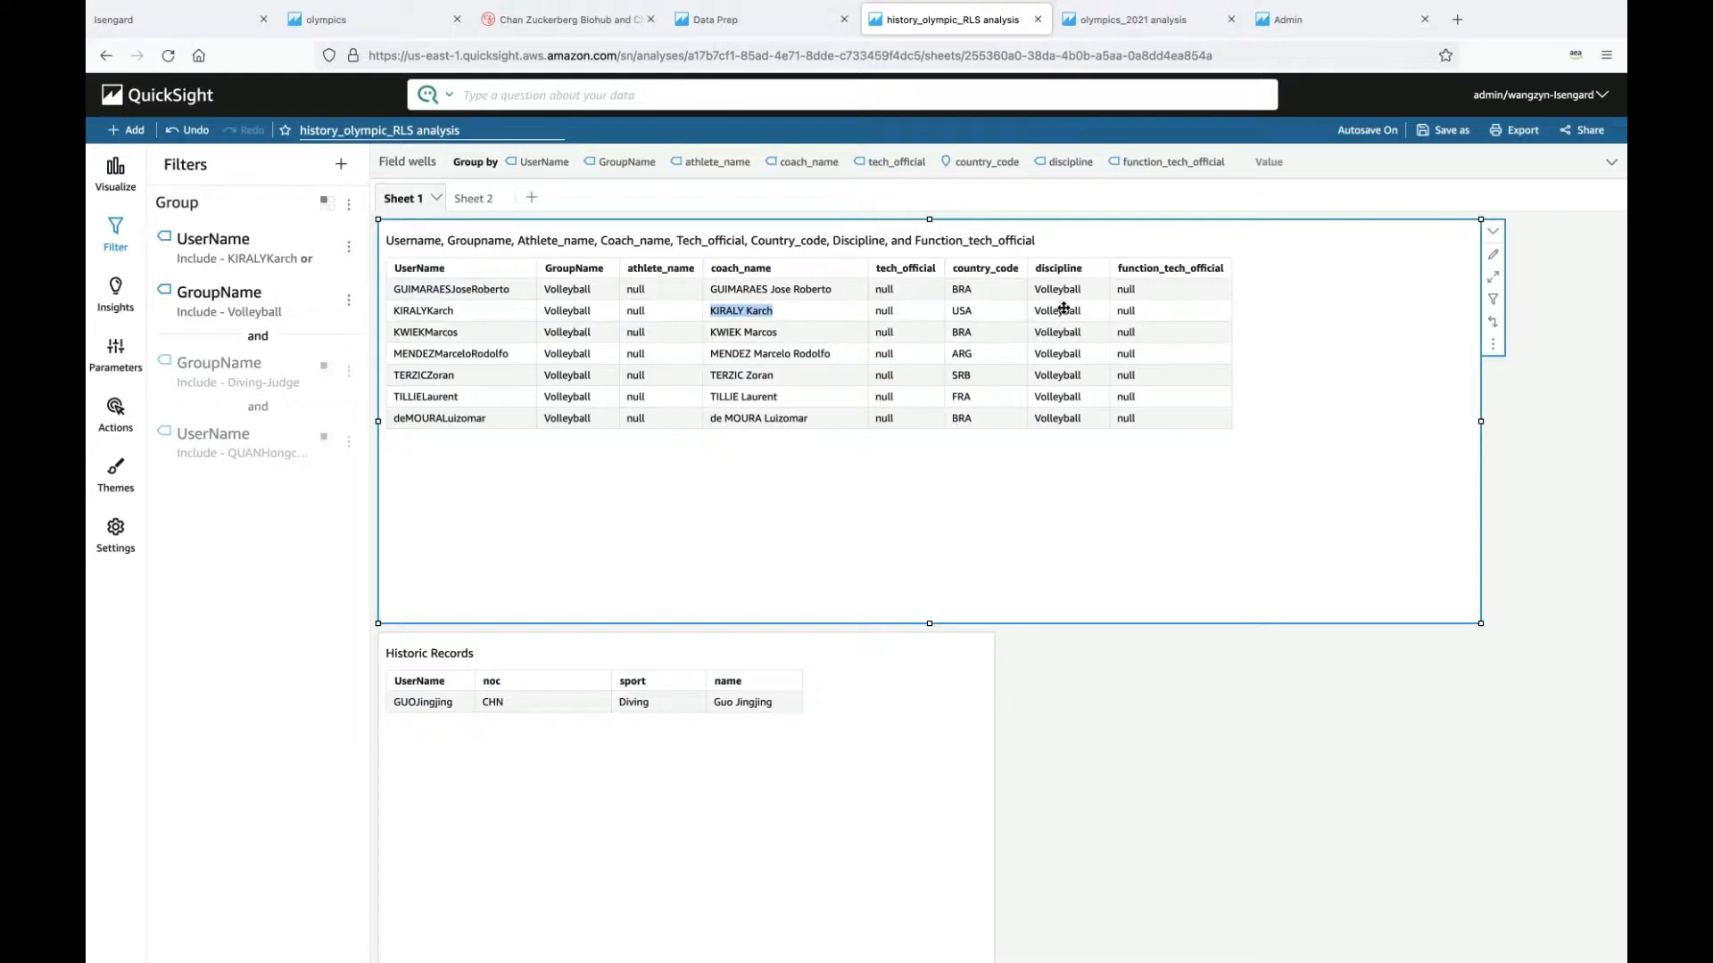
Step: Copy the USA volleyball coach's UserName, switch to the Olympics dashboard in Chrome and sign out of the diving judge's account
{"action": "left_click_drag", "start_coordinate": [455, 310], "coordinate": [389, 311]}
{"action": "key", "text": "ctrl+c"}
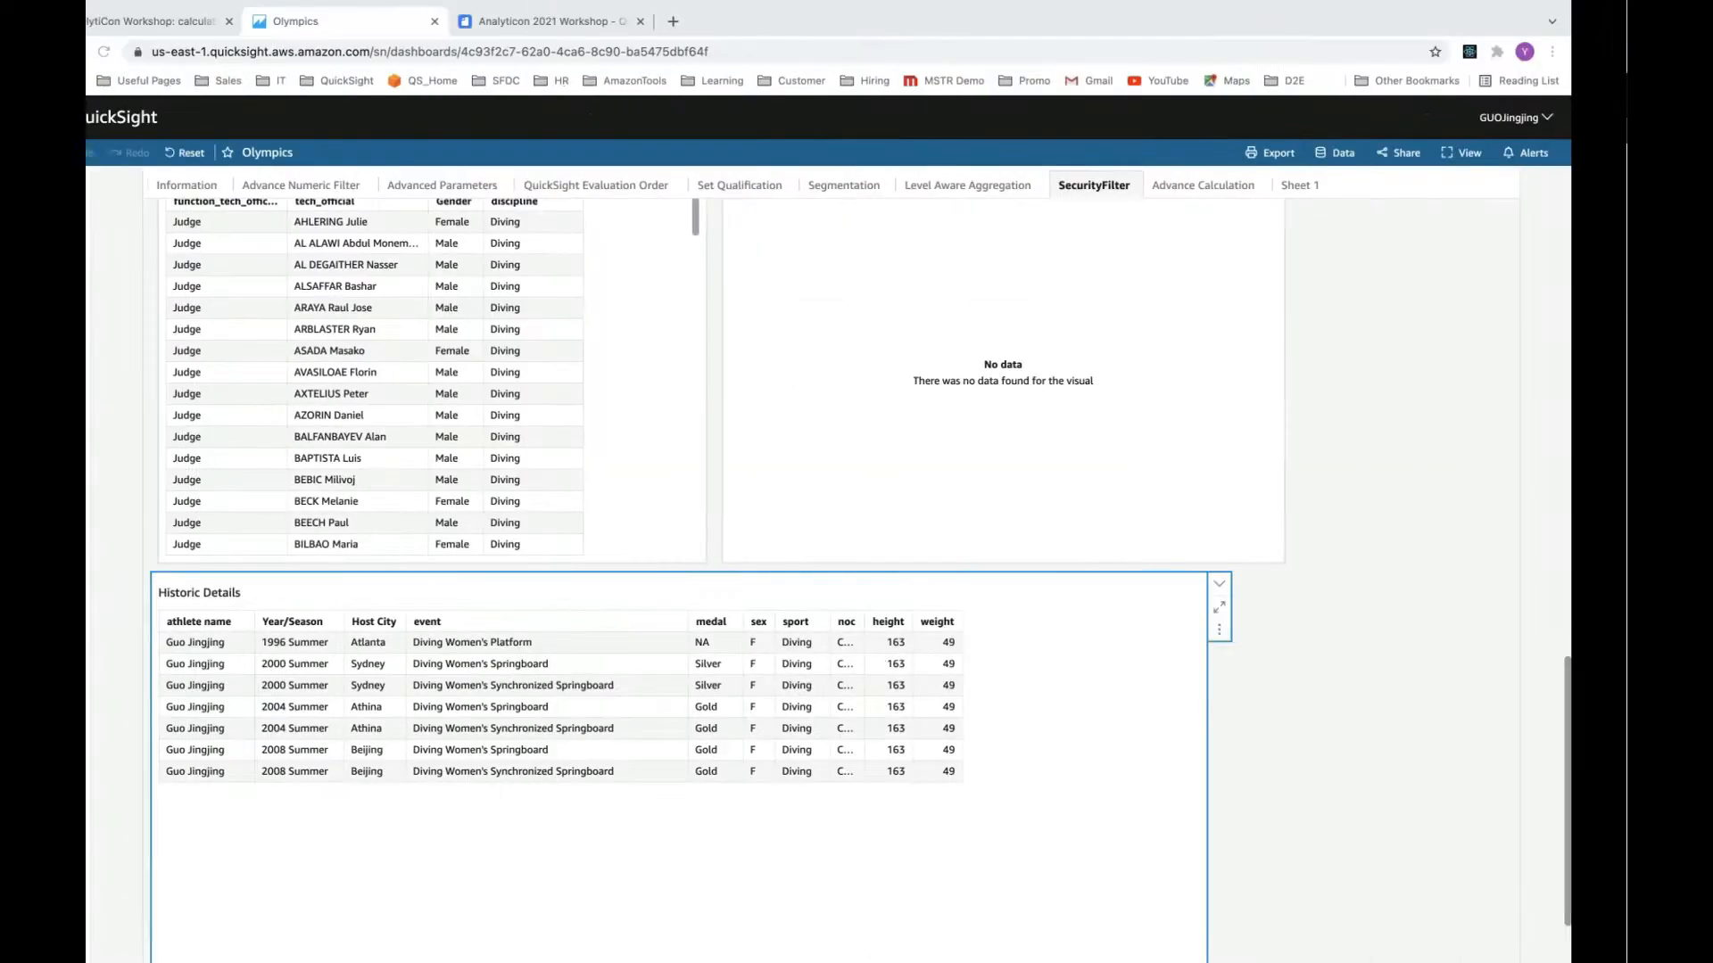
{"action": "left_click", "coordinate": [1585, 121]}
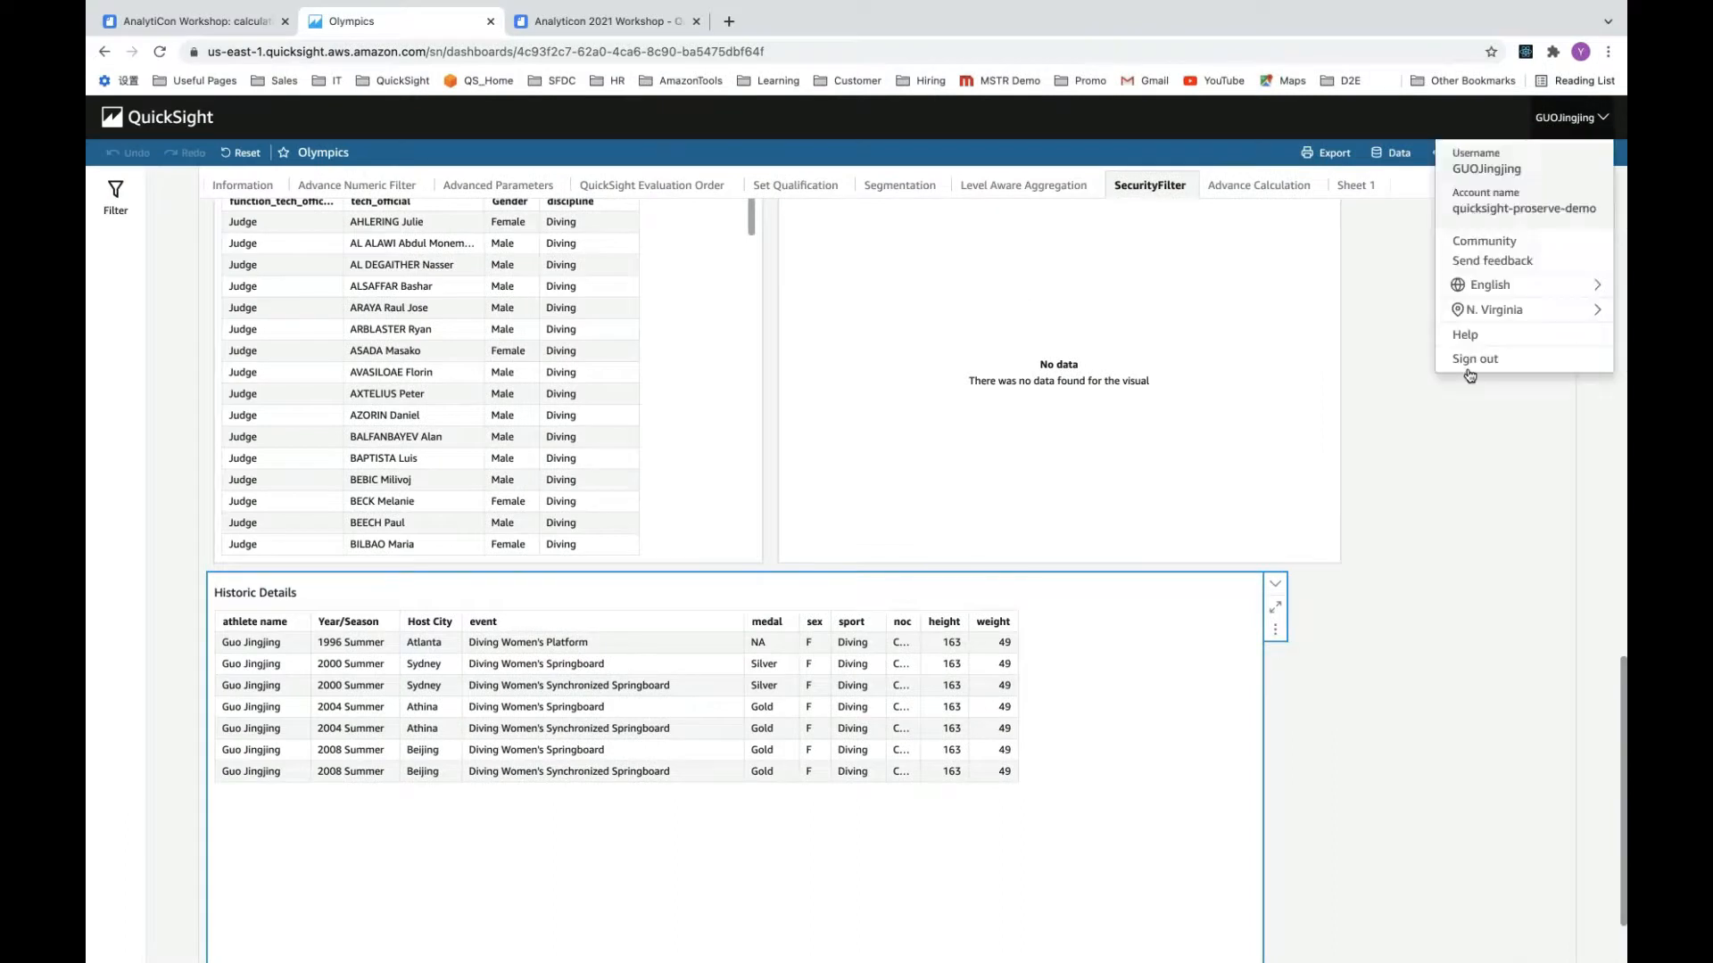
{"action": "left_click", "coordinate": [1481, 364]}
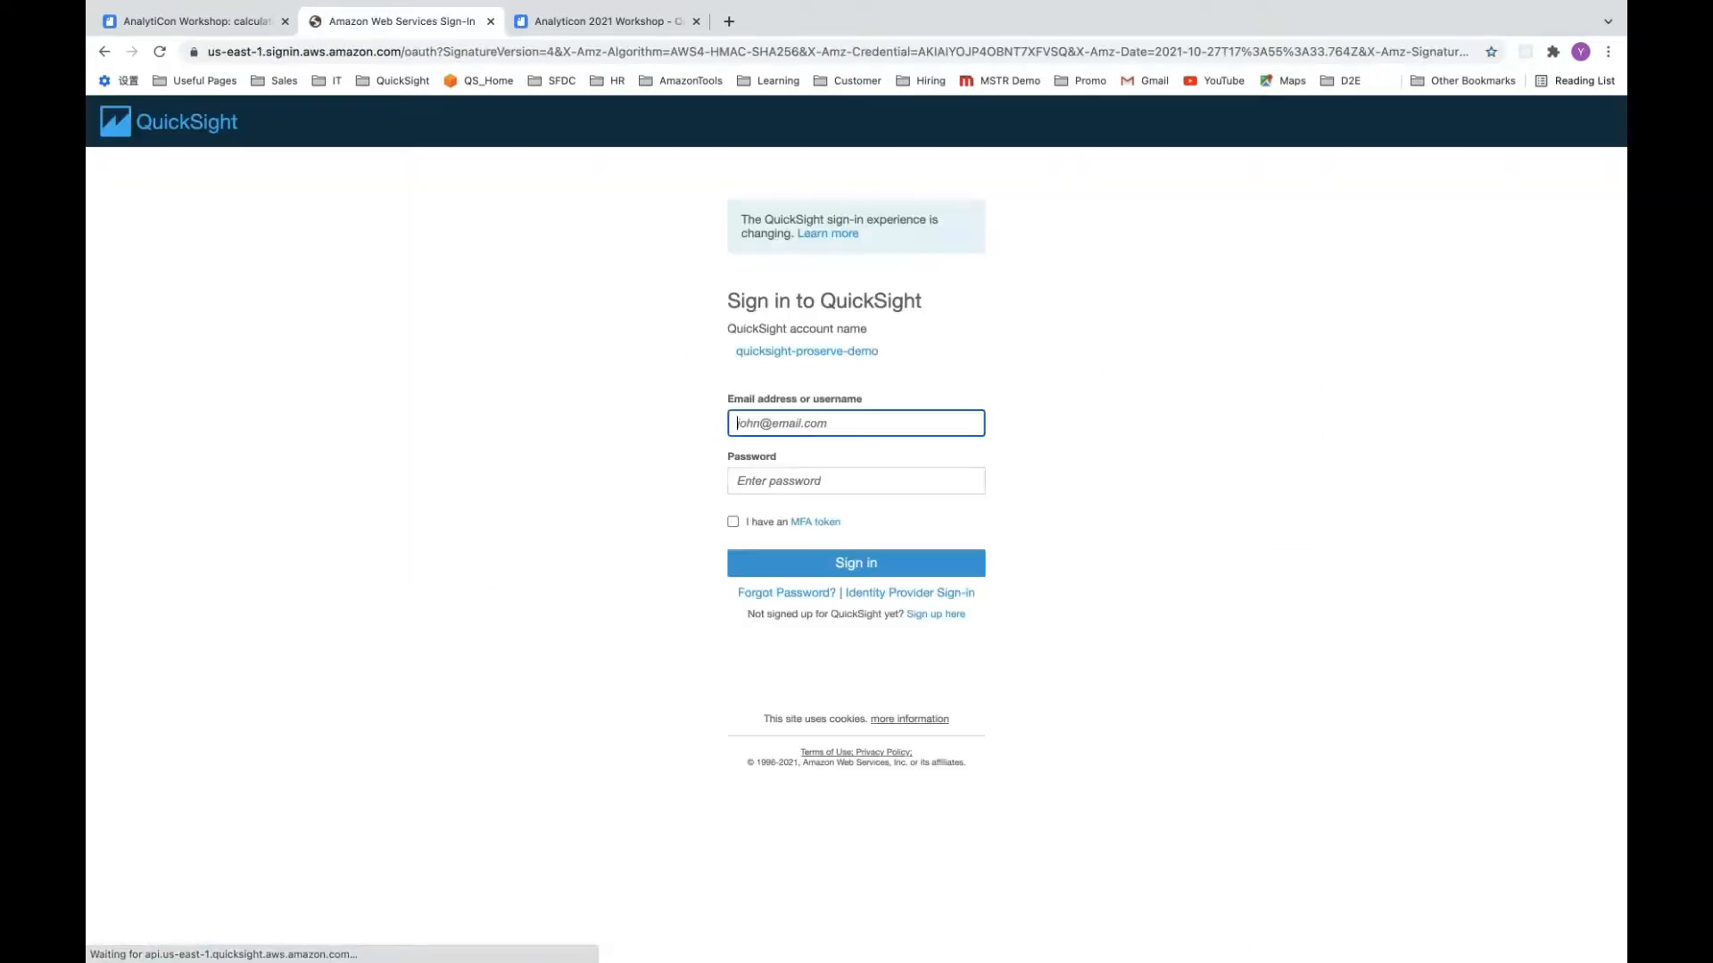
Step: Sign in to QuickSight as the USA volleyball coach with the copied username and the account password from the workshop document
{"action": "left_click", "coordinate": [761, 418]}
{"action": "key", "text": "ctrl+v"}
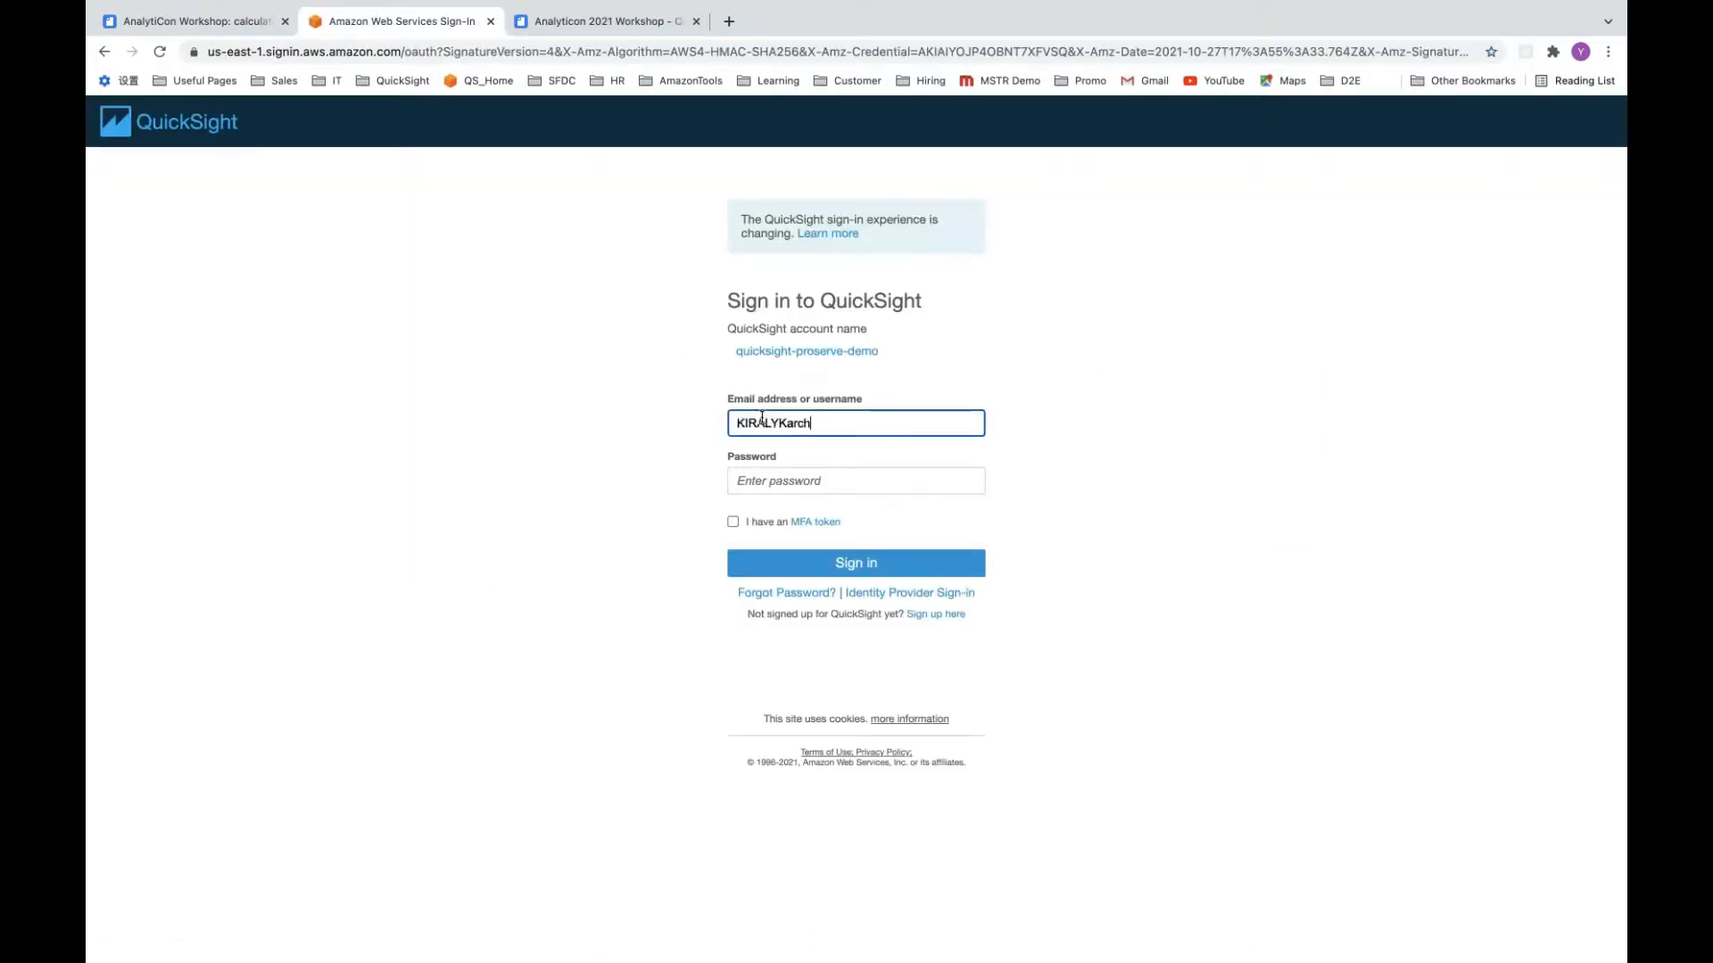
{"action": "left_click", "coordinate": [761, 485]}
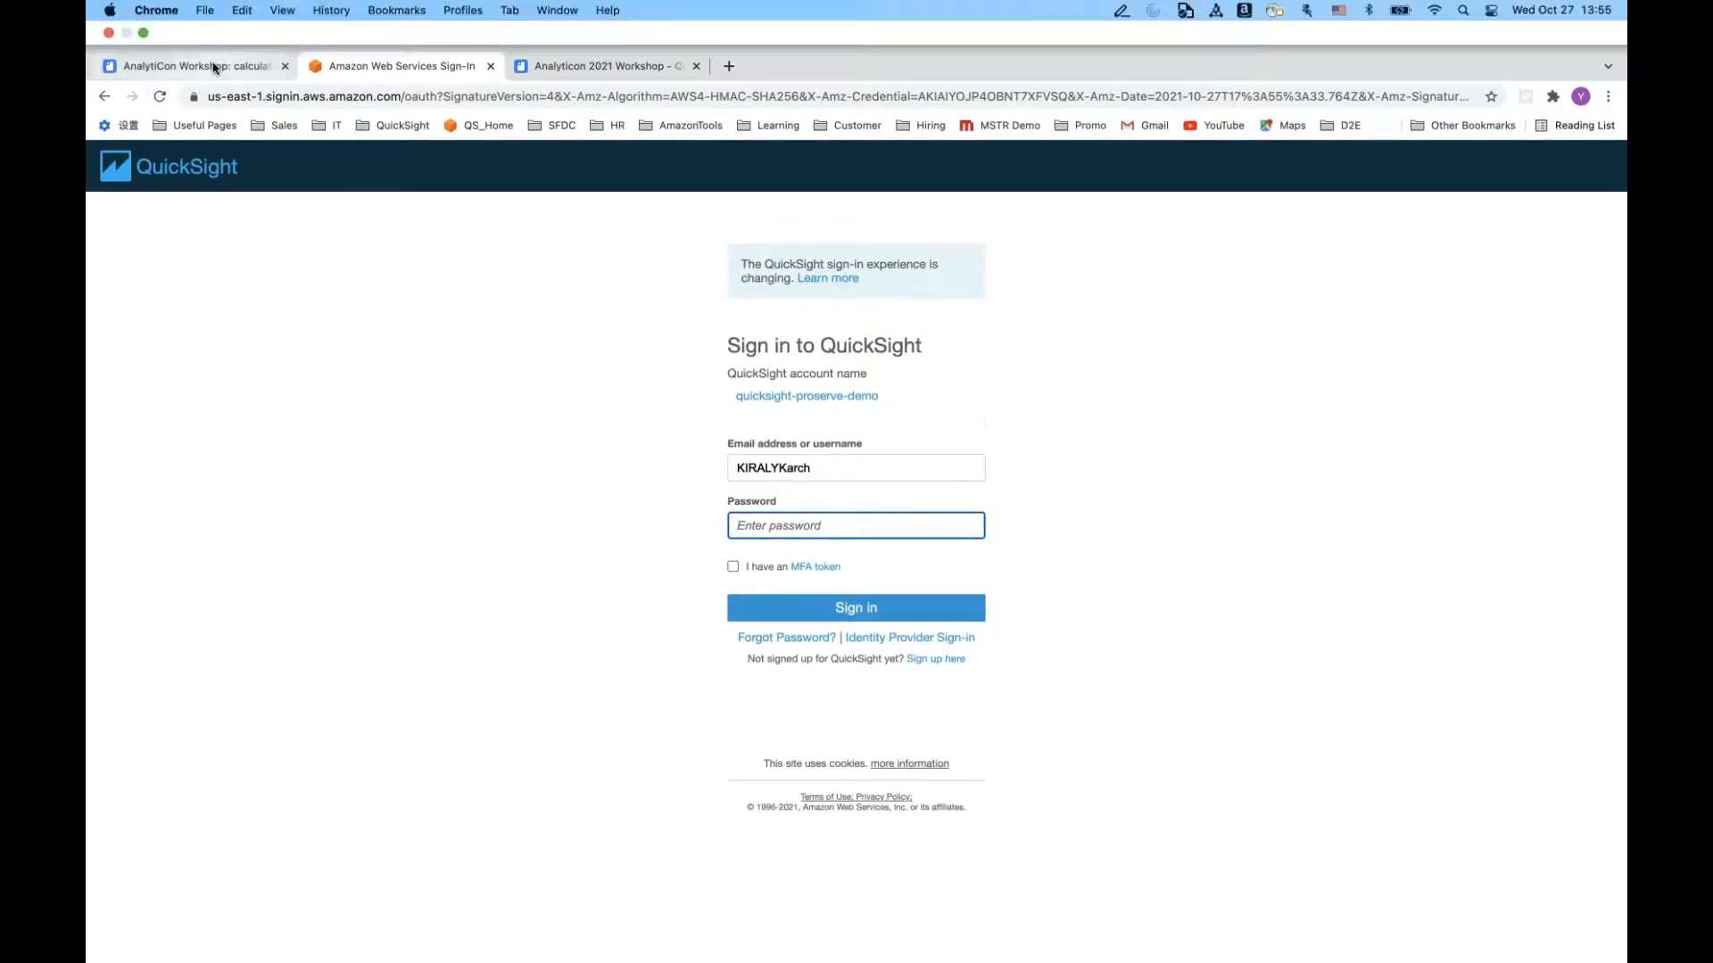
{"action": "left_click", "coordinate": [178, 66]}
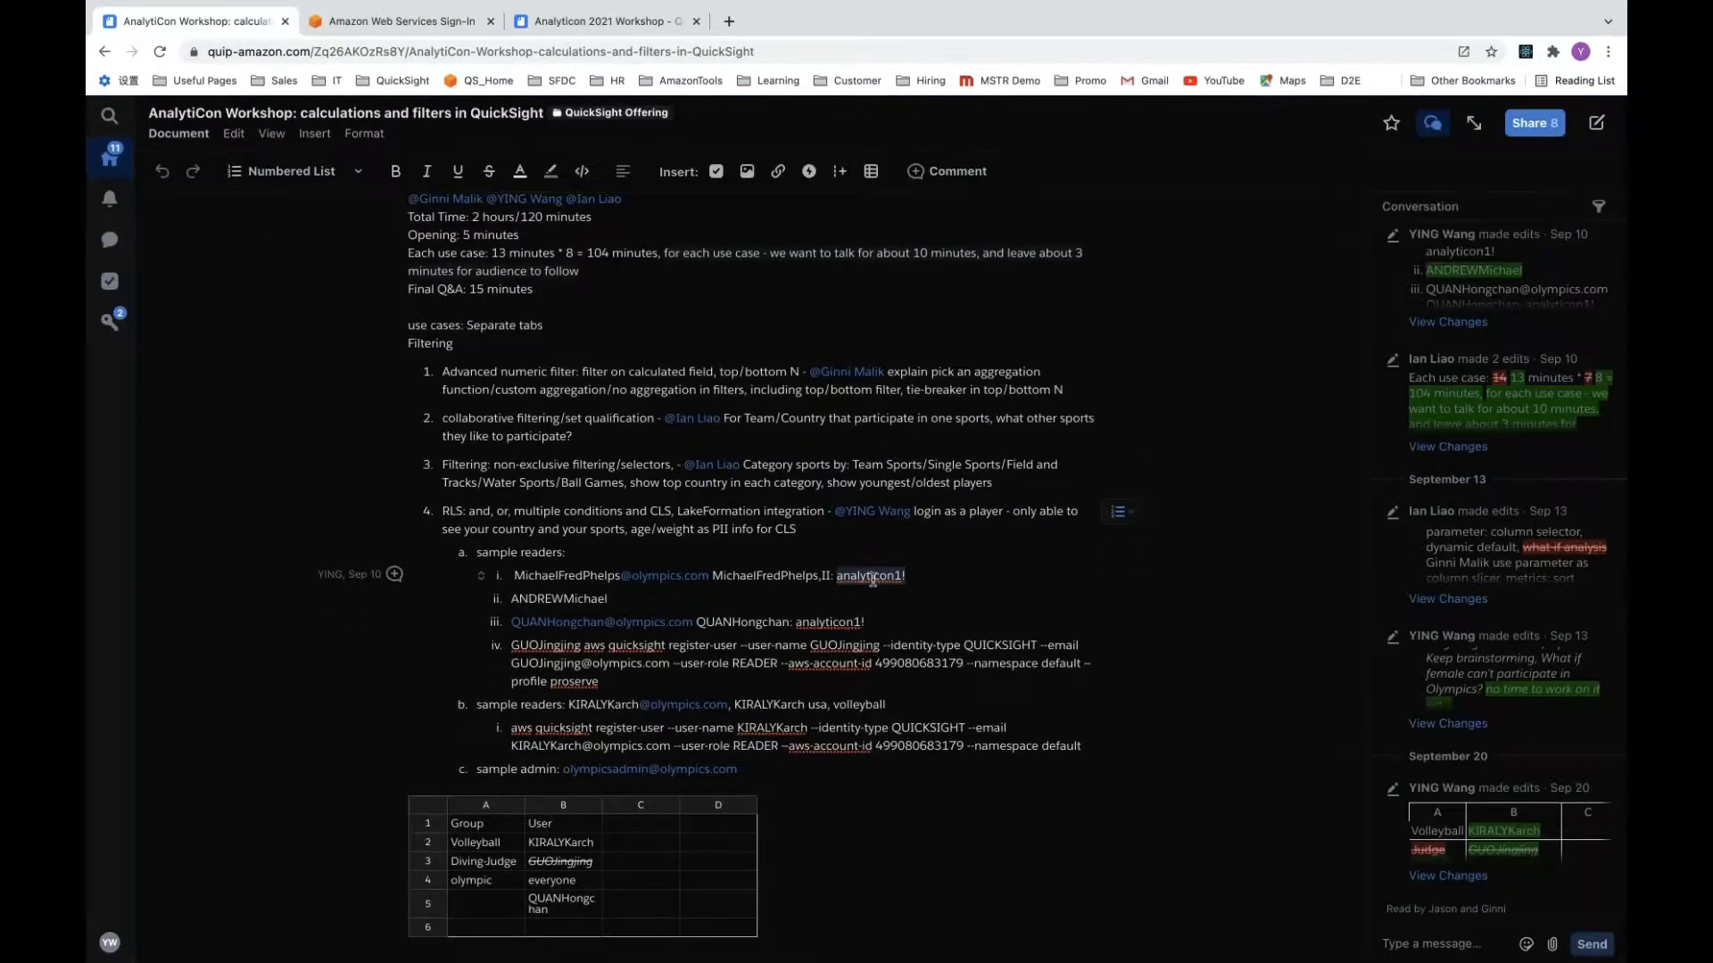
{"action": "left_click", "coordinate": [459, 24]}
{"action": "key", "text": "super+v"}
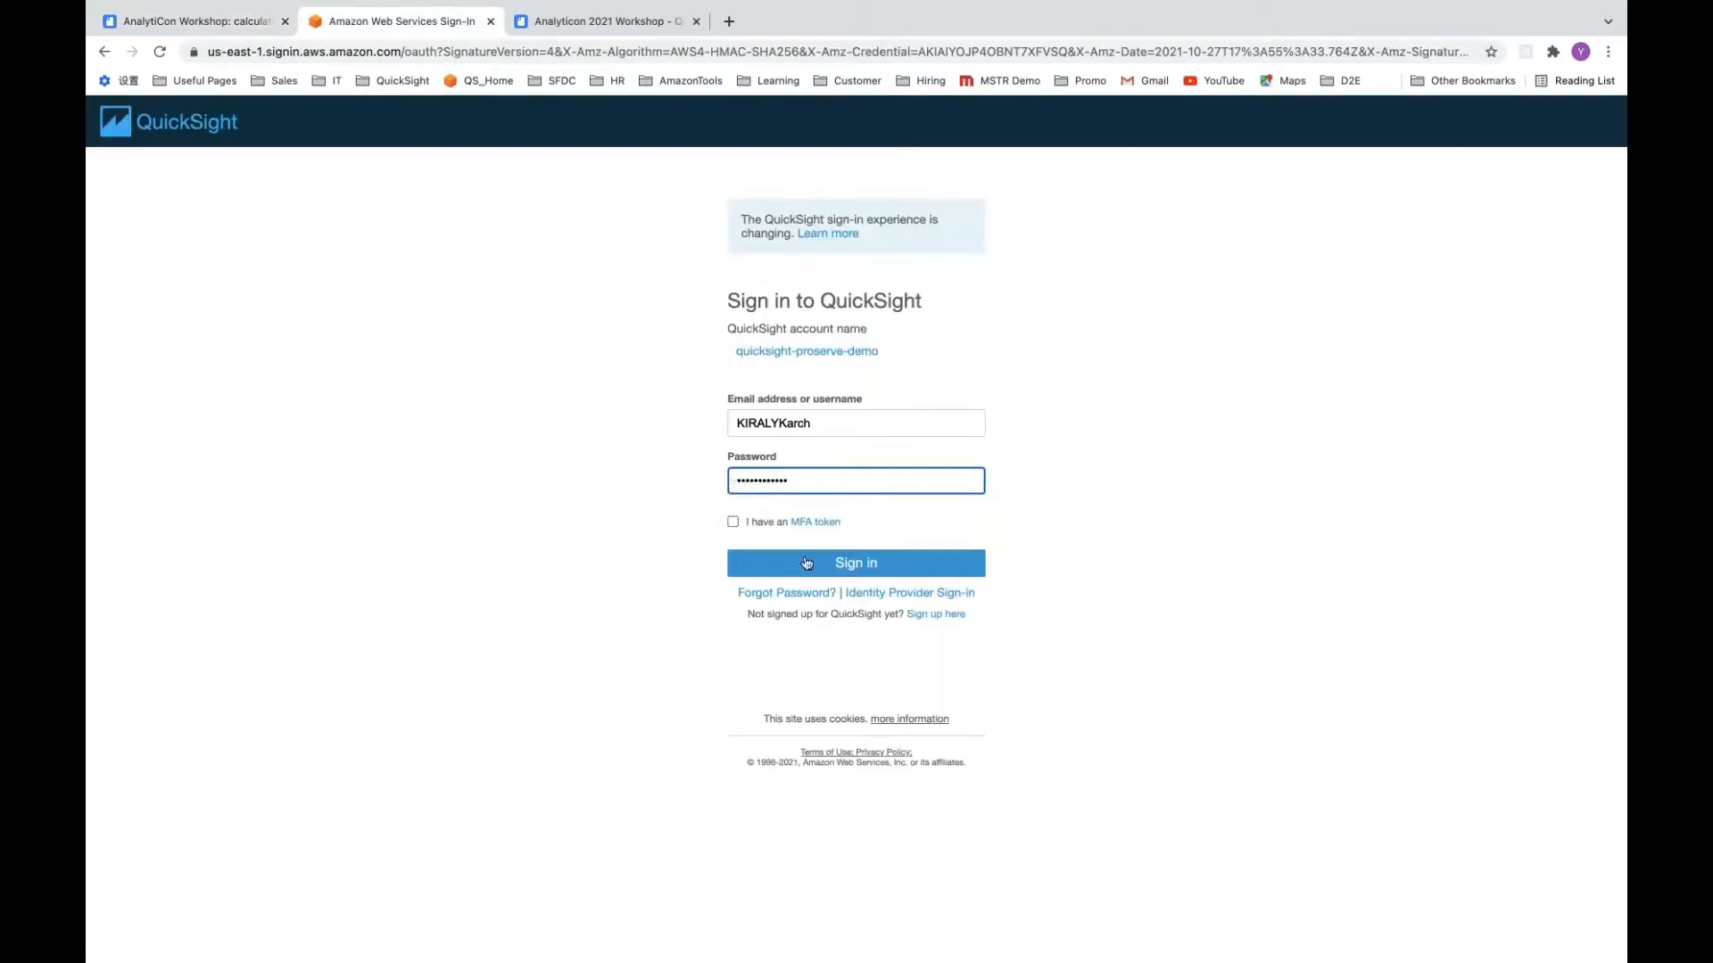
{"action": "left_click", "coordinate": [814, 569]}
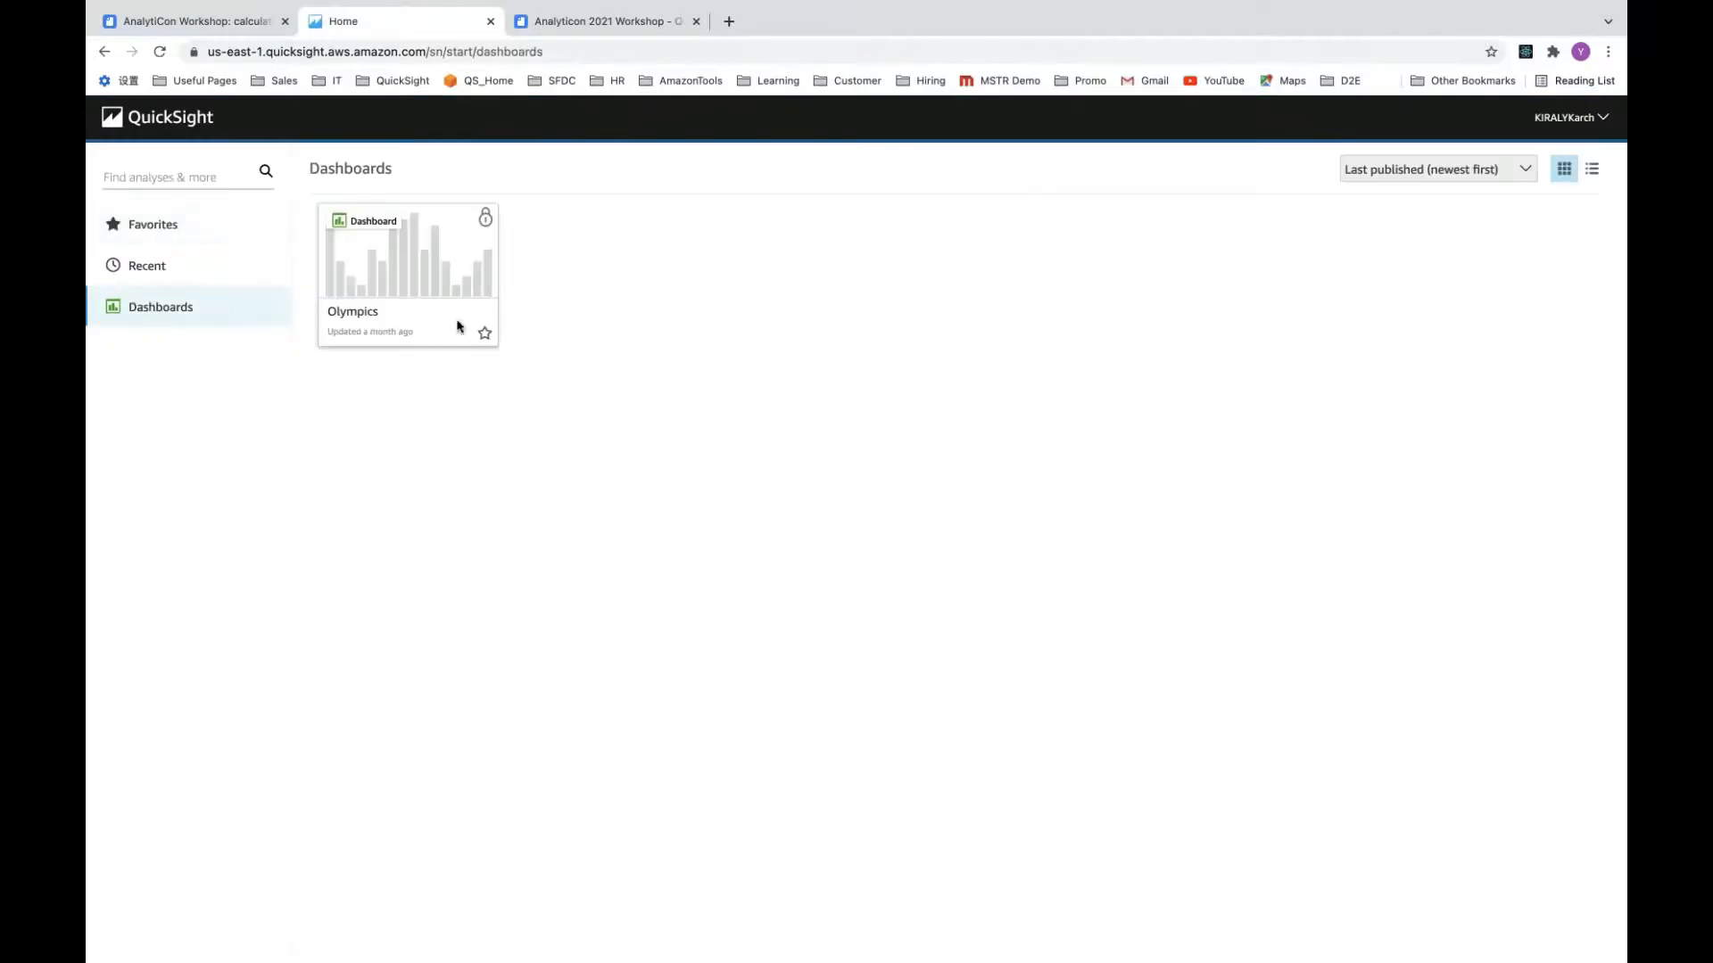
Step: Open the Olympics dashboard as the volleyball coach and examine the 2021 athlete, tech official and coach tables and the Historic Details visual
{"action": "left_click", "coordinate": [421, 257]}
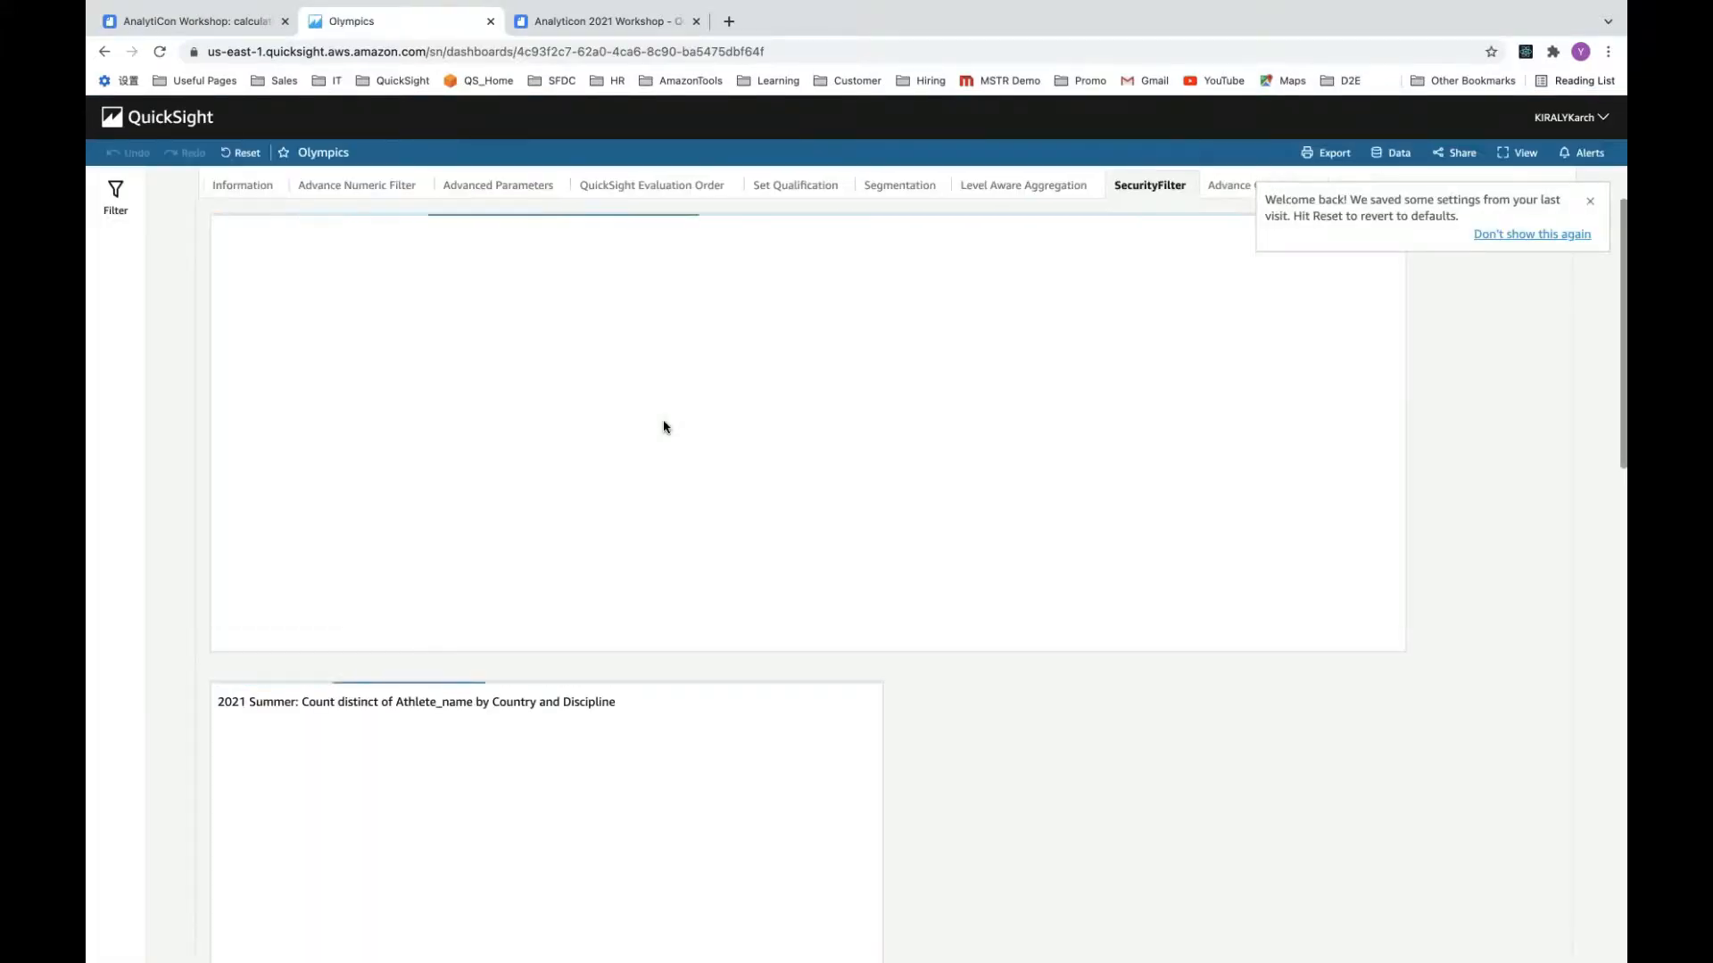
{"action": "scroll", "coordinate": [1011, 719], "scroll_direction": "down", "scroll_amount": 10}
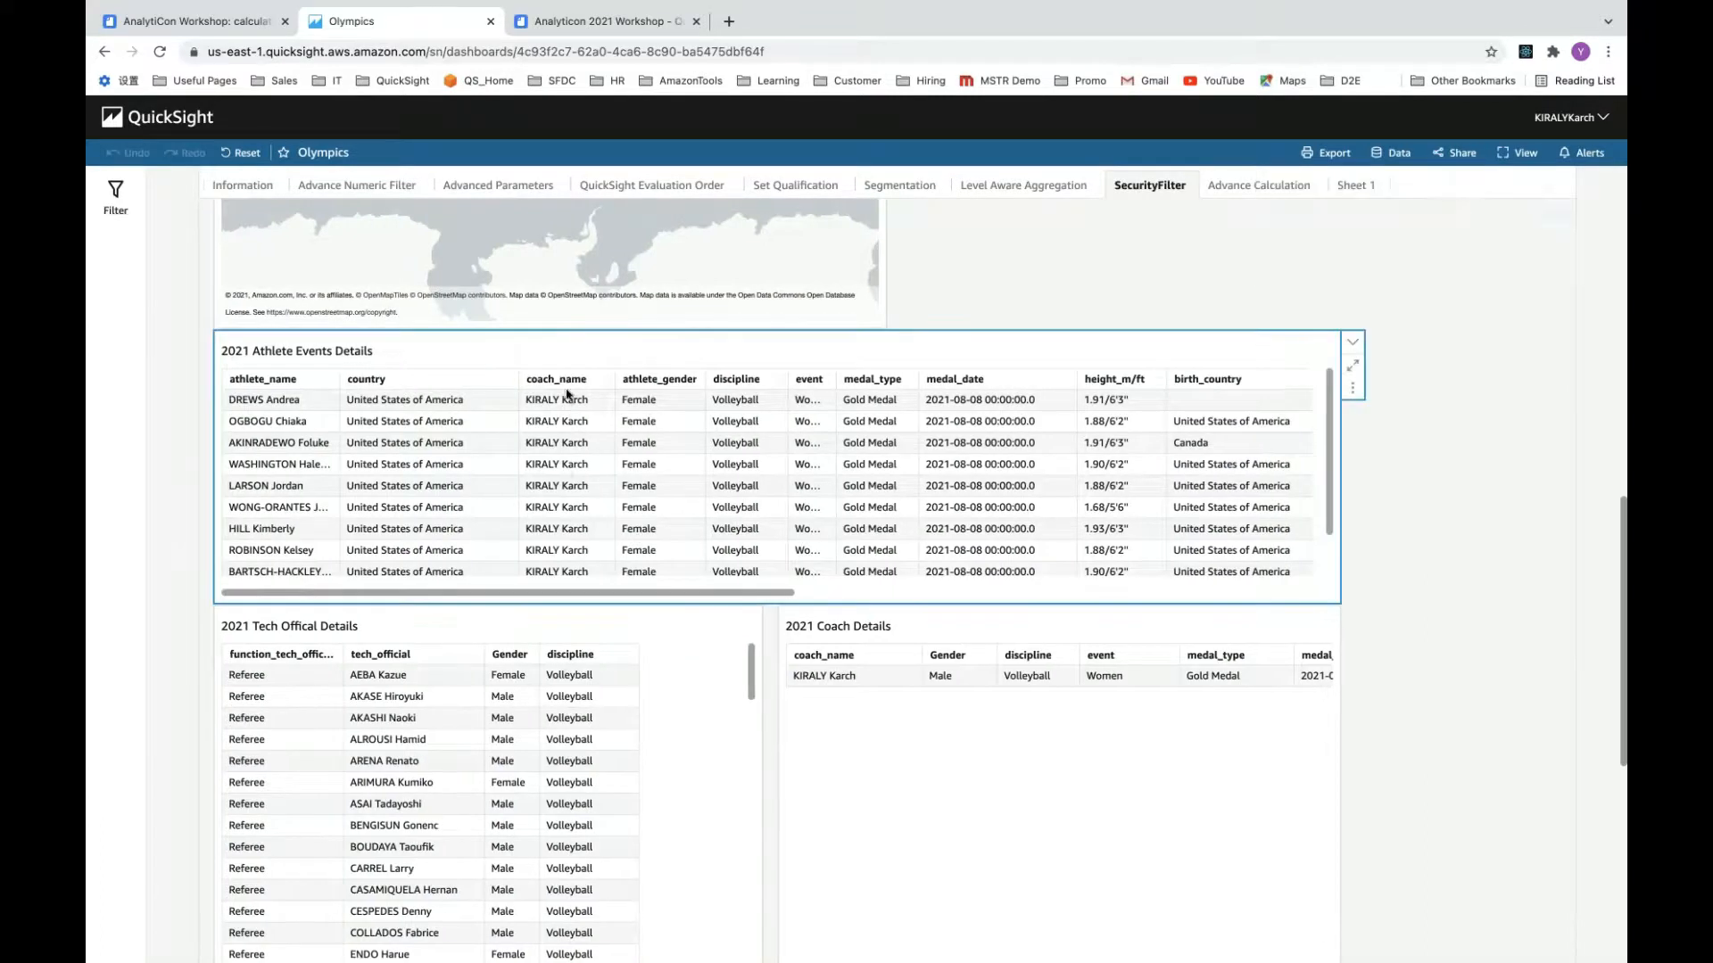
{"action": "scroll", "coordinate": [564, 500], "scroll_direction": "down", "scroll_amount": 1}
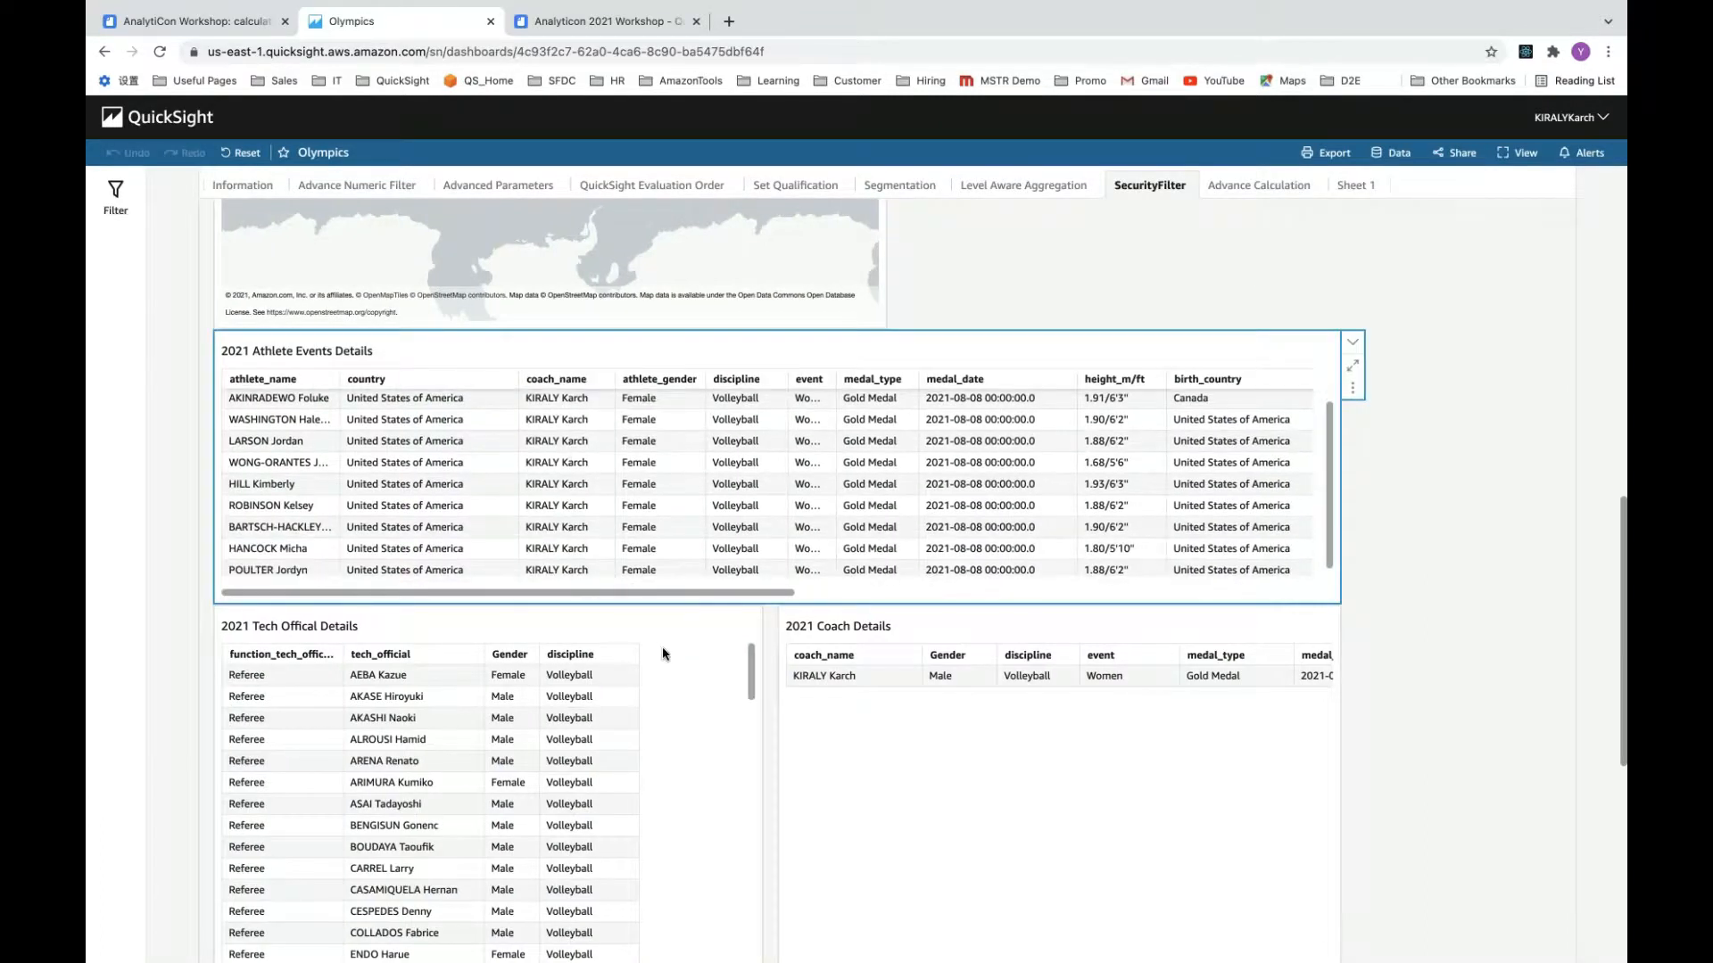
{"action": "scroll", "coordinate": [638, 606], "scroll_direction": "down", "scroll_amount": 3}
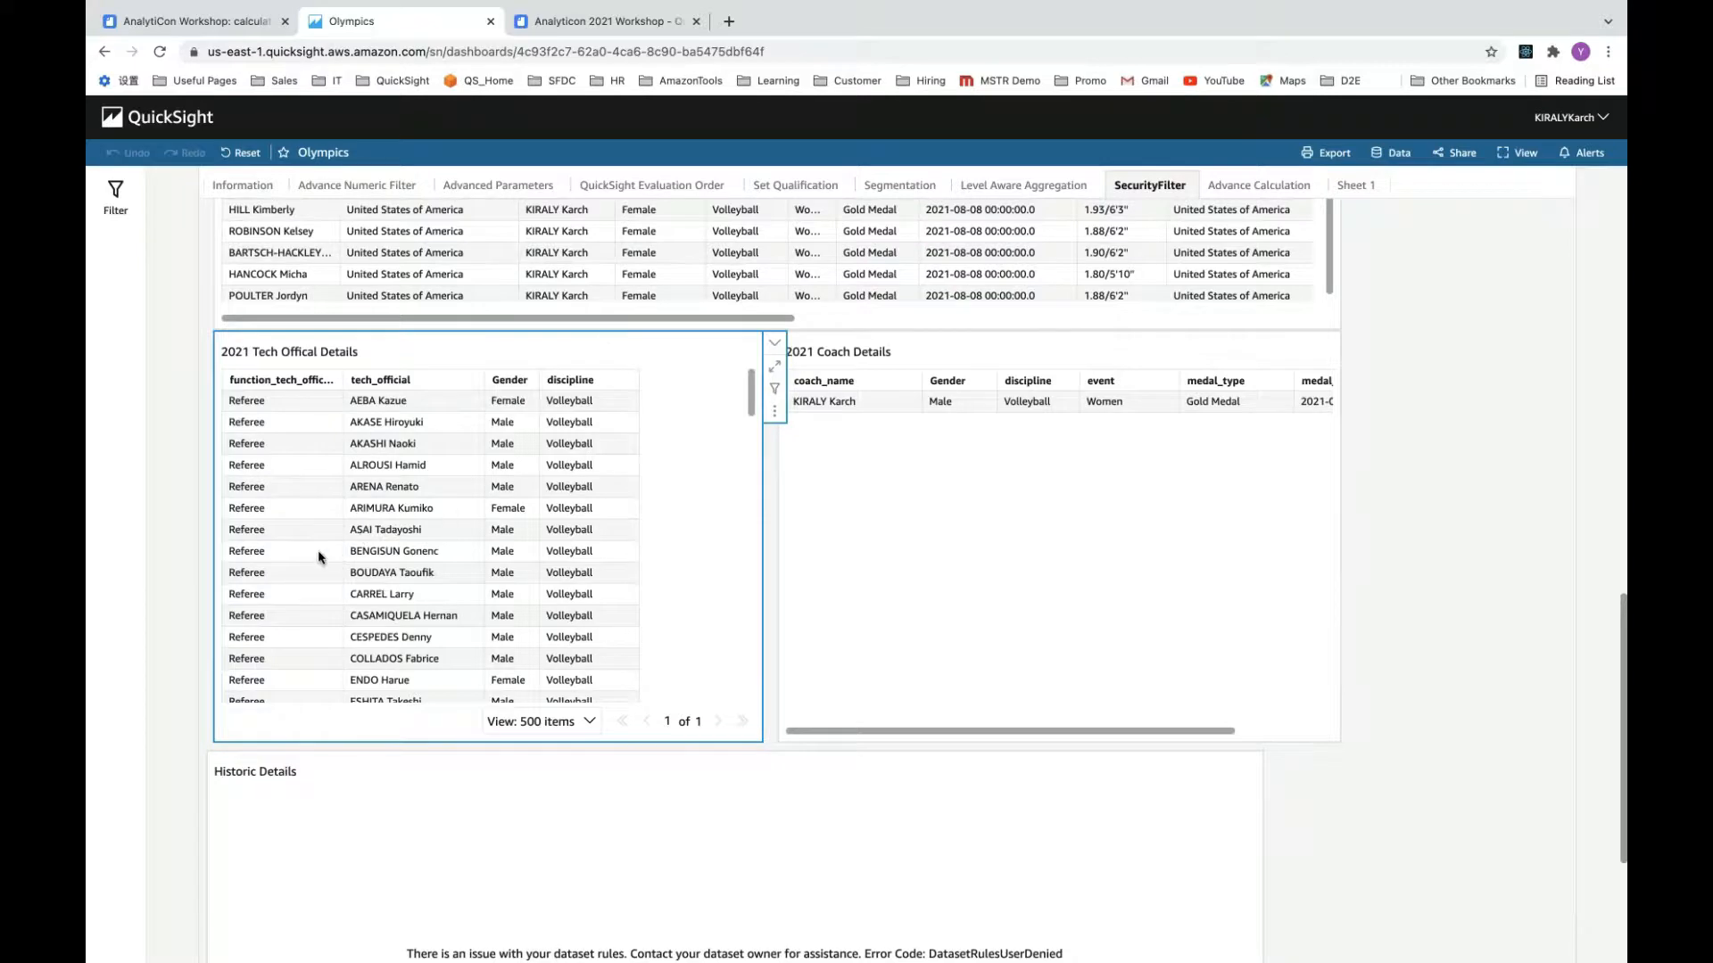
{"action": "scroll", "coordinate": [268, 533], "scroll_direction": "down", "scroll_amount": 1}
{"action": "scroll", "coordinate": [267, 535], "scroll_direction": "down", "scroll_amount": 3}
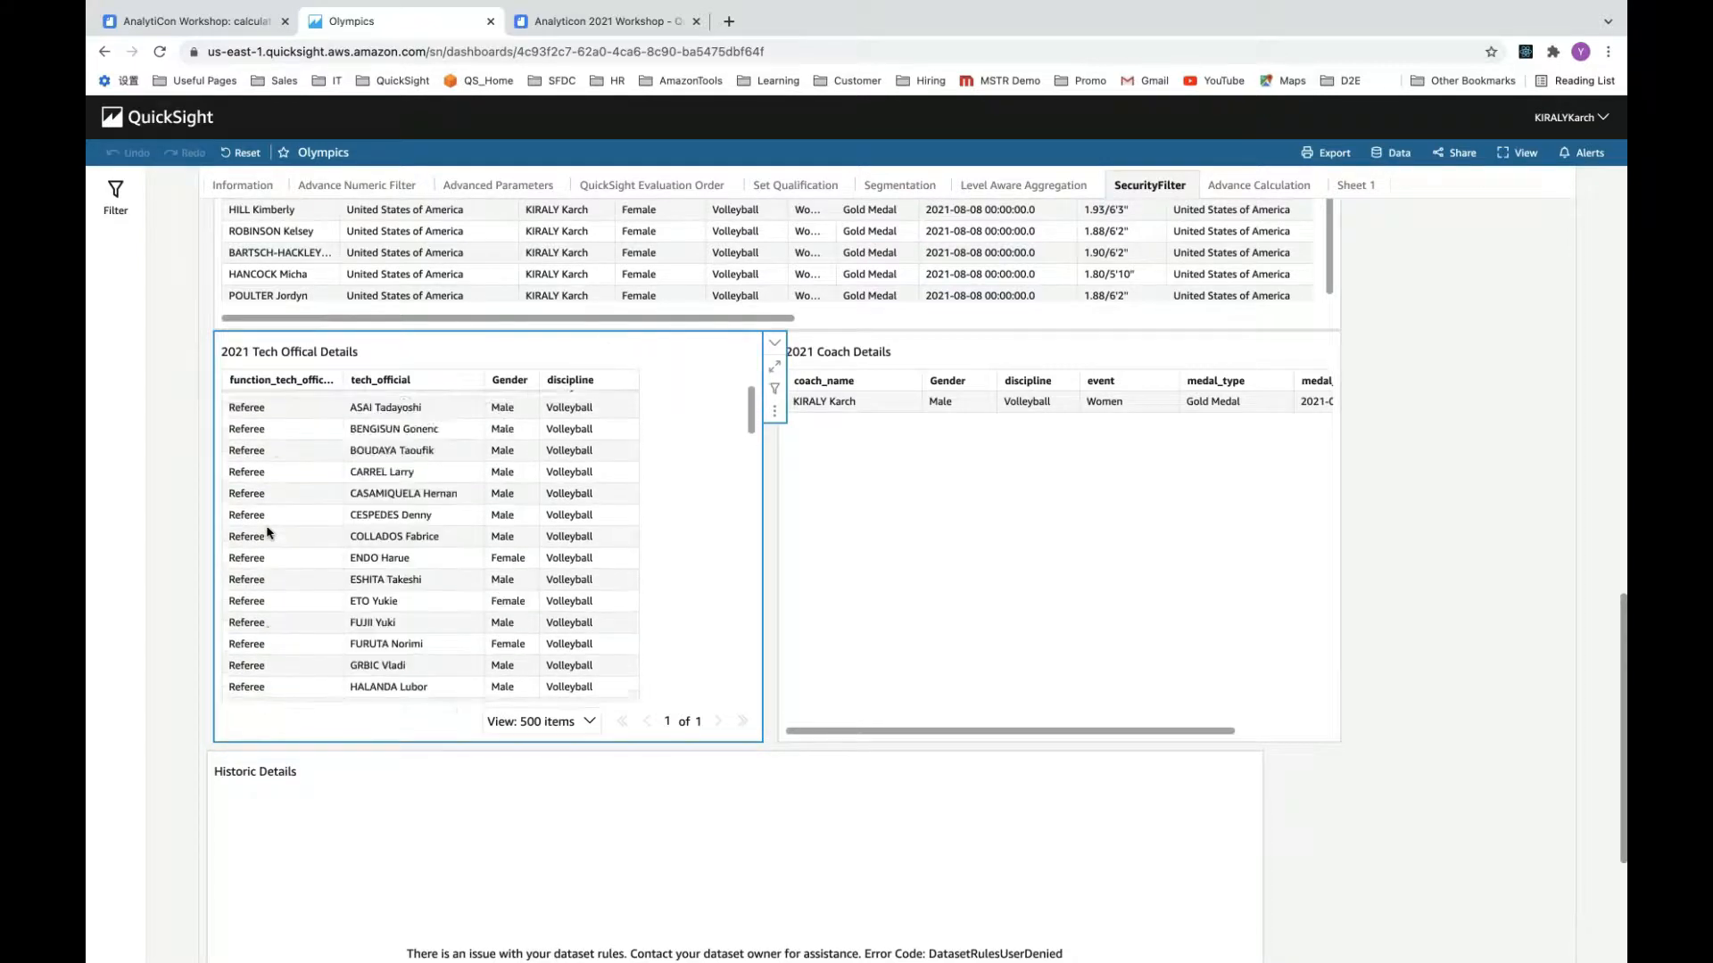
{"action": "scroll", "coordinate": [285, 544], "scroll_direction": "up", "scroll_amount": 4}
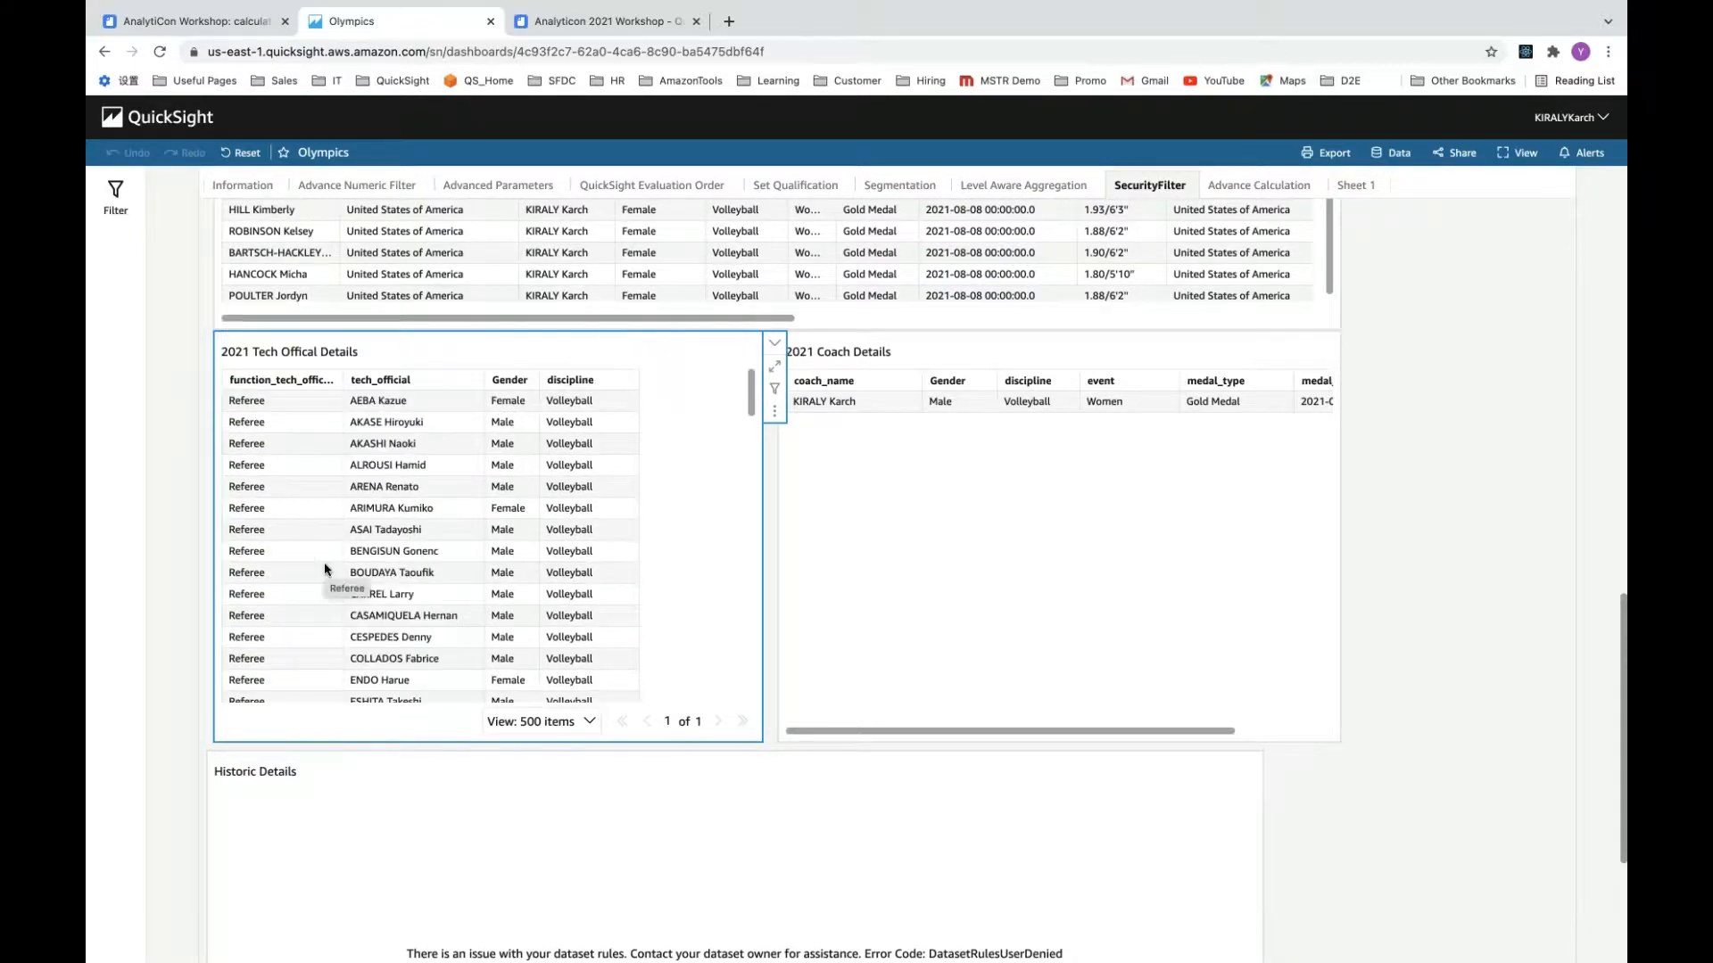
{"action": "left_click", "coordinate": [970, 479]}
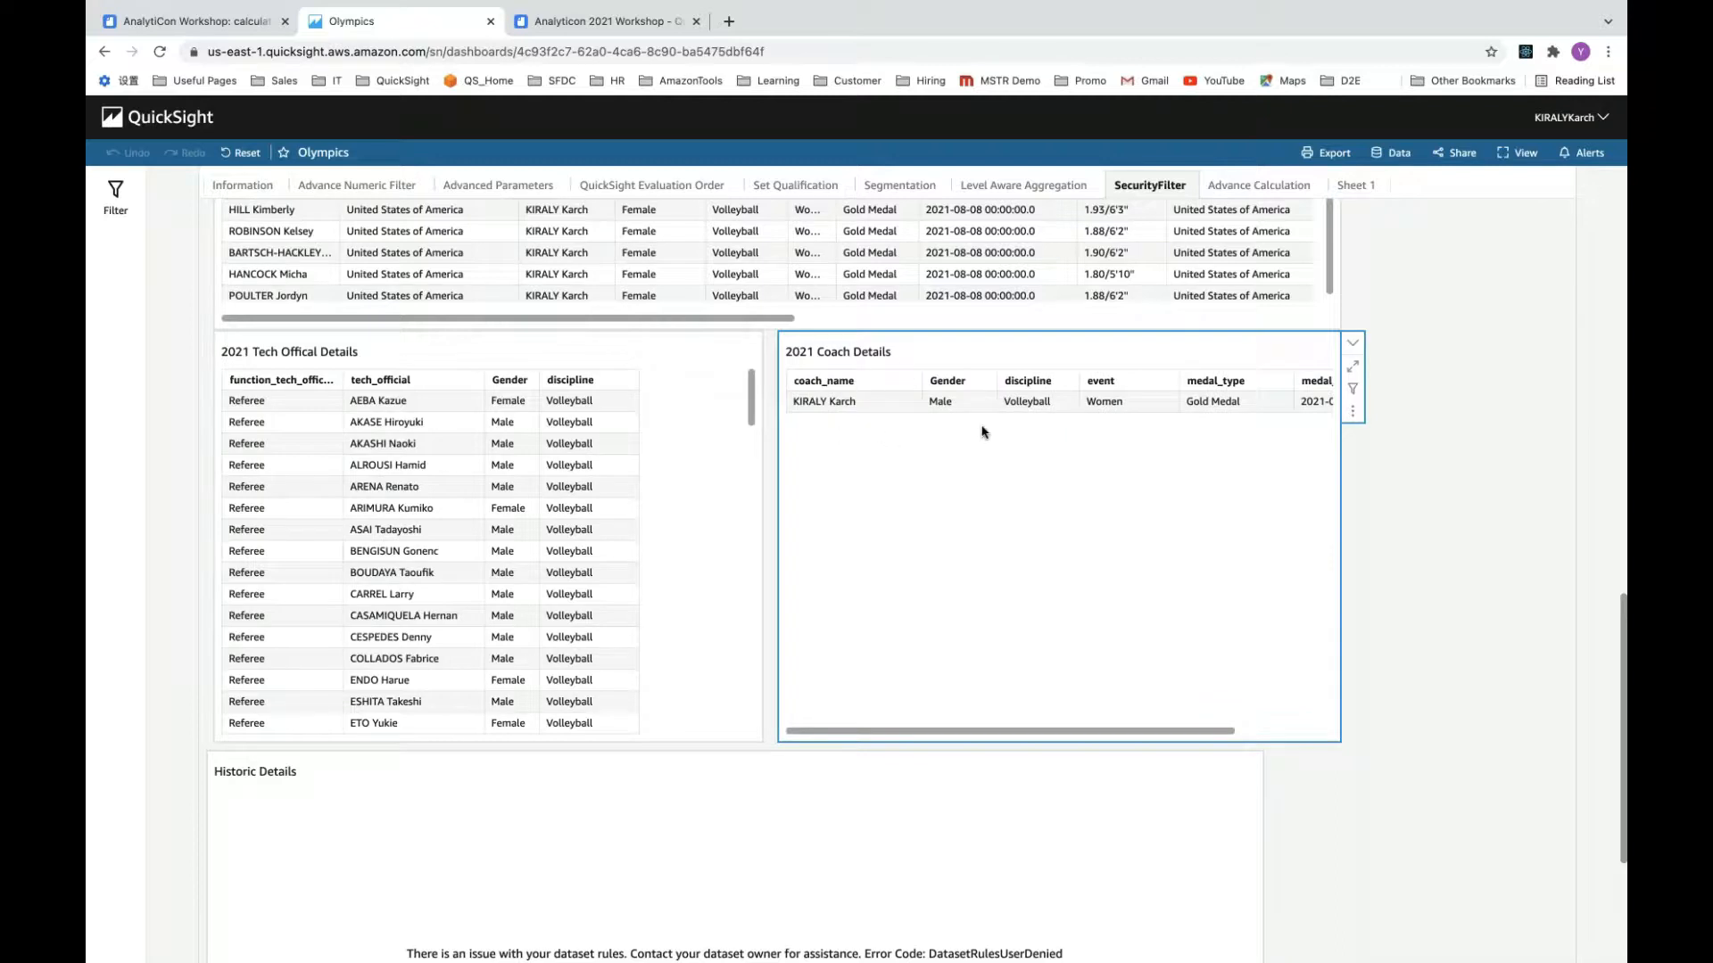
{"action": "scroll", "coordinate": [982, 432], "scroll_direction": "right", "scroll_amount": 3}
{"action": "scroll", "coordinate": [964, 431], "scroll_direction": "left", "scroll_amount": 3}
{"action": "scroll", "coordinate": [739, 577], "scroll_direction": "down", "scroll_amount": 3}
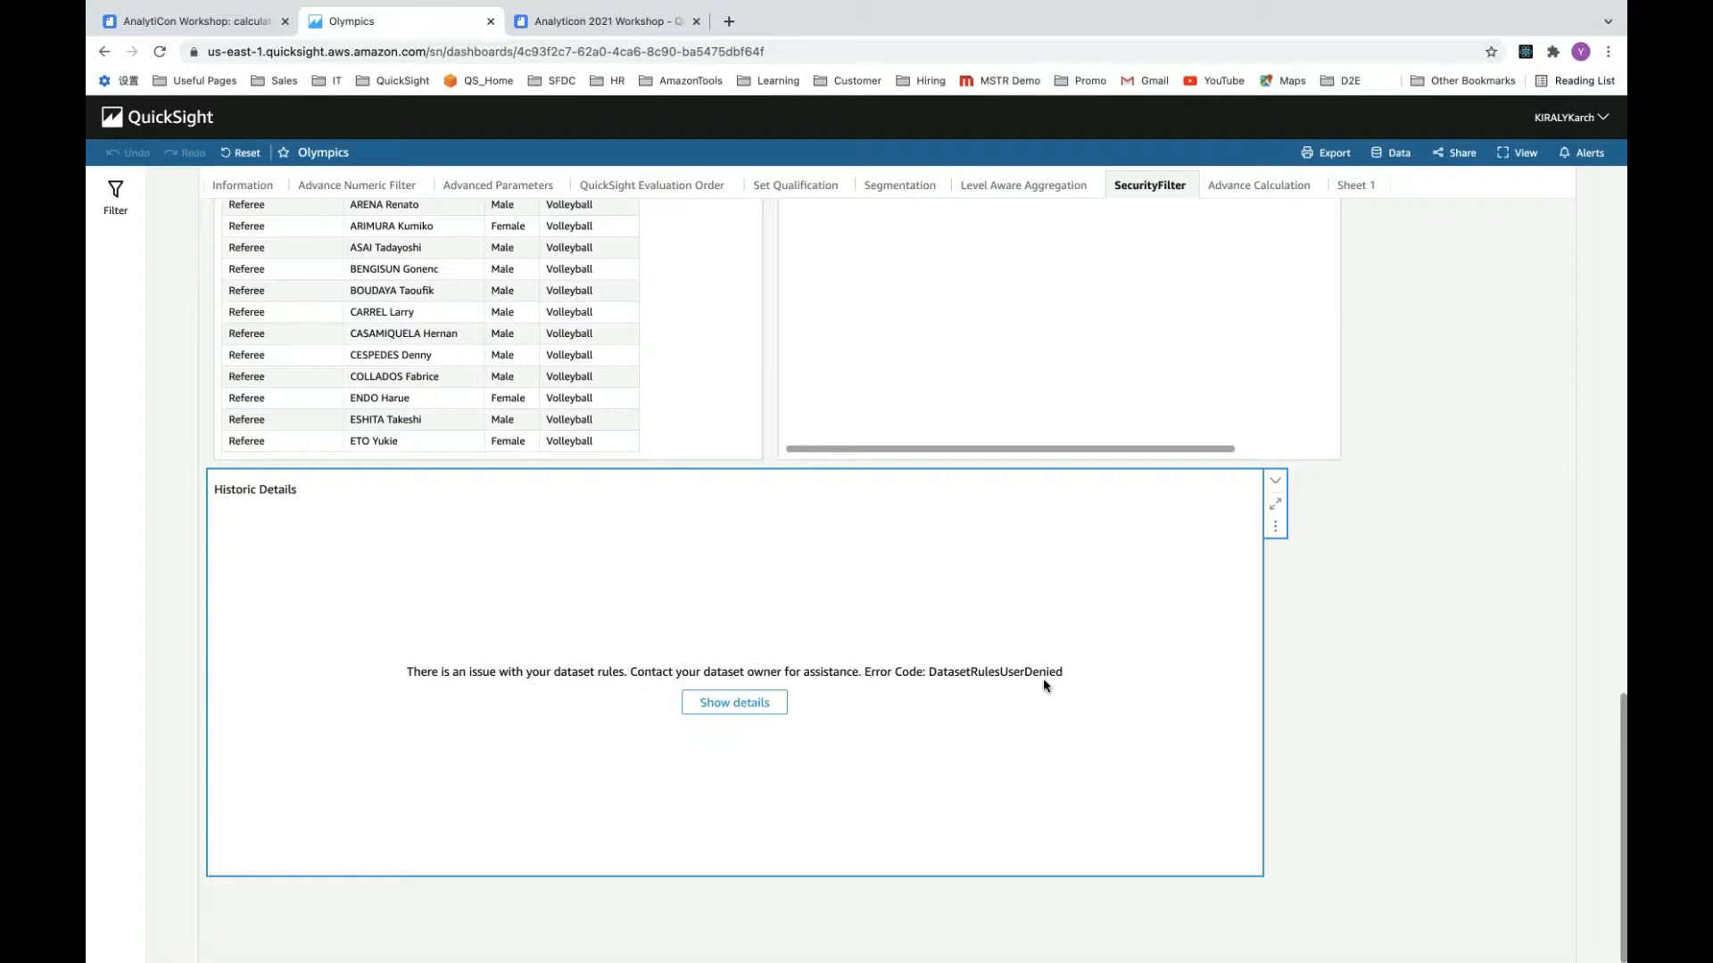
Step: Switch to Firefox and open the Advance Calculation sheet of the olympics analysis
{"action": "left_click", "coordinate": [1089, 924]}
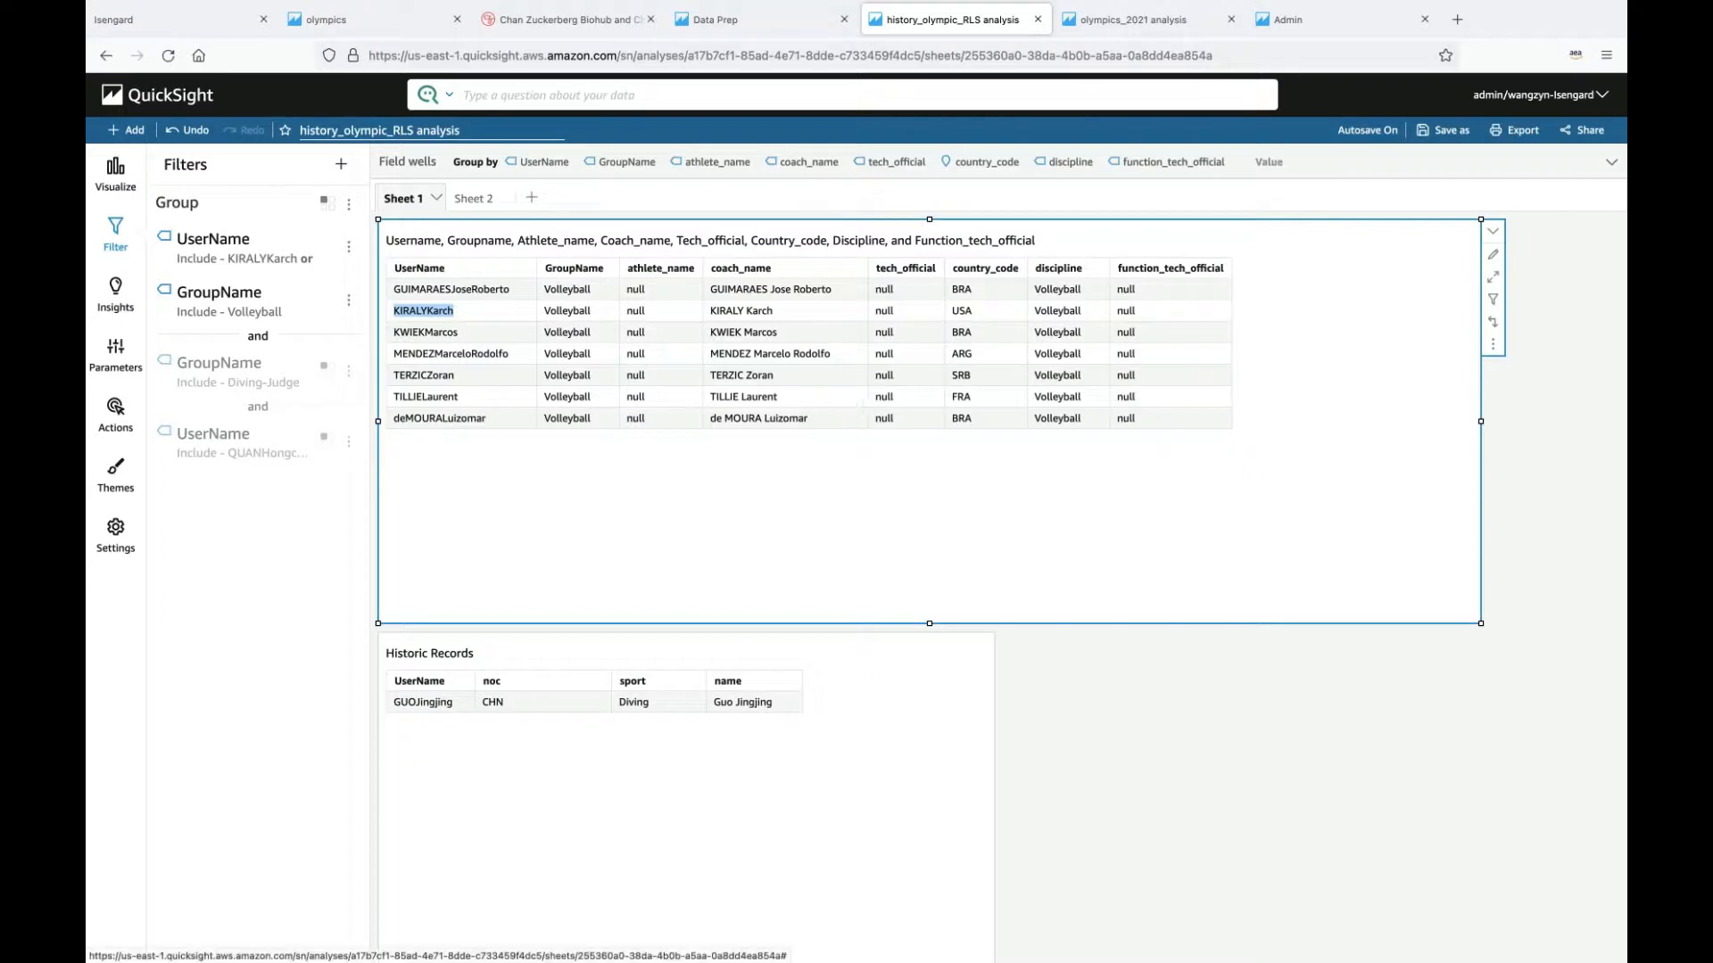
{"action": "left_click", "coordinate": [382, 25]}
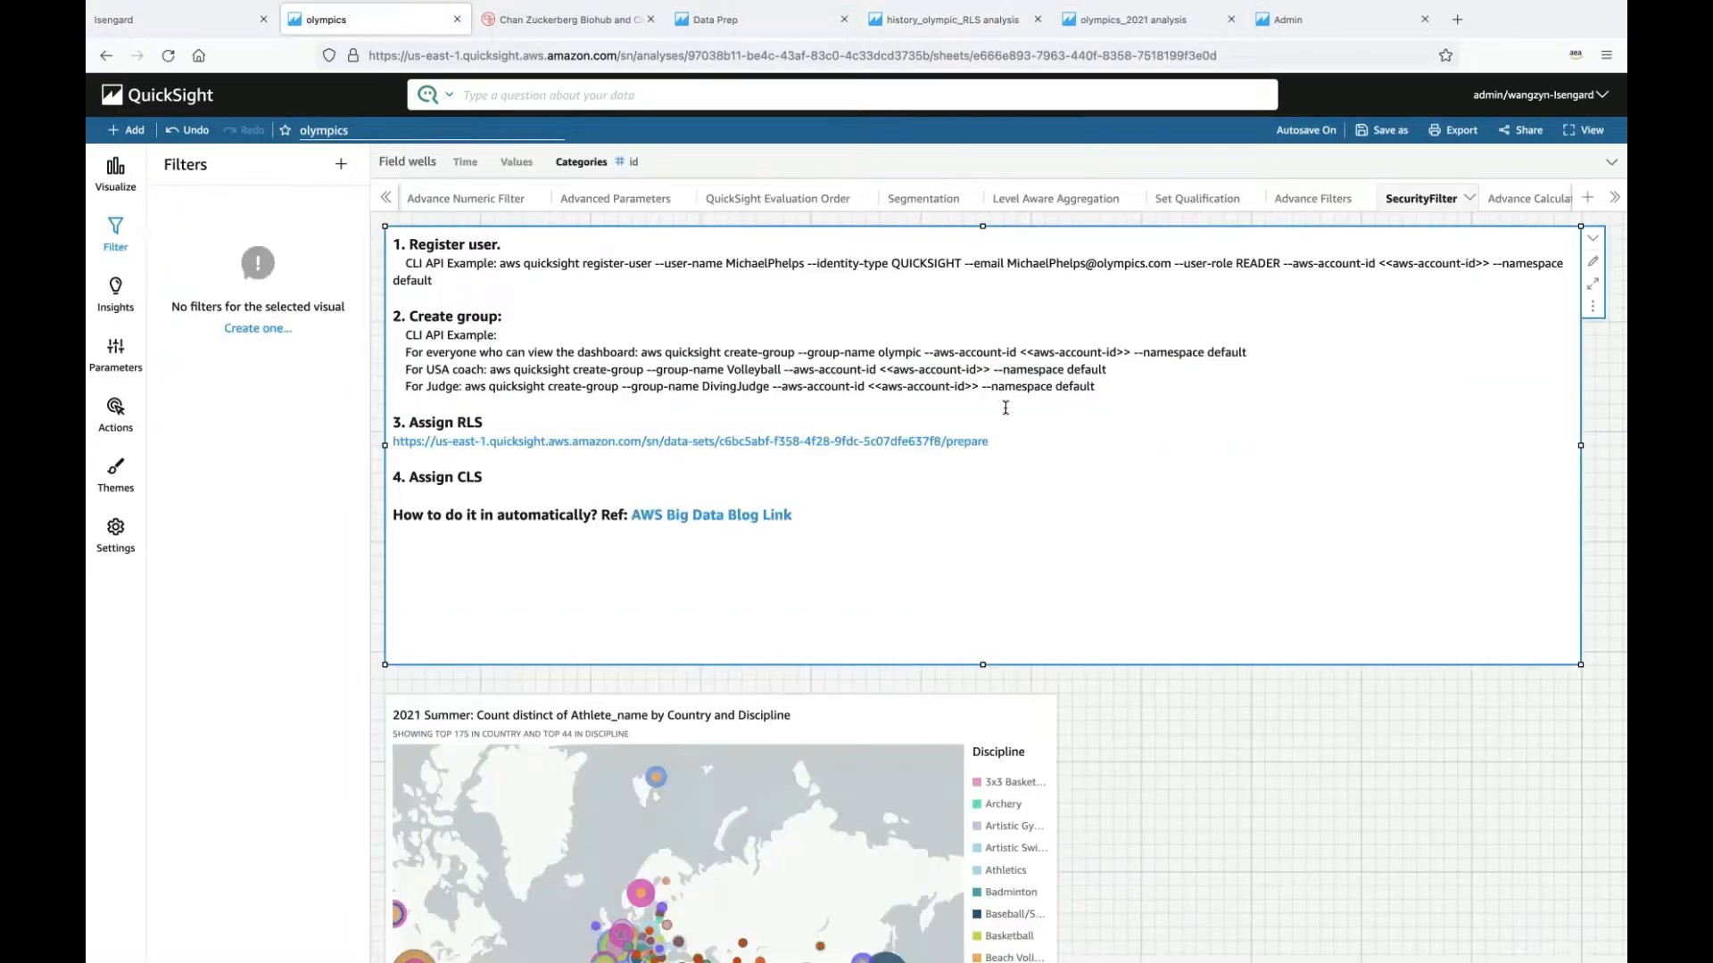
{"action": "left_click", "coordinate": [1517, 200]}
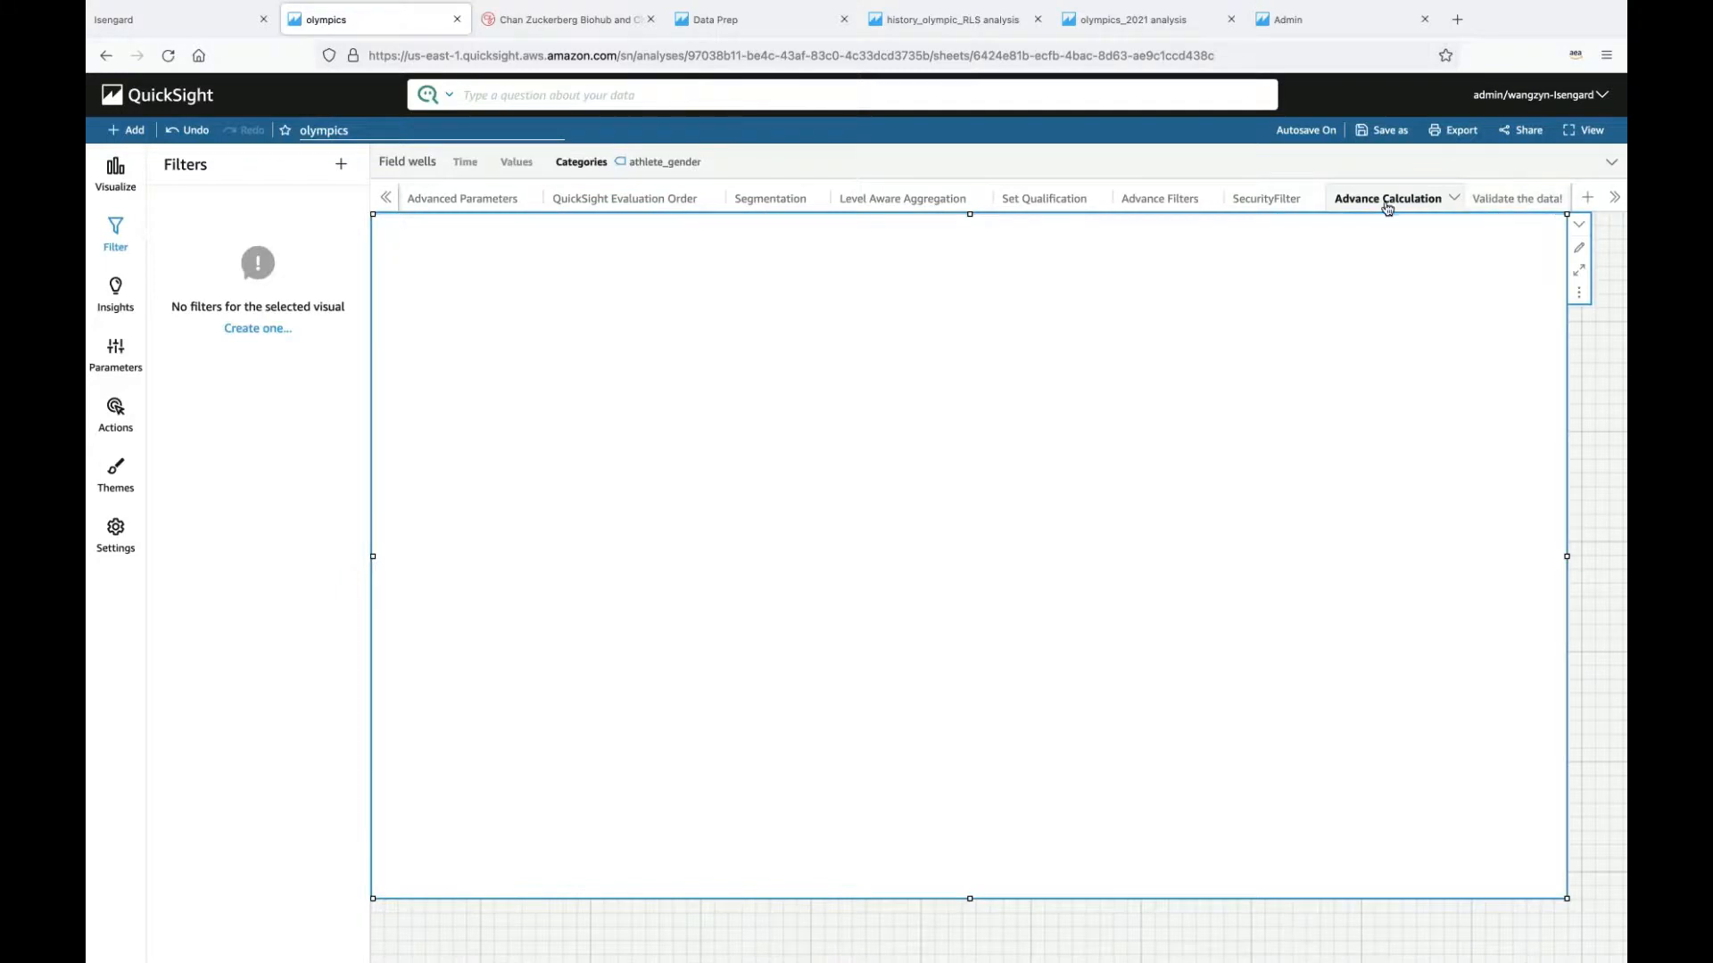
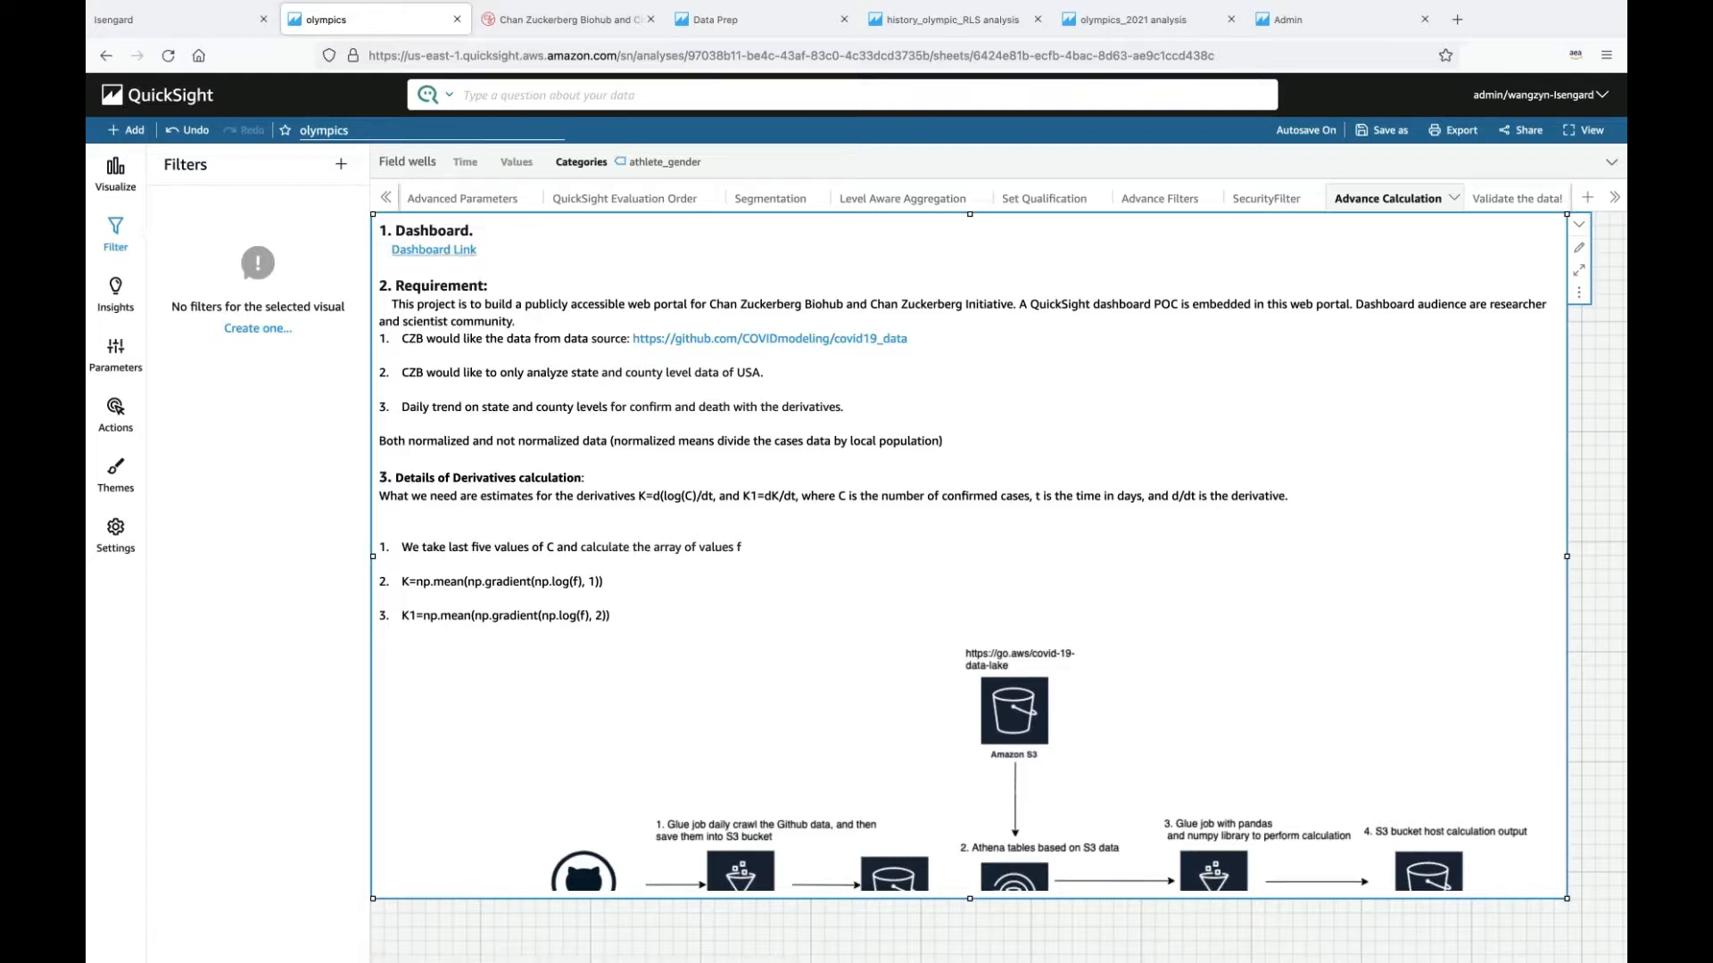
Step: Open the Chan Zuckerberg Biohub COVID-19 dashboard and examine which case data the K and K1 calculations use in the Usage & Explanation notes
{"action": "left_click", "coordinate": [565, 20]}
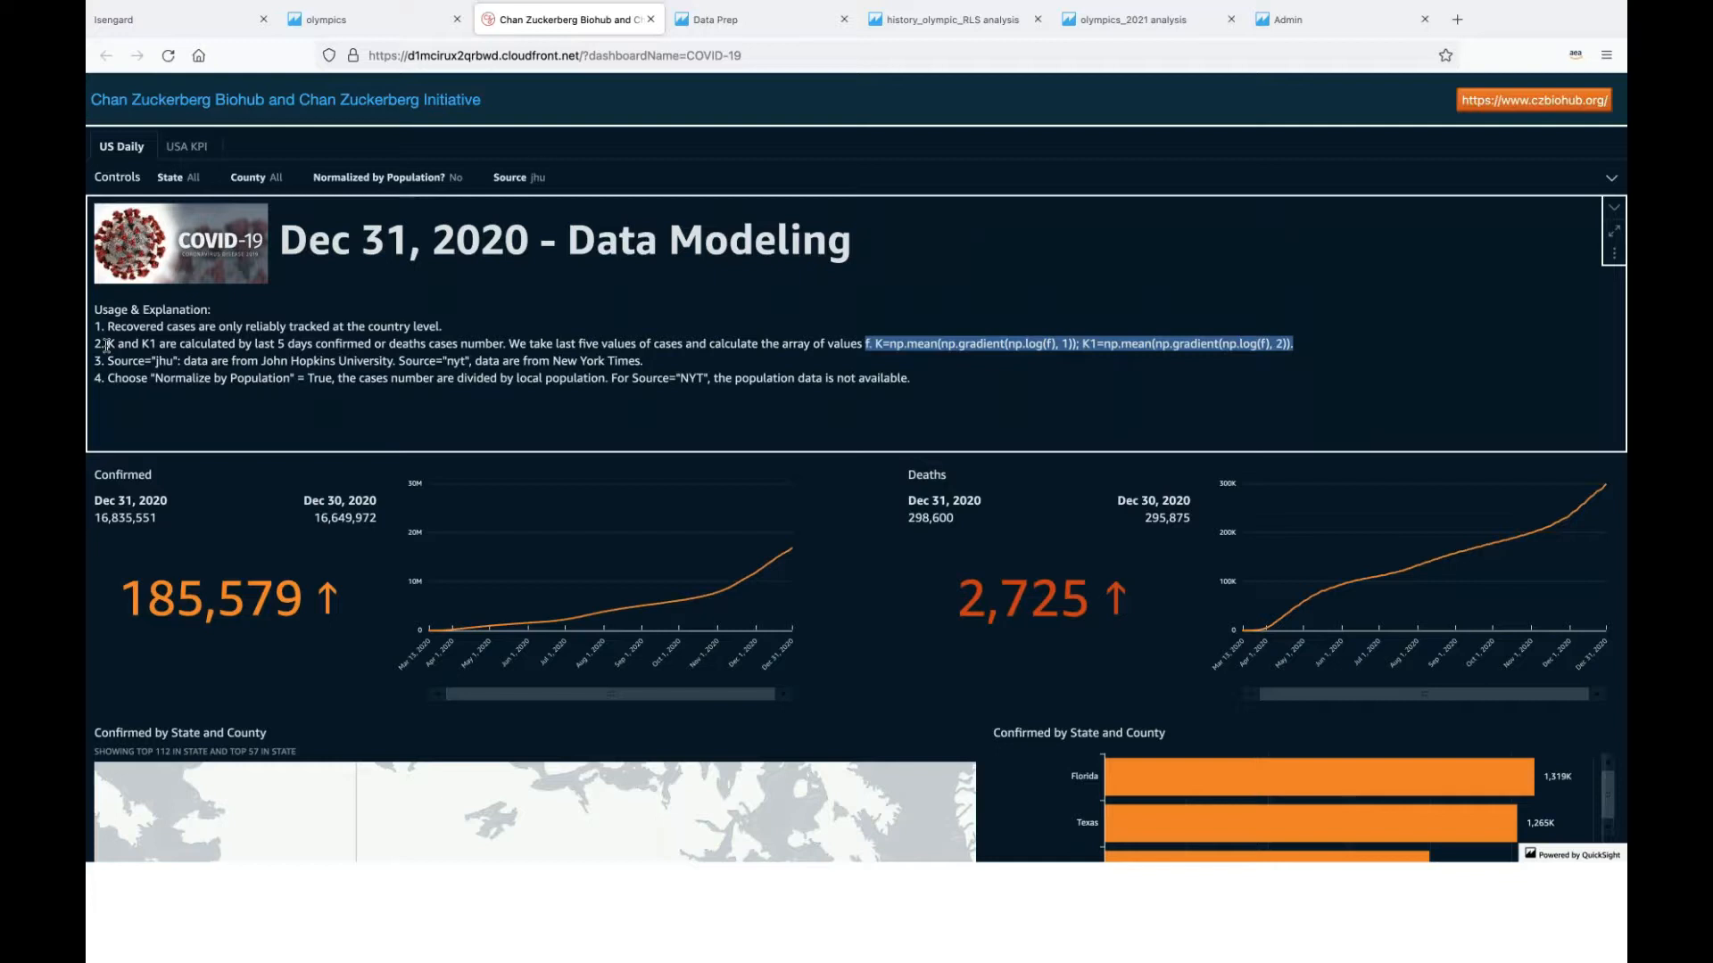
{"action": "left_click_drag", "start_coordinate": [107, 345], "coordinate": [157, 345]}
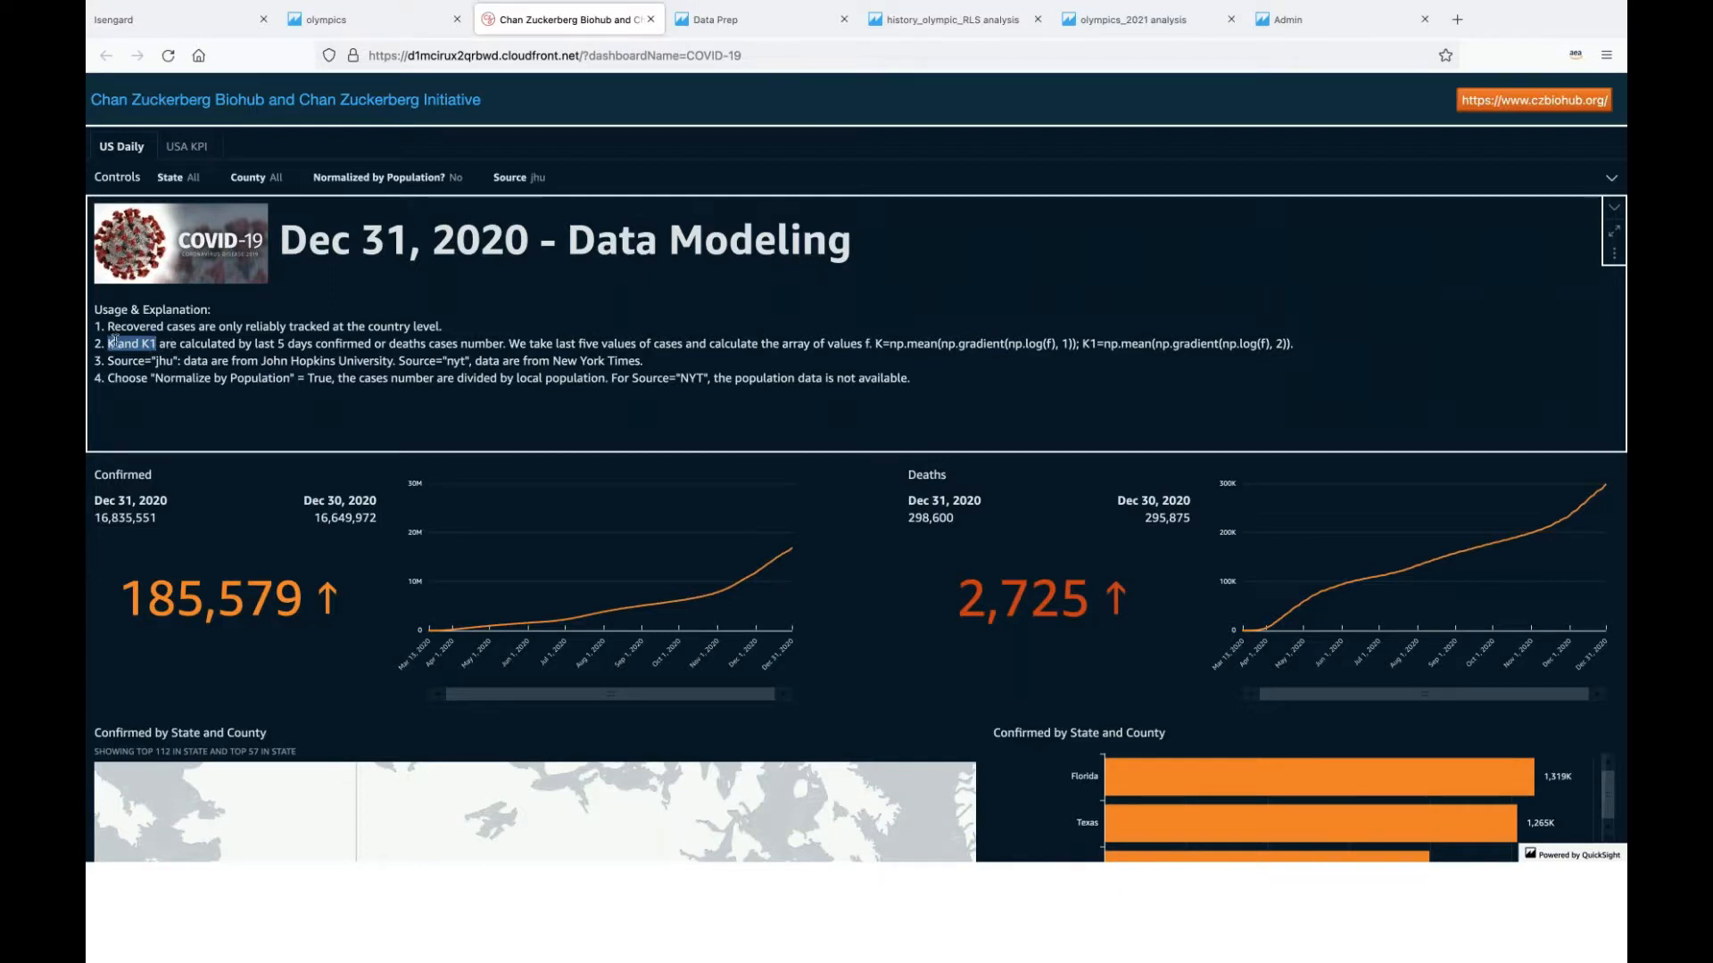
{"action": "left_click", "coordinate": [229, 347]}
{"action": "left_click_drag", "start_coordinate": [255, 346], "coordinate": [386, 346]}
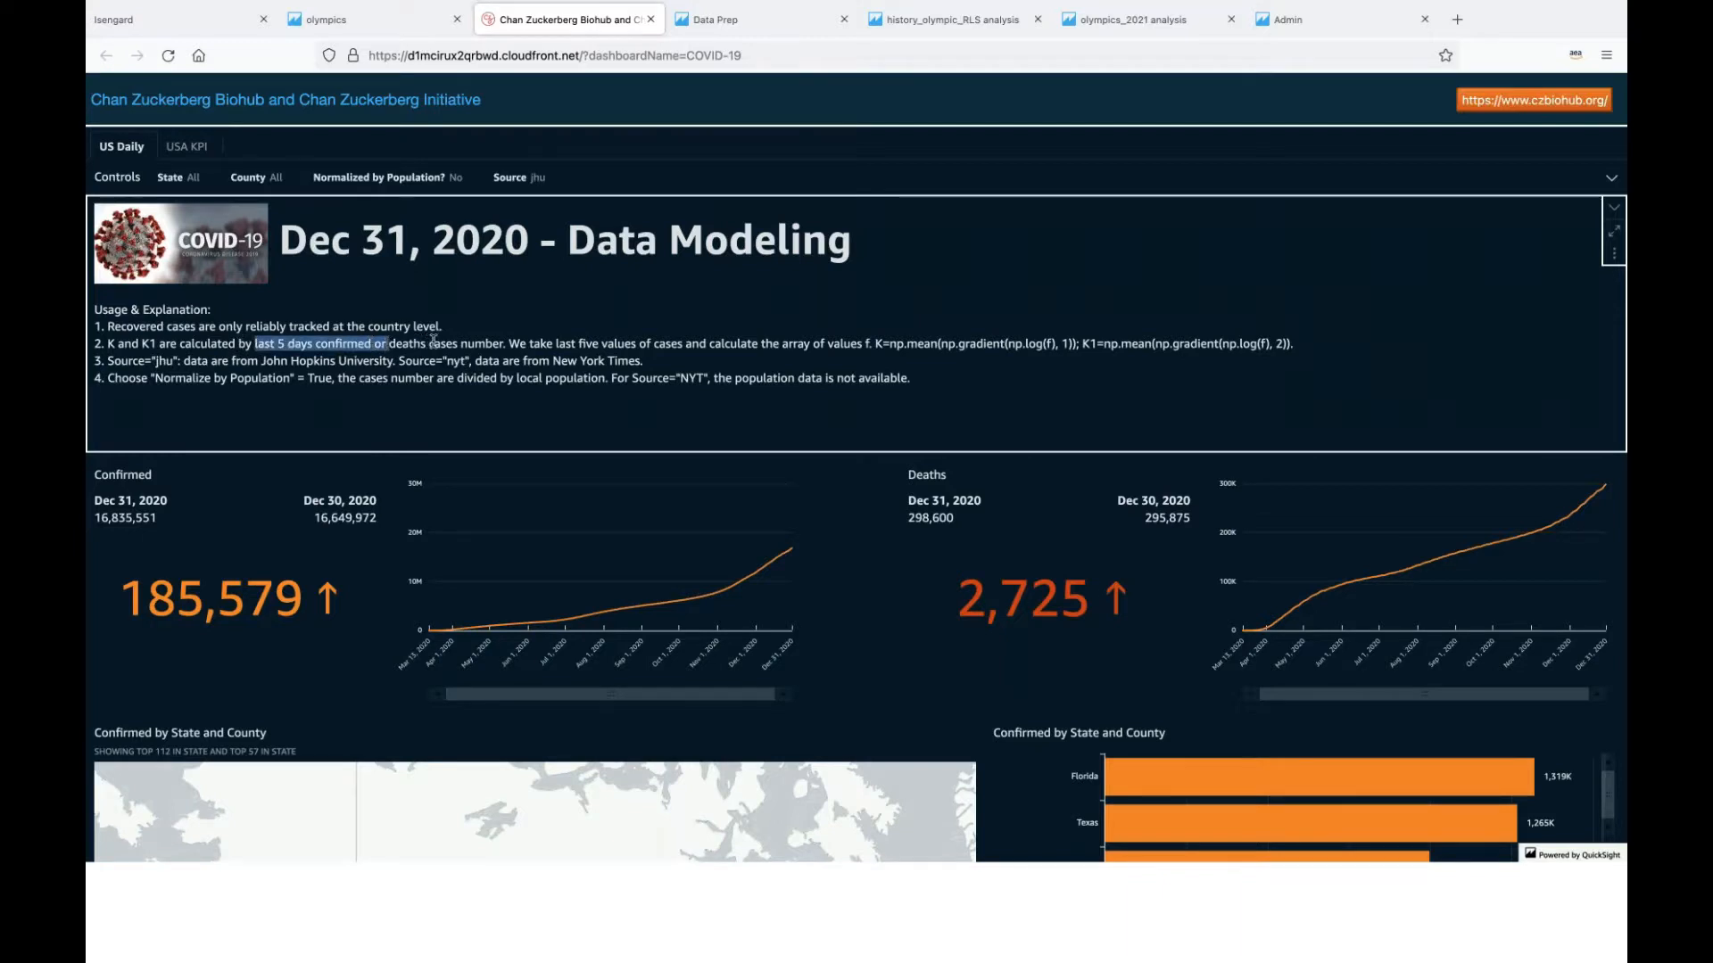
{"action": "left_click", "coordinate": [395, 345]}
{"action": "left_click_drag", "start_coordinate": [392, 345], "coordinate": [483, 346]}
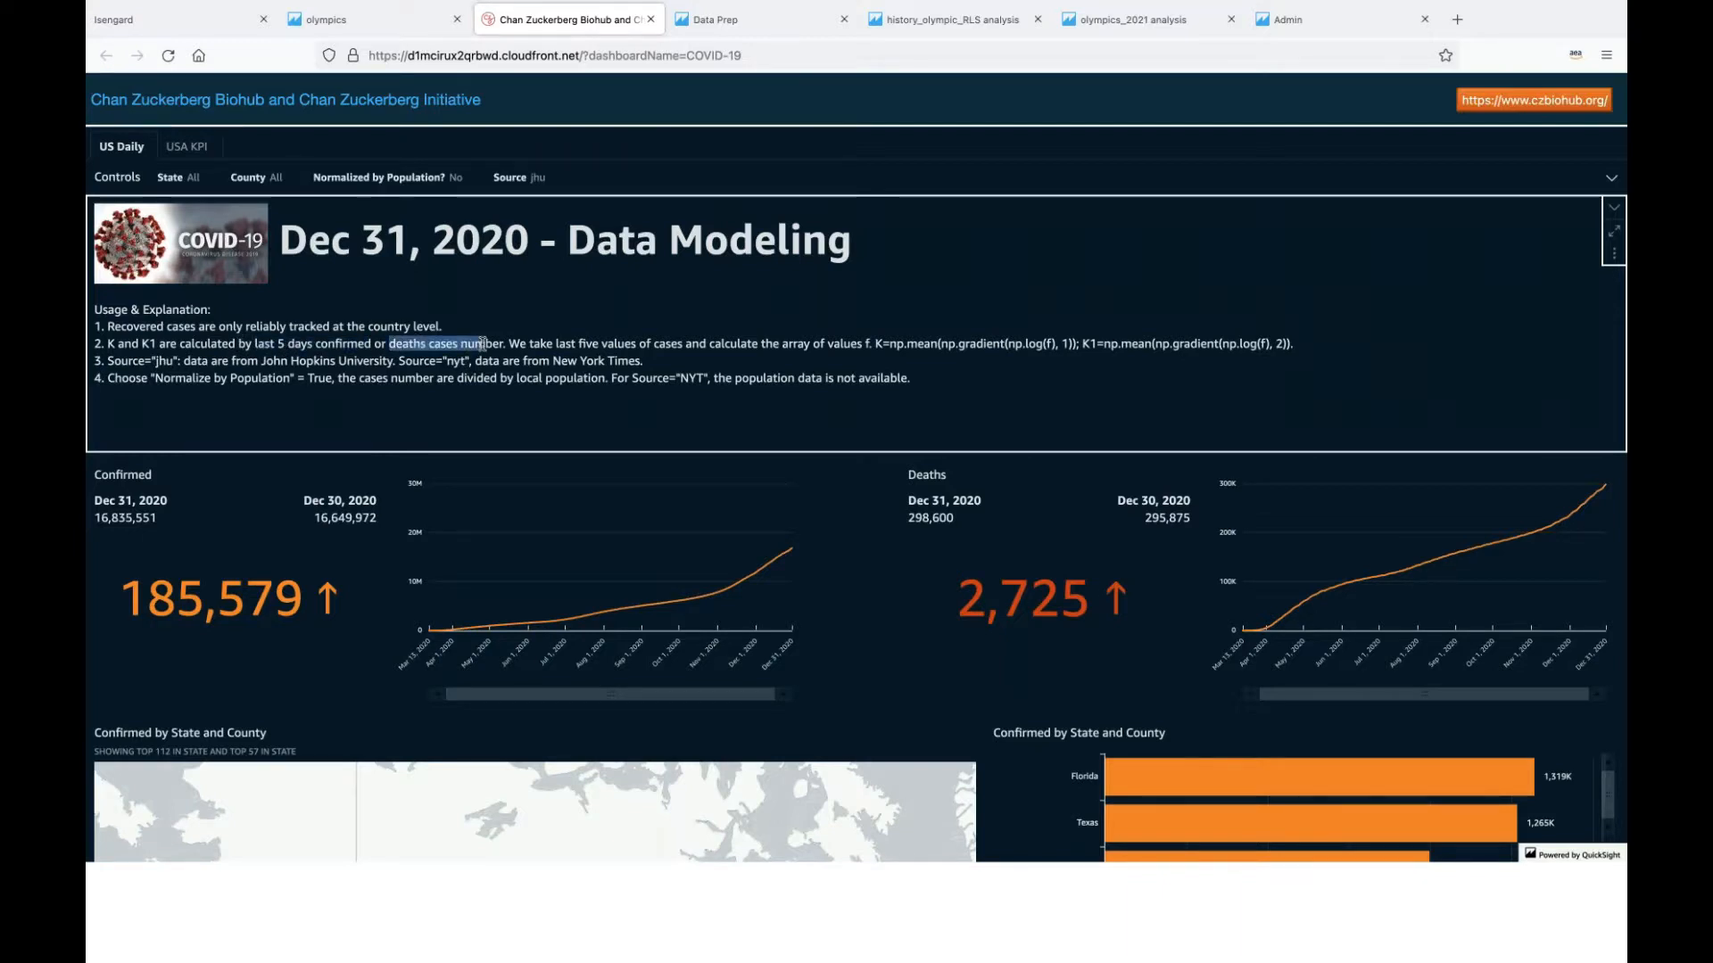
{"action": "left_click", "coordinate": [590, 350]}
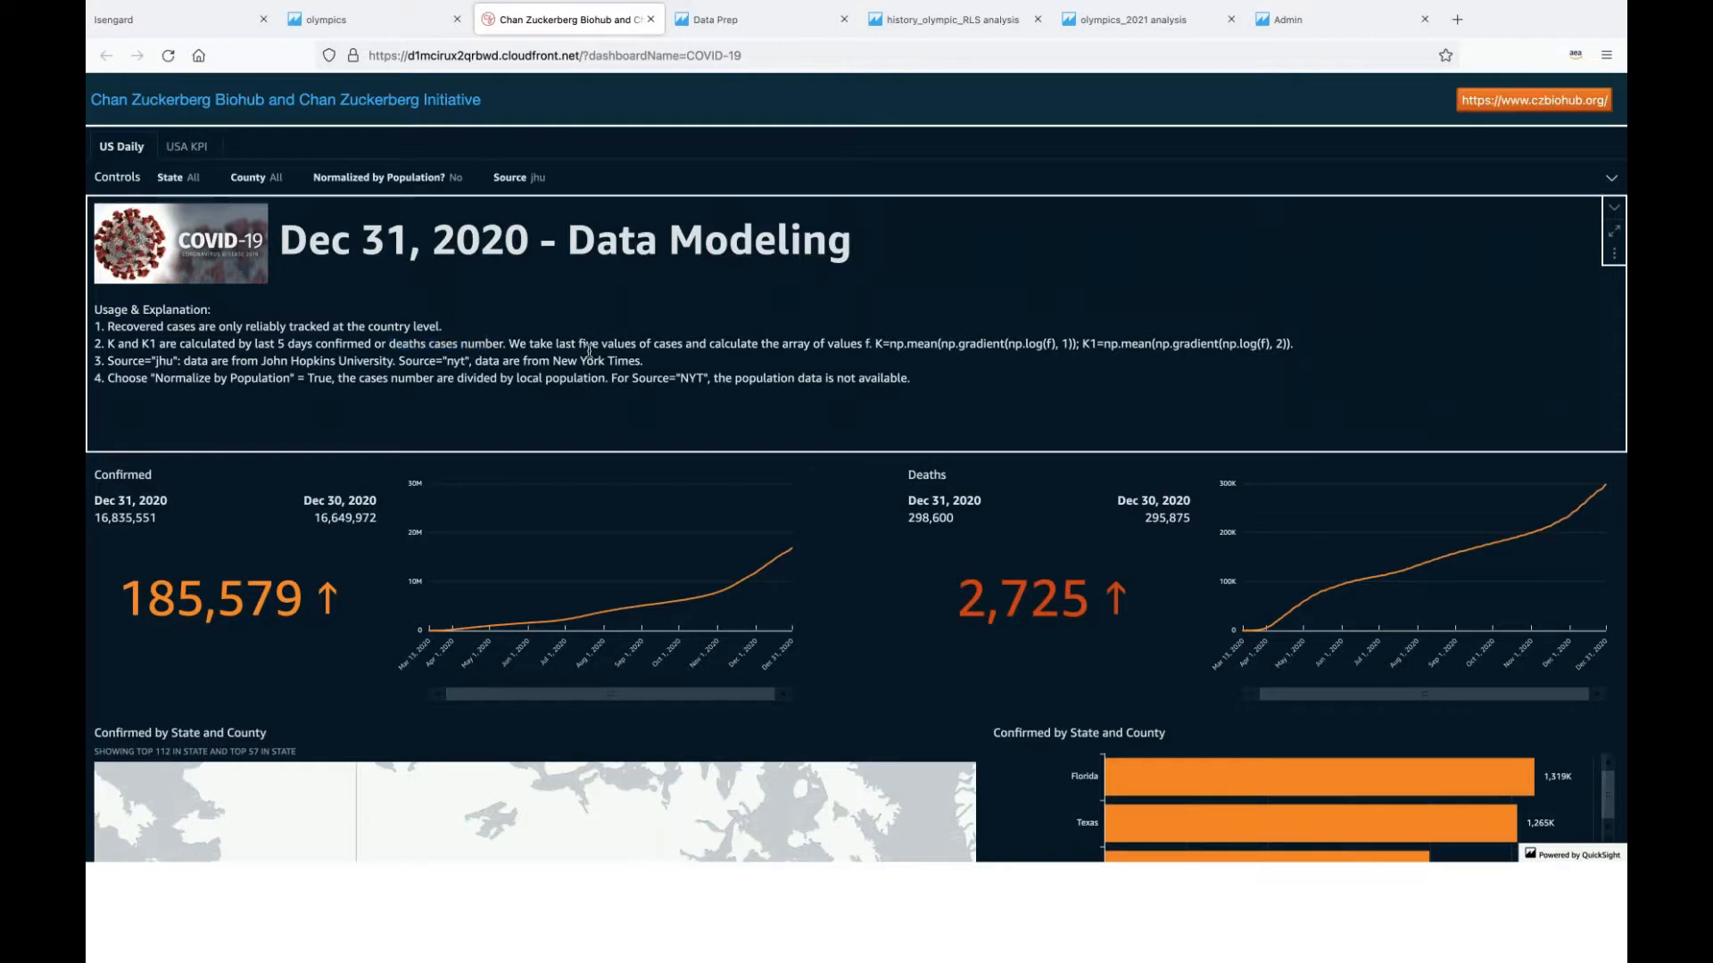
{"action": "left_click_drag", "start_coordinate": [554, 346], "coordinate": [668, 345]}
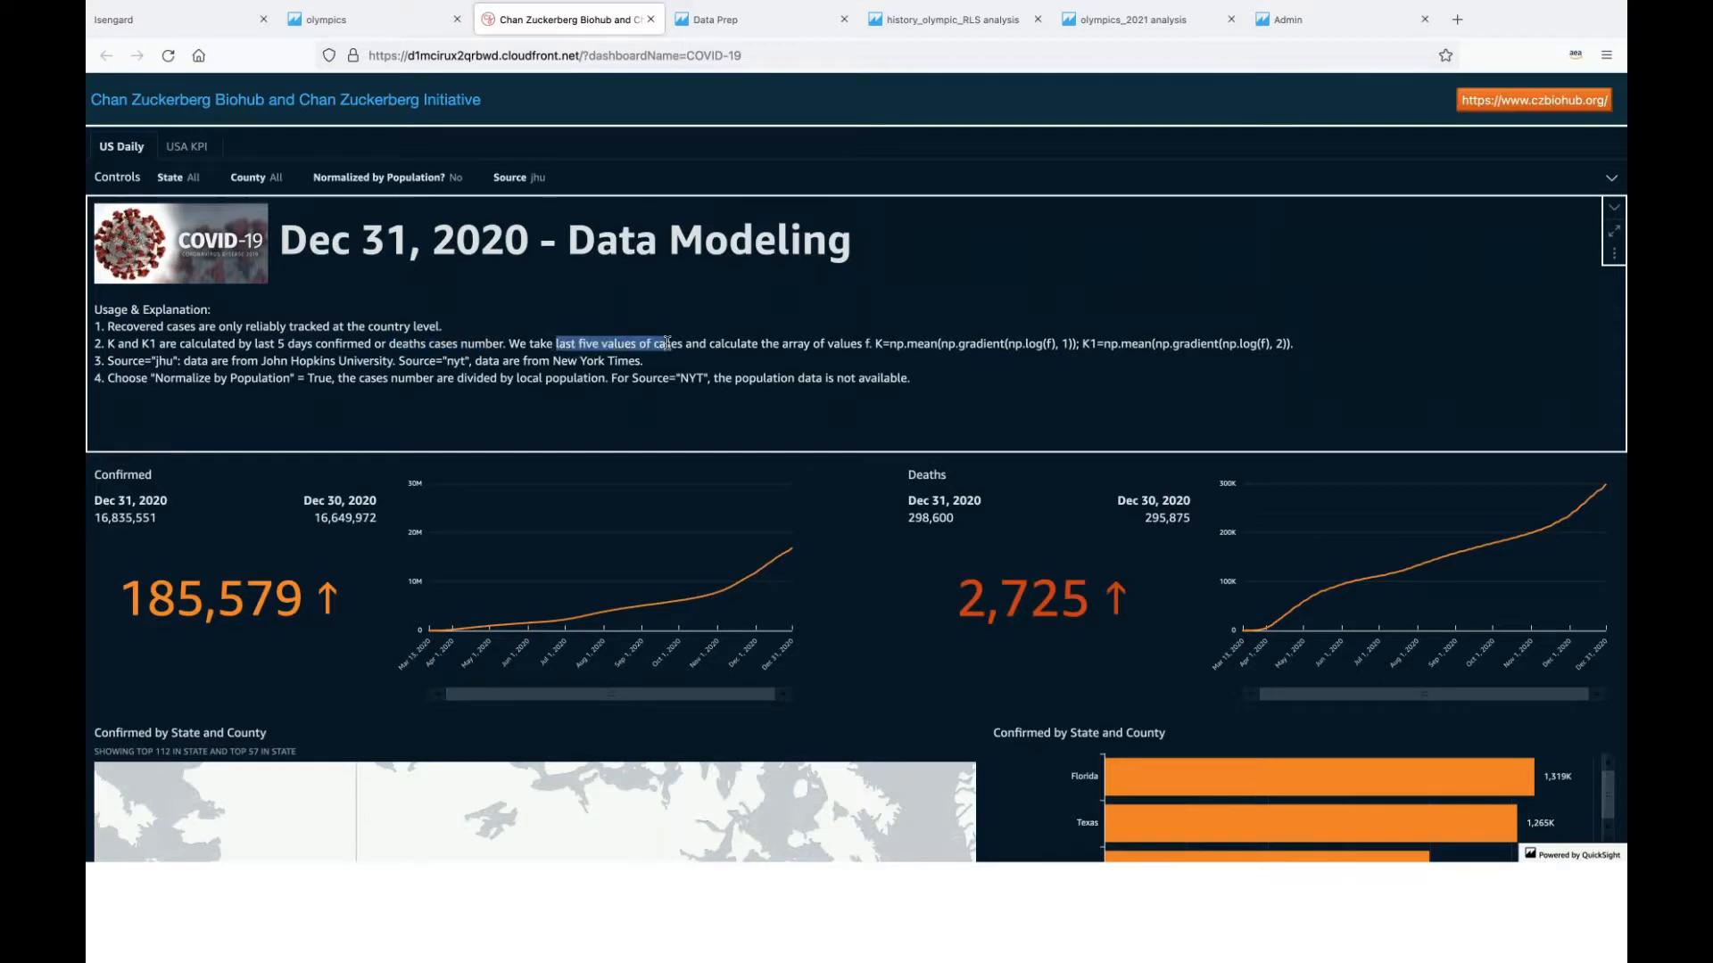
{"action": "double_click", "coordinate": [670, 345]}
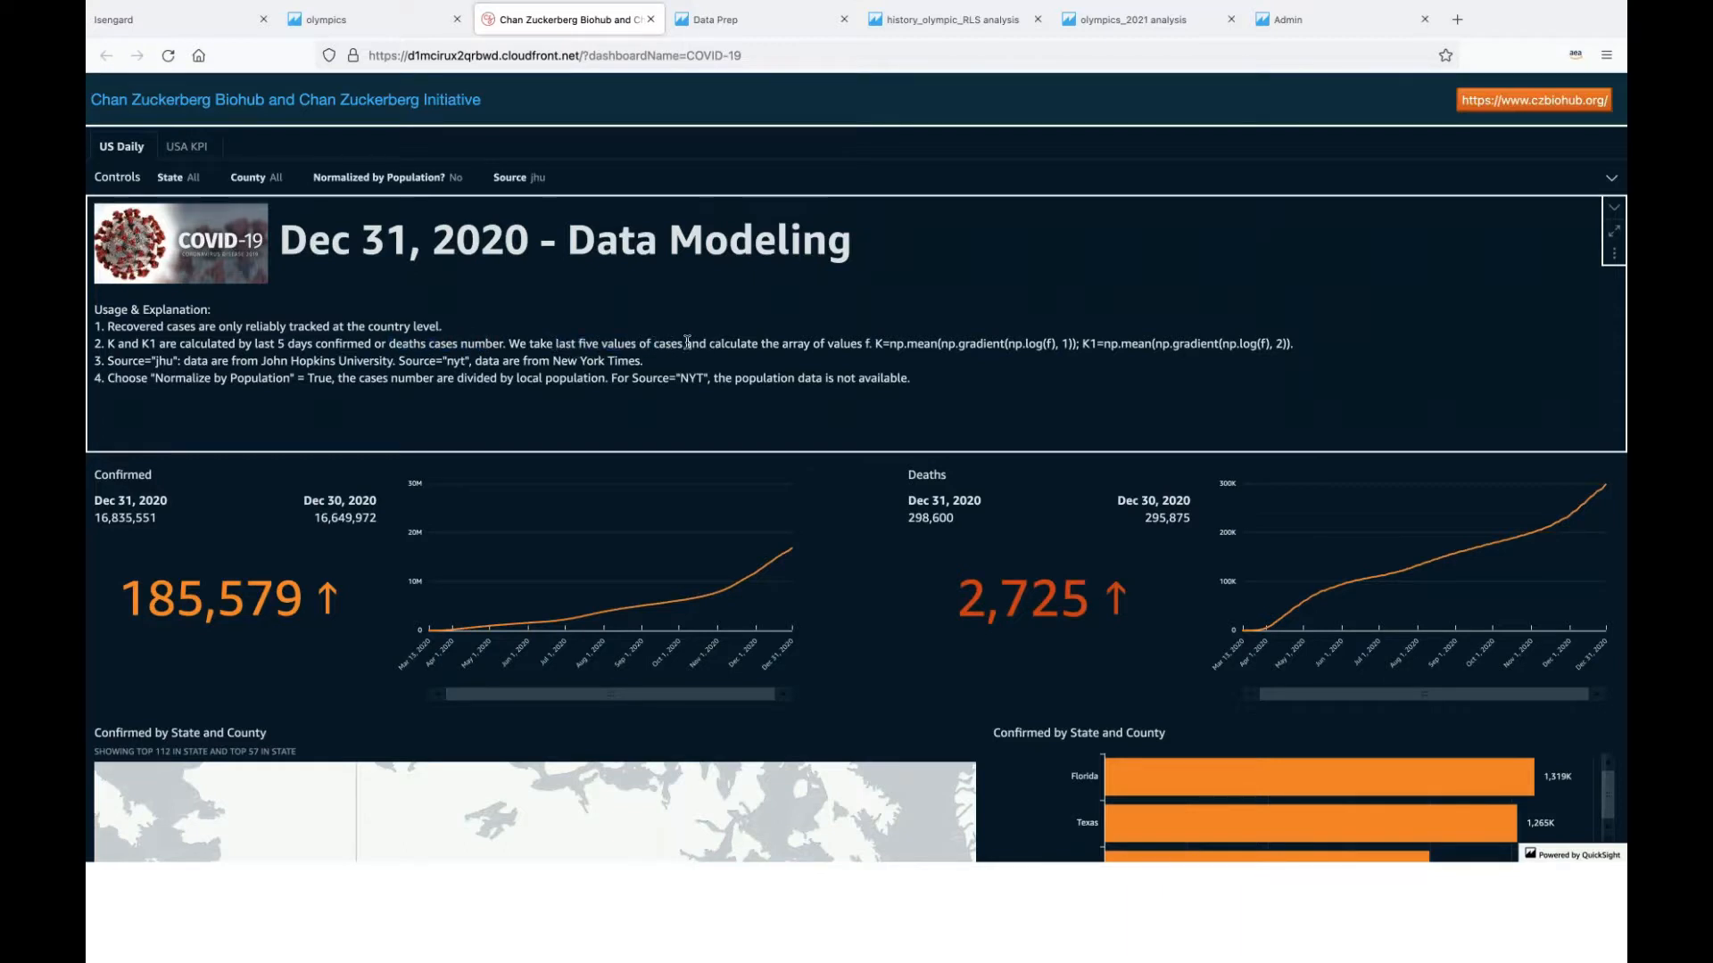
Step: Examine the np.mean and np.gradient formulas for K and K1 in the COVID-19 dashboard's usage notes
{"action": "left_click", "coordinate": [927, 345]}
{"action": "double_click", "coordinate": [1035, 345]}
{"action": "mouse_move", "coordinate": [1051, 345]}
{"action": "left_mouse_down"}
{"action": "mouse_move", "coordinate": [959, 346]}
{"action": "mouse_move", "coordinate": [1075, 345]}
{"action": "left_mouse_up"}
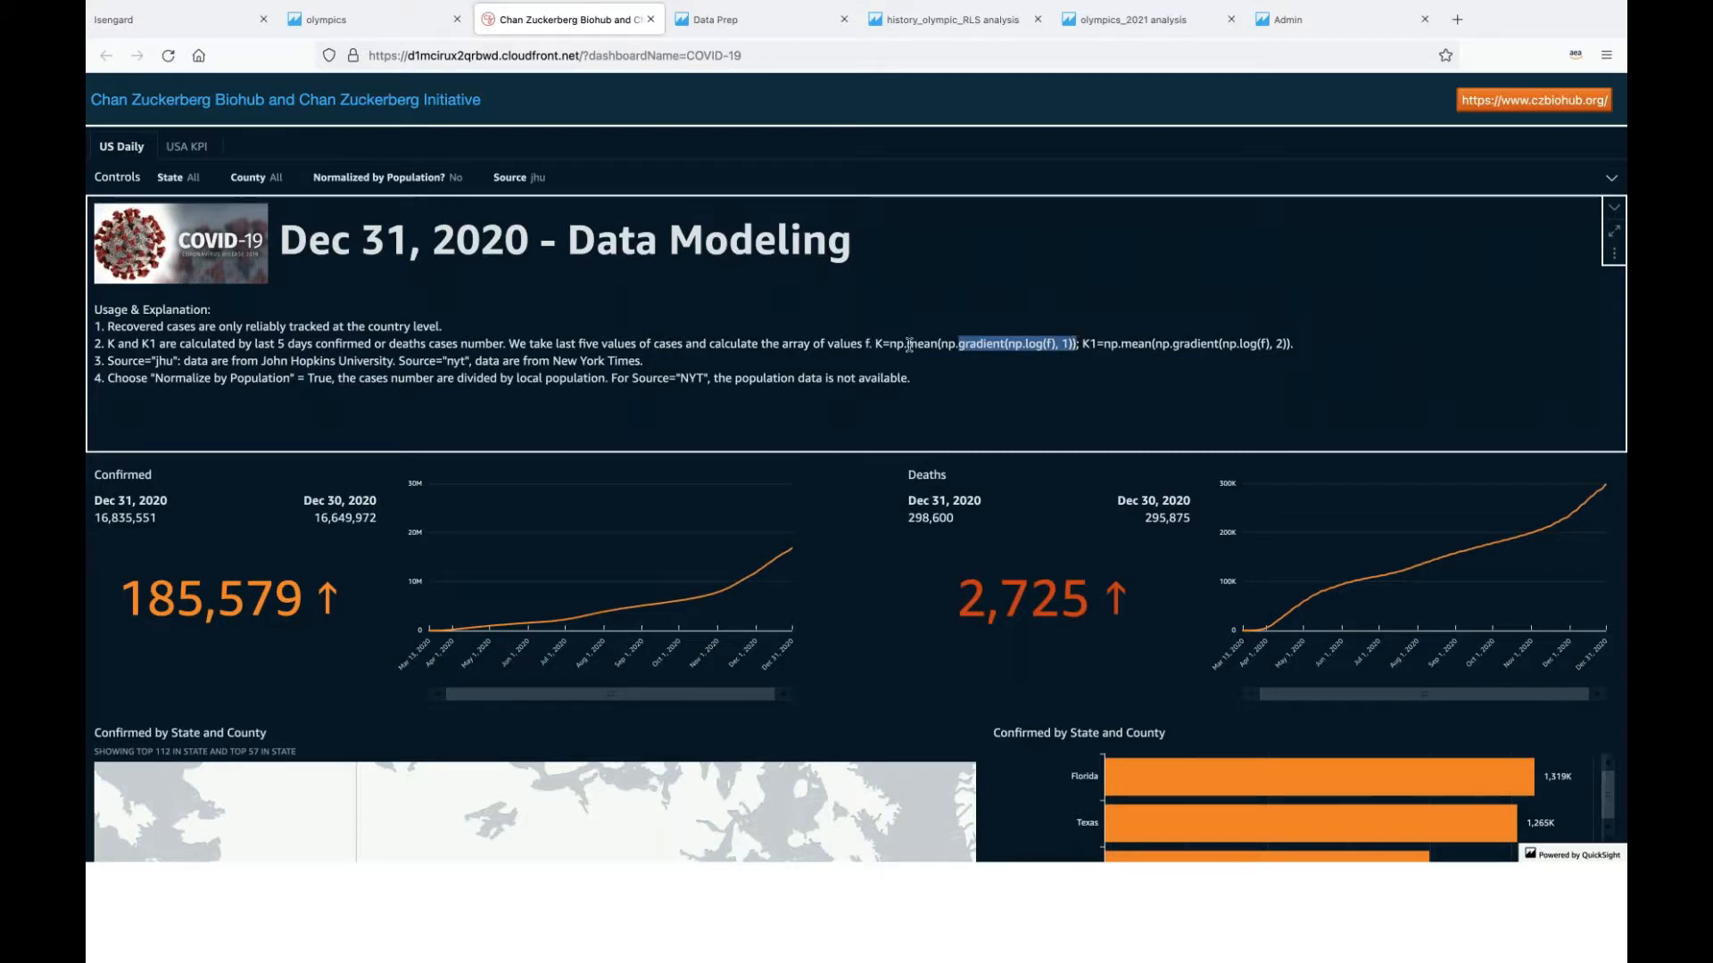
{"action": "left_click_drag", "start_coordinate": [908, 345], "coordinate": [1098, 347]}
{"action": "left_click_drag", "start_coordinate": [875, 344], "coordinate": [888, 345]}
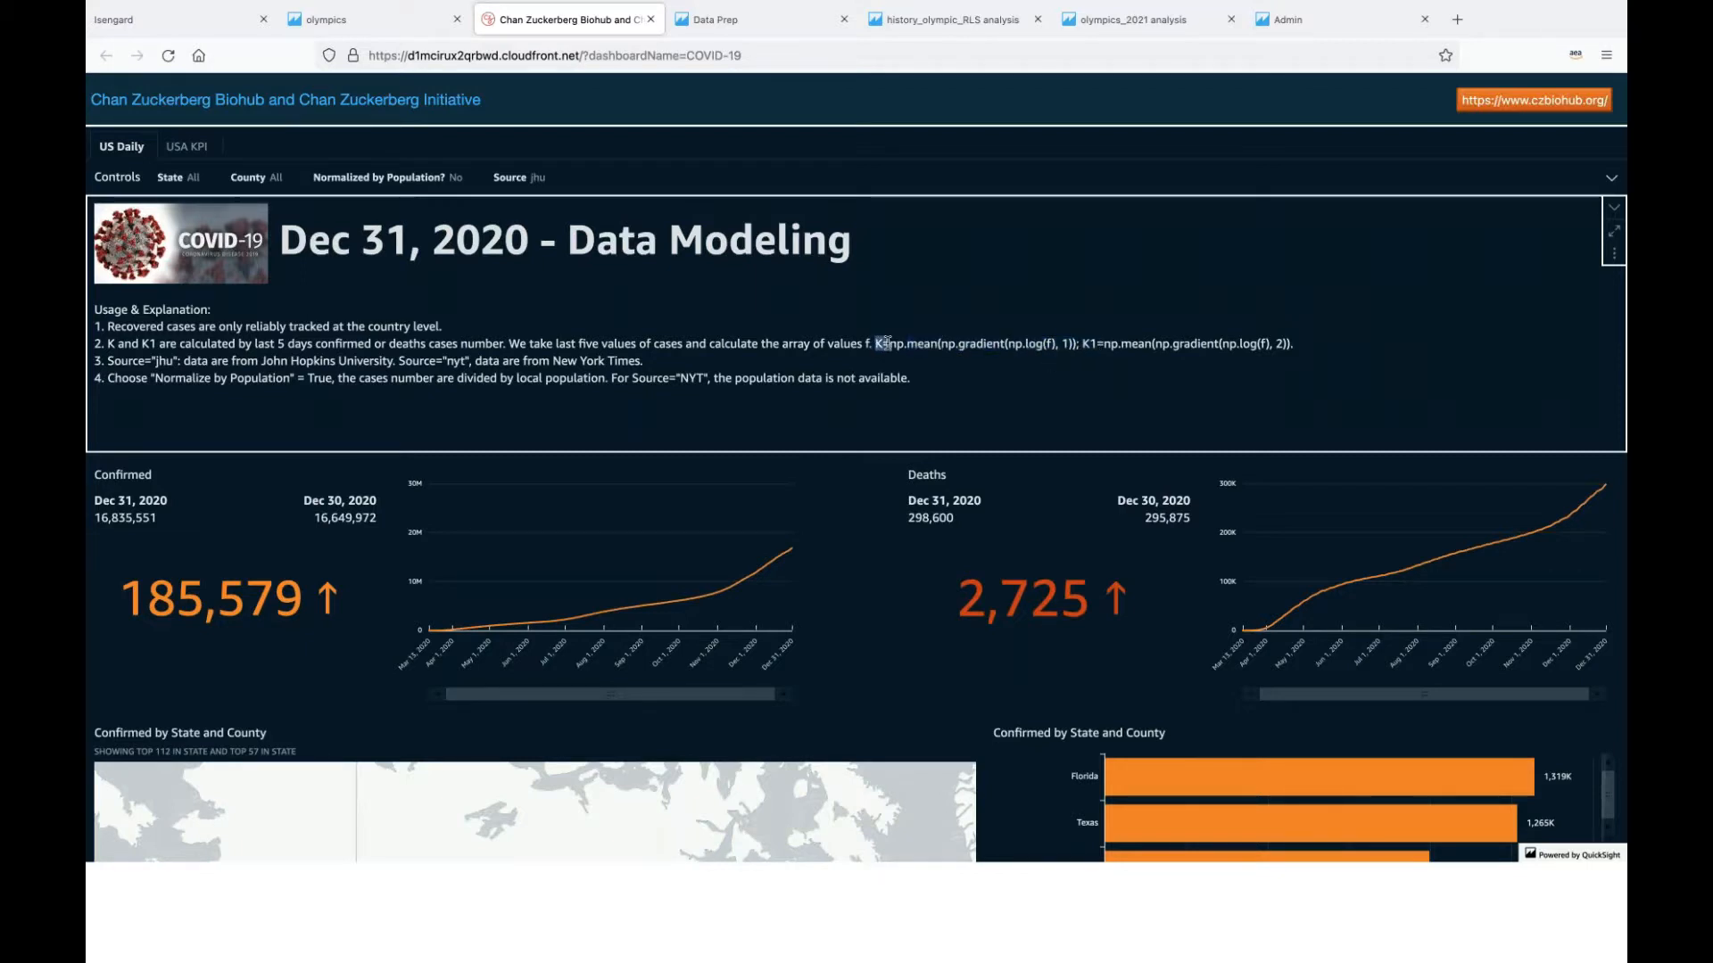
{"action": "left_click", "coordinate": [1049, 345]}
{"action": "left_click_drag", "start_coordinate": [874, 345], "coordinate": [1078, 345]}
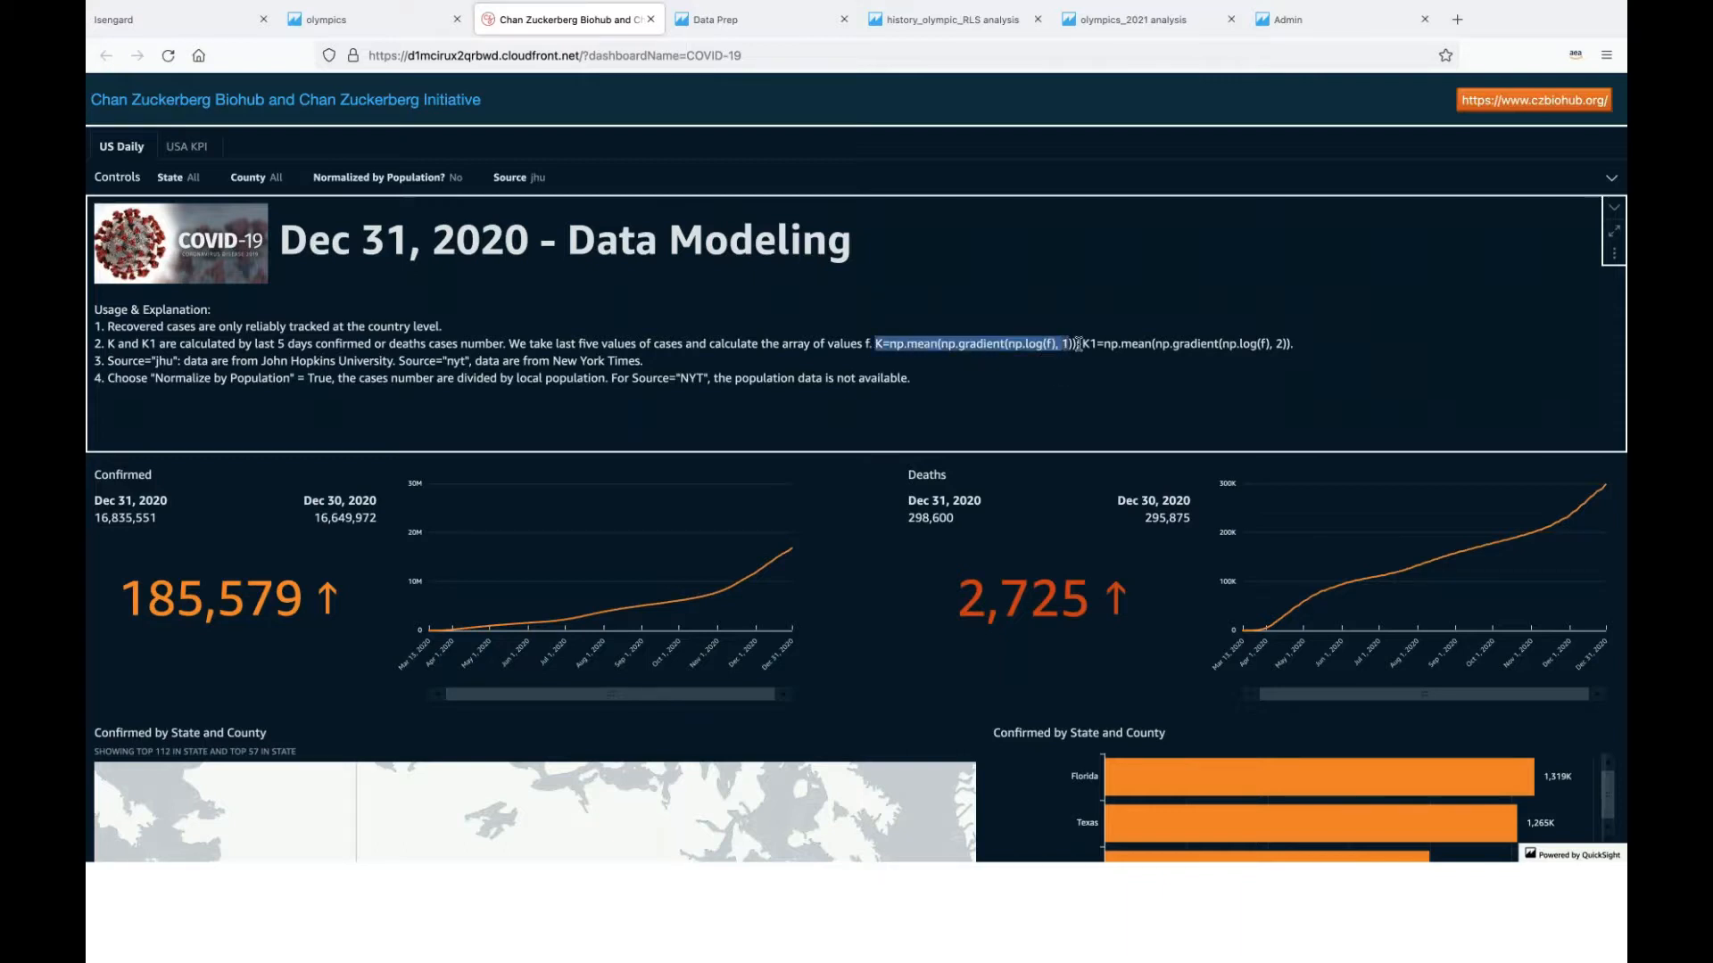
{"action": "left_click", "coordinate": [1221, 346]}
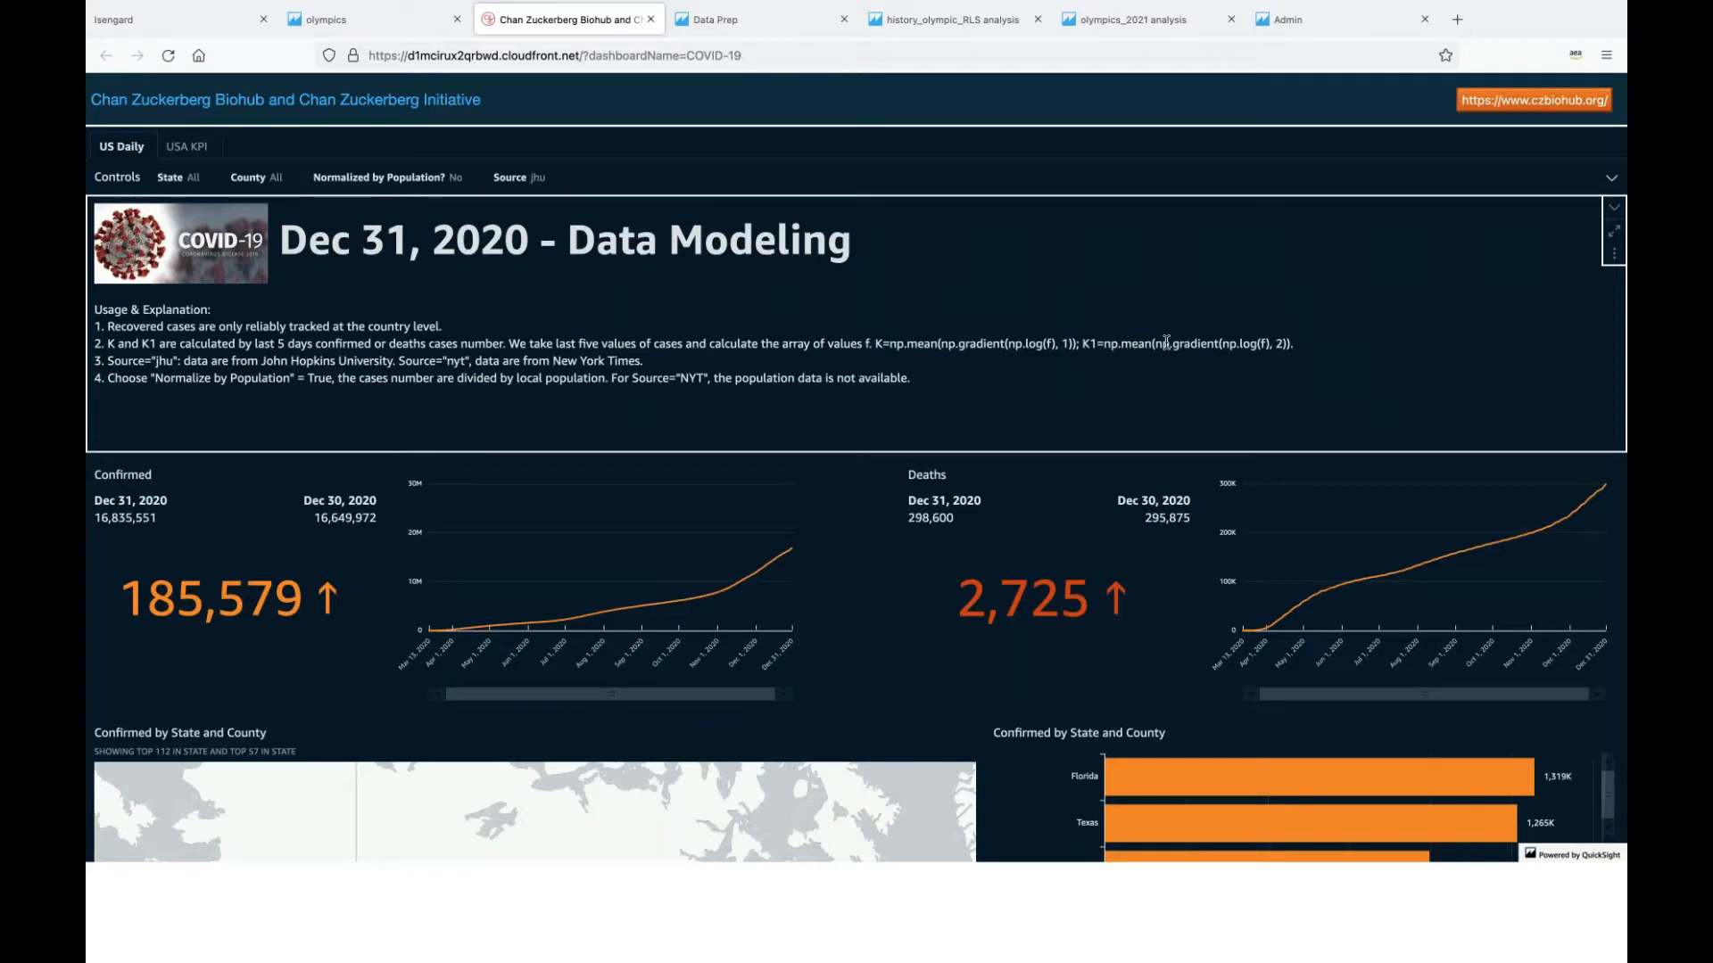
{"action": "left_click_drag", "start_coordinate": [1166, 343], "coordinate": [1289, 344]}
{"action": "left_click", "coordinate": [1257, 342]}
{"action": "left_click_drag", "start_coordinate": [1082, 344], "coordinate": [1099, 343]}
{"action": "left_click", "coordinate": [1041, 344]}
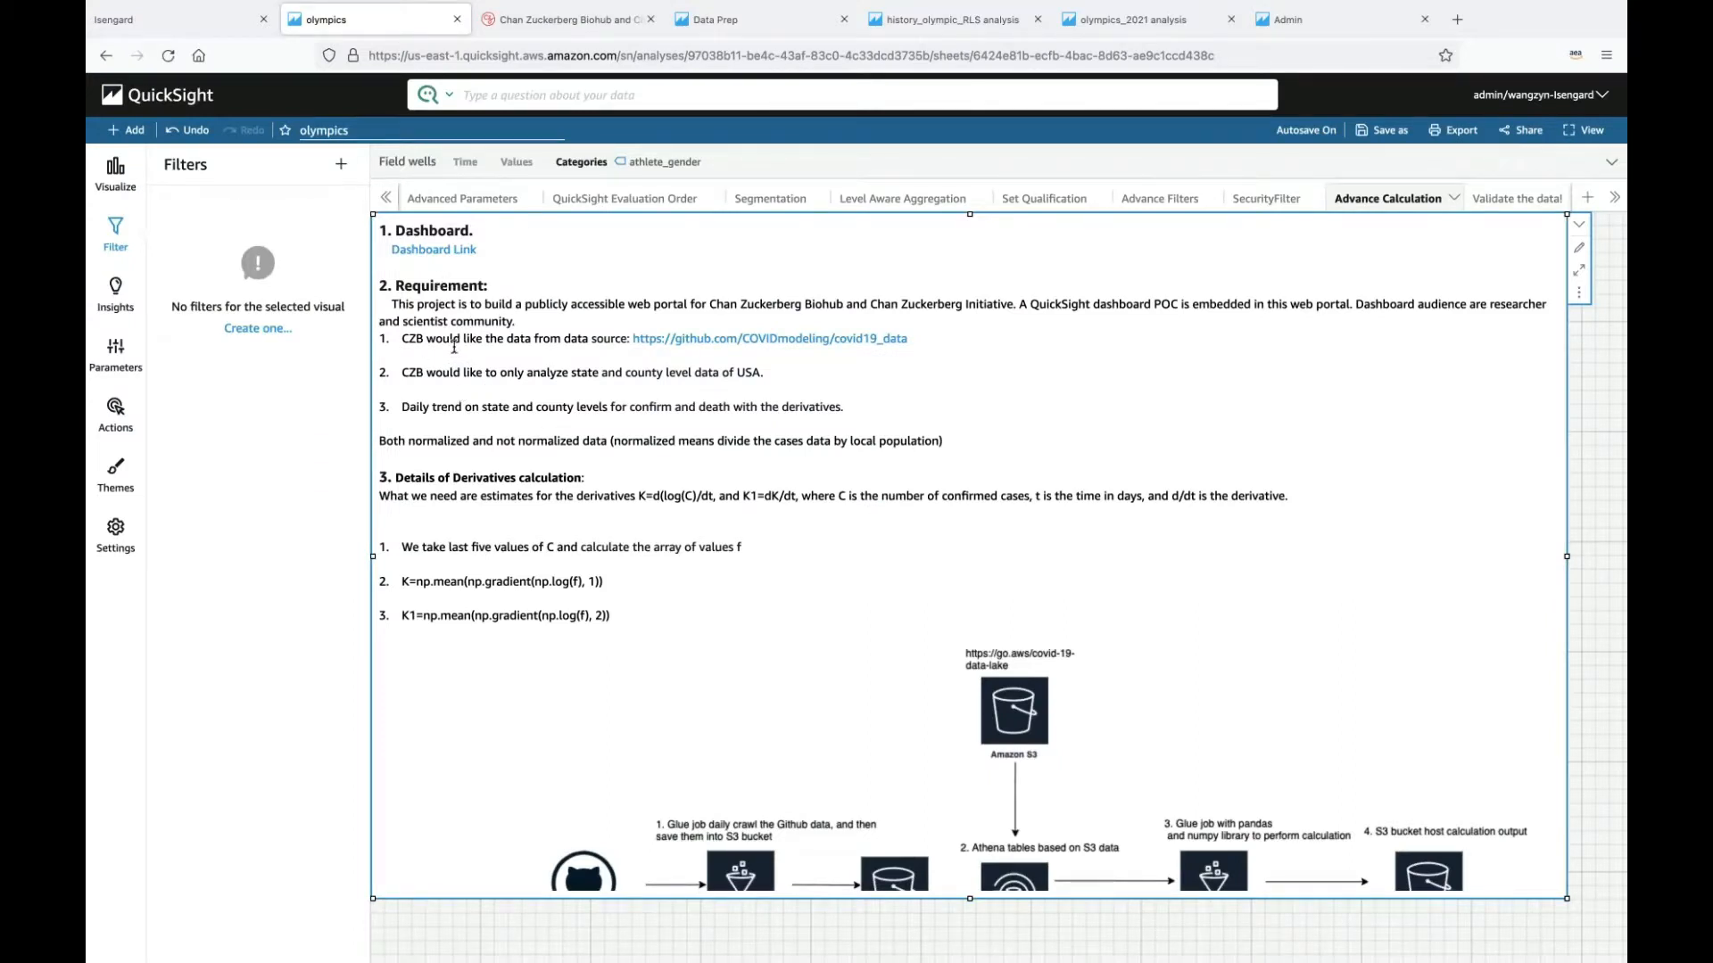
Step: On the Advance Calculation sheet of the olympics analysis, examine the project requirements for data source, state and county scope, daily trends and normalization
{"action": "left_click_drag", "start_coordinate": [435, 342], "coordinate": [531, 342]}
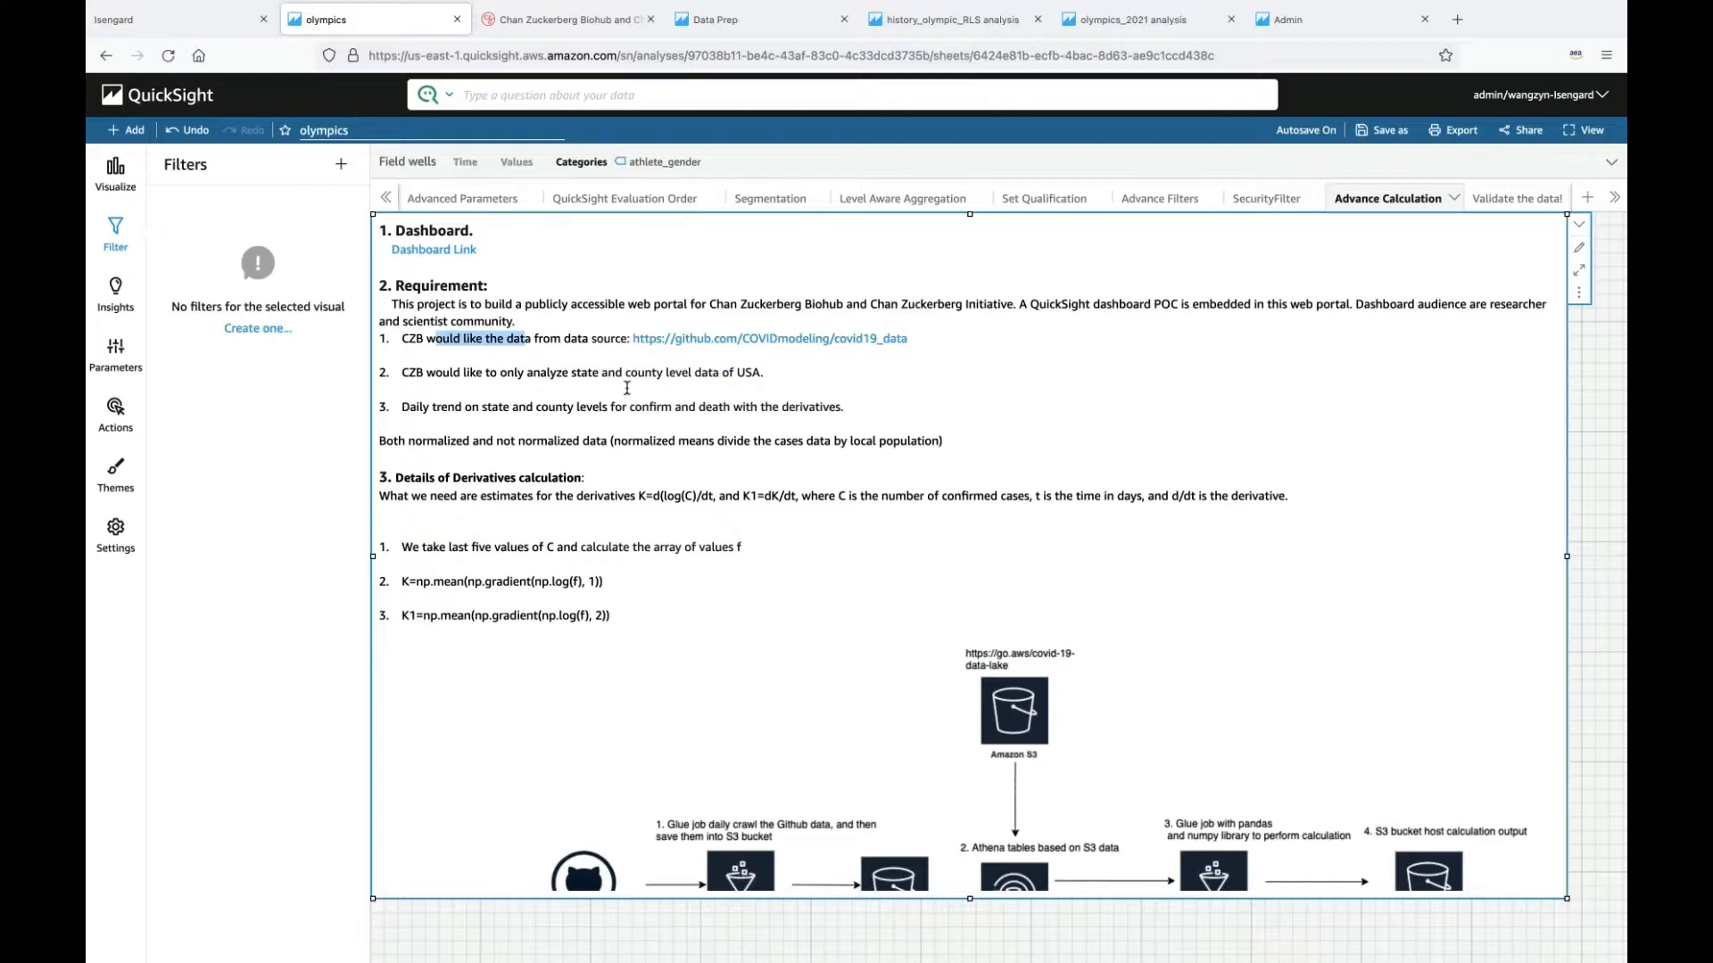
{"action": "left_click", "coordinate": [627, 388]}
{"action": "scroll", "coordinate": [627, 388], "scroll_direction": "down", "scroll_amount": 1}
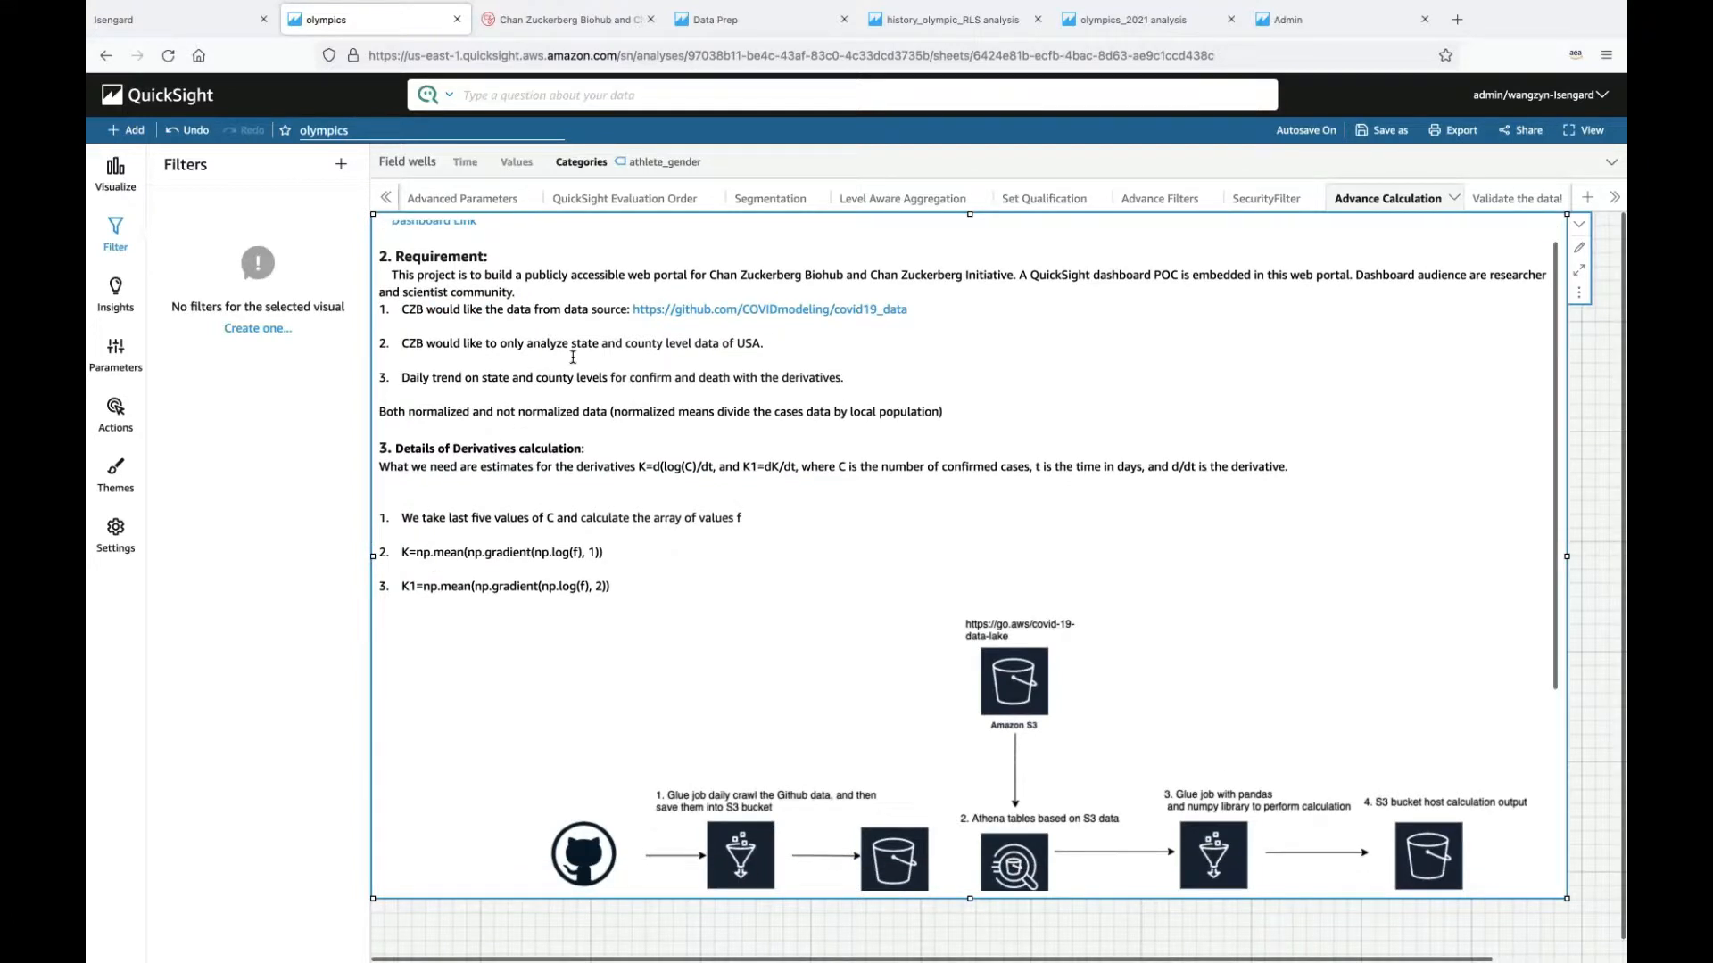
{"action": "left_click_drag", "start_coordinate": [768, 348], "coordinate": [718, 345]}
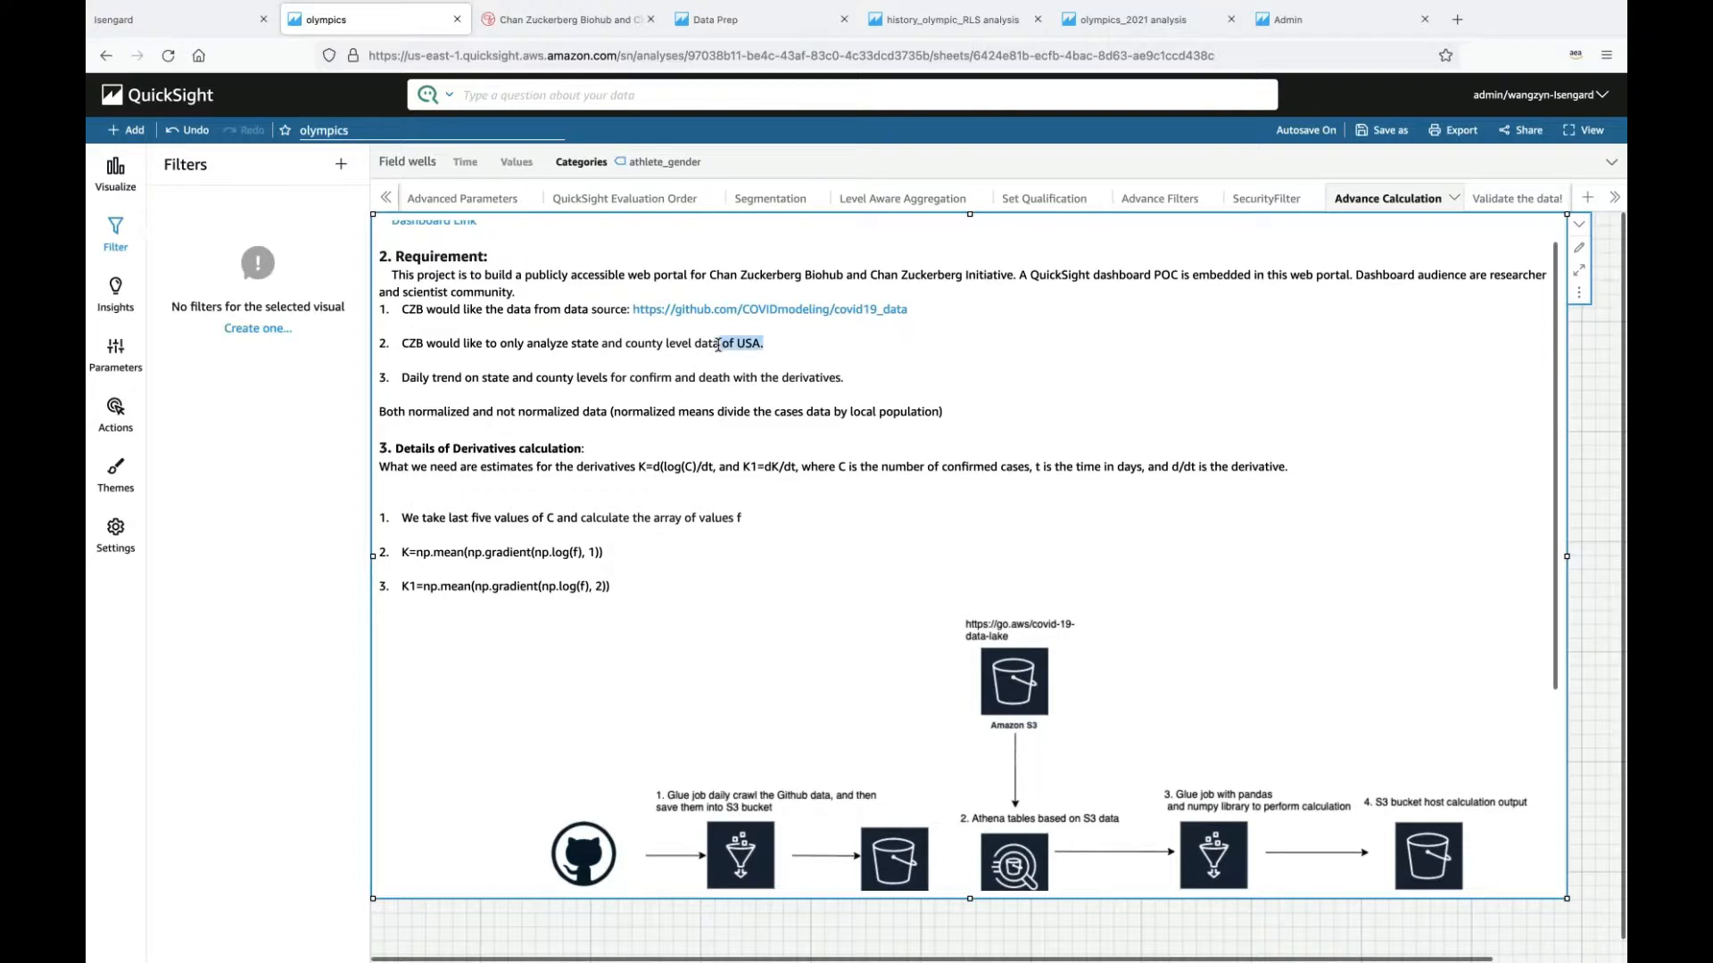
{"action": "left_click", "coordinate": [562, 395]}
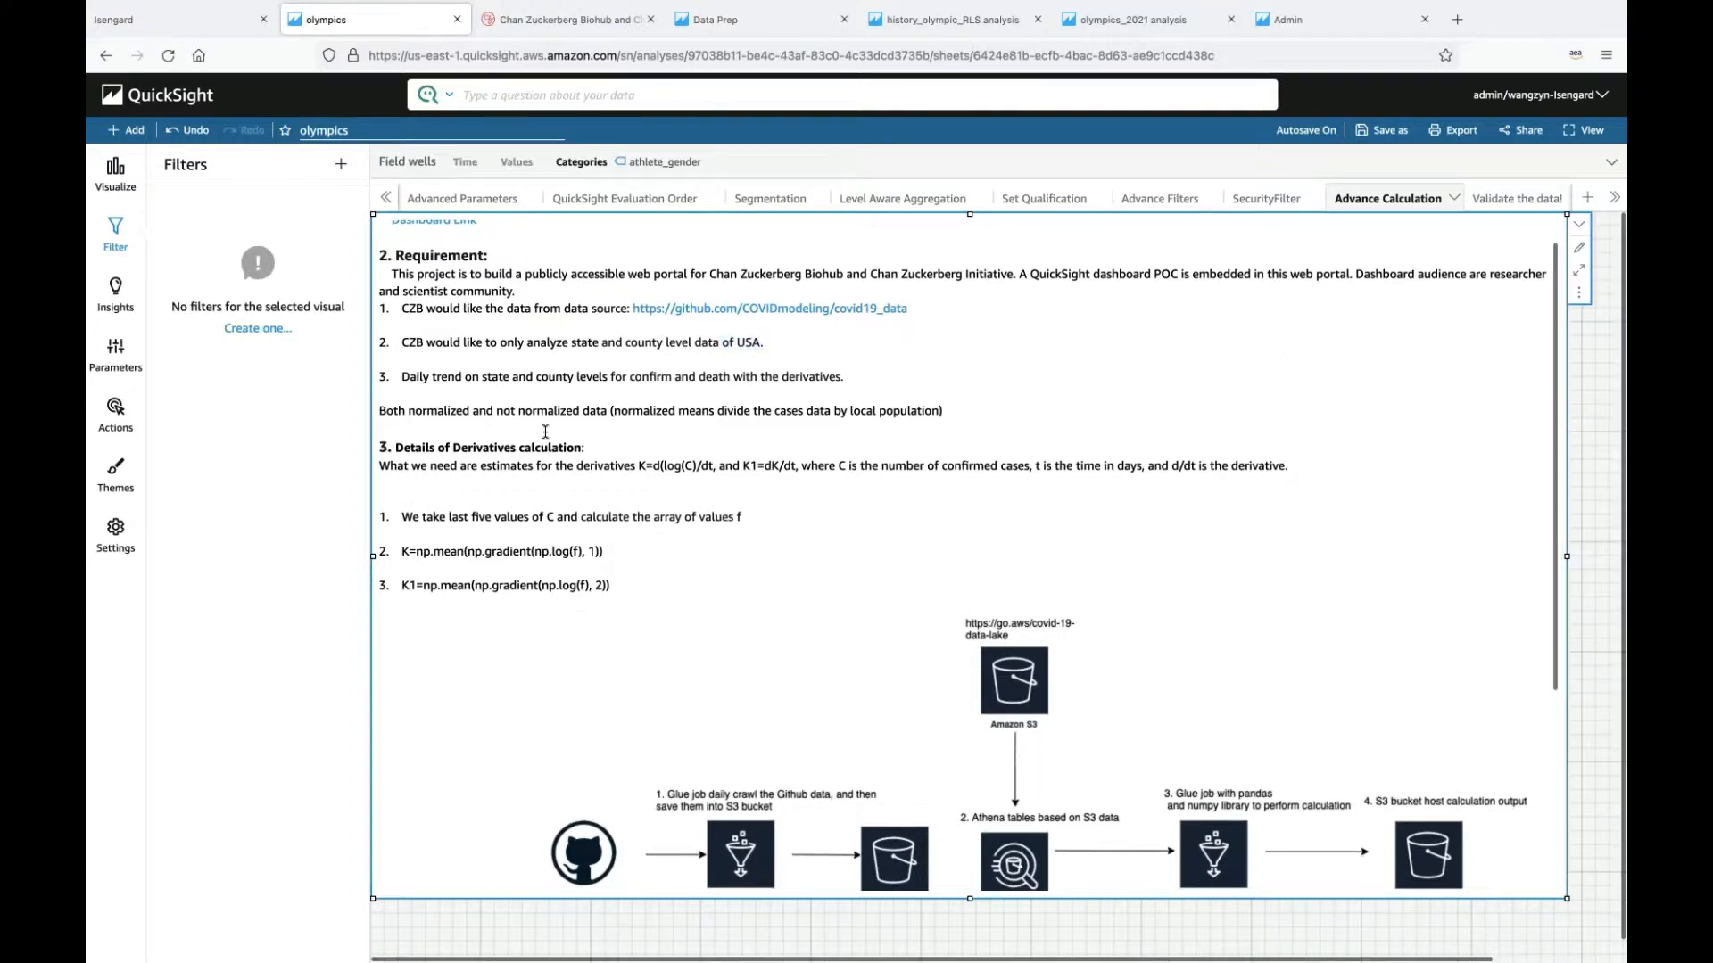
{"action": "scroll", "coordinate": [535, 365], "scroll_direction": "down", "scroll_amount": 2}
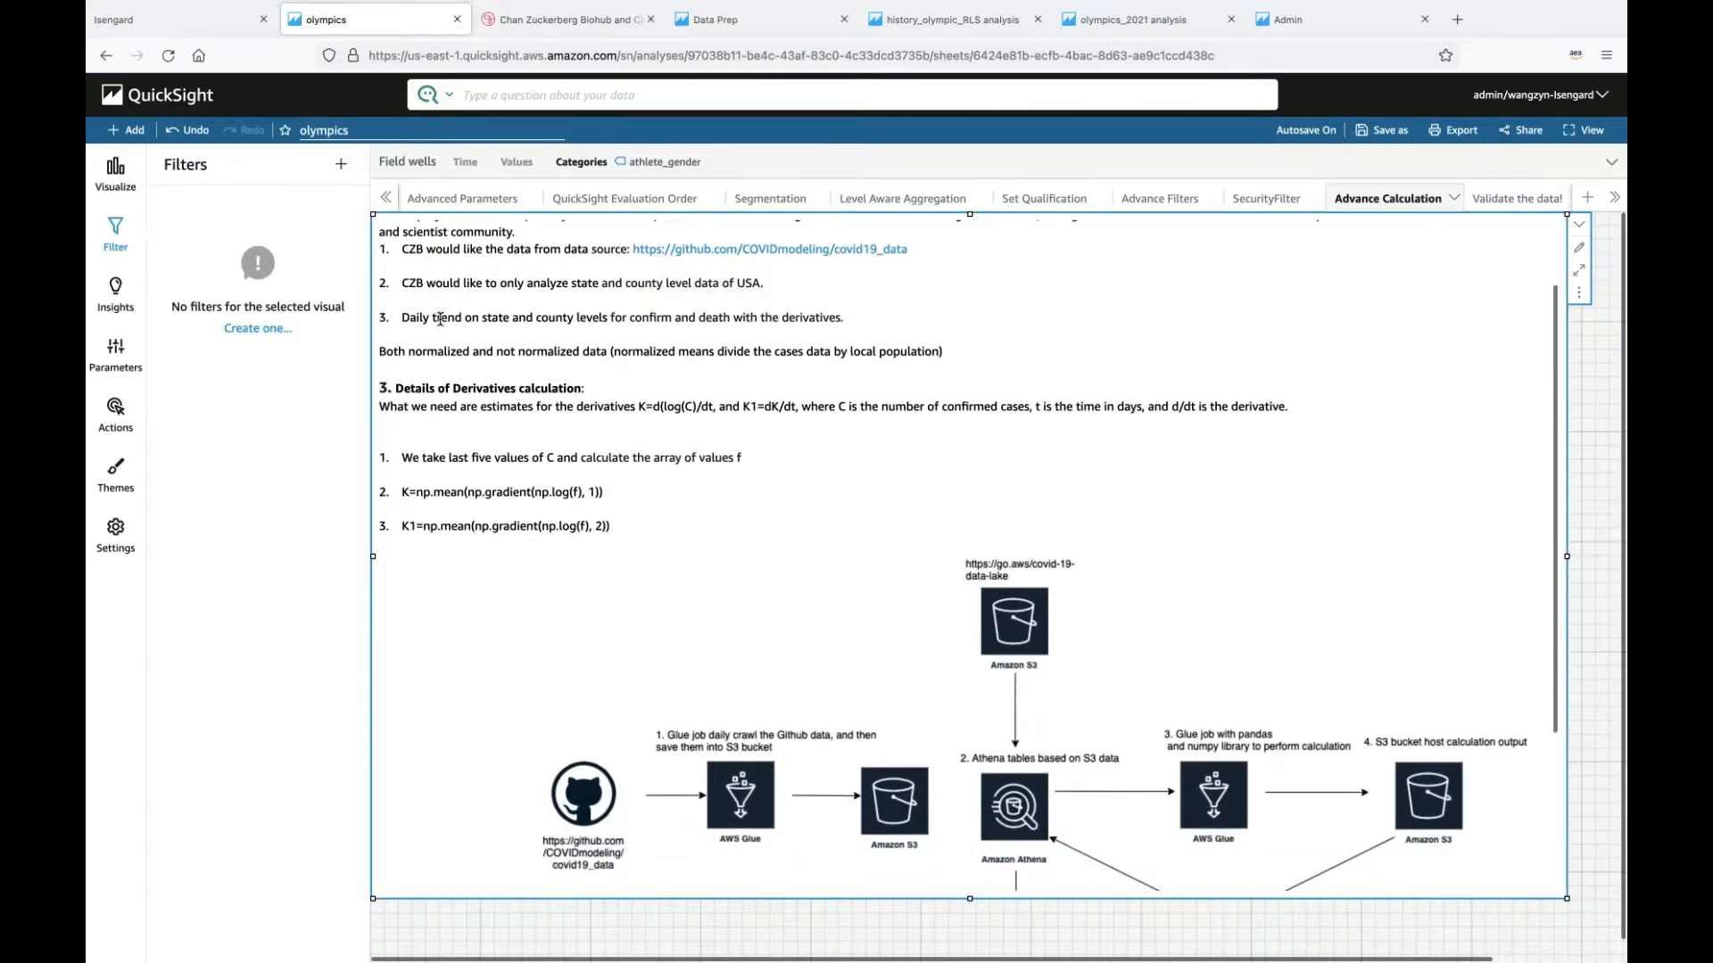
{"action": "left_click_drag", "start_coordinate": [440, 319], "coordinate": [688, 318]}
{"action": "left_click", "coordinate": [675, 428]}
{"action": "left_click_drag", "start_coordinate": [429, 352], "coordinate": [573, 352]}
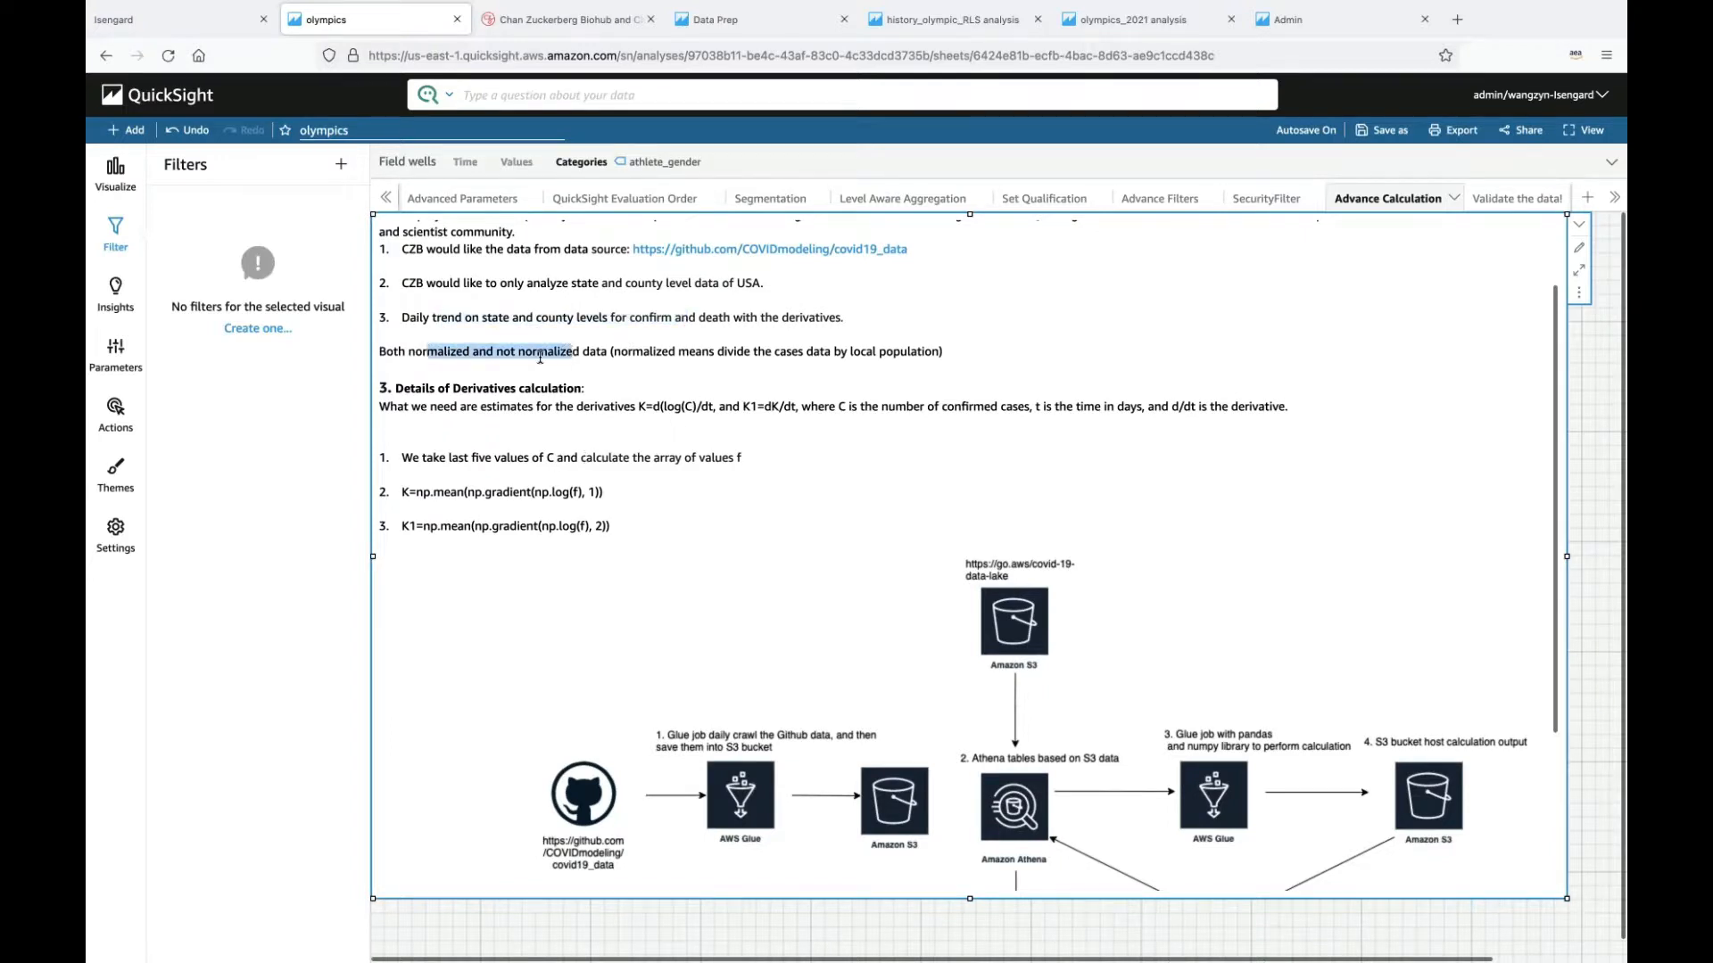
Step: Examine the Details of Derivatives calculation section, covering the K and K1 definitions and their numpy formulas
{"action": "left_click", "coordinate": [487, 364]}
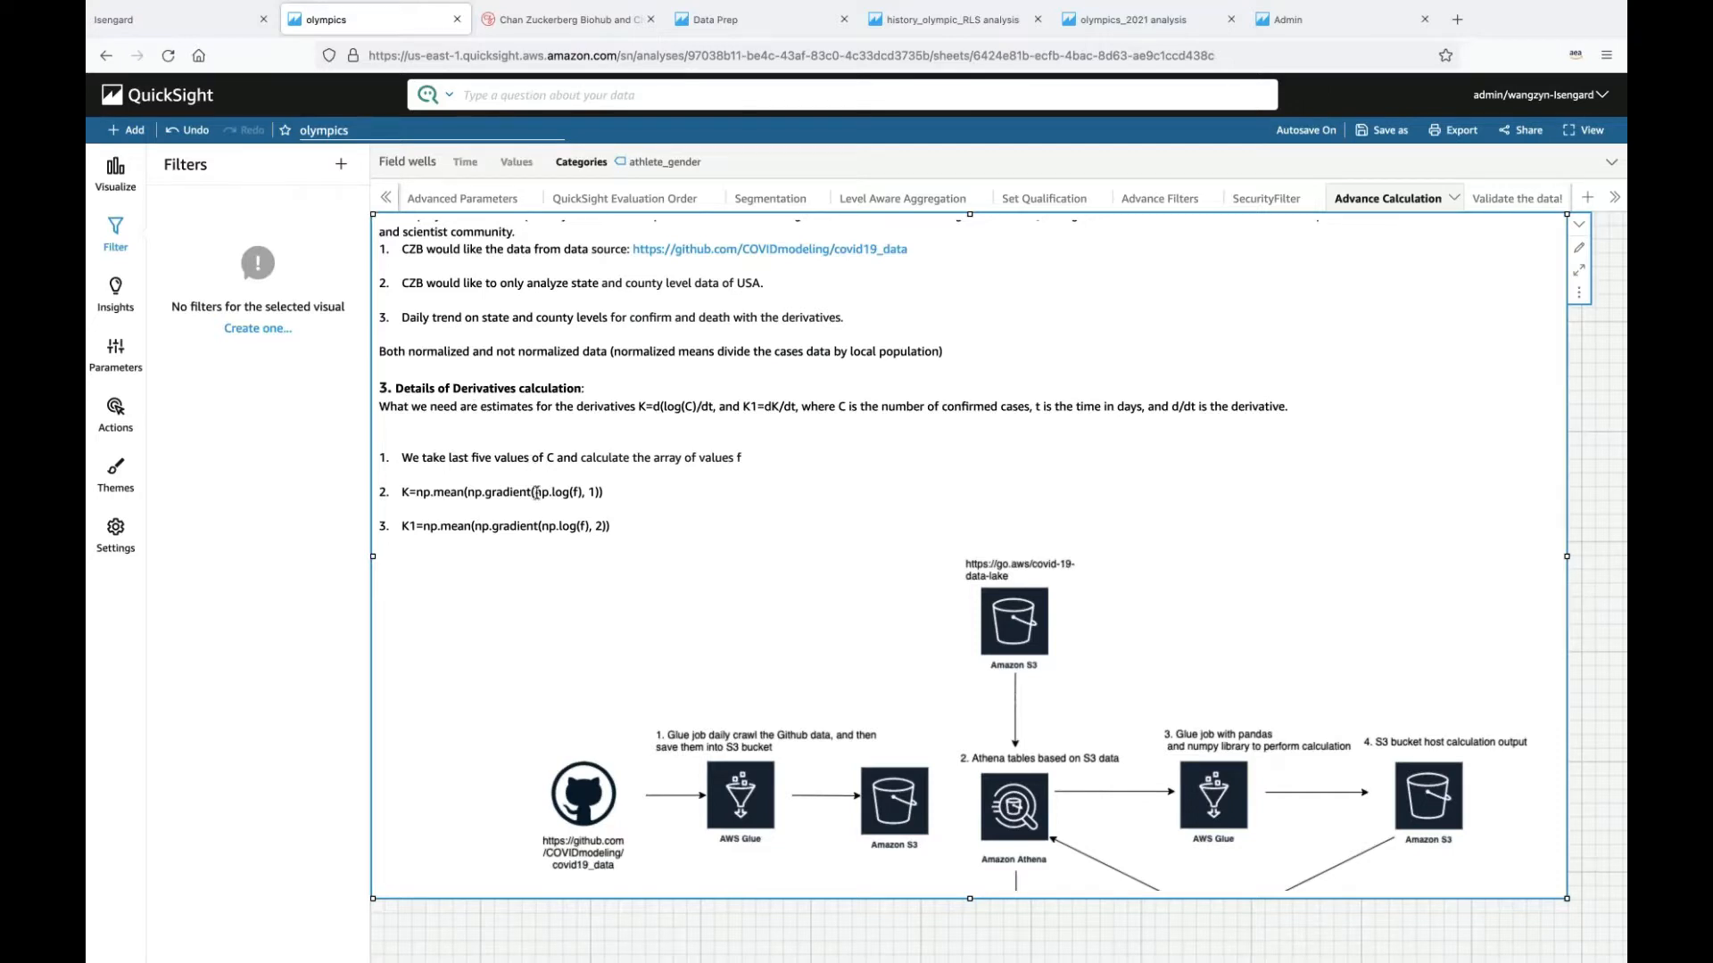
{"action": "scroll", "coordinate": [571, 540], "scroll_direction": "down", "scroll_amount": 2}
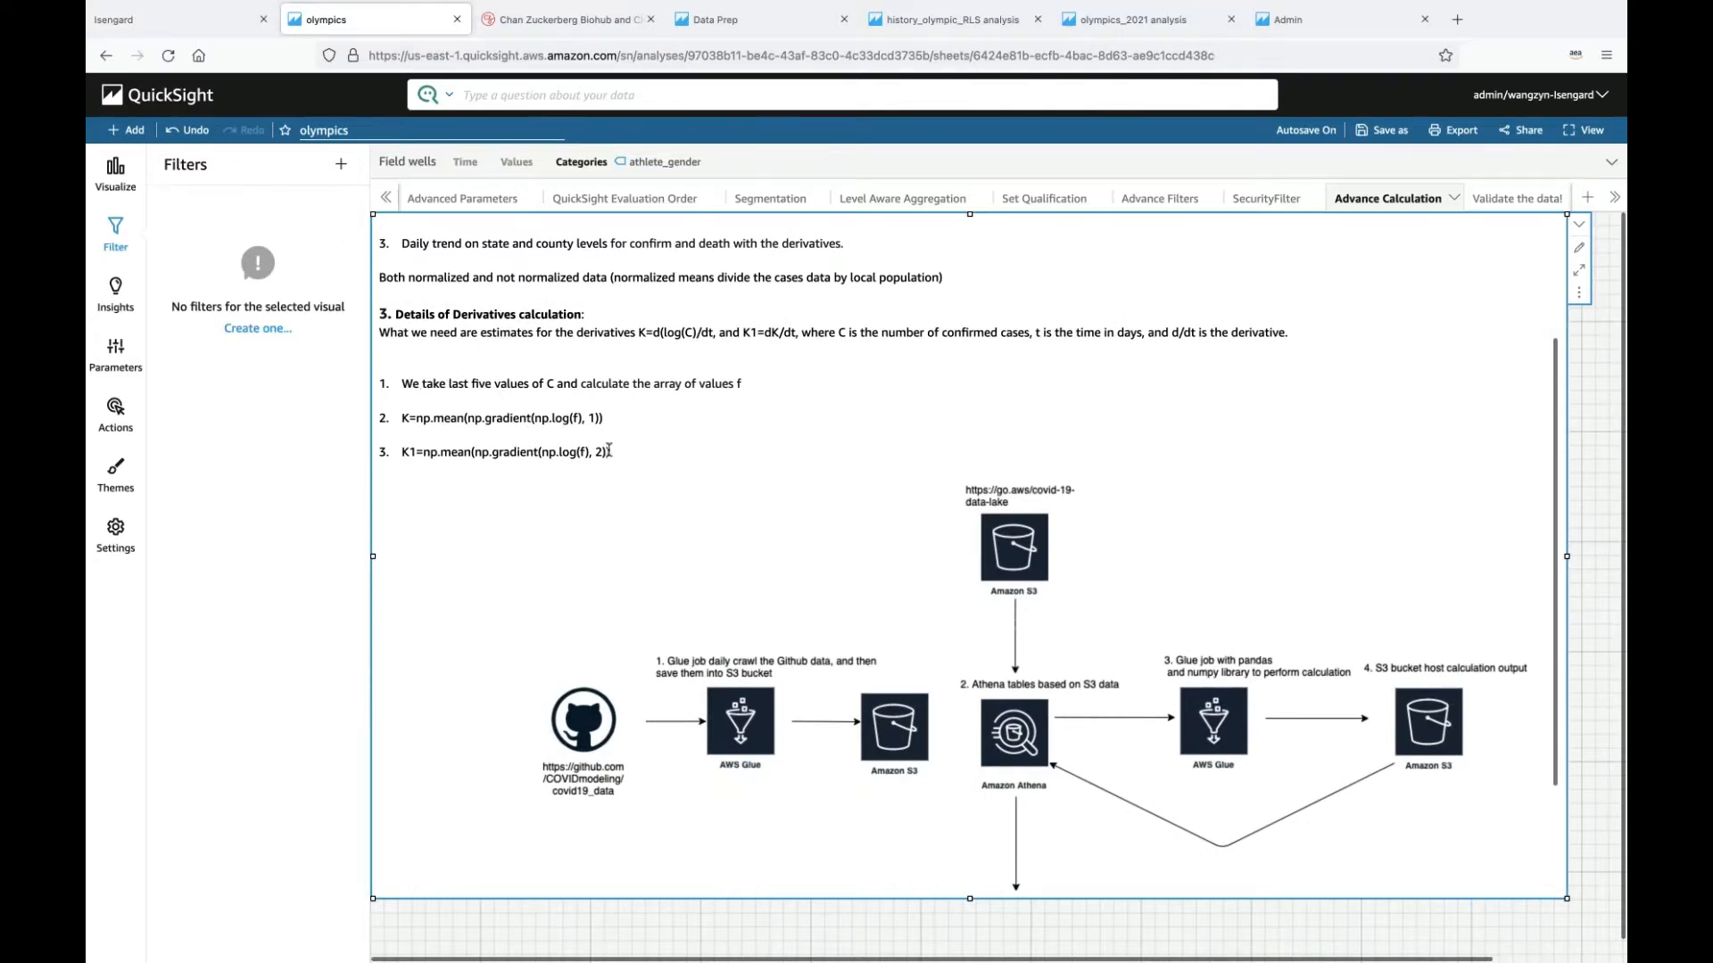
{"action": "left_click_drag", "start_coordinate": [611, 452], "coordinate": [551, 402]}
{"action": "left_click", "coordinate": [572, 377]}
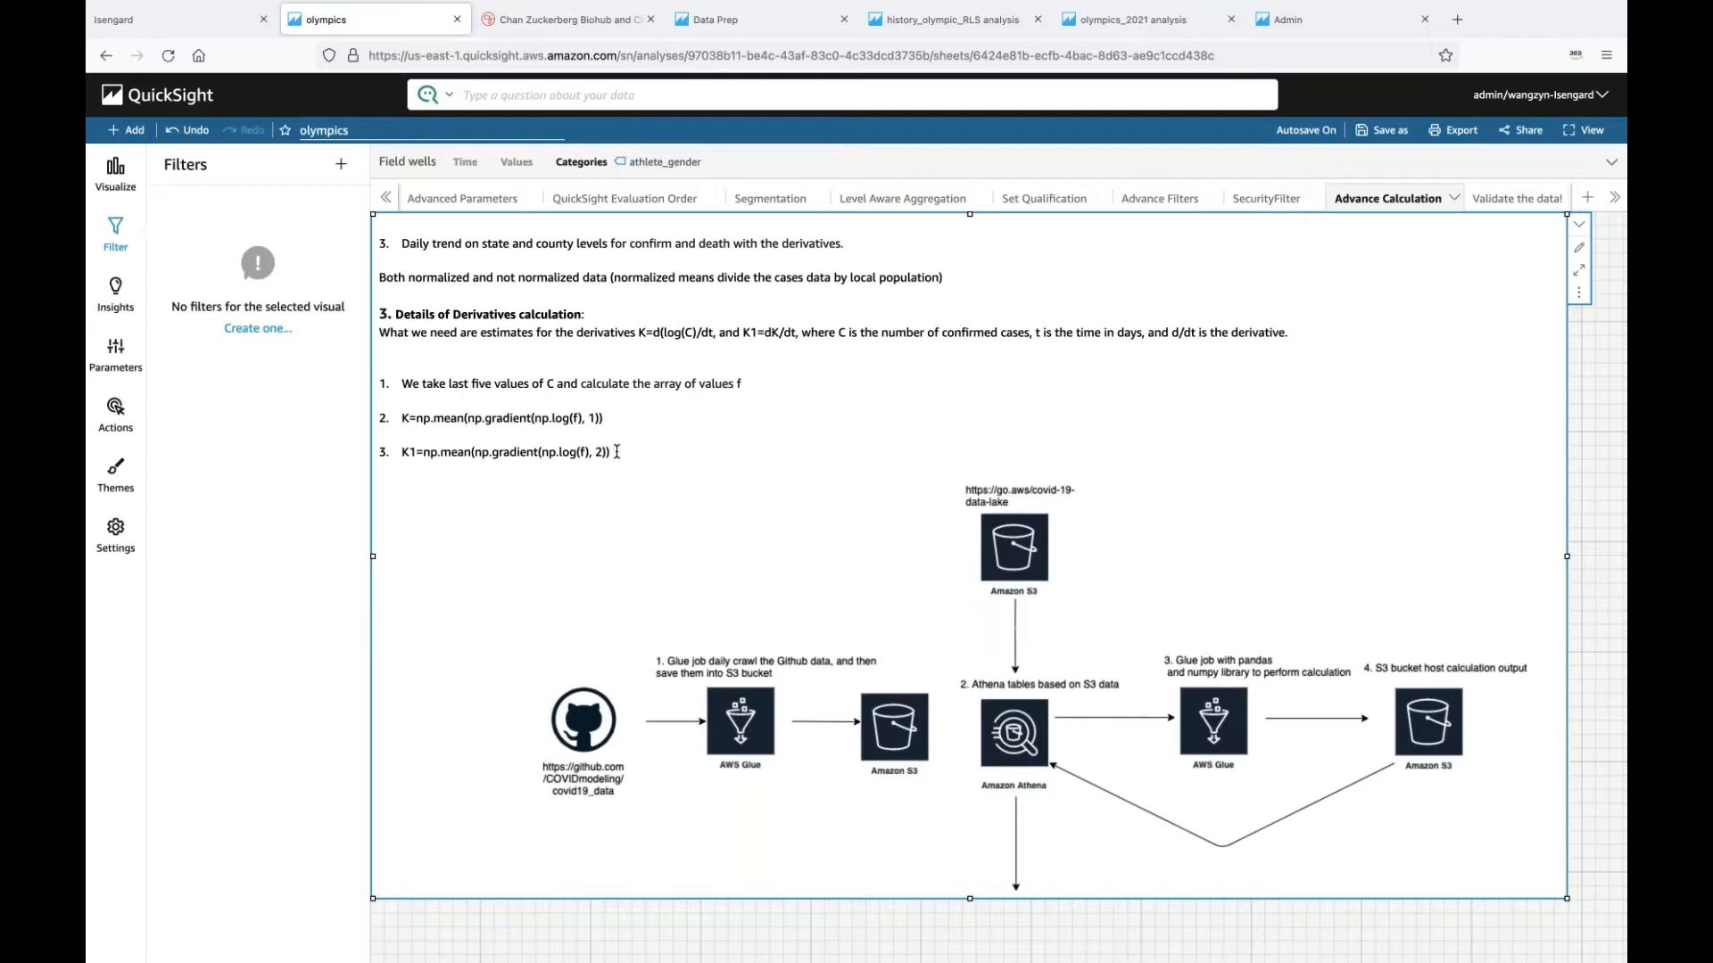
Step: Glance at the Chan Zuckerberg Biohub dashboard, return to the olympics analysis and compare the np.gradient terms in the K and K1 formulas above the architecture diagram
{"action": "left_click", "coordinate": [581, 27]}
{"action": "left_click", "coordinate": [370, 25]}
{"action": "scroll", "coordinate": [1157, 515], "scroll_direction": "down", "scroll_amount": 3}
{"action": "scroll", "coordinate": [1156, 516], "scroll_direction": "down", "scroll_amount": 1}
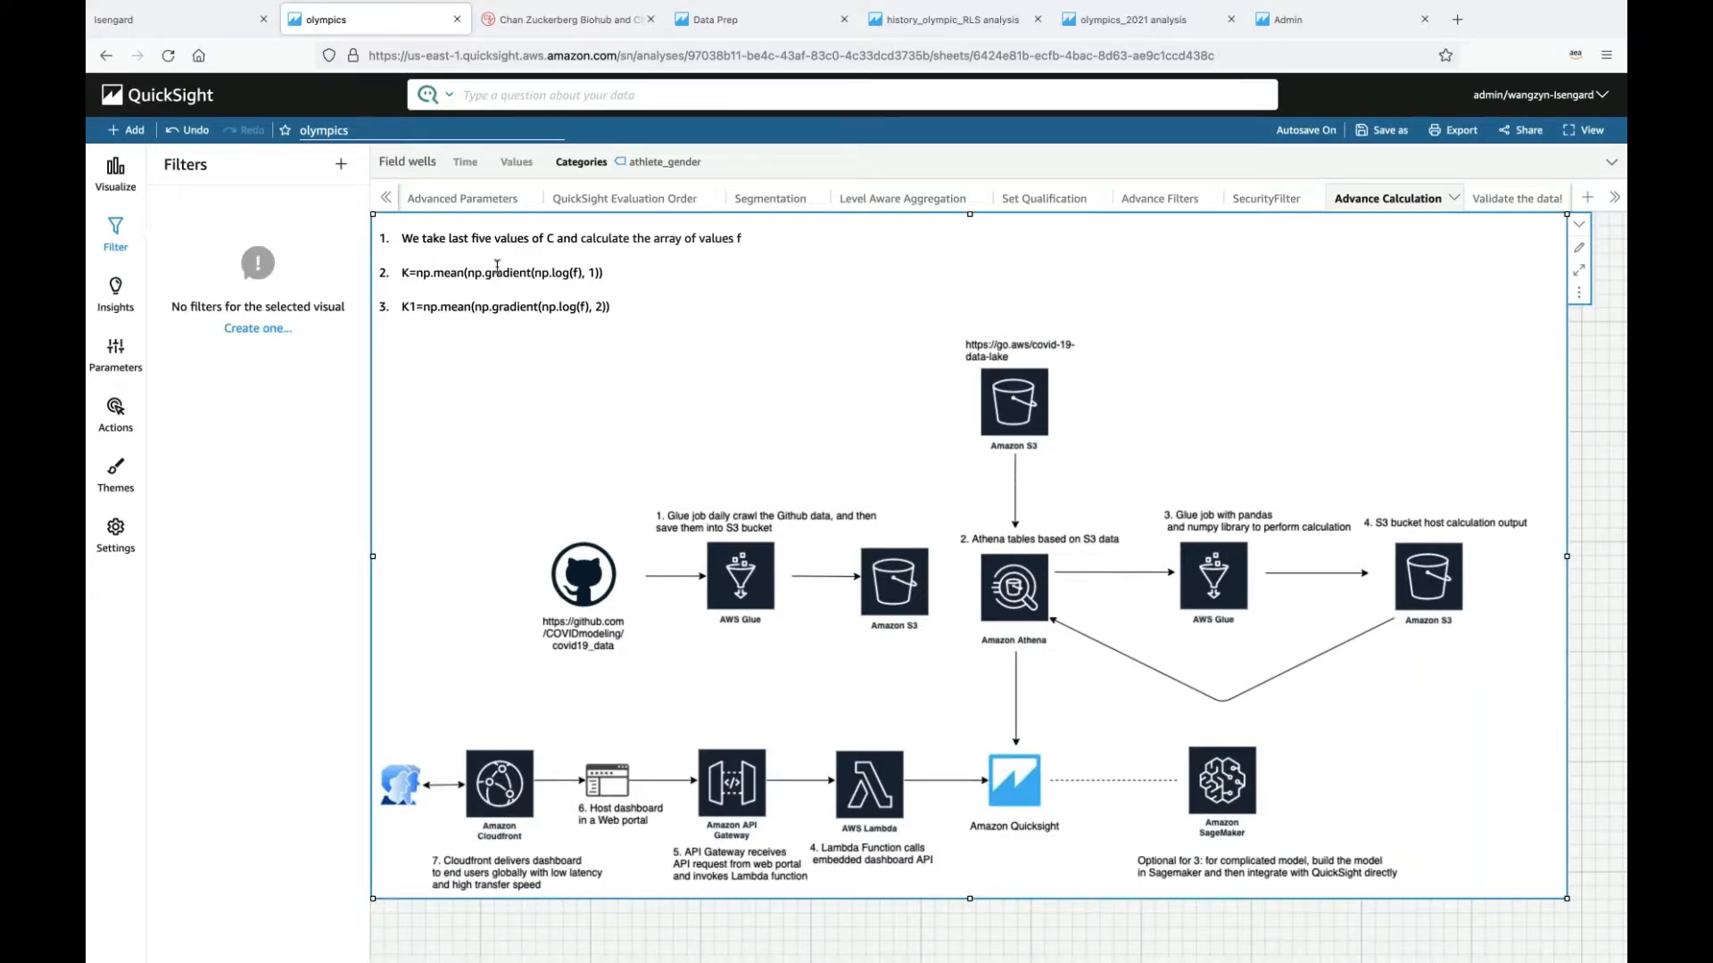
{"action": "left_click_drag", "start_coordinate": [485, 272], "coordinate": [620, 276]}
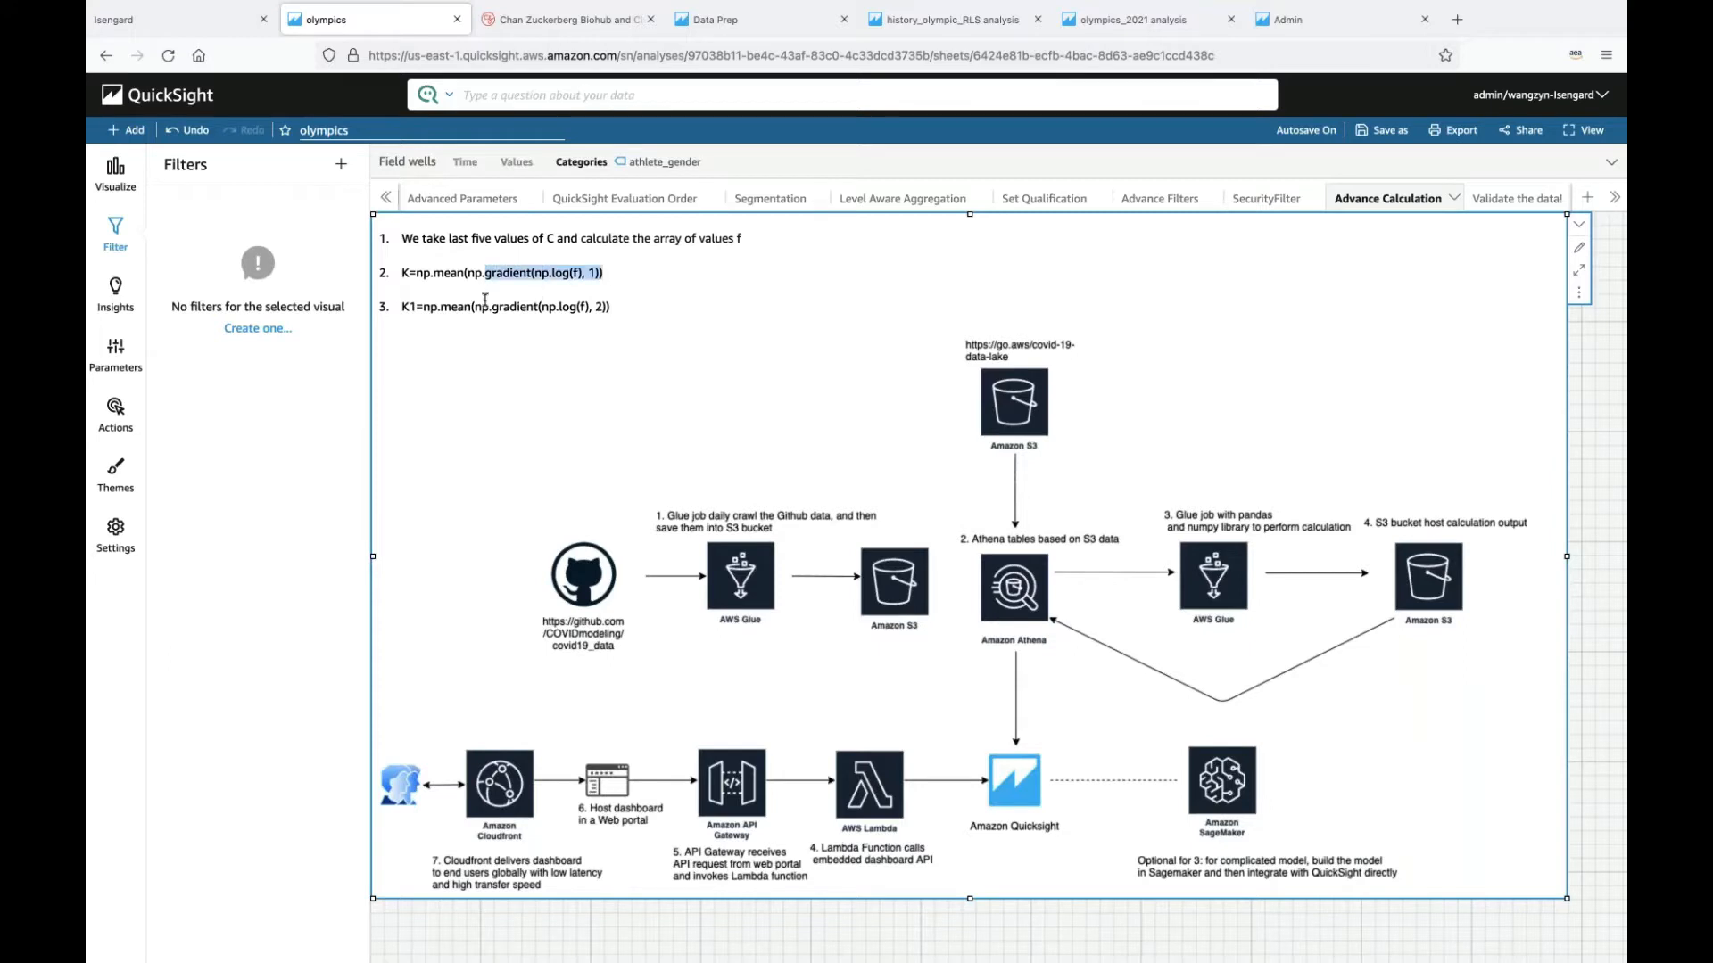
{"action": "left_click_drag", "start_coordinate": [492, 306], "coordinate": [591, 306]}
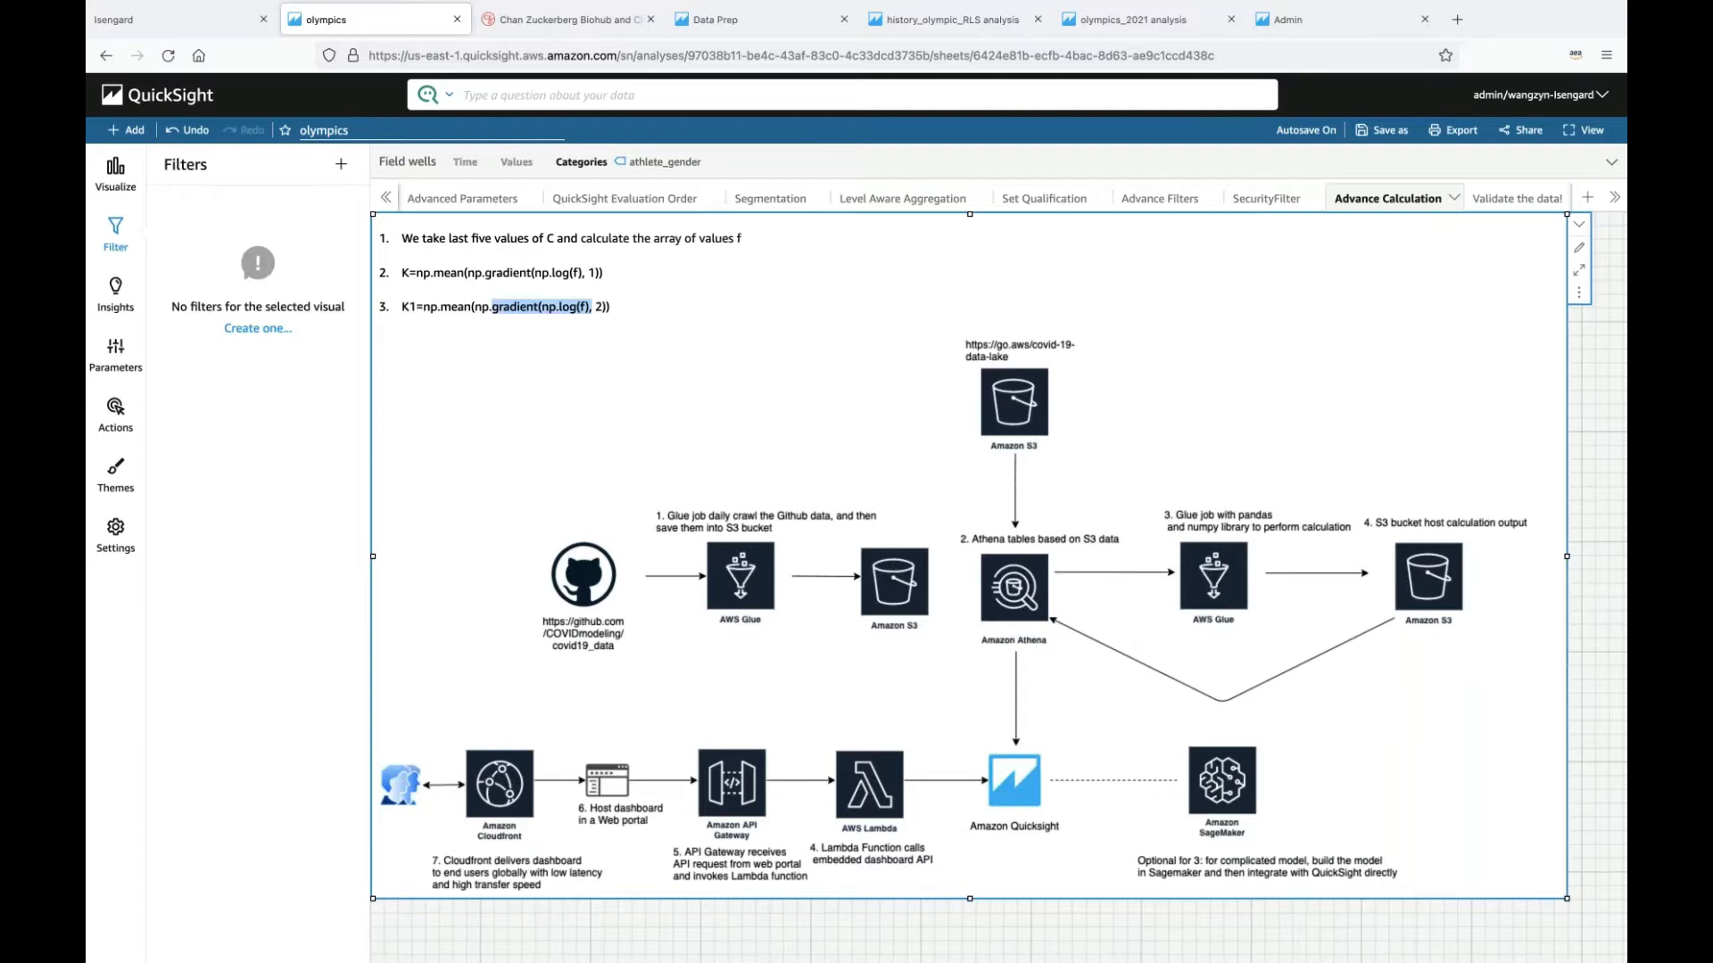
{"action": "mouse_move", "coordinate": [490, 276]}
{"action": "left_mouse_down"}
{"action": "mouse_move", "coordinate": [604, 272]}
{"action": "mouse_move", "coordinate": [479, 304]}
{"action": "left_mouse_up"}
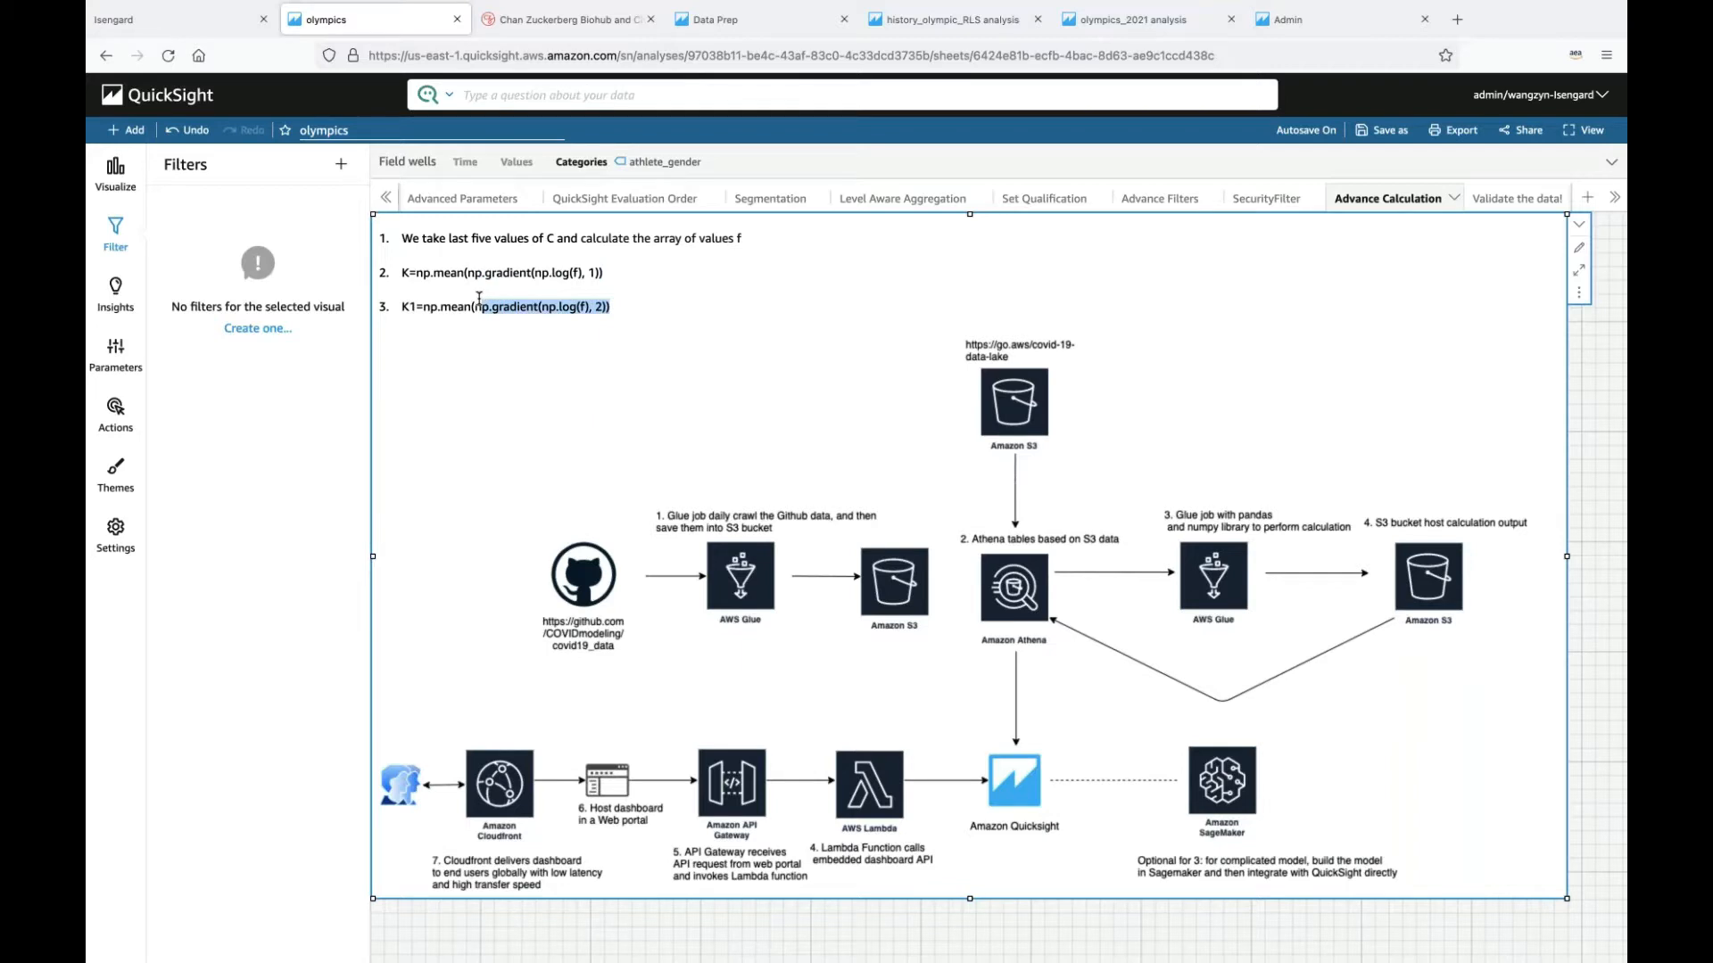